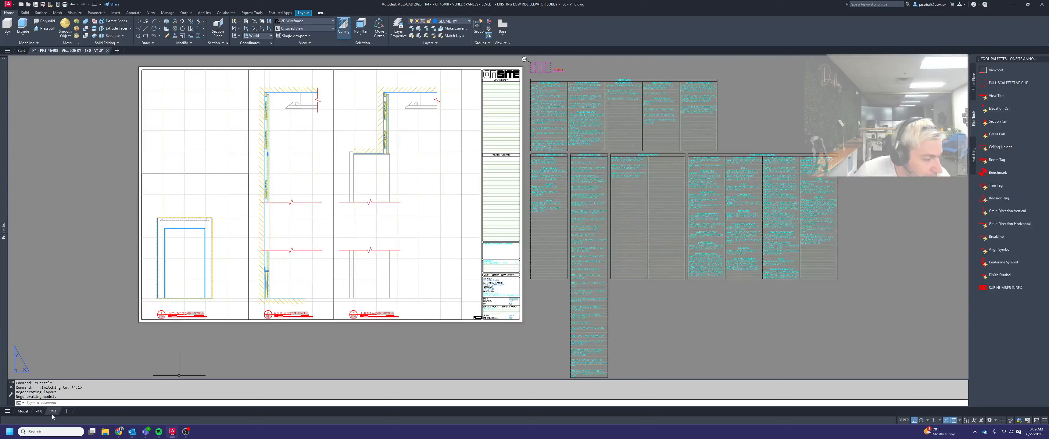
Switch to the P4.0 layout and activate model space in the plan view viewport of the veneer panels
mouse_move(41, 414)
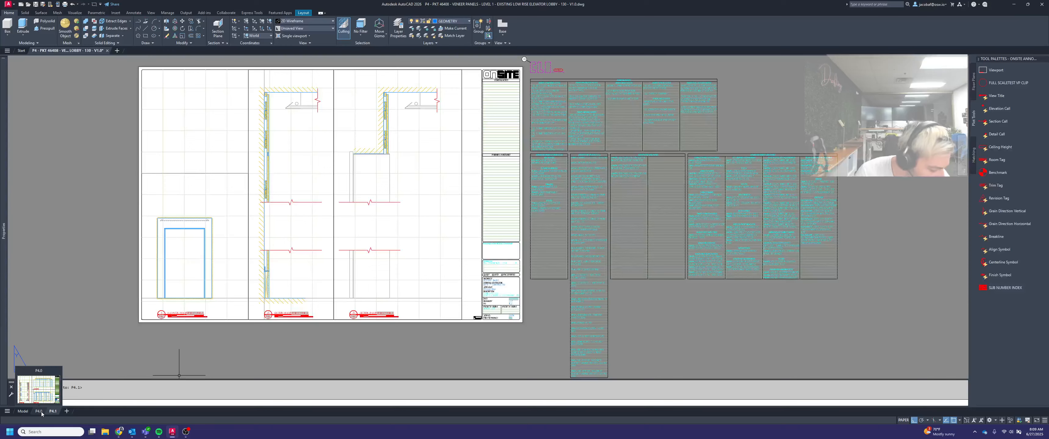
click(39, 411)
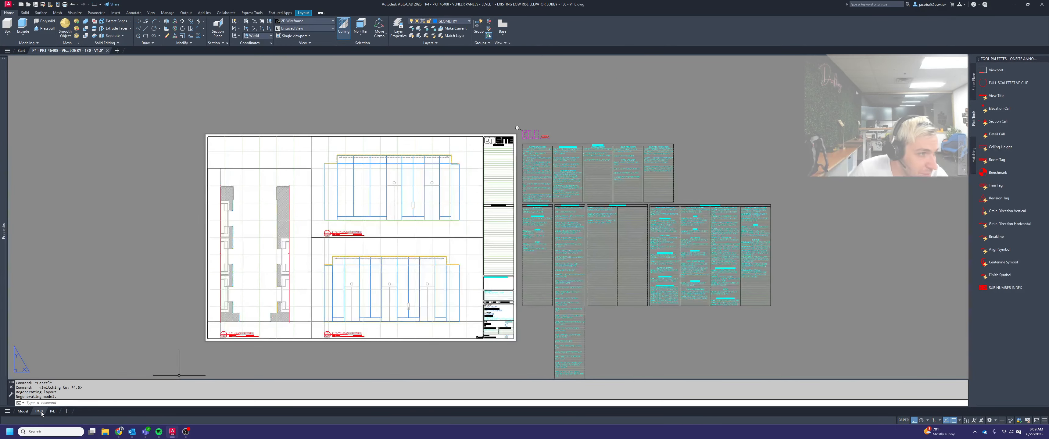
mouse_move(54, 417)
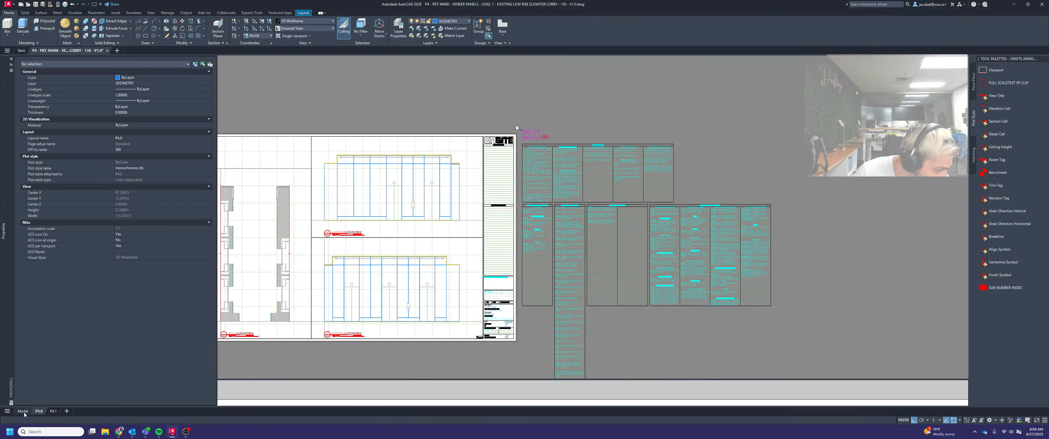
middle_drag(375, 326, 499, 313)
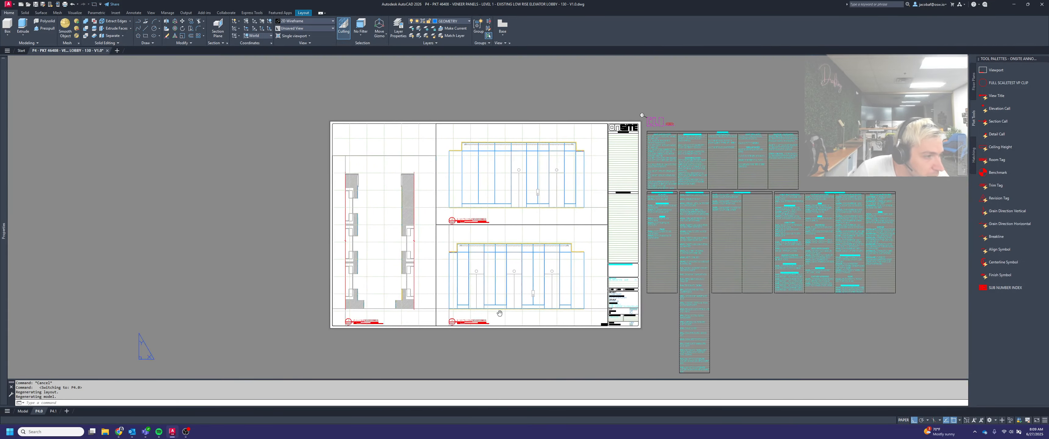
scroll(447, 312, up, 3)
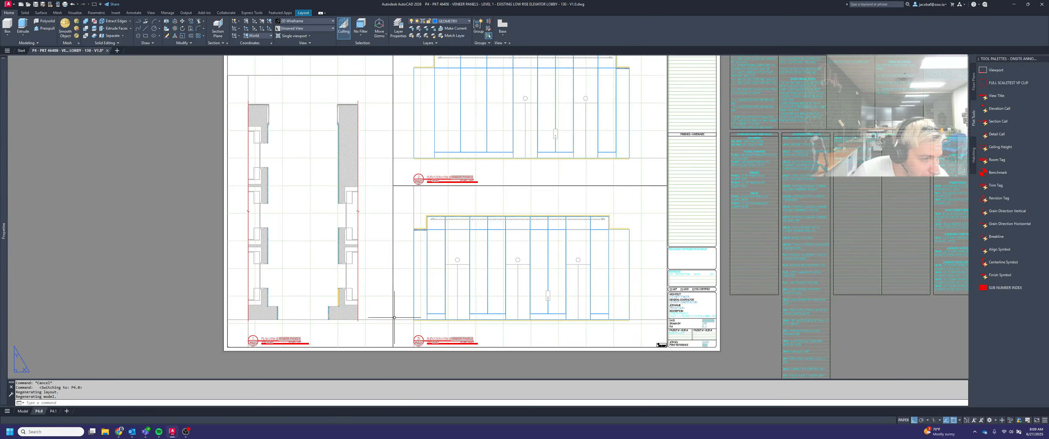
middle_drag(393, 317, 437, 327)
scroll(367, 338, up, 3)
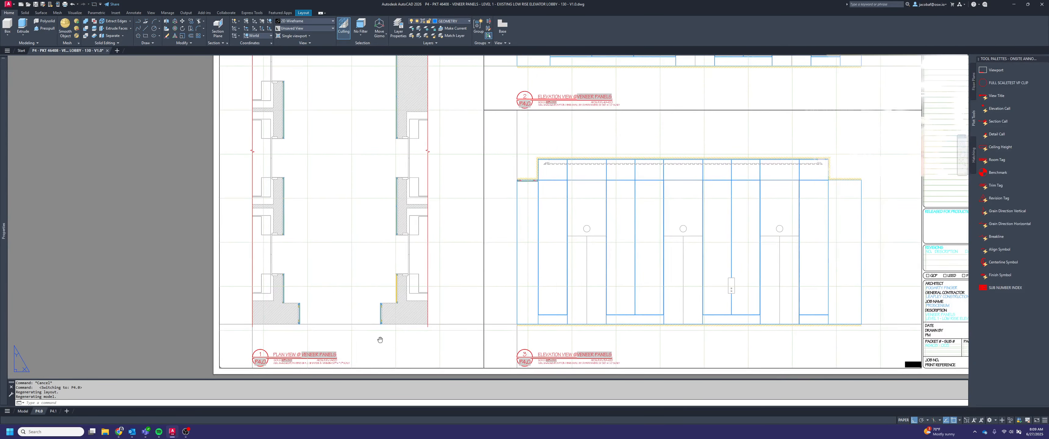
middle_drag(380, 340, 357, 327)
double_click(341, 321)
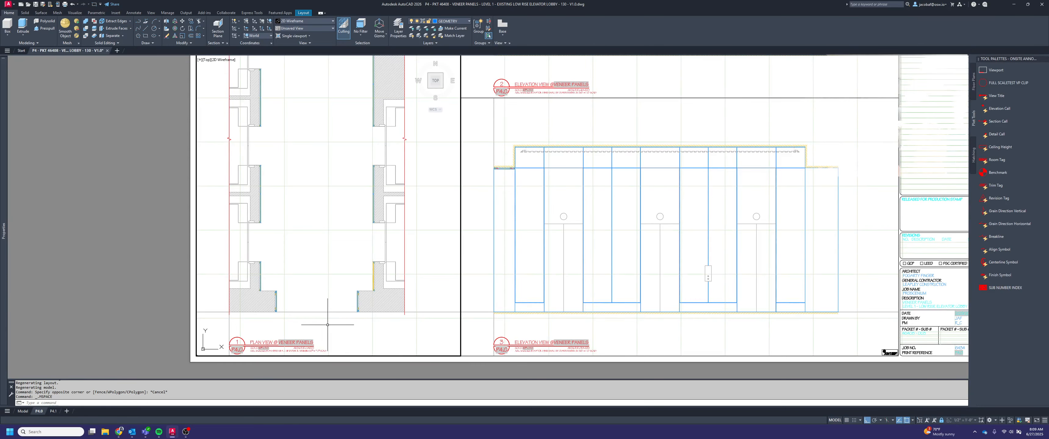
Add a horizontal linear dimension below the plan between the wall faces behind the two lowest veneer panels
scroll(297, 322, up, 2)
scroll(297, 323, up, 4)
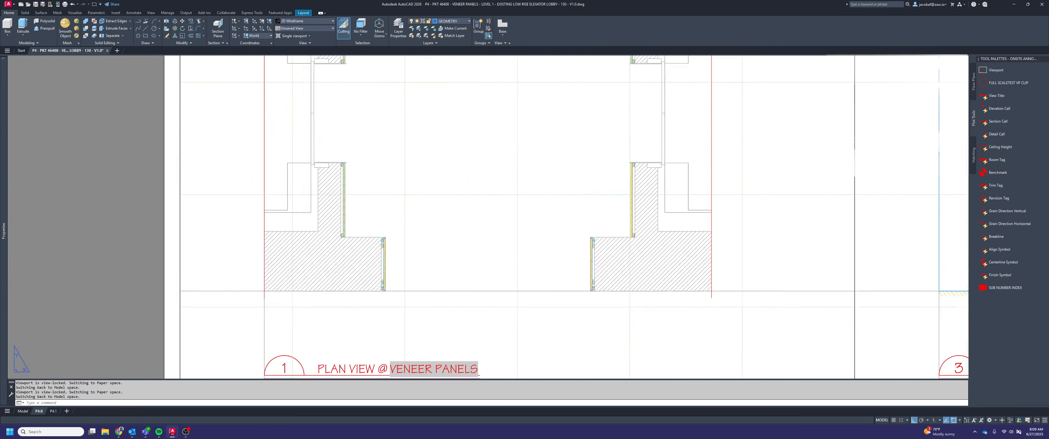
key(Escape)
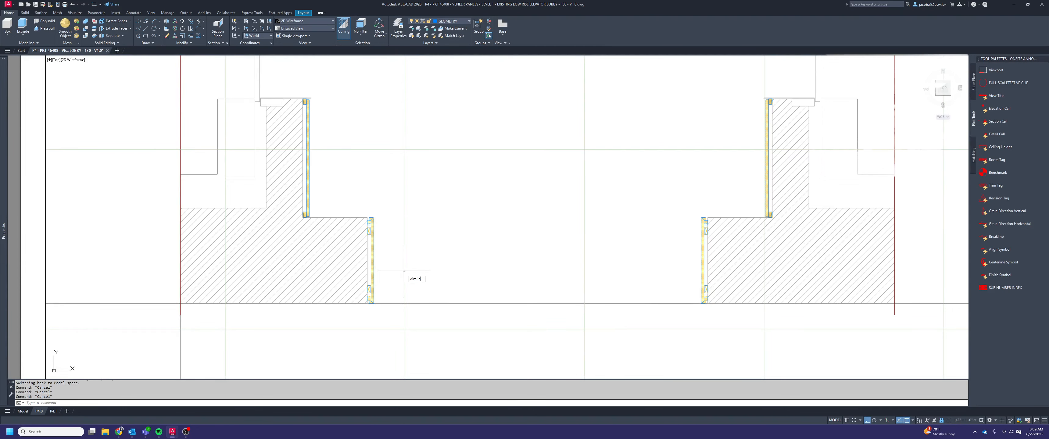
scroll(357, 312, up, 4)
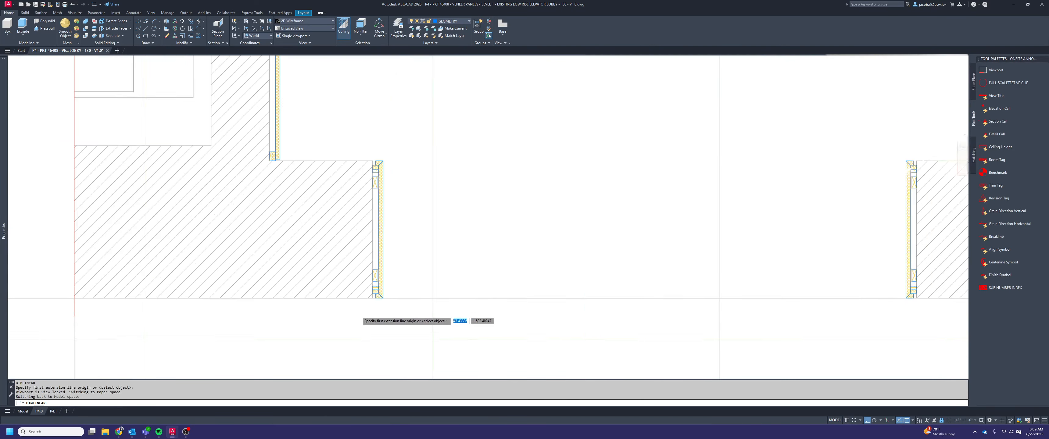
click(377, 291)
scroll(378, 291, down, 6)
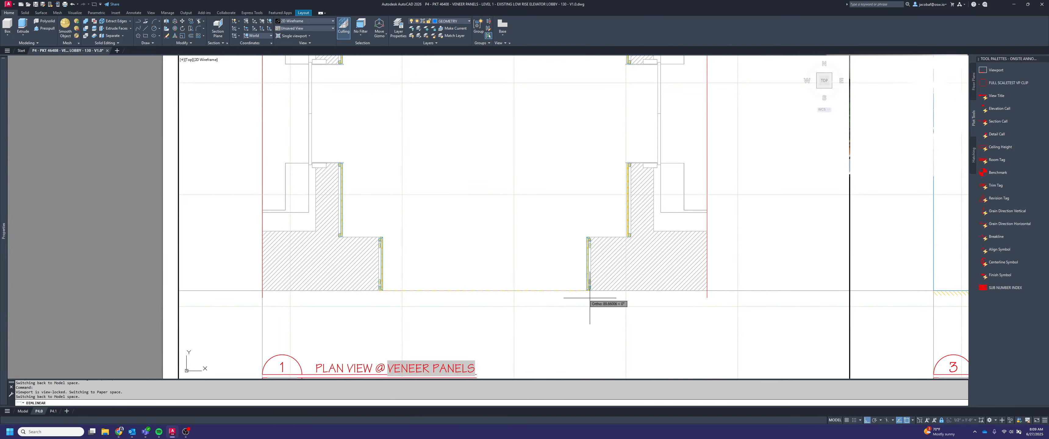
scroll(585, 294, up, 4)
scroll(608, 295, up, 3)
click(617, 287)
scroll(618, 294, down, 4)
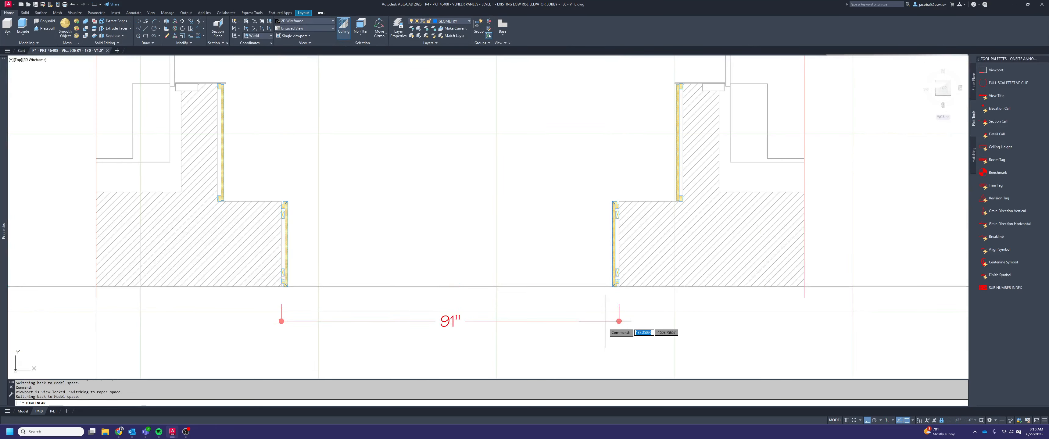
click(605, 334)
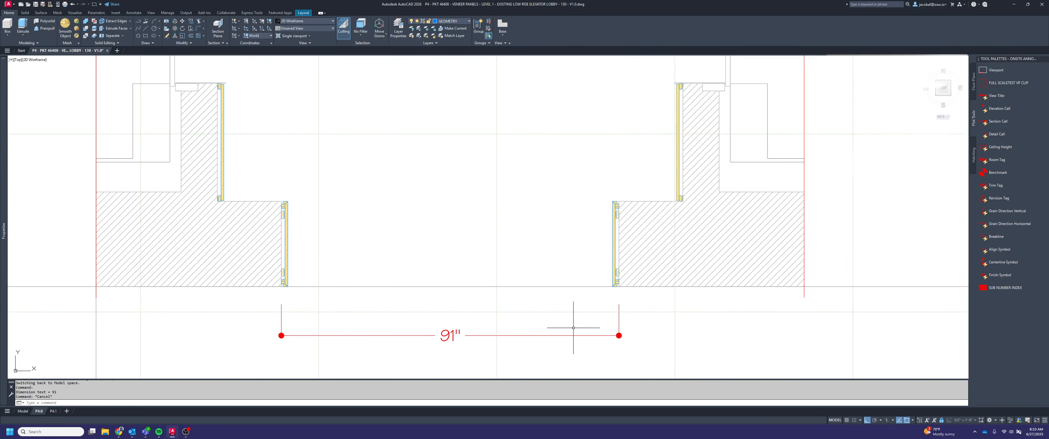
Offset the horizontal dimension line 8" below the wall base using a temporary guide line
text(l)
key(Return)
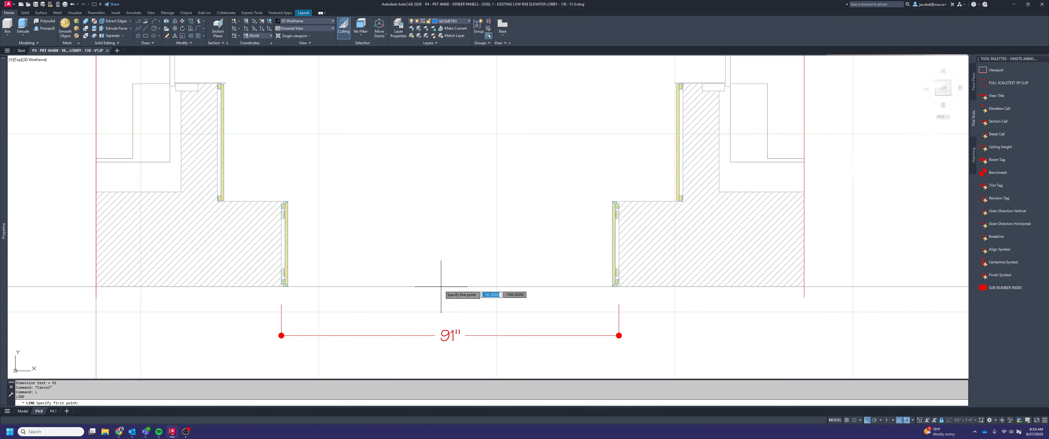
click(636, 286)
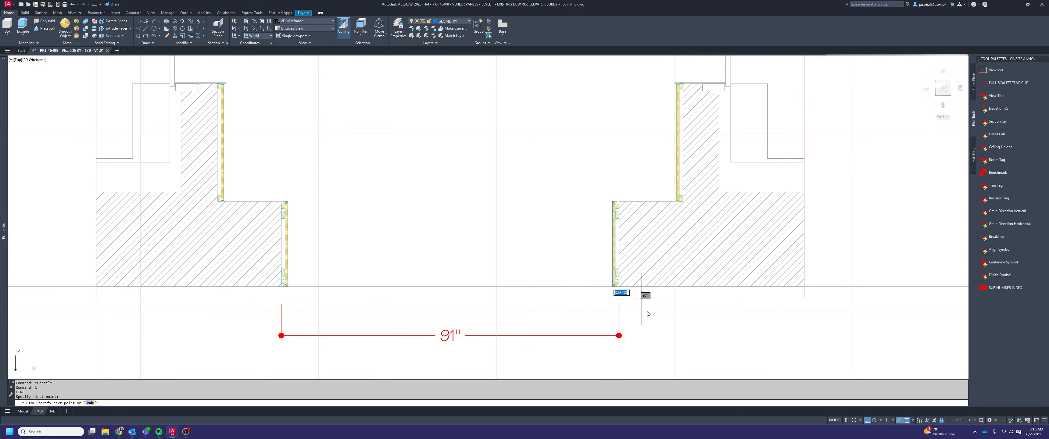
key(Escape)
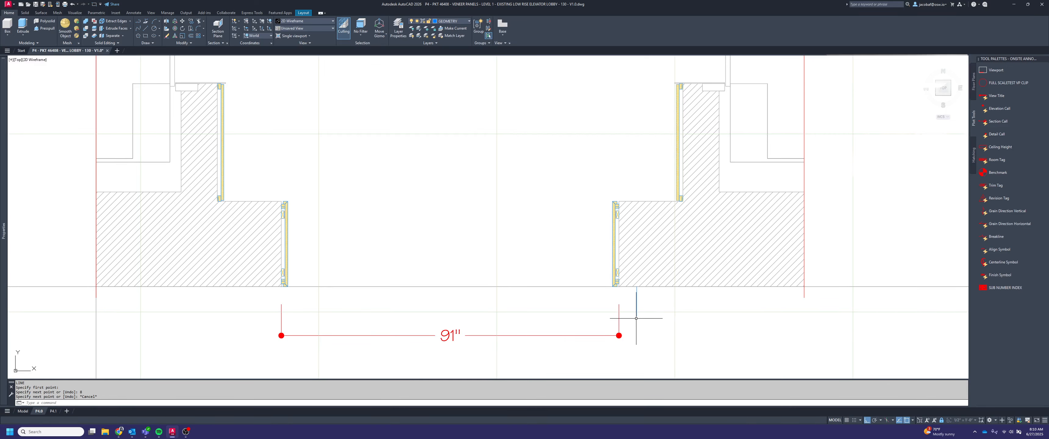
click(650, 342)
click(602, 333)
click(619, 335)
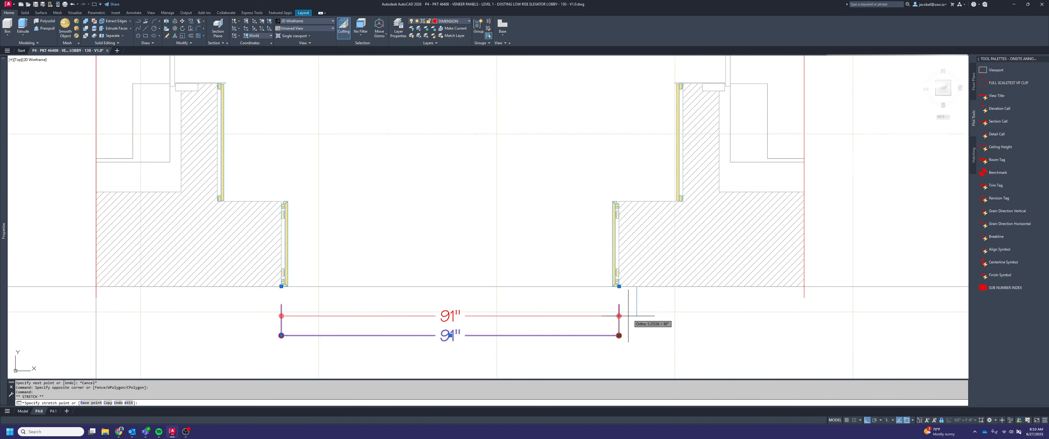
click(629, 314)
key(Escape)
key(Delete)
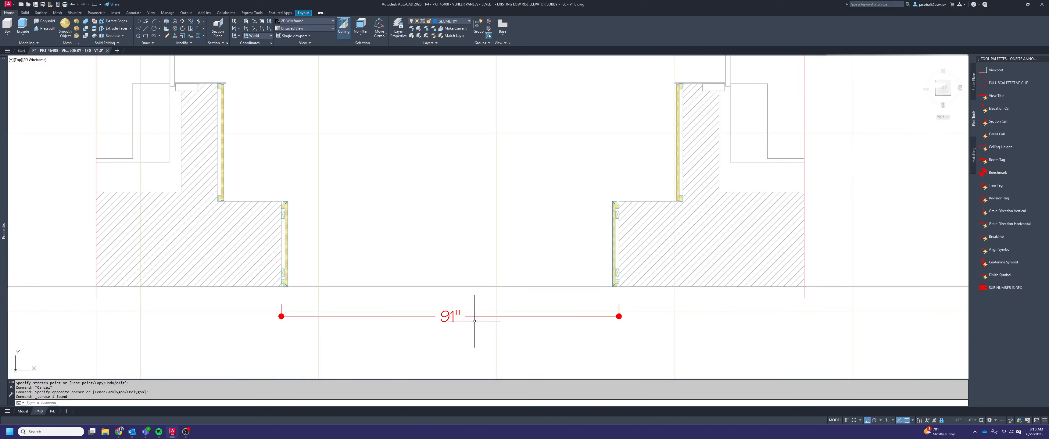
Add the prefix "VIF" to the text of the horizontal dimension below the plan
key(Escape)
double_click(452, 314)
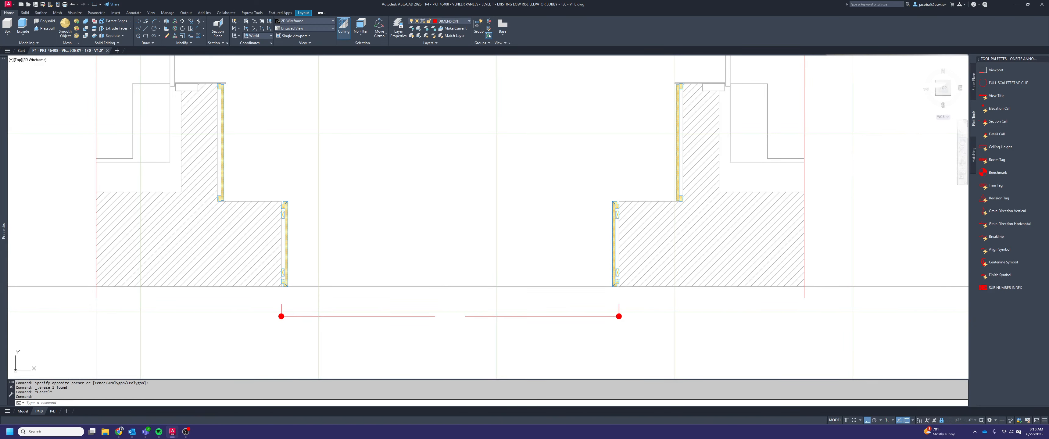
text(VIF 91")
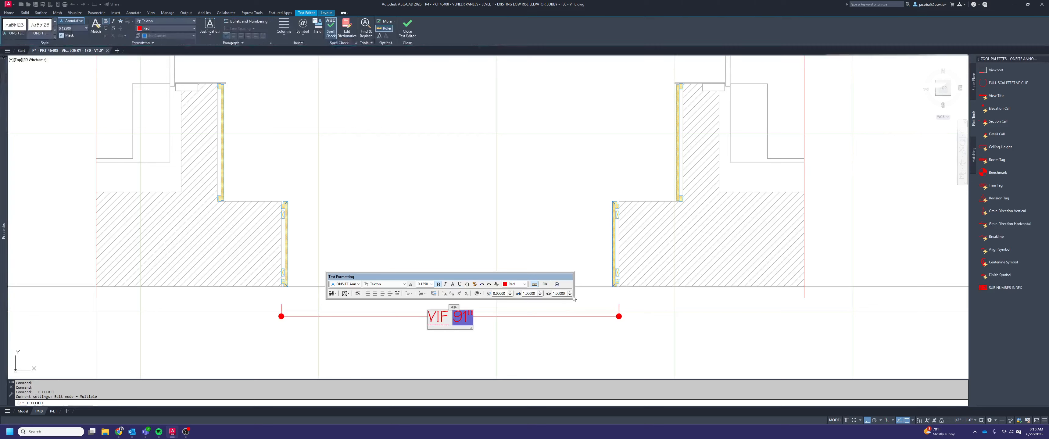
click(566, 196)
key(Escape)
key(Escape)
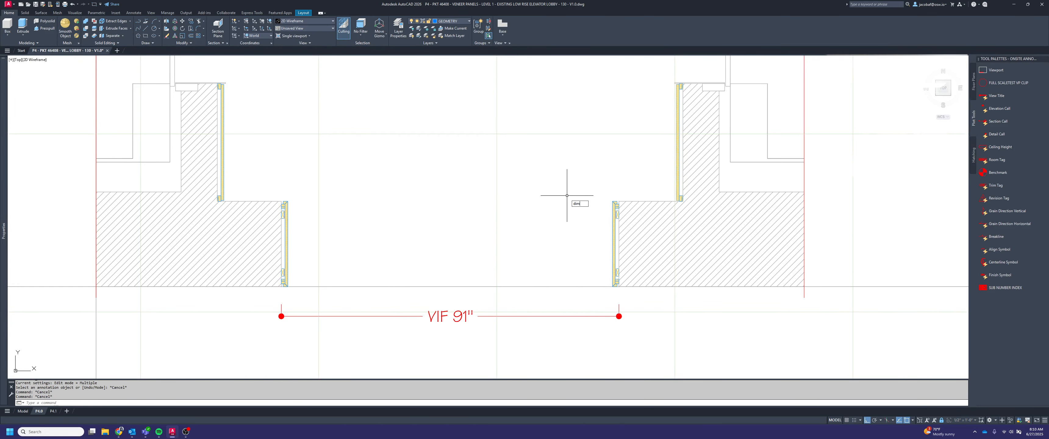
Add a vertical linear dimension along the full length of the lower right veneer panel, on its open side
key(Return)
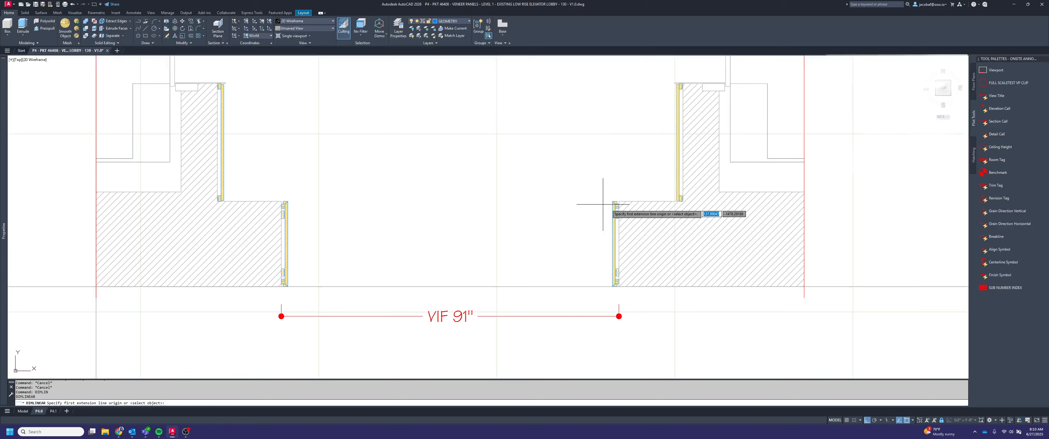
scroll(608, 202, up, 2)
click(610, 200)
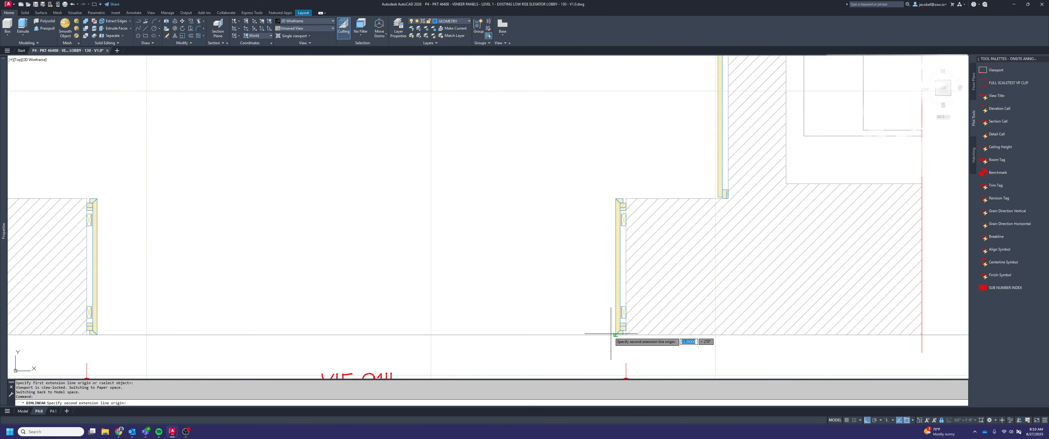
click(610, 334)
scroll(610, 333, down, 2)
scroll(610, 333, down, 2)
click(572, 291)
Offset the vertical dimension line 8" from the lower right panel's face using a temporary guide line
scroll(578, 301, up, 3)
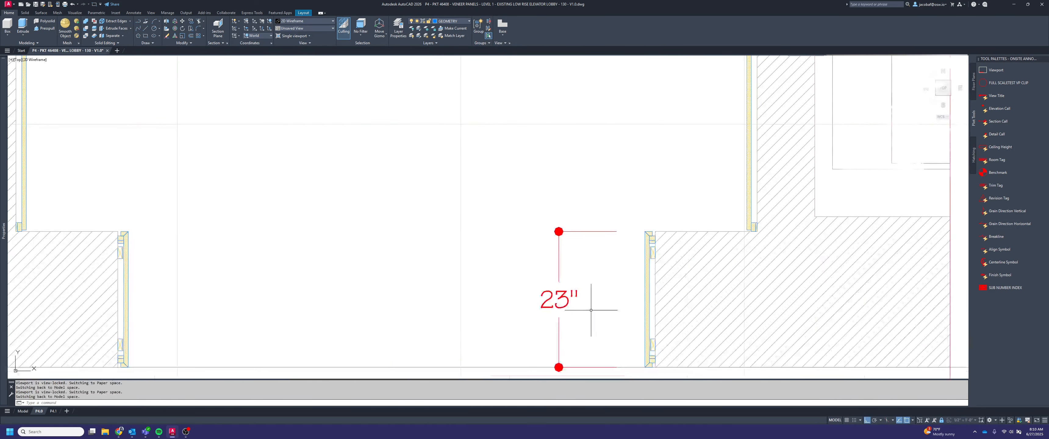
text(L)
key(Return)
click(645, 299)
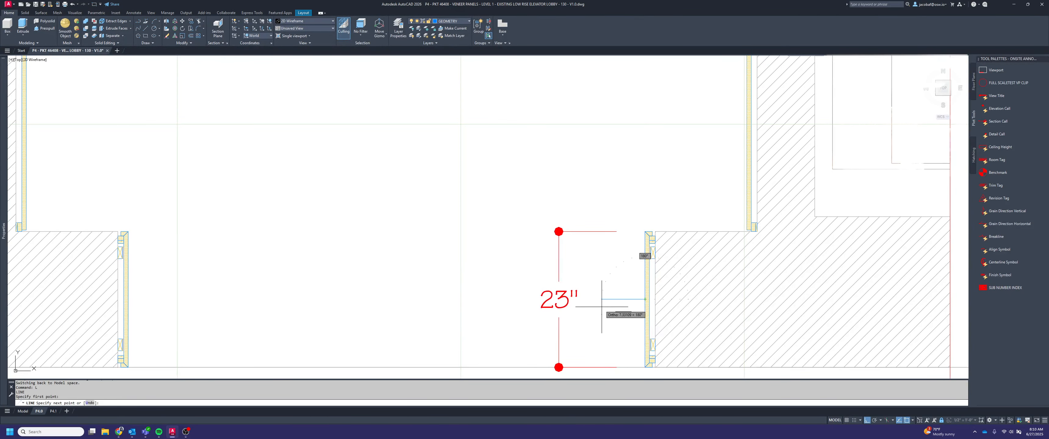
key(Escape)
drag(631, 252, 535, 241)
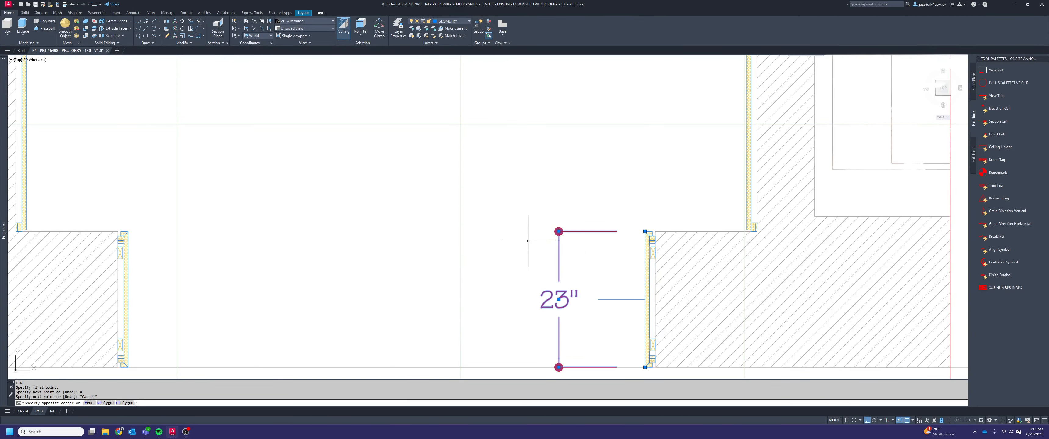
click(558, 231)
click(597, 300)
key(Escape)
click(626, 308)
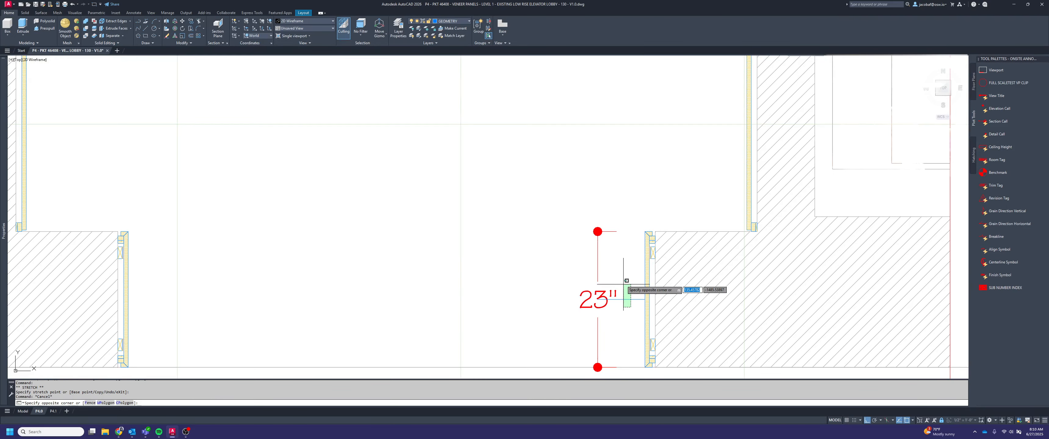
click(622, 282)
key(Delete)
Add the prefix "VIF" to the text of the vertical dimension beside the lower right panel
scroll(625, 279, down, 2)
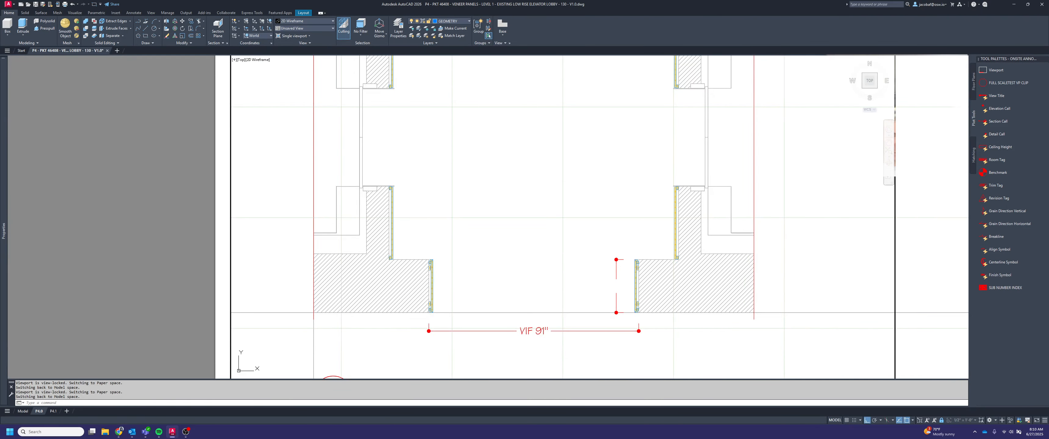
double_click(616, 286)
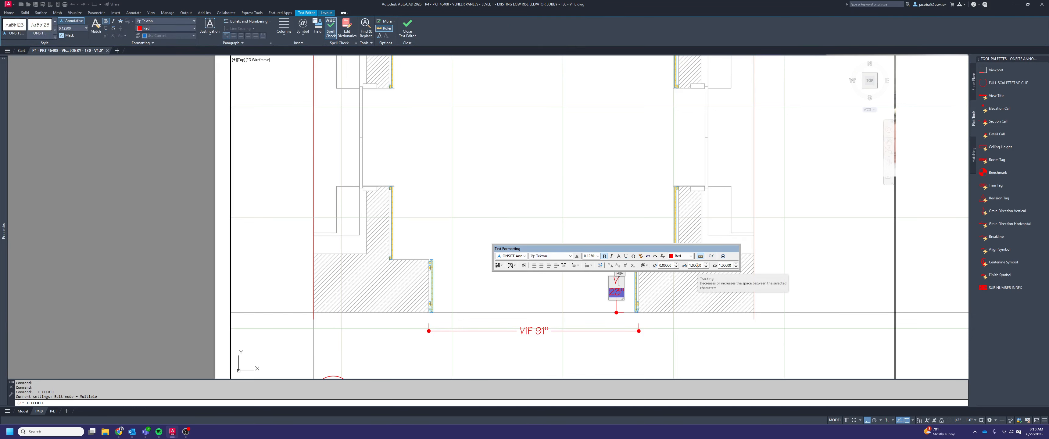
key(Escape)
key(Escape)
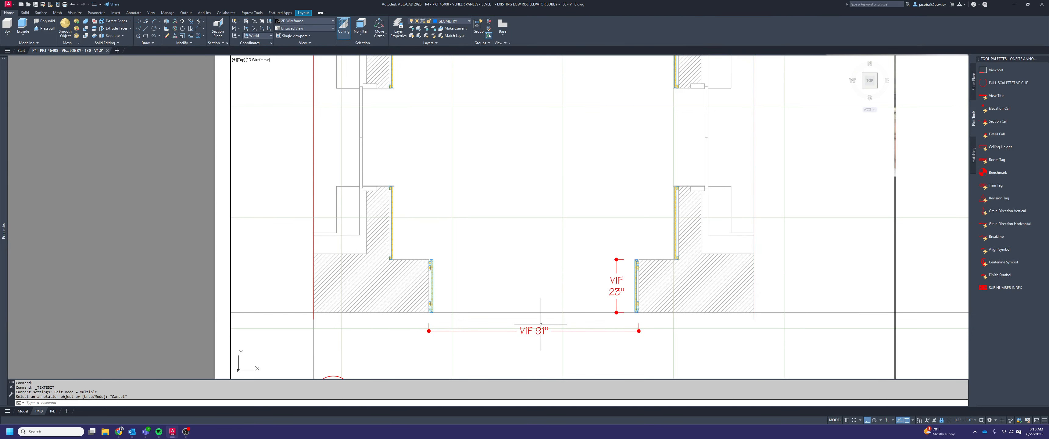
Mirror the lower right panel's vertical VIF dimension onto the lower left panel about the midline between the two panels
scroll(529, 320, up, 2)
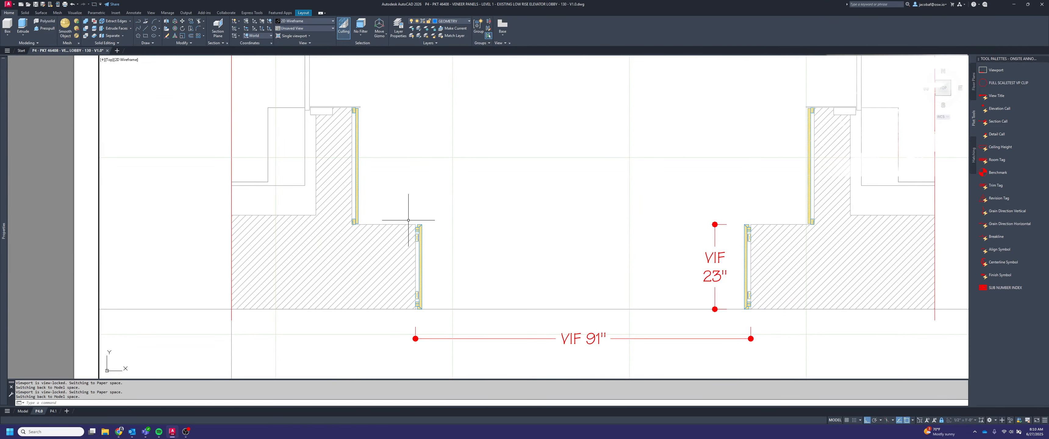
key(Escape)
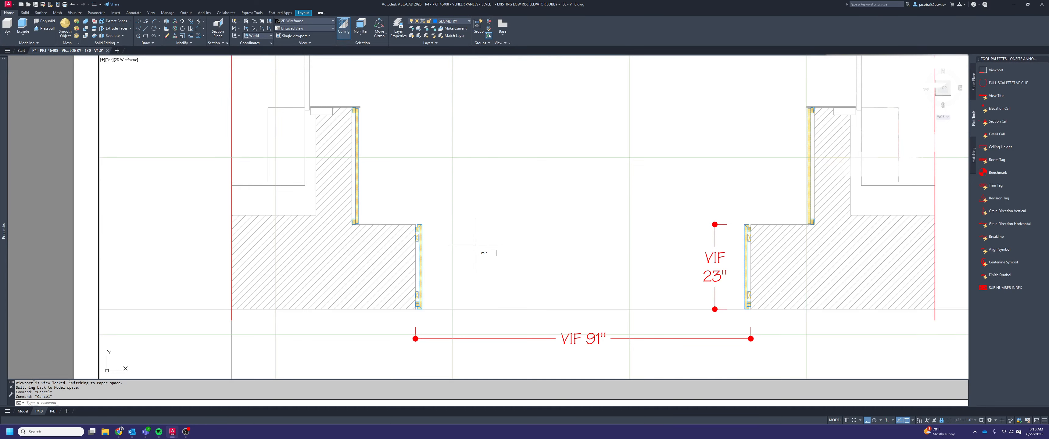
key(Return)
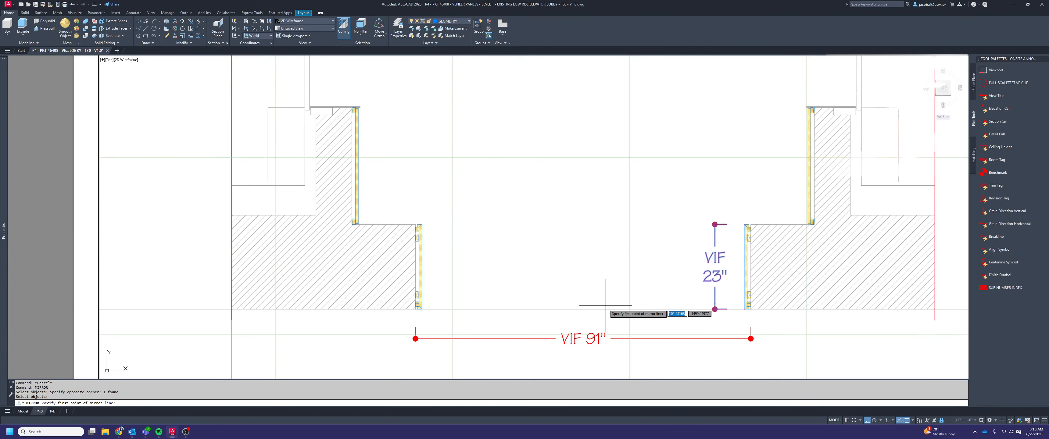
shift+right_click(598, 303)
click(634, 174)
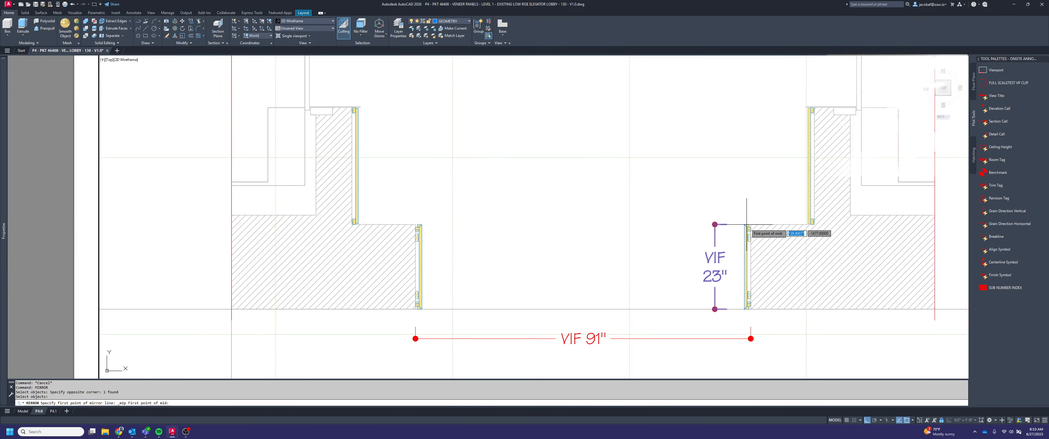
click(761, 226)
click(413, 223)
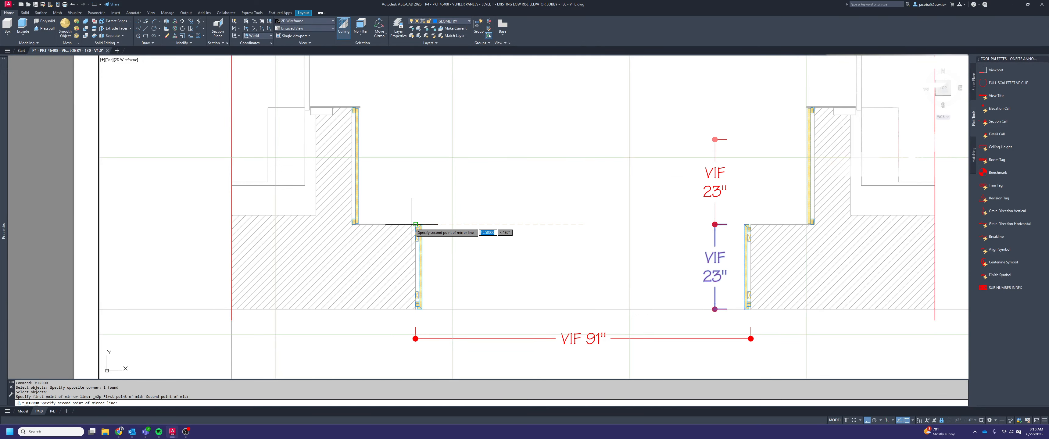
click(589, 88)
key(Return)
Add a vertical linear dimension along the full length of the next right-hand veneer panel up, on its open side
mouse_move(660, 155)
middle_down()
mouse_move(574, 253)
mouse_move(602, 234)
mouse_move(608, 202)
middle_up()
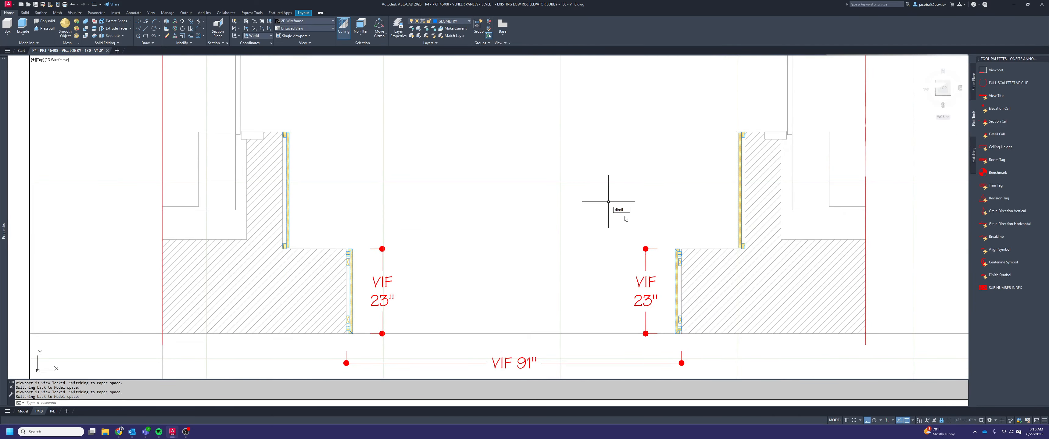
scroll(738, 245, up, 4)
scroll(650, 262, down, 4)
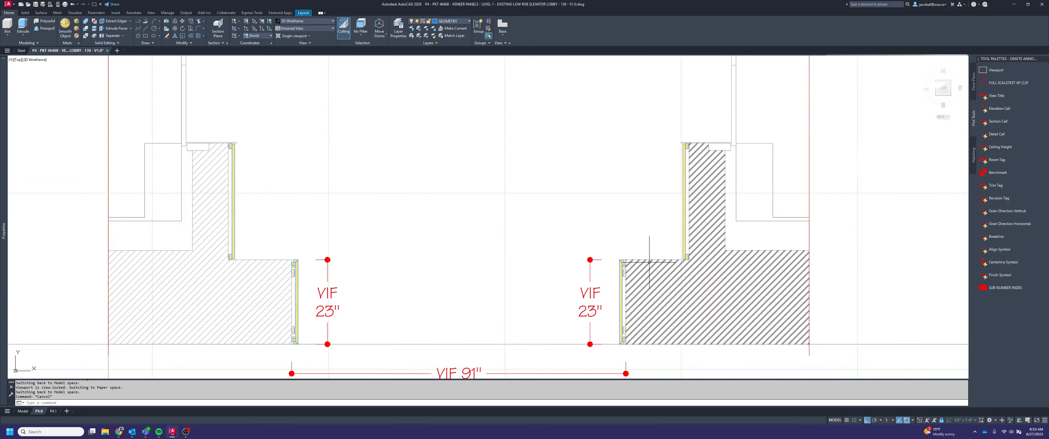
key(Escape)
middle_drag(650, 263, 672, 269)
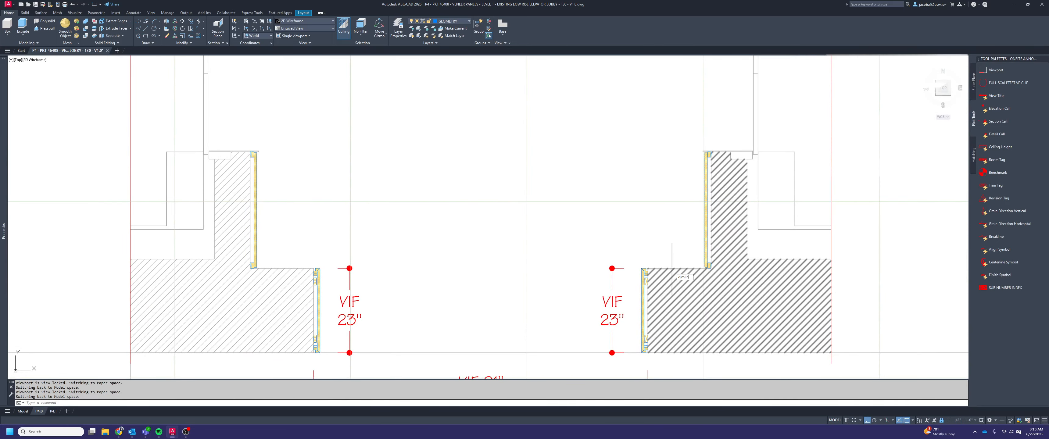
key(Return)
scroll(695, 274, up, 4)
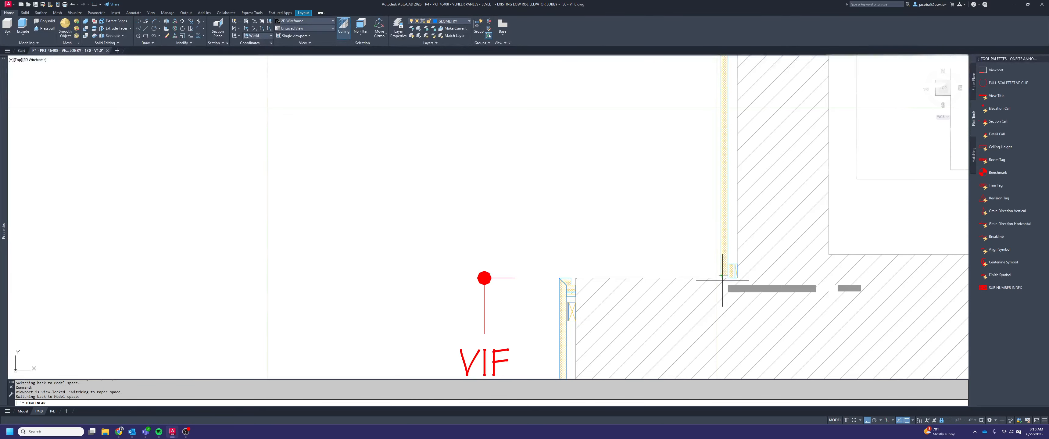
scroll(723, 280, up, 4)
scroll(733, 274, down, 8)
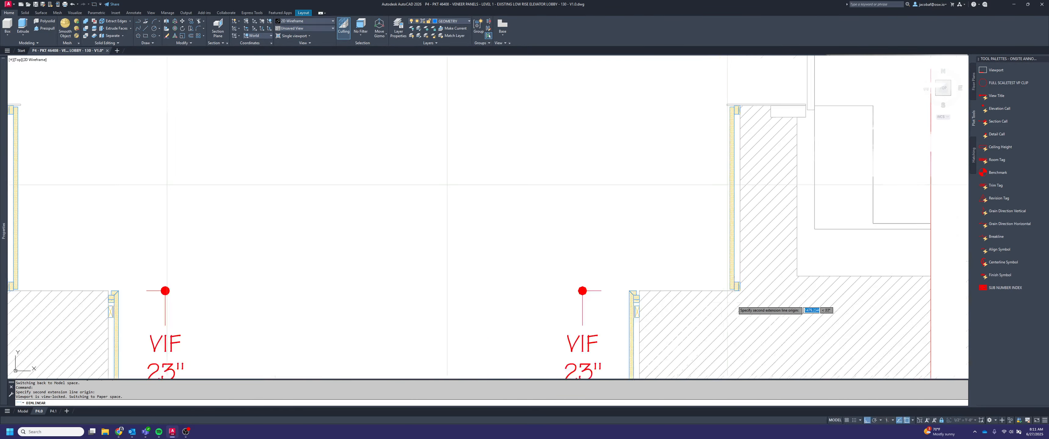
scroll(739, 314, up, 4)
scroll(739, 314, down, 4)
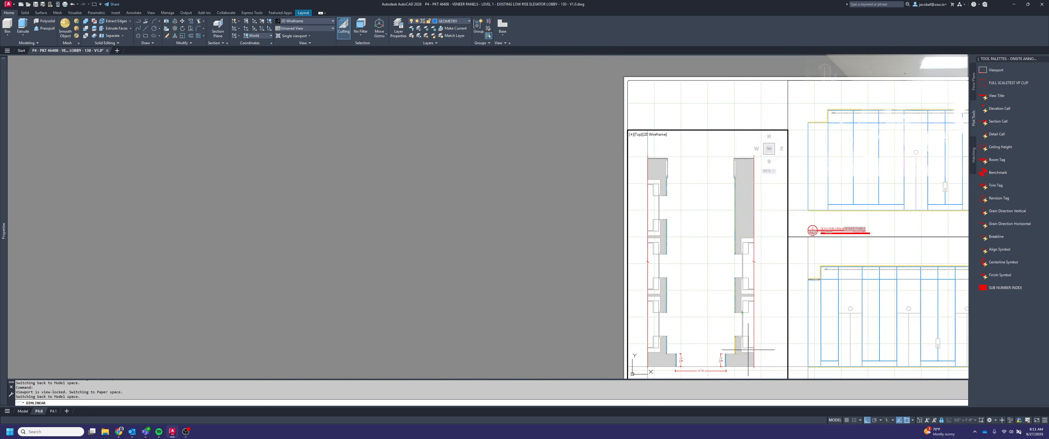
scroll(748, 350, up, 4)
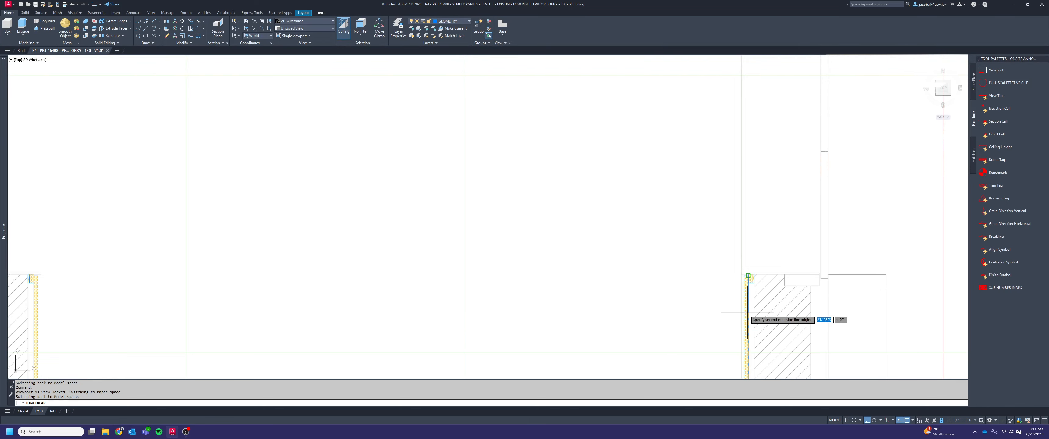
scroll(747, 312, up, 5)
click(739, 250)
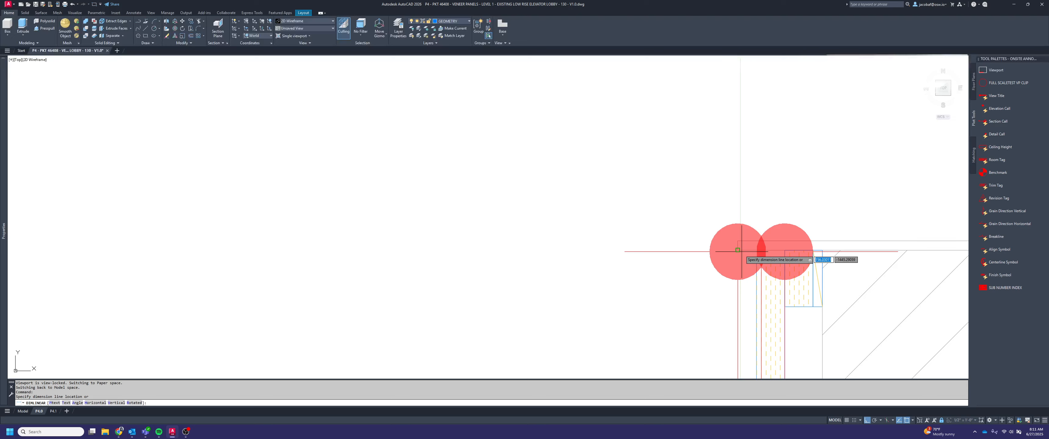
scroll(738, 251, down, 5)
click(676, 268)
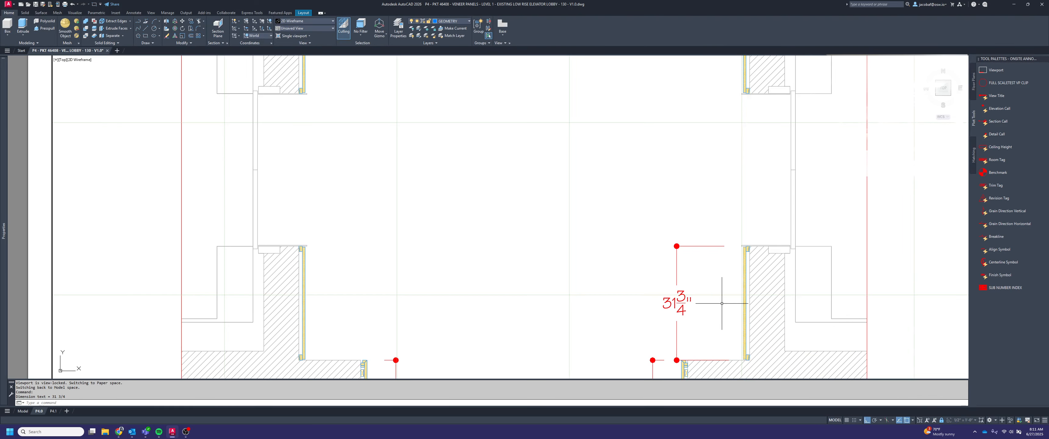
Draw a temporary 8" horizontal guide line outward from the midpoint of that panel's face
scroll(745, 358, up, 6)
scroll(743, 321, down, 2)
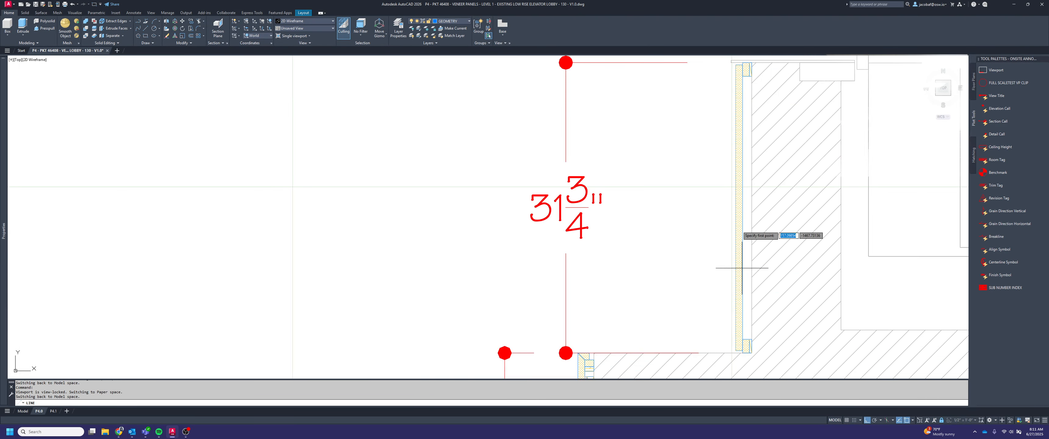
text(l)
key(Return)
middle_drag(756, 128, 756, 149)
click(736, 228)
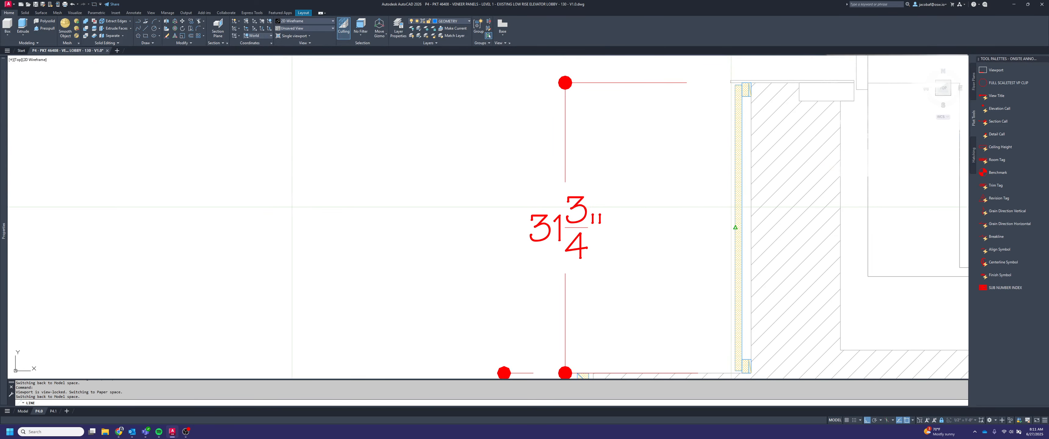
text(8)
key(Return)
key(Escape)
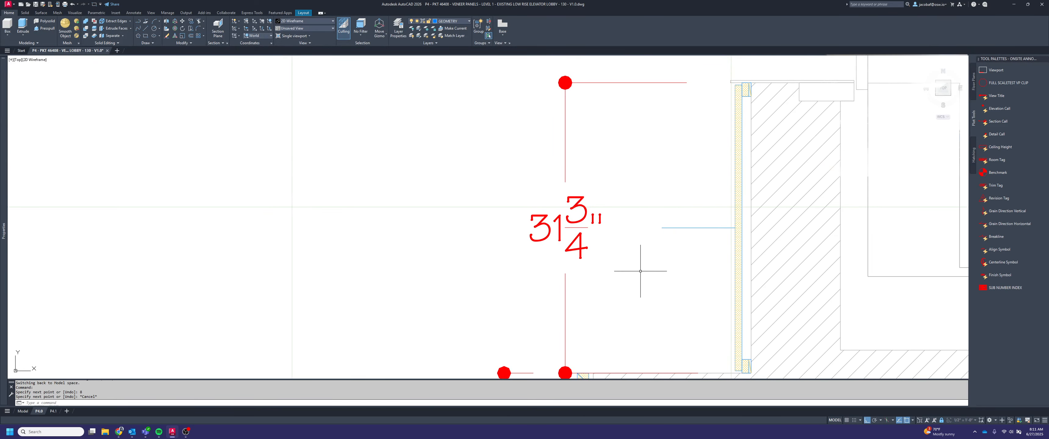
Move the panel's new vertical dimension line to the outer end of the guide line and erase the guide
click(651, 295)
click(514, 204)
click(565, 83)
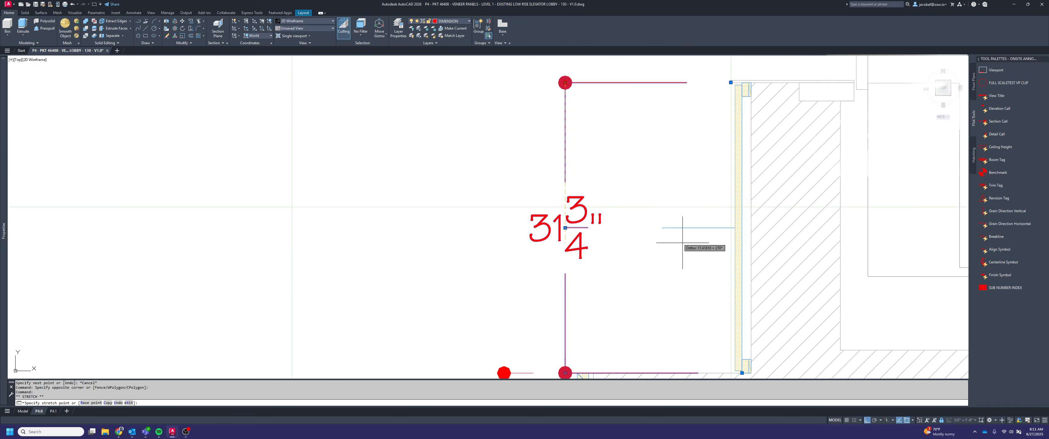
key(Escape)
click(710, 238)
click(710, 207)
key(Delete)
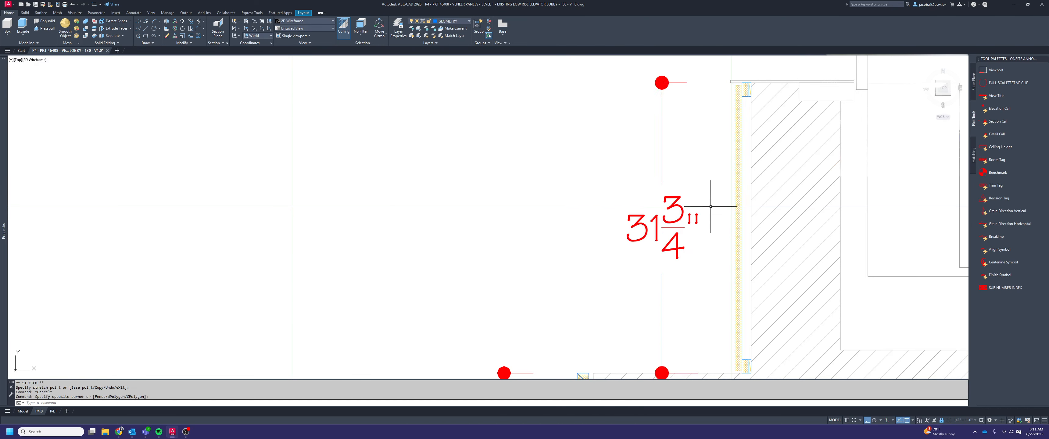
Add the prefix "VIF" to the text of the vertical dimension beside the upper of the two right-hand panels
click(682, 217)
double_click(682, 216)
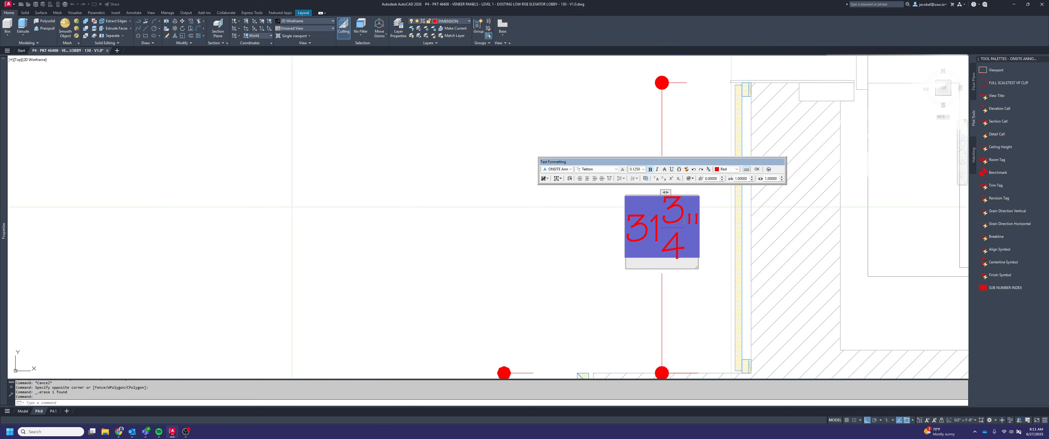
click(822, 295)
key(Escape)
Shift the upper right panel's VIF dimension line 2" farther away from the panel face
click(703, 249)
click(690, 246)
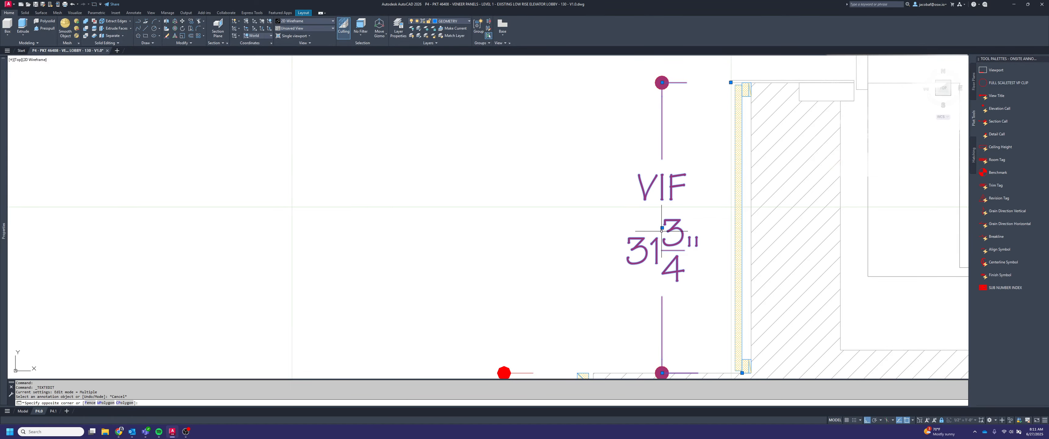
click(662, 82)
text(2)
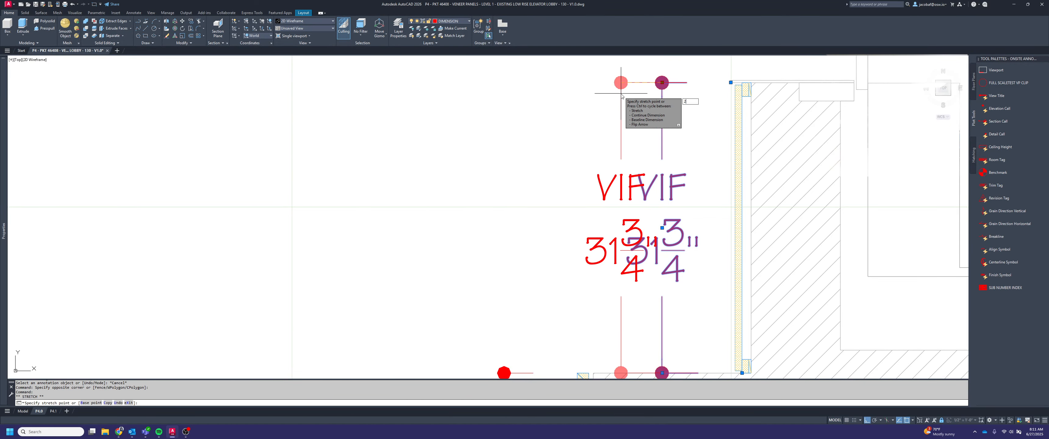
key(Return)
key(Escape)
Shift the lower right panel's vertical VIF dimension line 2" farther away from the panel face
scroll(707, 189, down, 5)
middle_drag(628, 267, 648, 256)
click(656, 278)
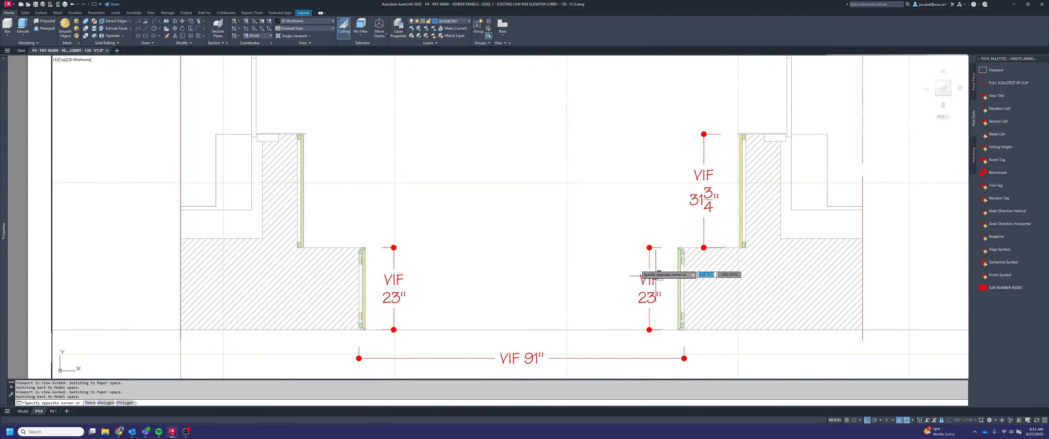
click(637, 267)
click(649, 247)
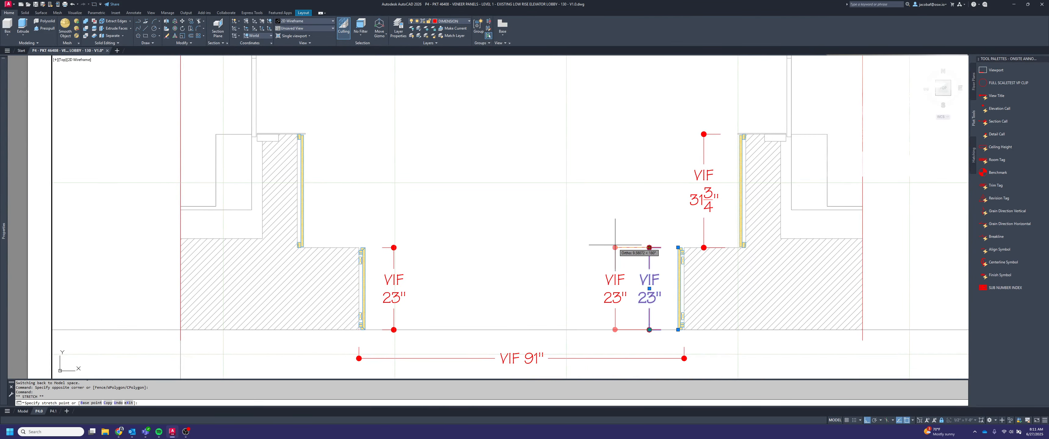
text(2)
key(Return)
key(Escape)
Shift the lower left panel's vertical VIF dimension line 2" farther away from the panel face
click(480, 260)
click(374, 252)
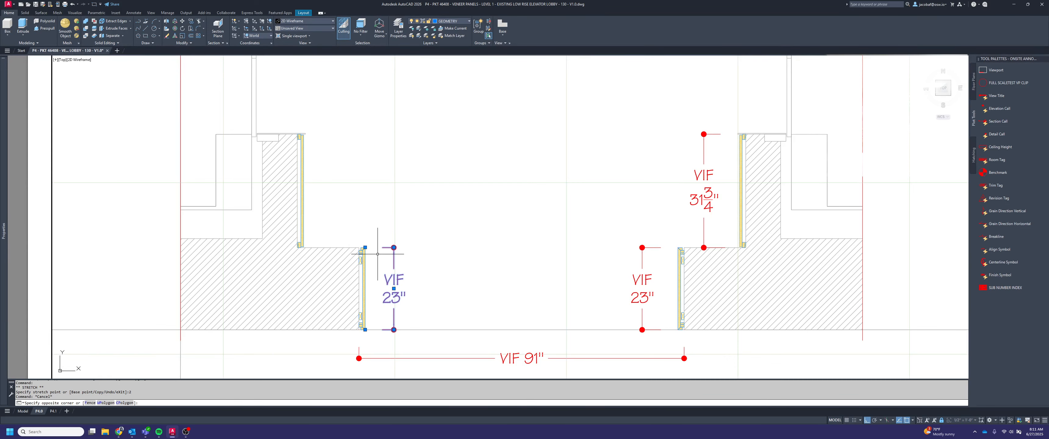
click(393, 247)
text(2)
key(Return)
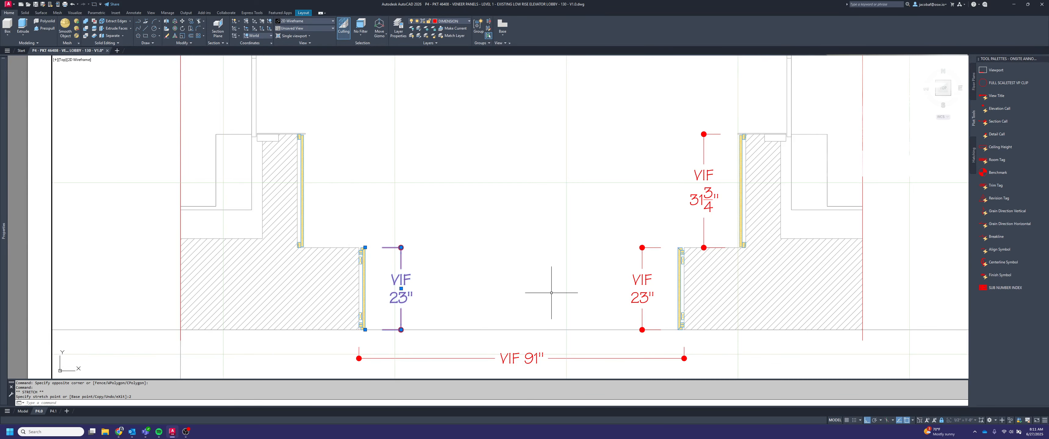
key(Escape)
Shift the horizontal VIF dimension line 2" farther below the plan
click(564, 351)
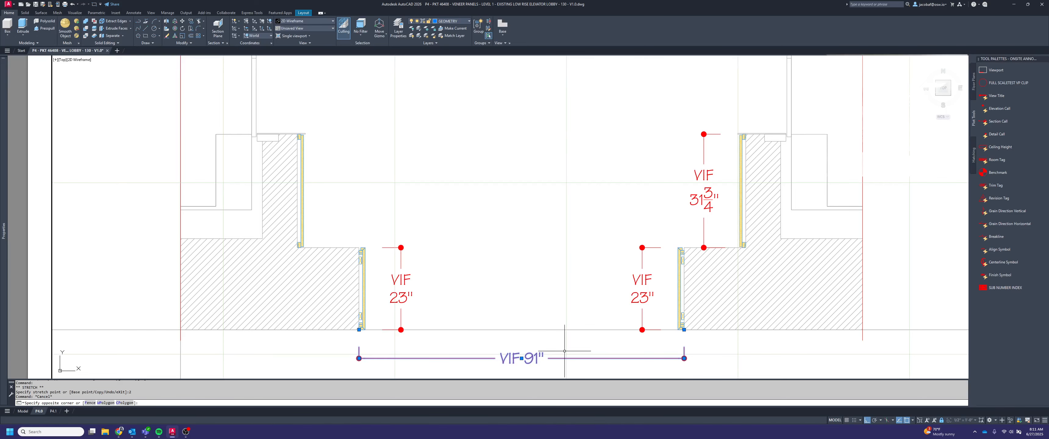
click(684, 359)
text(2)
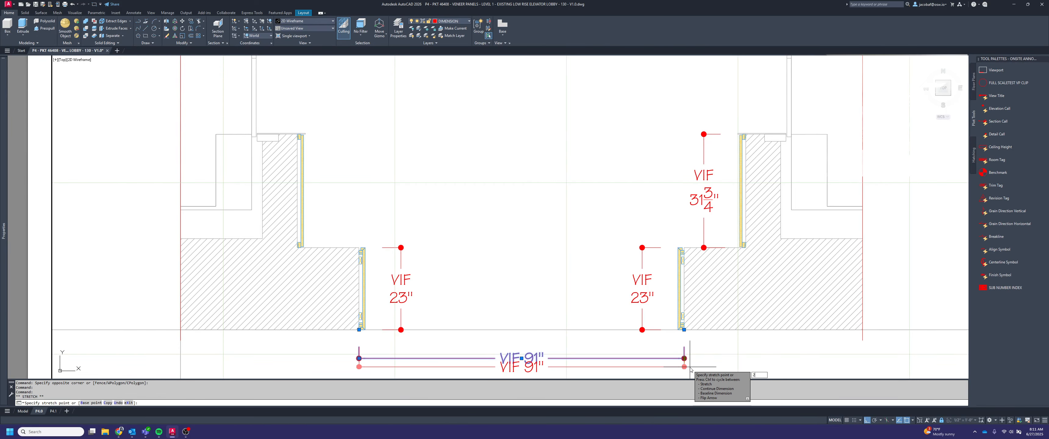
key(Return)
key(Escape)
Continue the right-hand vertical dimension chain up across the door opening to the start of the next veneer panel
middle_drag(662, 230, 618, 320)
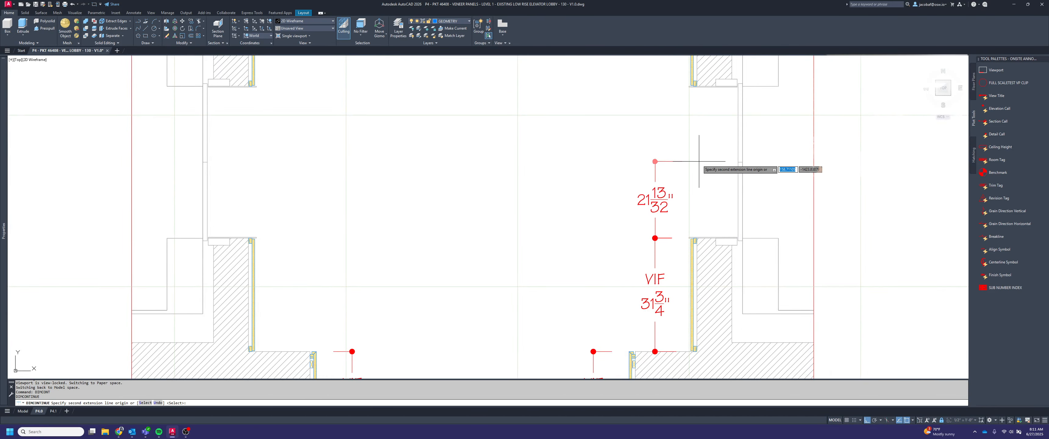
scroll(672, 208, up, 6)
scroll(651, 186, down, 5)
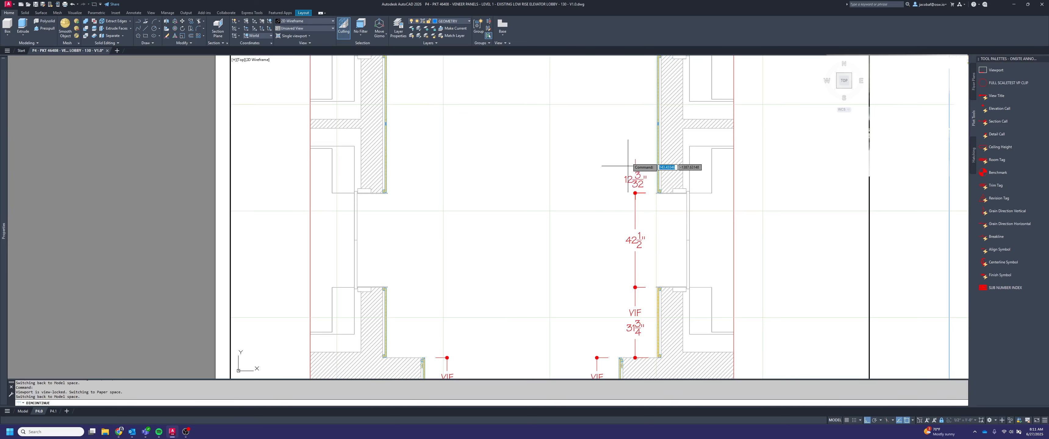
Continue the right-hand vertical dimension chain up along the middle veneer panel to its upper end
scroll(629, 261, up, 2)
scroll(631, 129, up, 3)
scroll(655, 209, down, 2)
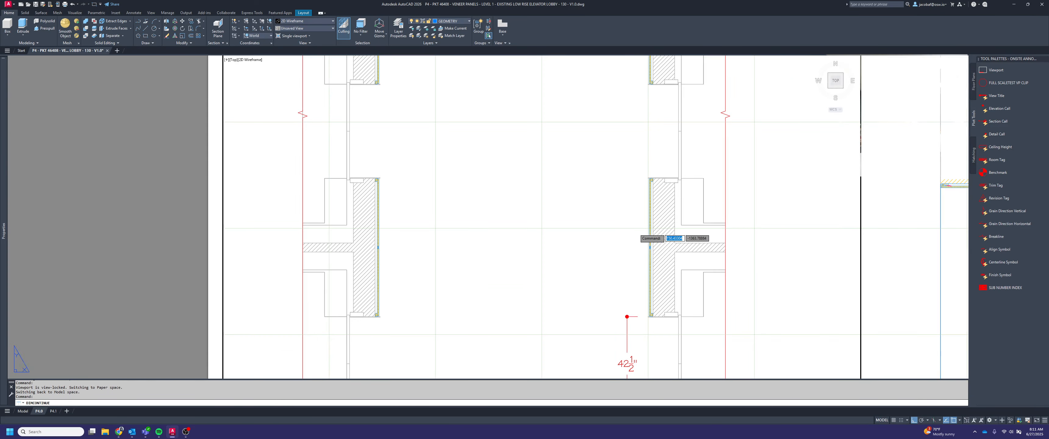
scroll(660, 228, up, 5)
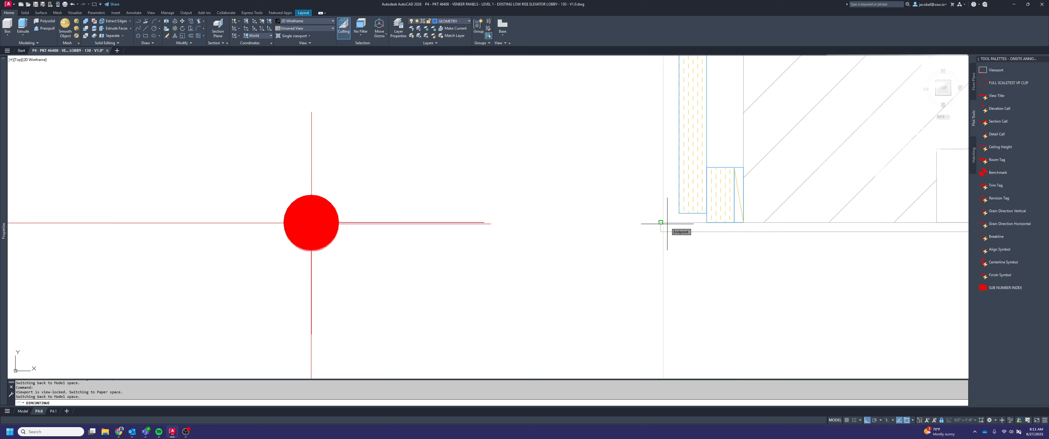
scroll(667, 223, down, 5)
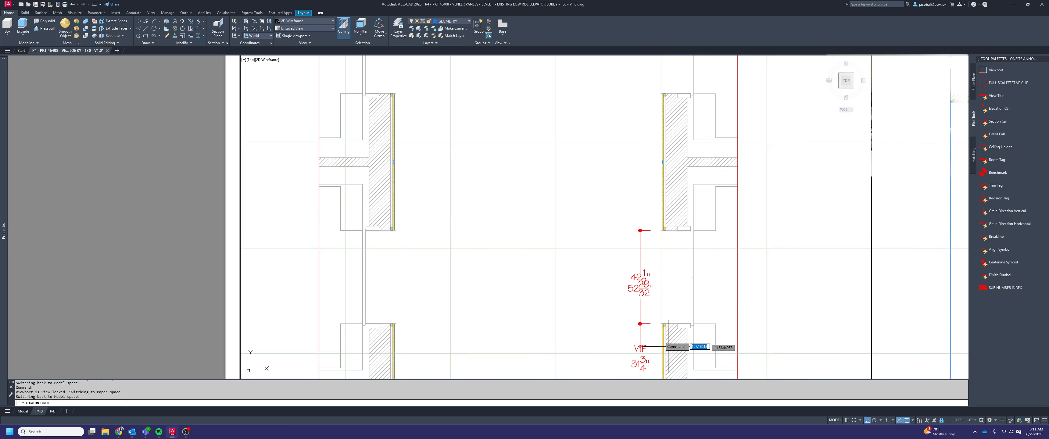
scroll(663, 341, up, 3)
scroll(657, 211, down, 3)
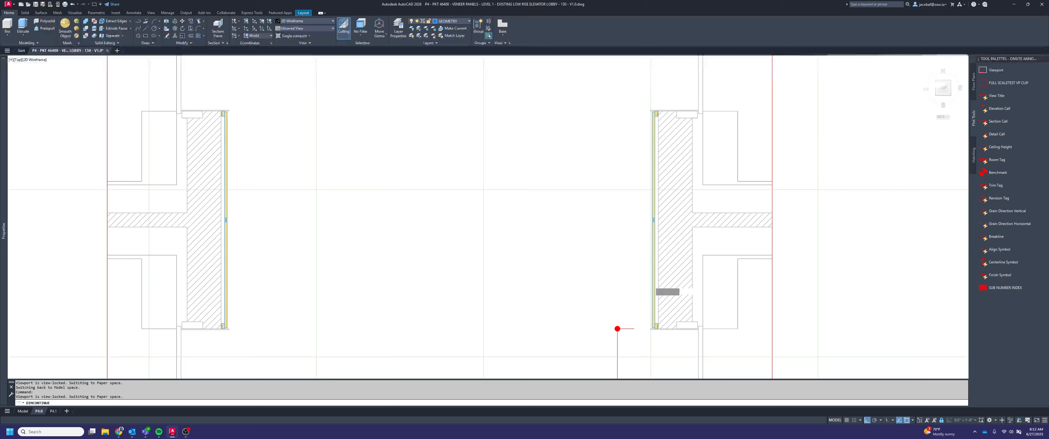
scroll(655, 118, up, 4)
scroll(655, 122, up, 3)
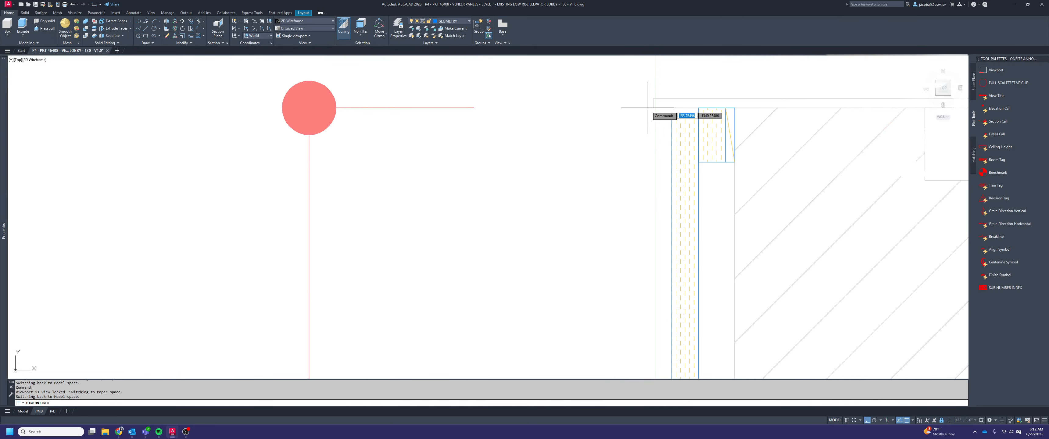
scroll(688, 143, down, 4)
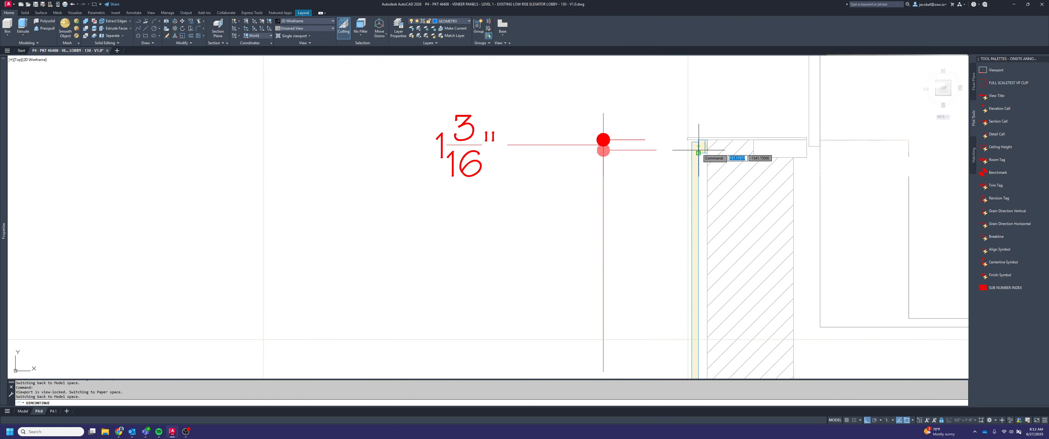
scroll(667, 134, up, 4)
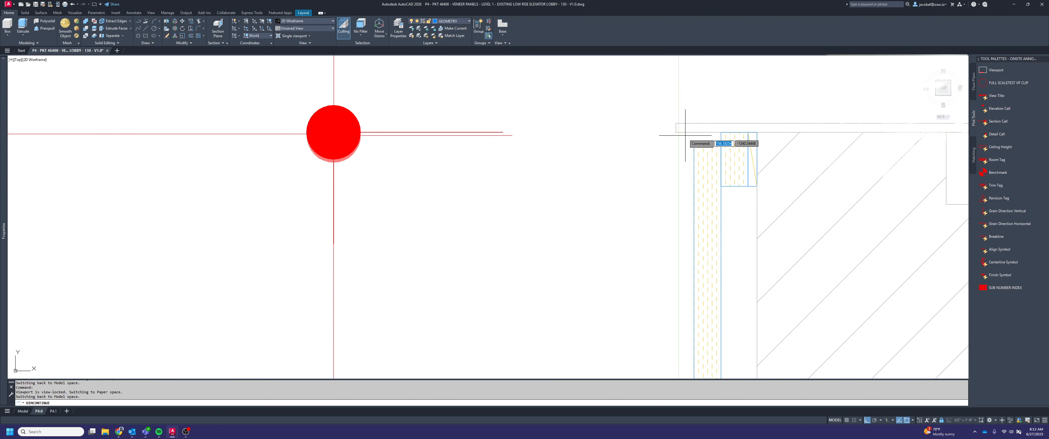
scroll(694, 222, down, 5)
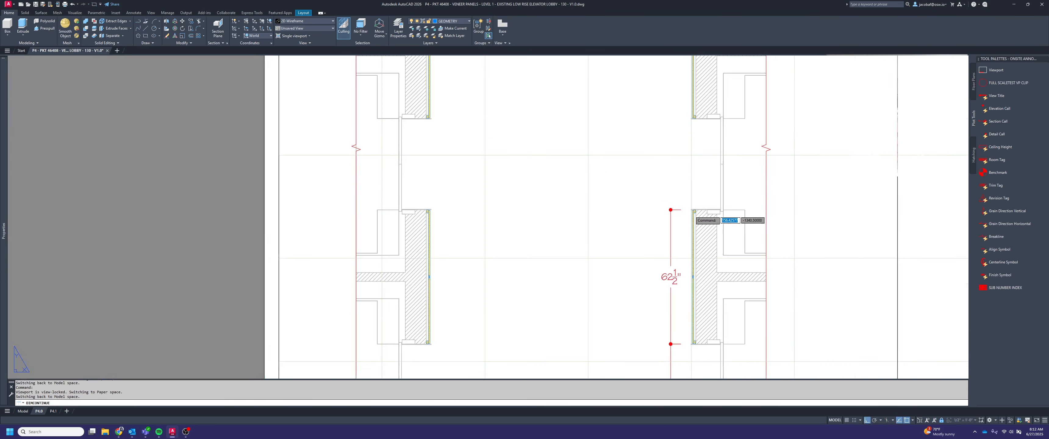
Continue the right-hand chain up across the next door opening to the lower end of the tall veneer panel
scroll(684, 187, up, 6)
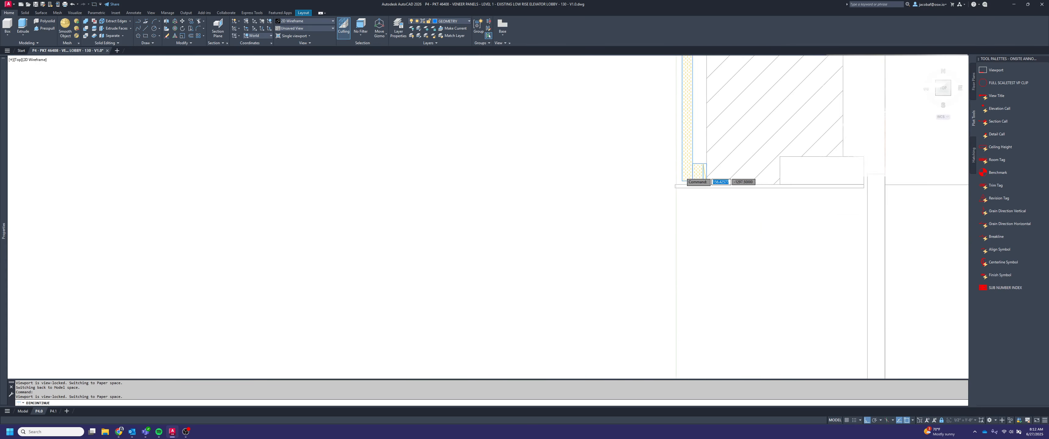
click(664, 201)
scroll(685, 290, down, 8)
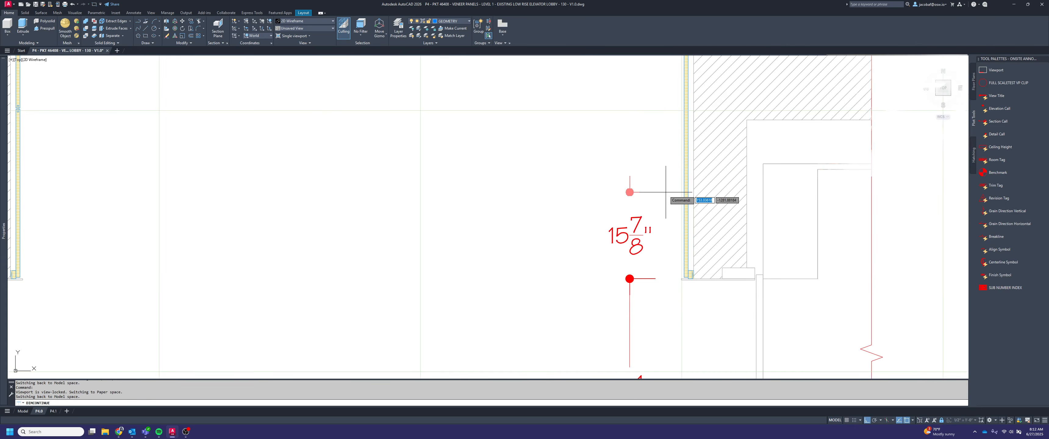
Continue the right-hand chain up to the mitred trim corner at the top of the tall panel, and end the chain
middle_drag(665, 134, 661, 339)
mouse_move(641, 160)
middle_down()
mouse_move(645, 368)
mouse_move(625, 347)
middle_up()
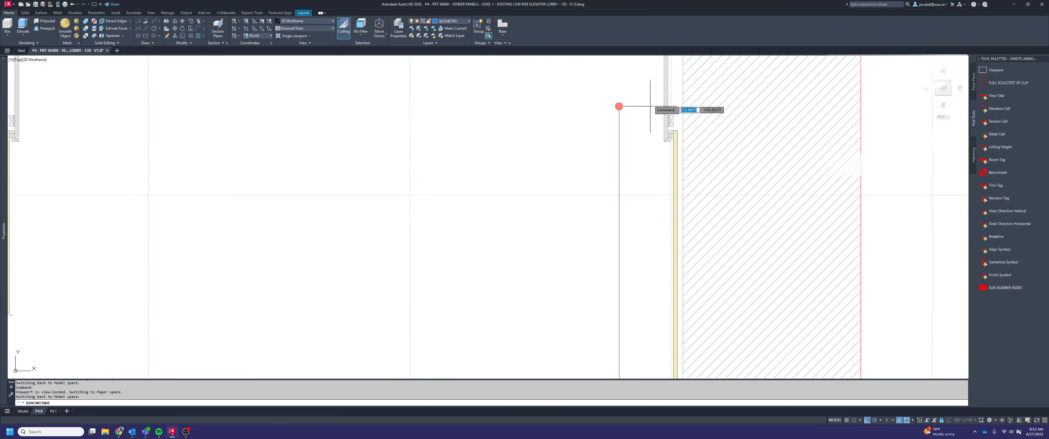
scroll(668, 107, up, 7)
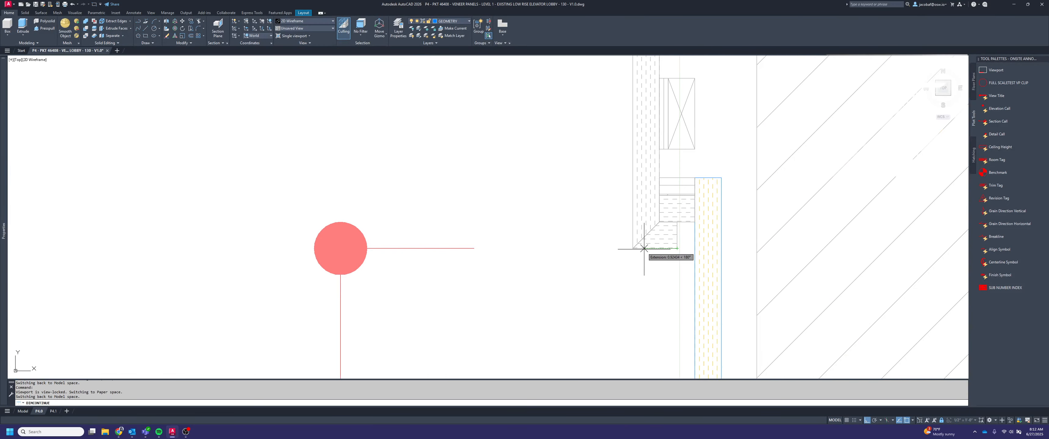
click(632, 248)
scroll(713, 151, down, 4)
key(Escape)
scroll(729, 165, down, 6)
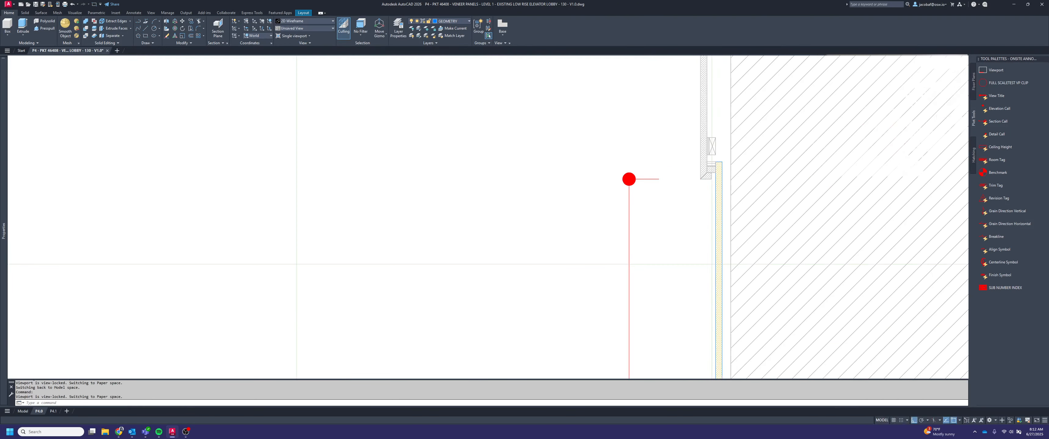
scroll(712, 179, down, 4)
mouse_move(703, 264)
middle_down()
mouse_move(697, 204)
mouse_move(666, 164)
middle_up()
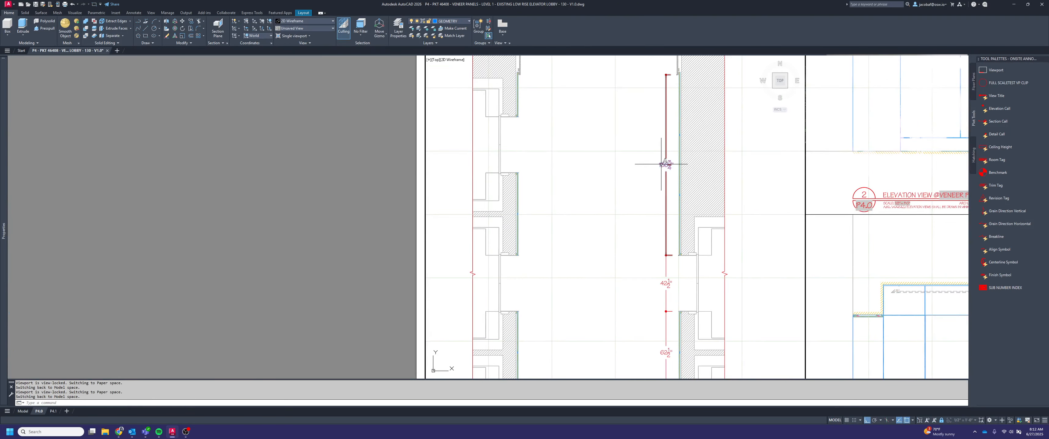
scroll(646, 163, down, 2)
key(Escape)
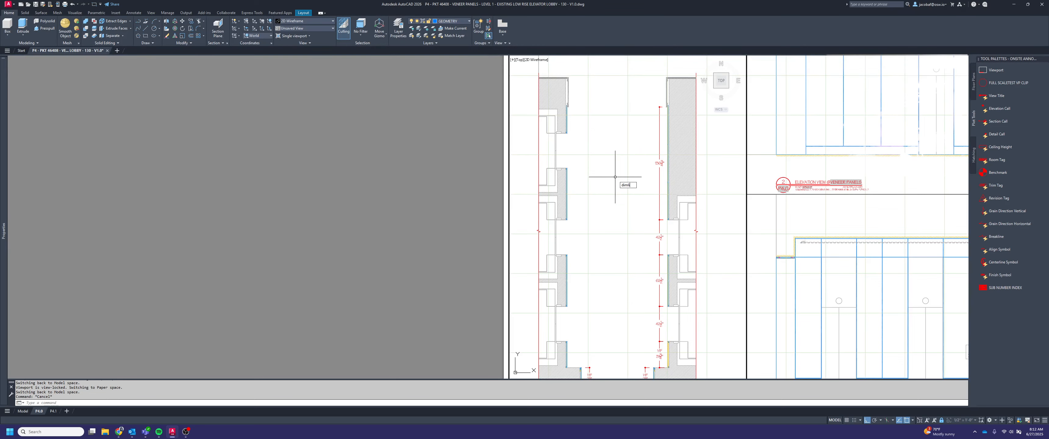
Add a vertical linear dimension along the upper left veneer panel, from the mitred trim corner down to the panel's lower end
text(dimlinear)
key(Return)
scroll(573, 92, up, 5)
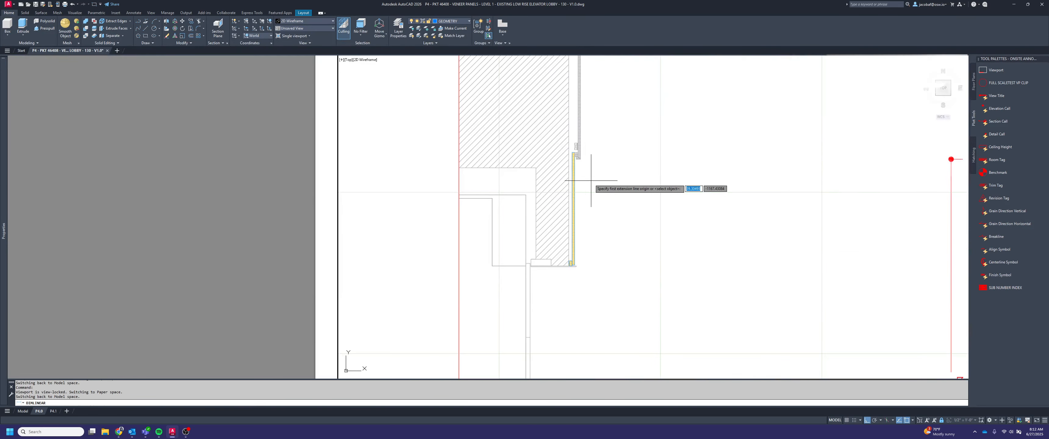
scroll(584, 165, up, 3)
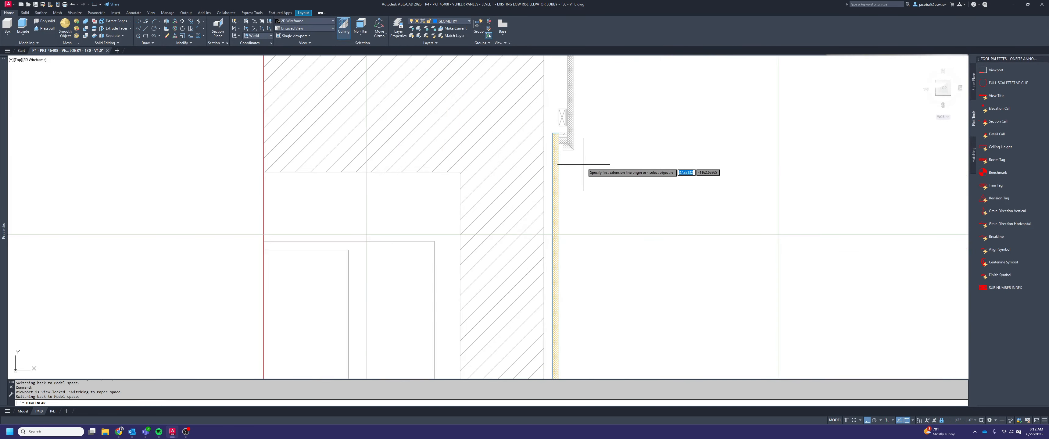
click(574, 148)
scroll(574, 148, down, 4)
scroll(569, 252, up, 5)
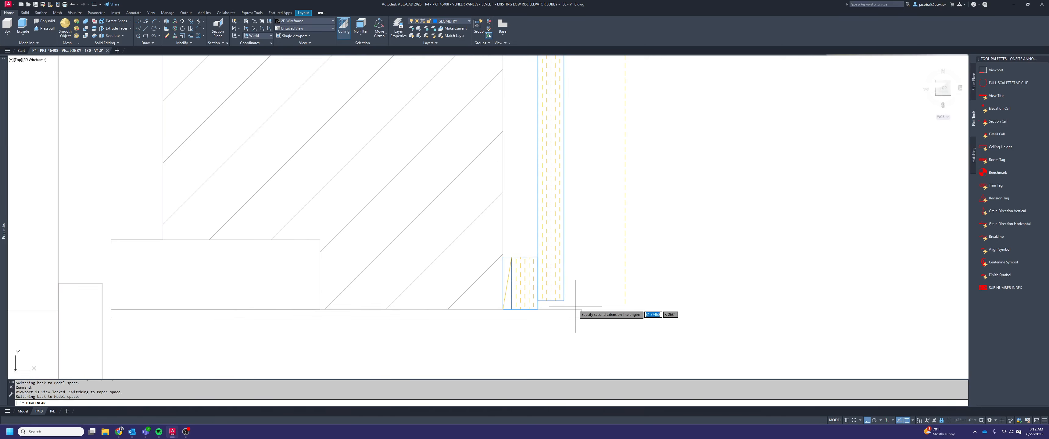
click(581, 309)
scroll(581, 309, down, 3)
click(710, 309)
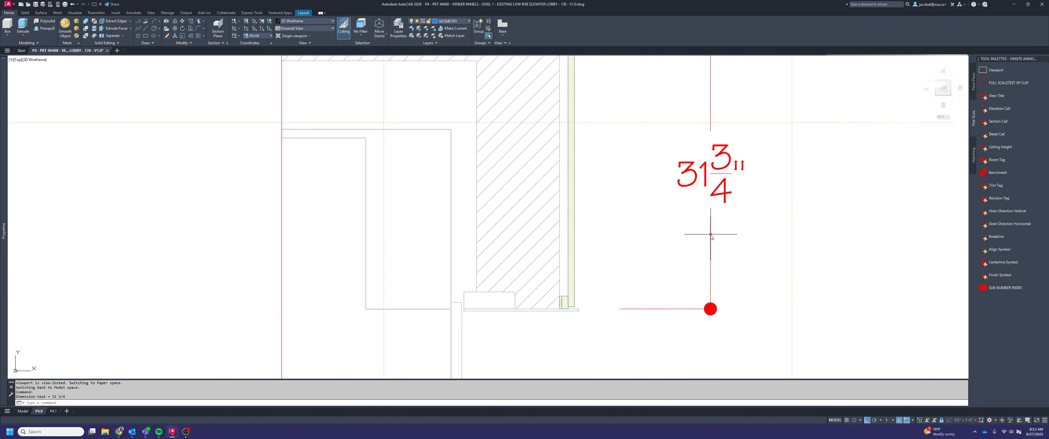
scroll(710, 235, down, 3)
Draw a 10" horizontal guide line outward from the face of the upper left veneer panel
text(l)
key(Return)
scroll(666, 153, up, 4)
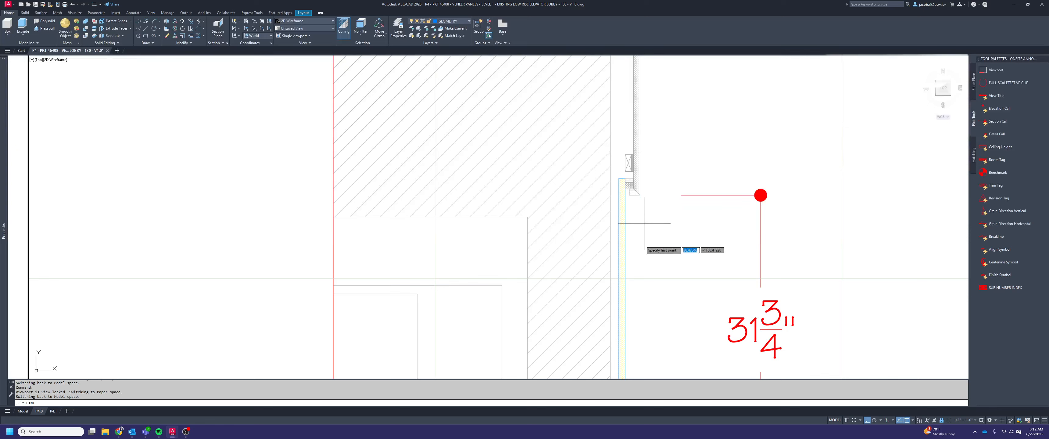
click(627, 303)
key(Return)
key(Escape)
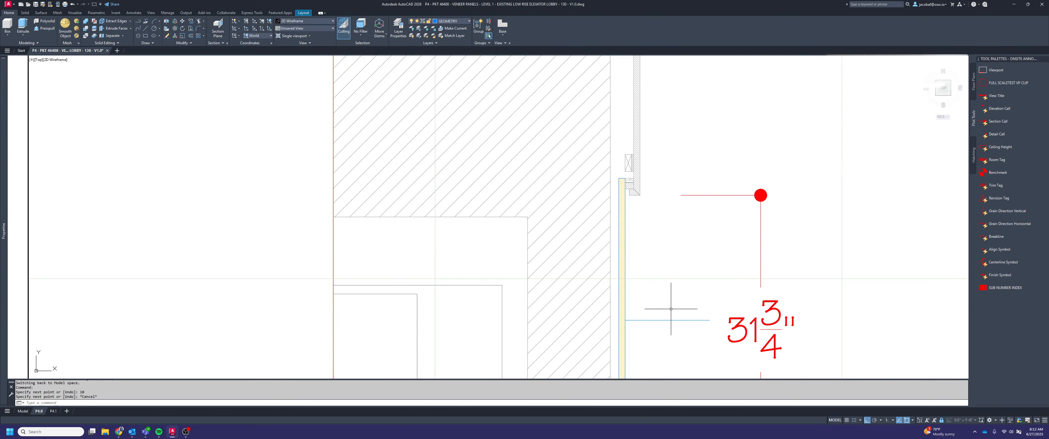
Move the upper left panel's dimension line to the end of the guide line, and delete the guide line
click(786, 221)
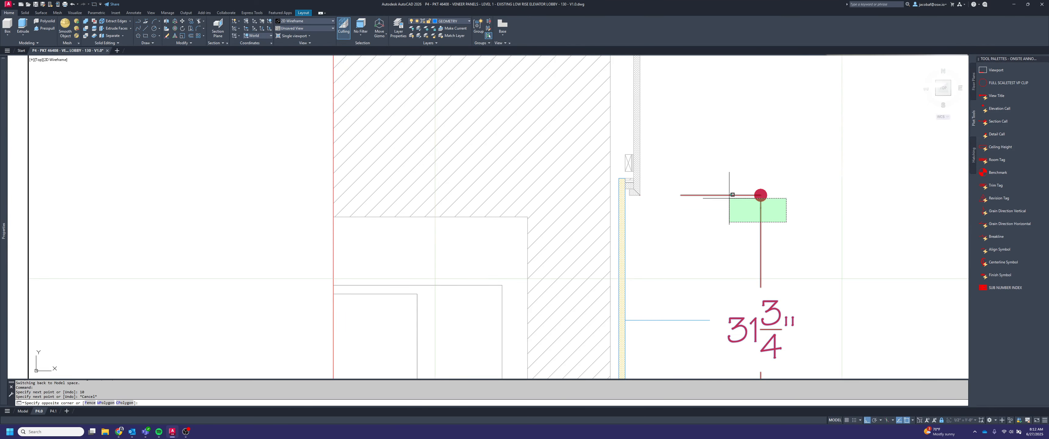
click(761, 195)
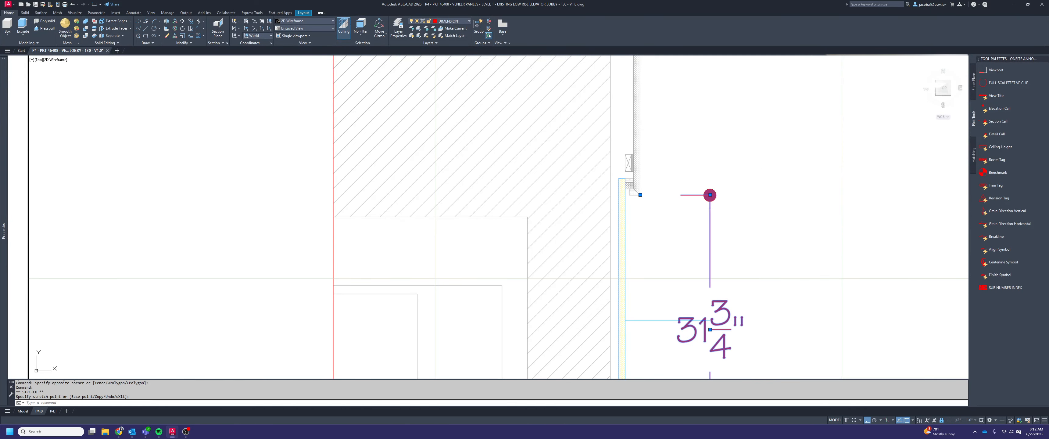
key(Escape)
click(669, 338)
click(647, 297)
key(Delete)
scroll(672, 265, down, 6)
Continue the upper left panel's dimension down across the door opening to the start of the next veneer panel
middle_drag(703, 301, 686, 175)
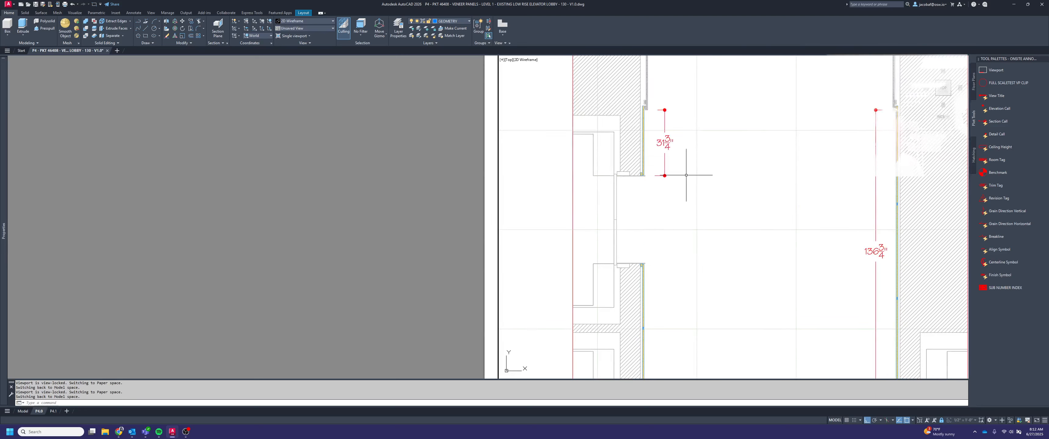
key(Return)
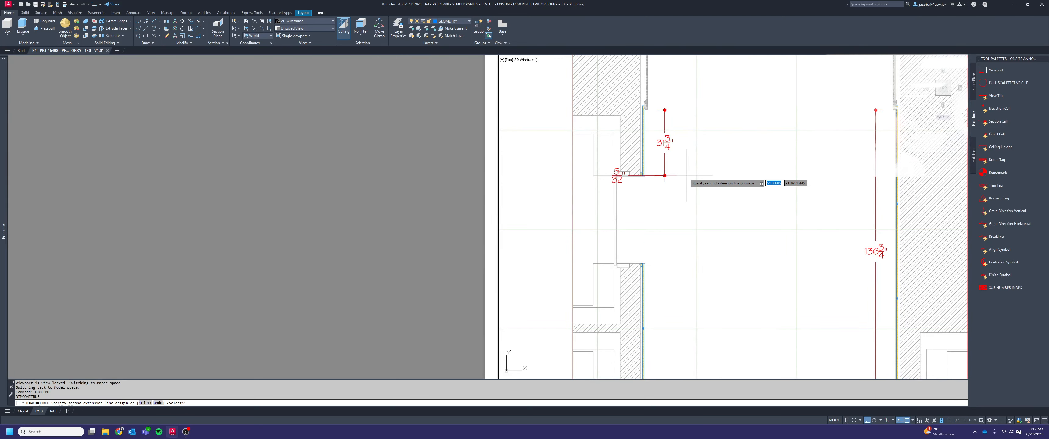
scroll(652, 267, up, 6)
scroll(624, 257, up, 4)
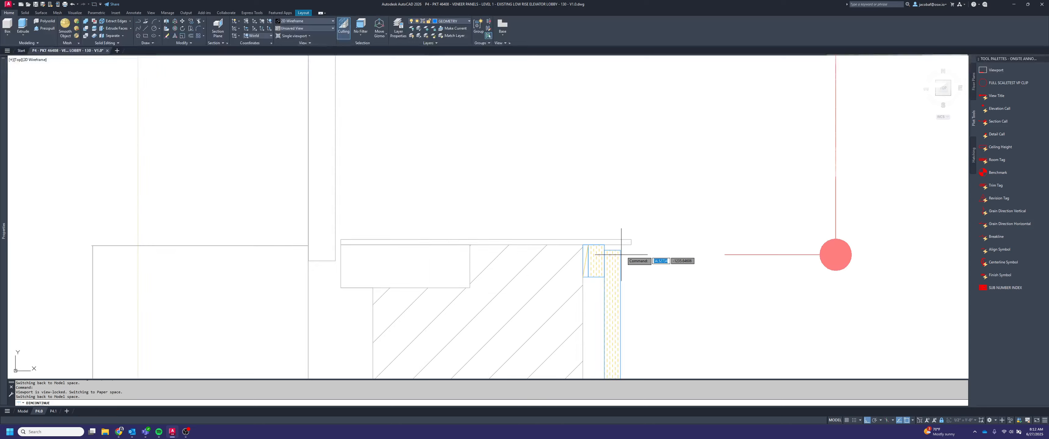
click(630, 246)
scroll(670, 199, down, 10)
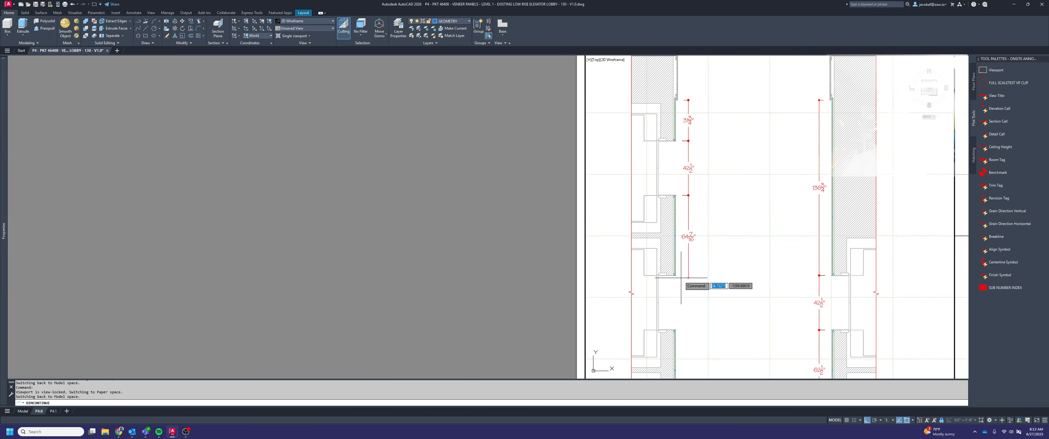
Continue the left-hand chain down along the second veneer panel and across the door opening below it
scroll(660, 264, up, 10)
scroll(701, 182, down, 6)
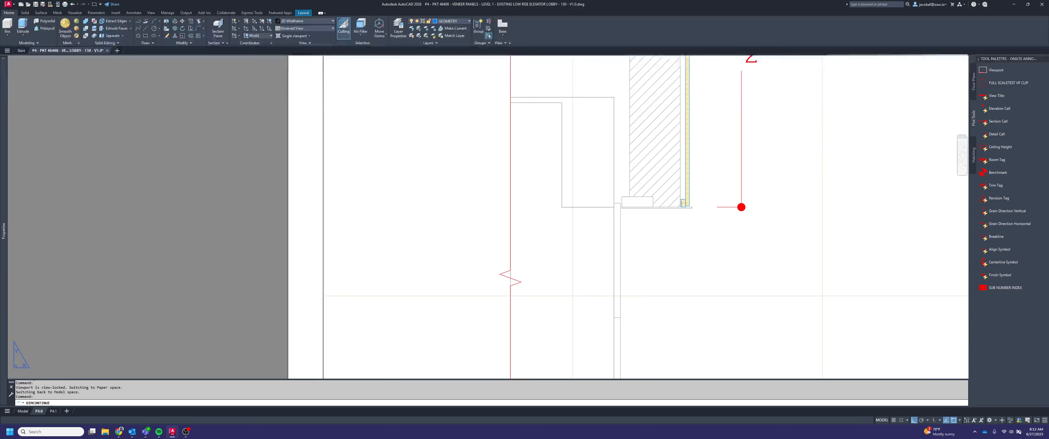
scroll(672, 224, up, 6)
click(671, 230)
scroll(682, 200, down, 4)
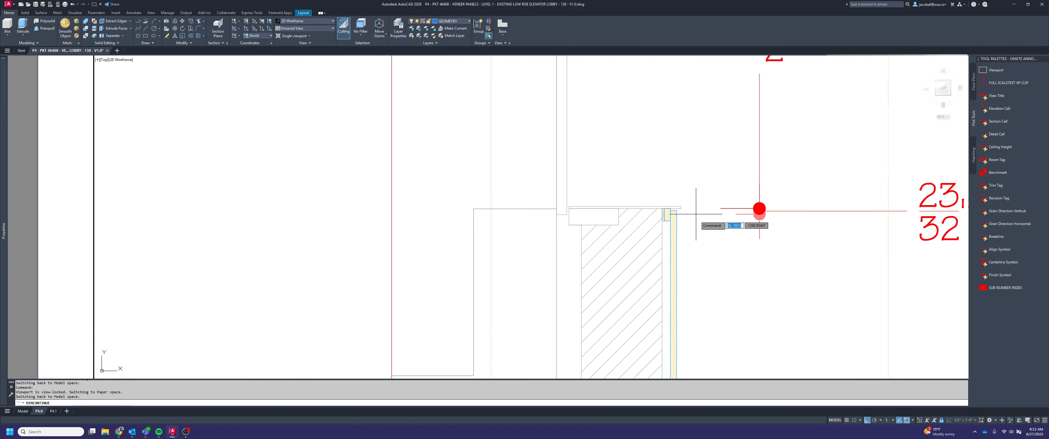
Continue the left-hand chain down along the third veneer panel and across the lowest door opening
middle_drag(680, 351, 638, 102)
middle_drag(672, 270, 641, 72)
scroll(640, 72, down, 2)
scroll(625, 131, up, 4)
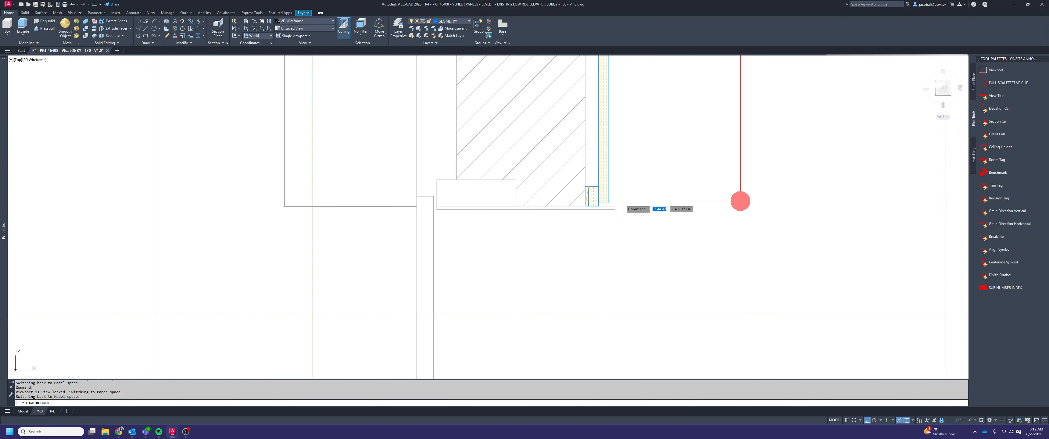
scroll(647, 142, down, 6)
scroll(651, 262, up, 6)
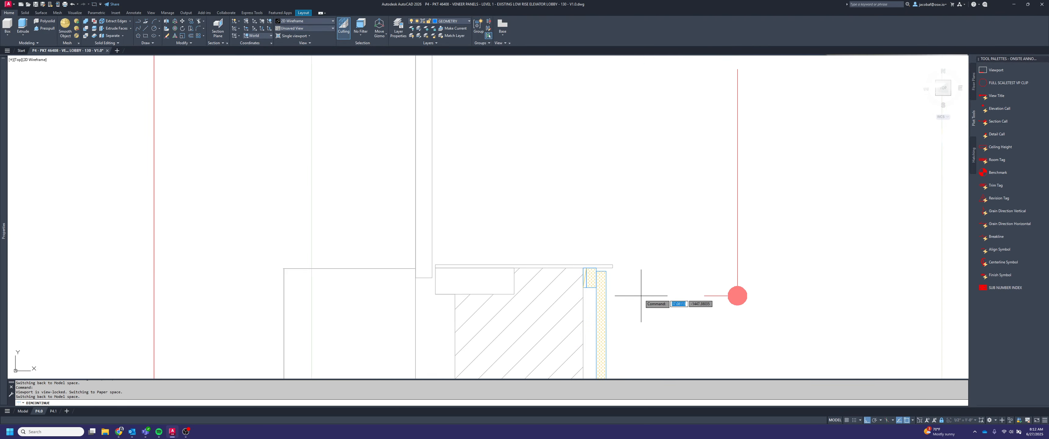
click(610, 256)
scroll(635, 196, down, 8)
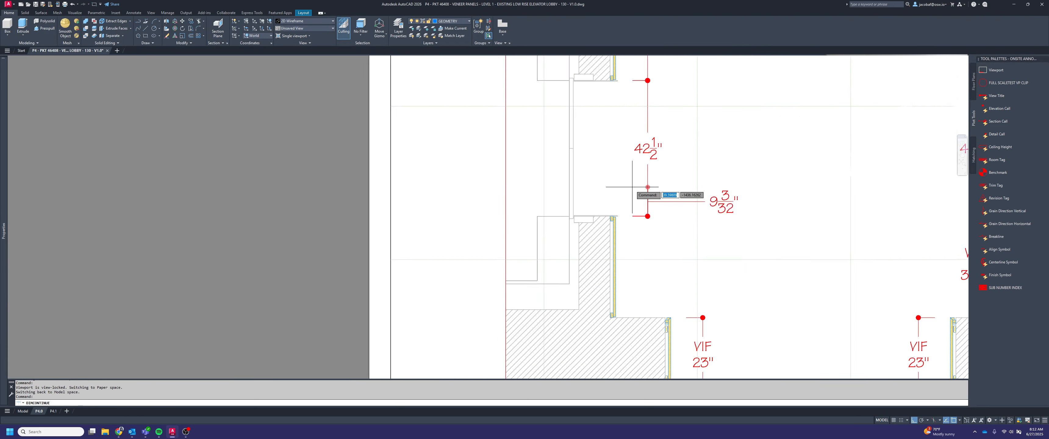
Continue the left-hand chain down to the wall corner at the lowest side panel's end, and end the chain
scroll(613, 265, up, 6)
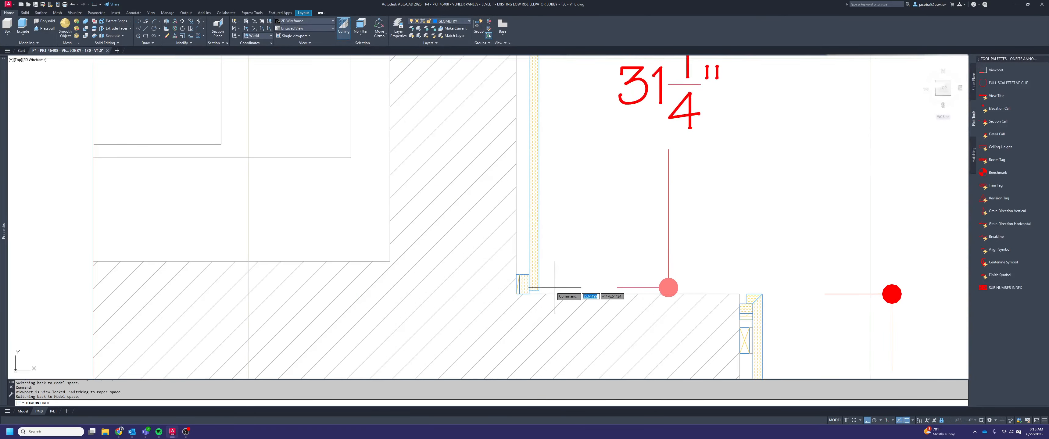
click(529, 294)
scroll(689, 269, down, 7)
key(Escape)
middle_drag(733, 258, 609, 304)
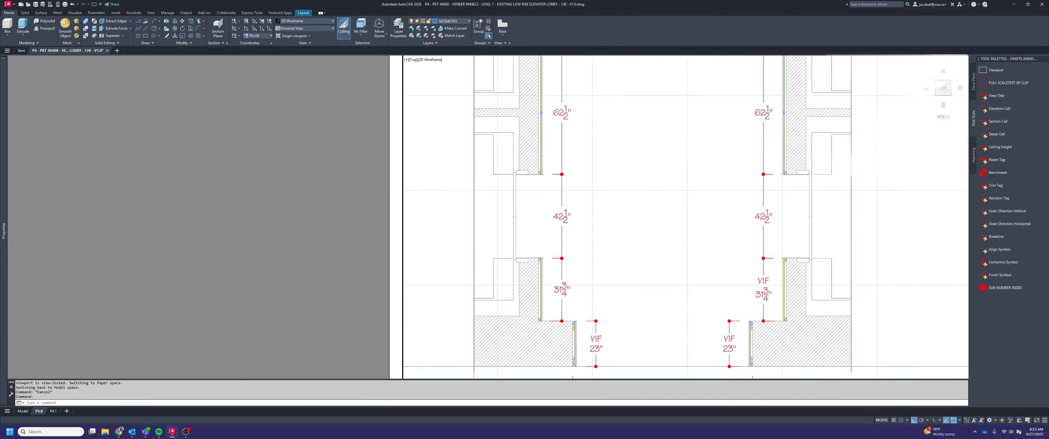
middle_drag(688, 212, 643, 312)
scroll(674, 237, down, 2)
scroll(659, 300, down, 2)
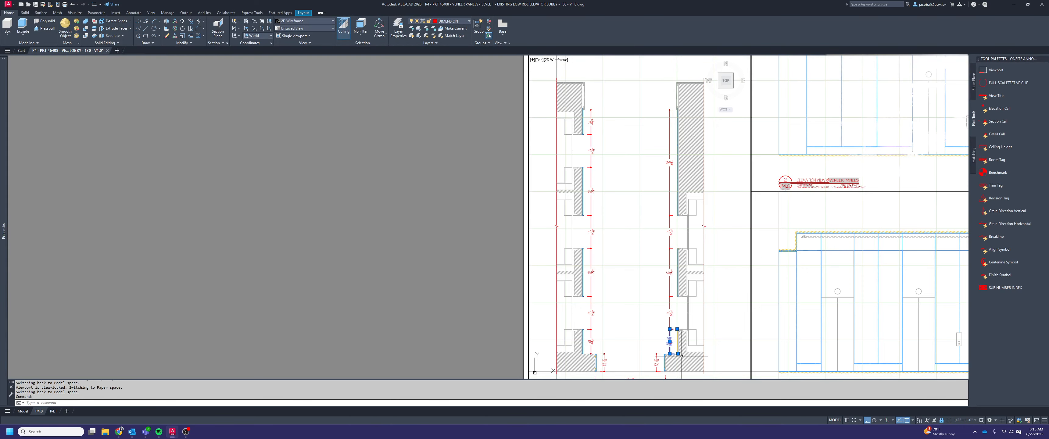
Copy the VIF\P<> text override from the lowest dimension of the right-hand chain, then clear the selection
scroll(671, 344, up, 5)
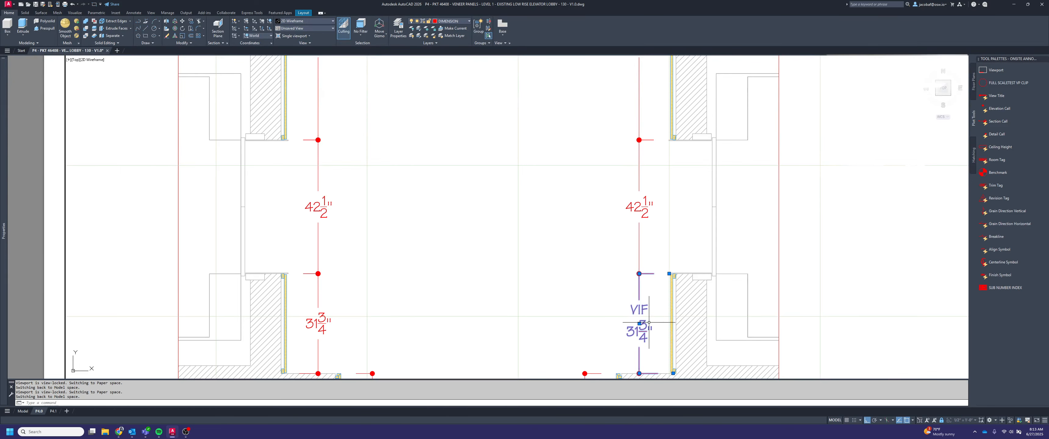
scroll(655, 316, down, 4)
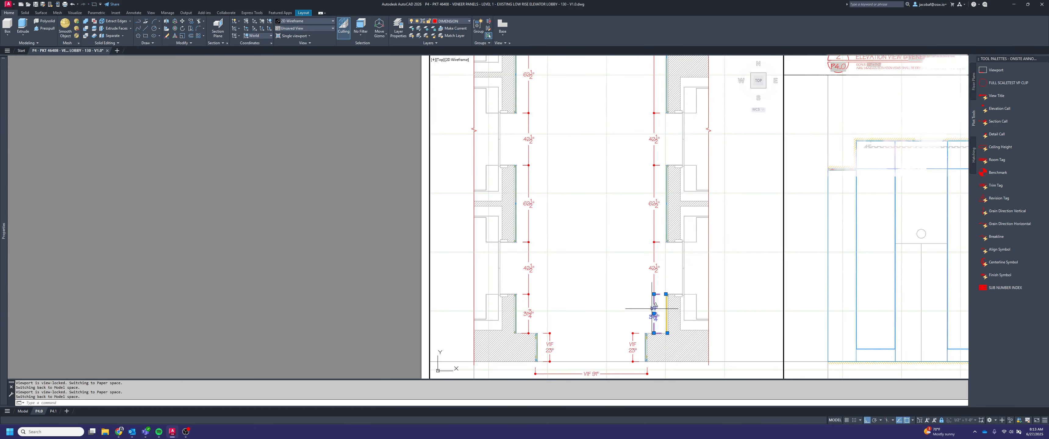
scroll(652, 308, up, 2)
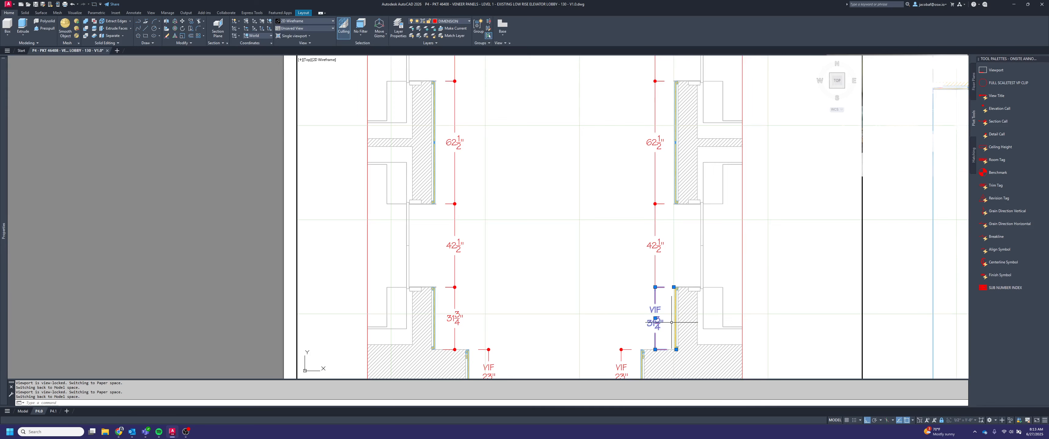
mouse_move(6, 217)
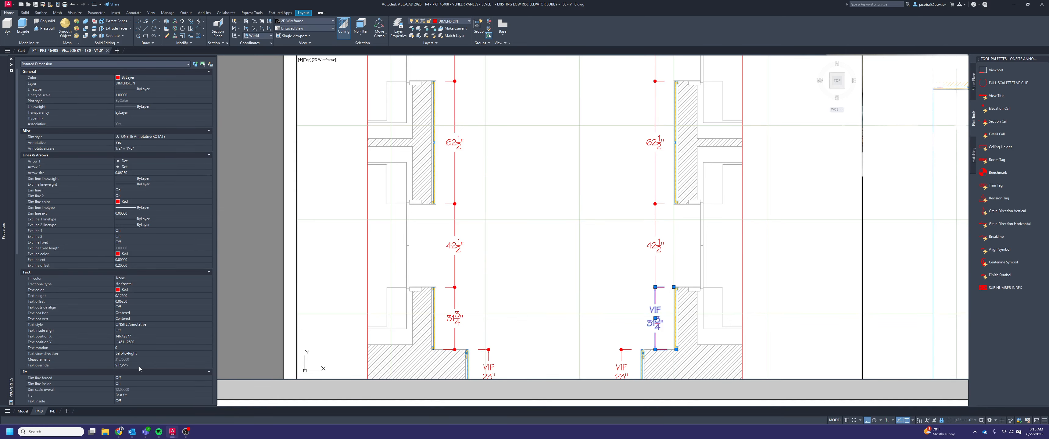
click(156, 364)
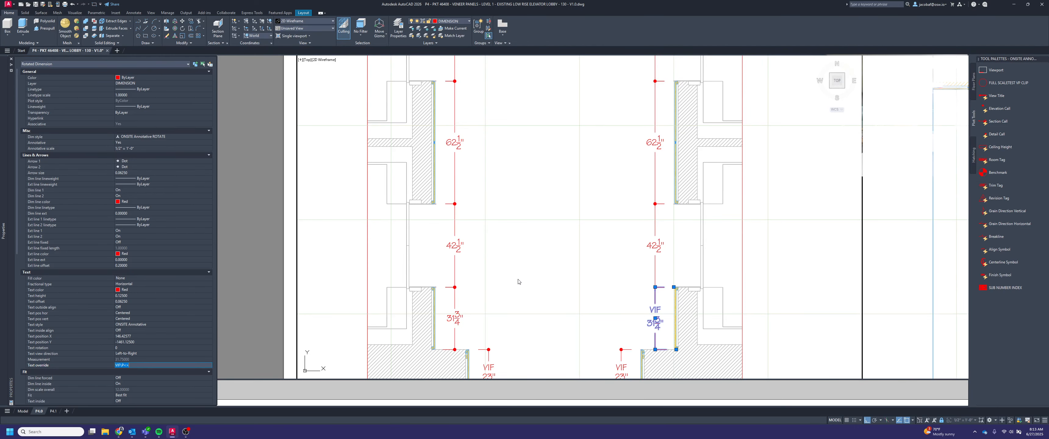
key(Escape)
key(Escape)
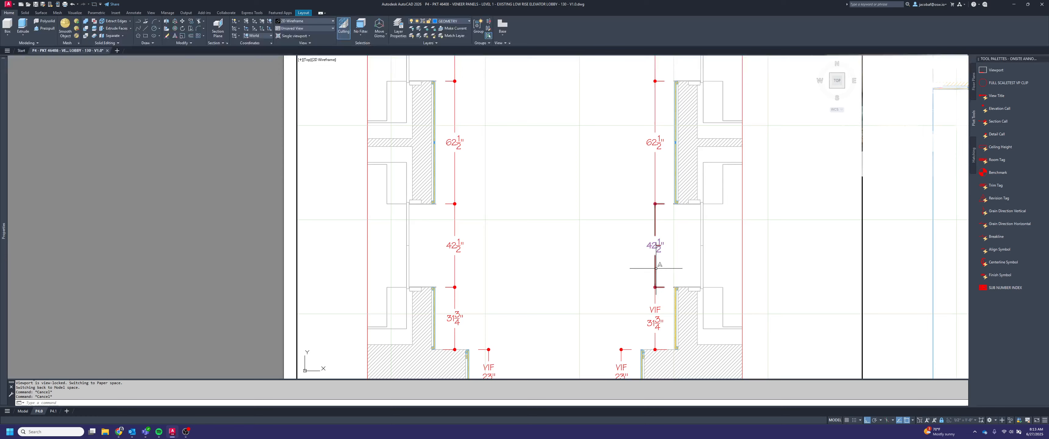
Set the text override to VIF\P<> on the remaining right-hand chain dimensions and the whole left-hand chain, then deselect them
click(656, 269)
scroll(657, 268, down, 2)
click(590, 114)
scroll(606, 185, down, 2)
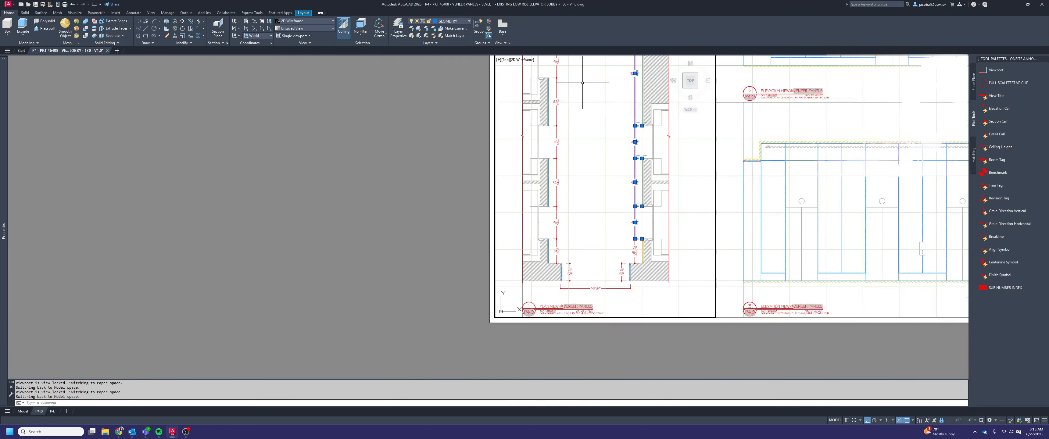
middle_drag(606, 185, 616, 235)
click(585, 311)
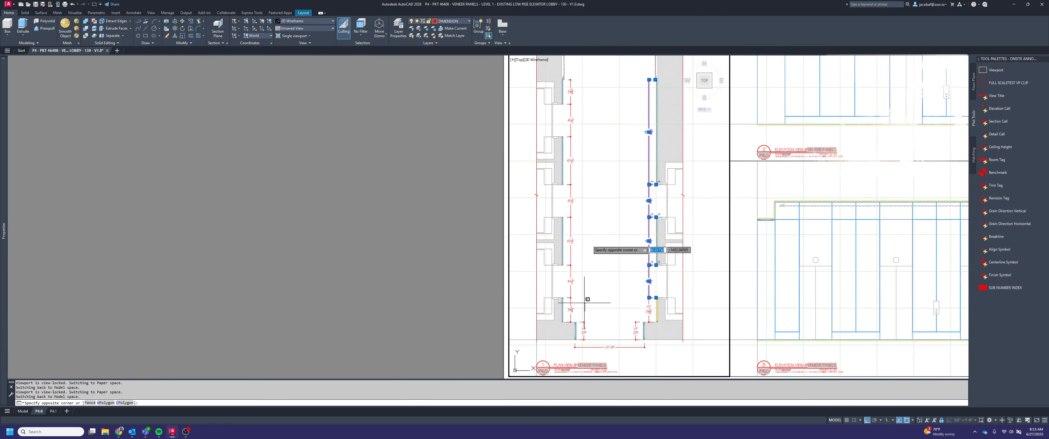
click(573, 75)
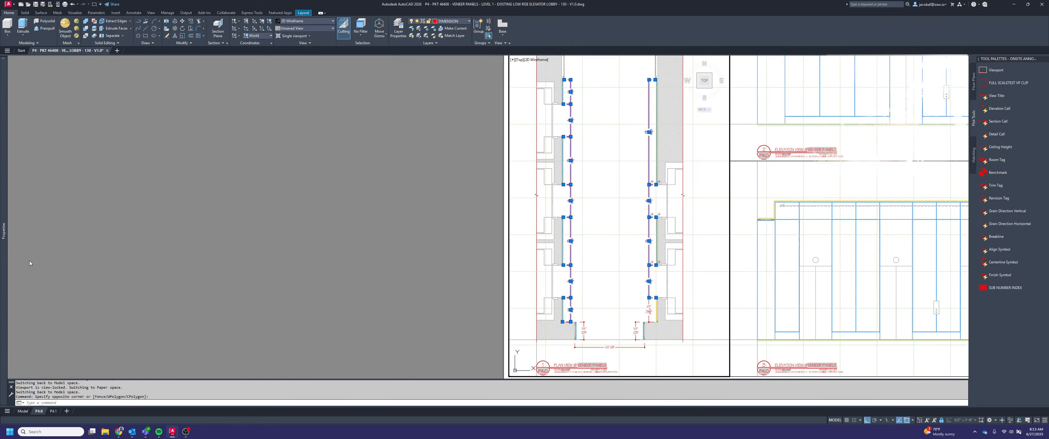
key(ctrl+1)
click(138, 365)
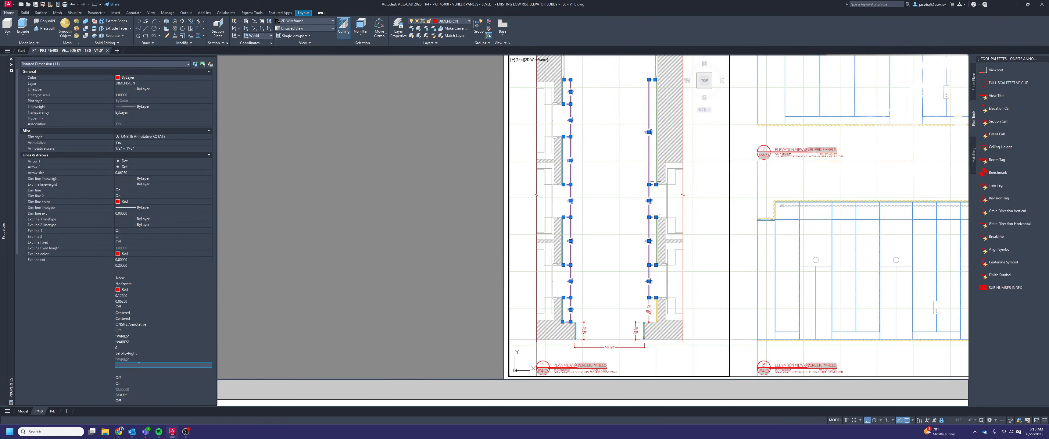
text(VIF\P<>)
key(Return)
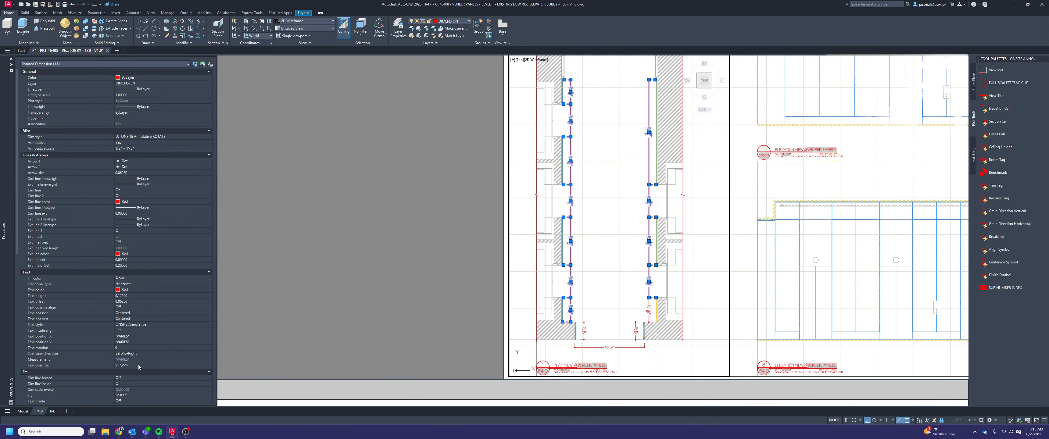
key(Escape)
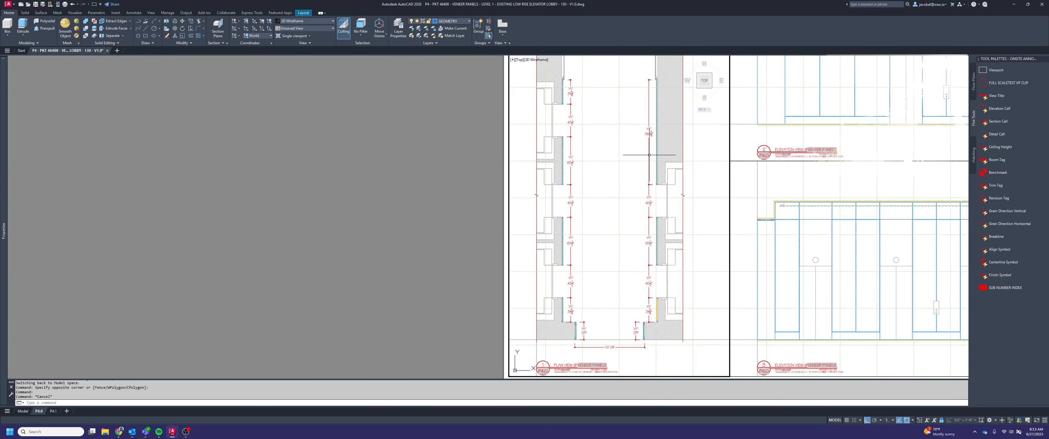
In paper space, add an overall linear dimension along the right-hand wall, aligned with the lower VIF 23" dimension
double_click(435, 228)
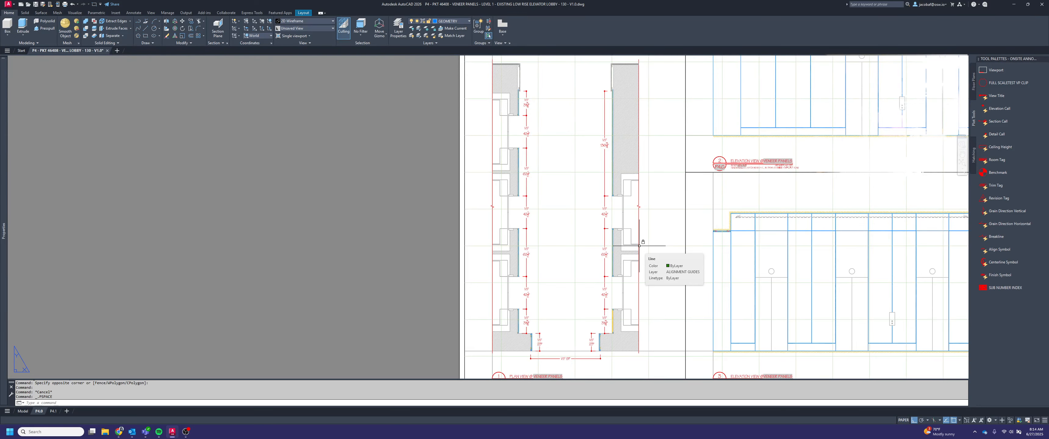
scroll(594, 333, up, 5)
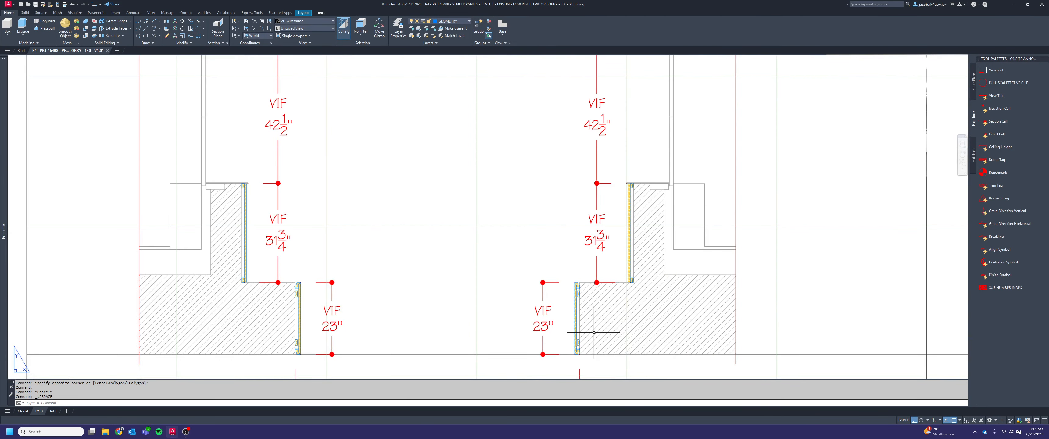
text(n)
key(Return)
scroll(597, 283, up, 4)
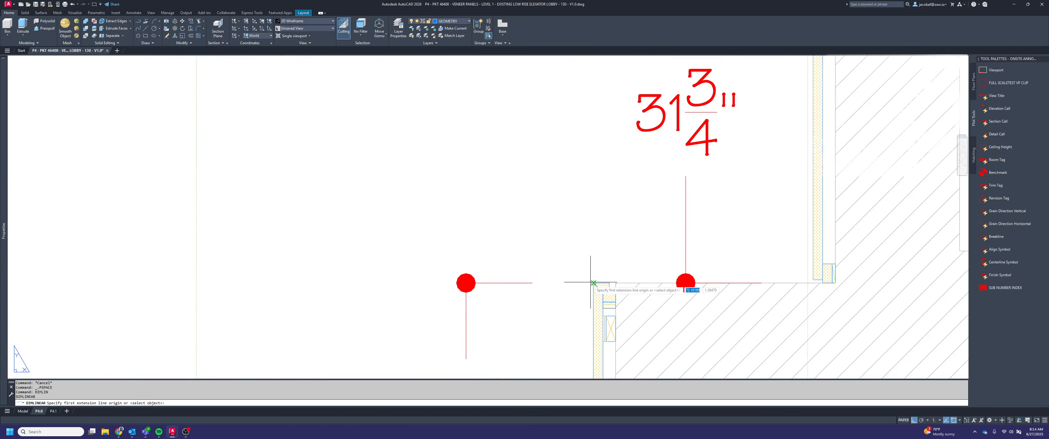
click(597, 285)
scroll(630, 347, down, 8)
scroll(630, 347, down, 3)
scroll(660, 195, up, 10)
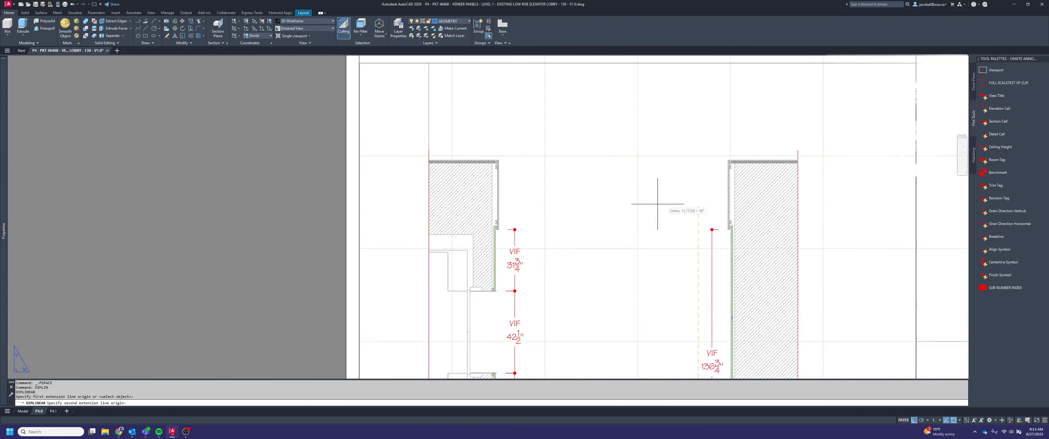
click(772, 206)
scroll(615, 212, down, 6)
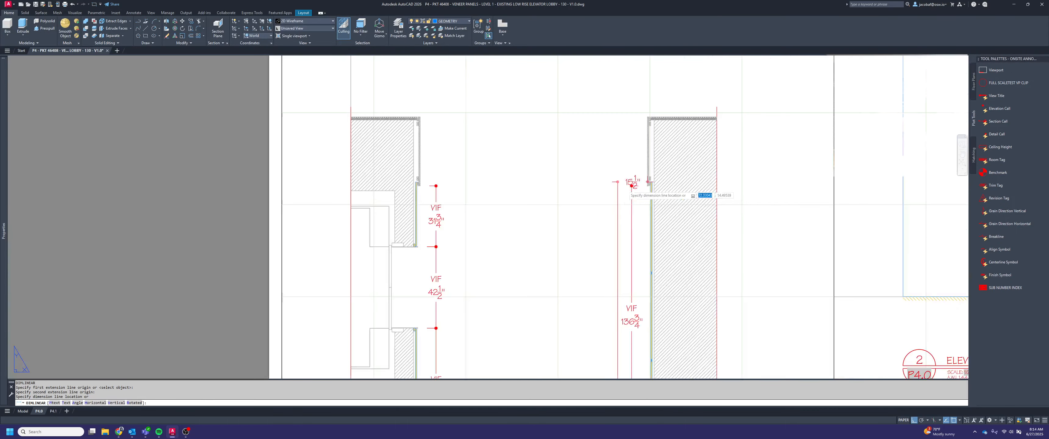
scroll(600, 236, up, 10)
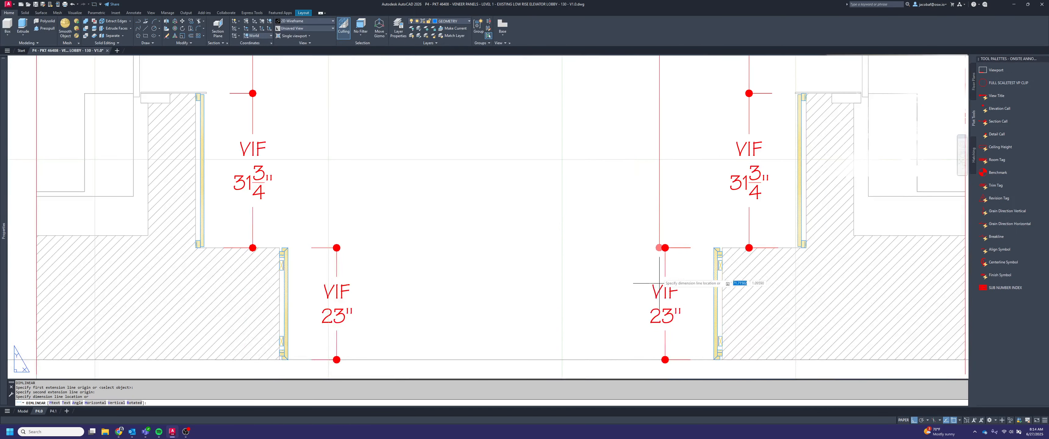
click(672, 211)
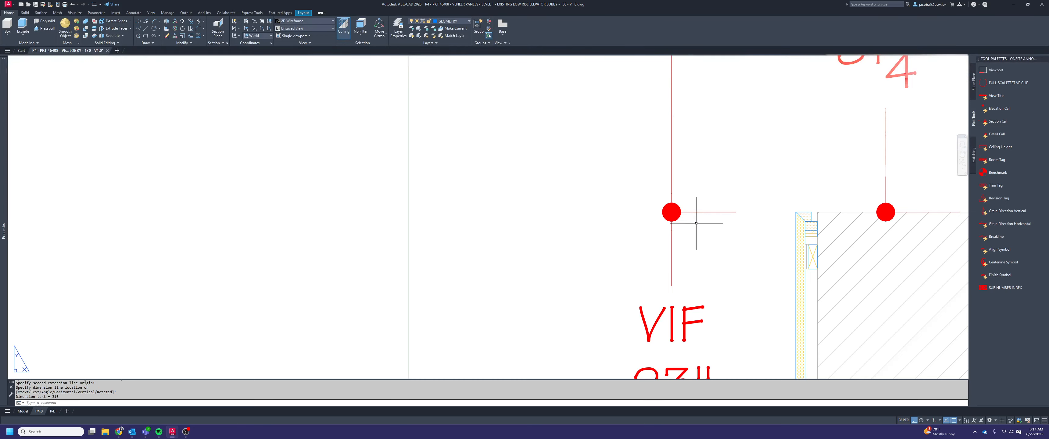
Try to add a matching overall linear dimension along the left-hand wall, aligned with its lower VIF 23" dimension
scroll(709, 250, down, 5)
key(Return)
scroll(622, 244, up, 8)
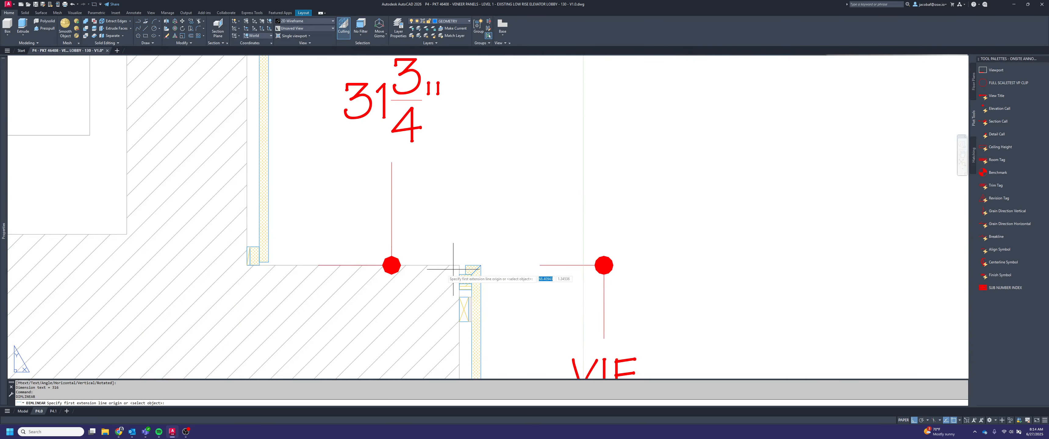
click(480, 265)
scroll(499, 300, down, 8)
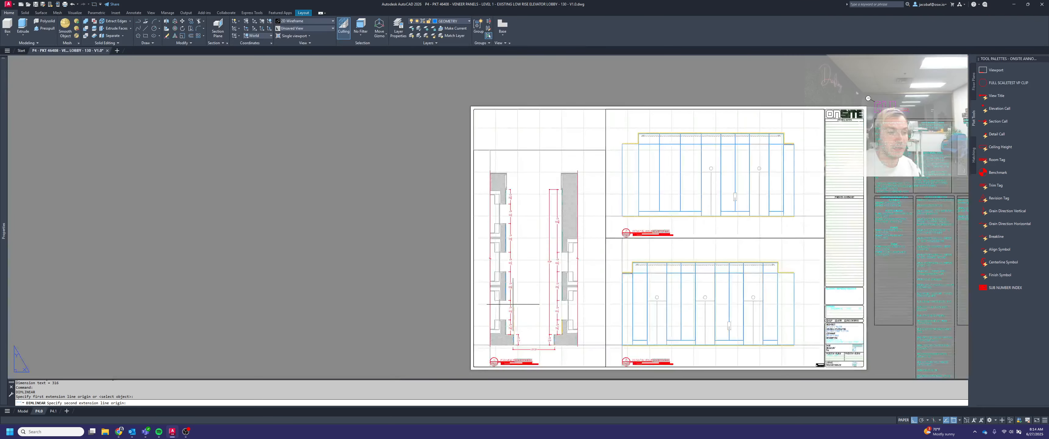
scroll(484, 119, up, 8)
scroll(484, 119, down, 2)
scroll(468, 247, up, 8)
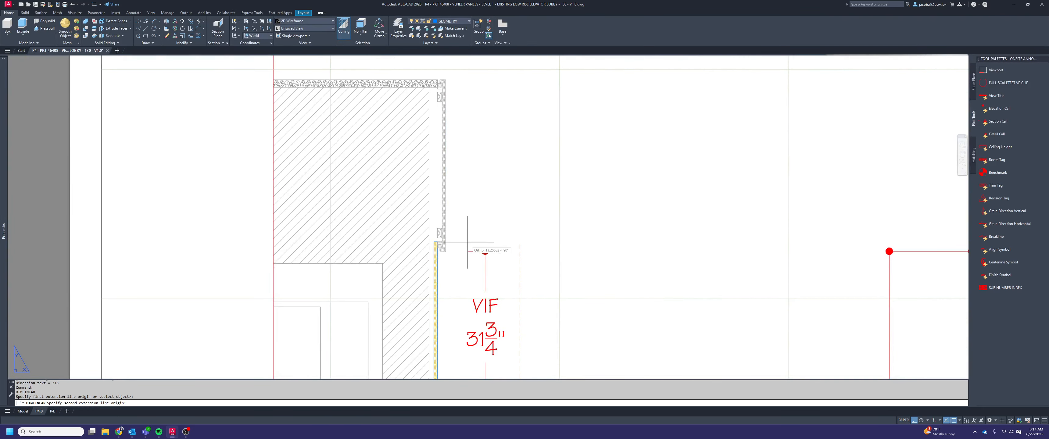
click(382, 280)
scroll(383, 279, down, 10)
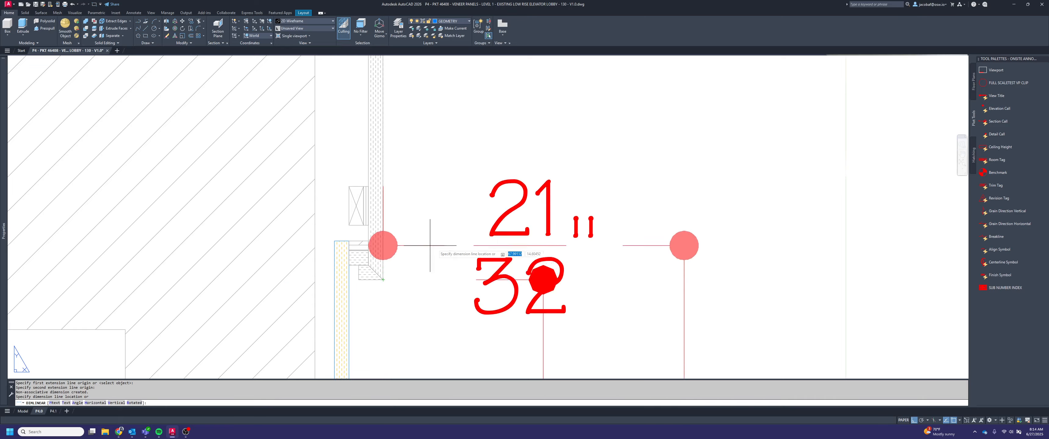
scroll(520, 340, up, 10)
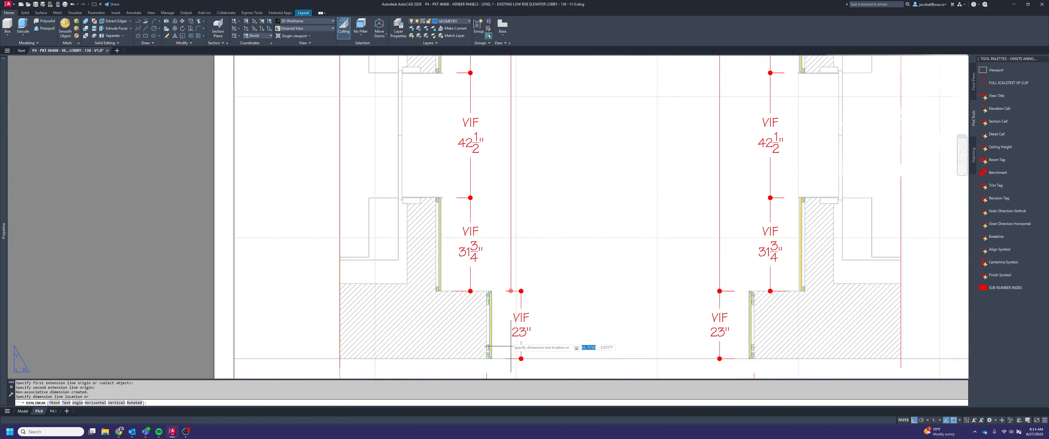
click(534, 292)
scroll(534, 293, down, 6)
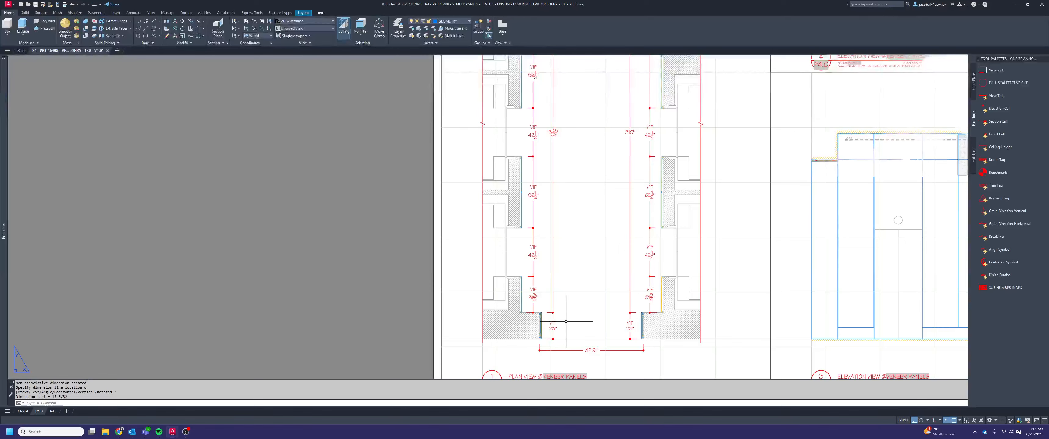
scroll(566, 203, up, 4)
key(Escape)
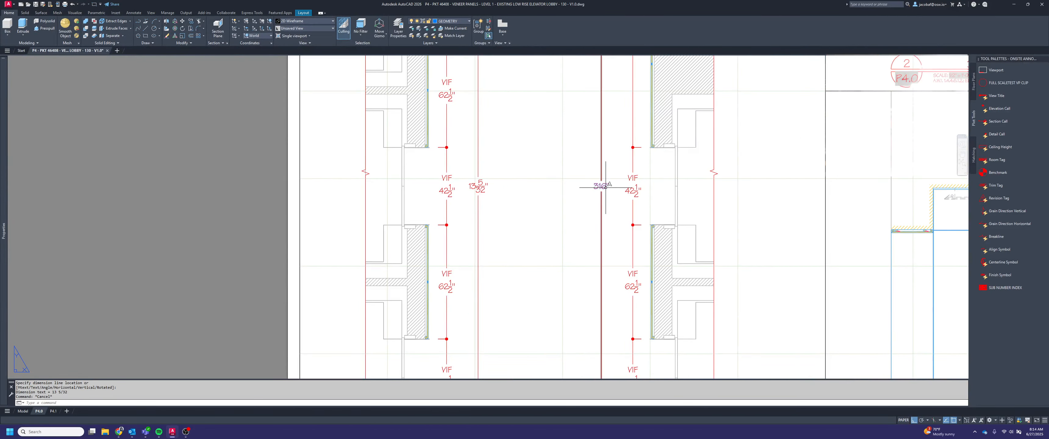
Delete the left-hand and right-hand overall dimensions placed in paper space
scroll(547, 228, down, 2)
click(495, 196)
click(547, 223)
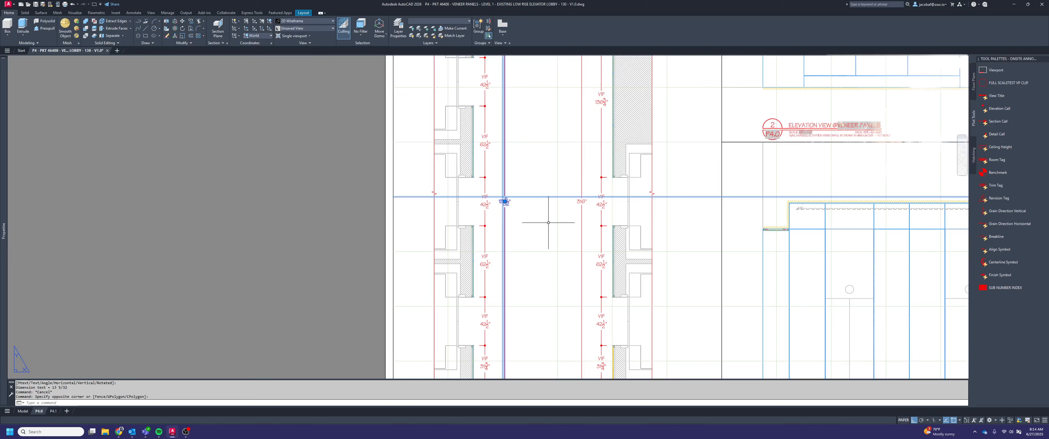
key(Delete)
scroll(594, 217, down, 4)
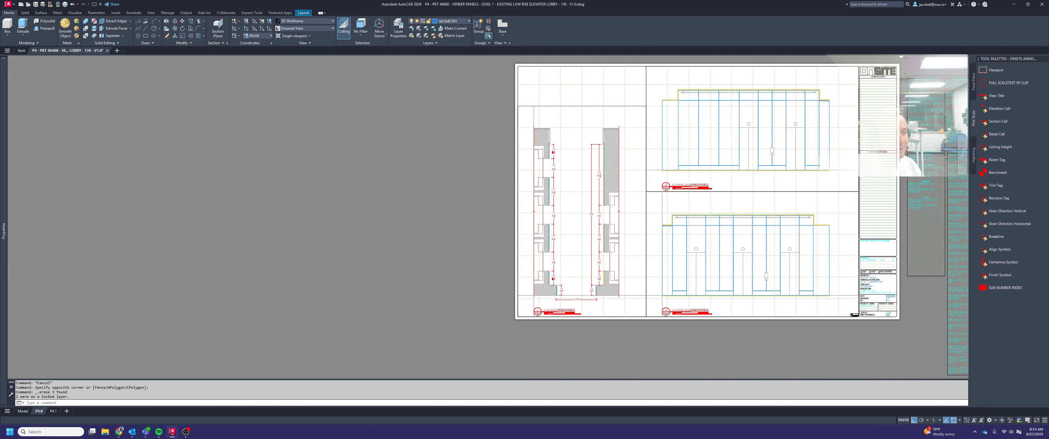
scroll(598, 221, up, 2)
click(595, 221)
click(571, 210)
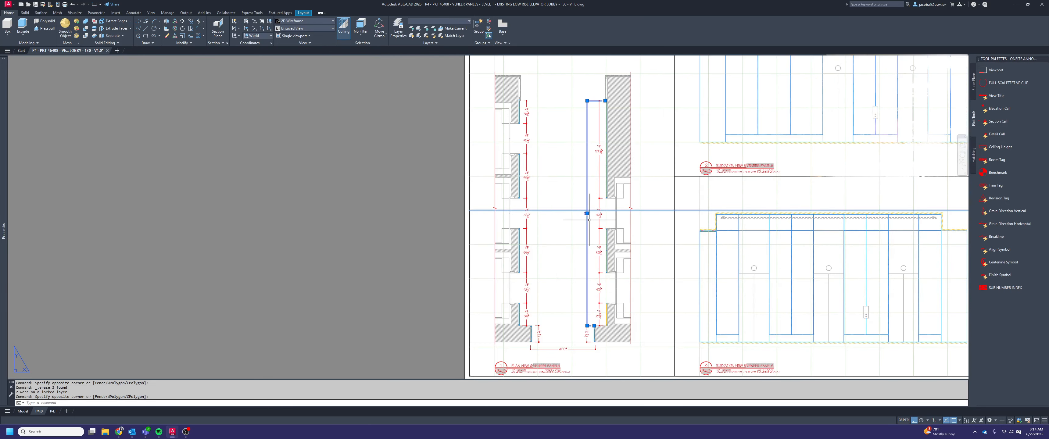
key(Delete)
Inside the plan view viewport, add an overall linear dimension along the right-hand wall, from the lower wall return to the upper end of the veneer
double_click(576, 248)
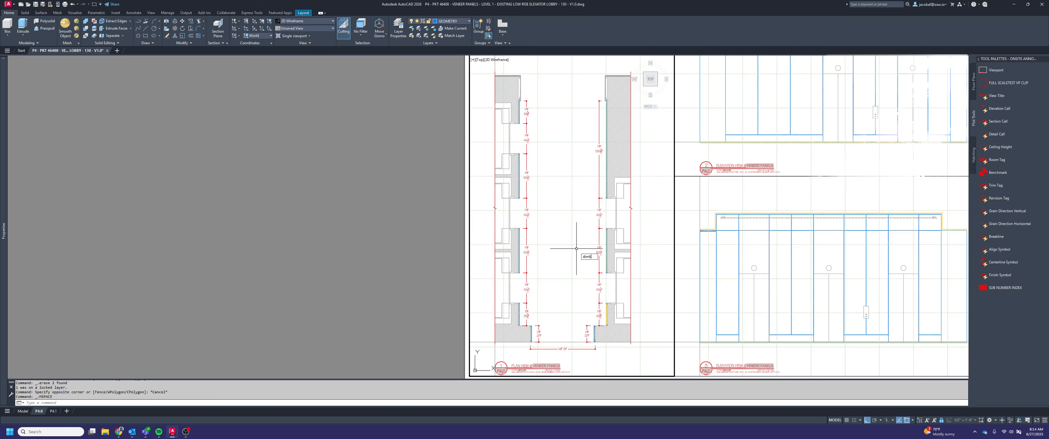
key(space)
scroll(589, 340, up, 10)
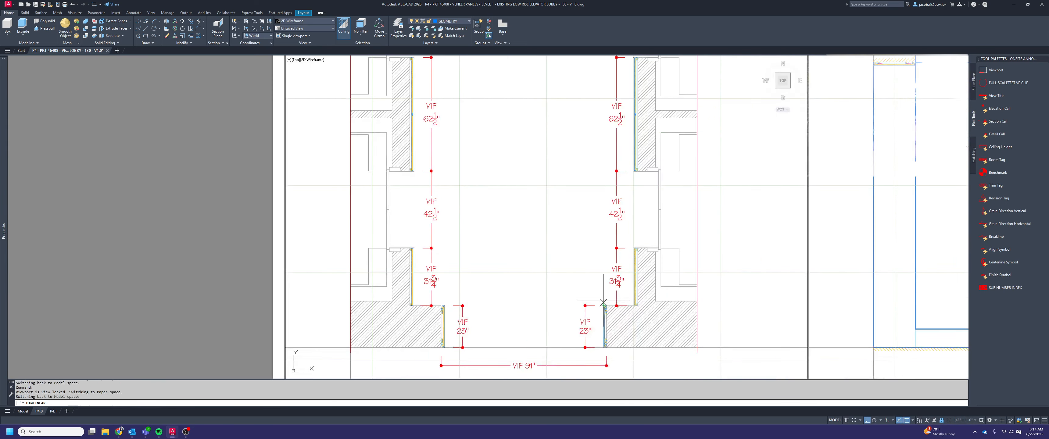
click(604, 338)
scroll(604, 338, down, 6)
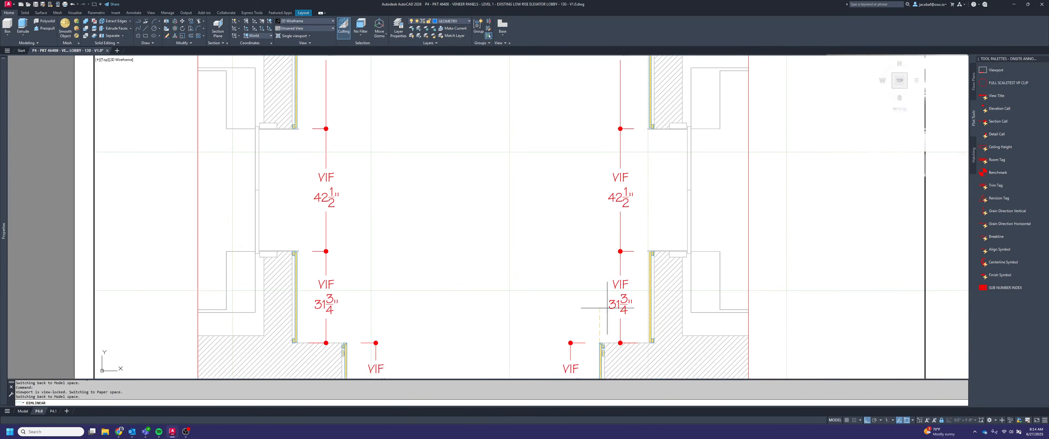
scroll(580, 201, down, 3)
scroll(590, 200, up, 8)
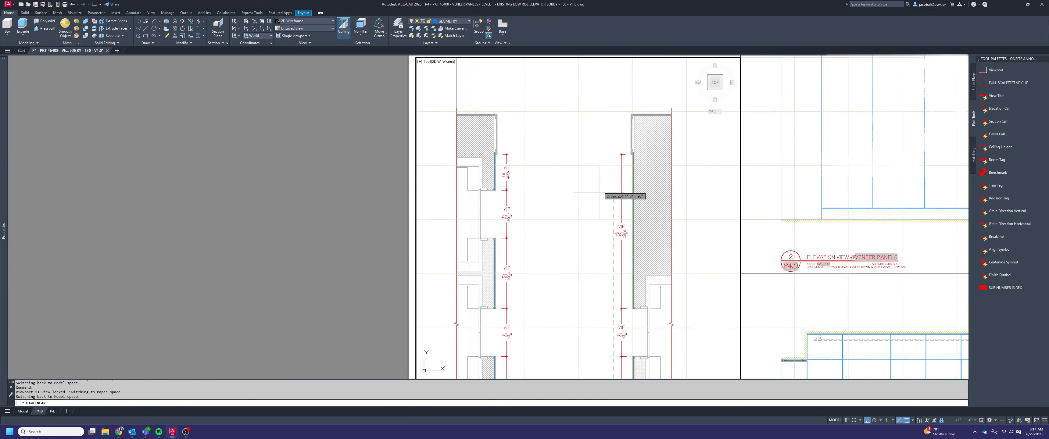
scroll(676, 110, up, 3)
click(676, 175)
scroll(568, 164, down, 4)
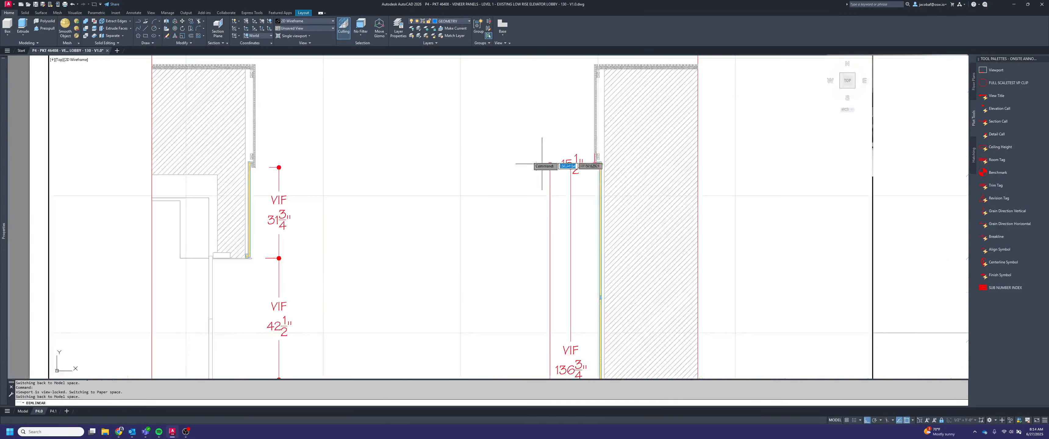
scroll(503, 176, down, 4)
scroll(525, 293, down, 4)
scroll(523, 318, up, 9)
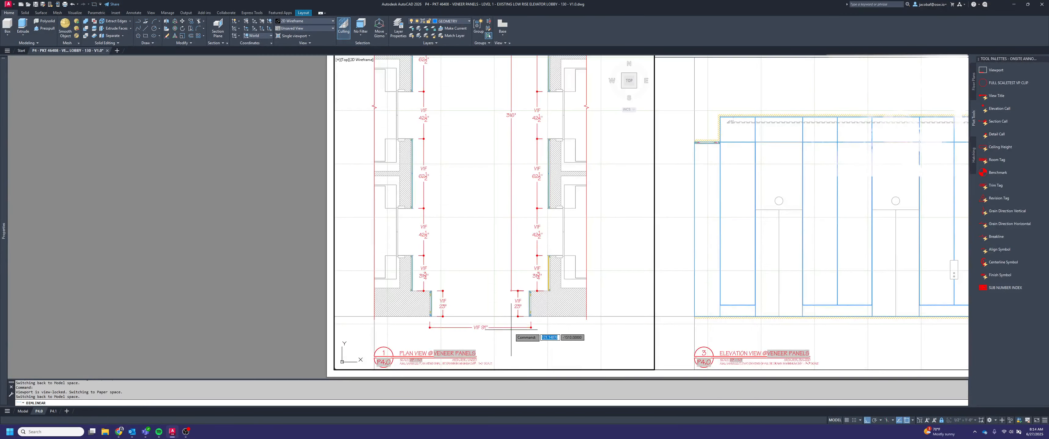
scroll(499, 291, up, 6)
click(499, 291)
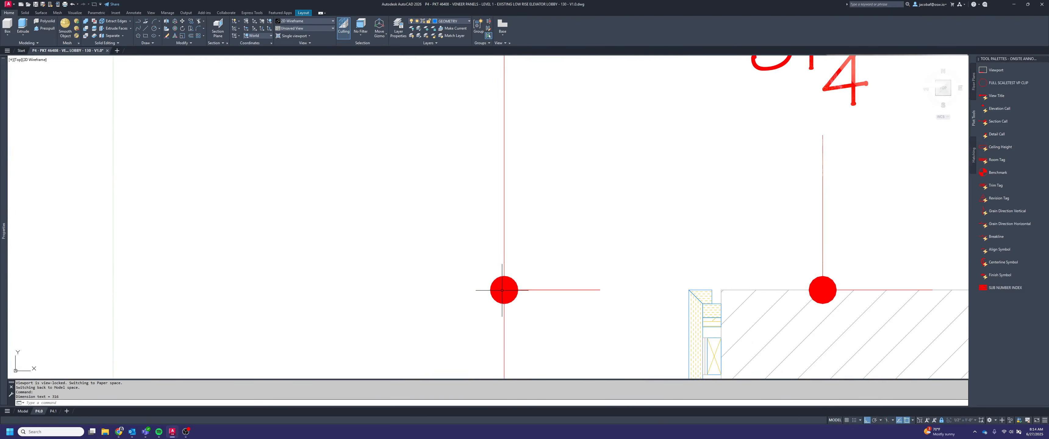
Add a matching overall linear dimension along the left-hand wall, inboard of its VIF dimension chain
scroll(564, 285, down, 6)
key(Return)
scroll(172, 285, up, 4)
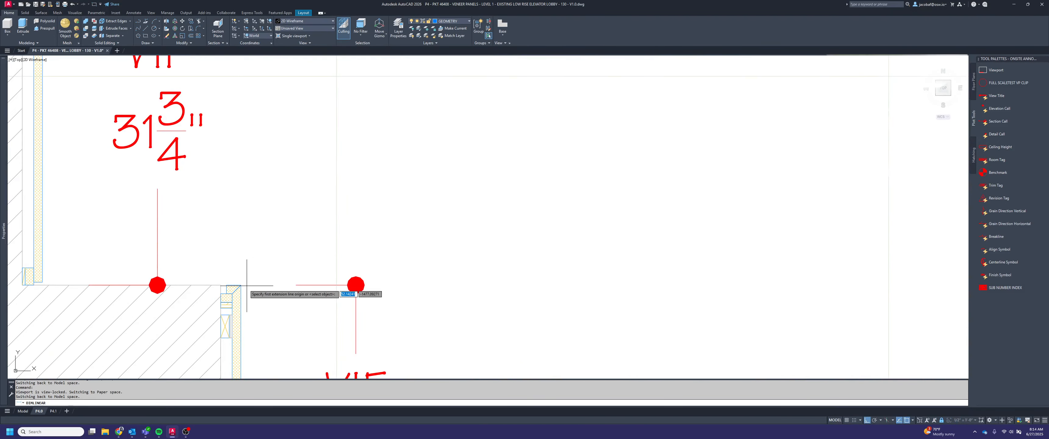
click(199, 286)
scroll(240, 285, down, 8)
scroll(415, 88, up, 7)
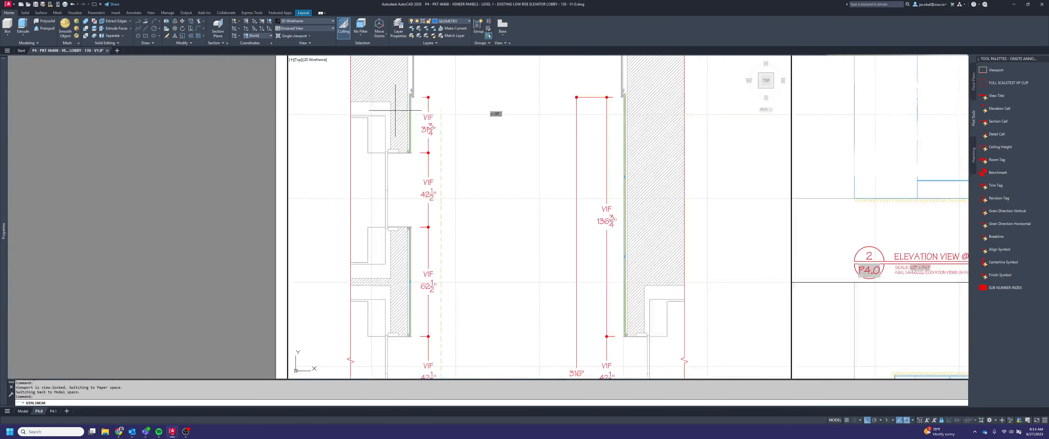
scroll(414, 113, up, 3)
click(405, 110)
scroll(486, 110, down, 2)
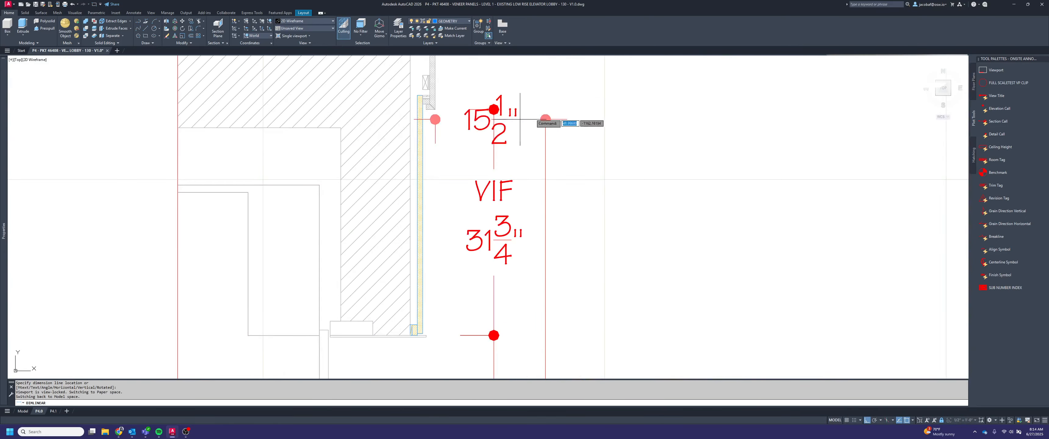
scroll(545, 129, down, 3)
scroll(612, 146, down, 2)
scroll(610, 264, down, 3)
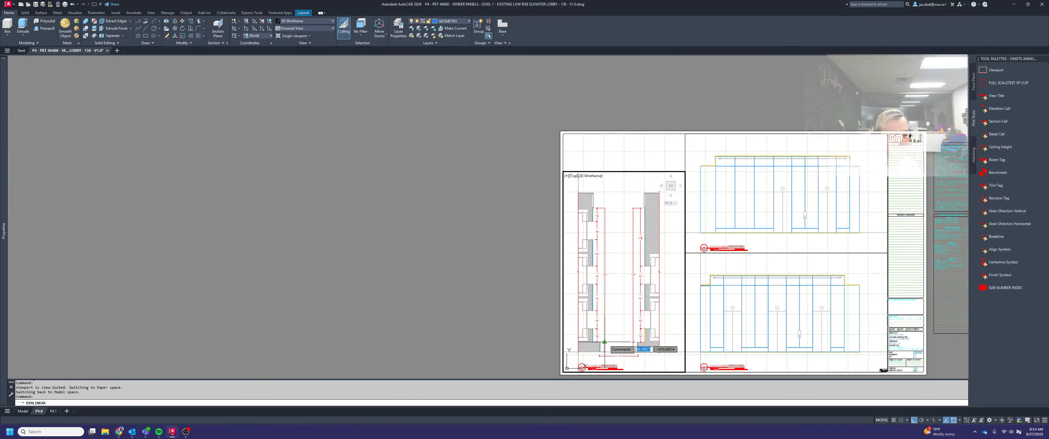
scroll(606, 344, up, 6)
scroll(605, 344, up, 6)
key(Escape)
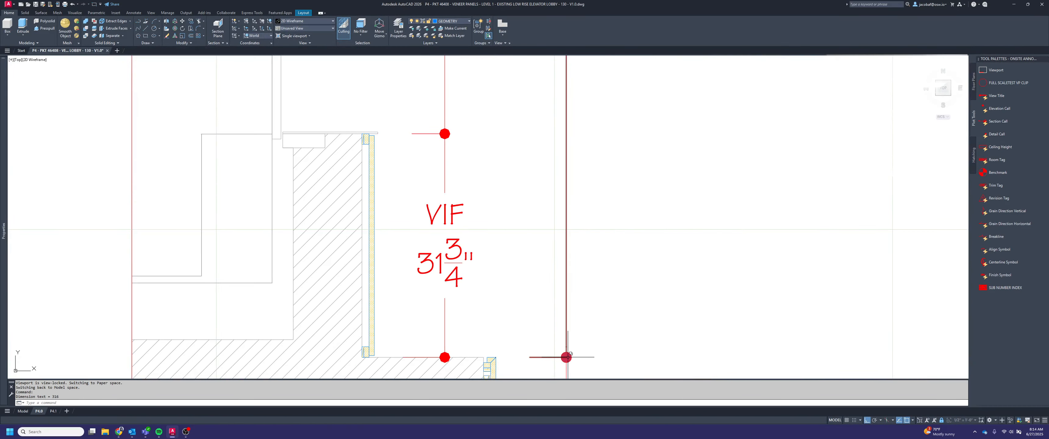
Set the text override to VIF\P<> on both overall wall dimensions, then deselect them
scroll(566, 355, down, 4)
scroll(569, 334, down, 4)
scroll(627, 272, up, 3)
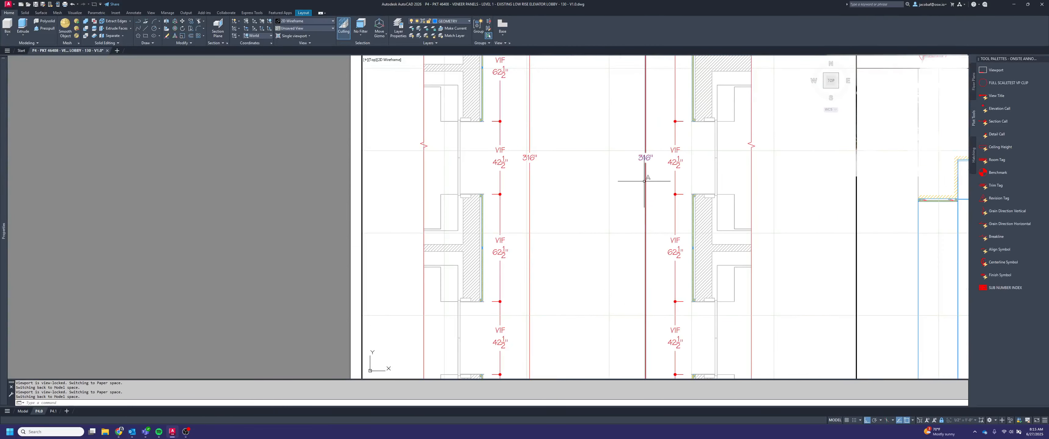
click(656, 174)
click(530, 146)
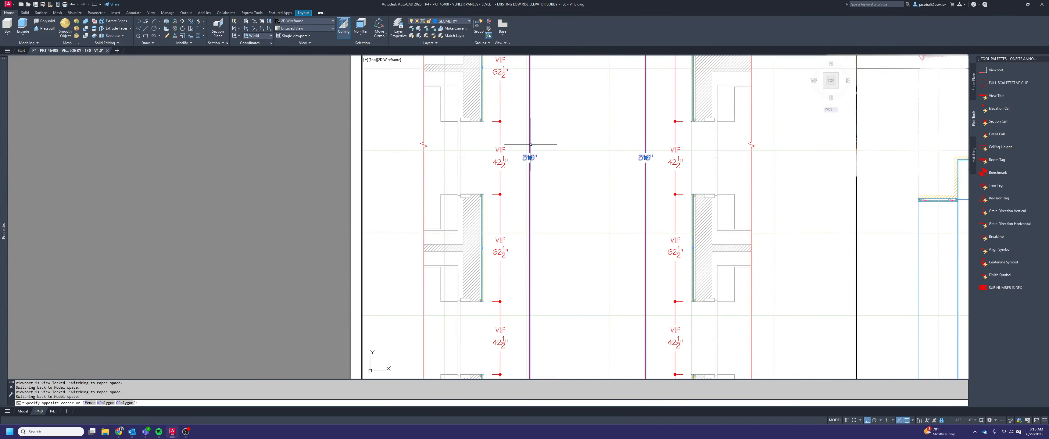
key(ctrl+1)
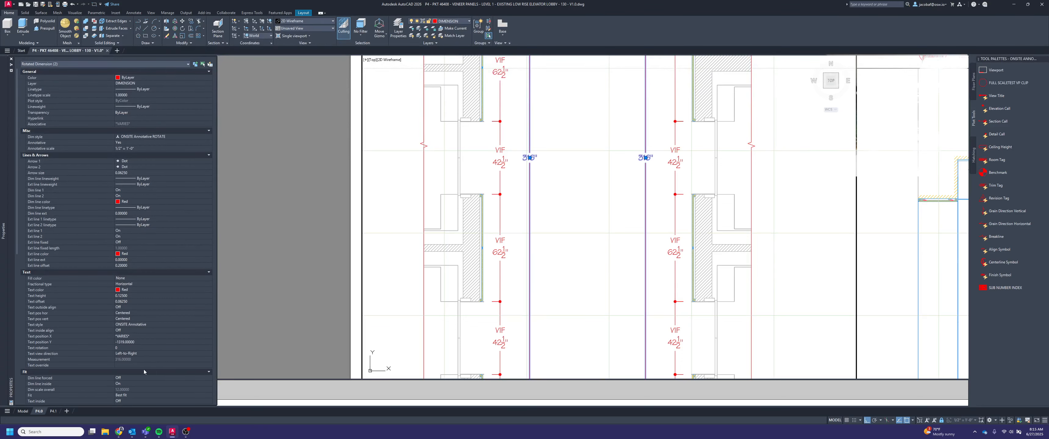
click(143, 365)
text(VIF\P<>)
key(Return)
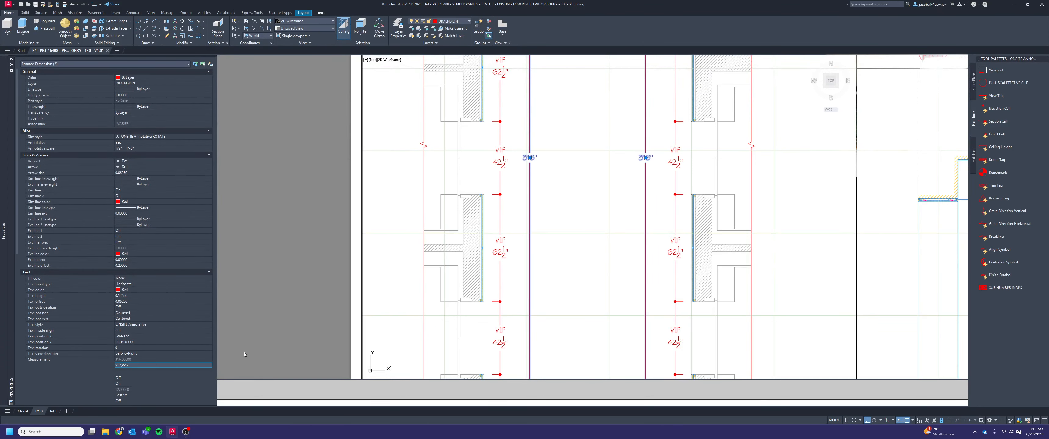
key(Escape)
key(ctrl+1)
scroll(599, 241, down, 2)
middle_drag(599, 242, 534, 326)
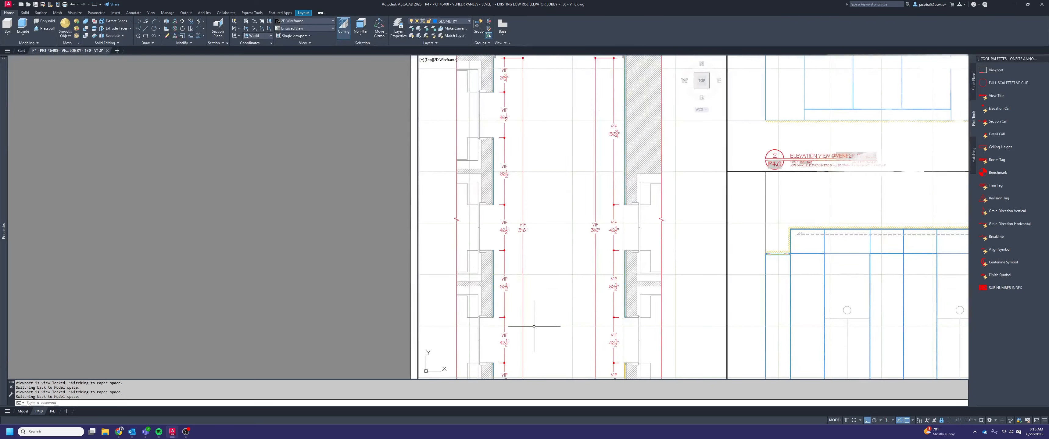
scroll(543, 298, down, 2)
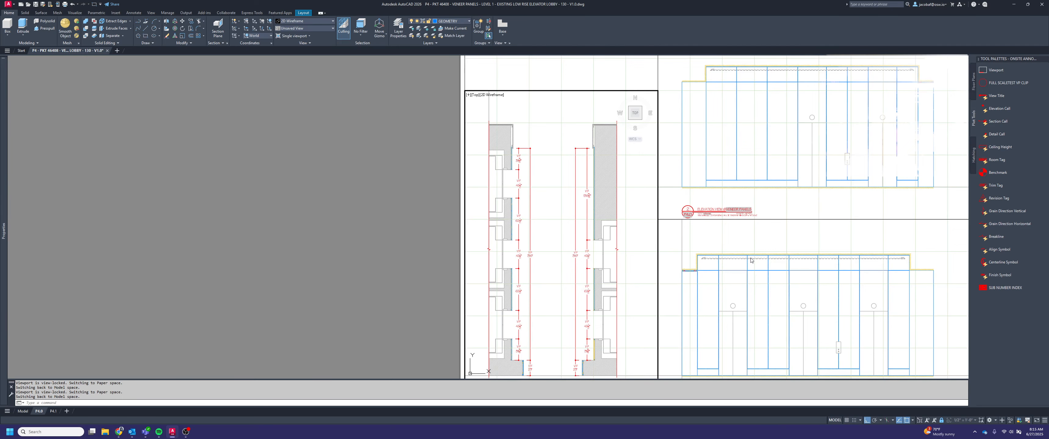
In the elevation view 2 viewport, place a horizontal linear dimension below the floor line across the first panel above the base
click(801, 188)
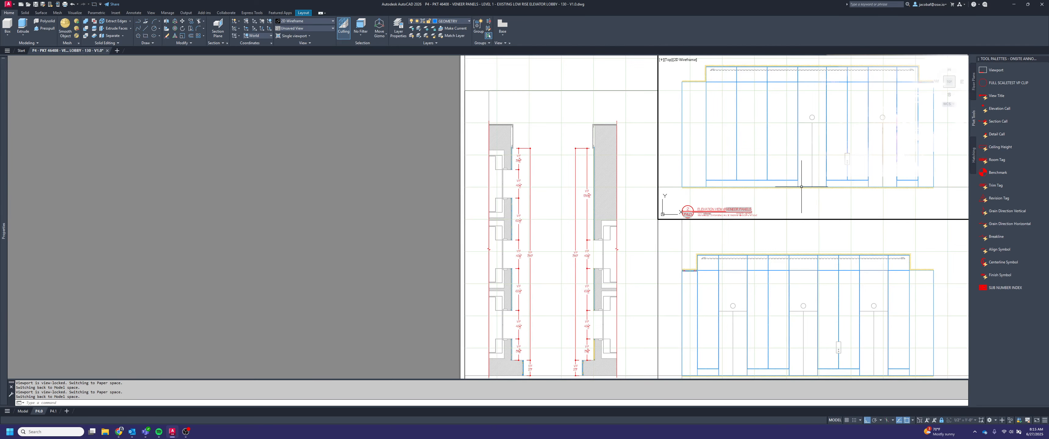
middle_drag(801, 187, 645, 252)
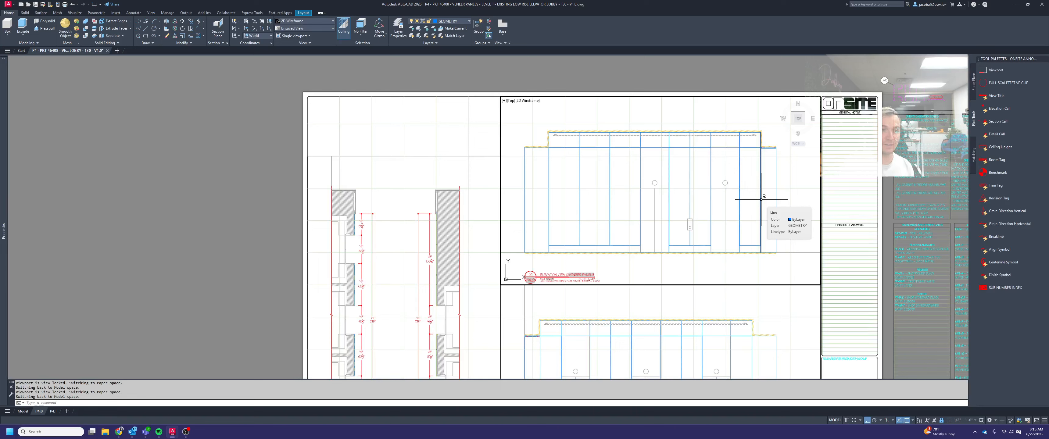
click(623, 117)
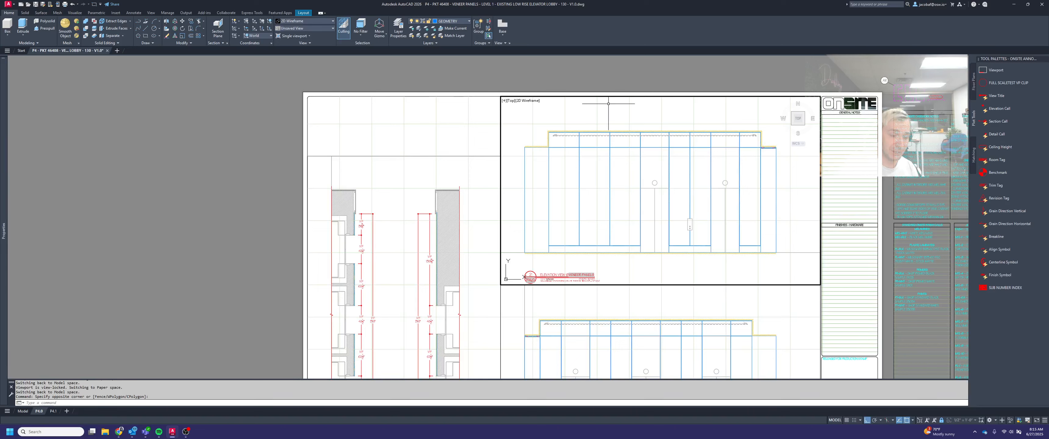
key(Escape)
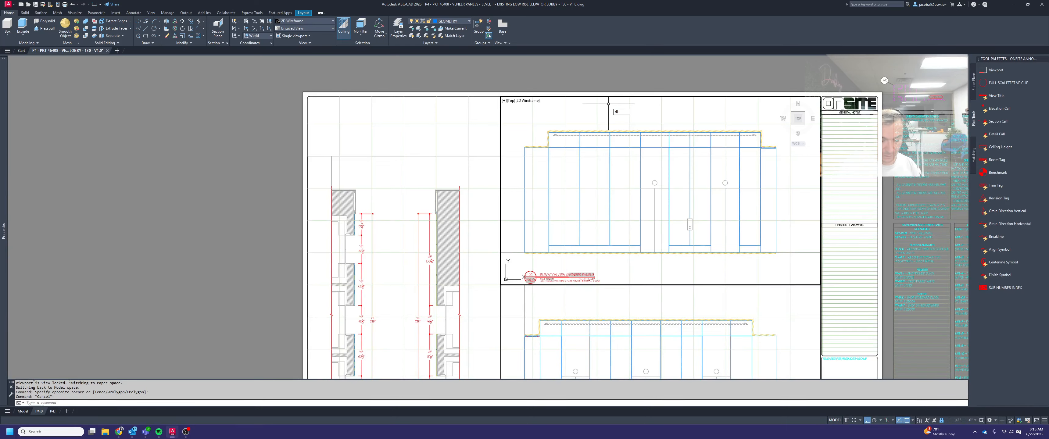
key(space)
scroll(549, 254, up, 6)
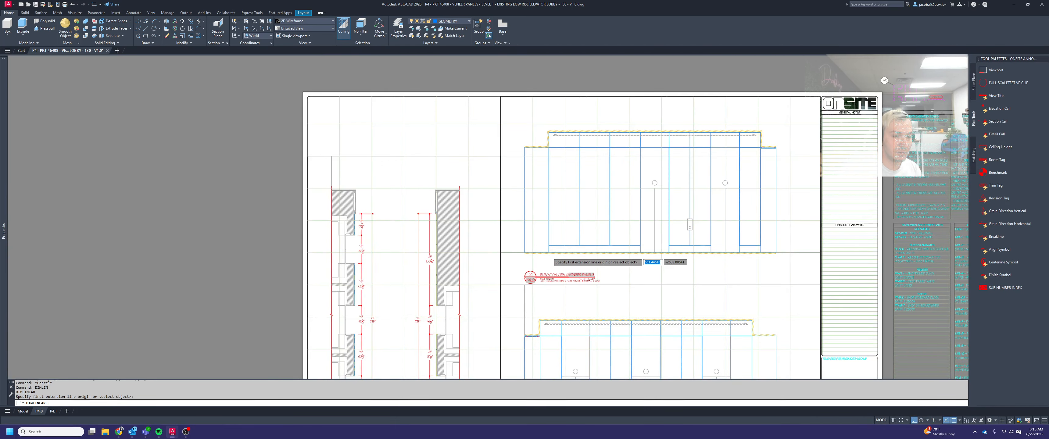
click(545, 249)
scroll(678, 247, up, 4)
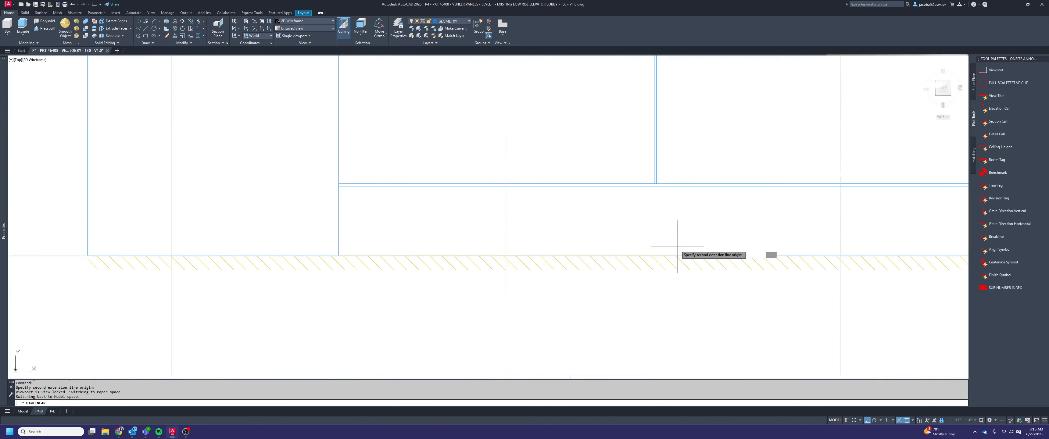
click(653, 183)
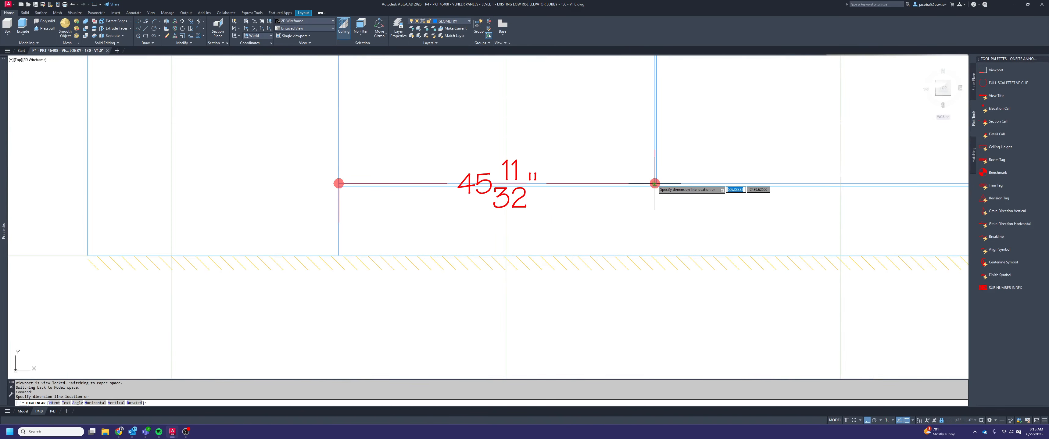
scroll(653, 183, down, 2)
click(644, 299)
Draw a 10" vertical guide line straight down from the elevation's floor line, beside the panel dimension
text(L)
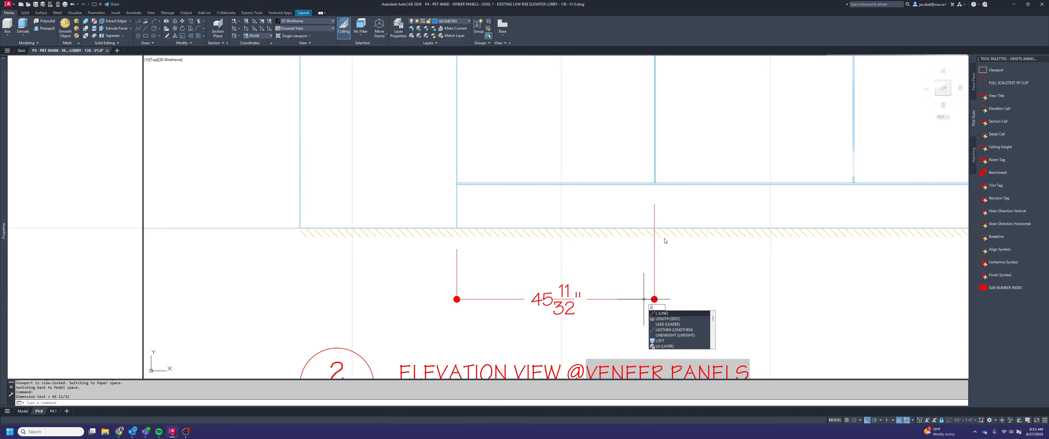
key(Return)
click(685, 228)
text(1)
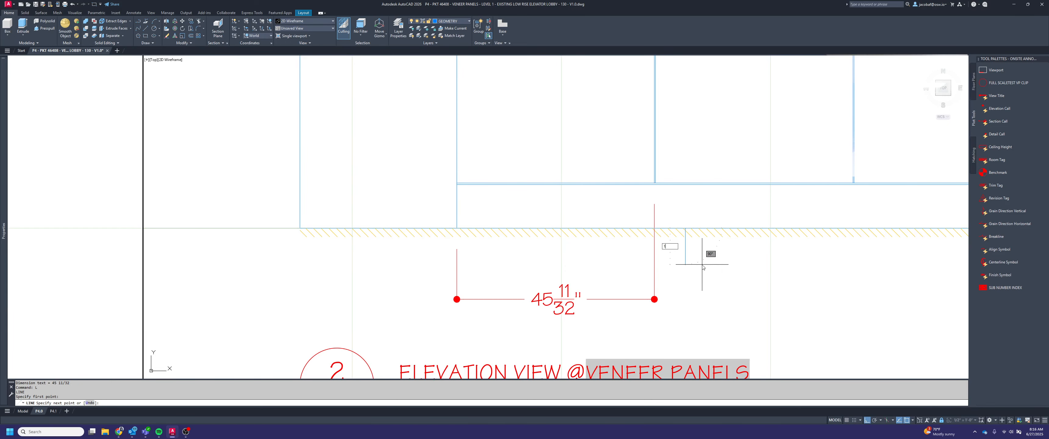
text(0)
key(Return)
Move the panel dimension line level with the lower end of the guide line, then delete the guide
drag(709, 285, 651, 293)
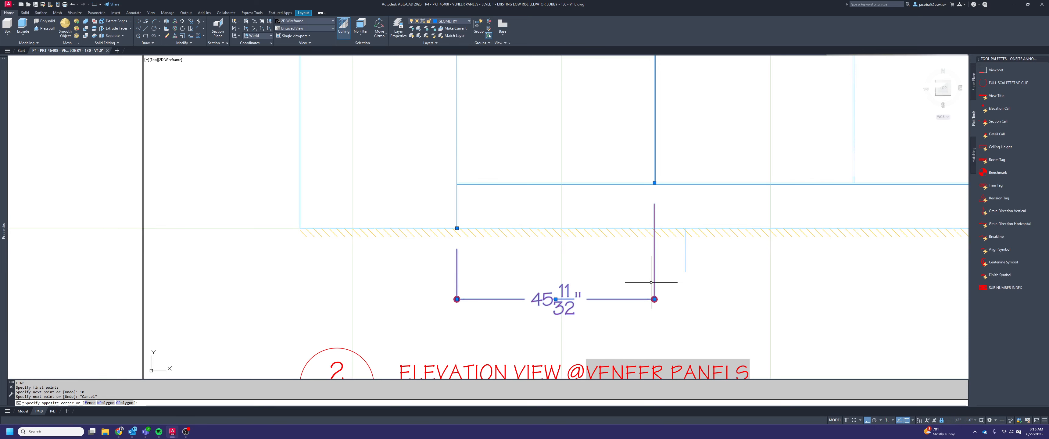
click(655, 299)
click(685, 271)
key(Escape)
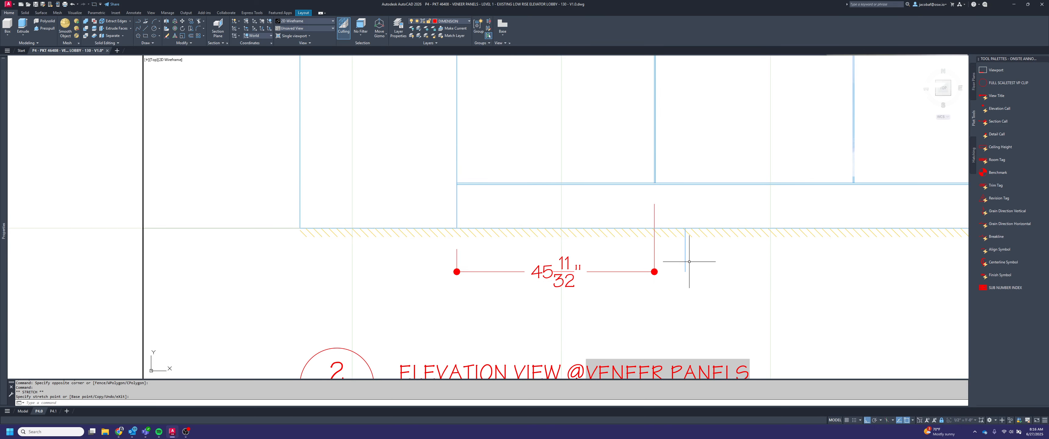
drag(690, 261, 666, 258)
key(Delete)
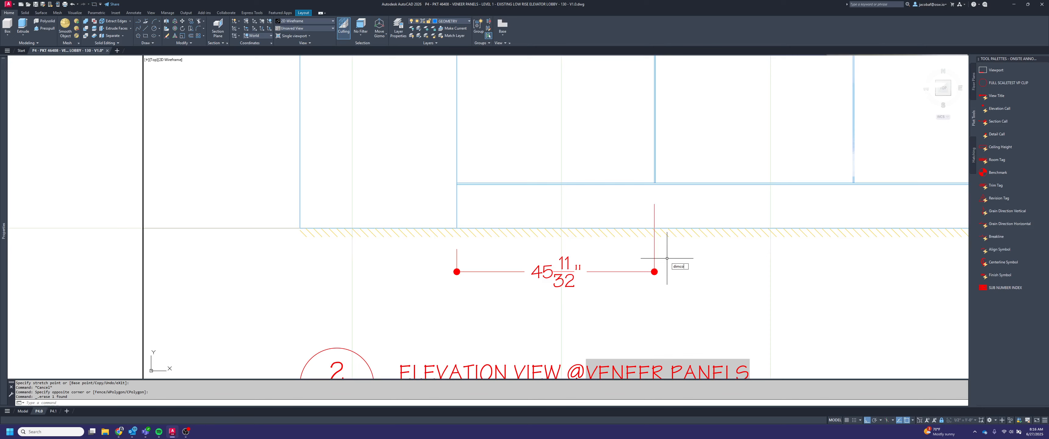
Continue the dimension chain from the first panel across the joint, the second panel and the joint after it
text(dco)
key(Return)
scroll(654, 184, up, 1)
click(655, 184)
scroll(637, 177, down, 2)
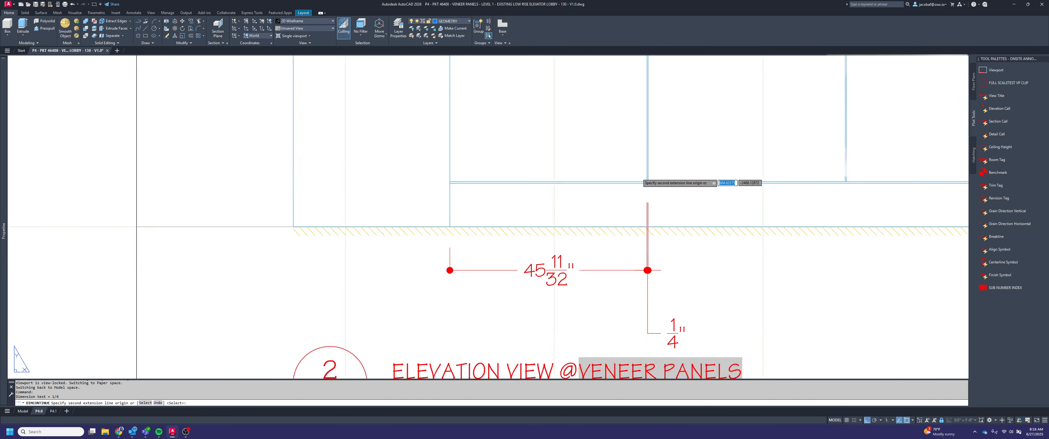
scroll(773, 174, up, 3)
click(755, 168)
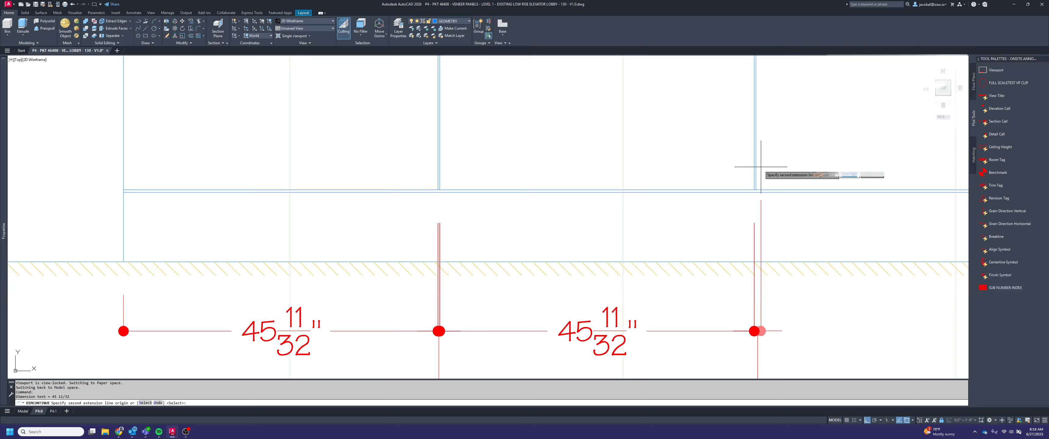
click(758, 166)
Continue the elevation 2 dimension chain across the third panel and the joint at its far edge
scroll(745, 169, down, 3)
middle_drag(791, 196, 736, 206)
scroll(737, 206, up, 3)
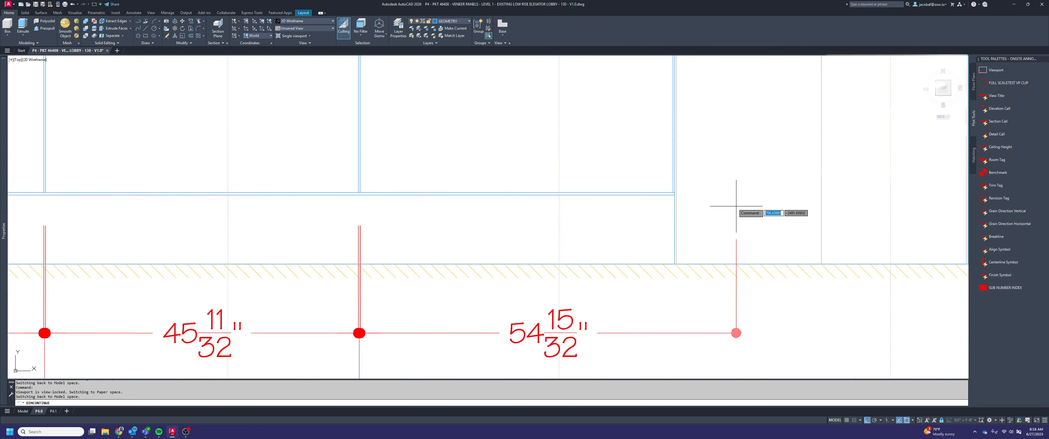
scroll(674, 203, up, 1)
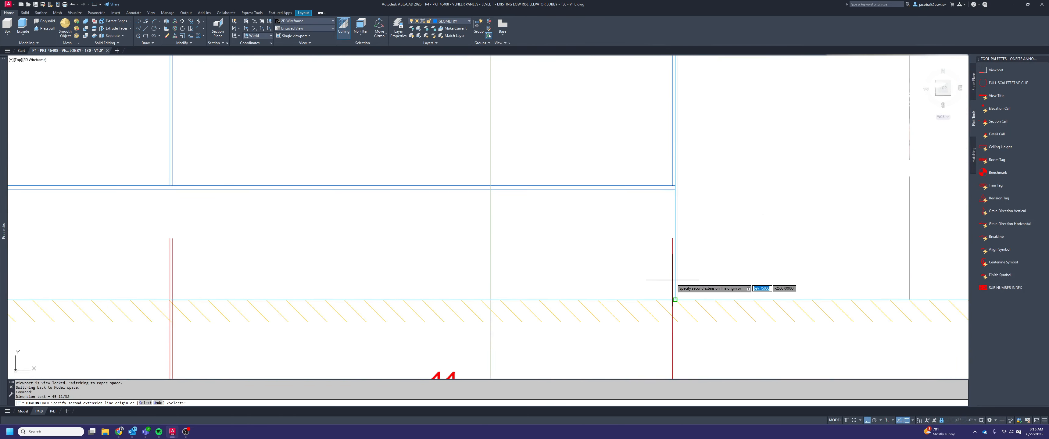
scroll(674, 281, down, 3)
scroll(721, 238, up, 2)
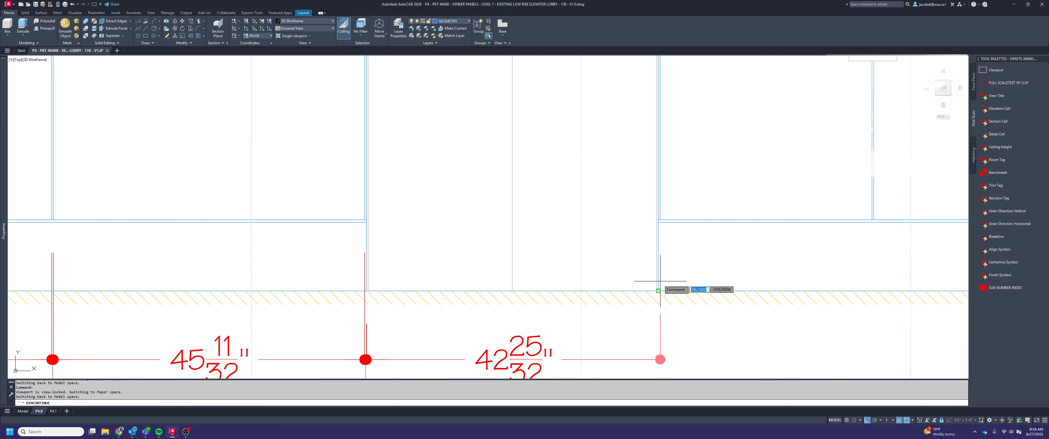
Continue the dimension chain across the first elevator opening and the joint at the start of the next panel pair
click(660, 281)
scroll(661, 281, down, 3)
key(Escape)
scroll(682, 245, up, 3)
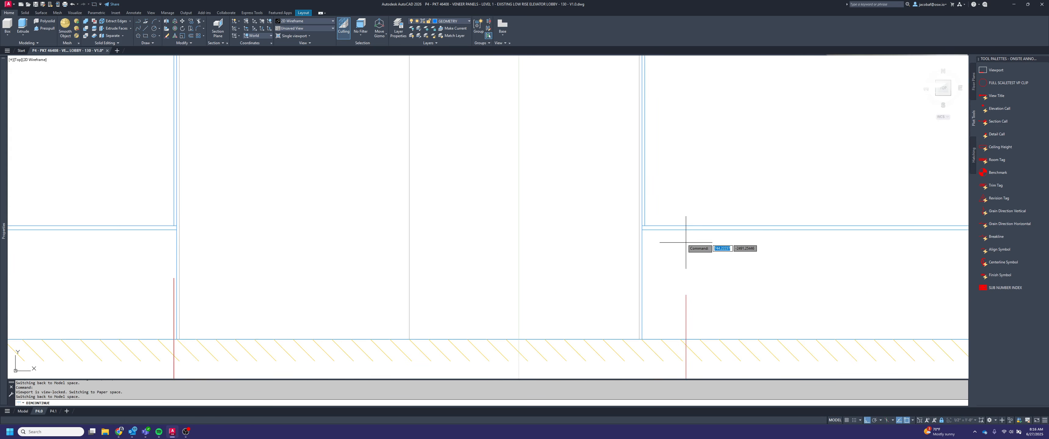
scroll(647, 218, down, 3)
Continue the dimension chain across both panels between the two elevator openings, including the joint after each panel
scroll(782, 244, up, 3)
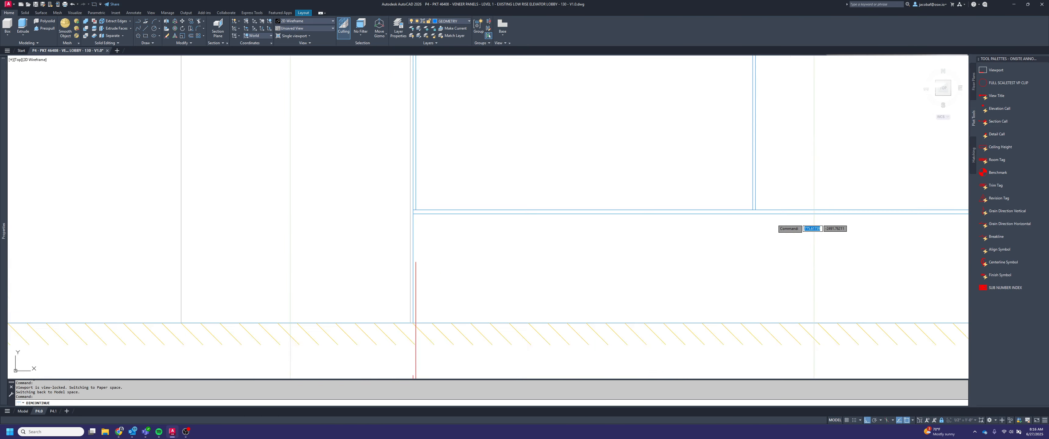
scroll(736, 261, down, 3)
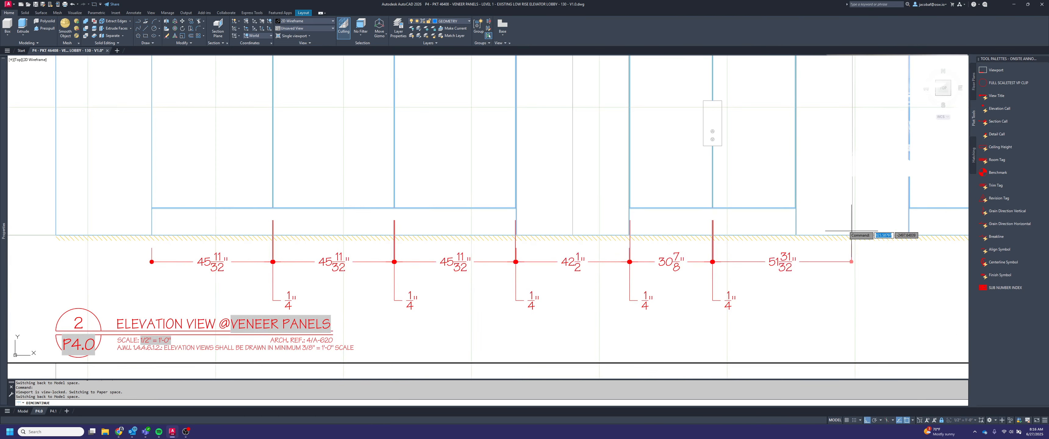
scroll(744, 192, up, 3)
click(711, 167)
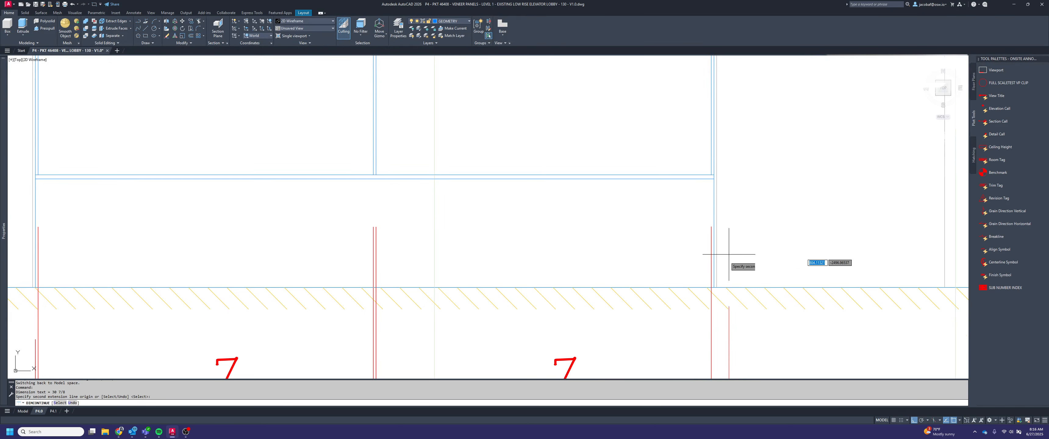
scroll(729, 253, up, 2)
scroll(705, 287, down, 3)
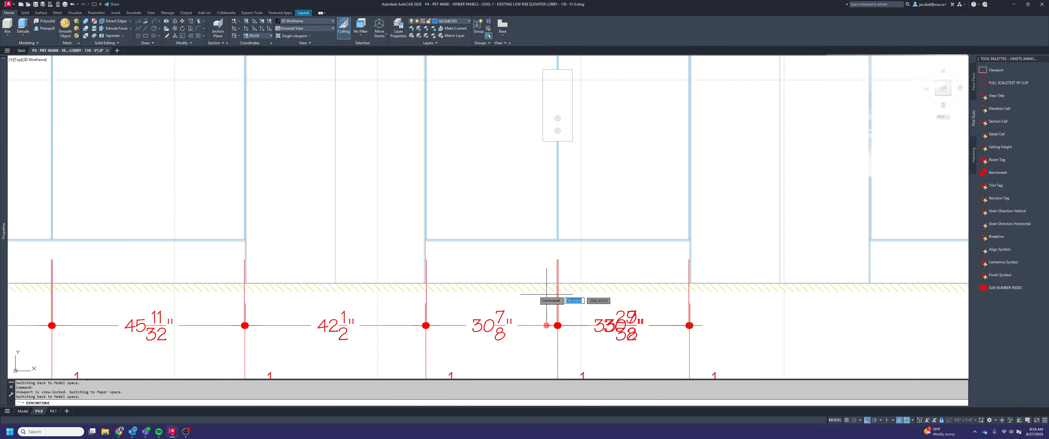
Continue the dimension chain across the second elevator opening and the joint at the start of the last panel
middle_drag(812, 285, 554, 277)
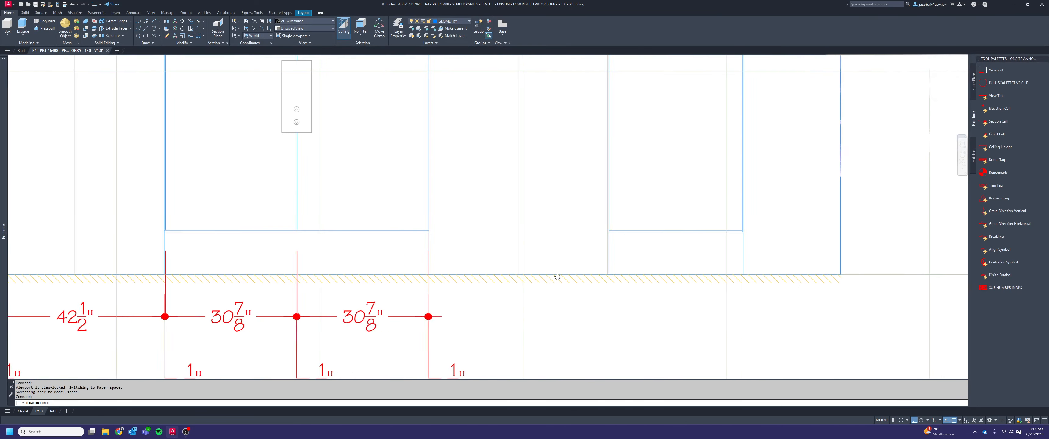
scroll(620, 232, up, 4)
scroll(606, 234, up, 2)
scroll(621, 235, down, 5)
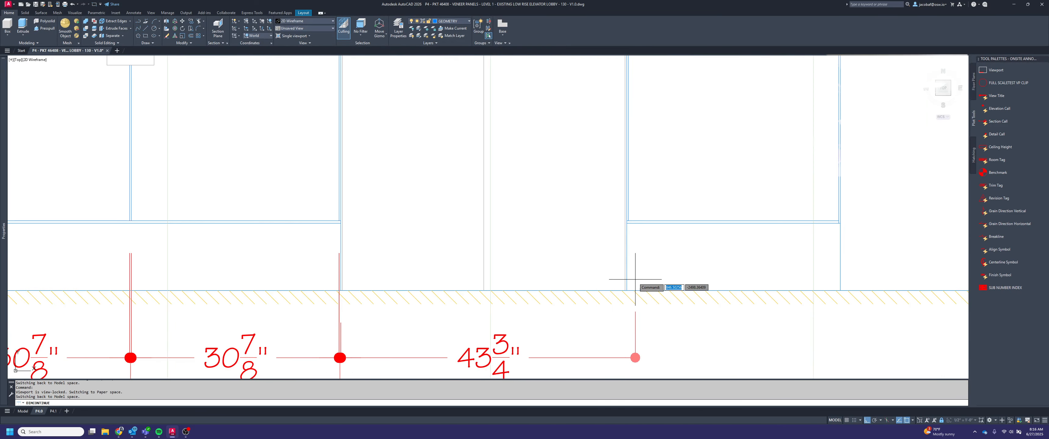
click(627, 289)
scroll(634, 229, up, 3)
click(610, 193)
scroll(606, 187, down, 2)
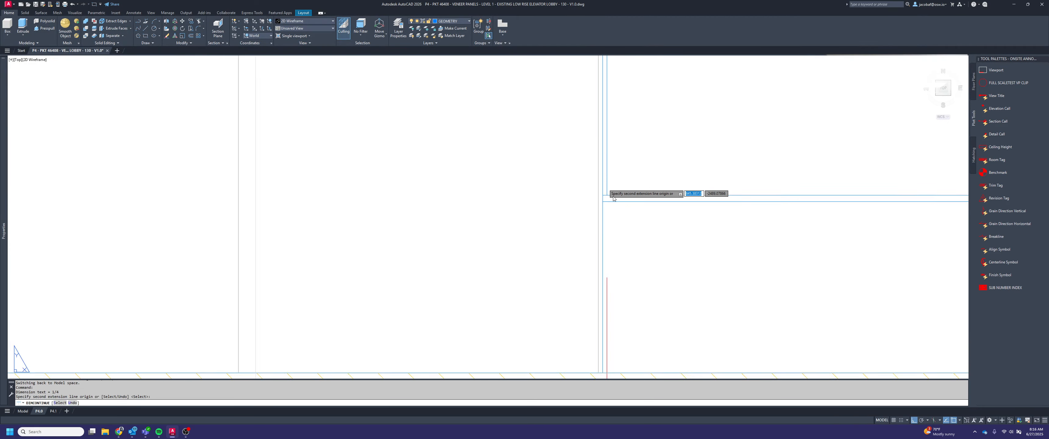
Continue the dimension chain across the last panel and the joint at its far edge
scroll(794, 257, down, 1)
scroll(731, 167, up, 4)
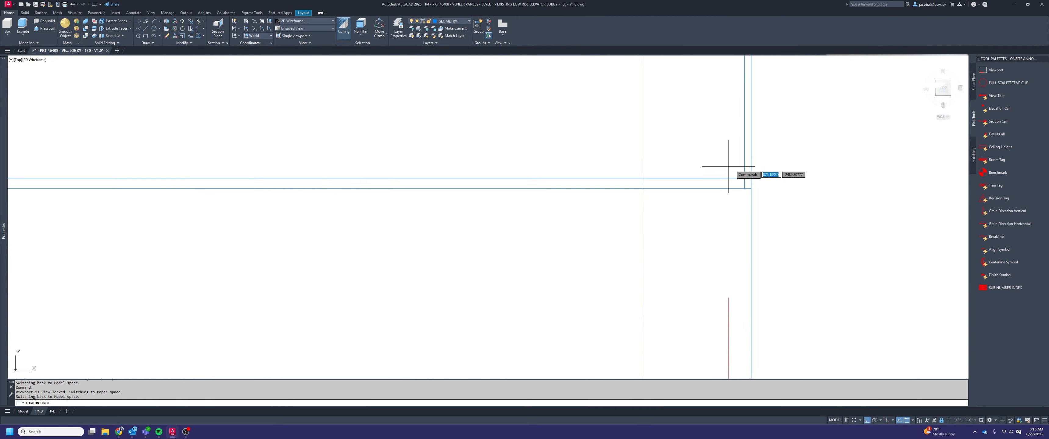
click(744, 185)
scroll(745, 185, down, 4)
scroll(744, 258, up, 2)
Continue the dimension chain from the last joint to the end of the wall and finish the chain
scroll(726, 234, down, 4)
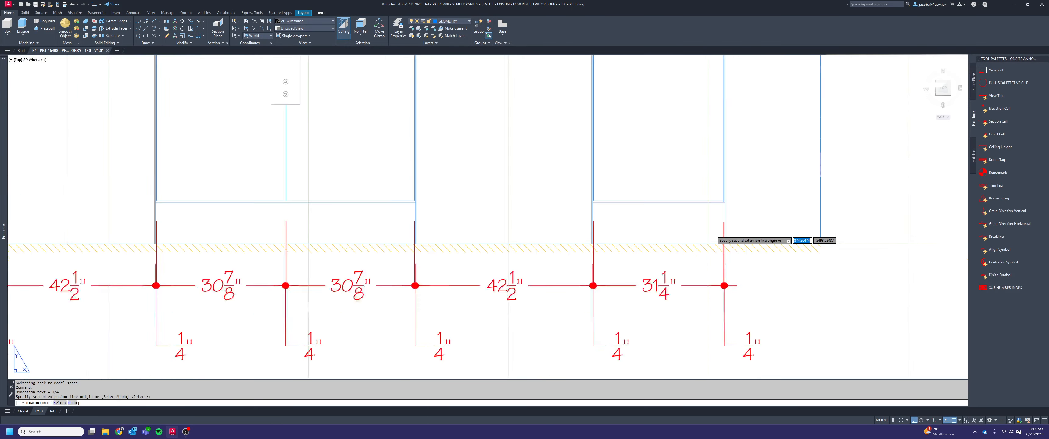
scroll(778, 256, down, 2)
scroll(777, 255, up, 2)
click(779, 247)
scroll(804, 256, down, 4)
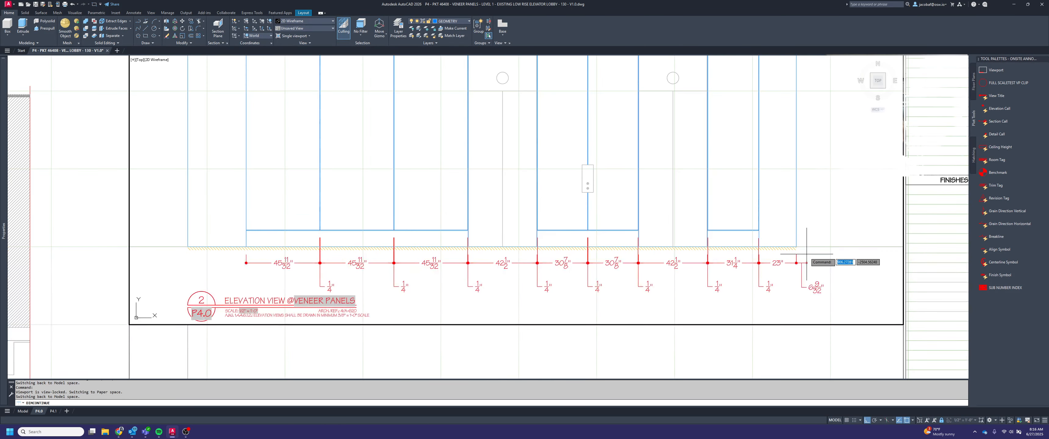
key(Escape)
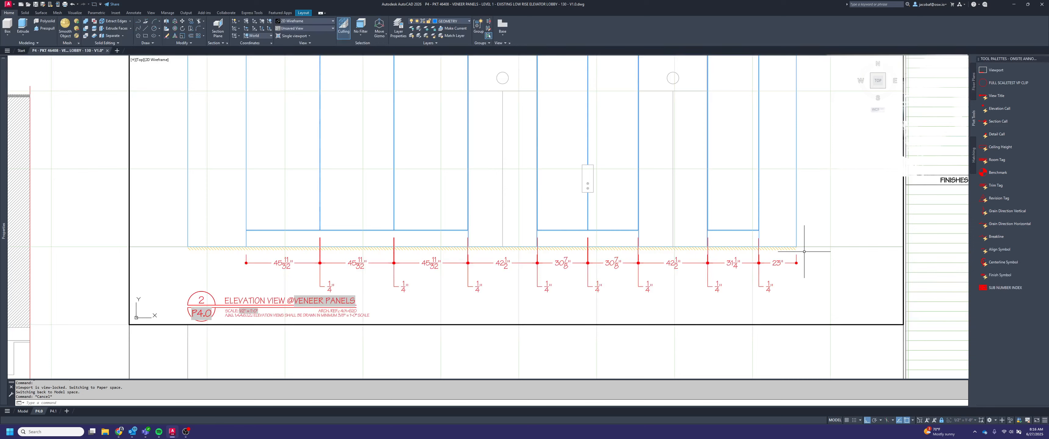
Start a Stretch with a crossing selection over the extension-line origins of the dimension chain below elevation 2
middle_drag(730, 279, 830, 287)
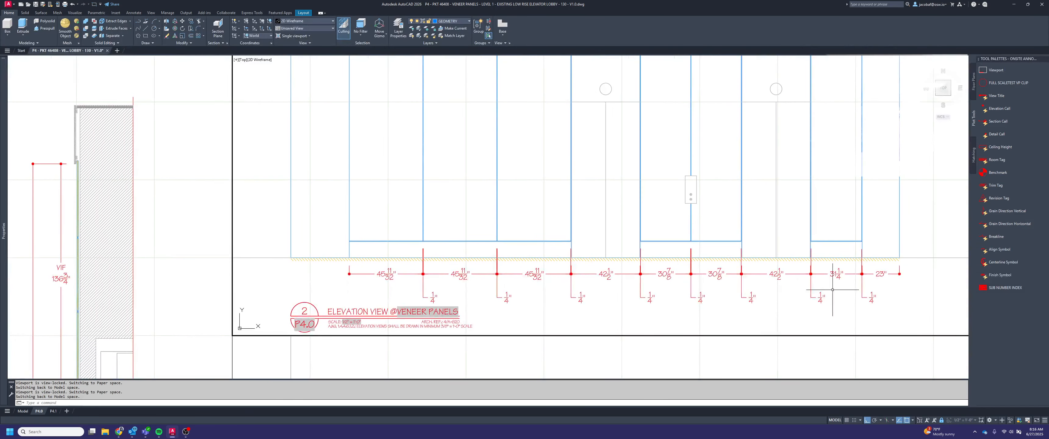
key(Escape)
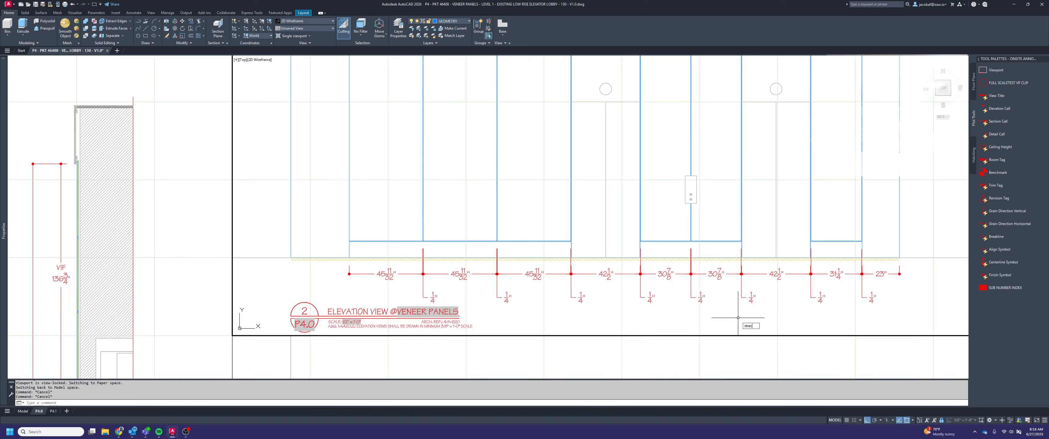
key(Return)
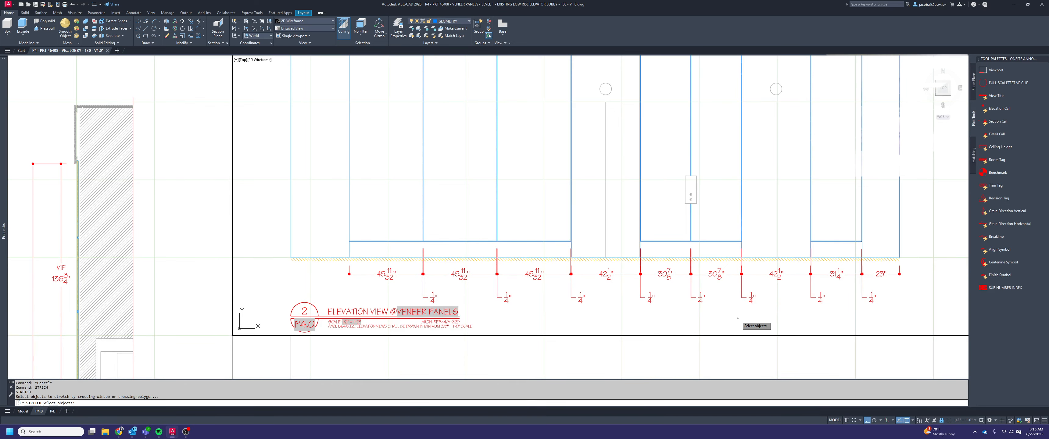
click(880, 260)
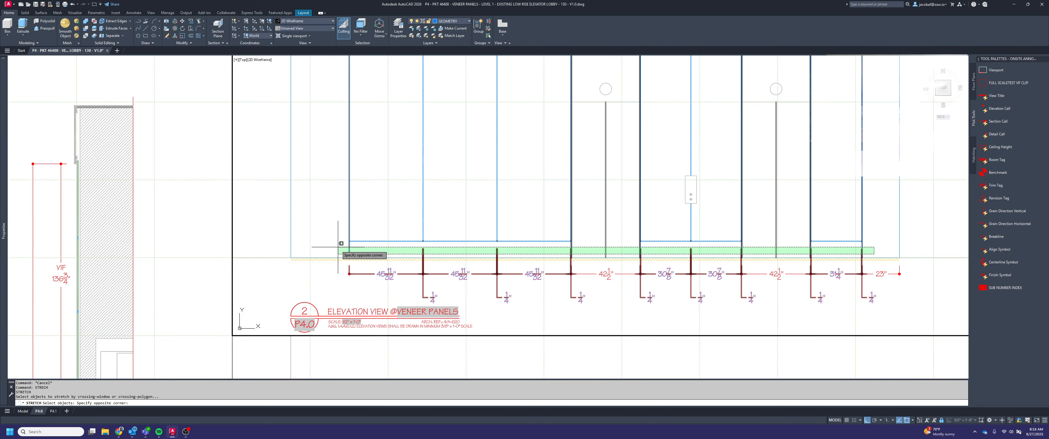
click(377, 235)
Remove the panel outlines, base lines and elevator door lines from the stretch selection, keeping only the dimensions
shift+click(467, 250)
shift+click(455, 228)
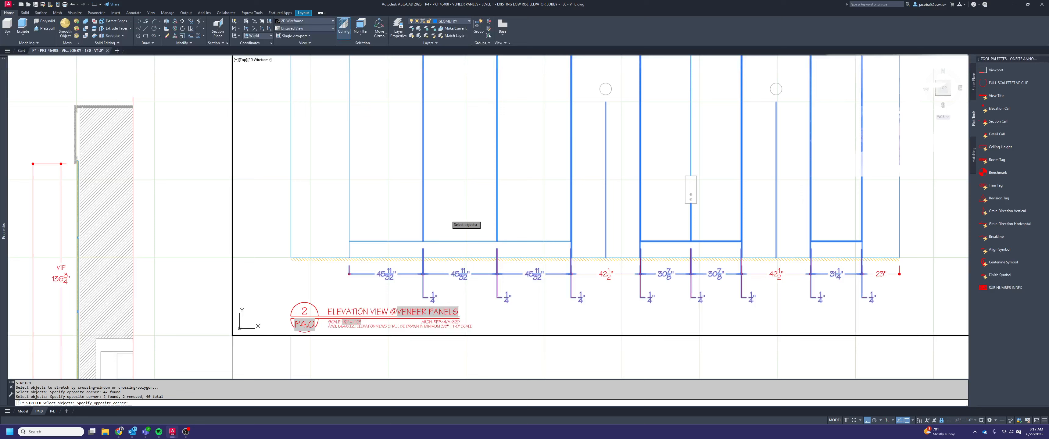
shift+click(444, 214)
shift+click(404, 198)
shift+click(517, 228)
shift+click(488, 191)
shift+click(589, 204)
shift+click(564, 203)
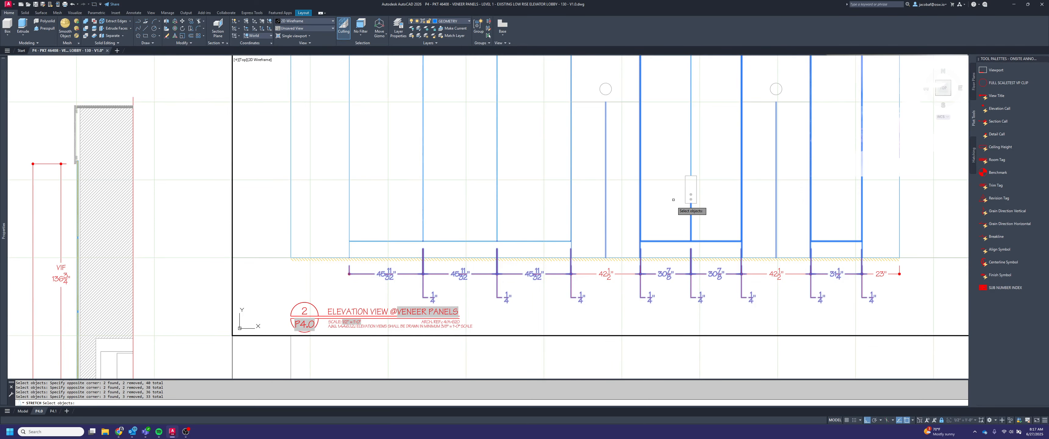
shift+click(666, 209)
shift+click(609, 202)
shift+click(704, 216)
shift+click(683, 216)
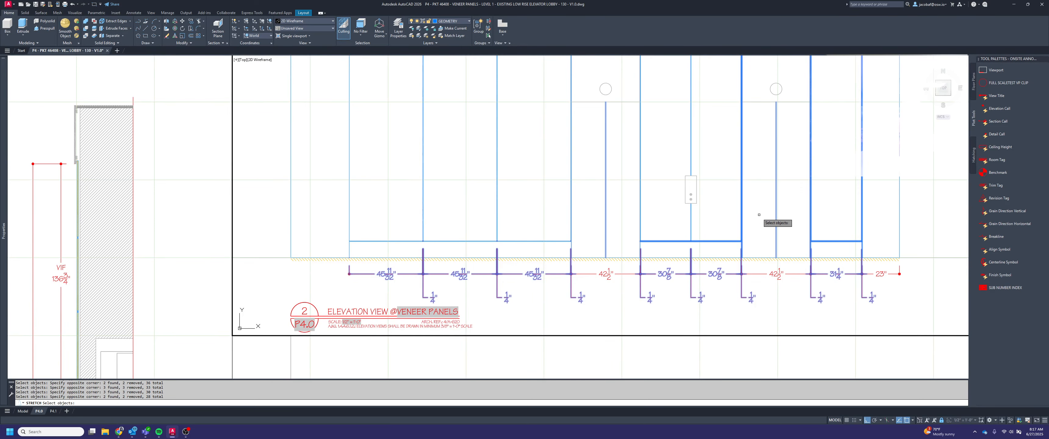
shift+click(759, 214)
shift+click(724, 211)
shift+click(721, 246)
shift+click(714, 226)
shift+click(828, 215)
shift+click(788, 210)
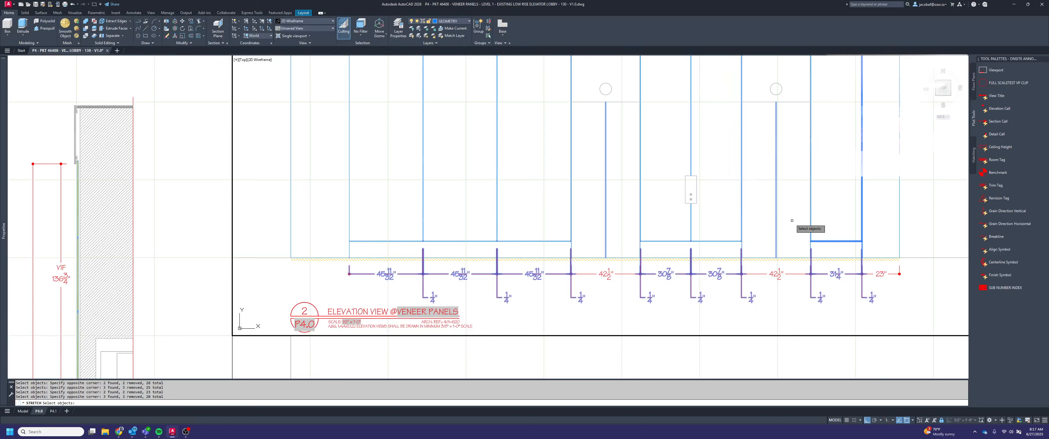
shift+click(792, 218)
shift+click(753, 212)
shift+click(837, 246)
shift+click(826, 224)
shift+click(872, 213)
shift+click(805, 198)
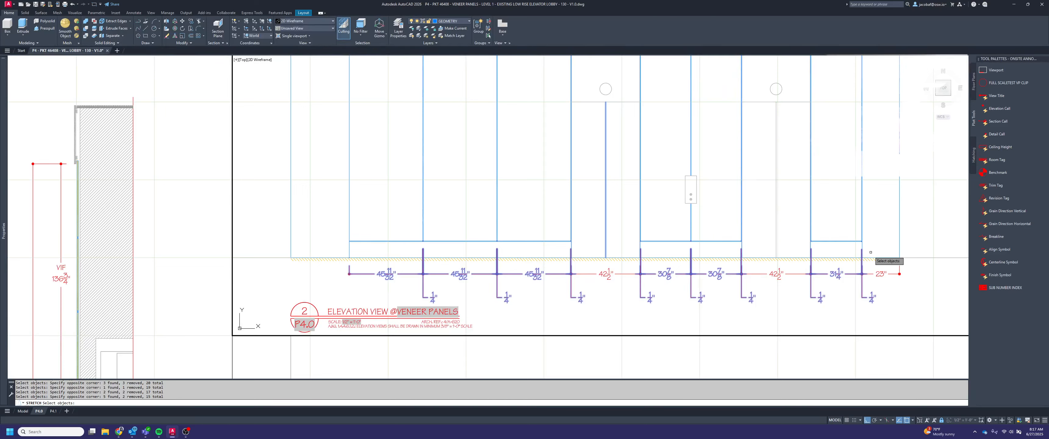
shift+click(621, 246)
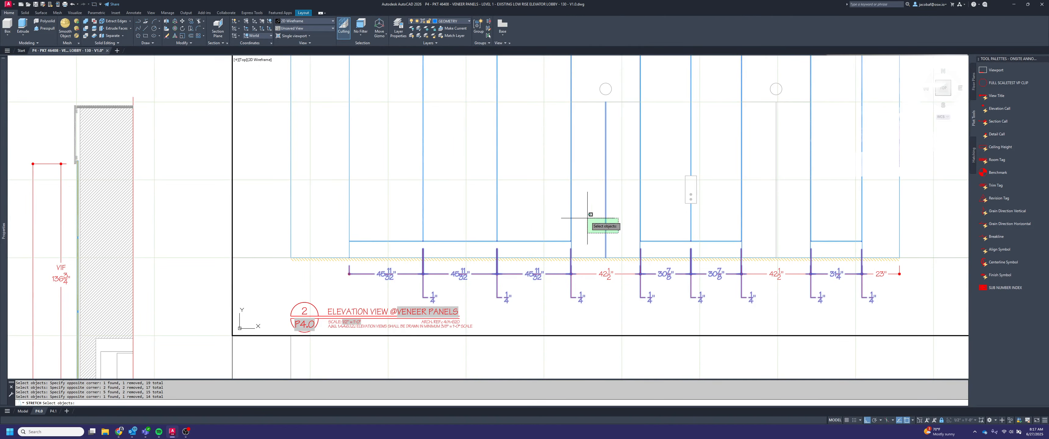
shift+click(560, 192)
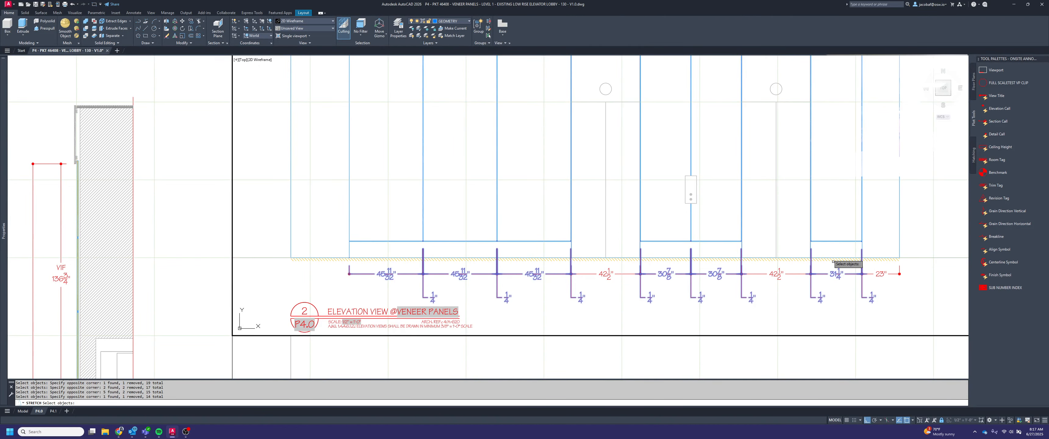
Stretch the selected dimension origins straight down so their extension lines start below the floor line
key(Return)
scroll(741, 242, up, 5)
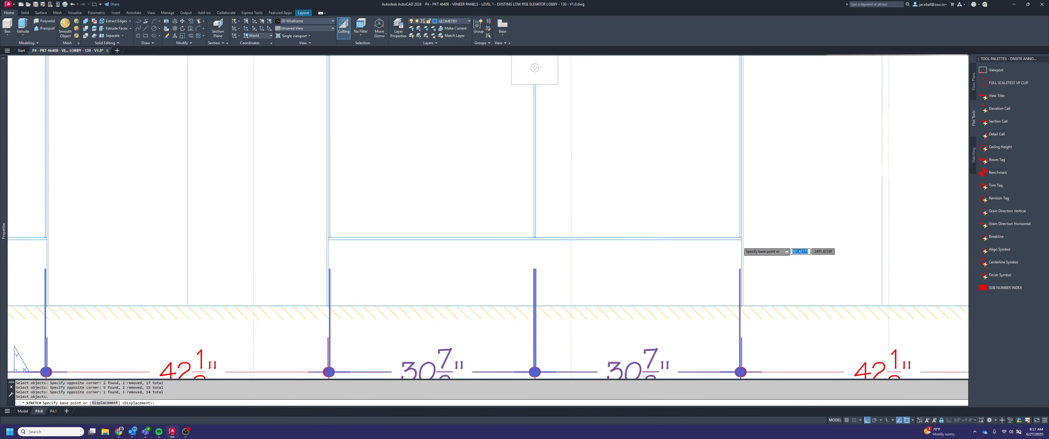
scroll(740, 242, up, 3)
click(740, 237)
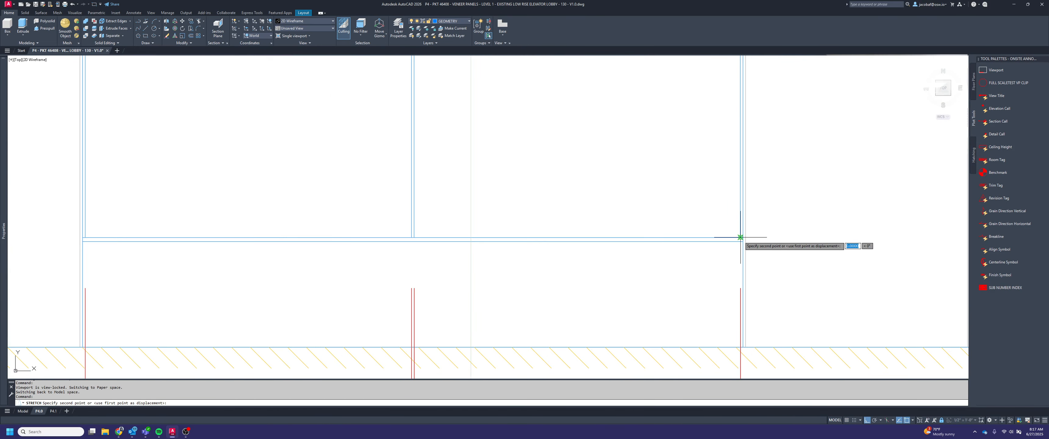
click(738, 240)
scroll(737, 241, down, 2)
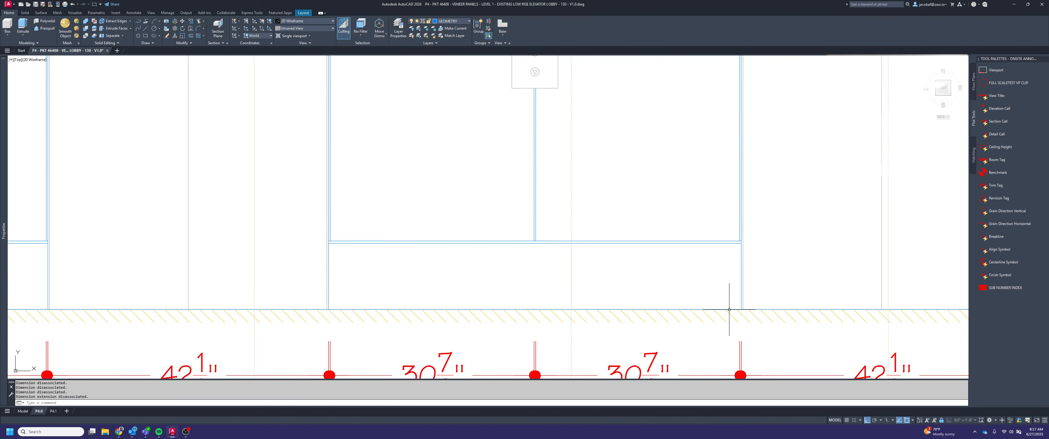
scroll(728, 310, down, 8)
scroll(773, 309, up, 2)
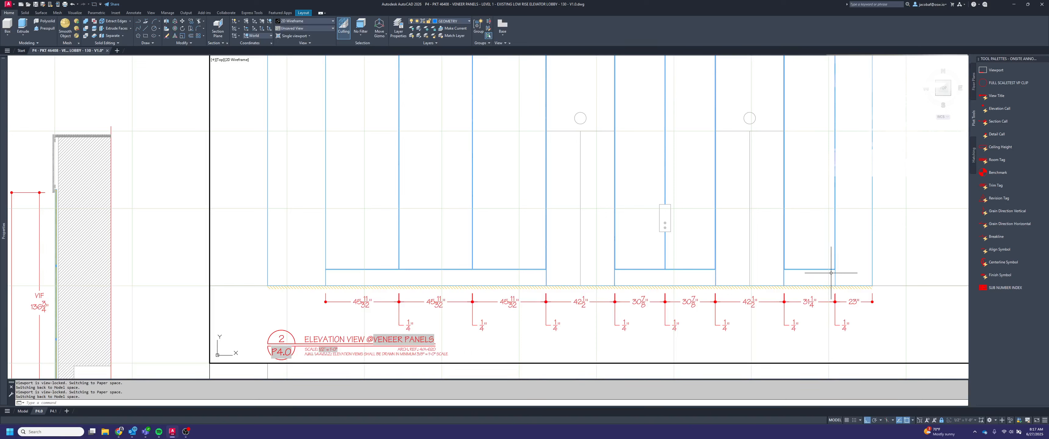
key(Escape)
key(Escape)
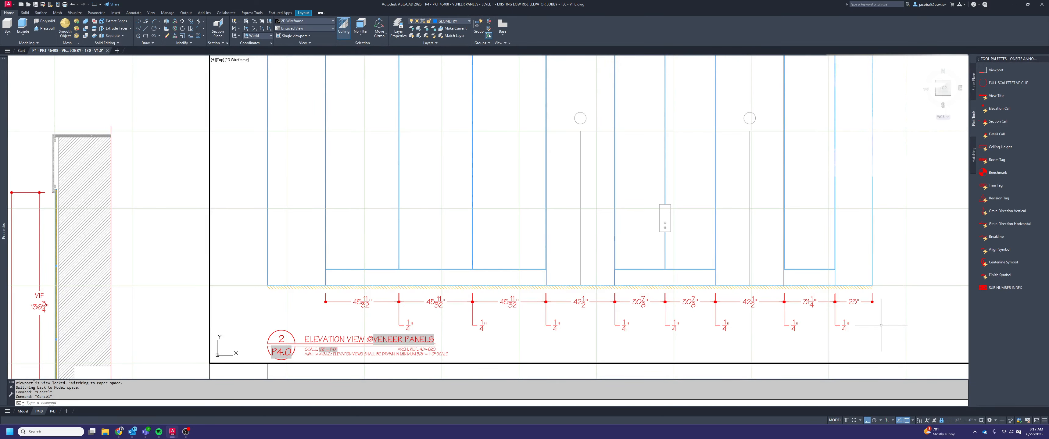
Stretch the texts of the eight 1/4" joint dimensions below elevation 2 straight up by 8", closer to the dimension chain
key(Return)
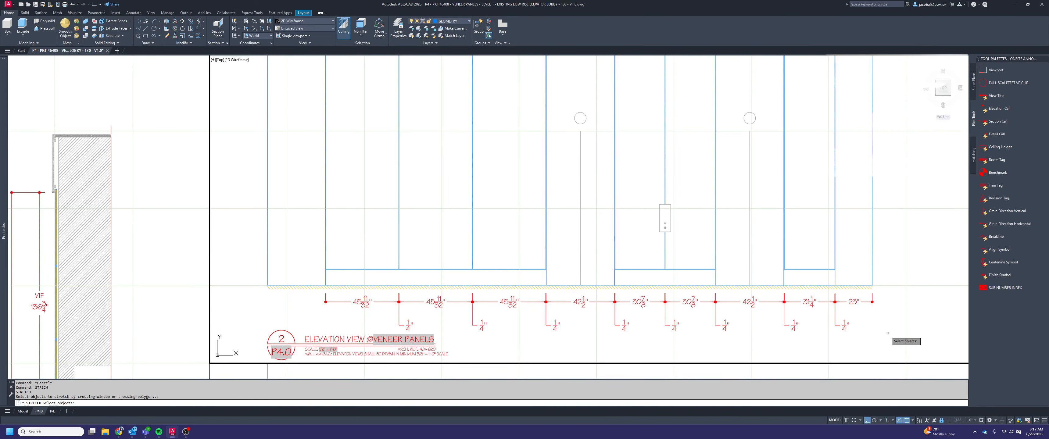
click(890, 341)
click(380, 312)
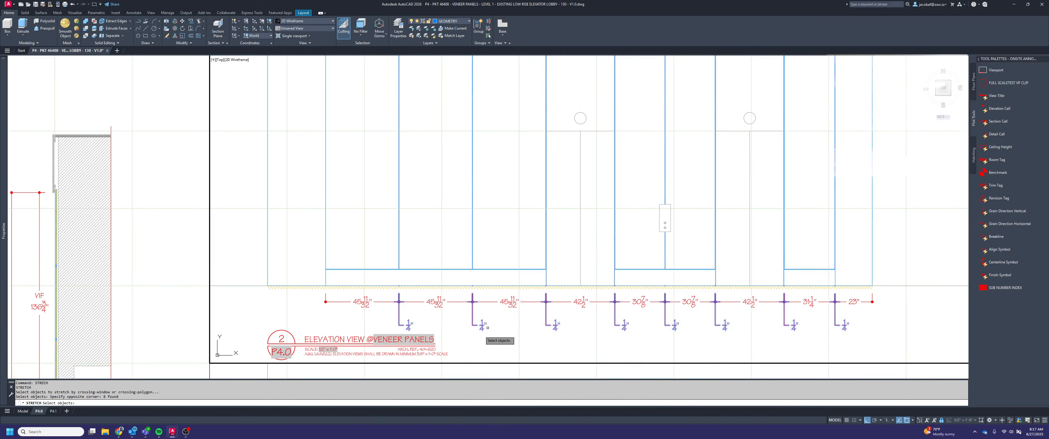
key(Return)
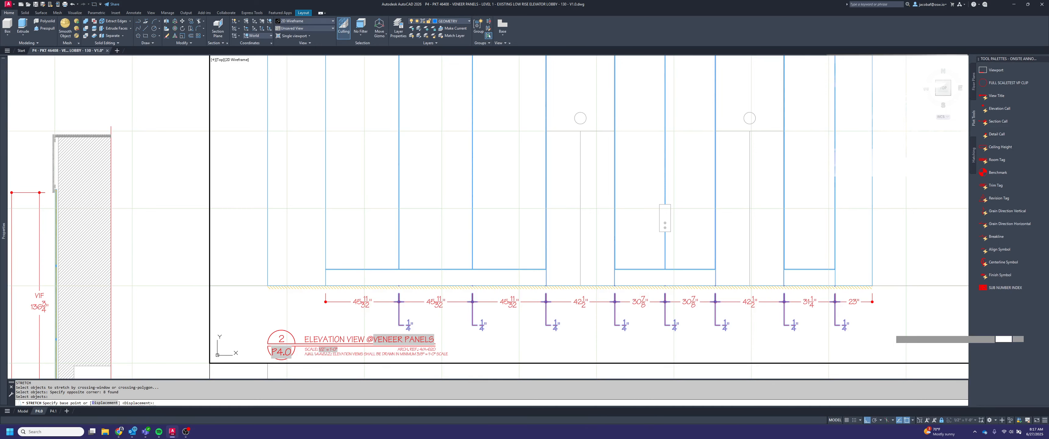
click(891, 330)
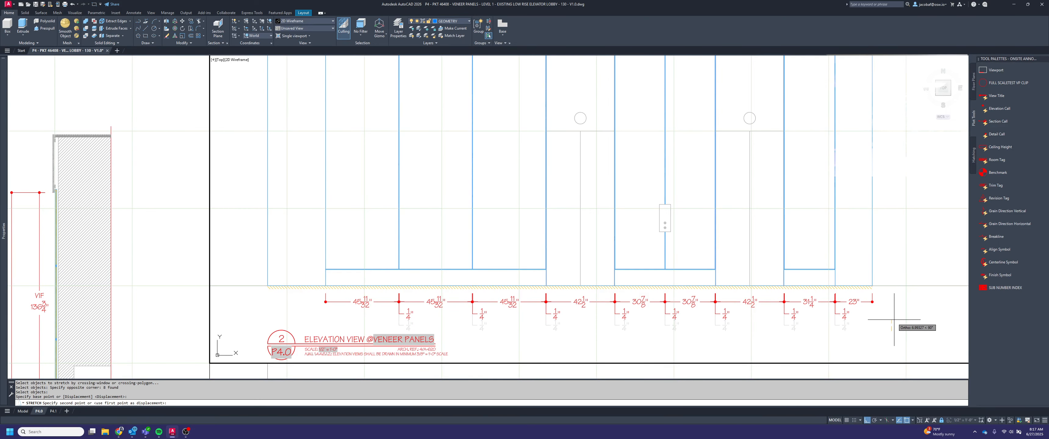
text(8)
key(Escape)
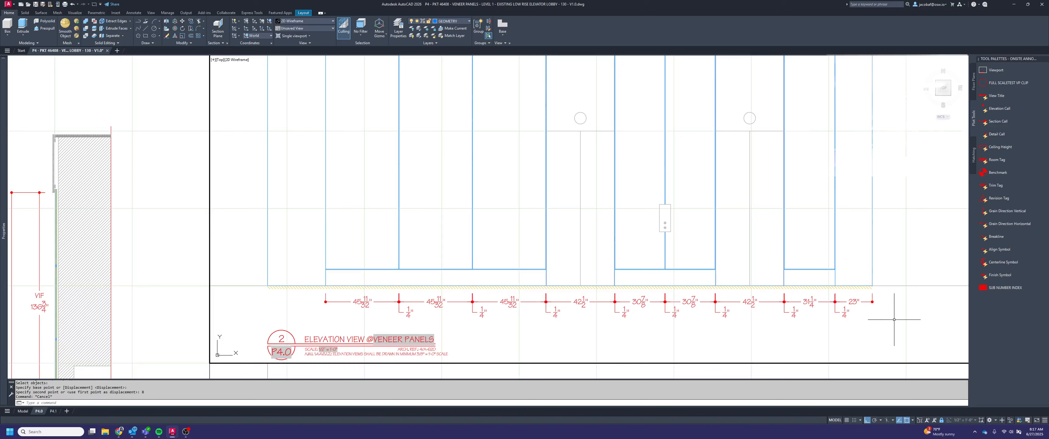
Override the text of the eight 1/4" joint dimensions below elevation 2 with "<> REVEAL"
click(874, 326)
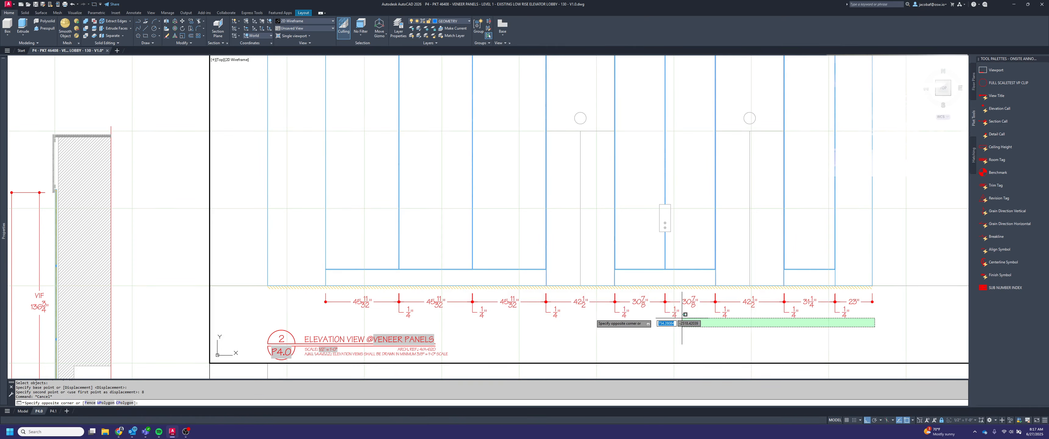
click(402, 312)
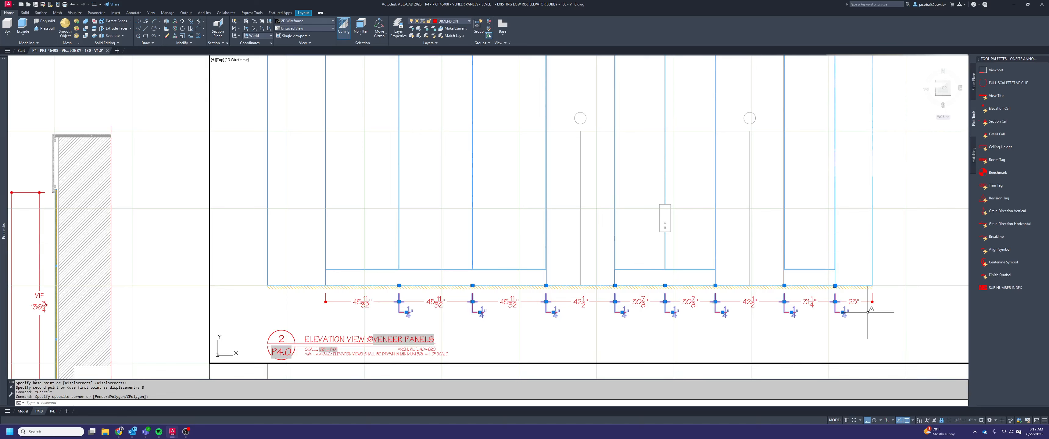
mouse_move(3, 301)
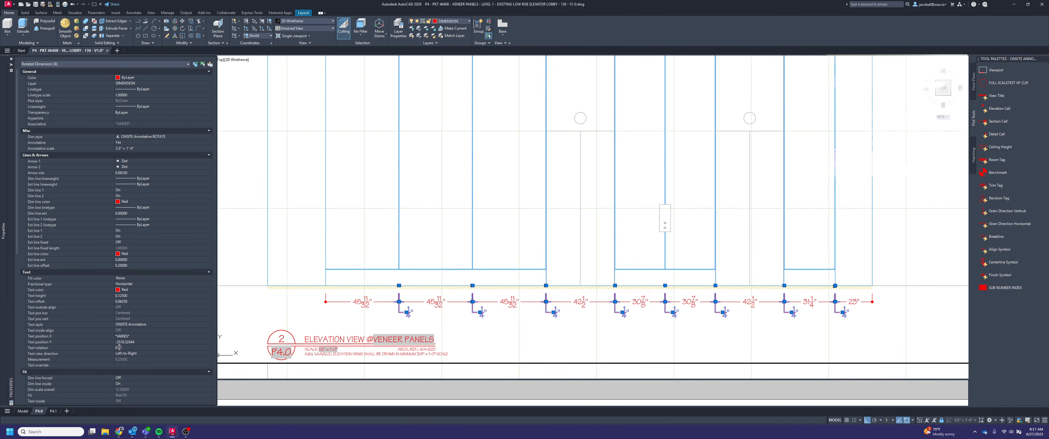
click(128, 365)
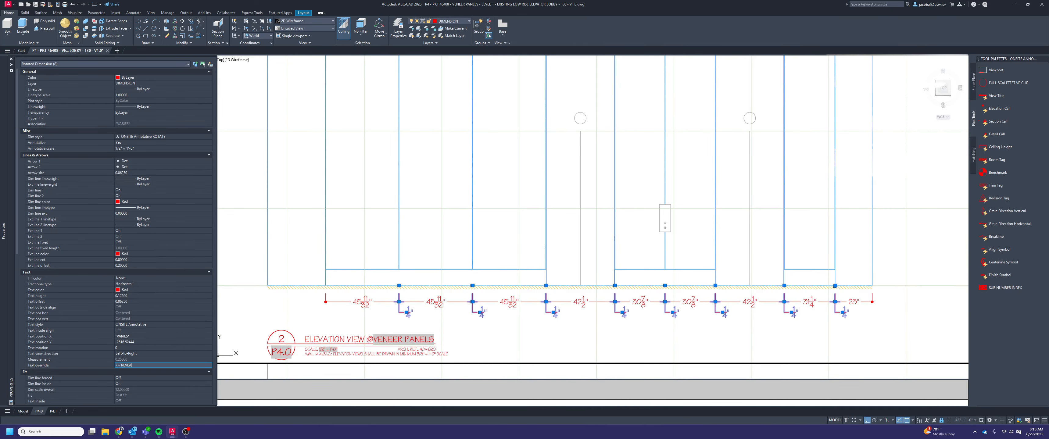
key(Return)
key(ctrl+1)
key(Escape)
key(Escape)
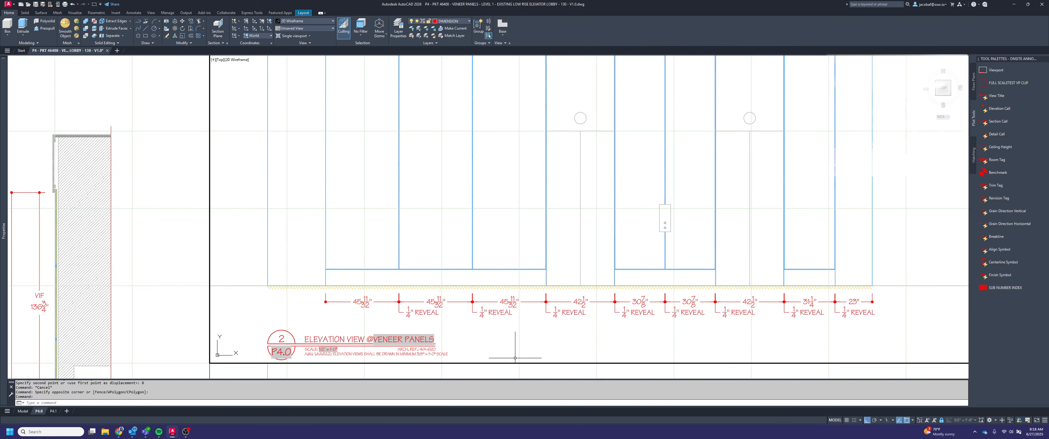
Append "DOOR OPENING" to the text of the 42 1/2" dimension below the first elevator door, keeping the measured value
middle_drag(667, 327, 663, 337)
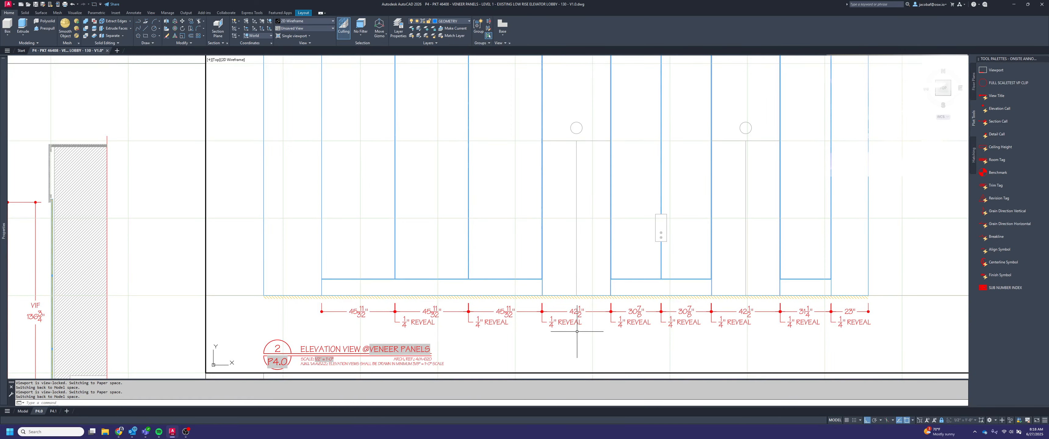
scroll(586, 304, up, 2)
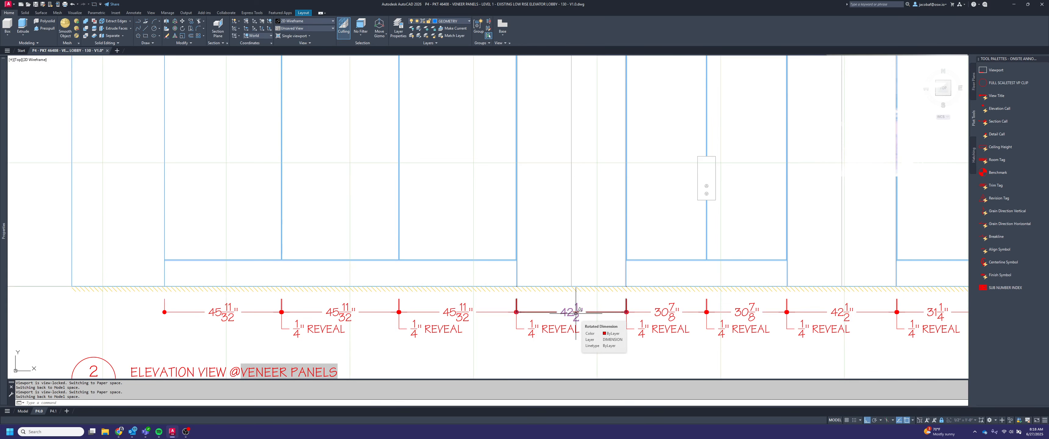
double_click(578, 310)
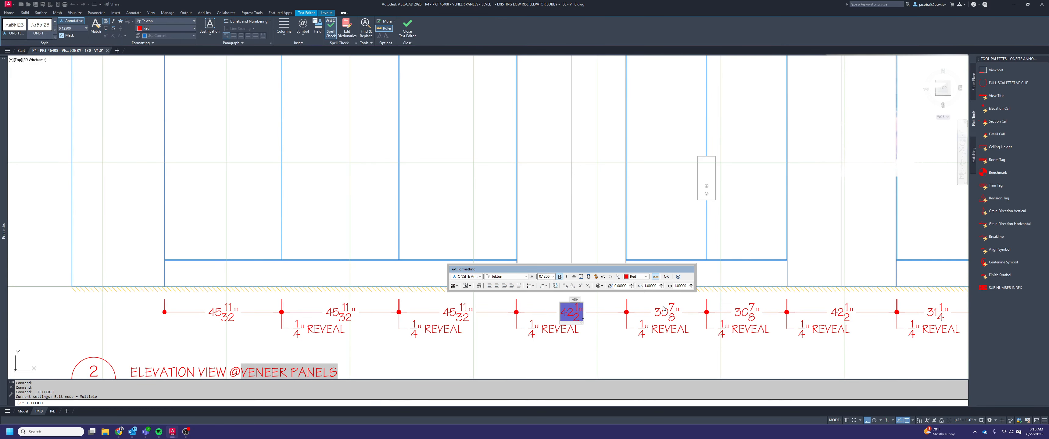
text(DOOR)
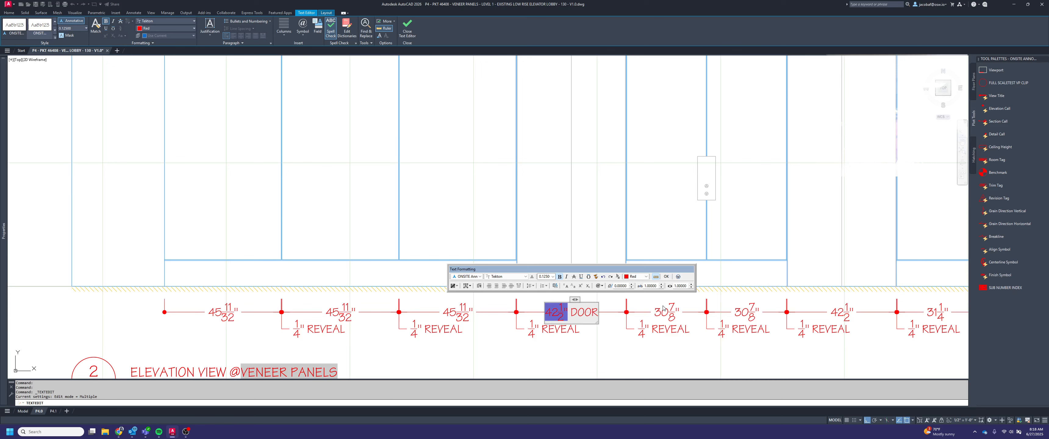
text( OPENING)
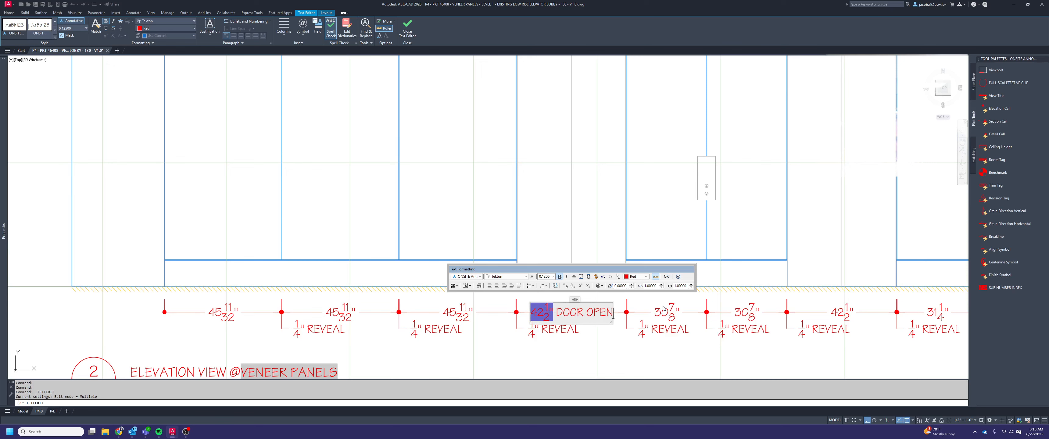
click(732, 359)
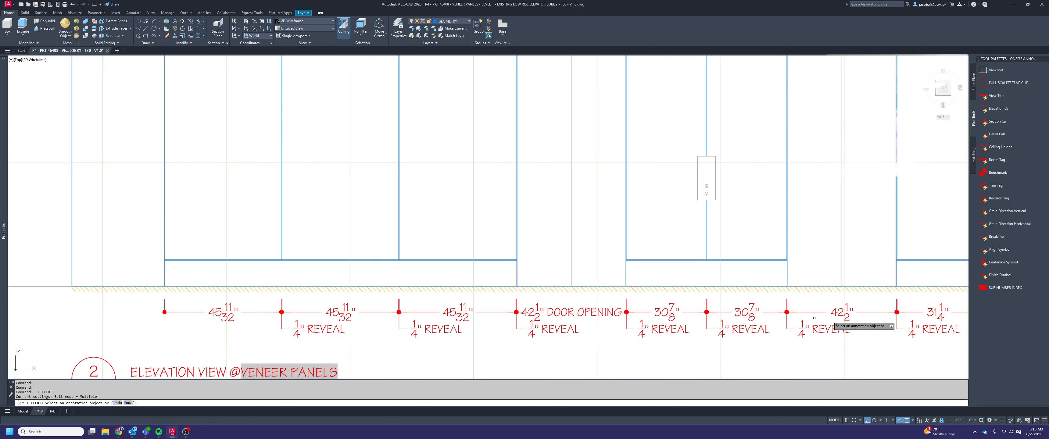
Append "DOOR OPENING" to the 42 1/2" dimension below the second elevator door and finish the text editing
click(844, 316)
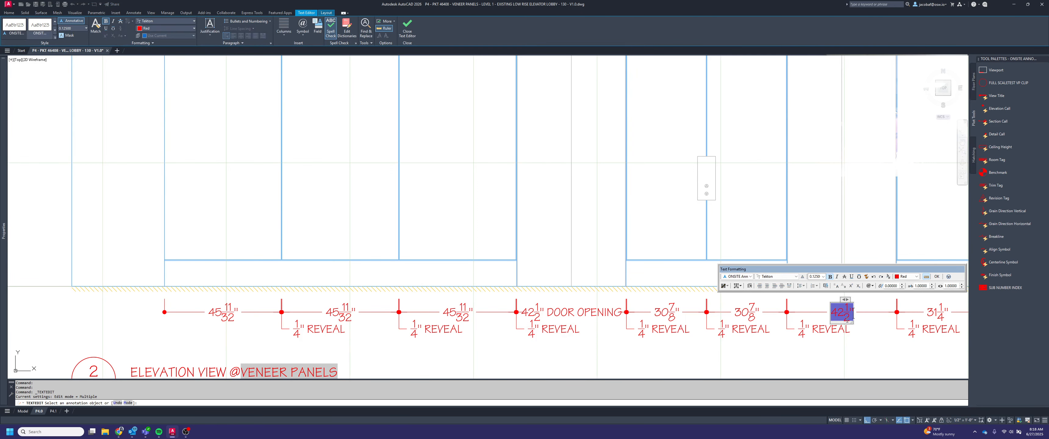
text(DOOR OPEN)
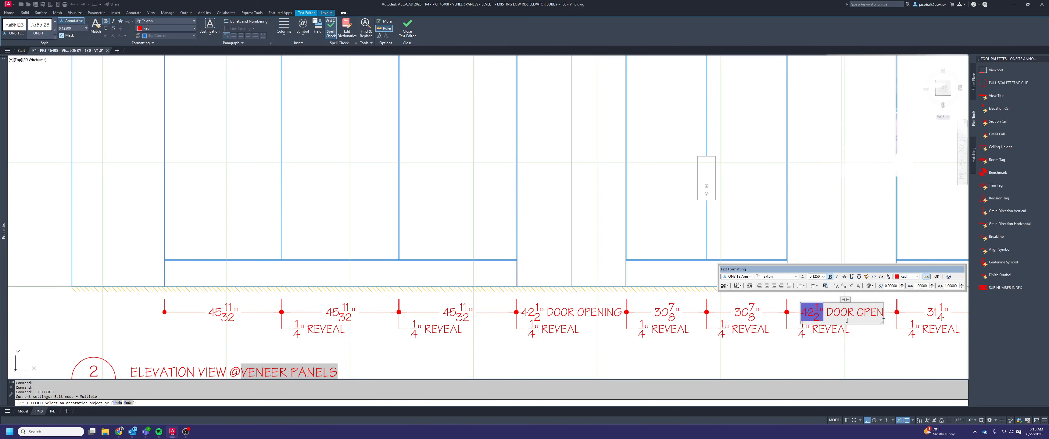
text(ING)
click(866, 346)
key(Escape)
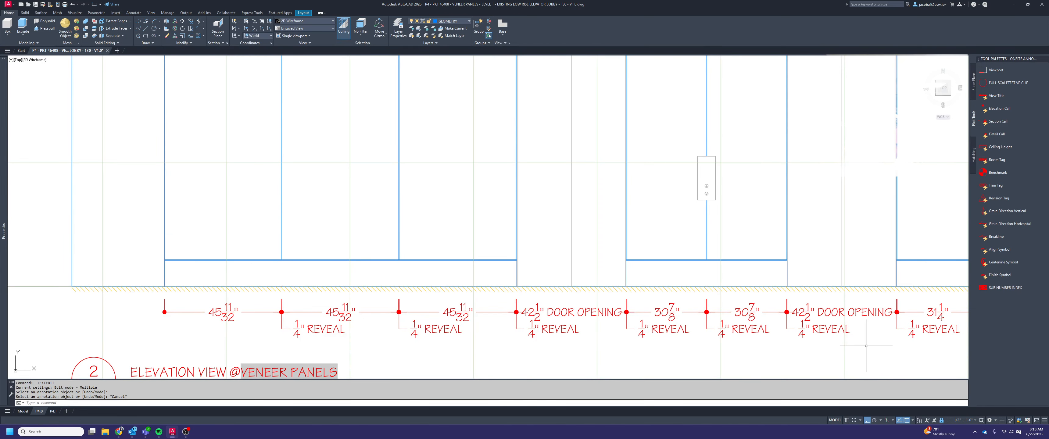
Look over elevation 2 with its dimension chain and the neighbouring views on the sheet
scroll(738, 202, down, 2)
middle_drag(743, 234, 719, 234)
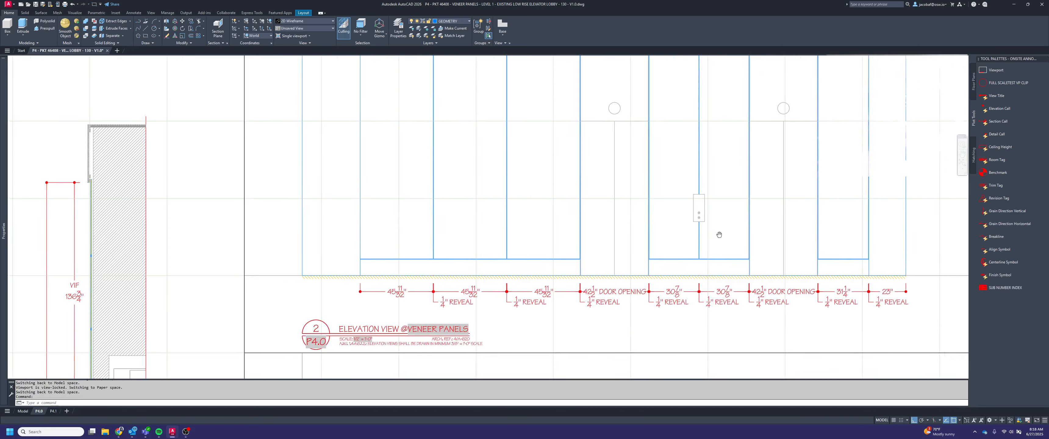
scroll(718, 234, down, 3)
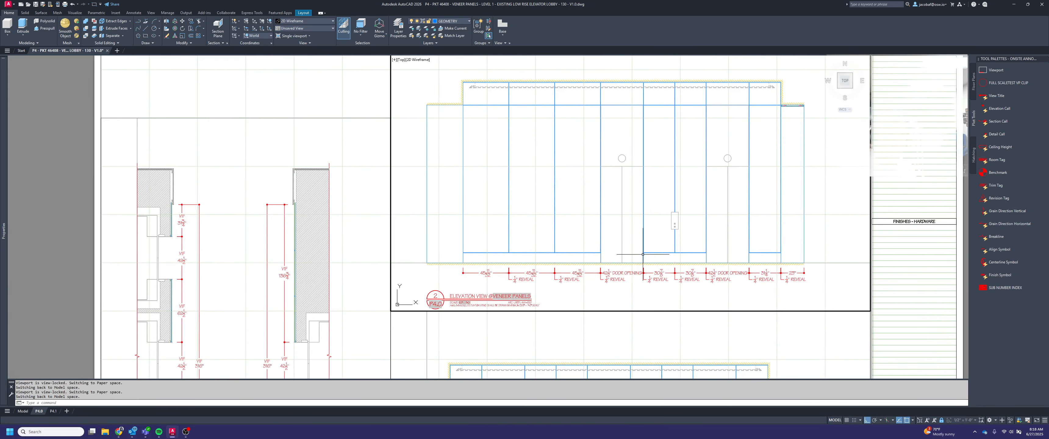
middle_drag(659, 254, 736, 256)
middle_drag(720, 282, 687, 261)
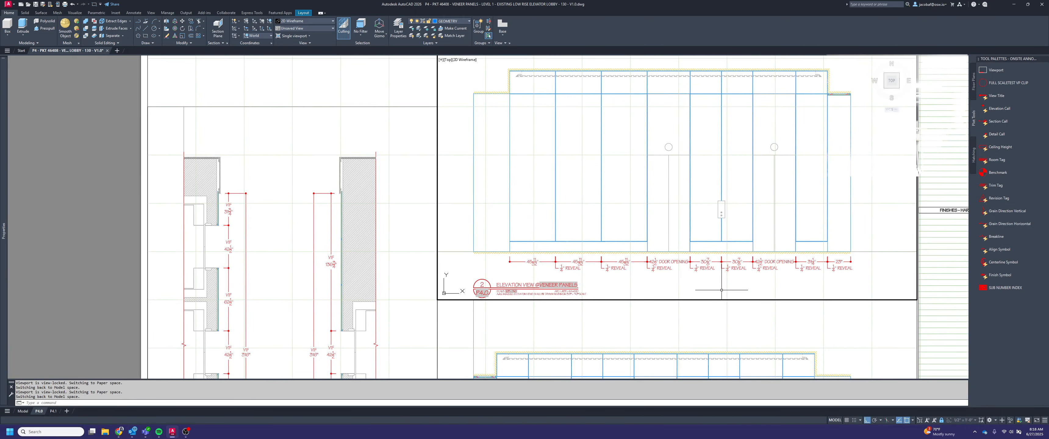
middle_drag(721, 290, 708, 270)
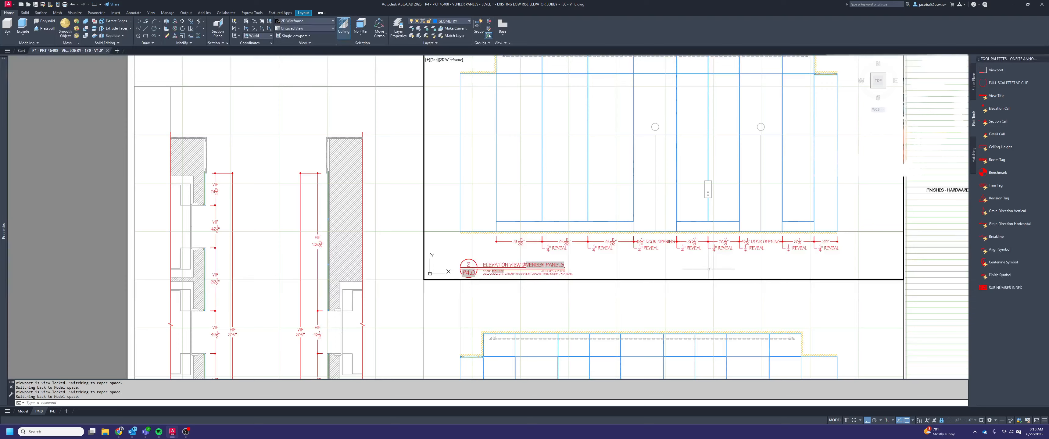
scroll(675, 244, down, 4)
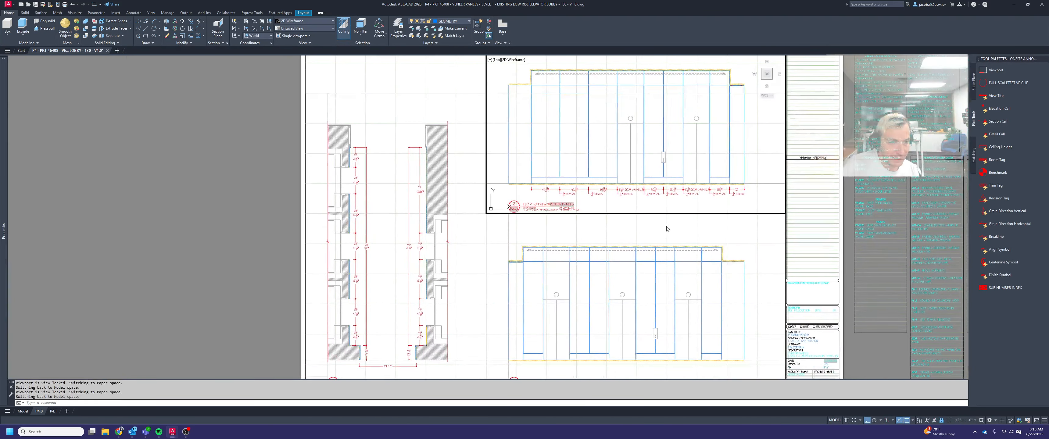
middle_drag(668, 201, 672, 273)
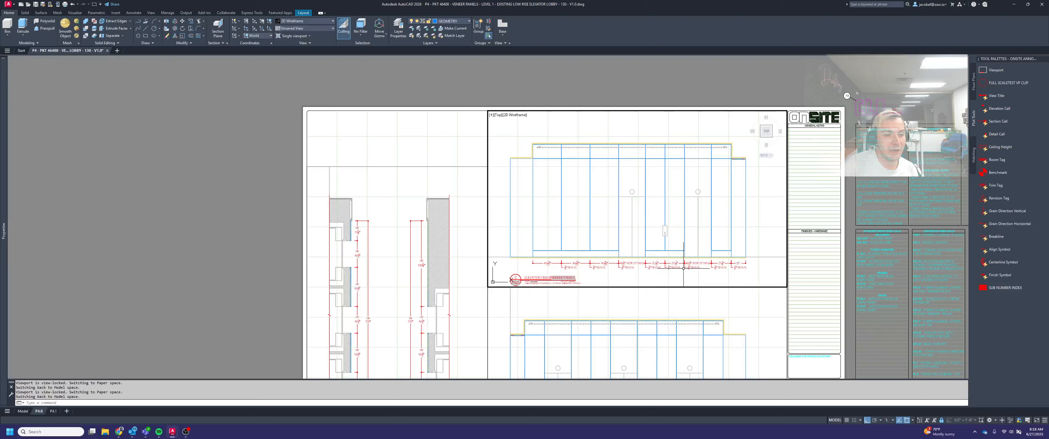
Add a vertical linear dimension along the right end of elevation 2, from the floor line to the underside of the soffit panel
scroll(727, 237, up, 2)
click(770, 225)
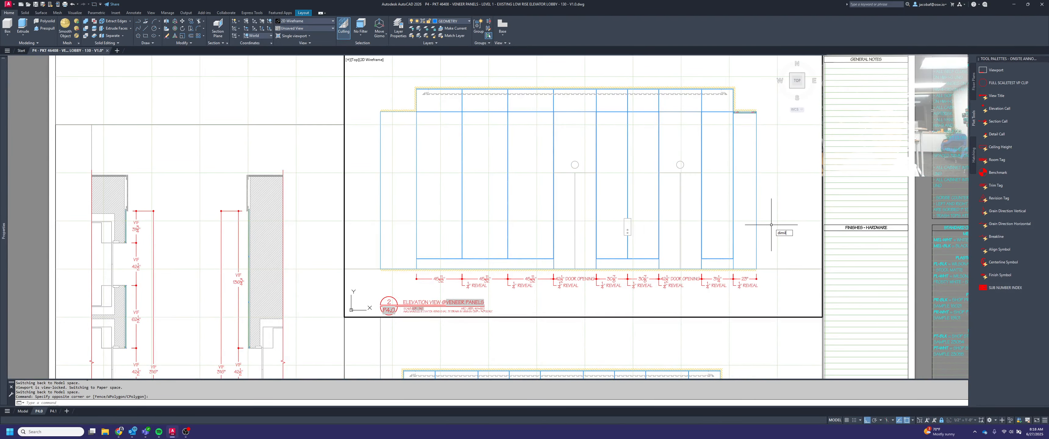
key(BackSpace)
key(BackSpace)
key(BackSpace)
text(mli)
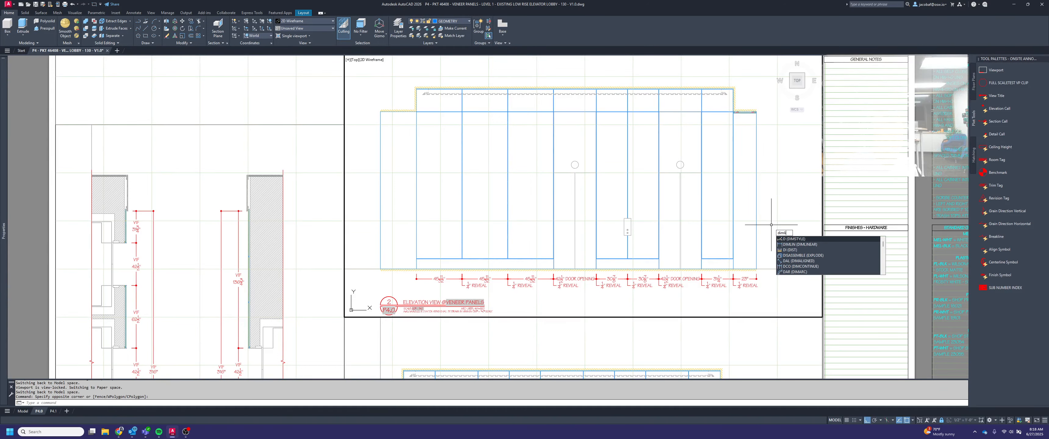
text(n)
key(Return)
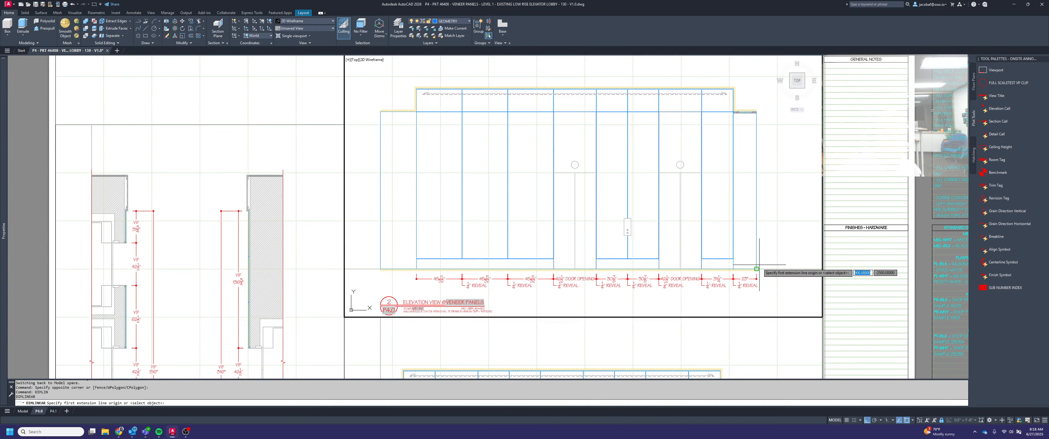
click(759, 265)
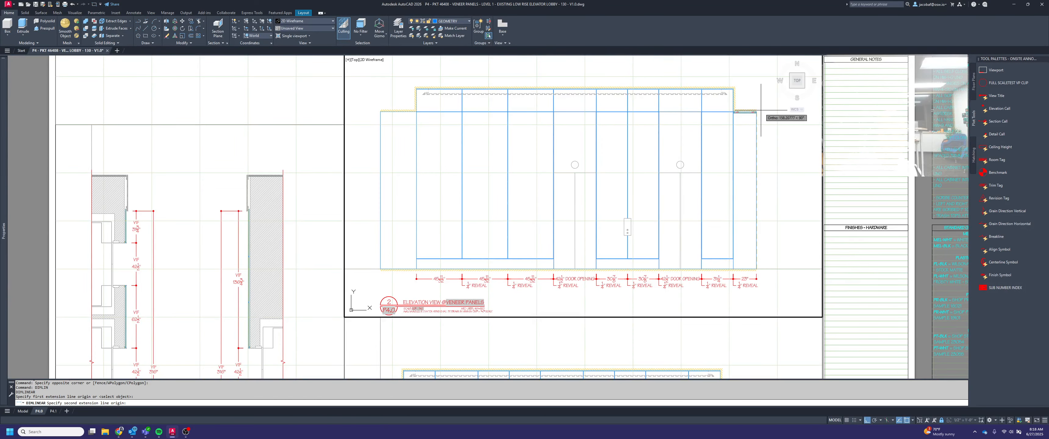
scroll(761, 111, up, 6)
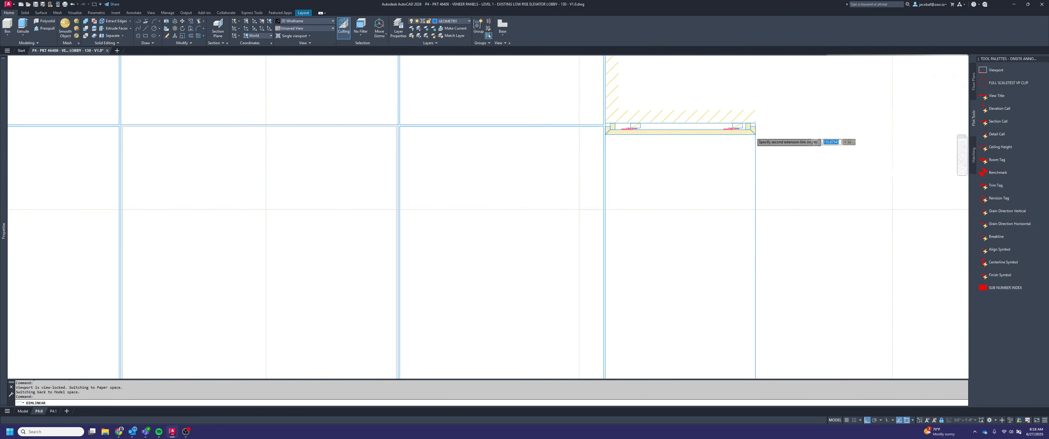
scroll(755, 134, up, 2)
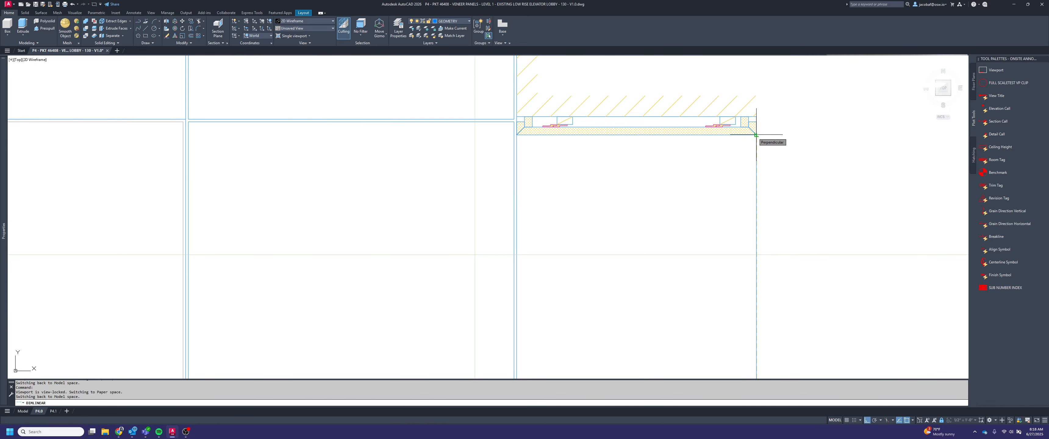
click(756, 134)
scroll(755, 133, down, 4)
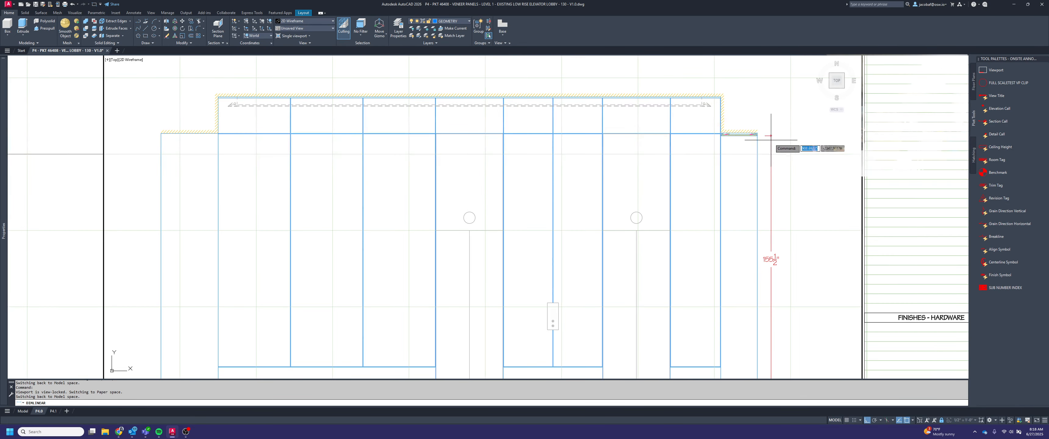
click(781, 150)
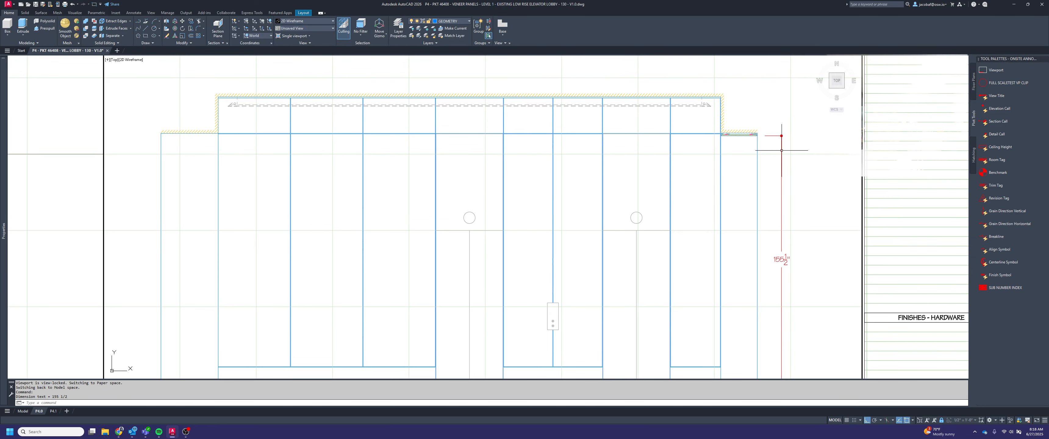
Move the upper origin of elevation 2's vertical height dimension up to the top corner of the soffit panel at the ceiling line
click(772, 137)
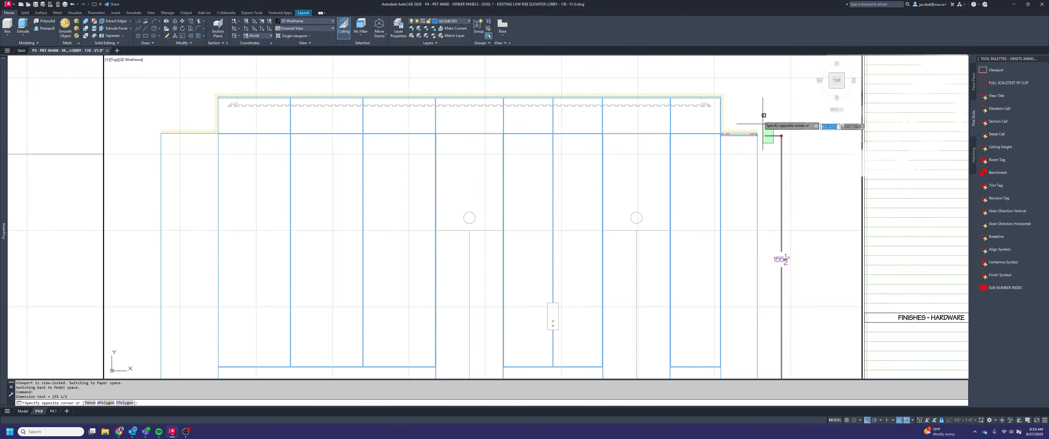
scroll(767, 138, up, 6)
scroll(721, 124, up, 2)
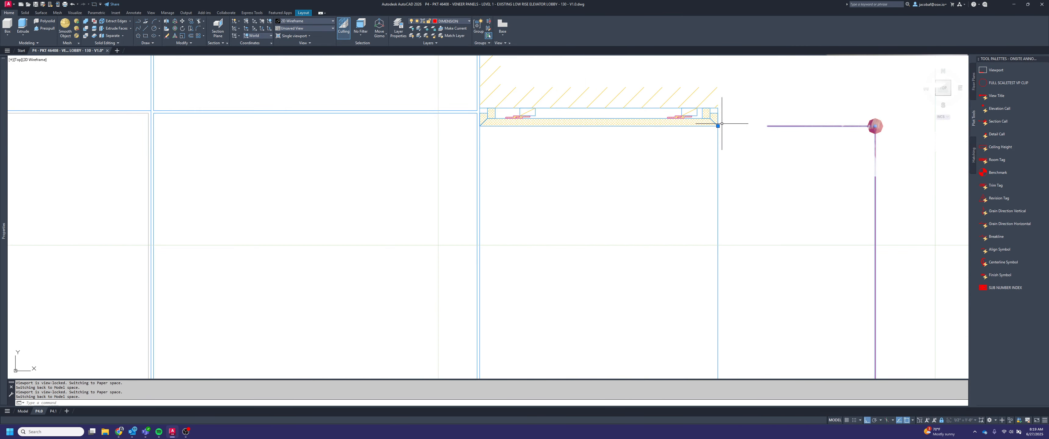
scroll(726, 125, down, 5)
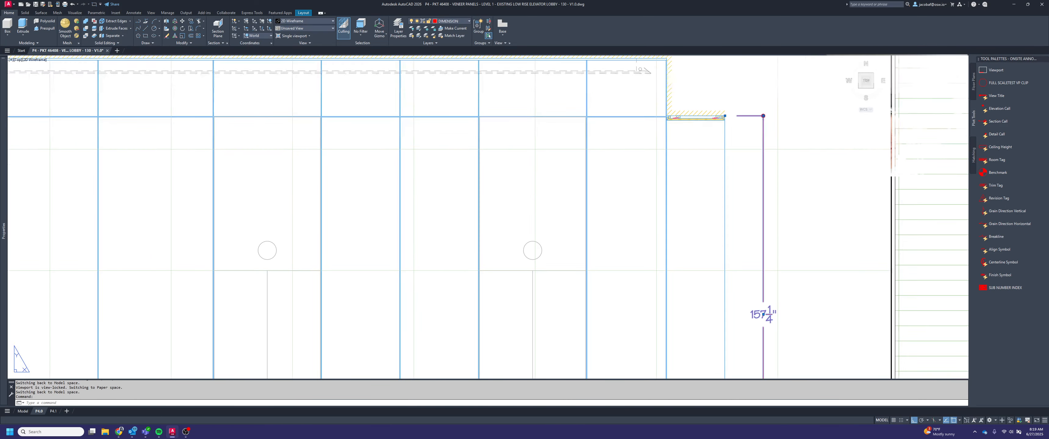
key(Escape)
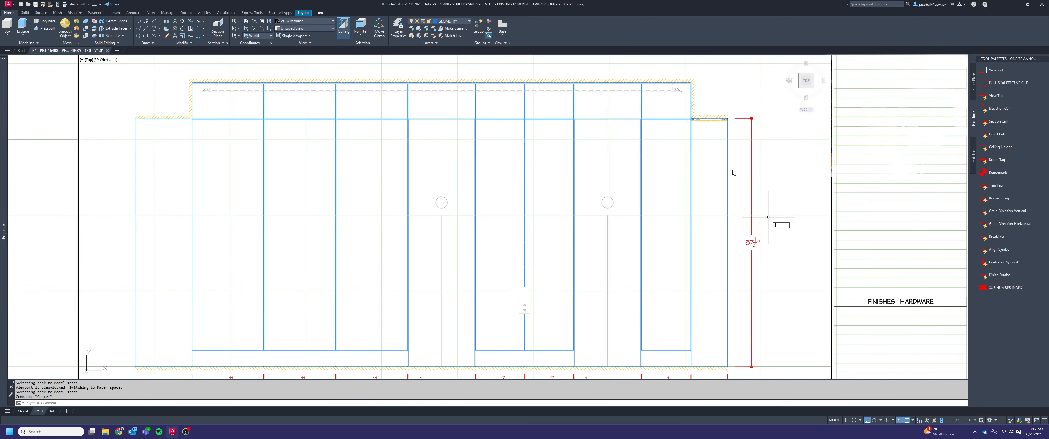
Draw an 8" horizontal guide line outward from the right end of the soffit panel in elevation 2
key(space)
scroll(728, 120, up, 10)
click(709, 149)
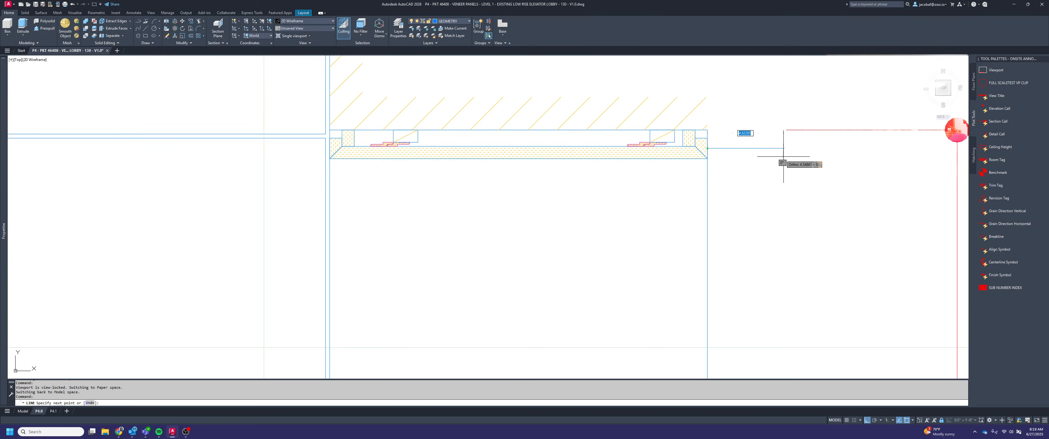
text(8)
key(Return)
key(Escape)
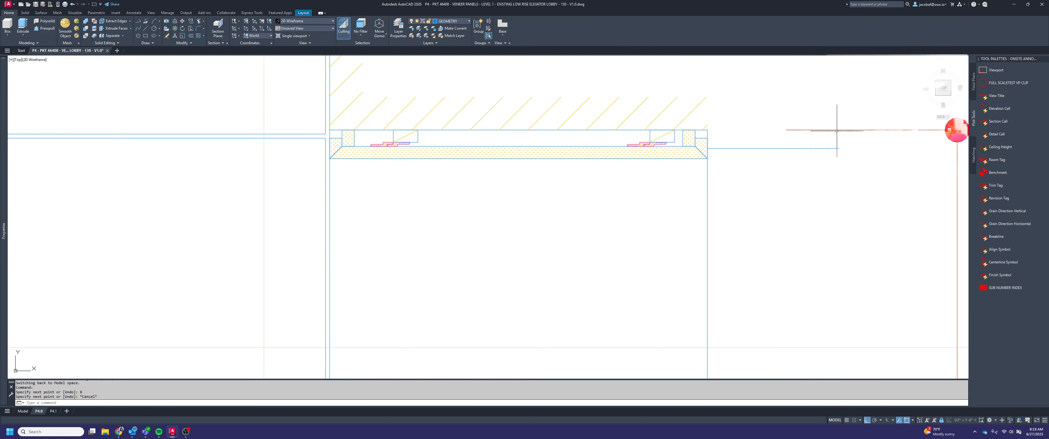
Move the vertical height dimension line to the outer end of the 8" guide line and delete the guide line
click(836, 126)
scroll(863, 133, down, 2)
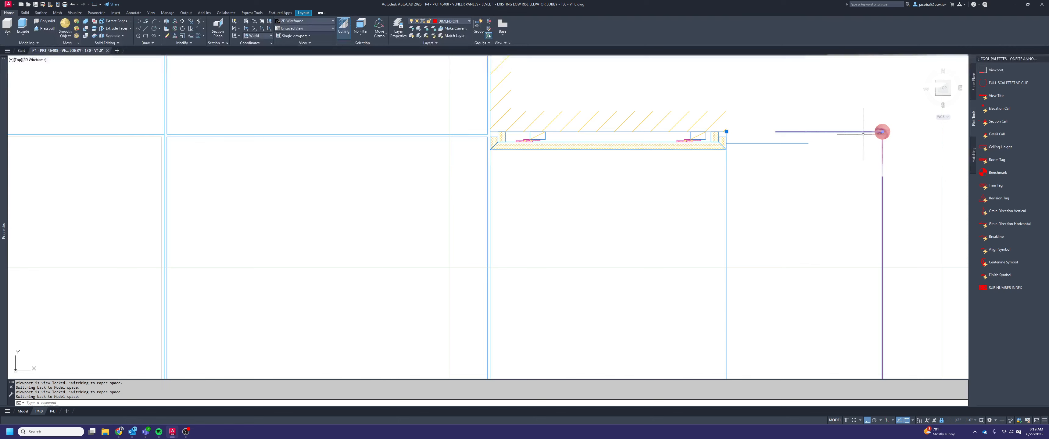
click(882, 132)
click(808, 143)
key(Escape)
click(788, 151)
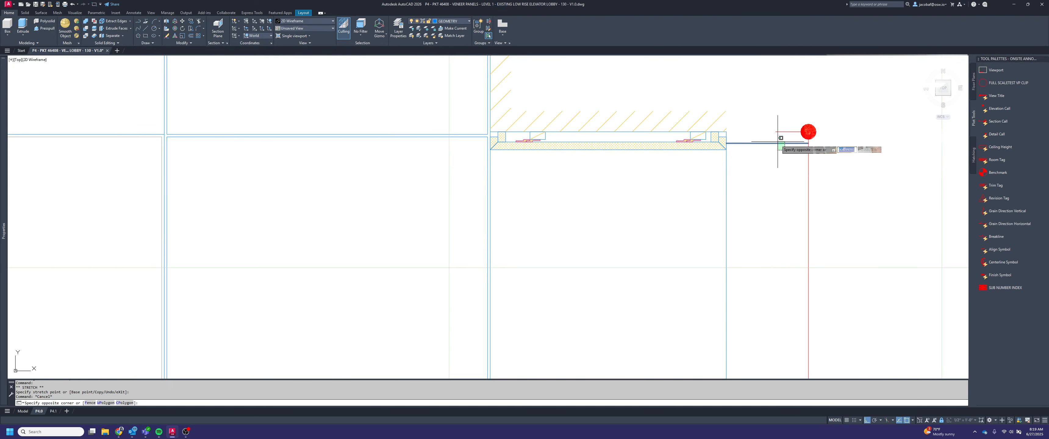
click(778, 142)
Add "VIF" above and "AFF" below the measured value in the text of elevation 2's vertical height dimension
scroll(777, 142, down, 2)
middle_drag(790, 279, 736, 224)
click(737, 224)
double_click(736, 223)
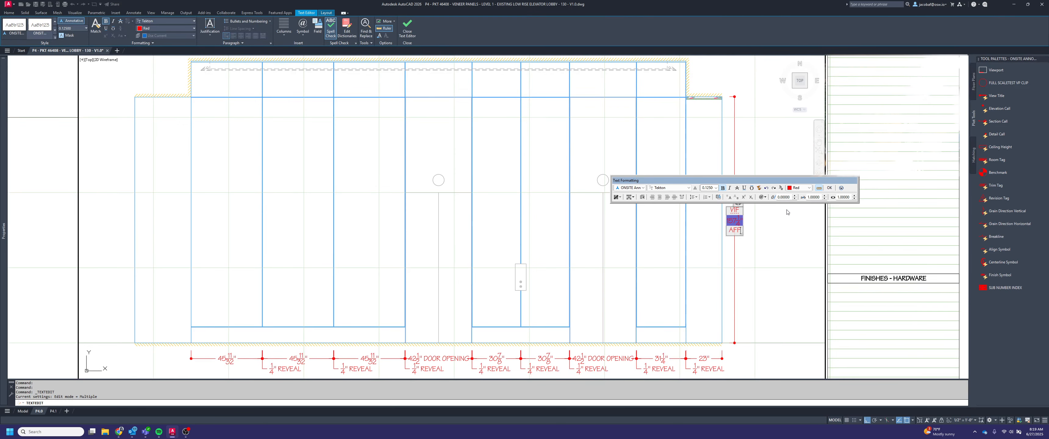
key(Escape)
key(Escape)
Compare elevation 2 and its dimensions with the plan view's VIF dimensions and panel layout on the sheet
middle_drag(626, 230, 748, 231)
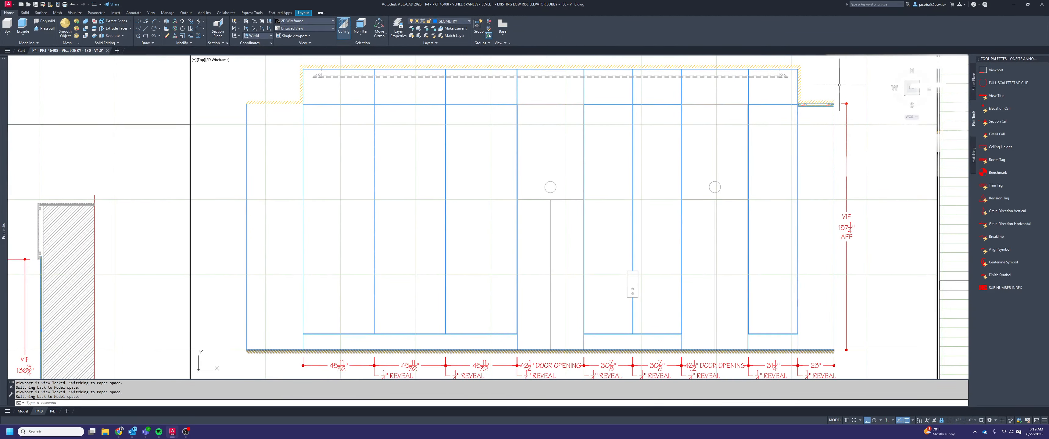
scroll(858, 261, down, 2)
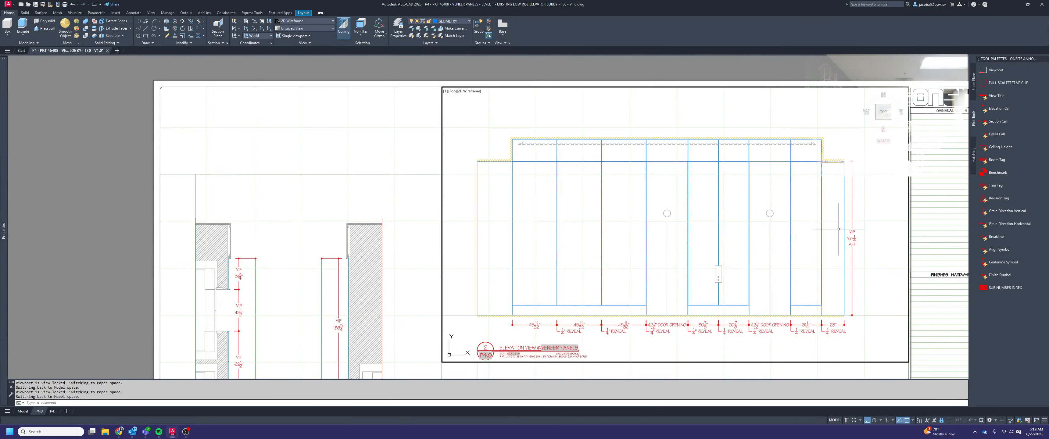
middle_drag(688, 252, 818, 77)
middle_drag(572, 263, 675, 120)
scroll(523, 263, up, 4)
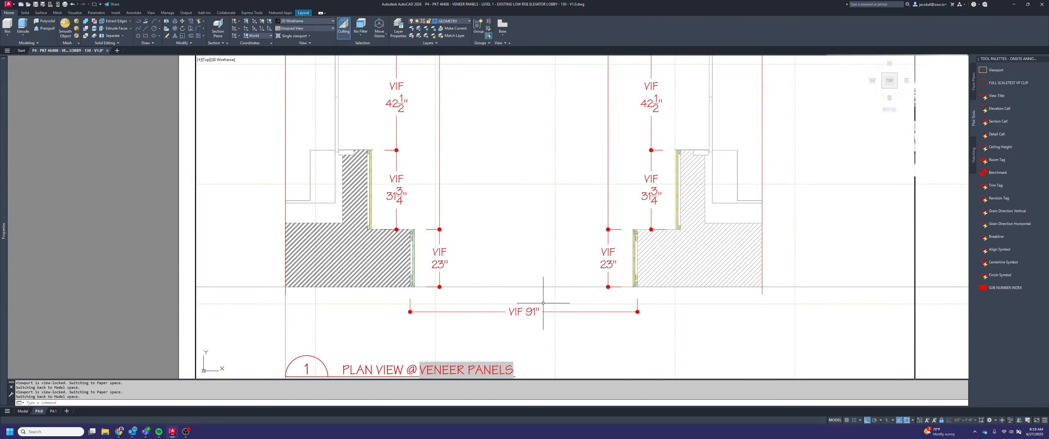
scroll(585, 288, down, 4)
middle_drag(924, 127, 633, 256)
middle_drag(778, 201, 684, 329)
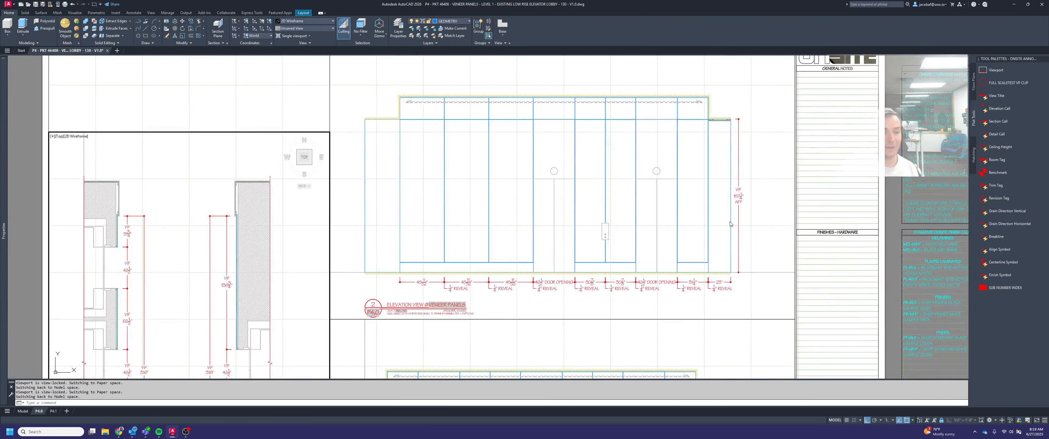
click(765, 211)
middle_drag(766, 212, 799, 206)
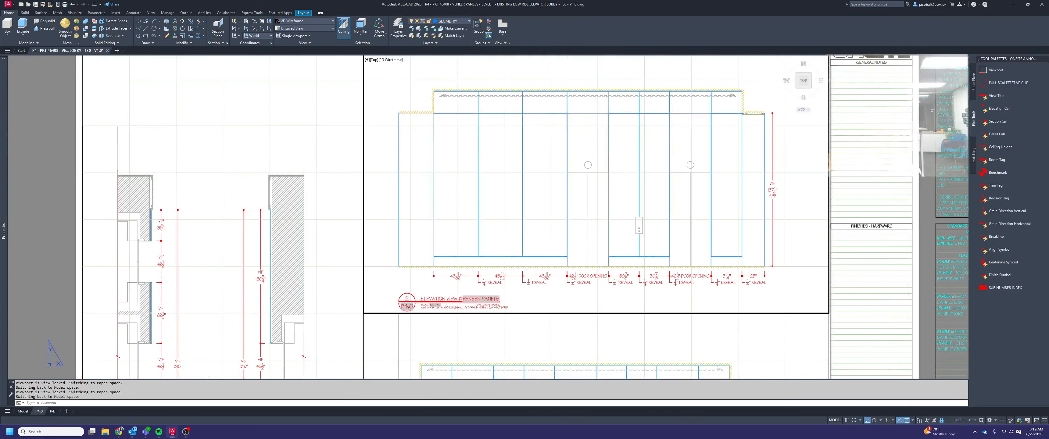
middle_drag(651, 197, 686, 206)
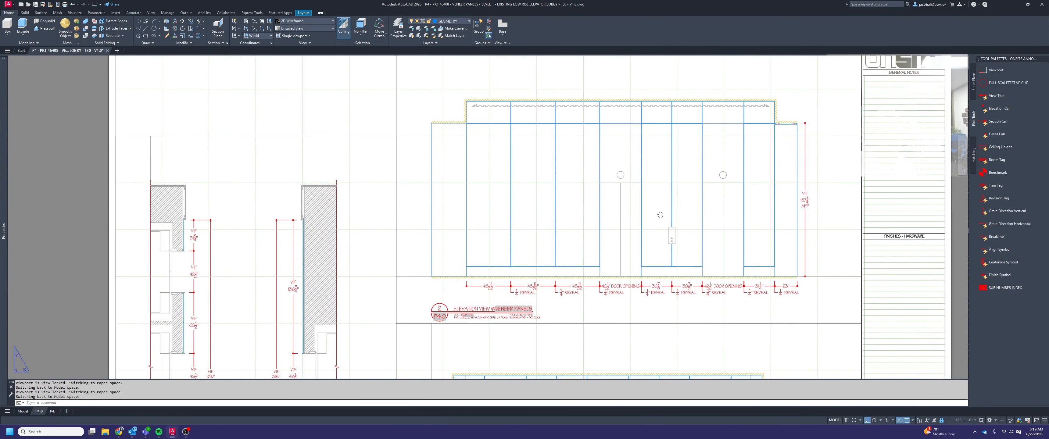
middle_drag(575, 230, 696, 222)
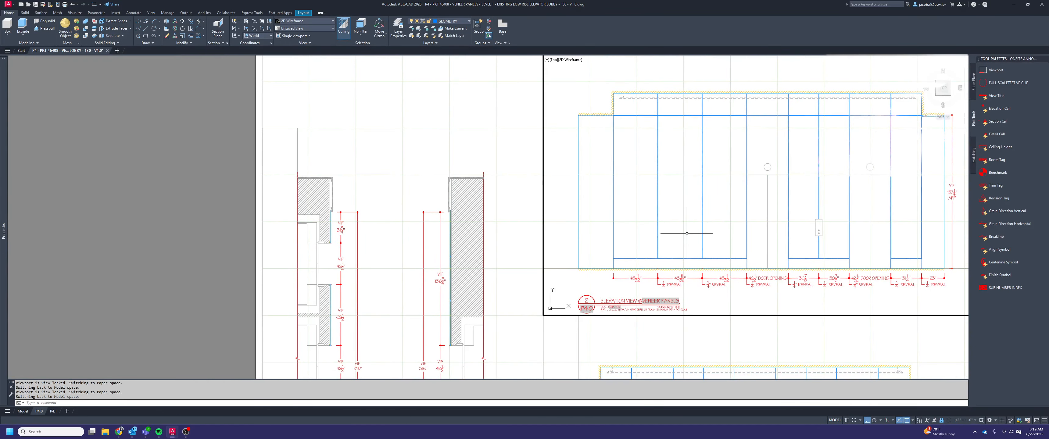
middle_drag(695, 235, 625, 241)
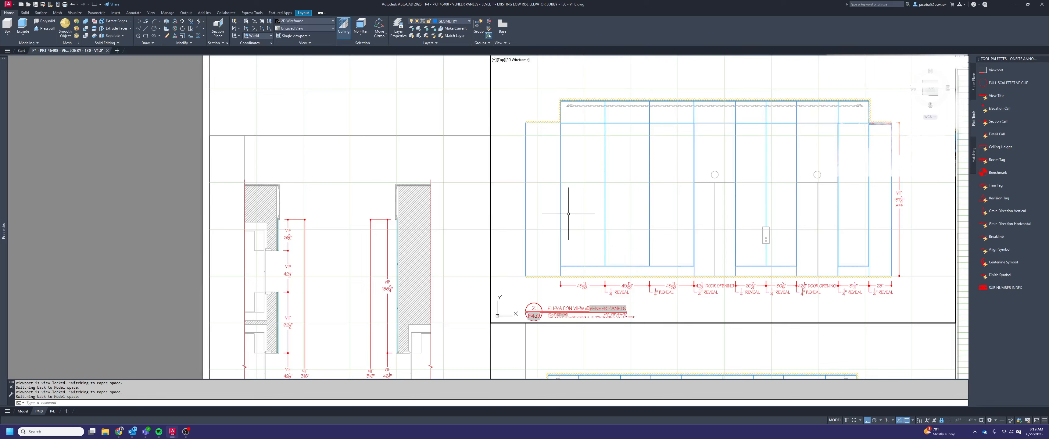
Begin a linear dimension from the floor line at the left edge of elevation 2's first veneer panel
scroll(577, 265, up, 2)
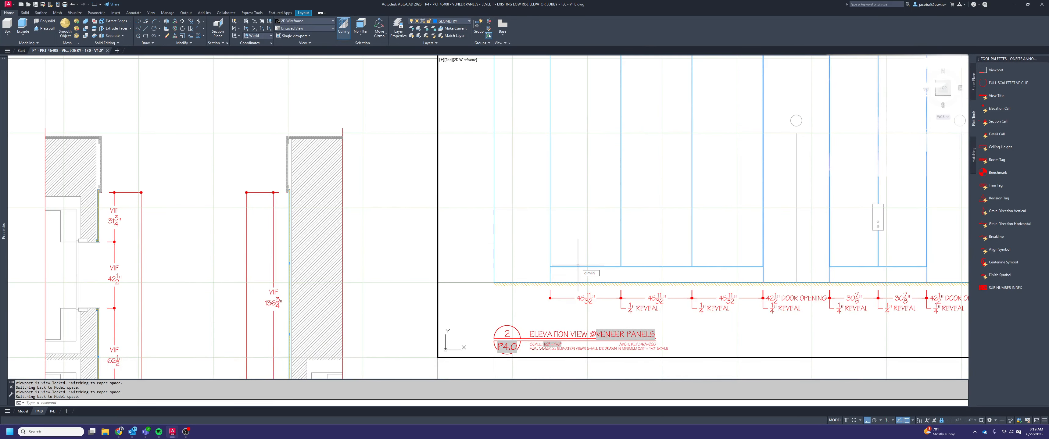
key(Return)
scroll(561, 278, up, 6)
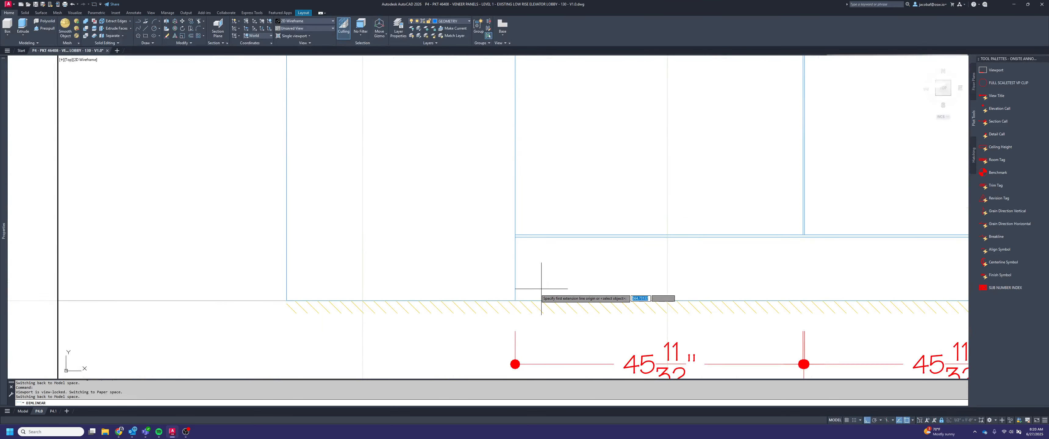
click(515, 300)
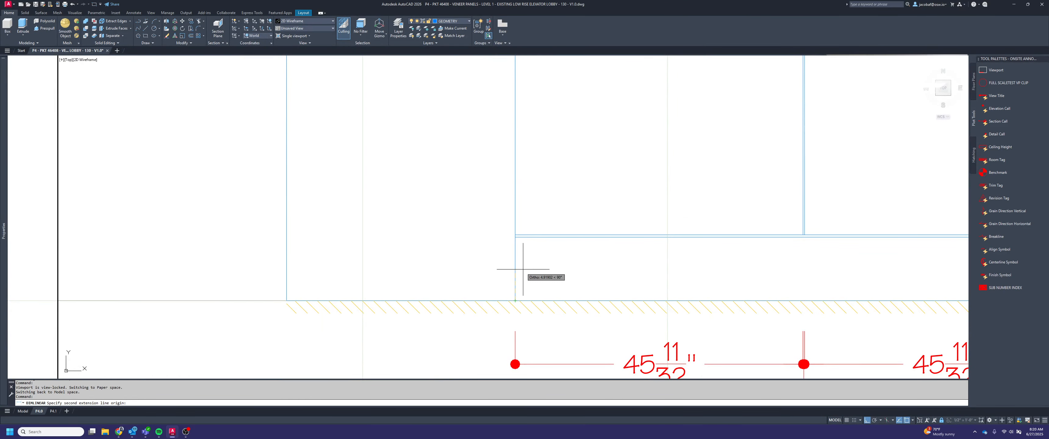
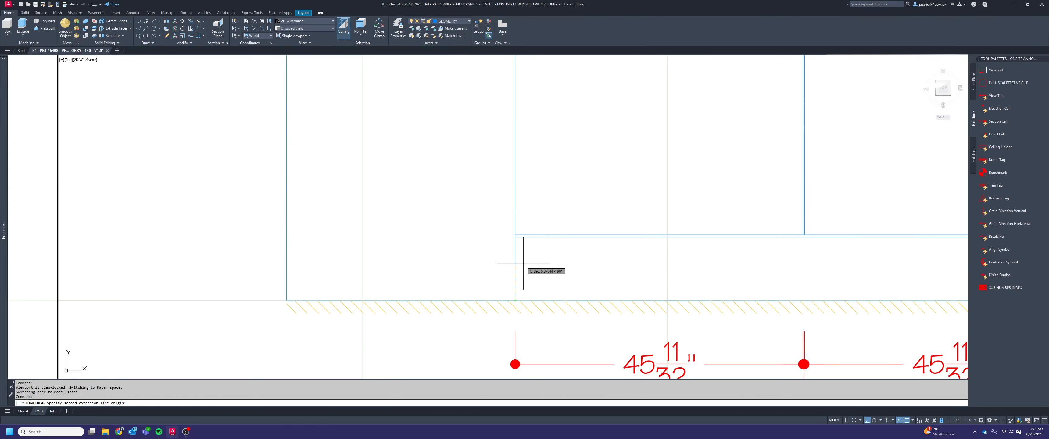
Dimension the vertical height from the floor line to the lower edge of elevation 2's first veneer panel, placing it beside the panel
scroll(523, 269, down, 5)
scroll(525, 170, up, 4)
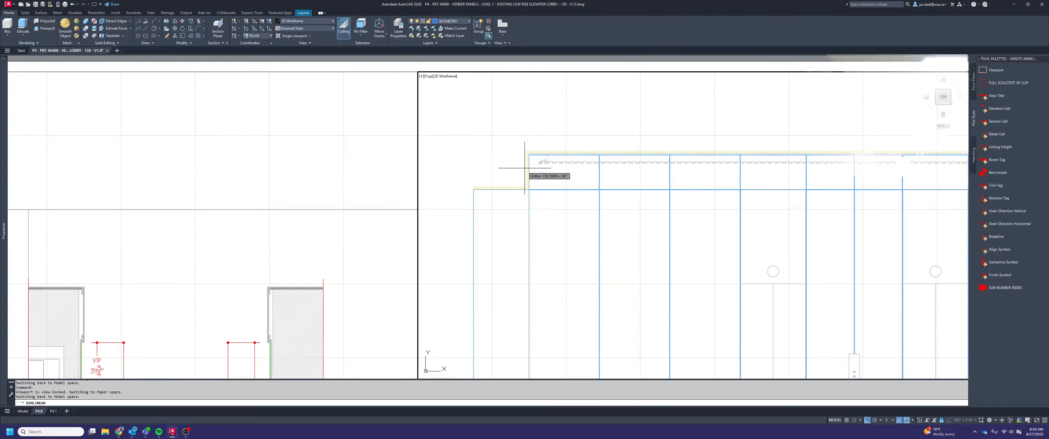
click(526, 169)
scroll(537, 178, down, 6)
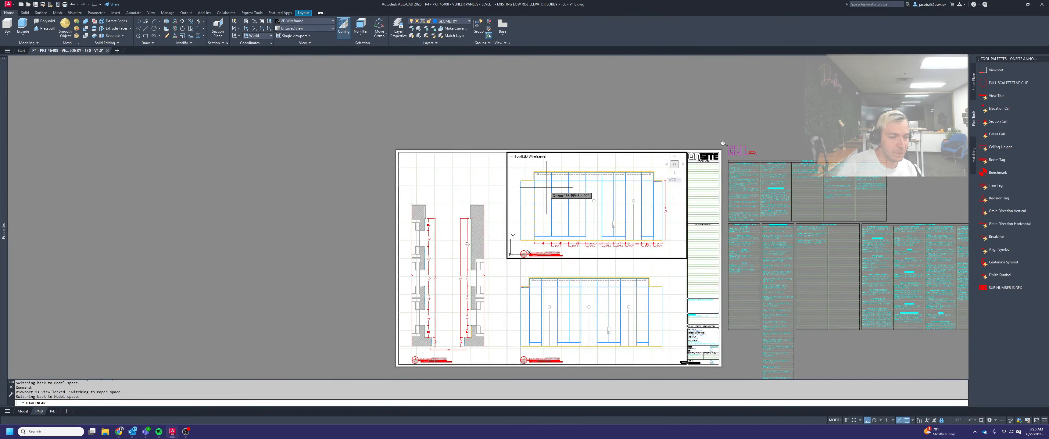
scroll(525, 237, up, 6)
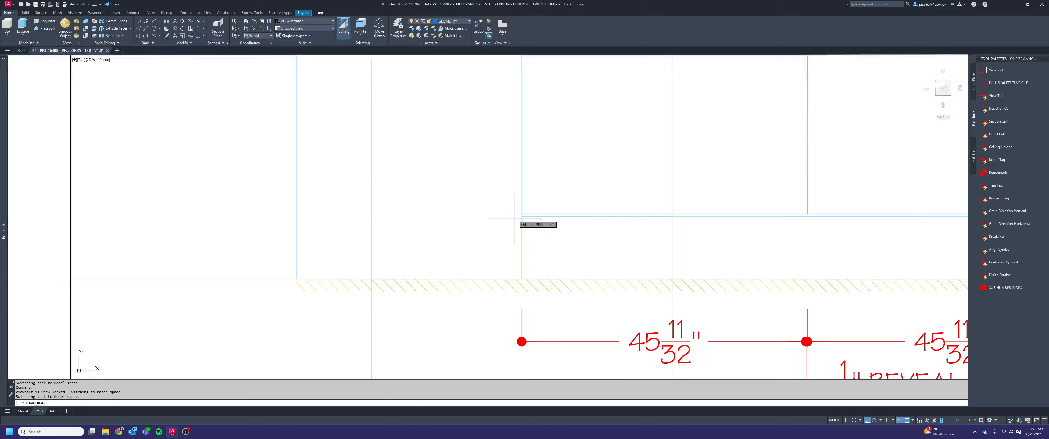
scroll(515, 218, up, 3)
click(534, 218)
click(535, 218)
scroll(537, 217, down, 5)
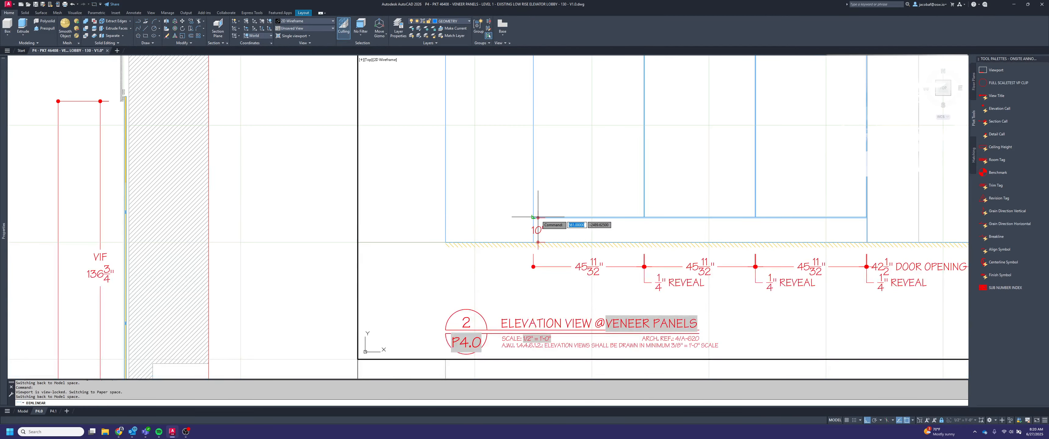
click(507, 218)
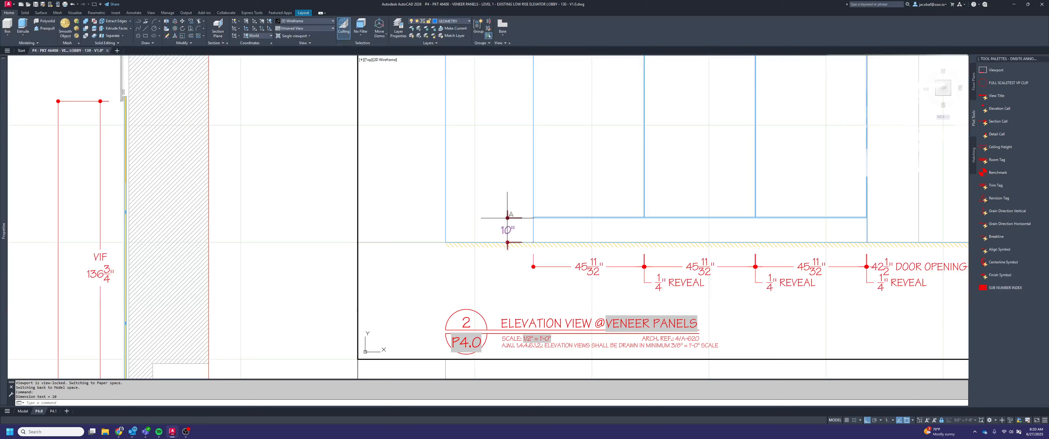
Draw an 8" horizontal guide line outward from elevation 2's left outer edge, above the floor dimension
scroll(591, 274, down, 4)
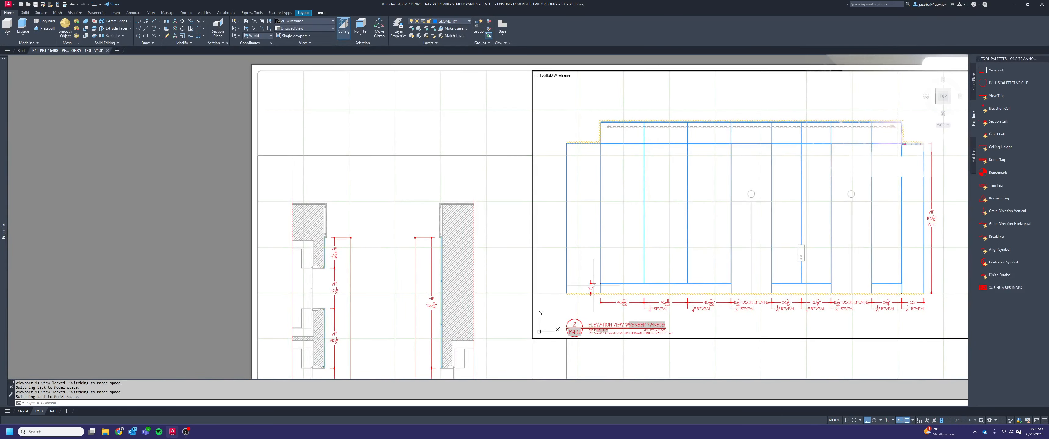
scroll(593, 285, up, 2)
key(Escape)
key(Escape)
text(l)
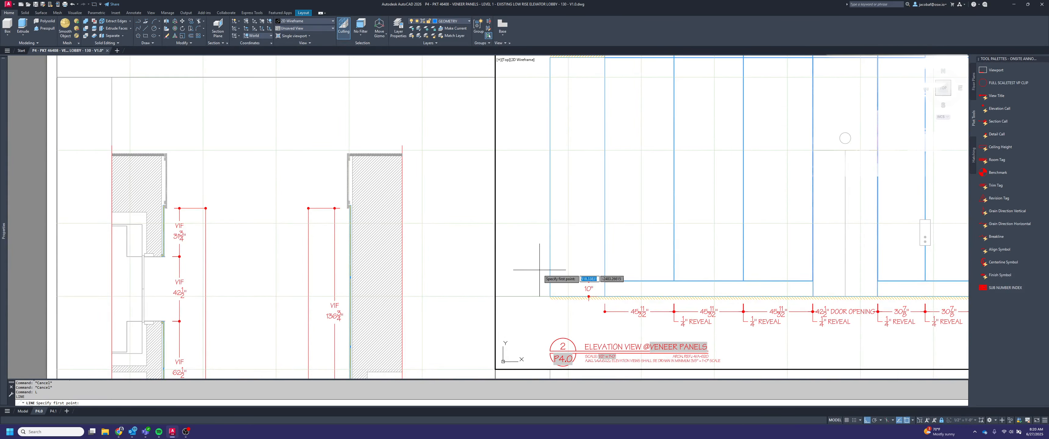
key(Return)
click(549, 266)
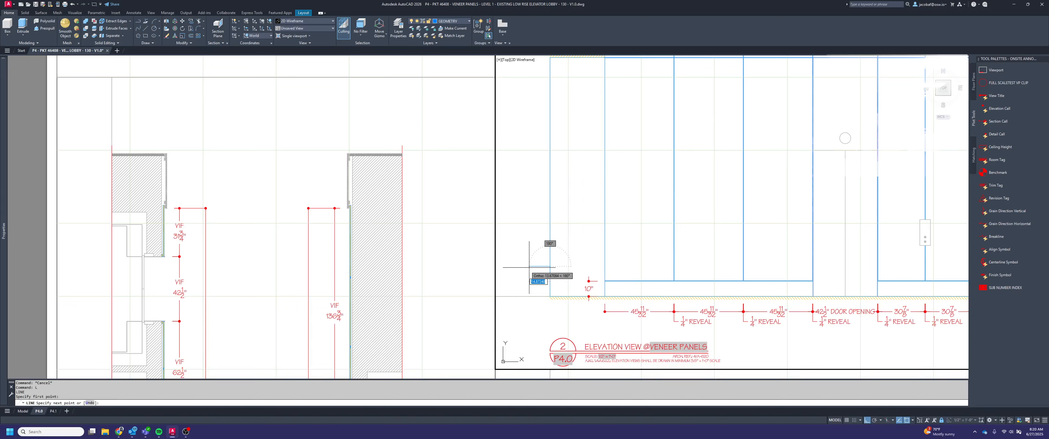
text(8)
key(Return)
key(Escape)
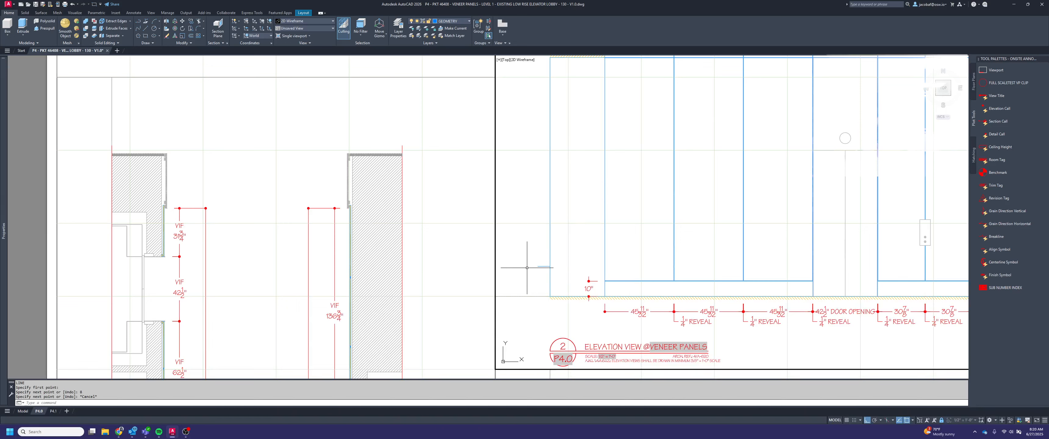
Move the floor-to-panel dimension line to the outer end of the 8" guide line and delete the guide line
click(596, 289)
click(593, 276)
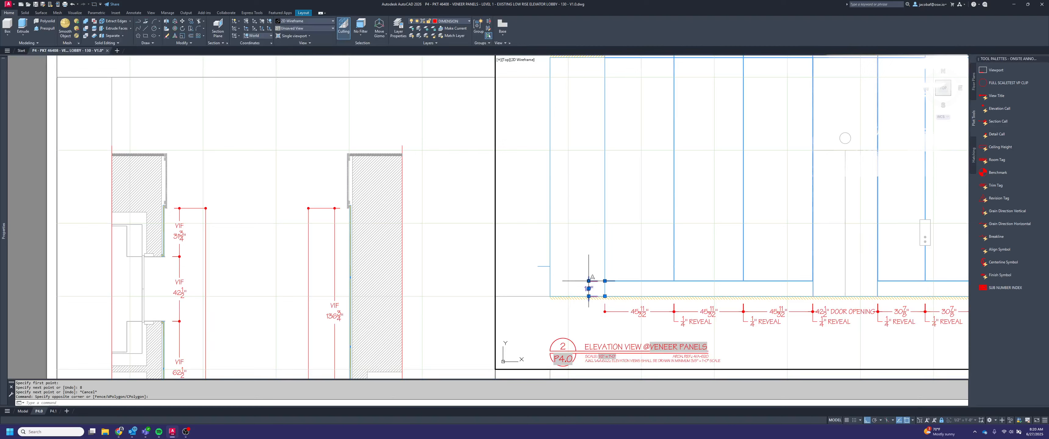
click(589, 281)
click(540, 267)
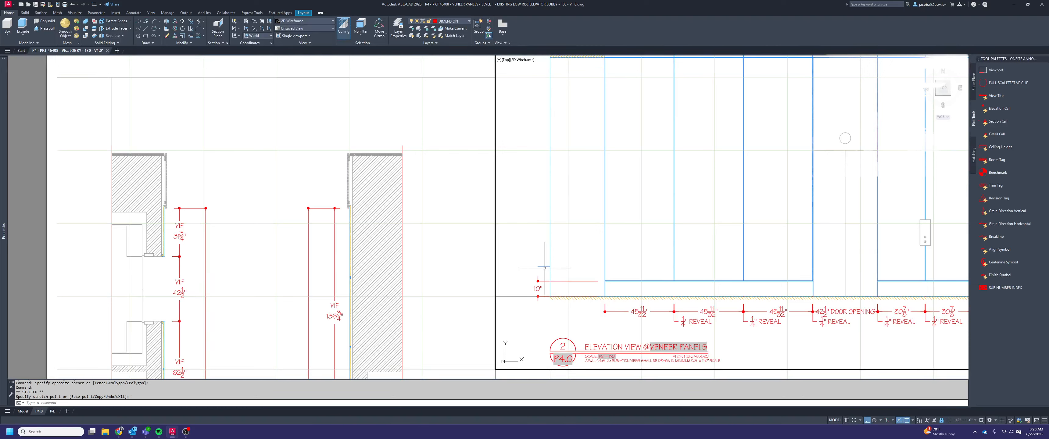
key(Escape)
click(542, 256)
key(Delete)
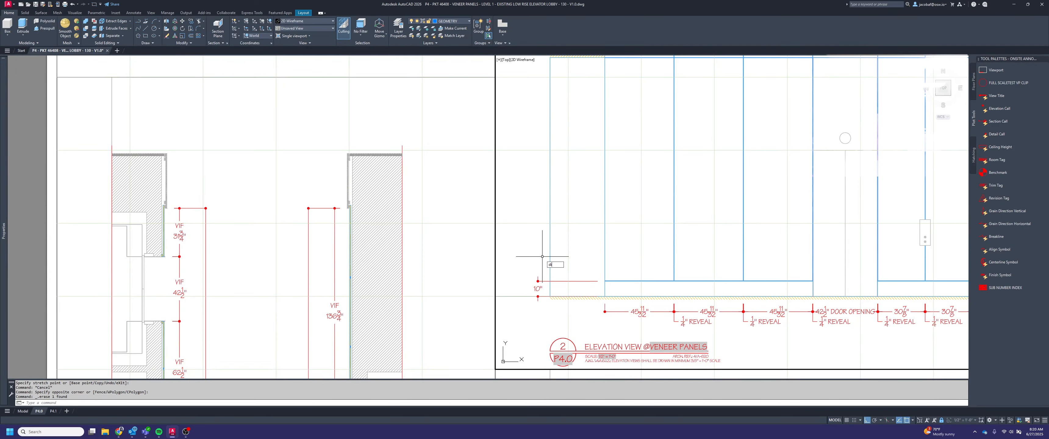
Continue the vertical dimension chain from the floor dimension across the narrow reveal at the base of the first panel
scroll(586, 228, down, 2)
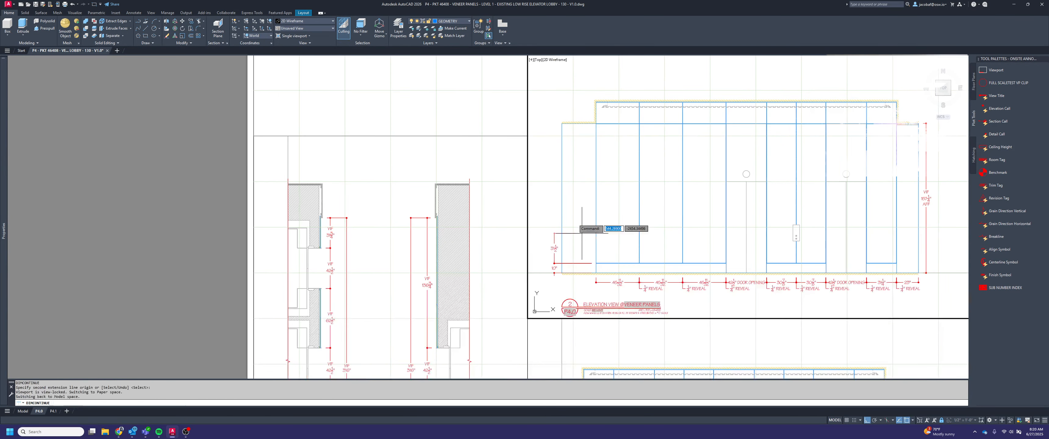
scroll(600, 274, up, 5)
scroll(617, 290, up, 2)
click(617, 288)
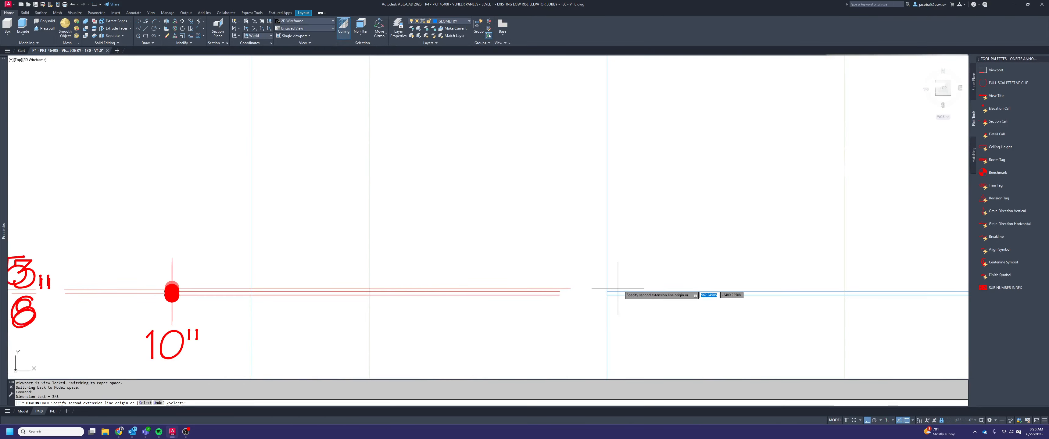
scroll(615, 275, down, 3)
Continue the vertical chain up to the lower soffit, across the reveal there, and through the upper panel and top reveal to the ceiling
middle_drag(567, 160, 558, 302)
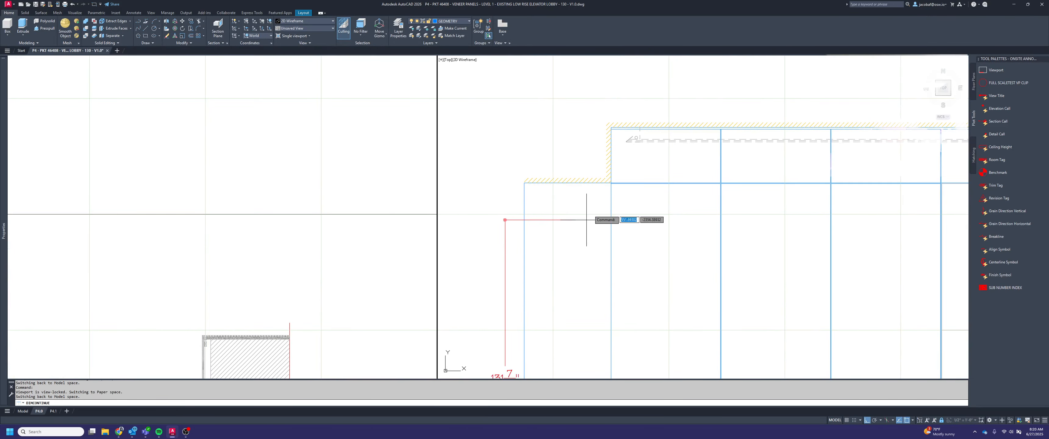
scroll(606, 191, up, 5)
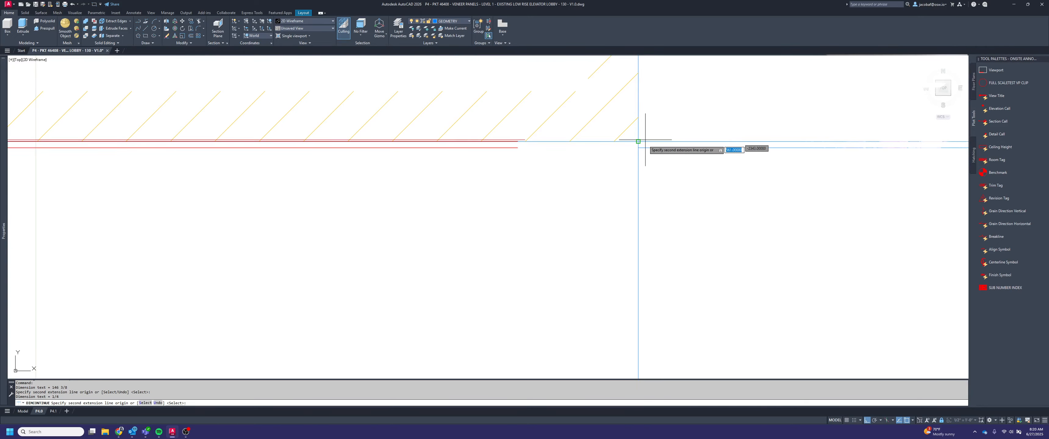
scroll(608, 246, down, 4)
scroll(617, 148, up, 3)
click(615, 147)
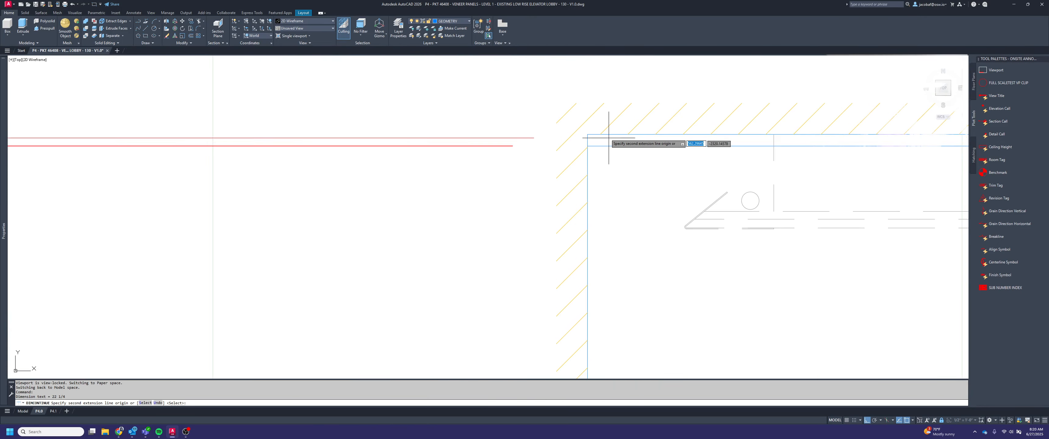
click(609, 134)
scroll(631, 164, down, 2)
key(Escape)
scroll(646, 176, down, 4)
Override the text of the three narrow vertical dimensions at the base, soffit and ceiling with "<> REVEAL"
middle_drag(644, 183, 651, 106)
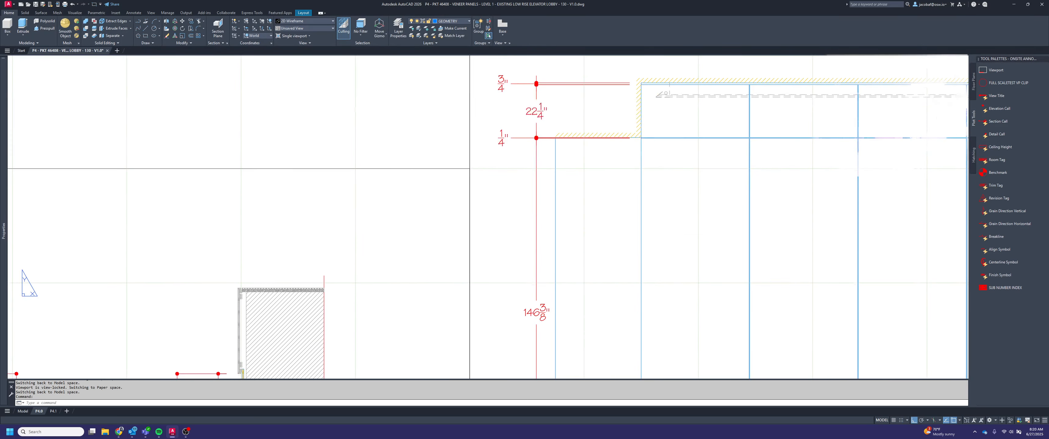
scroll(653, 153, down, 2)
middle_drag(647, 181, 662, 130)
middle_drag(676, 176, 671, 207)
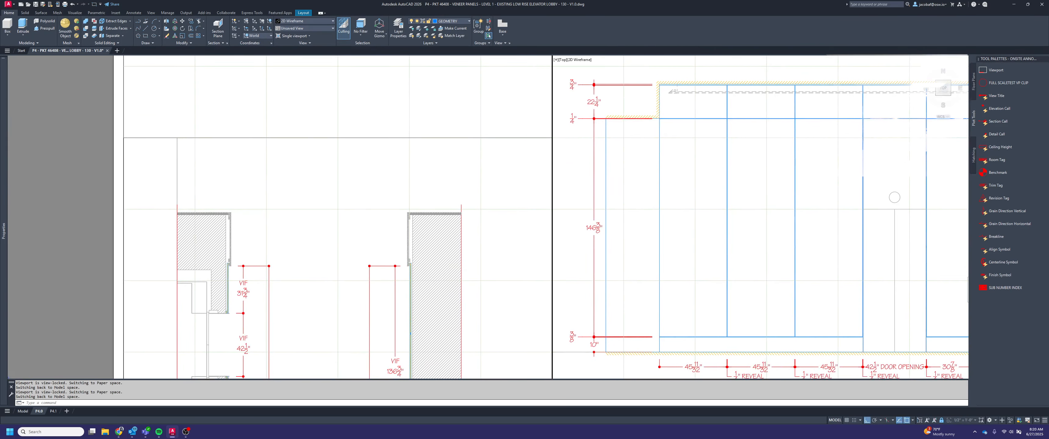
middle_drag(790, 362, 783, 333)
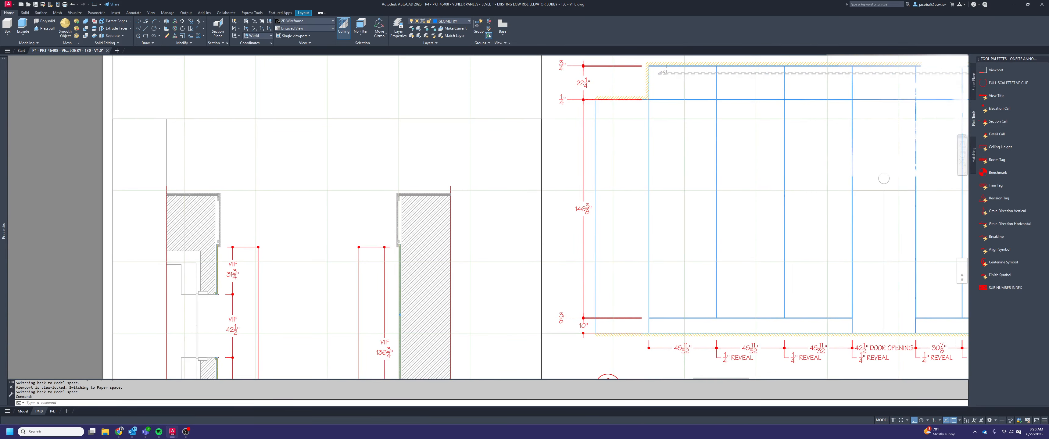
middle_drag(563, 308, 582, 332)
click(590, 347)
click(572, 85)
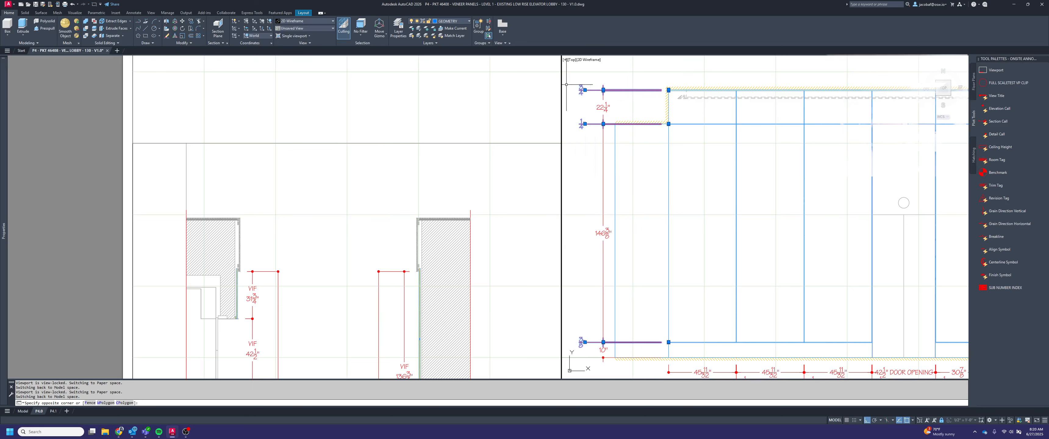
key(ctrl+1)
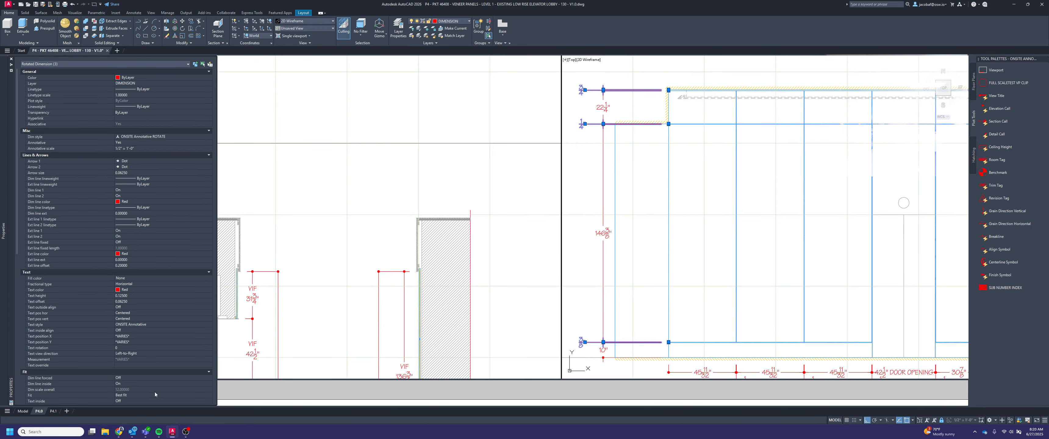
click(122, 366)
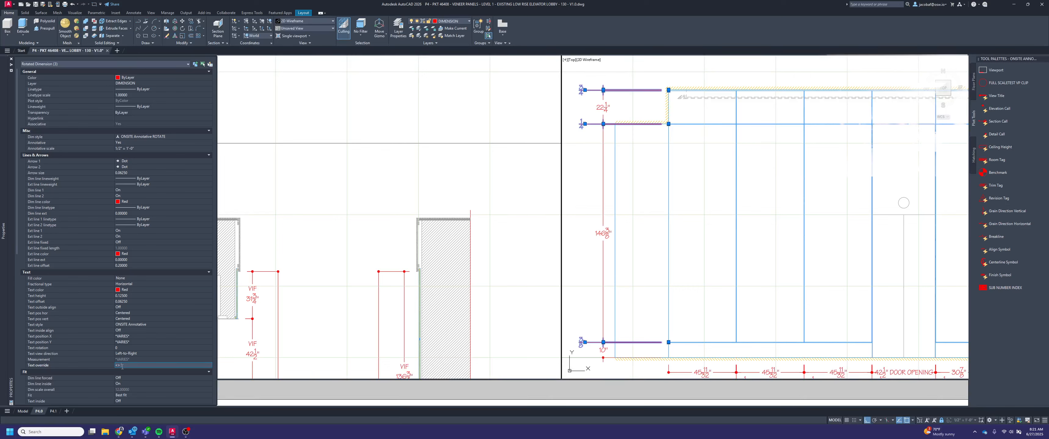
text(<> REVEAL)
key(Return)
key(ctrl+1)
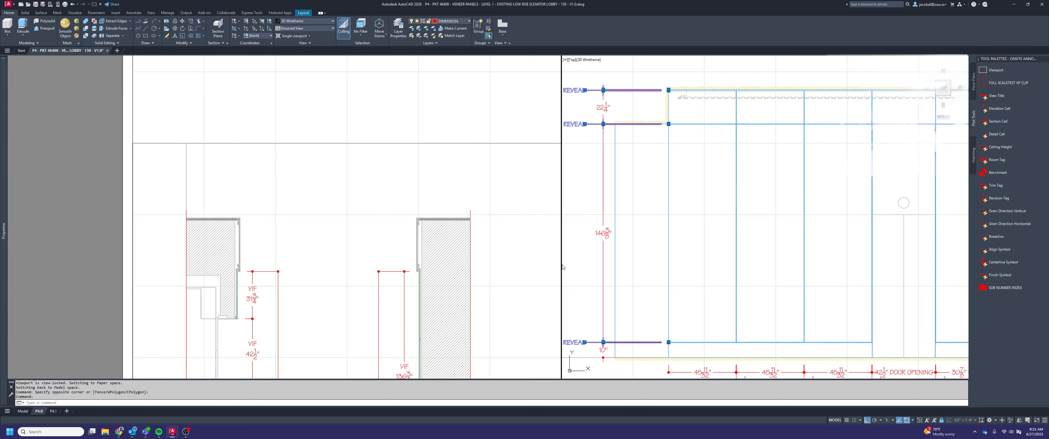
key(Escape)
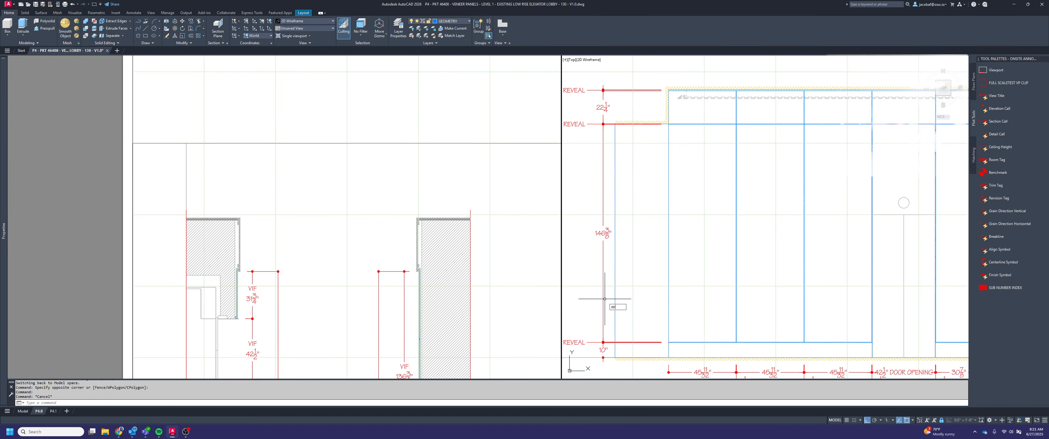
Stretch the vertical chain's REVEAL dimension texts 6" horizontally toward the panels so they clear the viewport edge
text(h)
key(Return)
click(593, 369)
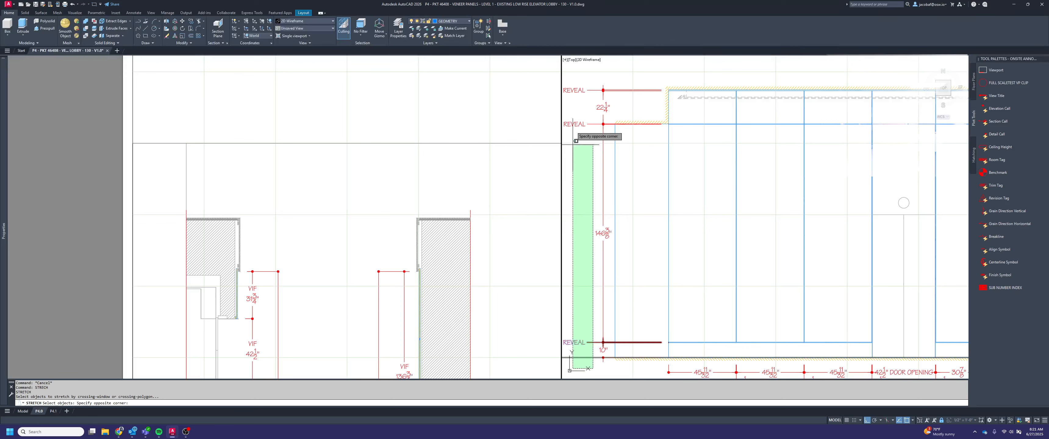
click(575, 82)
key(Return)
click(632, 188)
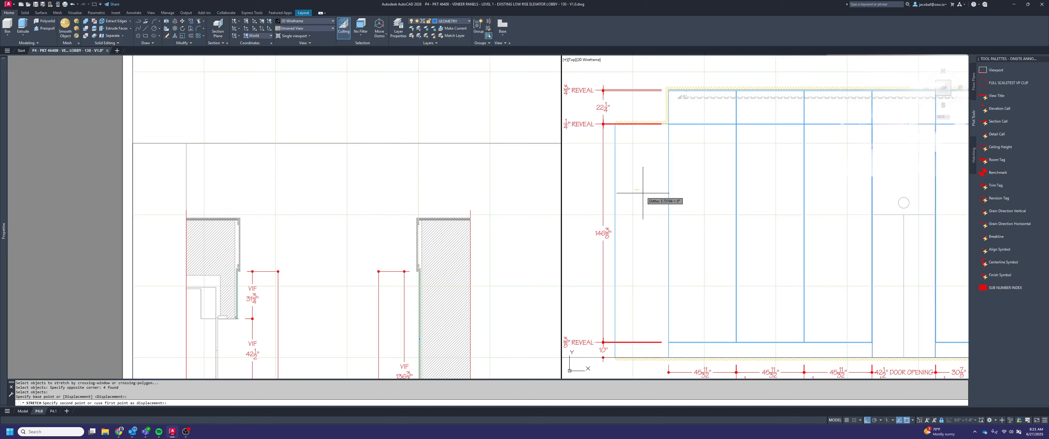
text(6)
key(Escape)
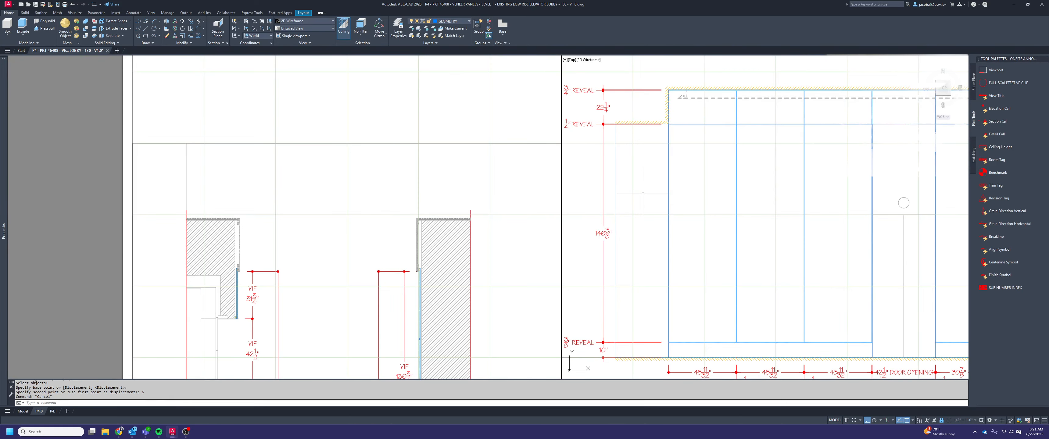
Return to paper space and examine elevation 2's vertical reveal chain, horizontal dimensions and stepped soffit at the far end
scroll(647, 167, down, 2)
middle_drag(665, 210, 611, 212)
double_click(521, 129)
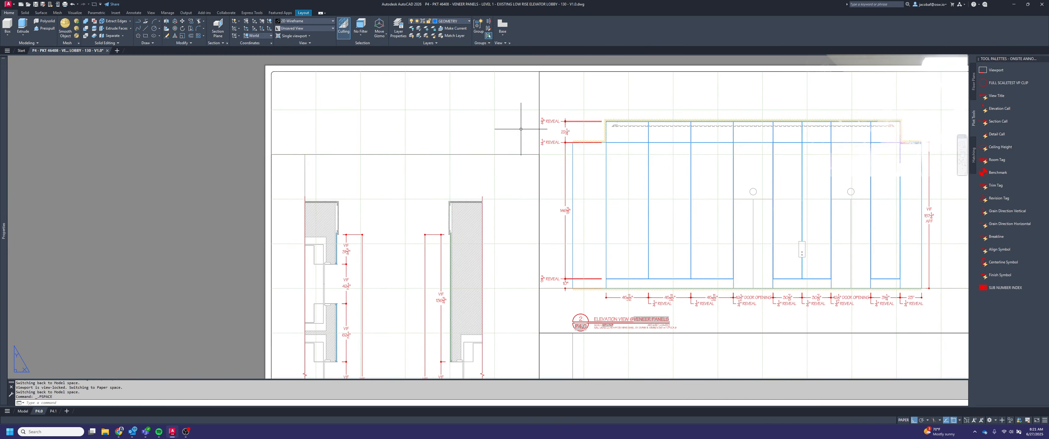
middle_drag(639, 182, 614, 169)
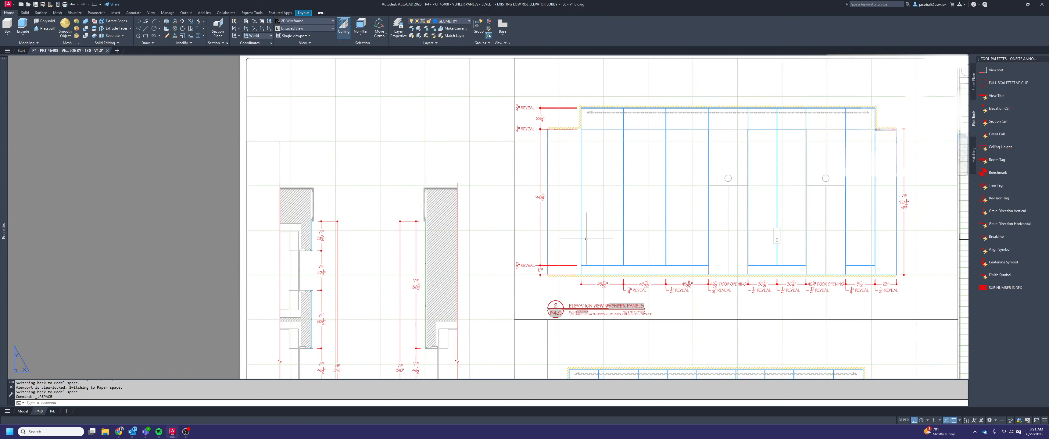
middle_drag(669, 245, 635, 245)
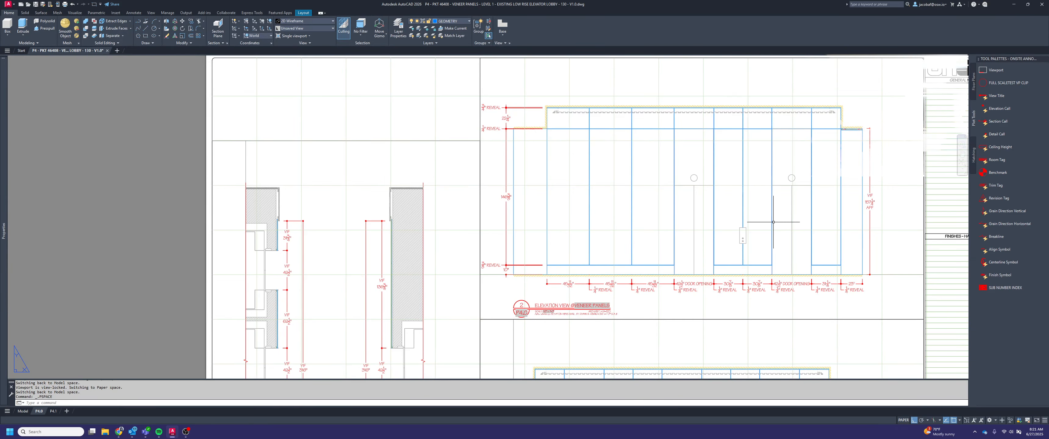
middle_drag(773, 222, 732, 228)
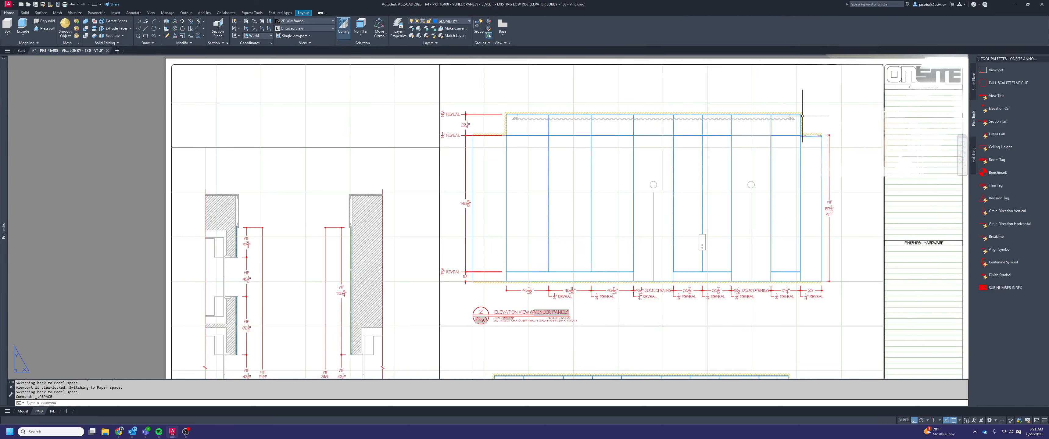
middle_drag(849, 154, 815, 167)
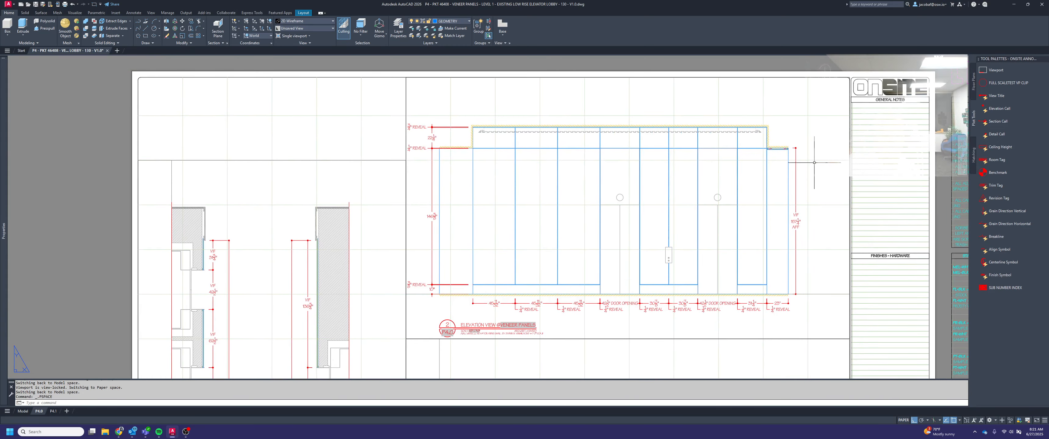
scroll(812, 133, up, 2)
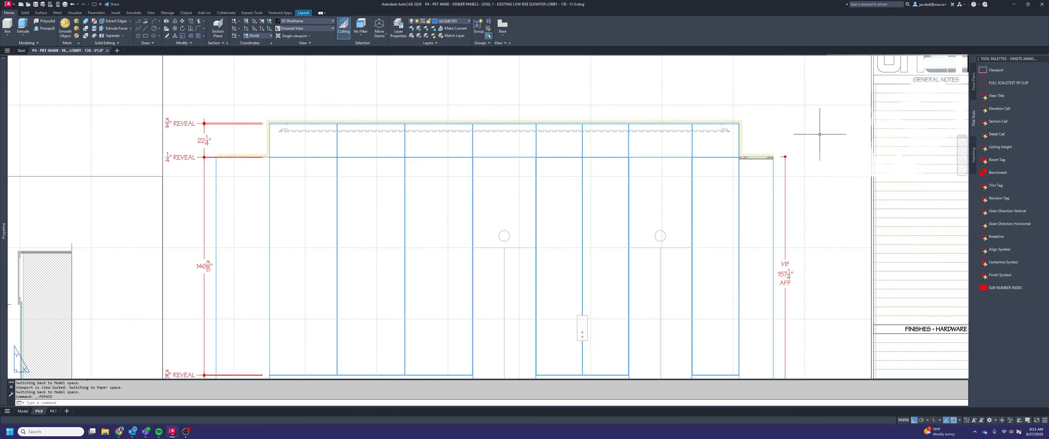
key(Escape)
middle_drag(819, 134, 761, 155)
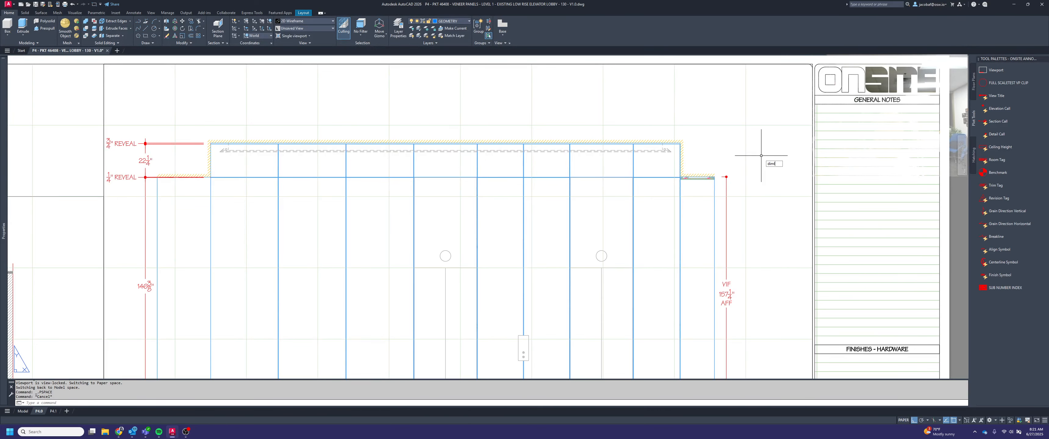
Dimension the height from the stepped soffit's outer end to the ceiling, in line with the VIF/AFF dimension
key(Return)
scroll(716, 174, up, 8)
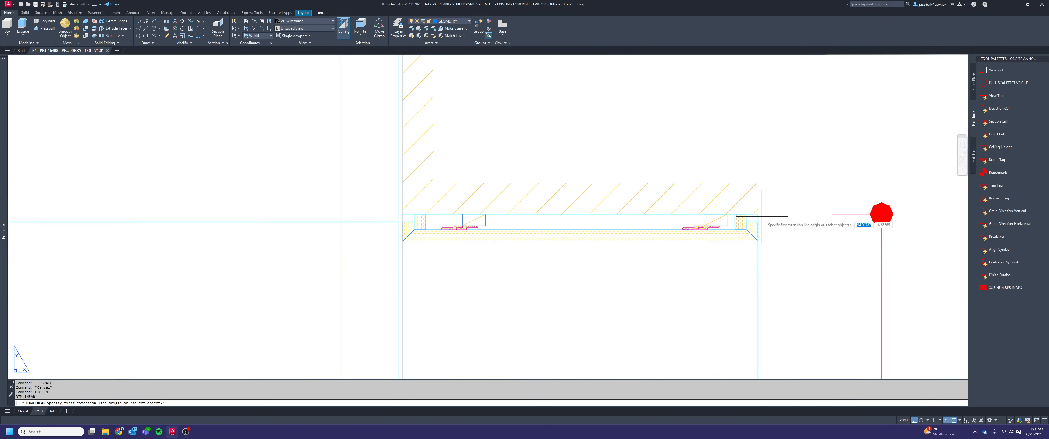
click(758, 213)
scroll(756, 213, down, 5)
scroll(671, 115, up, 2)
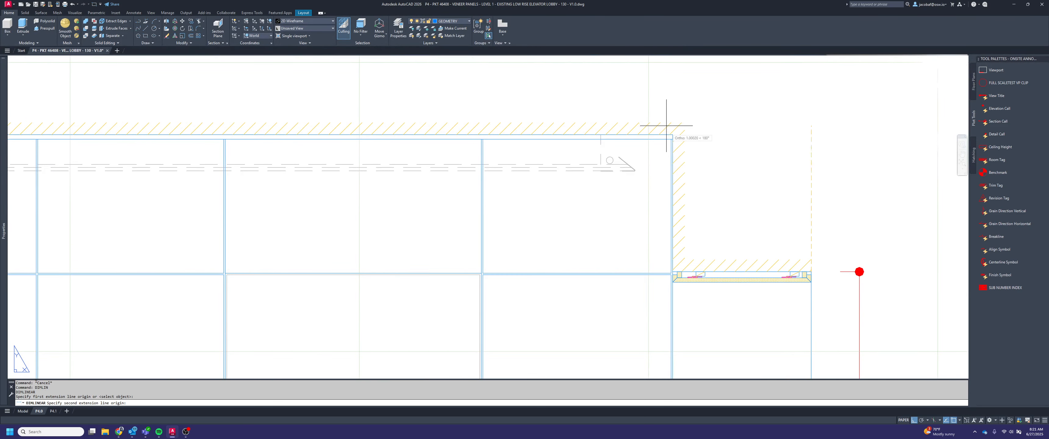
click(672, 134)
scroll(753, 187, down, 3)
scroll(754, 218, up, 5)
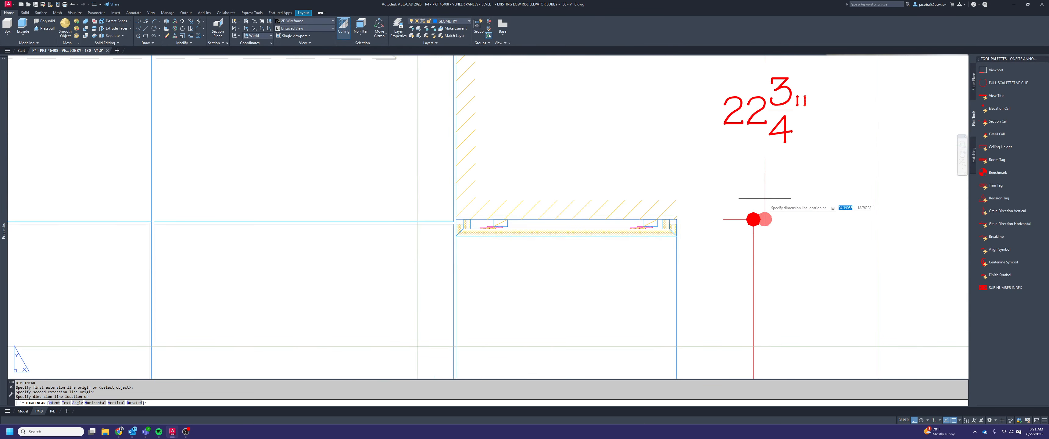
click(754, 225)
scroll(747, 204, down, 4)
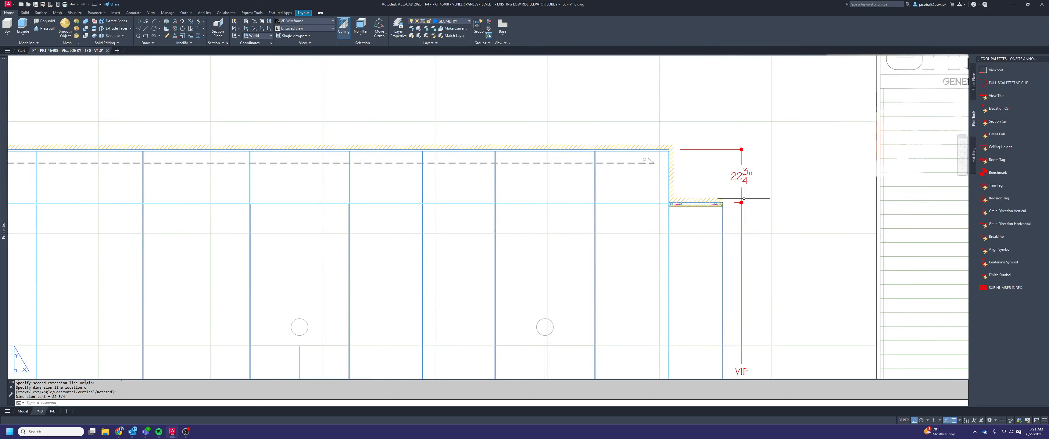
Add an overall floor-to-ceiling linear dimension outside elevation 2's VIF/AFF dimension
key(Return)
scroll(670, 159, up, 4)
click(659, 129)
scroll(659, 128, down, 6)
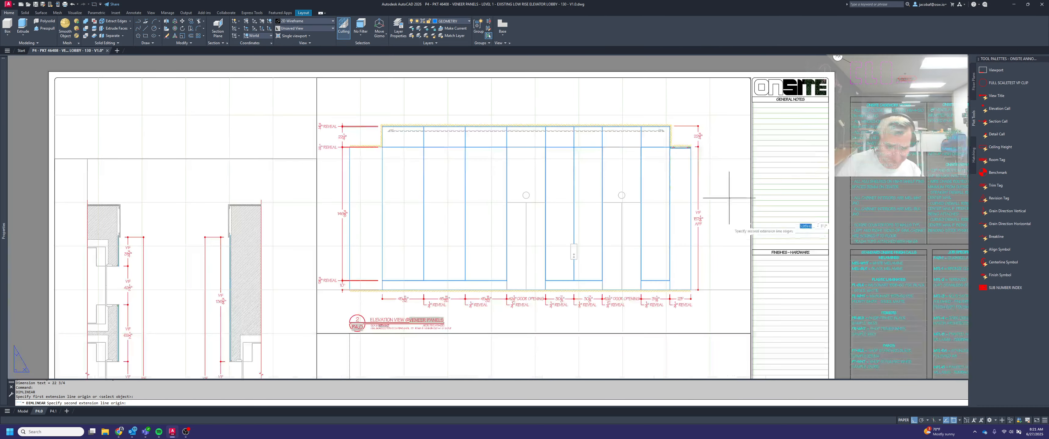
scroll(689, 291, up, 4)
click(690, 290)
scroll(696, 262, down, 4)
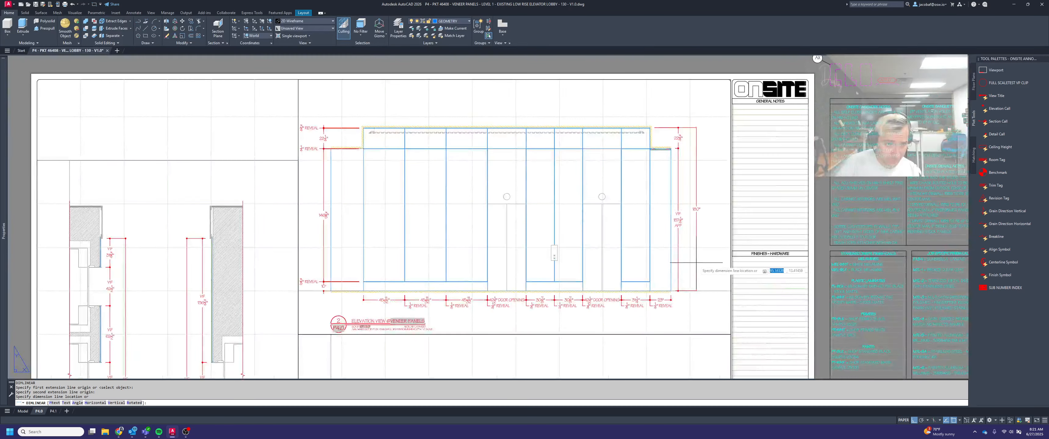
click(696, 262)
Try an 8-unit horizontal spacing line from the VIF/AFF dimension line in paper space, then erase it
text(l)
key(Return)
scroll(677, 179, up, 4)
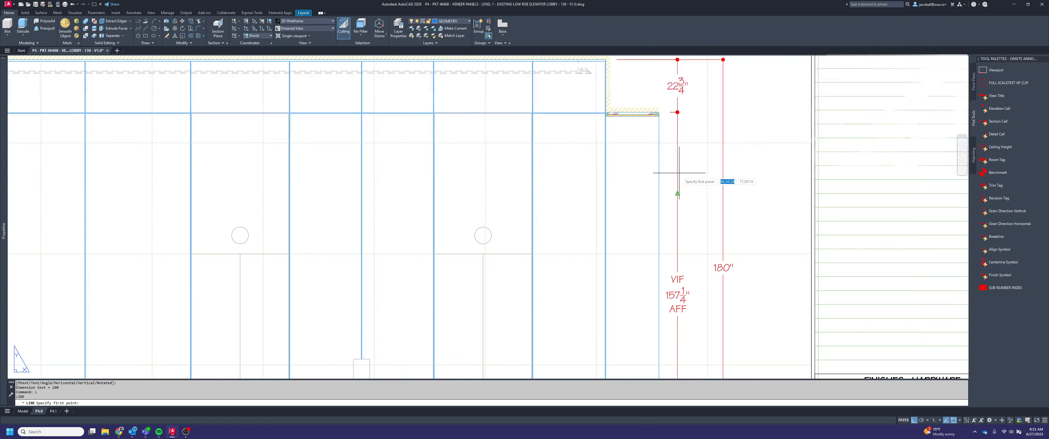
click(677, 193)
text(8)
key(Return)
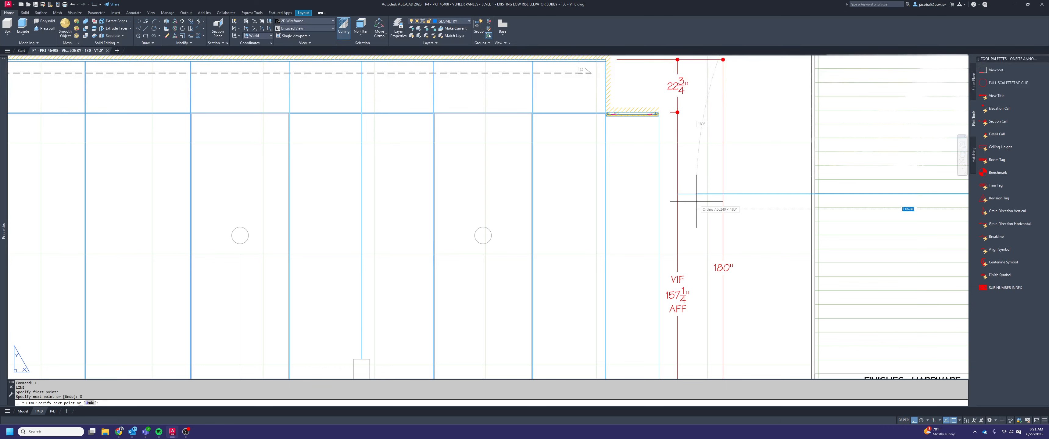
key(Escape)
click(704, 181)
click(689, 215)
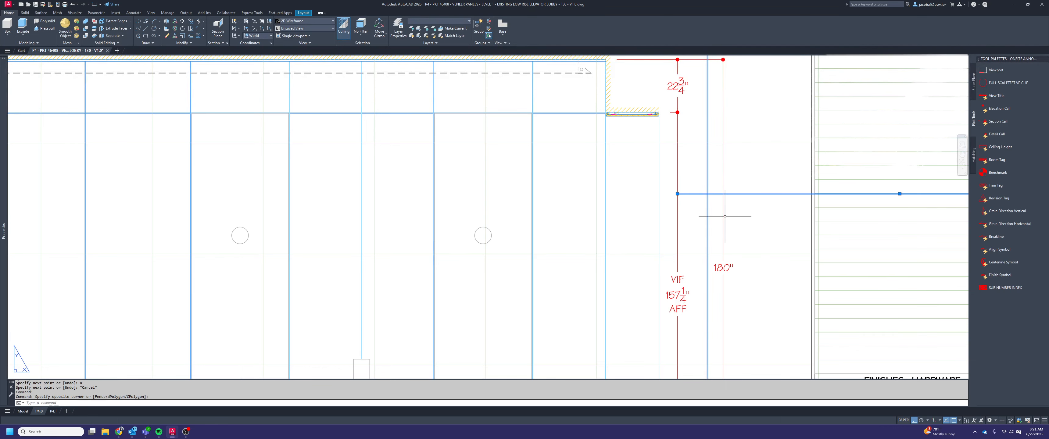
key(Delete)
Delete the paper-space overall height dimension and the soffit-to-ceiling dimension beside elevation 2
click(732, 217)
click(712, 201)
key(Delete)
click(689, 96)
click(677, 89)
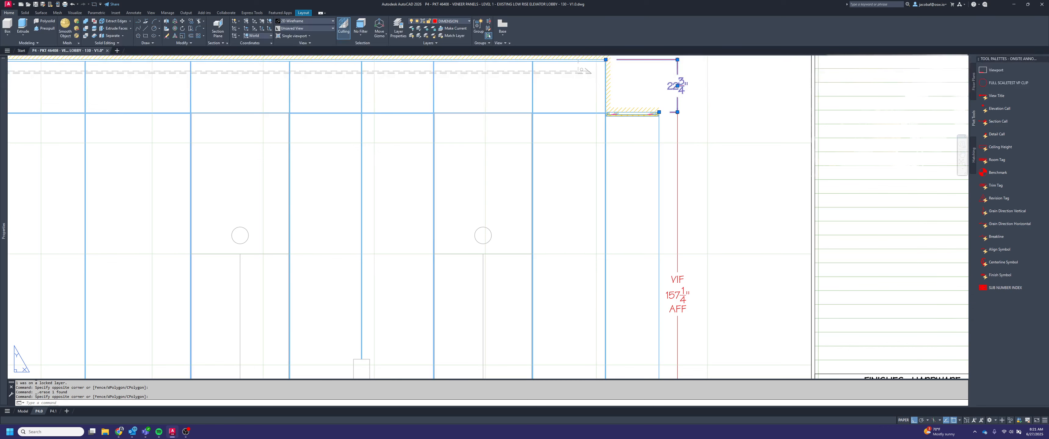
key(Delete)
click(678, 129)
click(671, 96)
key(Escape)
Activate elevation 2's viewport and continue the VIF/AFF dimension from the stepped soffit up to the ceiling corner
click(738, 178)
double_click(738, 177)
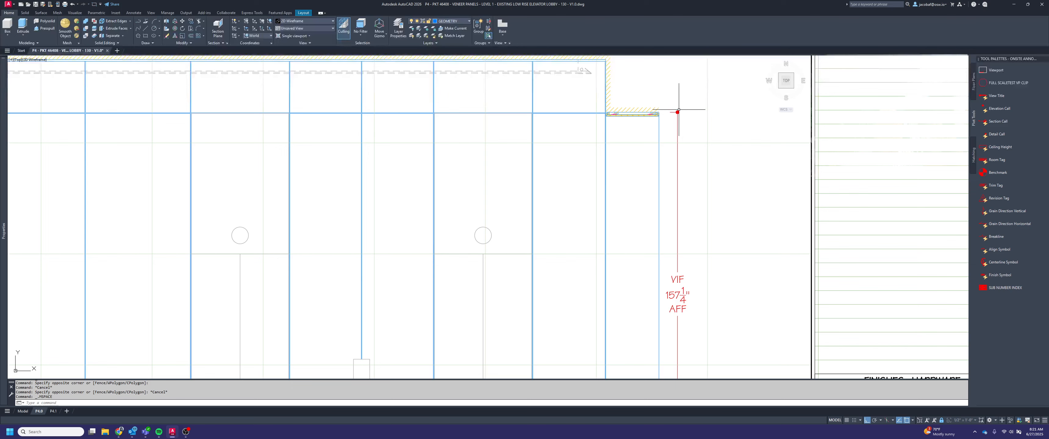
text(dim)
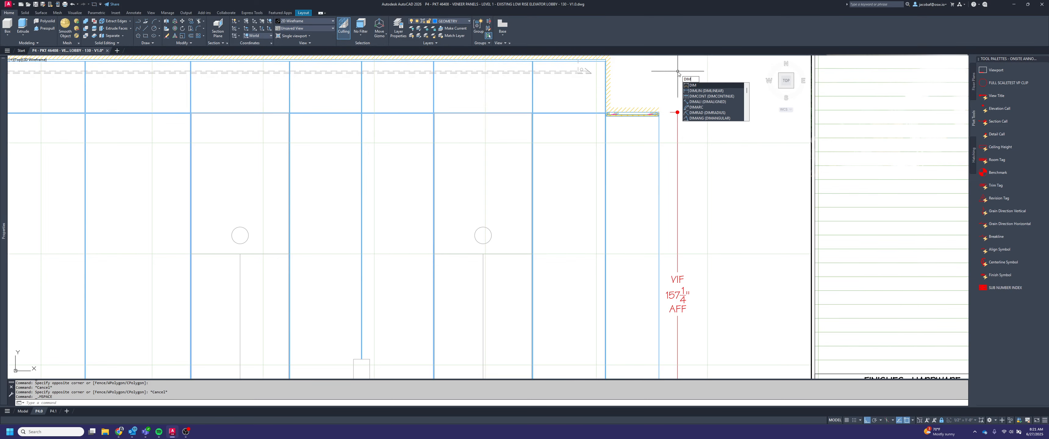
text(cont)
key(Return)
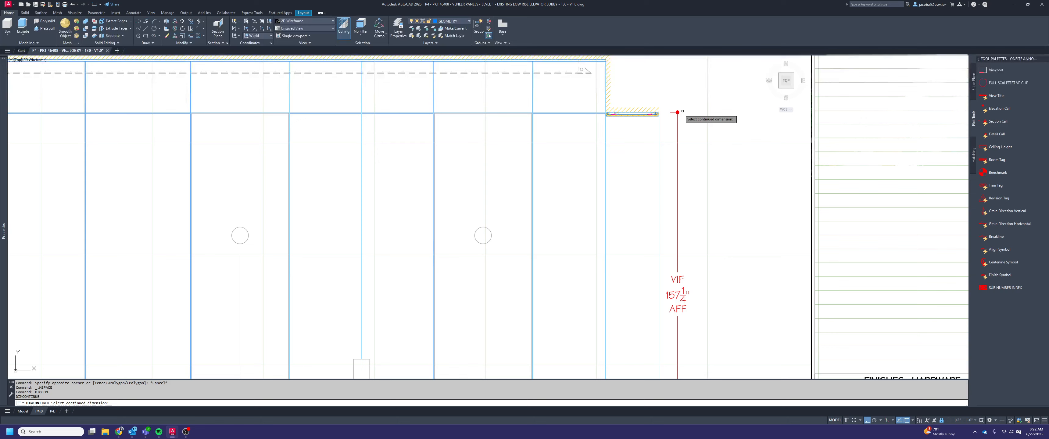
scroll(598, 61, up, 4)
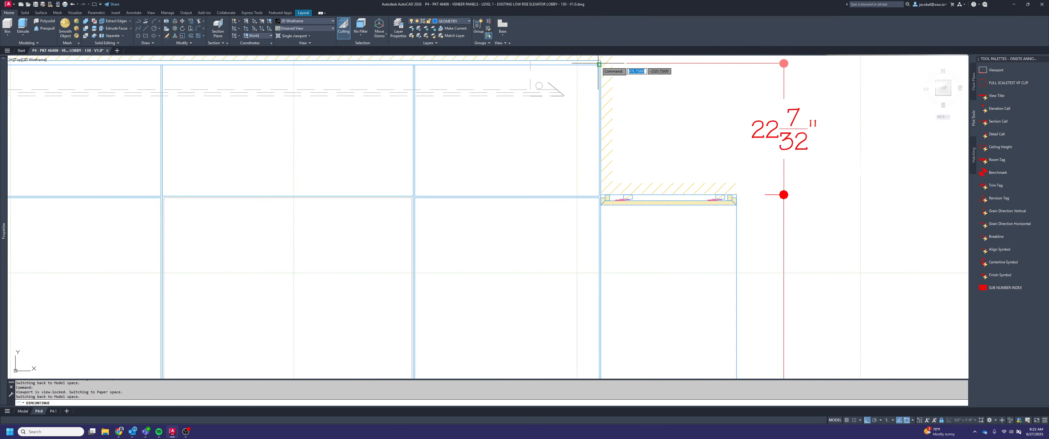
click(598, 61)
key(Escape)
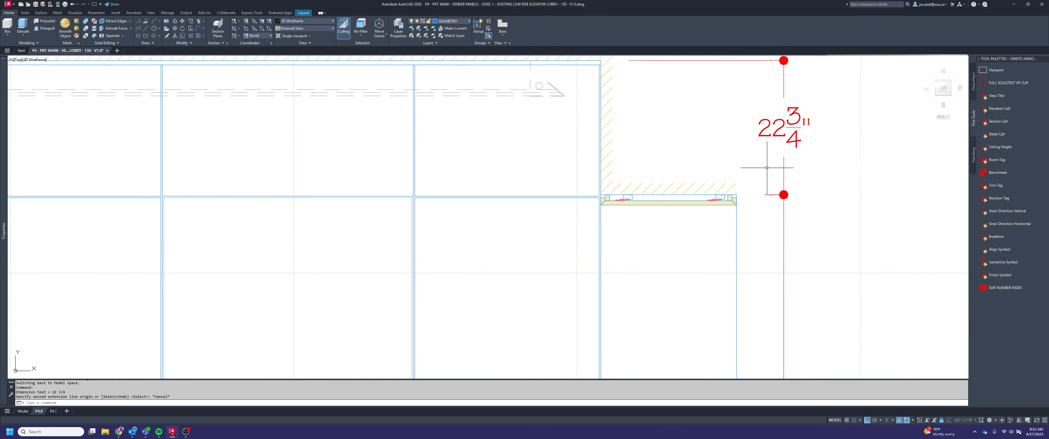
scroll(767, 168, down, 4)
key(Escape)
key(Escape)
Add an overall linear dimension from the ceiling corner to the floor, placed outside the VIF/AFF chain
text(diml)
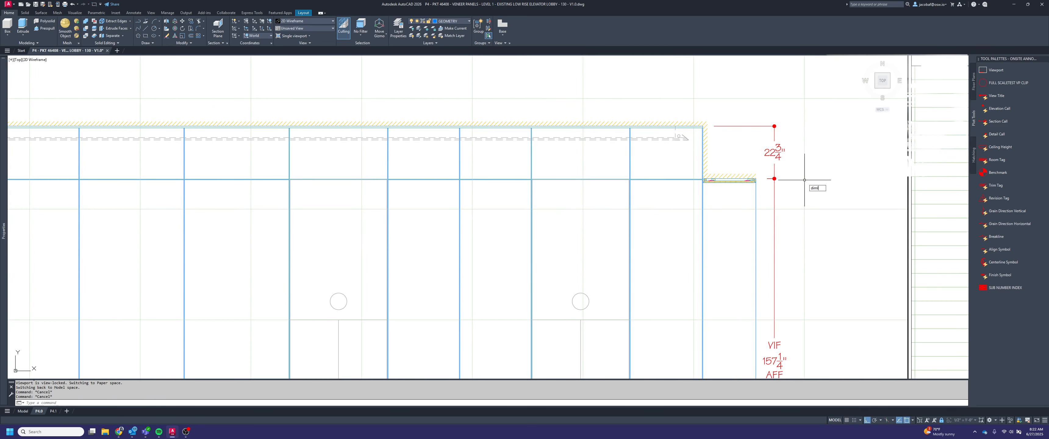
text(in)
key(Return)
click(703, 127)
scroll(702, 122, up, 4)
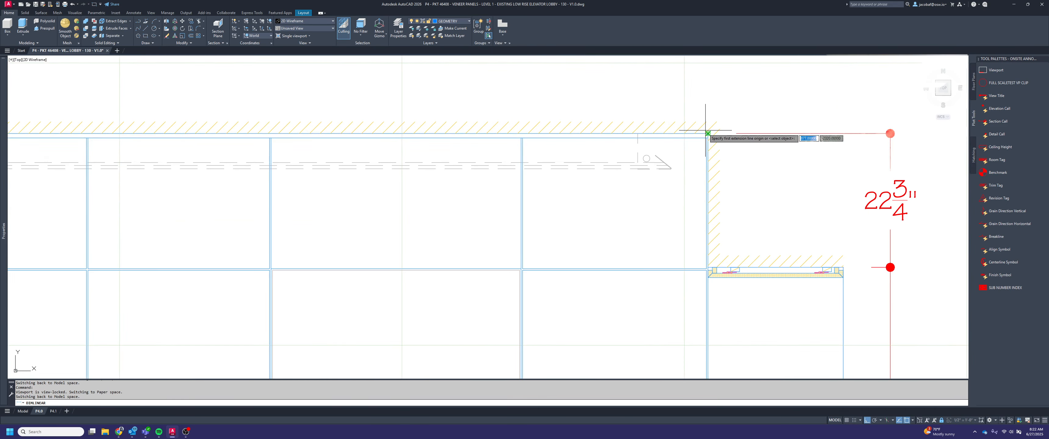
scroll(707, 118, down, 4)
middle_drag(753, 321, 720, 165)
middle_drag(731, 303, 693, 183)
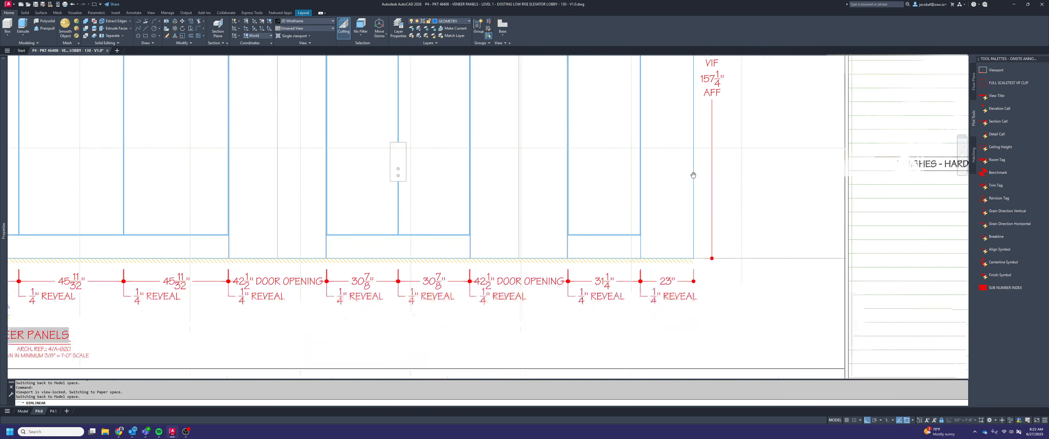
click(693, 243)
scroll(692, 242, down, 4)
click(718, 231)
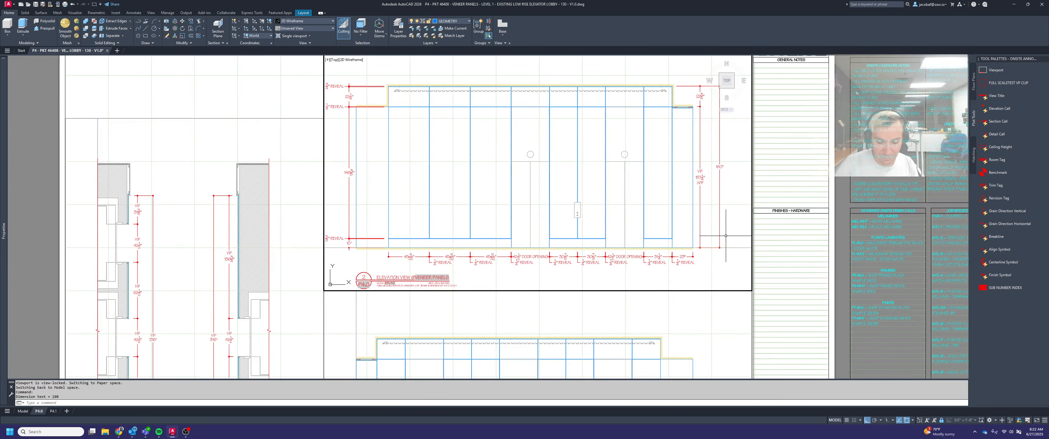
Draw an 8" horizontal spacing line from the VIF/AFF dimension line toward the overall height dimension
text(l)
key(Return)
scroll(697, 122, up, 4)
click(700, 107)
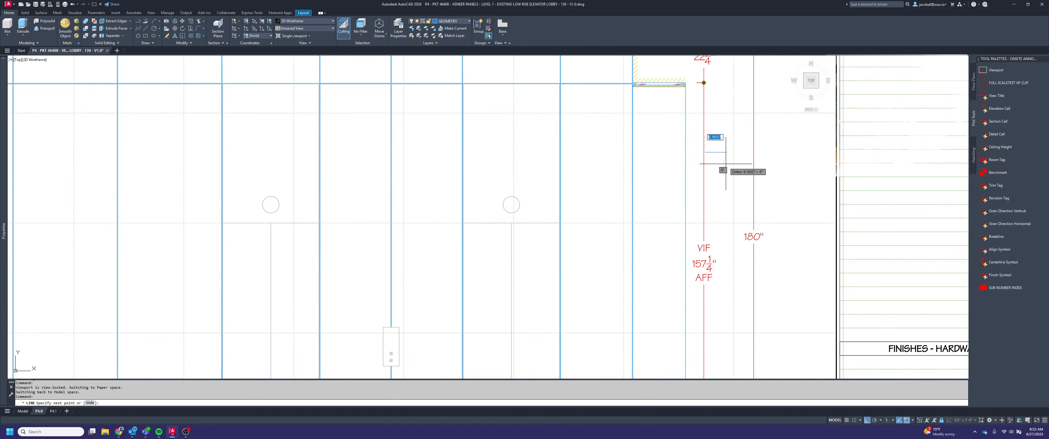
key(Escape)
text(l)
key(Return)
click(704, 163)
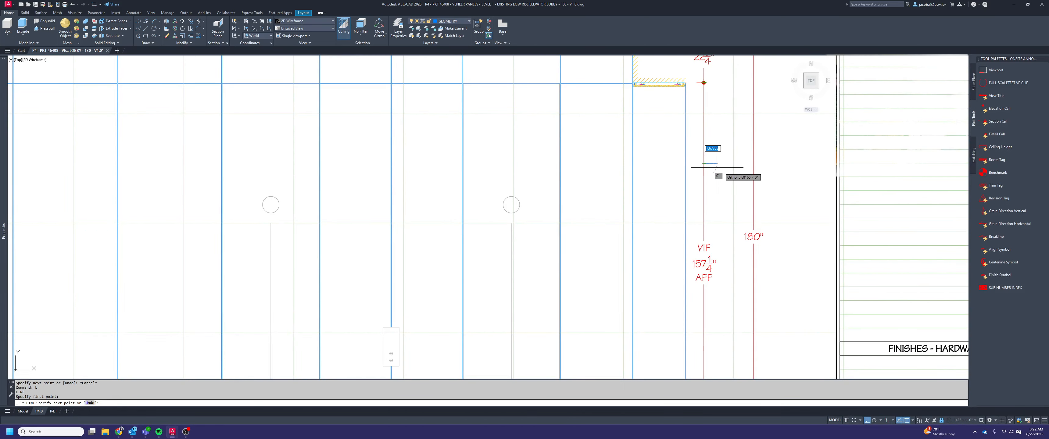
click(722, 170)
key(Escape)
Stretch the overall height dimension line to the end of the spacing line, then delete the spacing line
click(769, 191)
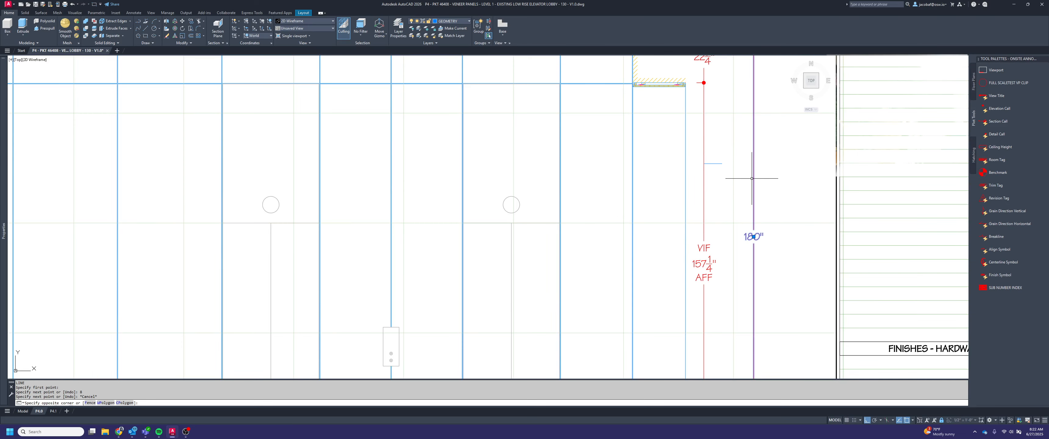
click(751, 178)
scroll(751, 177, down, 2)
scroll(752, 132, up, 2)
click(759, 70)
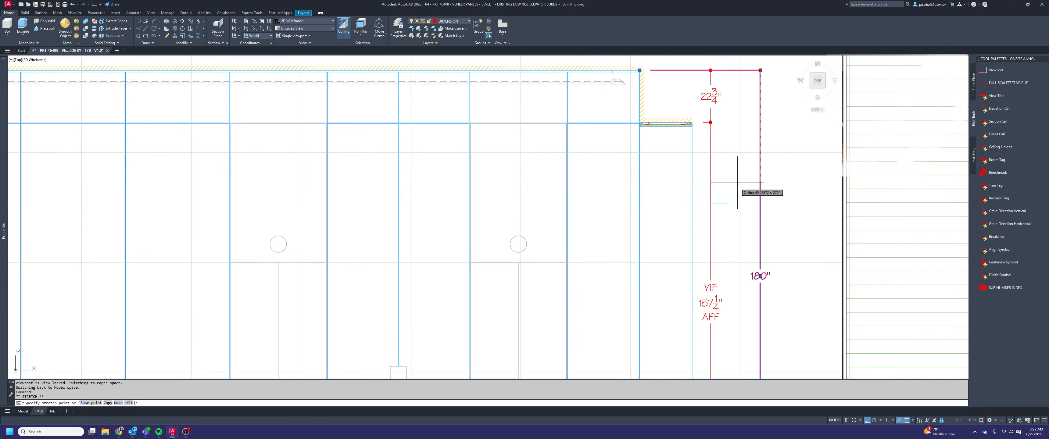
click(729, 203)
key(Escape)
click(724, 206)
click(719, 193)
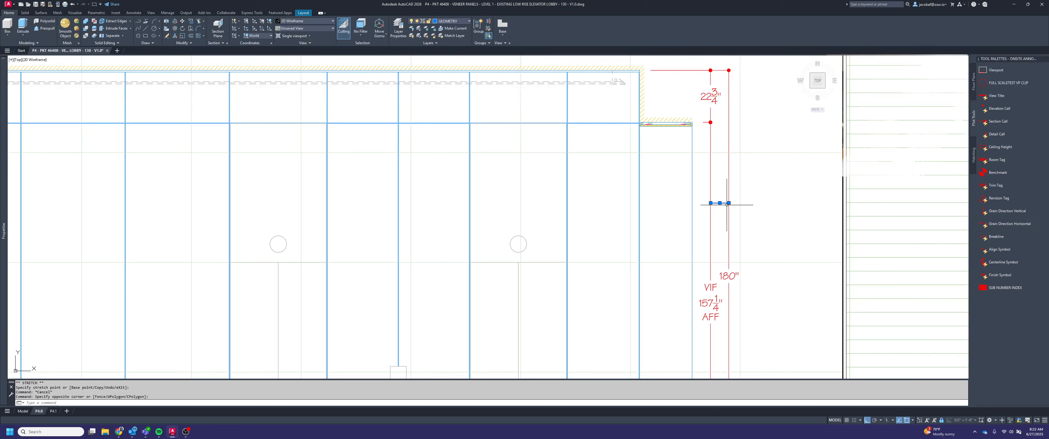
key(Delete)
Stretch the overall height dimension line another 4" away from the VIF/AFF chain
click(719, 205)
click(724, 90)
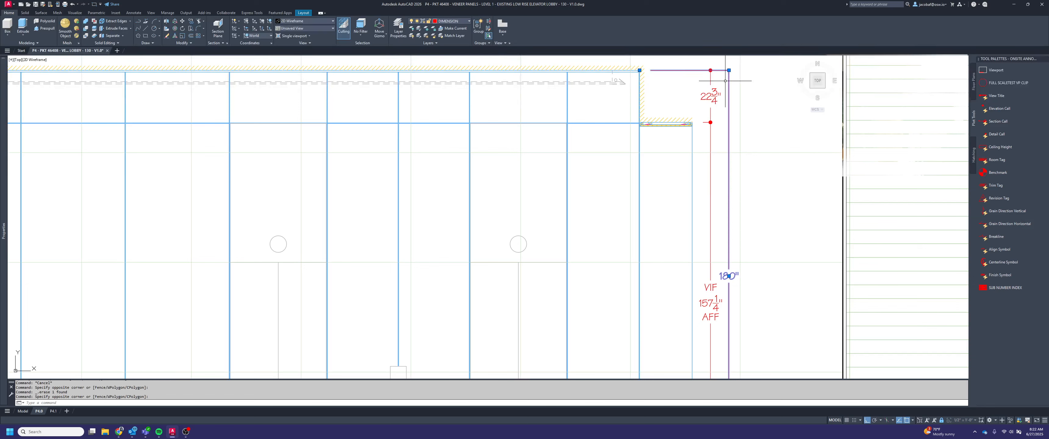
click(728, 70)
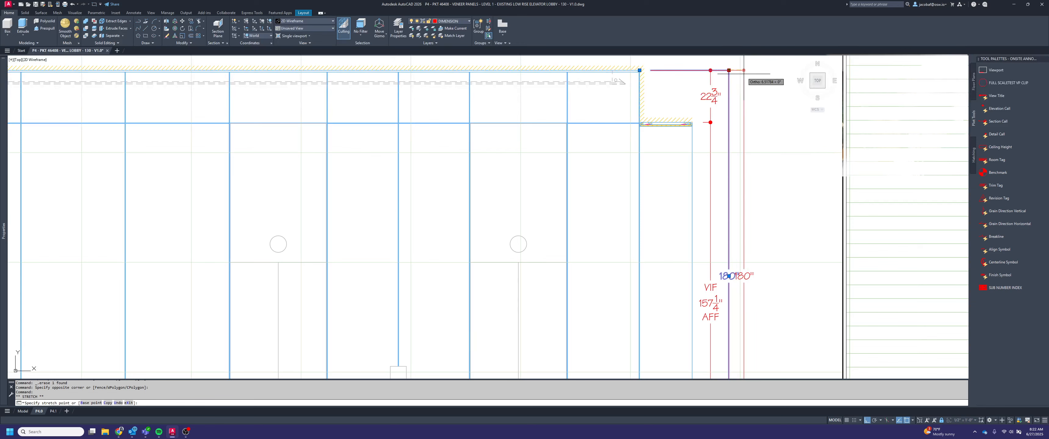
text(4)
key(Return)
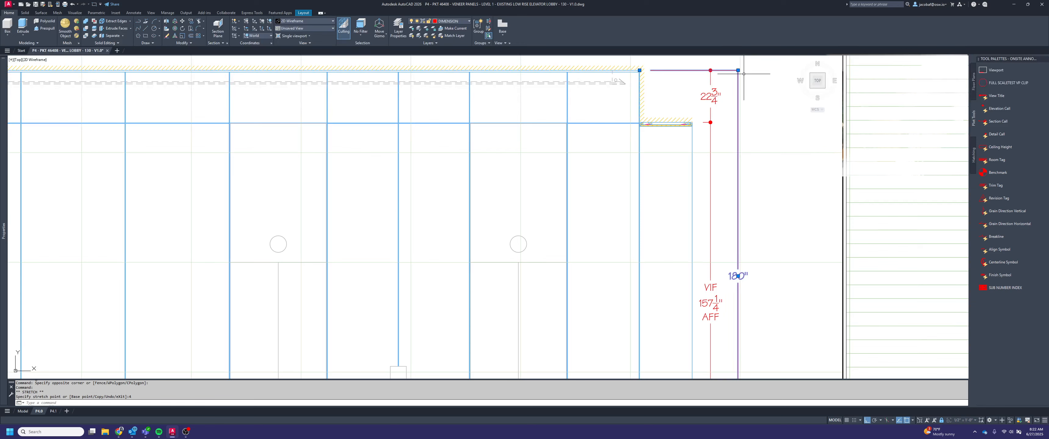
key(Escape)
Add VIF above and AFF below the value in the overall height dimension's text
double_click(736, 275)
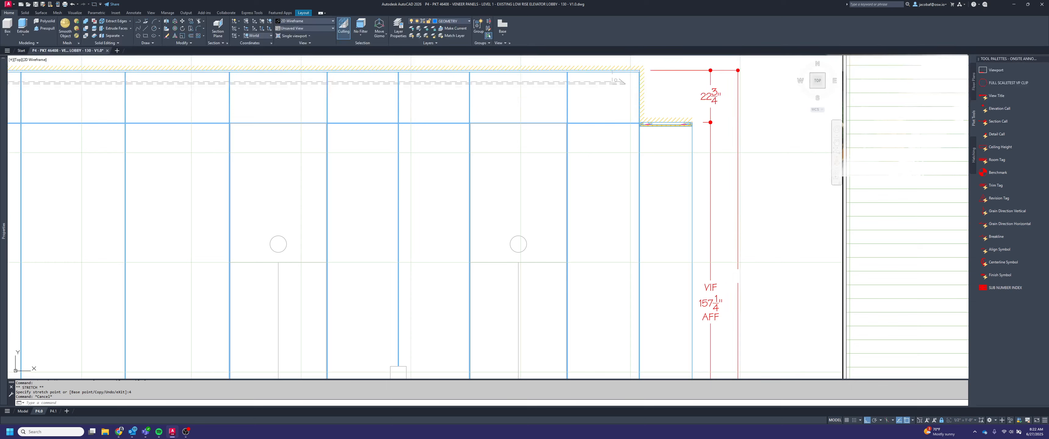
key(Return)
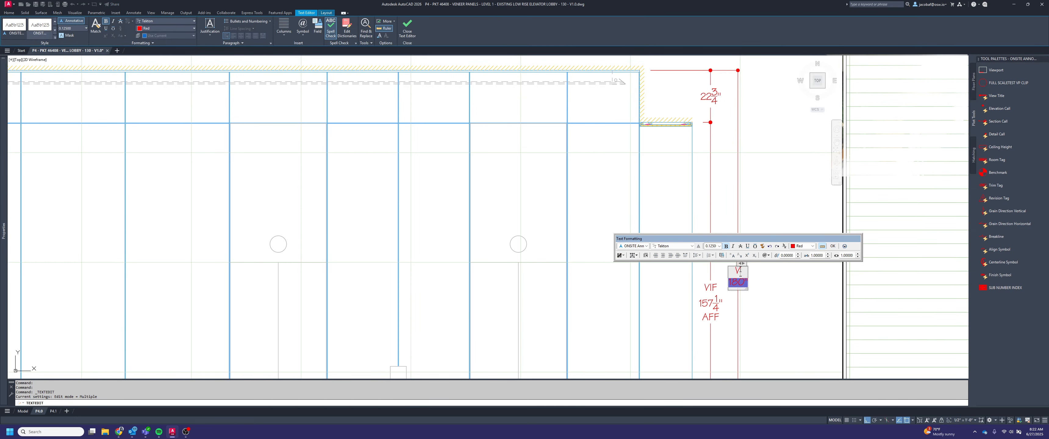
text(AFF)
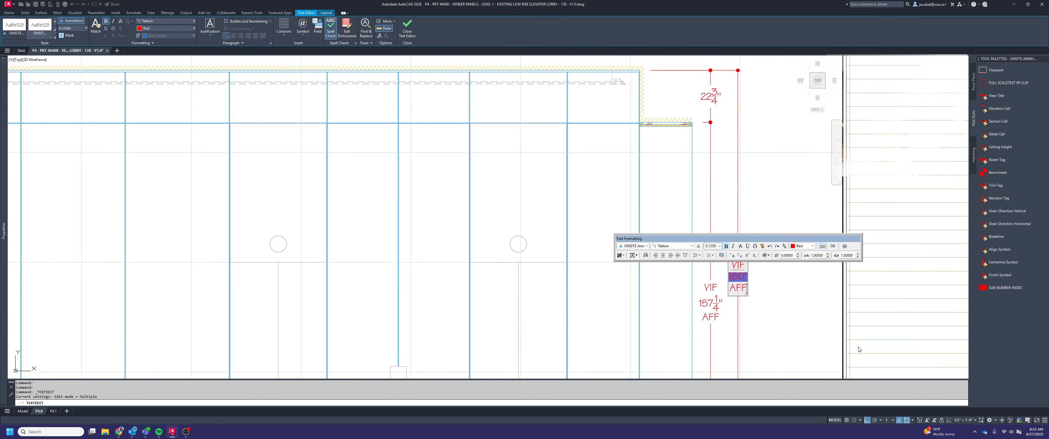
click(859, 349)
key(Escape)
Add VIF above the value in the soffit-to-ceiling dimension's text
middle_drag(729, 108, 731, 117)
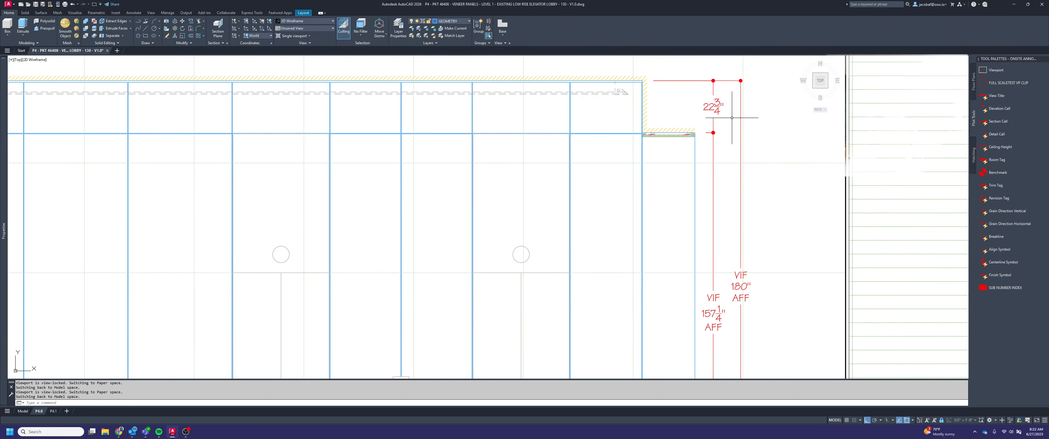
click(716, 111)
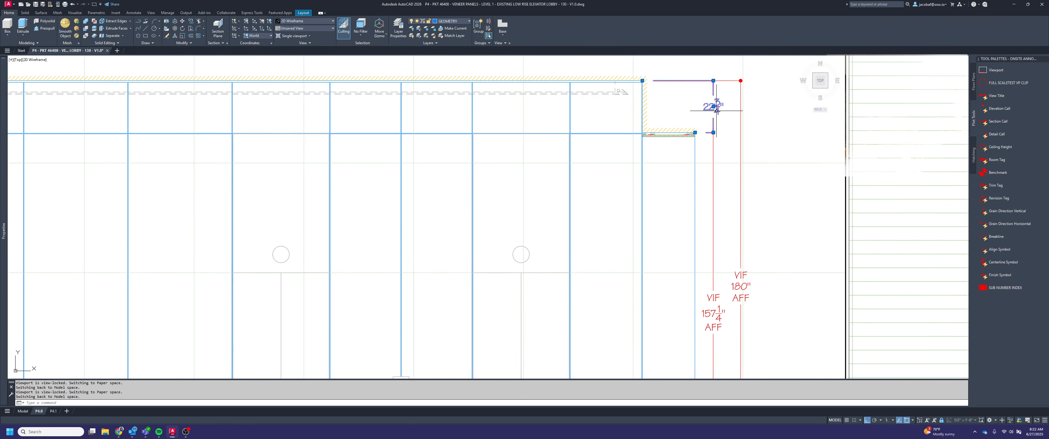
key(Return)
key(Up)
click(741, 123)
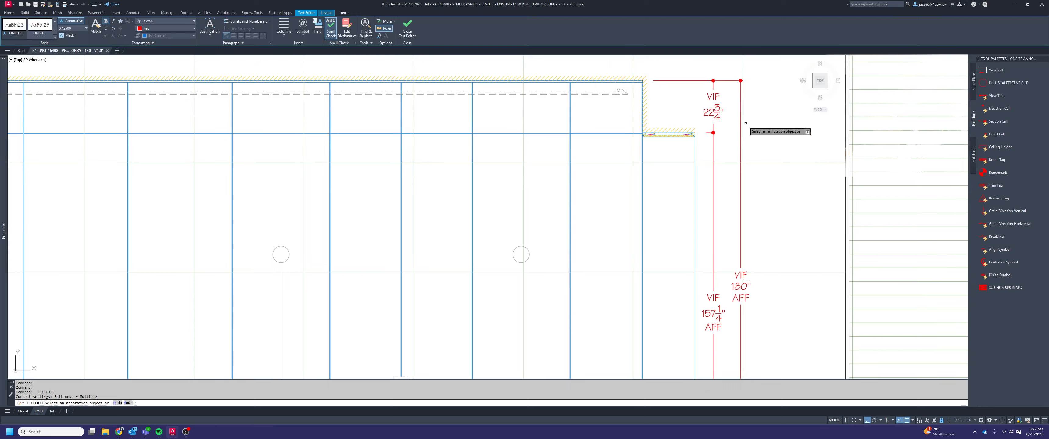
scroll(753, 145, down, 5)
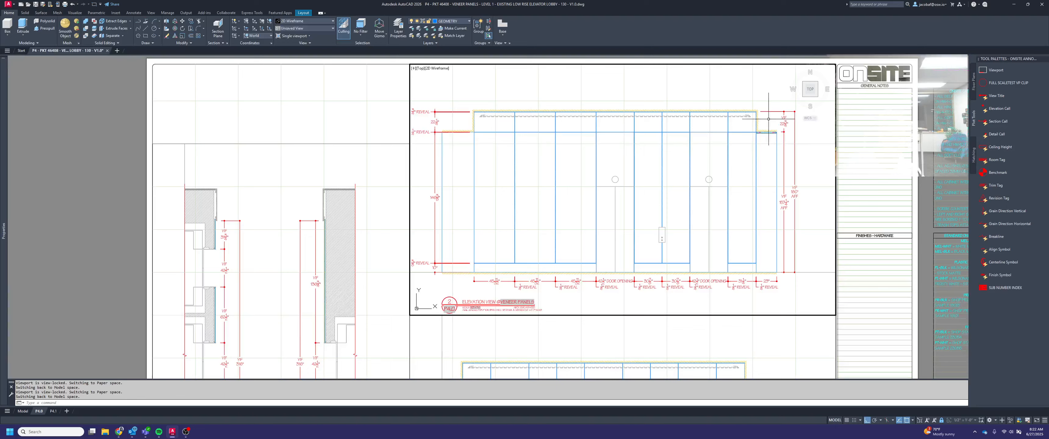
middle_drag(696, 228, 680, 196)
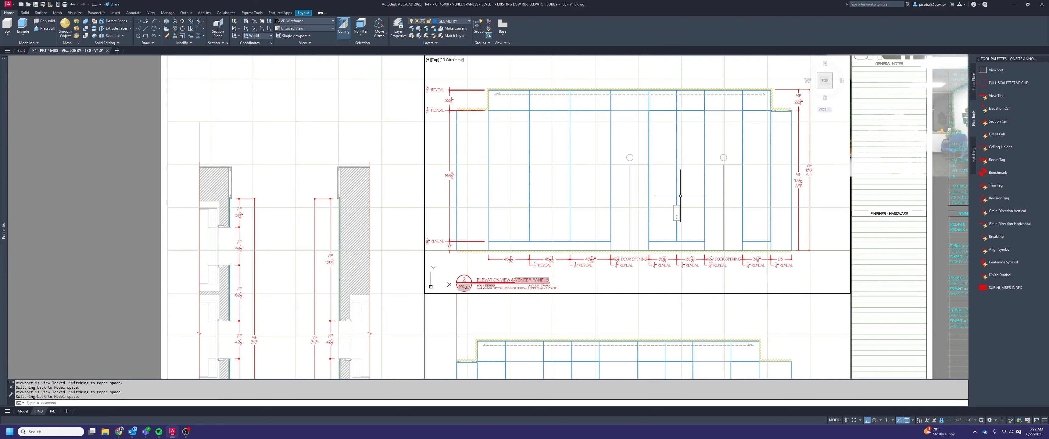
Examine the door openings and door head line in elevation 2 against the surrounding veneer panel joints
scroll(661, 198, down, 3)
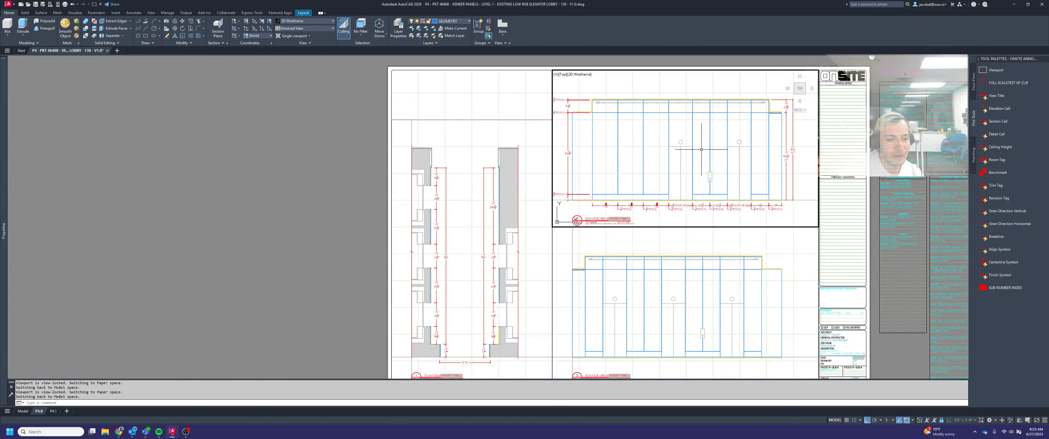
middle_drag(701, 150, 706, 156)
scroll(718, 112, up, 2)
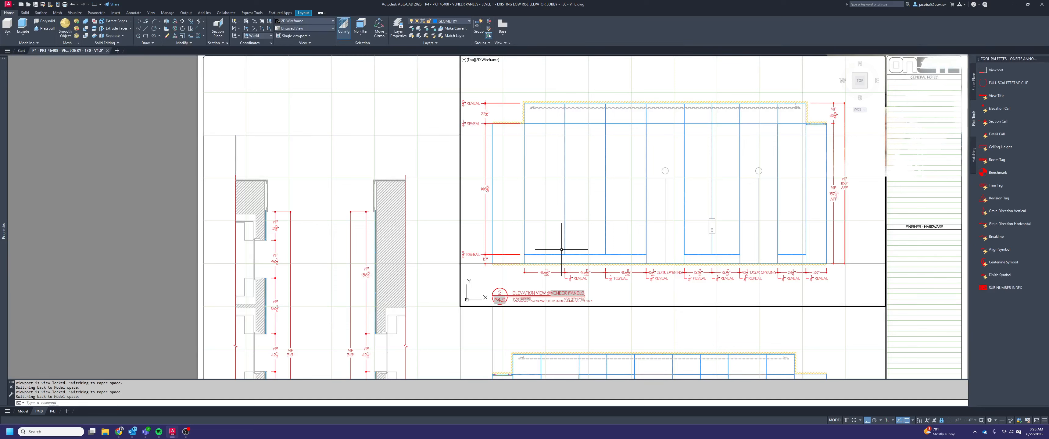
middle_drag(580, 215, 579, 222)
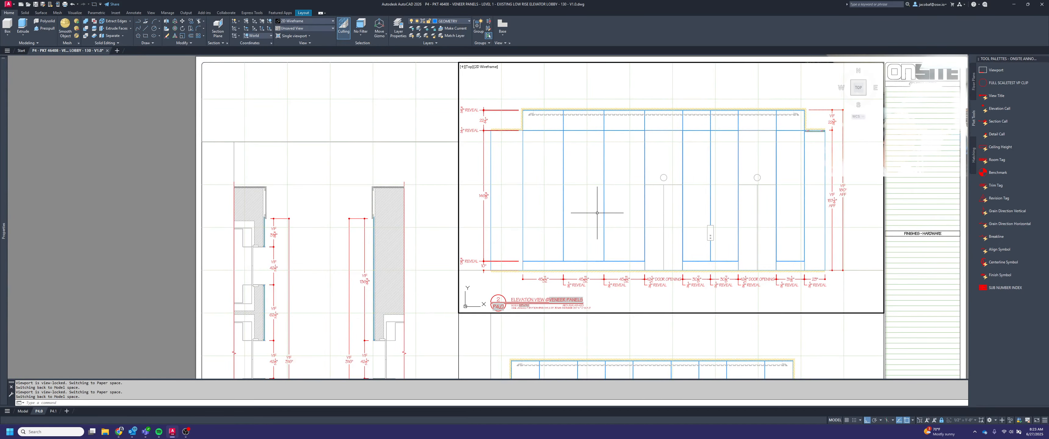
scroll(597, 213, up, 5)
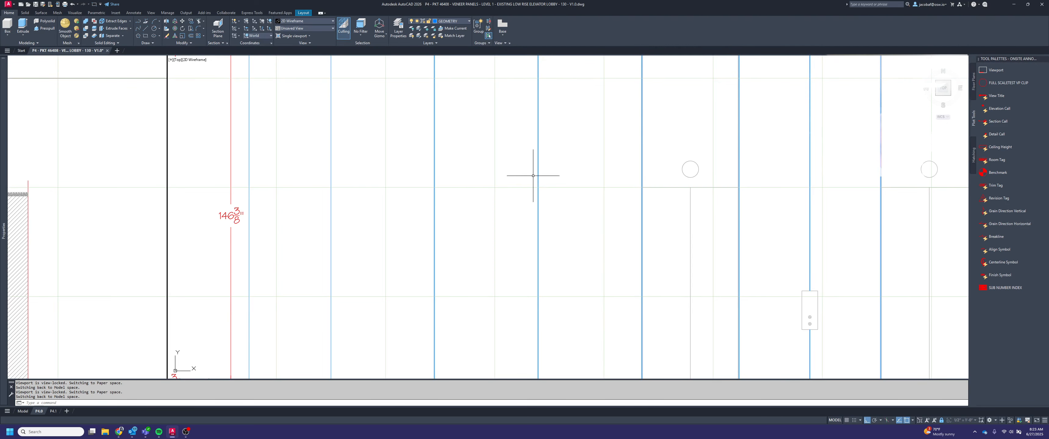
click(706, 189)
scroll(671, 183, down, 3)
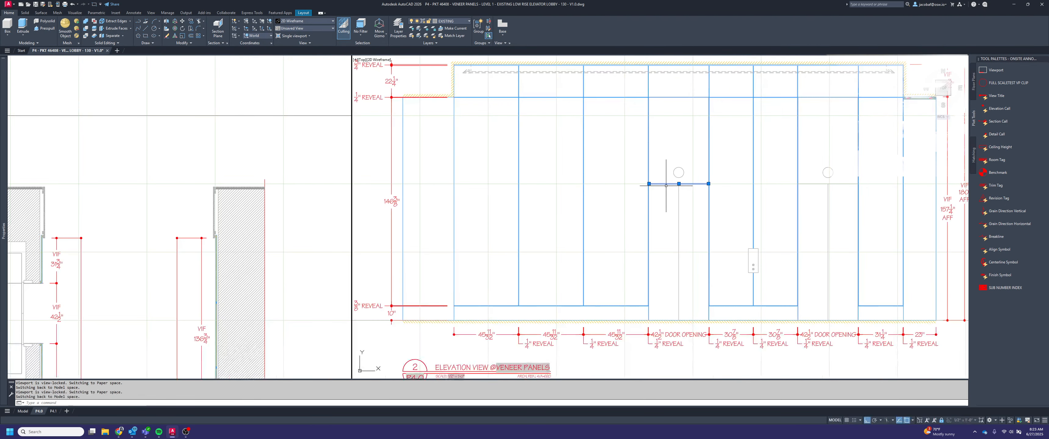
key(Escape)
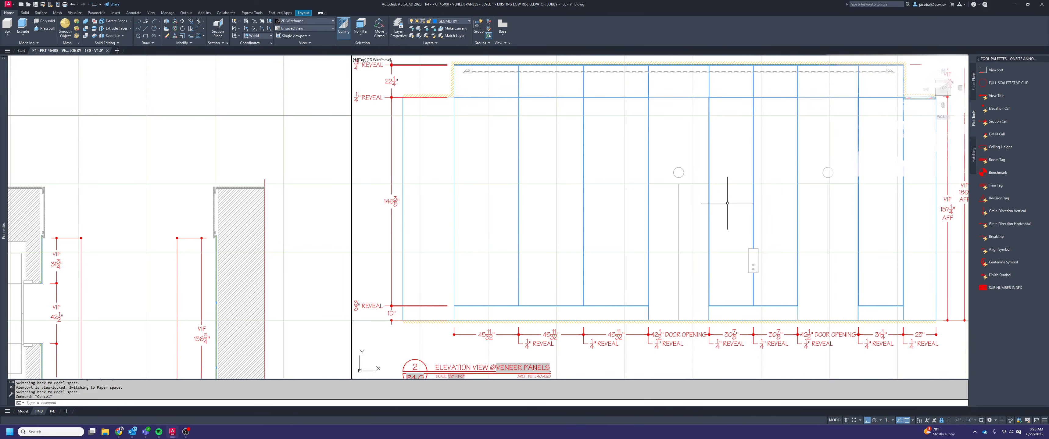
key(Escape)
scroll(456, 91, up, 5)
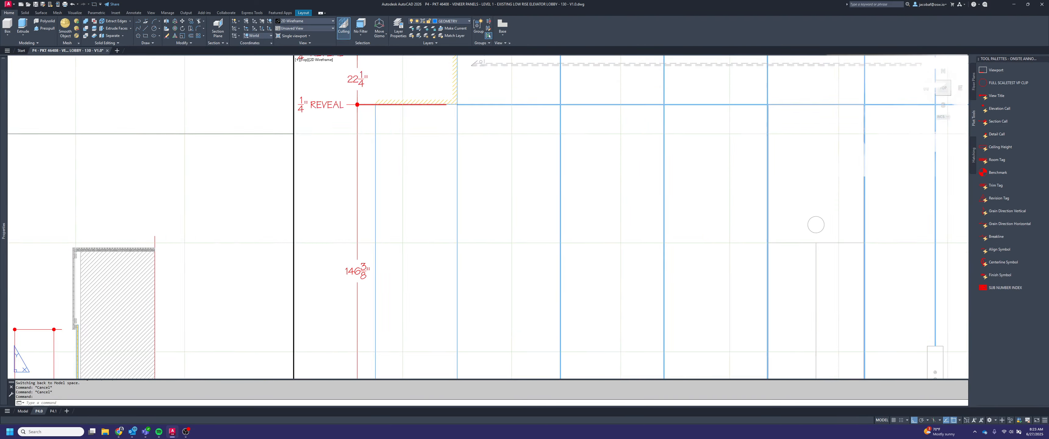
scroll(481, 114, down, 5)
scroll(635, 231, up, 2)
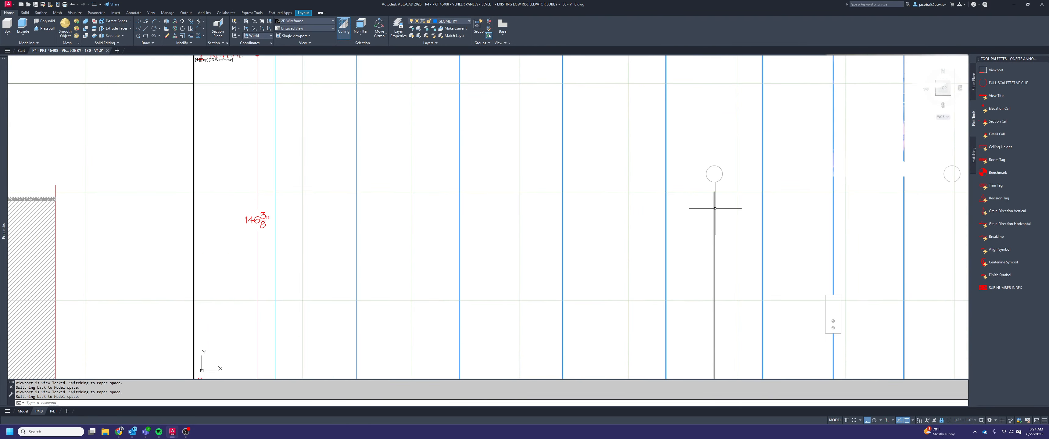
Draw a horizontal line at door head height from the first door opening's near edge across the three adjacent panels to their outer edge
middle_drag(665, 205, 729, 220)
text(l)
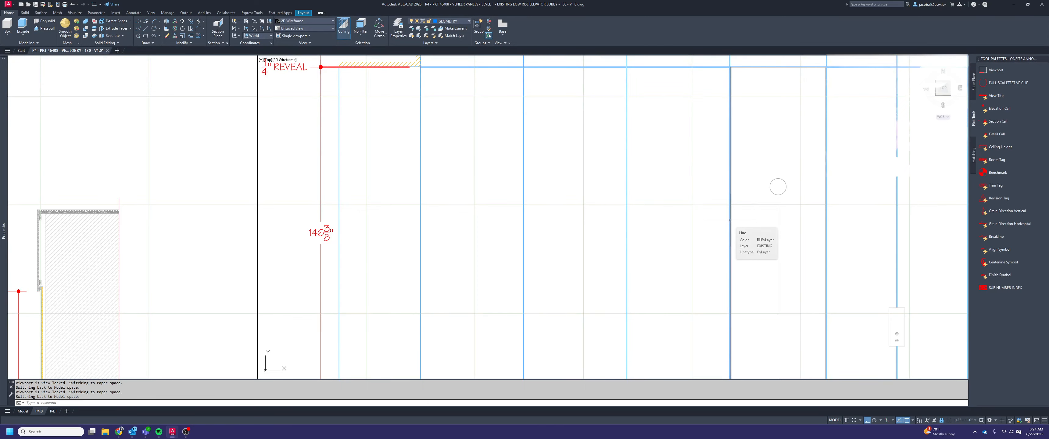
key(Return)
scroll(736, 216, up, 6)
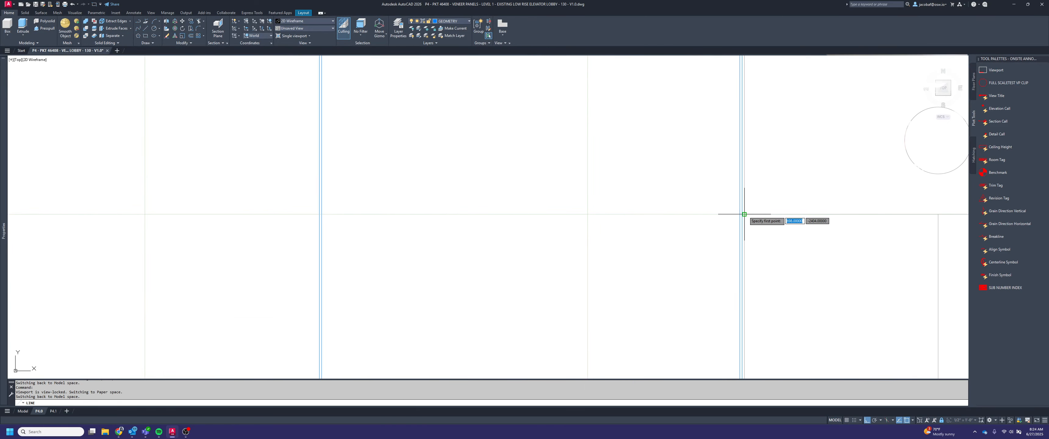
click(744, 213)
scroll(757, 214, down, 4)
scroll(761, 214, down, 5)
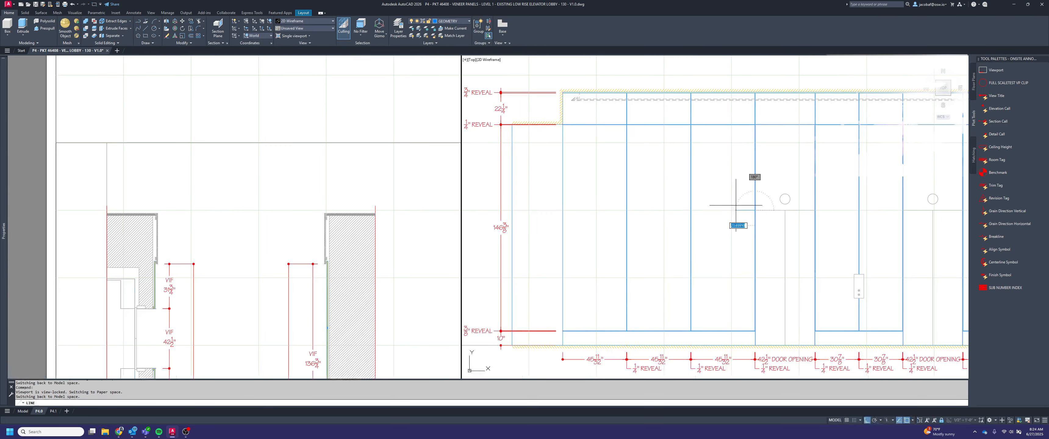
scroll(558, 209, up, 5)
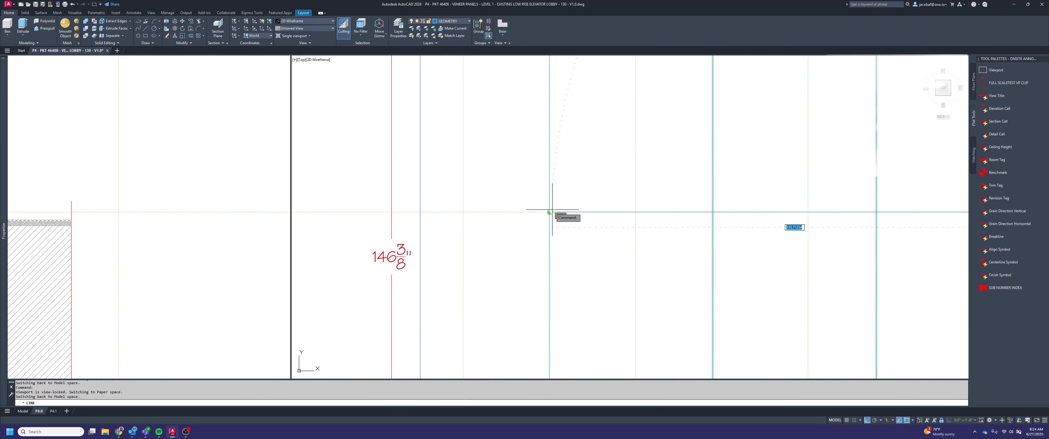
click(550, 211)
key(Return)
Offset the new horizontal panel line 0.25" downward to form the reveal
scroll(554, 212, down, 2)
middle_drag(885, 226, 846, 224)
scroll(805, 218, up, 6)
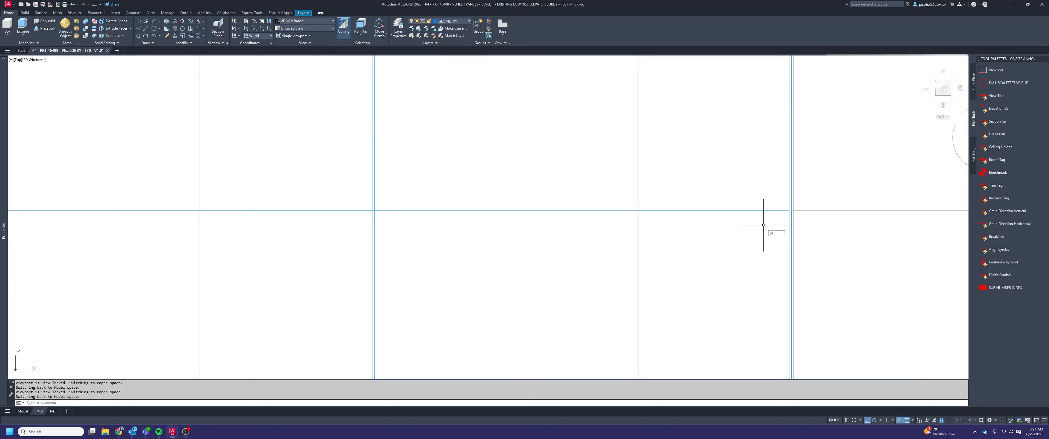
key(Return)
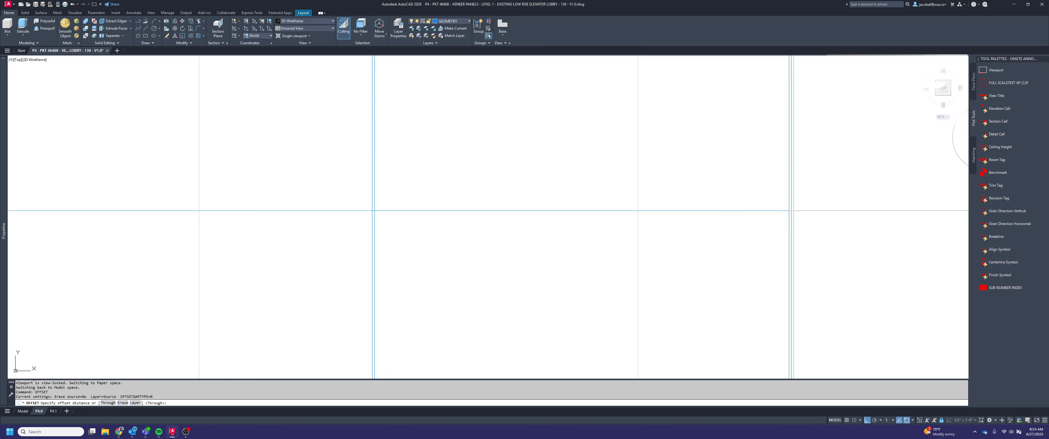
text(.25)
key(Return)
click(758, 211)
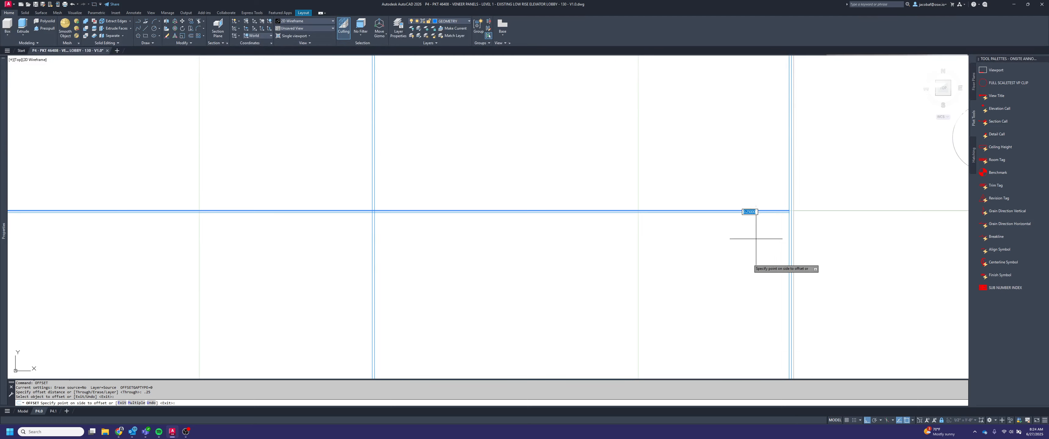
click(748, 261)
key(Escape)
Stretch the upper end of the tall panel height dimension down to the lower line of the new horizontal reveal
scroll(760, 244, down, 8)
middle_drag(629, 245, 635, 243)
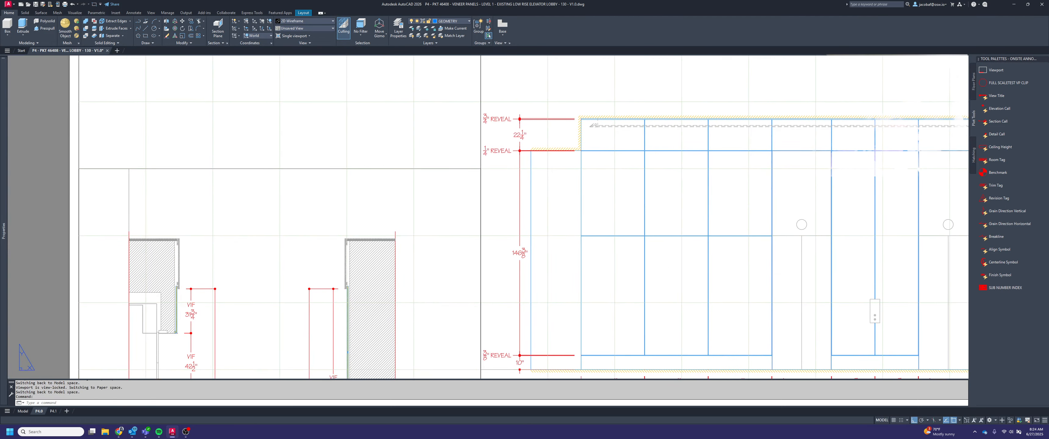
click(524, 239)
click(514, 230)
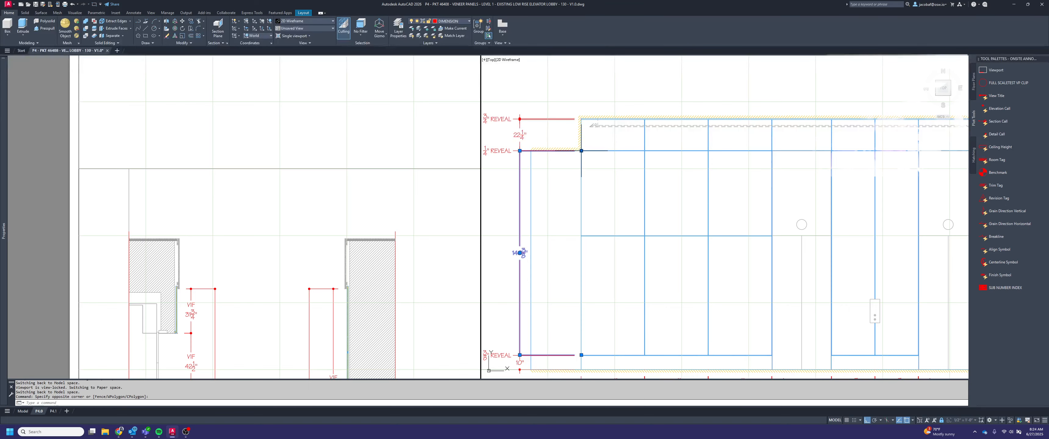
click(583, 152)
click(599, 170)
scroll(583, 152, up, 1)
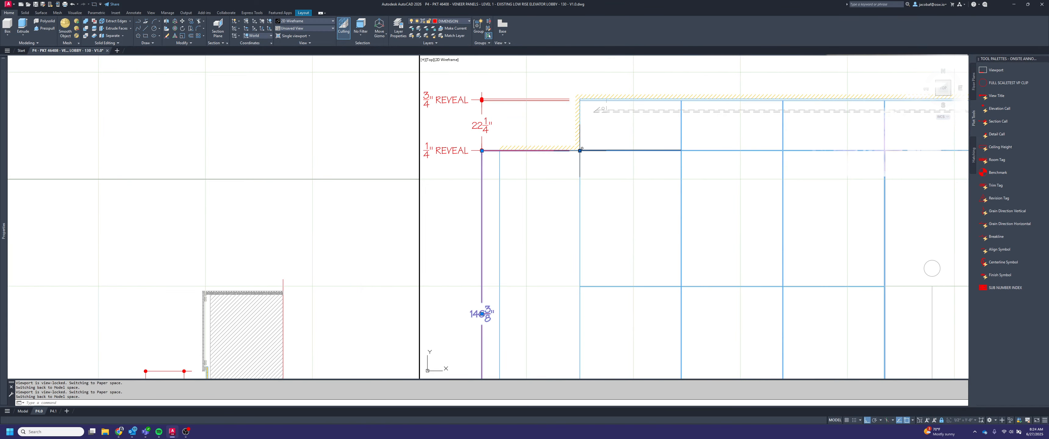
click(581, 150)
scroll(590, 292, up, 3)
click(573, 276)
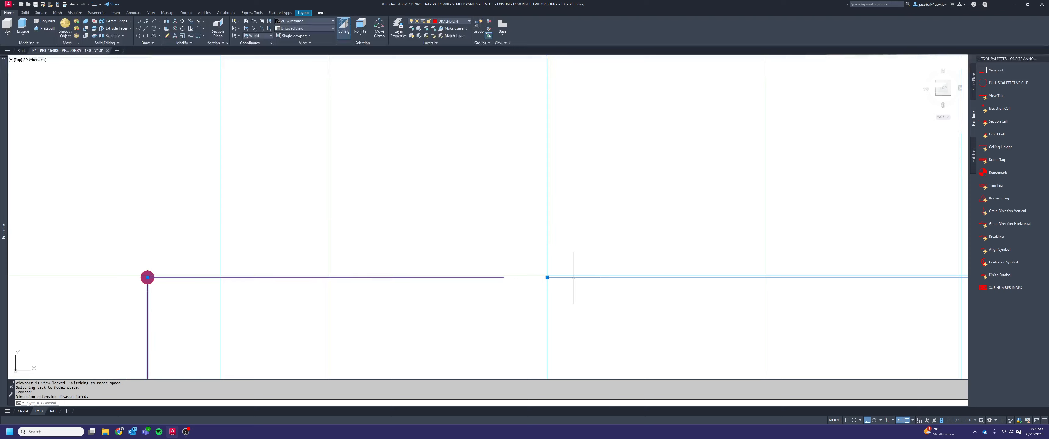
key(Escape)
scroll(604, 257, down, 4)
middle_drag(597, 246, 634, 212)
key(Escape)
key(Escape)
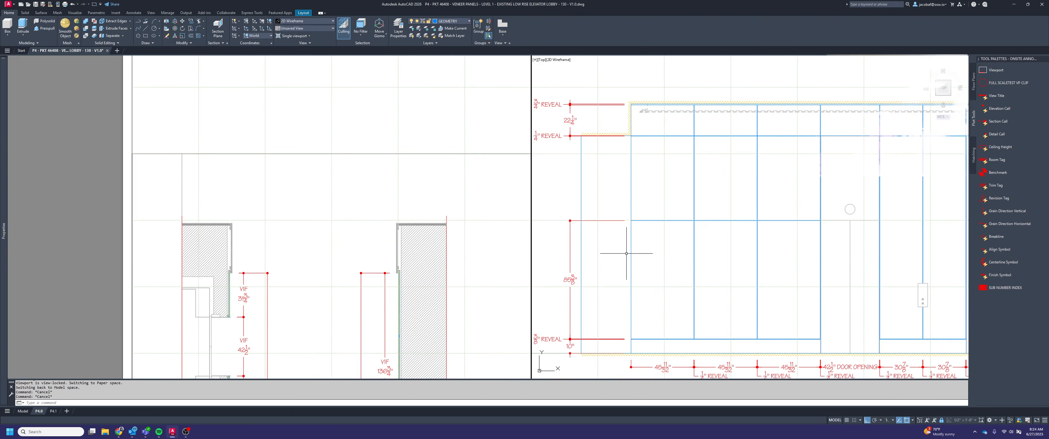
Continue the shortened panel height dimension across the new reveal and up to the upper 1/4" reveal
text(dim)
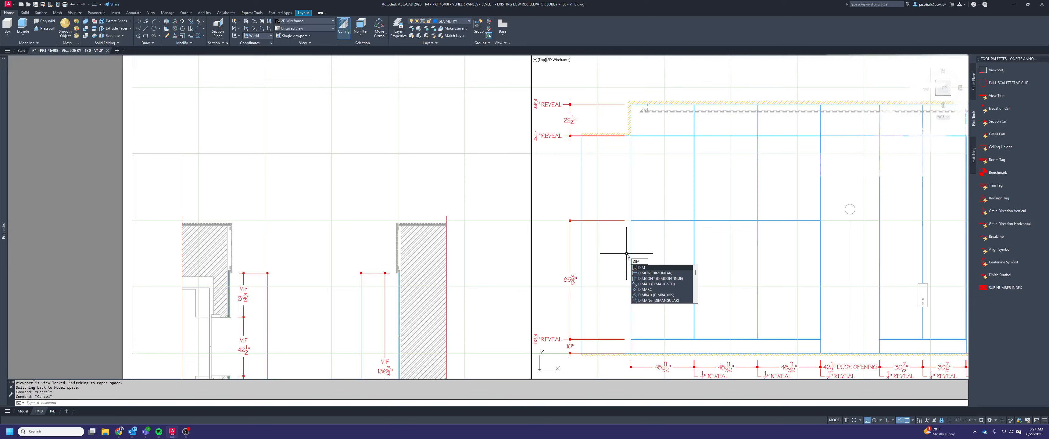
click(660, 278)
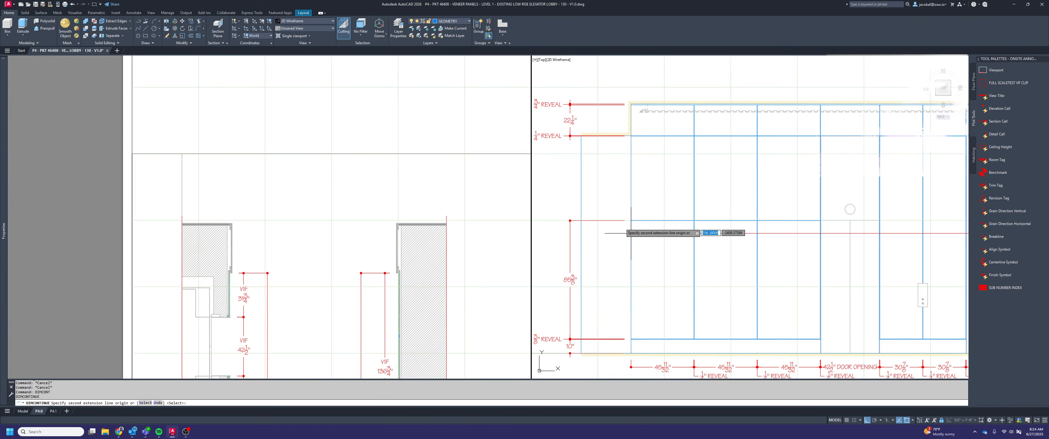
click(619, 211)
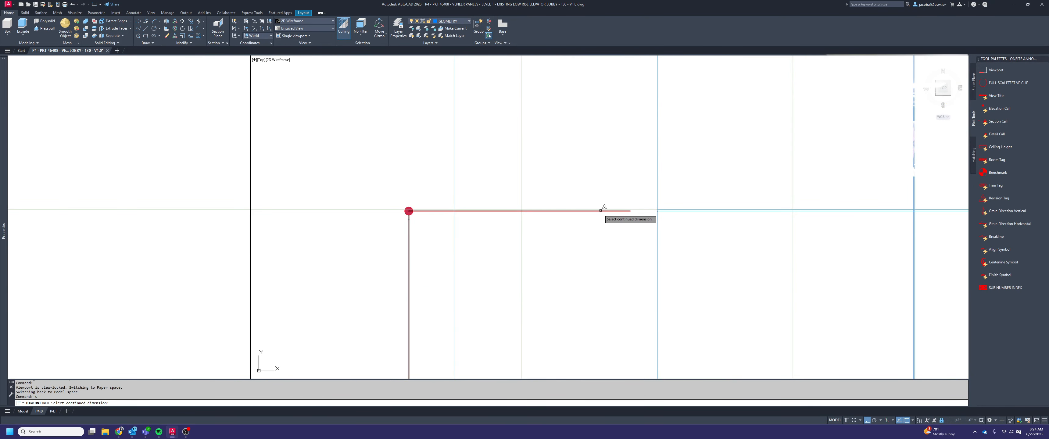
scroll(658, 213, up, 2)
scroll(657, 213, down, 5)
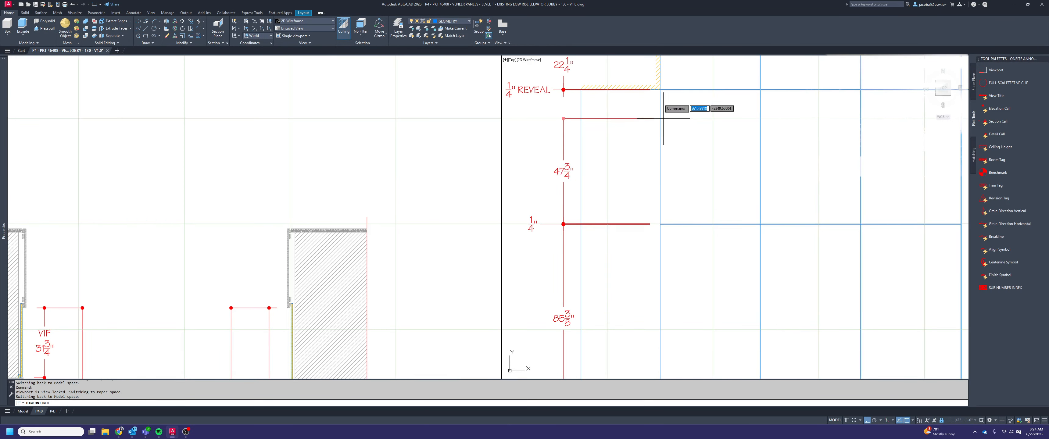
scroll(653, 104, up, 5)
click(665, 105)
key(Escape)
scroll(690, 136, down, 4)
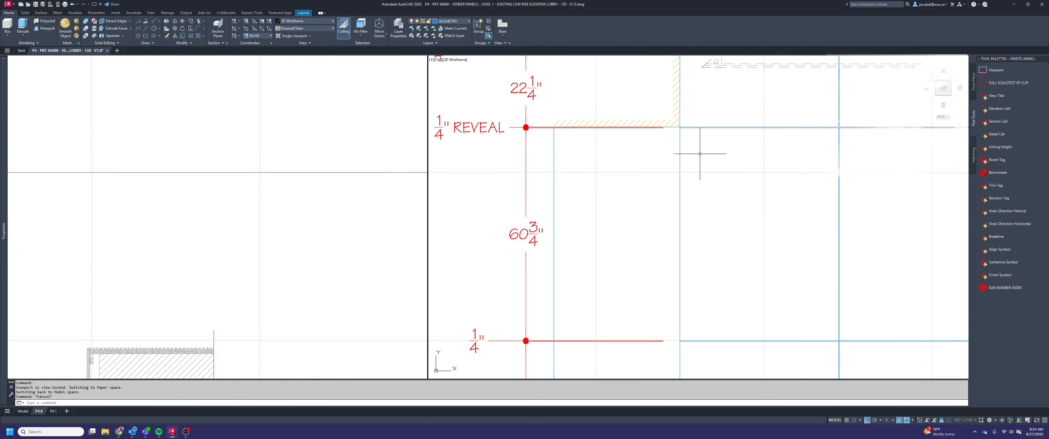
Add REVEAL after the value in the new 1/4" dimension's text
middle_drag(634, 270, 510, 223)
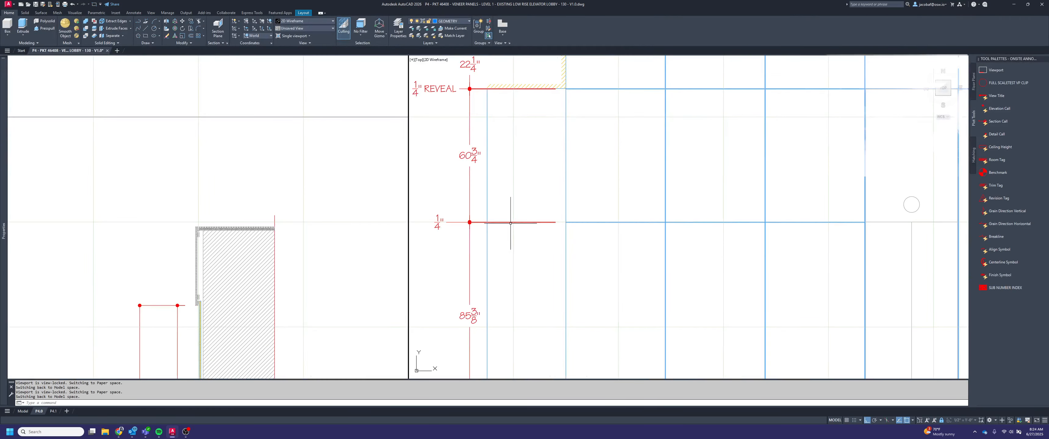
double_click(438, 223)
text(REVEAL)
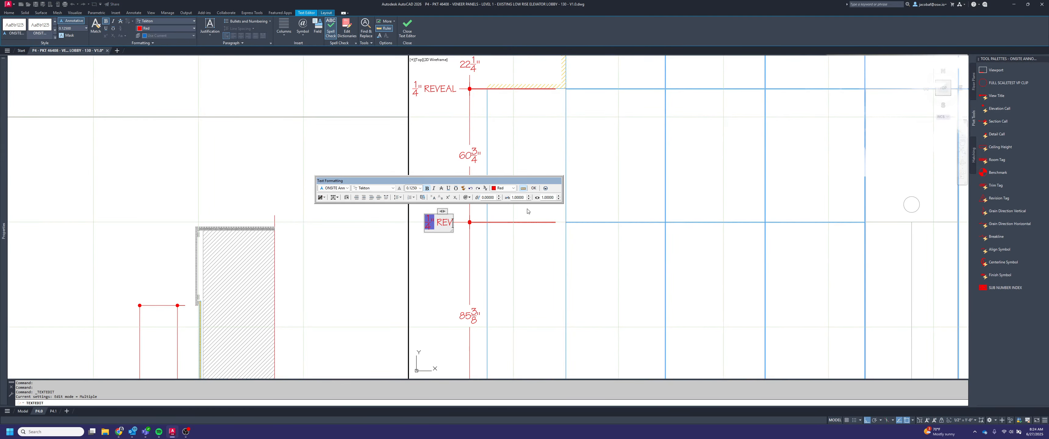
click(475, 221)
key(Escape)
Move the new 1/4" REVEAL dimension text into line with the 1/4" REVEAL text above it
click(438, 227)
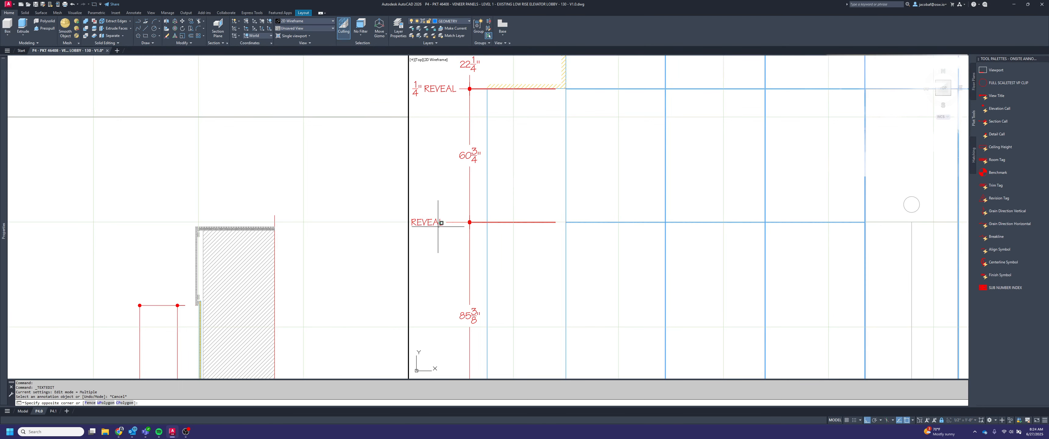
click(421, 207)
click(444, 222)
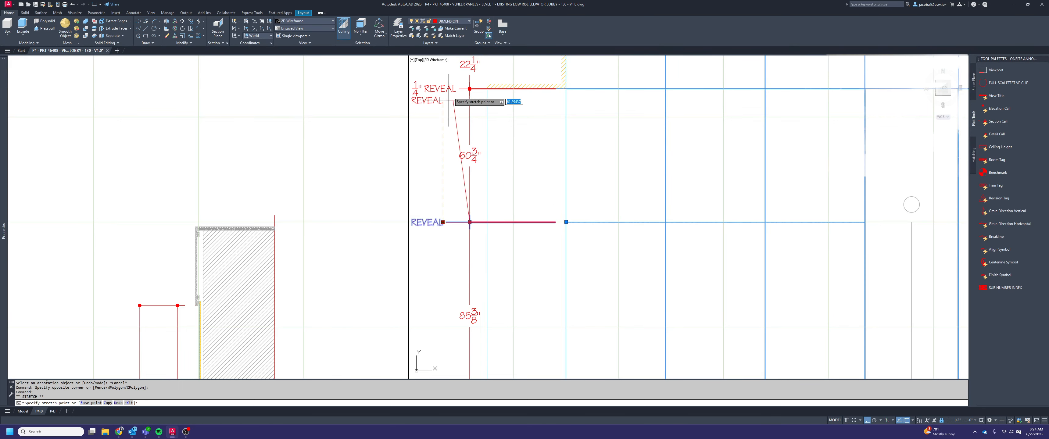
key(Escape)
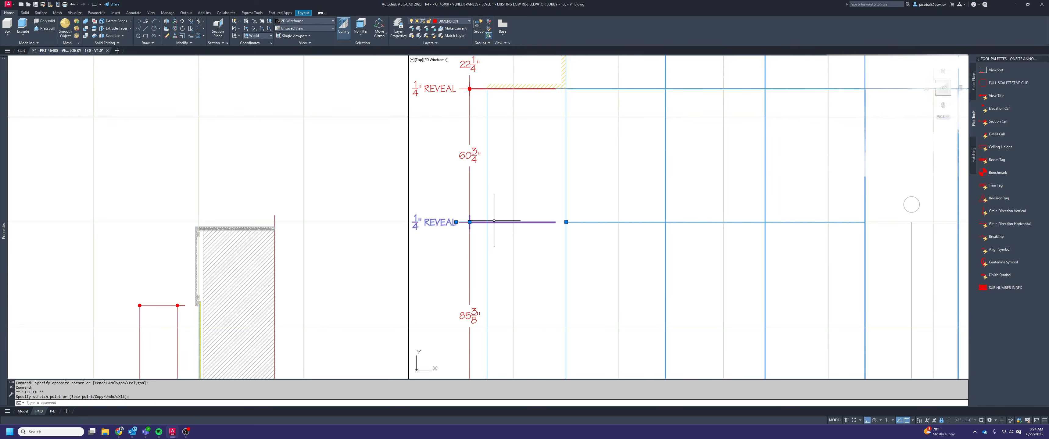
key(Escape)
Leave the viewport's model space and return to paper space on the layout
text(ps)
key(Return)
scroll(494, 221, down, 5)
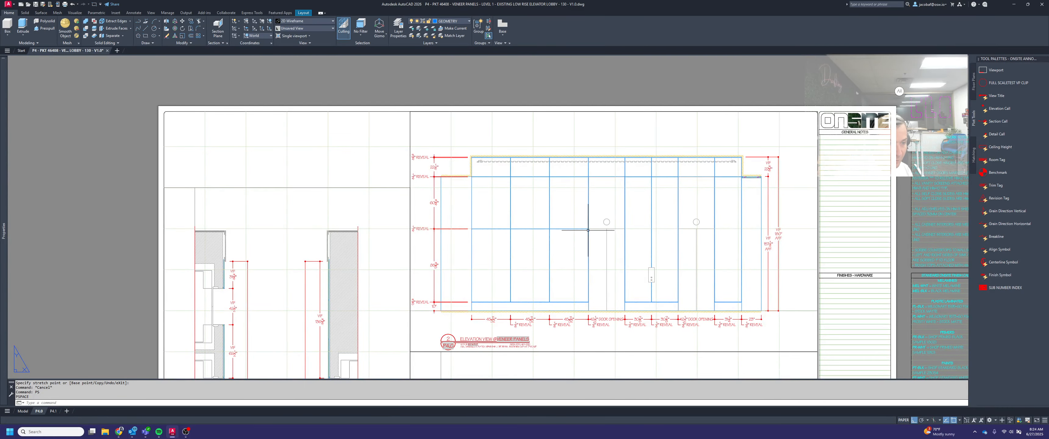
scroll(753, 225, up, 2)
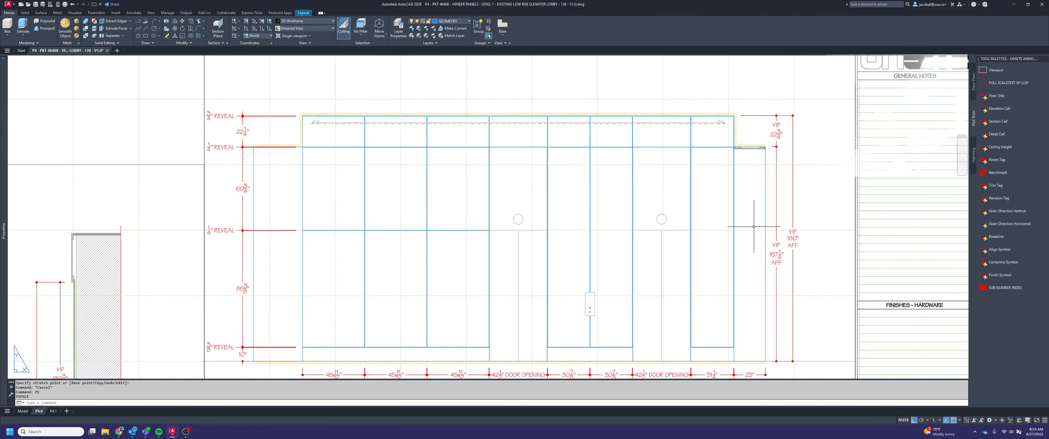
key(Escape)
key(Escape)
Draw a line in paper space continuing the door-head reveal's upper edge across both door openings to the last panel reveal
text(L)
scroll(553, 232, up, 4)
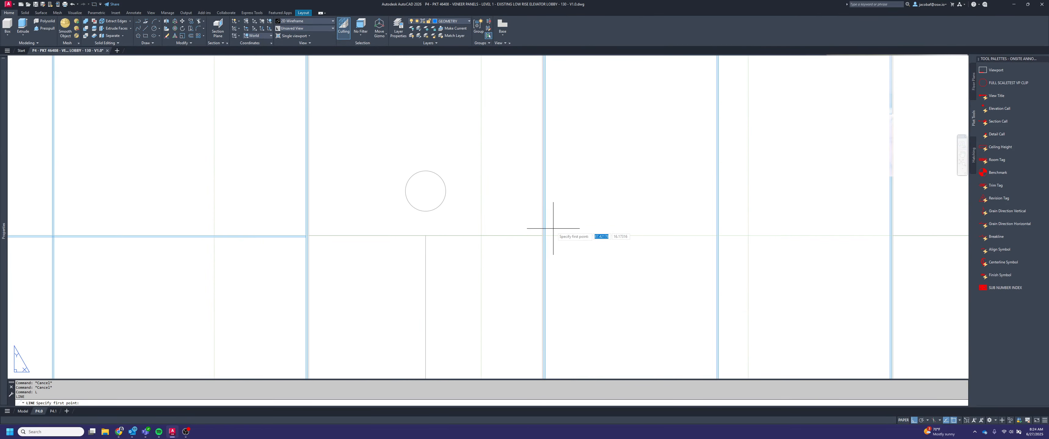
key(Return)
scroll(305, 235, up, 3)
click(308, 232)
scroll(308, 233, down, 4)
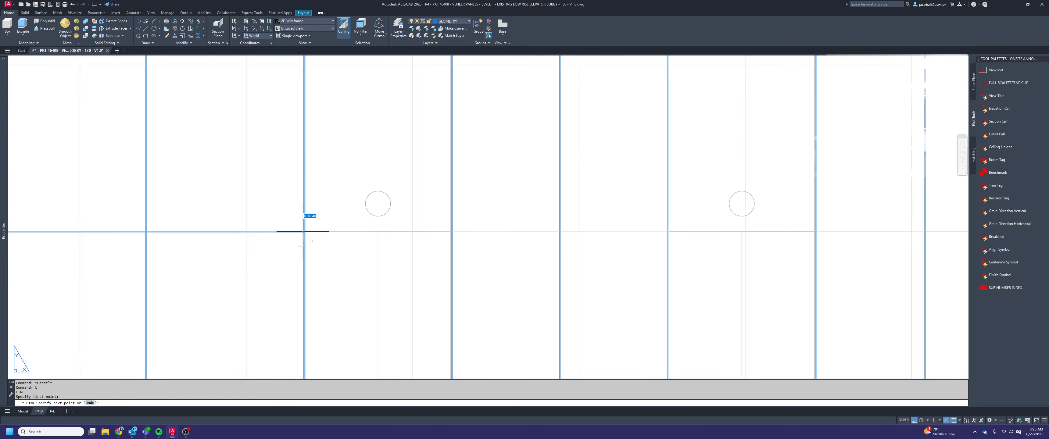
scroll(772, 218, up, 2)
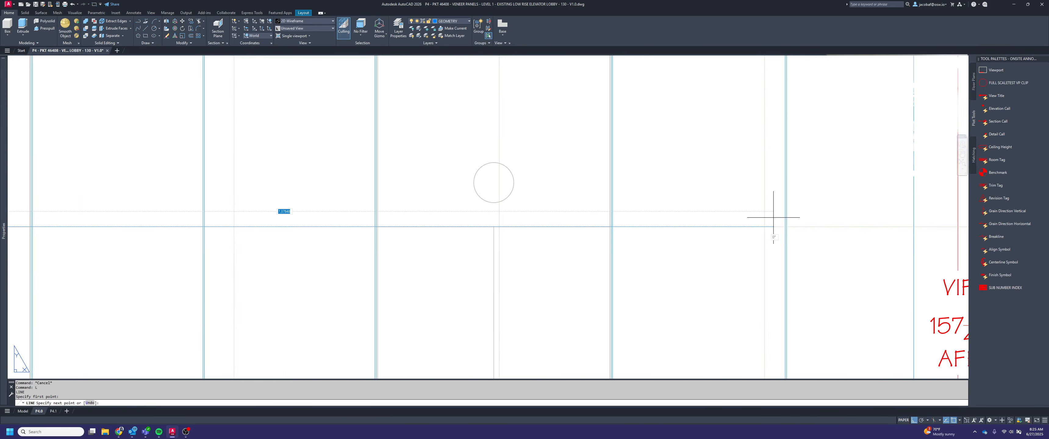
click(786, 225)
scroll(793, 220, down, 2)
scroll(625, 227, down, 3)
scroll(422, 222, up, 3)
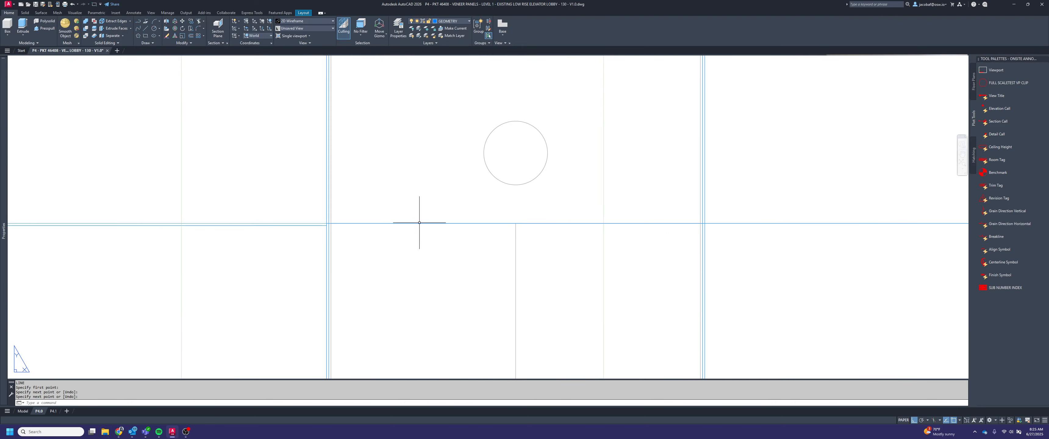
key(Return)
key(Return)
Draw a second paper-space line continuing the reveal's lower edge to the same last panel reveal
scroll(293, 227, up, 2)
click(380, 222)
scroll(407, 224, down, 3)
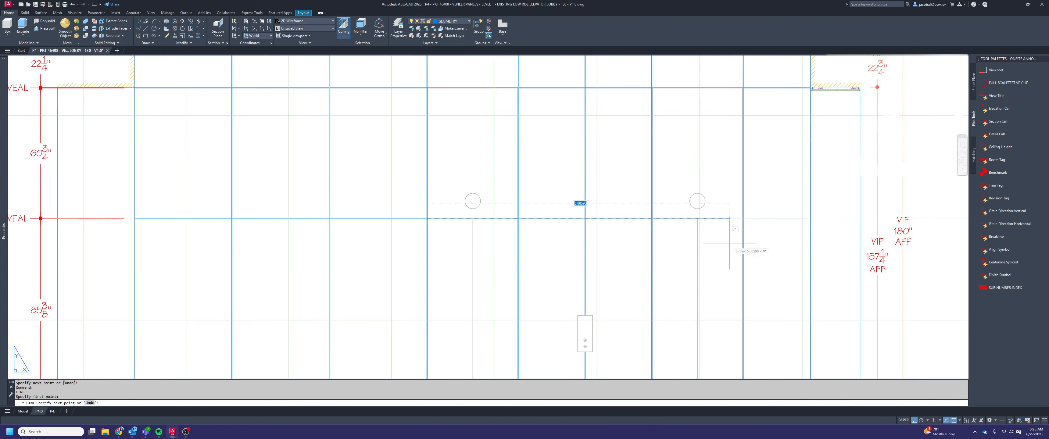
scroll(803, 227, up, 3)
scroll(823, 224, up, 2)
key(Escape)
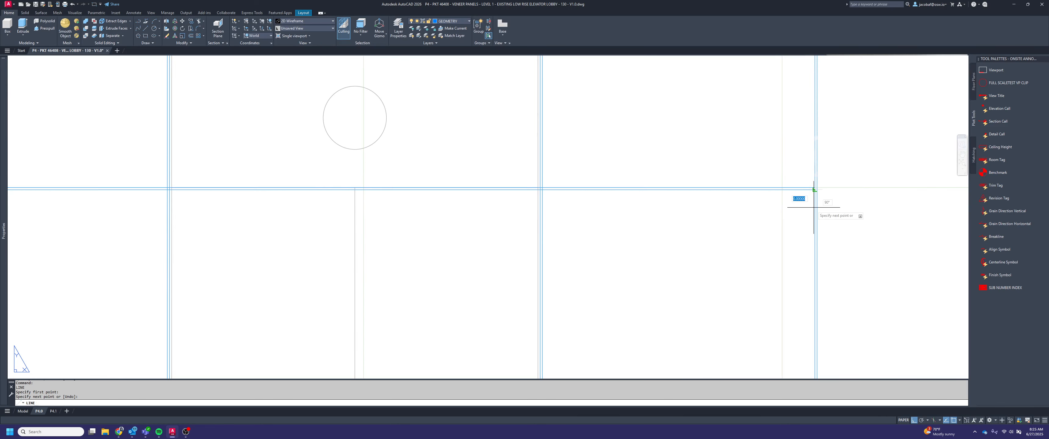
Try to select the vertical reveal edges beside the second door opening as cutting edges for trimming the new lines
text(tr)
key(Return)
scroll(537, 196, up, 3)
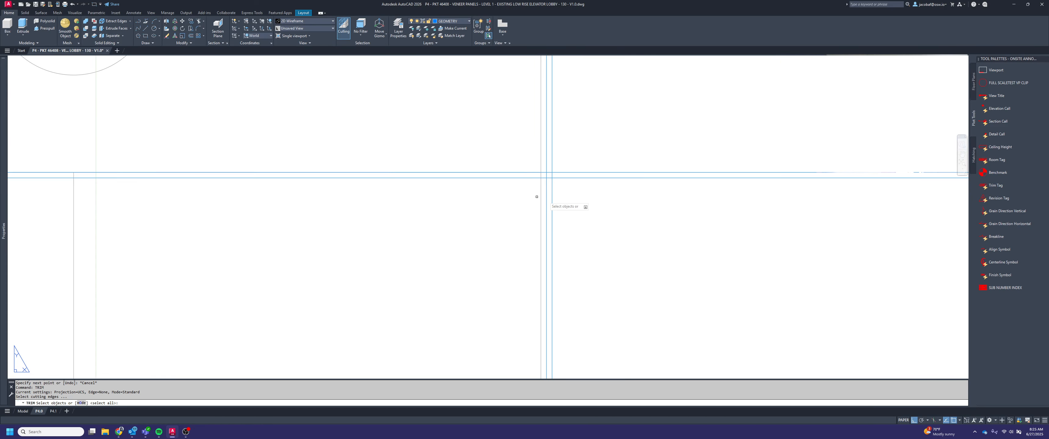
click(553, 199)
click(553, 199)
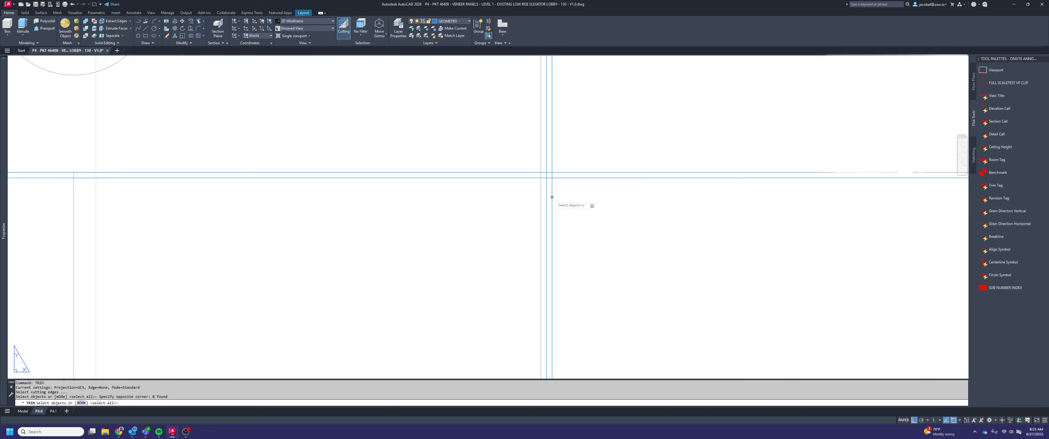
click(556, 196)
click(553, 193)
scroll(620, 218, down, 3)
click(590, 209)
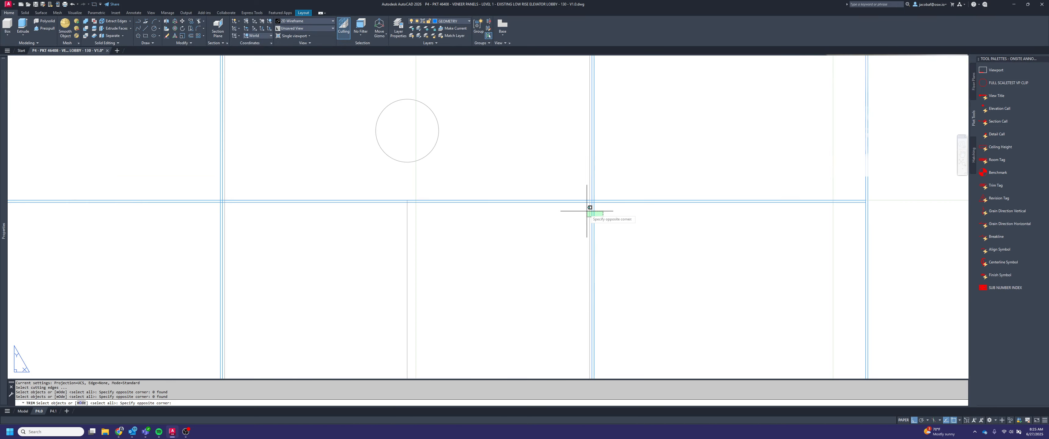
click(587, 212)
scroll(619, 231, down, 3)
key(Escape)
Delete the two reveal lines drawn in paper space
scroll(636, 232, down, 3)
click(640, 233)
click(633, 196)
key(Delete)
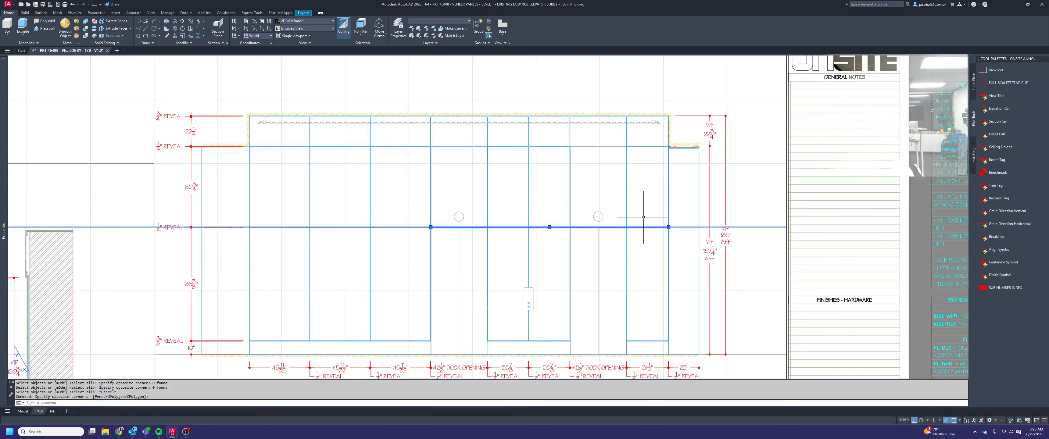
key(Escape)
Enter the elevation viewport's model space and draw the reveal's upper edge line across both door openings to the last panel reveal
double_click(636, 216)
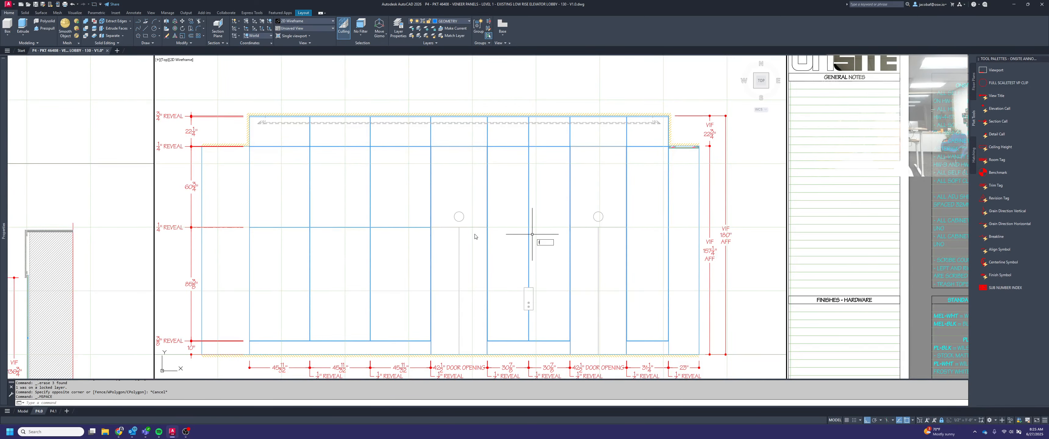
key(space)
scroll(434, 221, up, 3)
click(409, 244)
scroll(412, 246, down, 3)
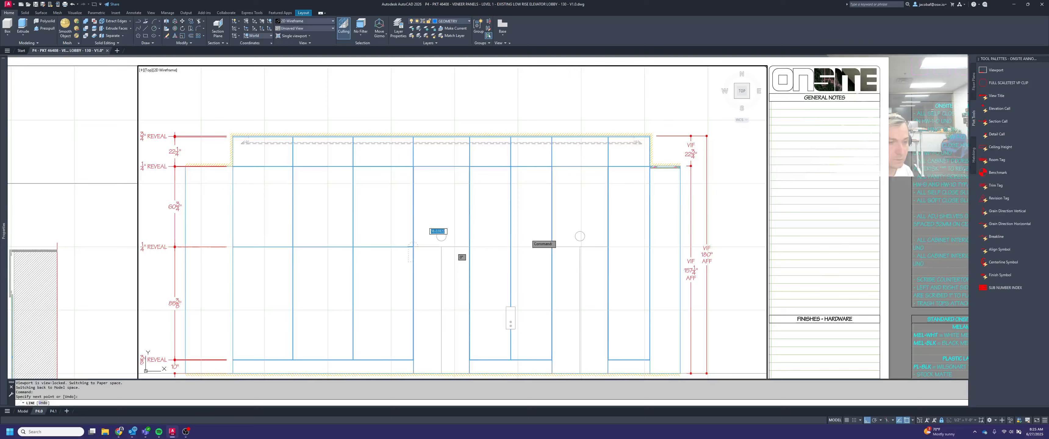
scroll(659, 244, up, 6)
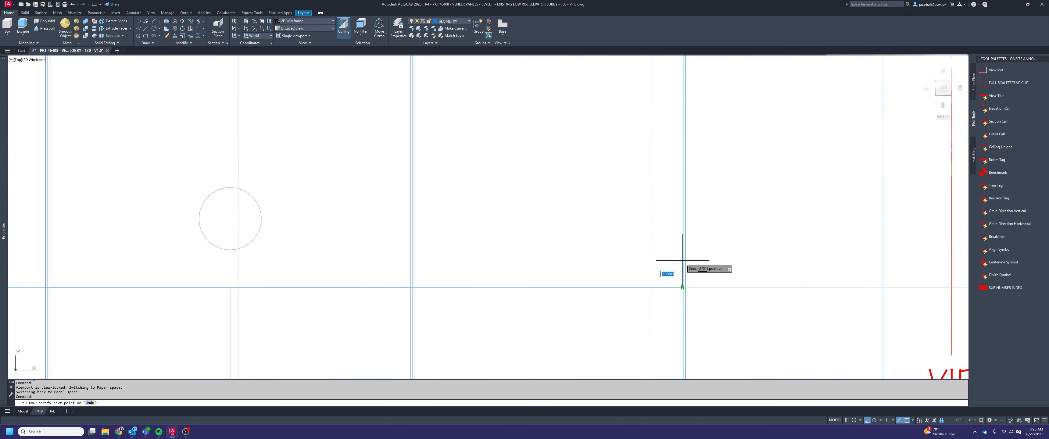
key(space)
Draw the matching lower edge line from the end of the existing reveal to the last panel reveal
scroll(719, 254, down, 4)
scroll(149, 285, up, 2)
key(space)
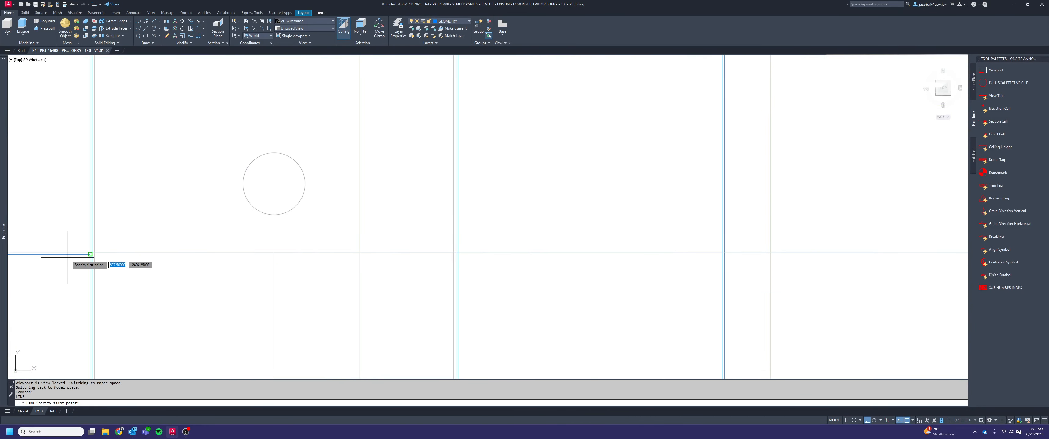
click(68, 256)
scroll(143, 256, down, 3)
scroll(477, 260, up, 3)
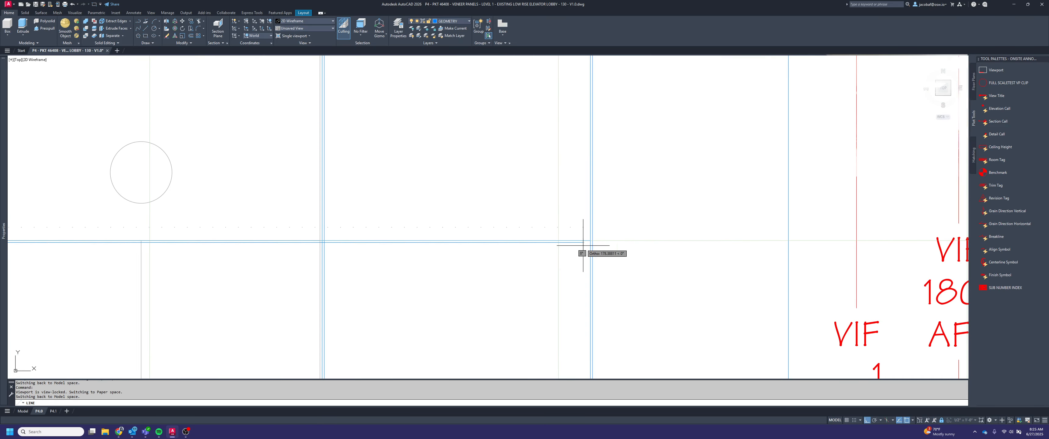
scroll(585, 246, up, 1)
click(594, 246)
key(space)
Trim both new reveal lines out of the first door opening, using the vertical reveal lines beside both openings as cutting edges
scroll(688, 249, down, 4)
middle_drag(630, 264, 820, 240)
text(tr)
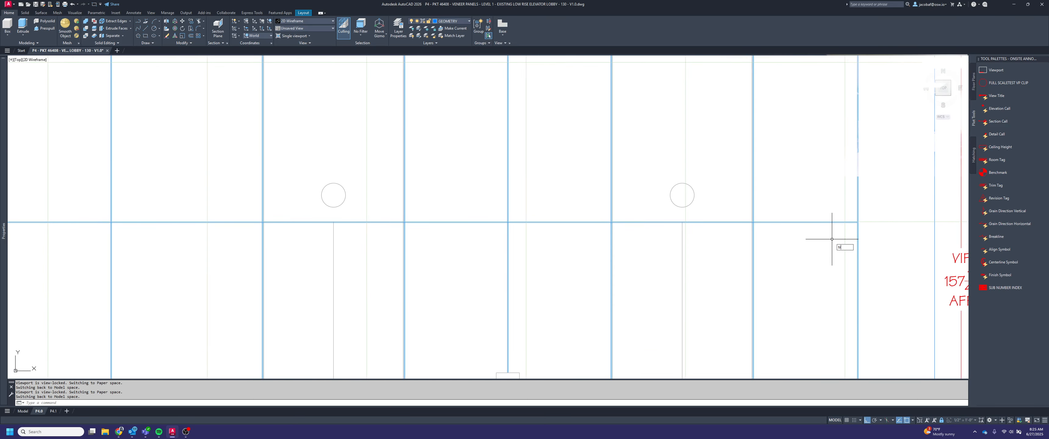
text(im)
key(space)
scroll(798, 228, up, 4)
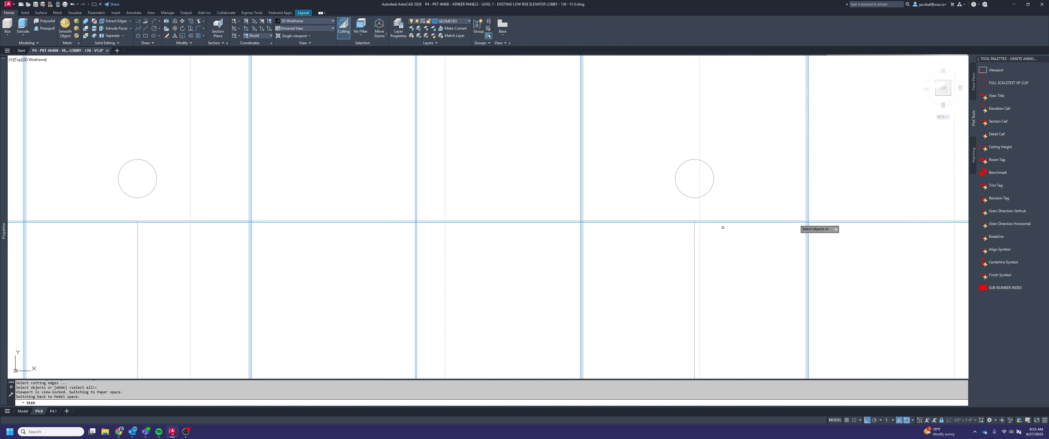
click(803, 234)
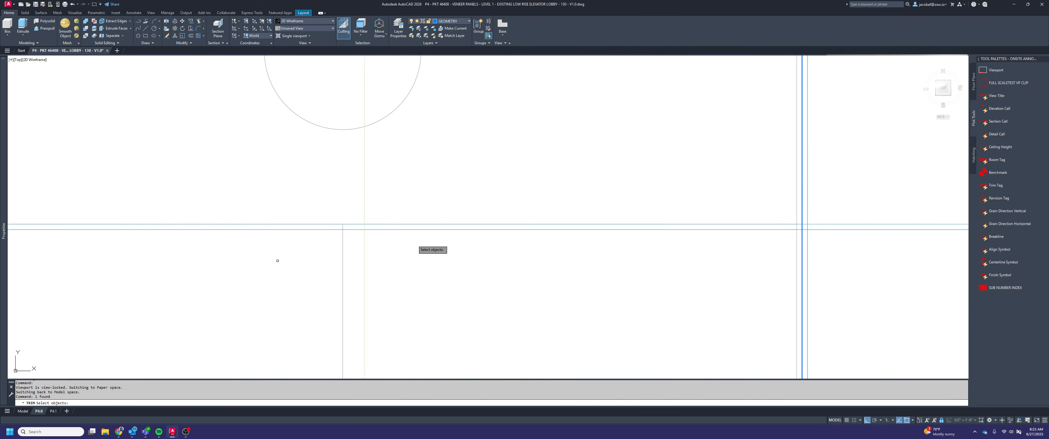
scroll(560, 216, down, 4)
scroll(310, 226, up, 4)
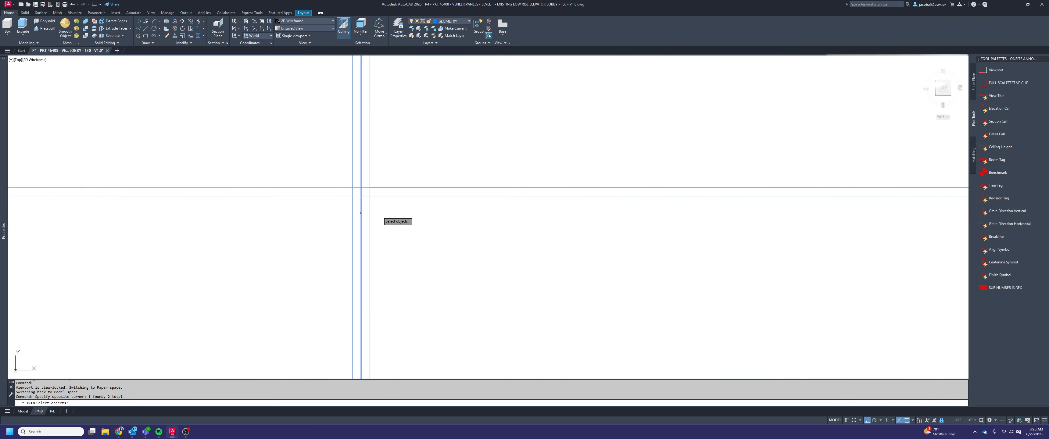
scroll(447, 244, down, 4)
scroll(481, 264, down, 6)
scroll(562, 264, up, 6)
scroll(562, 265, down, 6)
scroll(543, 267, up, 6)
scroll(712, 181, up, 4)
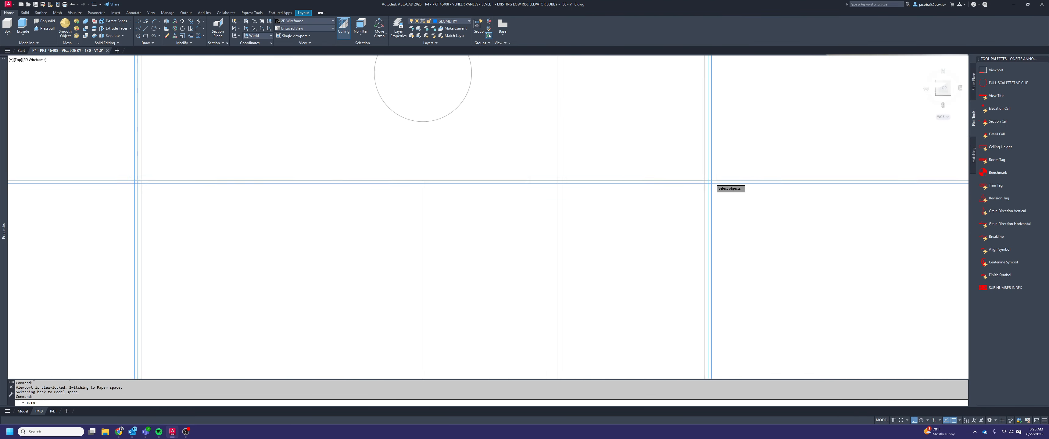
click(707, 201)
scroll(354, 212, down, 5)
scroll(354, 209, up, 5)
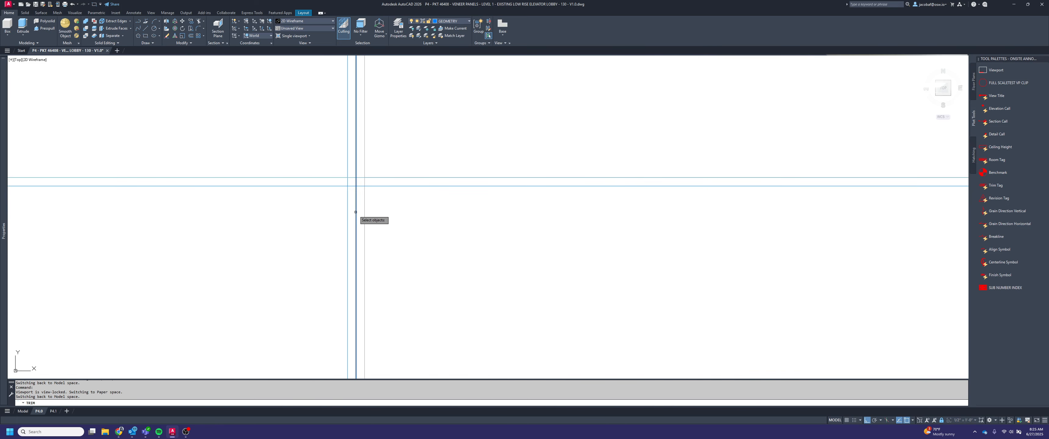
key(Return)
scroll(419, 210, down, 3)
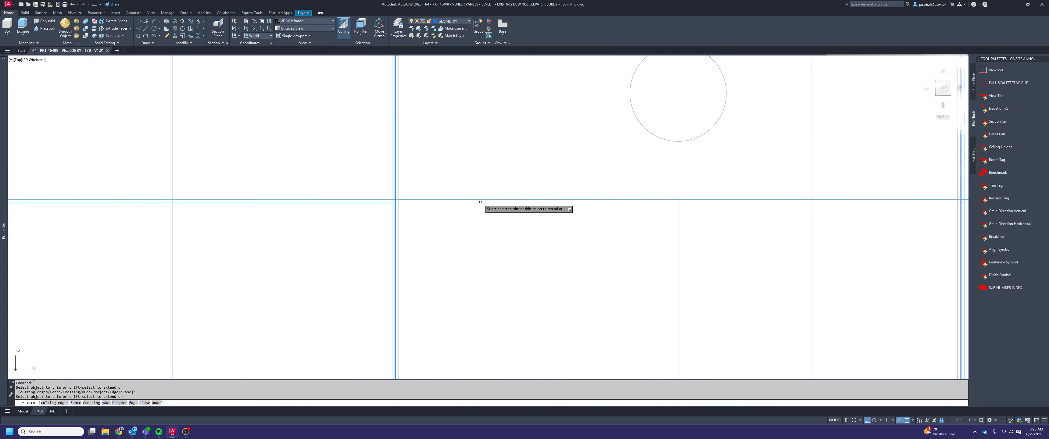
scroll(498, 235, down, 3)
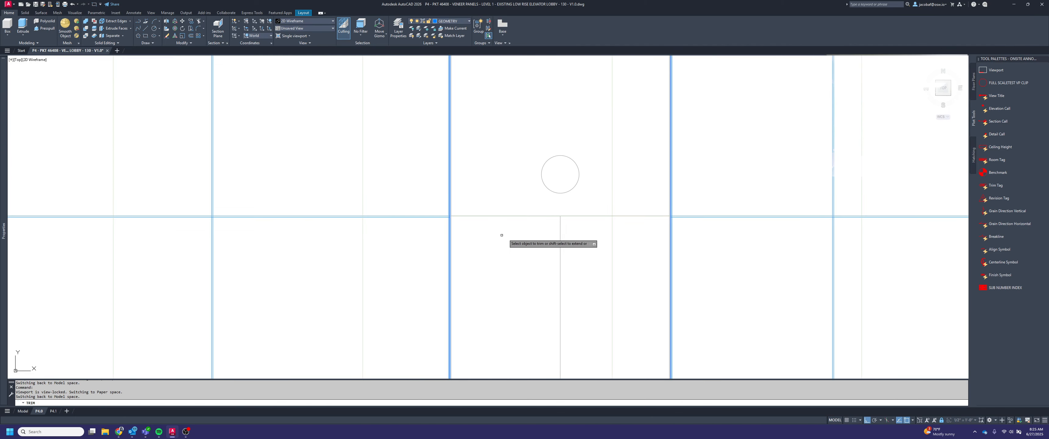
Trim both reveal lines out of the second door opening, undoing the mistaken trim between the doors
scroll(608, 201, up, 3)
click(598, 216)
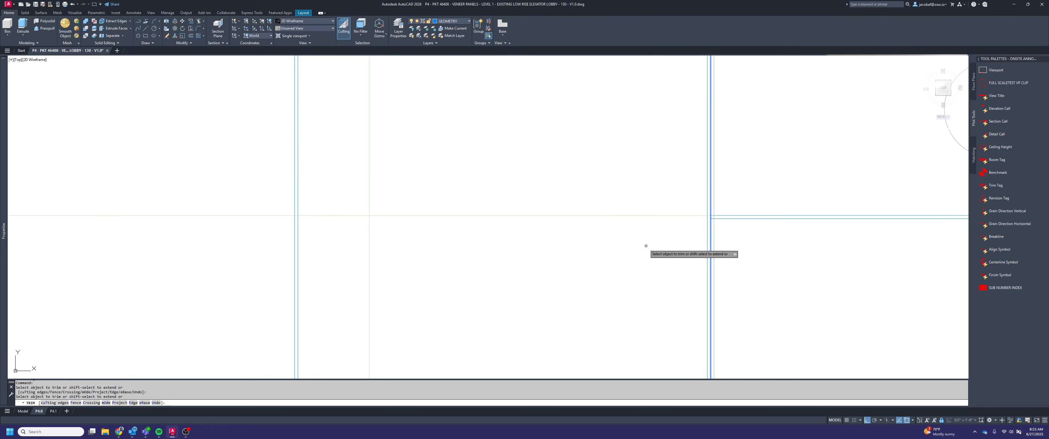
scroll(646, 244, down, 1)
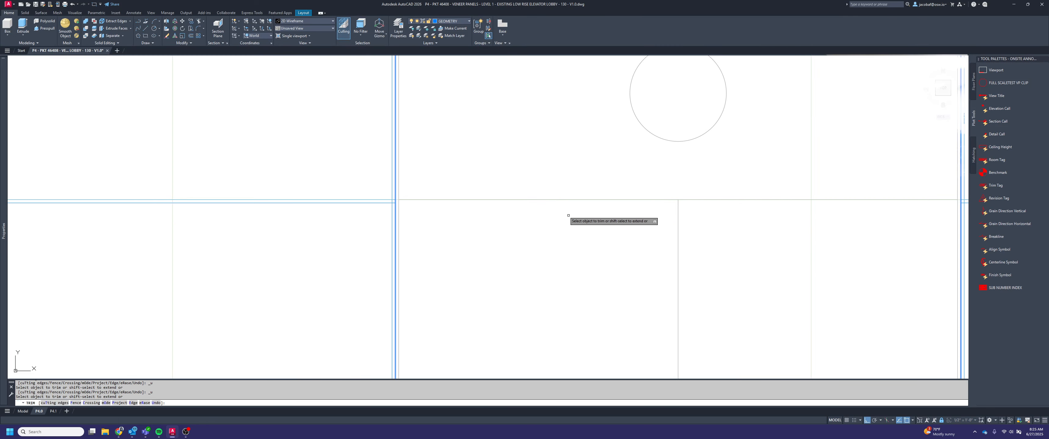
scroll(618, 217, down, 1)
scroll(650, 217, down, 4)
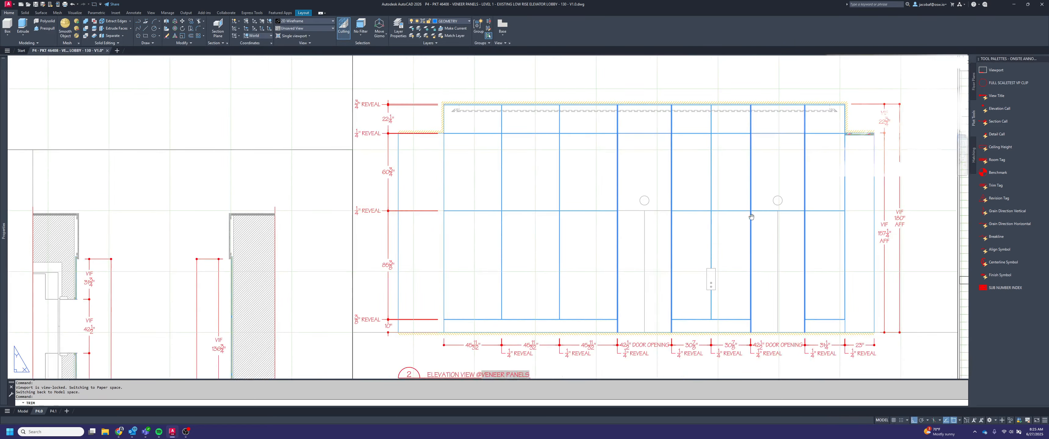
scroll(722, 224, up, 5)
scroll(722, 224, up, 4)
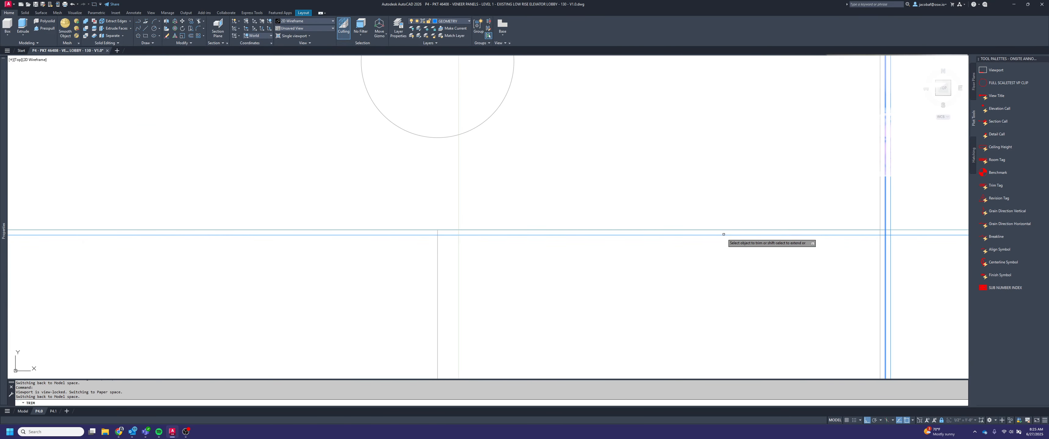
click(723, 229)
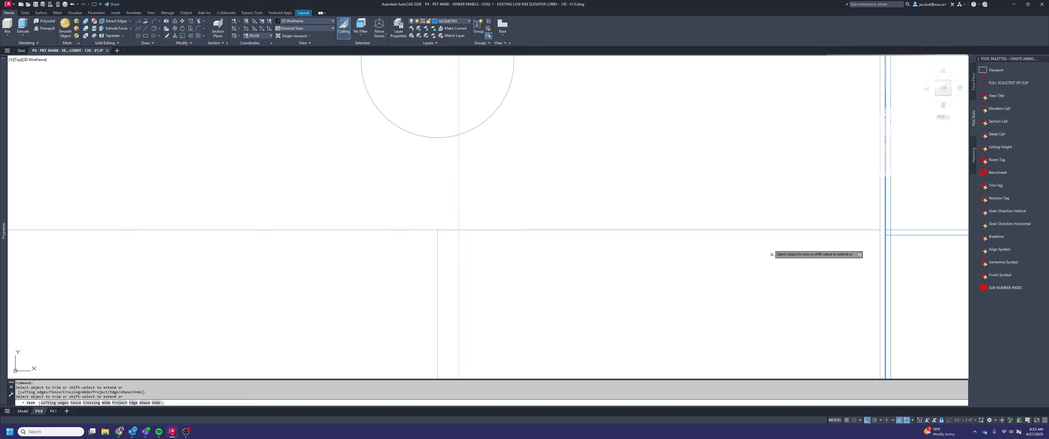
key(Escape)
Trim the vertical and horizontal reveal edges where they cross at both ends of the last panel beyond the second door
scroll(765, 200, down, 5)
mouse_move(810, 219)
middle_down()
mouse_move(691, 229)
mouse_move(713, 287)
middle_up()
scroll(690, 229, down, 2)
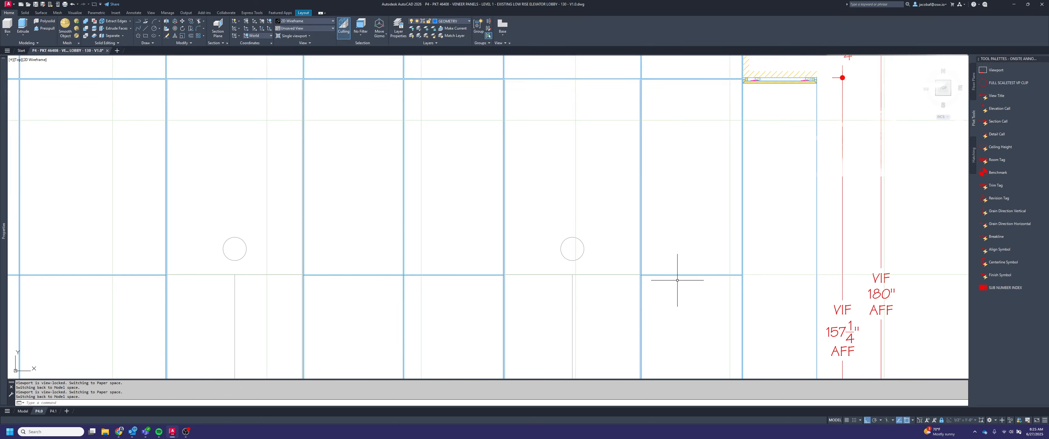
key(Return)
scroll(745, 271, up, 8)
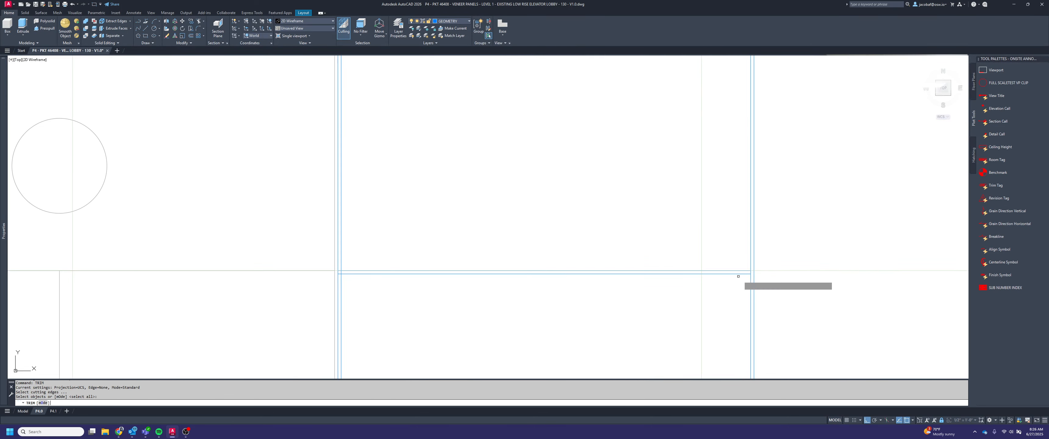
scroll(730, 278, down, 3)
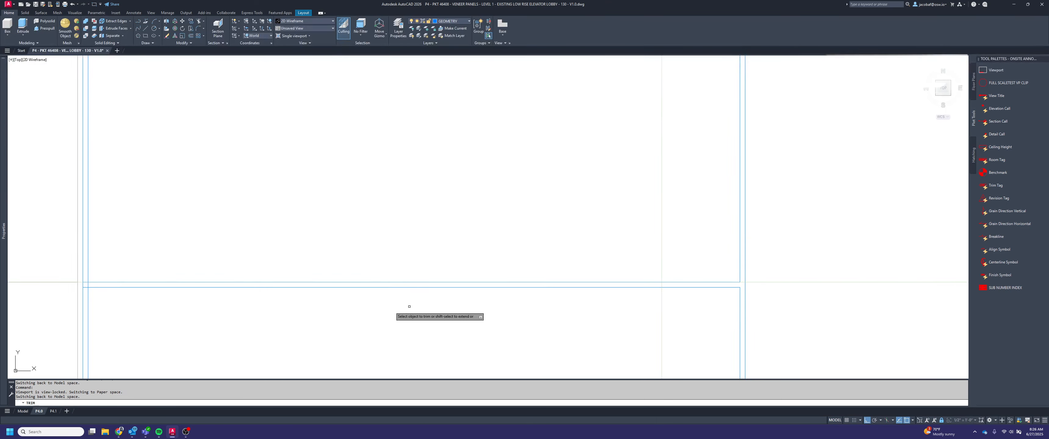
middle_drag(77, 278, 476, 225)
scroll(496, 231, up, 4)
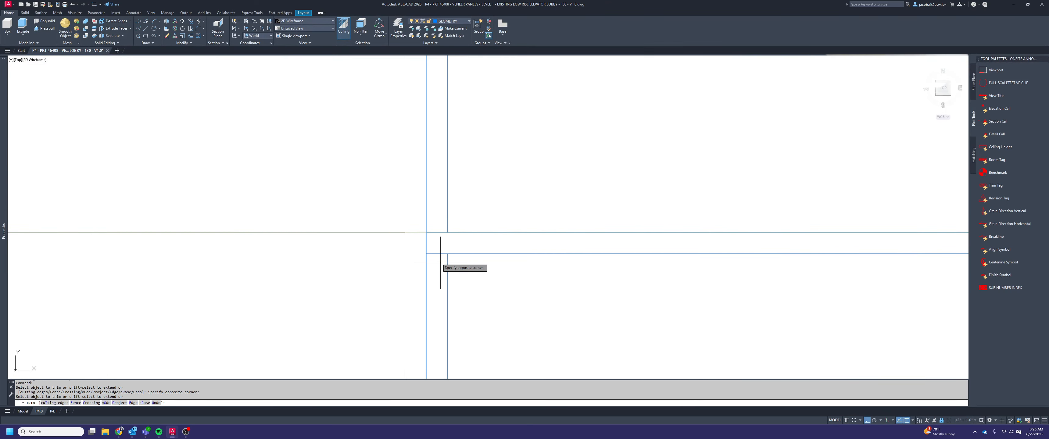
Trim the vertical and horizontal reveal edges where they cross at the end of the middle panels beside the second door opening
scroll(448, 251, down, 5)
middle_drag(387, 246, 501, 249)
scroll(501, 249, up, 8)
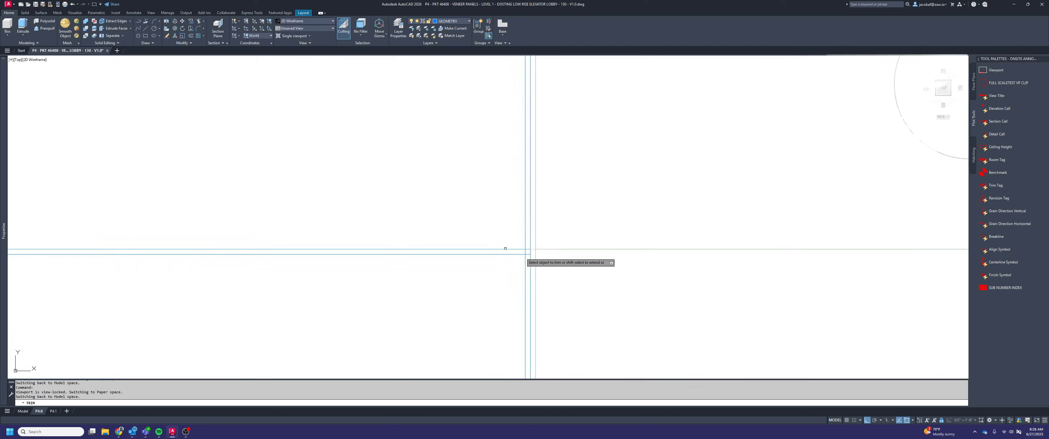
click(510, 255)
click(506, 205)
click(503, 233)
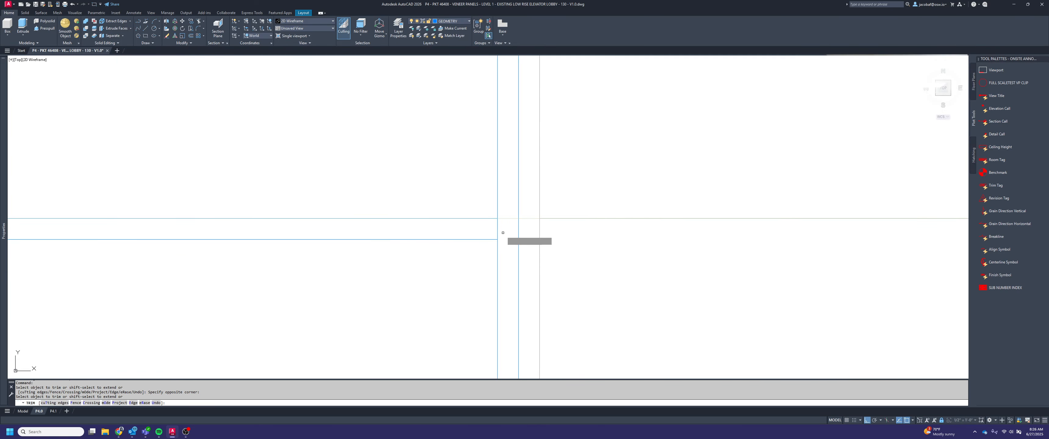
click(486, 234)
Trim the crossing reveal edges at the vertical reveal midway between the two door openings to leave an open intersection
scroll(578, 263, down, 2)
middle_drag(449, 252, 901, 218)
middle_drag(341, 243, 878, 201)
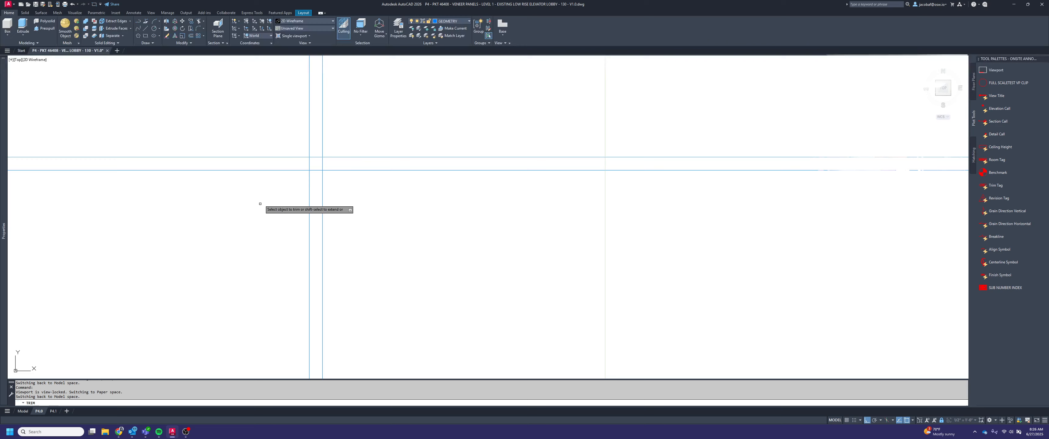
scroll(331, 156, up, 5)
click(339, 194)
click(212, 189)
scroll(351, 155, down, 6)
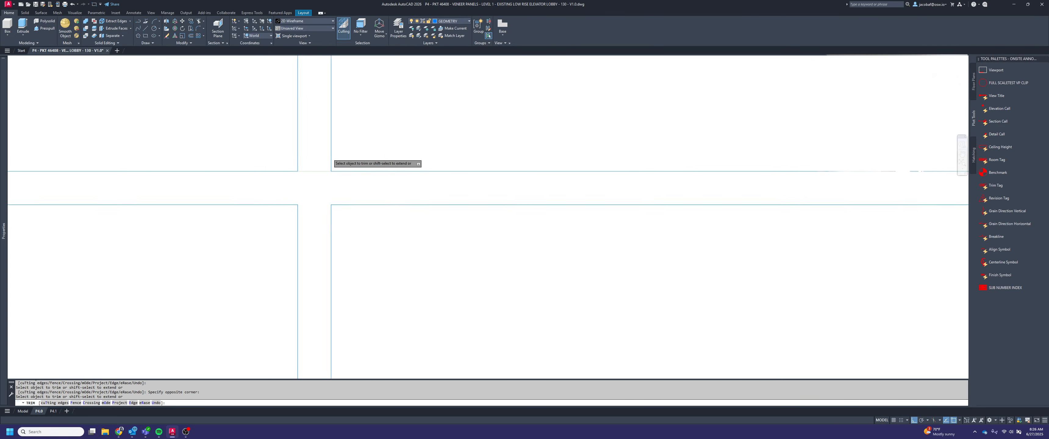
Trim the crossing reveal edges where the middle panels meet the right side of the first door opening
middle_drag(465, 244, 668, 240)
scroll(595, 244, up, 4)
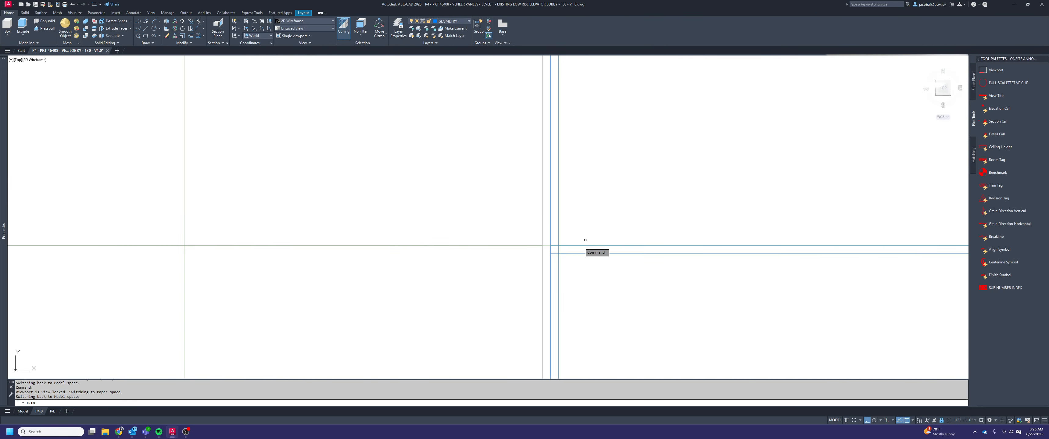
click(549, 267)
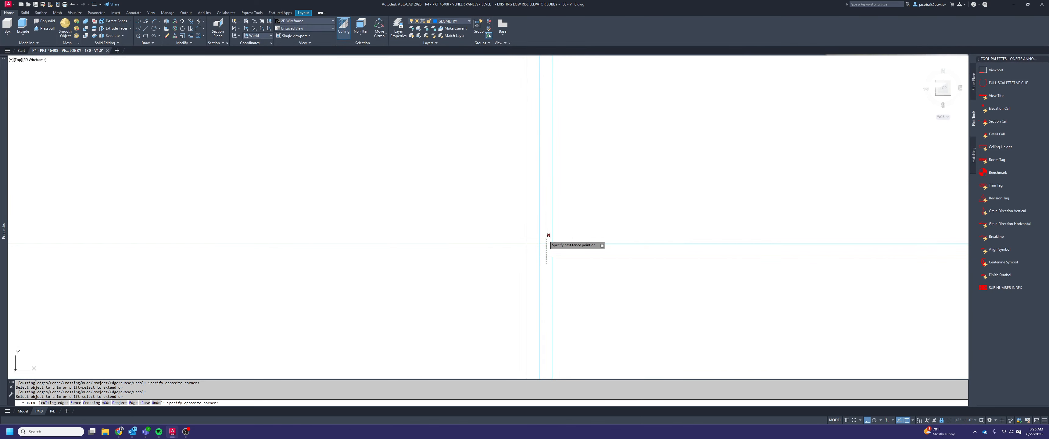
Trim the crossing reveal edges beside the left side of the first door opening and erase the leftover short segments
scroll(594, 246, down, 5)
middle_drag(265, 248, 600, 232)
scroll(632, 223, up, 6)
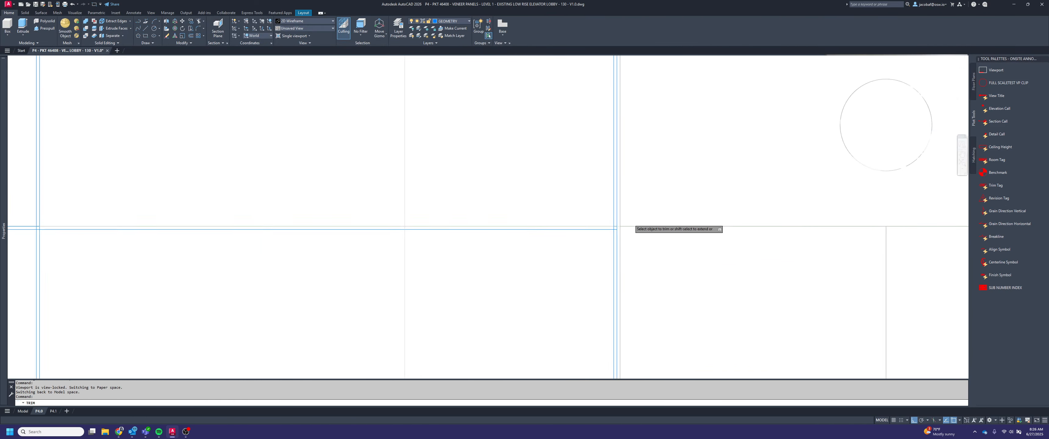
click(628, 190)
click(634, 223)
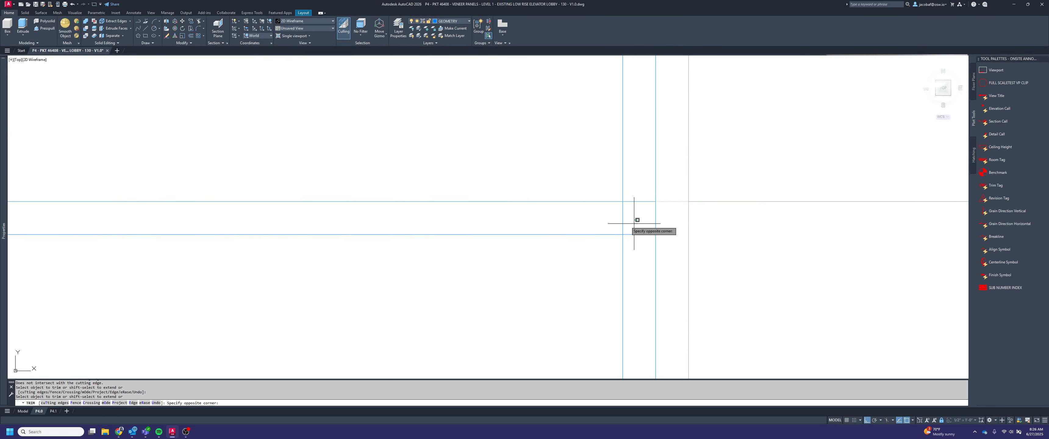
click(644, 243)
click(633, 170)
key(space)
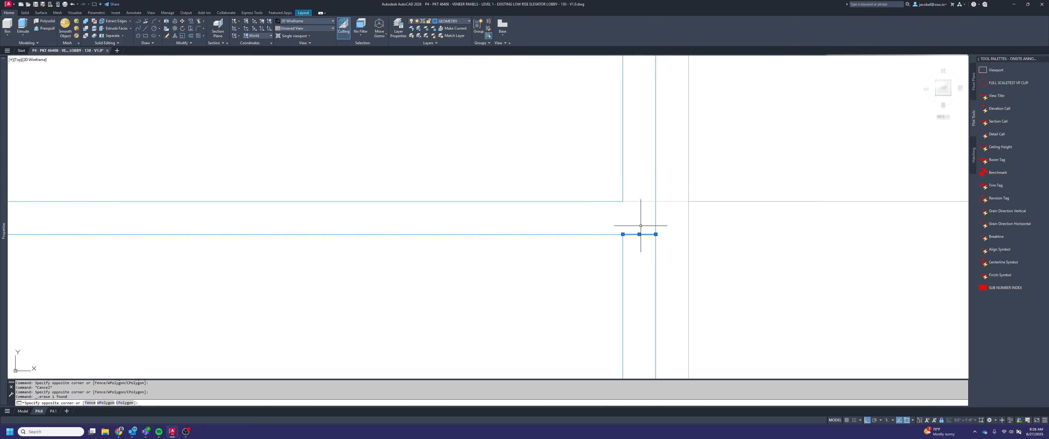
key(Escape)
scroll(640, 226, down, 6)
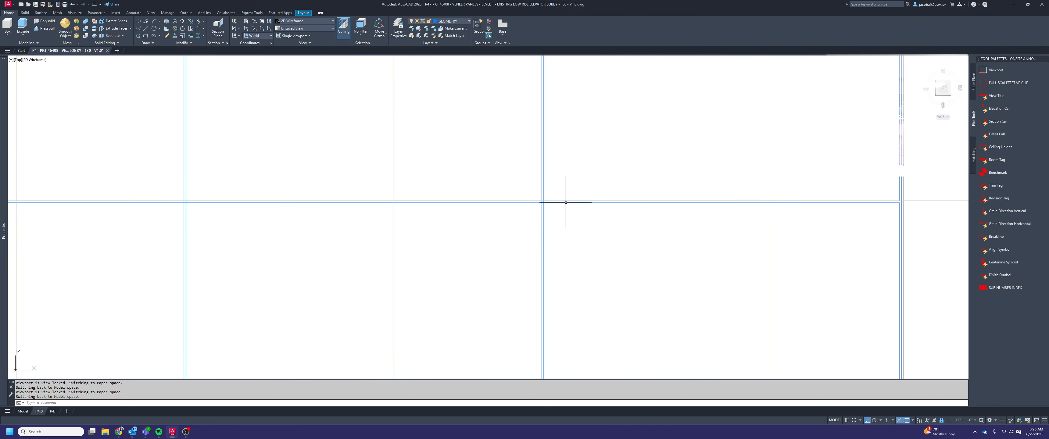
Trim the crossing reveal edges at the nearest interior vertical reveal left of the first door opening
key(Escape)
key(Escape)
scroll(565, 202, up, 4)
text(trim)
key(Return)
scroll(514, 216, up, 3)
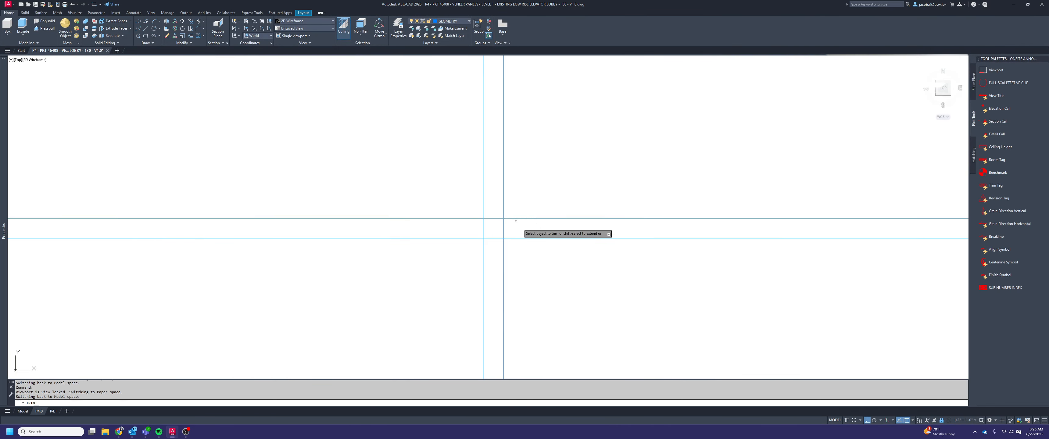
key(Escape)
scroll(529, 216, down, 8)
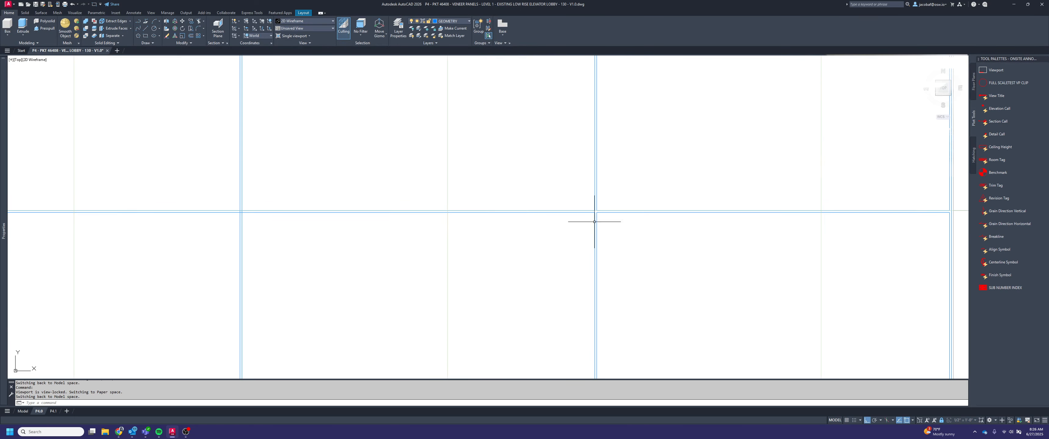
Trim the crossing reveal edges at the next interior vertical reveal, between the two leftmost panels
middle_drag(578, 224, 604, 225)
scroll(489, 217, up, 10)
text(tr)
key(Return)
key(Return)
click(528, 233)
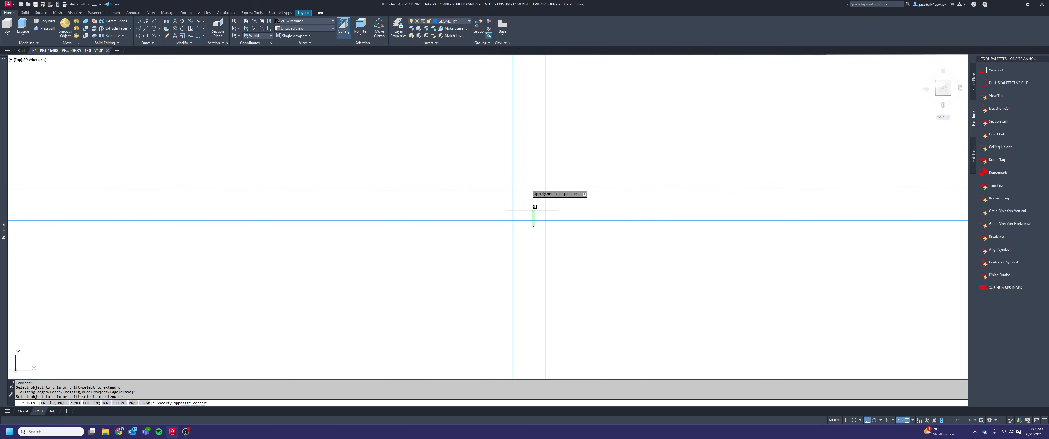
click(519, 182)
key(Escape)
scroll(664, 197, down, 4)
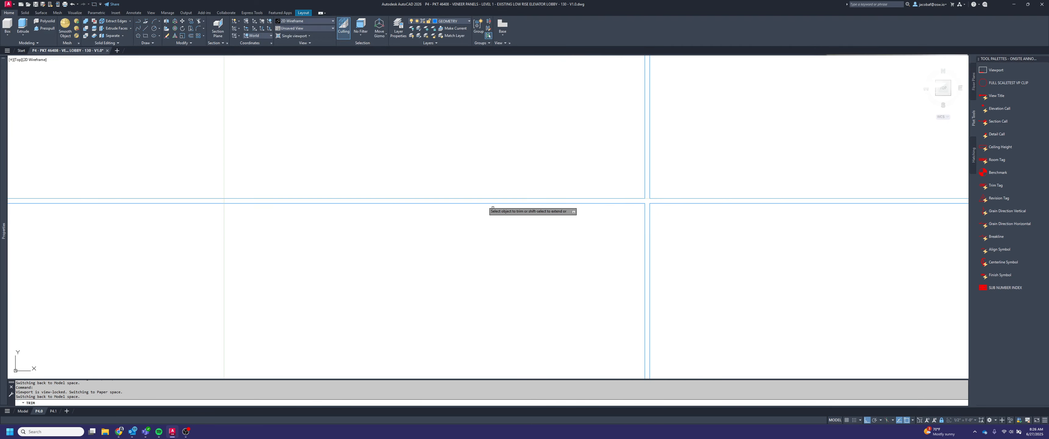
middle_drag(322, 226, 677, 222)
key(Escape)
Snap the door-head 1/4" REVEAL dimension's upper origin to the left end of the reveal's upper edge and return to paper space
scroll(568, 191, down, 5)
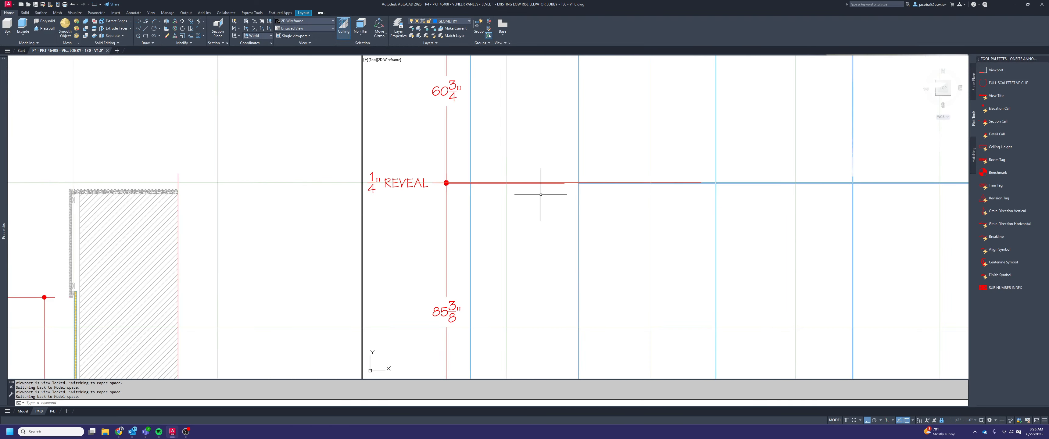
scroll(538, 195, up, 5)
click(540, 194)
click(538, 191)
scroll(458, 222, down, 2)
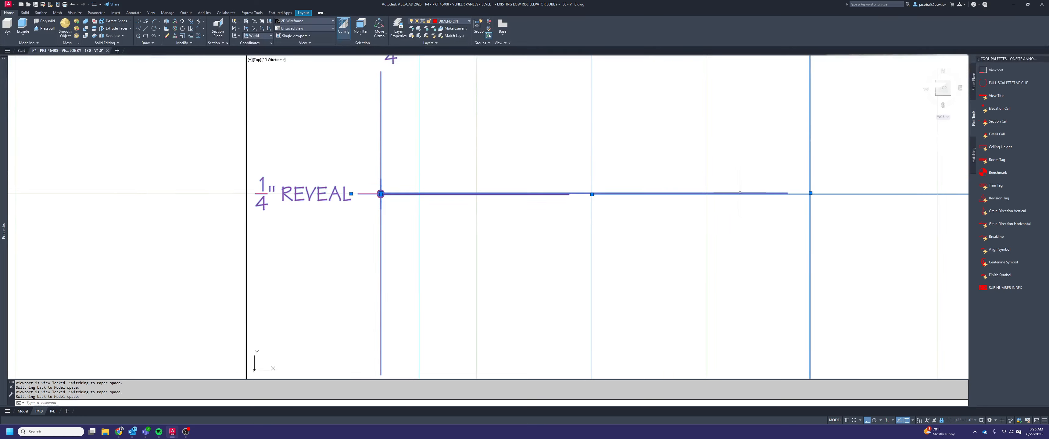
click(810, 193)
scroll(620, 193, up, 3)
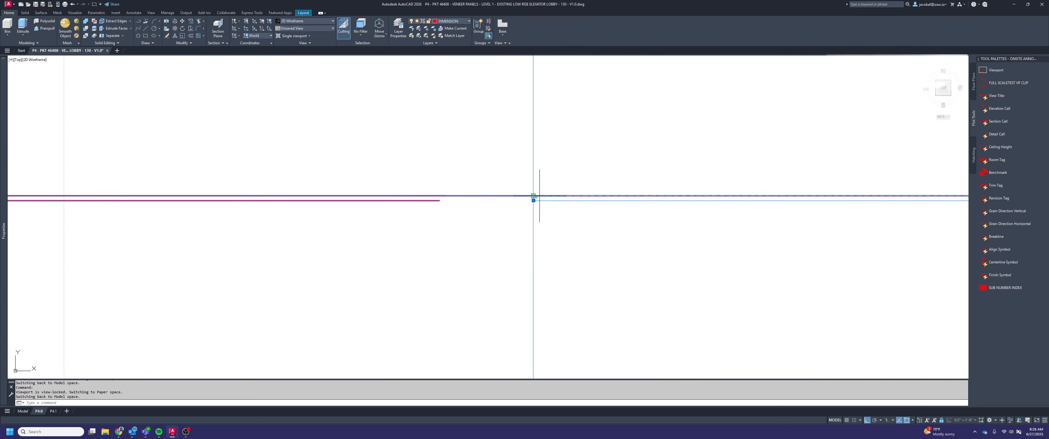
click(540, 196)
key(Escape)
scroll(608, 211, down, 10)
middle_drag(609, 212, 563, 197)
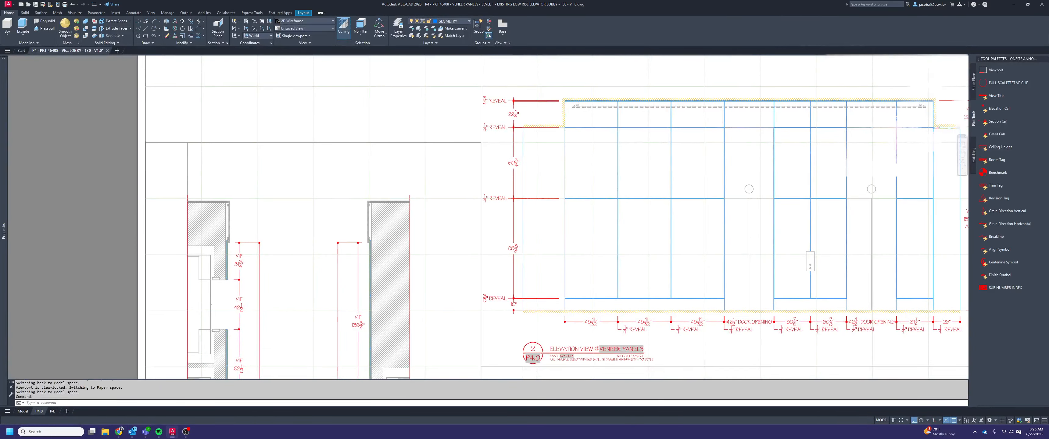
scroll(584, 216, down, 2)
double_click(234, 179)
Try to draw a door-head line in paper space across the panel left of the first door in the lower elevation
middle_drag(772, 204, 672, 169)
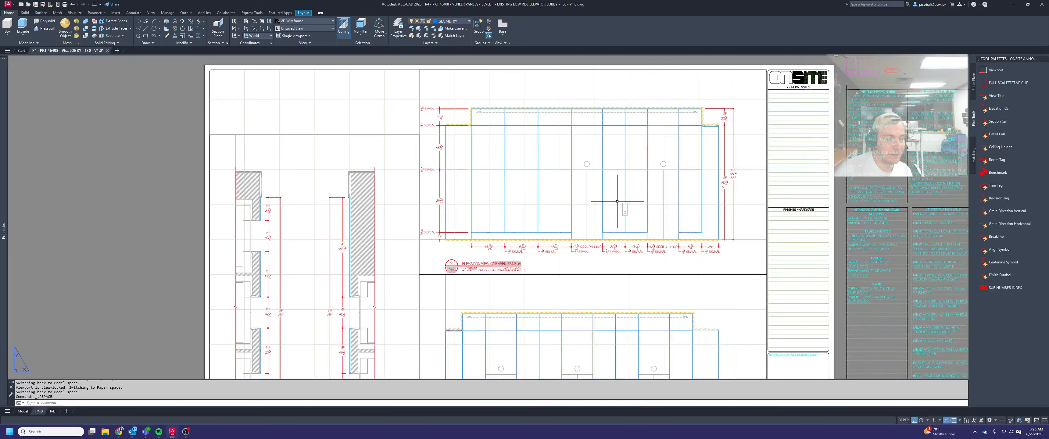
middle_drag(645, 262, 630, 171)
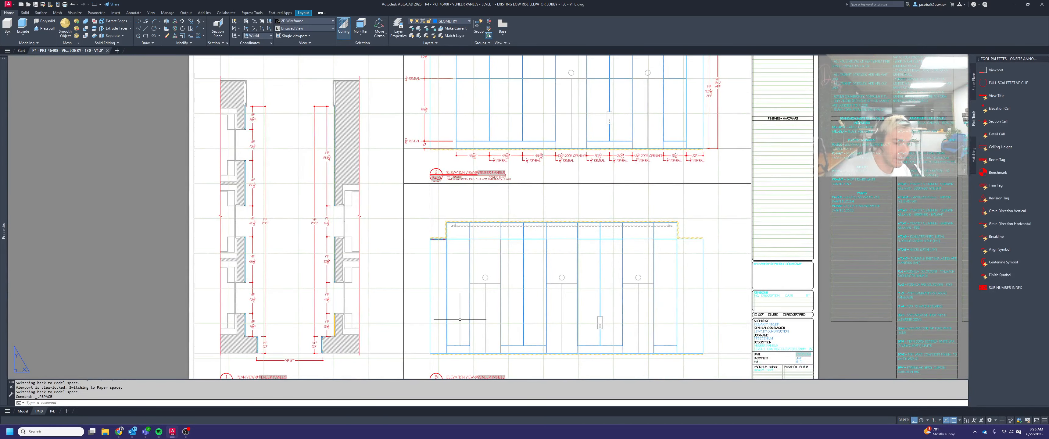
scroll(460, 321, up, 4)
text(l)
key(Return)
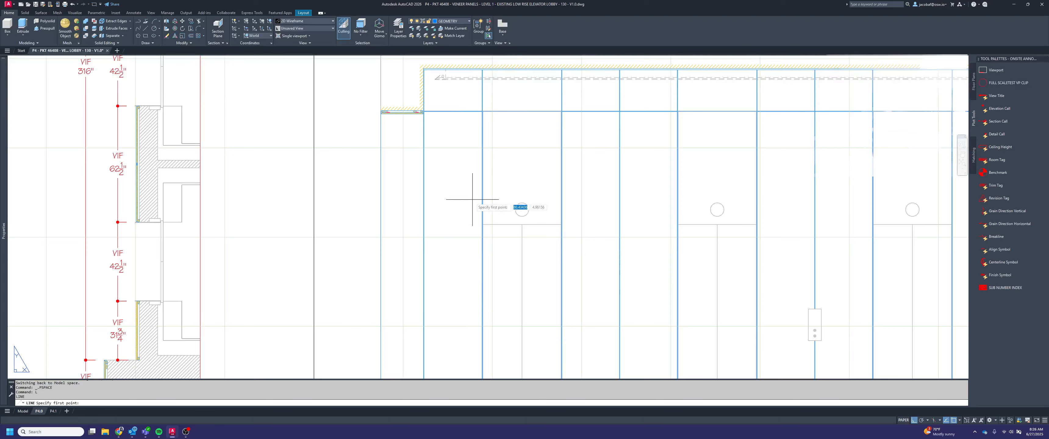
scroll(480, 204, up, 6)
middle_drag(536, 309, 583, 241)
scroll(583, 241, up, 2)
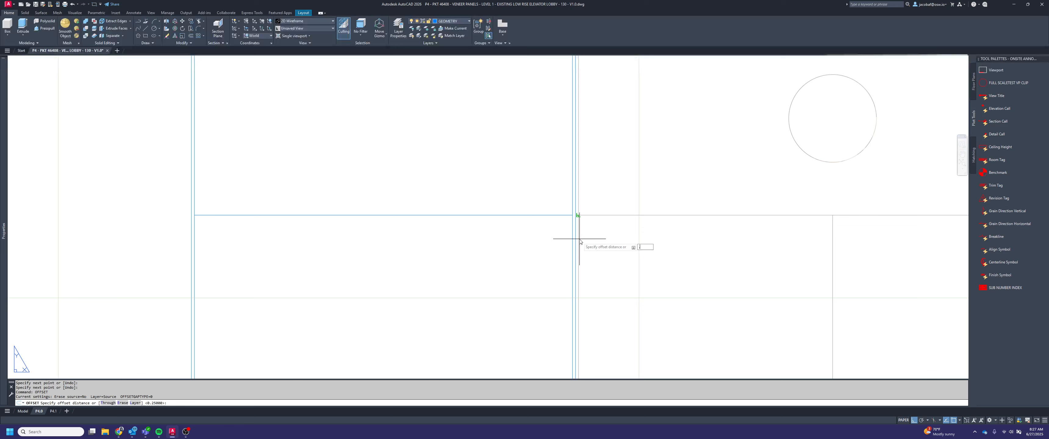
Try offsetting the paper-space line downward by .25, and erase both lines
key(Return)
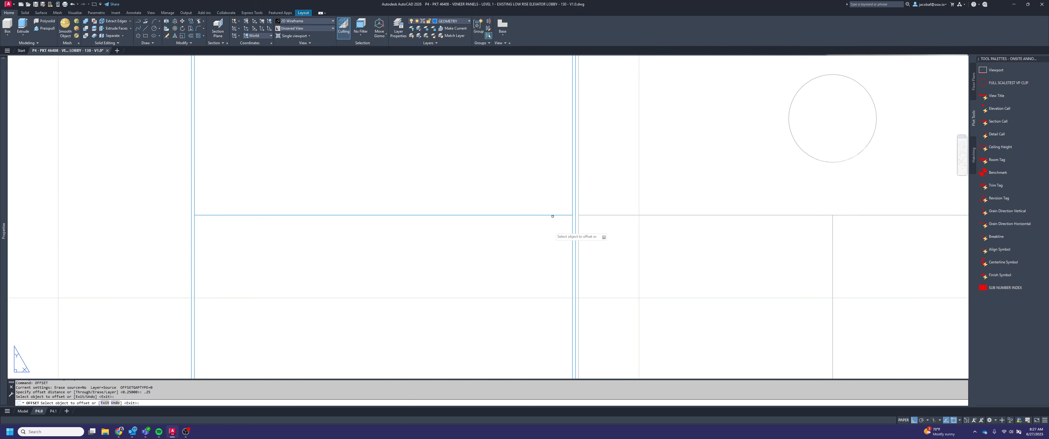
click(550, 218)
click(548, 244)
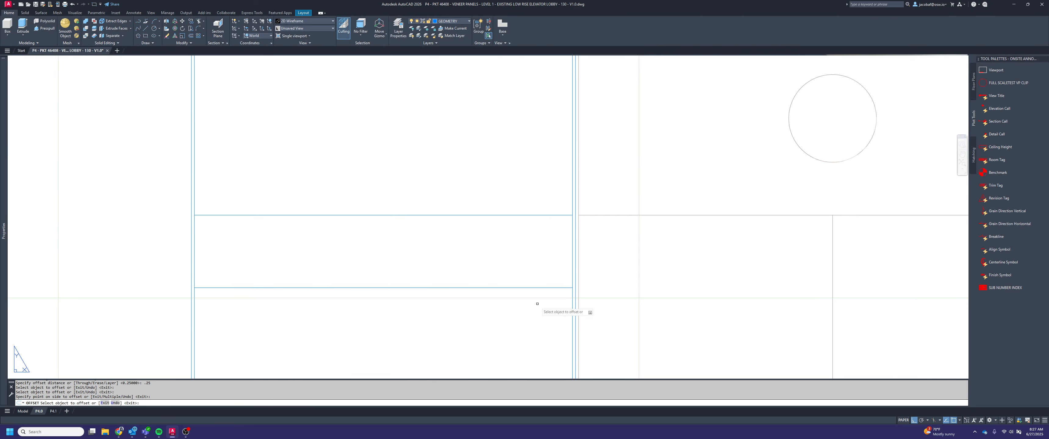
key(Escape)
drag(537, 303, 503, 169)
key(Delete)
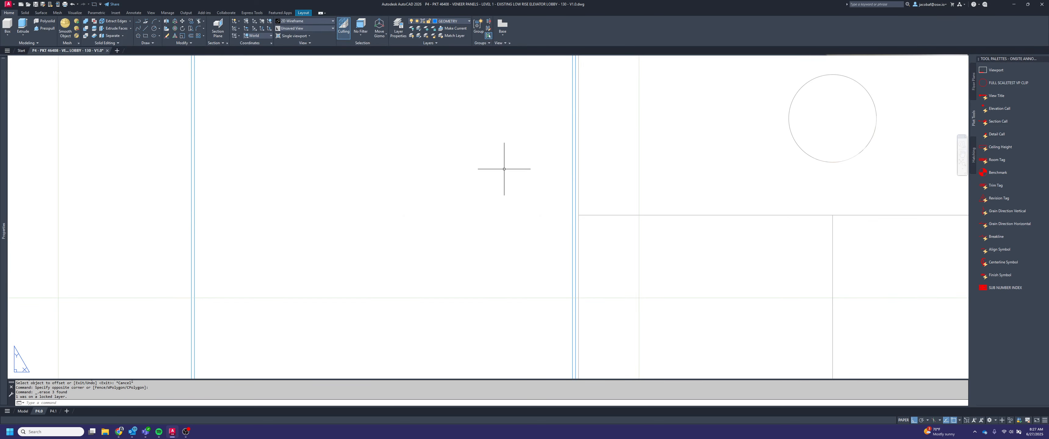
Inside the lower elevation's viewport, draw a horizontal line from the first door's head corner across the panel to its left reveal
double_click(504, 169)
text(l)
key(Return)
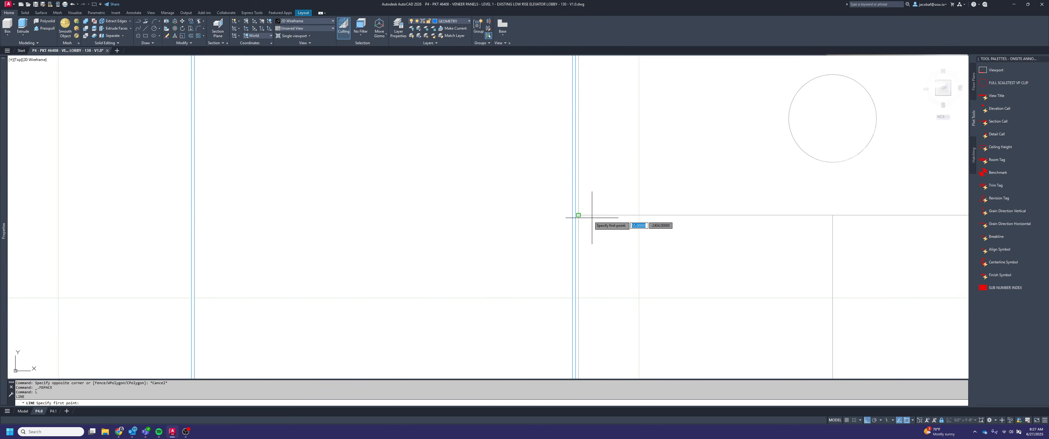
click(577, 215)
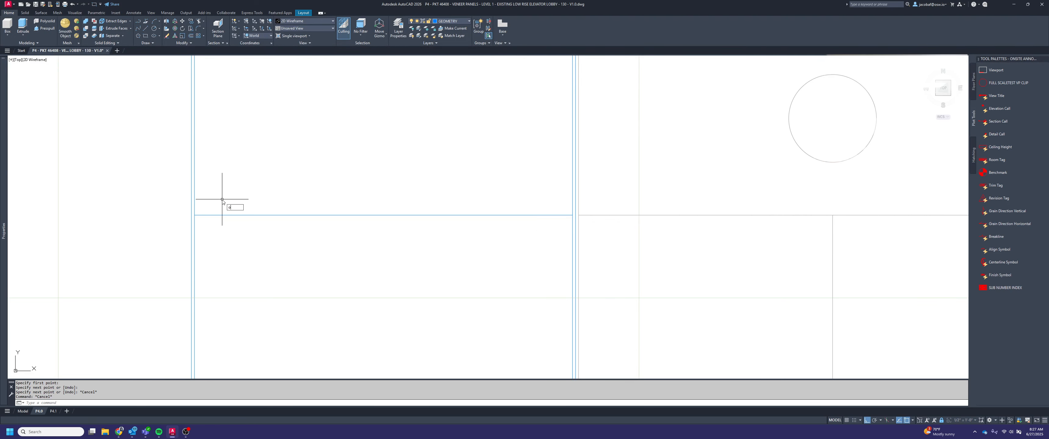
Offset the new door-head line .25 downward to form the reveal's lower edge
text(o)
key(Return)
text(.25)
key(Return)
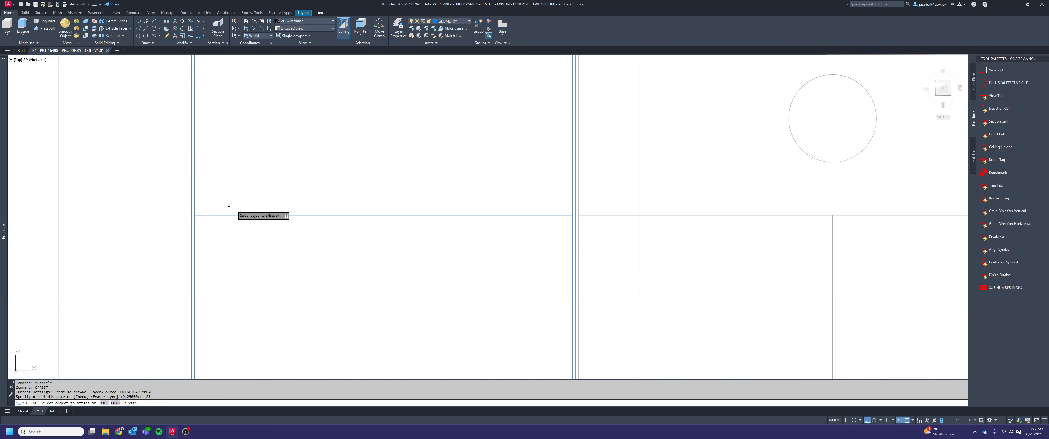
click(245, 232)
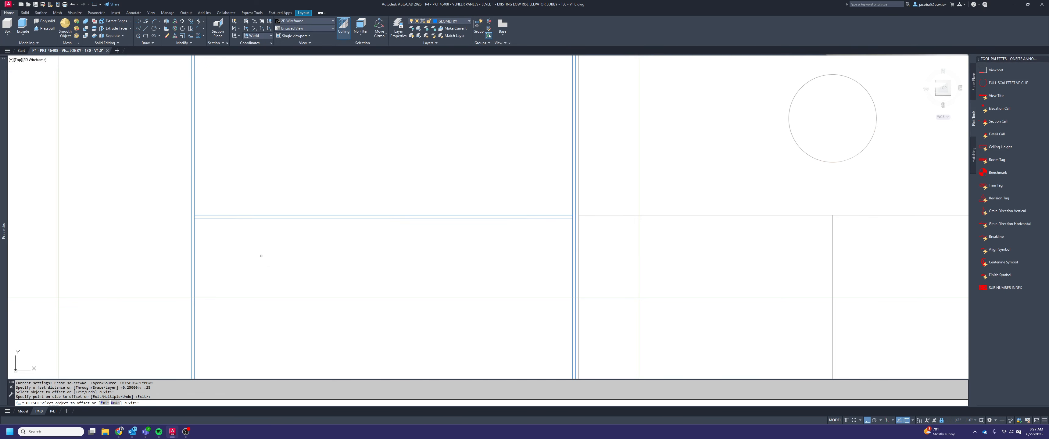
key(Escape)
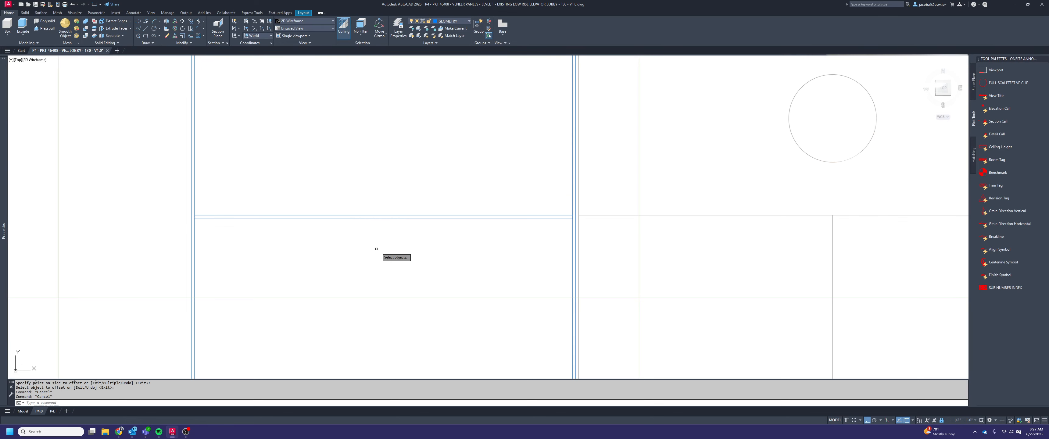
Copy the pair of door-head lines from the first panel to the panel right of each of the three doors
click(376, 249)
click(322, 127)
key(Return)
click(207, 216)
scroll(209, 217, down, 6)
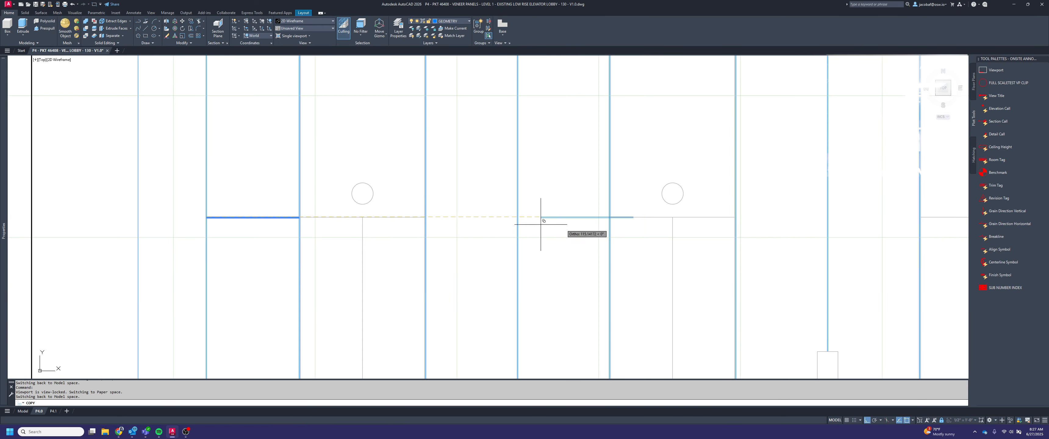
scroll(427, 221, up, 6)
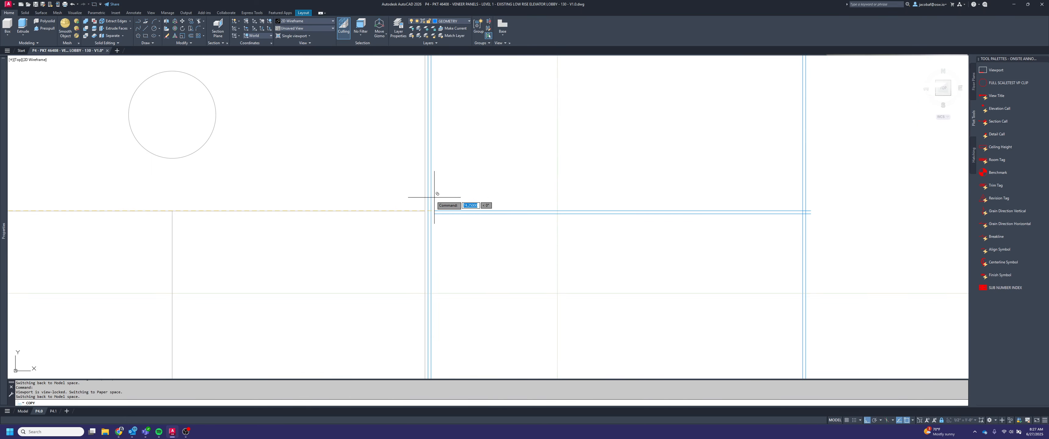
scroll(431, 190, down, 7)
scroll(733, 211, up, 5)
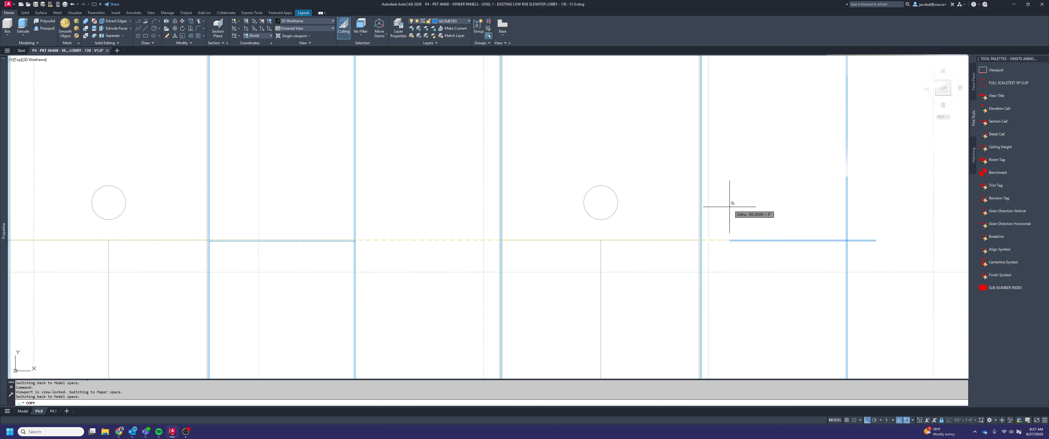
scroll(573, 230, down, 5)
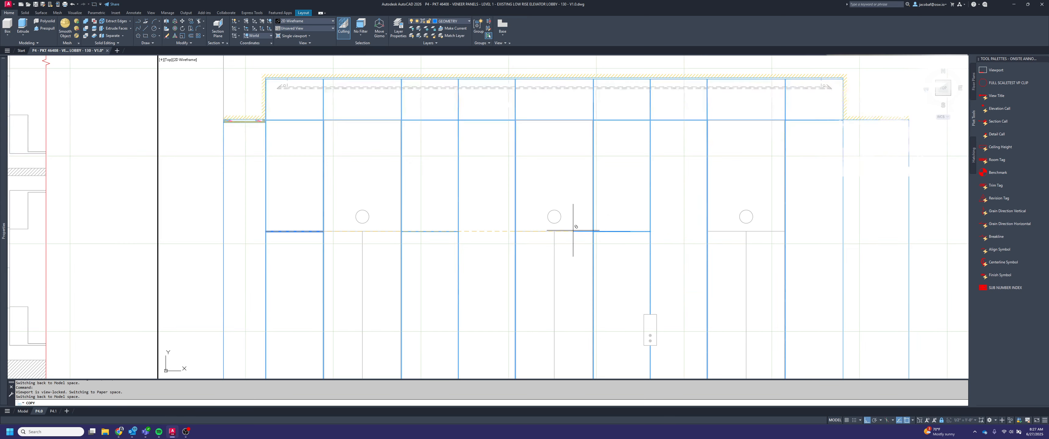
scroll(760, 227, up, 5)
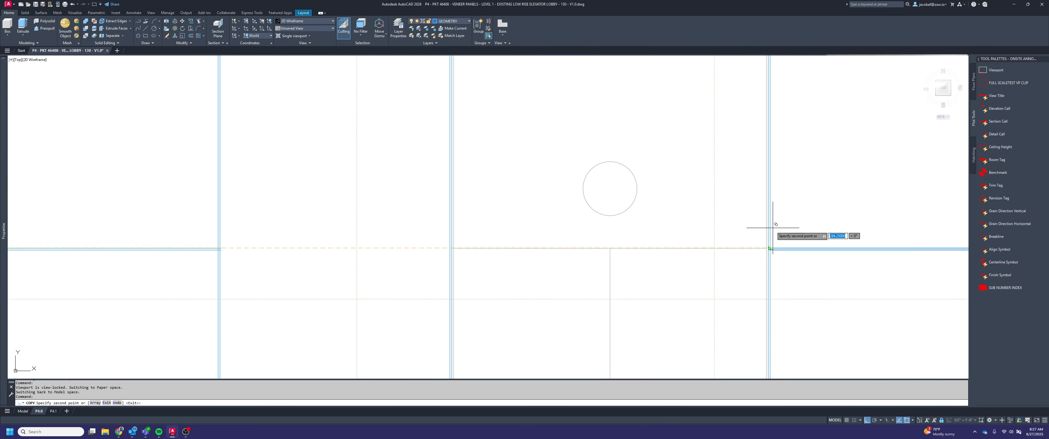
scroll(772, 227, down, 4)
scroll(828, 218, up, 3)
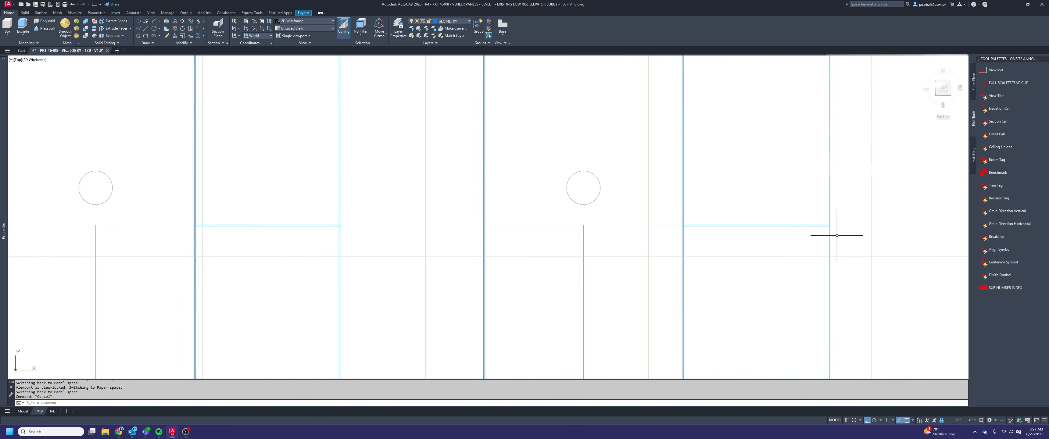
Try to extend the copied door-head line pairs beyond their panels' right ends without choosing a boundary edge
key(space)
click(821, 237)
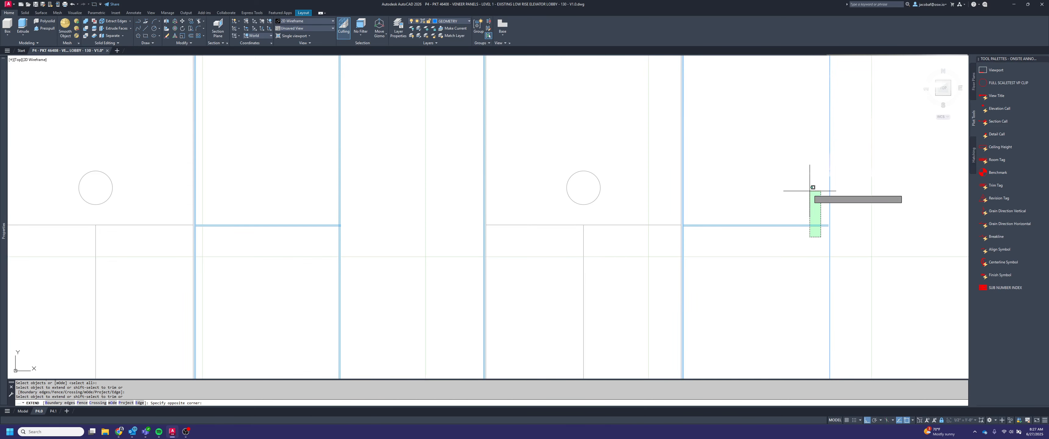
click(810, 190)
scroll(847, 205, down, 1)
scroll(500, 220, up, 3)
click(575, 237)
click(567, 202)
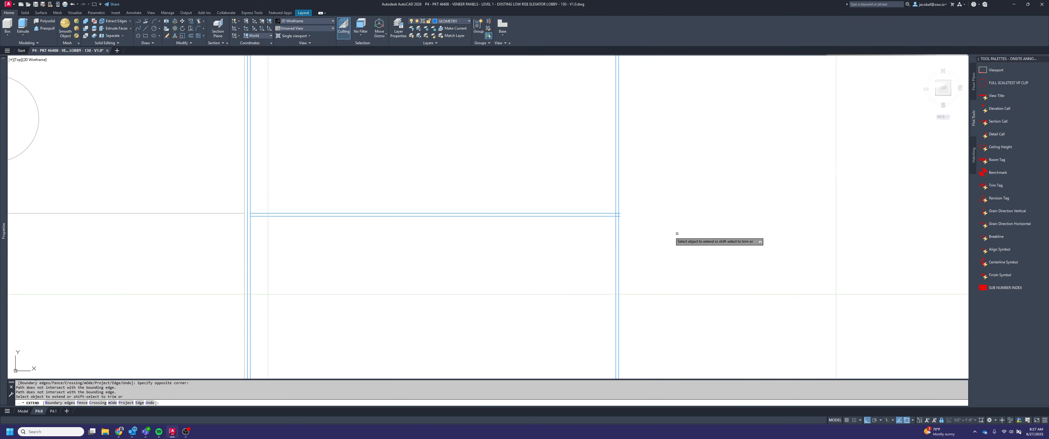
Extend the door-head lines right of the second door to the reveal beside the third door, using that reveal as boundary
scroll(667, 232, down, 3)
scroll(724, 231, up, 4)
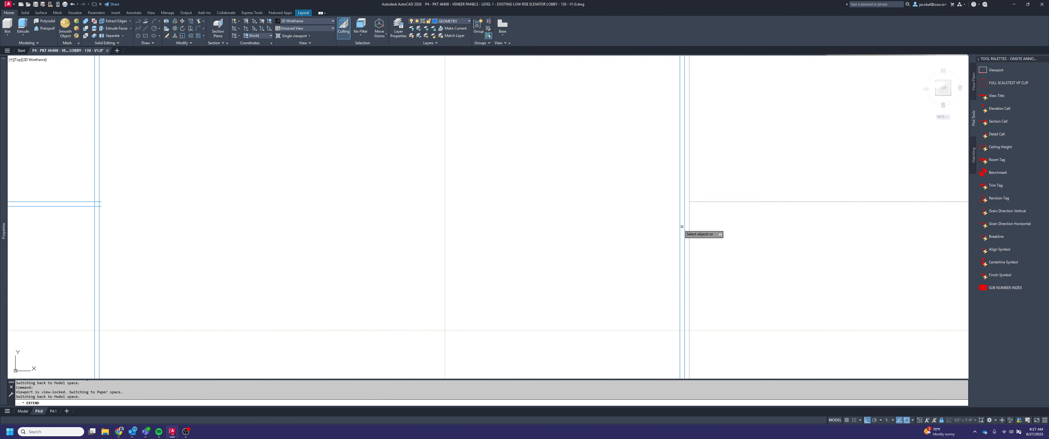
click(682, 226)
click(668, 222)
scroll(653, 229, down, 2)
key(space)
click(427, 233)
click(412, 196)
scroll(602, 226, down, 2)
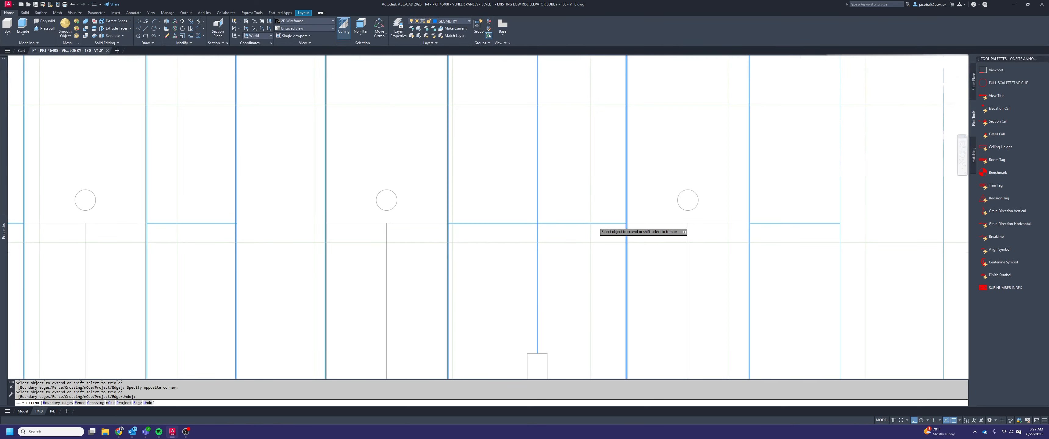
Extend the door-head lines right of the first door to the reveal beside the second door
key(space)
middle_drag(230, 229, 570, 218)
scroll(569, 218, up, 3)
key(space)
scroll(950, 191, down, 1)
middle_drag(950, 191, 652, 216)
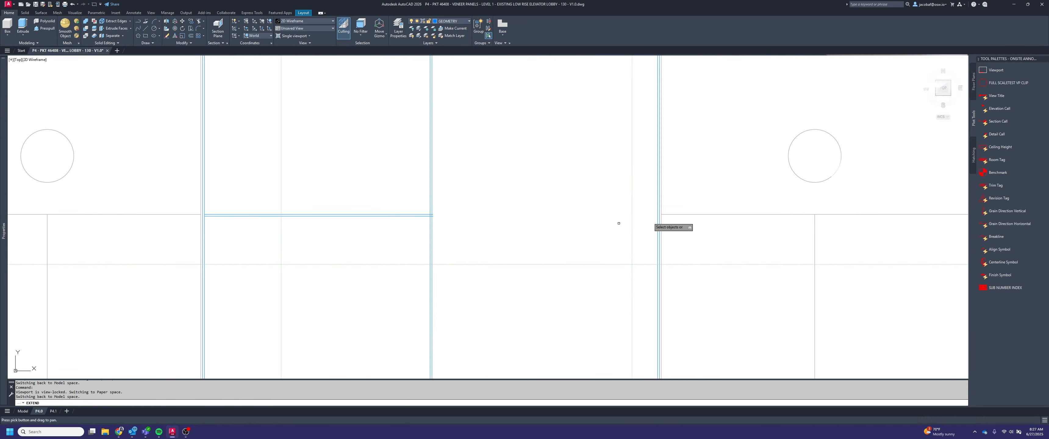
scroll(653, 220, up, 3)
click(632, 225)
scroll(633, 228, down, 4)
key(space)
click(477, 232)
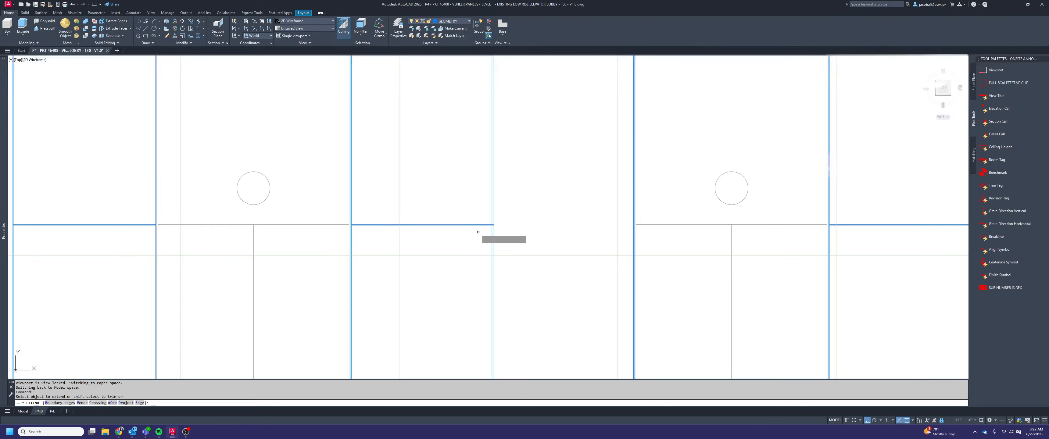
click(477, 218)
key(space)
scroll(570, 222, down, 4)
middle_drag(379, 232, 595, 214)
key(Escape)
key(Escape)
scroll(652, 208, up, 4)
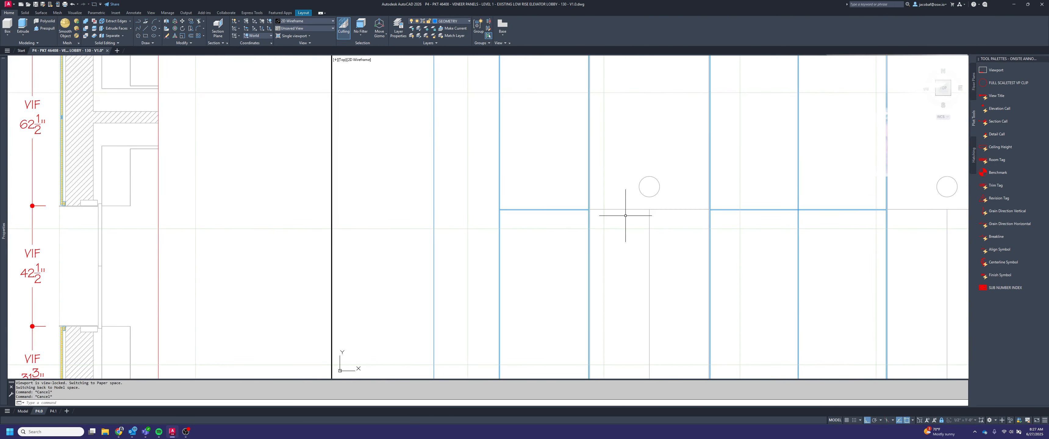
Trim the reveal lines where the door-head lines meet both side reveals of the panel left of the first door
key(space)
scroll(497, 218, up, 2)
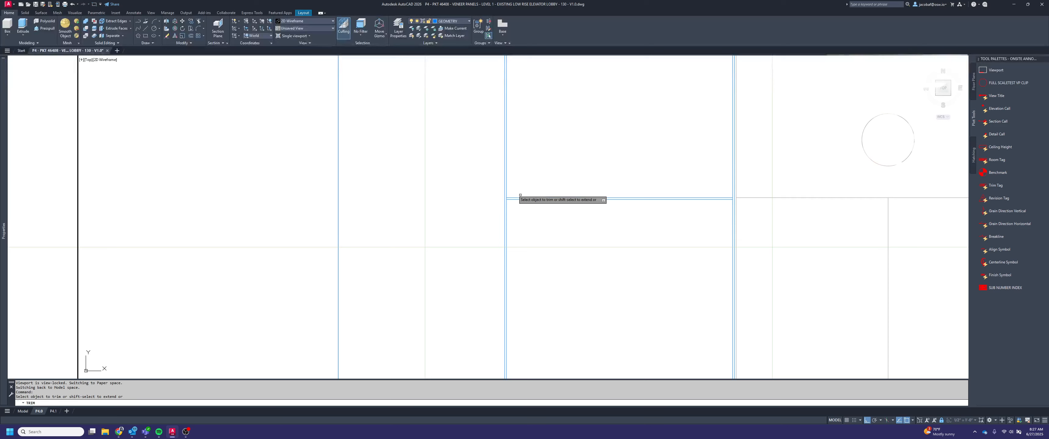
scroll(509, 191, up, 2)
scroll(496, 215, up, 2)
click(513, 195)
click(504, 192)
scroll(516, 217, down, 1)
key(space)
scroll(773, 218, up, 2)
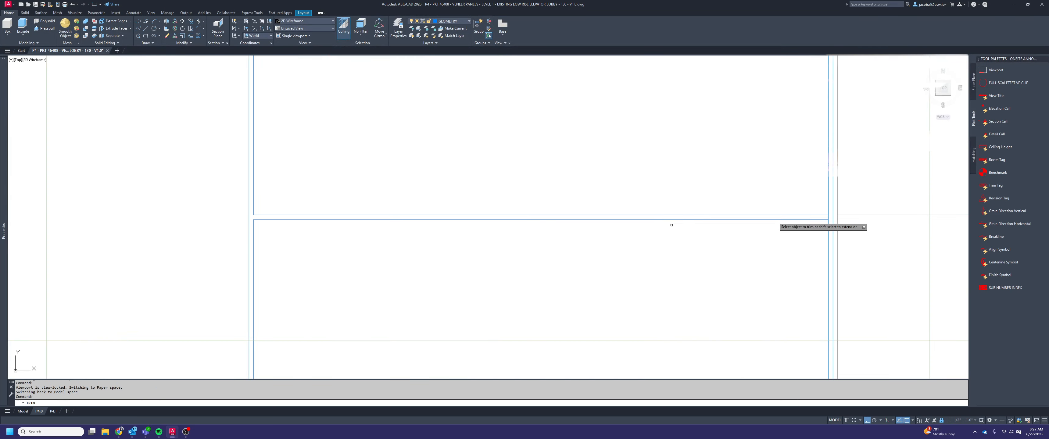
click(773, 217)
scroll(774, 219, down, 3)
middle_drag(848, 236, 159, 235)
key(space)
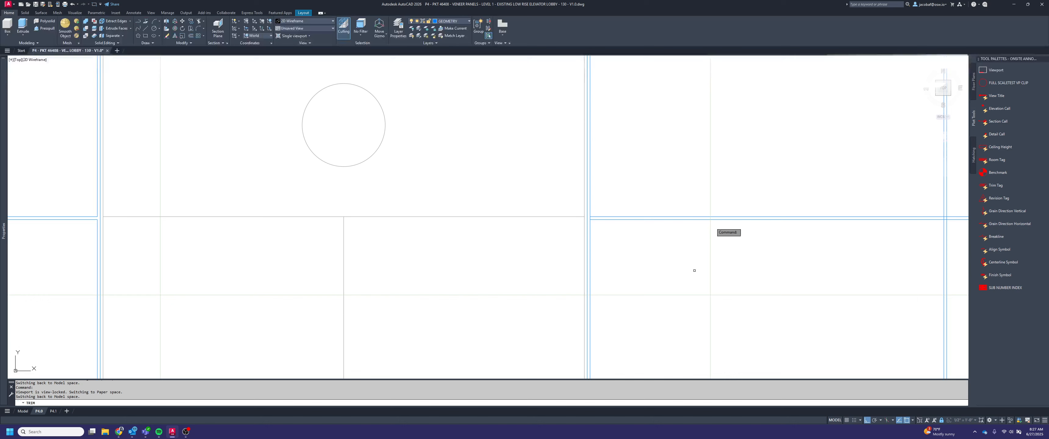
Trim the left end and centre crossing of the door-head reveal on the double panel between the first and second doors
scroll(552, 215, up, 3)
key(space)
click(662, 217)
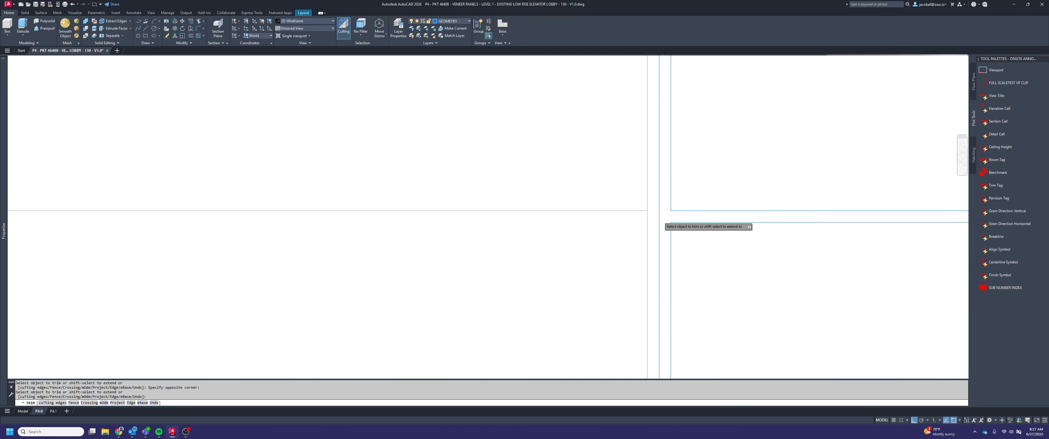
scroll(661, 218, down, 3)
middle_drag(662, 217, 191, 231)
scroll(556, 231, up, 4)
click(546, 228)
click(486, 230)
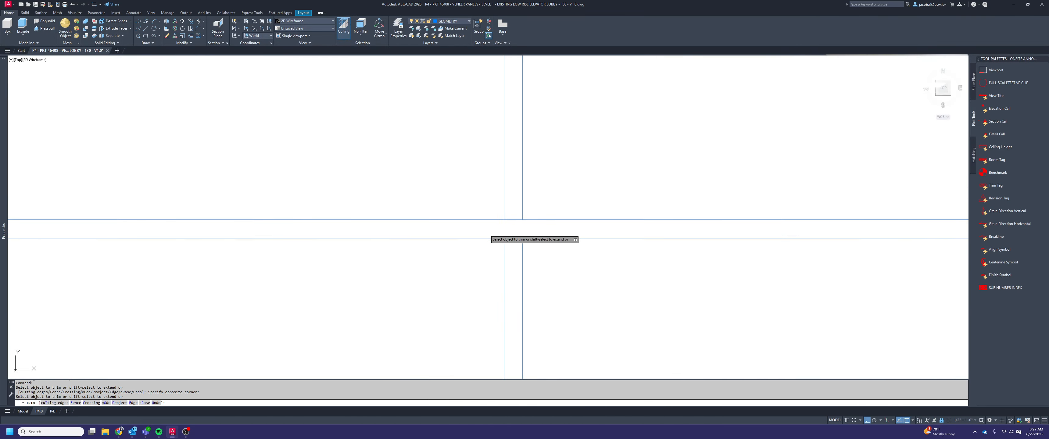
click(516, 244)
click(514, 216)
Trim the right end of that door-head reveal where it meets the reveal beside the second door
scroll(514, 217, down, 4)
middle_drag(666, 225, 265, 245)
scroll(673, 240, up, 4)
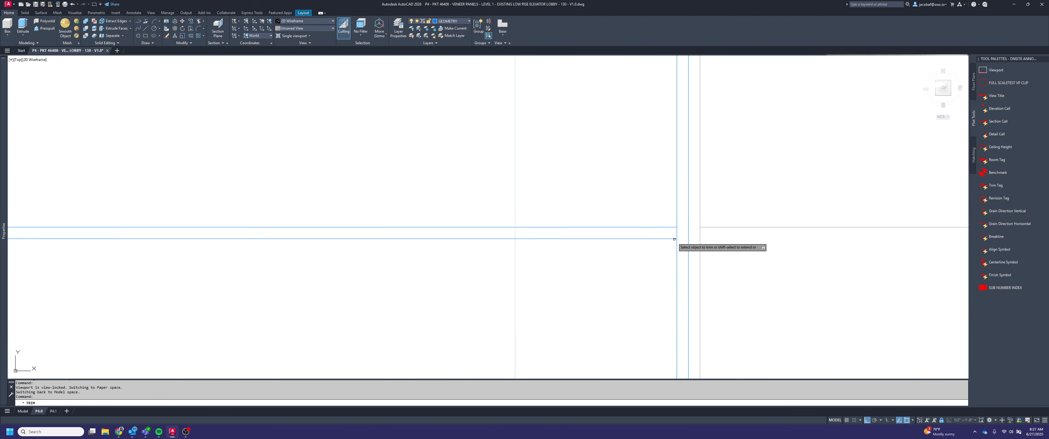
scroll(595, 231, down, 4)
middle_drag(555, 232, 126, 229)
Trim the left end and centre crossing of the door-head reveal on the double panel between the second and third doors
middle_drag(931, 239, 472, 254)
scroll(496, 249, up, 6)
click(544, 244)
scroll(551, 240, down, 3)
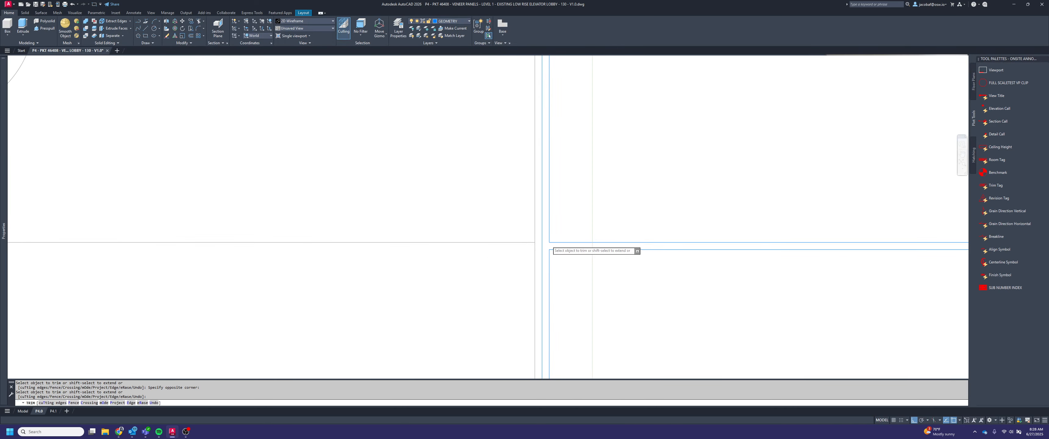
middle_drag(552, 239, 330, 240)
middle_drag(800, 236, 529, 235)
scroll(528, 235, down, 3)
scroll(805, 263, up, 6)
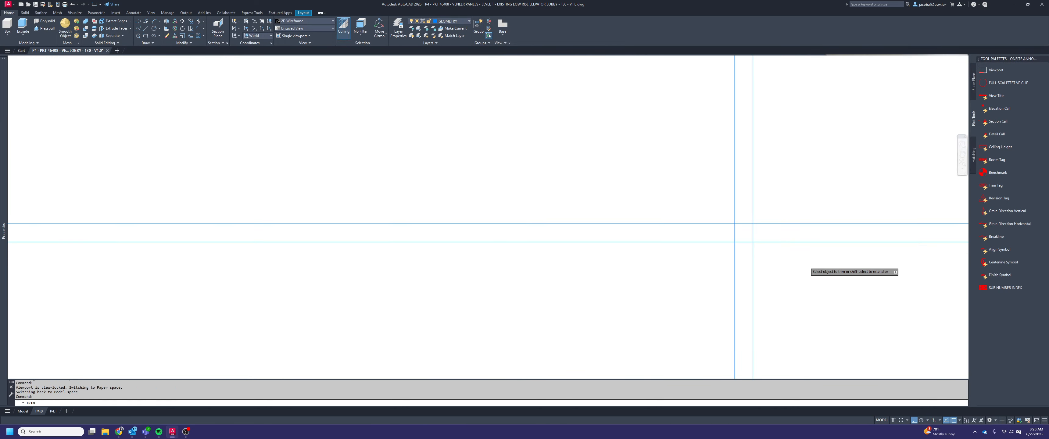
click(701, 237)
click(746, 248)
click(744, 211)
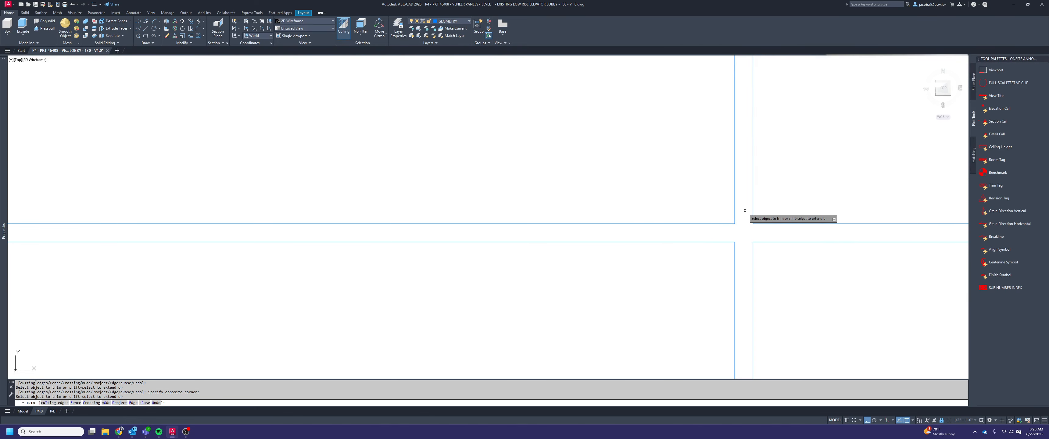
Trim the right end of this double panel's door-head reveal at the reveal beside the third door
scroll(744, 215, down, 6)
middle_drag(772, 240, 352, 270)
middle_drag(919, 283, 798, 263)
scroll(739, 238, up, 10)
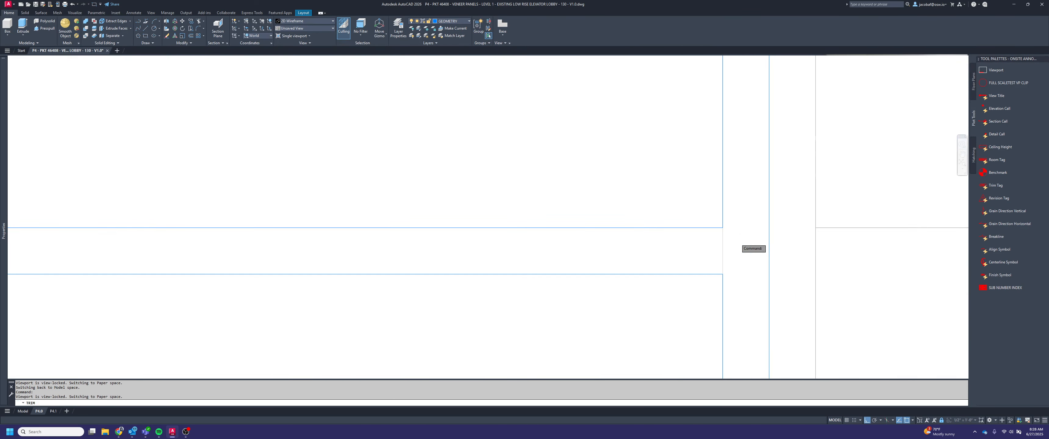
click(741, 250)
click(651, 222)
scroll(640, 224, down, 6)
scroll(630, 224, down, 6)
Trim the reveal right of the third door where the last panel's door-head lines meet it
middle_drag(896, 241, 456, 255)
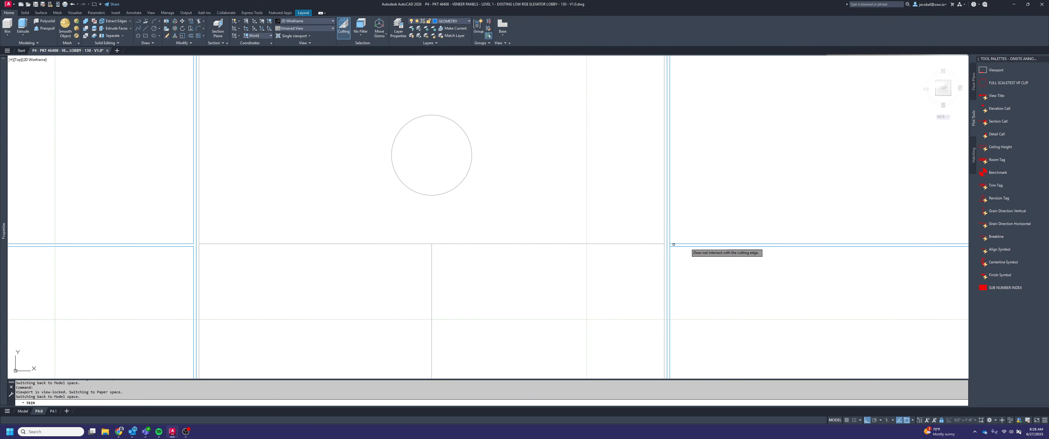
scroll(670, 245, up, 10)
click(668, 248)
click(625, 237)
scroll(612, 236, down, 8)
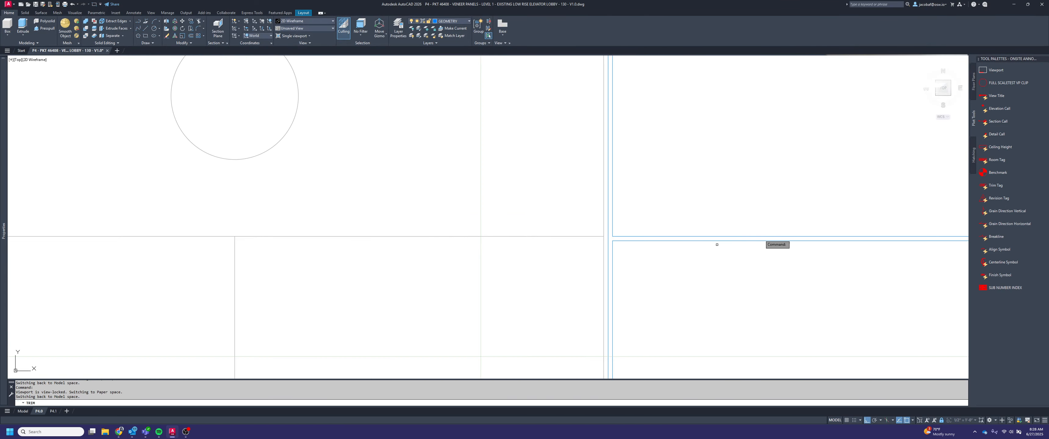
middle_drag(895, 240, 494, 268)
scroll(634, 225, down, 6)
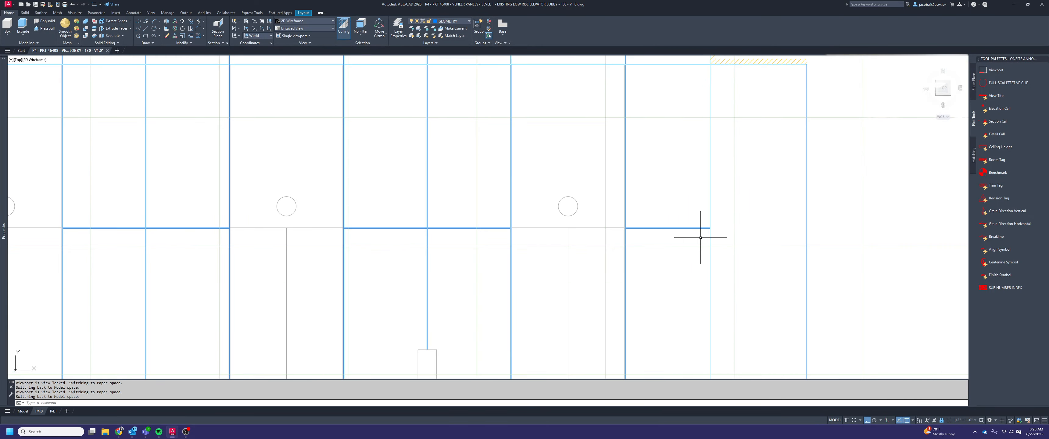
Return to paper space and check the door-head reveals of the lower elevation on the sheet
scroll(691, 216, down, 8)
scroll(773, 219, up, 4)
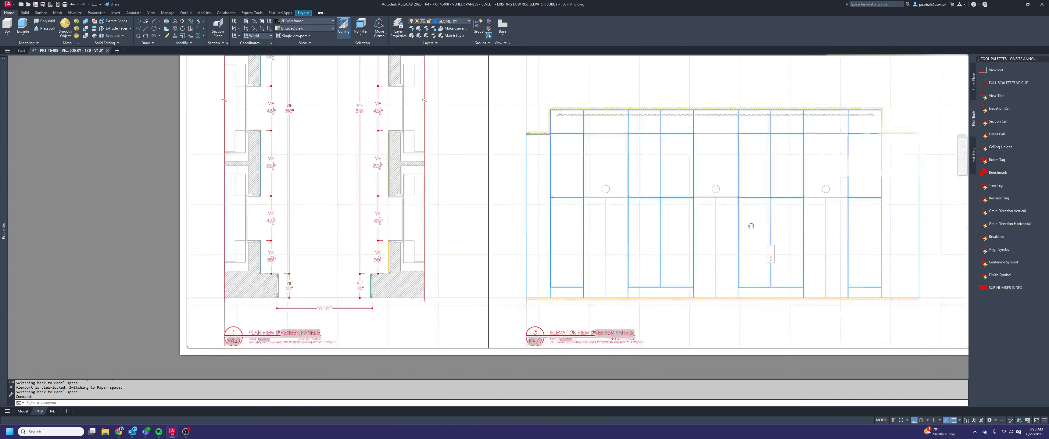
scroll(703, 271, down, 4)
scroll(697, 300, up, 2)
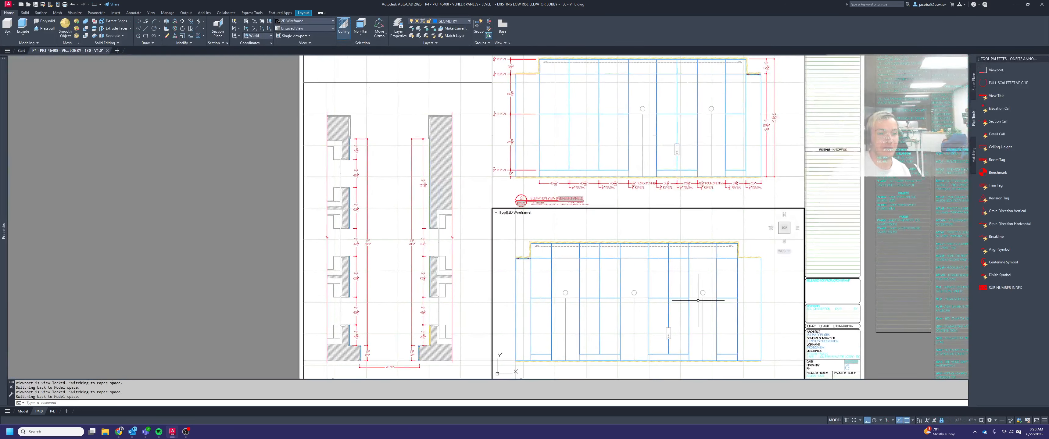
double_click(211, 256)
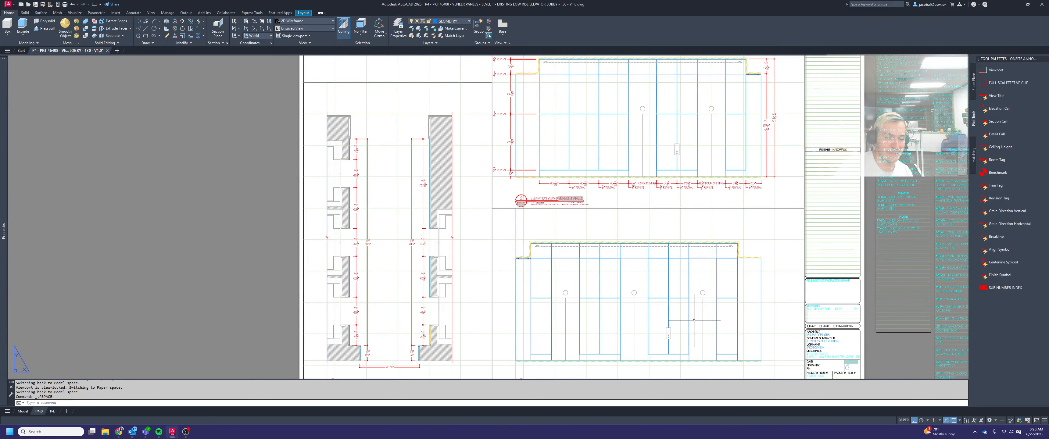
middle_drag(714, 325, 726, 293)
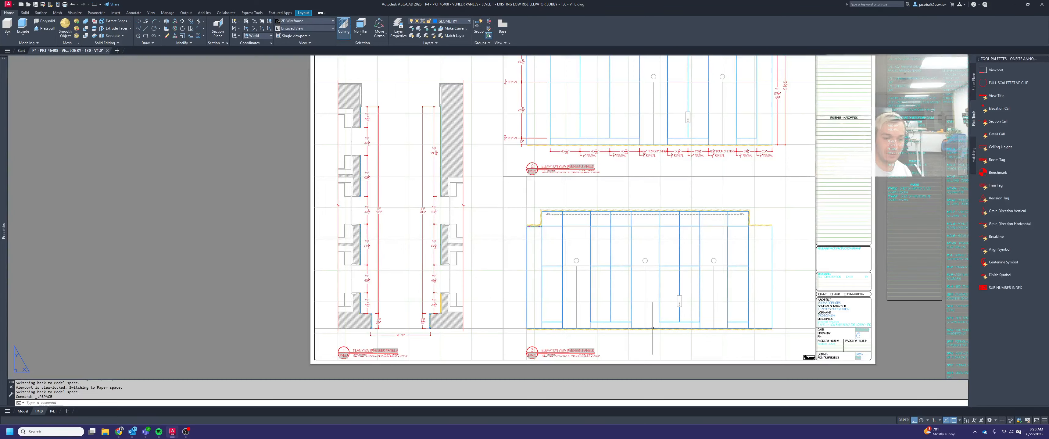
Place a horizontal dimension for the reveal at the first panel's left edge, below the floor line of elevation 3
scroll(596, 344, up, 2)
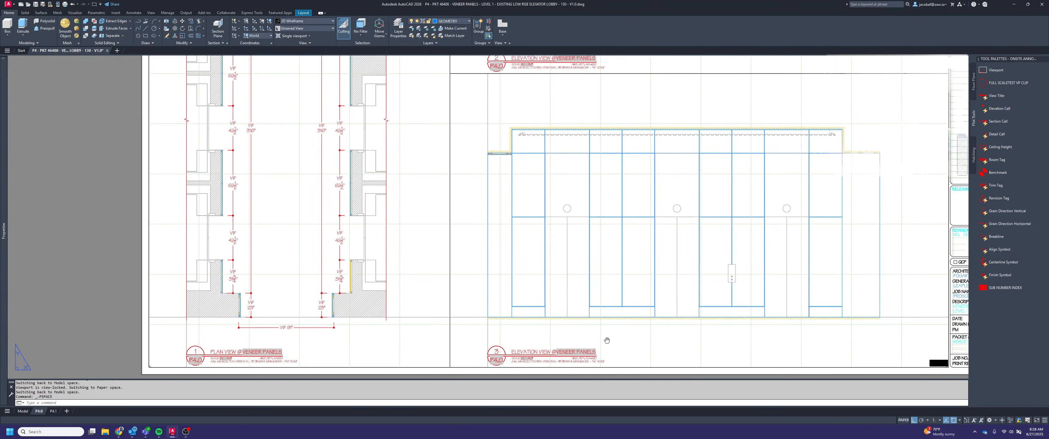
scroll(579, 312, up, 2)
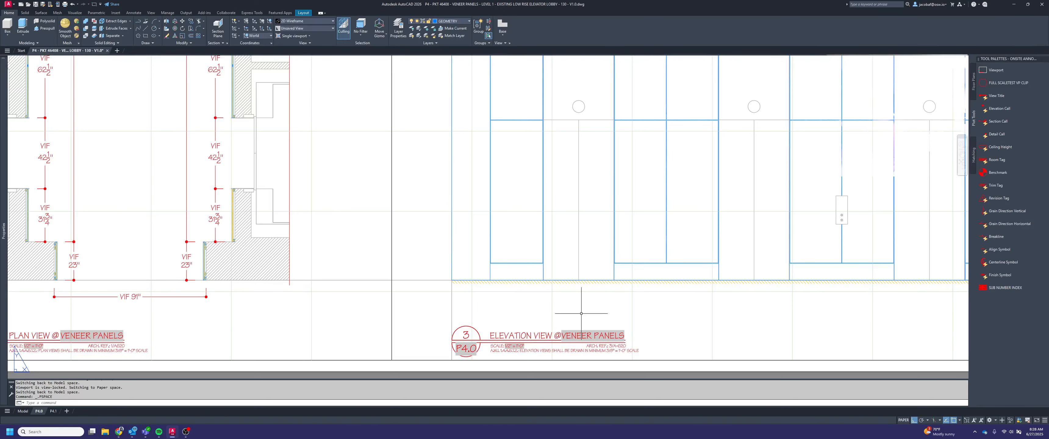
scroll(581, 313, up, 2)
double_click(459, 331)
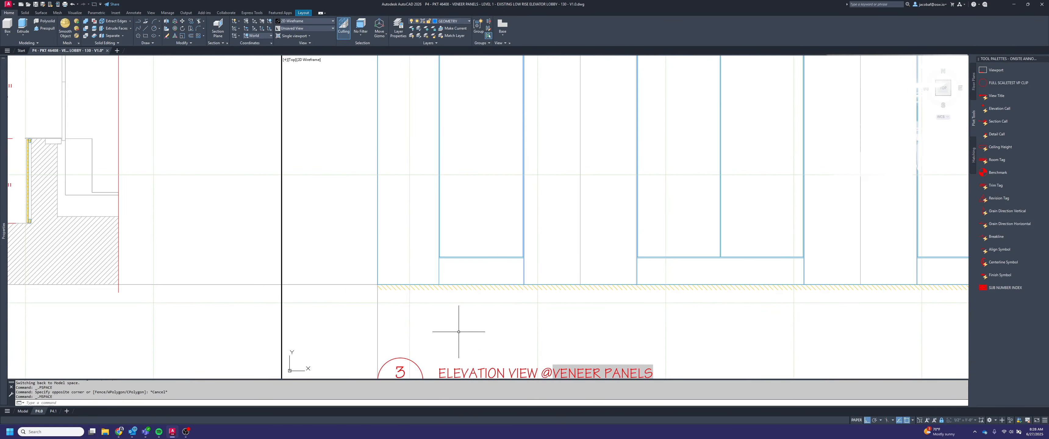
key(Return)
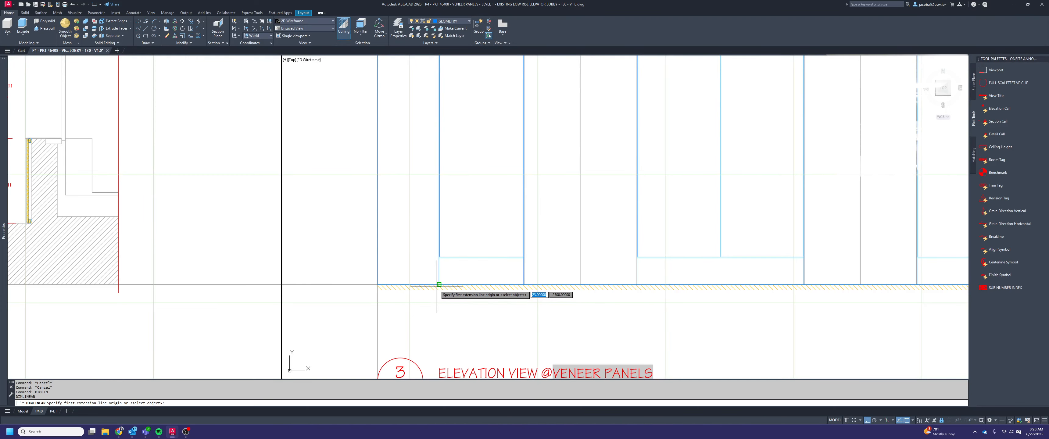
scroll(438, 284, up, 4)
click(444, 166)
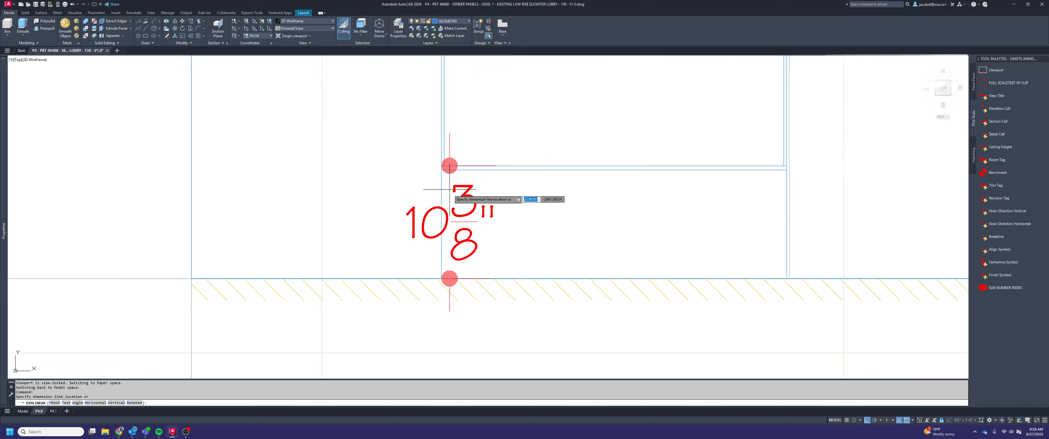
scroll(450, 200, down, 6)
click(467, 253)
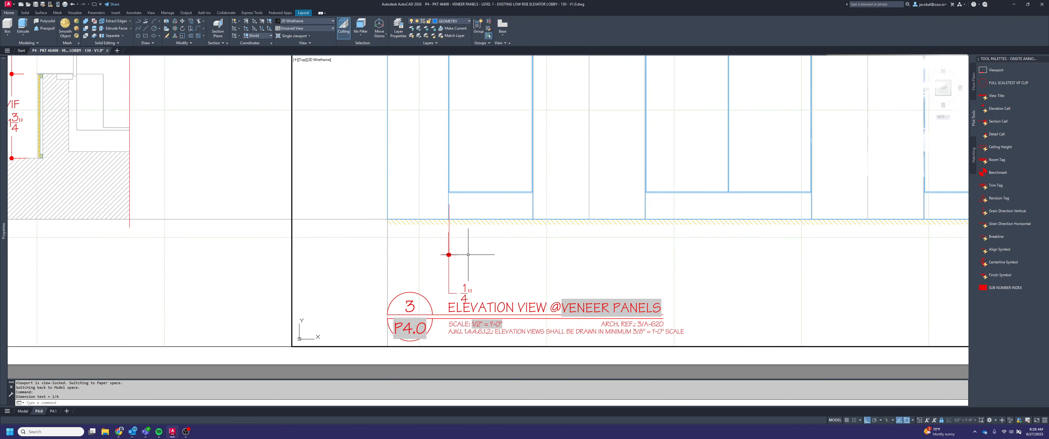
Draw an 8" vertical guide line down from the floor line beneath the first panel
text(l)
key(Return)
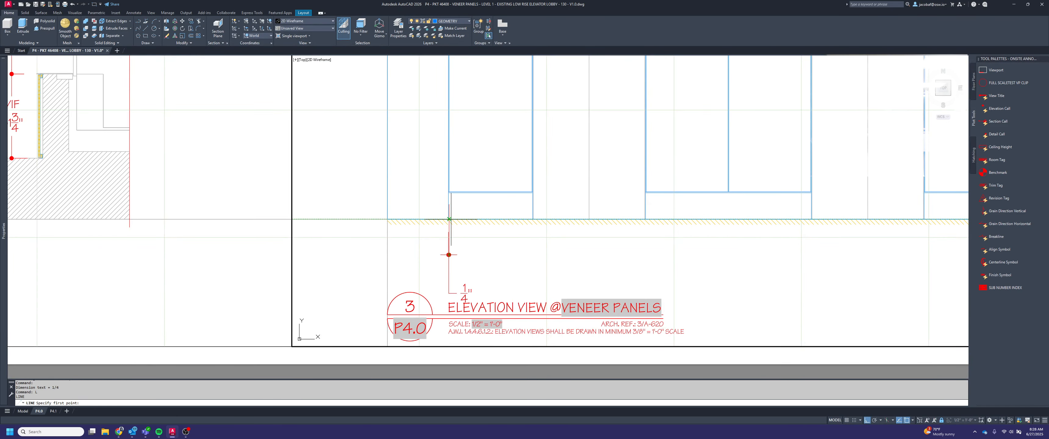
click(485, 219)
text(8)
key(Return)
key(Return)
Align the reveal dimension with the lower end of the guide line and erase the guide
click(476, 276)
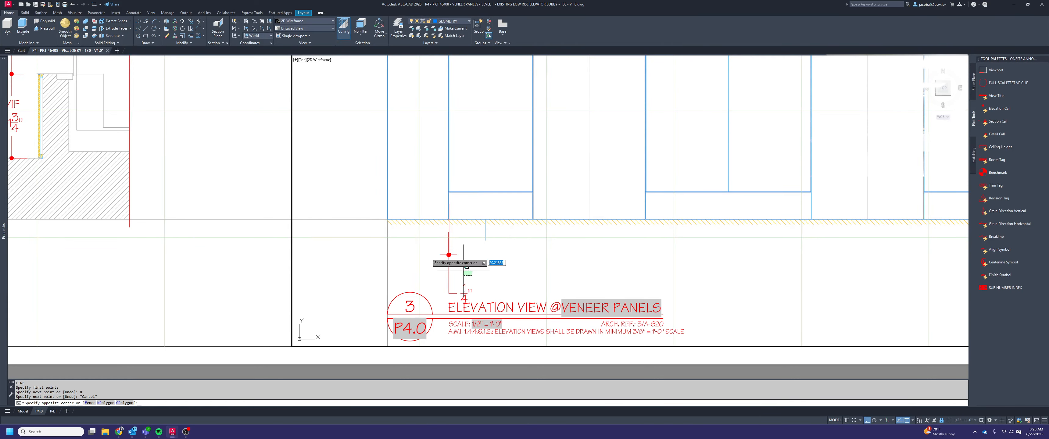
click(418, 246)
scroll(452, 253, up, 2)
click(446, 256)
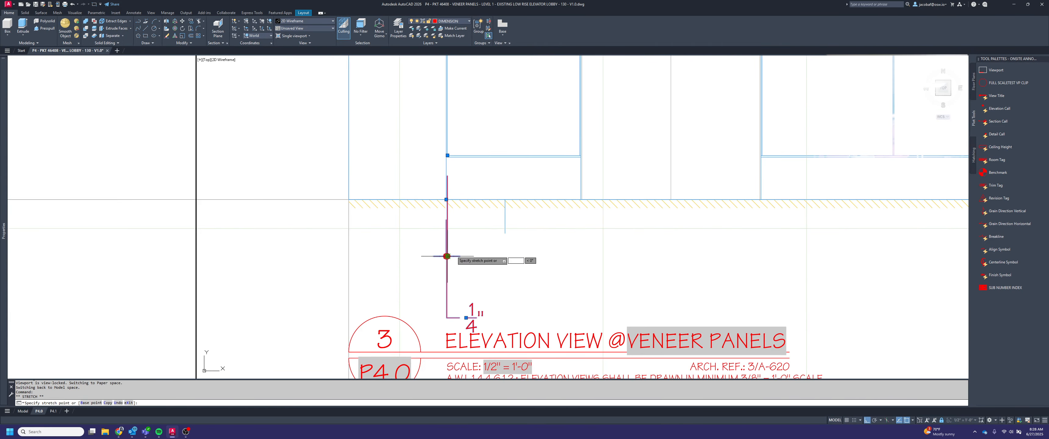
click(503, 233)
key(Escape)
click(505, 222)
click(485, 214)
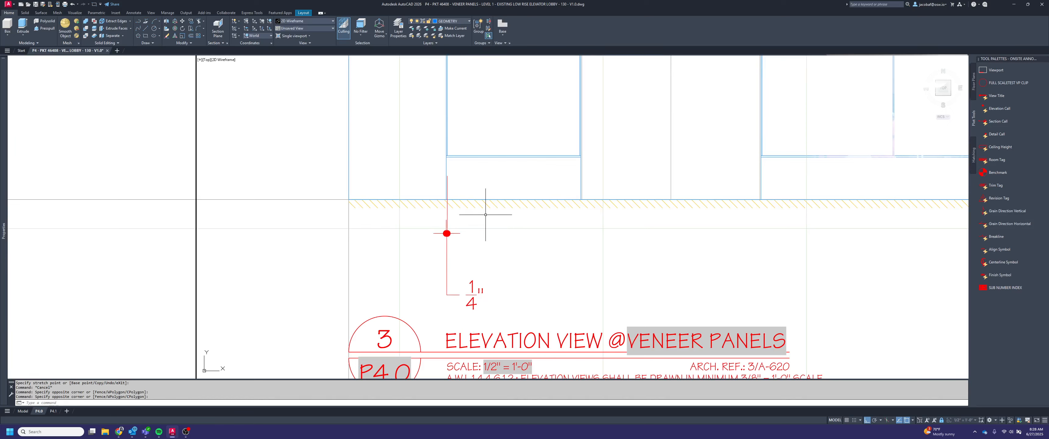
Continue the dimension chain across the first panel and the reveal at its right edge
key(space)
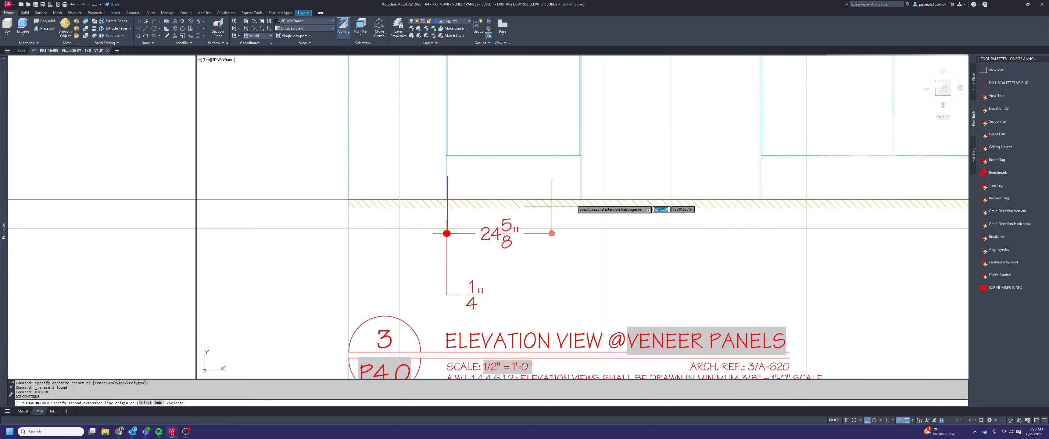
scroll(575, 199, up, 3)
scroll(592, 211, down, 2)
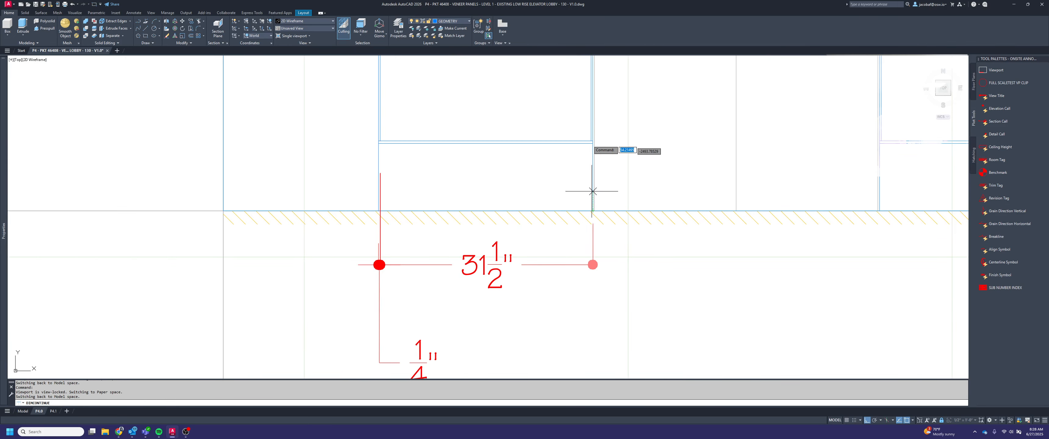
scroll(590, 139, up, 2)
click(591, 138)
click(594, 287)
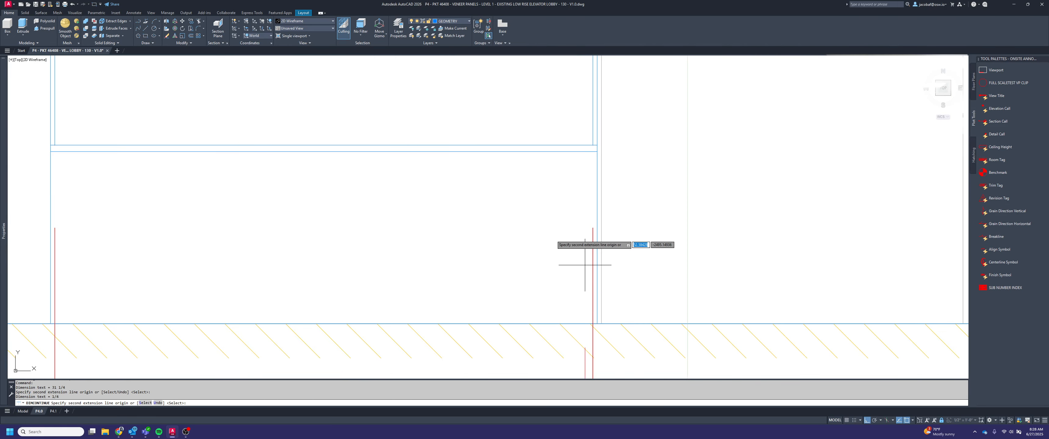
Continue the chain across the first door opening and the left reveal of the adjoining double panel
scroll(585, 265, down, 3)
scroll(625, 277, up, 3)
click(618, 253)
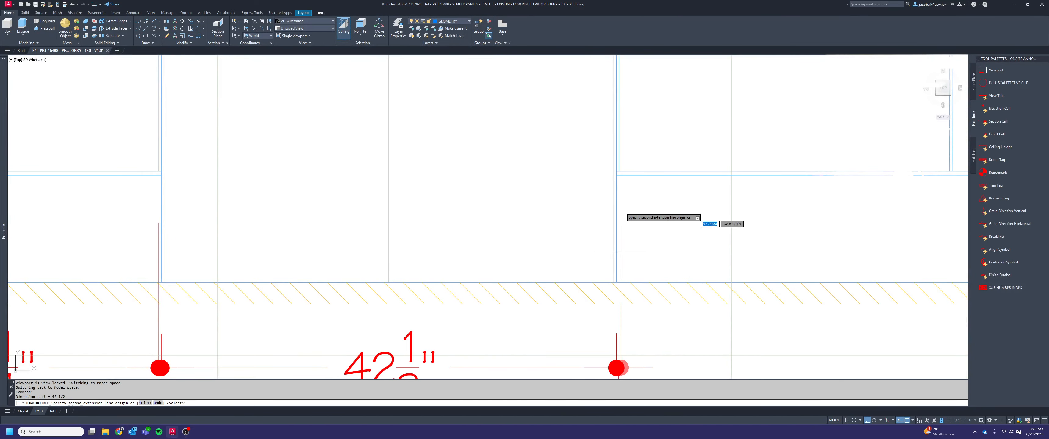
click(618, 169)
Continue the chain across both halves and the centre reveal of the double panel between the first and second doors
scroll(621, 191, down, 2)
middle_drag(872, 197, 666, 210)
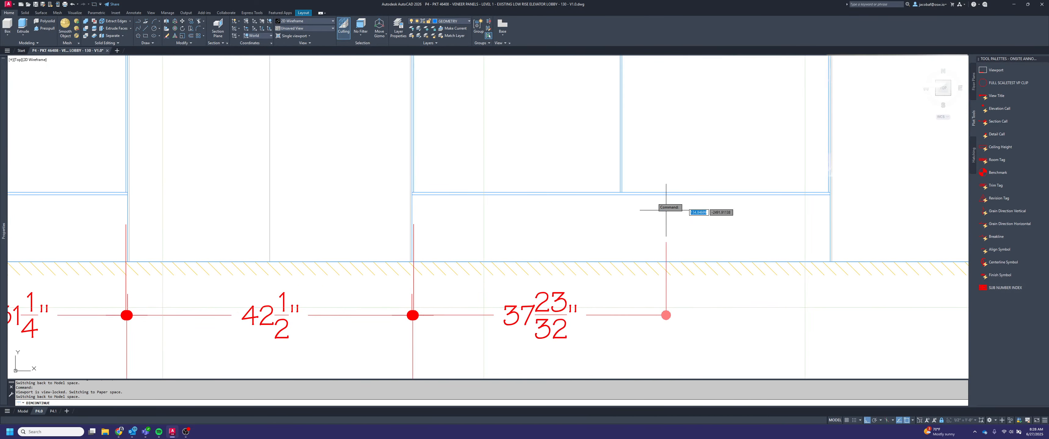
scroll(646, 193, up, 3)
click(578, 171)
click(585, 171)
scroll(582, 169, down, 3)
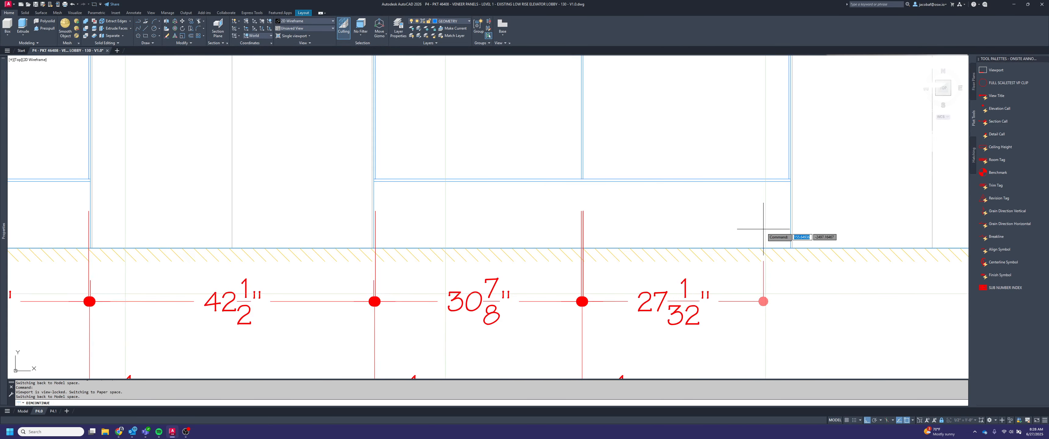
middle_drag(763, 229, 693, 241)
scroll(692, 244, up, 3)
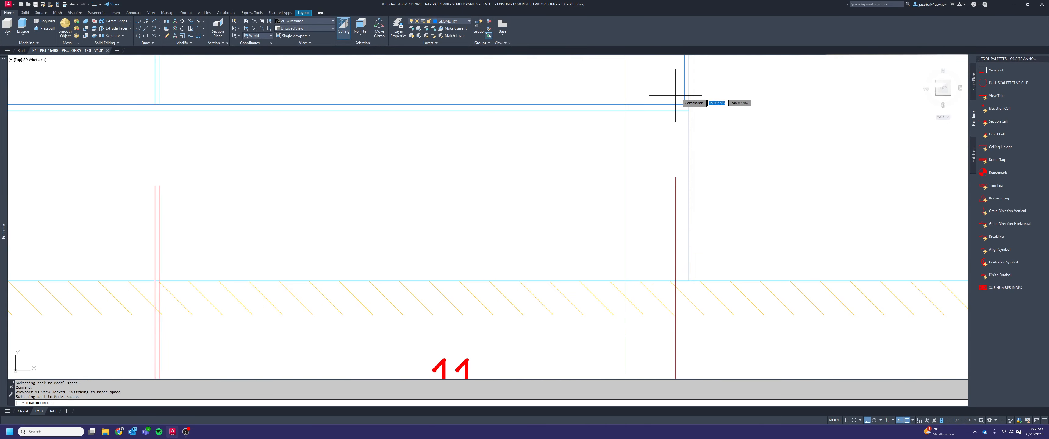
click(684, 105)
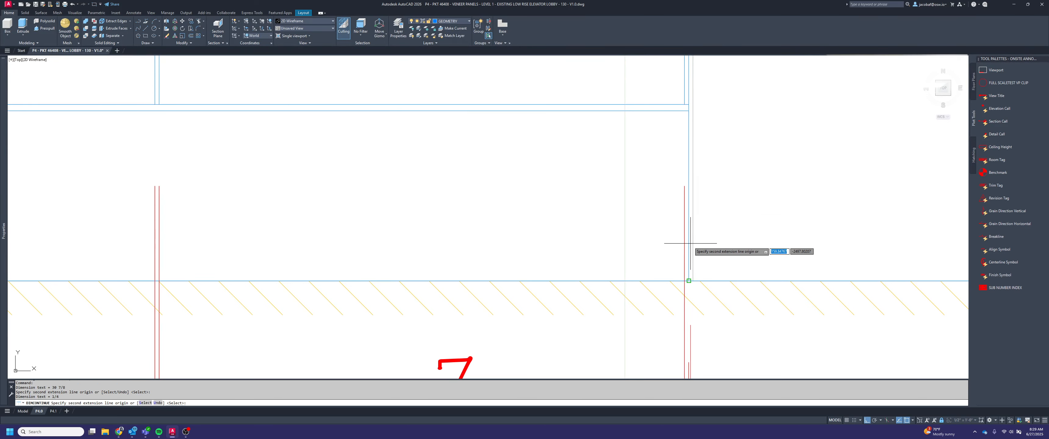
Continue the chain across the second door opening, including the reveals on both sides of it
scroll(630, 228, down, 6)
middle_drag(847, 241, 671, 244)
scroll(684, 244, up, 6)
click(514, 251)
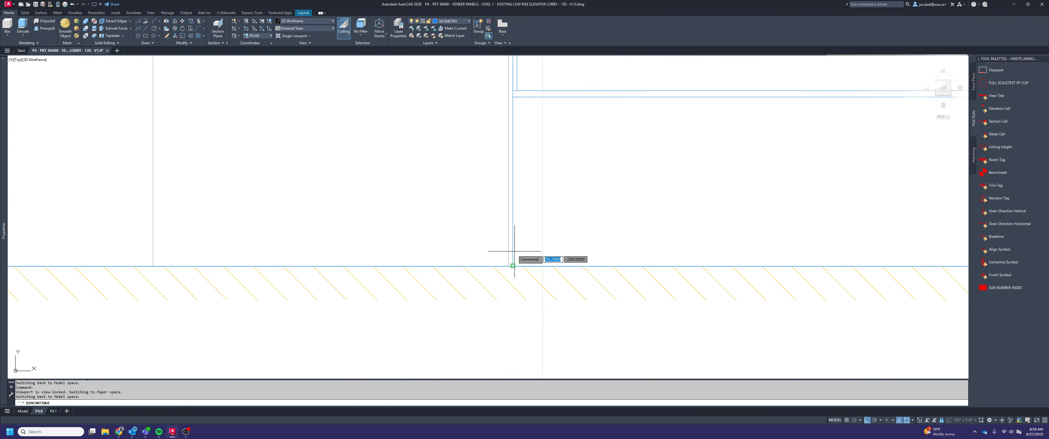
click(516, 91)
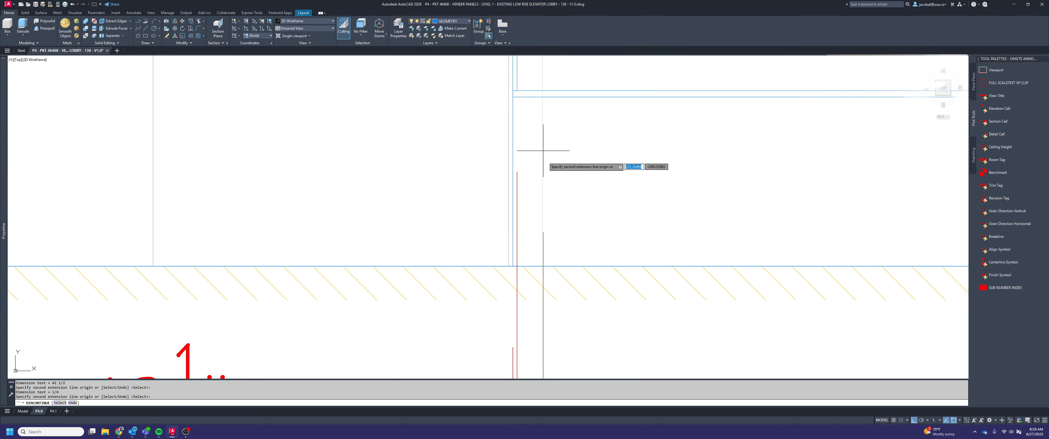
Continue the chain across both halves and the centre reveal of the double panel between the second and third doors
scroll(544, 152, down, 6)
scroll(635, 165, up, 10)
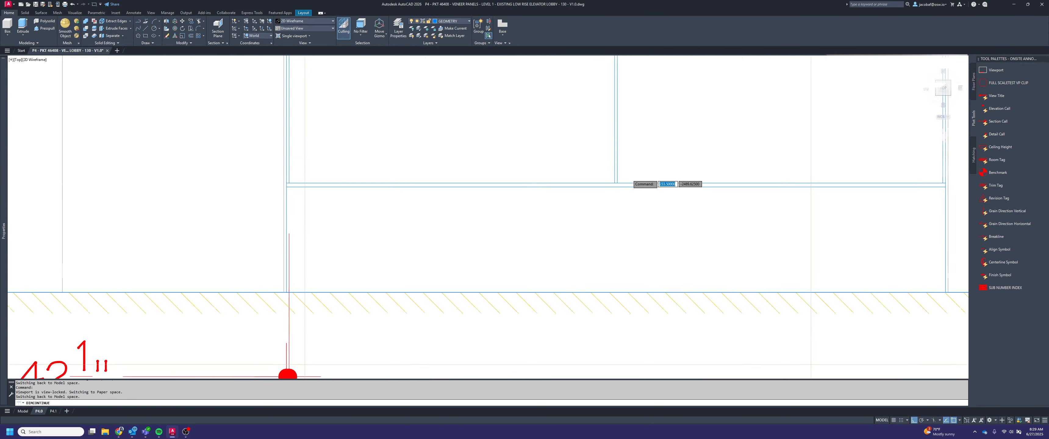
click(619, 188)
scroll(621, 190, down, 6)
middle_drag(826, 269, 564, 233)
scroll(608, 216, up, 2)
click(732, 127)
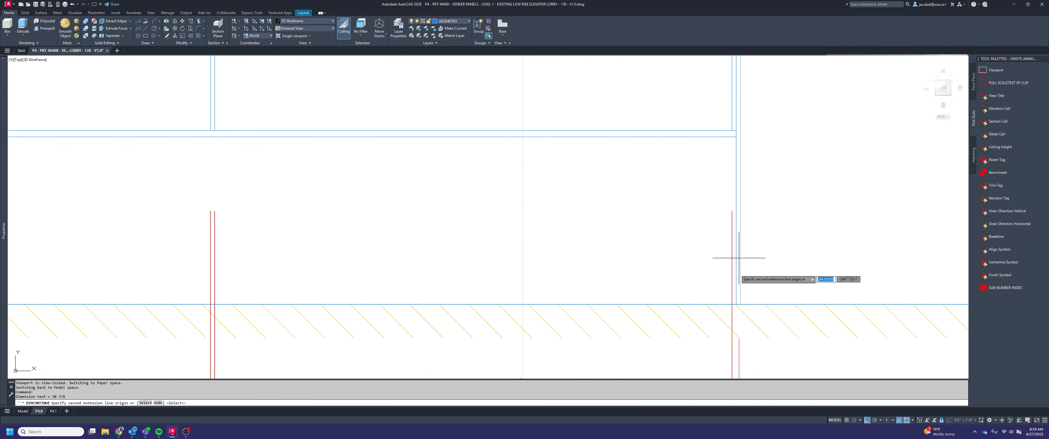
Continue the chain across the third door opening and its flanking reveals, undoing the surplus point picked at the last panel
scroll(692, 269, down, 2)
scroll(638, 246, down, 2)
middle_drag(816, 261, 675, 259)
scroll(679, 259, up, 4)
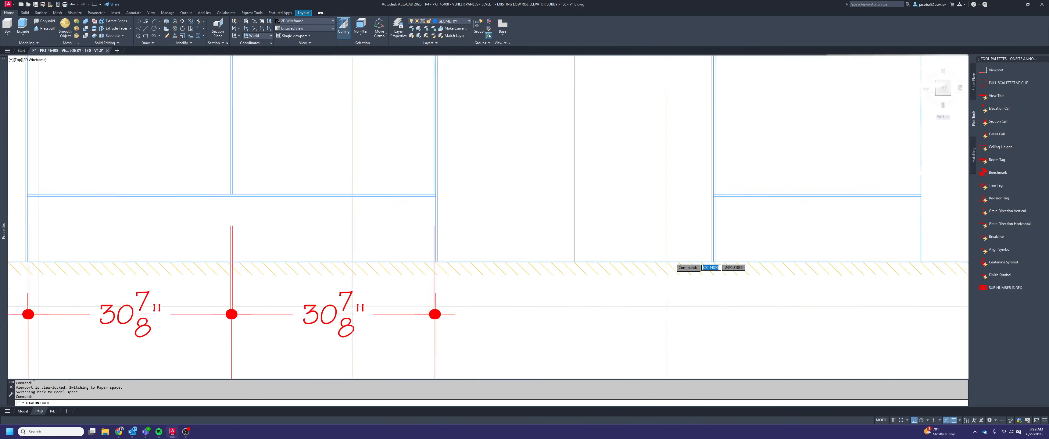
scroll(775, 262, up, 1)
scroll(764, 265, down, 3)
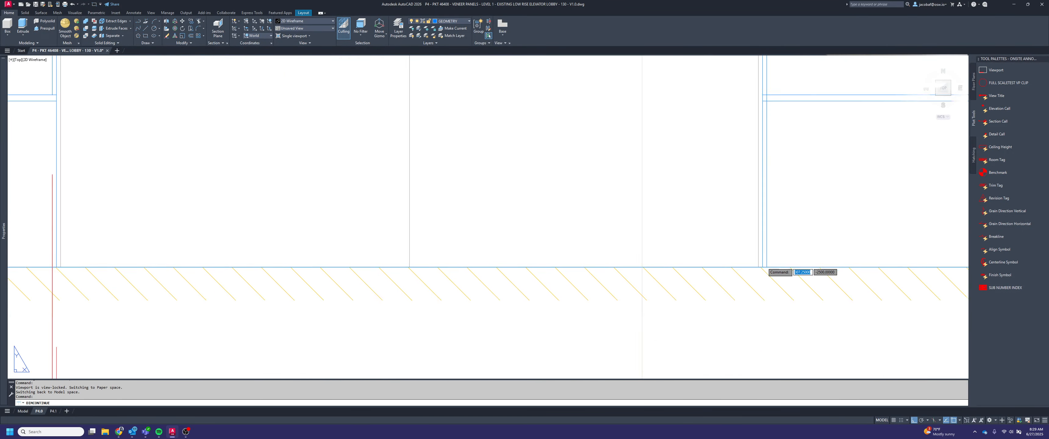
scroll(763, 269, up, 4)
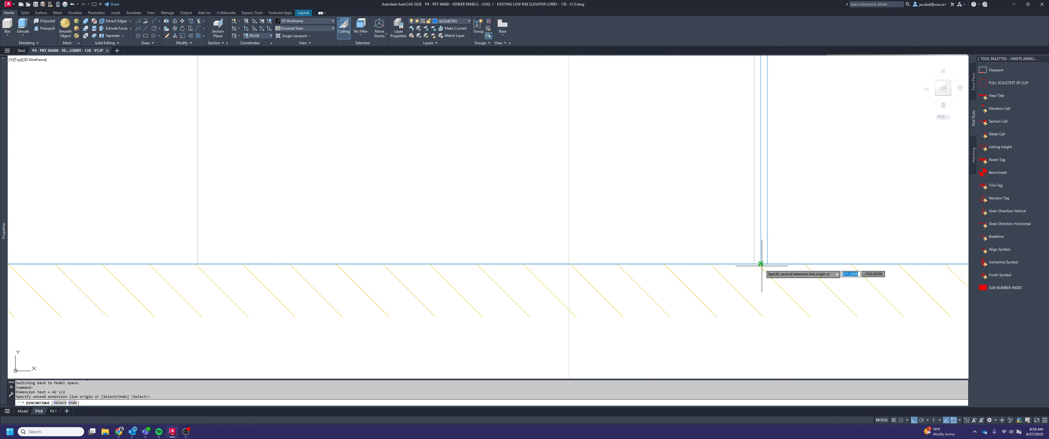
scroll(761, 266, down, 2)
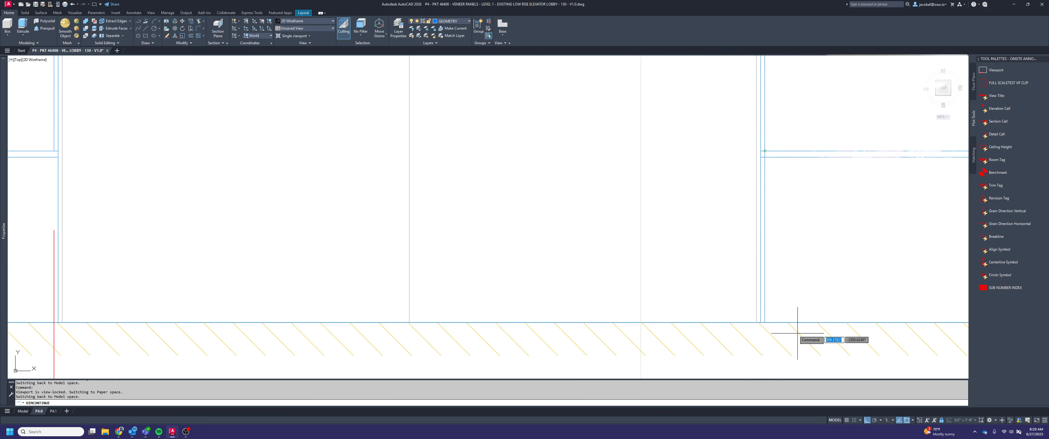
click(766, 310)
key(ctrl+z)
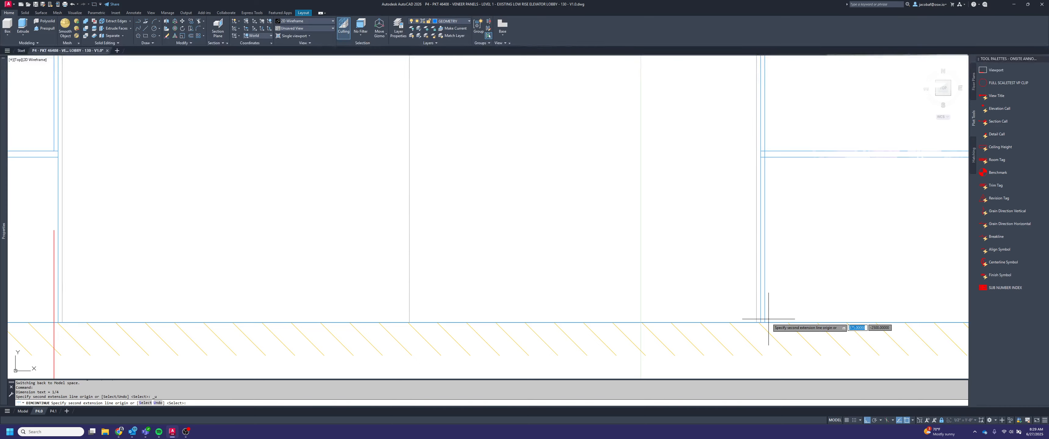
Finish the dimension chain at the right edge of the last panel
scroll(765, 318, down, 3)
scroll(743, 295, up, 2)
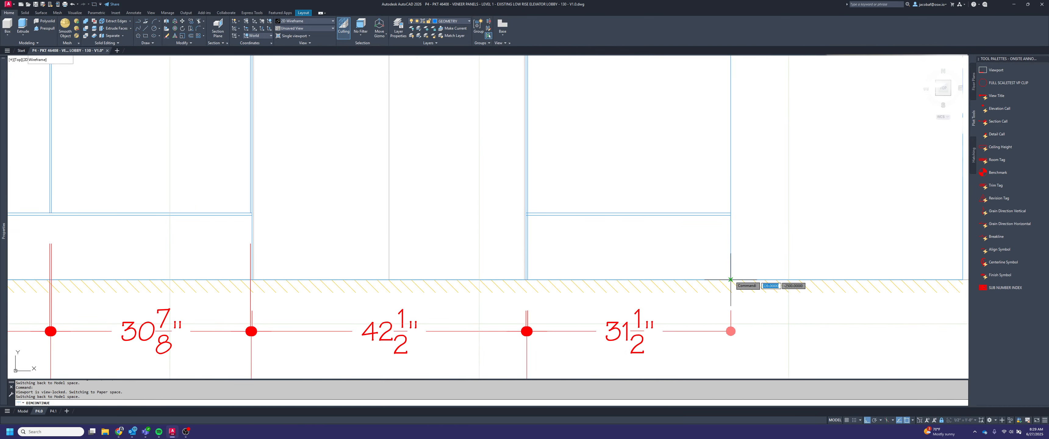
click(731, 284)
scroll(753, 288, down, 4)
key(Escape)
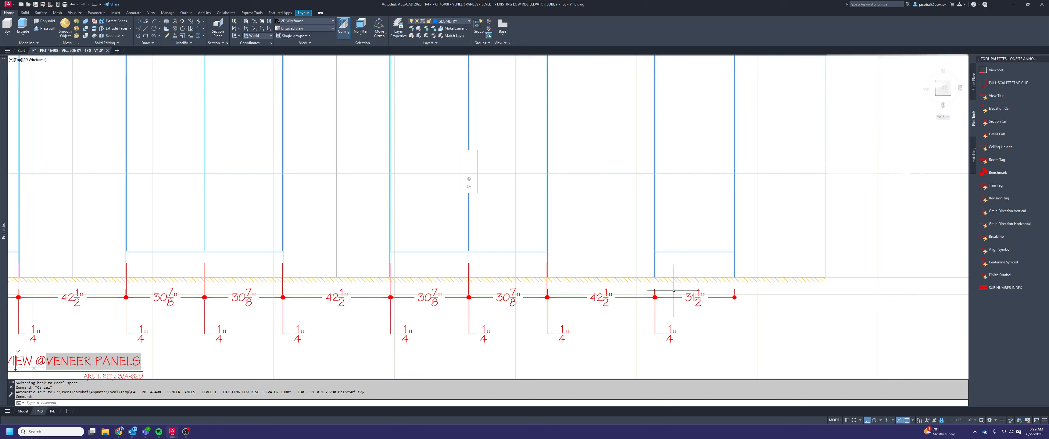
Shorten the inner line of the last panel's left reveal so it ends at the panel's base reveal
scroll(649, 271, up, 4)
click(658, 257)
scroll(650, 251, up, 2)
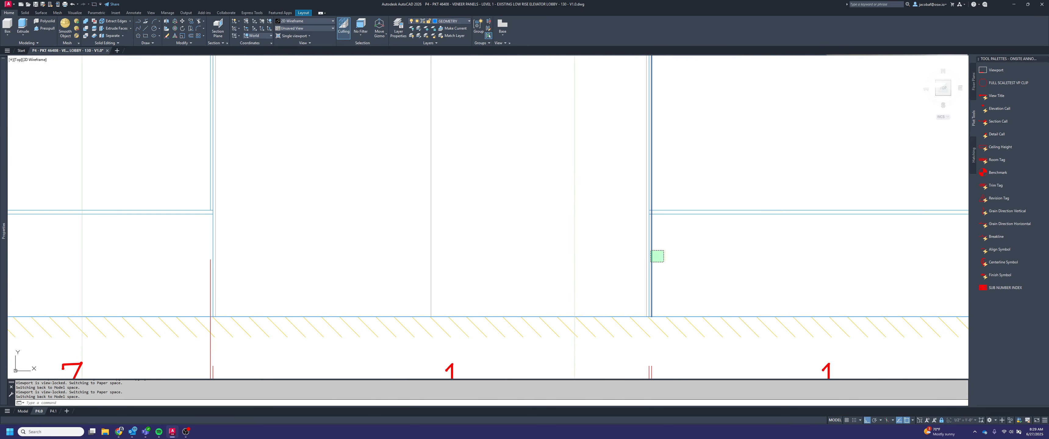
click(650, 251)
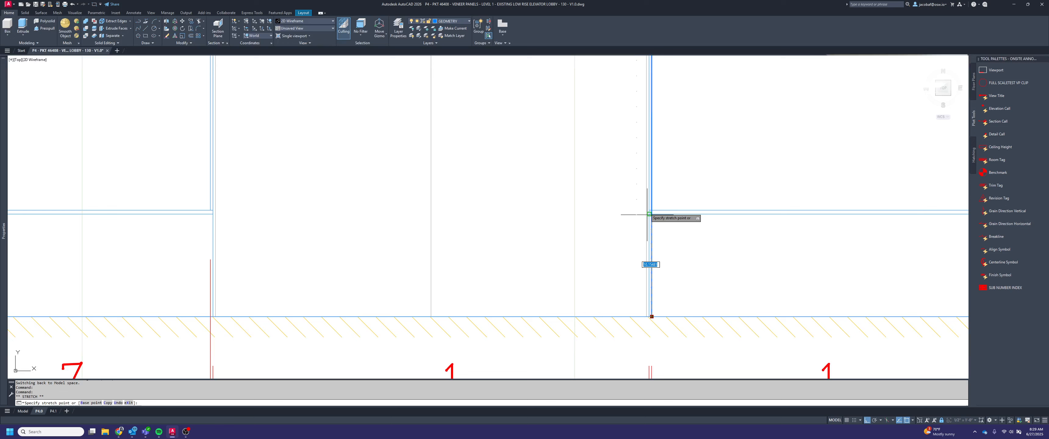
scroll(652, 213, up, 2)
key(Escape)
scroll(674, 234, down, 3)
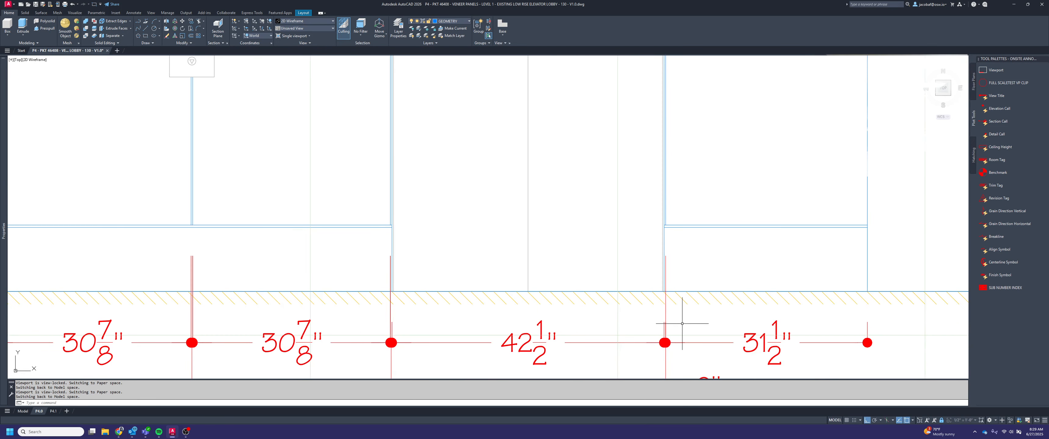
click(681, 323)
click(649, 327)
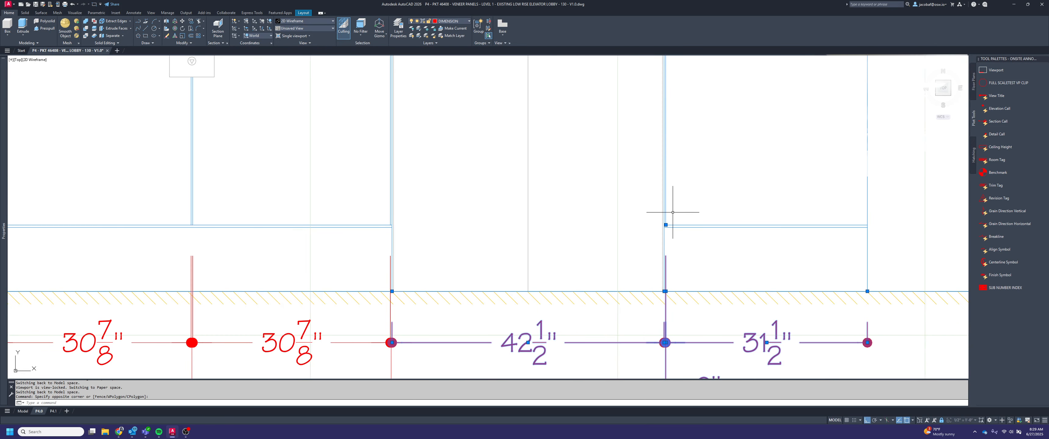
click(666, 225)
key(Escape)
key(Escape)
Delete the faulty 0" dimension at the left reveal of elevation 3's last panel
scroll(694, 264, down, 4)
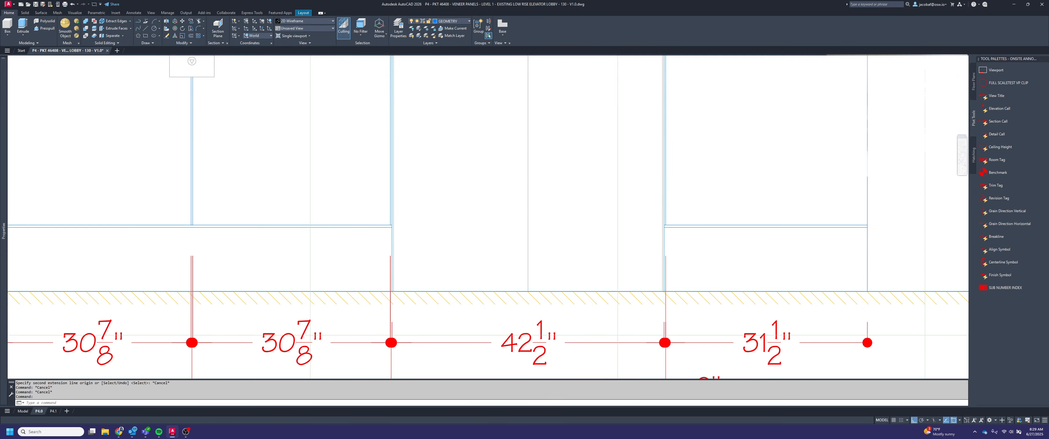
middle_drag(694, 265, 865, 265)
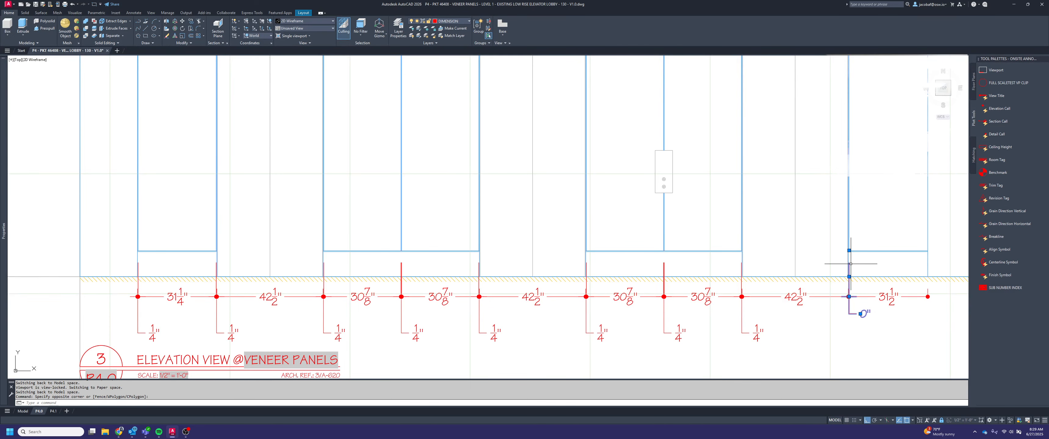
scroll(855, 269, up, 2)
key(Delete)
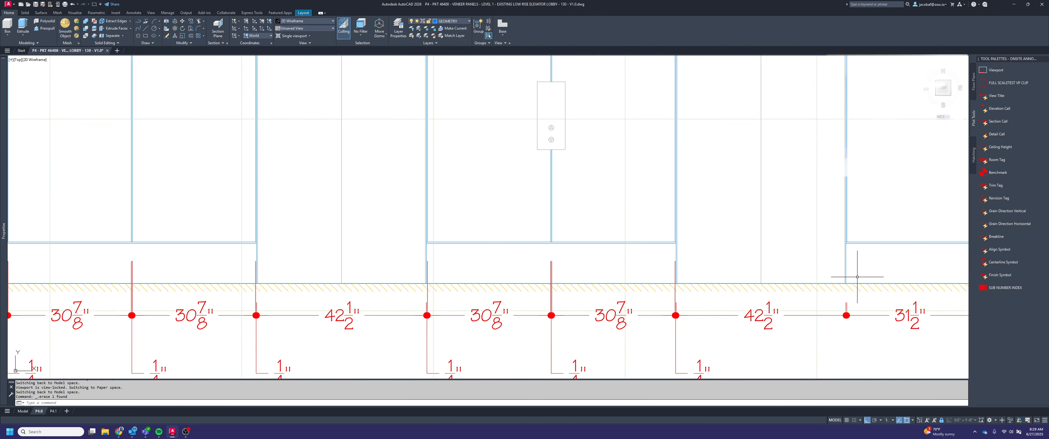
Dimension the width of the last panel's left reveal again, placing the dimension line level with the existing chain
key(Return)
scroll(851, 274, up, 10)
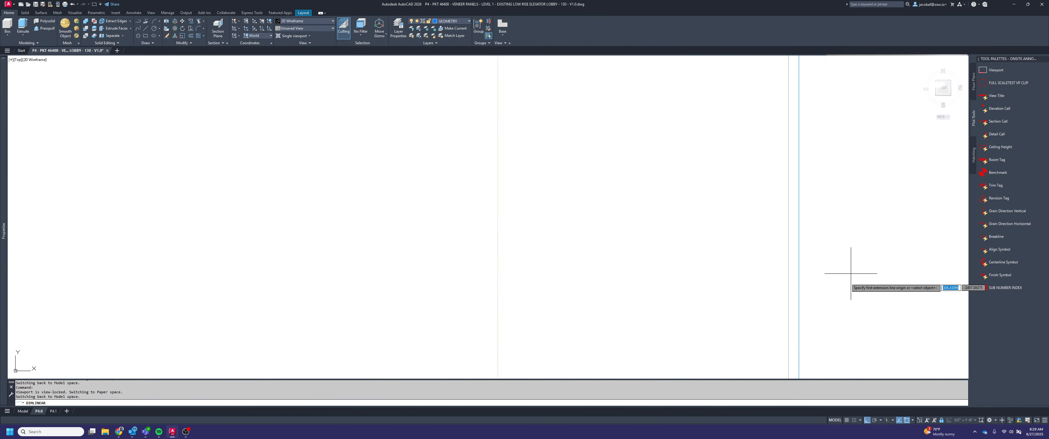
scroll(804, 302, down, 4)
click(803, 303)
scroll(807, 181, up, 2)
click(803, 157)
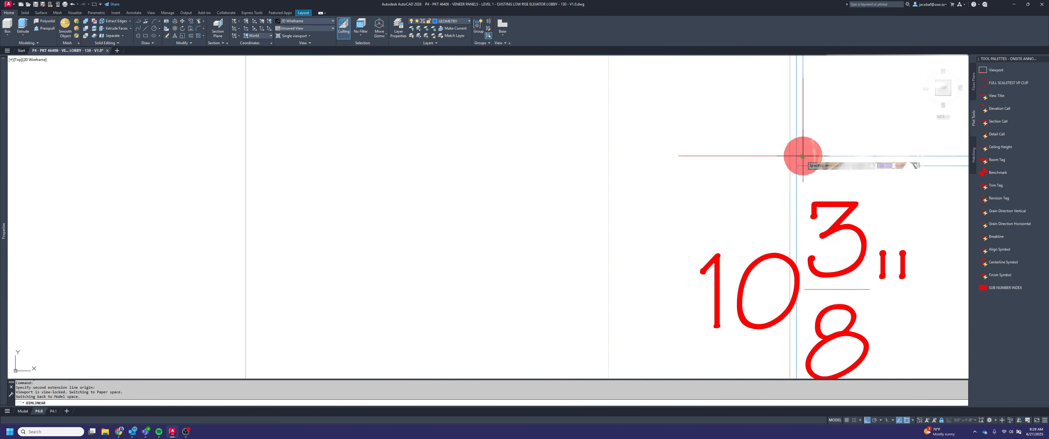
scroll(804, 167, down, 6)
scroll(802, 215, down, 4)
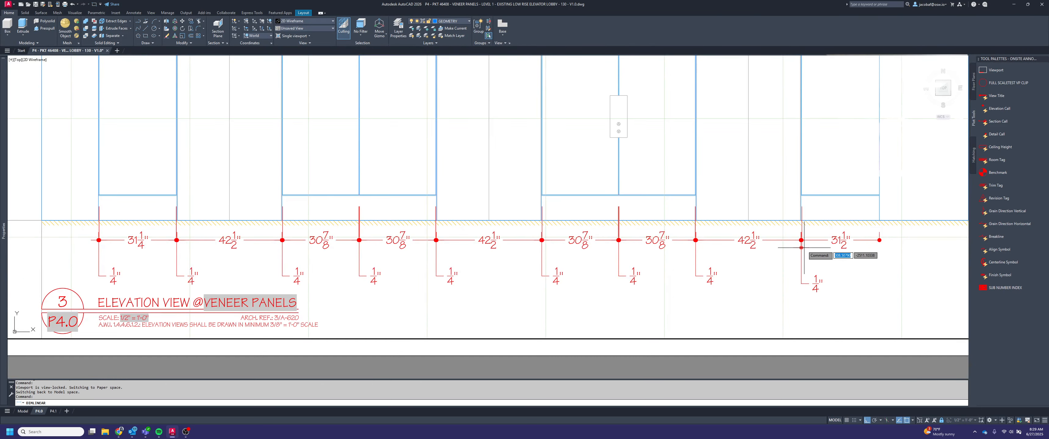
scroll(803, 242, up, 8)
click(791, 227)
scroll(824, 227, down, 4)
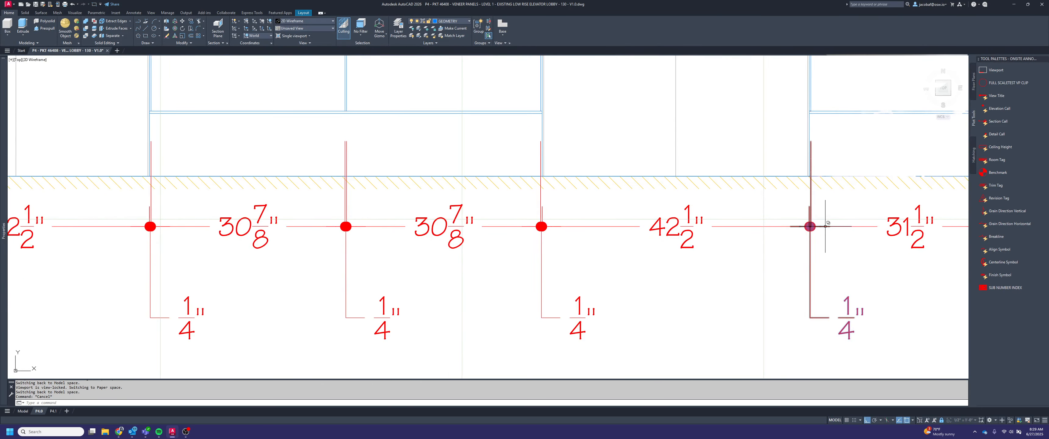
scroll(794, 248, down, 4)
mouse_move(817, 262)
middle_down()
mouse_move(875, 293)
mouse_move(804, 261)
middle_up()
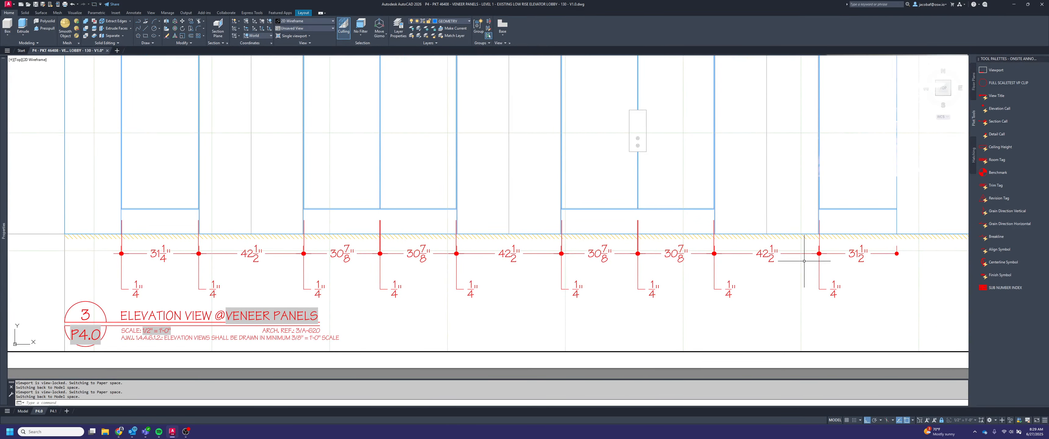
Start a Stretch across the panel bases and dimension origins, and deselect the first panel's lines and the first door's centre line
text(s)
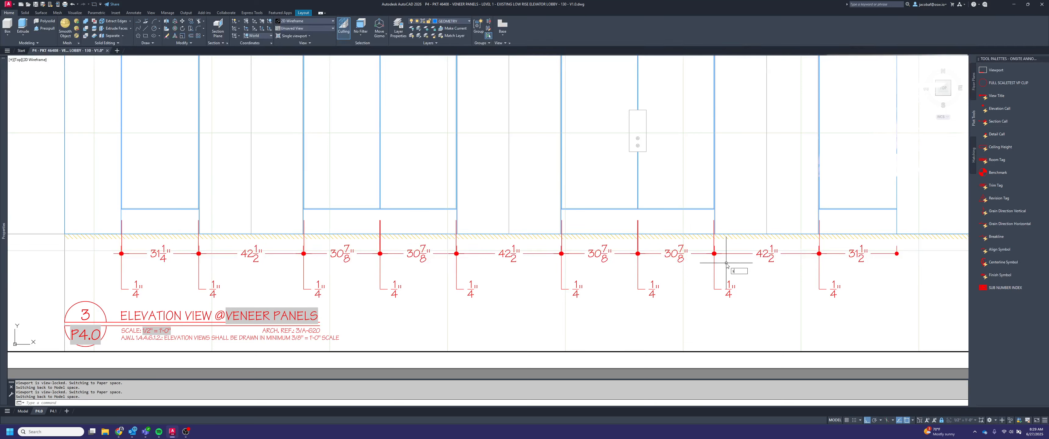
text(trech)
key(Return)
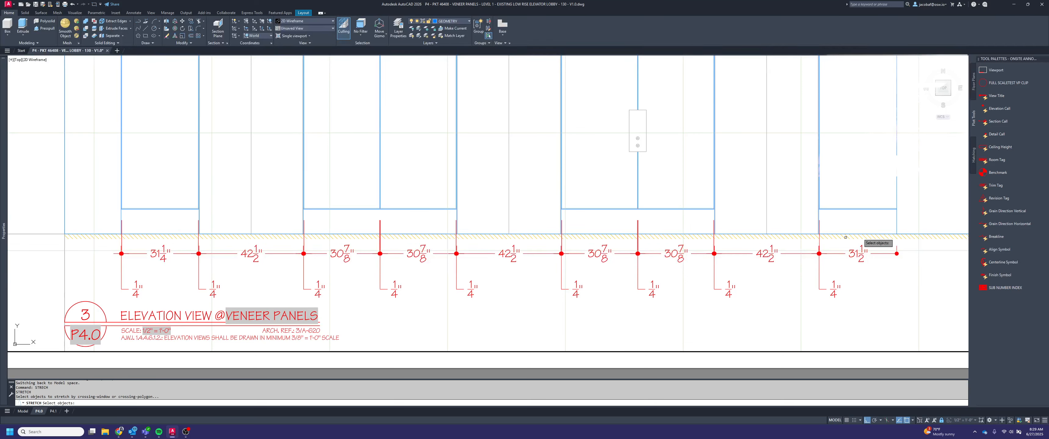
click(911, 224)
click(101, 205)
shift+click(219, 195)
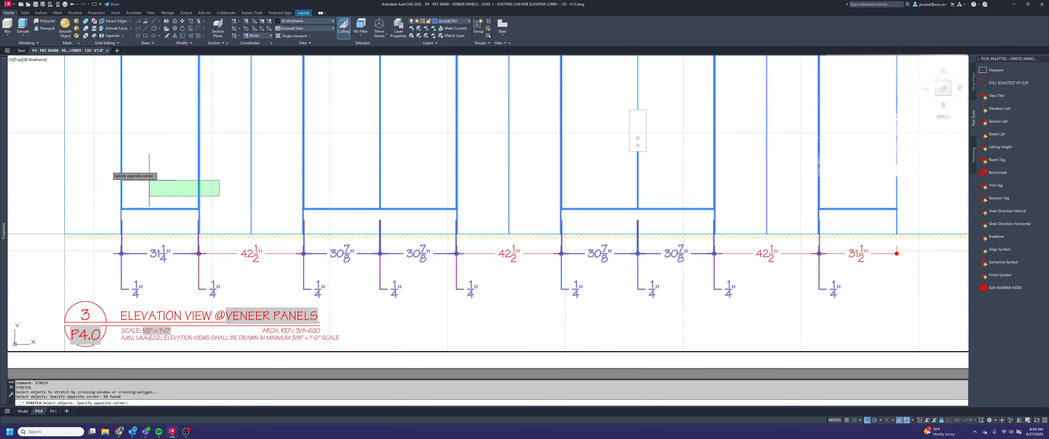
shift+click(110, 169)
shift+click(181, 217)
shift+click(146, 195)
shift+click(337, 183)
shift+click(194, 173)
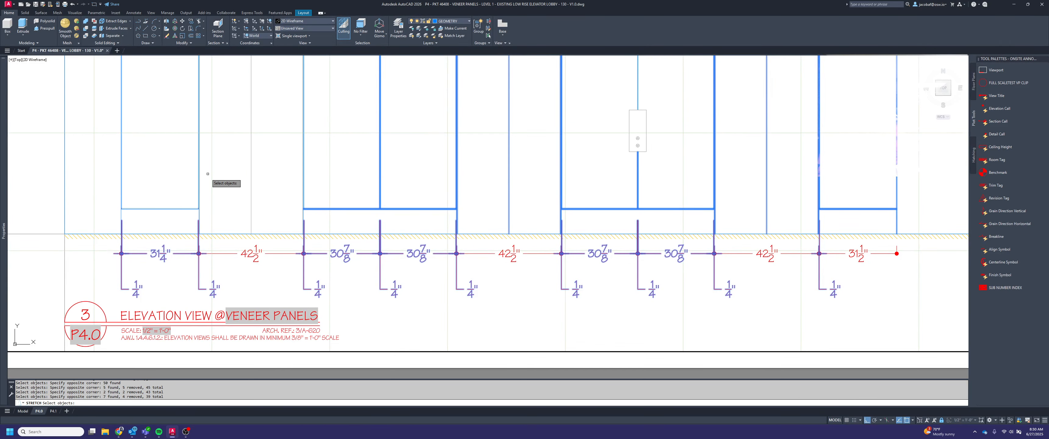
shift+click(202, 189)
shift+click(186, 176)
Remove the remaining lines of the double panel between the first and second doors from the stretch selection
shift+click(407, 163)
shift+click(328, 155)
shift+click(353, 218)
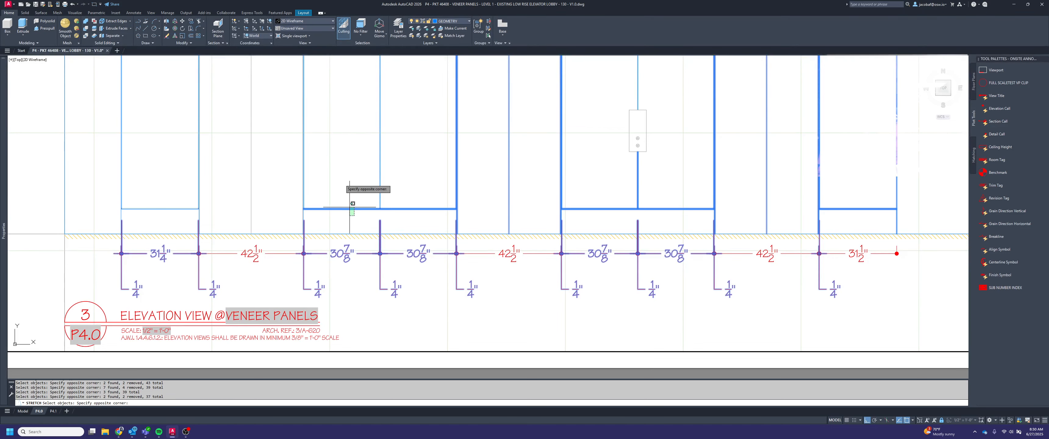
shift+click(346, 197)
shift+click(490, 170)
shift+click(436, 161)
Remove the double panel between the second and third doors and both doors' centre lines from the stretch selection
scroll(466, 211, up, 2)
shift+click(633, 182)
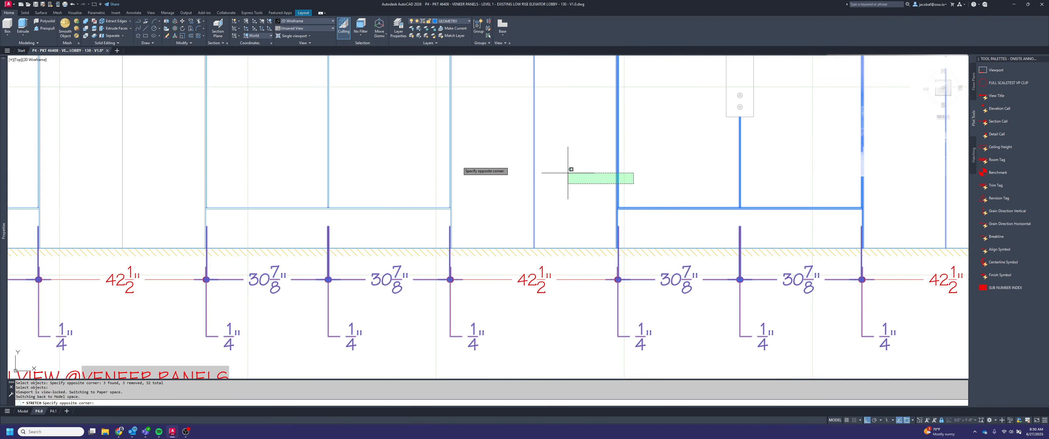
shift+click(481, 156)
shift+click(715, 221)
shift+click(699, 199)
shift+click(780, 176)
shift+click(656, 165)
shift+click(891, 185)
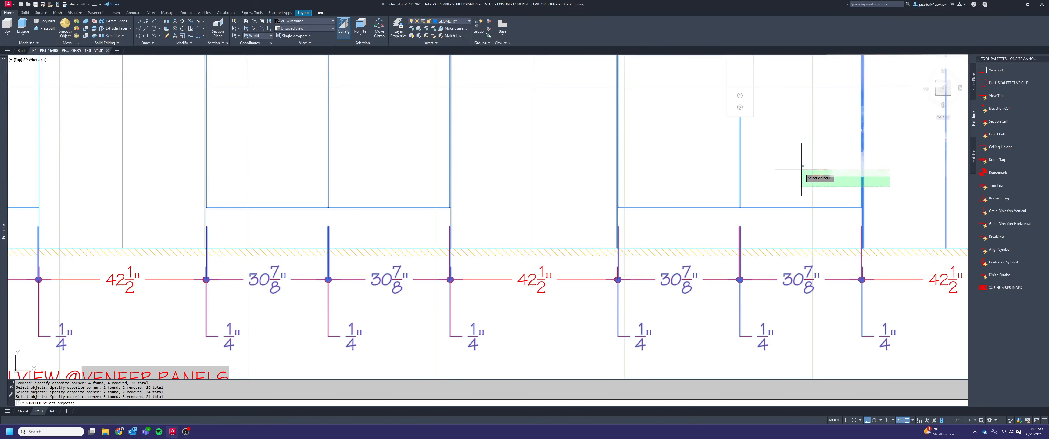
shift+click(801, 168)
scroll(557, 223, down, 2)
shift+click(815, 201)
shift+click(760, 165)
Remove the last panel's reveal, base and edge lines from the stretch selection so only dimensions remain
shift+click(897, 229)
shift+click(846, 176)
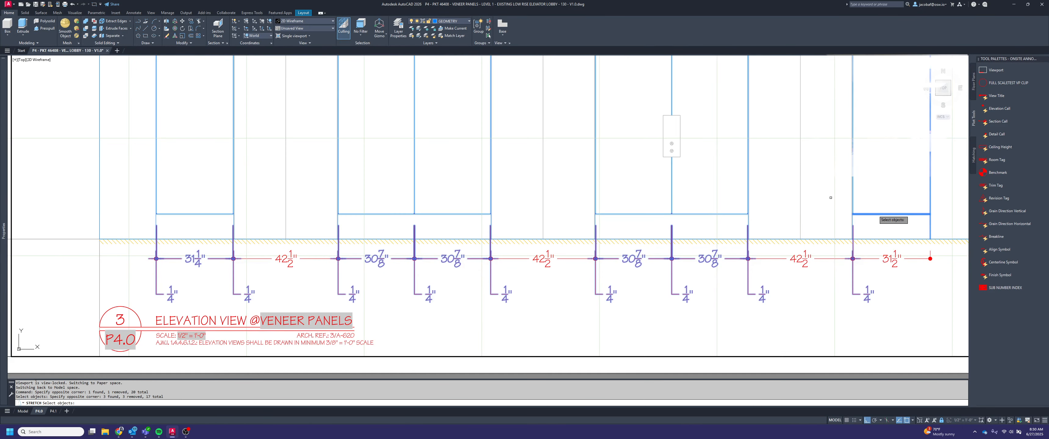
shift+click(929, 247)
shift+click(851, 195)
shift+click(933, 214)
shift+click(912, 186)
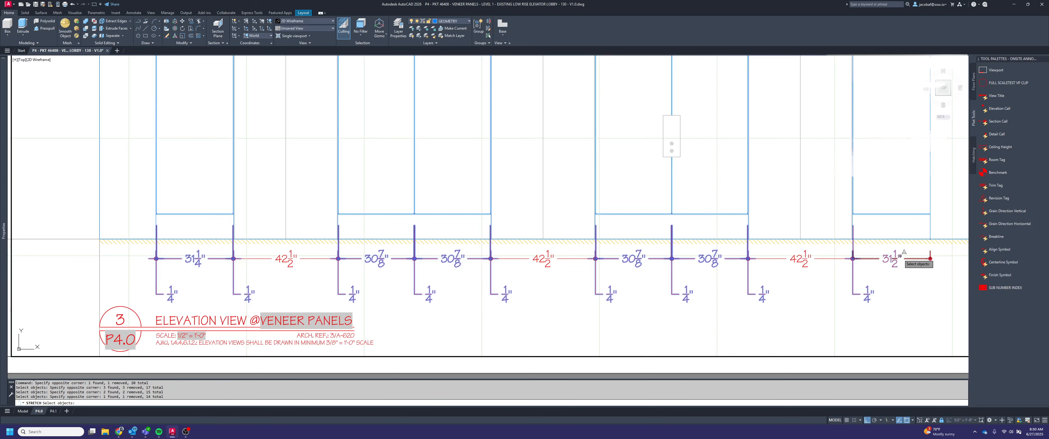
Stretch the selected dimension origins from the panels' base reveal straight down to the floor line
key(Return)
scroll(875, 224, up, 6)
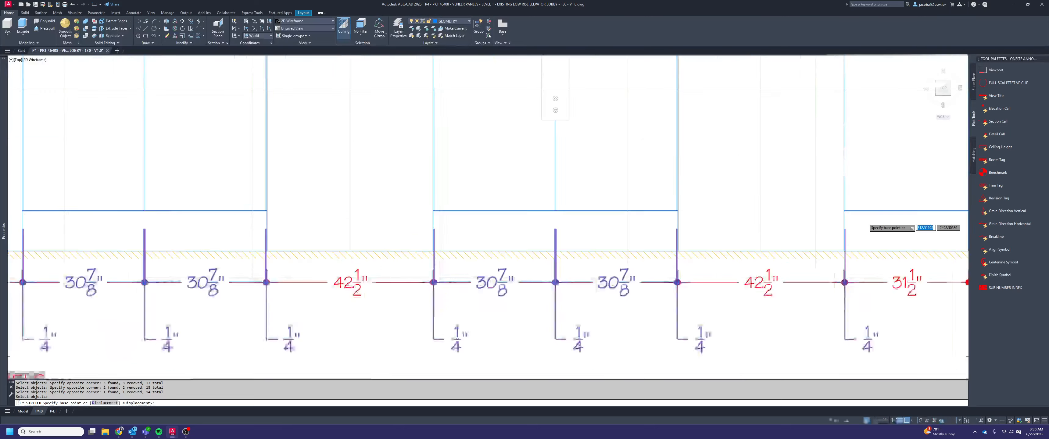
click(816, 207)
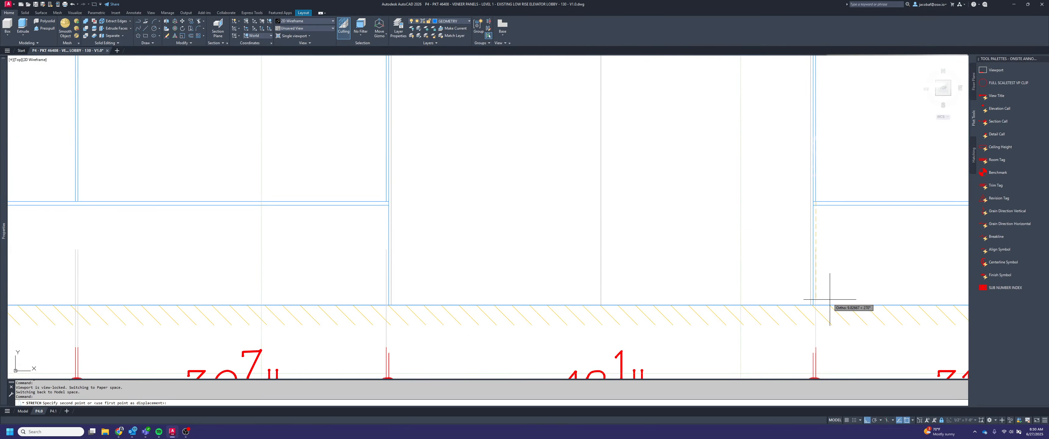
click(817, 299)
scroll(822, 293, down, 3)
Stretch all the 1/4" reveal dimension texts below elevation 3 upward by 6" towards the chain
scroll(803, 323, down, 3)
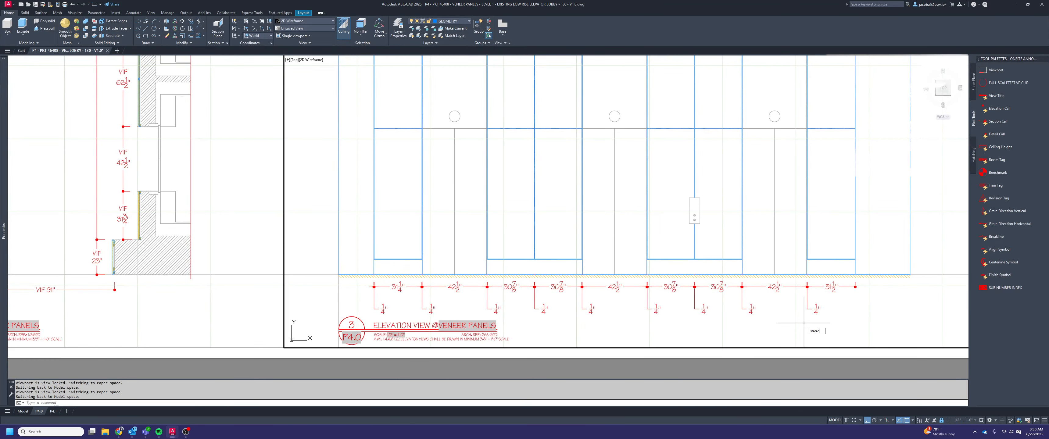
key(Return)
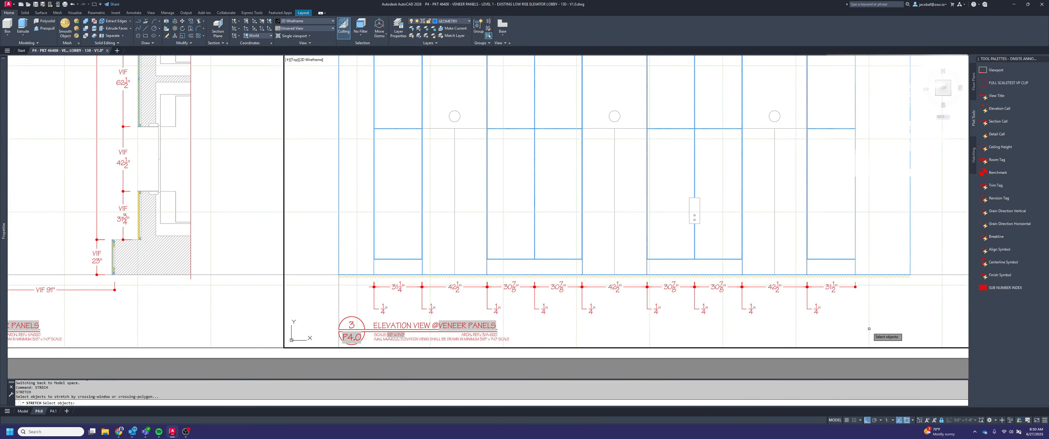
drag(870, 328, 342, 271)
key(Return)
click(891, 324)
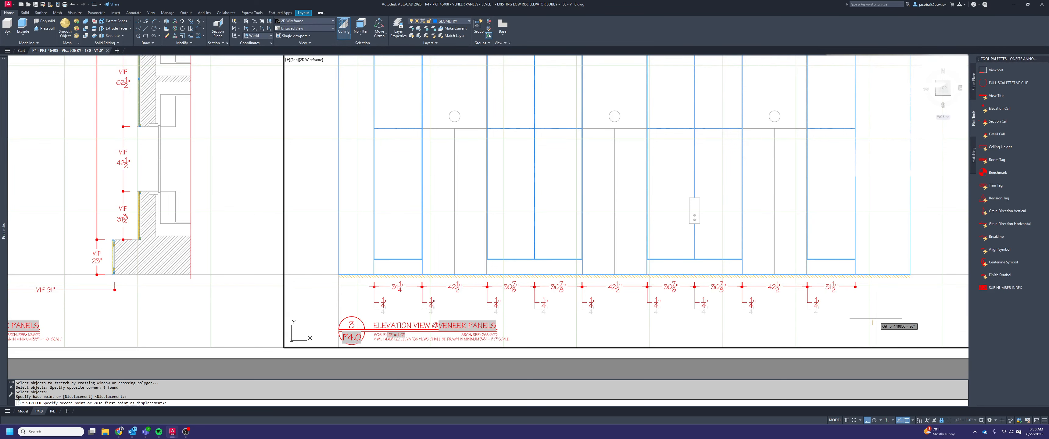
text(6)
key(Return)
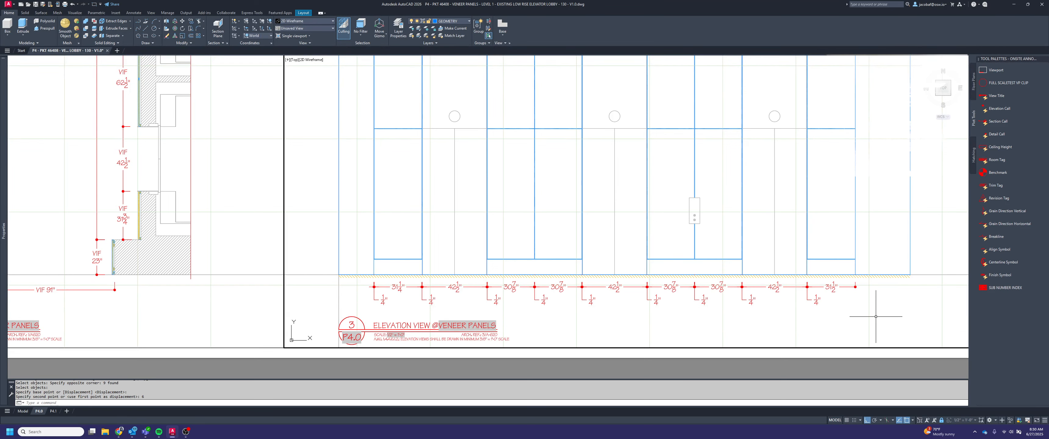
key(Escape)
Set the text override of all elevation 3 reveal dimensions to "<> REVEAL"
drag(845, 317, 374, 302)
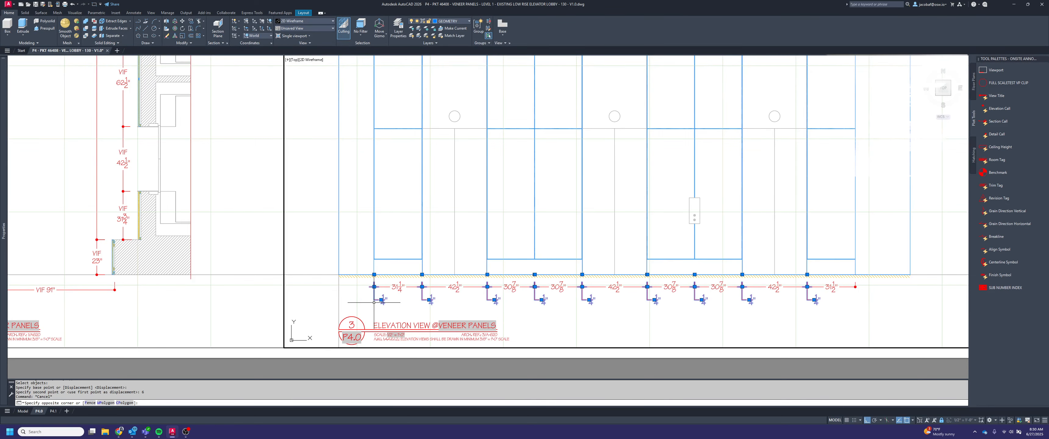
mouse_move(4, 309)
click(118, 365)
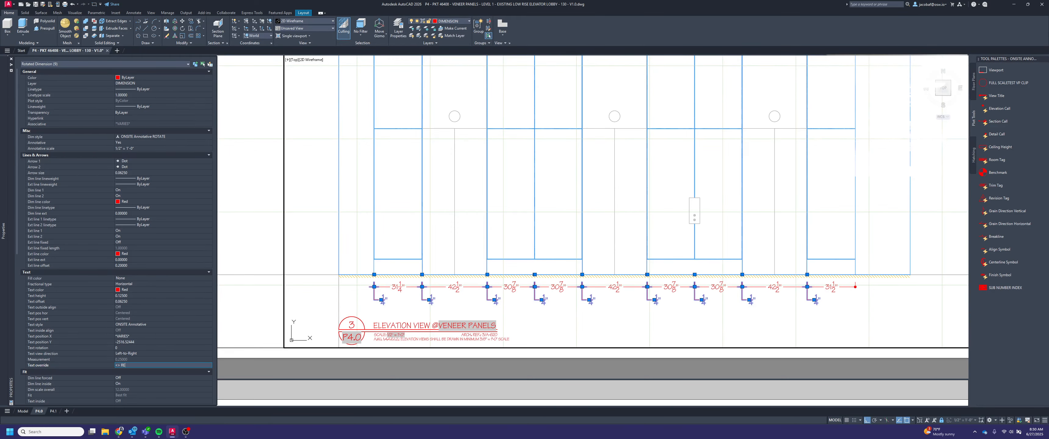
key(Return)
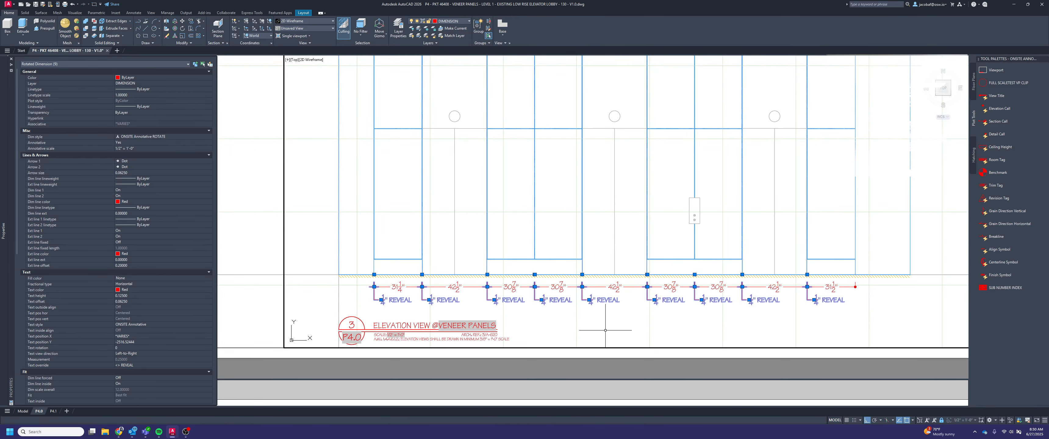
key(Escape)
scroll(607, 326, down, 2)
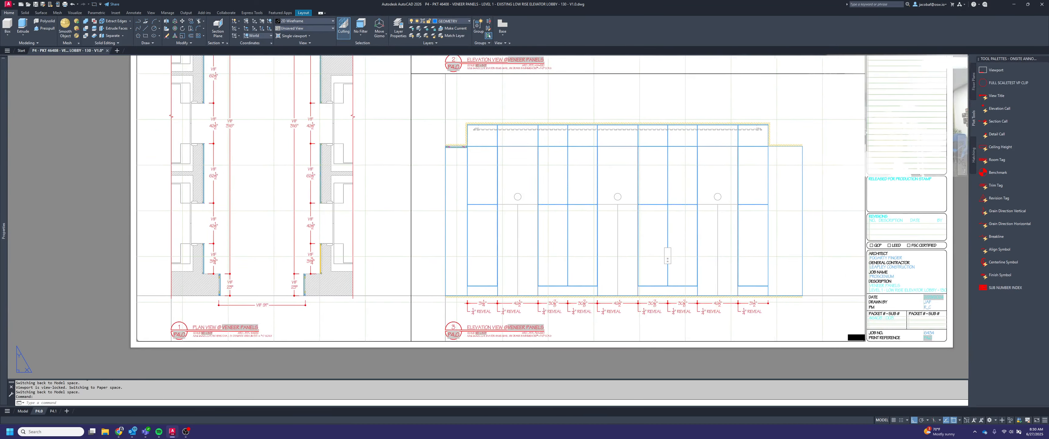
Leave elevation 3's viewport for paper space and show the full extents of layout P4.0
middle_drag(679, 291, 708, 303)
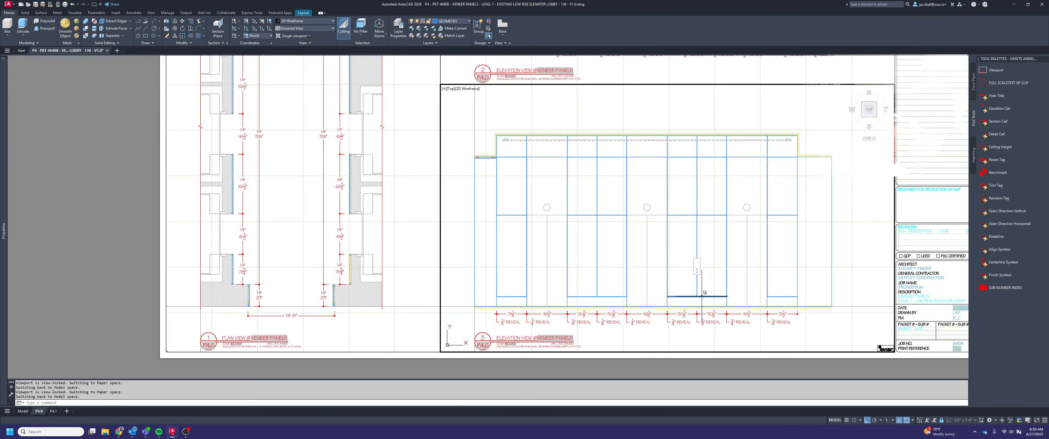
mouse_move(702, 296)
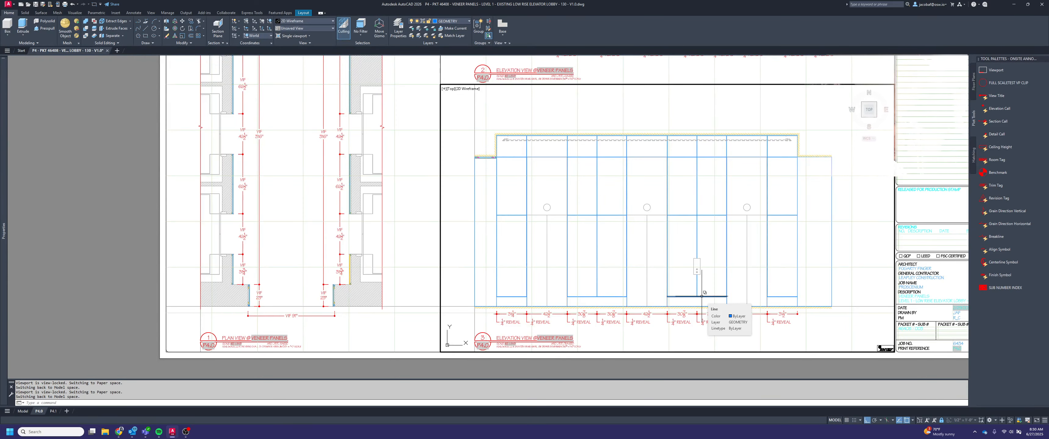
double_click(151, 175)
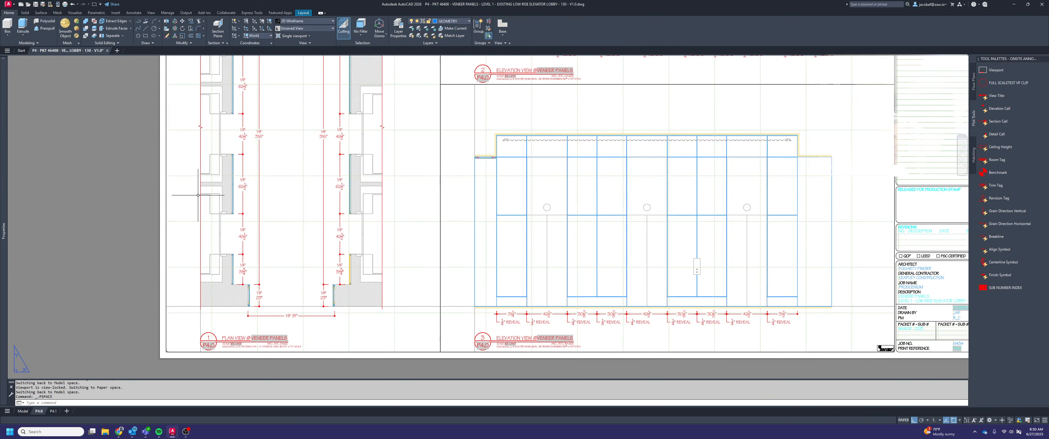
middle_click(677, 302)
middle_click(677, 302)
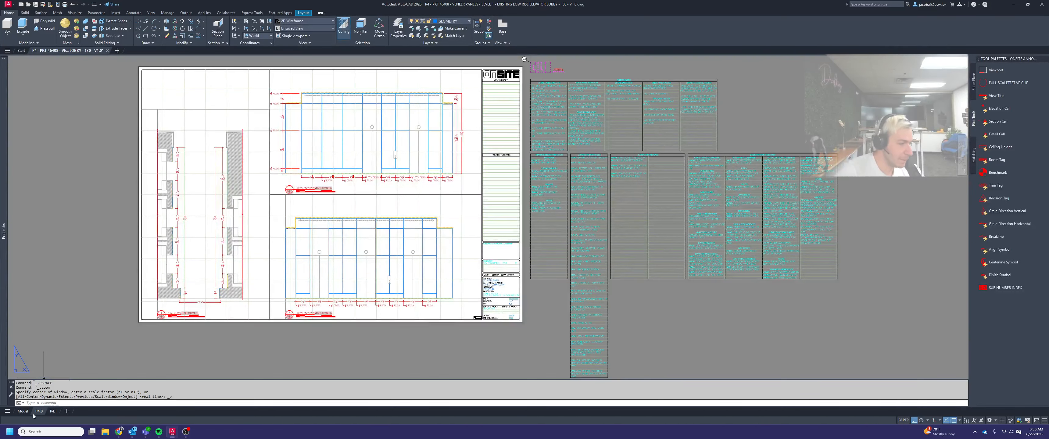
Examine both dimensioned veneer elevations in model space and return to layout P4.0
click(32, 411)
middle_drag(428, 301, 637, 274)
scroll(636, 285, down, 10)
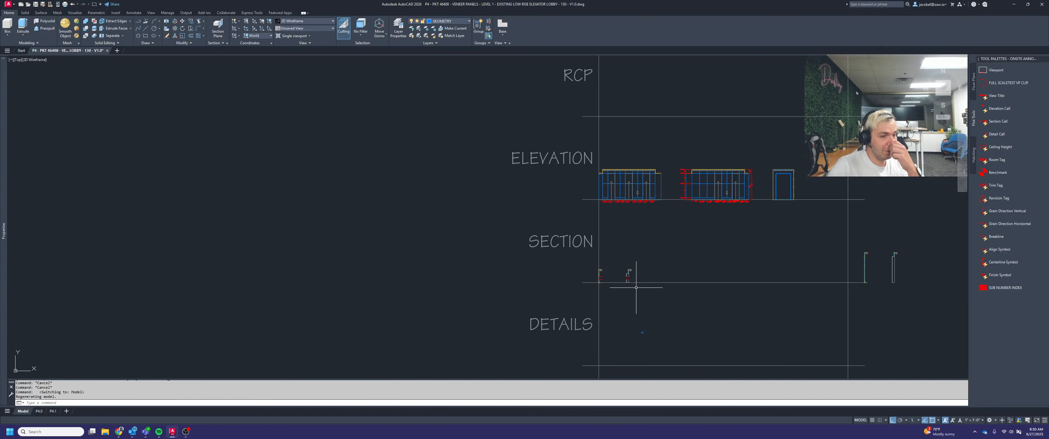
middle_drag(672, 245, 578, 262)
scroll(602, 175, up, 4)
middle_drag(608, 192, 616, 168)
key(Escape)
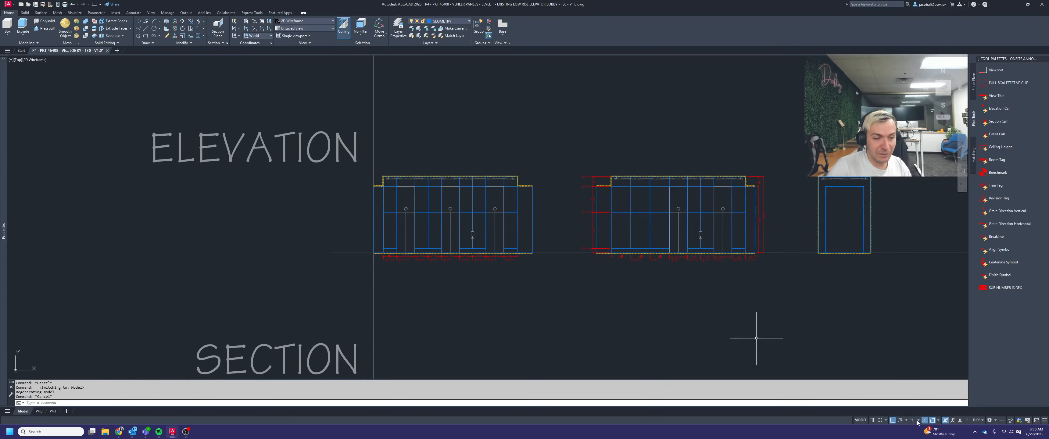
scroll(698, 187, up, 4)
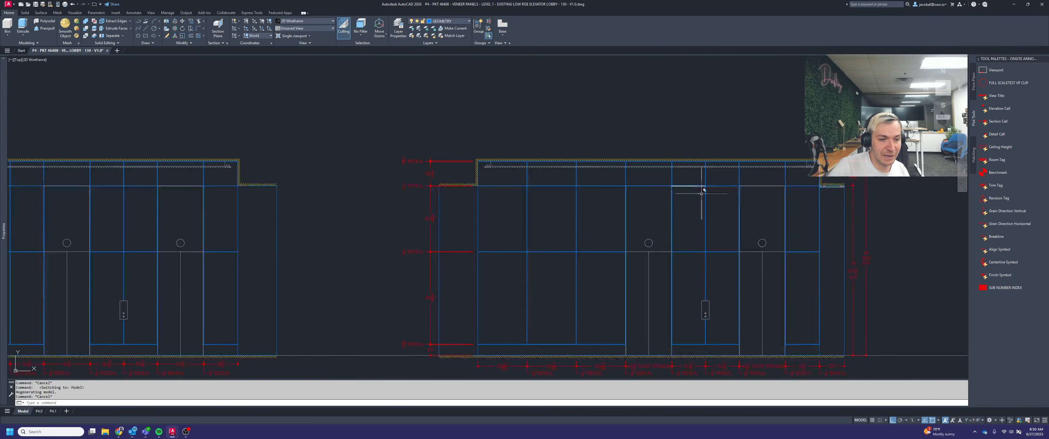
click(39, 411)
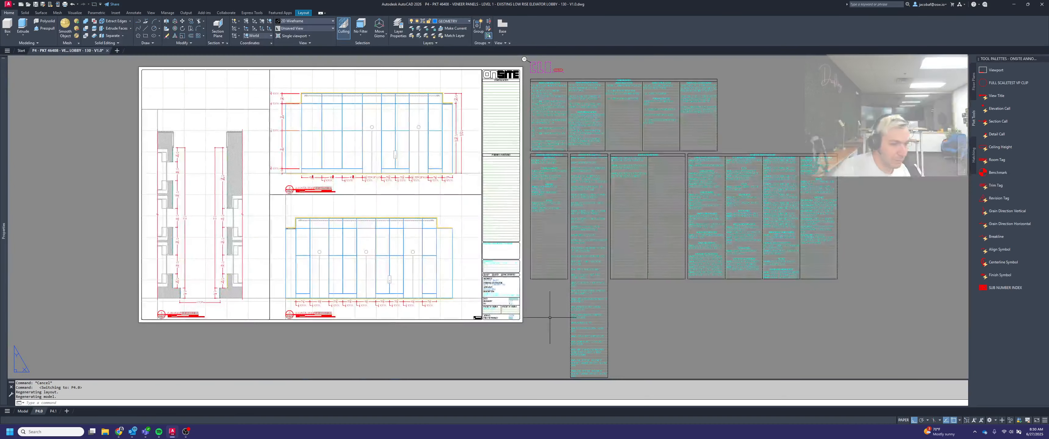
scroll(420, 293, up, 4)
click(312, 351)
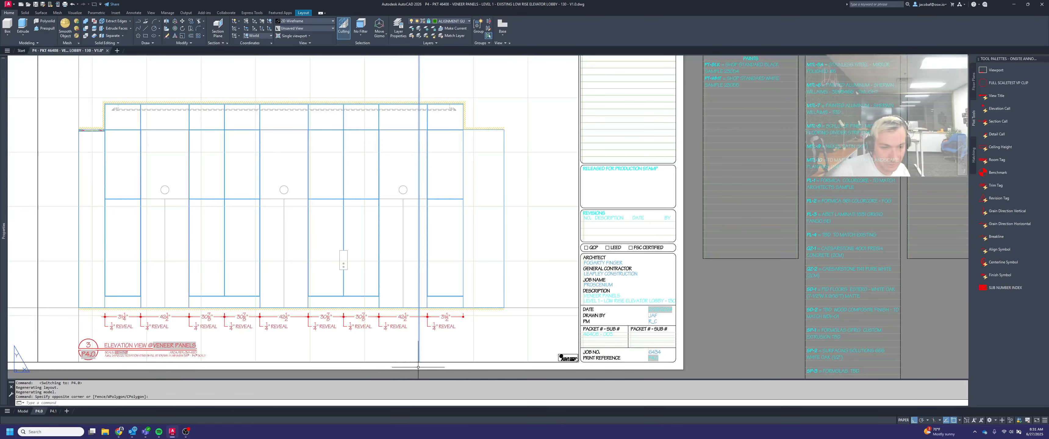
double_click(473, 330)
double_click(494, 332)
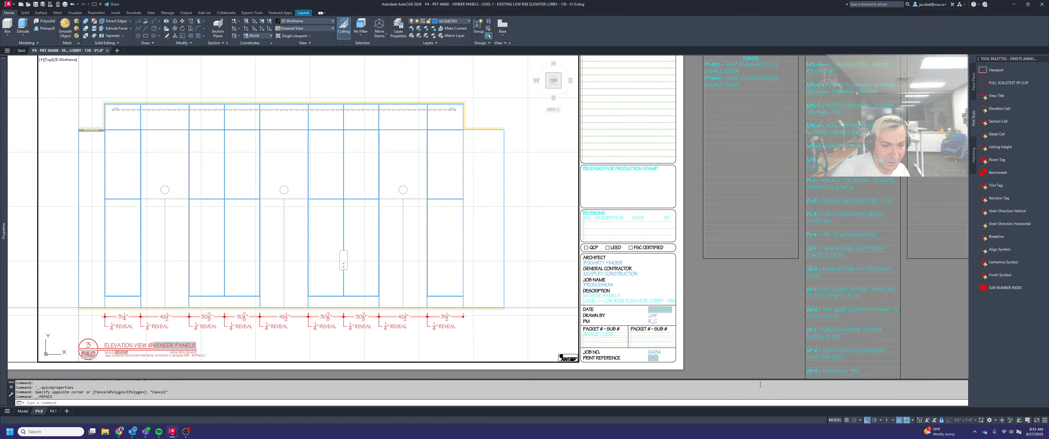
double_click(745, 358)
key(Escape)
key(Escape)
Switch to model space and set the annotation scale to 1/2" = 1'-0"
click(23, 411)
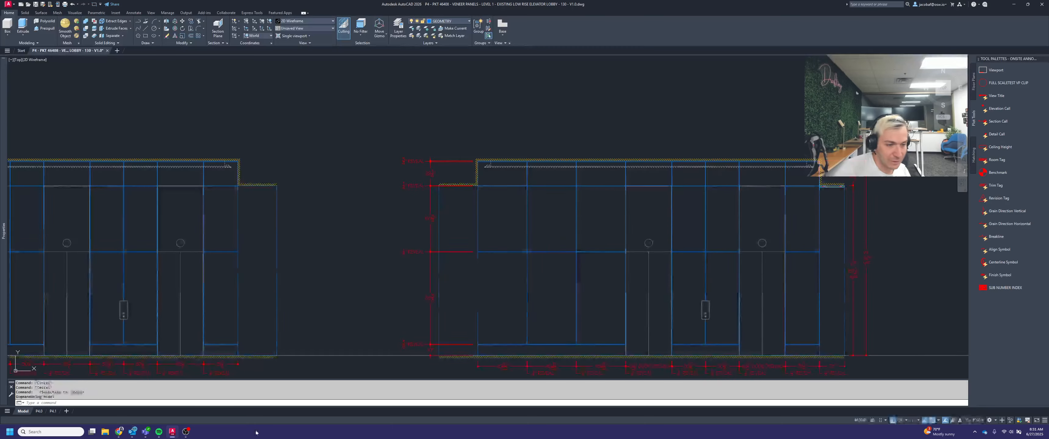
middle_drag(891, 254, 803, 199)
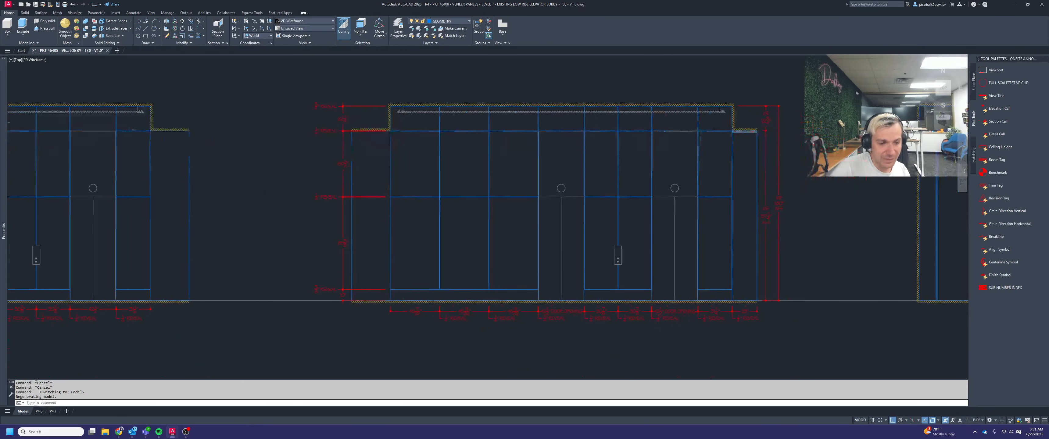
click(976, 420)
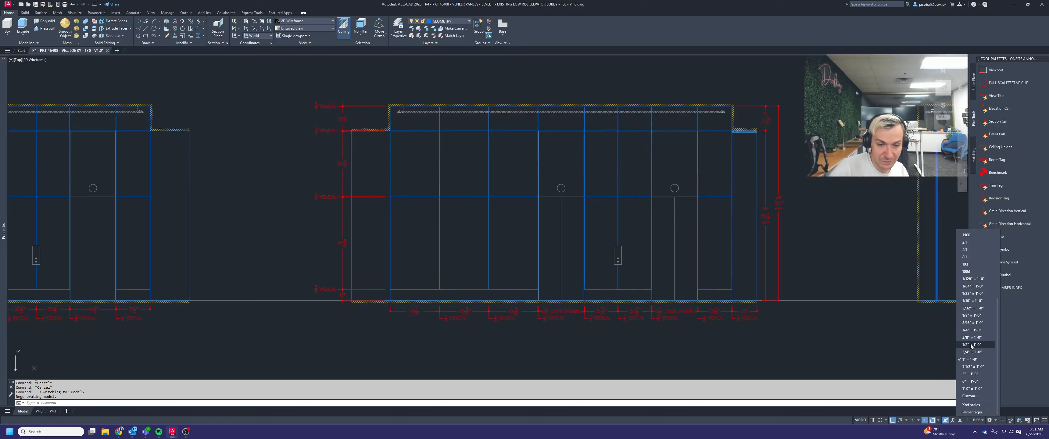
click(971, 345)
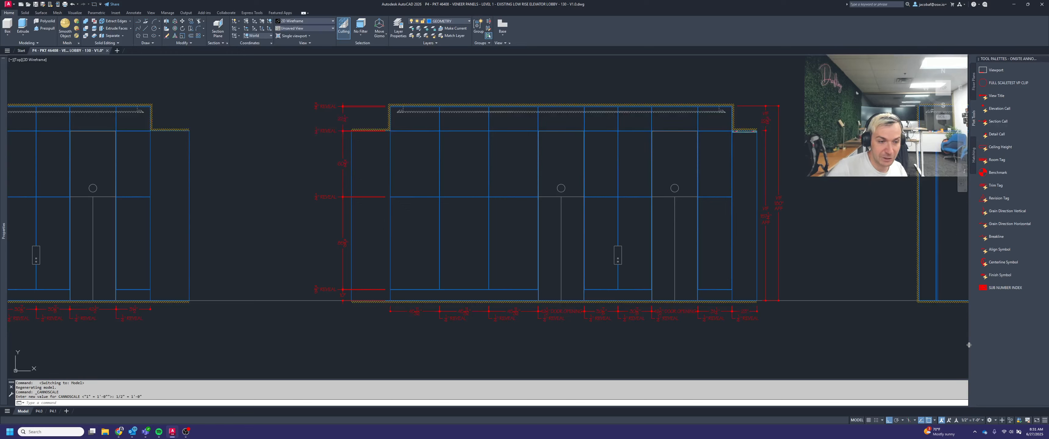
Mirror the vertical dimension chains on both sides of the neighbouring veneer elevation onto elevation 3 about a vertical line midway between them, keeping the originals
scroll(796, 328, down, 5)
middle_drag(560, 316, 644, 293)
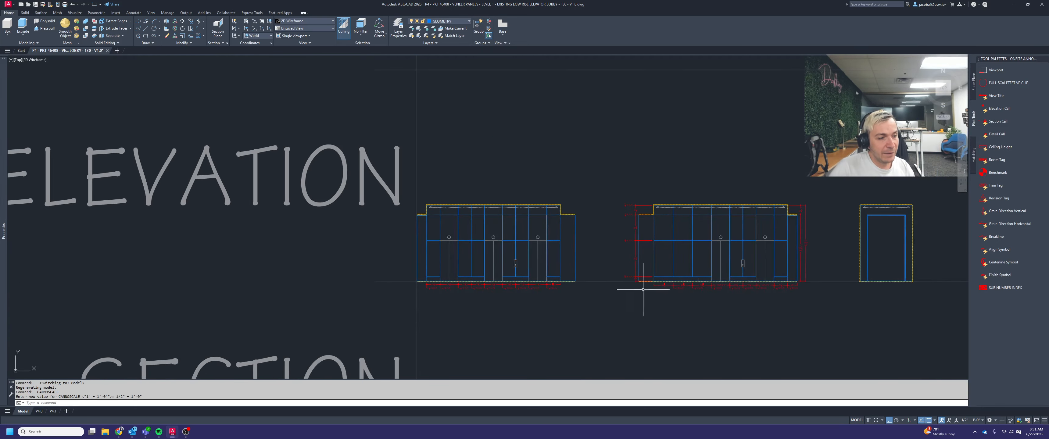
scroll(642, 292, up, 3)
key(Escape)
key(Escape)
text(mir)
key(Return)
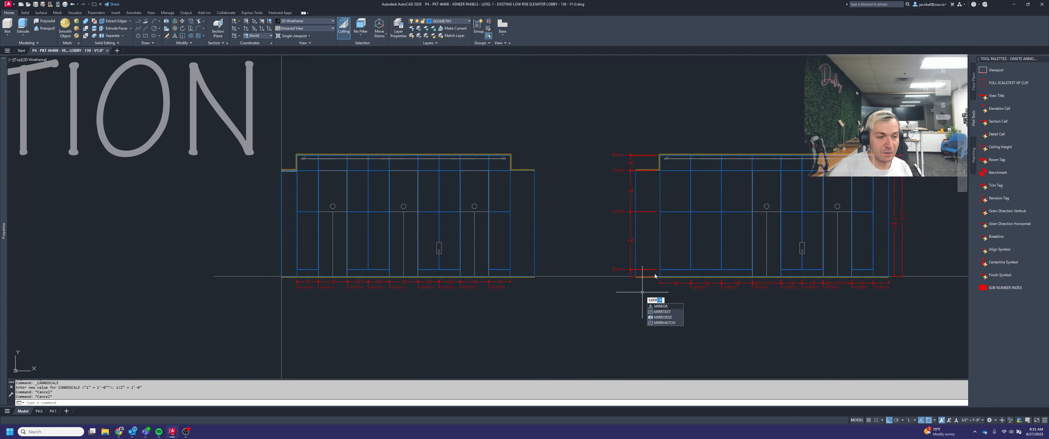
scroll(637, 273, up, 2)
click(631, 274)
click(599, 124)
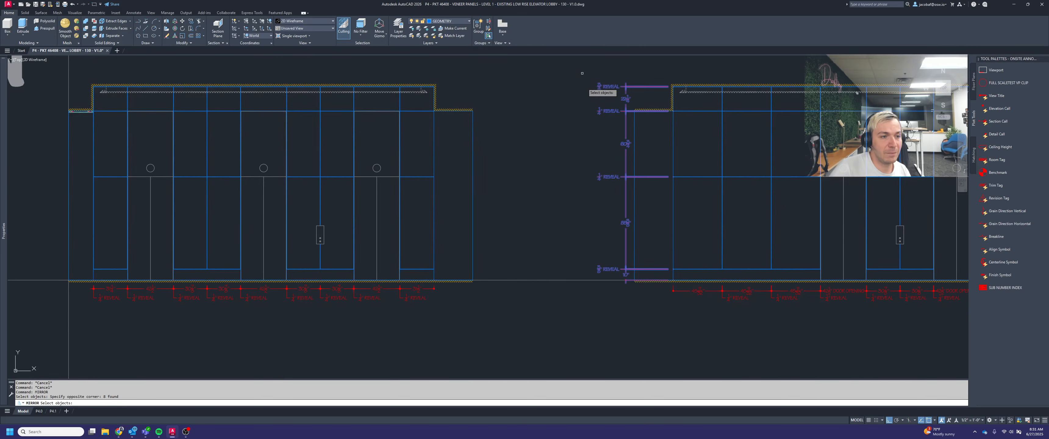
scroll(553, 213, down, 2)
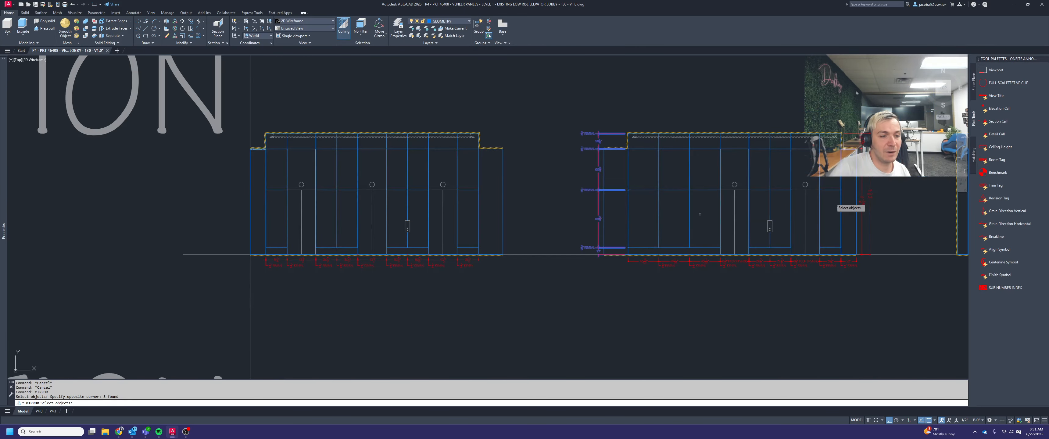
click(863, 115)
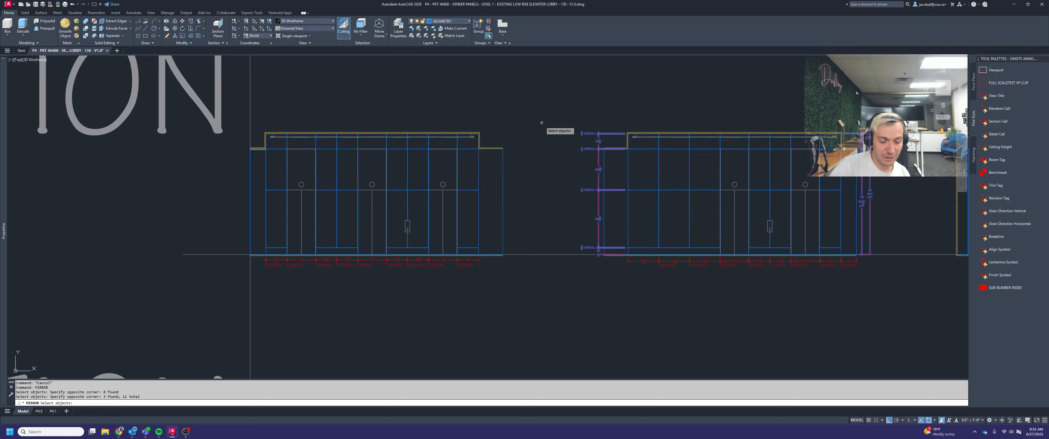
key(Return)
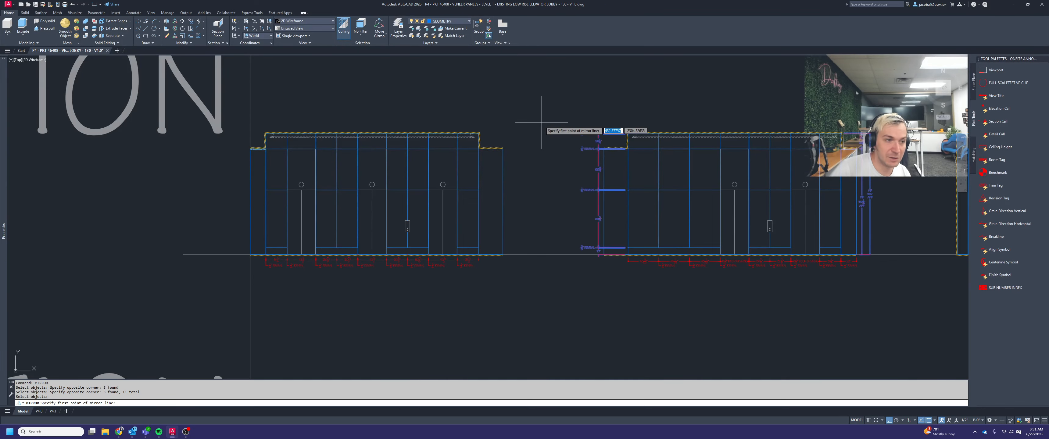
shift+right_click(542, 123)
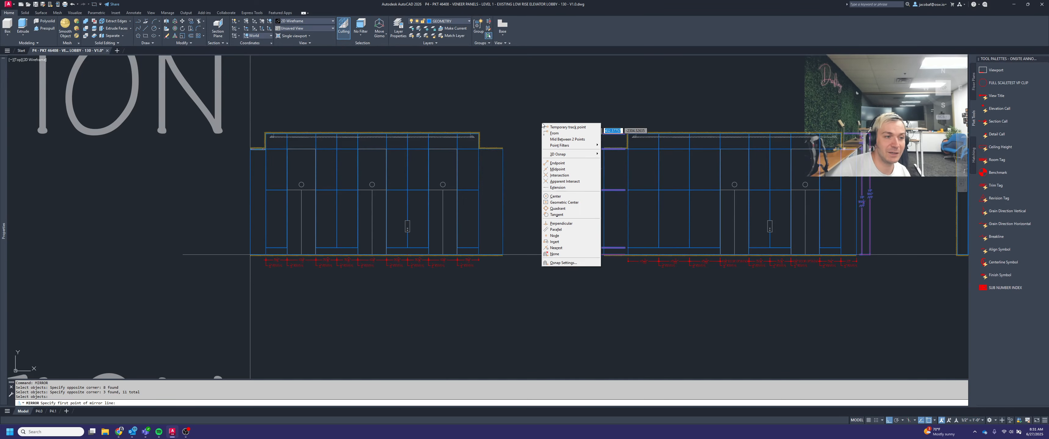
click(578, 139)
scroll(507, 147, up, 6)
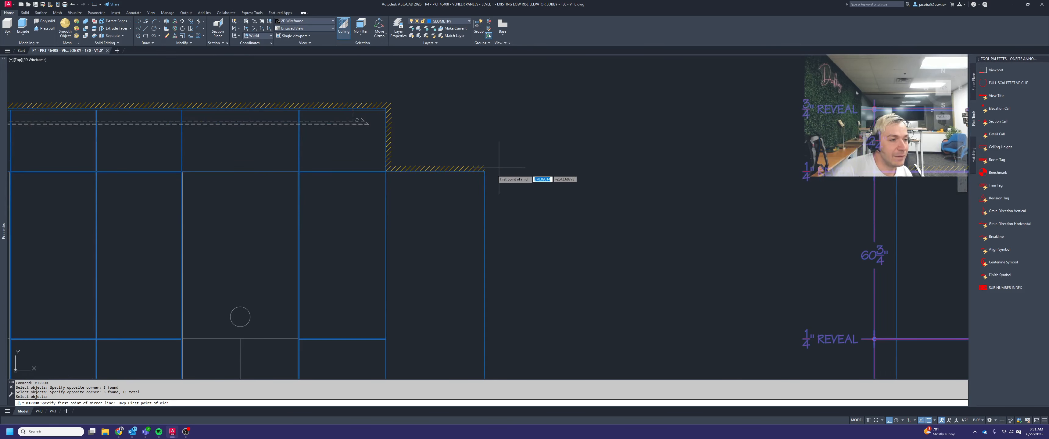
click(484, 171)
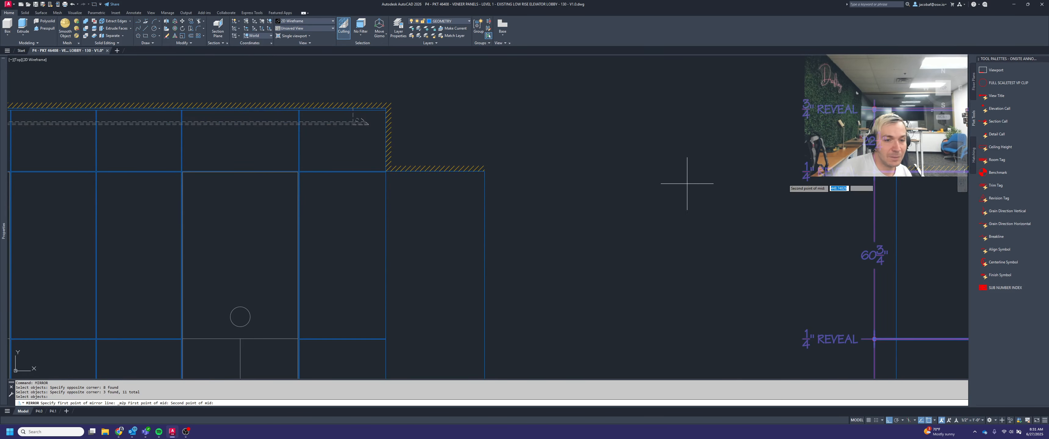
scroll(890, 180, up, 5)
click(883, 165)
scroll(879, 171, down, 8)
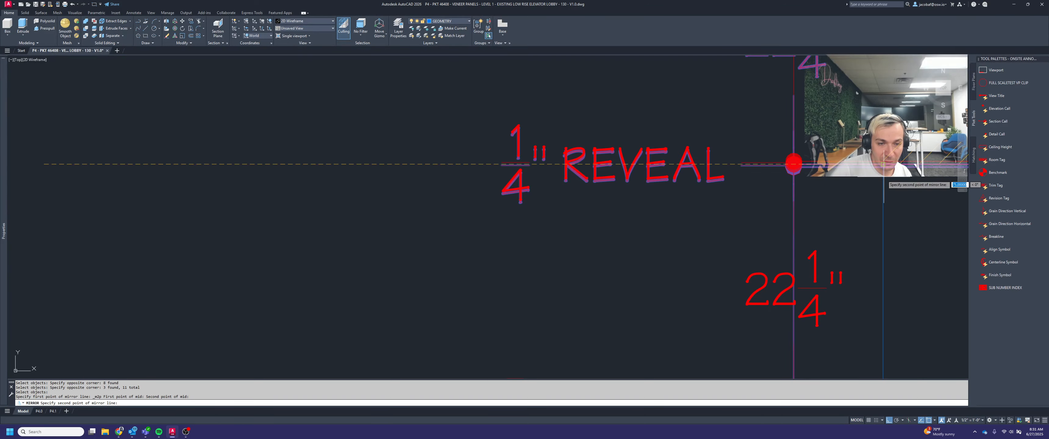
click(806, 84)
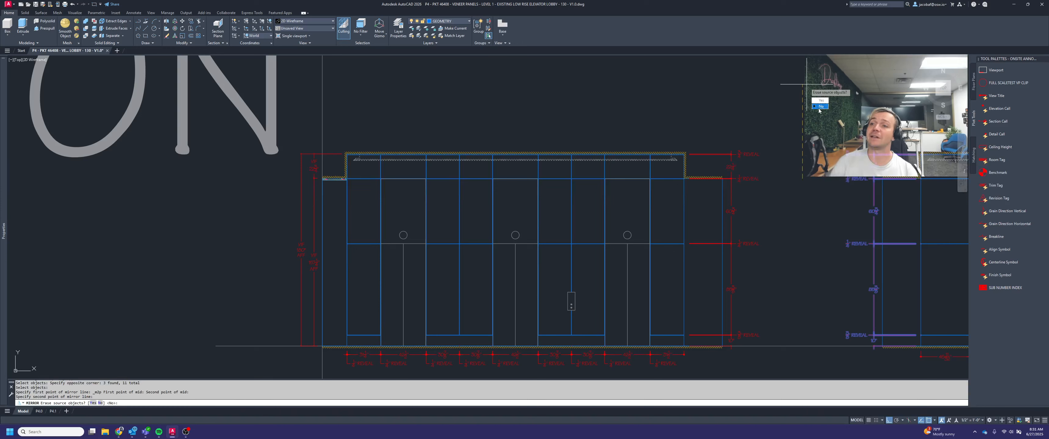
click(820, 107)
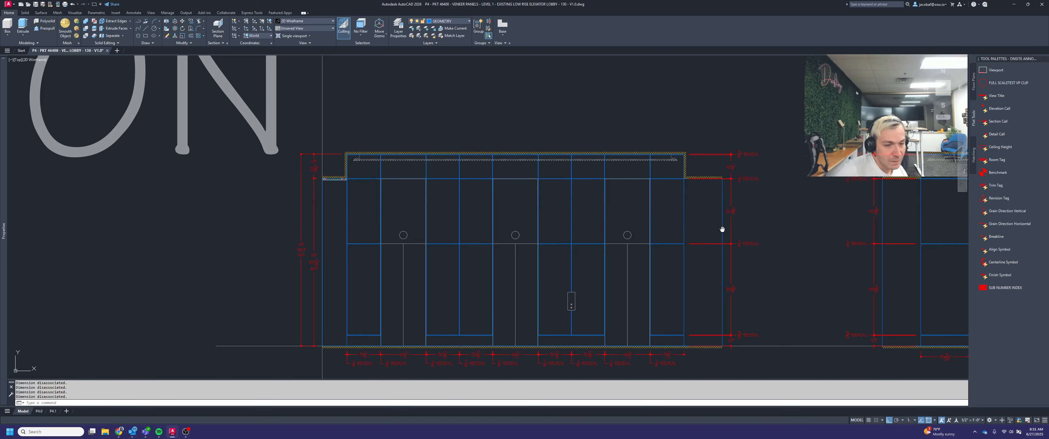
Examine the vertical dimension chains beside both veneer elevations in model space
middle_drag(722, 229, 695, 223)
middle_drag(779, 226, 744, 216)
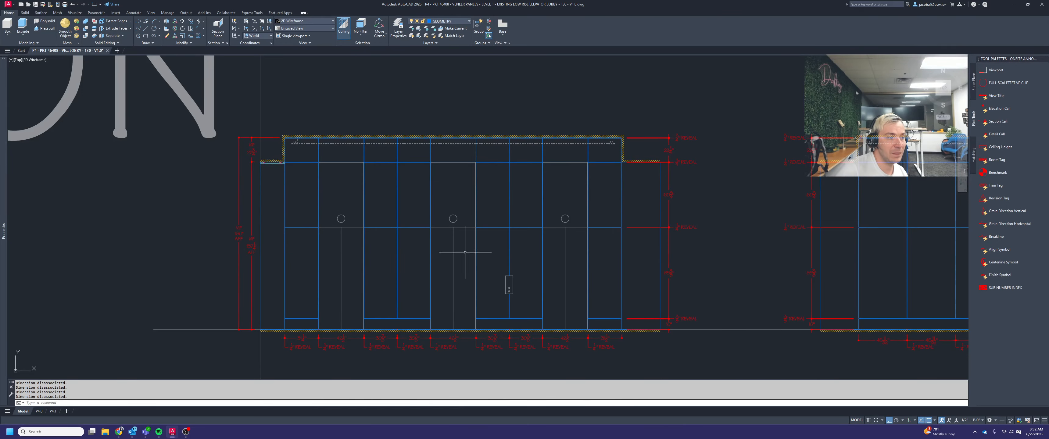
scroll(576, 196, down, 2)
middle_drag(683, 242, 618, 241)
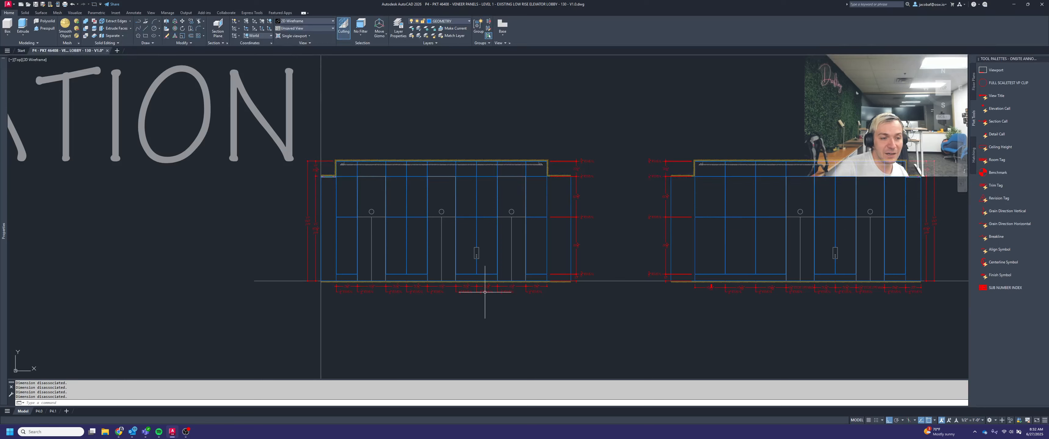
scroll(662, 212, down, 2)
middle_drag(767, 234, 693, 248)
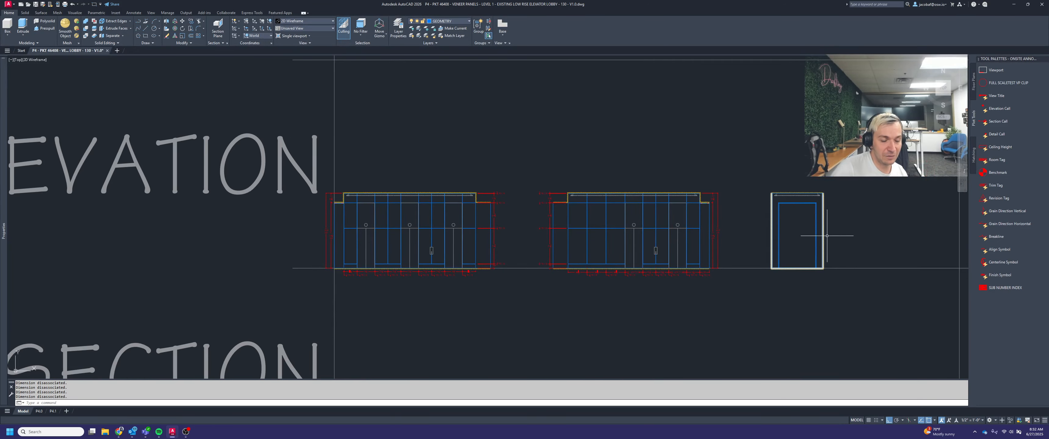
scroll(860, 226, up, 2)
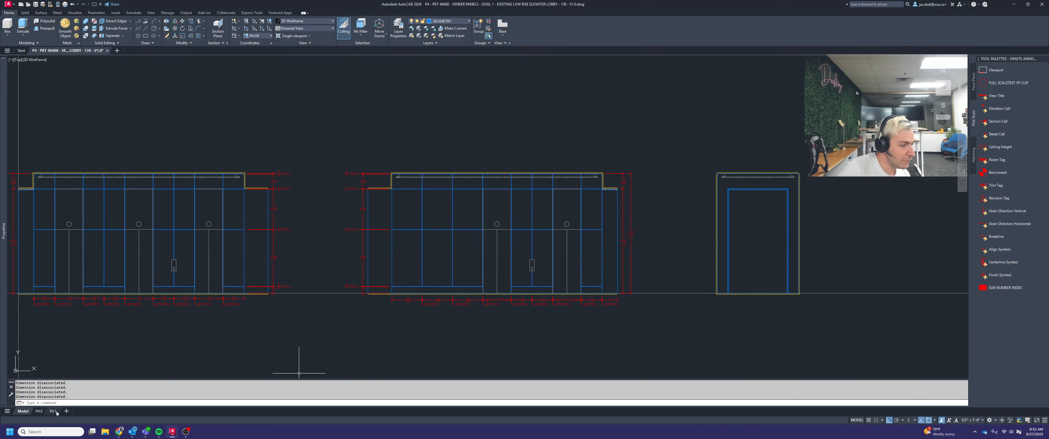
Return to layout P4.0 and check elevation 3's vertical dimensions and reveal labels against the rest of the sheet
click(39, 411)
scroll(465, 286, up, 3)
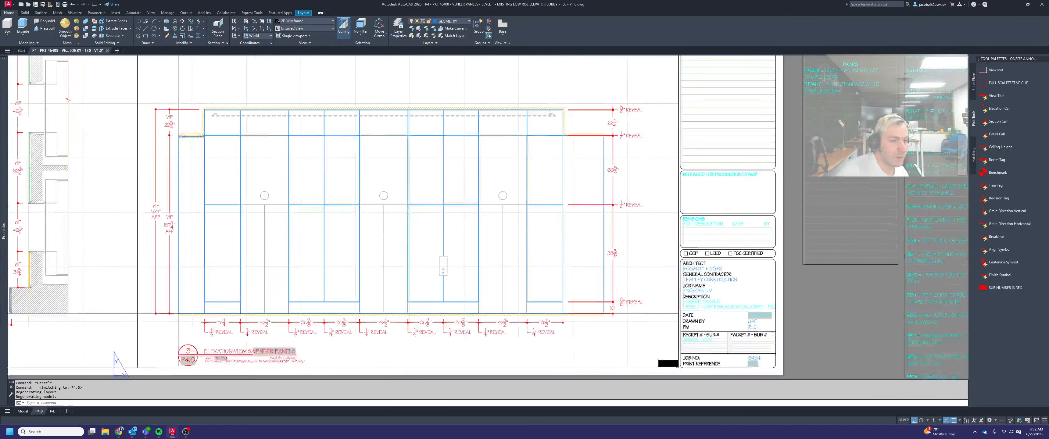
middle_click(568, 294)
middle_click(568, 293)
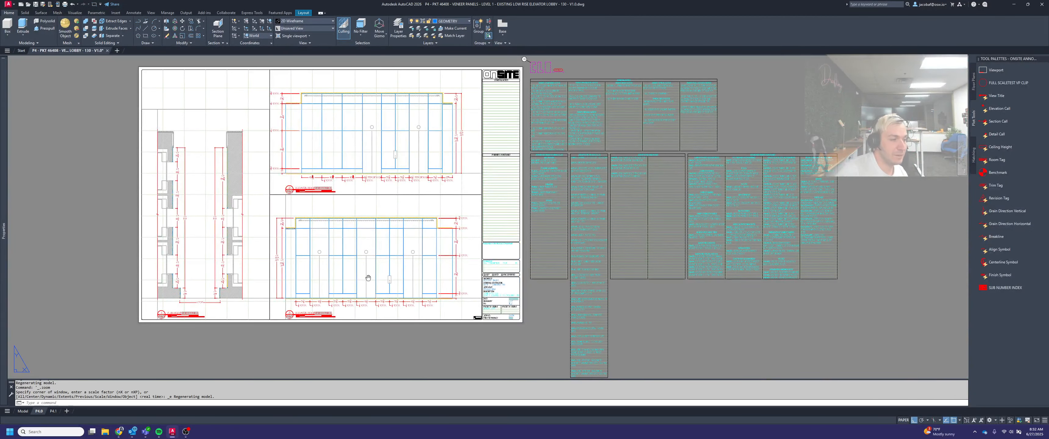
middle_drag(368, 277, 503, 281)
scroll(409, 110, up, 2)
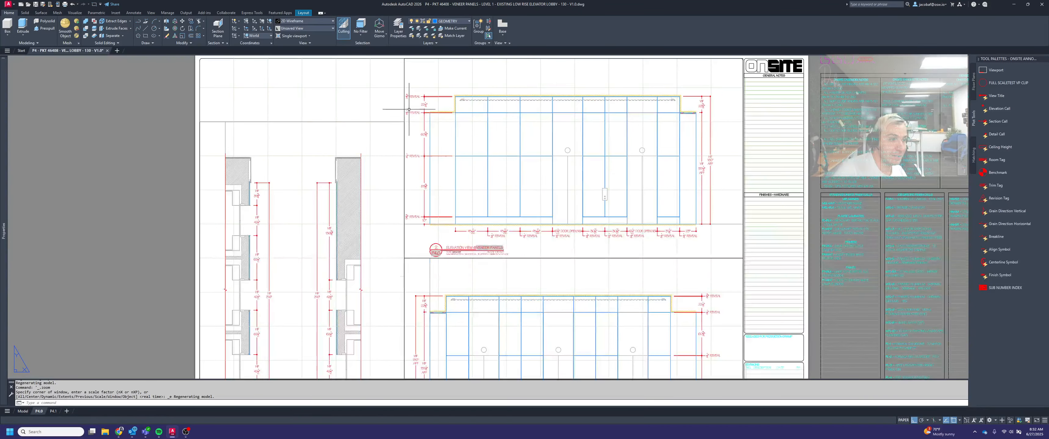
scroll(433, 110, down, 2)
middle_drag(486, 221, 558, 216)
scroll(545, 269, up, 2)
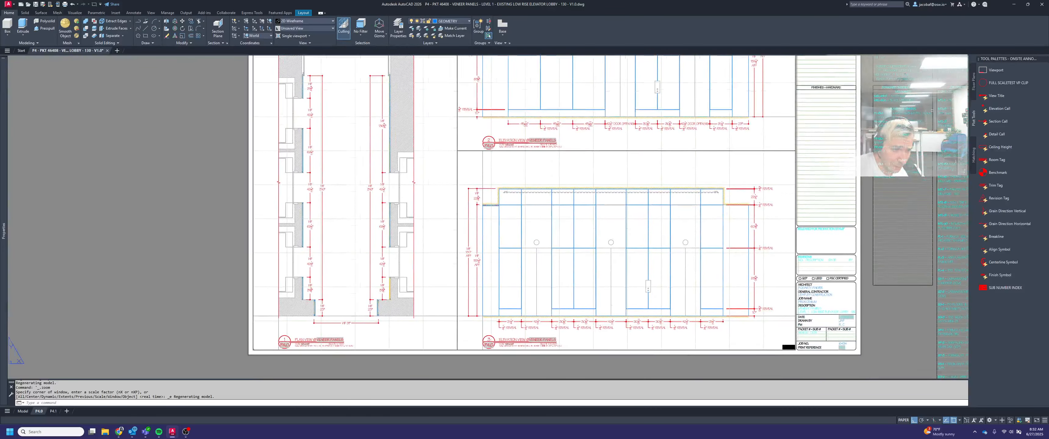
middle_drag(611, 293, 582, 270)
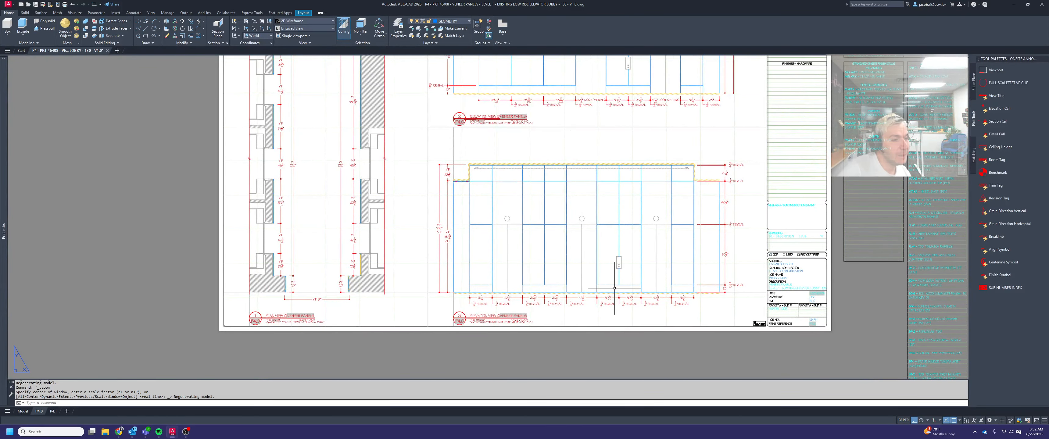
middle_drag(676, 275, 625, 282)
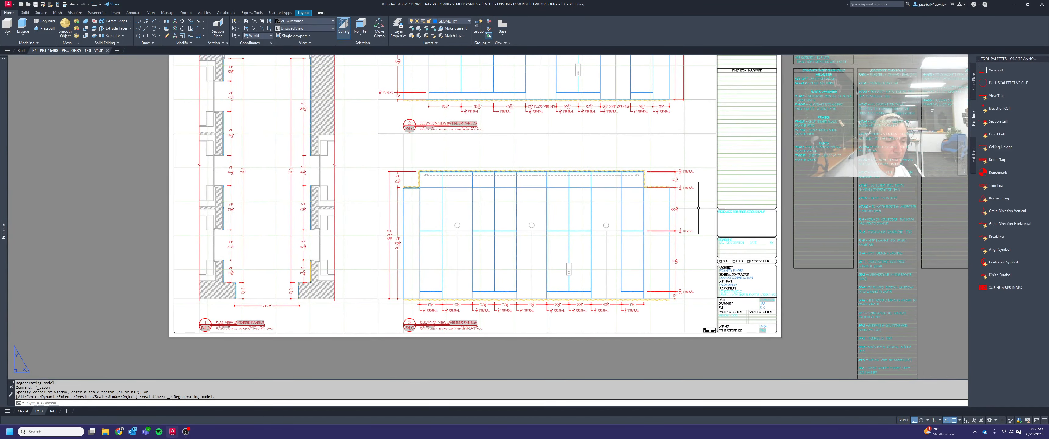
scroll(675, 225, up, 4)
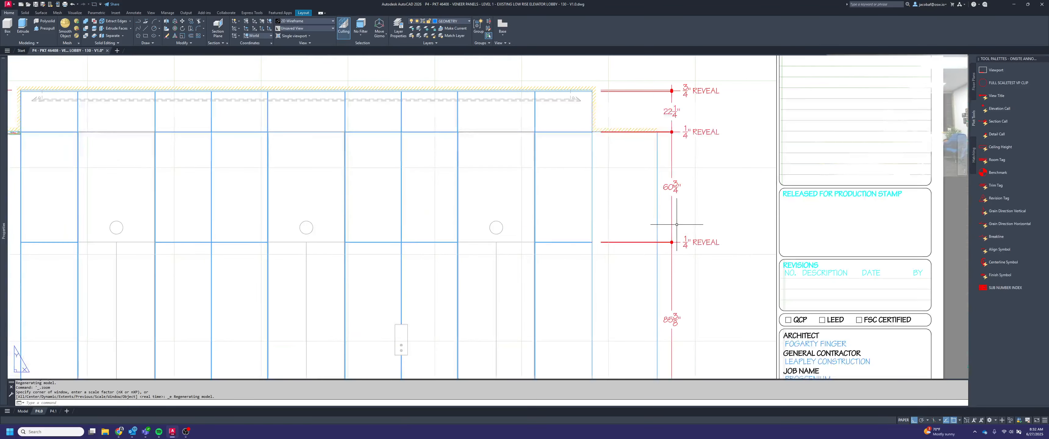
scroll(685, 247, down, 5)
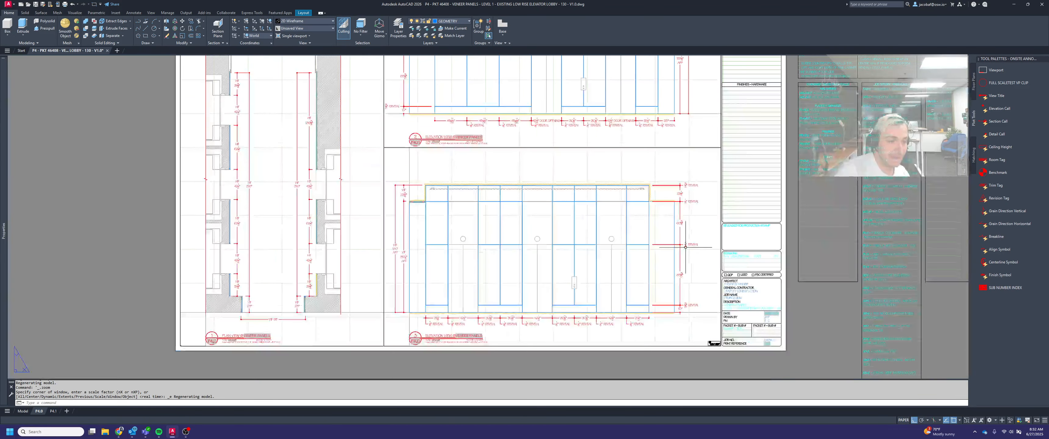
scroll(629, 311, up, 2)
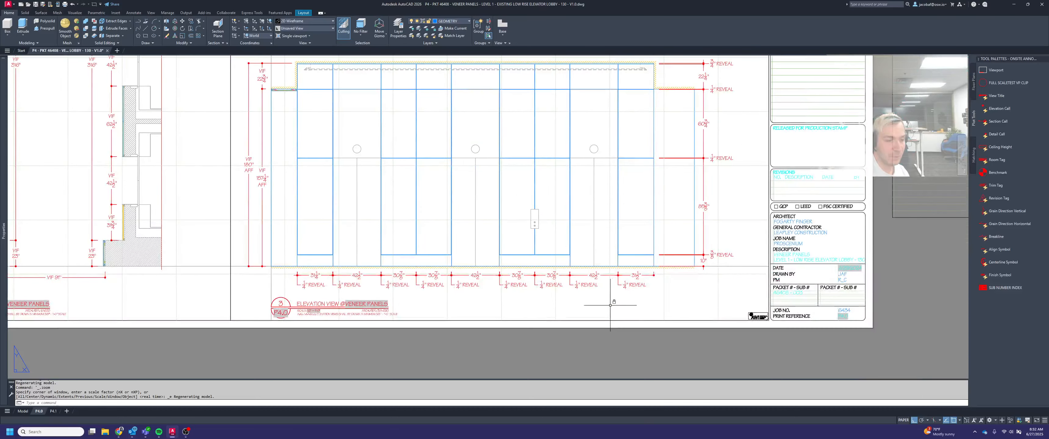
Place a leader inside elevation 3's viewport below its dimension chain, with a note headed "DRAFTER'S NOTE:" and a second line beginning "ADDED HOR"
scroll(629, 310, up, 2)
double_click(635, 305)
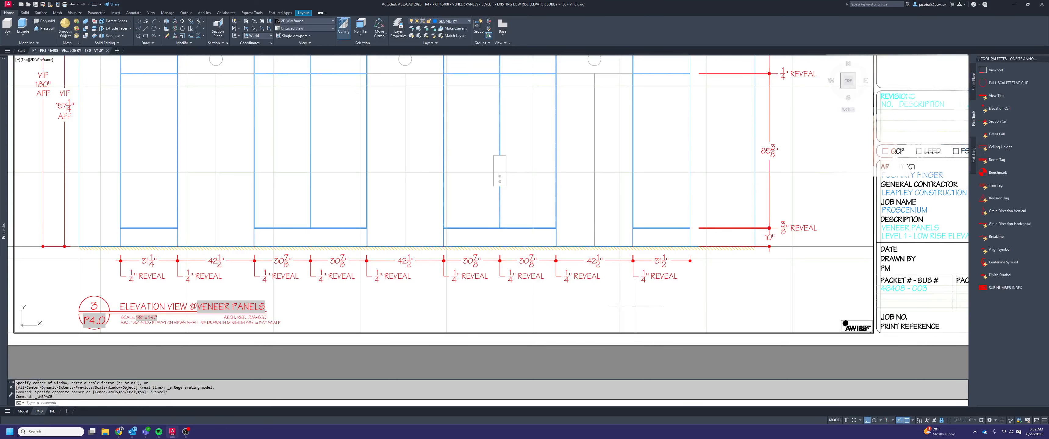
key(Return)
click(564, 304)
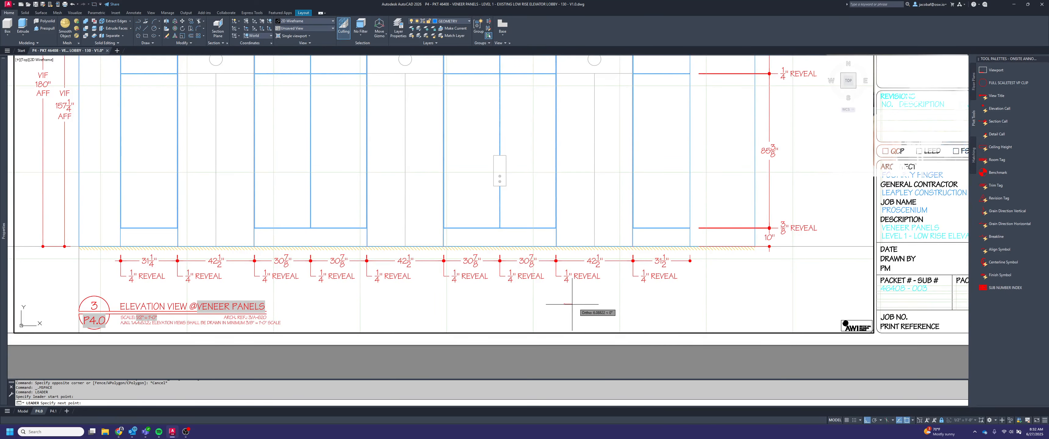
click(580, 304)
key(Return)
key(Return)
key(Return)
key(Return)
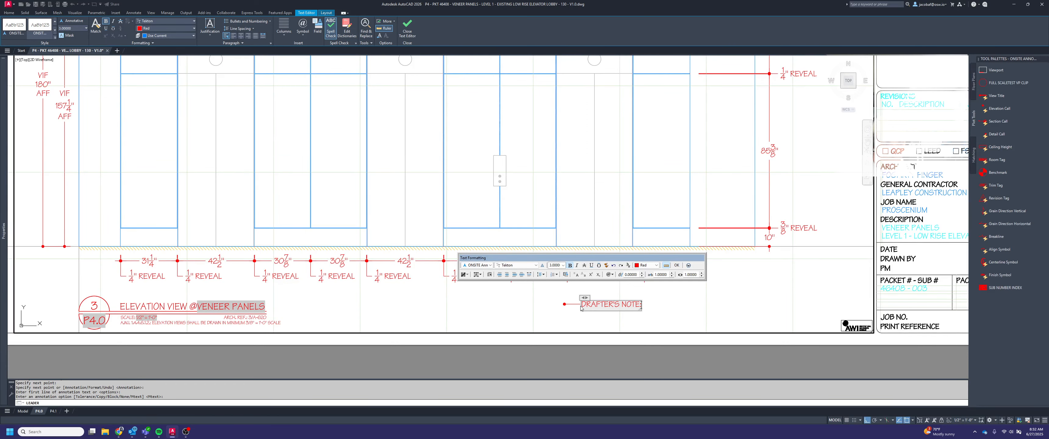
key(Return)
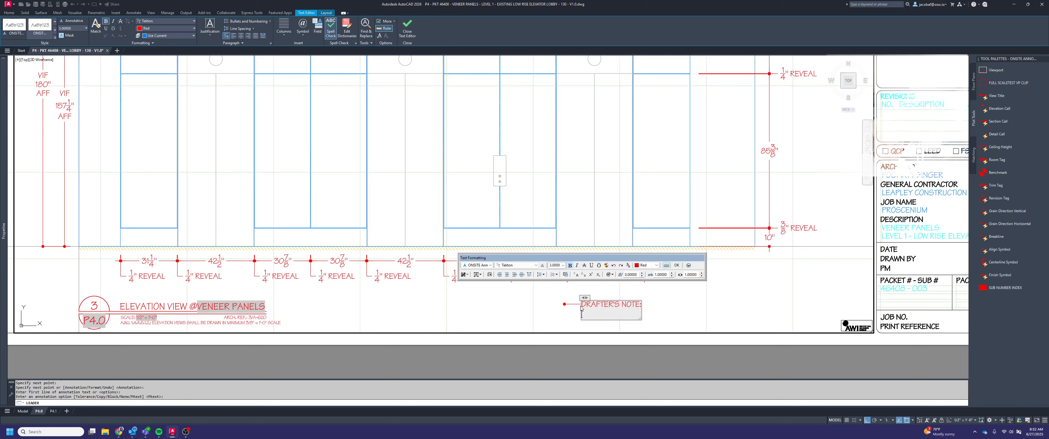
text(ADDED)
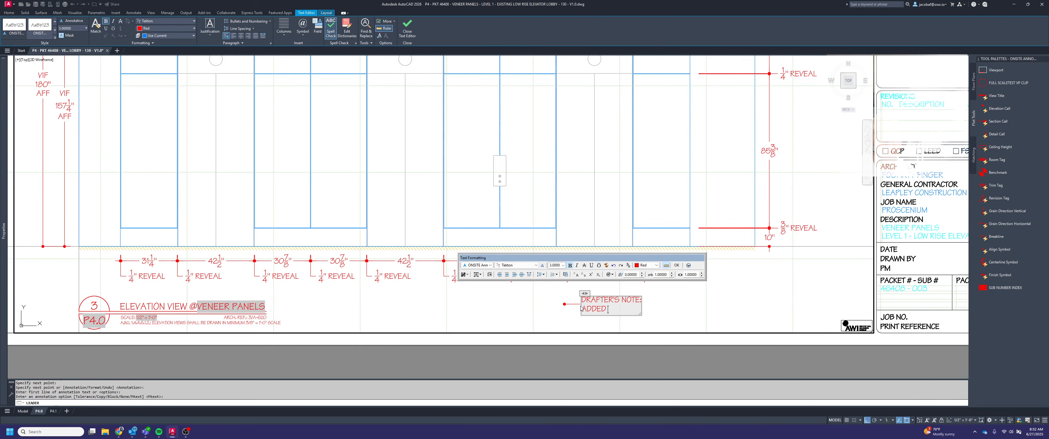
text( HORIZONTAL REVEAL DUE TO PANEL SIZE LIMITATIONS)
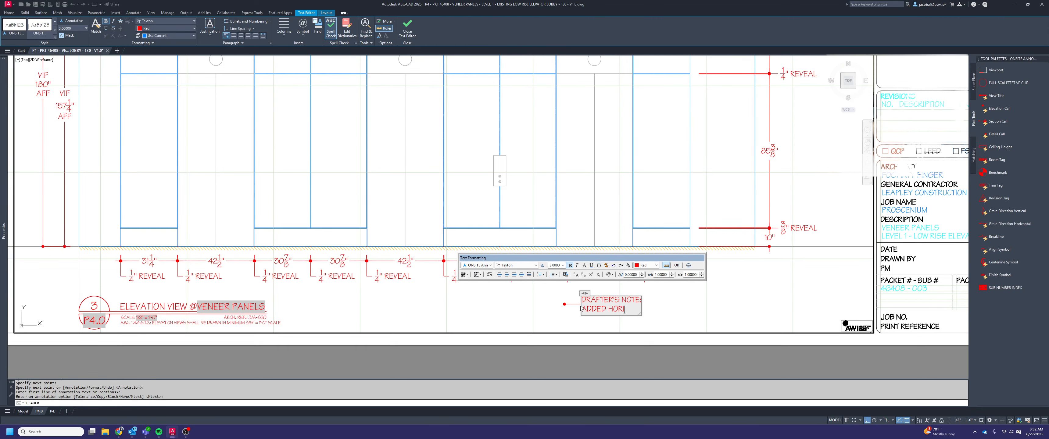
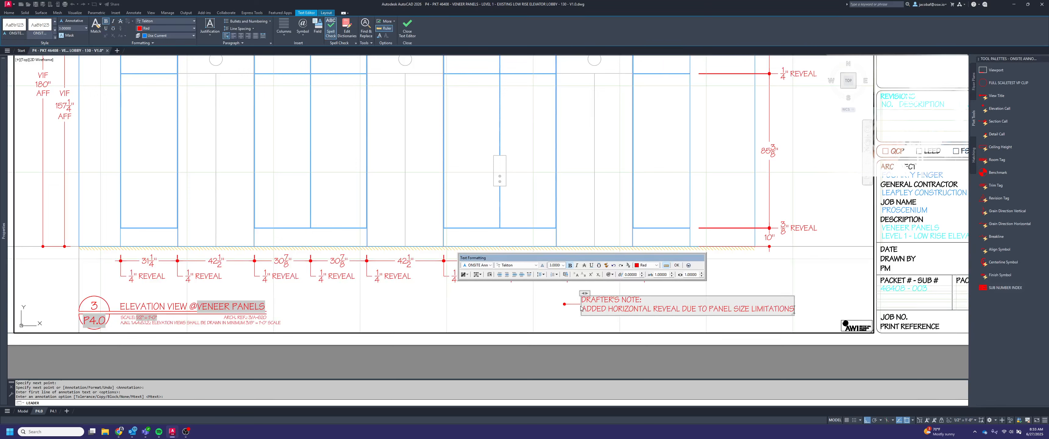
Break the drafter's note before "DUE TO PANEL SIZE LIMITATIONS" and erase its leader
key(Return)
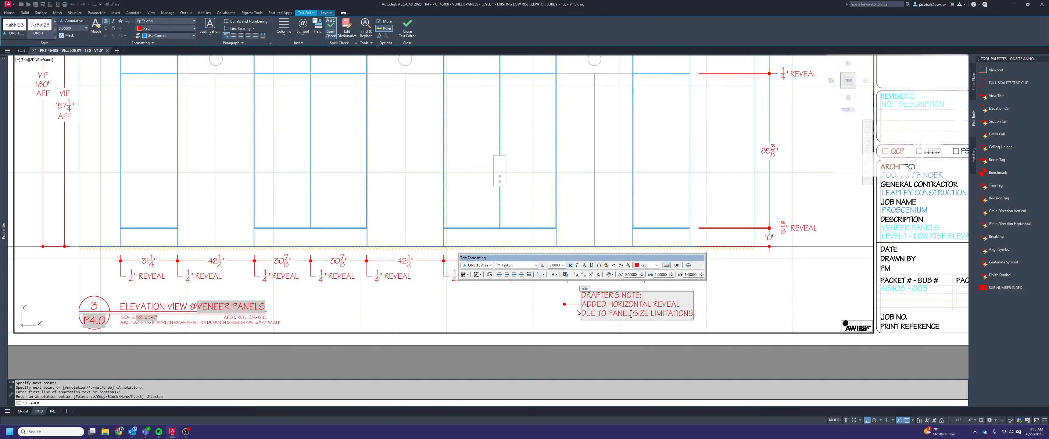
click(577, 313)
click(571, 298)
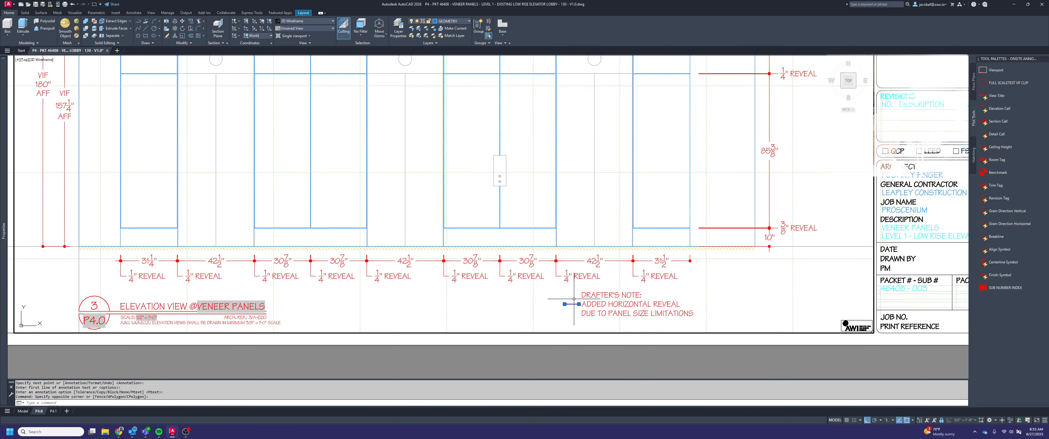
key(Delete)
double_click(595, 296)
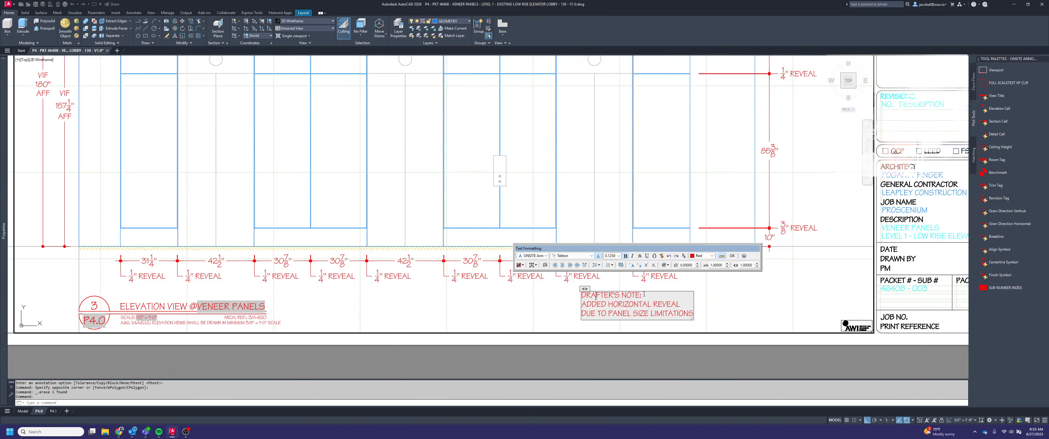
drag(643, 293, 624, 295)
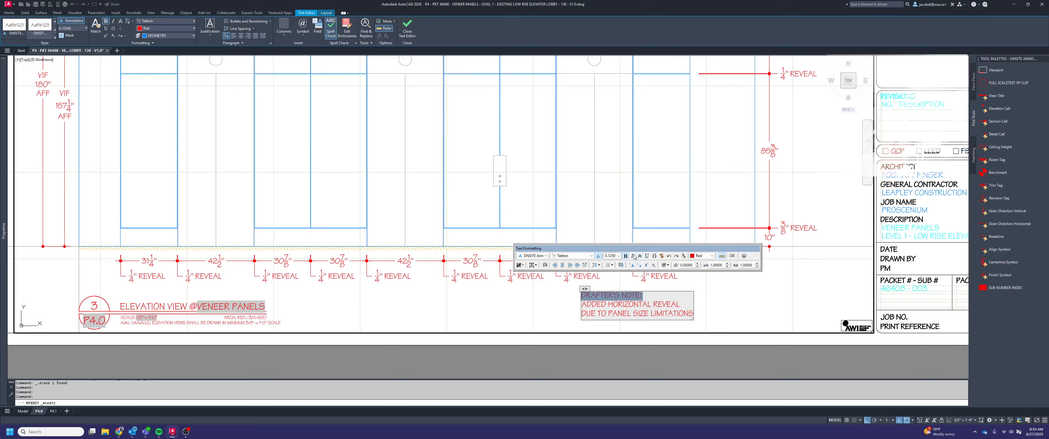
key(Escape)
key(Escape)
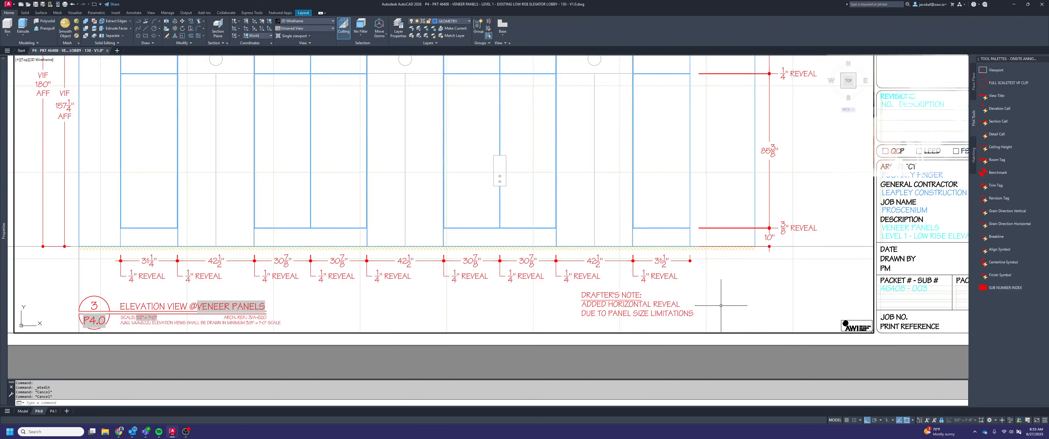
Move the drafter's note horizontally so the end of its last line aligns with elevation 3's right outer edge
text(m)
key(space)
click(694, 319)
click(663, 302)
key(space)
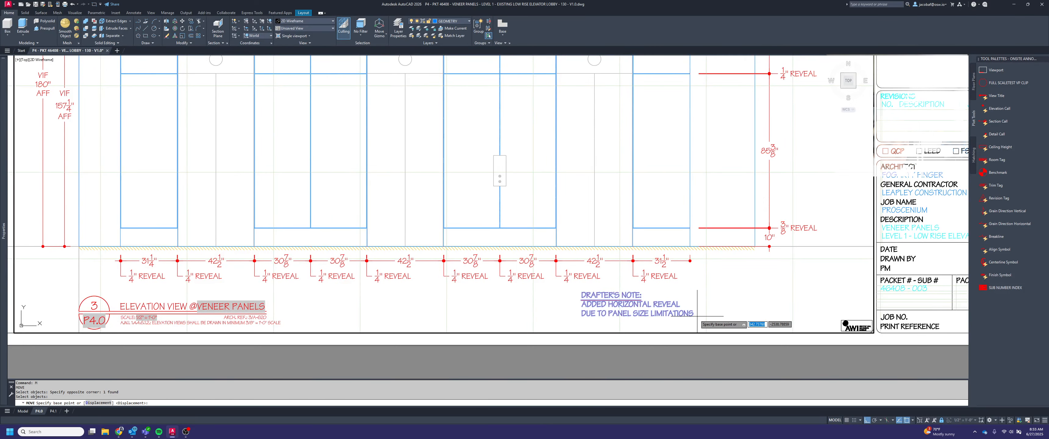
click(692, 315)
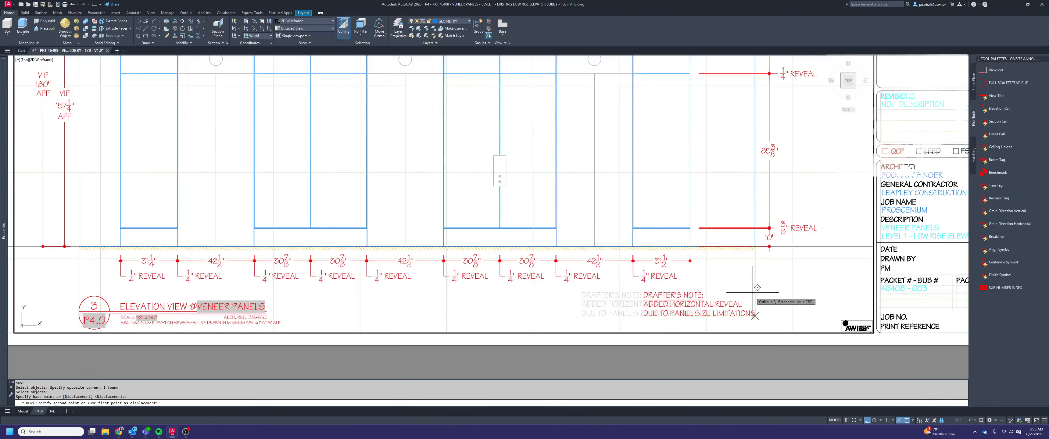
click(752, 295)
Copy the drafter's note from elevation 3 to the matching spot below elevation 2's dimension chain, using the elevation's lower corner as base point
scroll(772, 314, down, 2)
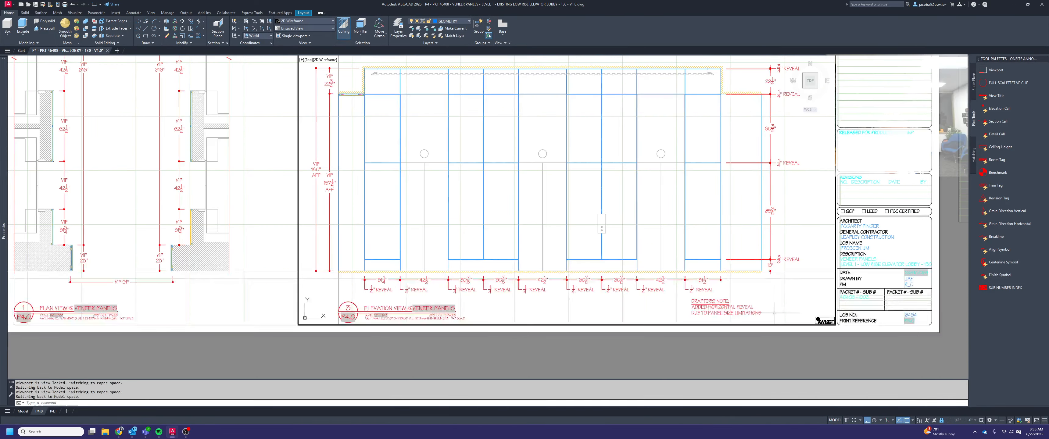
text(ct o)
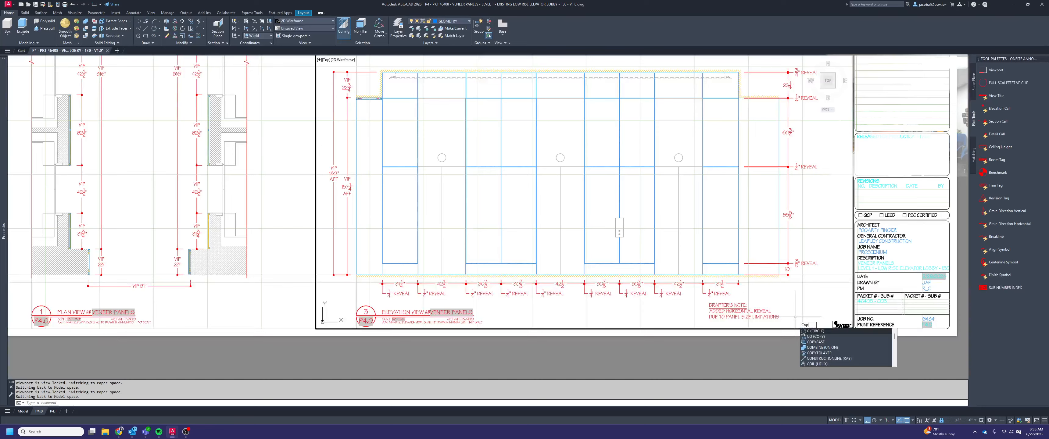
key(Return)
click(803, 328)
click(751, 296)
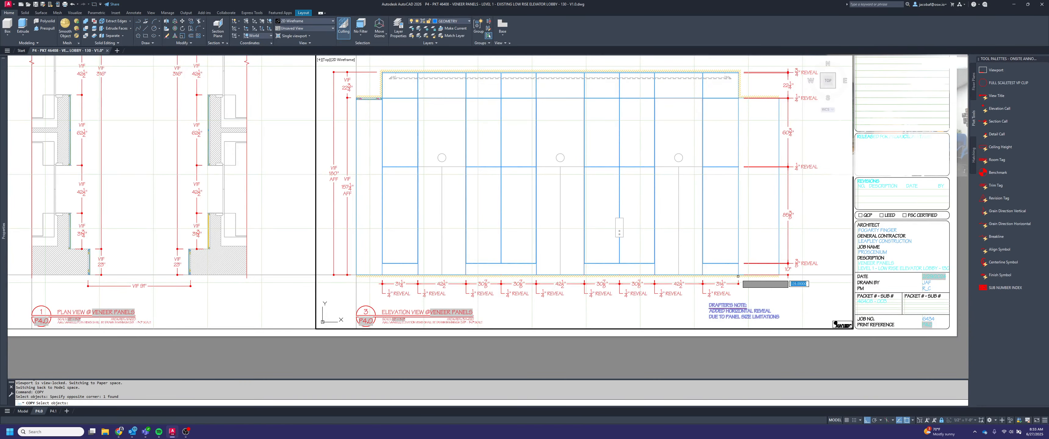
scroll(741, 276, down, 3)
click(741, 274)
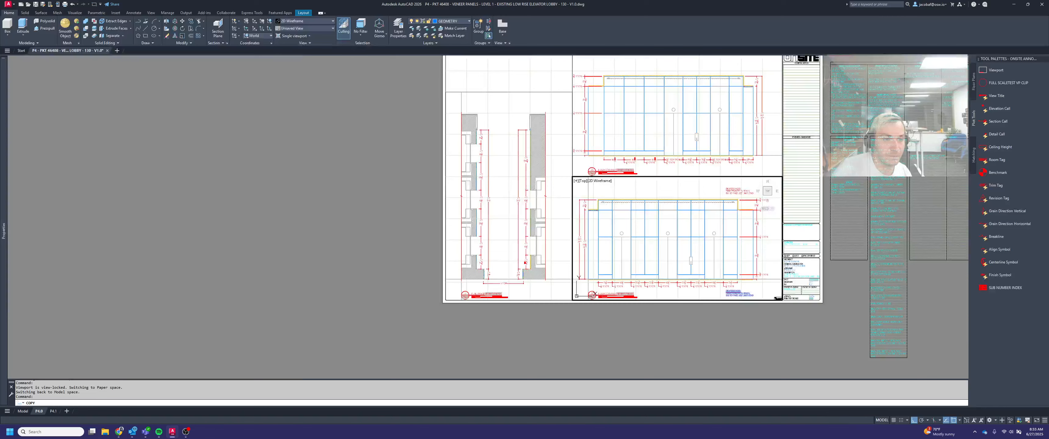
scroll(745, 341, up, 4)
key(Return)
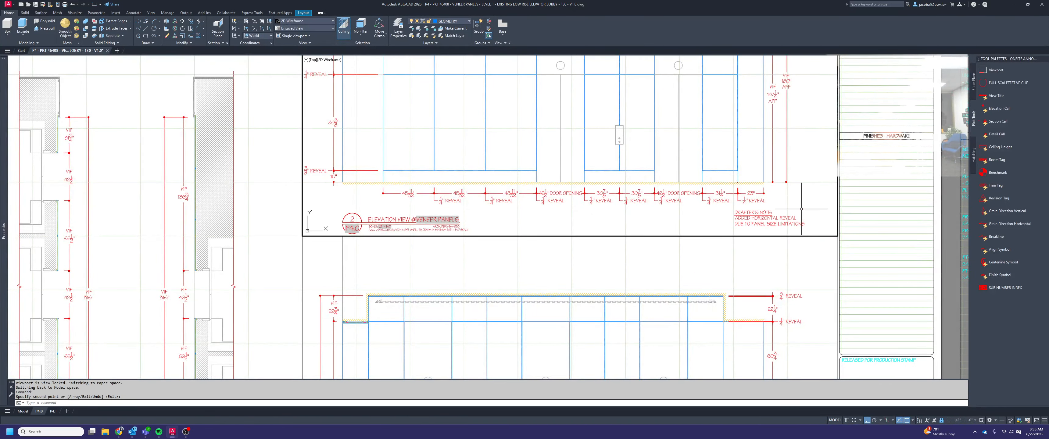
Review the elevations and notes on layout P4.0, return to paper space, and compare the sheet with the views on layout P4.1
scroll(731, 111, down, 4)
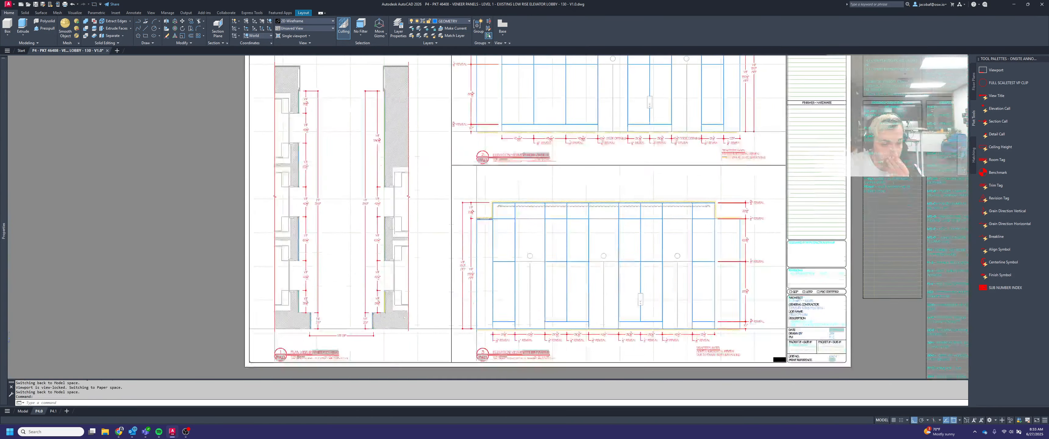
middle_drag(731, 110, 781, 196)
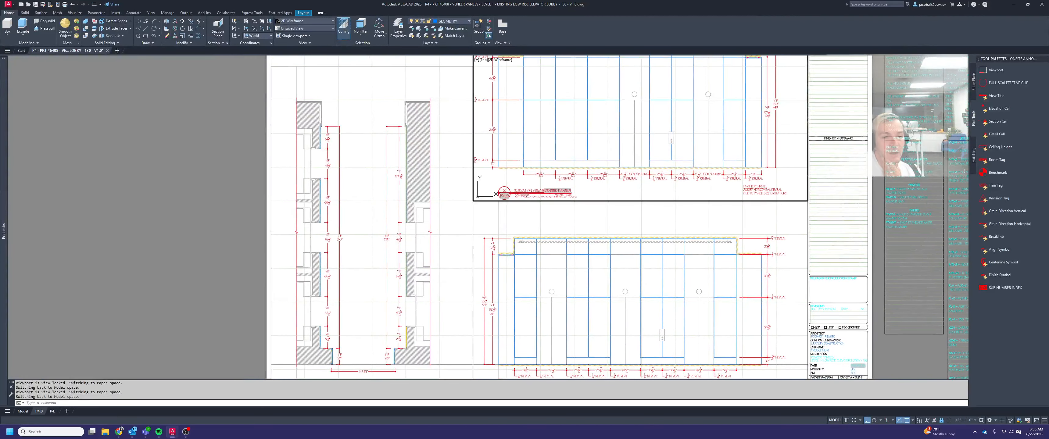
scroll(785, 166, down, 2)
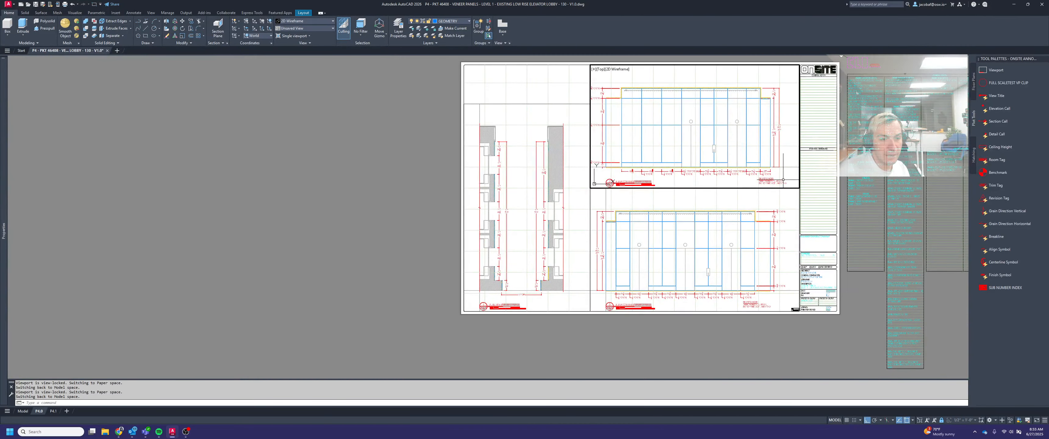
middle_drag(728, 177, 759, 192)
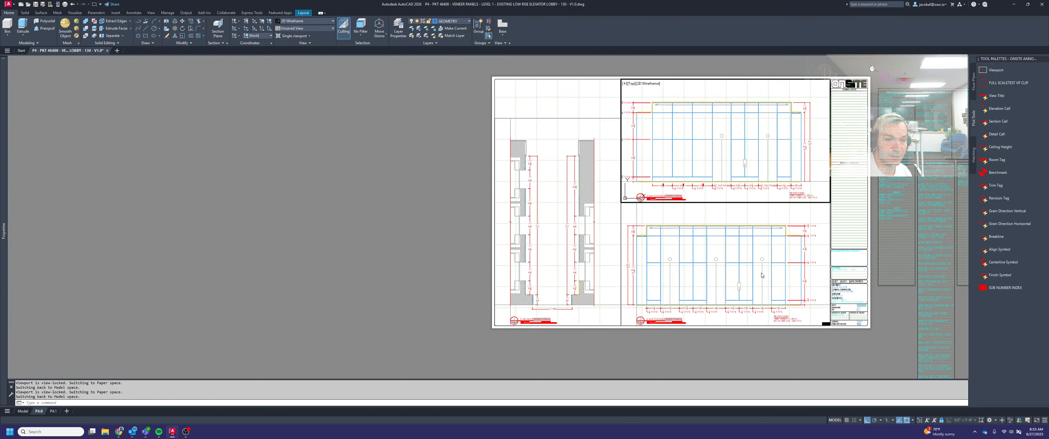
double_click(378, 232)
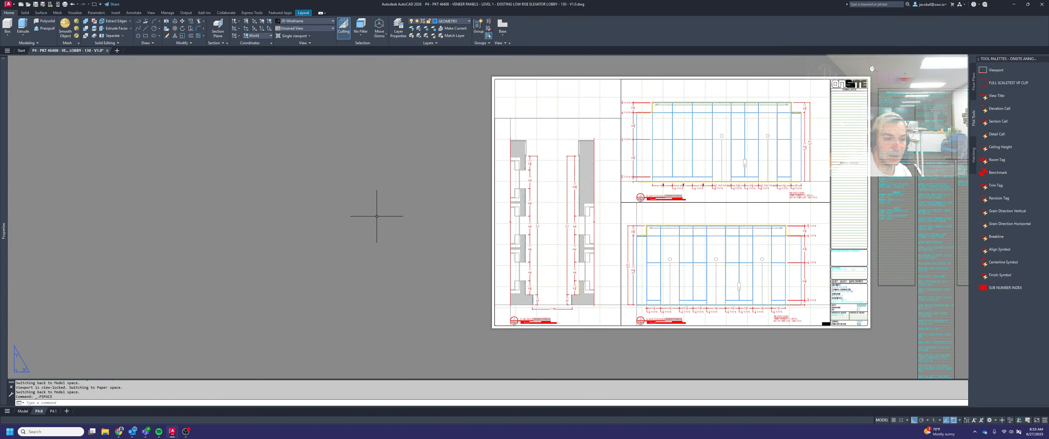
click(53, 411)
scroll(264, 273, down, 2)
scroll(302, 252, up, 4)
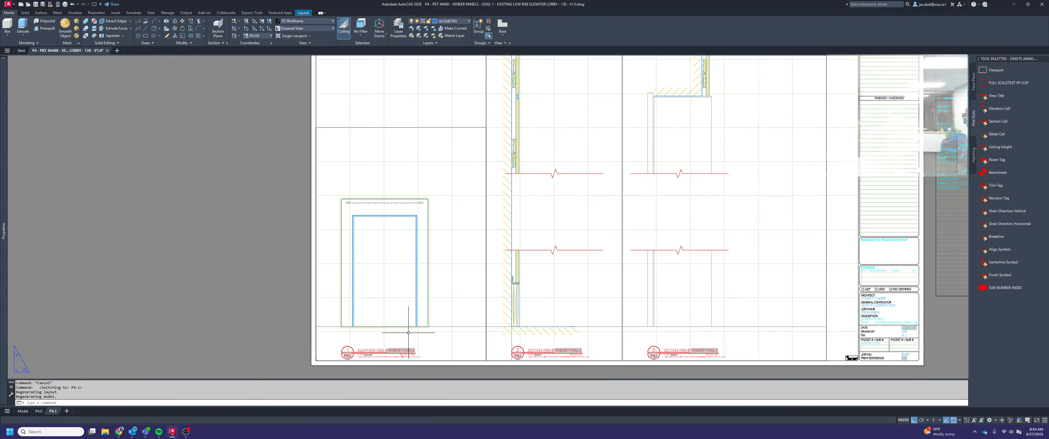
middle_drag(427, 322, 548, 301)
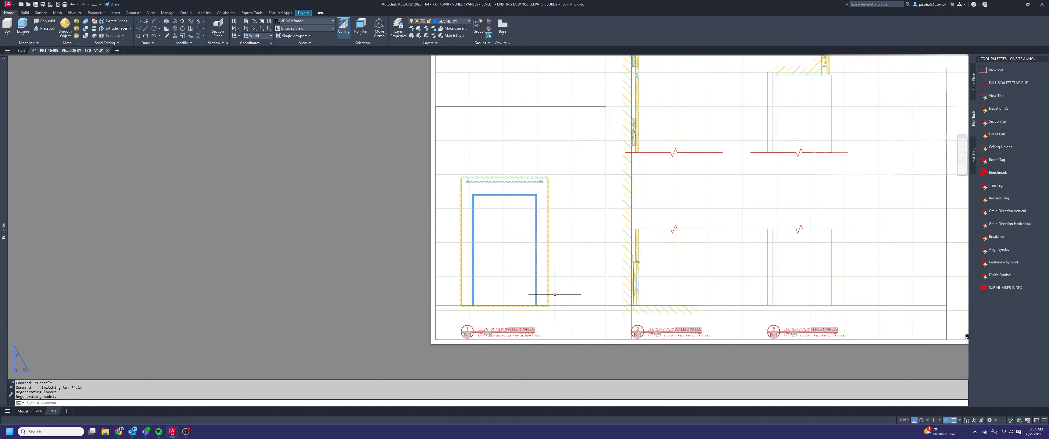
click(39, 412)
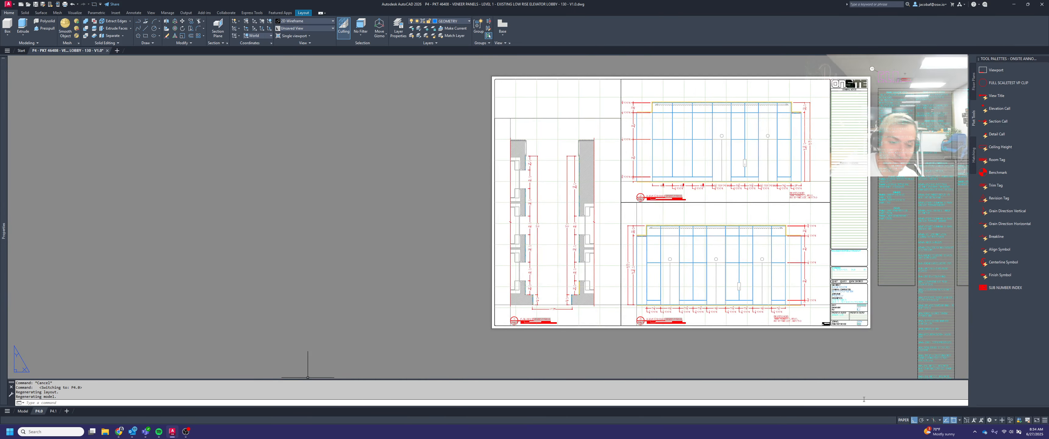
scroll(704, 278, up, 2)
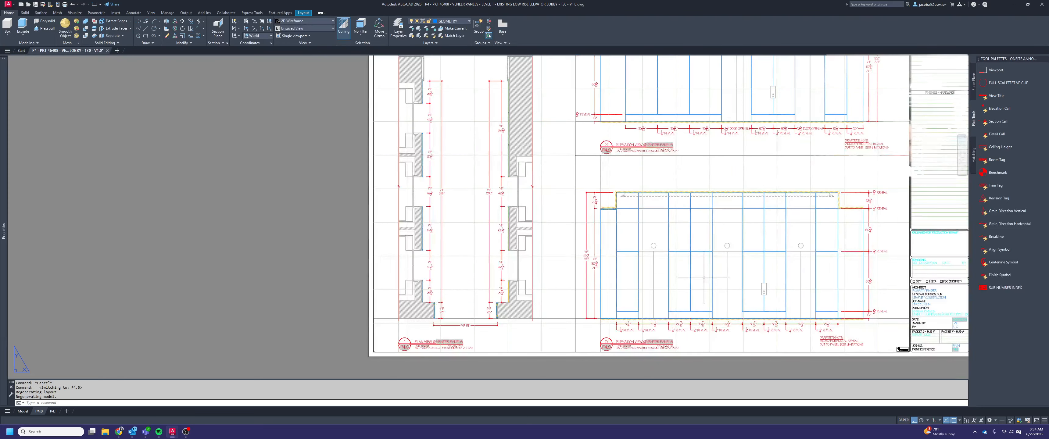
scroll(660, 301, up, 2)
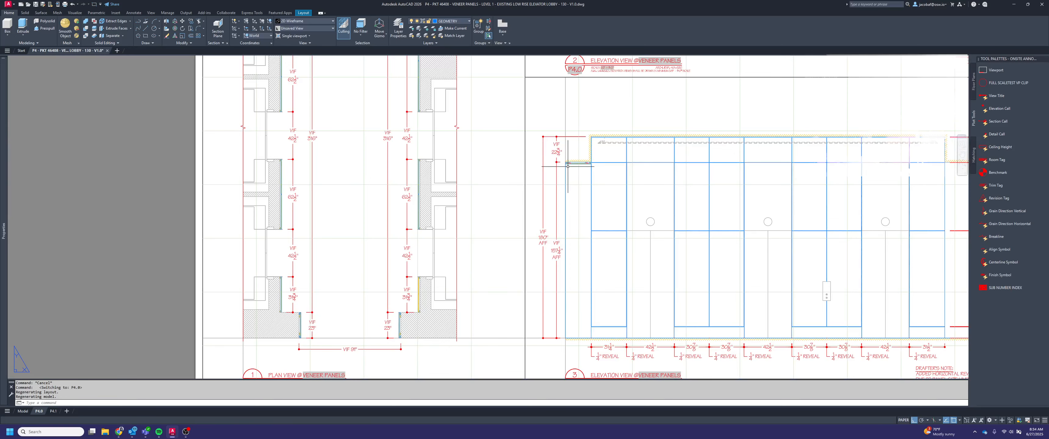
Open layout P4.1 and activate the viewport of elevation 1
click(54, 411)
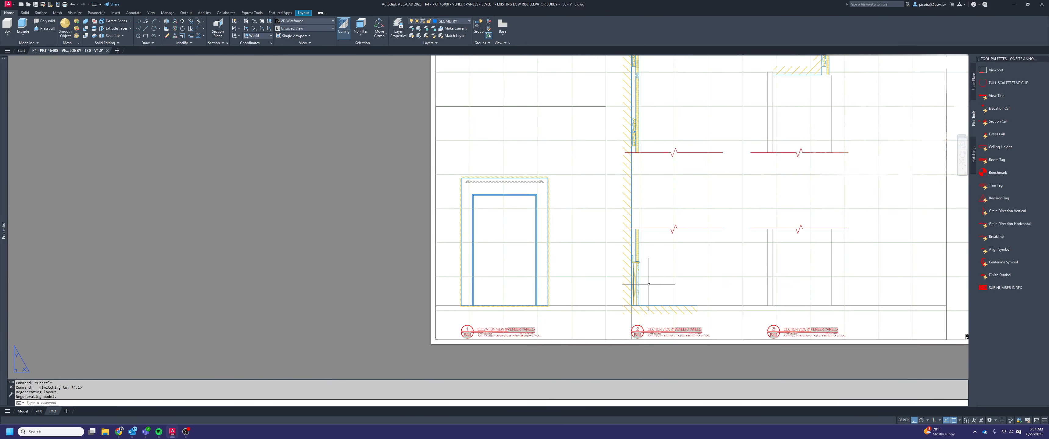
scroll(536, 282, up, 5)
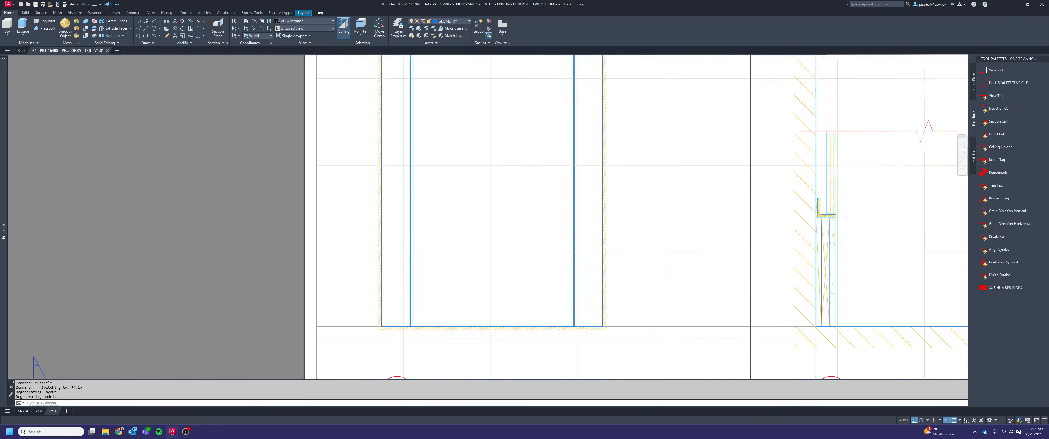
scroll(636, 321, down, 1)
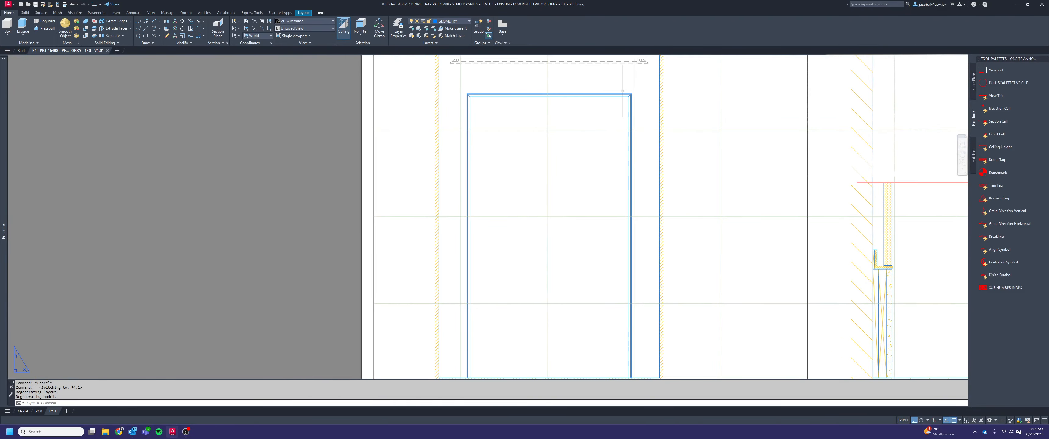
scroll(652, 110, down, 3)
scroll(676, 163, up, 1)
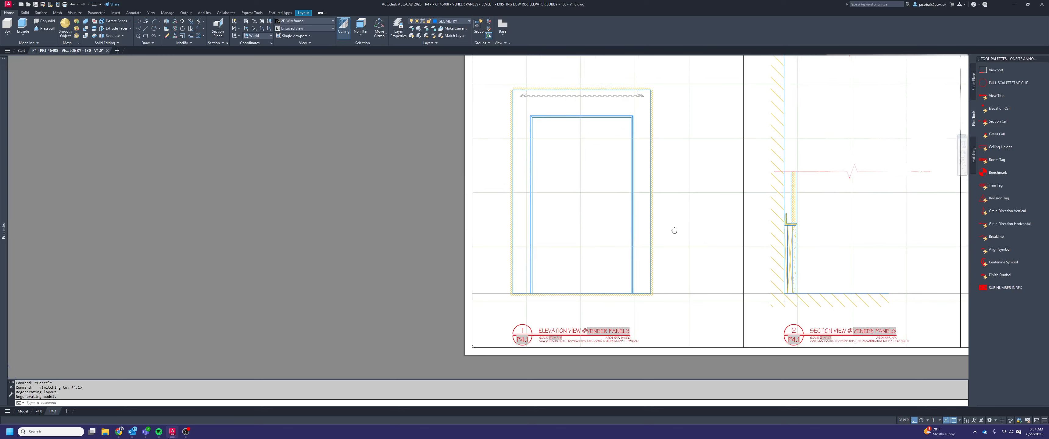
double_click(678, 254)
key(Escape)
key(Escape)
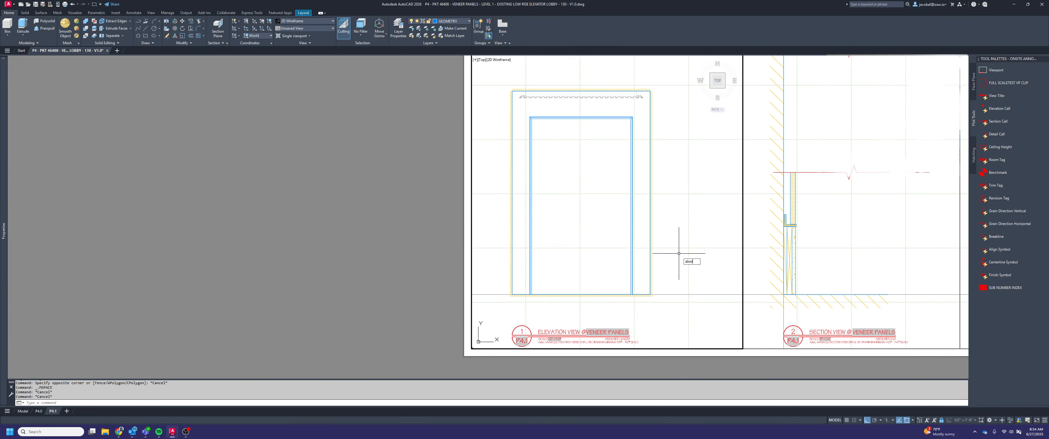
Add a horizontal linear dimension across the narrow outer strip of the left jamb, placed below elevation 1's base line
text(dimlinear)
key(Return)
scroll(500, 294, up, 5)
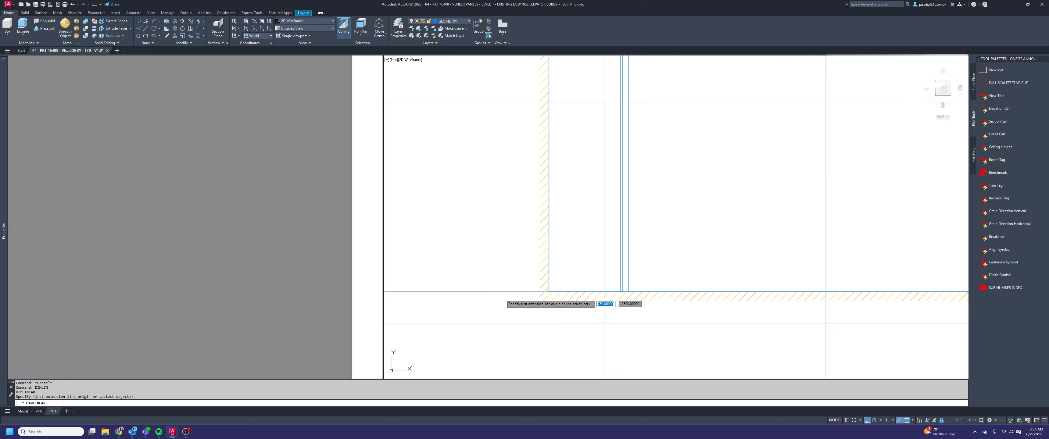
scroll(617, 294, up, 2)
click(622, 290)
click(627, 290)
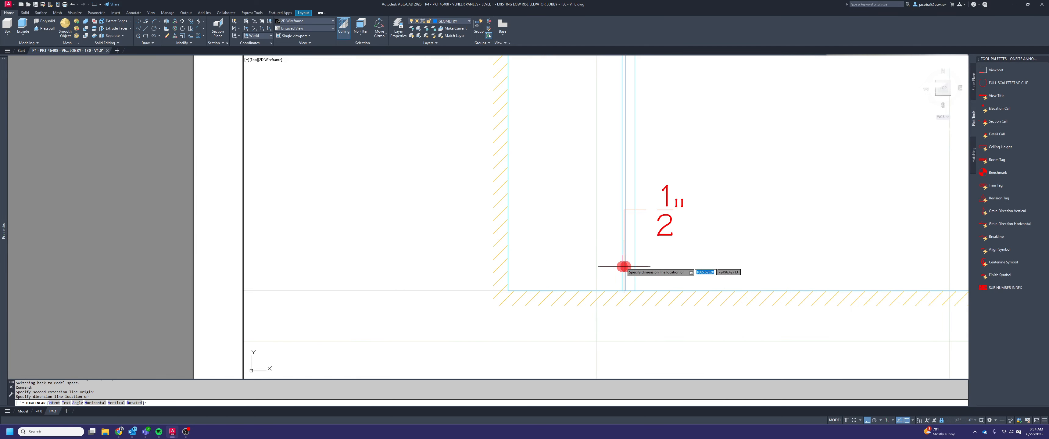
scroll(623, 264, down, 4)
click(632, 308)
Draw an 8" vertical guide line straight down from elevation 1's base line beside the jamb dimension
text(l)
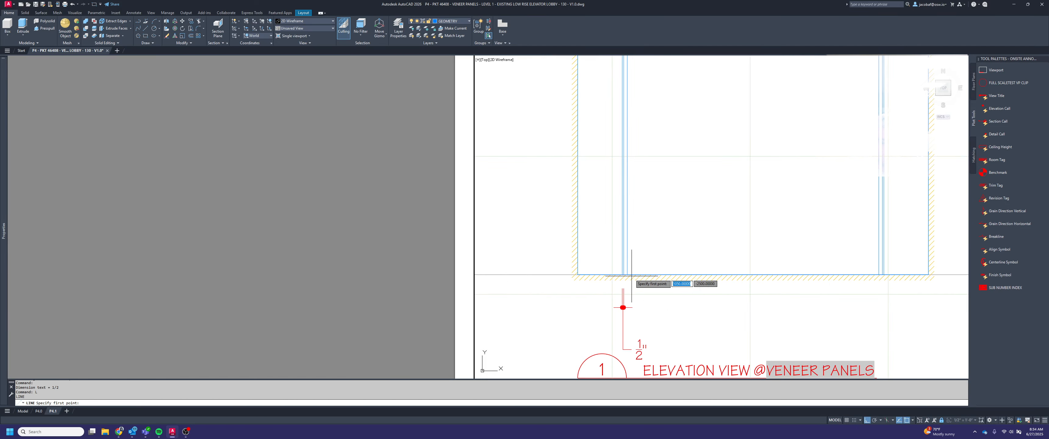
key(Return)
click(647, 276)
text(8)
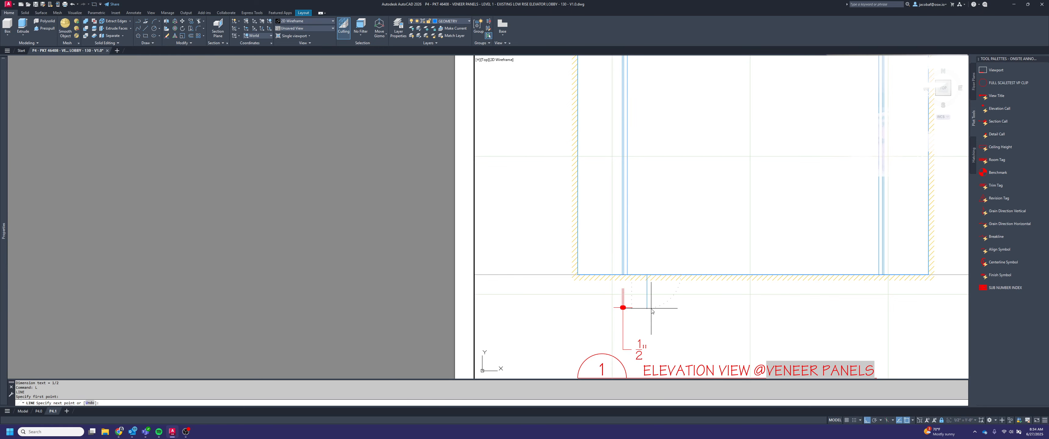
key(Return)
key(Escape)
Stretch the jamb dimension so its dimension line aligns with the lower end of the guide line
click(634, 346)
click(623, 308)
click(623, 307)
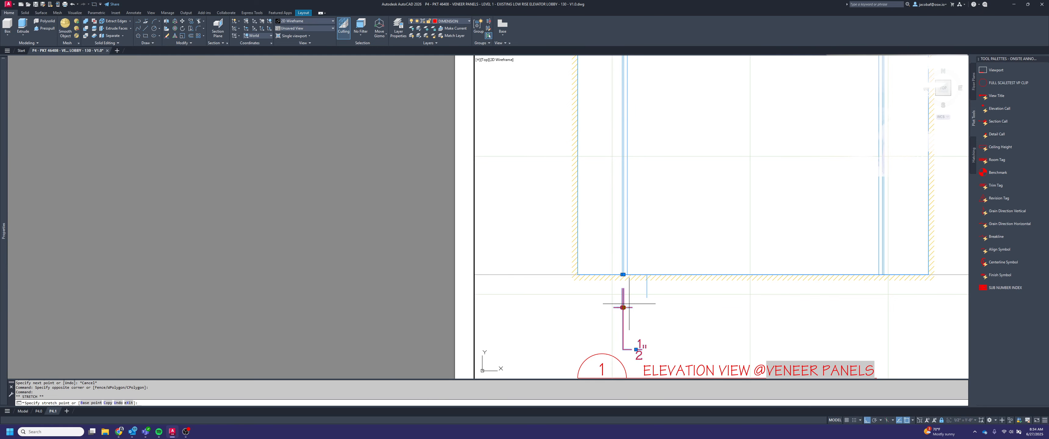
click(647, 297)
key(Escape)
Erase the vertical guide line beside the jamb dimension
click(654, 290)
click(648, 289)
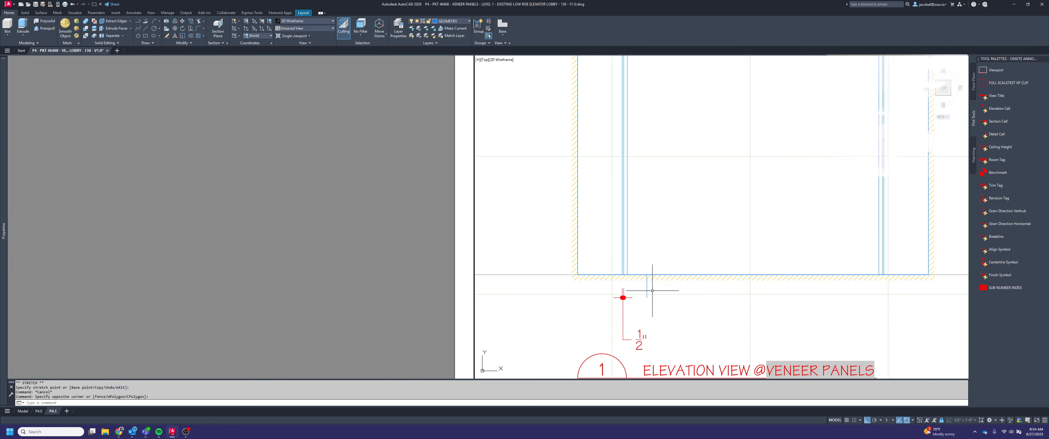
click(652, 291)
click(635, 288)
key(Delete)
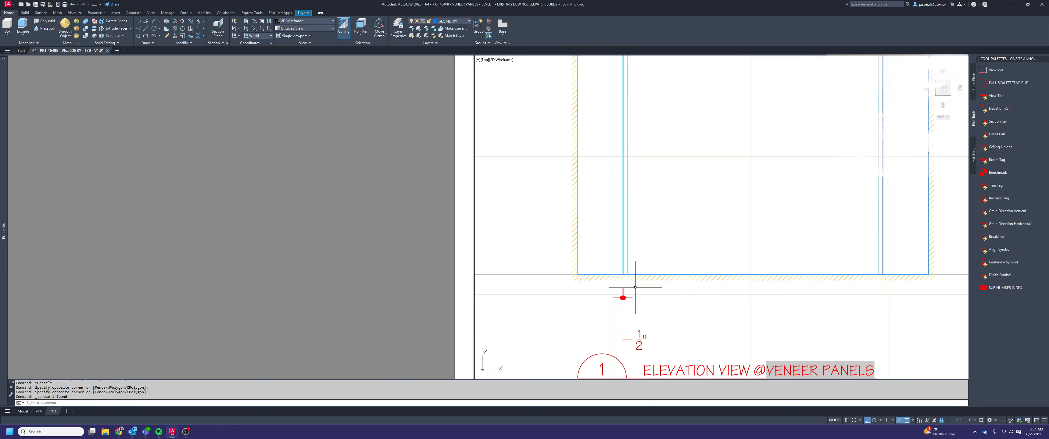
Continue the horizontal dimension chain from the left jamb's outer strip across its inner strip, the opening and both strips of the right jamb
text(dimcont)
key(Return)
scroll(631, 265, up, 2)
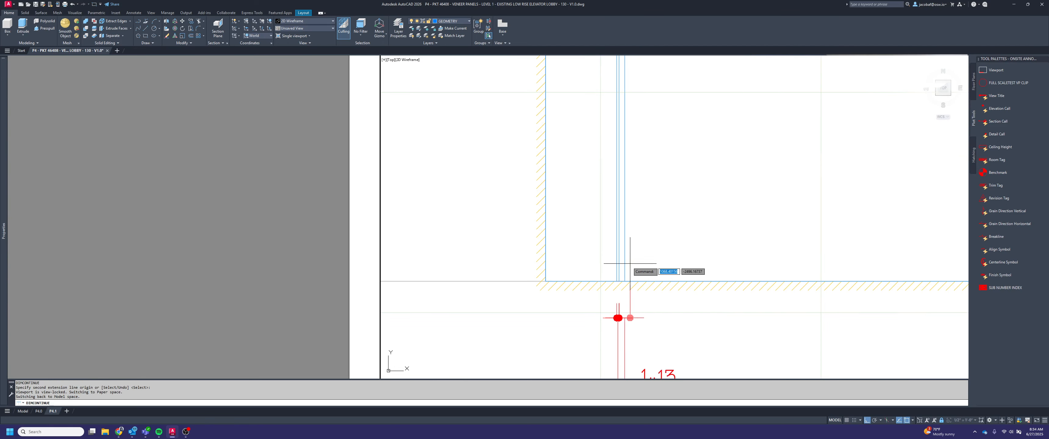
click(624, 260)
scroll(614, 253, down, 2)
scroll(614, 252, down, 1)
scroll(790, 269, up, 1)
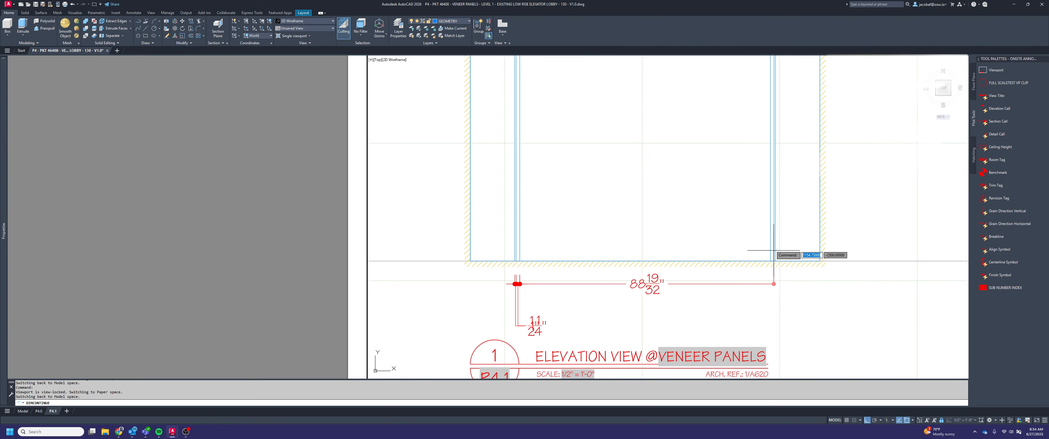
click(768, 243)
scroll(775, 248, up, 2)
click(774, 249)
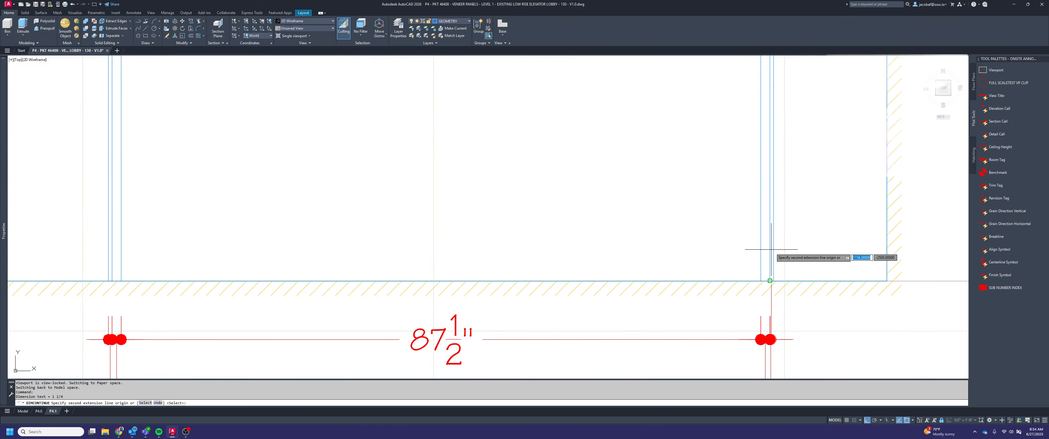
scroll(775, 252, down, 2)
key(Escape)
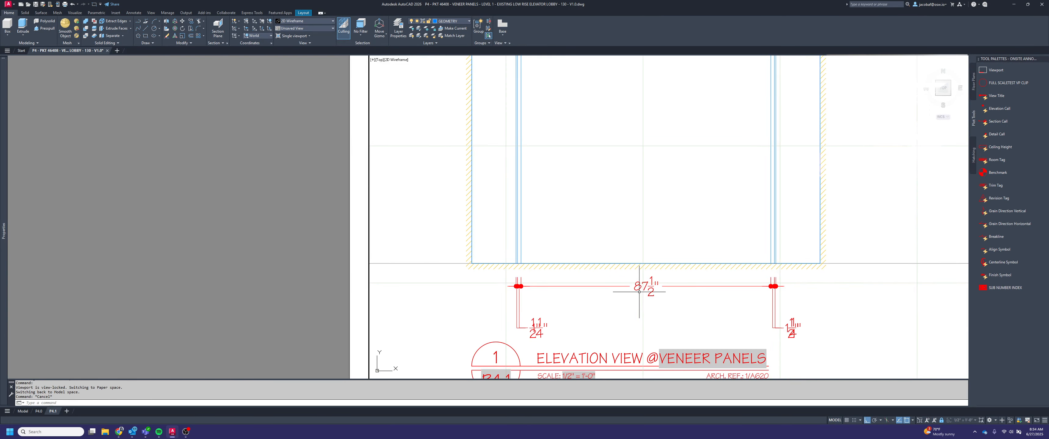
Add VIF before and OPENING after the measurement in the opening's horizontal dimension text
click(650, 287)
double_click(651, 288)
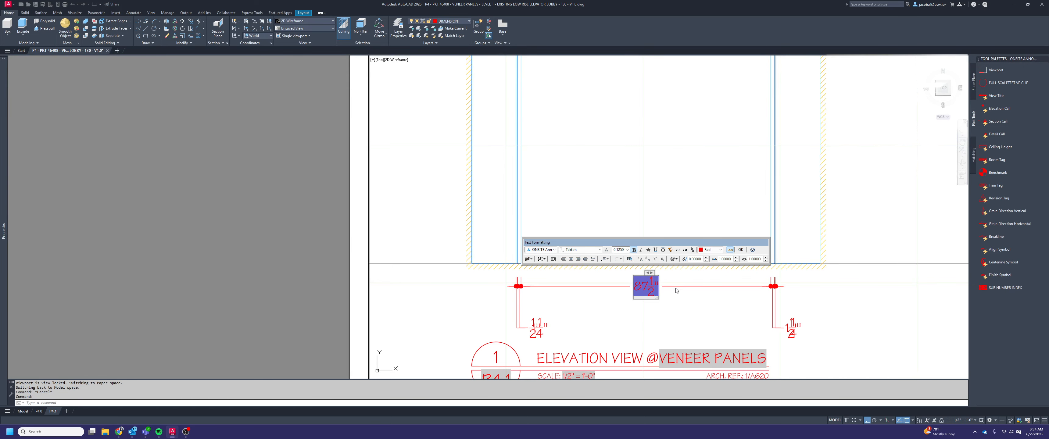
text(VIF 87)
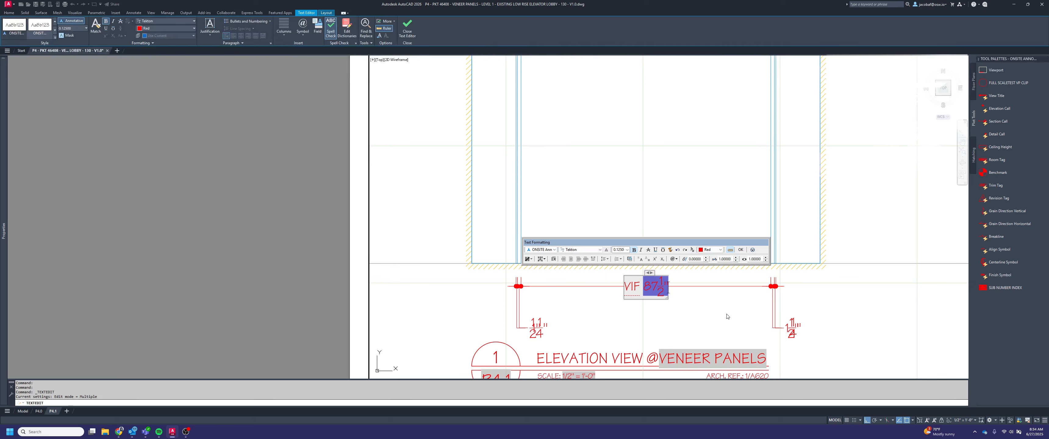
text( 1/2" OPENING)
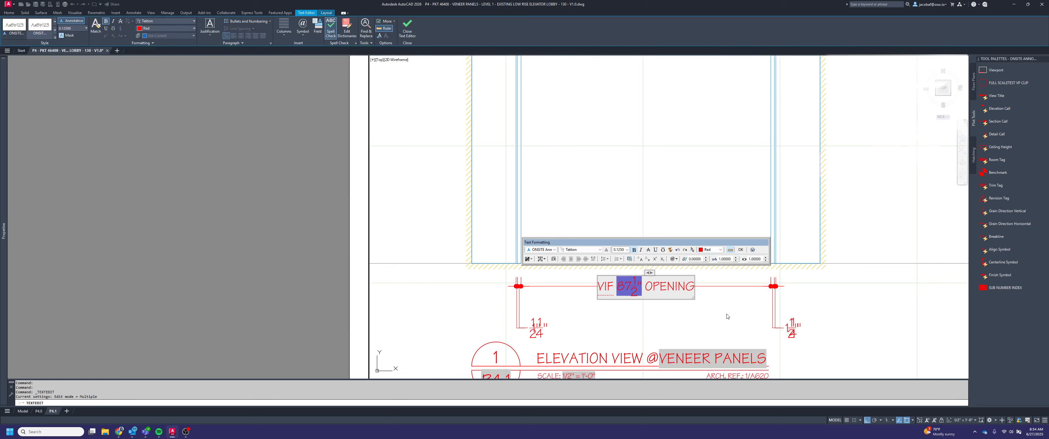
click(726, 314)
key(Escape)
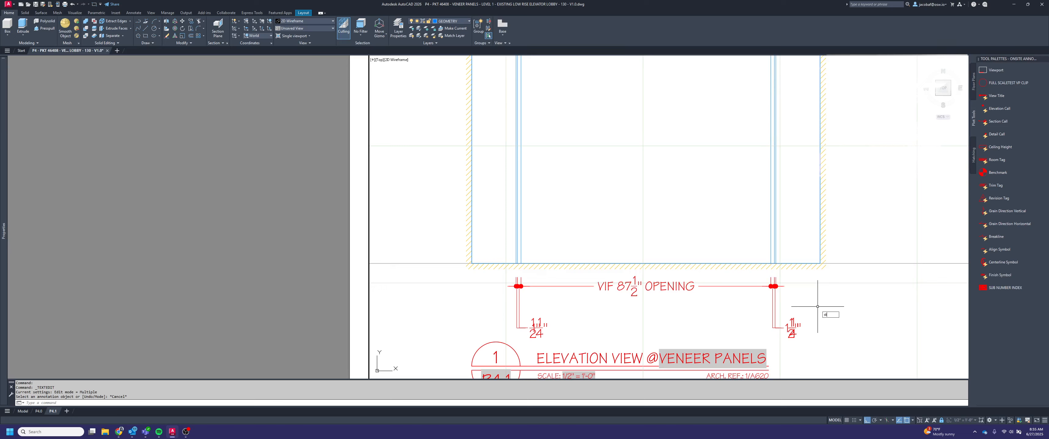
Stretch the four jamb dimension texts 8" upward, closer to the dimension line below elevation 1
key(space)
click(849, 339)
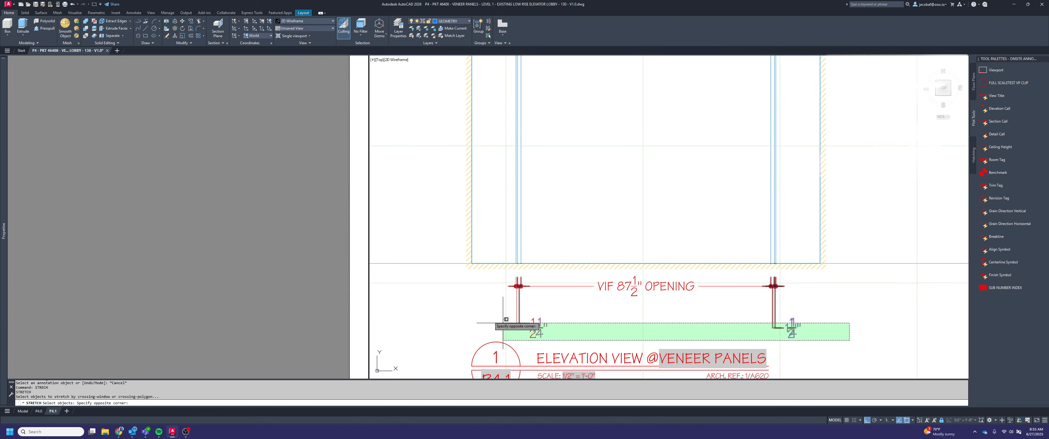
click(501, 322)
key(space)
click(827, 318)
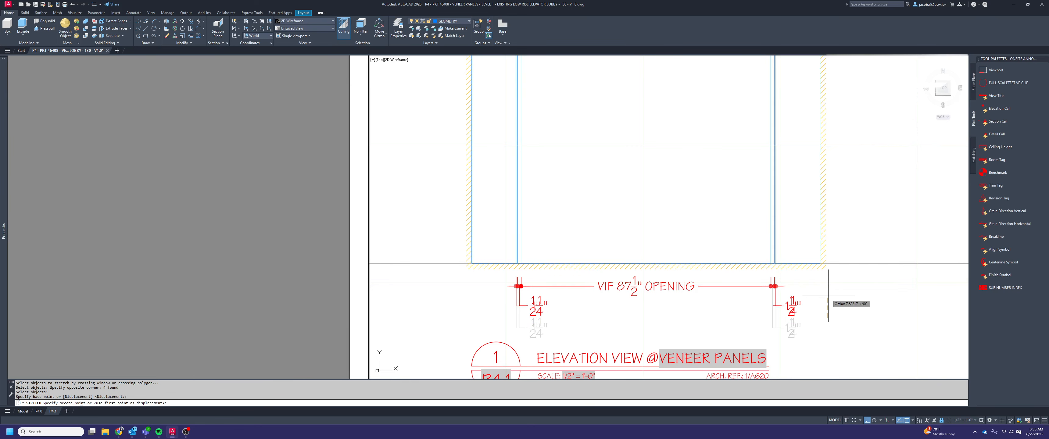
text(8)
key(Escape)
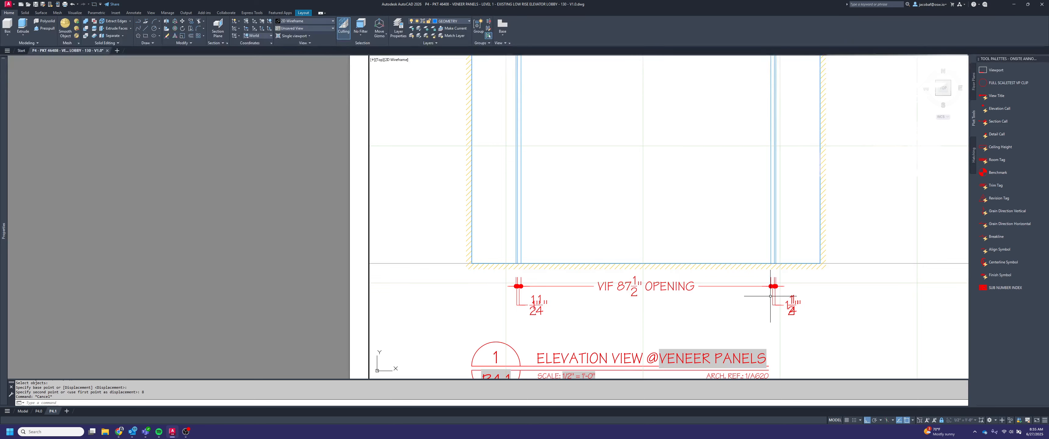
Shift the right jamb's 1 1/4" dimension text 9" to the left, clear of the overlapping 1/2" text
scroll(772, 295, up, 2)
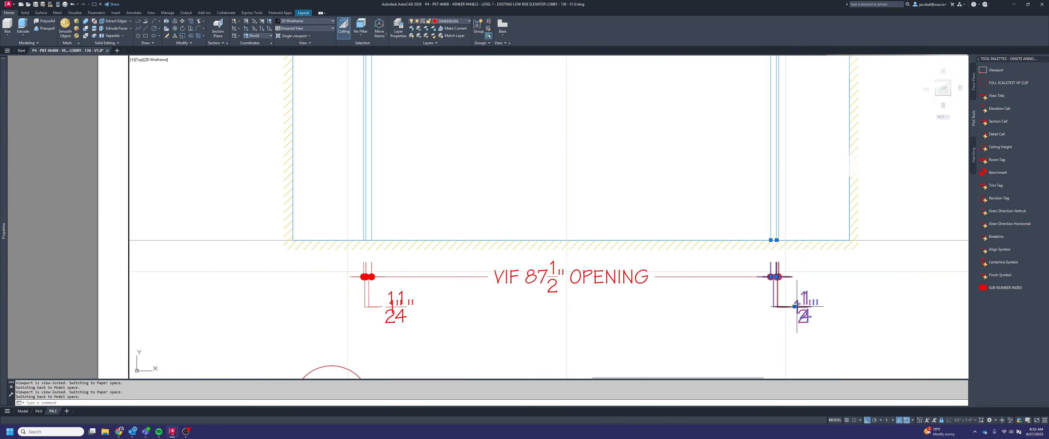
click(785, 304)
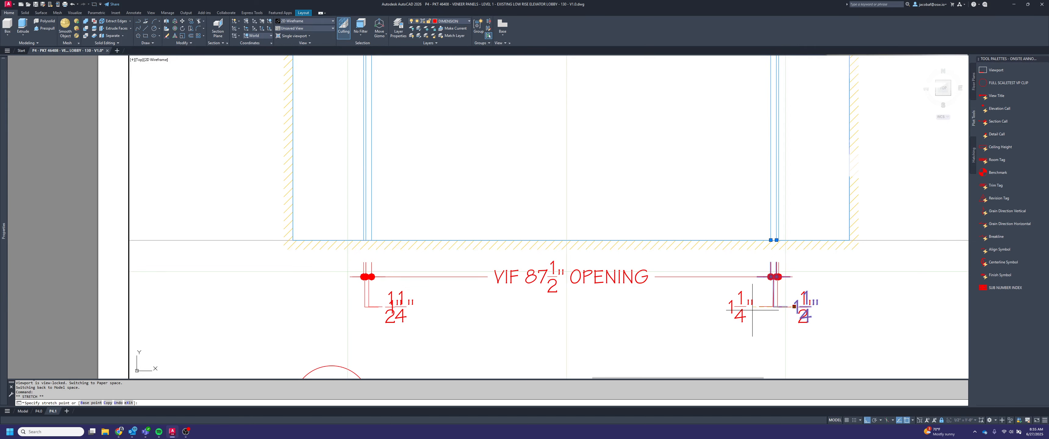
text(9)
key(Escape)
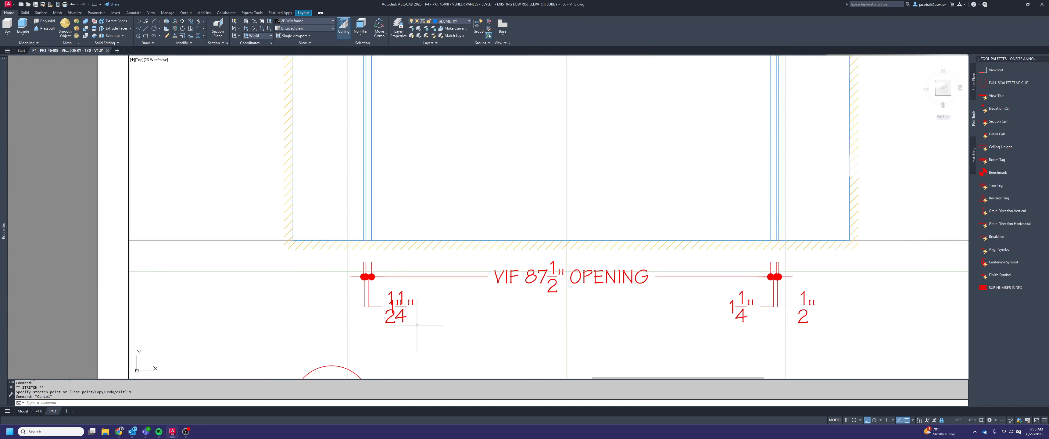
Shift the left jamb's 1/2" dimension text 9" to the left, clear of the 1 1/4" text
click(387, 320)
click(385, 307)
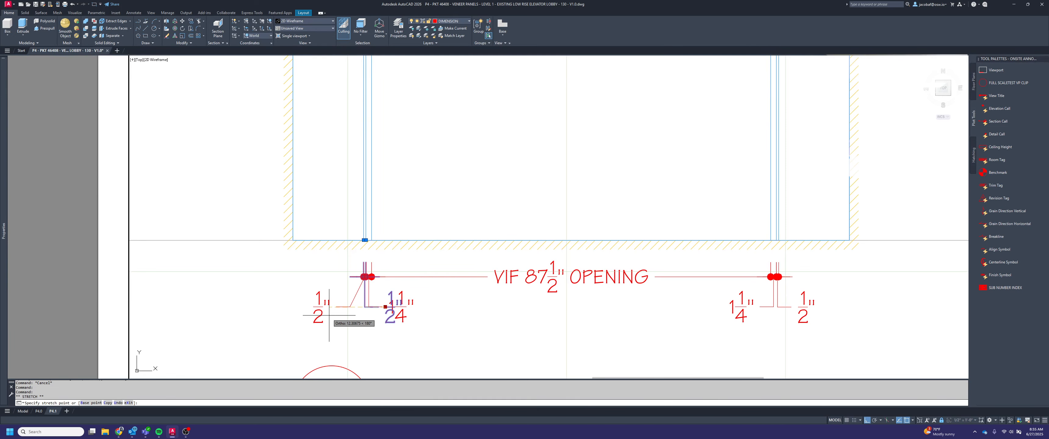
text(9)
key(Return)
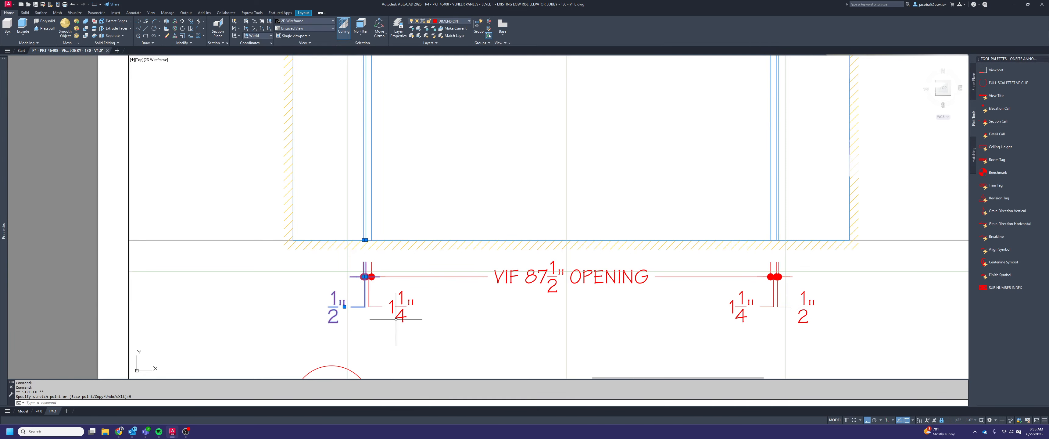
key(Escape)
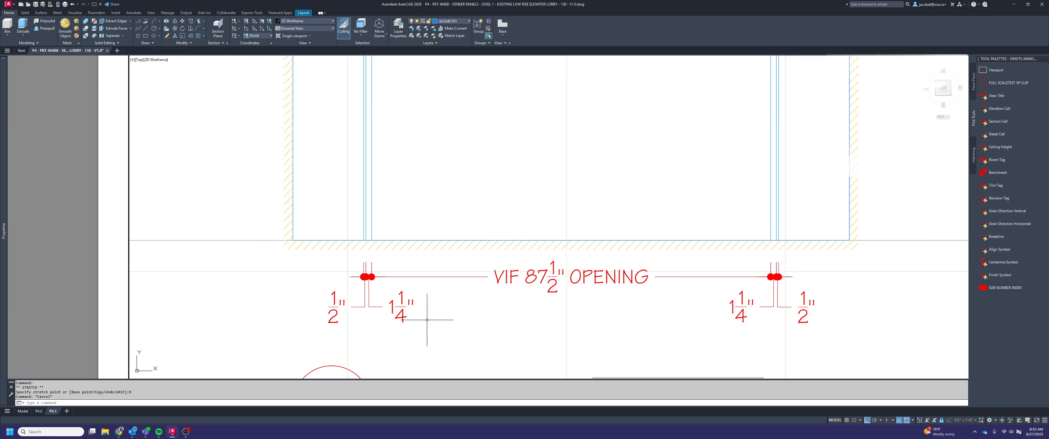
Append REVEAL to the 1/2" dimension texts at the right and left jambs
double_click(800, 317)
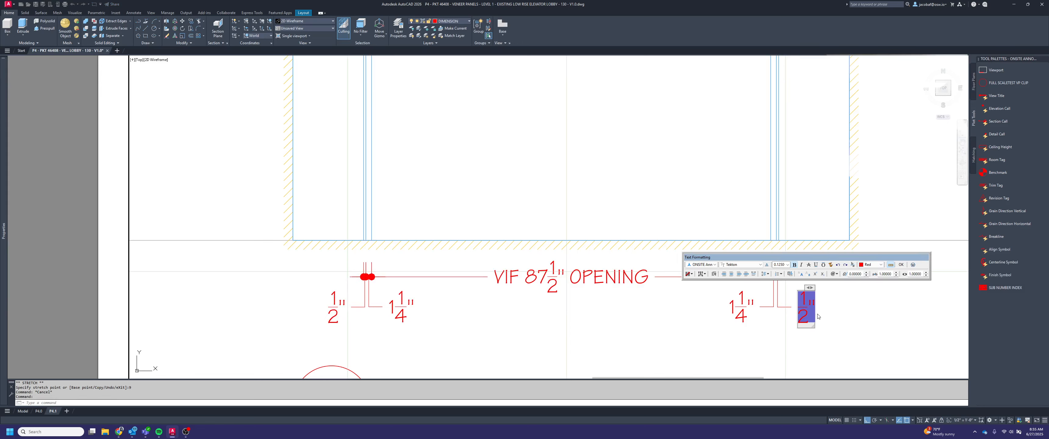
text(REVEAL)
click(861, 306)
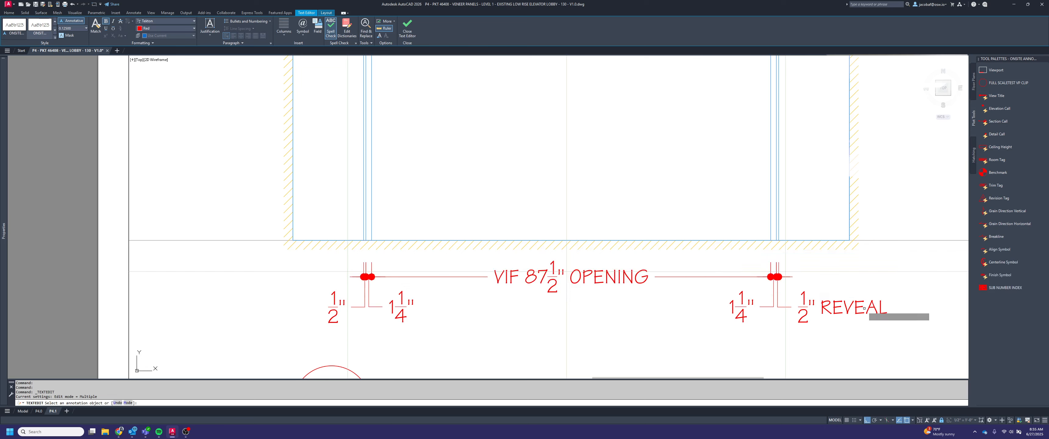
click(334, 314)
text(REVE)
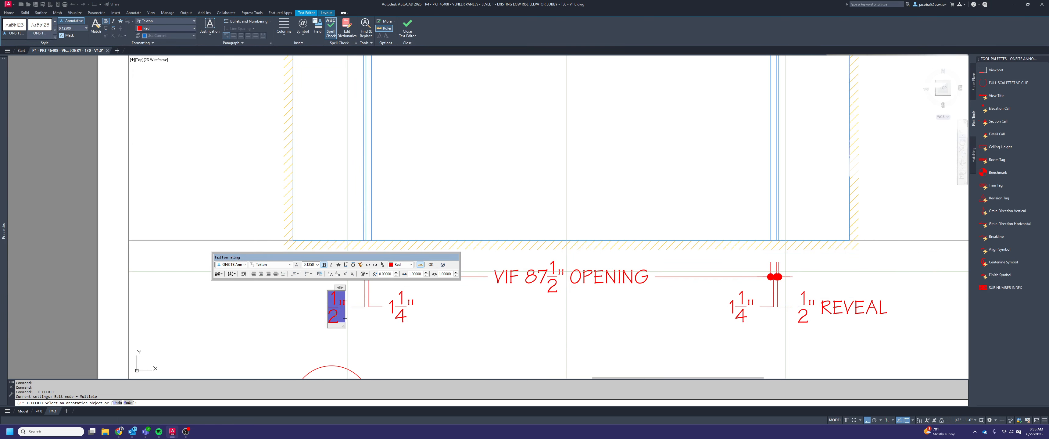
text(AL)
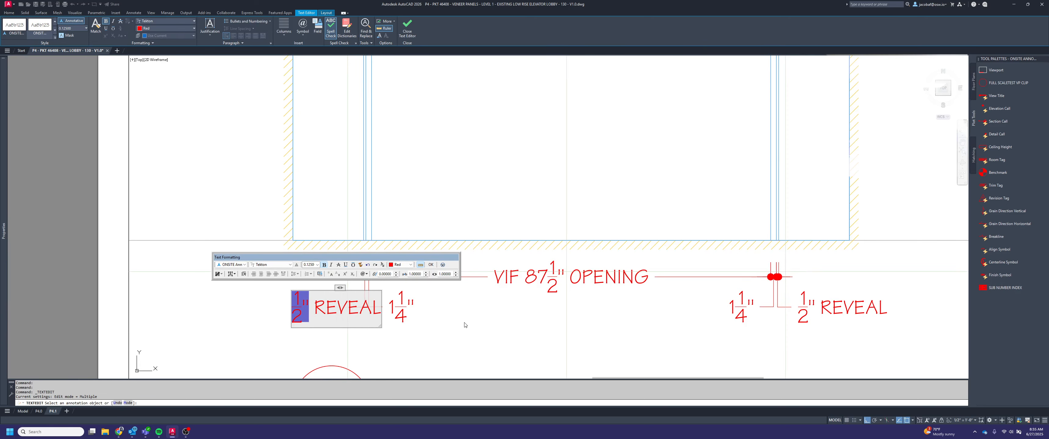
click(469, 323)
scroll(472, 322, down, 4)
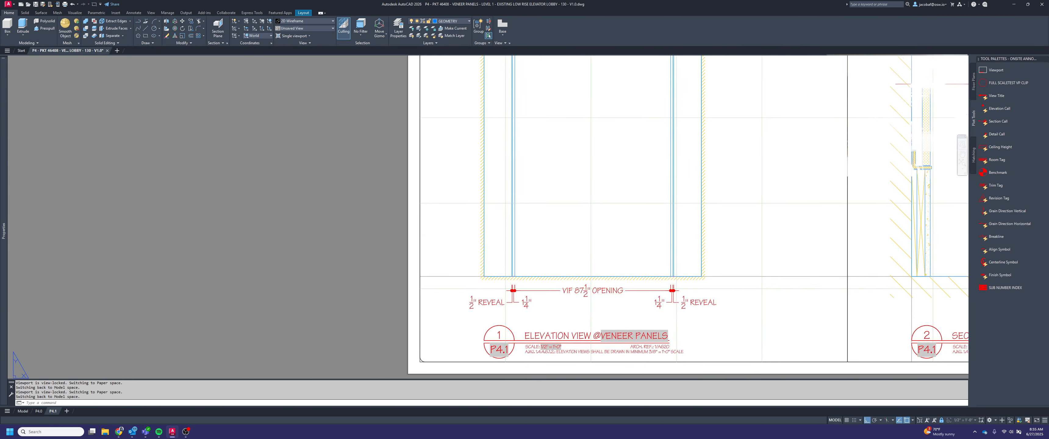
scroll(678, 335, down, 5)
key(Escape)
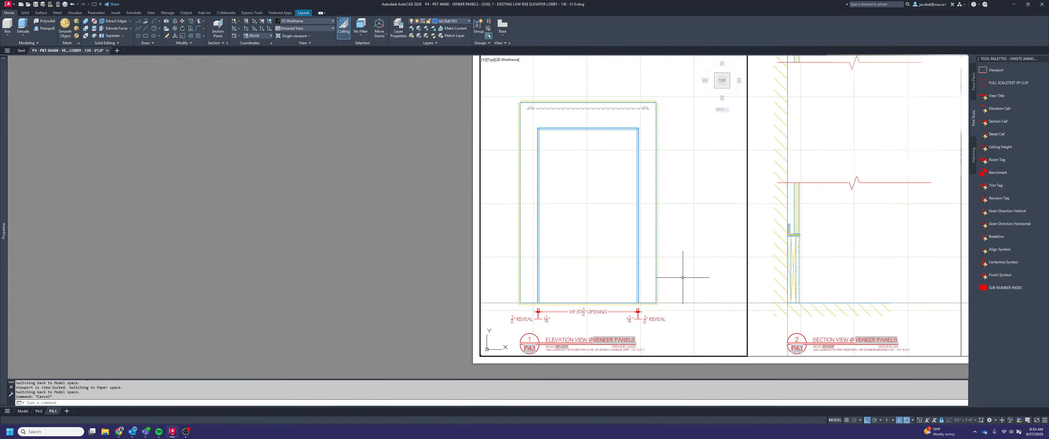
Add a vertical linear dimension from elevation 1's base line to the underside of the opening head, placed outside the right wall
key(Escape)
text(dimlin)
key(Return)
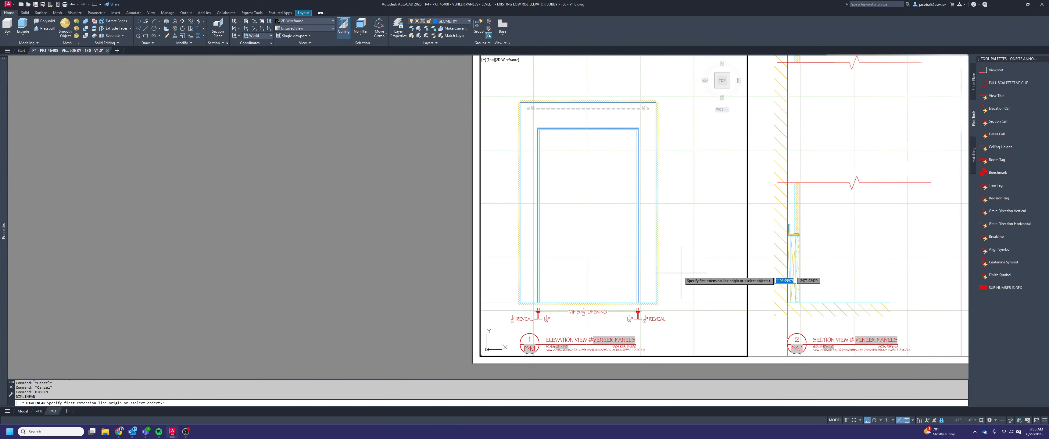
click(657, 303)
scroll(657, 291, up, 6)
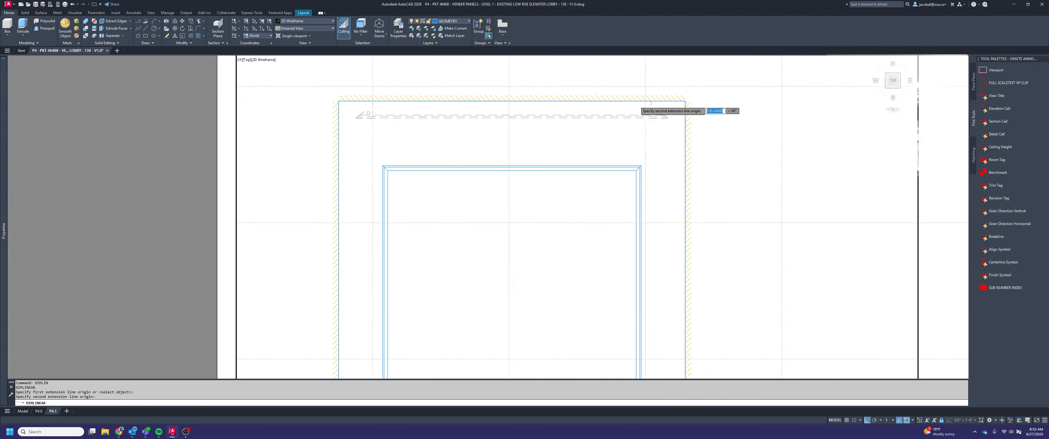
click(634, 210)
scroll(651, 216, down, 3)
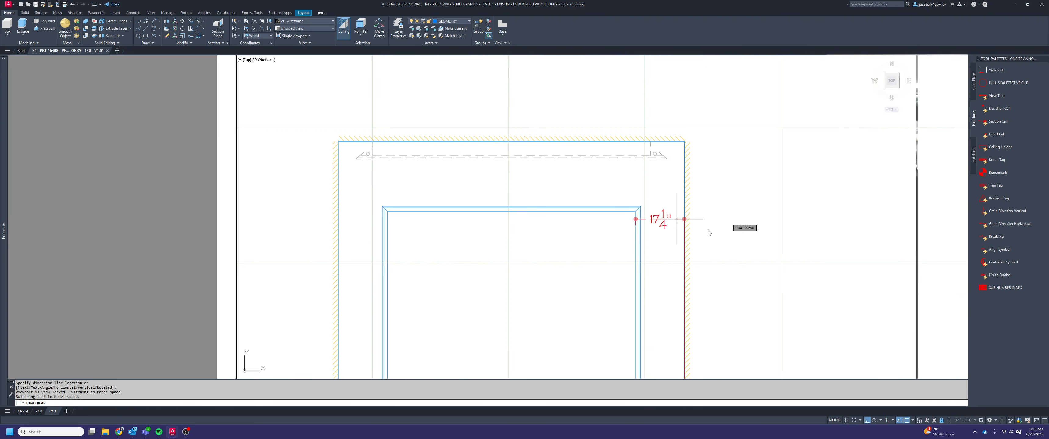
key(Escape)
scroll(743, 228, down, 3)
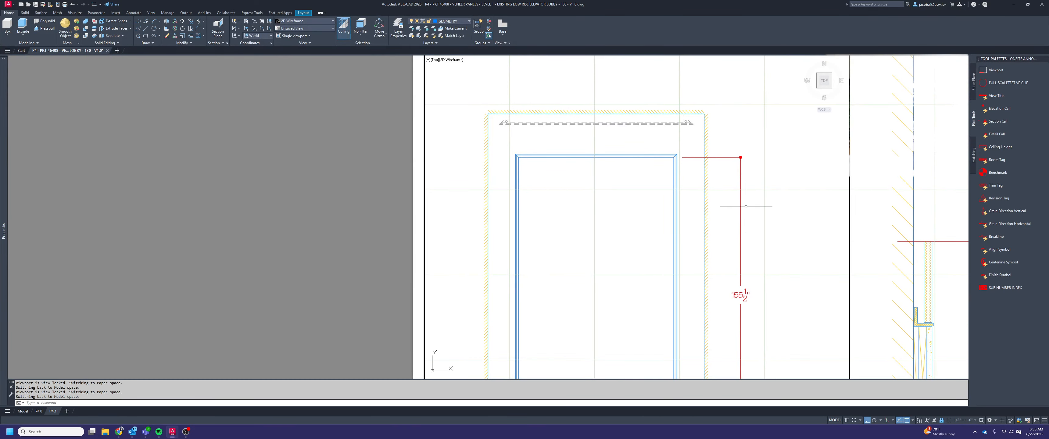
Draw an 8" horizontal guide line outward from elevation 1's right wall edge
text(l)
key(Return)
click(705, 273)
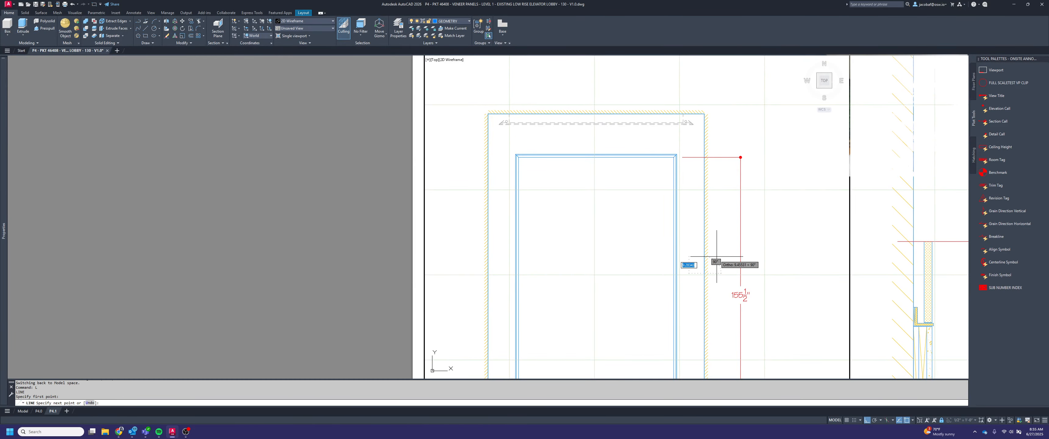
text(8)
key(Return)
key(Escape)
Stretch the vertical opening dimension line to the outer end of the guide line, and erase the guide line
click(756, 245)
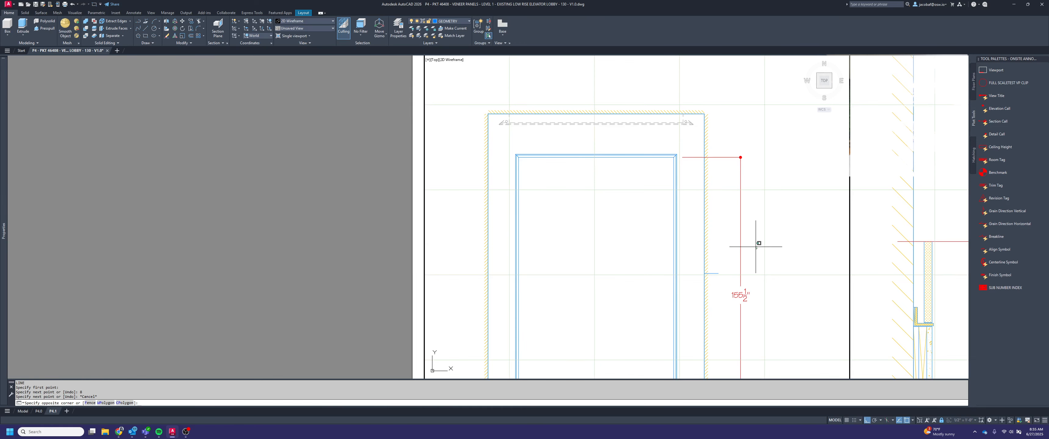
click(728, 225)
click(740, 157)
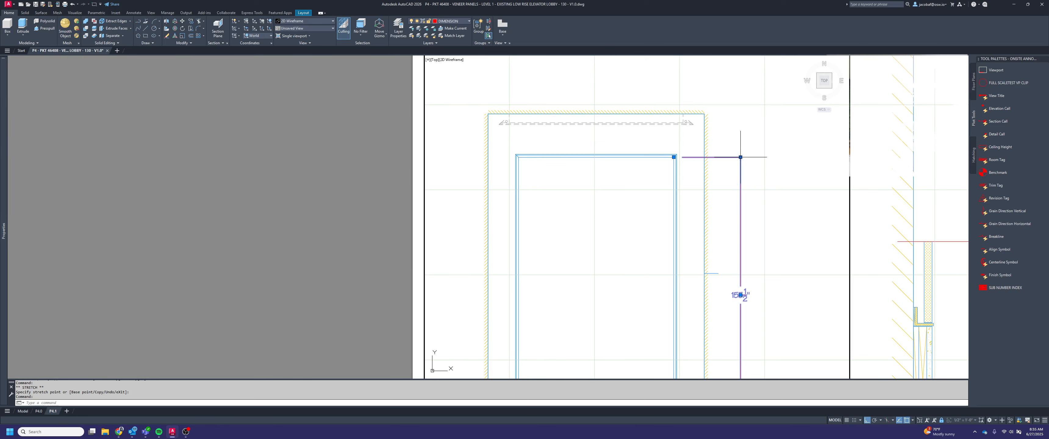
click(717, 293)
key(Escape)
scroll(712, 272, up, 2)
scroll(707, 269, down, 3)
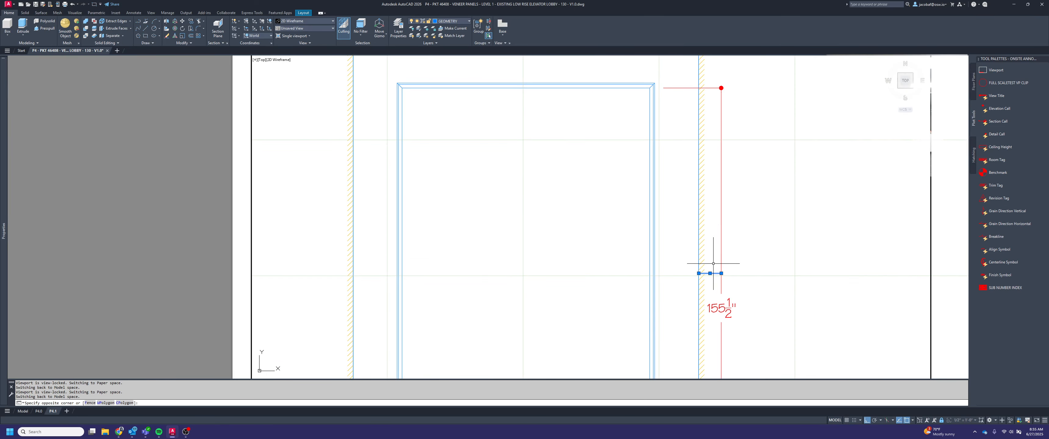
Add VIF above and AFF below the measurement in the vertical opening dimension text
double_click(733, 278)
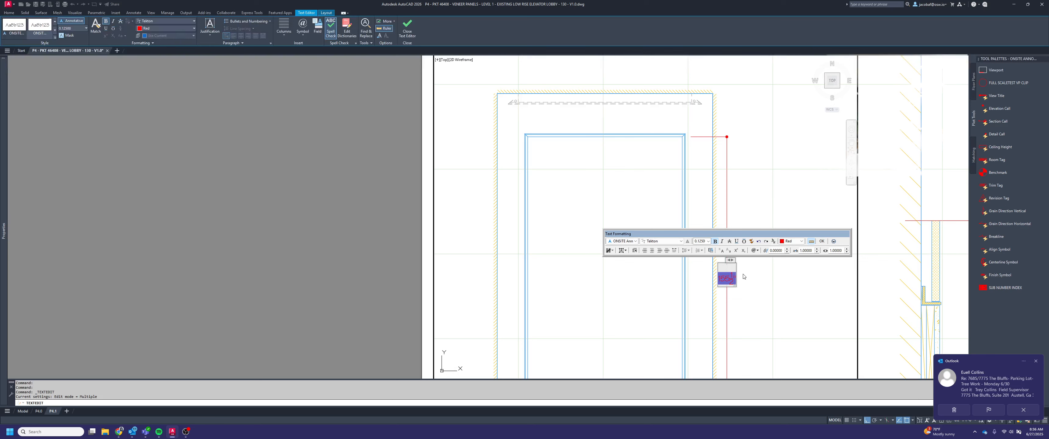
text(VIF)
text(AFF)
click(795, 279)
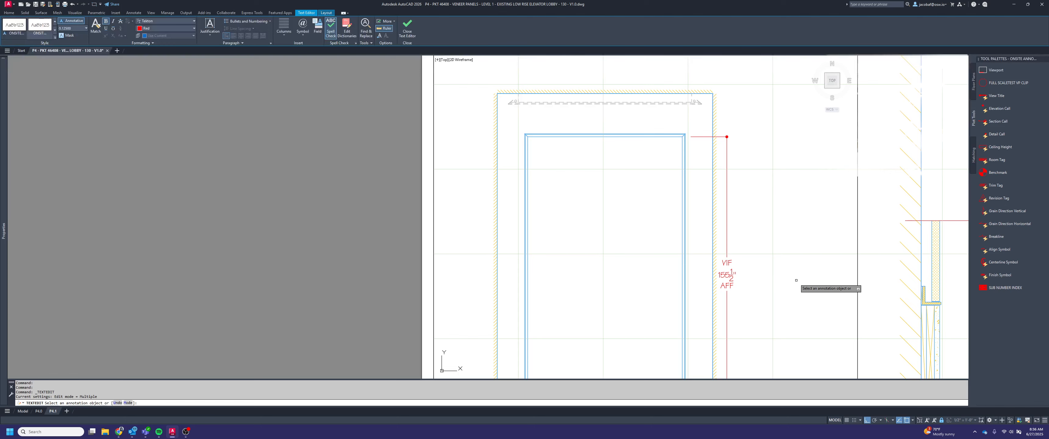
key(Escape)
key(Escape)
middle_drag(770, 276, 775, 238)
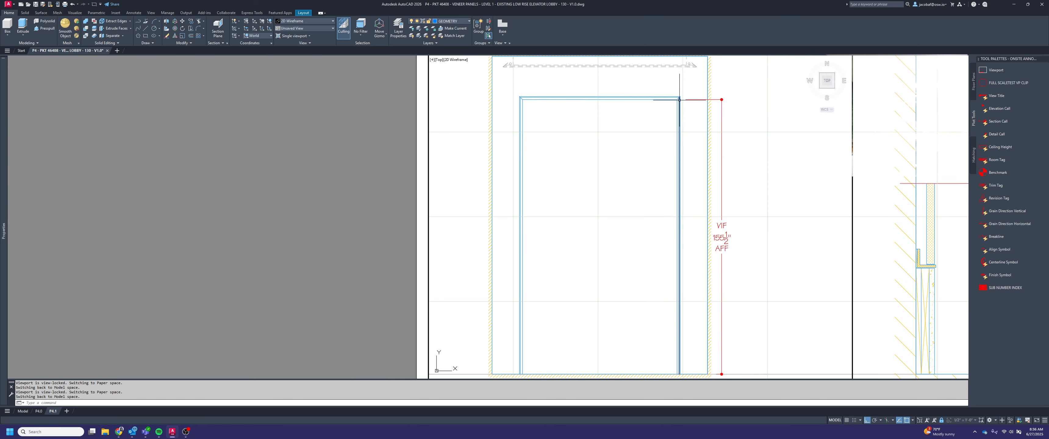
scroll(692, 244, down, 2)
scroll(720, 185, up, 4)
scroll(720, 185, down, 2)
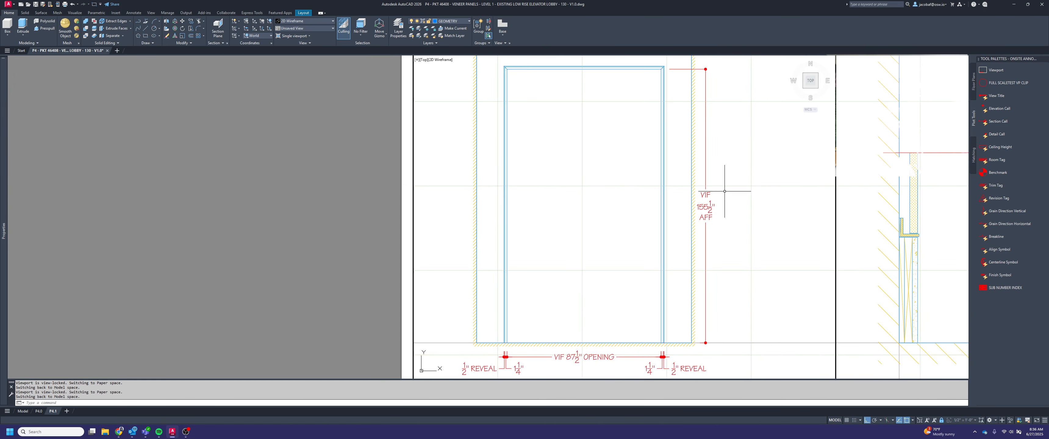
Add a vertical linear dimension across elevation 1's head band, from its inner corner to its middle corner, in line with the right height dimension
scroll(773, 234, up, 2)
key(Escape)
key(Escape)
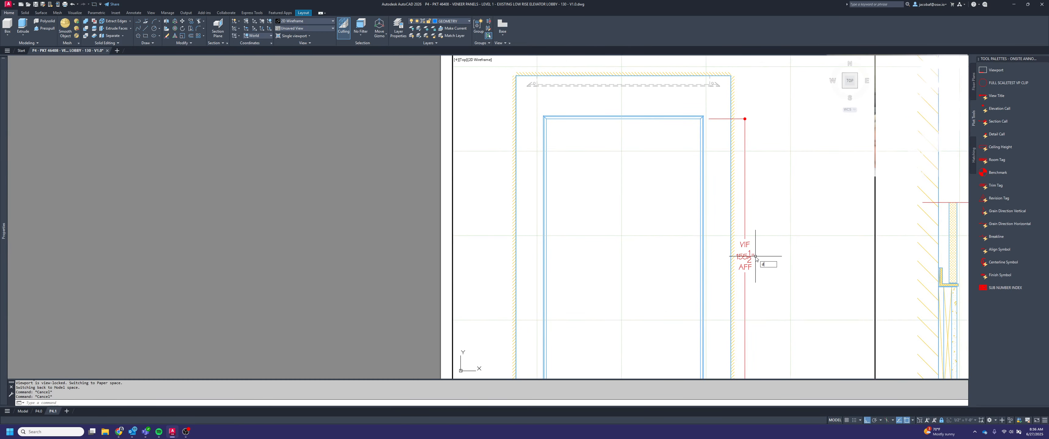
key(Return)
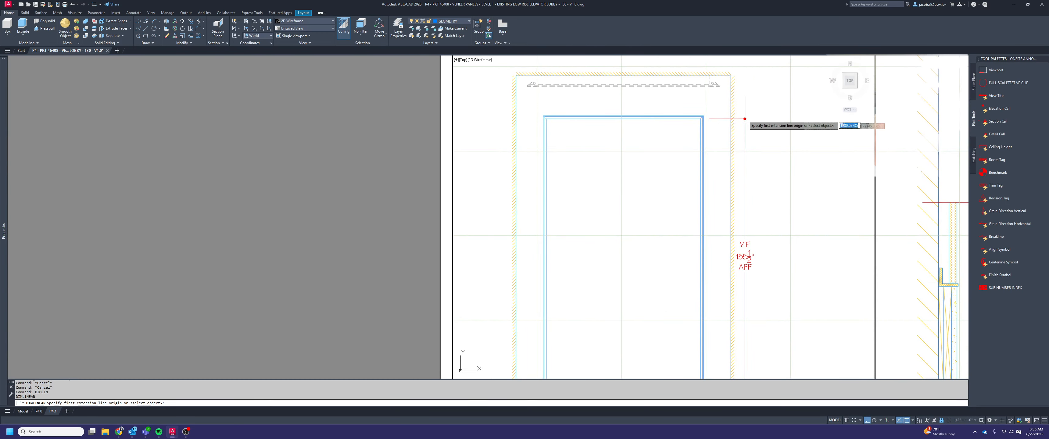
scroll(742, 108, up, 3)
click(570, 154)
scroll(579, 146, up, 2)
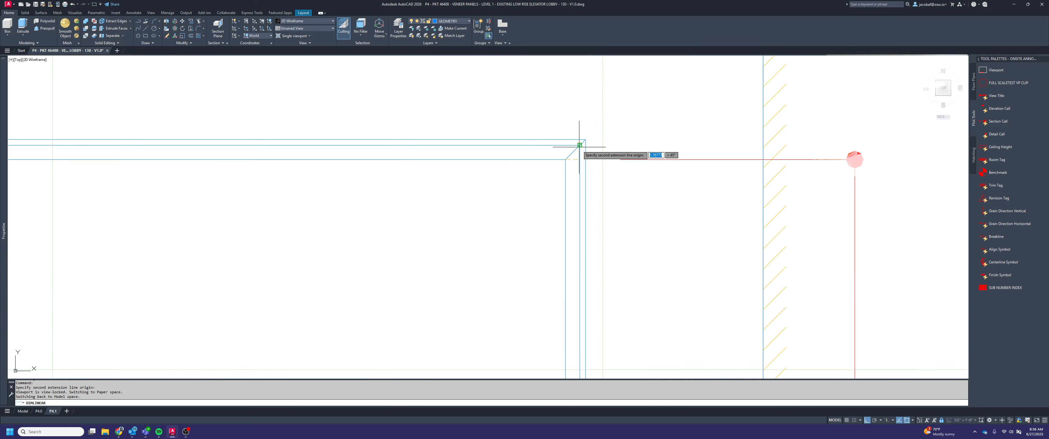
click(579, 145)
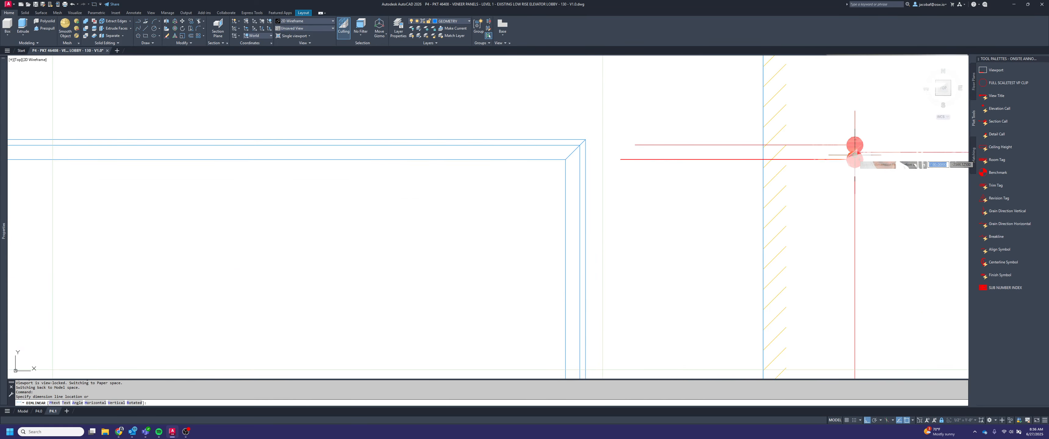
click(853, 148)
Add a vertical linear dimension across the head reveal, from the middle line to the outer line, aligned with the right dimension string
key(Return)
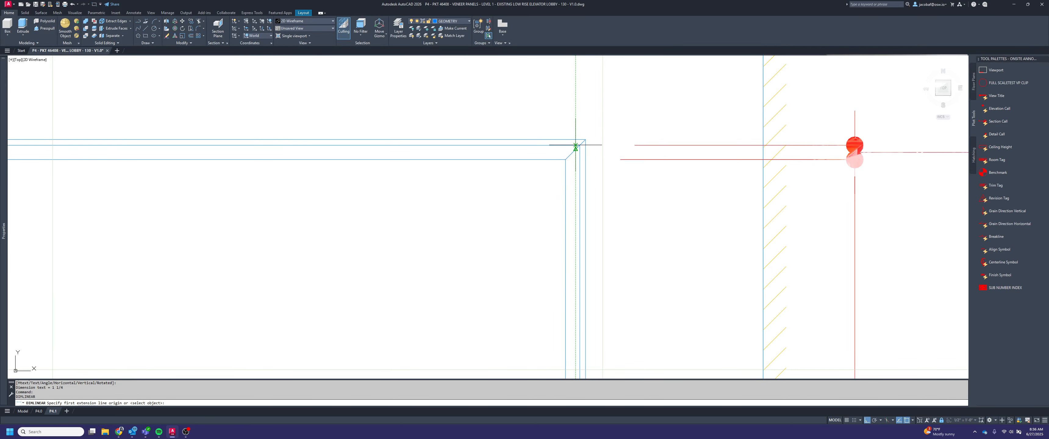
click(580, 145)
click(583, 140)
scroll(582, 139, down, 3)
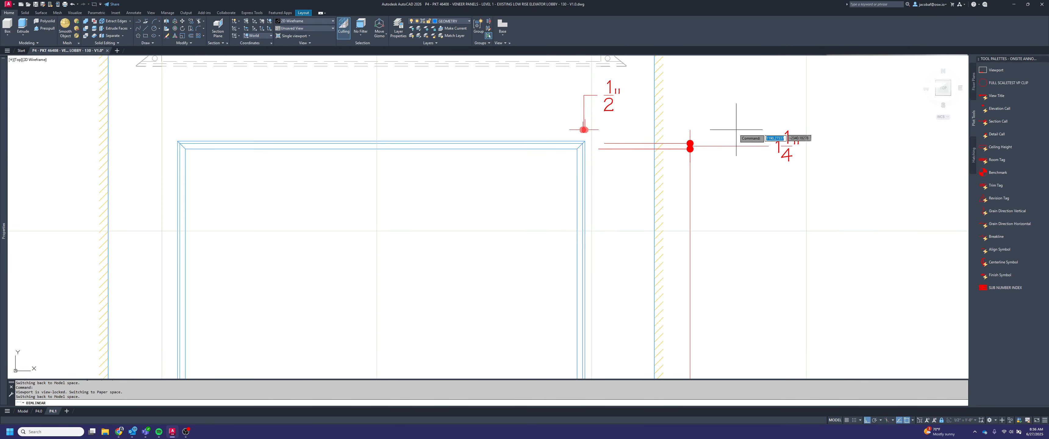
click(690, 130)
key(Escape)
Move the head reveal dimension's text above the dimension string, just beyond its line, and append REVEAL to the measurement
click(778, 137)
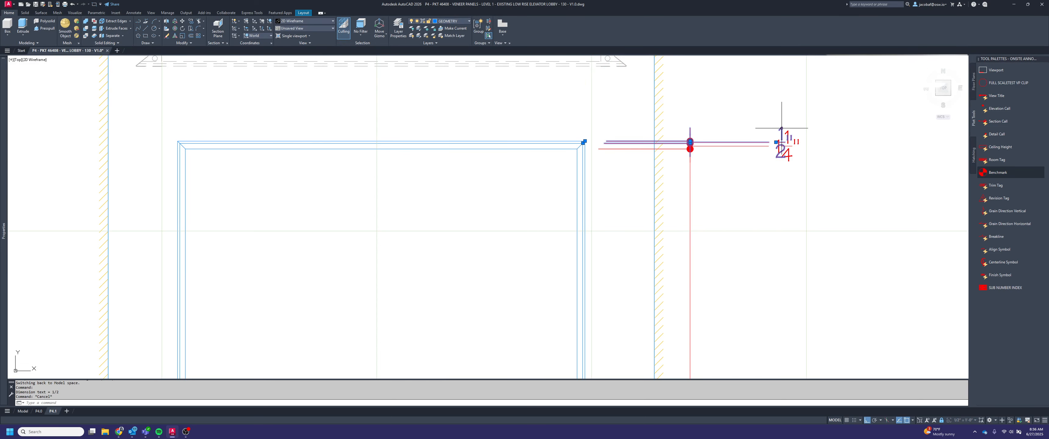
click(776, 142)
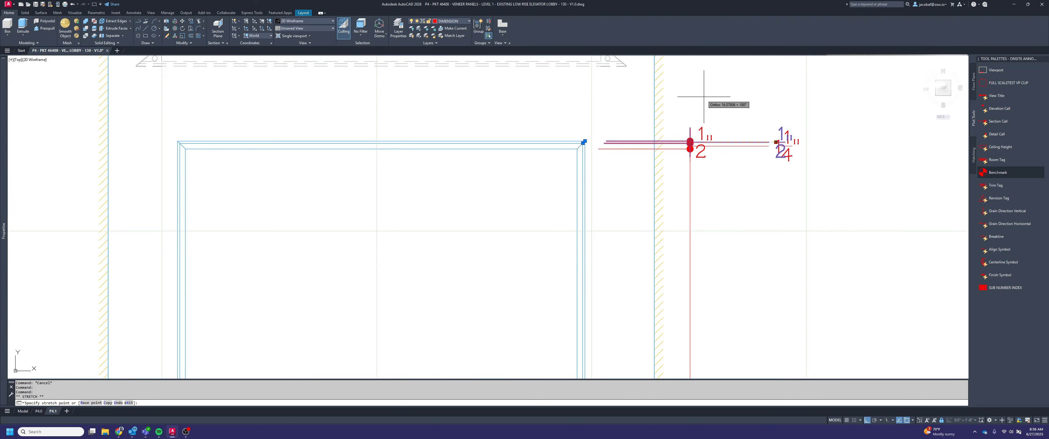
click(709, 115)
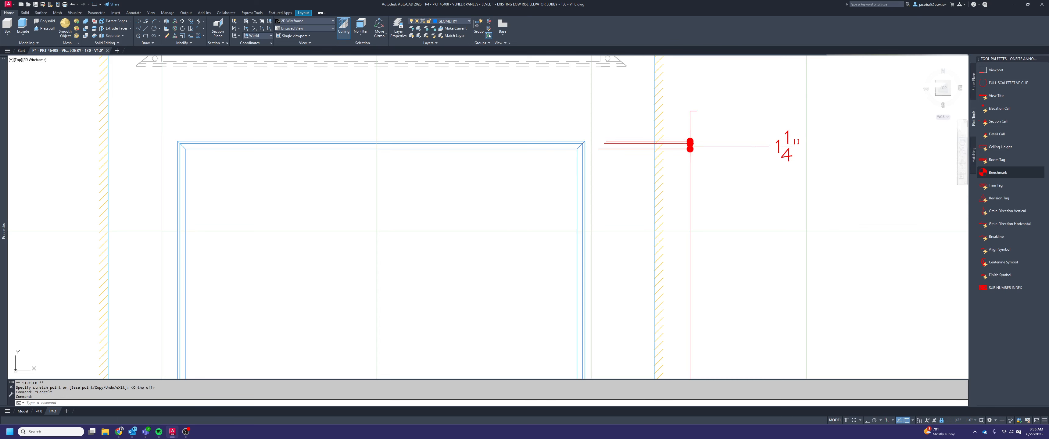
double_click(709, 116)
text(REVEAL)
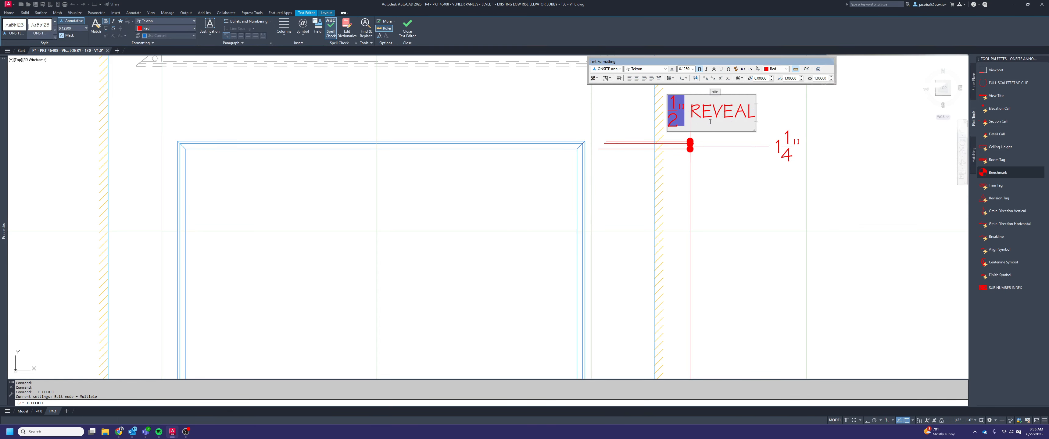
click(788, 187)
key(Escape)
key(Escape)
Pull the head band's 1 1/4" dimension text horizontally inward, close to its dimension line under the reveal text
click(791, 182)
click(778, 158)
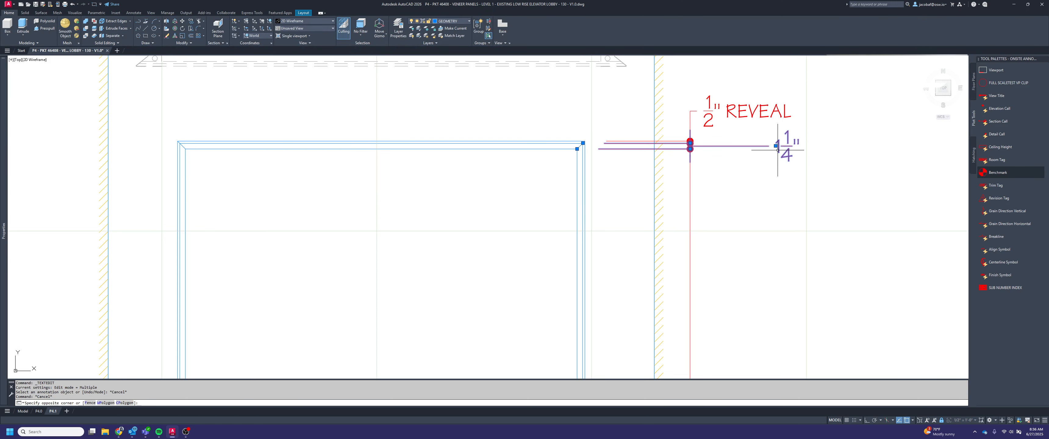
click(775, 145)
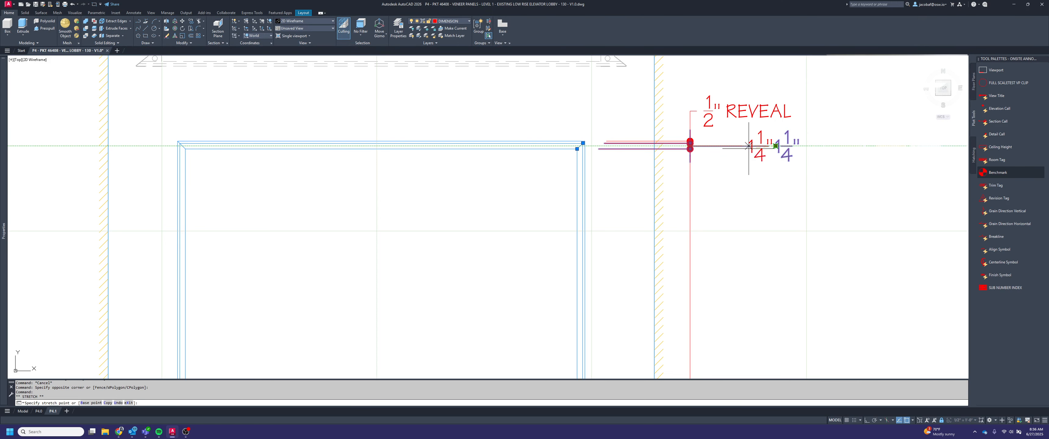
click(712, 145)
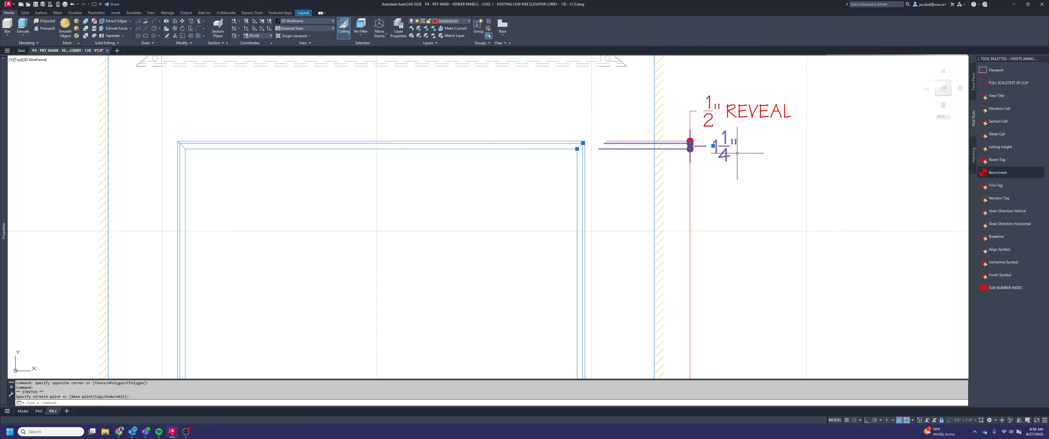
scroll(737, 153, down, 6)
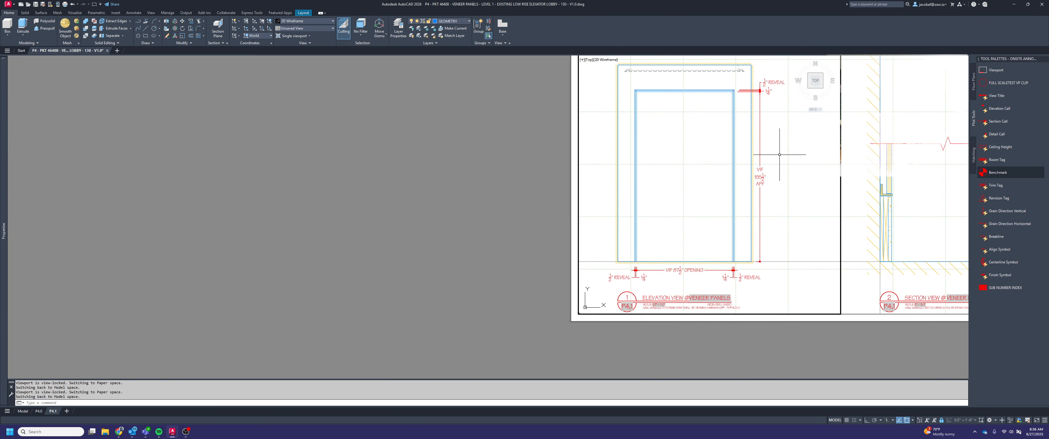
middle_drag(770, 206, 778, 245)
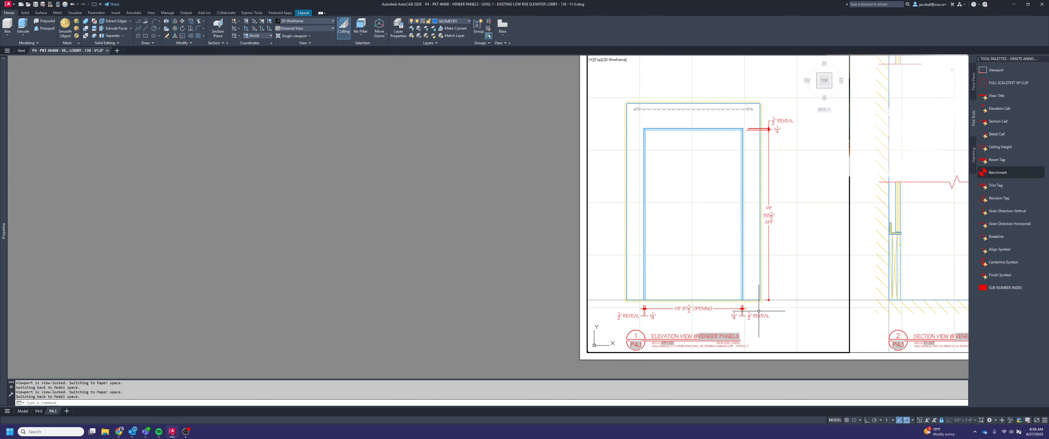
key(Escape)
key(Escape)
Add a vertical linear dimension from the opening frame's outer top-left corner to the base line, placed outside elevation 1's left wall
middle_drag(750, 269, 800, 263)
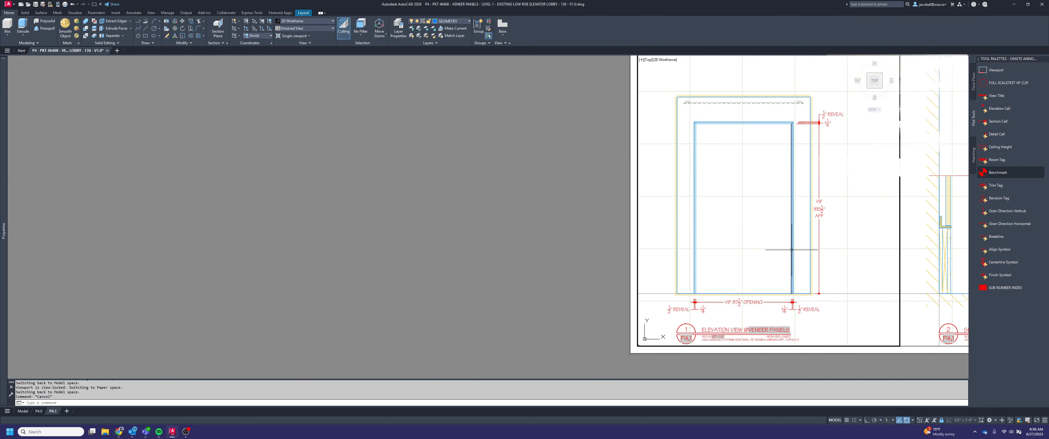
text(dimlinear)
key(Return)
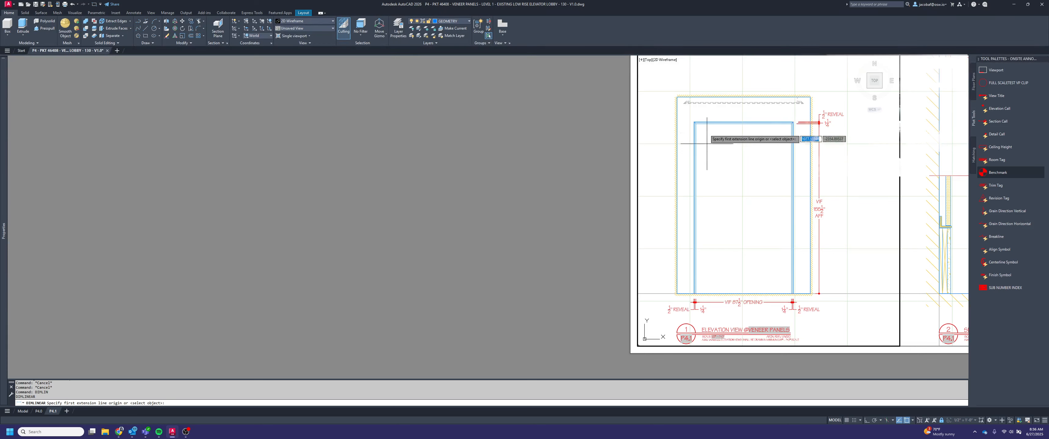
scroll(692, 129, up, 6)
scroll(687, 129, up, 3)
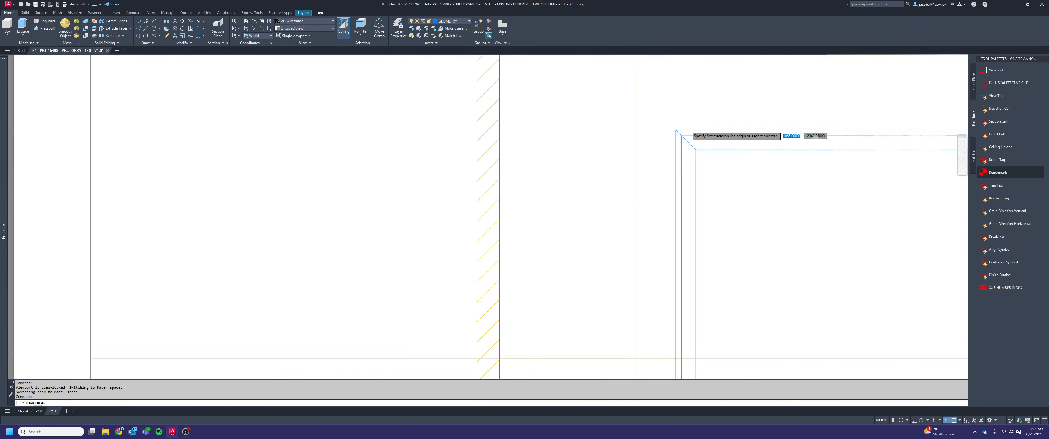
click(682, 130)
scroll(689, 115, down, 5)
middle_drag(701, 330, 708, 233)
scroll(697, 285, up, 4)
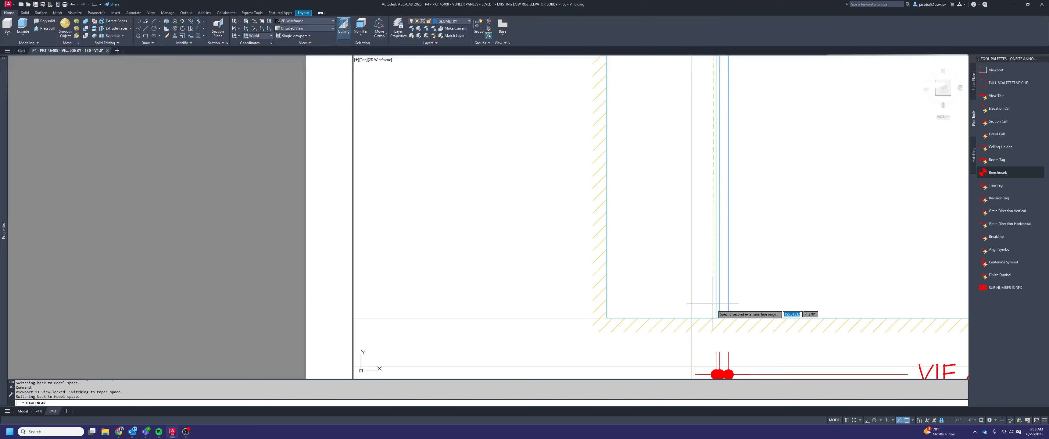
click(607, 318)
scroll(607, 318, down, 3)
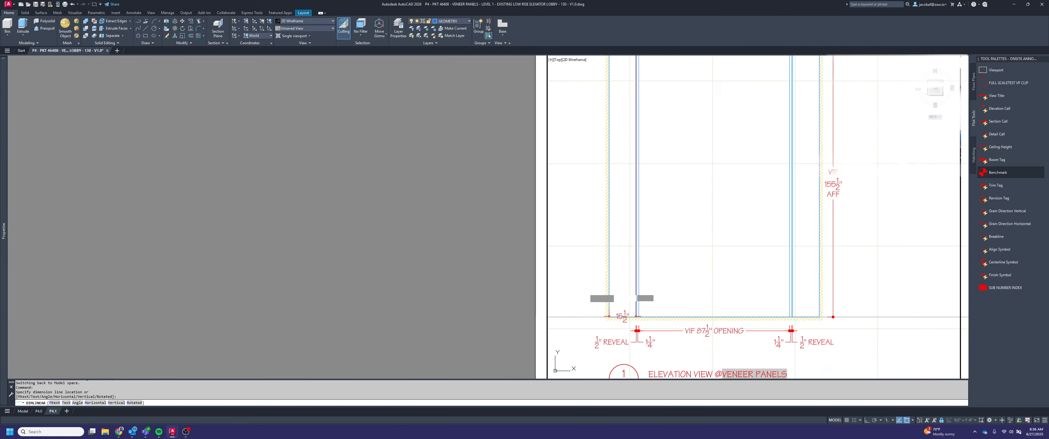
click(569, 261)
Draw an 8" horizontal guide line outward from elevation 1's left wall edge with ortho on
text(L)
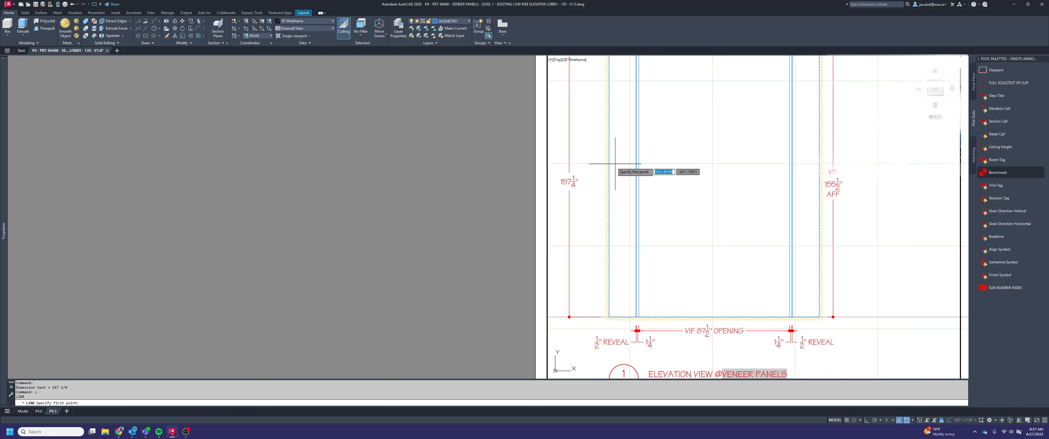
key(Return)
click(609, 161)
key(F8)
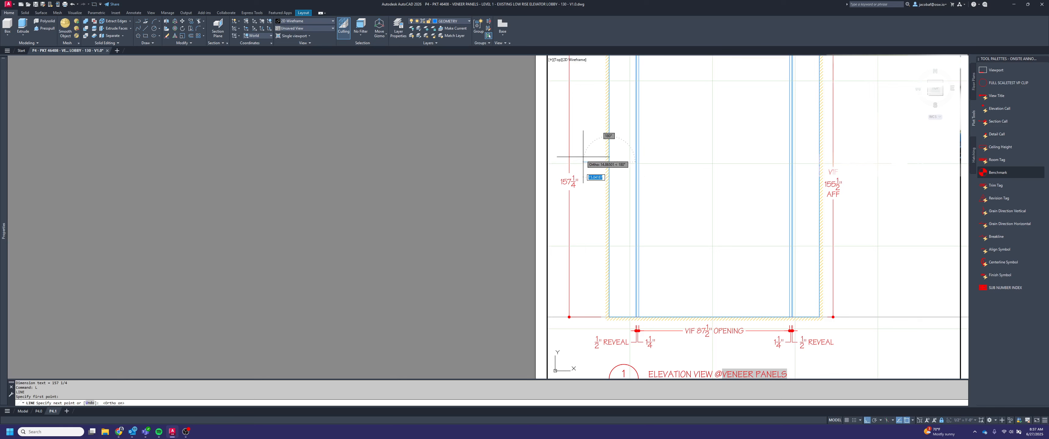
text(8)
key(Return)
key(Escape)
Stretch the left vertical dimension line to the outer end of the guide line, and erase the guide line
click(569, 206)
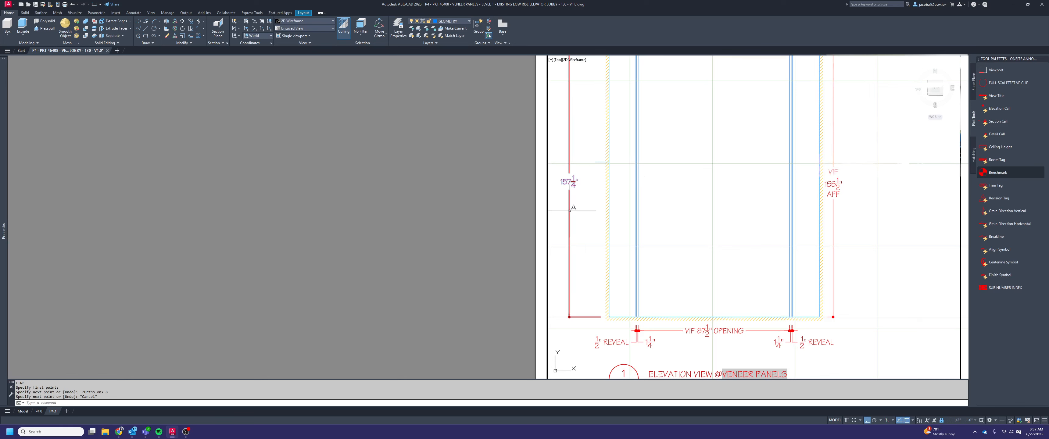
click(568, 316)
key(Escape)
key(Delete)
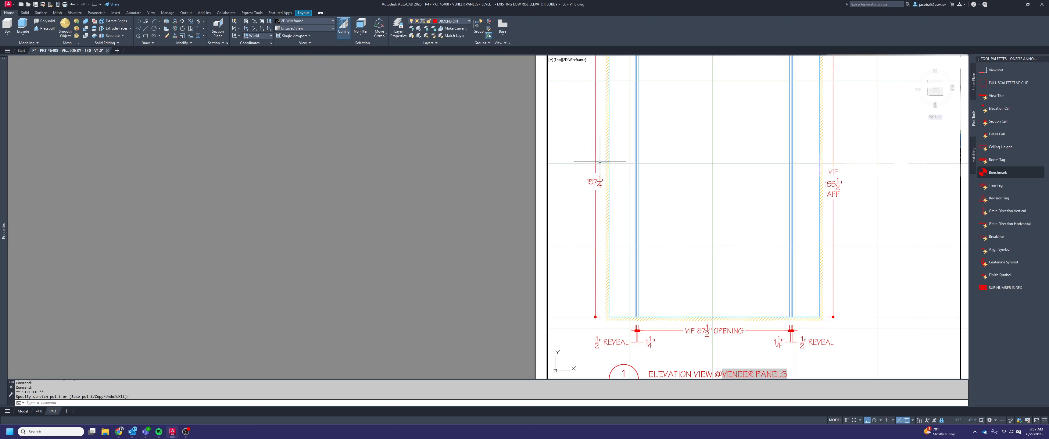
Add VIF above and AFF below the measurement in the left vertical dimension text
double_click(595, 181)
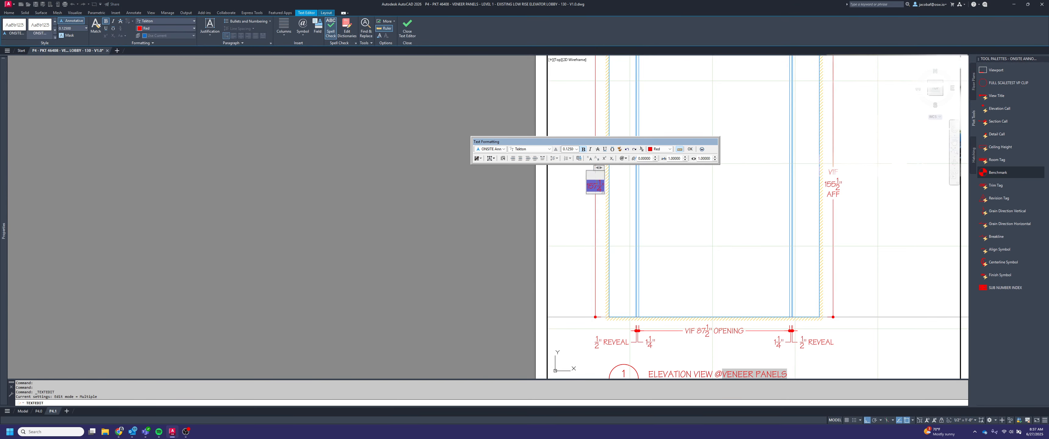
text(AFF)
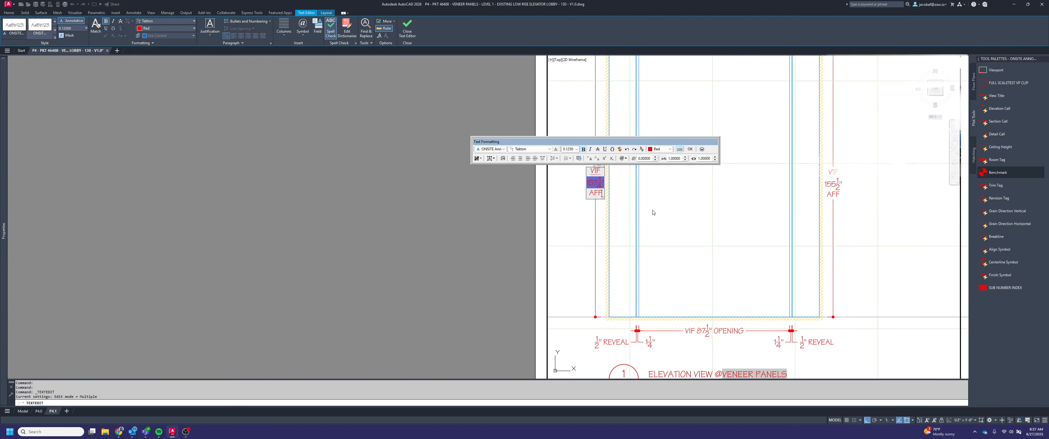
click(652, 212)
scroll(756, 206, up, 3)
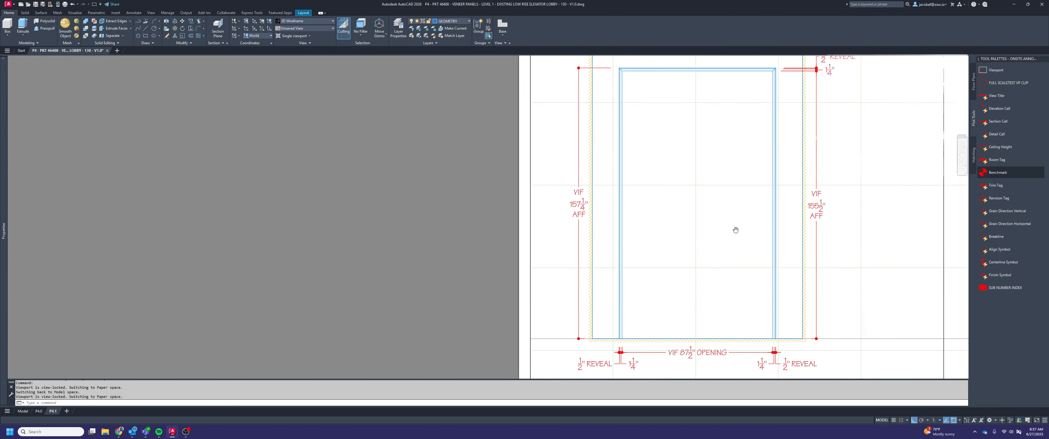
Review elevation 1's dimensions, exit the viewport, check them against the plan view on layout P4.0, and return to layout P4.1
scroll(751, 265, down, 2)
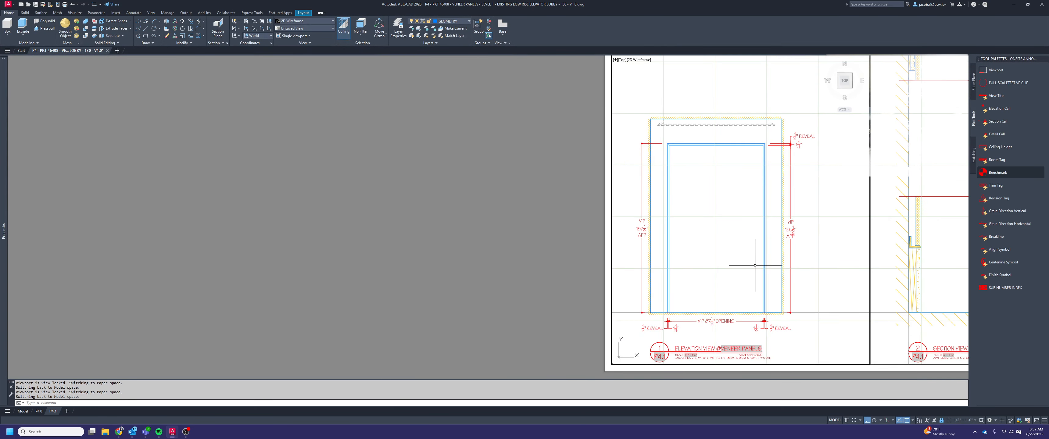
middle_drag(743, 144, 742, 170)
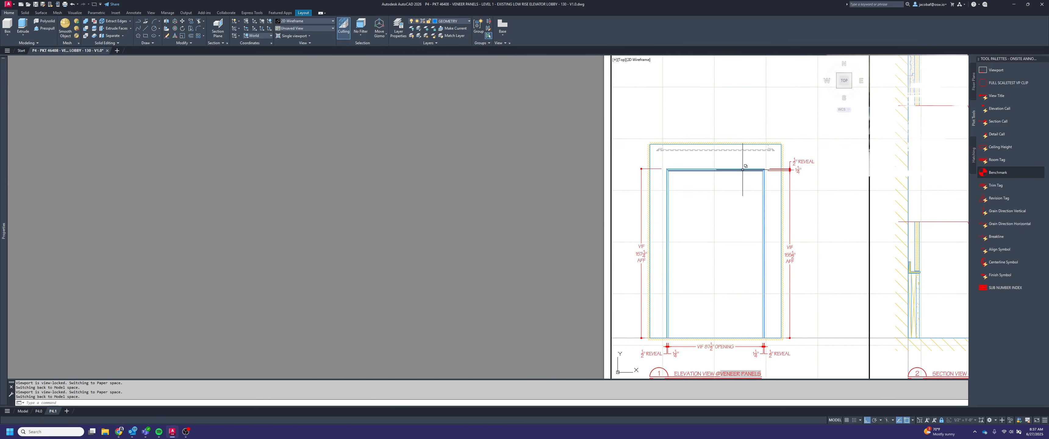
middle_drag(777, 249, 763, 224)
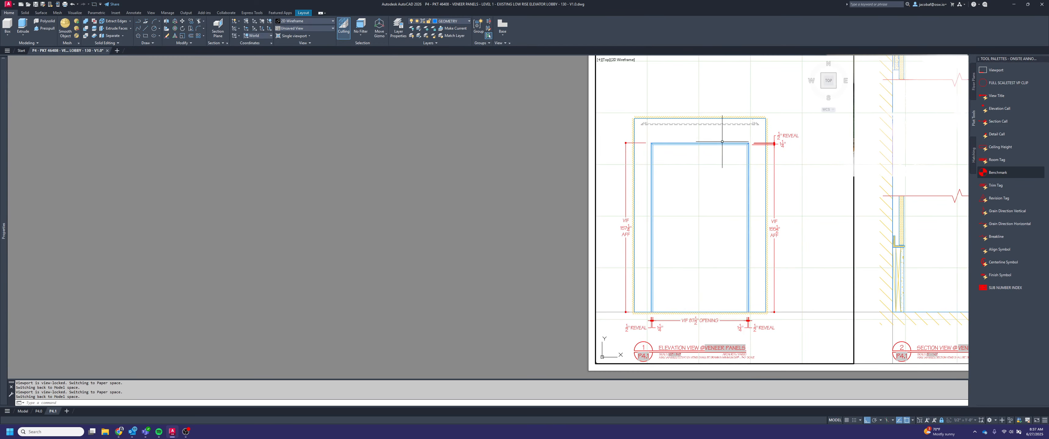
scroll(725, 140, up, 2)
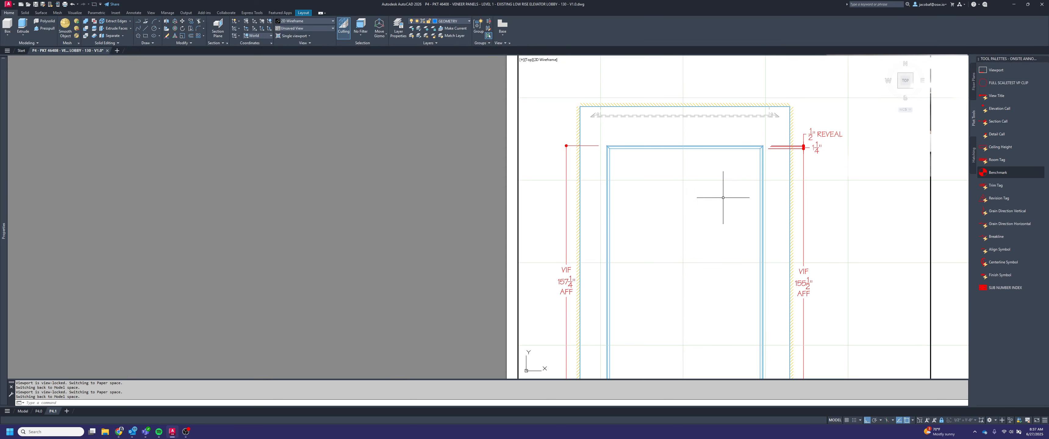
scroll(659, 219, down, 2)
double_click(483, 197)
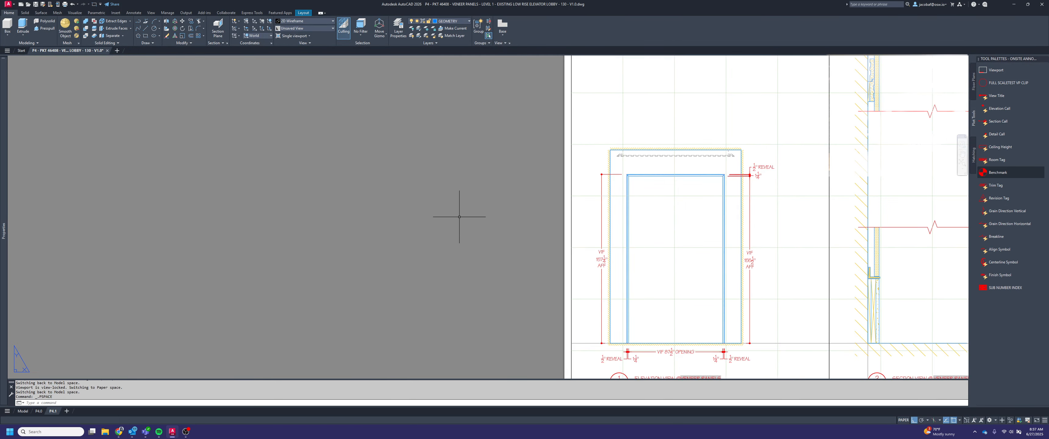
click(39, 411)
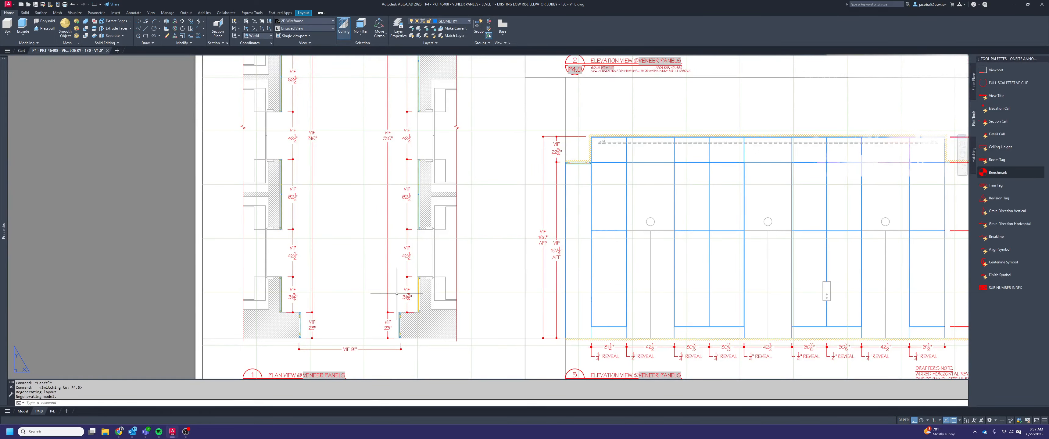
scroll(328, 361, up, 2)
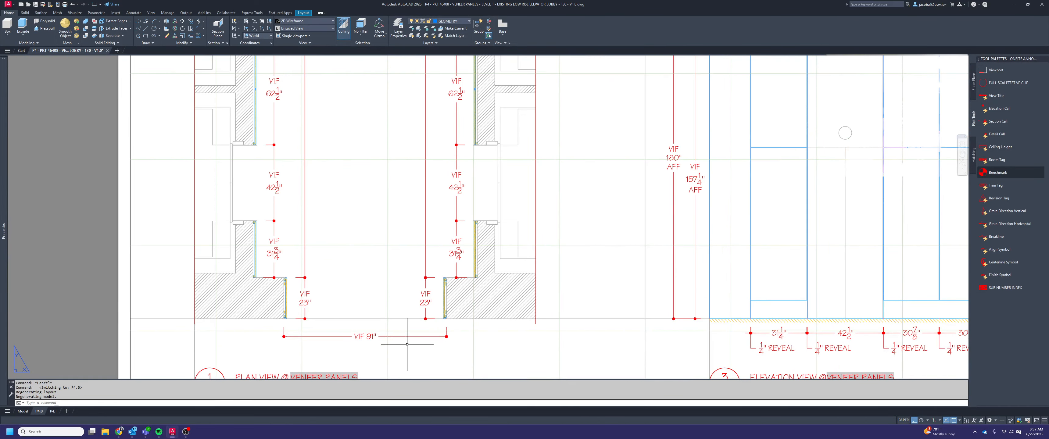
click(53, 411)
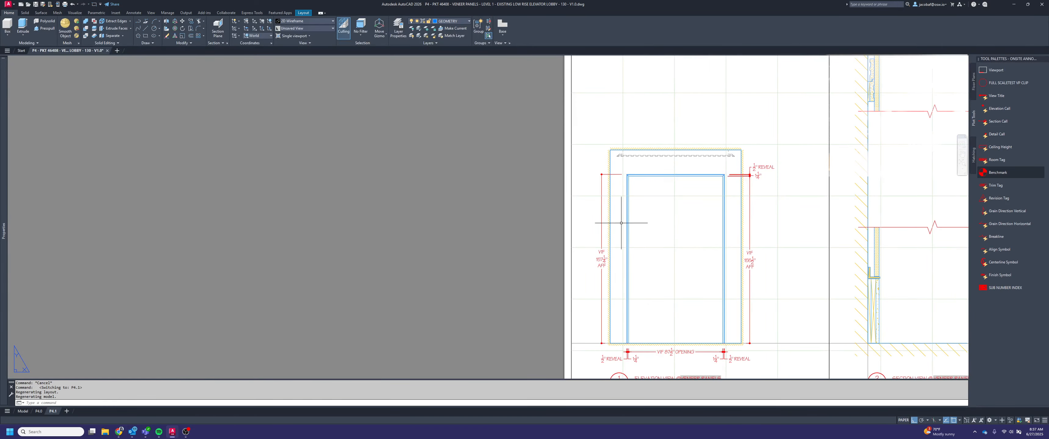
Examine elevation 1 and its neighbouring section views 2 and 3 on layout P4.1
middle_drag(702, 206, 635, 223)
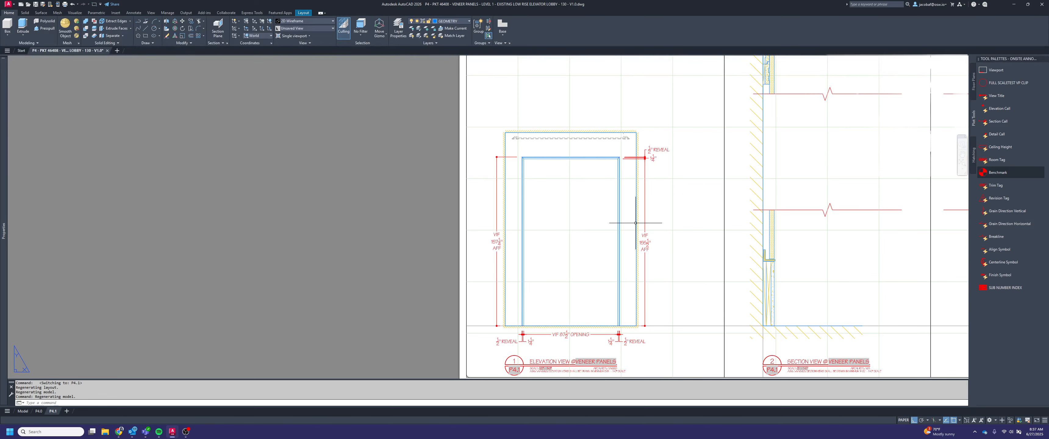
scroll(636, 223, down, 3)
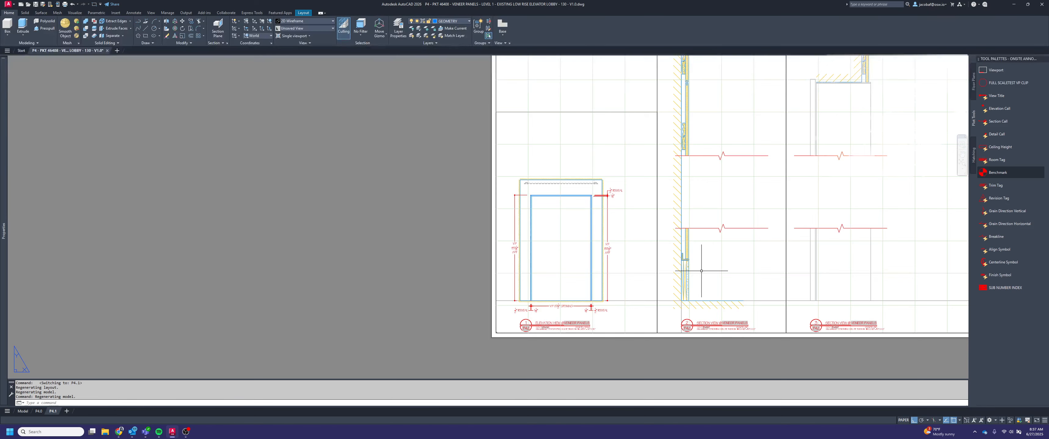
scroll(700, 271, down, 2)
scroll(627, 290, up, 4)
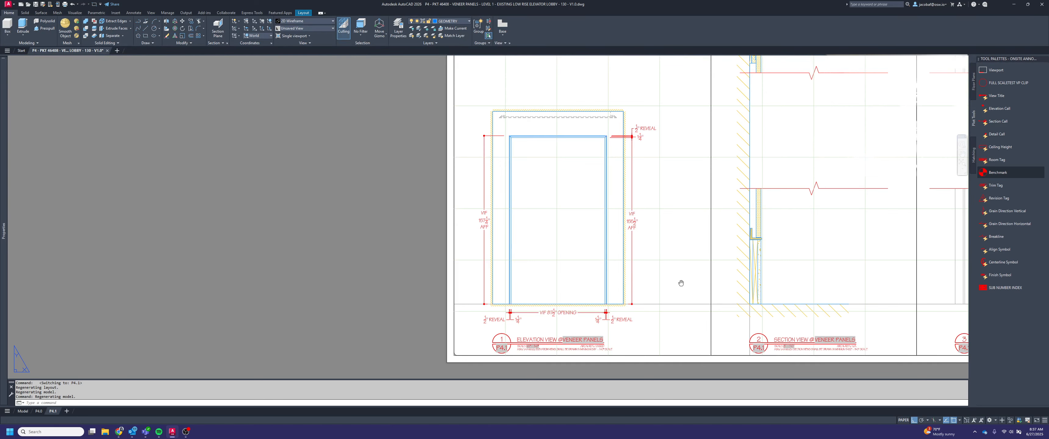
middle_drag(680, 284, 583, 289)
middle_drag(729, 258, 629, 276)
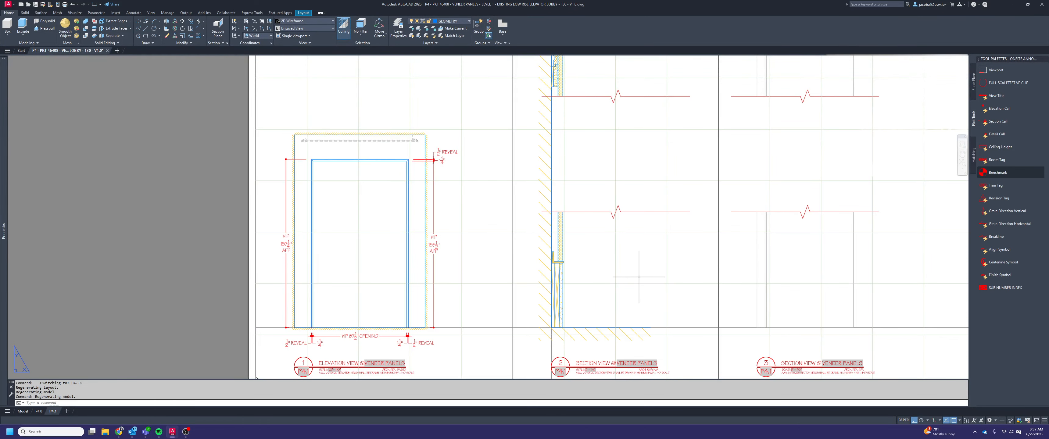
click(643, 298)
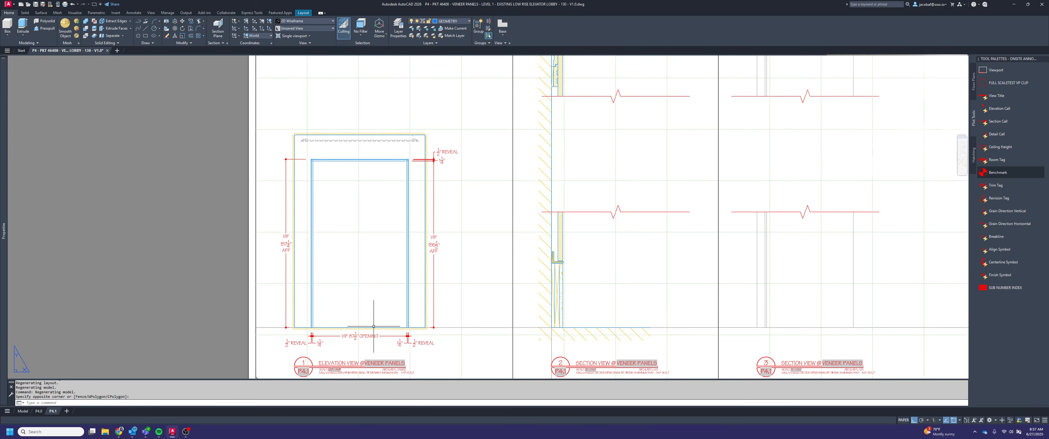
Switch to model space and set the annotation scale to 3" = 1'-0"
mouse_move(40, 414)
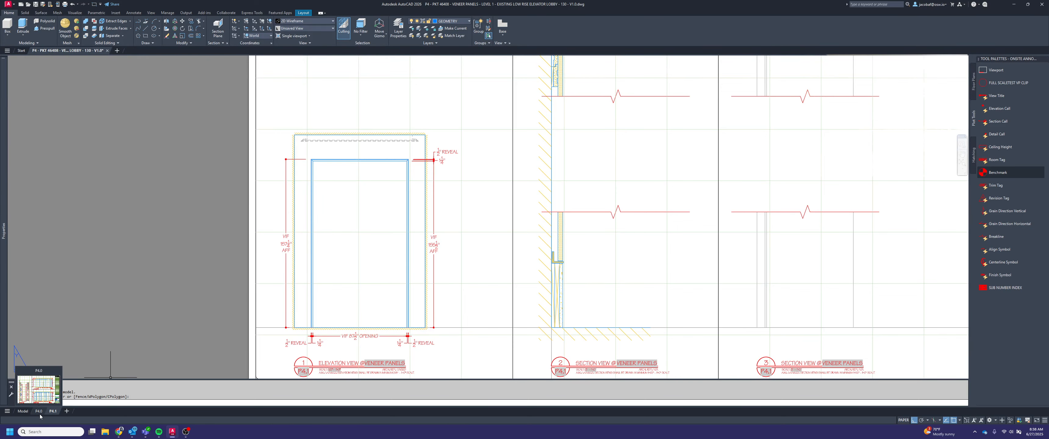
click(23, 411)
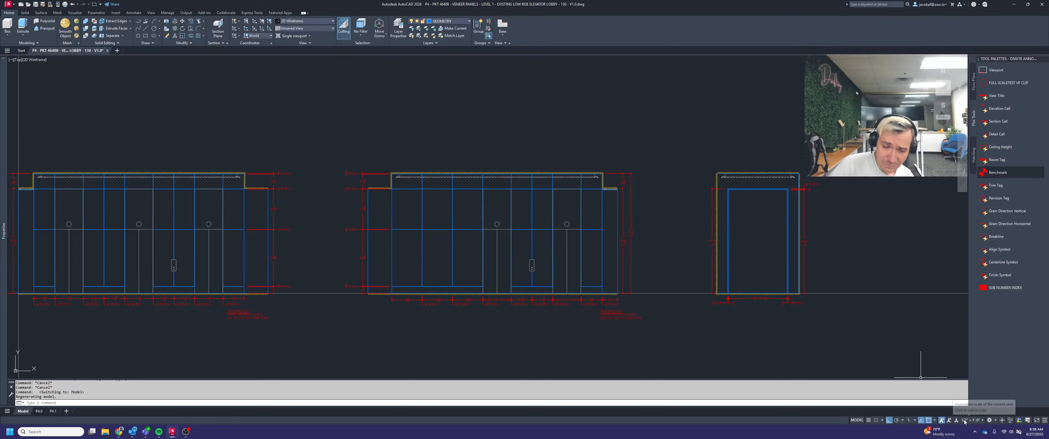
click(979, 421)
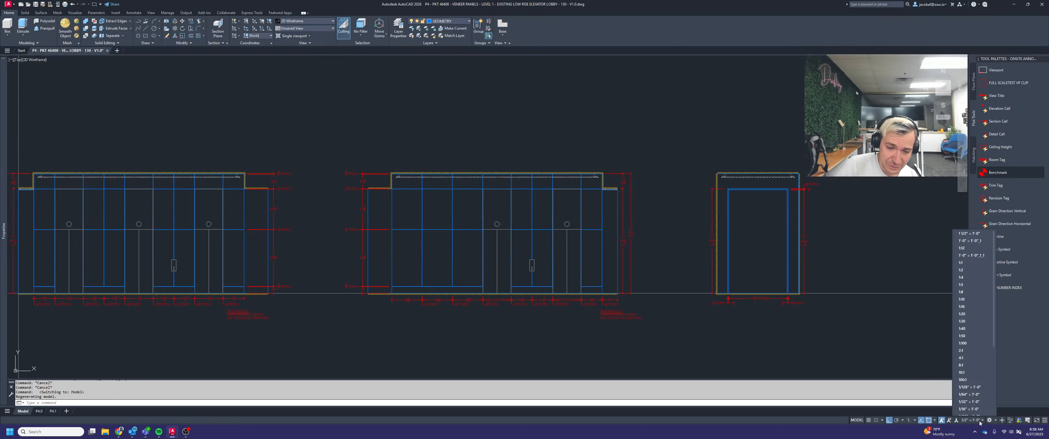
click(970, 375)
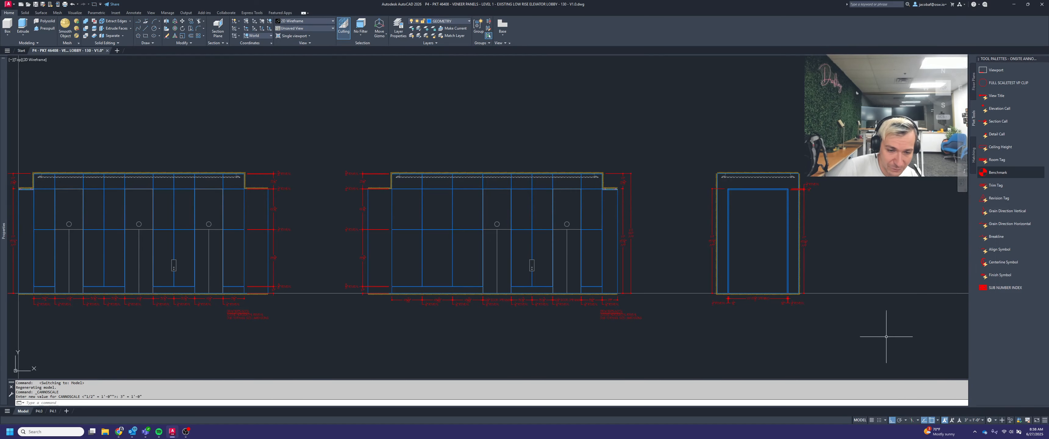
scroll(671, 244, down, 6)
scroll(525, 326, up, 8)
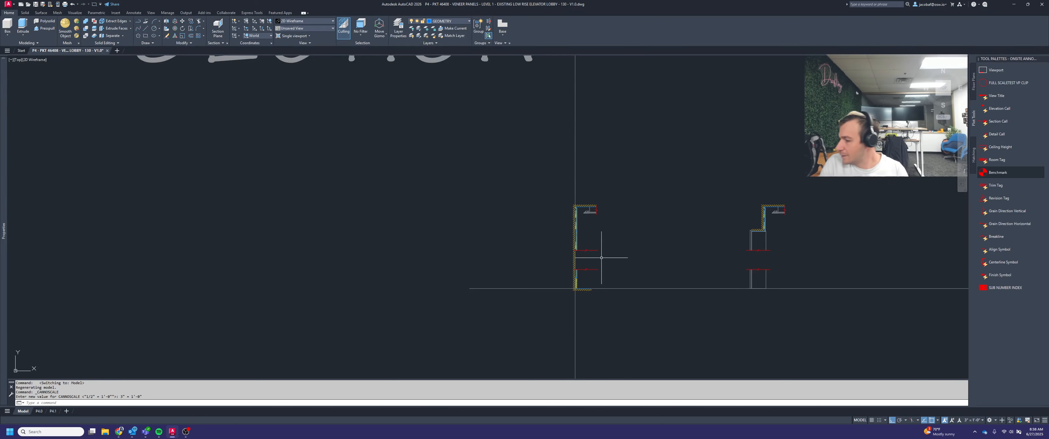
scroll(564, 277, up, 6)
key(Escape)
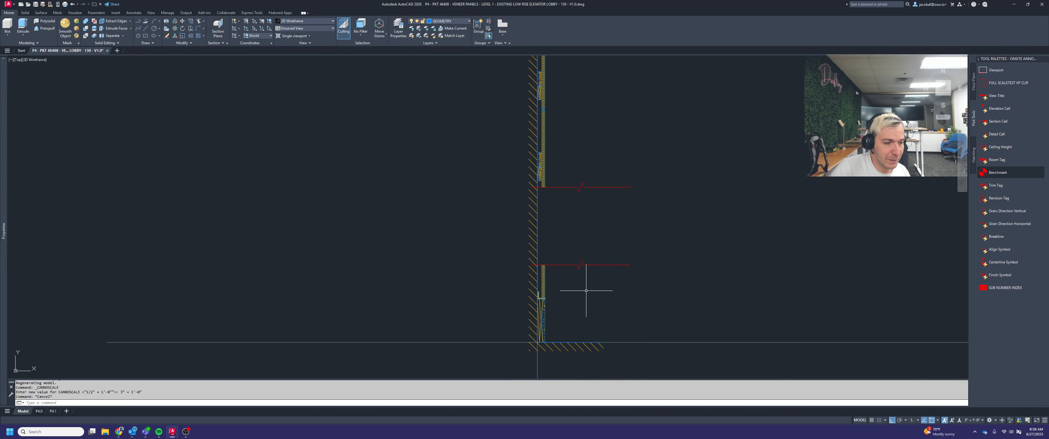
text(diml)
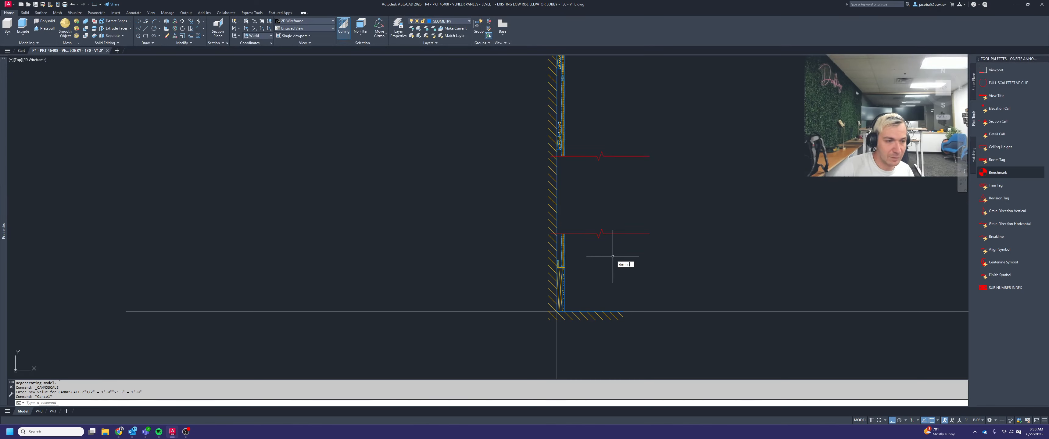
text(in)
key(Return)
scroll(543, 326, up, 2)
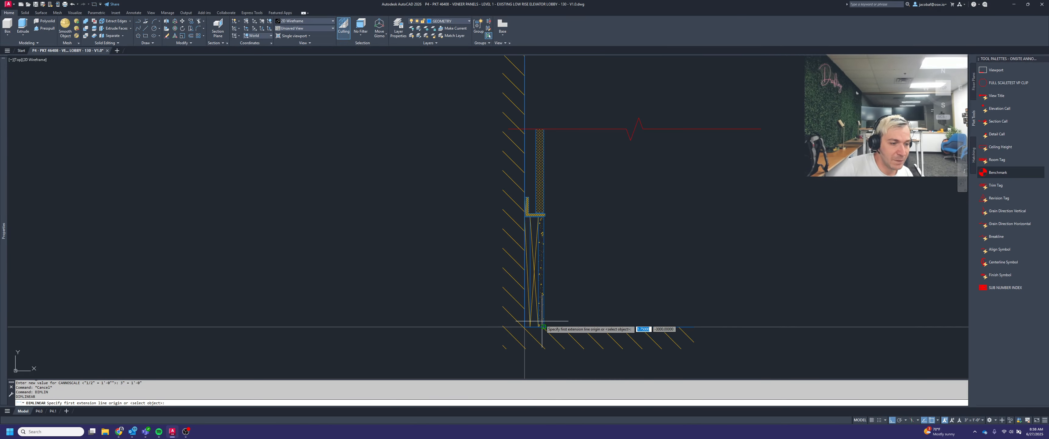
key(Escape)
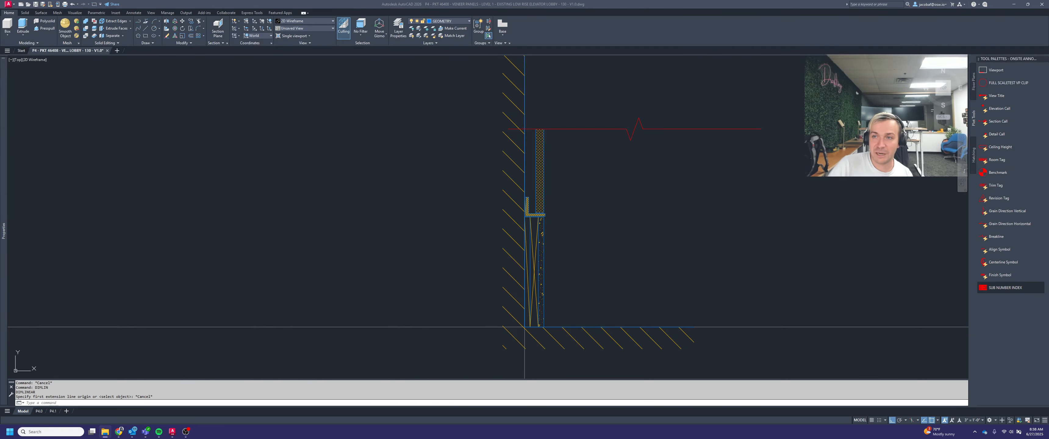
Switch to File Explorer and open the P15 - PKT 46405 veneer panels PDF from the project's 06 - Prelim Plots folder
key(alt+Tab)
click(124, 65)
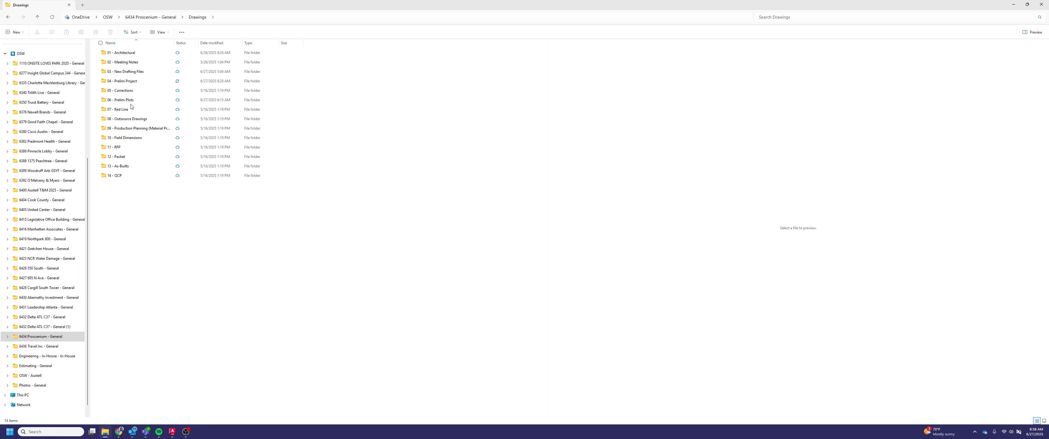
click(131, 100)
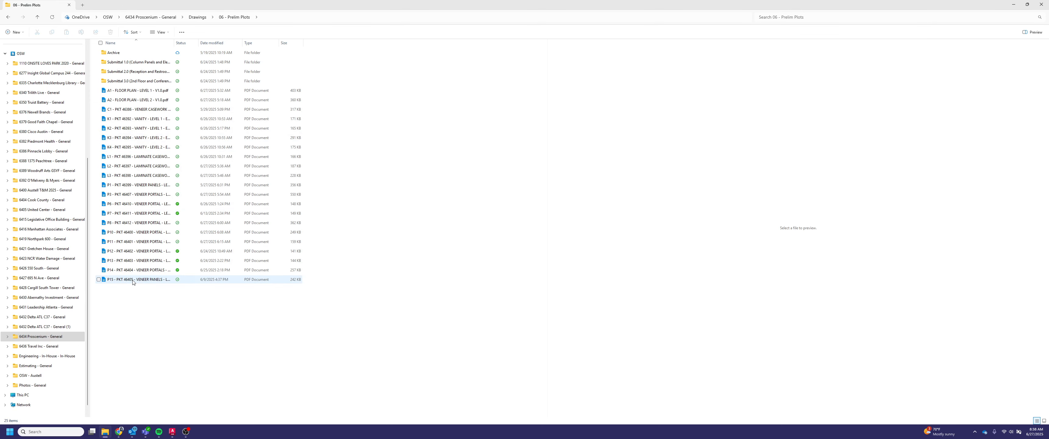
click(133, 280)
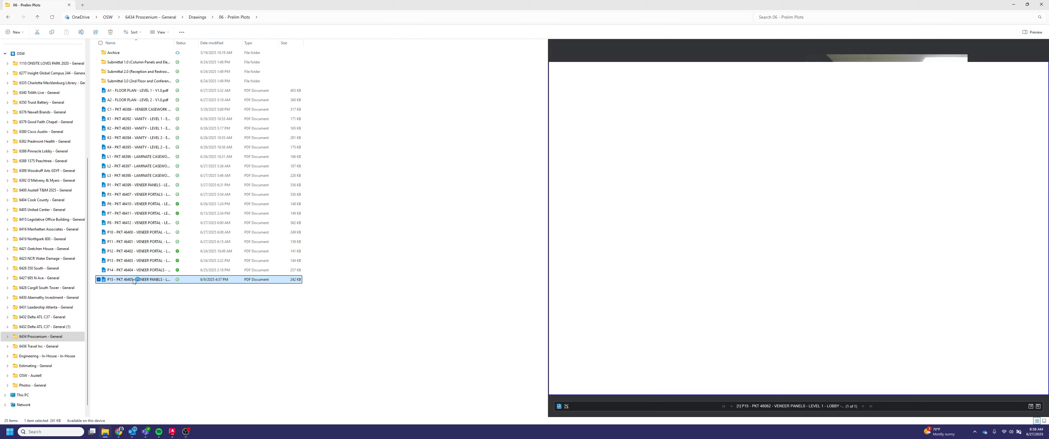
double_click(182, 278)
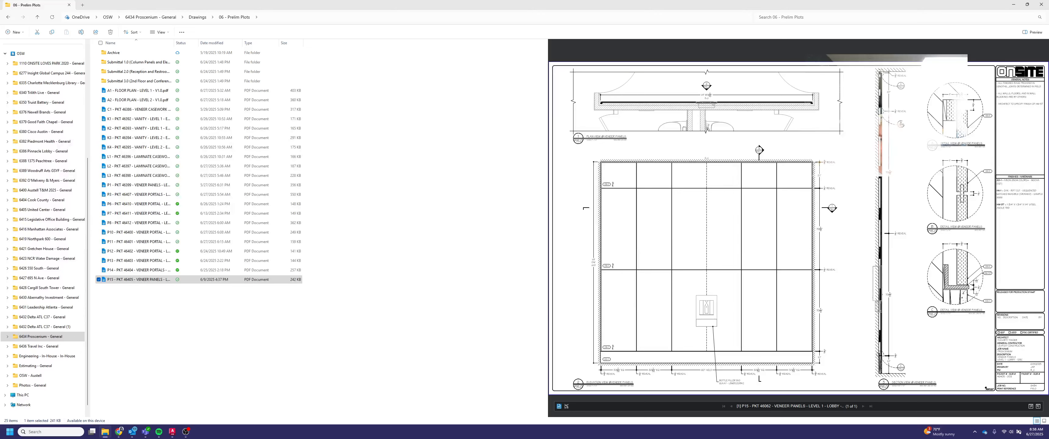
Minimize File Explorer, arrange the AutoCAD drawing beside the reference PDF, and hide the PDF viewer's file list
click(1013, 4)
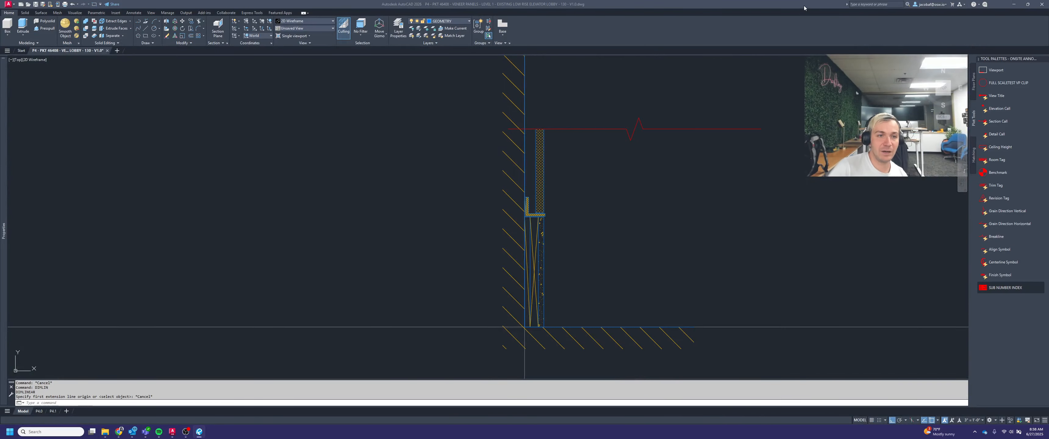
click(801, 5)
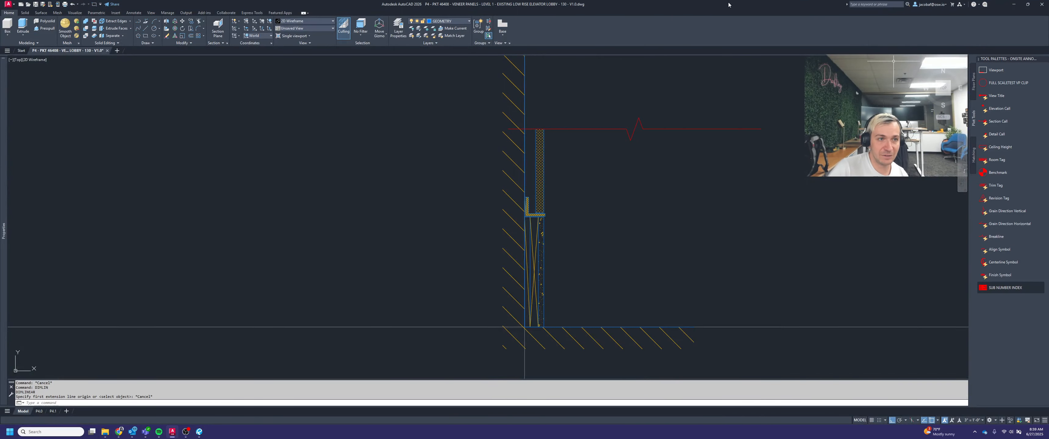
drag(729, 5, 0, 104)
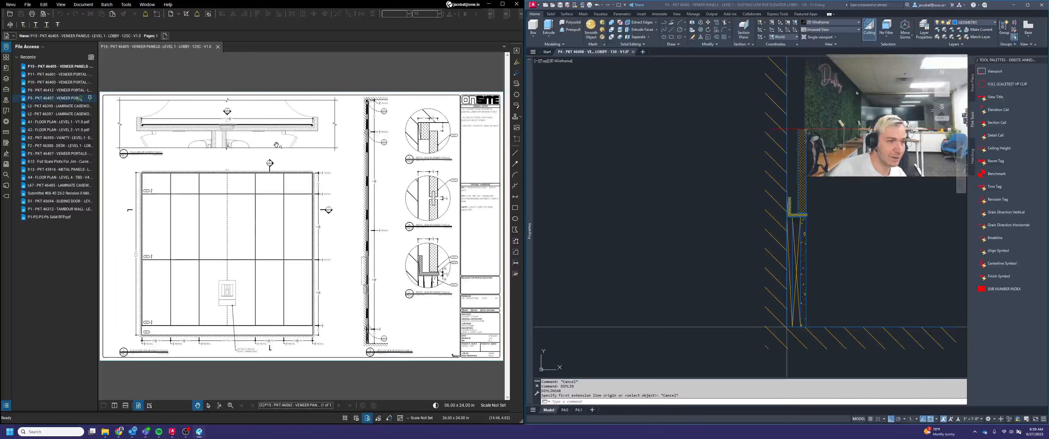
click(6, 47)
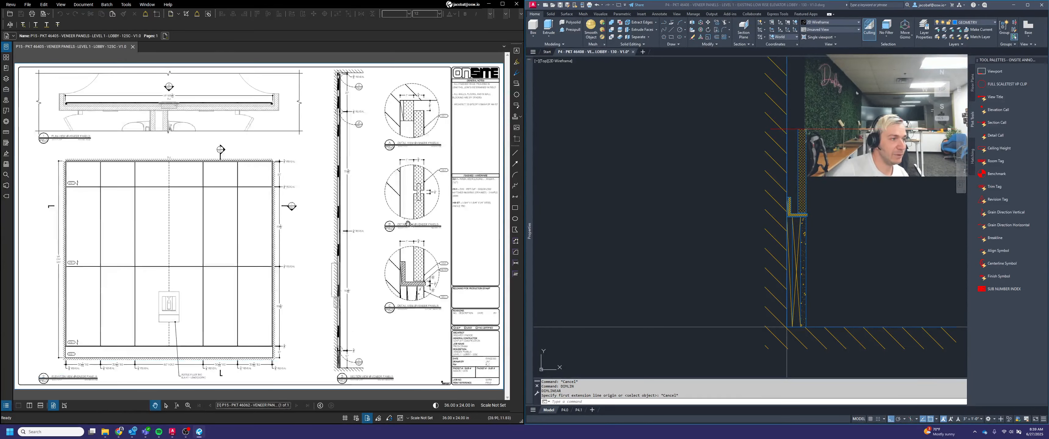
Return to layout P4.1 and activate the viewport of section view 2 at the base of the wall
click(578, 410)
scroll(631, 310, up, 5)
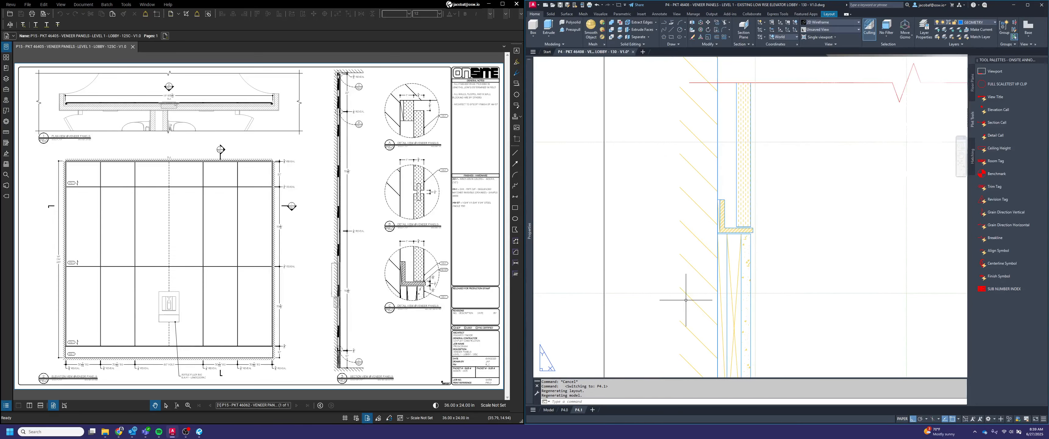
scroll(686, 300, down, 6)
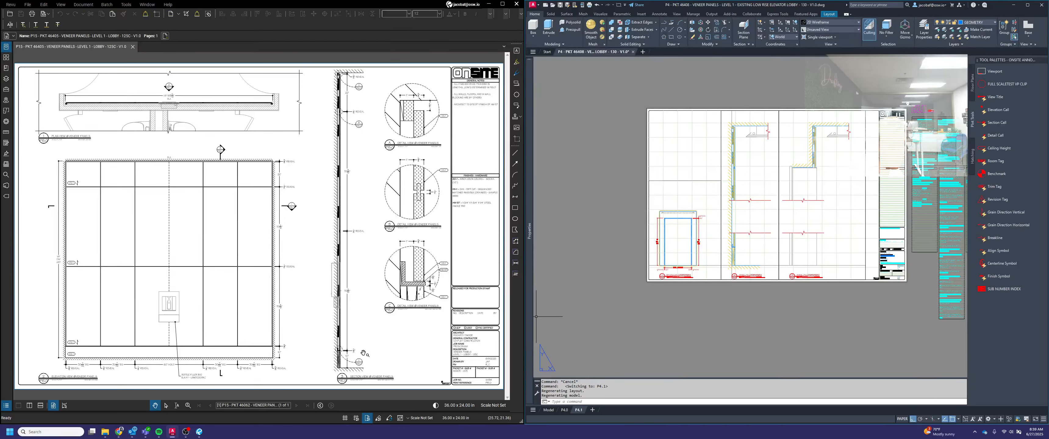
scroll(778, 245, up, 10)
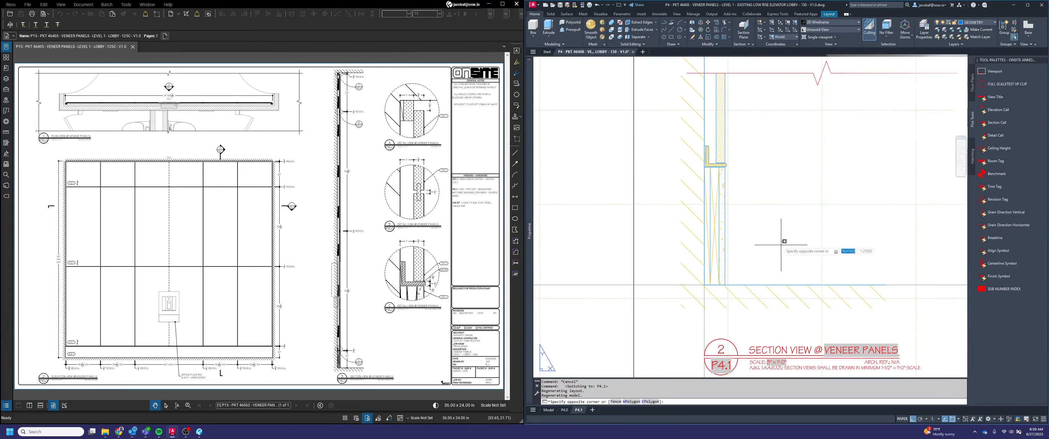
double_click(777, 237)
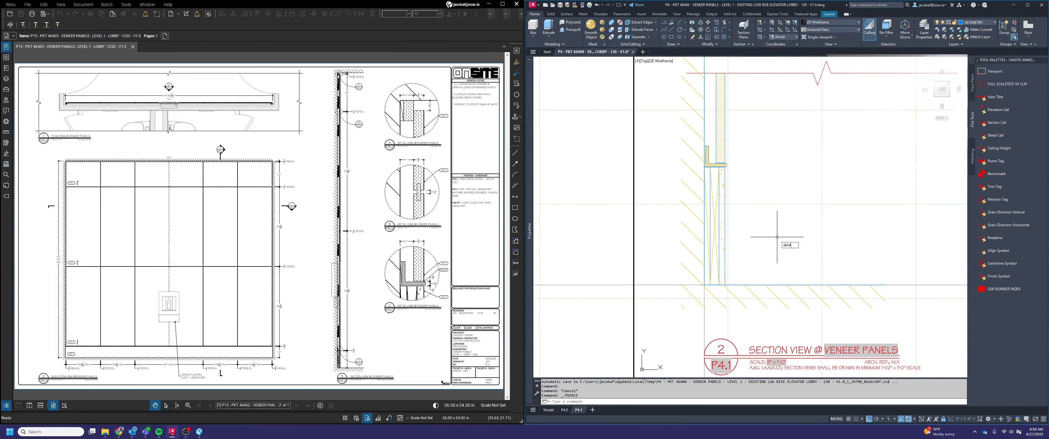
Add a vertical linear dimension in section view 2 from the floor to the underside of the L-shaped trim above the base
key(Return)
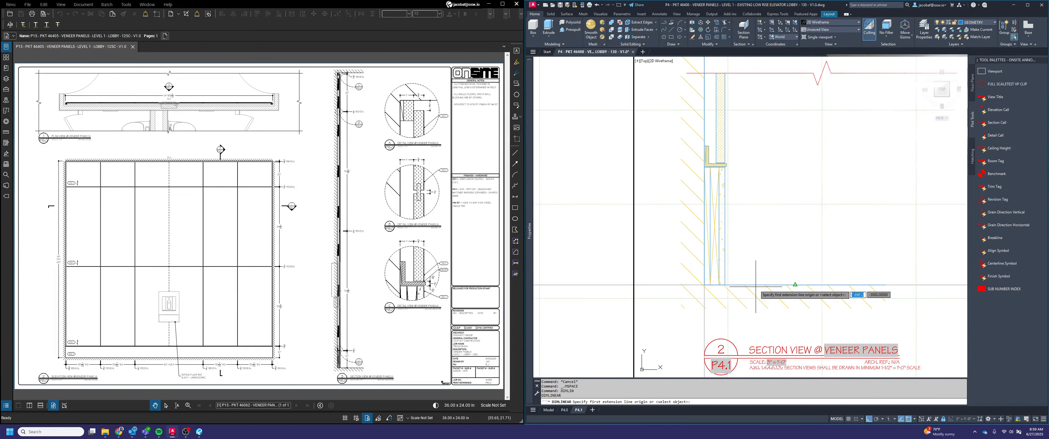
click(725, 284)
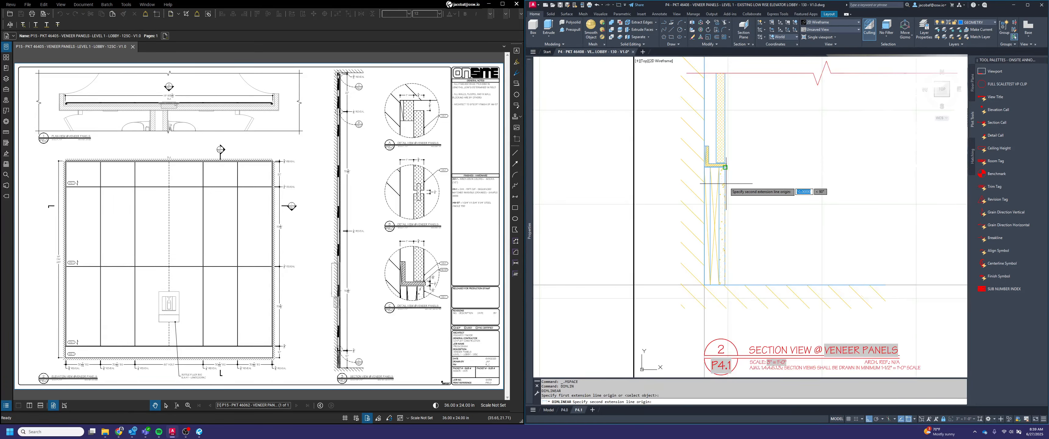
scroll(725, 179, up, 2)
click(726, 157)
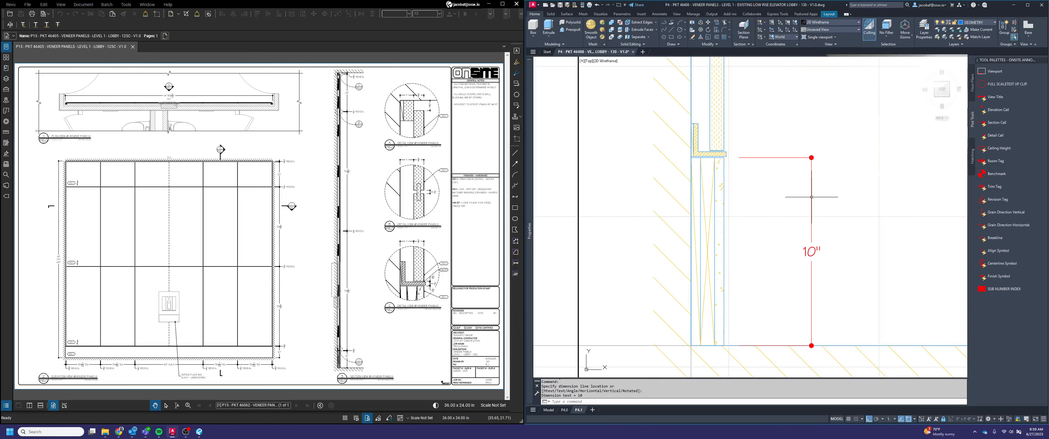
Draw a 2" horizontal guide line outward from the base's outer face in section view 2
text(L)
key(Return)
click(724, 251)
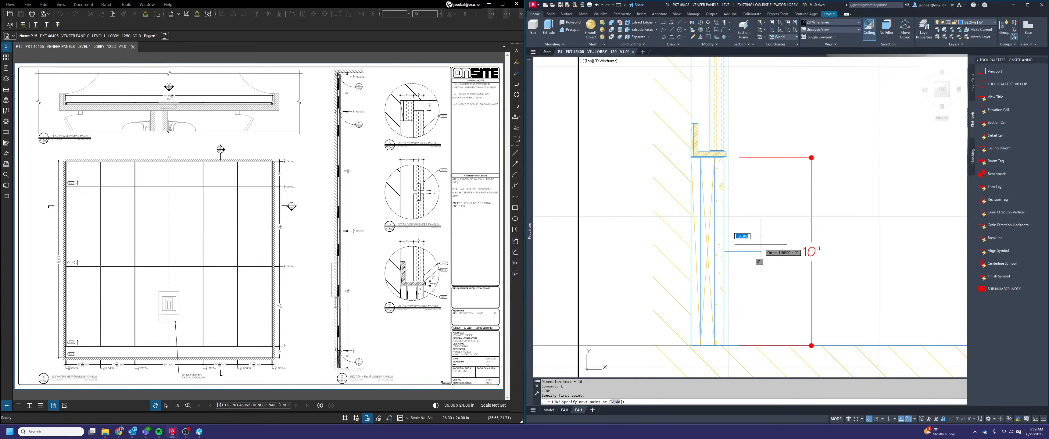
text(2)
key(Return)
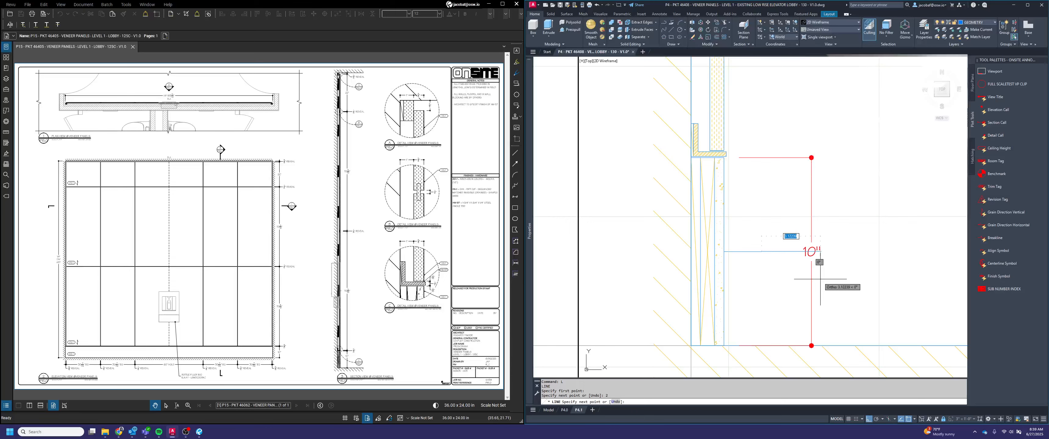
key(Escape)
Stretch the base height dimension line to the outer end of the guide line, and erase the guide line
click(889, 273)
click(765, 161)
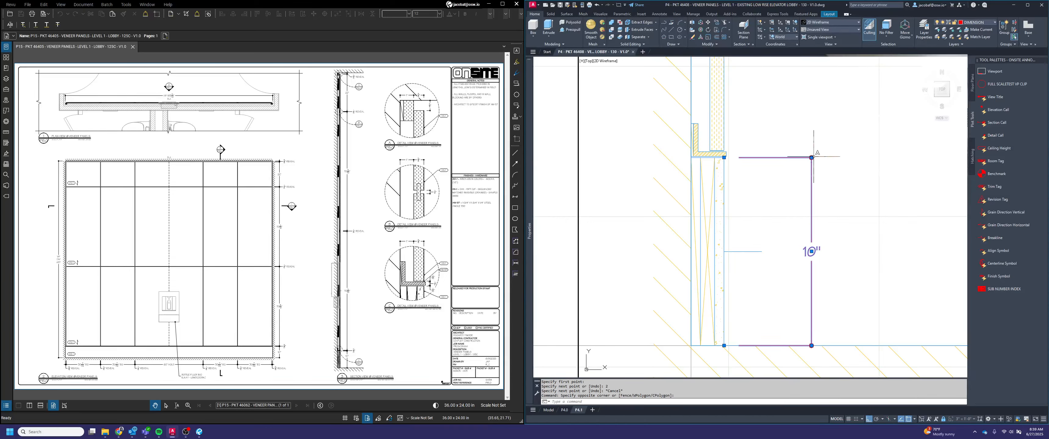
click(811, 251)
click(761, 251)
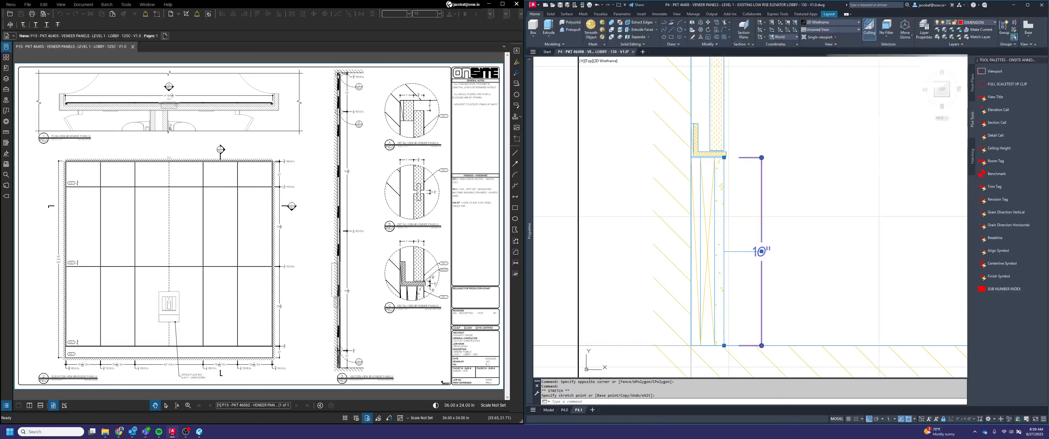
key(Escape)
click(741, 262)
click(737, 238)
key(Delete)
double_click(765, 247)
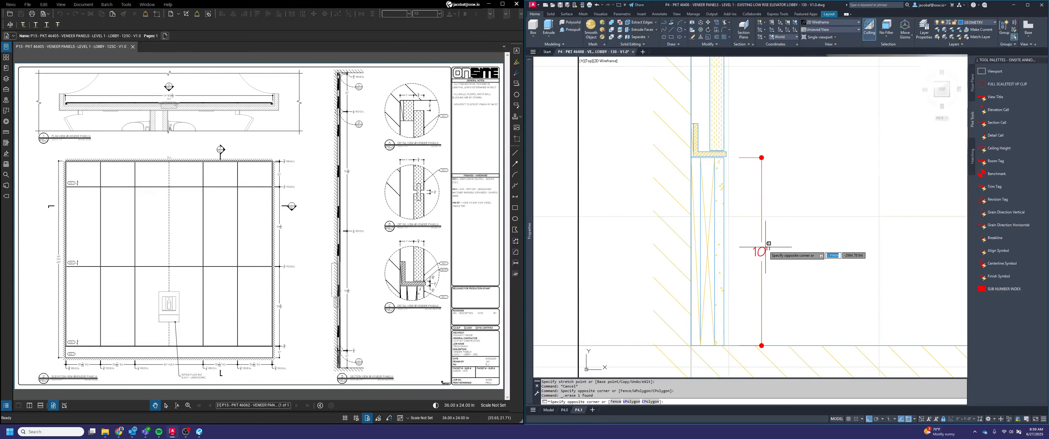
key(Escape)
key(Escape)
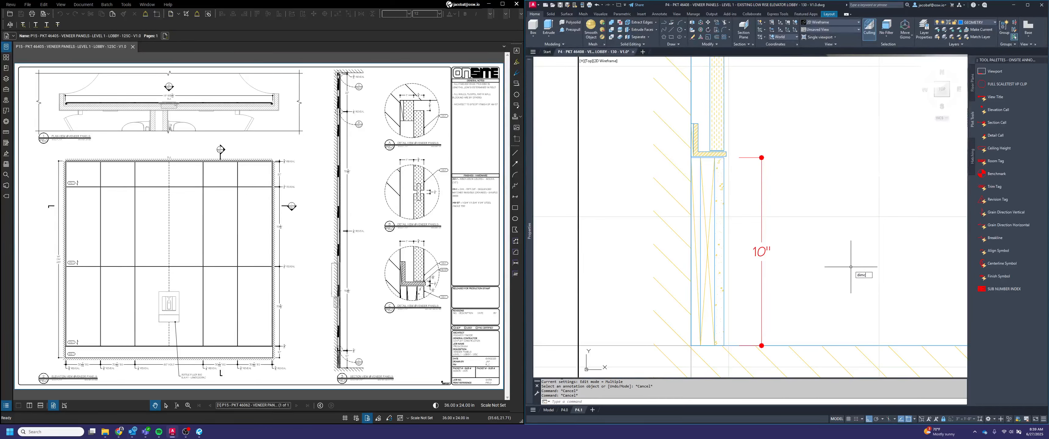
Continue the base height dimension upward in section view 2 from the trim's underside to the bottom of the veneer panel
text(dimcont)
key(Return)
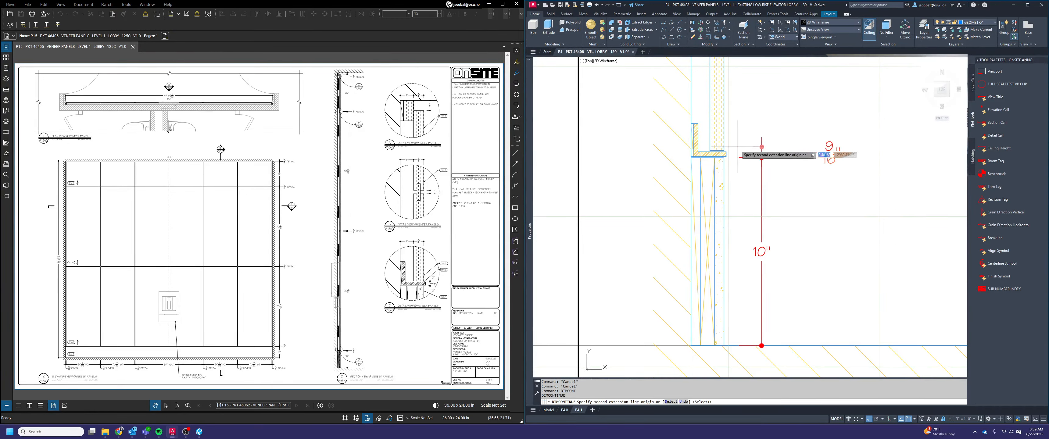
scroll(737, 146, up, 1)
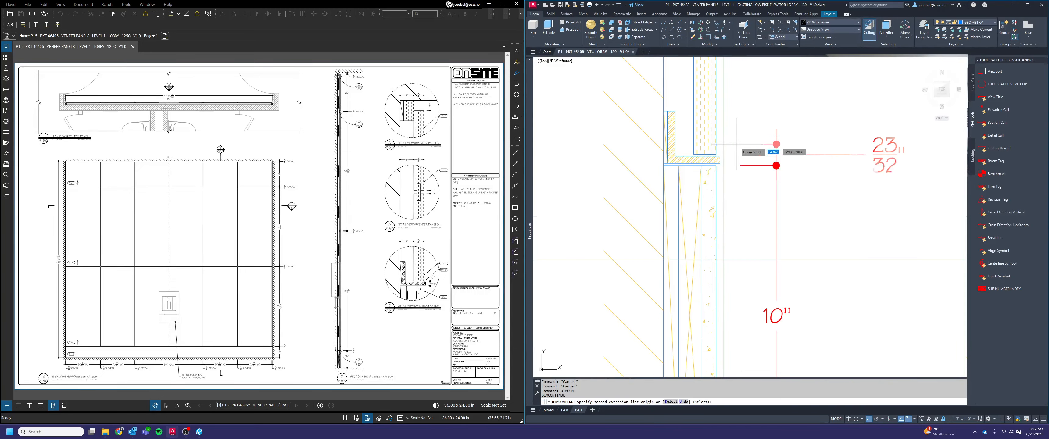
click(715, 153)
scroll(761, 211, down, 2)
scroll(761, 211, down, 1)
scroll(735, 203, up, 2)
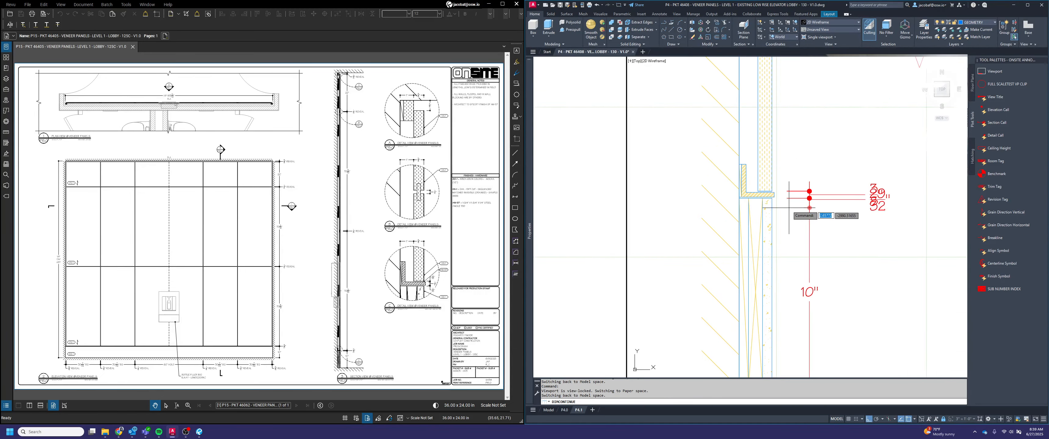
scroll(843, 289, down, 2)
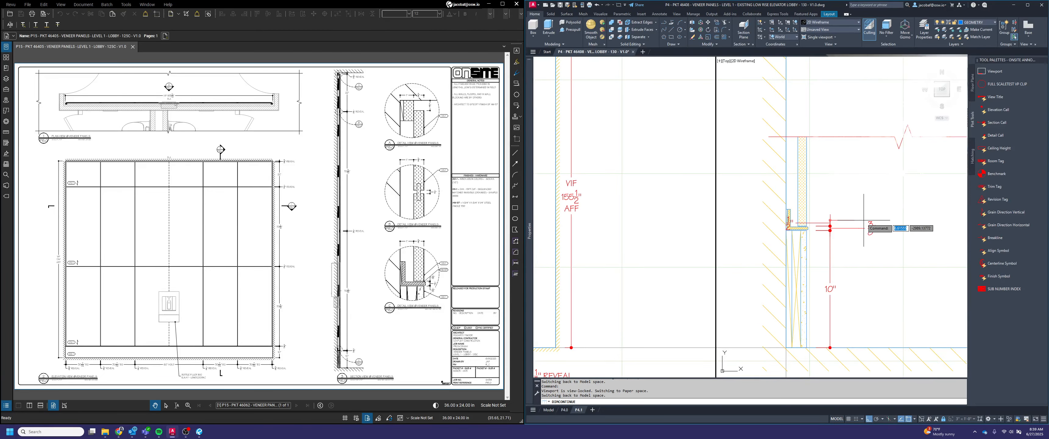
Continue the dimension chain in section view 2 up to the panel joint and across the joint's reveal gap
scroll(876, 203, down, 2)
scroll(854, 175, up, 3)
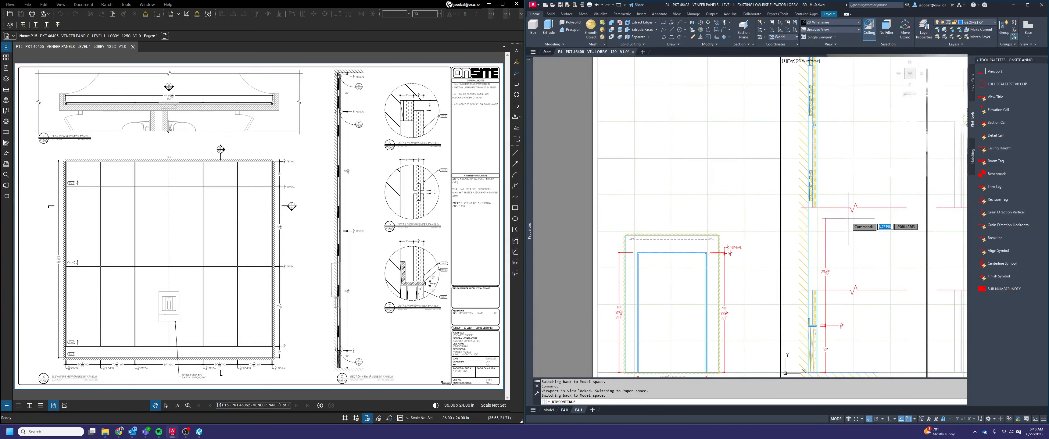
scroll(814, 129, up, 5)
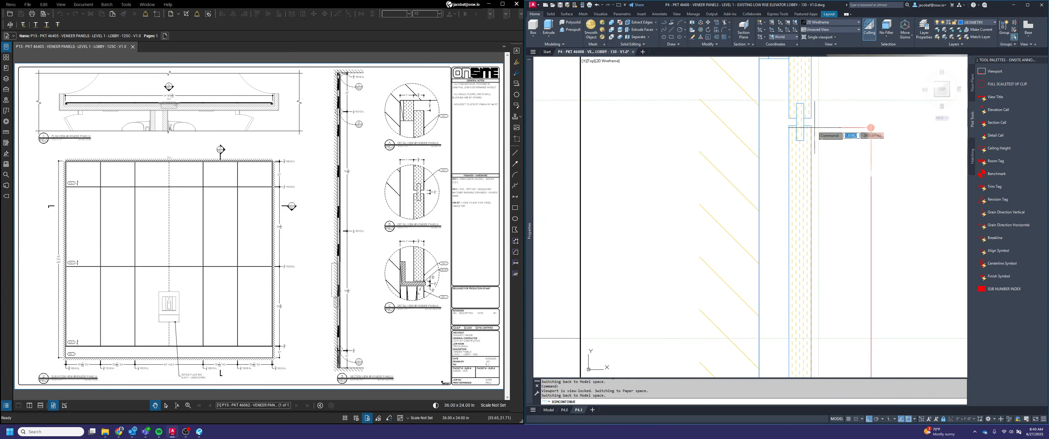
click(811, 126)
click(811, 118)
Continue the dimension chain in section view 2 to the top of the upper panel and across the gap to the ceiling
scroll(767, 245, down, 5)
middle_drag(794, 223, 795, 225)
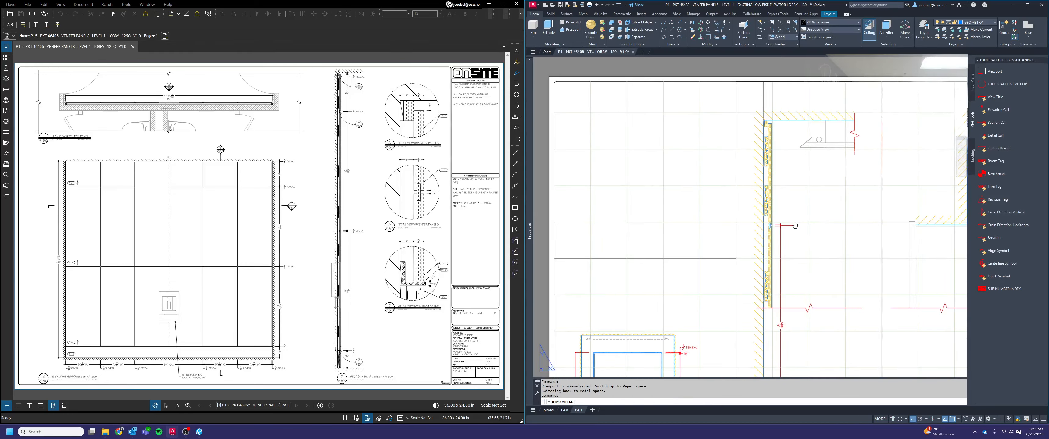
scroll(773, 204, up, 6)
click(769, 155)
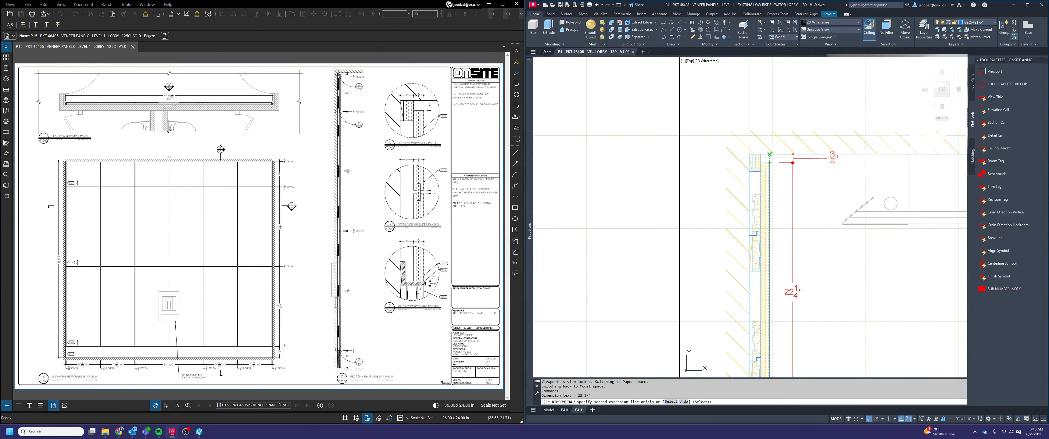
key(Escape)
Append REVEAL to the text of the panel joint gap and ceiling gap dimensions in section view 2 with a text override
scroll(820, 156, down, 5)
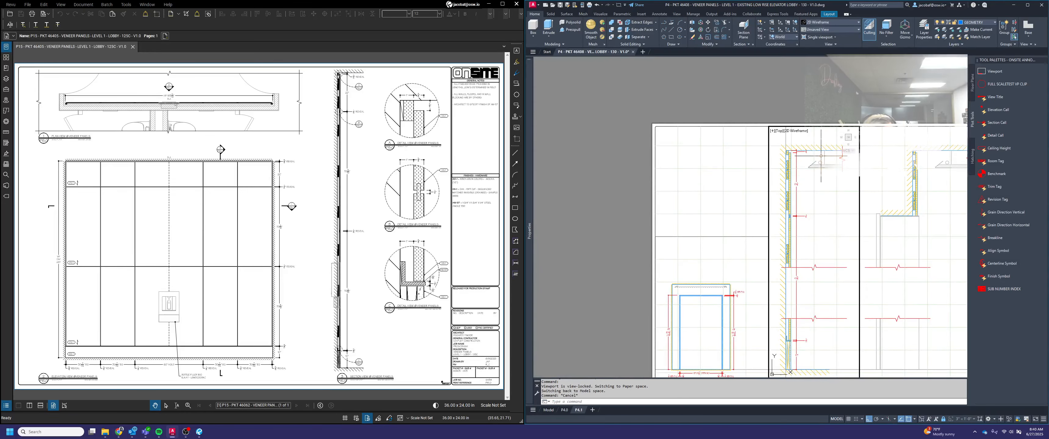
scroll(808, 206, up, 4)
click(815, 249)
click(800, 213)
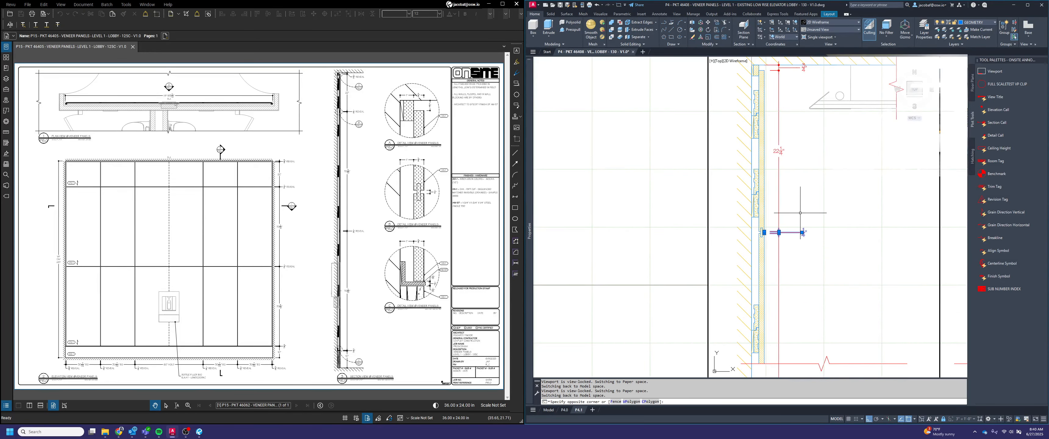
middle_drag(800, 212, 803, 276)
key(ctrl+1)
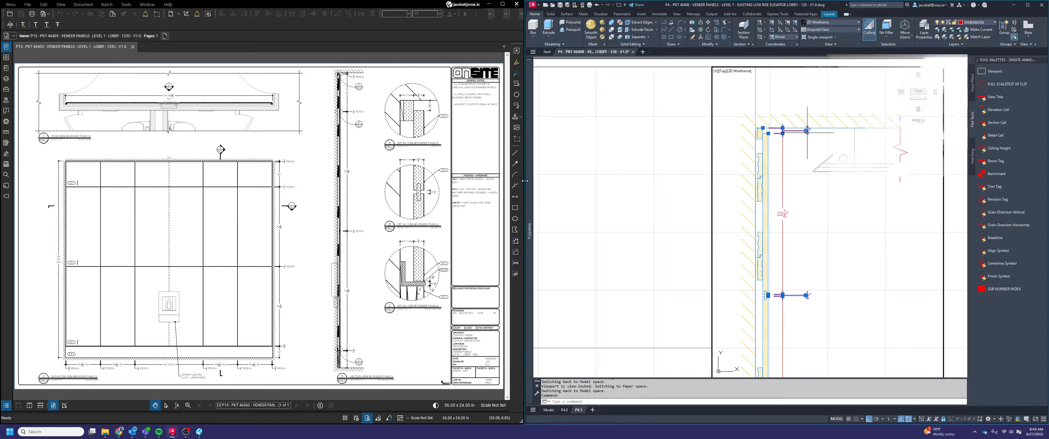
click(651, 366)
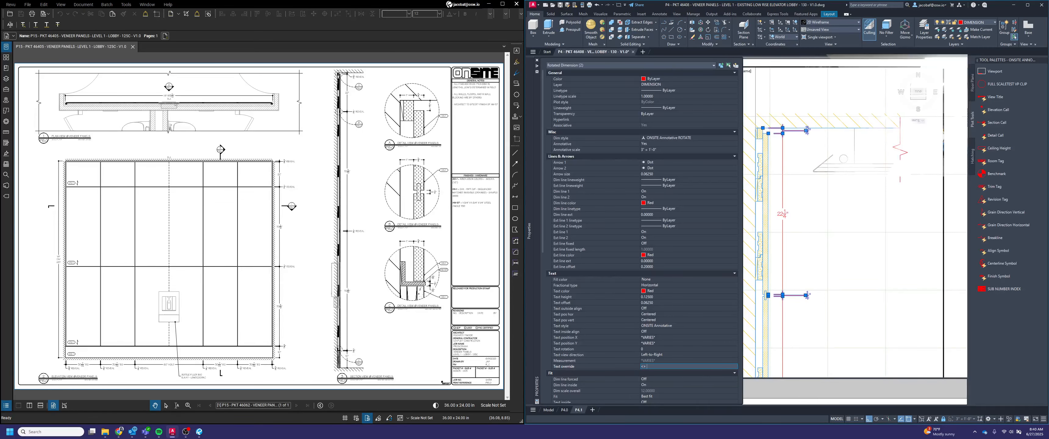
text(REVEAL)
key(Return)
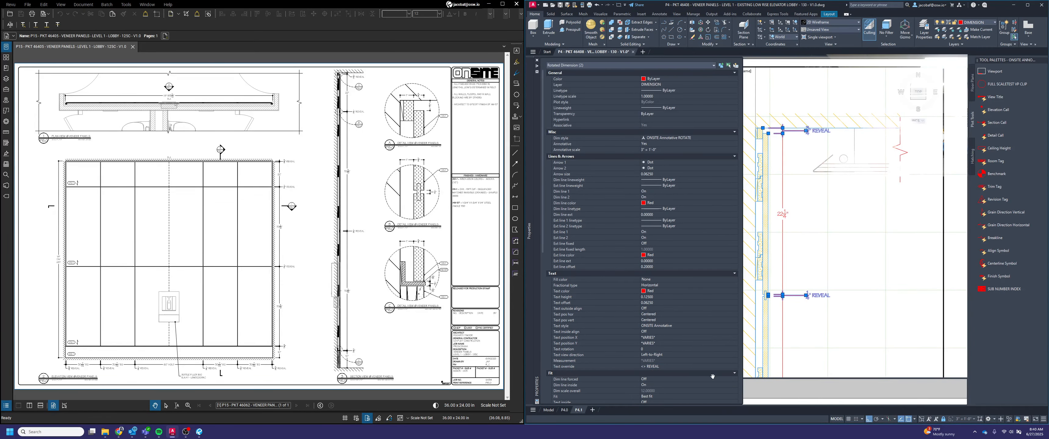
key(Escape)
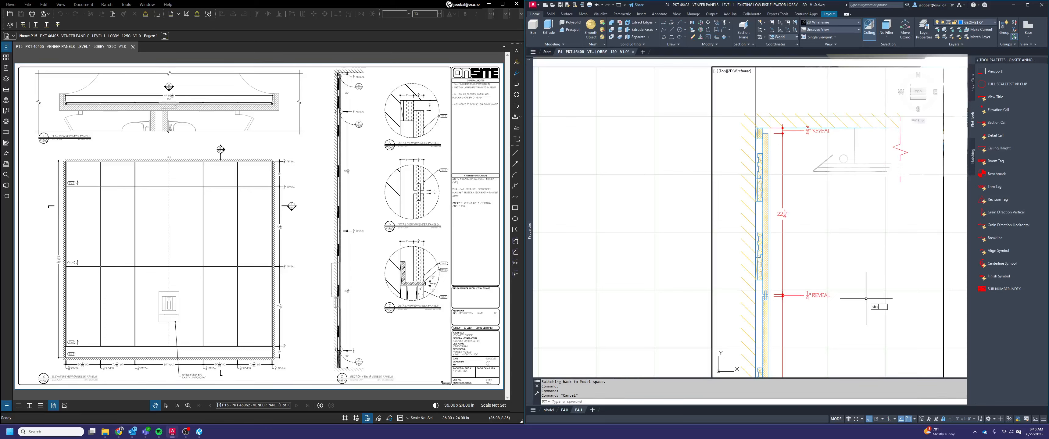
Stretch the panel joint's REVEAL dimension text 2" toward the wall in section view 2
key(Return)
click(847, 315)
click(796, 272)
key(Return)
click(861, 320)
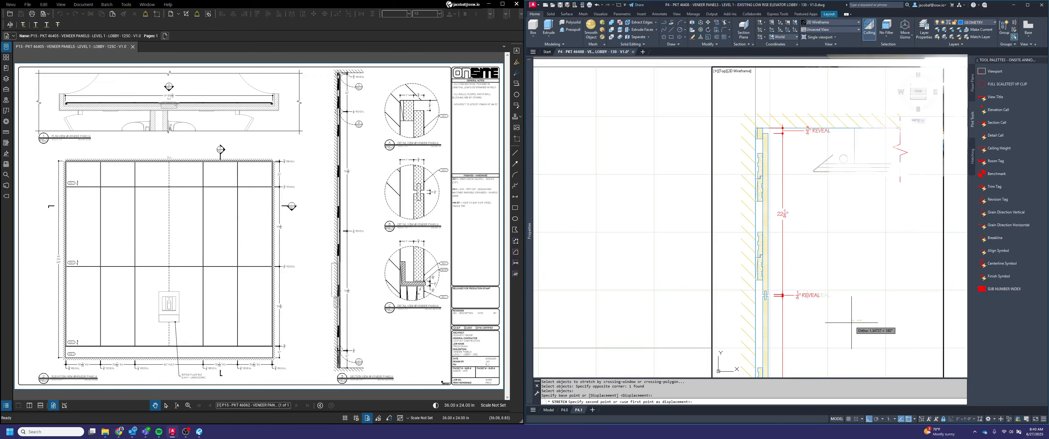
text(2)
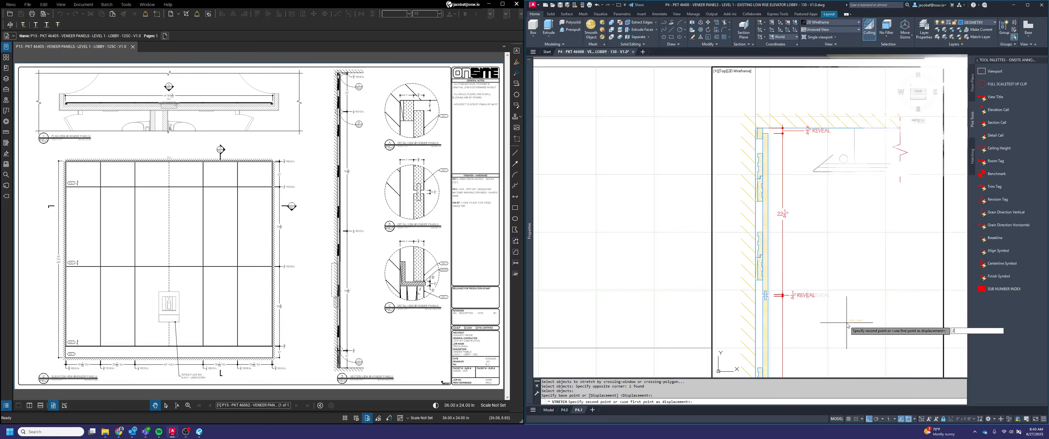
key(Return)
Stretch the ceiling gap's REVEAL dimension text 2" toward the wall in section view 2
key(Return)
click(833, 142)
click(812, 124)
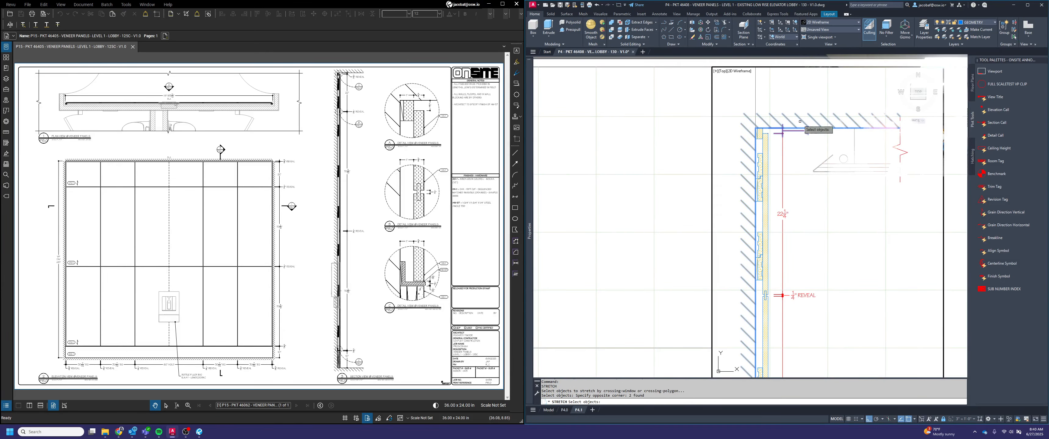
key(Return)
click(845, 233)
text(2)
key(Return)
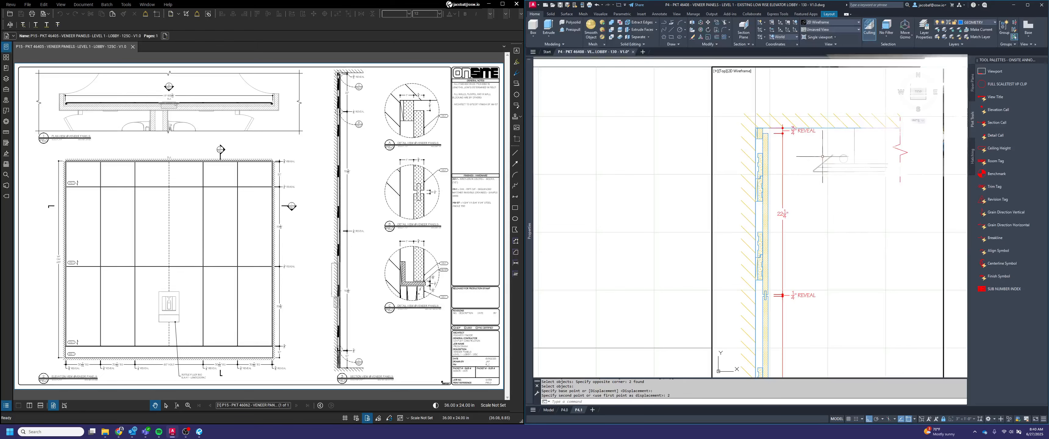
Move the ceiling gap's REVEAL dimension text slightly down, clear of the ceiling line in section view 2
key(Escape)
click(800, 133)
scroll(796, 130, up, 2)
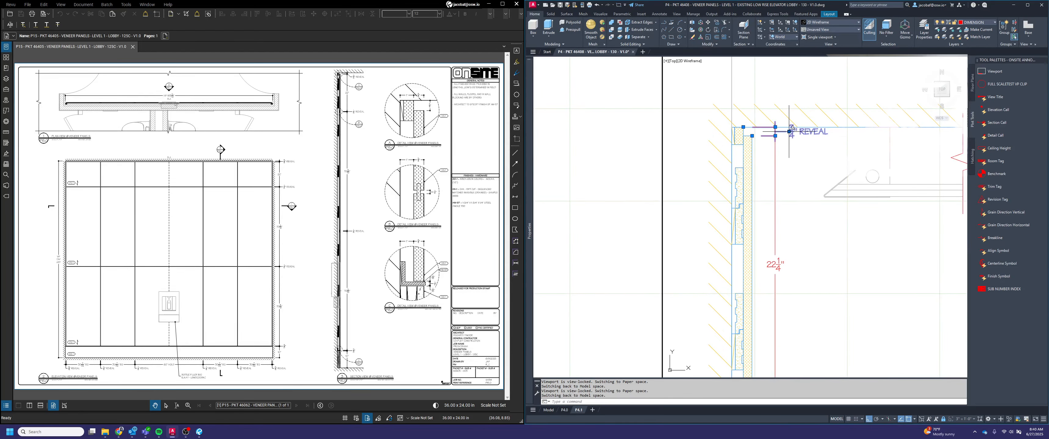
click(790, 131)
scroll(793, 141, up, 2)
key(Escape)
scroll(793, 145, up, 2)
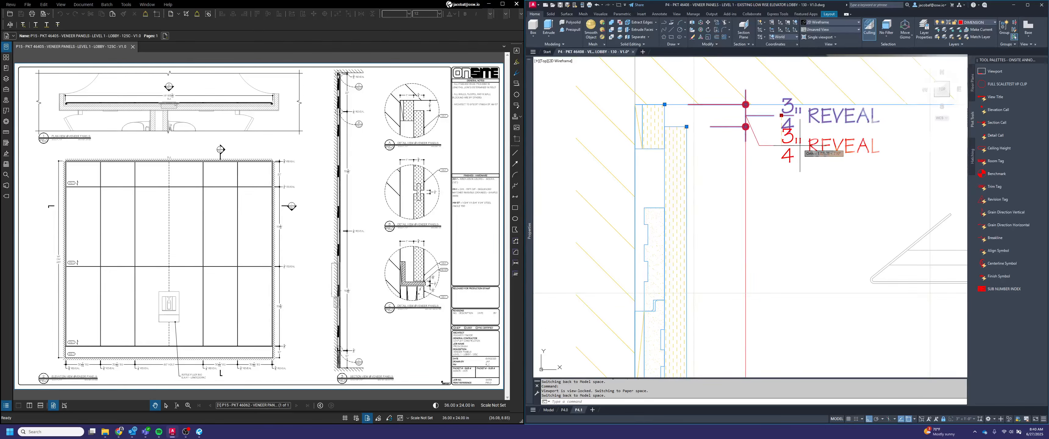
key(Escape)
scroll(794, 141, down, 3)
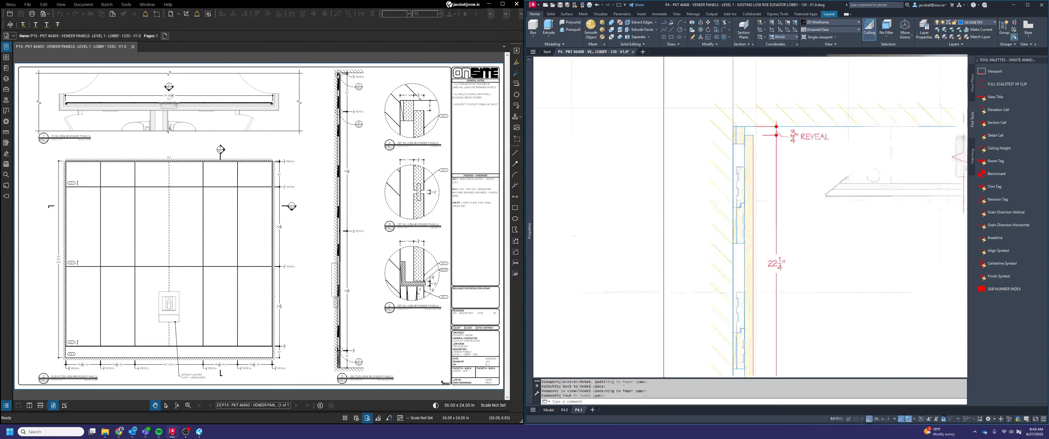
Activate the viewport of the section view beside section view 2
scroll(793, 141, down, 2)
middle_drag(828, 206, 751, 162)
middle_drag(734, 204, 777, 190)
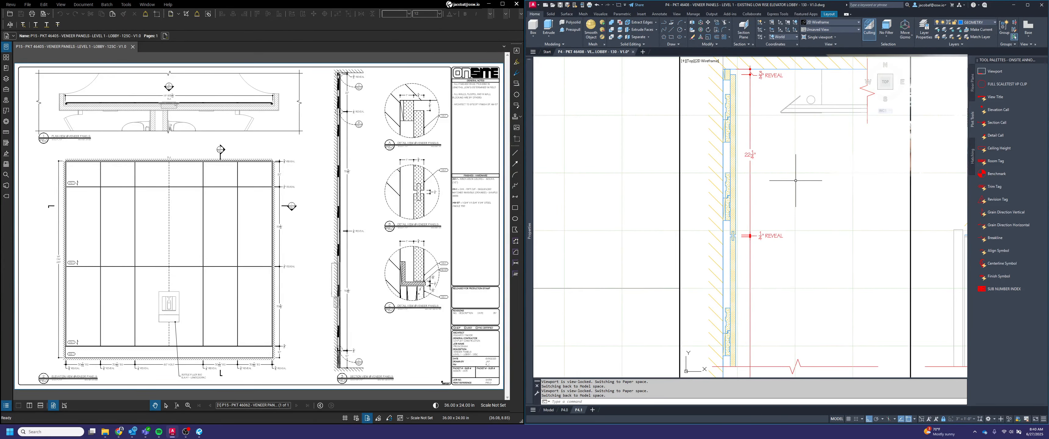
middle_drag(795, 190, 800, 154)
scroll(843, 165, down, 2)
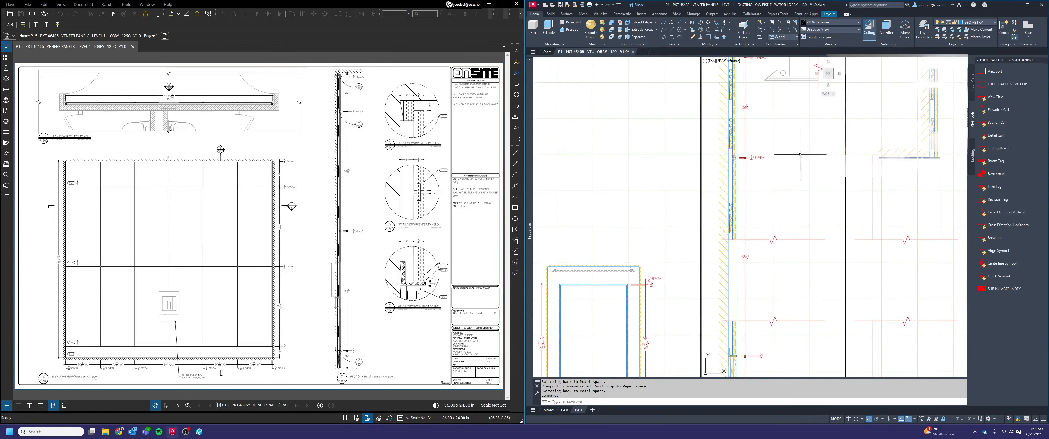
scroll(798, 204, down, 3)
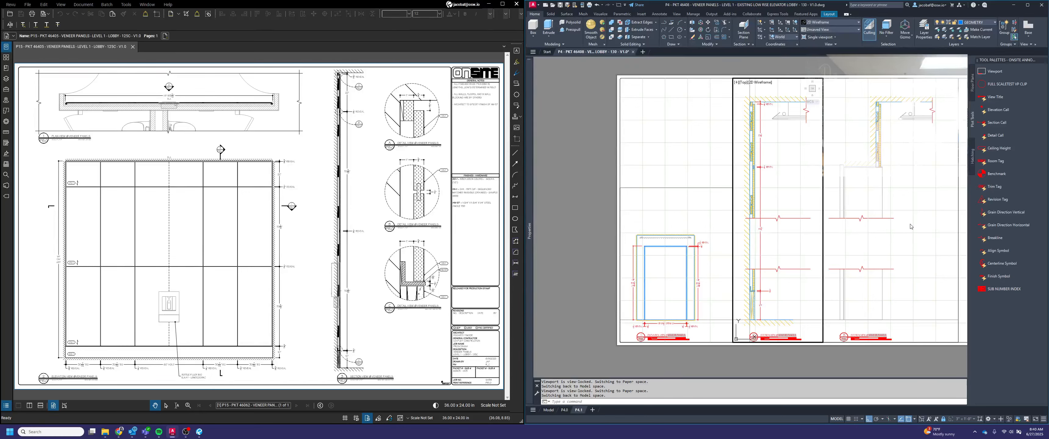
click(910, 213)
middle_drag(911, 206, 870, 216)
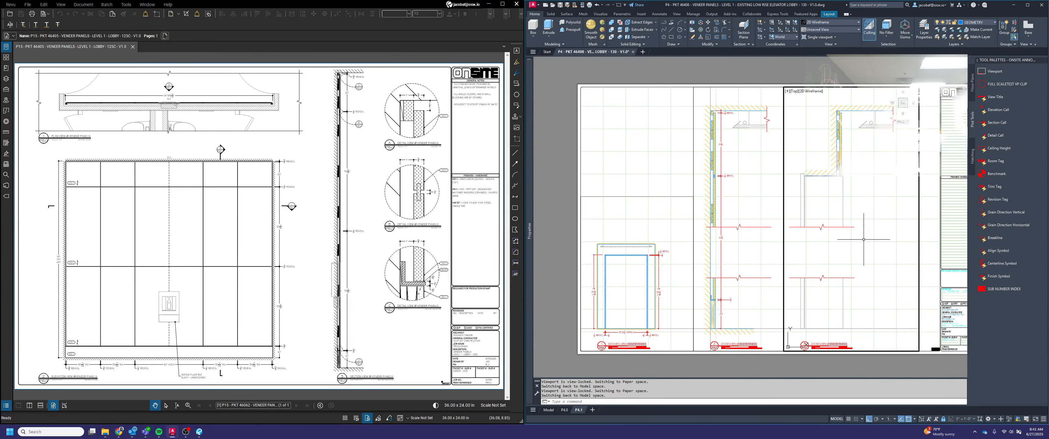
click(883, 220)
key(Escape)
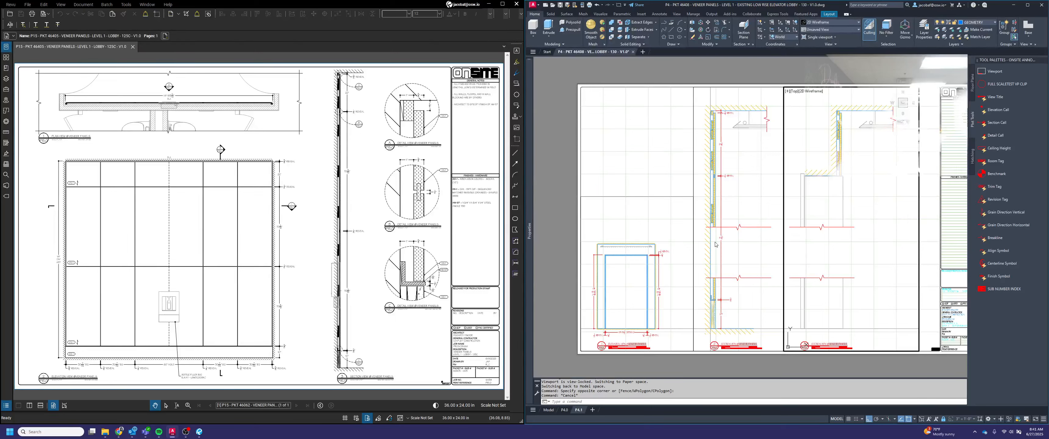
click(870, 212)
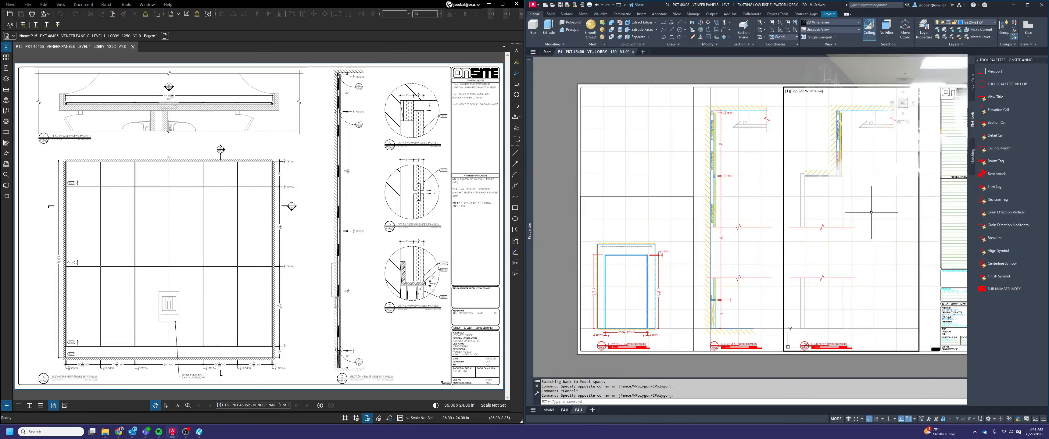
key(Escape)
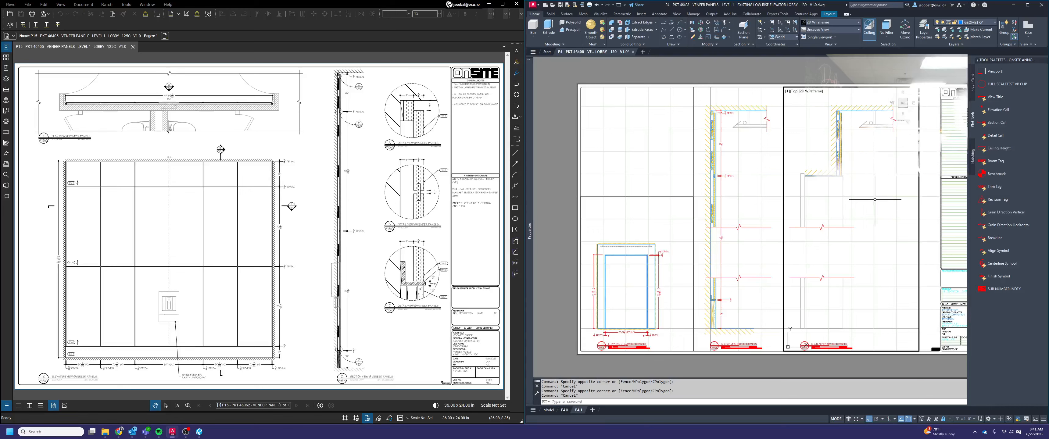
key(Escape)
key(Escape)
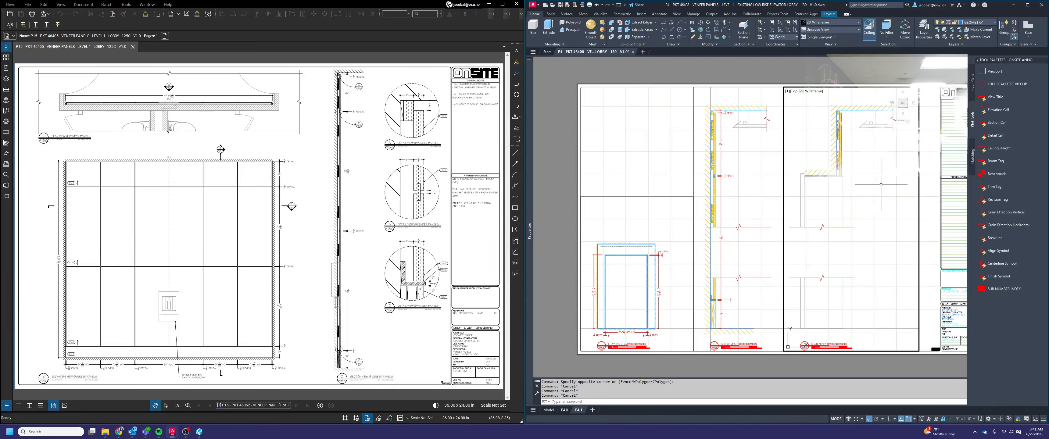
text(dimlin)
key(Return)
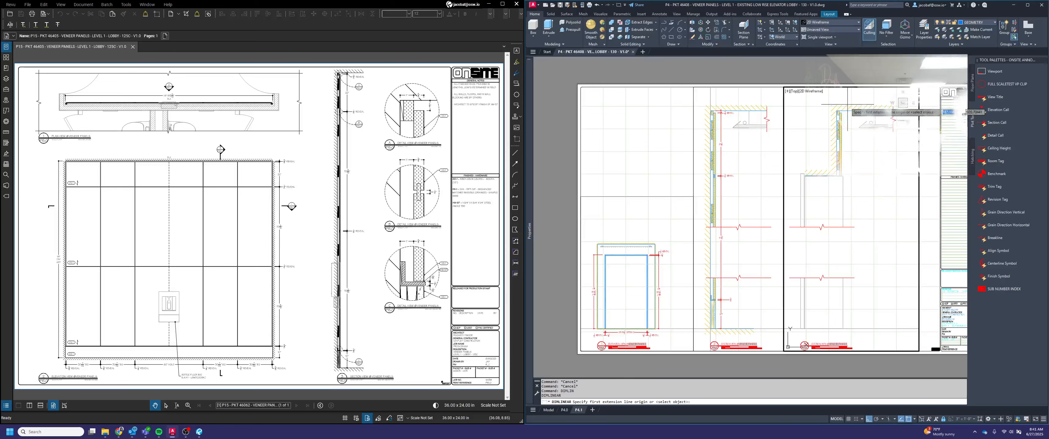
scroll(842, 107, up, 5)
scroll(840, 113, up, 4)
click(812, 132)
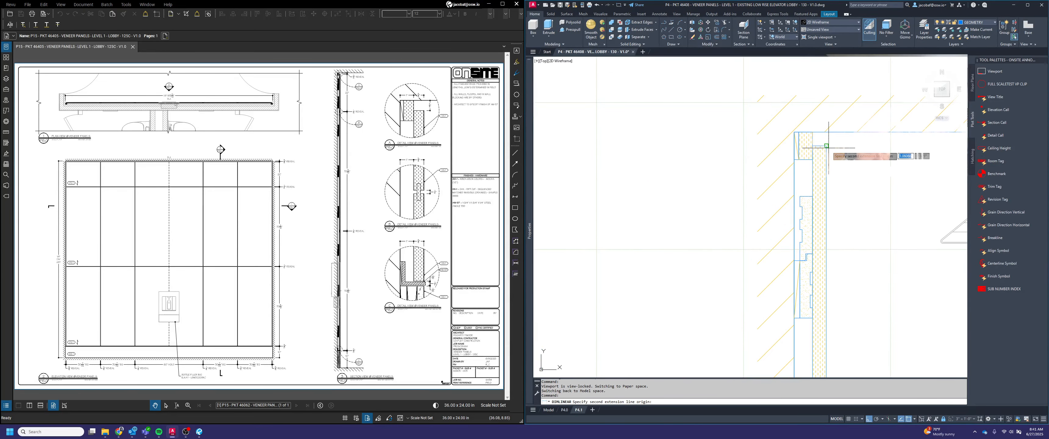
scroll(858, 154, down, 3)
scroll(860, 154, down, 2)
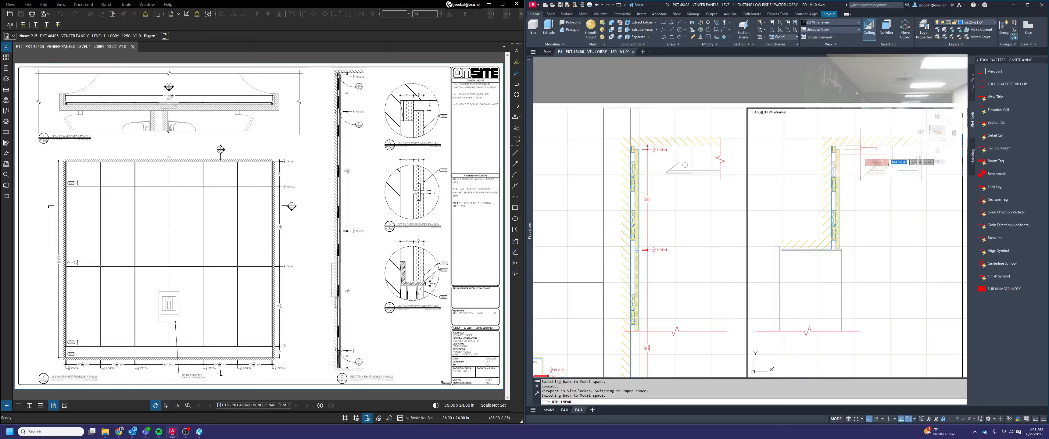
key(Escape)
Copy the ceiling REVEAL dimension and the 22 1/4" panel dimension from section view 2 to the panel in the neighbouring section
click(684, 216)
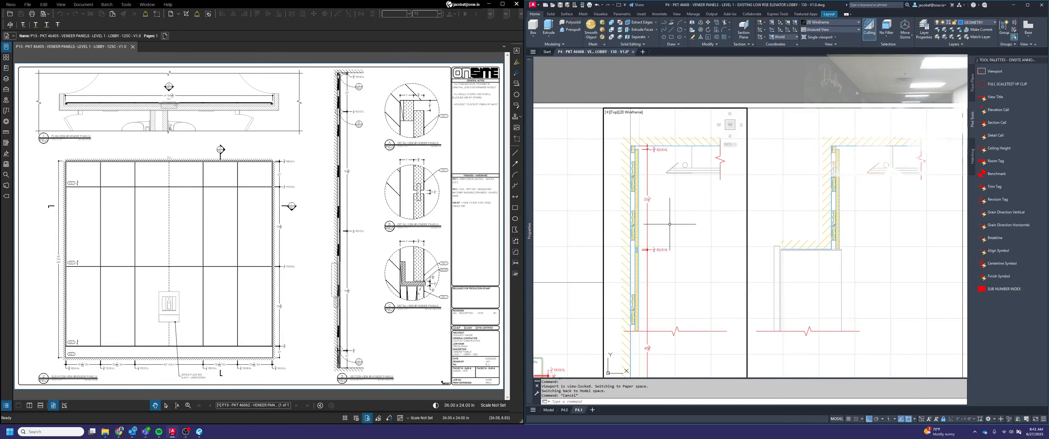
click(662, 221)
click(647, 195)
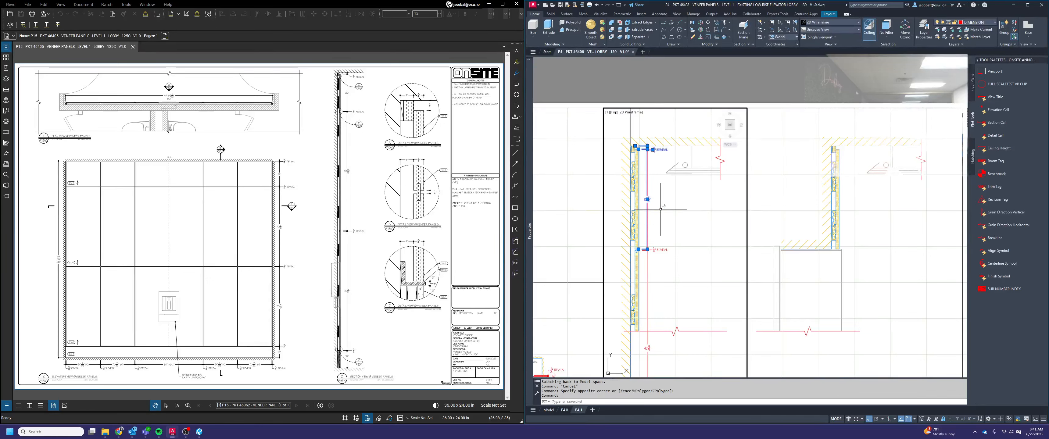
key(Return)
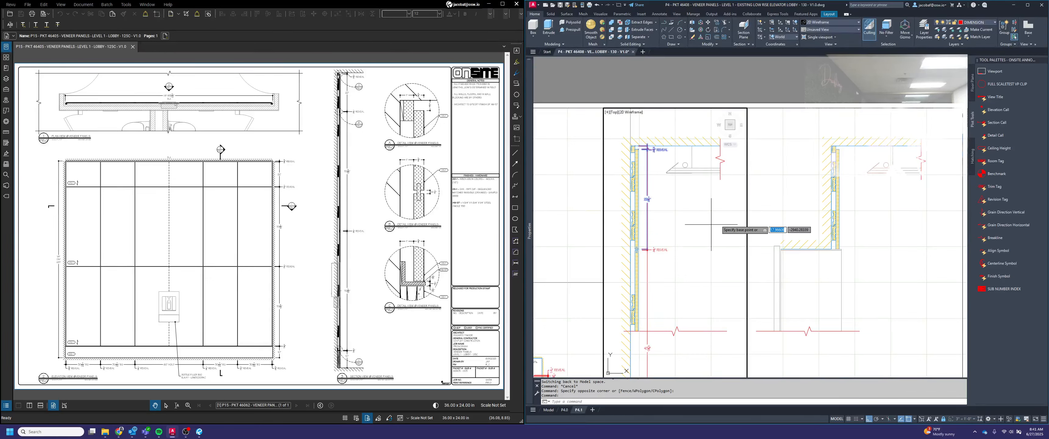
scroll(644, 175, up, 4)
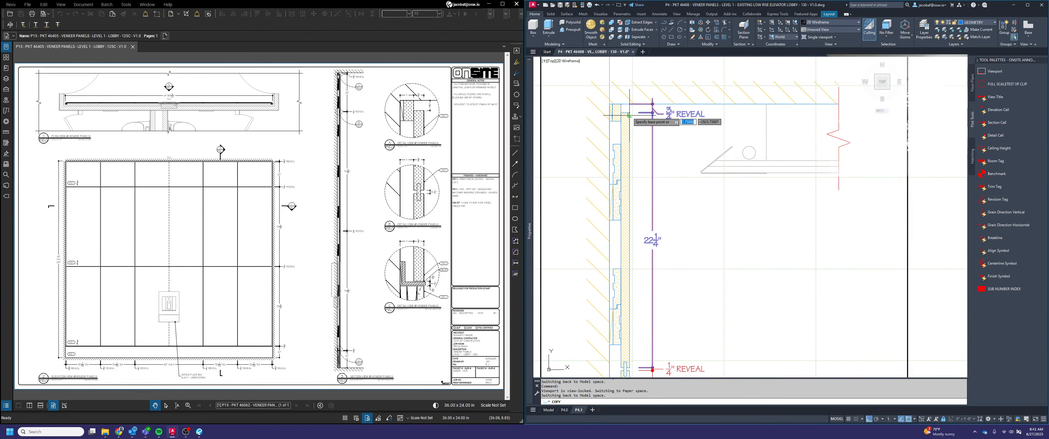
scroll(630, 118, down, 4)
click(857, 113)
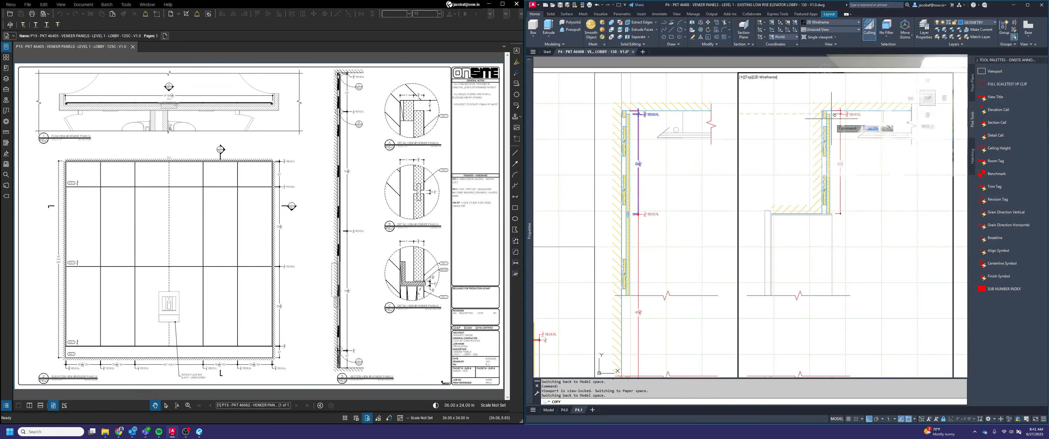
scroll(830, 117, up, 2)
click(828, 109)
scroll(872, 138, down, 1)
scroll(871, 138, down, 2)
key(Escape)
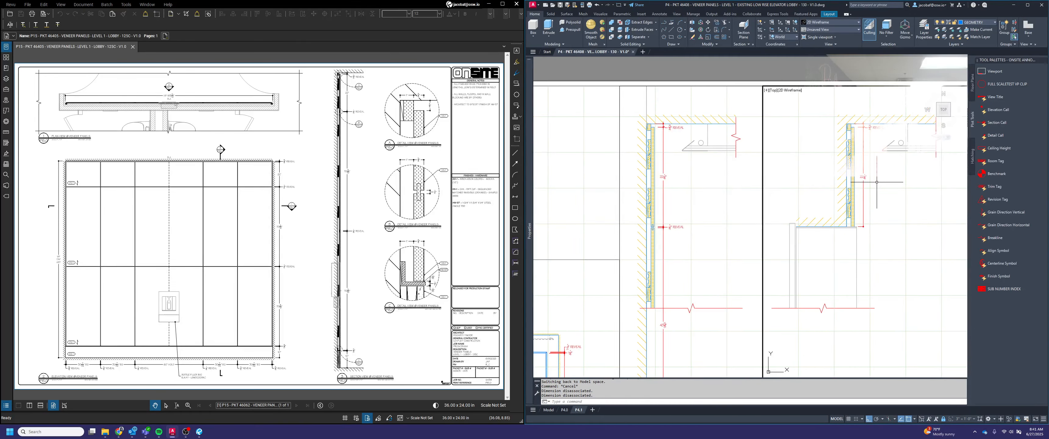
Leave the viewport for paper space and review the panel joints and dimensions of both section views on the sheet
middle_drag(873, 181, 834, 211)
scroll(836, 214, up, 4)
scroll(837, 213, down, 4)
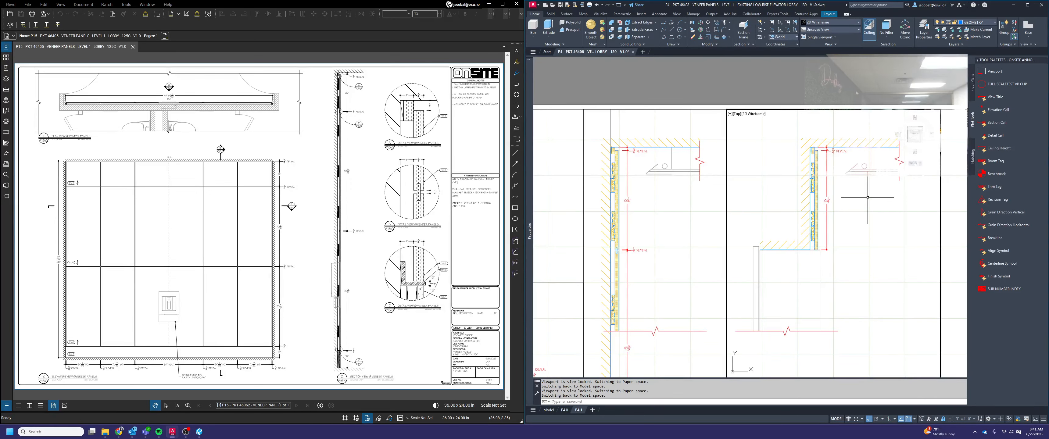
scroll(796, 196, down, 2)
double_click(847, 115)
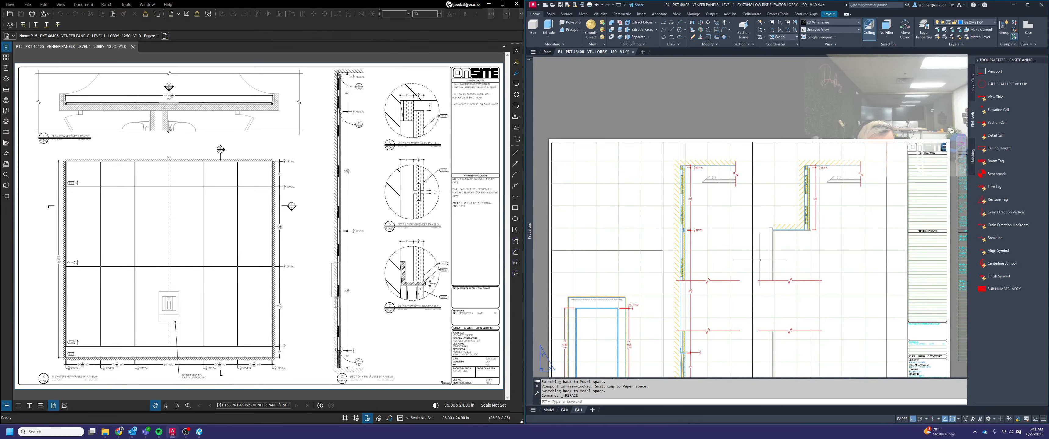
middle_drag(759, 260, 787, 212)
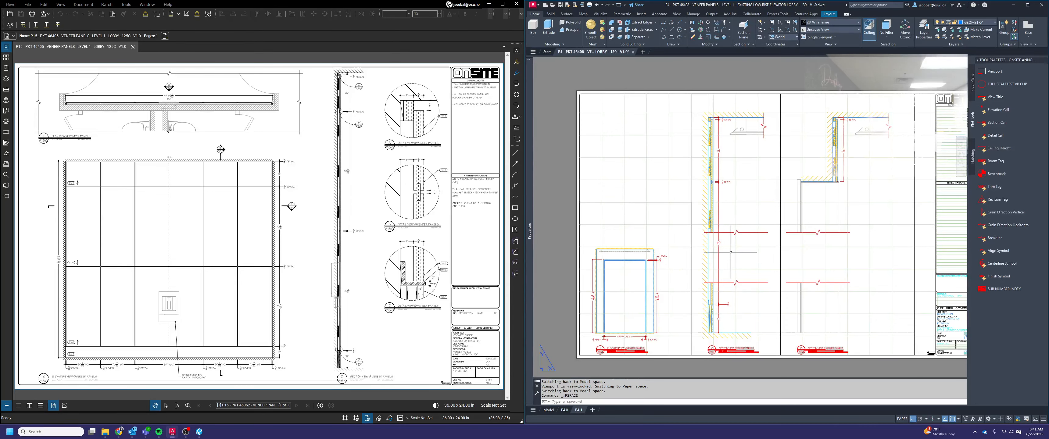
scroll(715, 184, up, 4)
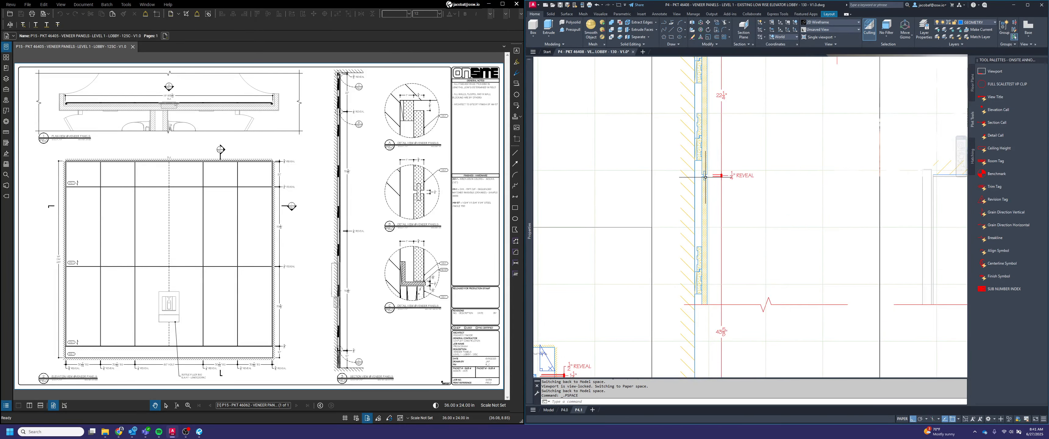
scroll(704, 176, down, 4)
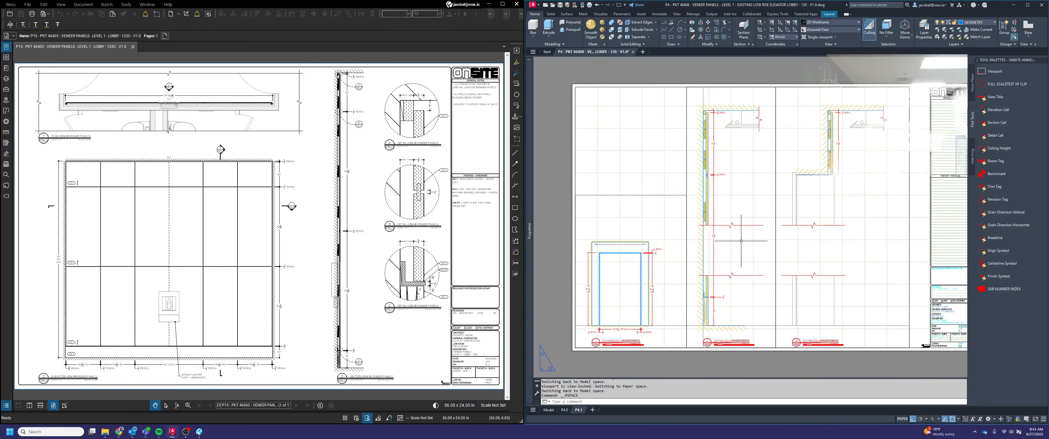
Switch from layout P4.1 to model space to work between the elevations and the full-height sections
click(548, 409)
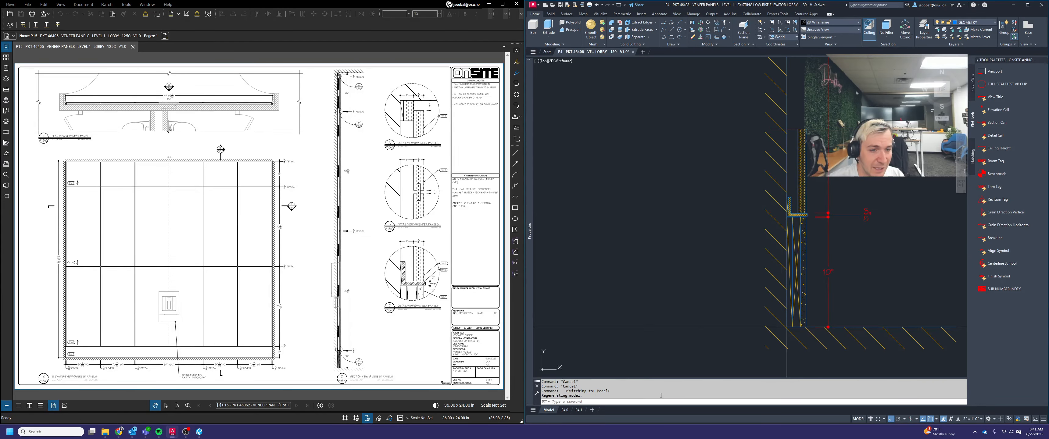
scroll(745, 271, up, 4)
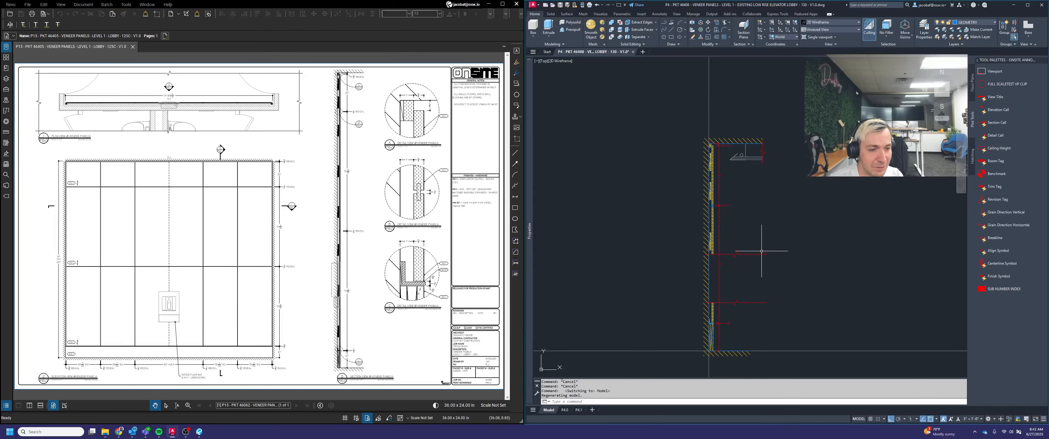
scroll(759, 248, down, 6)
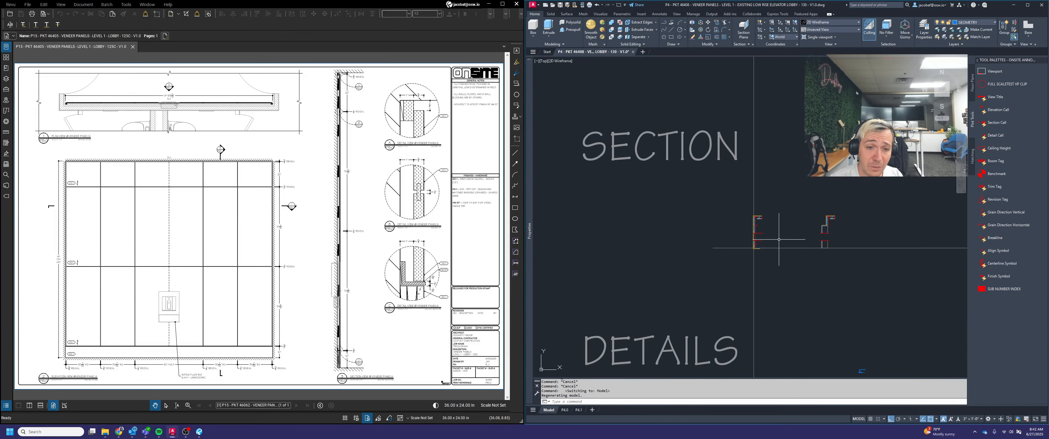
scroll(703, 231, down, 4)
middle_drag(850, 238, 648, 248)
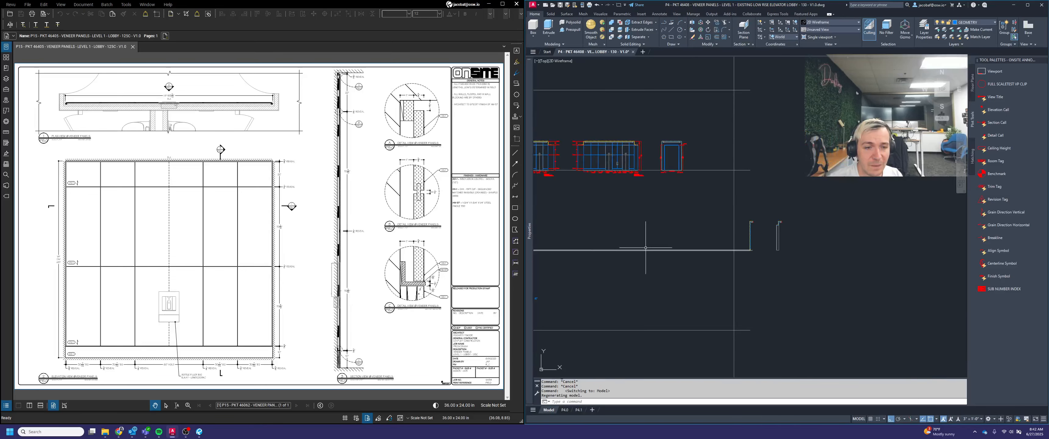
middle_drag(753, 228, 888, 227)
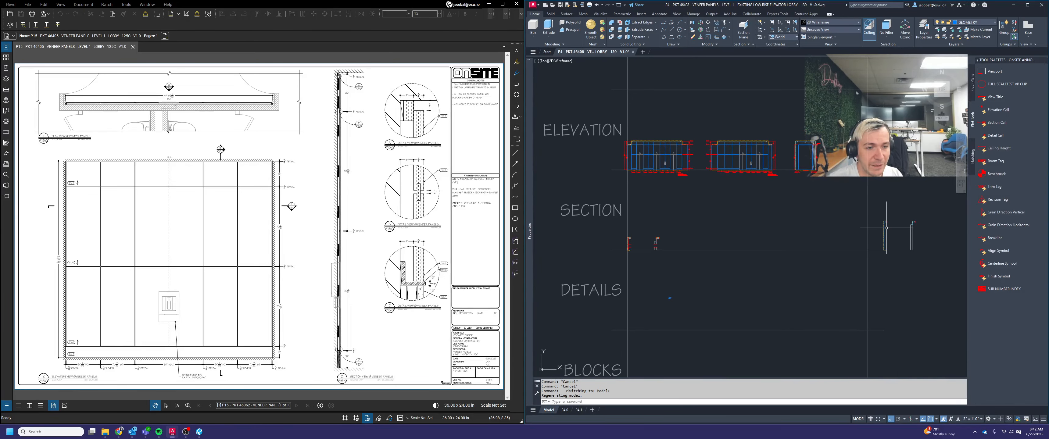
Copy the second elevation's horizontal panel joint lines and floor hatch straight down onto the baseline of the section row
key(space)
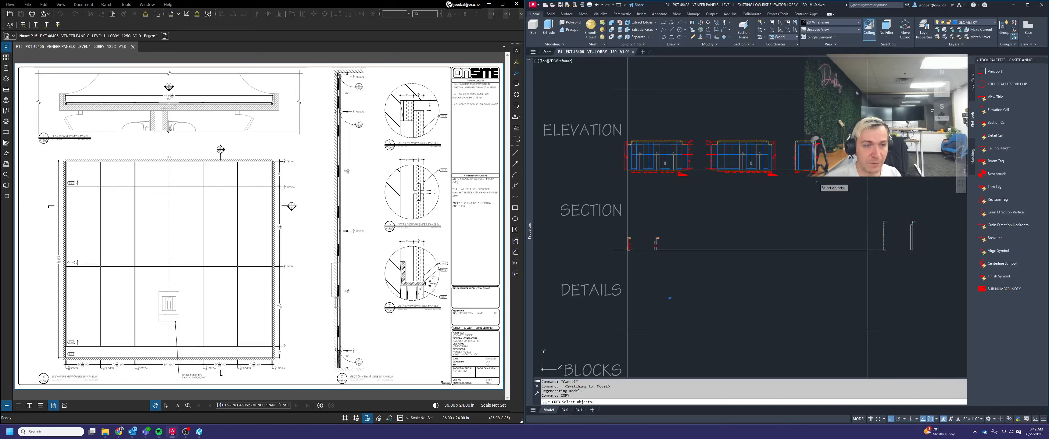
scroll(677, 142, up, 5)
scroll(738, 234, up, 2)
click(733, 257)
click(708, 216)
click(731, 151)
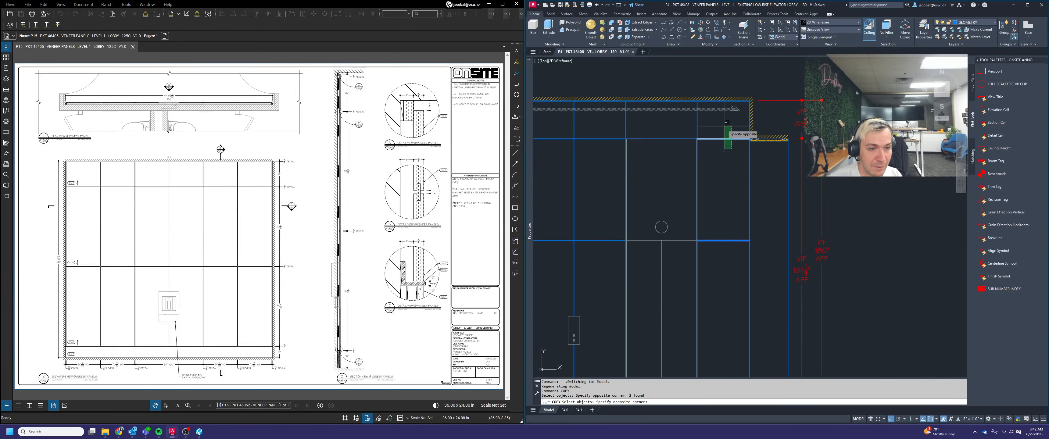
click(709, 125)
scroll(710, 129, down, 4)
scroll(740, 244, up, 4)
click(714, 213)
click(695, 191)
scroll(698, 208, down, 2)
scroll(698, 208, up, 2)
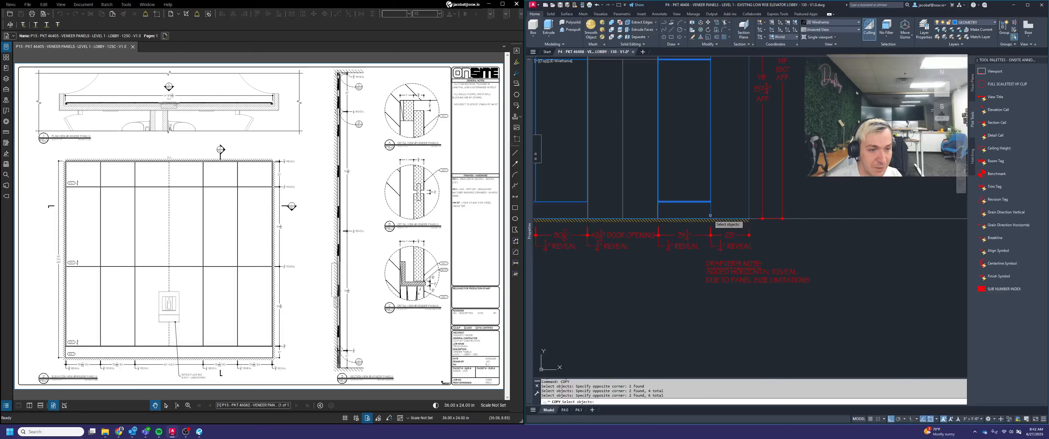
click(698, 218)
key(space)
click(710, 220)
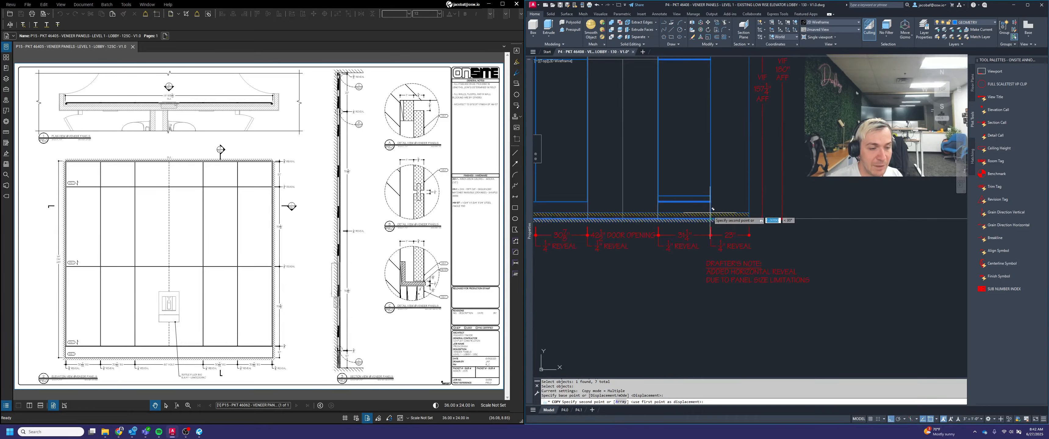
scroll(715, 204, down, 8)
scroll(759, 244, up, 4)
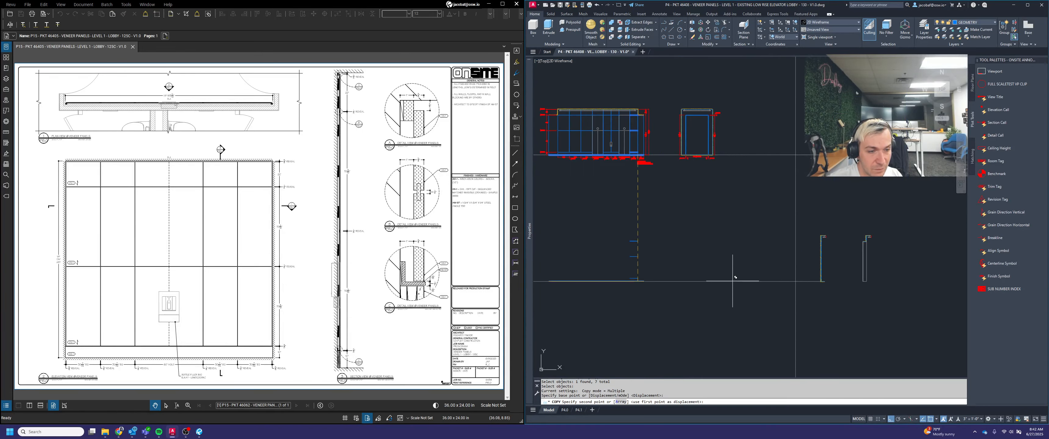
click(675, 280)
key(Escape)
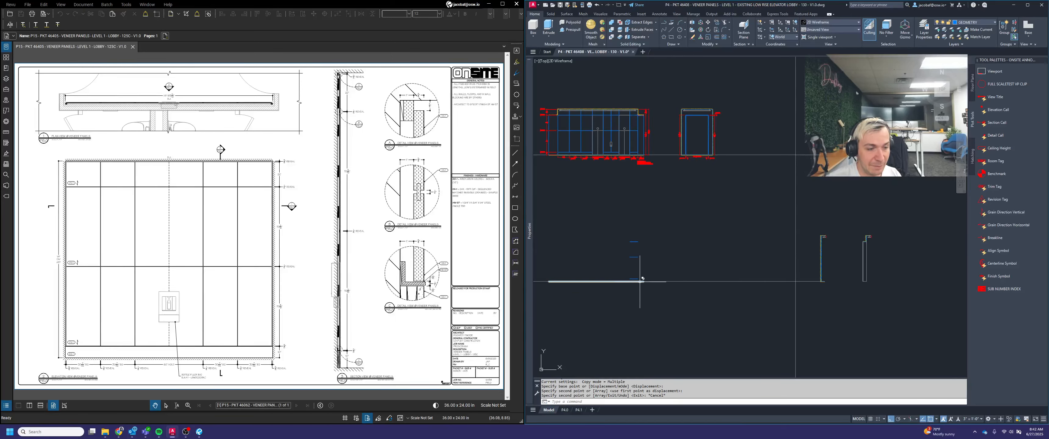
Draw a horizontal line from the end of the copied middle joint line across the full-height section
middle_drag(727, 272, 764, 267)
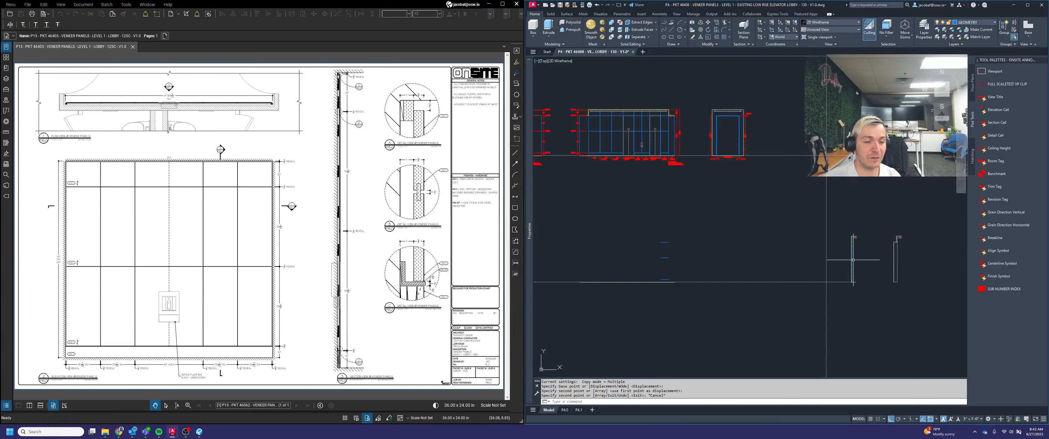
scroll(852, 258, down, 2)
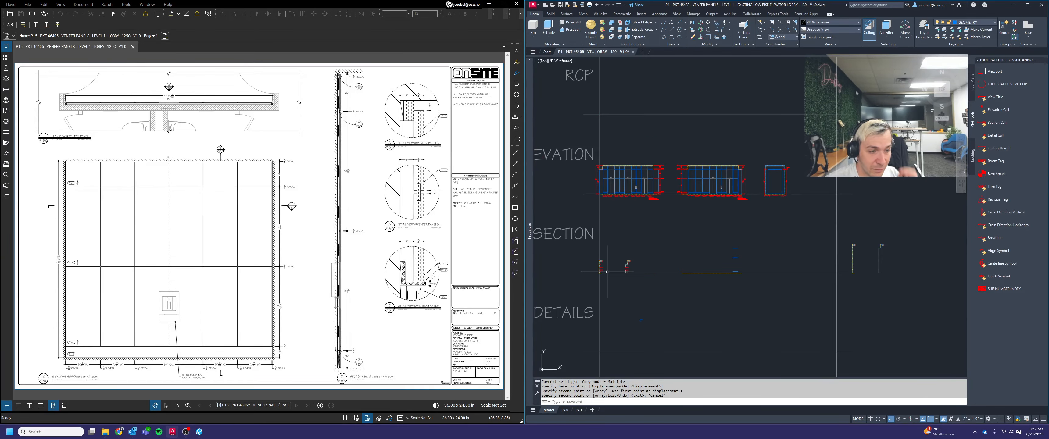
key(Escape)
key(Escape)
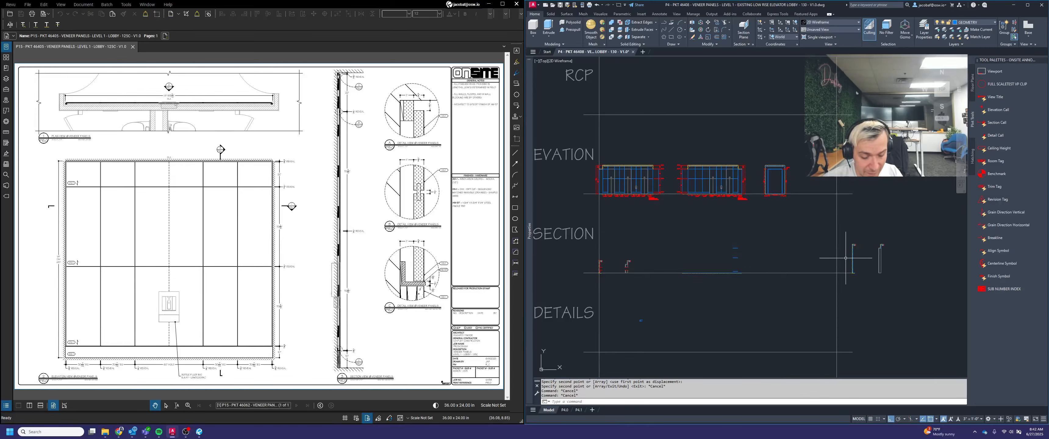
text(L)
key(Return)
scroll(831, 262, up, 5)
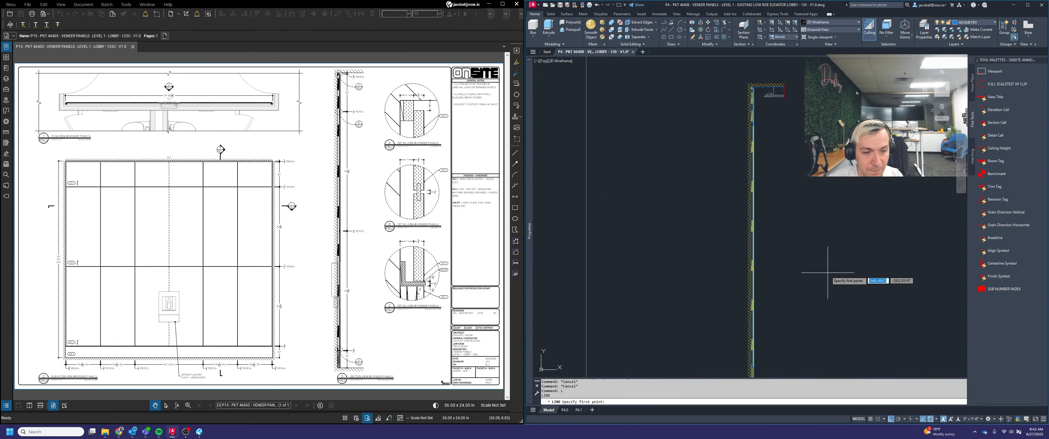
scroll(833, 261, down, 4)
middle_drag(661, 250, 954, 278)
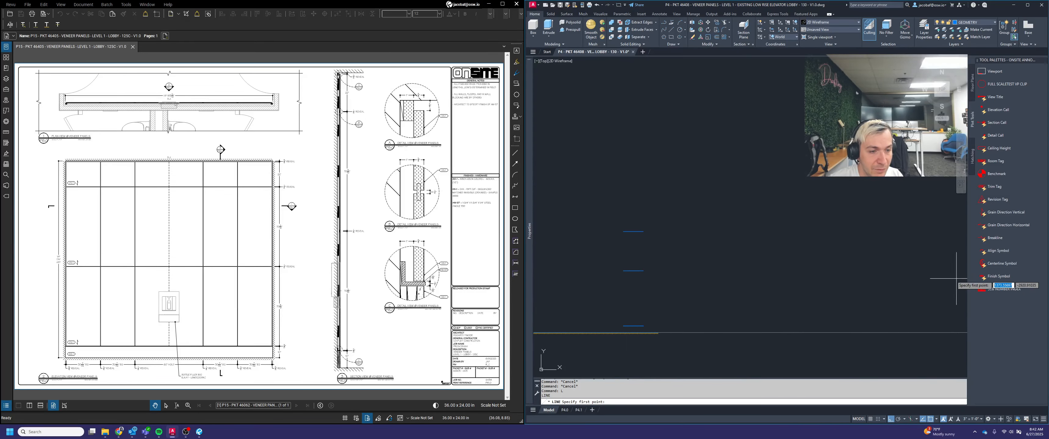
scroll(651, 269, up, 3)
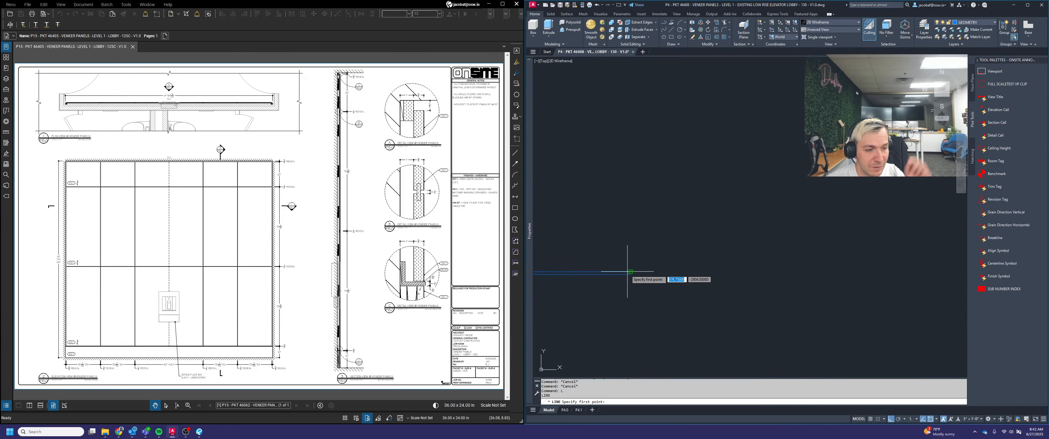
click(629, 272)
scroll(613, 281, down, 3)
click(823, 295)
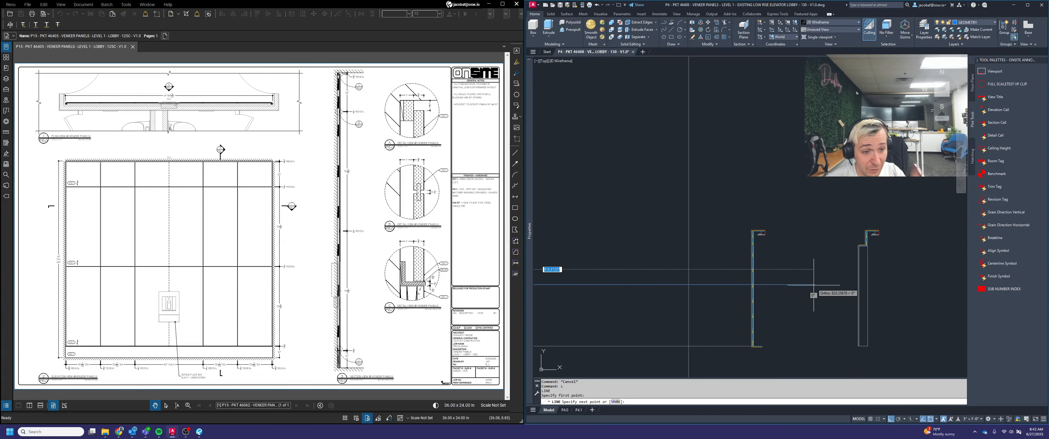
key(Escape)
key(space)
scroll(594, 289, up, 4)
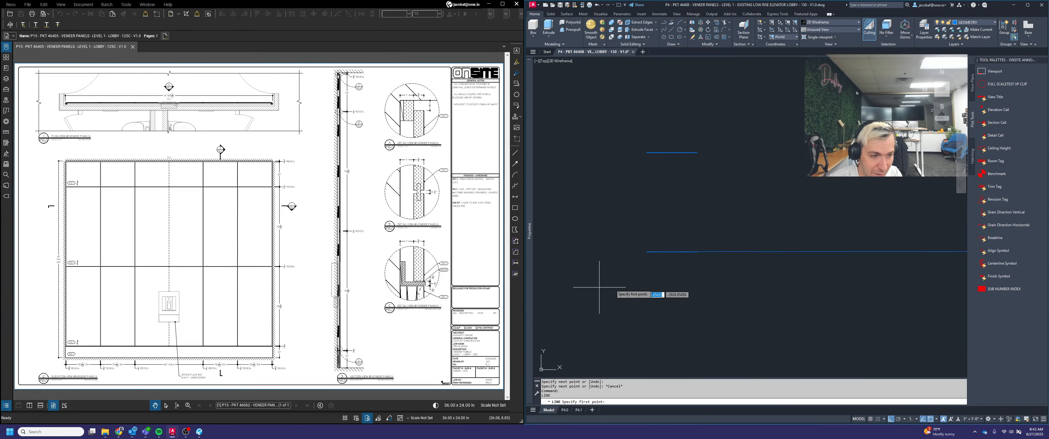
scroll(718, 265, up, 3)
click(633, 207)
scroll(633, 207, down, 5)
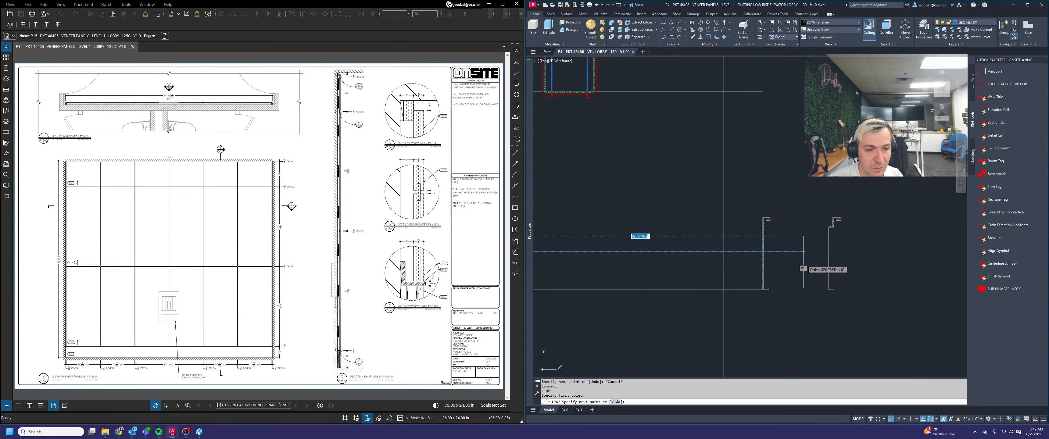
key(Escape)
Compare the dimensioned sections with the projected joint line and the panel joints in the full-height section
scroll(863, 249, down, 2)
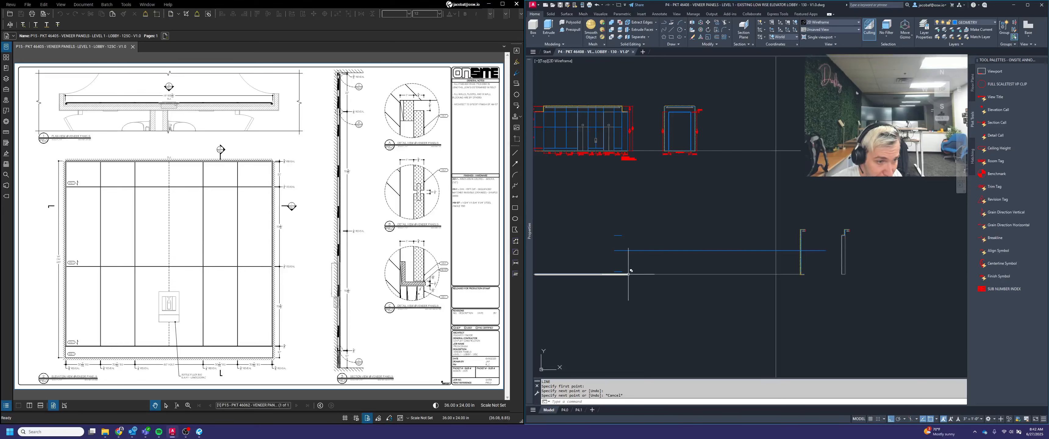
middle_drag(667, 287, 836, 278)
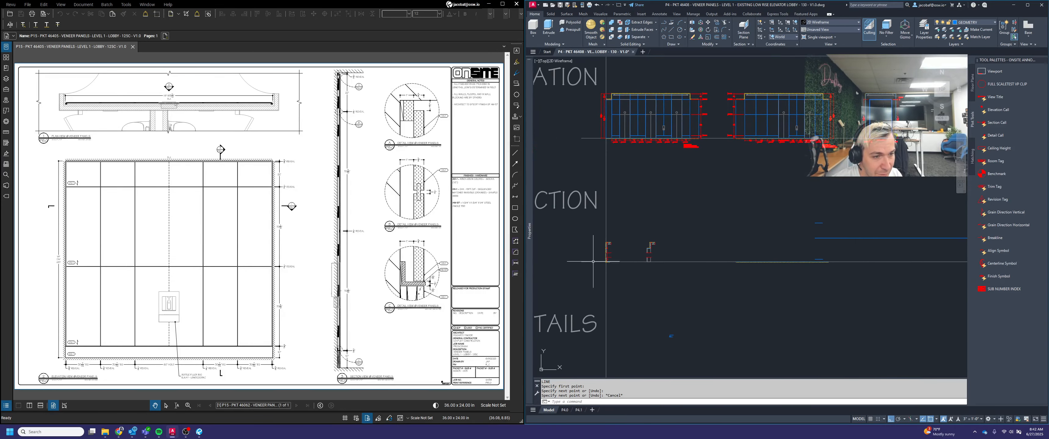
middle_drag(898, 266, 545, 291)
scroll(652, 267, up, 6)
middle_drag(666, 279, 796, 297)
scroll(739, 259, up, 2)
key(Escape)
key(Escape)
scroll(727, 230, up, 4)
scroll(737, 229, down, 2)
key(Escape)
key(Escape)
Copy the existing spline joint in the full-height section onto the projected middle joint lines
scroll(771, 119, up, 6)
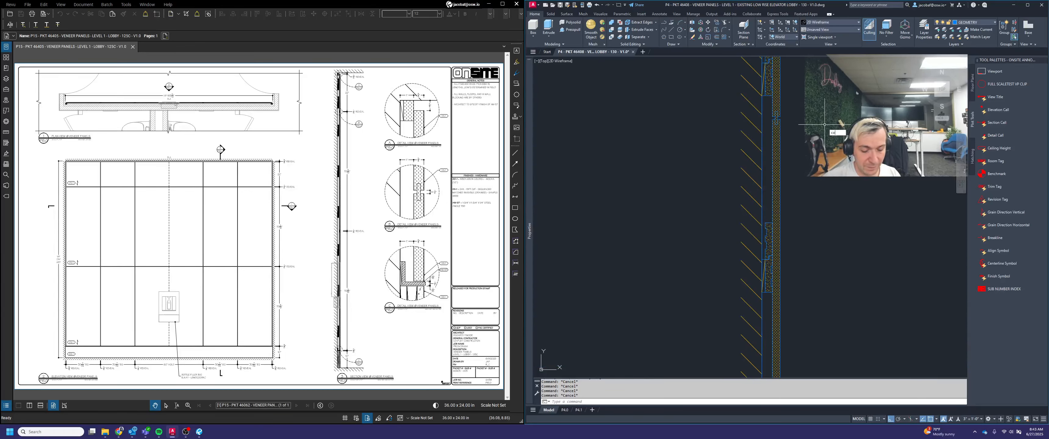
text(copy)
key(Return)
scroll(824, 124, up, 2)
click(778, 100)
click(812, 189)
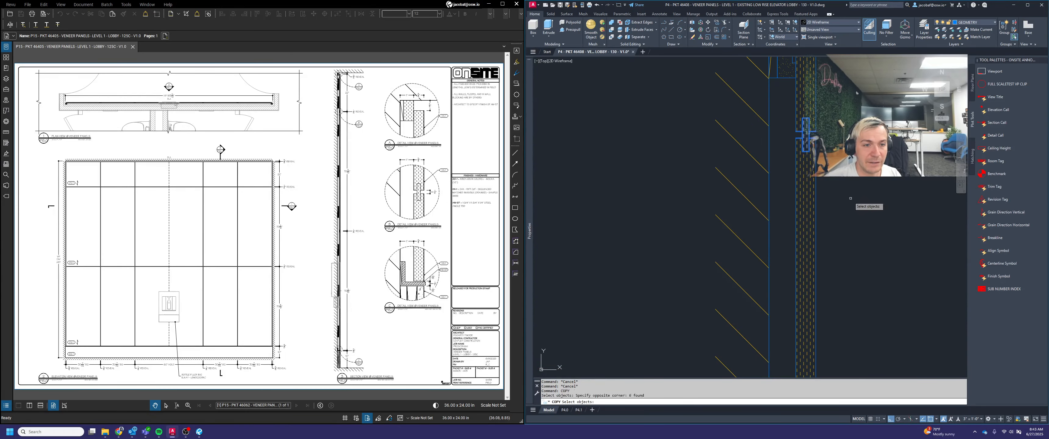
key(Return)
click(813, 130)
middle_drag(814, 130, 777, 217)
click(782, 230)
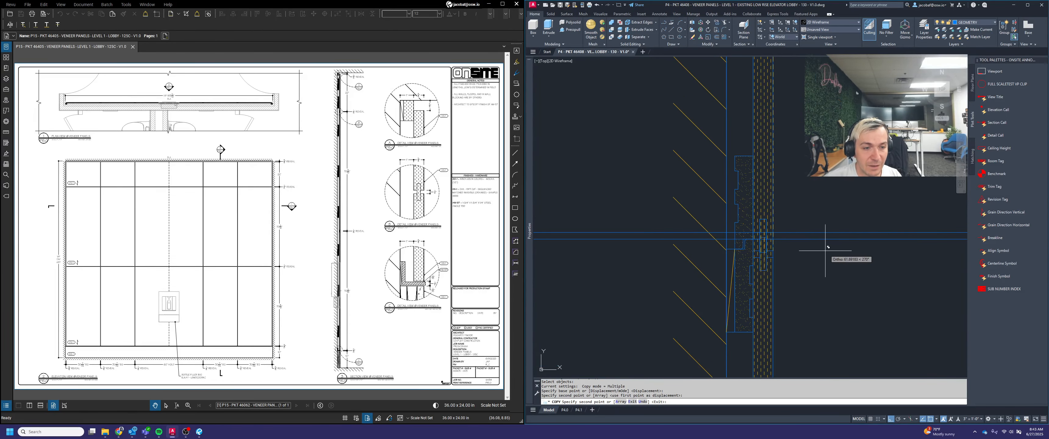
key(Escape)
Delete the mounting clip that overlaps the new panel joint in the section
scroll(768, 214, down, 2)
scroll(768, 215, down, 1)
click(761, 250)
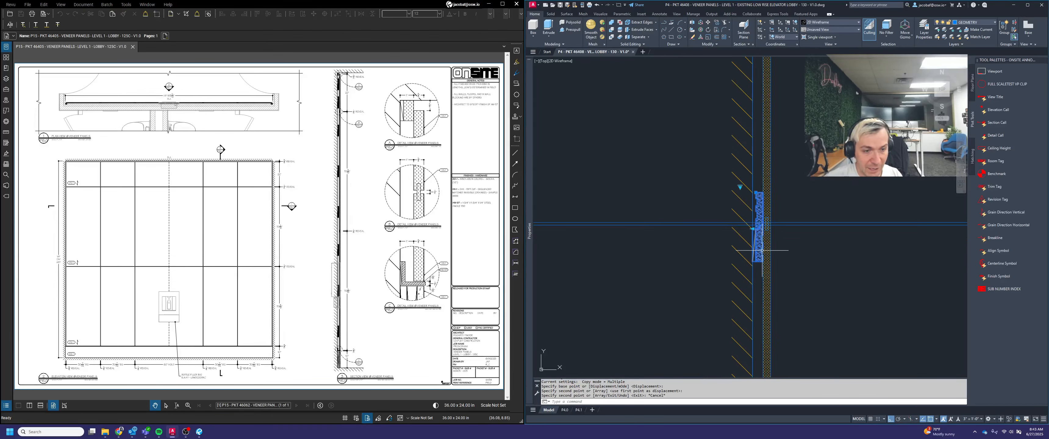
scroll(770, 252, down, 1)
key(Delete)
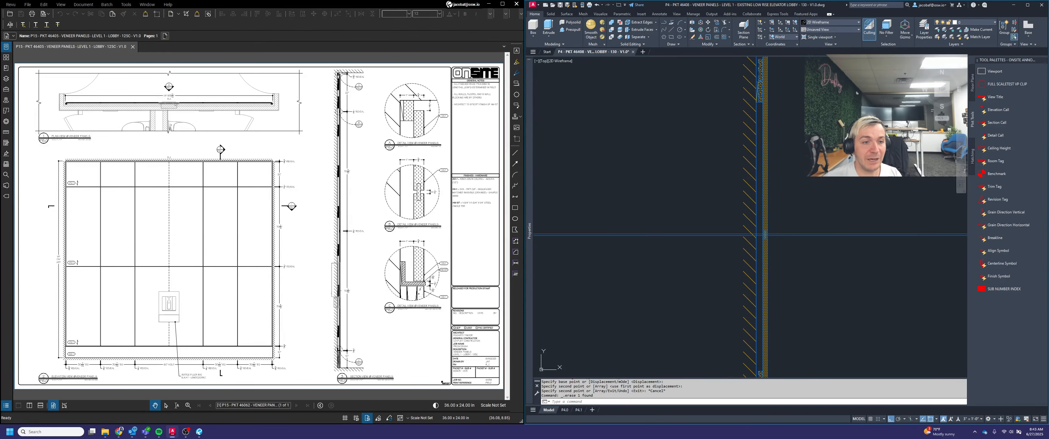
Trim both panel faces between the two projected joint lines to open the gap at the new joint
middle_drag(814, 220, 796, 301)
middle_drag(791, 239, 818, 179)
scroll(781, 258, up, 4)
key(Escape)
key(Escape)
key(Escape)
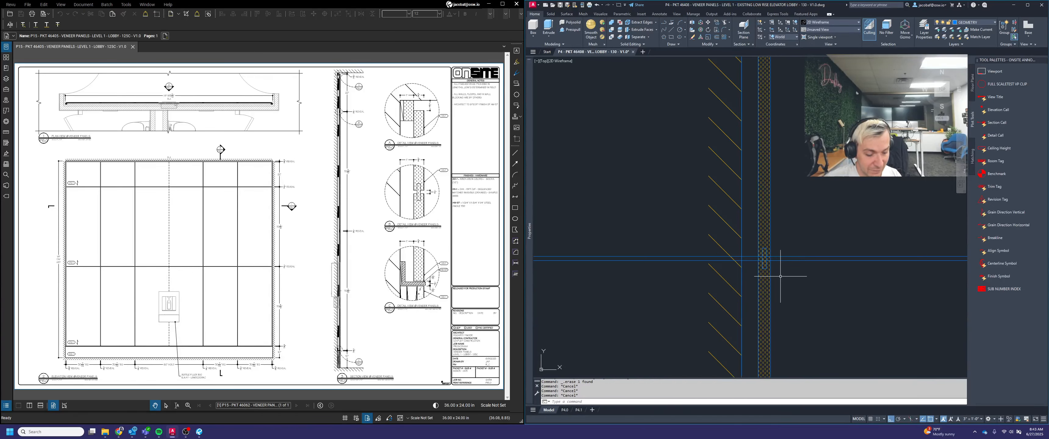
text(trim)
key(Return)
scroll(773, 260, up, 2)
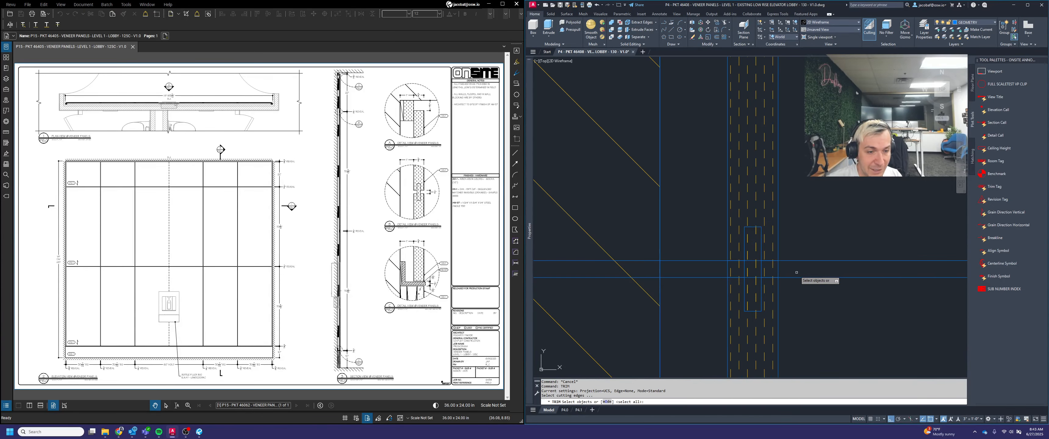
key(Return)
scroll(796, 272, up, 3)
click(791, 253)
click(737, 263)
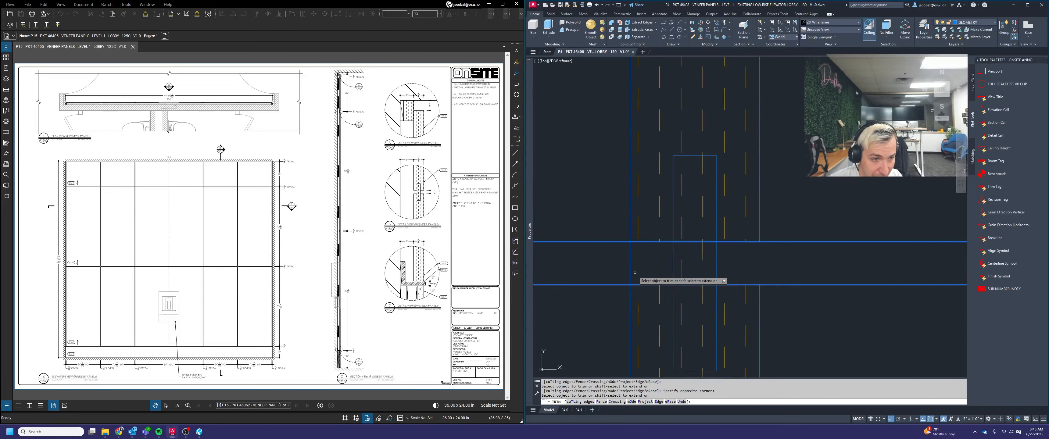
click(642, 271)
click(623, 262)
key(Return)
Erase the two projected joint lines and the old panel hatch from the full-height section
scroll(809, 291, down, 4)
click(835, 301)
click(832, 244)
key(Delete)
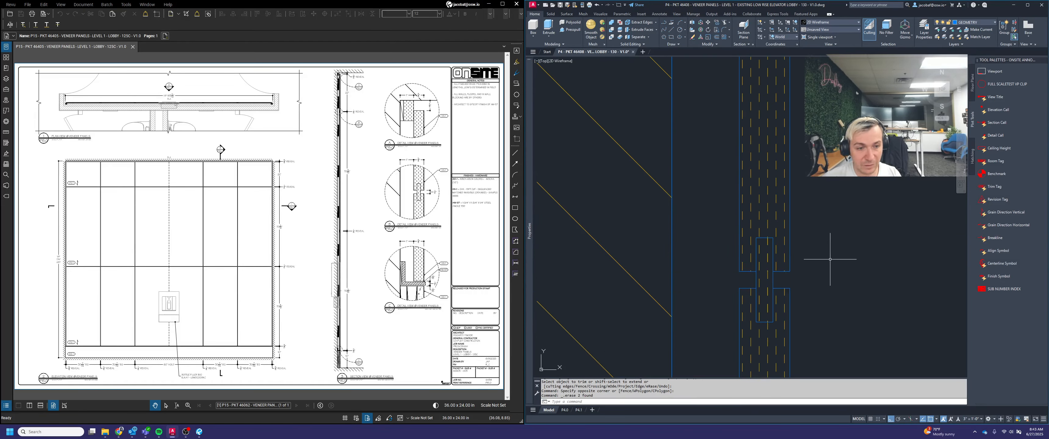
key(Escape)
scroll(814, 276, down, 3)
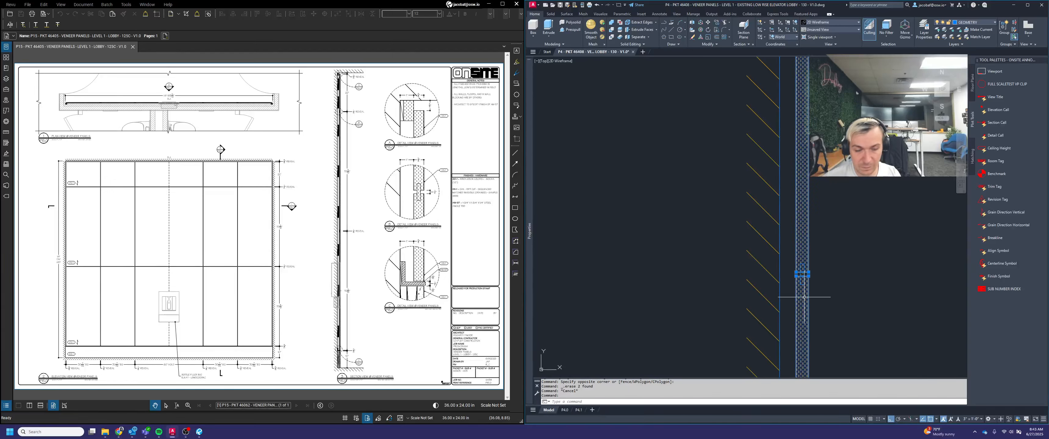
key(Delete)
key(Escape)
Apply the MDF Vertical hatch to the section panels above and below the new joint
scroll(837, 256, down, 3)
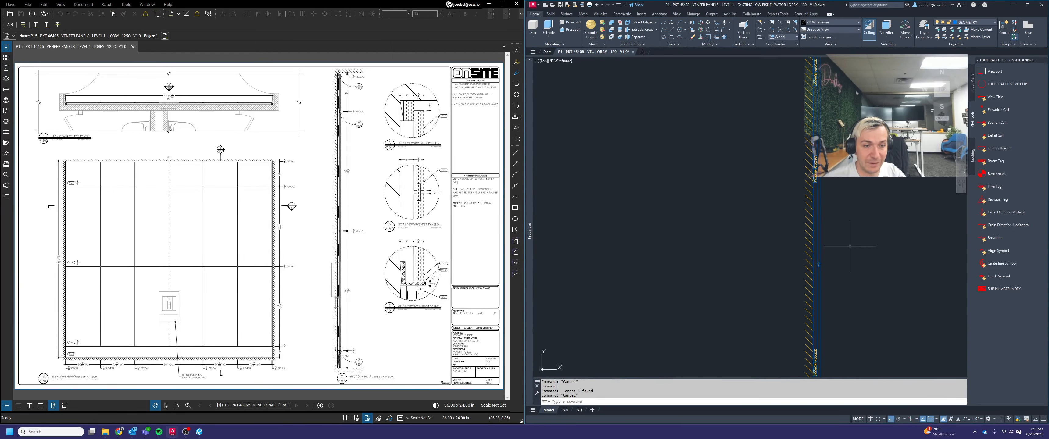
scroll(862, 228, down, 4)
middle_drag(863, 227, 837, 217)
scroll(845, 208, up, 2)
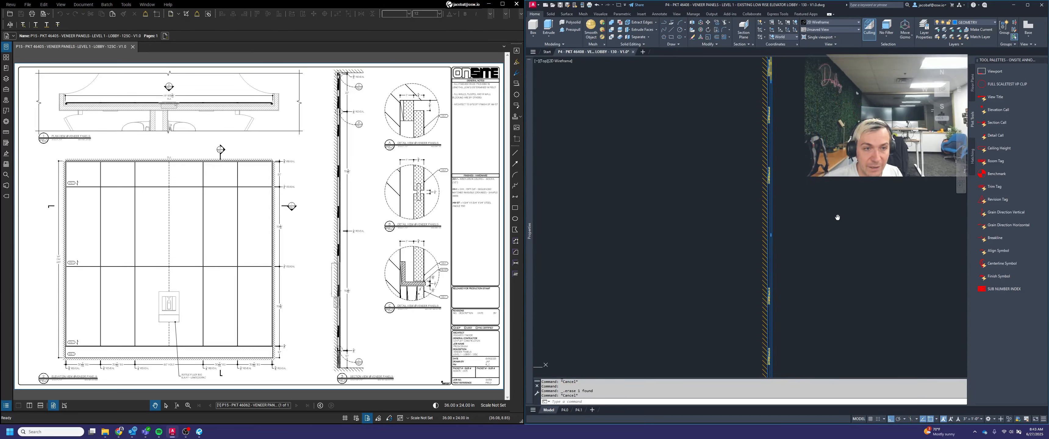
click(972, 155)
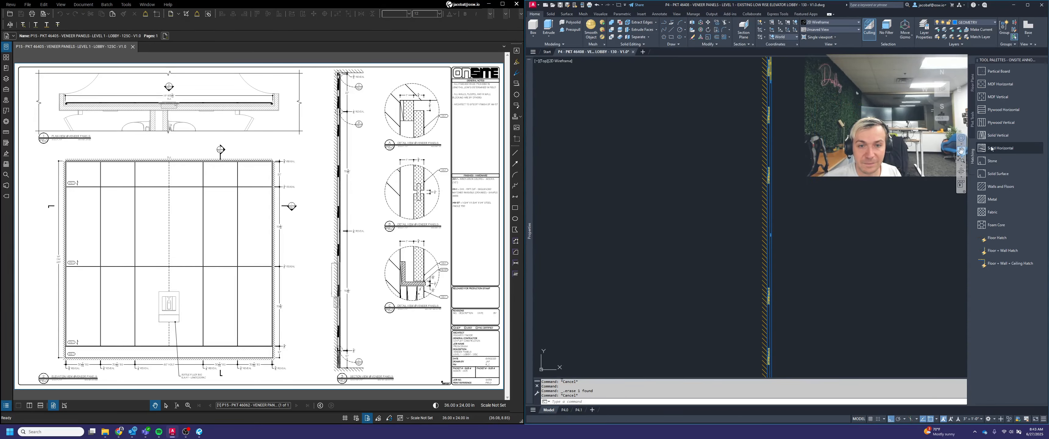
click(997, 97)
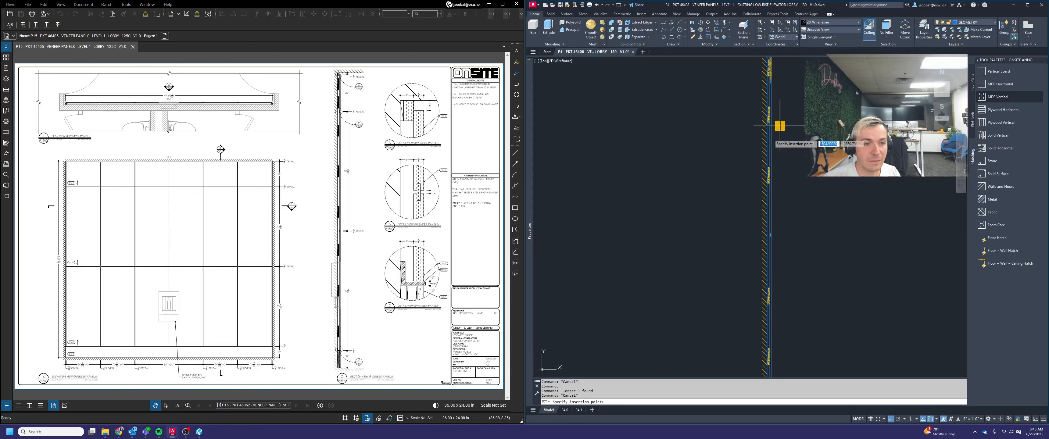
click(769, 138)
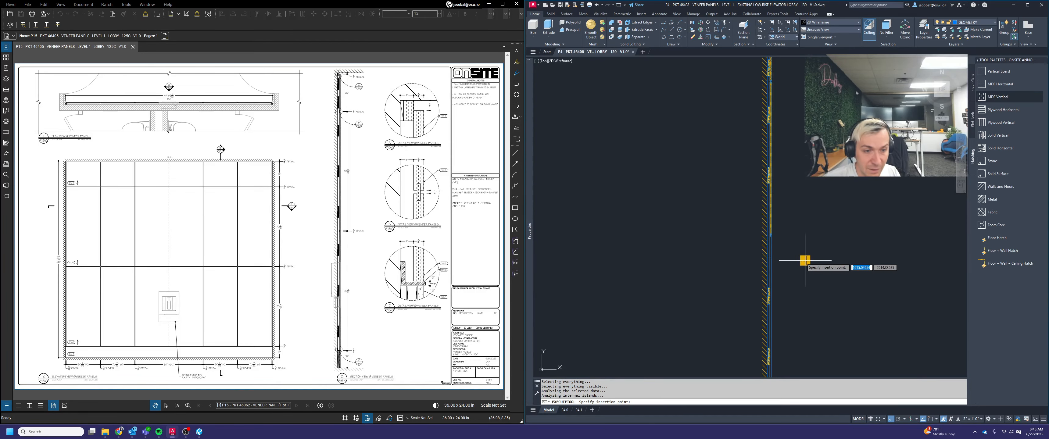
click(771, 261)
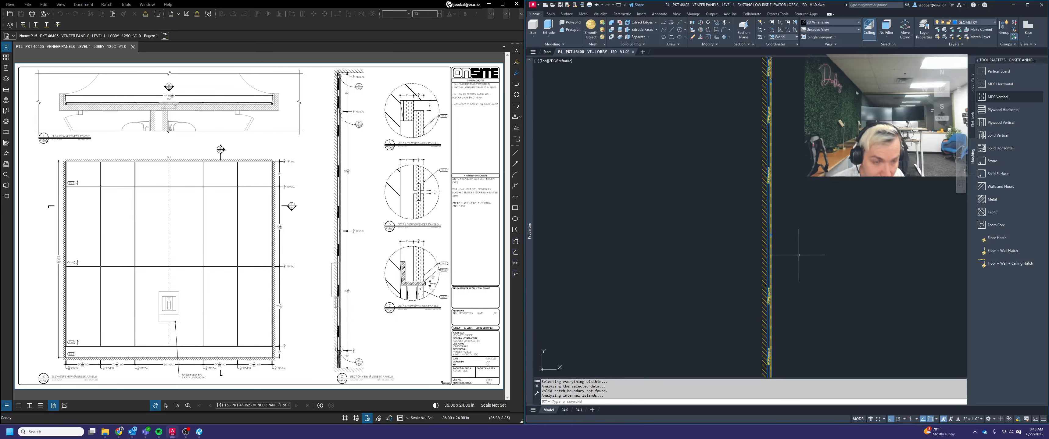
key(Escape)
Copy the lowest mounting clip behind the panel above the new joint 24 inches straight down
scroll(798, 209, down, 1)
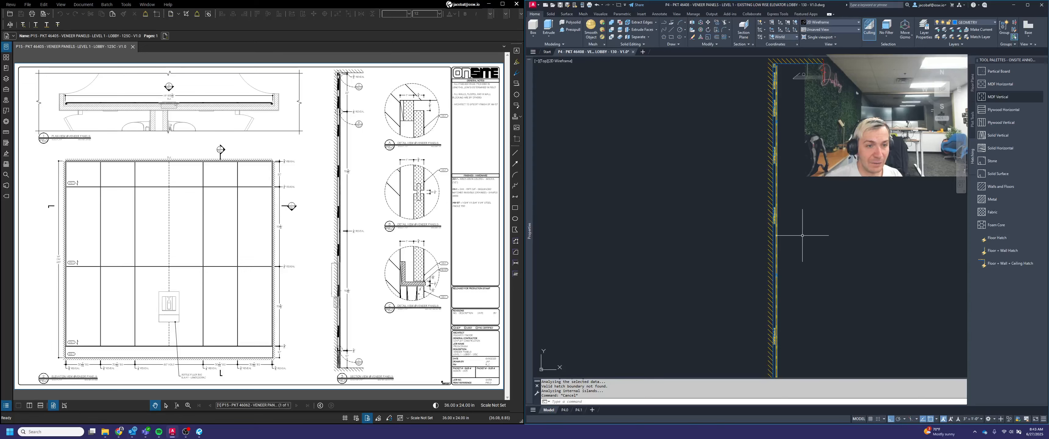
scroll(779, 196, up, 2)
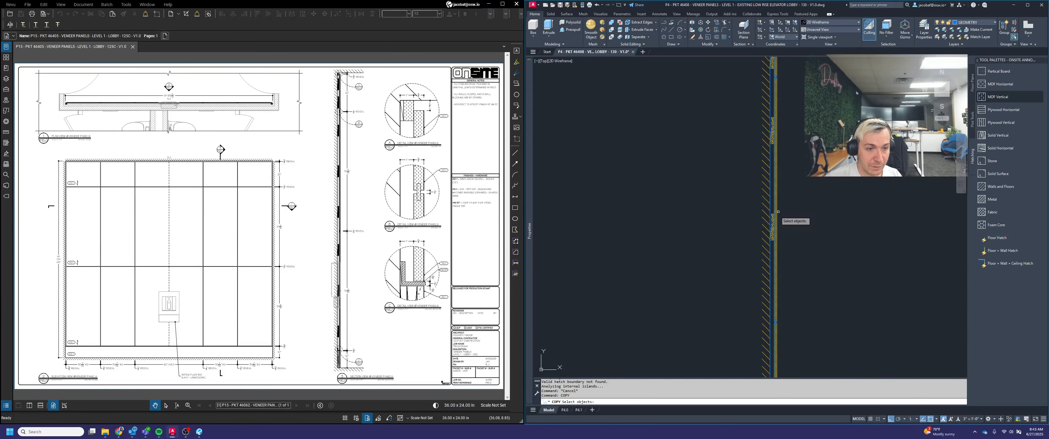
click(773, 214)
click(807, 206)
click(811, 219)
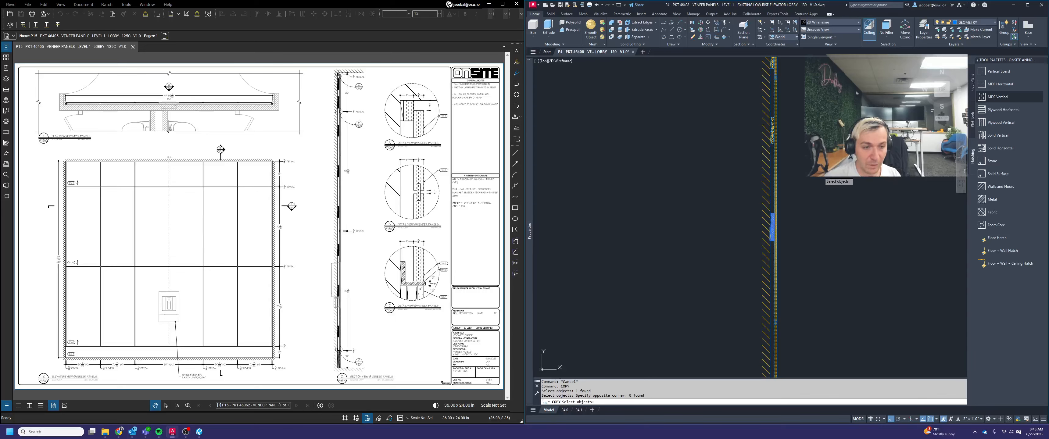
key(Return)
click(824, 181)
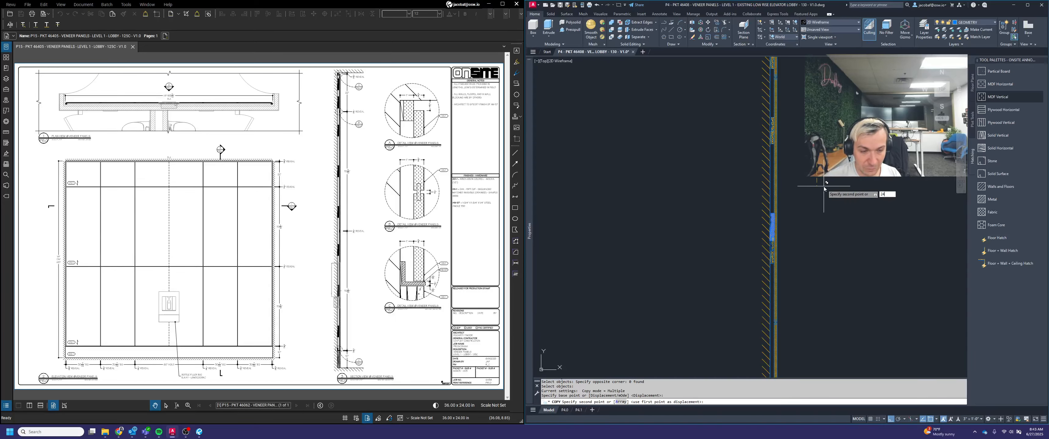
text(24)
key(Return)
key(Escape)
Move that panel's three mounting clips together to the middle of the panel, using a midpoint between two clip points as base
text(m)
key(Return)
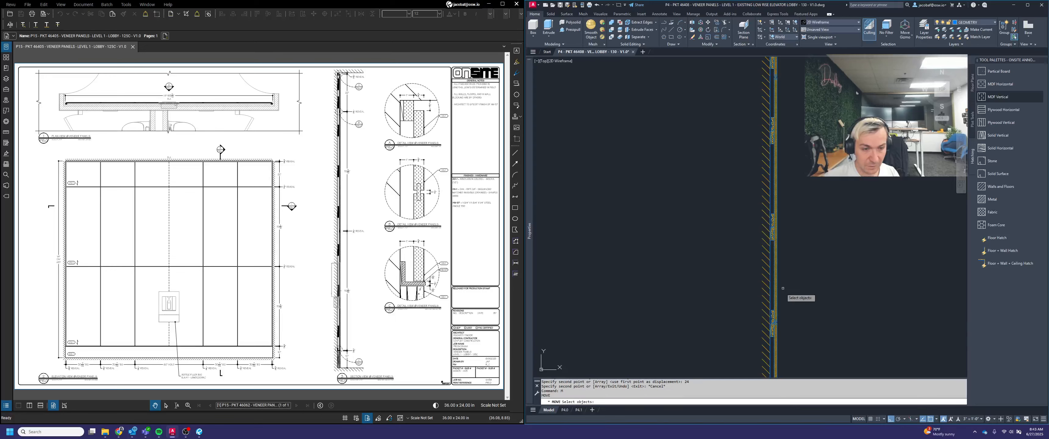
click(770, 225)
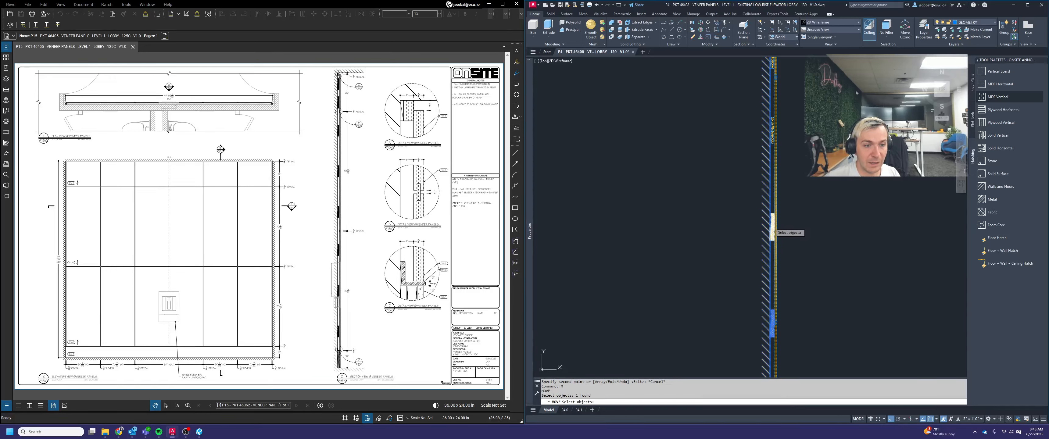
click(772, 223)
shift+click(771, 201)
shift+click(760, 196)
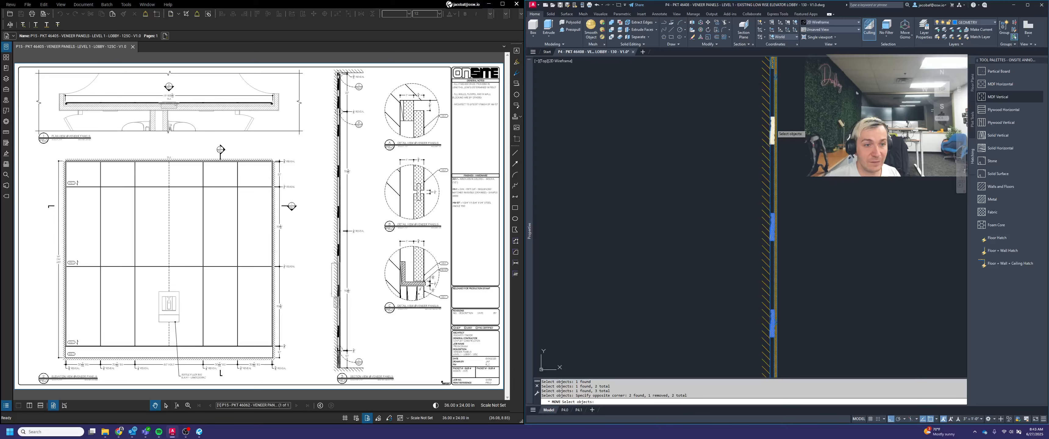
click(772, 130)
key(Return)
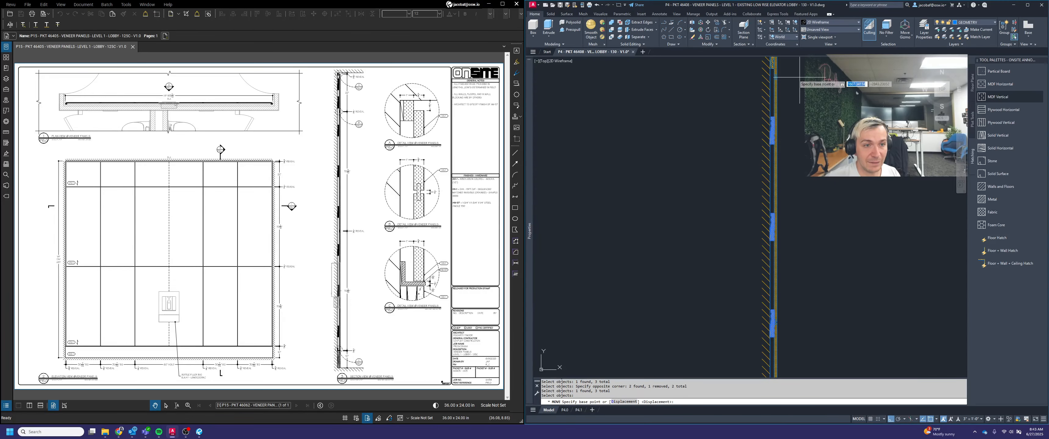
shift+right_click(821, 130)
click(847, 142)
scroll(811, 144, up, 3)
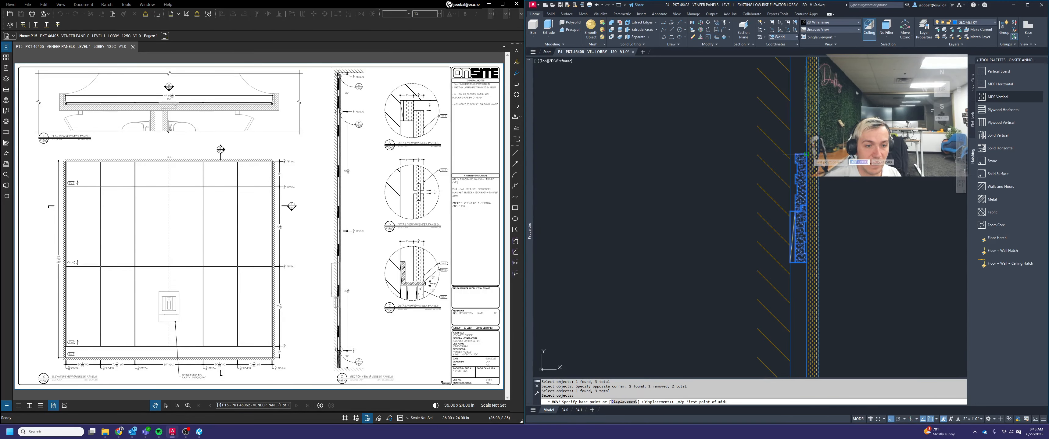
scroll(820, 159, down, 5)
scroll(821, 274, up, 8)
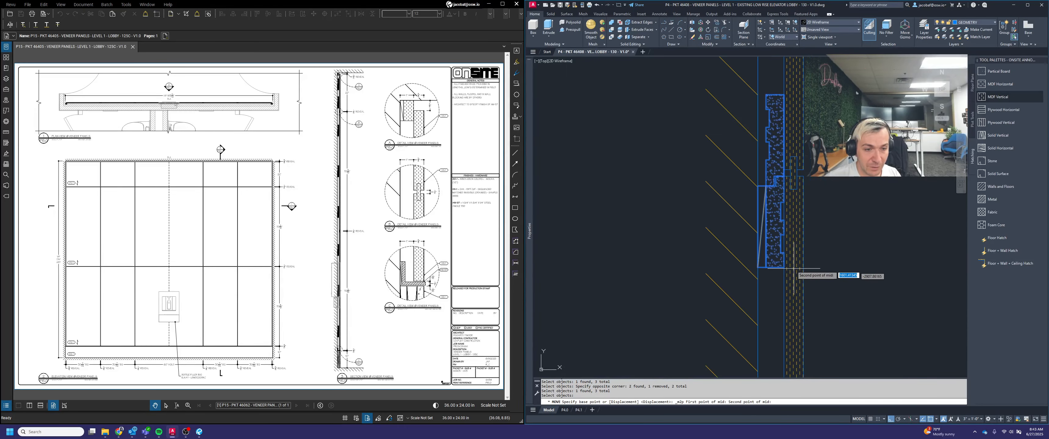
click(780, 270)
scroll(780, 270, down, 4)
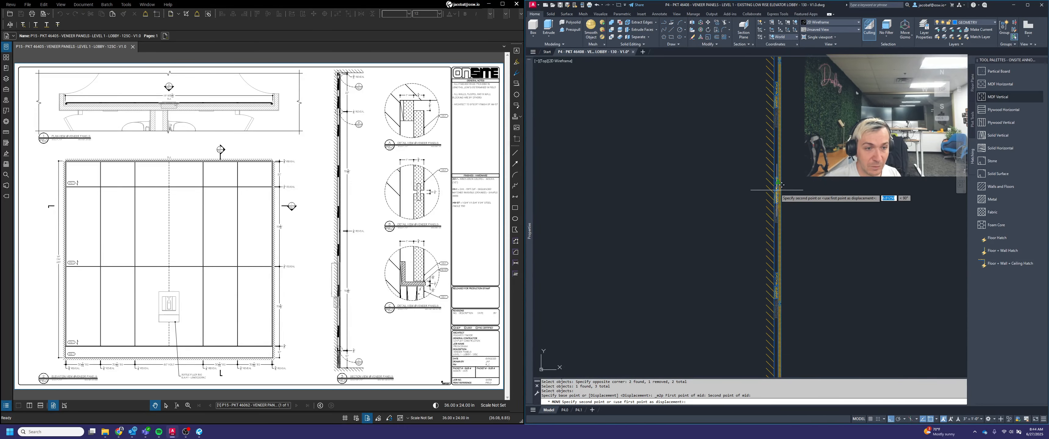
click(836, 185)
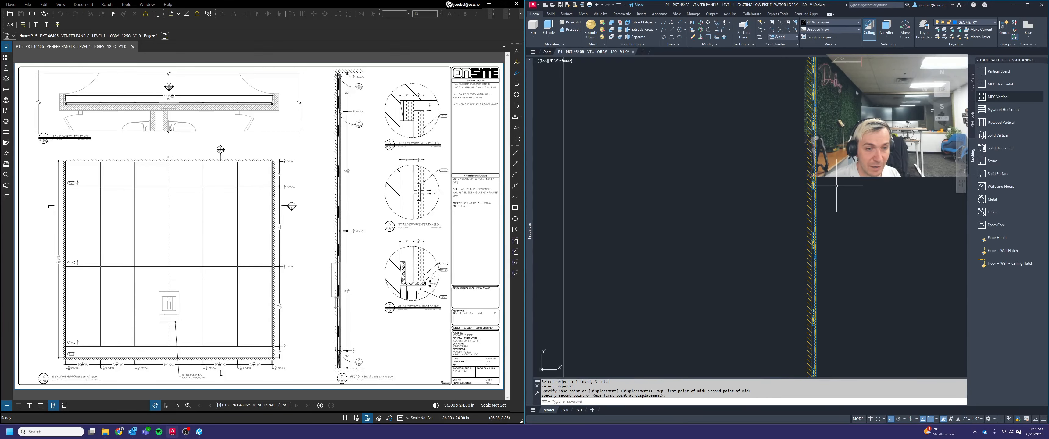
Copy the upper mounting clip behind the panel below the new joint 24 inches straight up
middle_drag(843, 245, 837, 134)
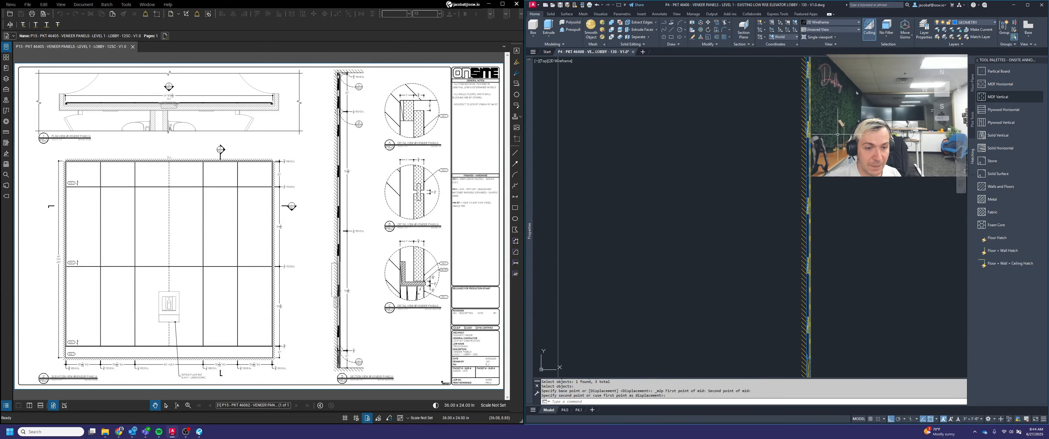
middle_drag(828, 253, 811, 204)
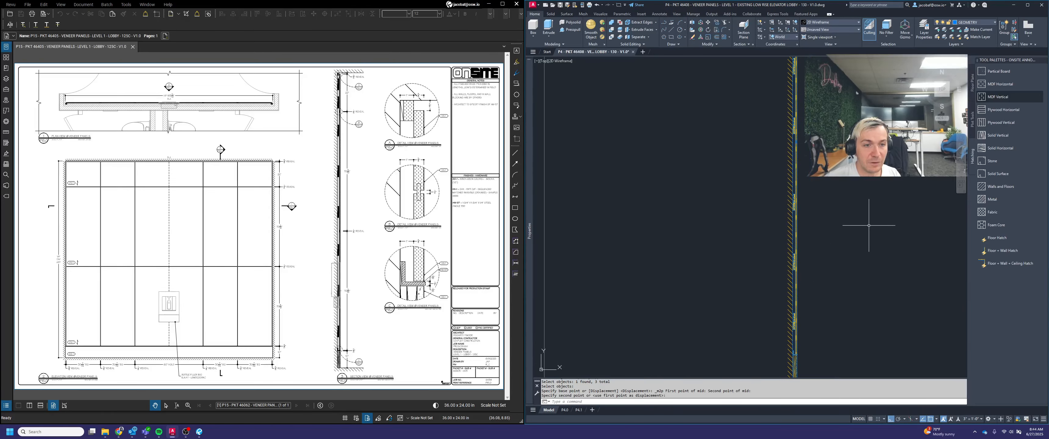
mouse_move(872, 211)
middle_down()
mouse_move(868, 259)
mouse_move(821, 247)
mouse_move(821, 211)
middle_up()
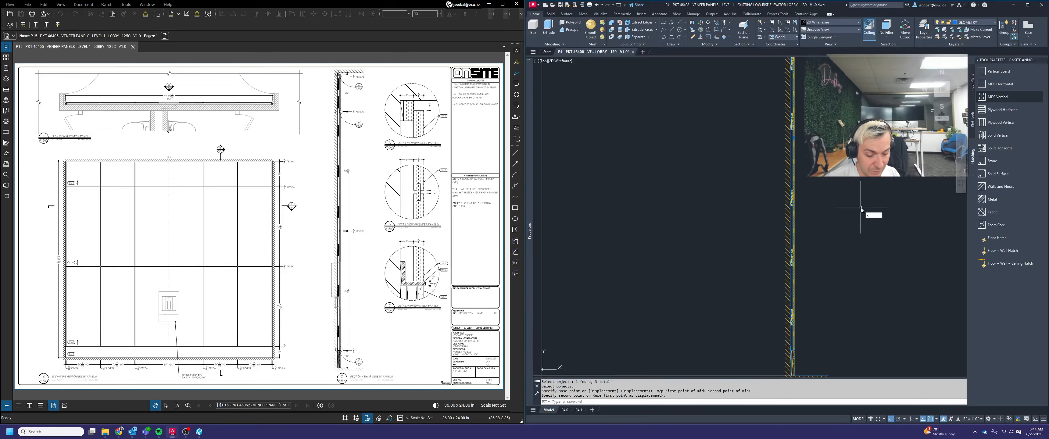
key(space)
click(749, 171)
click(807, 220)
key(space)
click(838, 183)
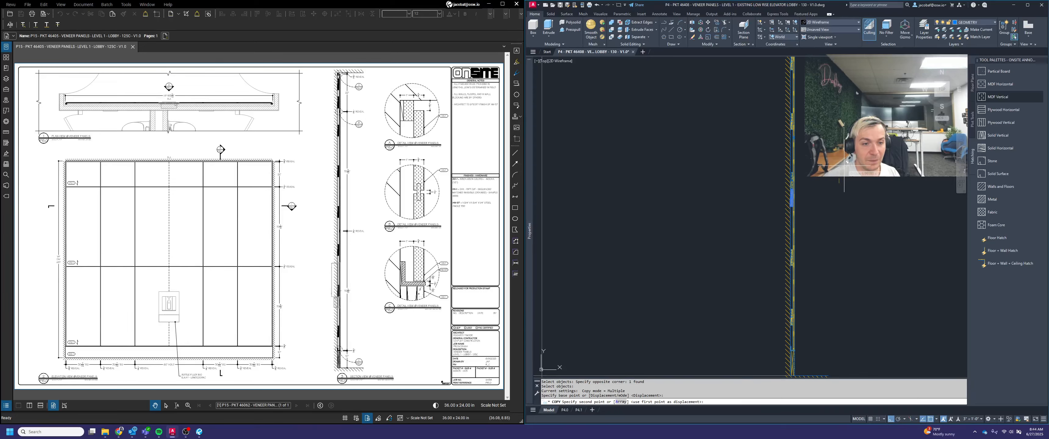
text(24)
key(Return)
key(Escape)
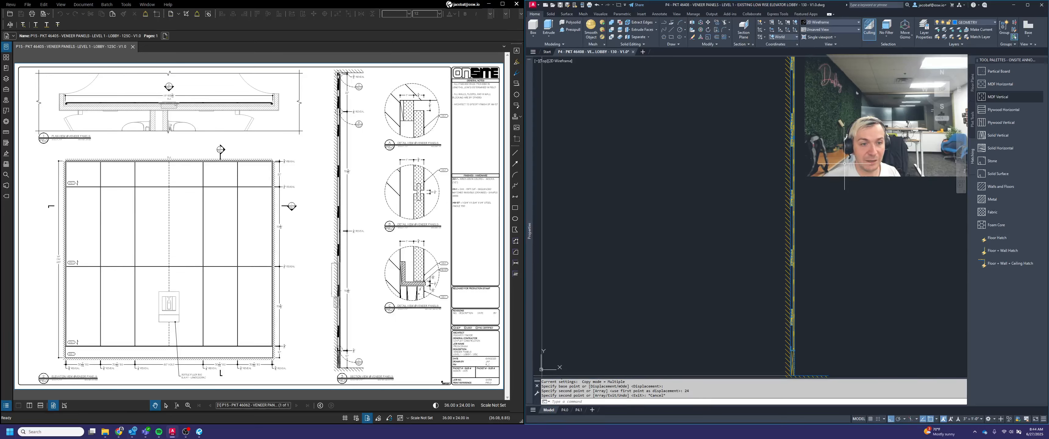
Move the mounting clips behind the panel below the new joint together to the panel's middle, using the midpoint between two clip points as base
scroll(839, 203, down, 2)
text(m)
key(space)
scroll(816, 139, up, 2)
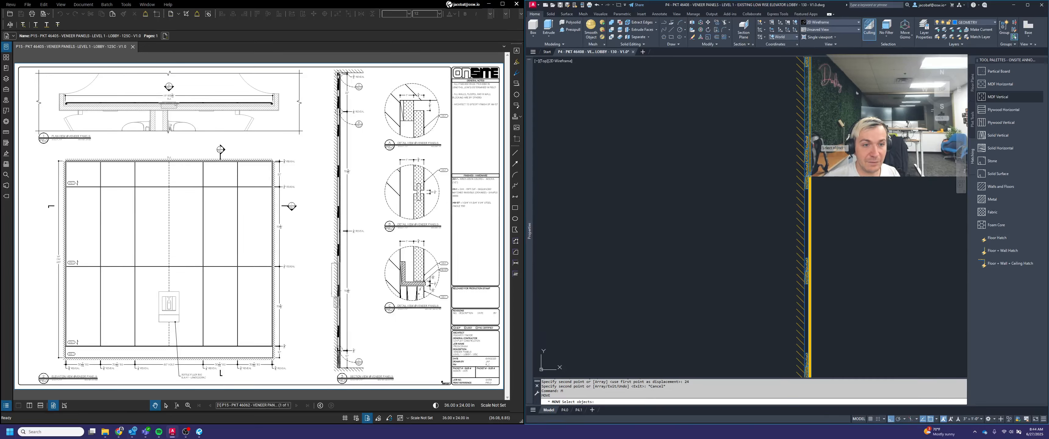
click(809, 175)
scroll(810, 187, down, 2)
click(791, 197)
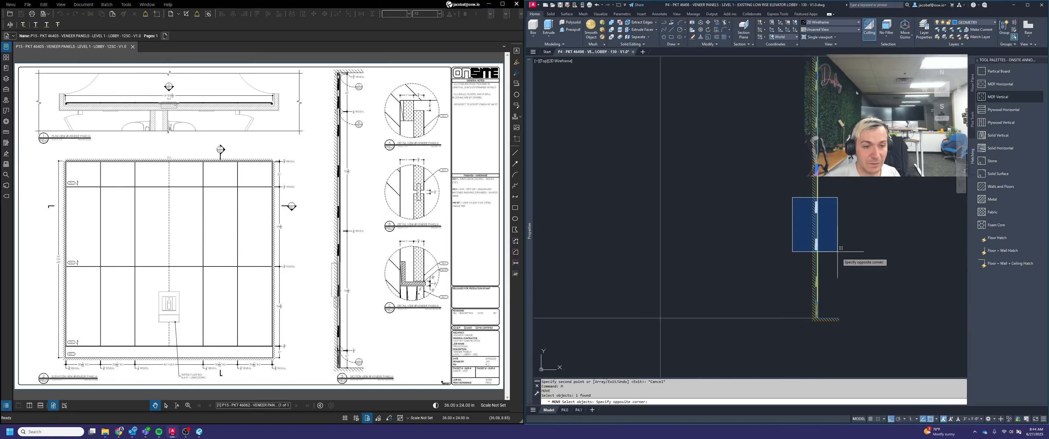
click(841, 279)
key(space)
scroll(824, 244, up, 2)
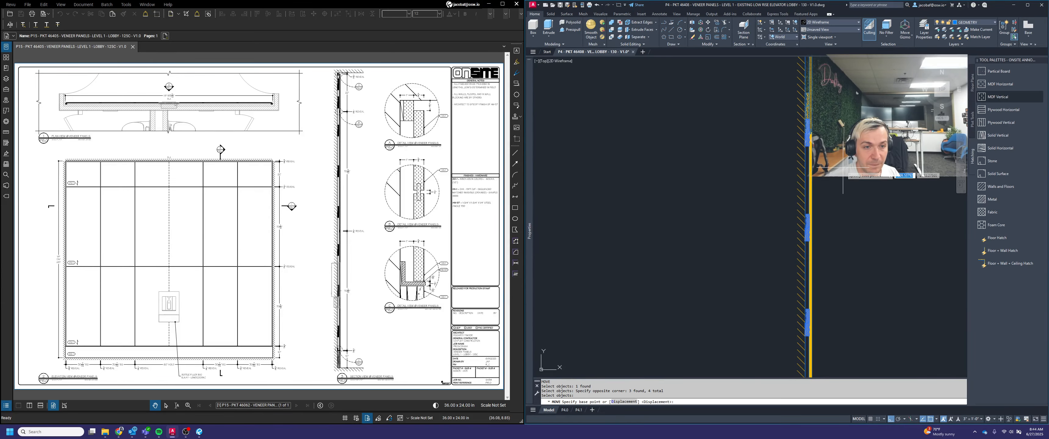
shift+right_click(843, 169)
click(863, 184)
scroll(850, 158, up, 3)
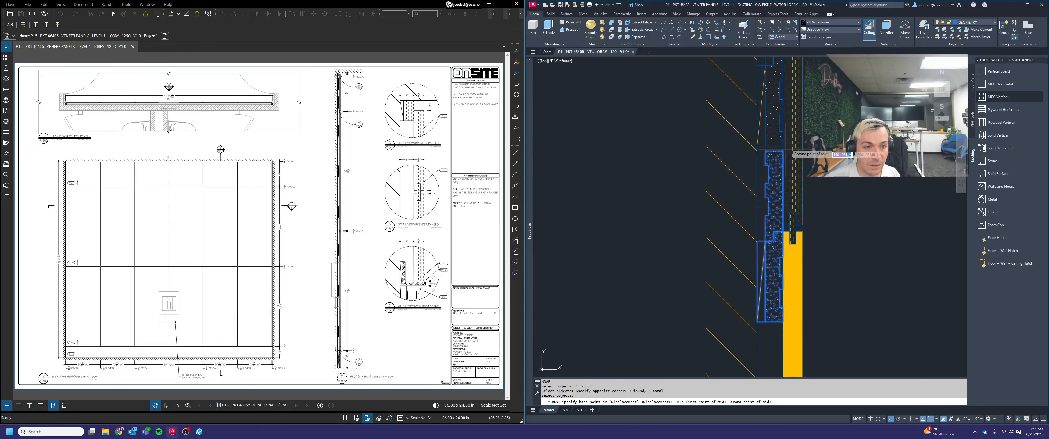
scroll(802, 126, down, 5)
scroll(805, 317, up, 4)
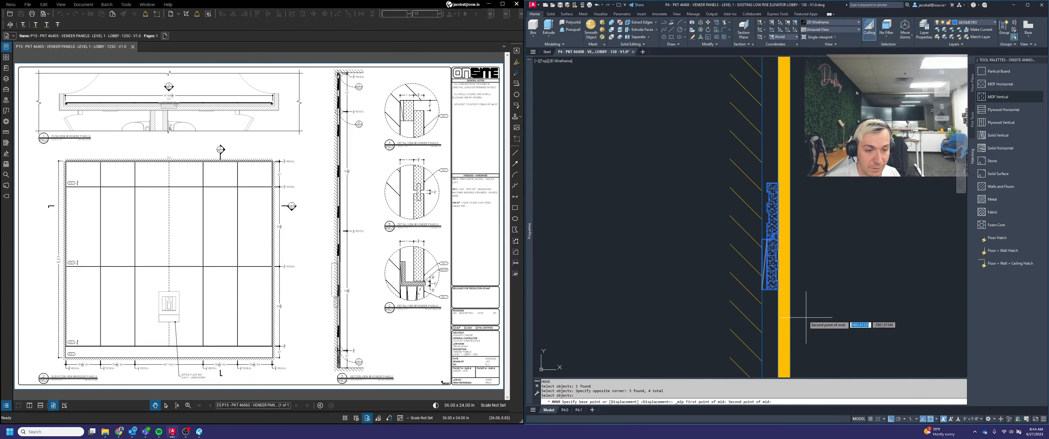
click(778, 288)
scroll(784, 216, down, 3)
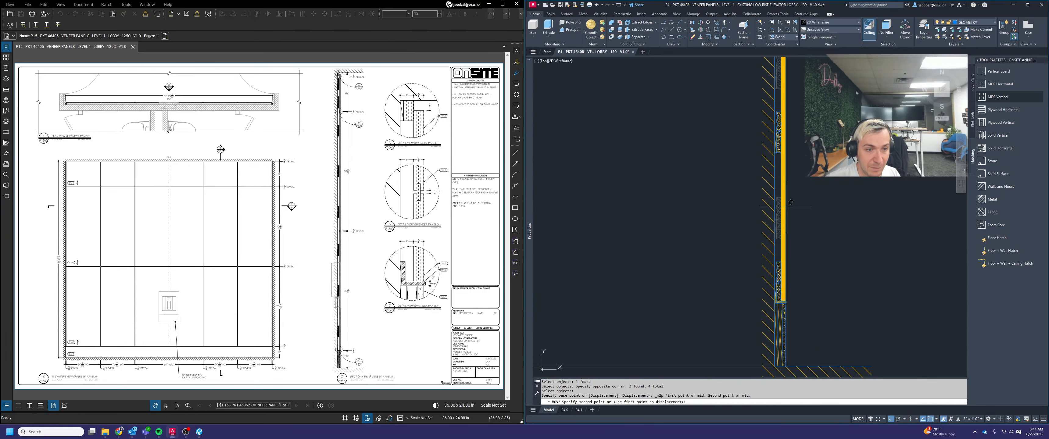
scroll(784, 162, down, 3)
click(779, 166)
Erase the leftover short horizontal lines and the extra line along the baseline in the empty part of the section row
middle_drag(822, 166, 816, 251)
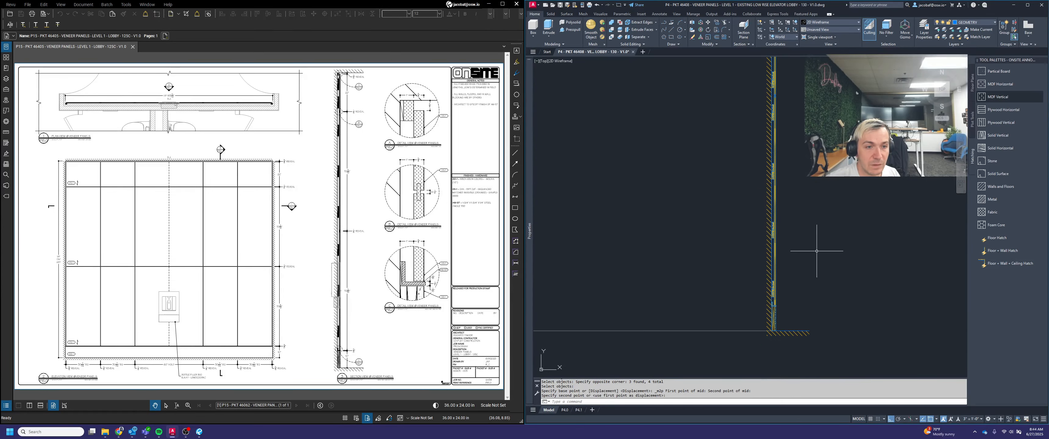
mouse_move(789, 118)
middle_down()
mouse_move(814, 166)
mouse_move(749, 169)
middle_up()
scroll(785, 156, up, 4)
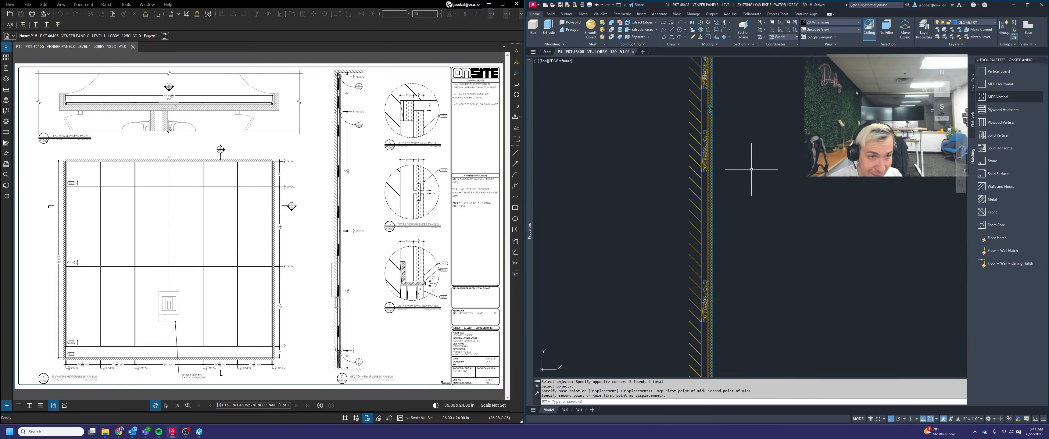
scroll(738, 185, down, 2)
scroll(761, 191, down, 6)
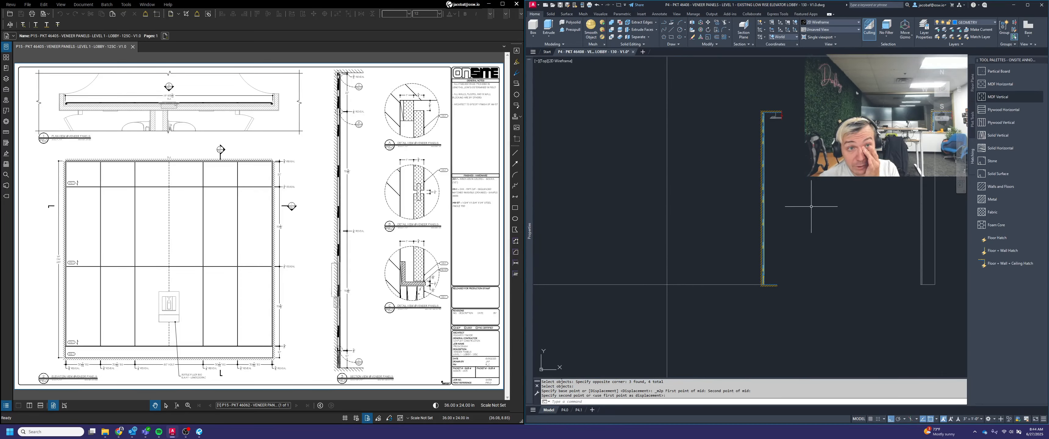
scroll(827, 194, down, 5)
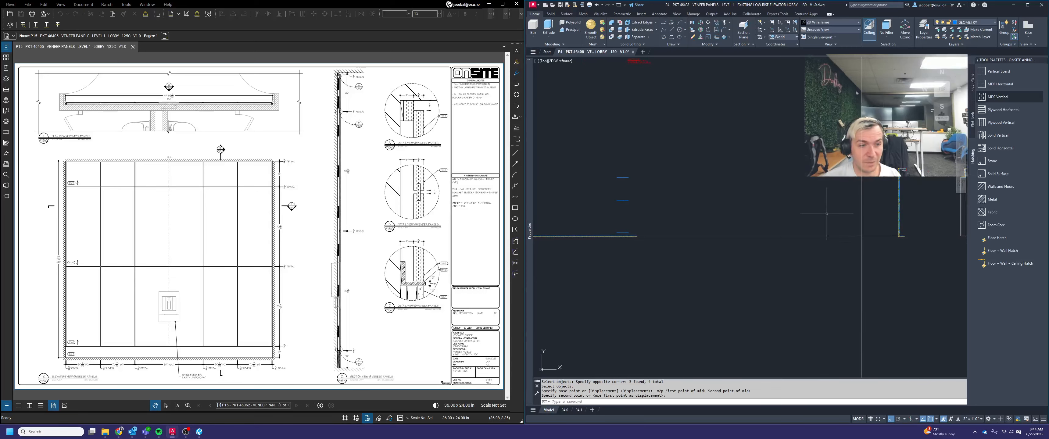
key(Escape)
click(692, 178)
click(739, 241)
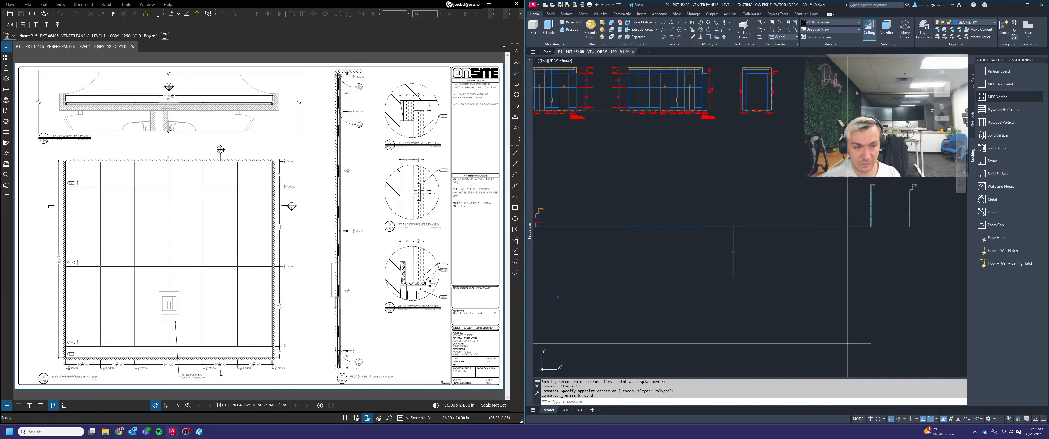
key(Delete)
click(695, 221)
key(Delete)
scroll(769, 246, down, 3)
key(Escape)
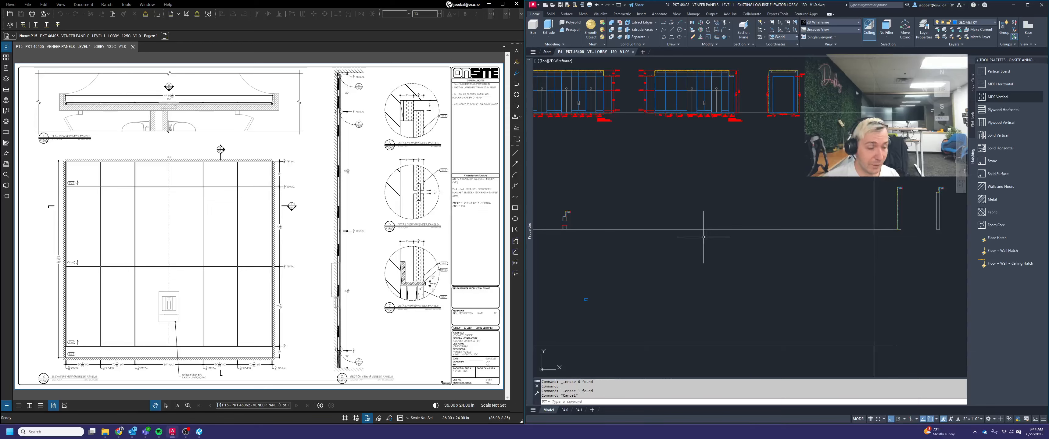
Draw a horizontal reference line from the ceiling underside of the first section across and past the sections at the far end
middle_drag(674, 232, 790, 246)
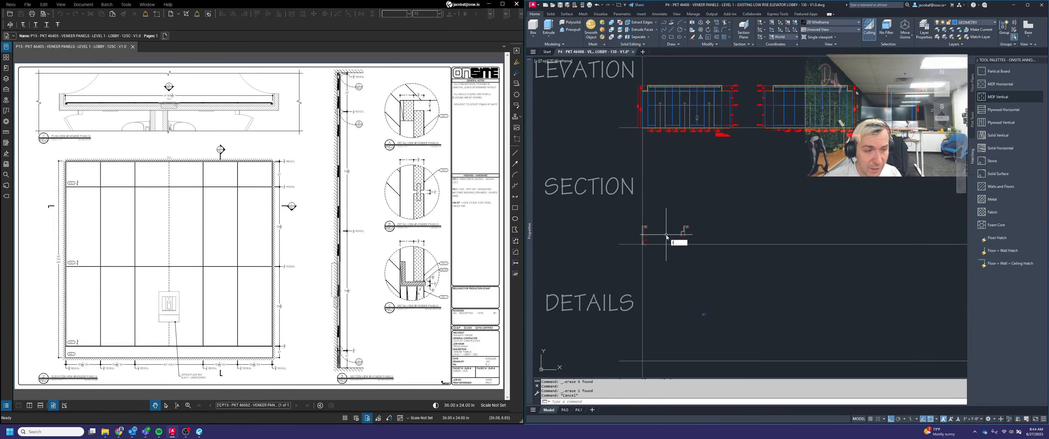
key(space)
scroll(655, 226, up, 6)
scroll(575, 238, up, 3)
click(573, 254)
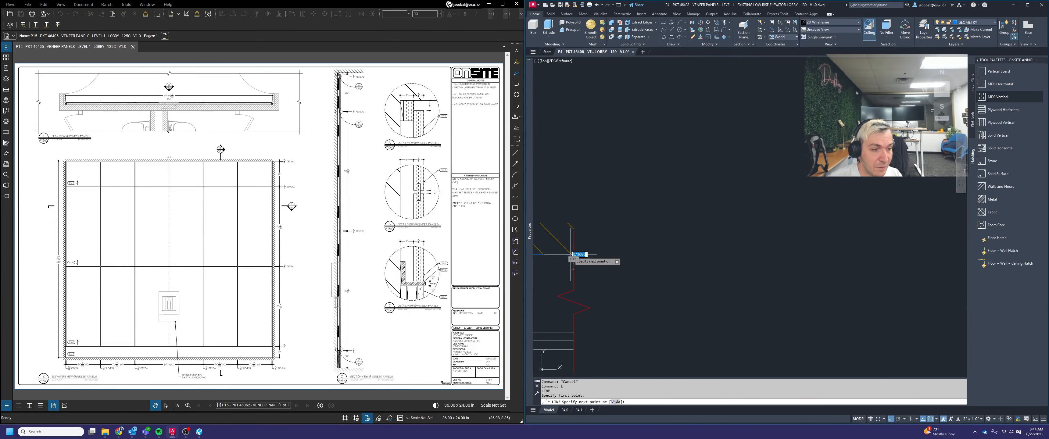
scroll(572, 254, down, 5)
scroll(611, 256, down, 2)
scroll(577, 256, up, 3)
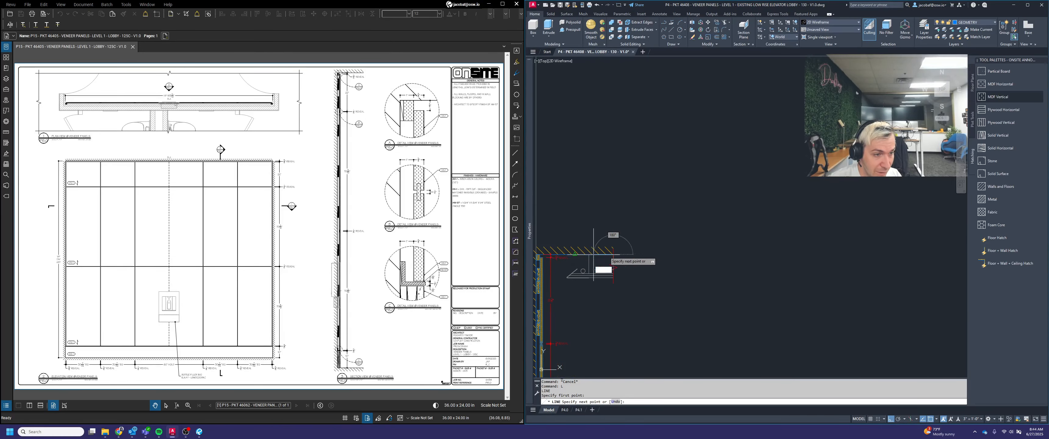
scroll(829, 256, down, 5)
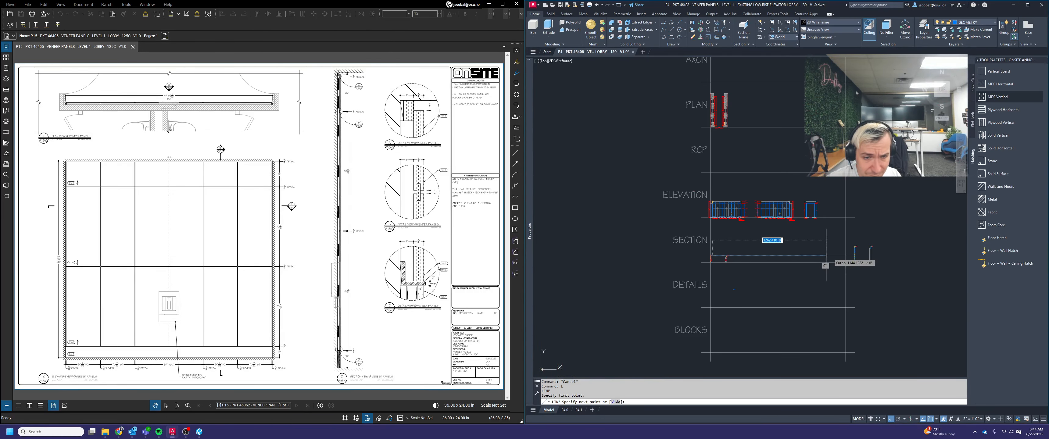
click(918, 256)
key(space)
Copy the first section's lower break line to the matching point above the base detail of the new section, using the panel face as base
scroll(746, 266, up, 3)
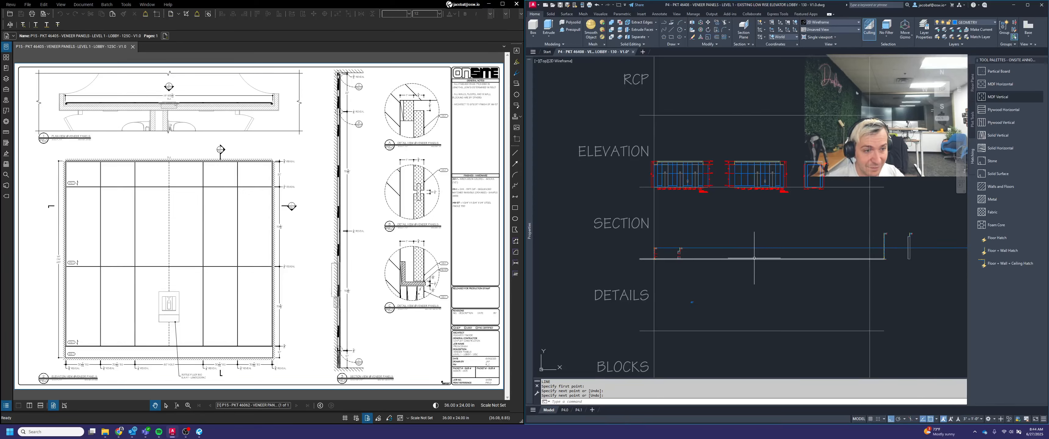
scroll(879, 244, up, 6)
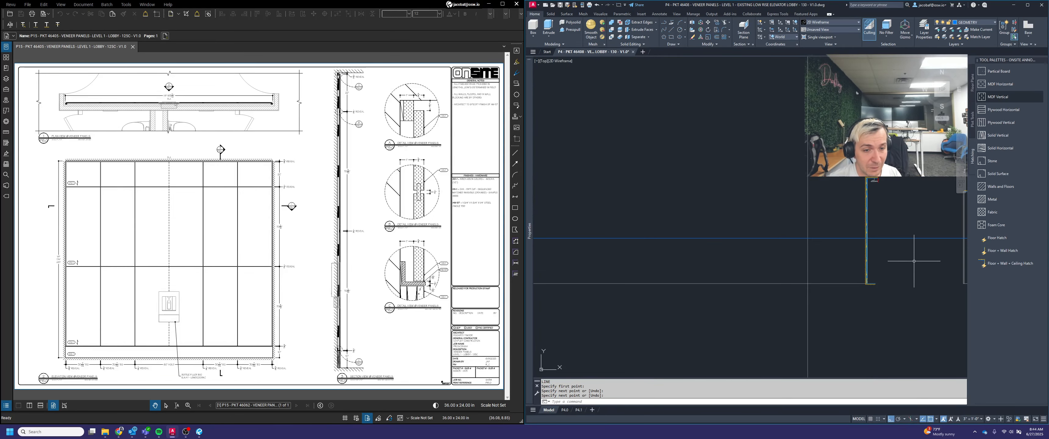
scroll(851, 256, up, 2)
scroll(850, 259, down, 4)
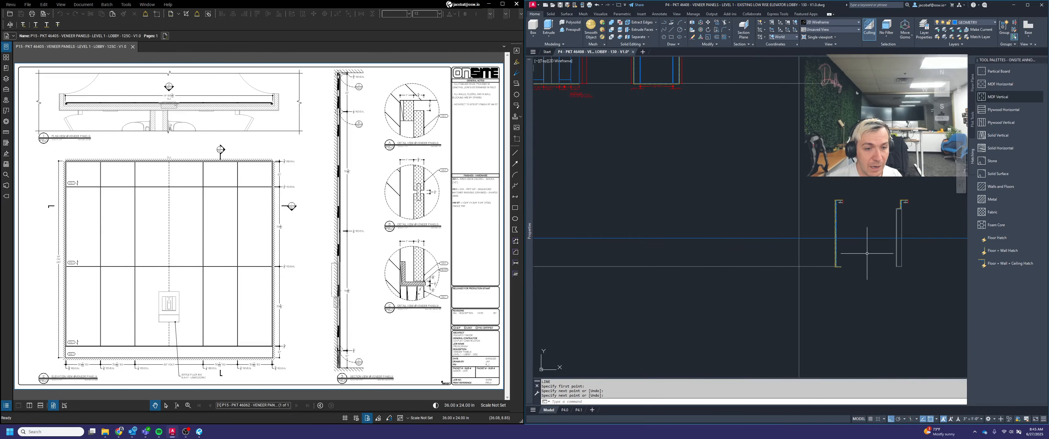
middle_drag(688, 256, 901, 265)
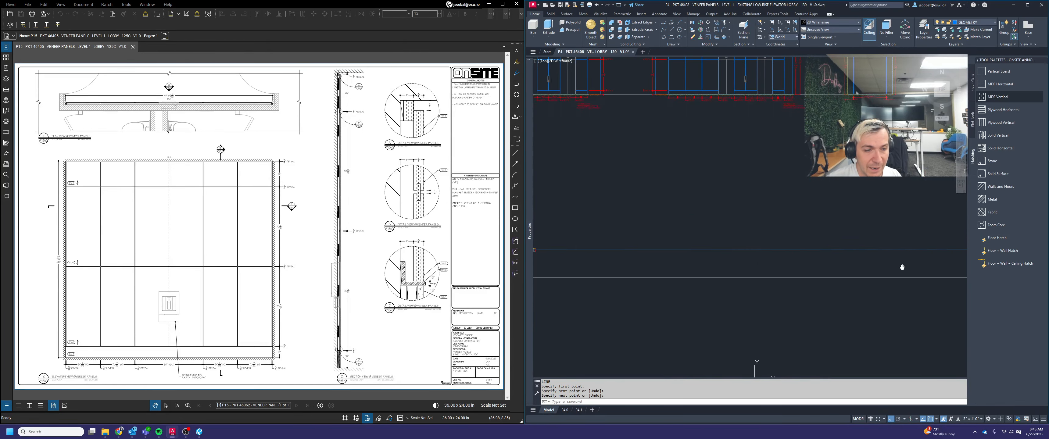
middle_drag(599, 260, 888, 249)
scroll(754, 259, up, 6)
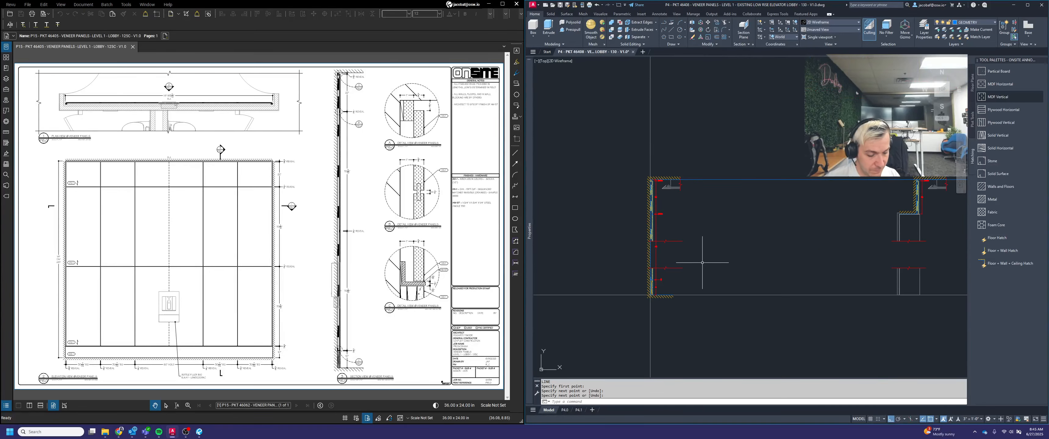
key(Return)
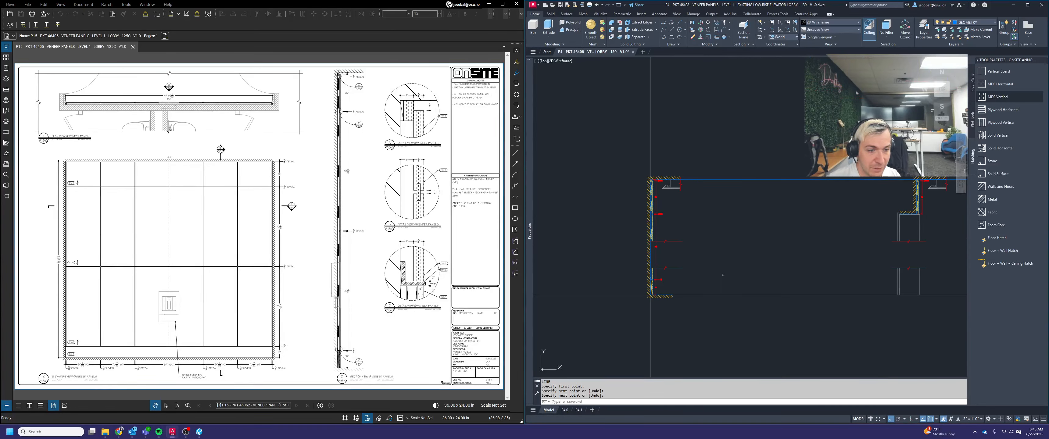
scroll(700, 275, up, 3)
click(703, 249)
click(610, 265)
scroll(610, 283, up, 6)
key(Return)
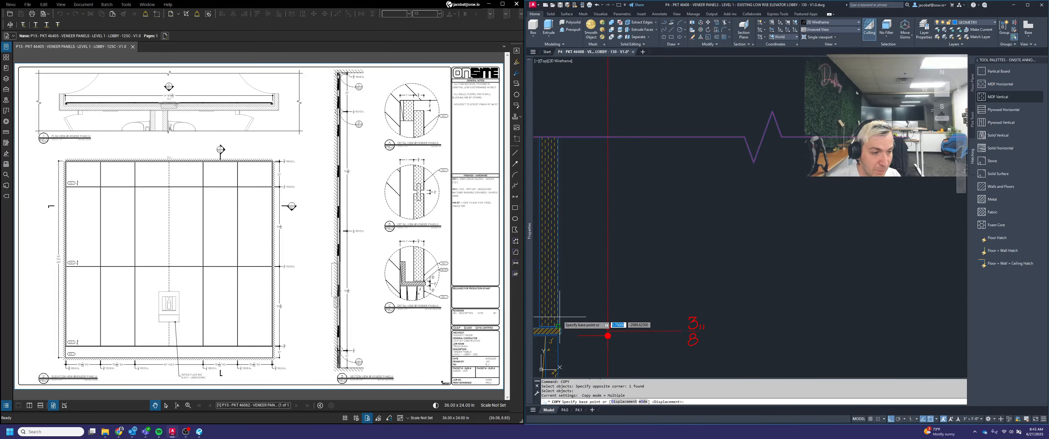
click(560, 317)
scroll(593, 276, down, 8)
scroll(598, 269, down, 6)
middle_drag(836, 269, 635, 250)
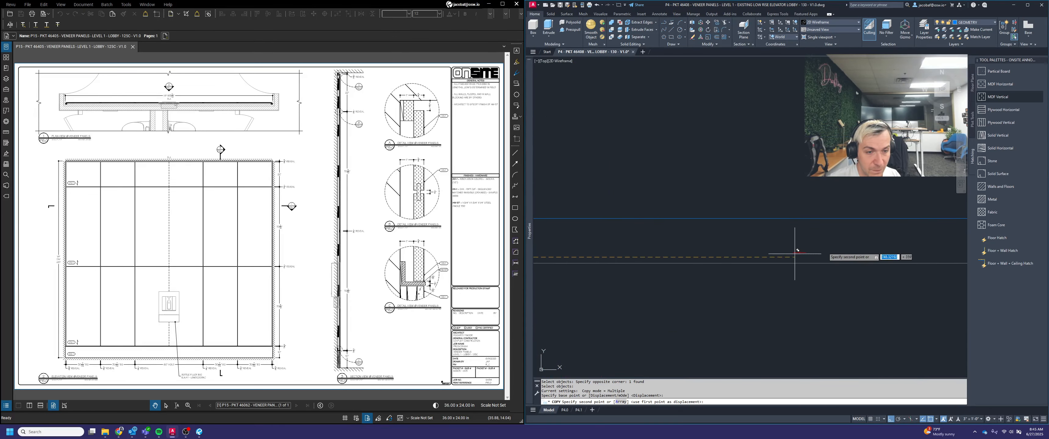
mouse_move(879, 252)
middle_down()
mouse_move(725, 253)
mouse_move(882, 257)
middle_up()
scroll(881, 257, up, 8)
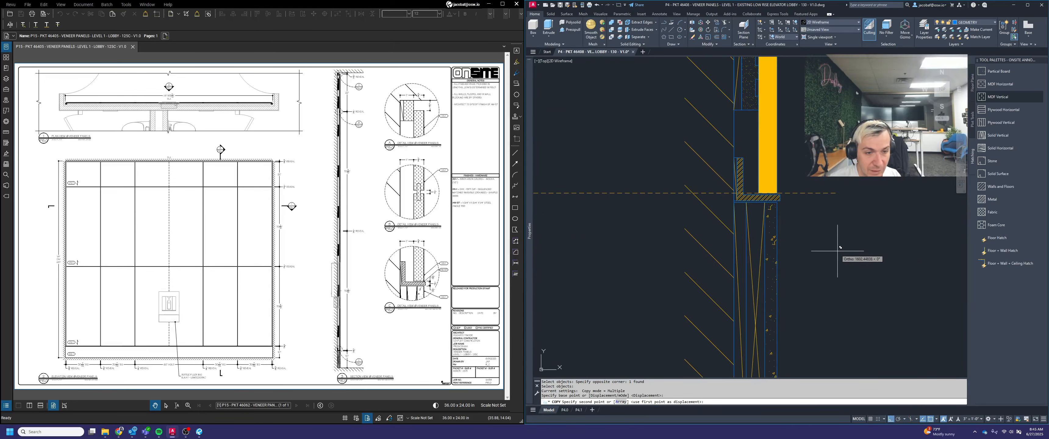
click(778, 171)
scroll(808, 227, down, 5)
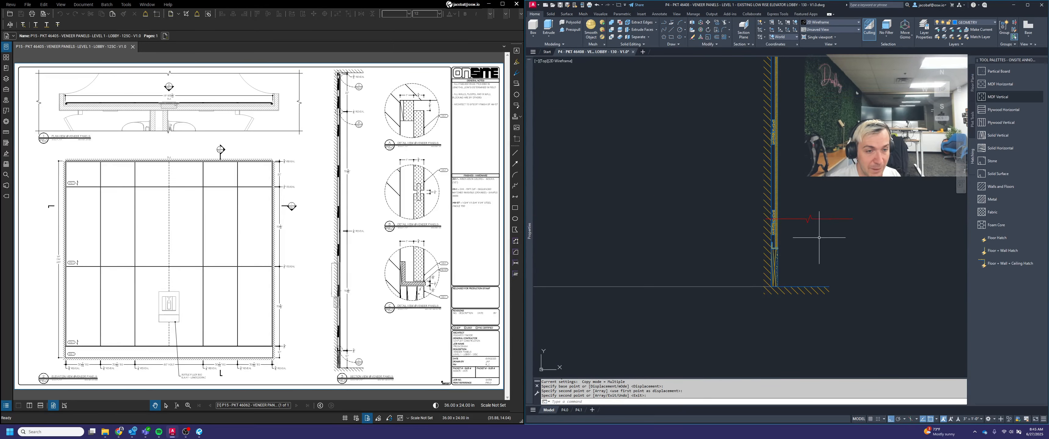
key(Return)
Copy the new section's break line up to the two panel joints above it, snapping to the panel face at each joint
scroll(822, 264, down, 3)
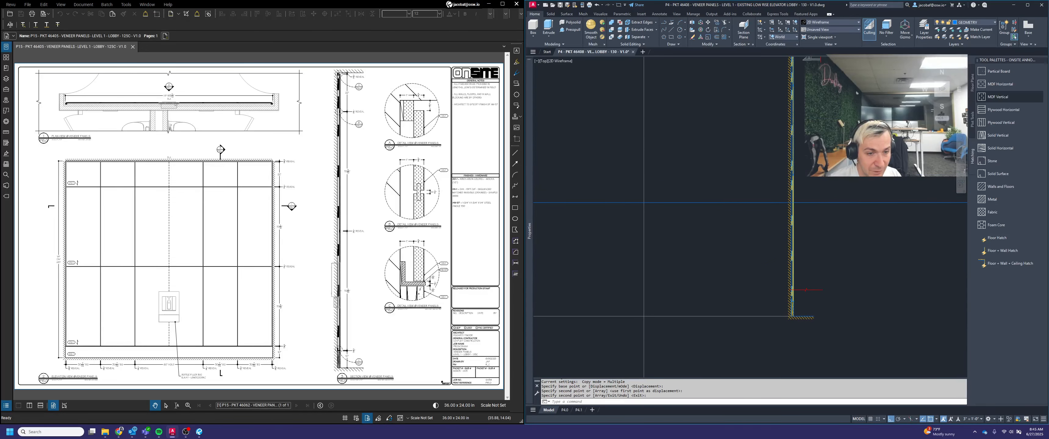
scroll(815, 288, up, 3)
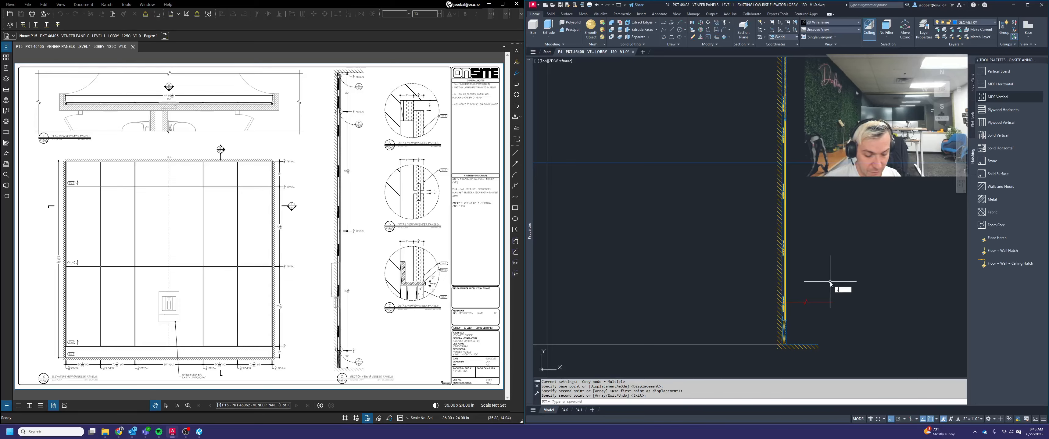
key(Return)
click(828, 313)
click(820, 281)
key(Return)
scroll(789, 299, up, 5)
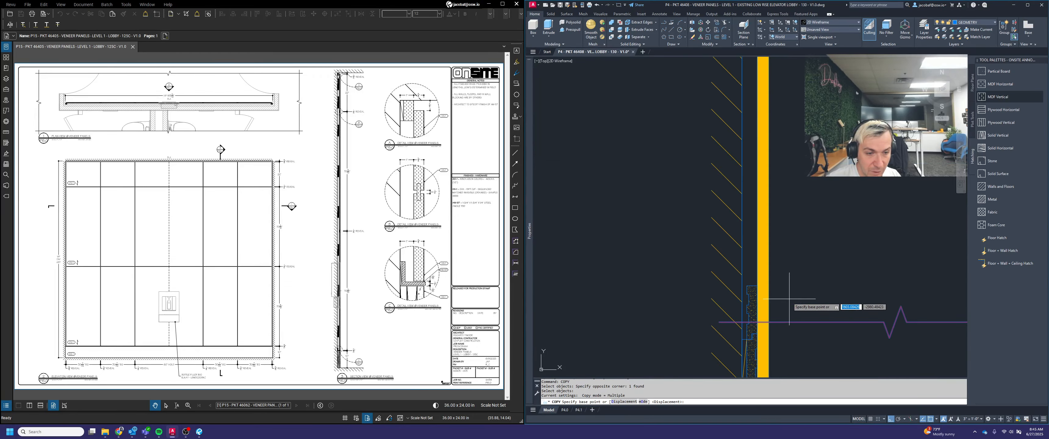
click(771, 320)
scroll(770, 320, down, 4)
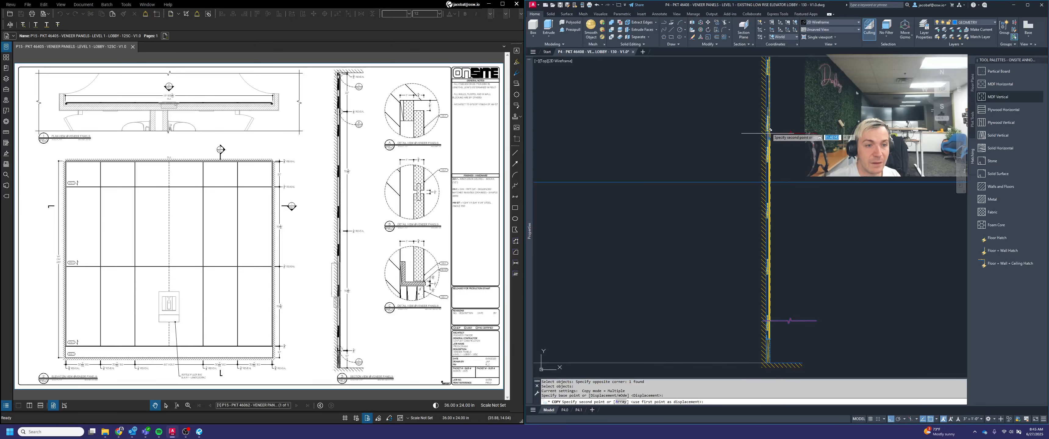
scroll(792, 194, up, 5)
click(794, 193)
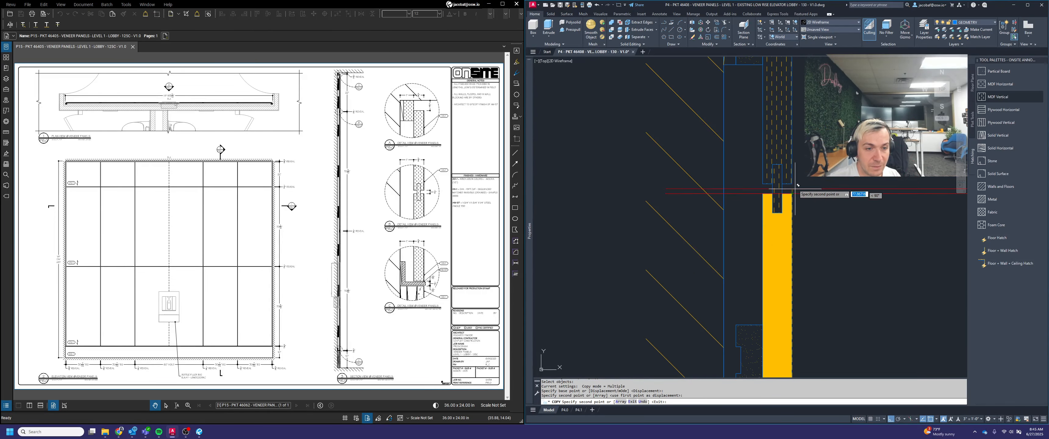
scroll(794, 228, down, 5)
scroll(784, 260, up, 6)
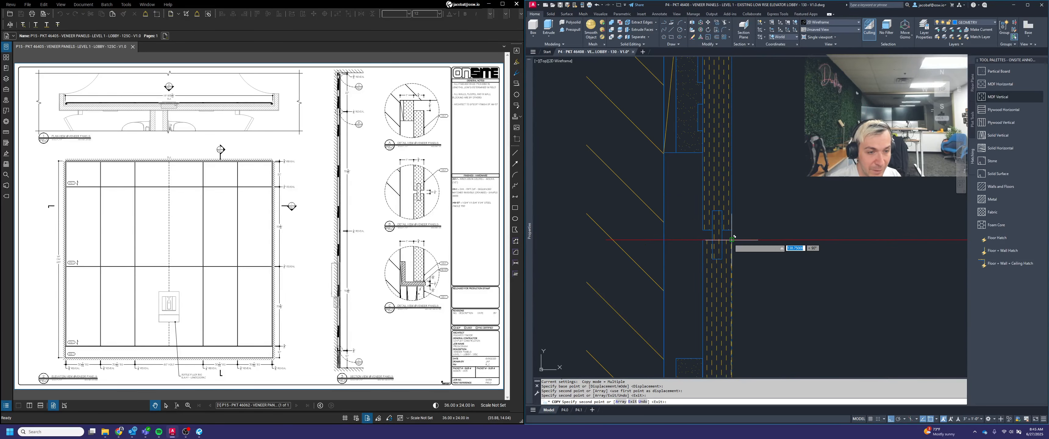
key(Escape)
Move the two near-overlapping break lines at the section's middle panel joint 8" away from it, one up and one down
scroll(749, 220, down, 8)
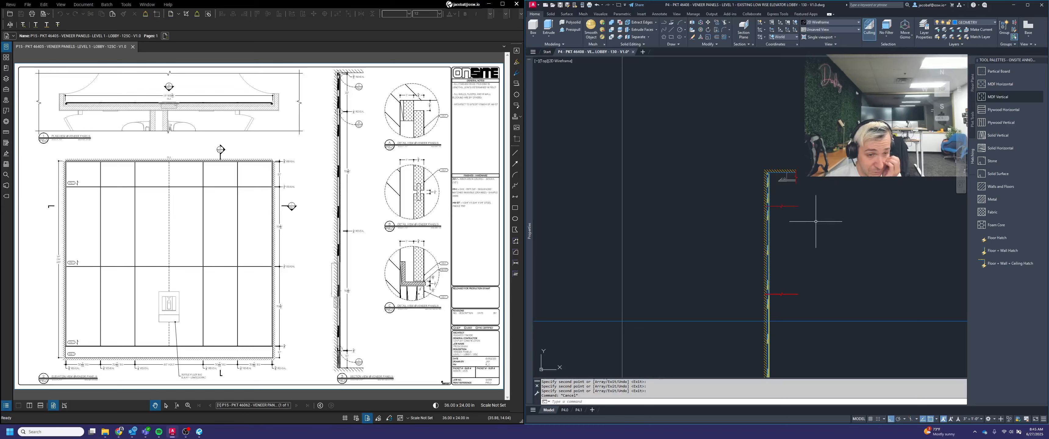
middle_drag(817, 249, 832, 190)
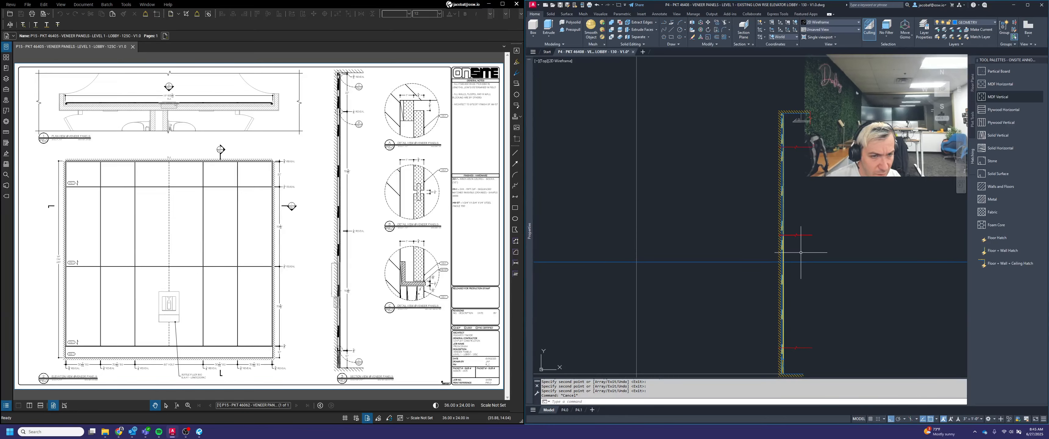
scroll(800, 250, up, 3)
text(m)
key(Return)
scroll(801, 241, up, 3)
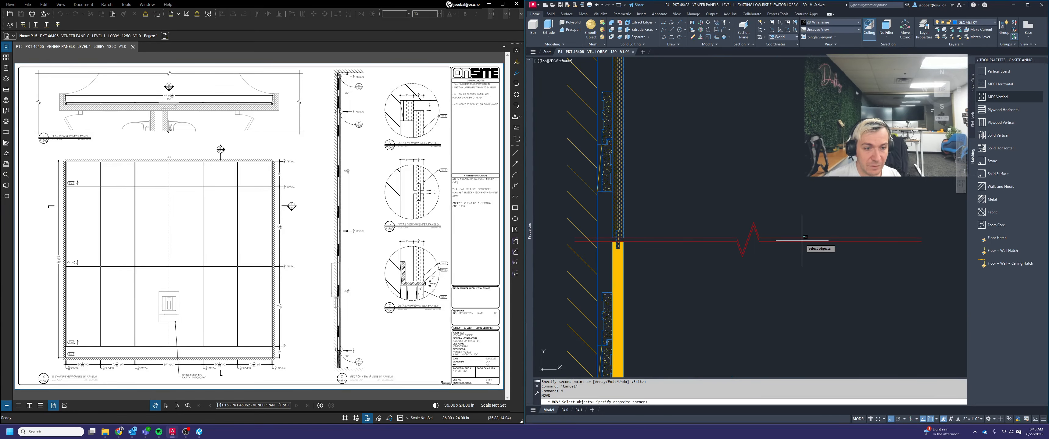
click(797, 251)
scroll(793, 200, down, 5)
key(Return)
click(834, 183)
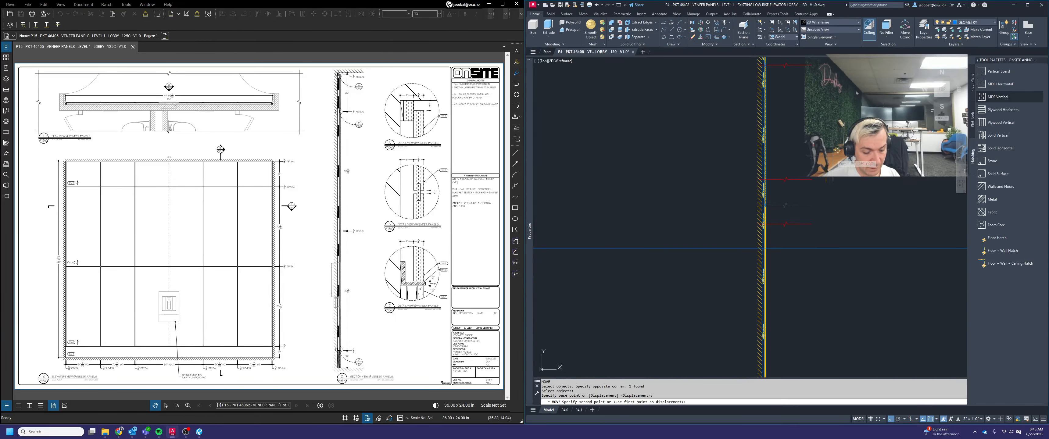
text(8)
key(Return)
middle_drag(830, 139, 824, 192)
Move the break line at the section's upper panel joint 8" downward
key(Return)
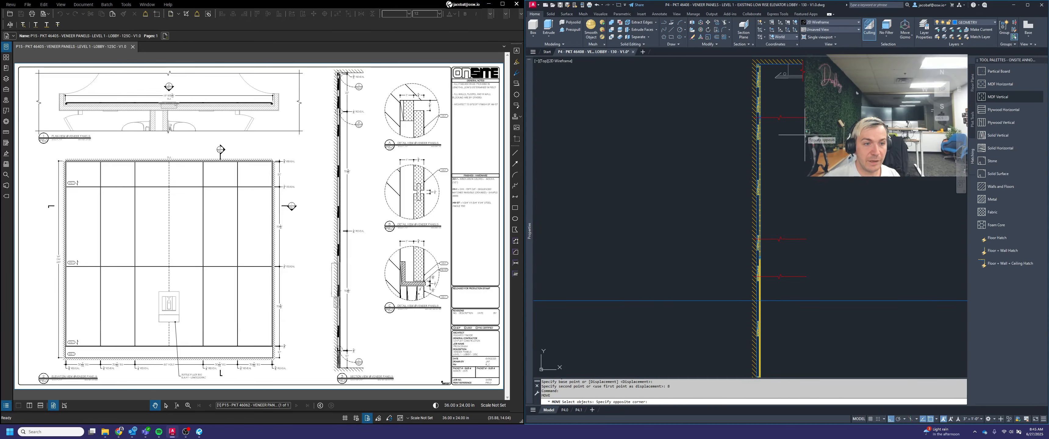
click(795, 113)
click(787, 120)
key(Return)
click(809, 131)
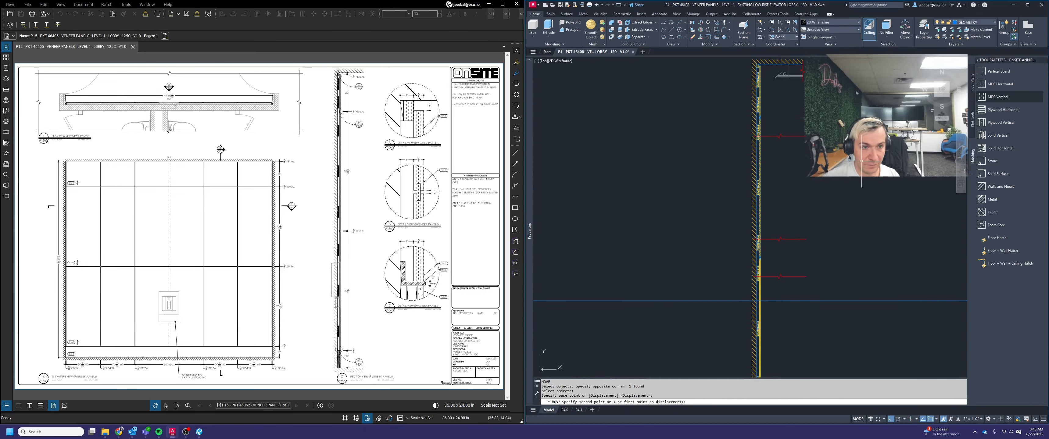
text(8)
key(Return)
key(Escape)
key(Escape)
Trim away the panel linework between the break line below the middle joint and the lowest break line, using both as cutting edges
middle_drag(777, 254, 808, 199)
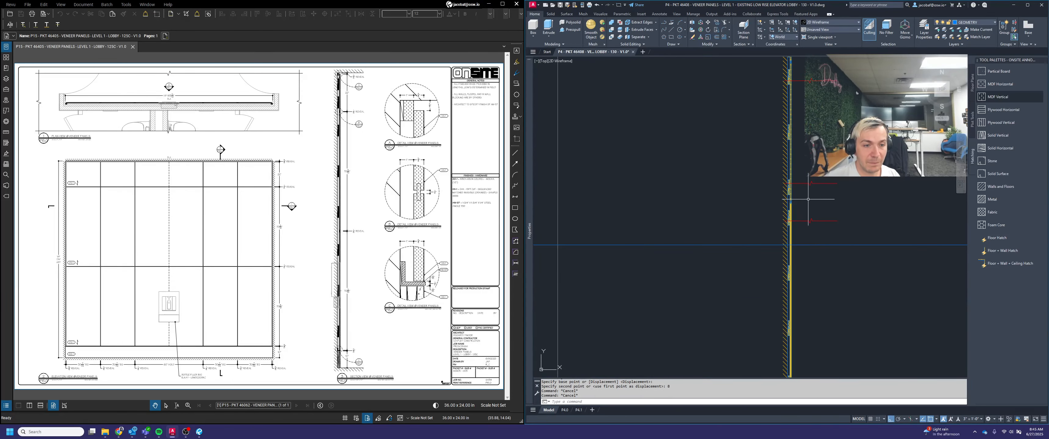
scroll(824, 194, down, 2)
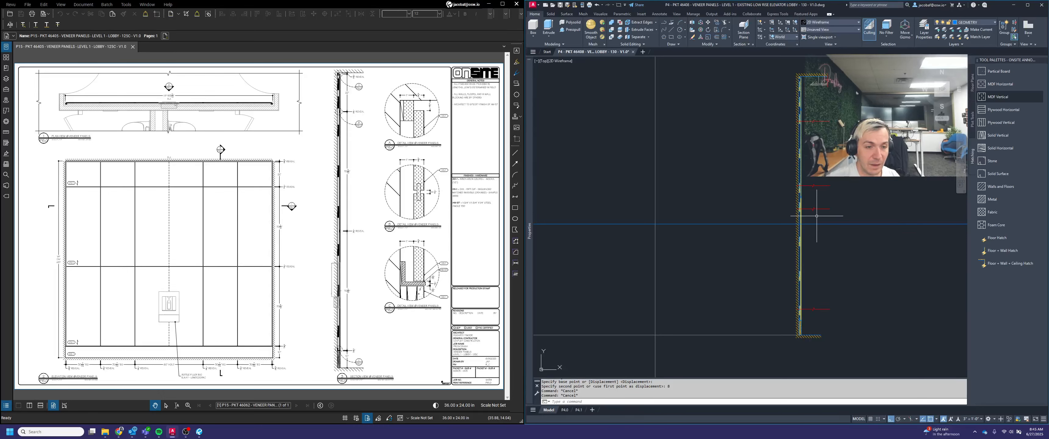
key(Escape)
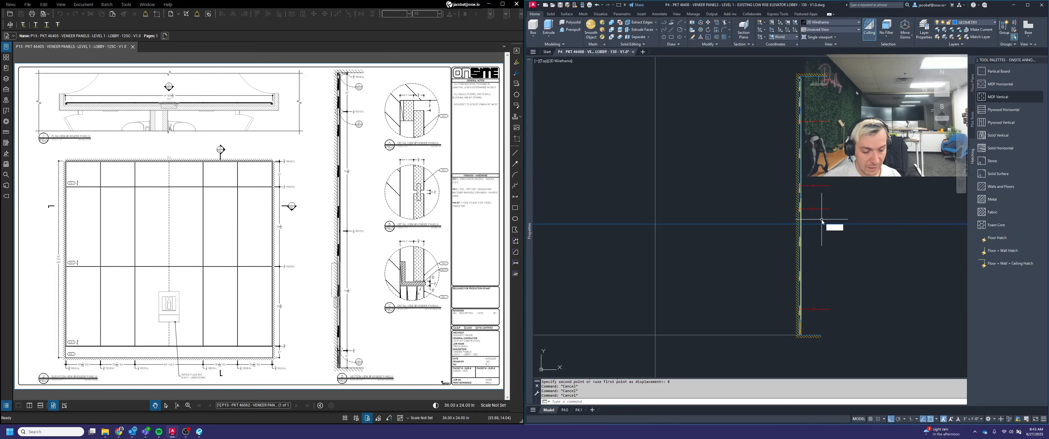
key(Return)
click(826, 195)
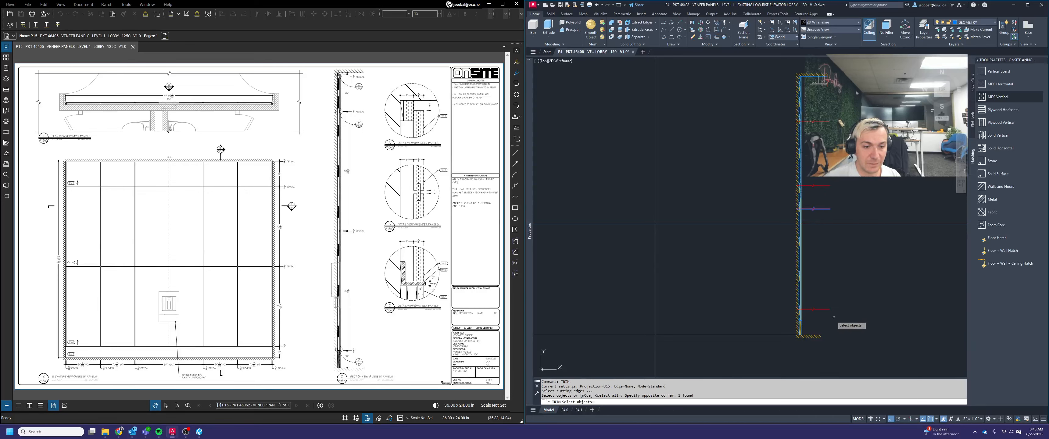
click(833, 318)
click(820, 292)
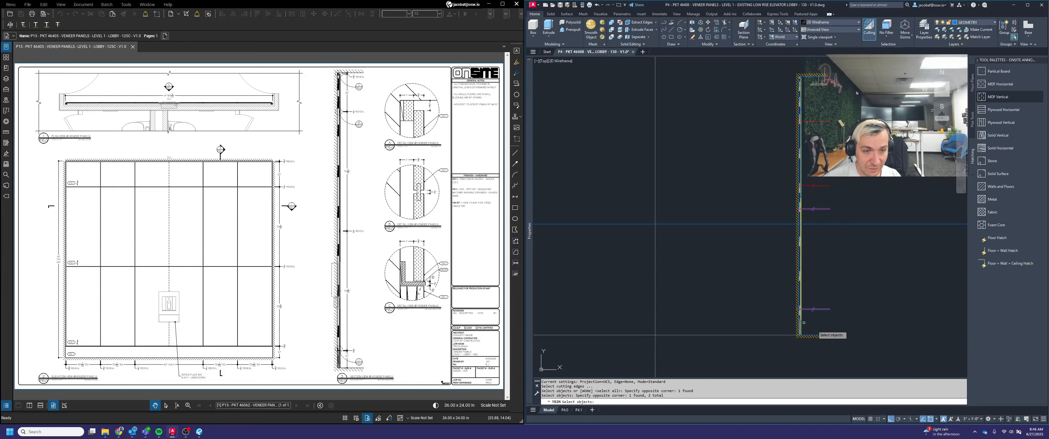
key(space)
click(818, 262)
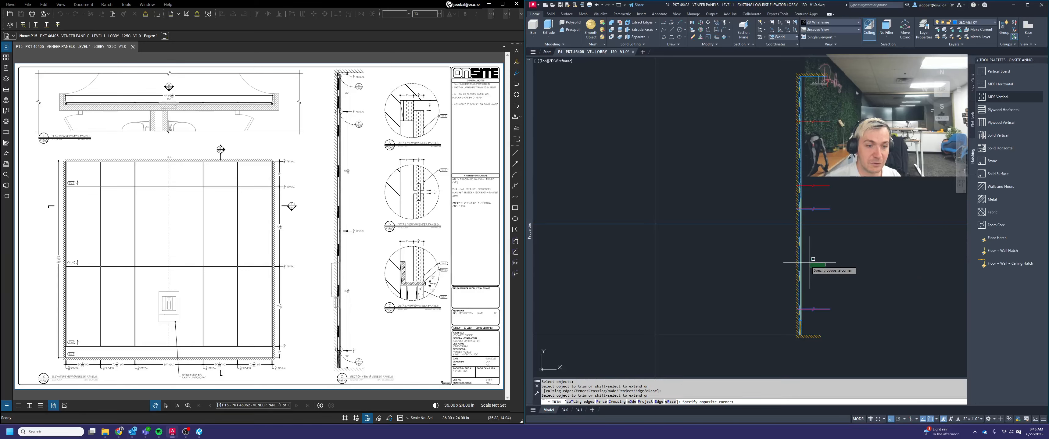
click(772, 254)
scroll(802, 198, up, 6)
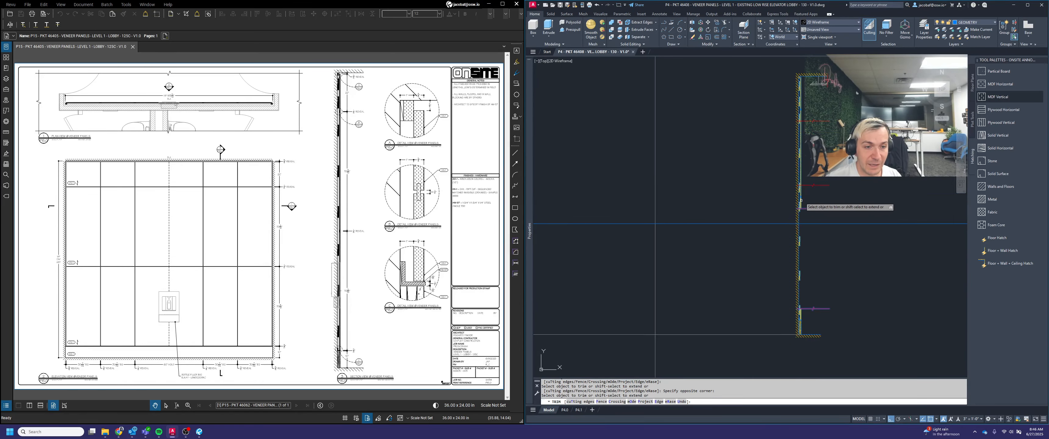
click(804, 261)
click(780, 247)
scroll(778, 252, down, 4)
key(space)
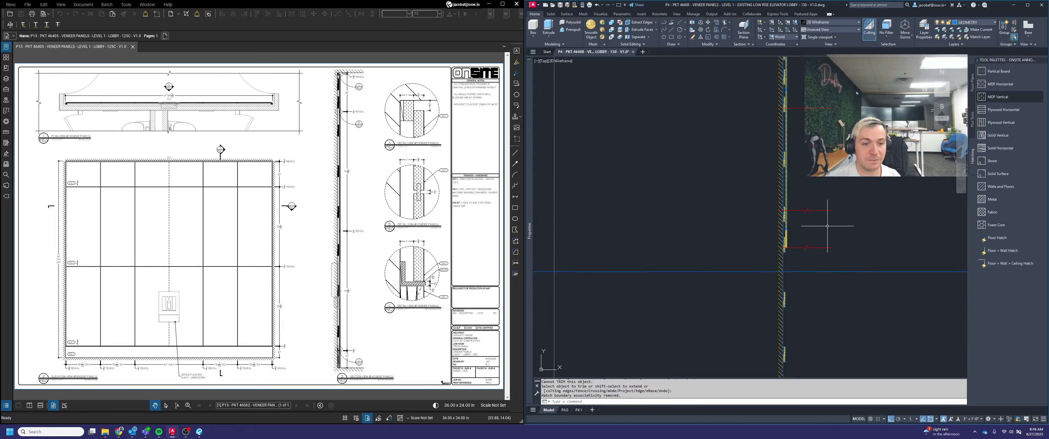
Trim away the panel linework between the upper break line and the one above the middle joint, using both as cutting edges
key(space)
click(827, 226)
click(824, 202)
click(834, 120)
click(829, 97)
scroll(819, 106, down, 2)
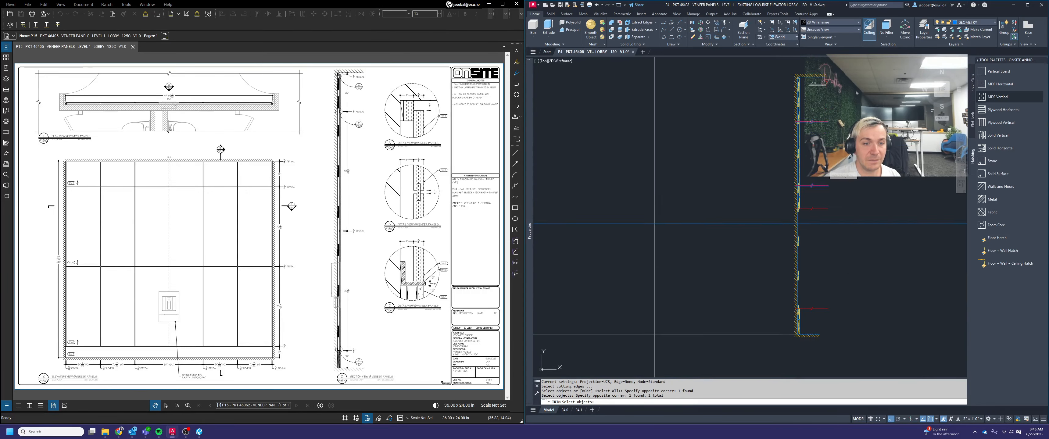
key(space)
click(829, 167)
click(769, 147)
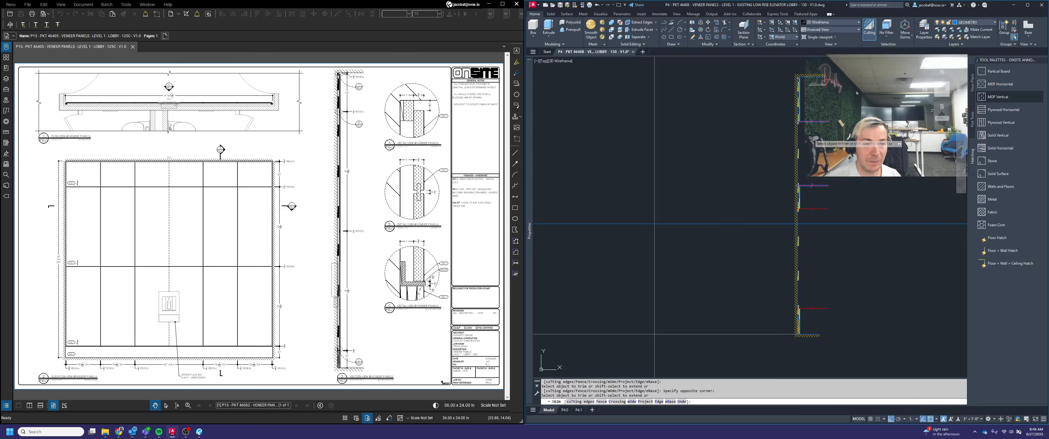
key(space)
Erase the two clips left in the trimmed gap between the two lower break lines
scroll(806, 123, up, 2)
scroll(804, 128, down, 4)
scroll(803, 245, up, 5)
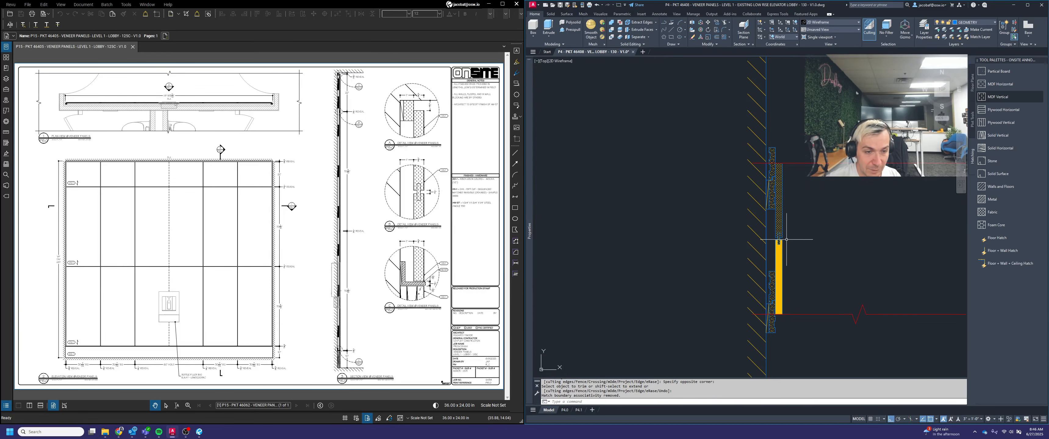
scroll(786, 240, down, 4)
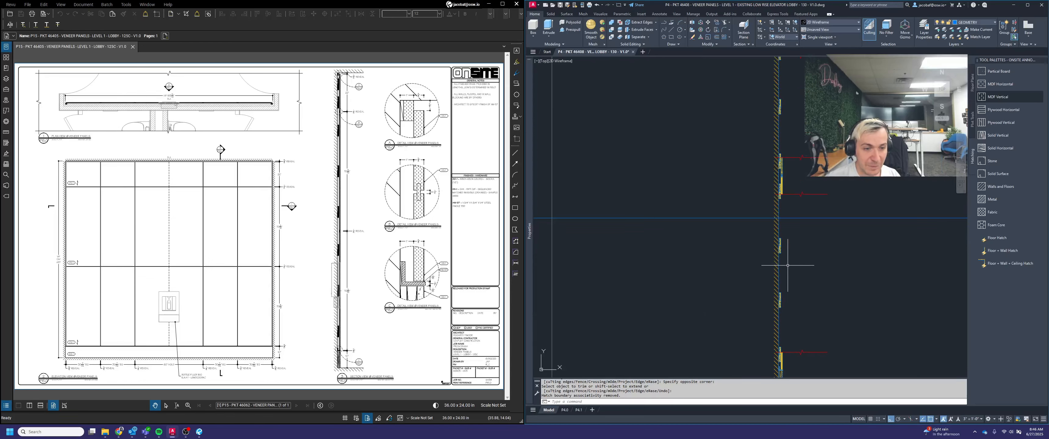
click(766, 232)
click(824, 312)
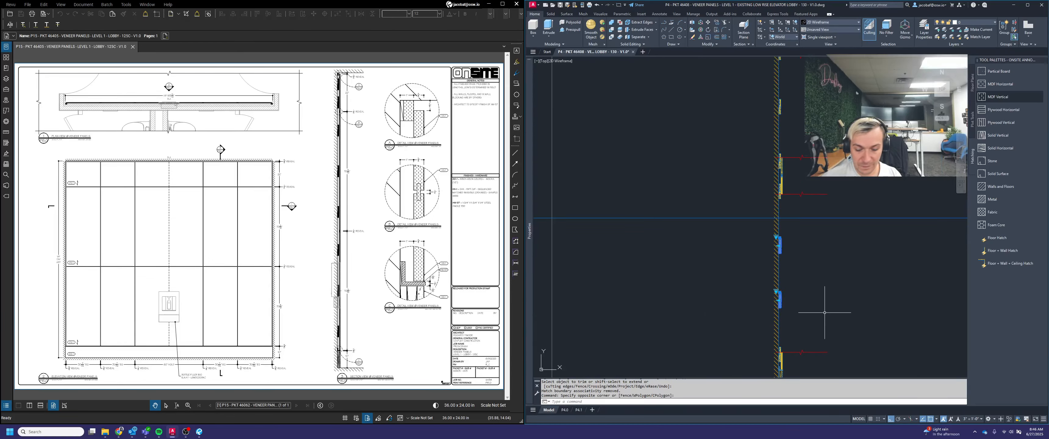
key(Delete)
Erase the panel hatches directly below and above the middle joint
scroll(782, 183, up, 5)
click(782, 196)
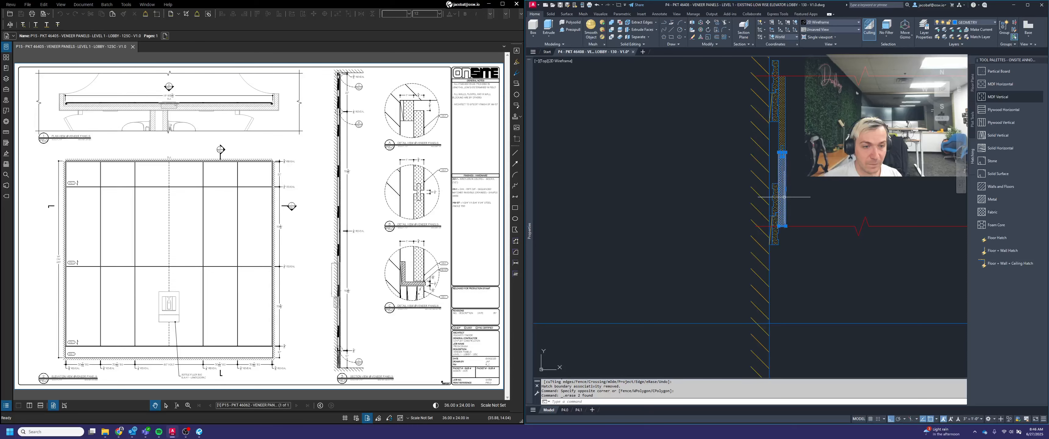
key(Delete)
click(778, 141)
key(Delete)
scroll(802, 221, down, 4)
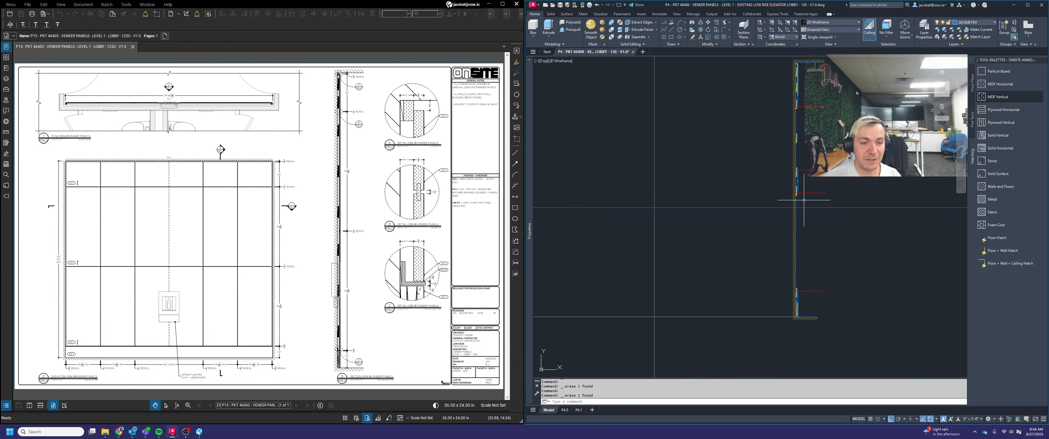
middle_drag(802, 221, 803, 249)
scroll(801, 168, up, 5)
scroll(810, 169, down, 5)
key(Escape)
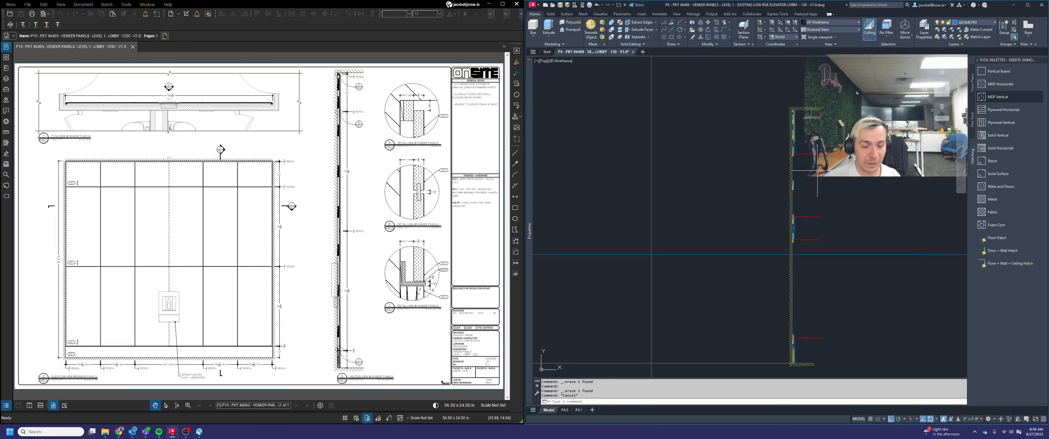
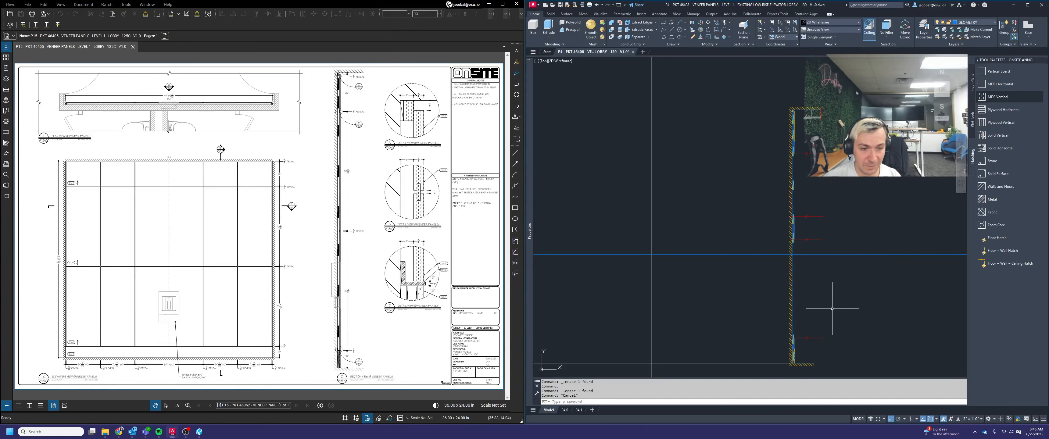
scroll(857, 279, down, 2)
key(Escape)
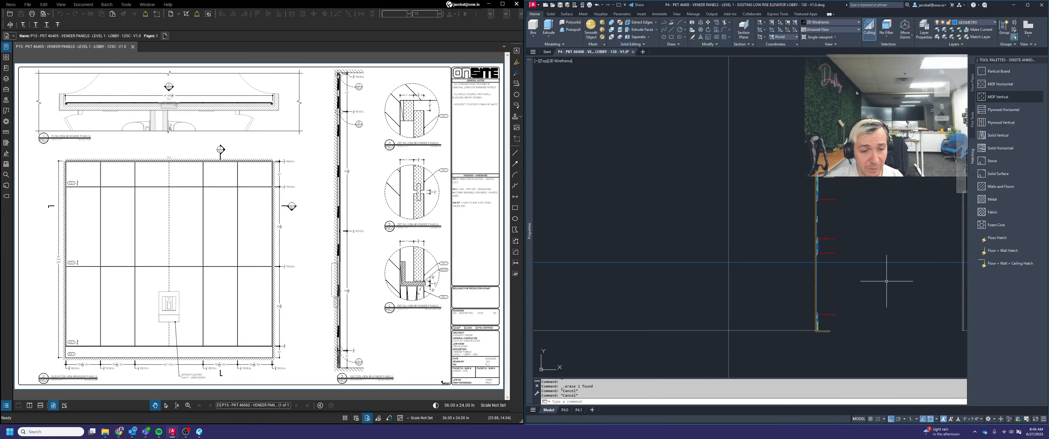
scroll(875, 252, down, 2)
scroll(875, 270, up, 2)
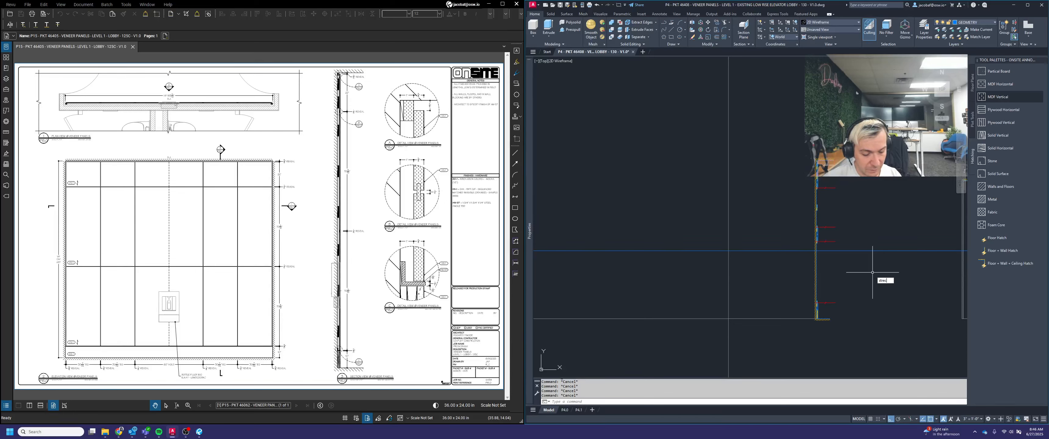
click(915, 280)
click(786, 115)
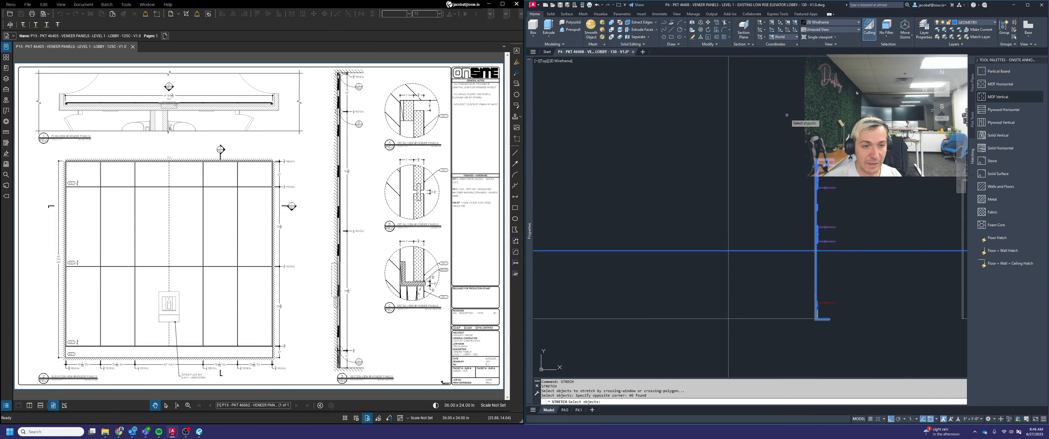
shift+click(883, 257)
shift+click(884, 213)
shift+click(880, 274)
shift+click(869, 229)
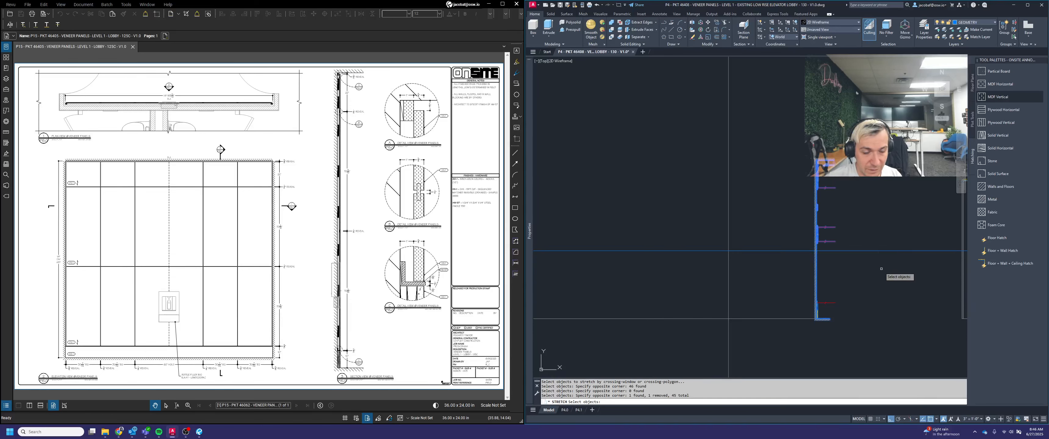
key(Escape)
Stretch the upper part of the wall section straight down by 65, leaving the horizontal construction line out of the selection
key(Return)
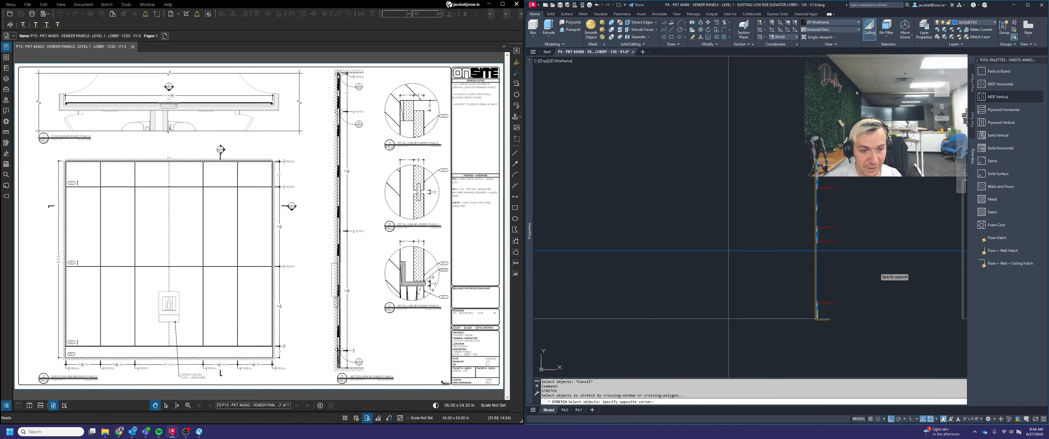
click(875, 268)
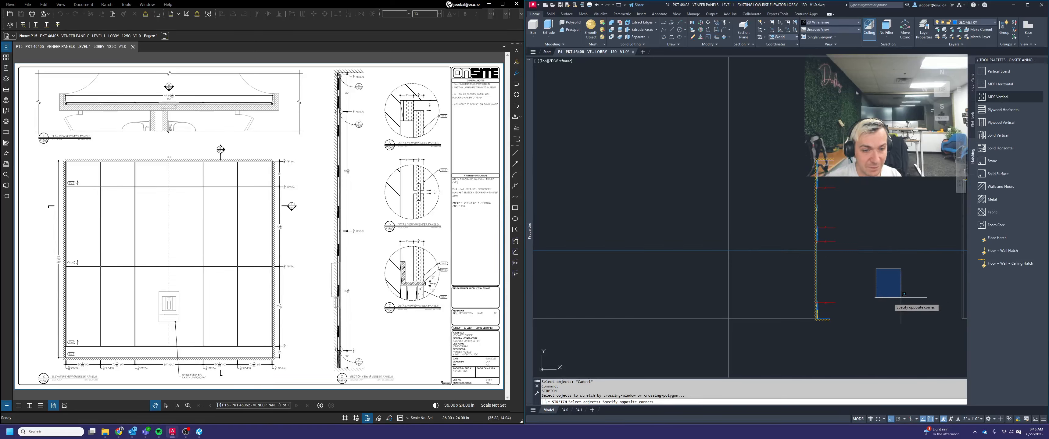
click(791, 131)
shift+click(905, 269)
shift+click(888, 234)
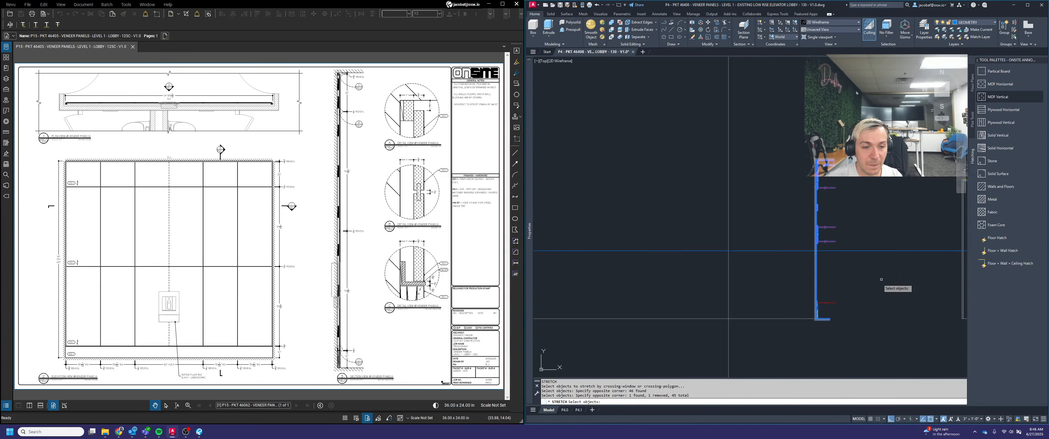
scroll(855, 276, up, 2)
key(Return)
click(825, 221)
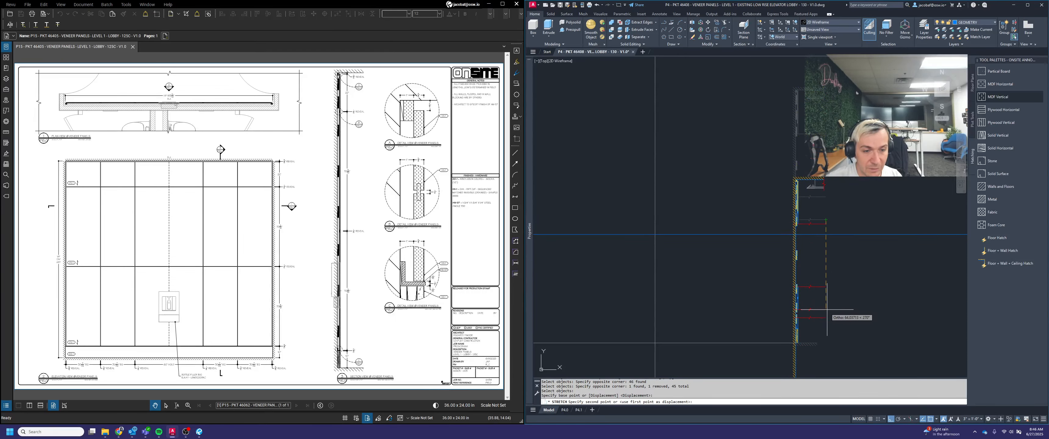
text(65)
key(Return)
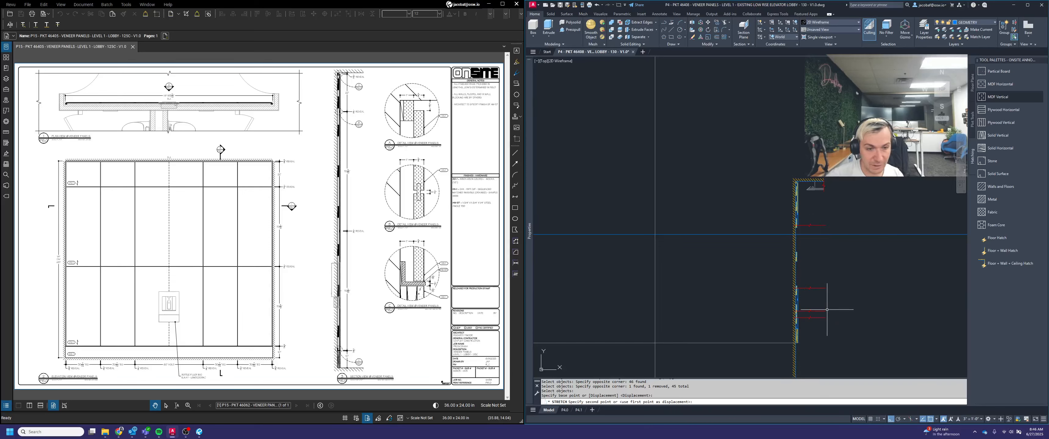
Stretch the top of the wall section, including the ceiling, down to the horizontal construction line, excluding that line from the selection
key(Return)
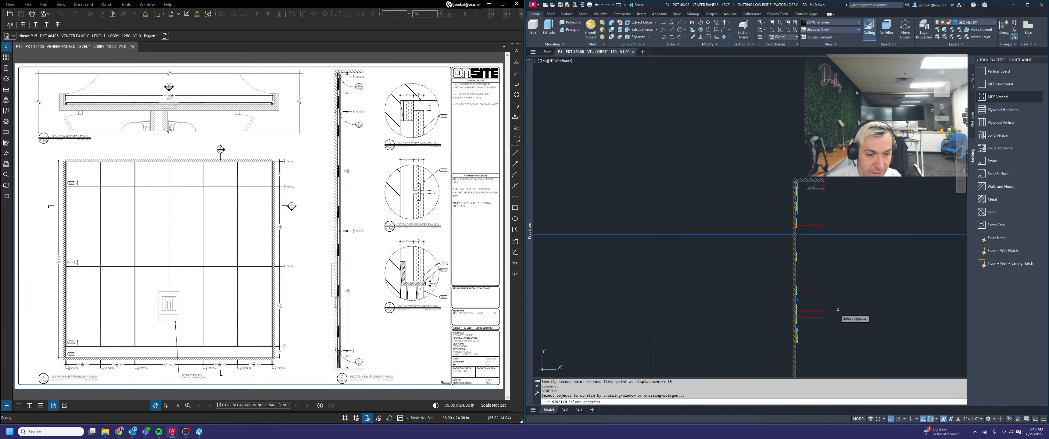
click(893, 270)
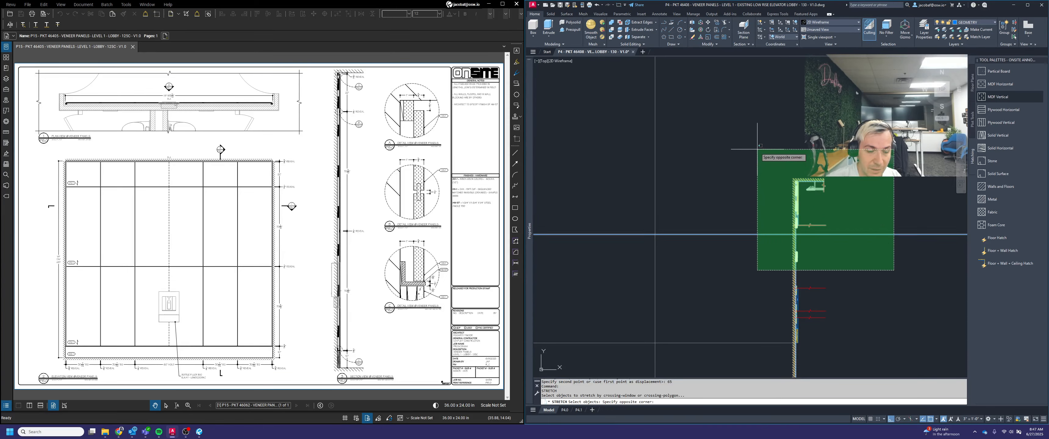
click(757, 149)
shift+click(879, 234)
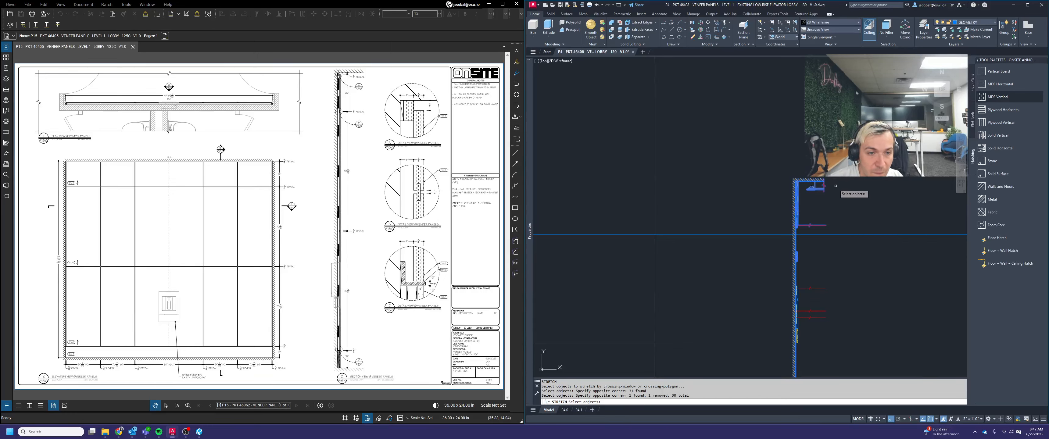
scroll(814, 187, up, 2)
key(Return)
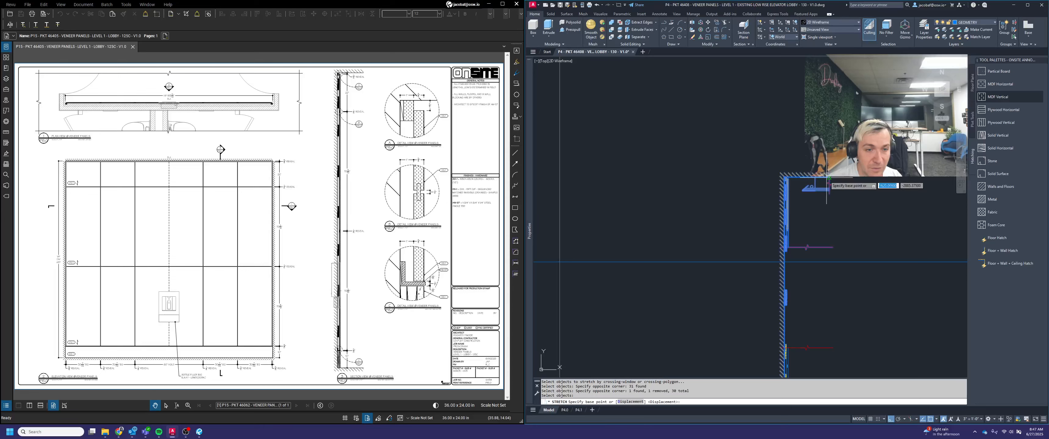
click(828, 178)
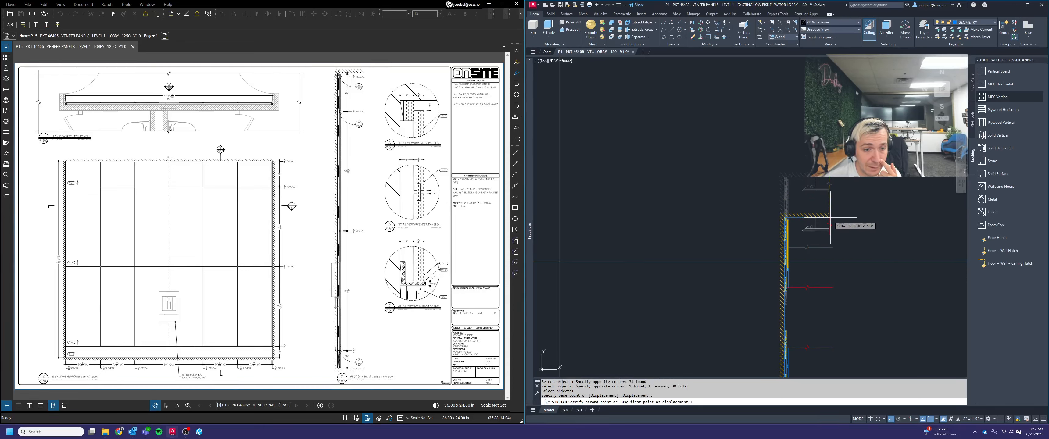
click(836, 260)
Erase the horizontal construction line at the ceiling of the wall section
scroll(850, 248, down, 3)
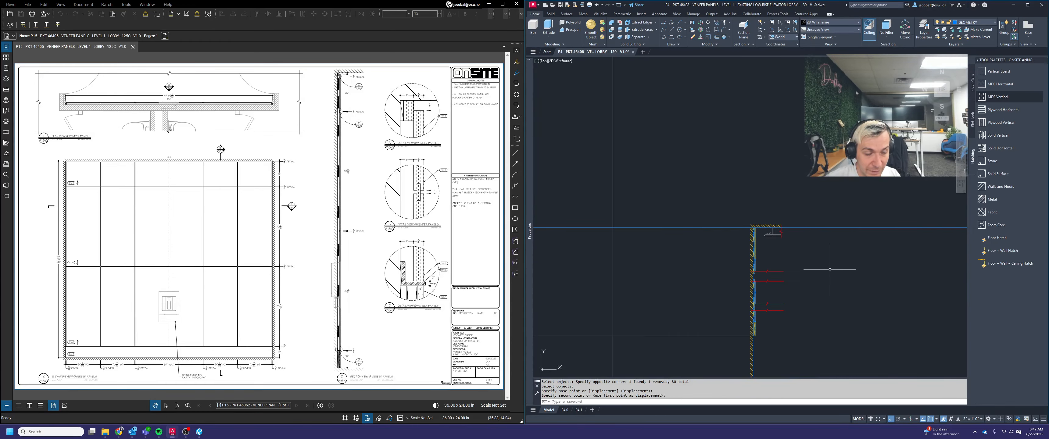
middle_drag(860, 268, 846, 200)
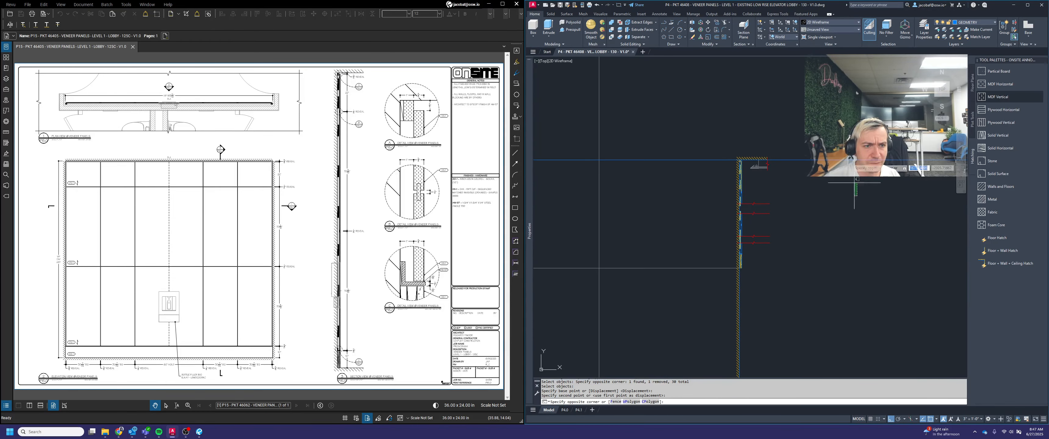
click(845, 139)
key(Delete)
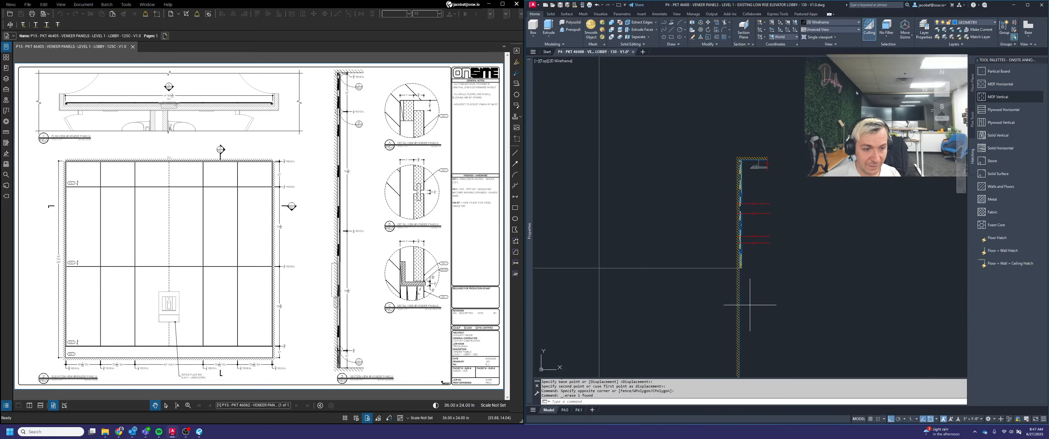
Pull the lower end of the wall hatch up to the floor line of the section
click(749, 306)
click(729, 290)
scroll(758, 203, down, 4)
click(755, 283)
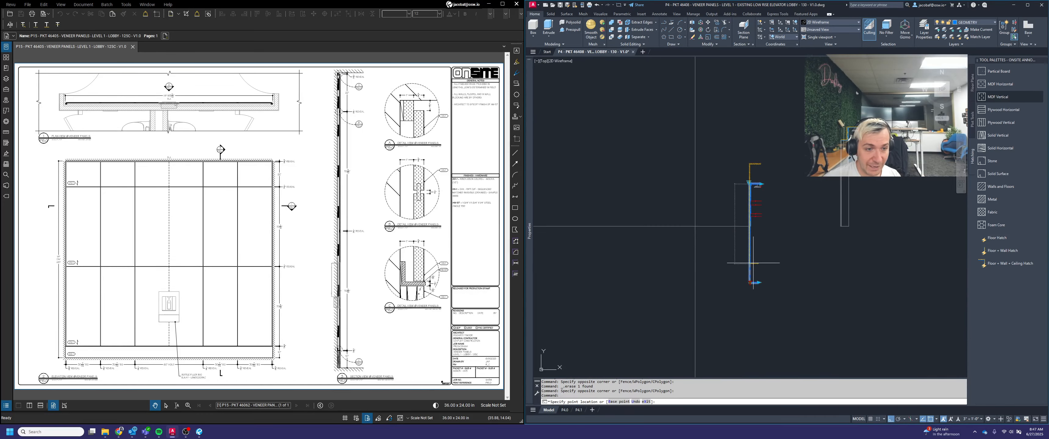
scroll(773, 240, up, 5)
key(Escape)
scroll(815, 261, down, 4)
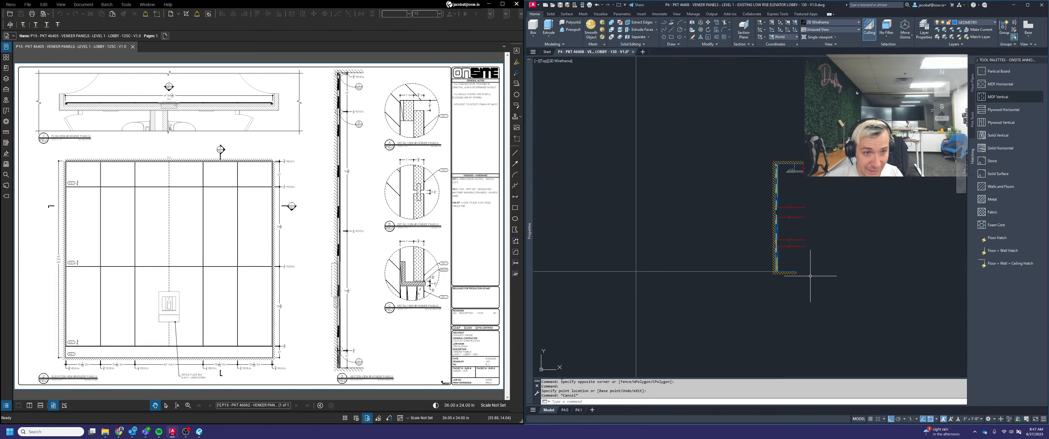
Extend the floor hatch outward so its end lines up with the end of the ceiling hatch
click(804, 276)
click(794, 271)
click(796, 271)
scroll(802, 176, up, 4)
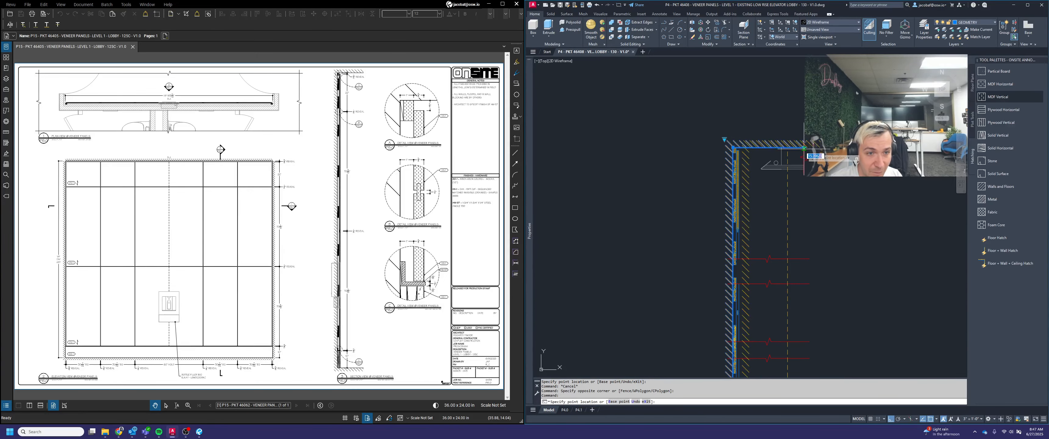
key(Escape)
key(Escape)
scroll(807, 199, down, 4)
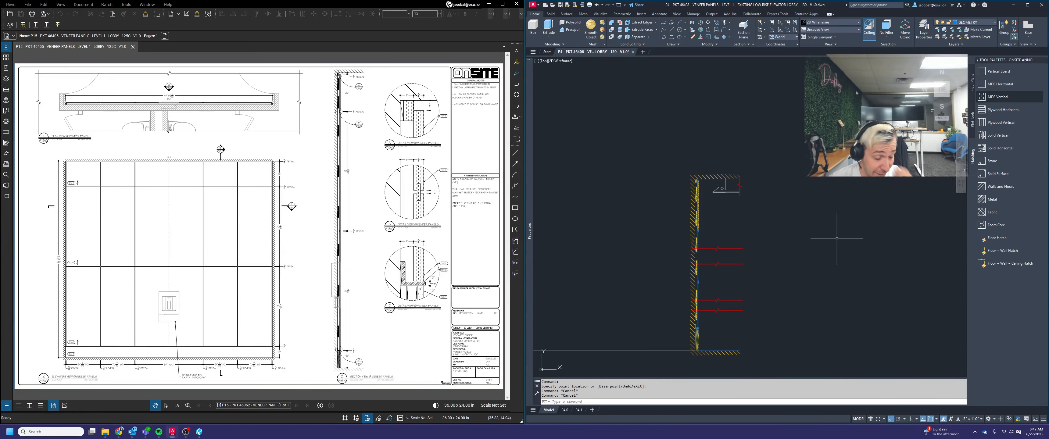
Explode the four cleat blocks located at the break lines of the wall section
scroll(836, 238, down, 2)
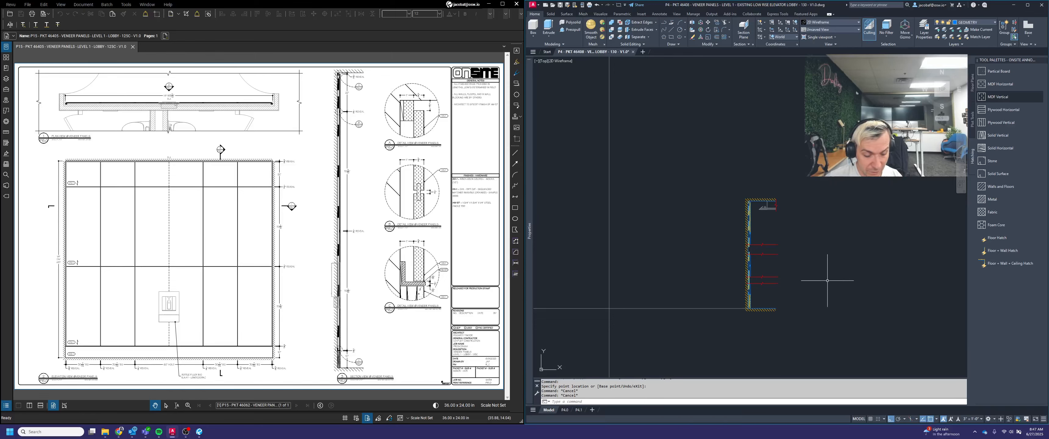
scroll(749, 254, up, 9)
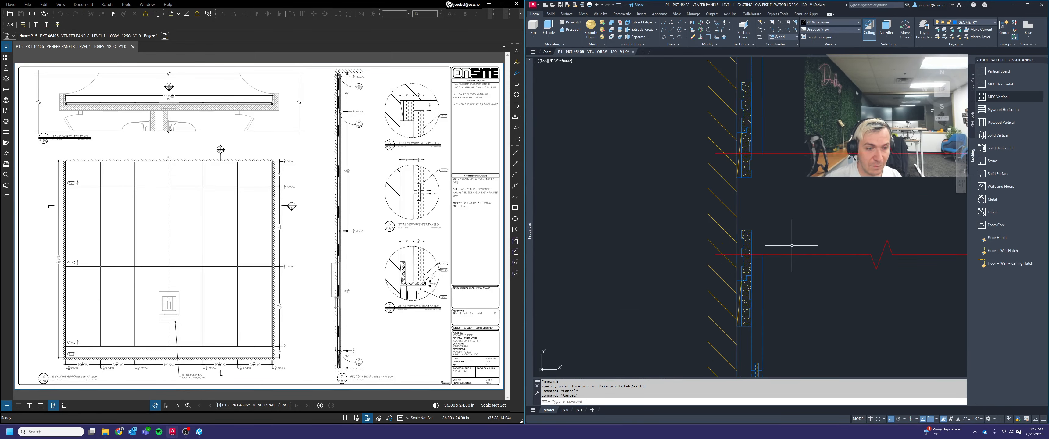
click(769, 227)
click(750, 239)
click(762, 190)
click(750, 166)
scroll(764, 160, down, 4)
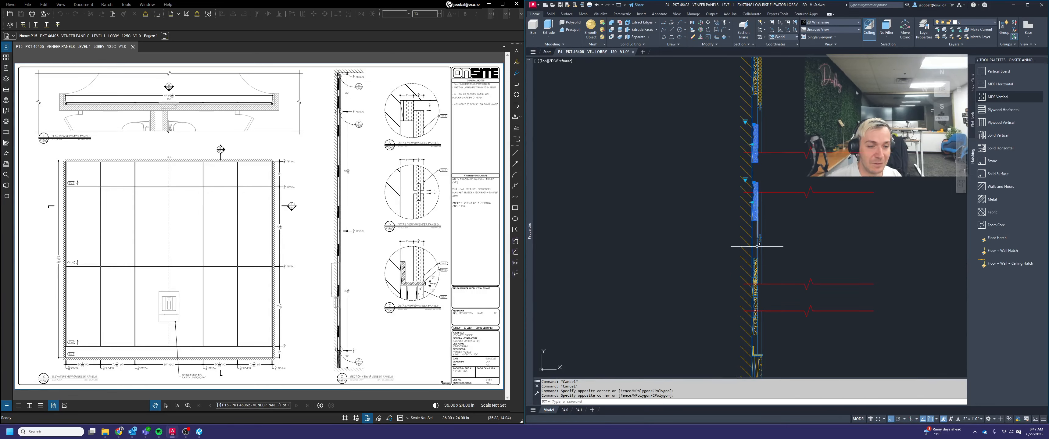
scroll(761, 301, up, 2)
click(760, 314)
click(751, 296)
scroll(814, 307, down, 2)
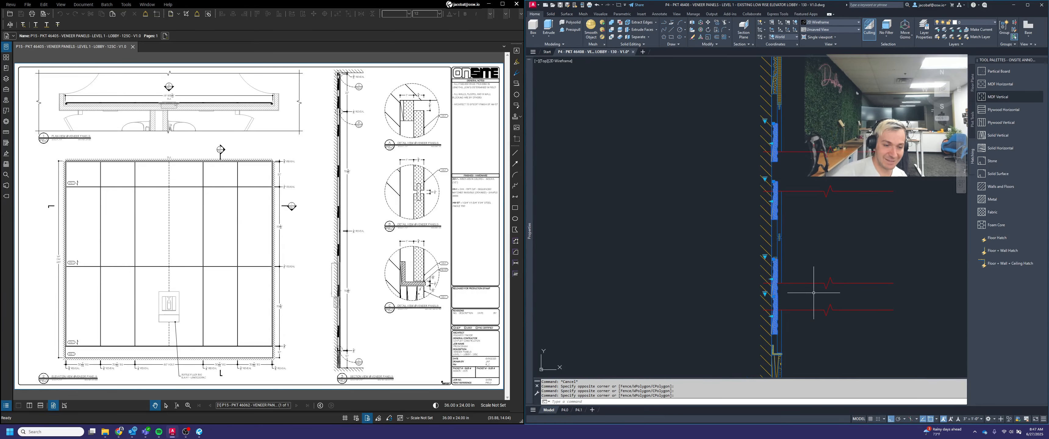
middle_drag(796, 240, 799, 269)
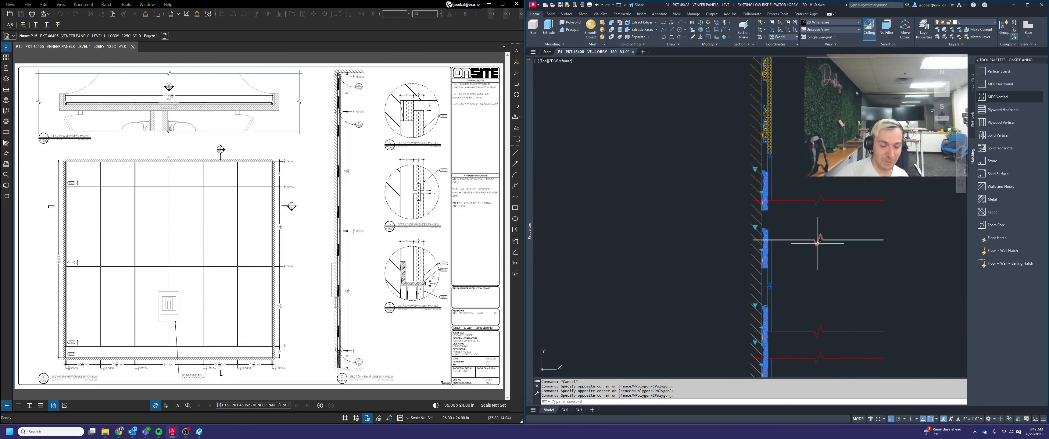
text(ex)
text(dploe)
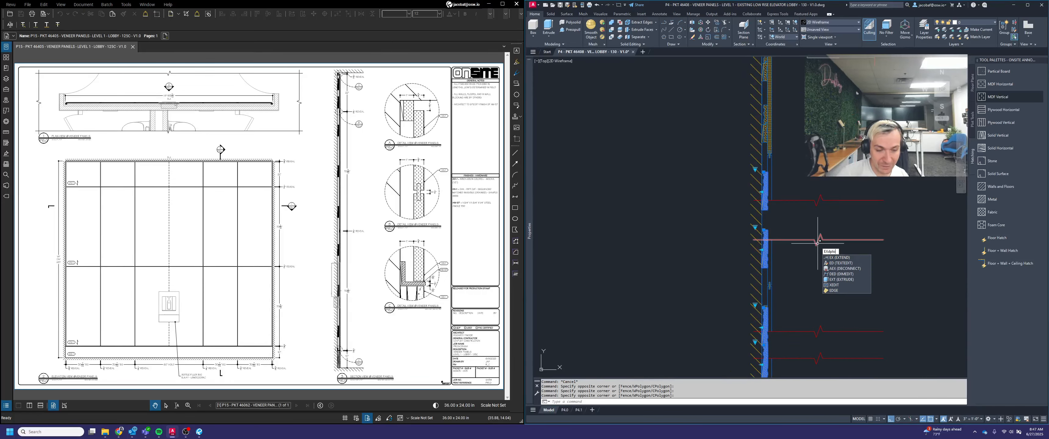
key(Return)
text(ex)
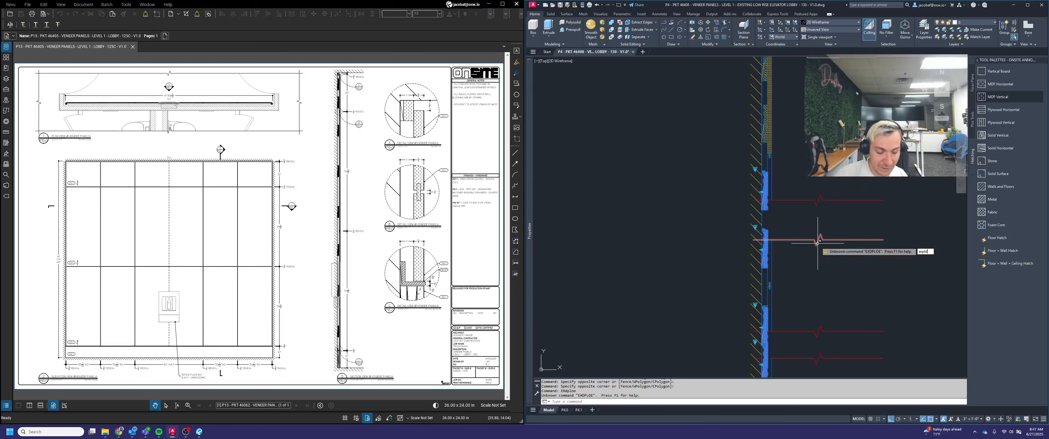
text(pld)
key(Return)
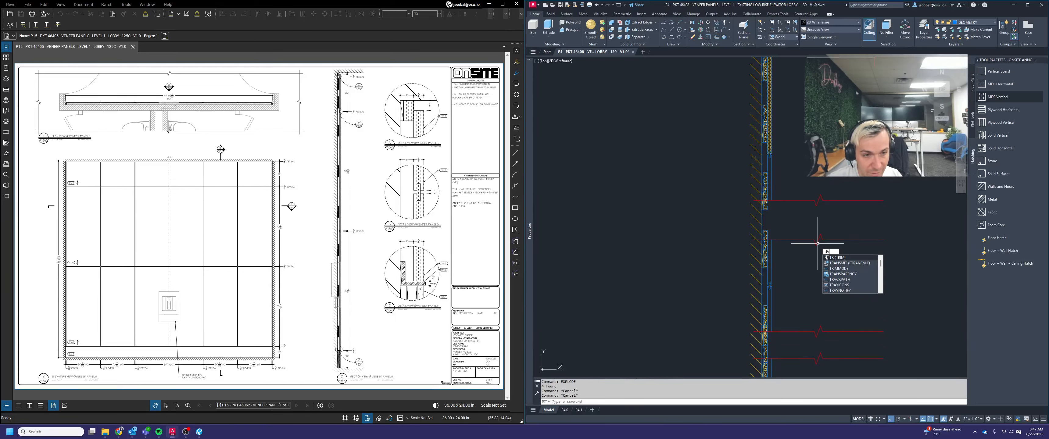
Trim the upper cleat geometry that extends below the uppermost break line, using that break line as the cutting edge
key(Return)
click(801, 217)
click(787, 191)
key(Return)
scroll(759, 198, up, 8)
click(840, 283)
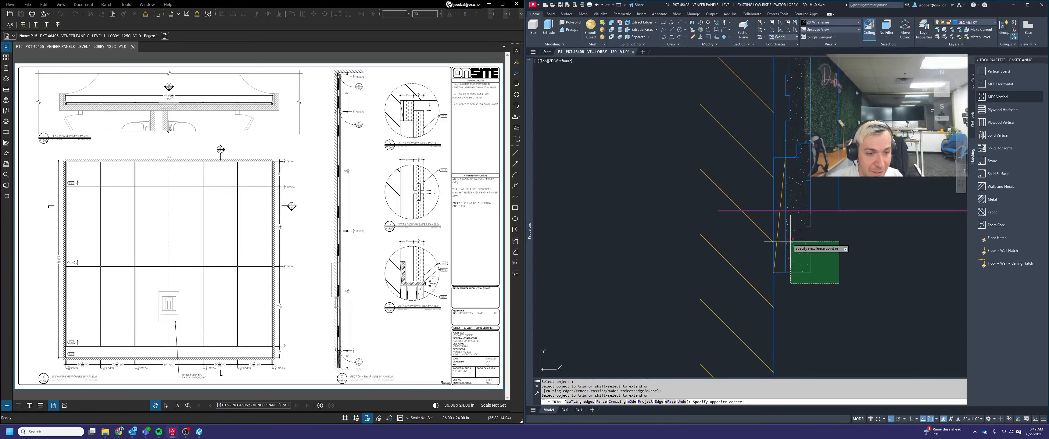
click(771, 225)
scroll(808, 207, down, 5)
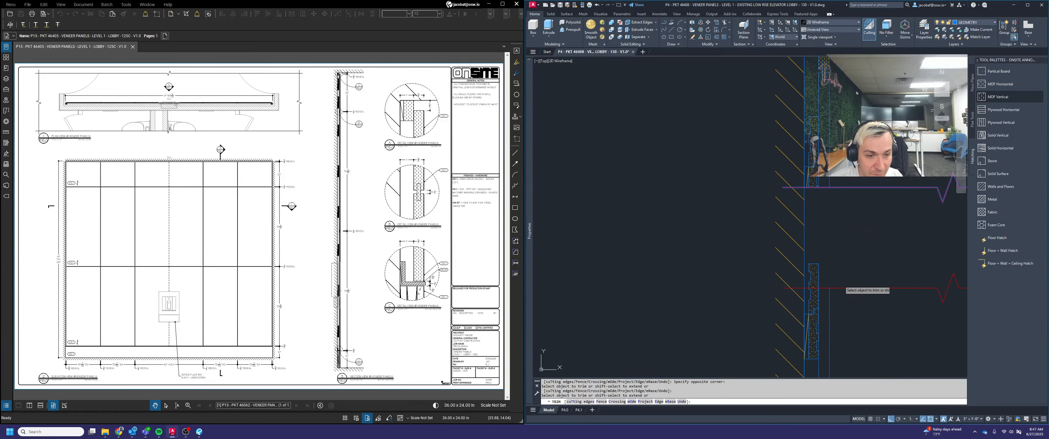
click(826, 275)
click(795, 252)
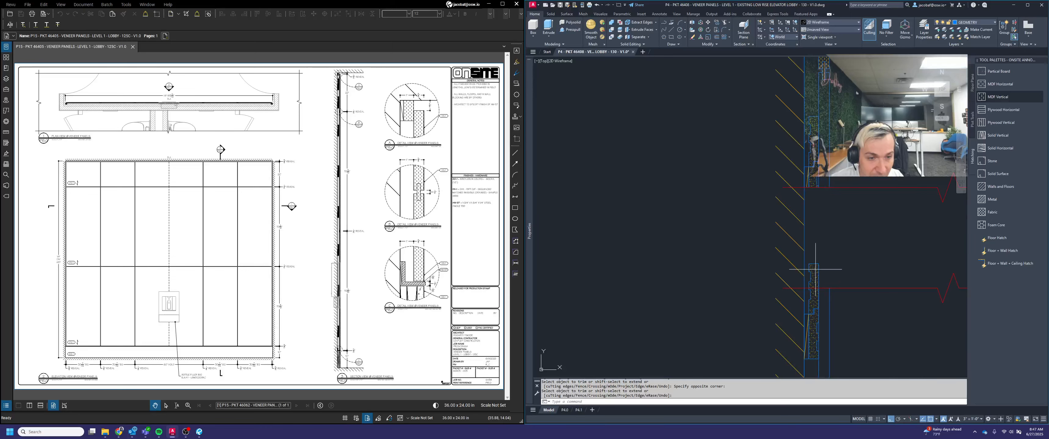
key(Return)
Trim the cleat geometry above the second break line, using that break line as the cutting edge
click(819, 270)
key(Escape)
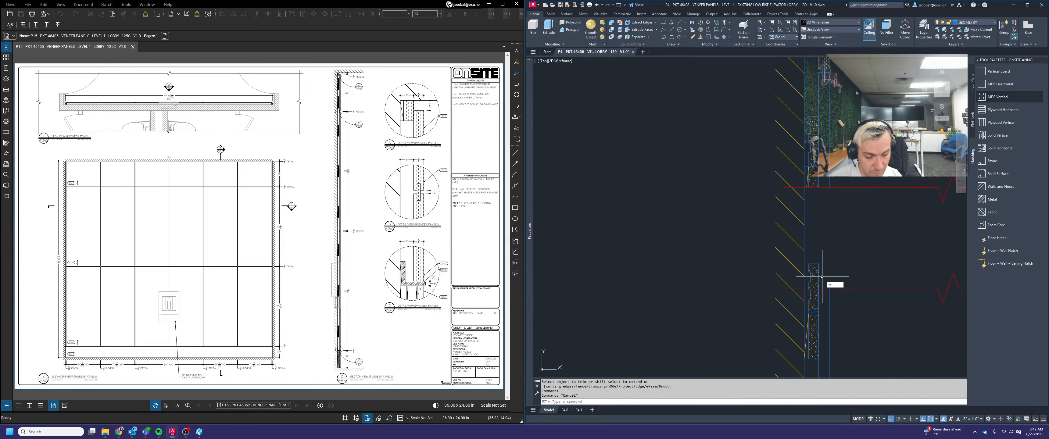
text(trim)
key(Return)
click(821, 275)
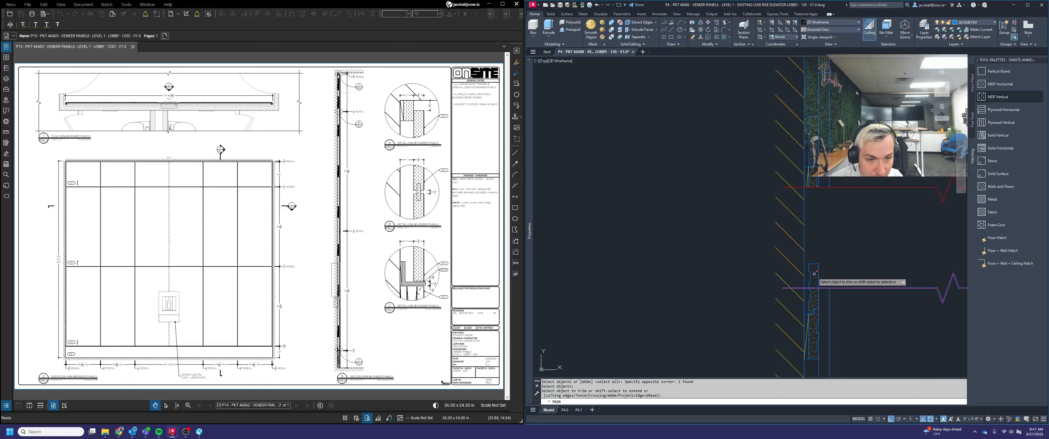
click(816, 266)
key(Return)
Trim the panel hatch and cleat pieces between the lower two break lines, using both break lines as cutting edges
scroll(837, 246, down, 5)
middle_drag(845, 281, 848, 241)
scroll(847, 238, up, 5)
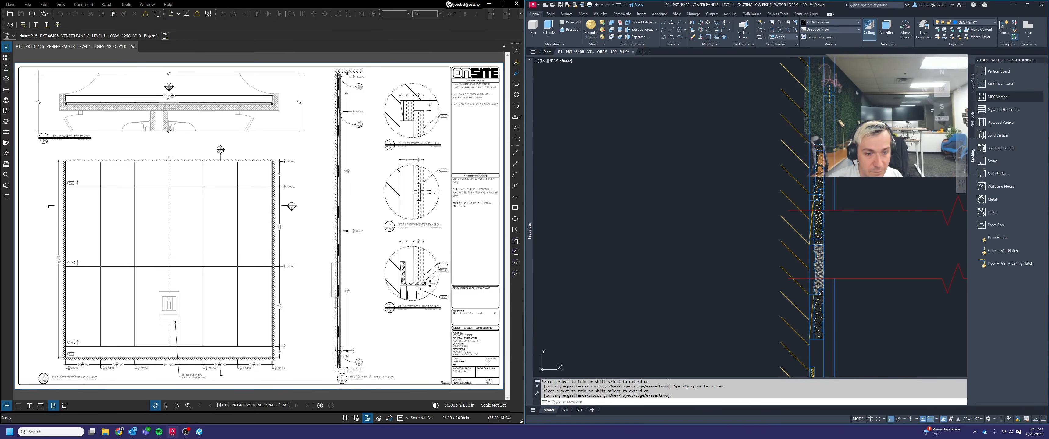
key(Return)
click(857, 211)
click(857, 279)
key(Return)
click(830, 265)
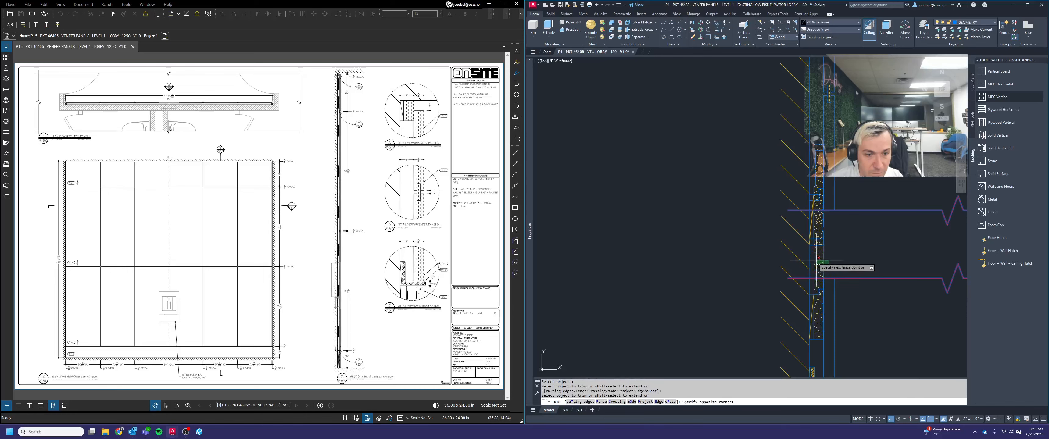
click(811, 260)
click(836, 244)
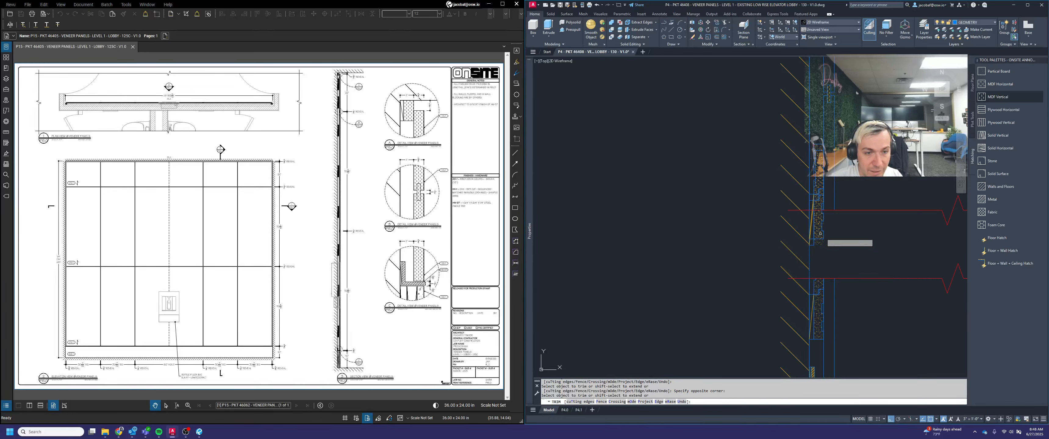
click(821, 224)
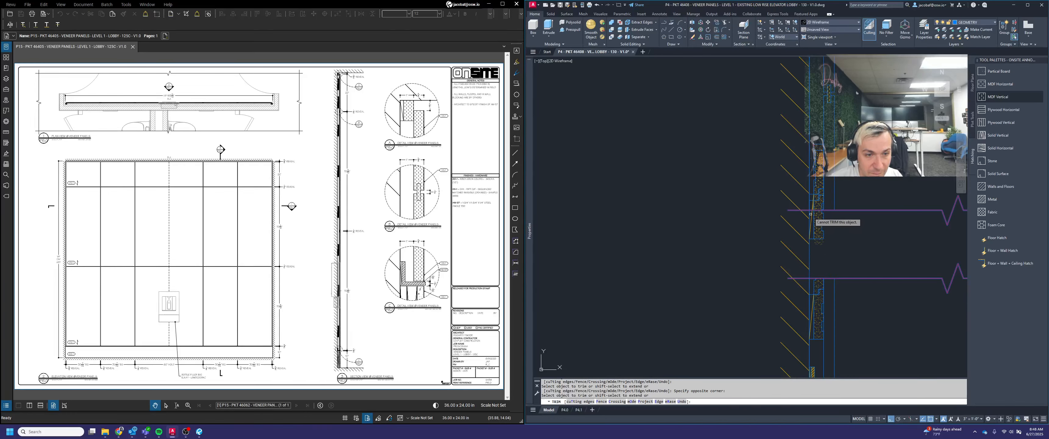
Trim the remaining cleat lines below the third break line and erase the leftover pieces
scroll(836, 225, up, 4)
click(825, 280)
click(770, 205)
key(Return)
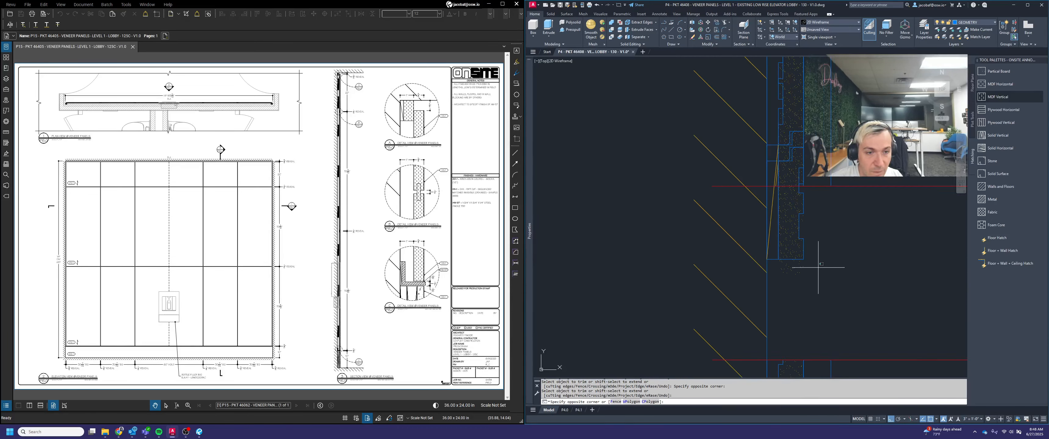
click(819, 268)
click(793, 245)
key(Delete)
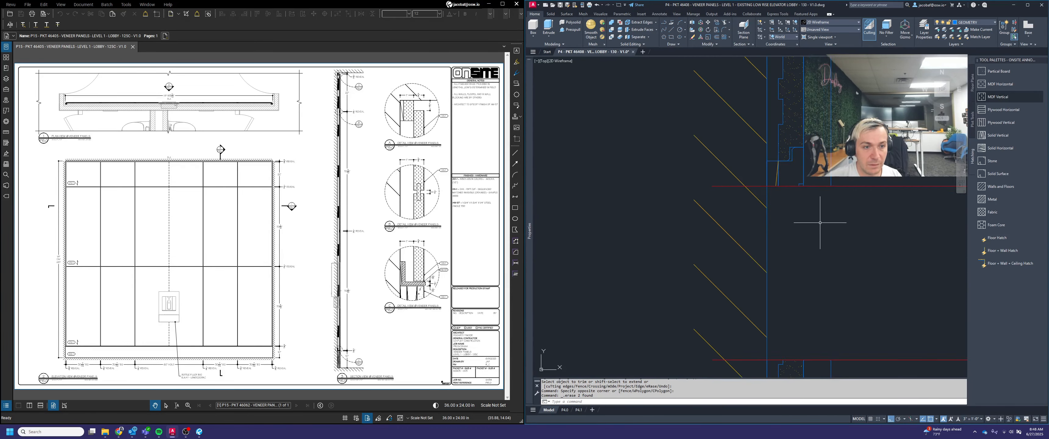
Apply the MDF Vertical hatch to the veneer panel segments separated by the wall section's break lines
scroll(819, 222, down, 2)
click(1002, 72)
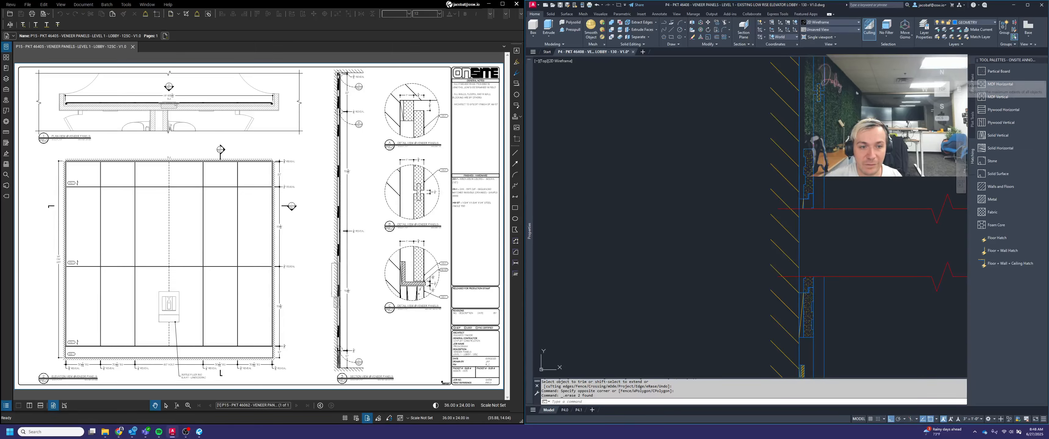
click(808, 203)
key(Escape)
scroll(806, 249, down, 2)
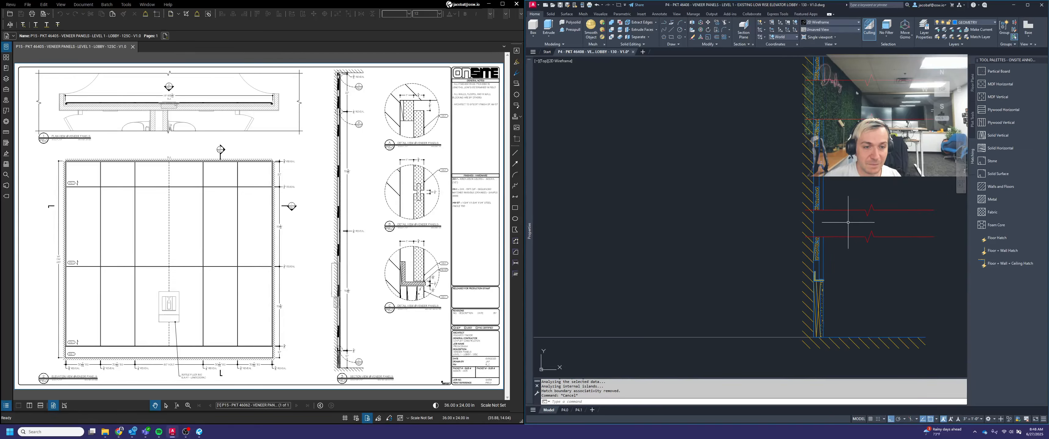
click(997, 97)
click(773, 290)
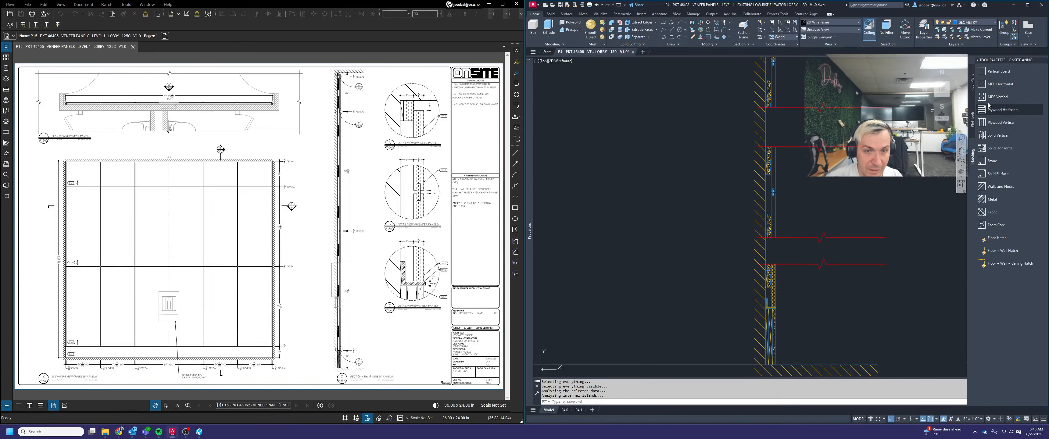
click(996, 97)
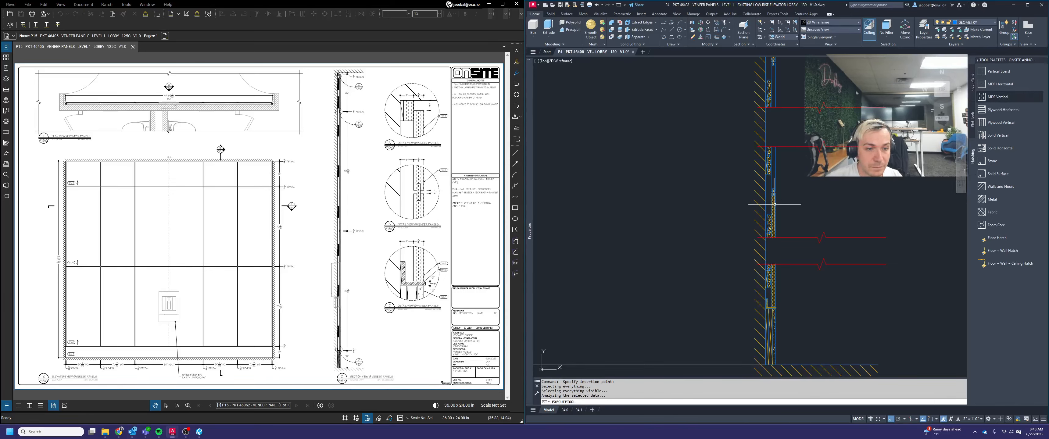
click(774, 166)
middle_drag(773, 167, 766, 309)
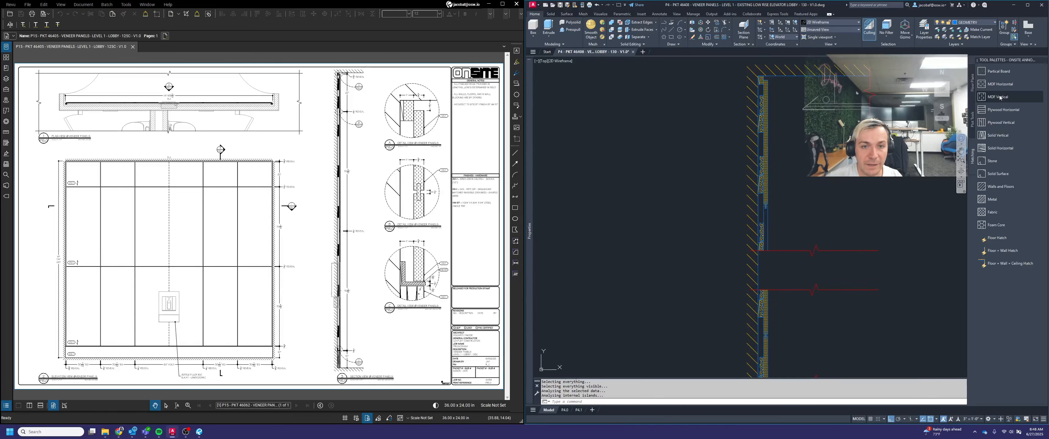
Move the shortened wall section together with the old section so the shortened one's floor-line wall corner sits on the section row's origin
scroll(810, 229, down, 6)
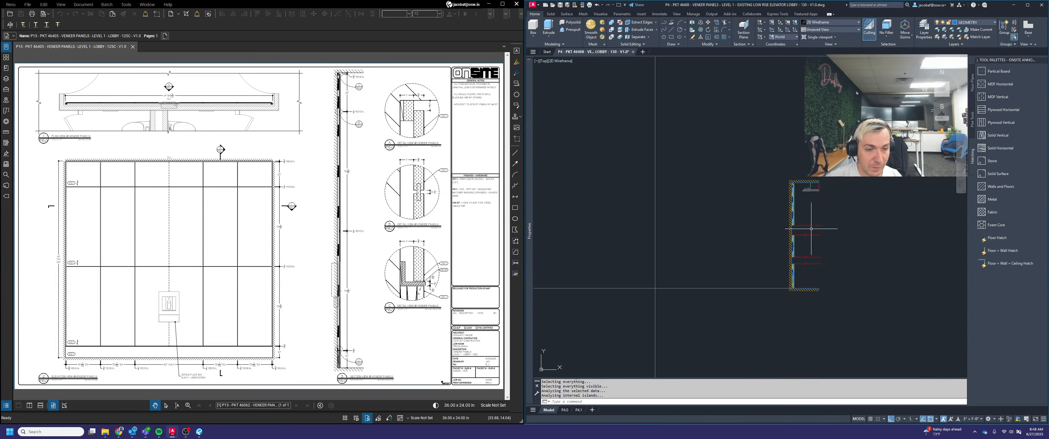
key(Escape)
key(Escape)
text(M)
key(Return)
click(754, 134)
click(873, 352)
scroll(898, 281, down, 6)
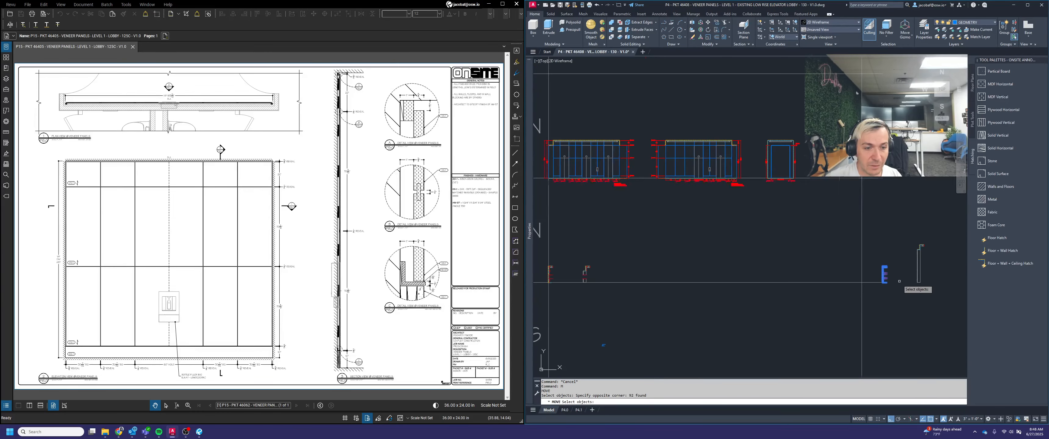
middle_drag(623, 285, 723, 262)
click(639, 227)
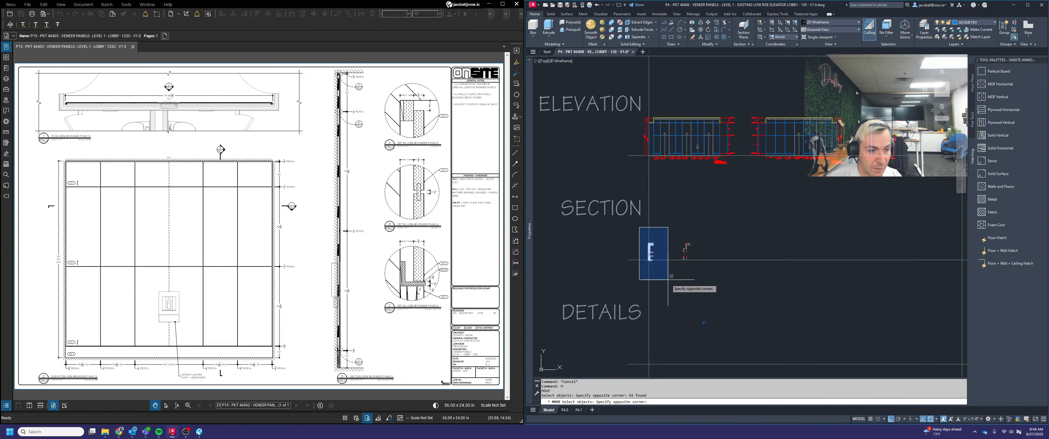
click(665, 278)
scroll(652, 268, down, 2)
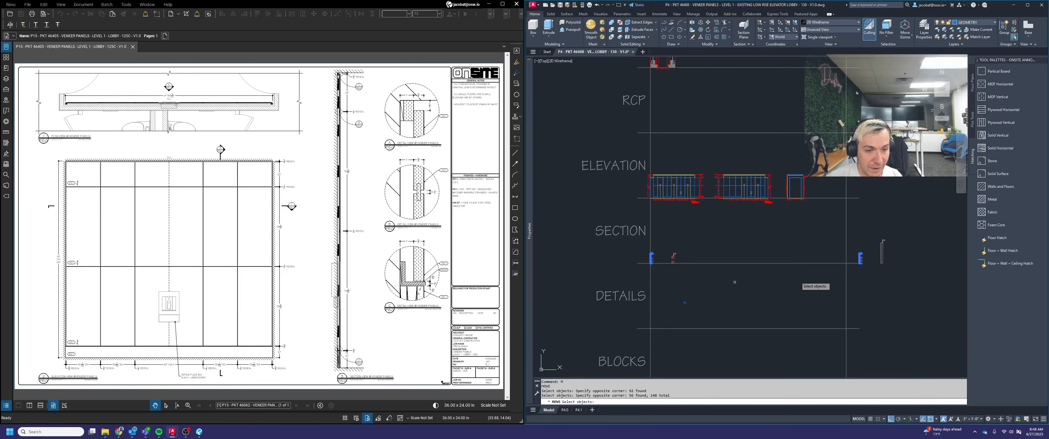
key(Return)
scroll(865, 262, up, 6)
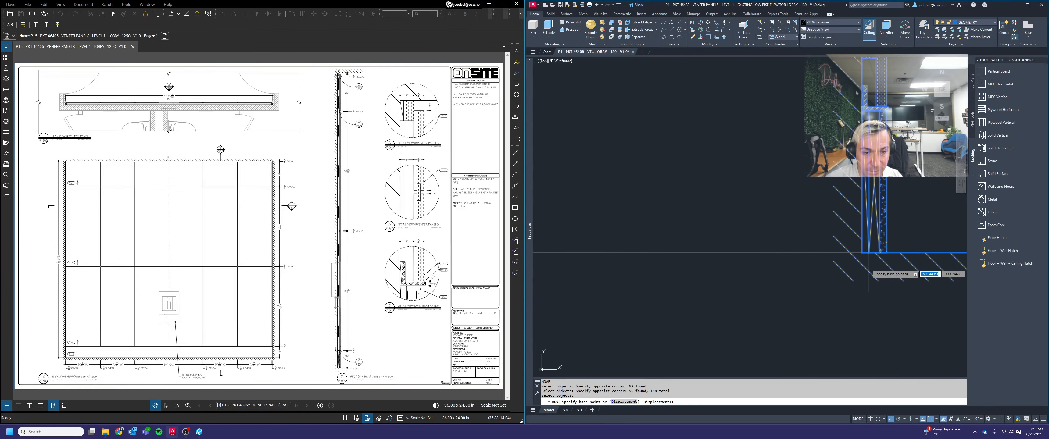
click(862, 253)
scroll(892, 252, down, 5)
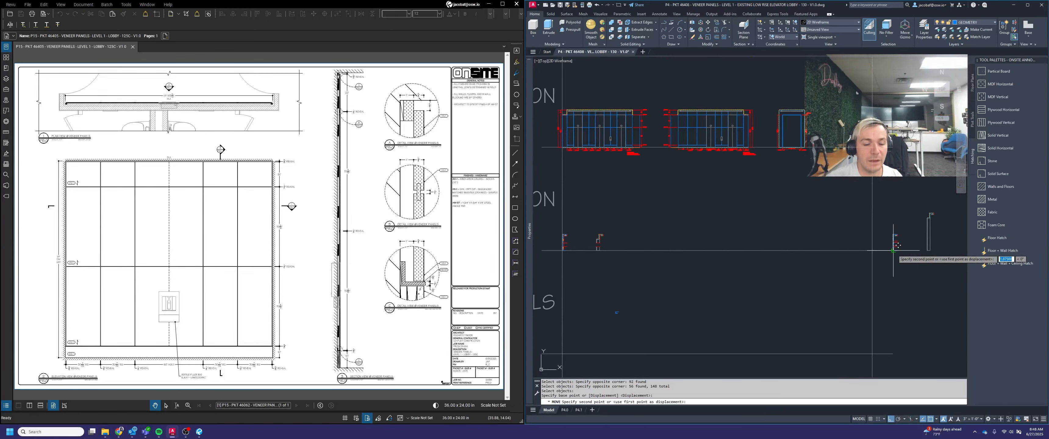
scroll(896, 244, down, 2)
scroll(765, 236, up, 8)
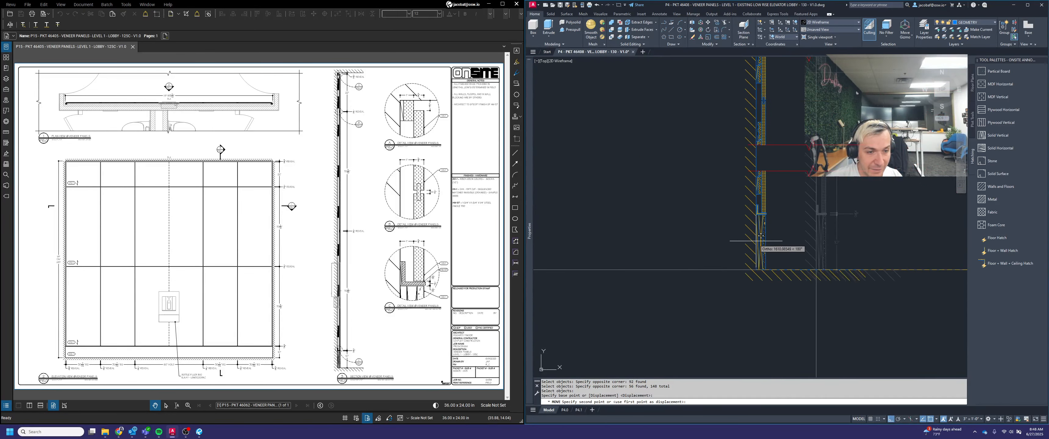
scroll(760, 236, up, 5)
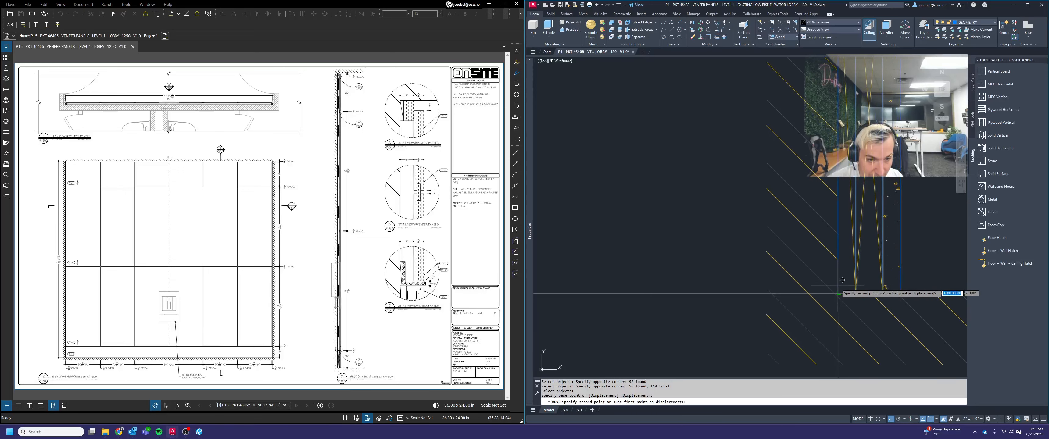
click(838, 292)
Erase the old wall section displaced outside the section row
scroll(753, 260, down, 8)
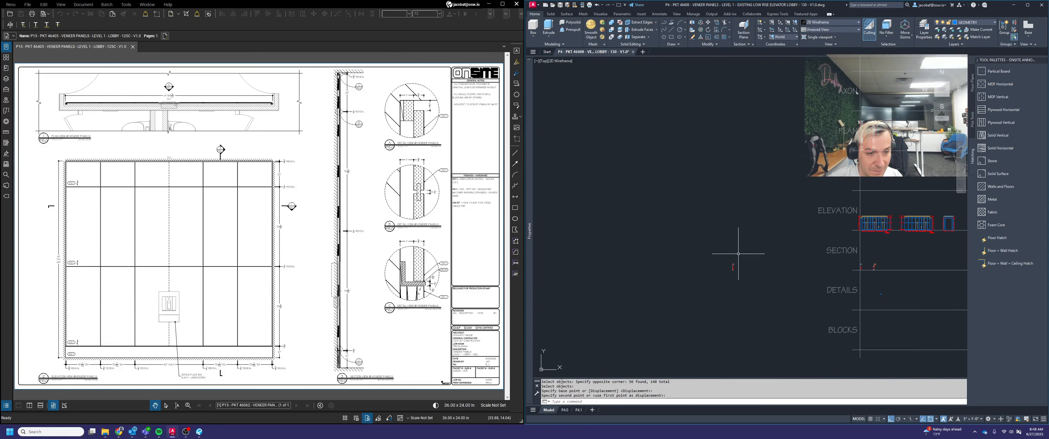
click(719, 250)
click(774, 305)
key(Delete)
scroll(865, 281, up, 6)
key(Escape)
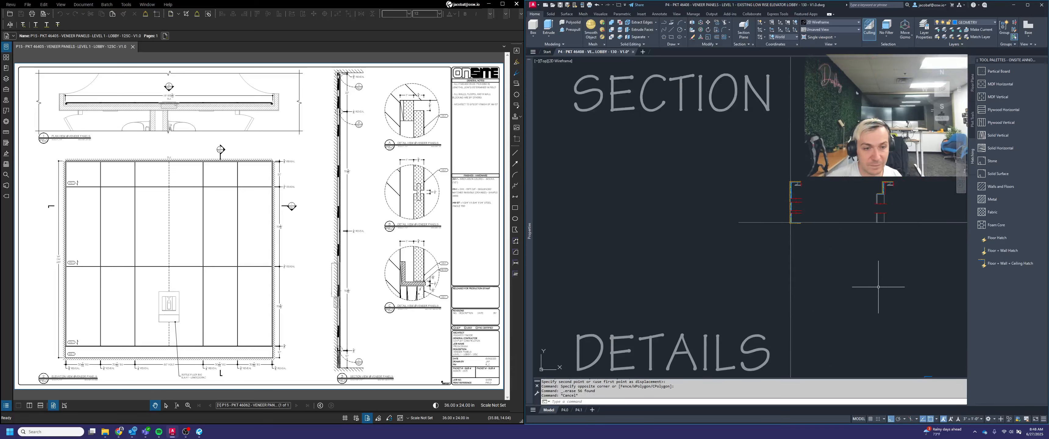
Check layout P4.1, and draw a horizontal guide line in model space from the first section's third break line across the second section
click(580, 410)
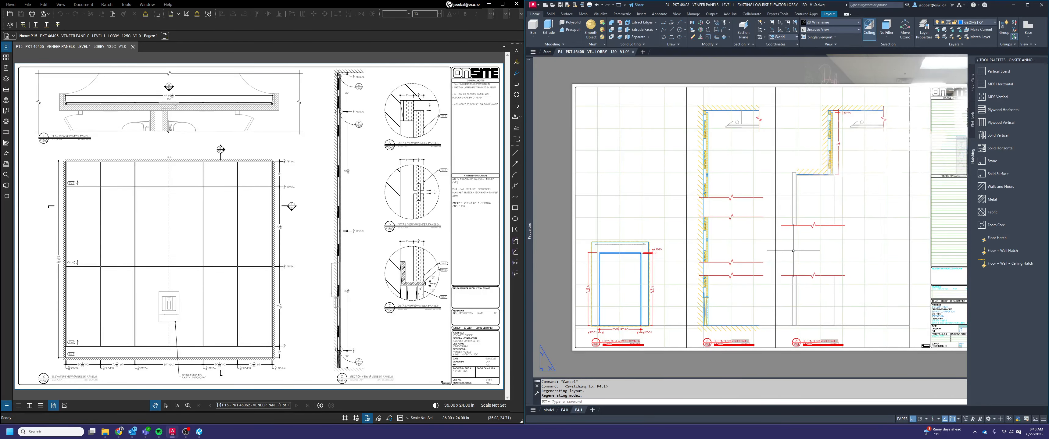
click(548, 410)
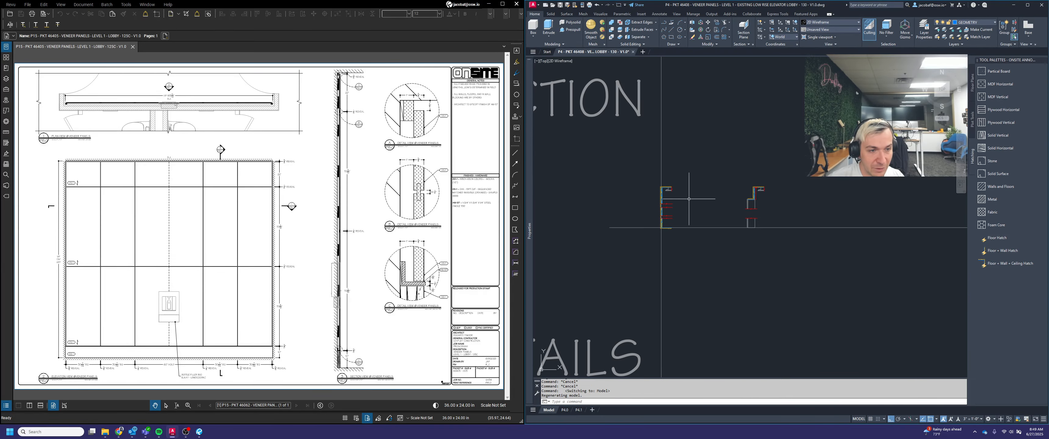
key(Escape)
key(Escape)
text(l)
key(Return)
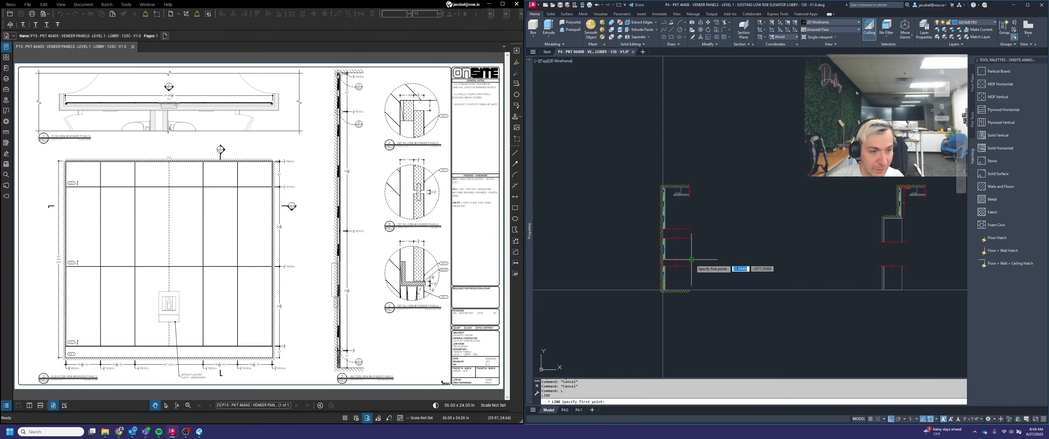
click(664, 259)
click(949, 259)
key(Return)
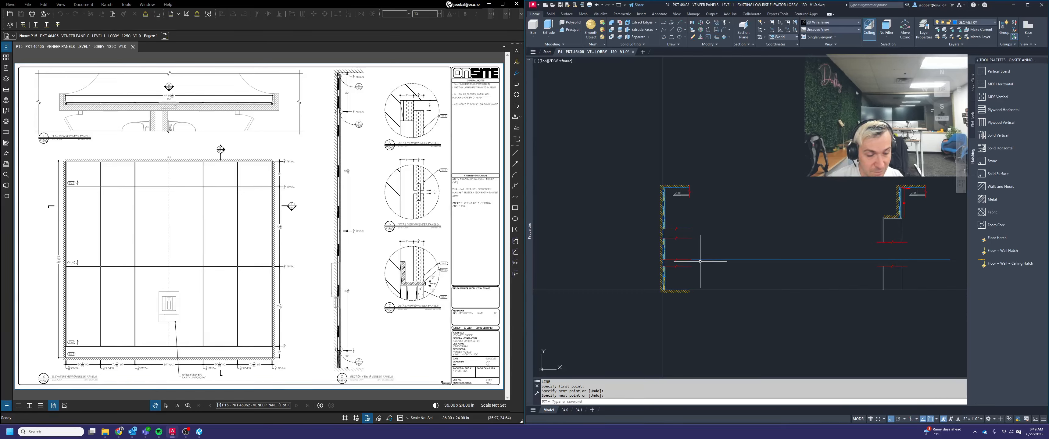
key(Escape)
Stretch the second section's upper break line and adjoining wall lines down to the horizontal guide line
middle_drag(917, 257, 818, 257)
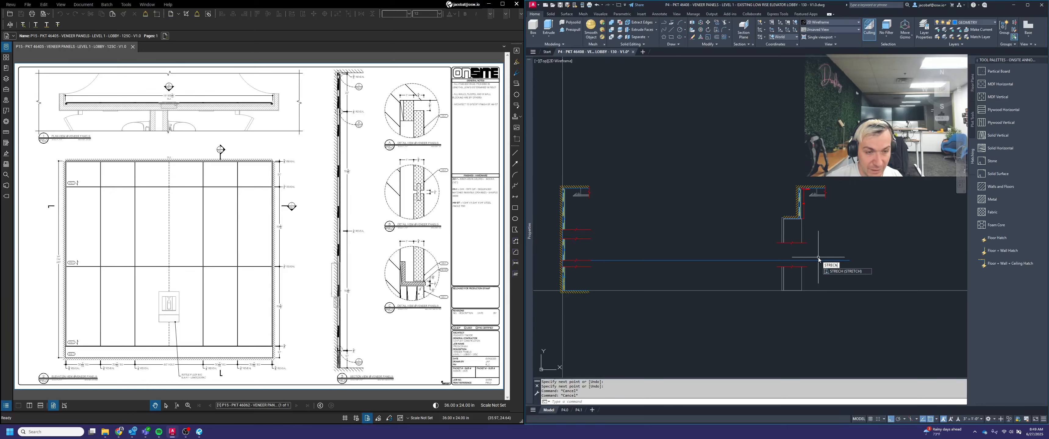
key(Return)
click(822, 267)
click(726, 212)
scroll(802, 242, up, 2)
key(Return)
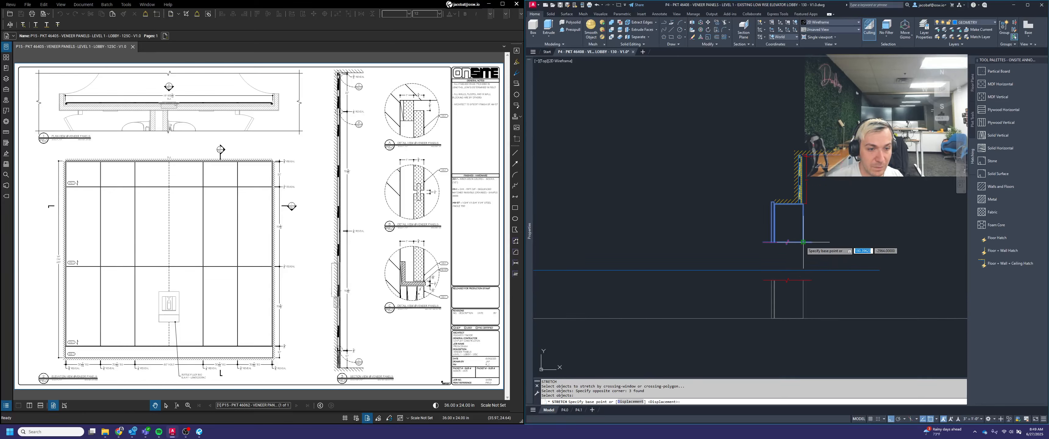
click(802, 242)
click(803, 270)
key(Escape)
Erase the horizontal guide line running between the two sections
click(882, 279)
click(870, 251)
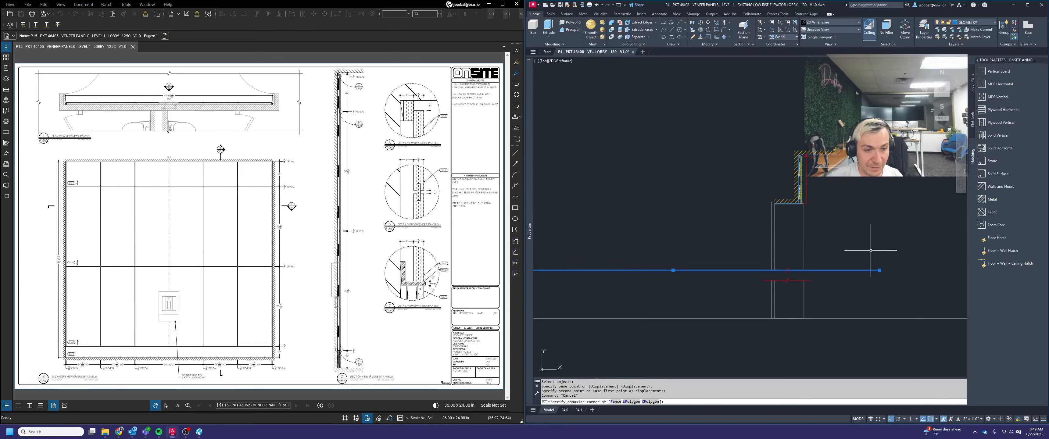
scroll(870, 250, down, 2)
key(Delete)
middle_drag(742, 258, 787, 249)
scroll(881, 262, up, 2)
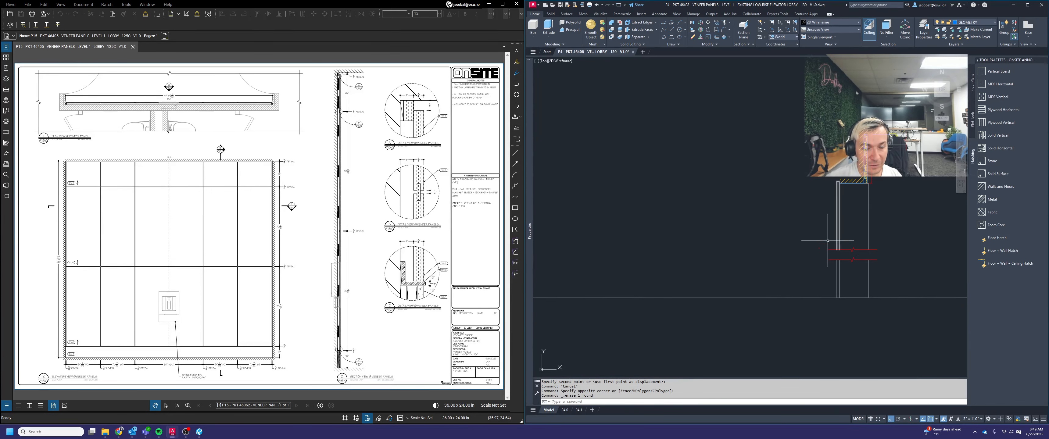
scroll(857, 236, down, 3)
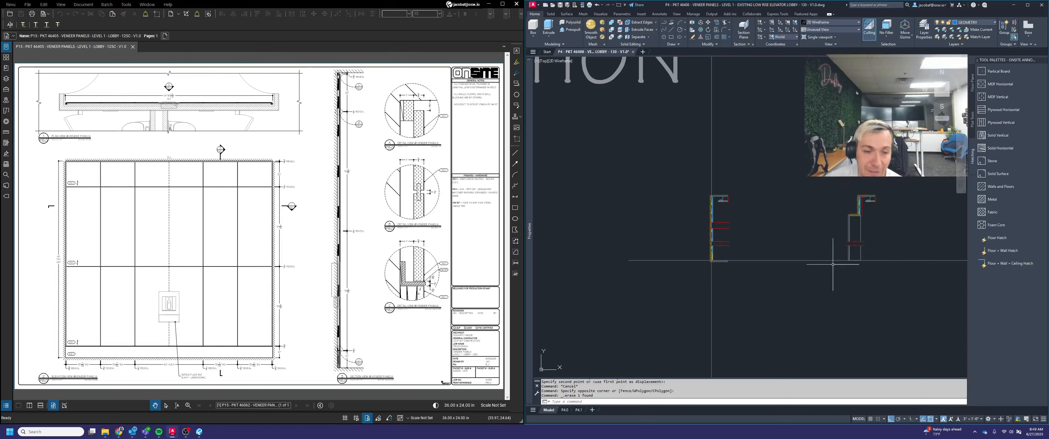
In the first section's viewport on layout P4.1, add a vertical linear dimension from the floor to the underside of the bottom panel ledge
click(578, 410)
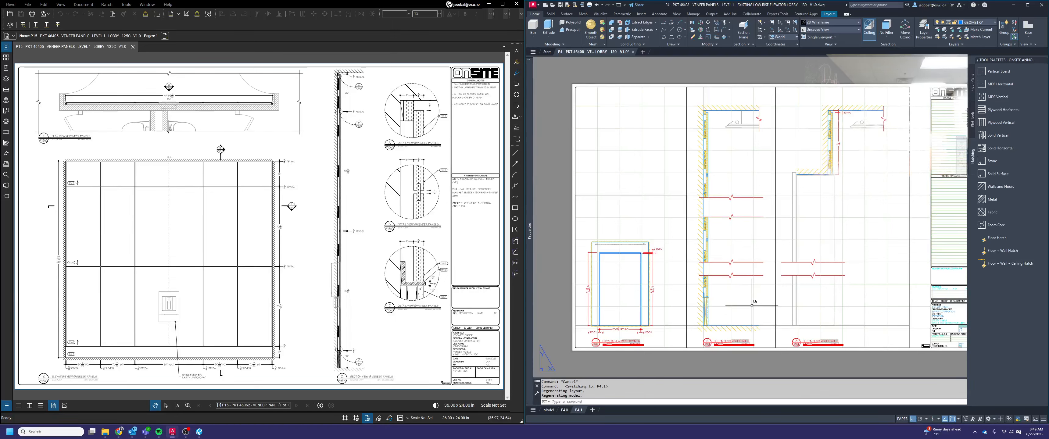
scroll(732, 309, up, 2)
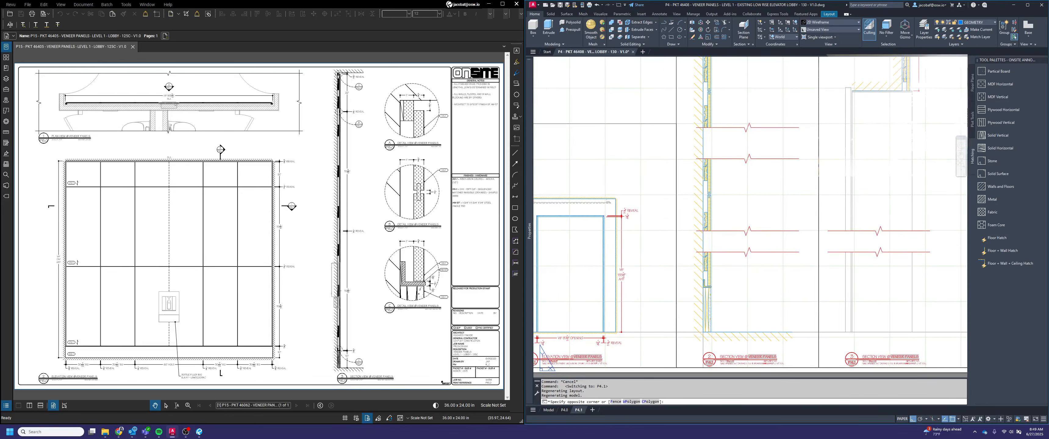
double_click(754, 310)
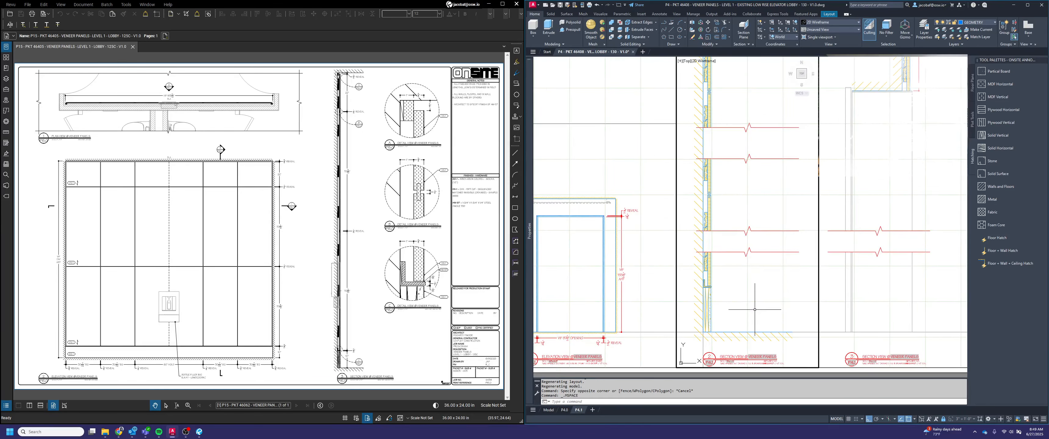
text(dimlin)
key(space)
scroll(712, 329, up, 4)
click(709, 332)
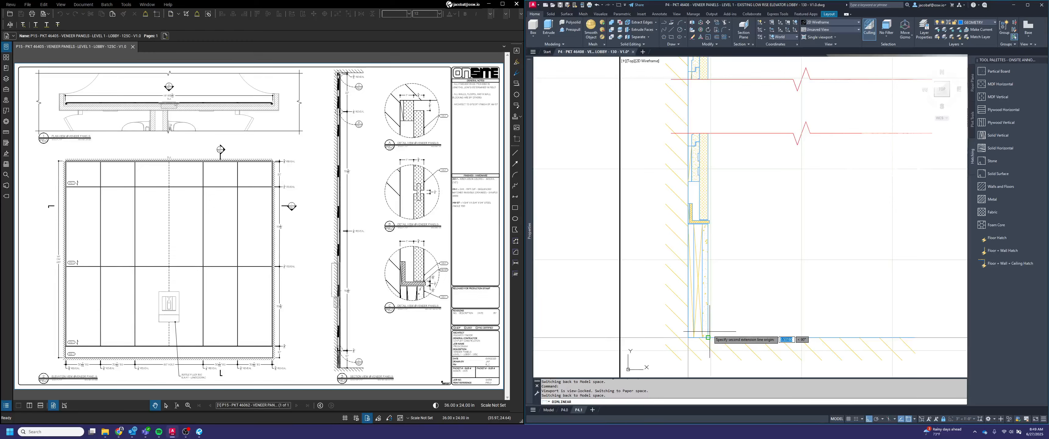
scroll(706, 224, up, 4)
click(719, 250)
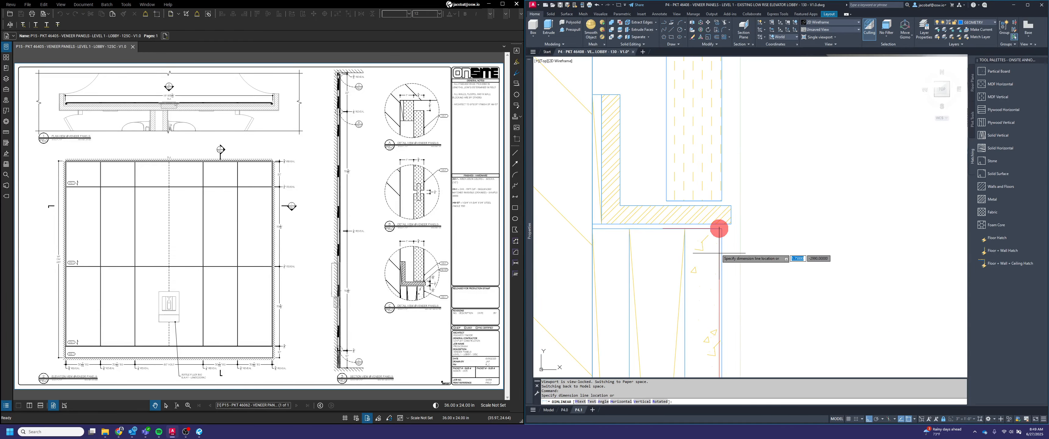
scroll(717, 250, down, 4)
click(722, 249)
scroll(722, 247, down, 4)
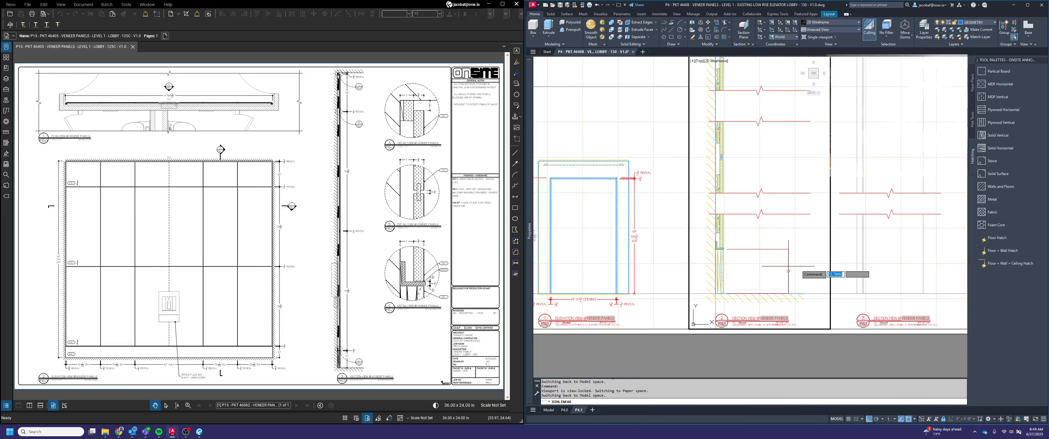
scroll(738, 258, up, 2)
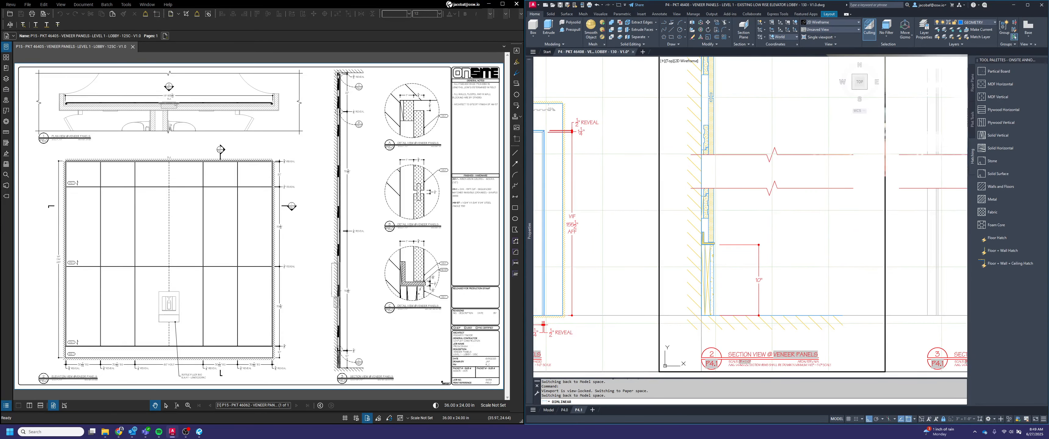
click(758, 263)
Draw an 8-inch horizontal guide line outward from the first section's wall face beneath the ledge
text(l)
key(space)
scroll(709, 272, up, 4)
click(723, 282)
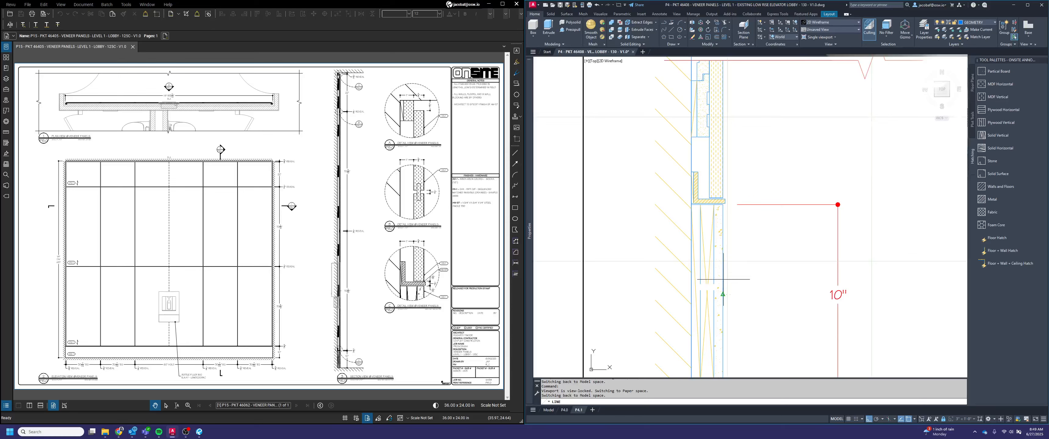
text(8)
key(Return)
key(Escape)
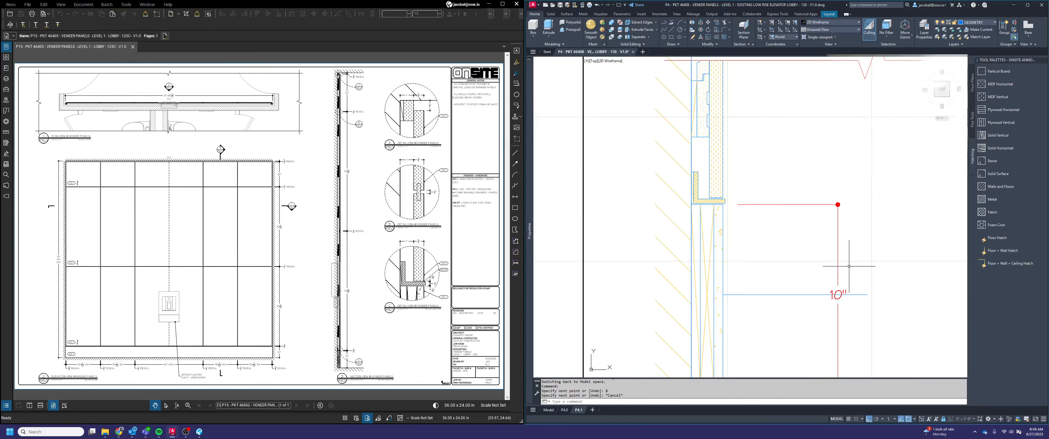
Move the floor-to-ledge dimension line to the midpoint of the guide line, and erase the guide line
click(844, 281)
click(838, 202)
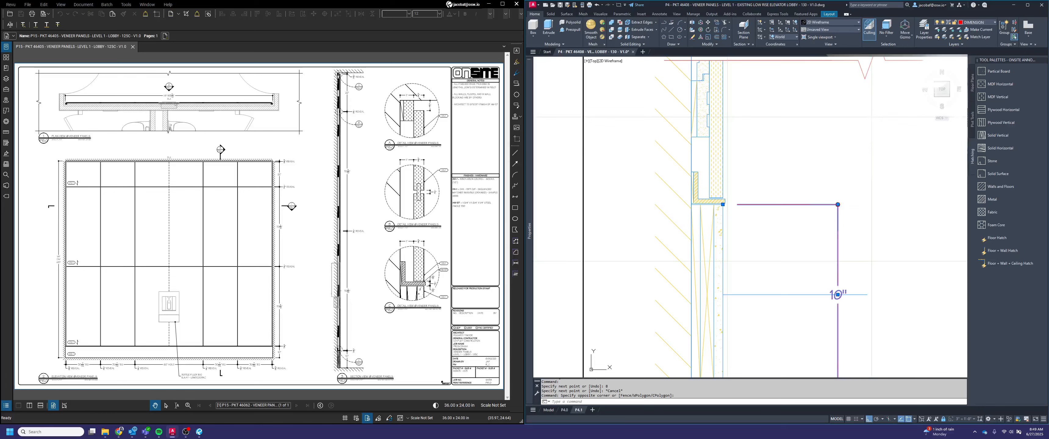
click(837, 204)
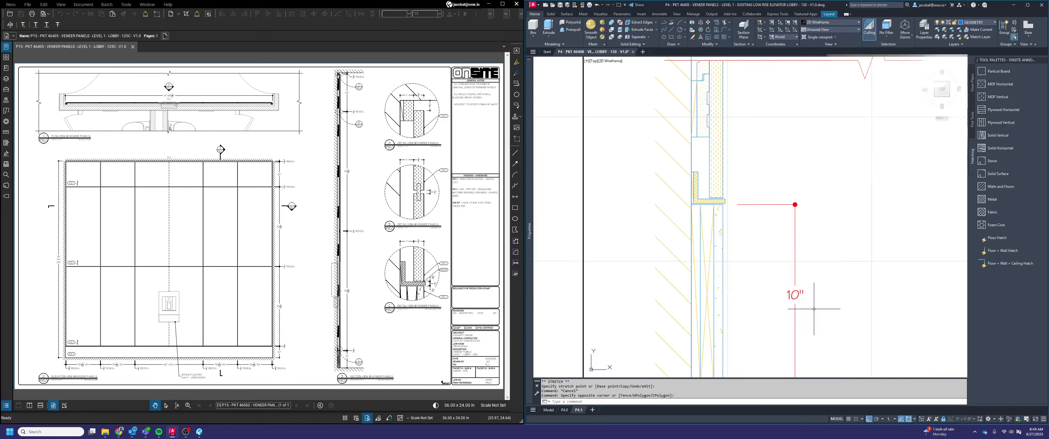
key(Delete)
key(Escape)
key(Escape)
Continue the dimension chain upward from the ledge through the bottom reveal, the lowest panel and the reveal at the first panel joint
text(dimcon)
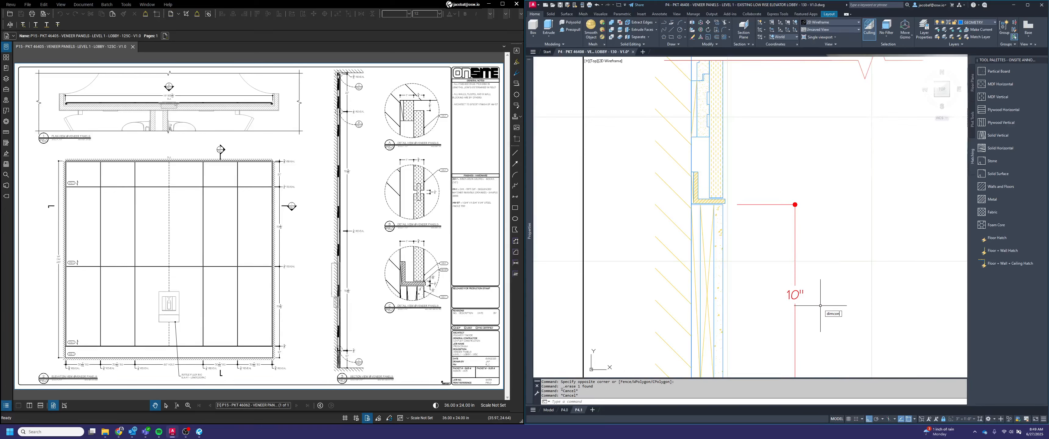
text(tinue)
key(Return)
scroll(740, 187, up, 2)
click(711, 204)
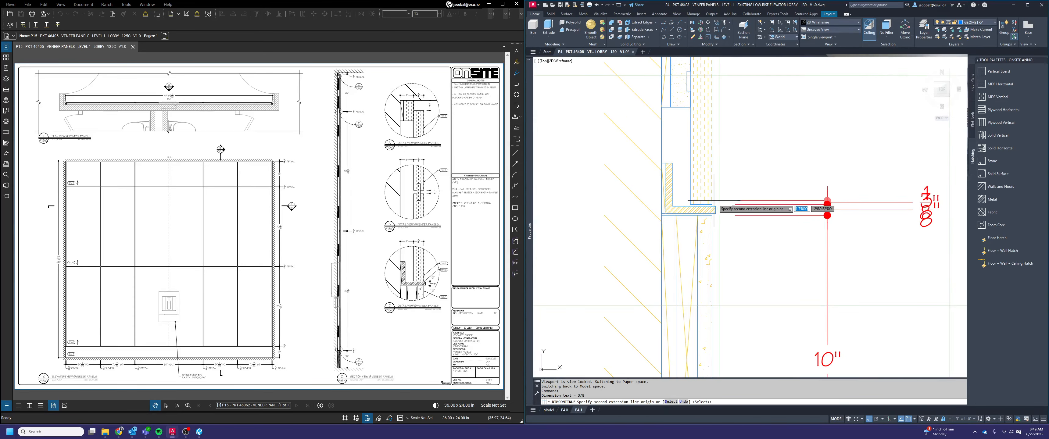
scroll(745, 239, down, 5)
middle_drag(723, 136, 734, 239)
scroll(733, 239, up, 5)
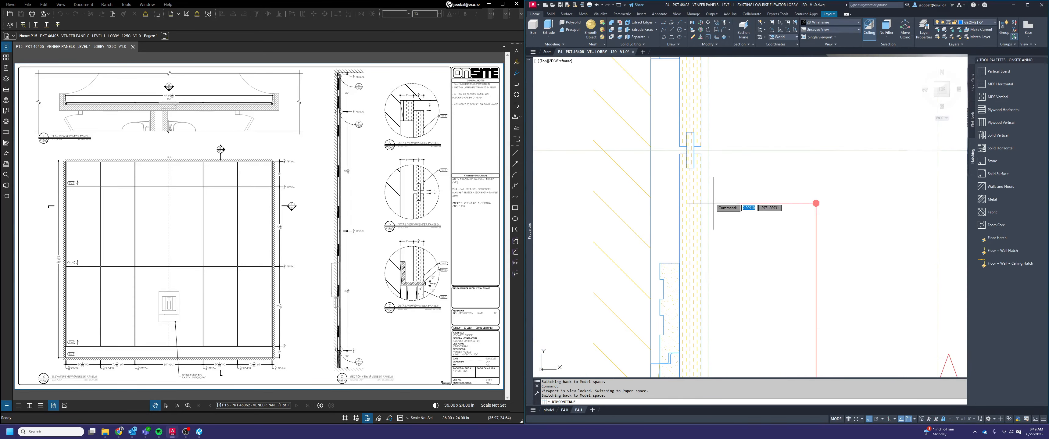
click(701, 154)
click(701, 147)
scroll(727, 214, down, 5)
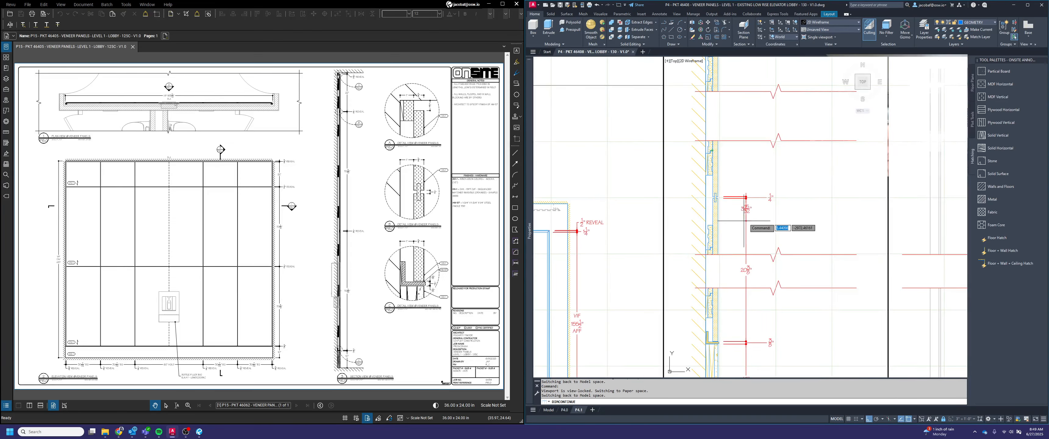
Continue the dimension chain across the upper panel joint's reveal and the top panel up to the ceiling
scroll(746, 285, up, 5)
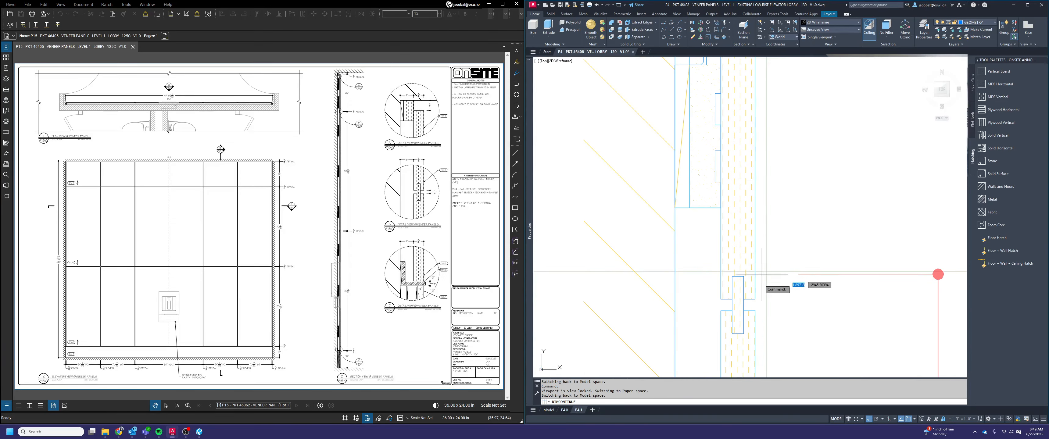
click(758, 322)
click(753, 284)
scroll(753, 283, down, 6)
scroll(759, 206, up, 3)
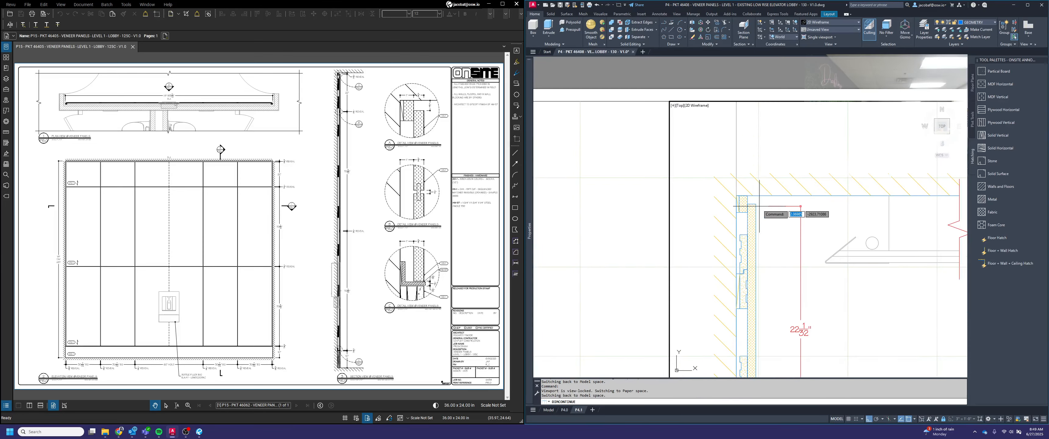
scroll(760, 206, up, 2)
click(753, 202)
click(737, 188)
scroll(795, 196, down, 4)
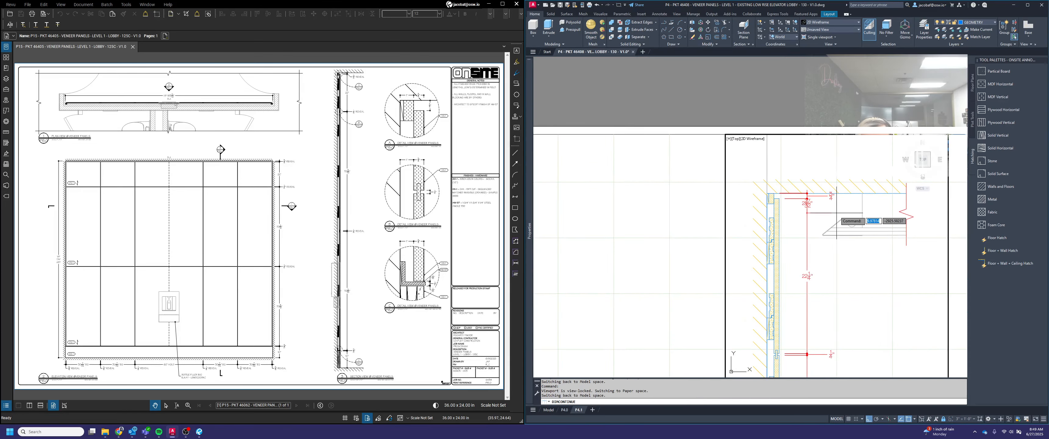
key(Escape)
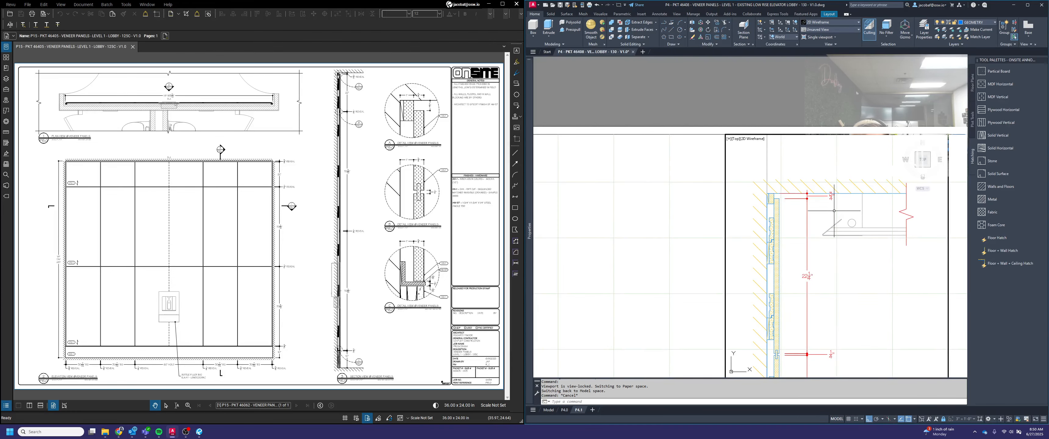
Move the lowest panel's dimension text down below the lower pair of break lines
scroll(845, 231, down, 3)
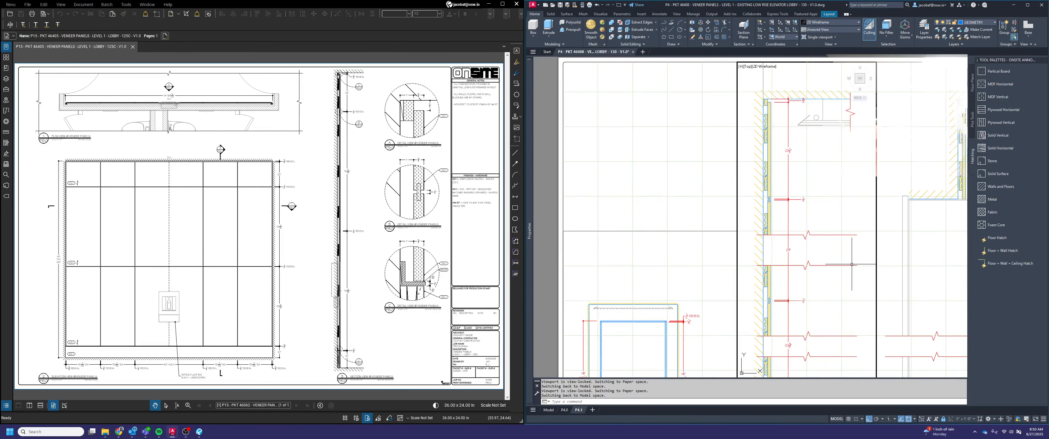
middle_drag(849, 348, 804, 268)
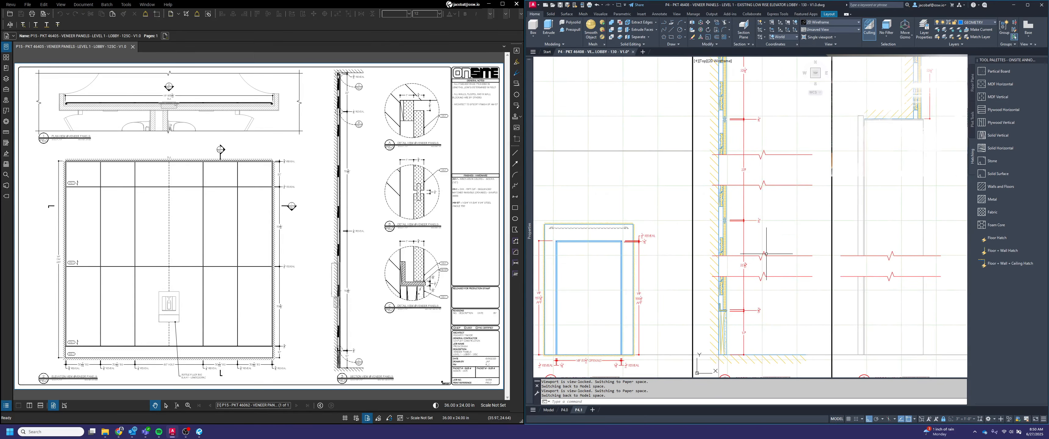
click(744, 265)
scroll(745, 265, up, 2)
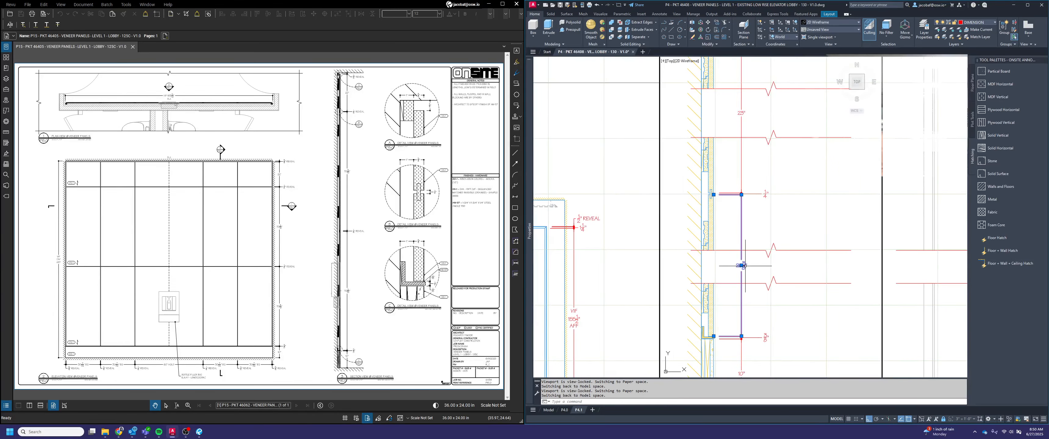
click(742, 265)
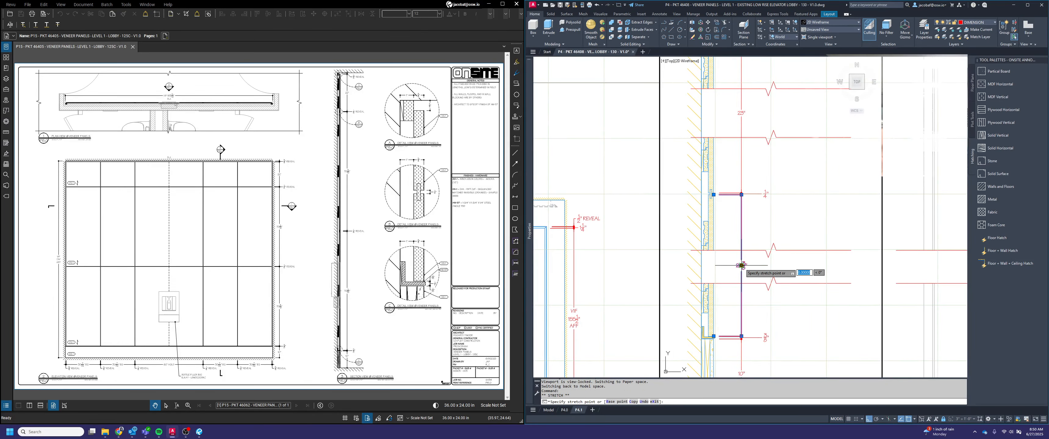
click(750, 300)
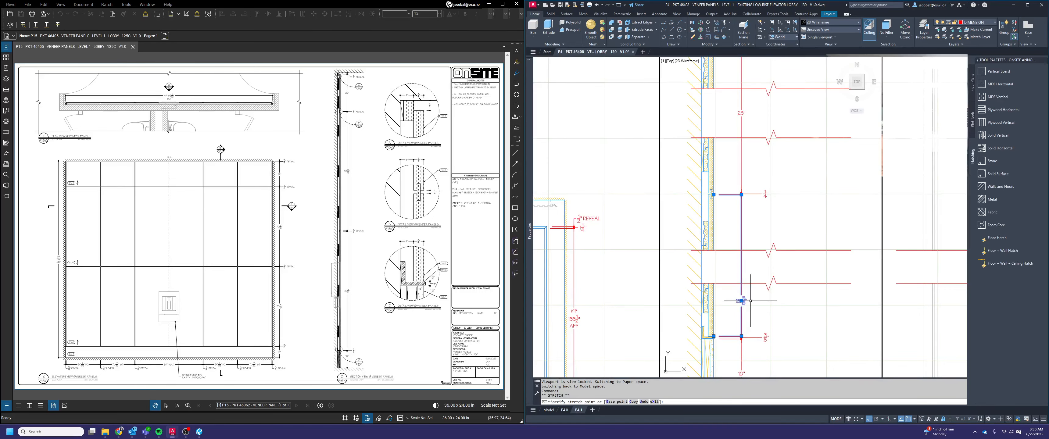
key(Escape)
Move the middle panel's dimension text down below the upper pair of break lines
middle_drag(762, 172, 804, 191)
click(803, 140)
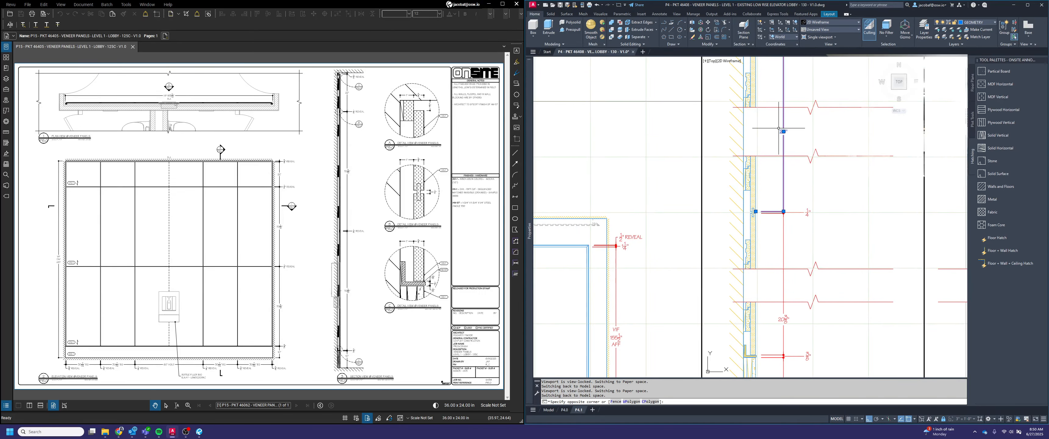
click(767, 163)
click(783, 131)
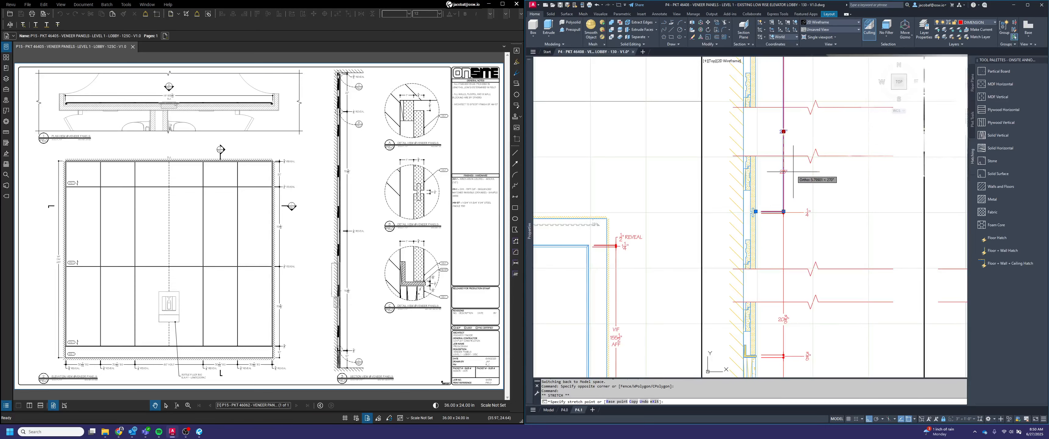
key(Escape)
scroll(813, 222, down, 5)
key(Escape)
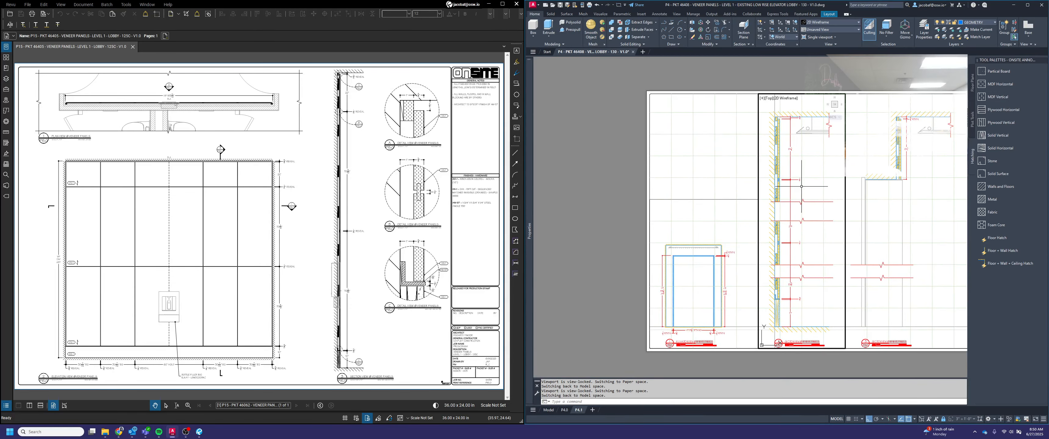
Stretch the text of the three reveal dimensions 1.5 inches toward the wall, excluding the break lines from the selection
scroll(797, 230, up, 3)
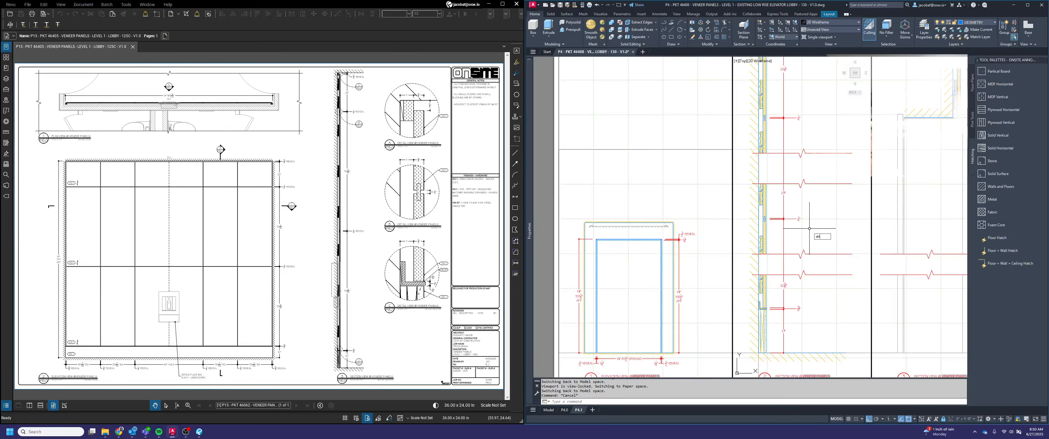
text(strech)
key(Return)
click(849, 324)
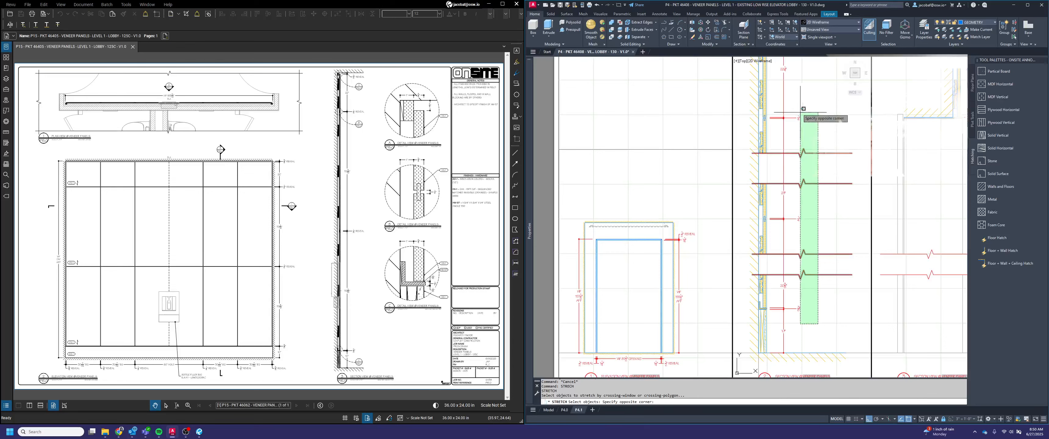
click(768, 77)
shift+click(843, 284)
shift+click(826, 138)
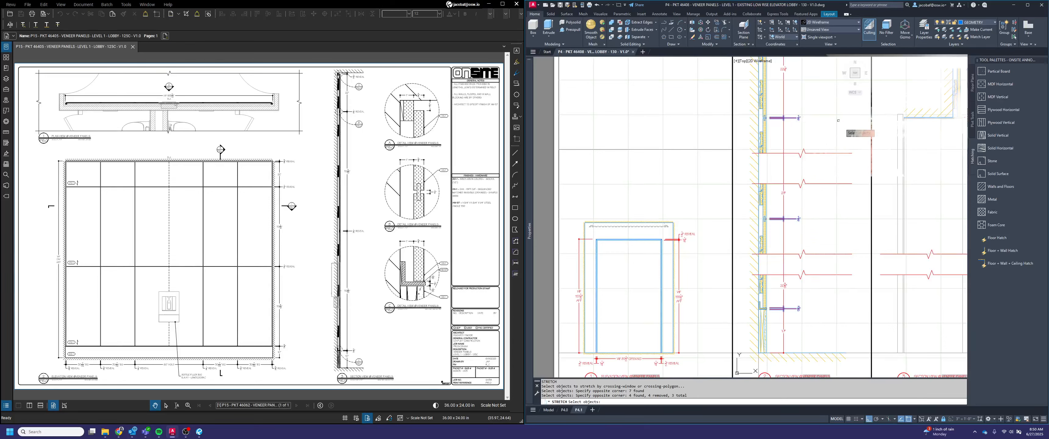
key(Return)
click(856, 139)
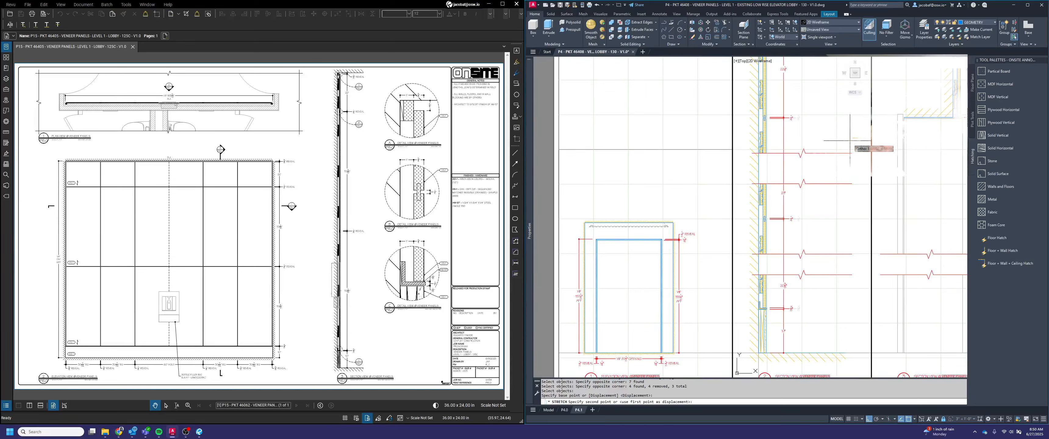
text(1.5)
key(Return)
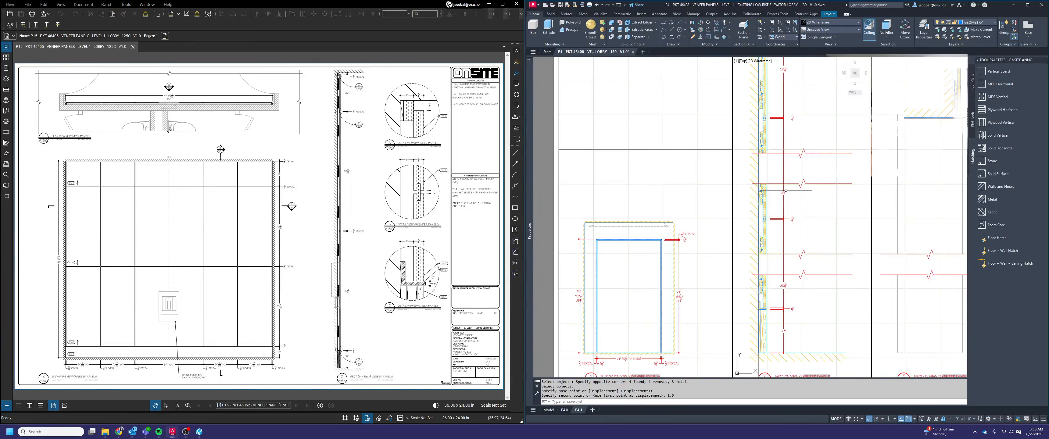
Leave the first section's viewport and open layout P4.0
scroll(797, 224, down, 2)
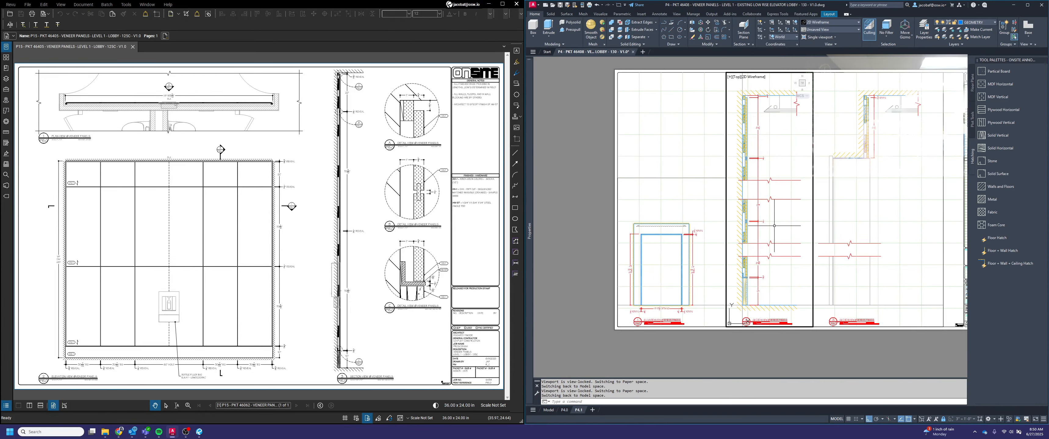
middle_drag(750, 205, 734, 209)
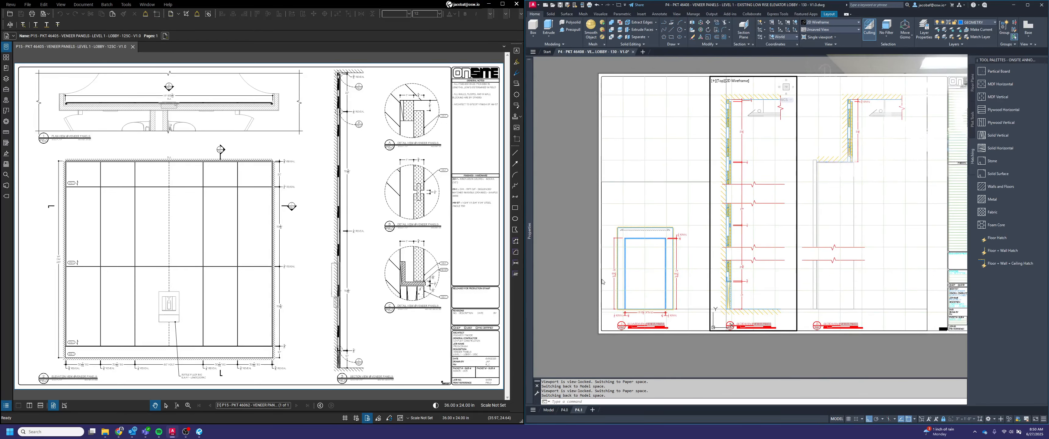
double_click(577, 246)
click(564, 410)
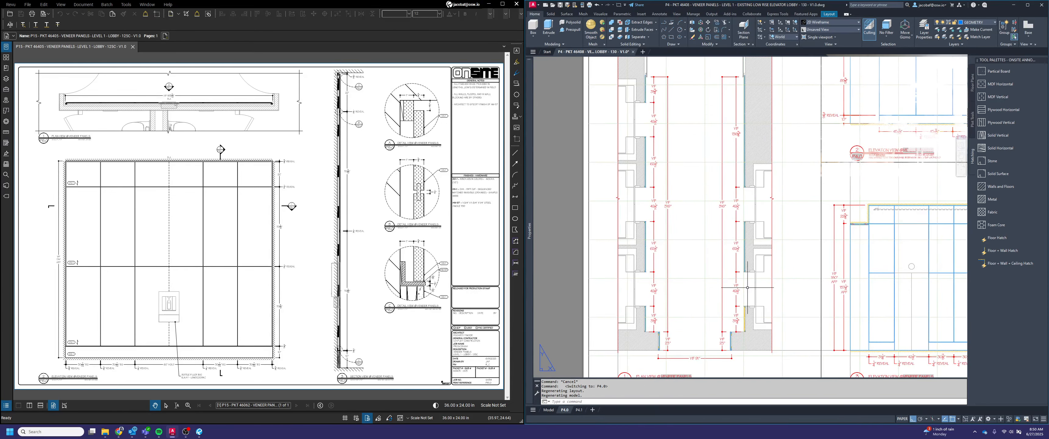
Capture a screen snip of the elevation's vertical panel and reveal dimensions on layout P4.0 and park it over the reference PDF
middle_drag(792, 302, 560, 277)
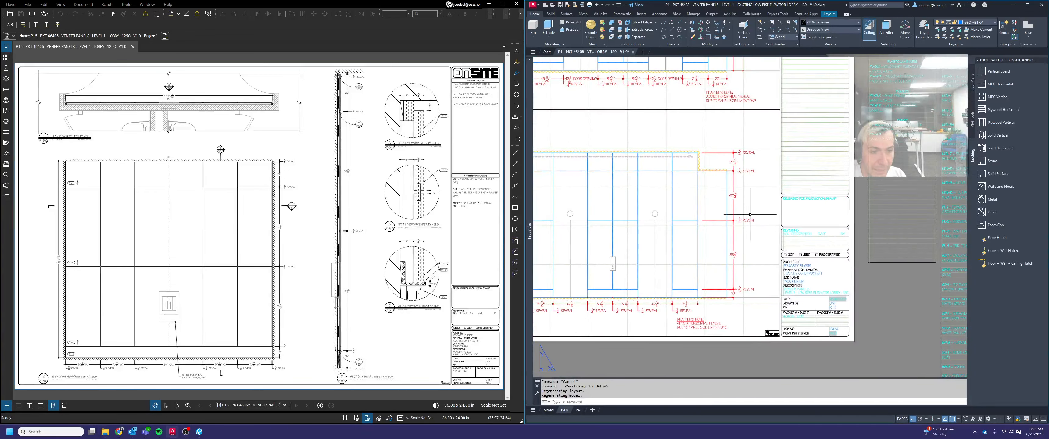
scroll(748, 213, up, 2)
middle_drag(746, 211, 823, 196)
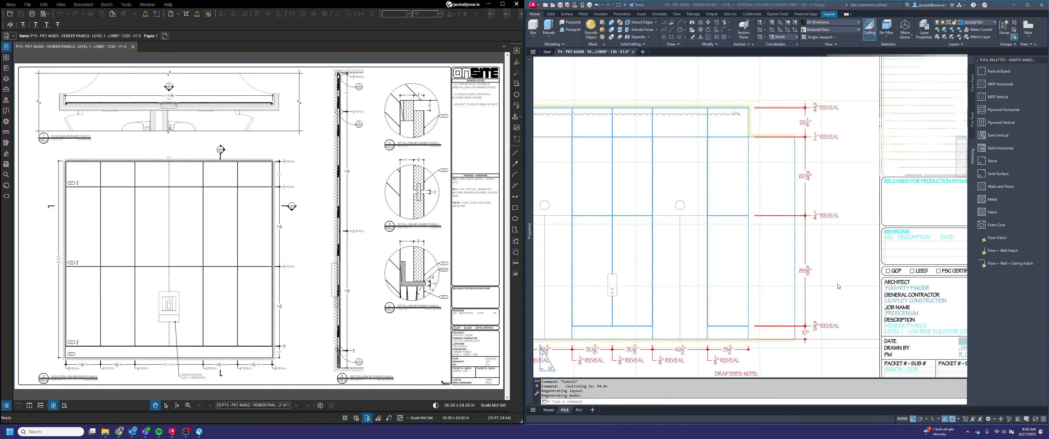
key(super+shift+s)
drag(712, 80, 868, 349)
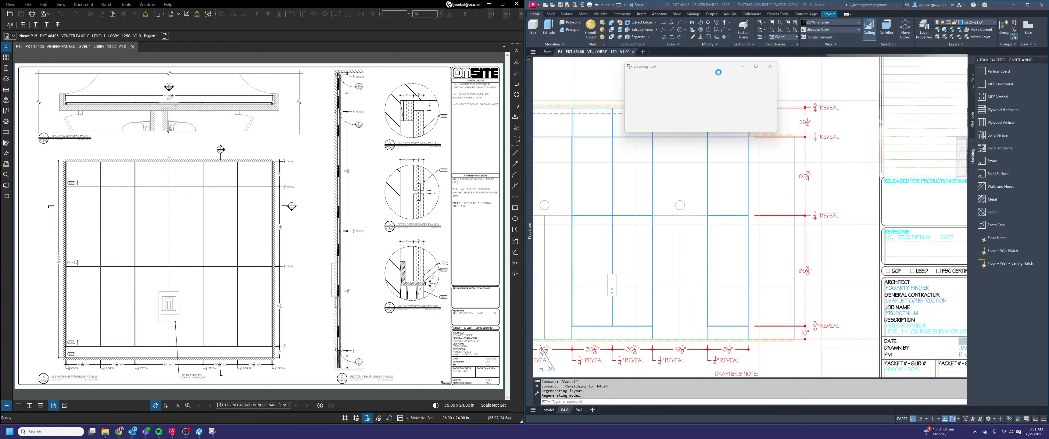
drag(721, 67, 226, 77)
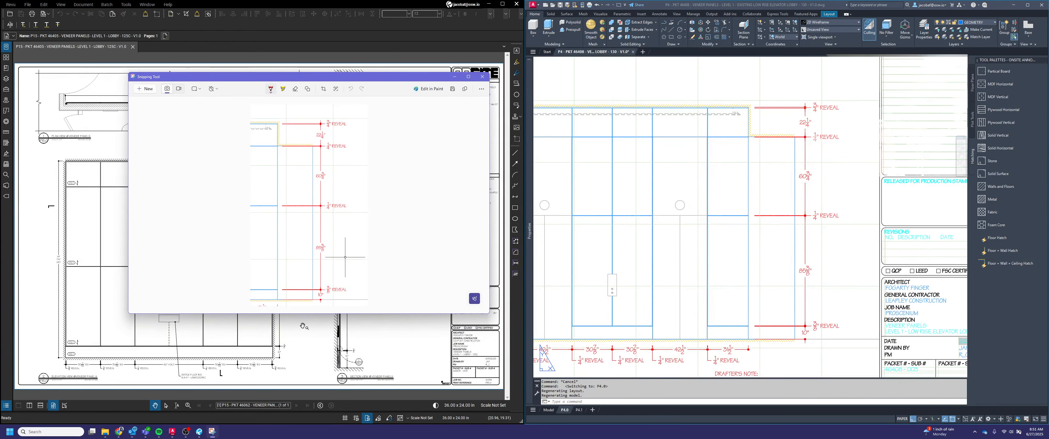
Go back to layout P4.1 and override the middle panel's dimension text in the first section with 60 3/4"
click(579, 410)
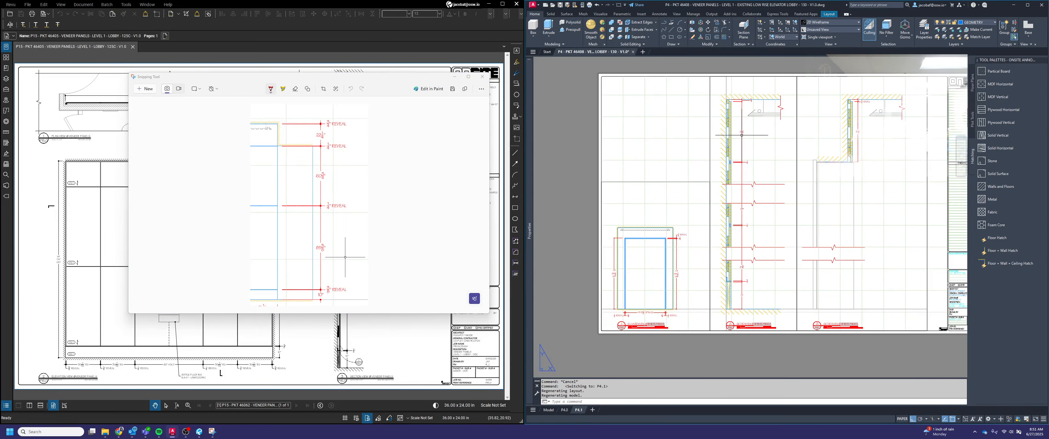
scroll(748, 201, up, 4)
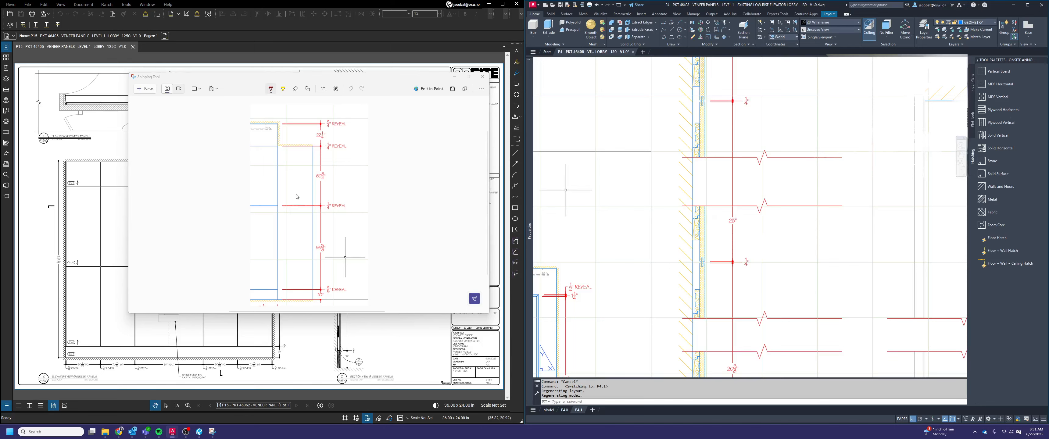
double_click(734, 219)
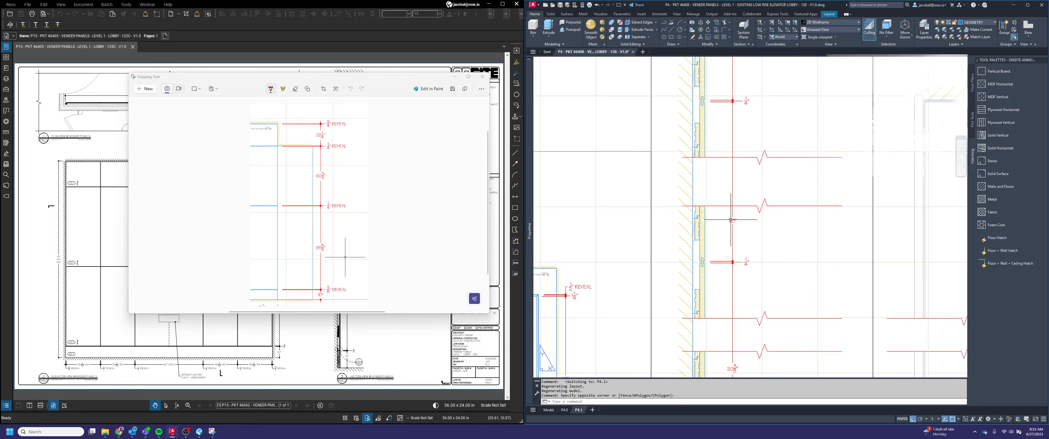
click(733, 219)
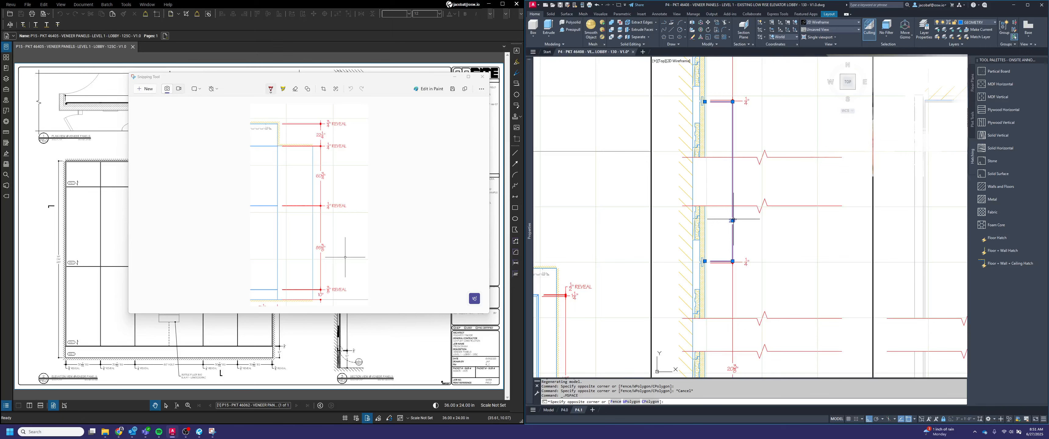
double_click(733, 219)
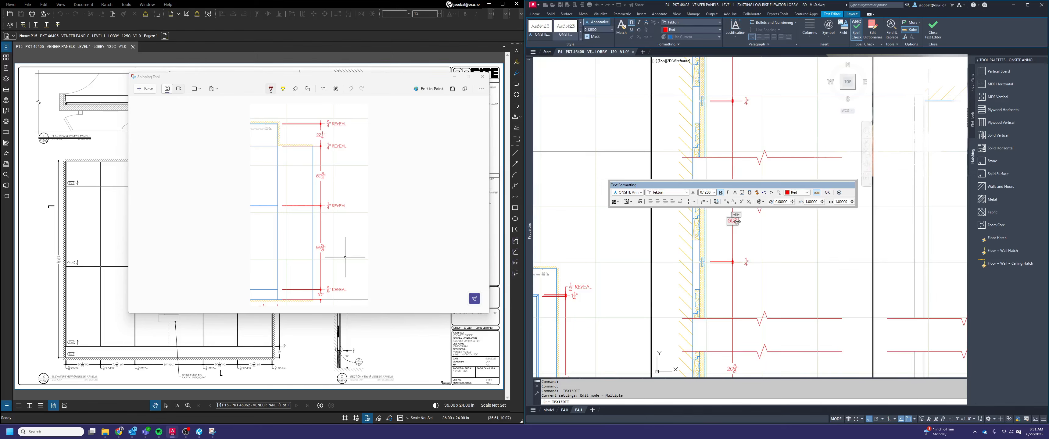
click(750, 224)
scroll(738, 223, up, 2)
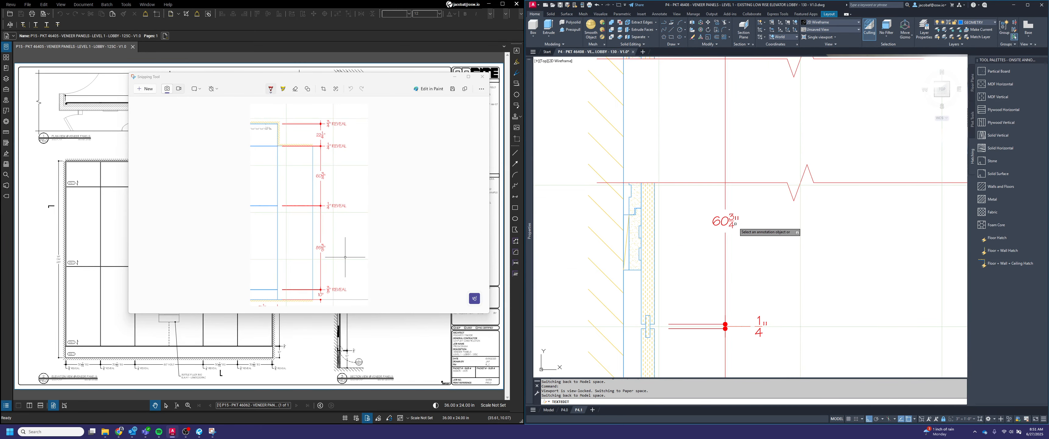
Change the text size of the stacked fraction in the 60 3/4" dimension through its stack properties and finish text editing
click(735, 223)
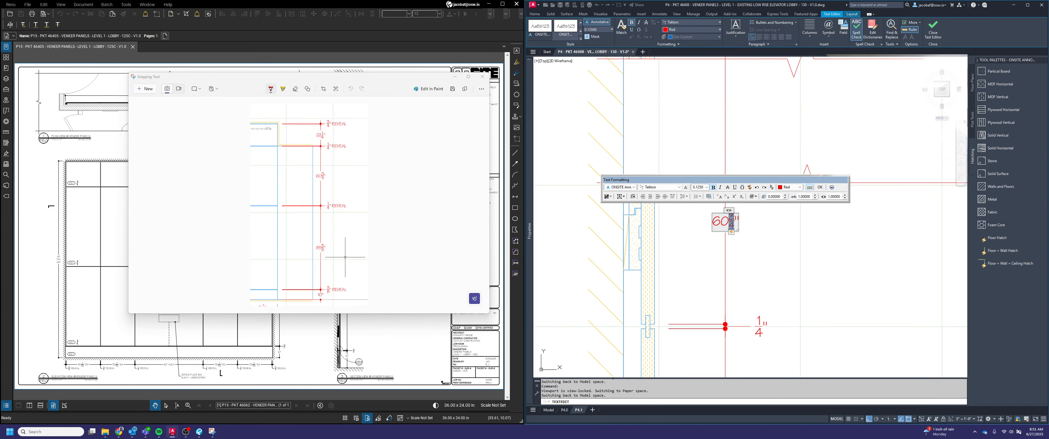
click(732, 232)
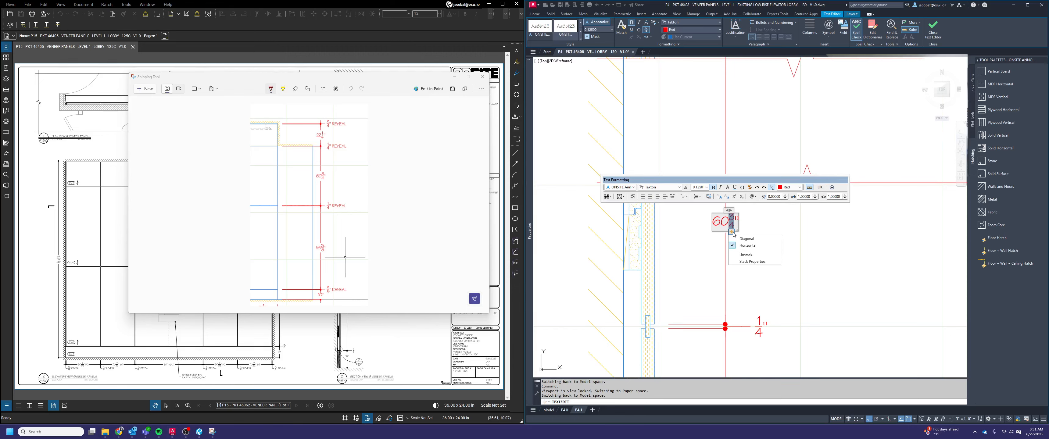
click(755, 262)
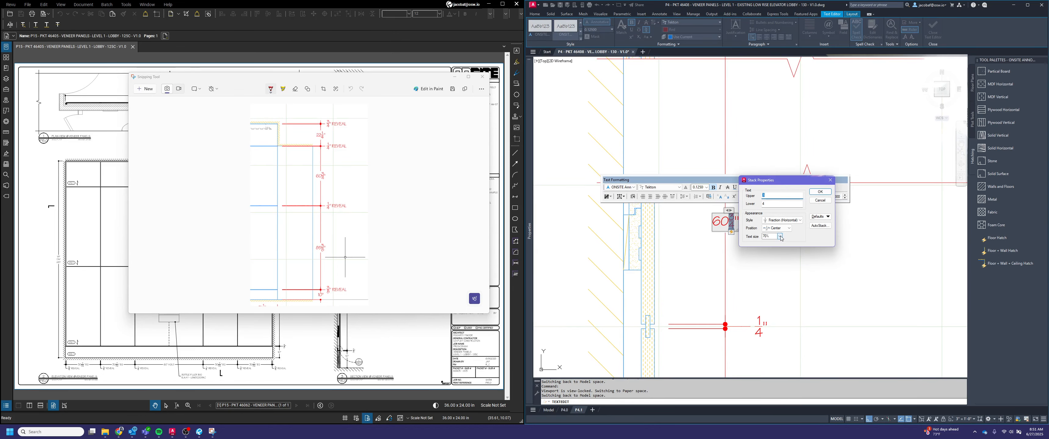
click(779, 237)
click(770, 255)
click(823, 194)
click(781, 266)
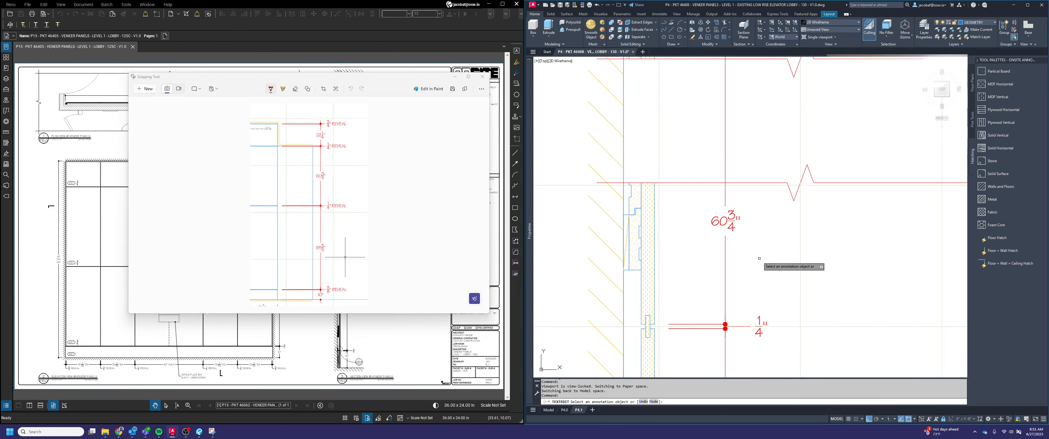
scroll(768, 216, down, 4)
key(Escape)
Override the dimension text of the panel below the lower break lines with the matching height from the snipped elevation
middle_drag(772, 229, 768, 210)
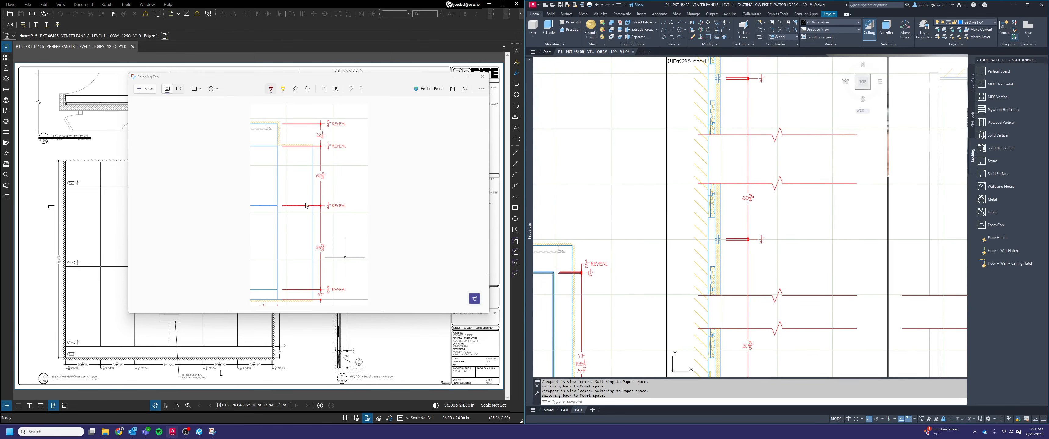
middle_drag(851, 267, 869, 214)
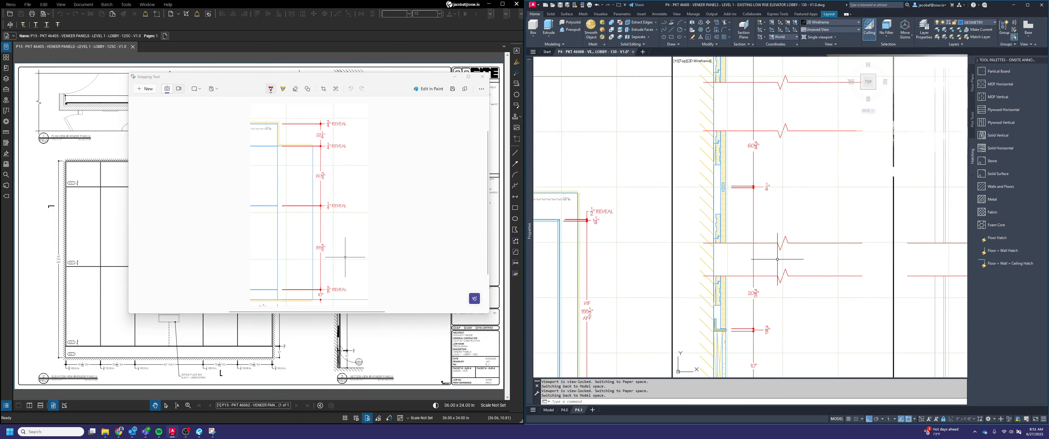
middle_drag(775, 287, 764, 246)
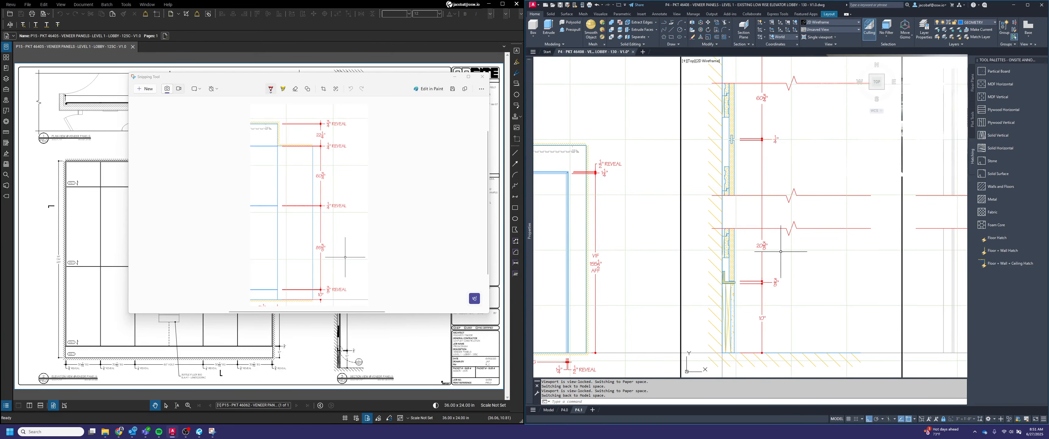
scroll(780, 251, up, 2)
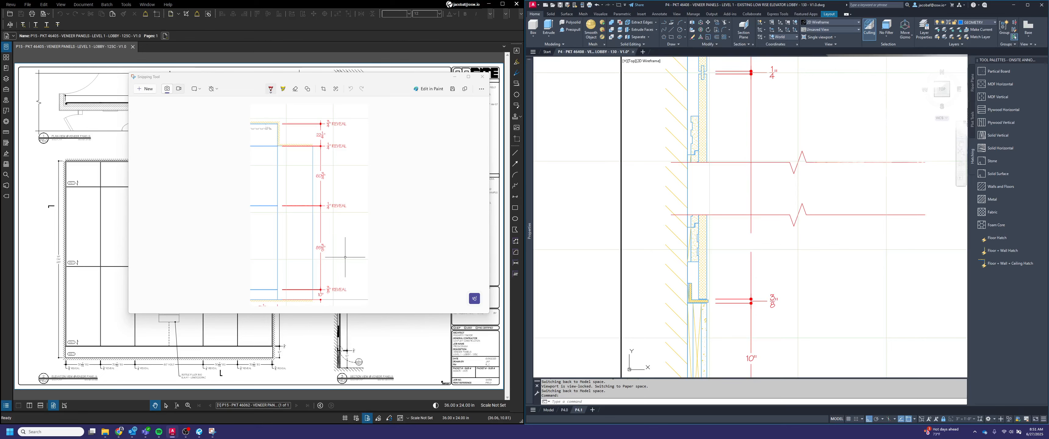
double_click(792, 252)
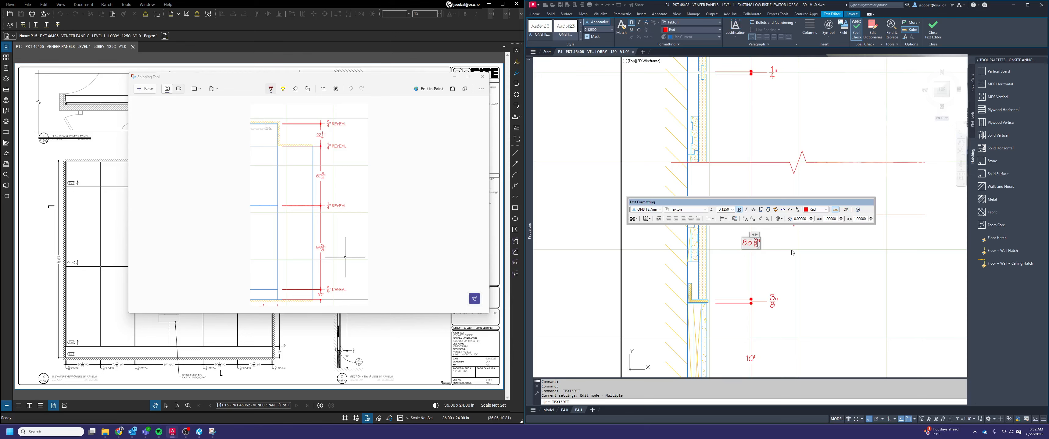
Change the text size of the stacked fraction in the lowest panel's dimension through its stack properties and end the text edit
click(755, 251)
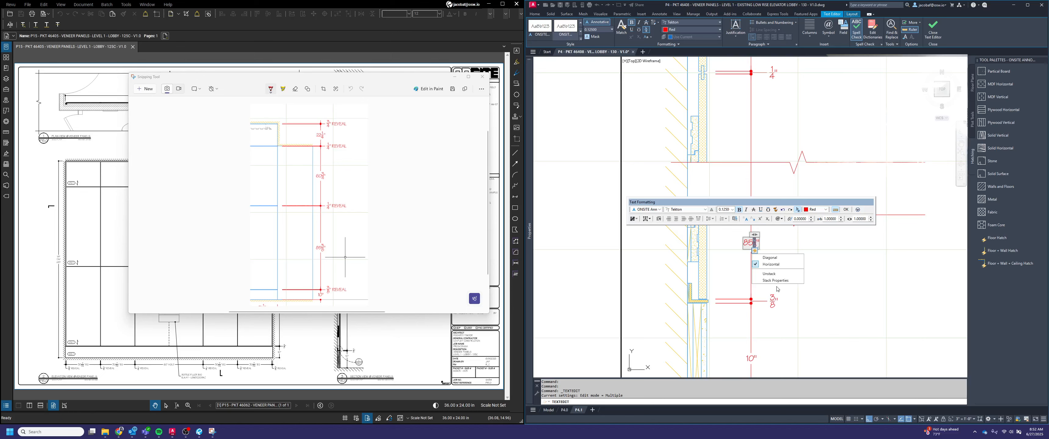
click(798, 280)
click(778, 237)
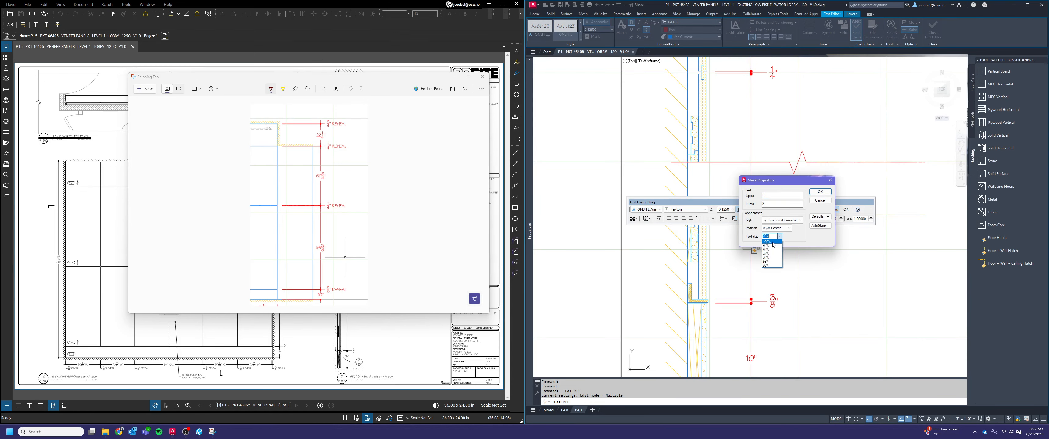
click(769, 266)
click(820, 191)
click(801, 261)
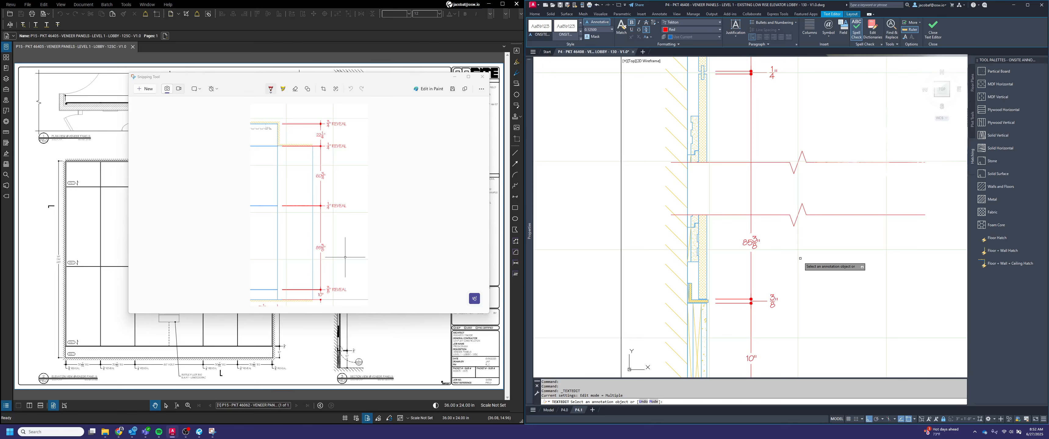
key(Escape)
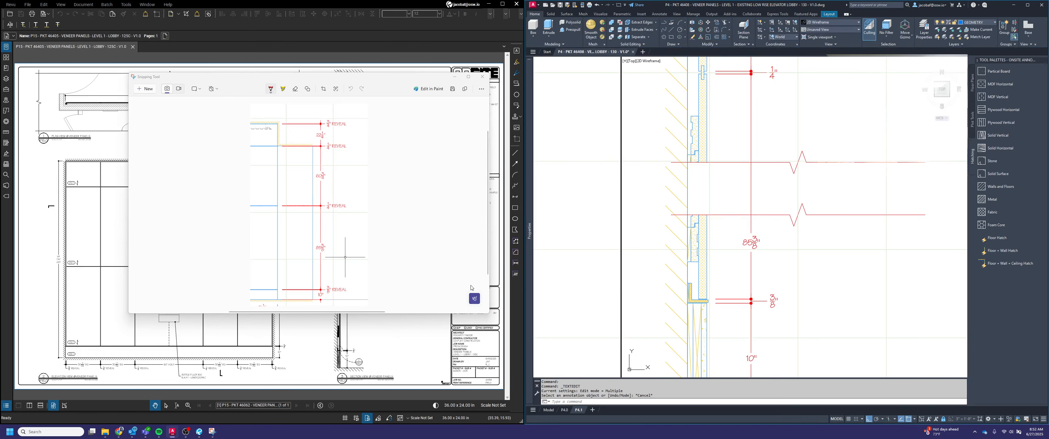
Set the text override of the first section's four reveal dimensions to "<> REVEAL"
scroll(758, 243, down, 2)
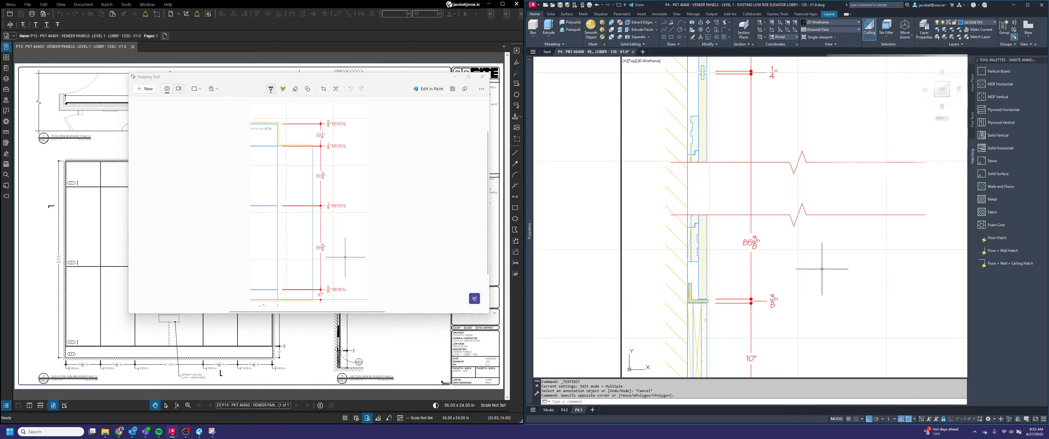
scroll(843, 256, down, 1)
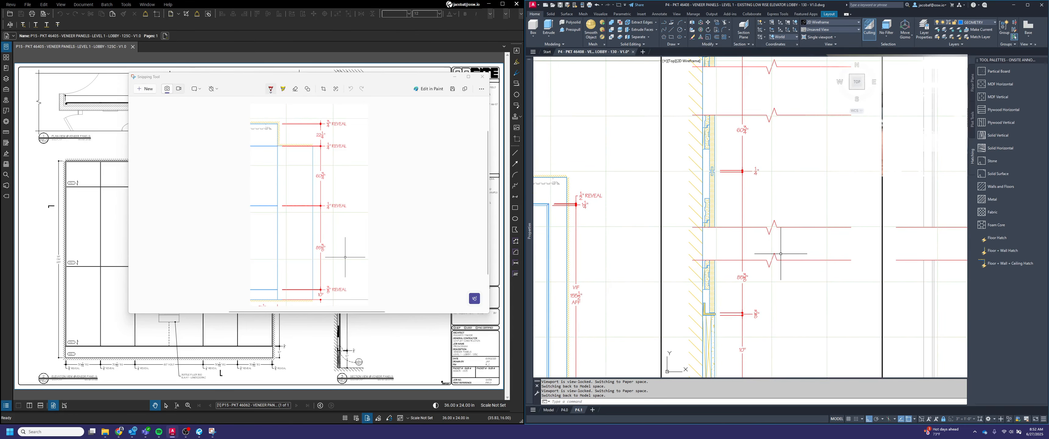
scroll(767, 288, down, 1)
click(767, 288)
click(763, 274)
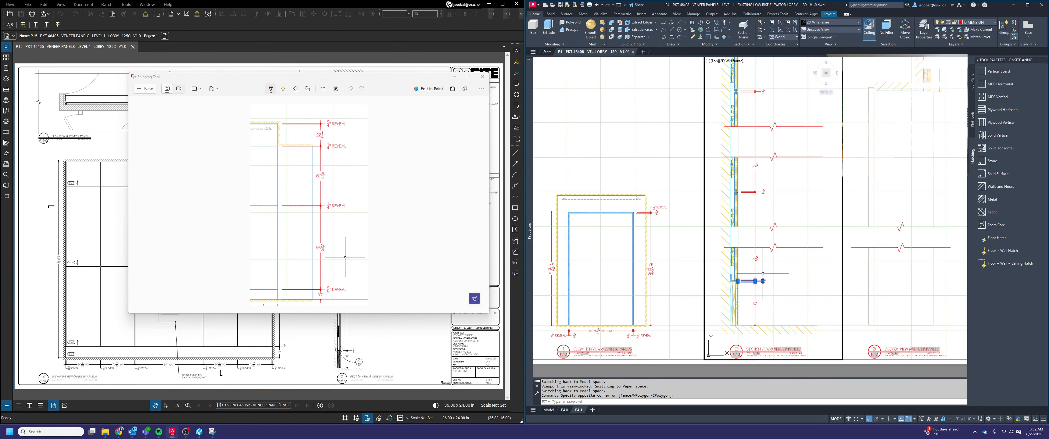
click(765, 216)
click(762, 191)
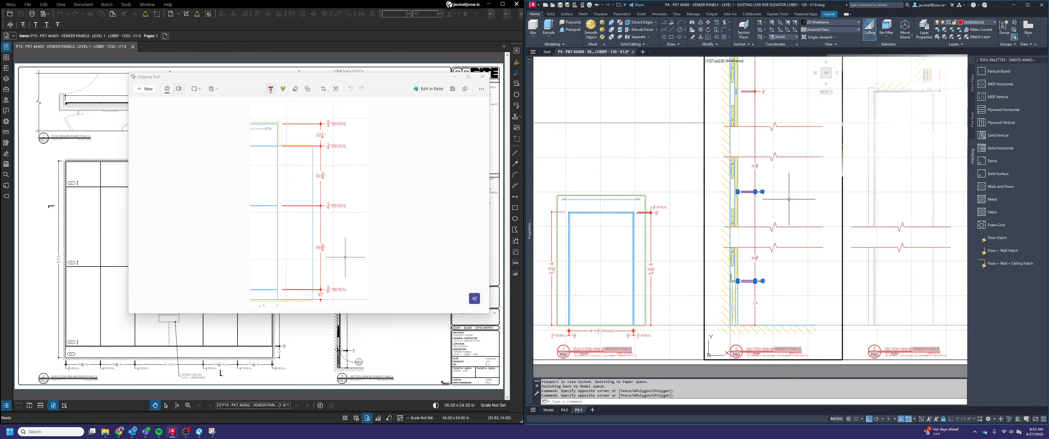
middle_drag(761, 191, 680, 289)
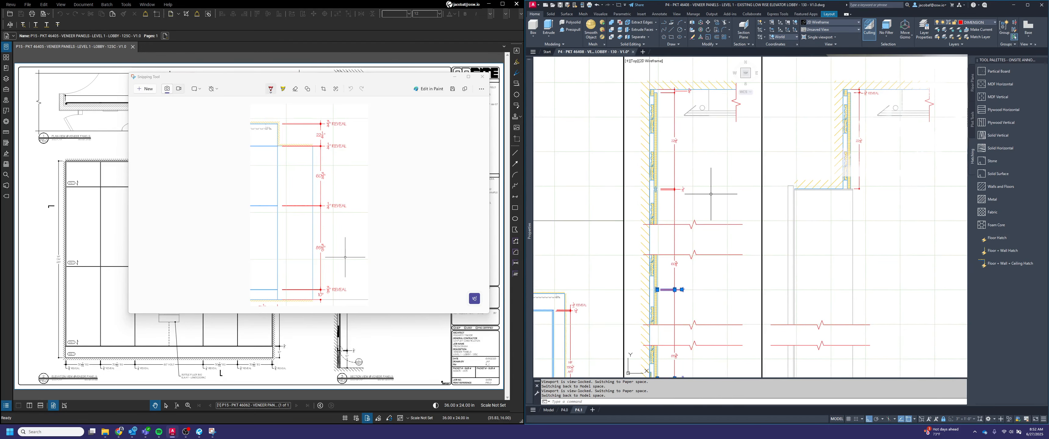
click(753, 167)
click(679, 192)
click(690, 88)
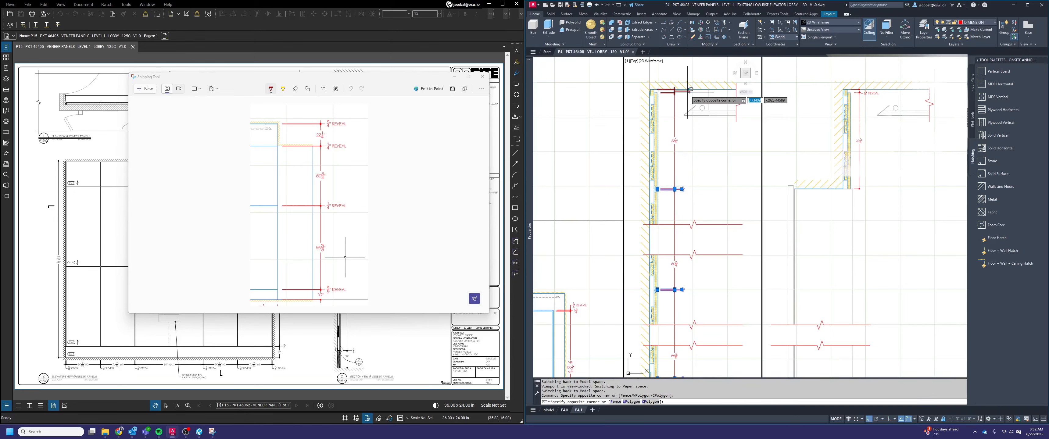
click(655, 114)
mouse_move(531, 127)
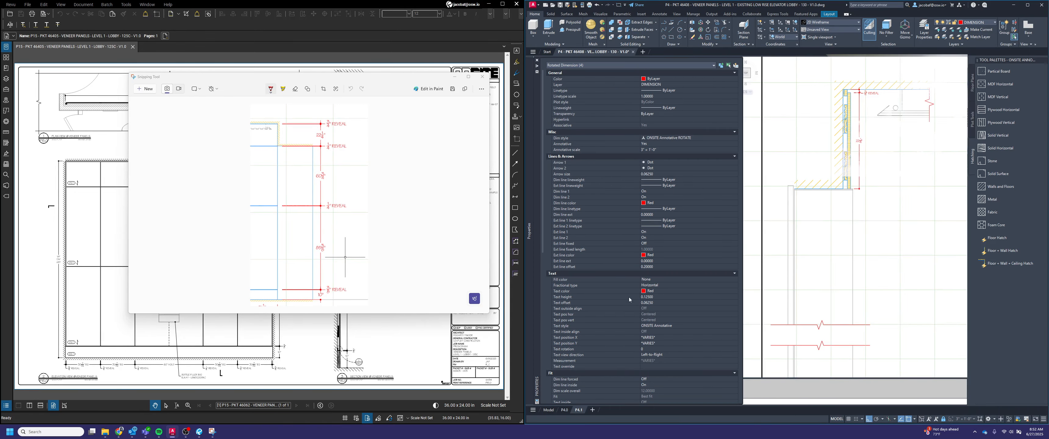
click(658, 365)
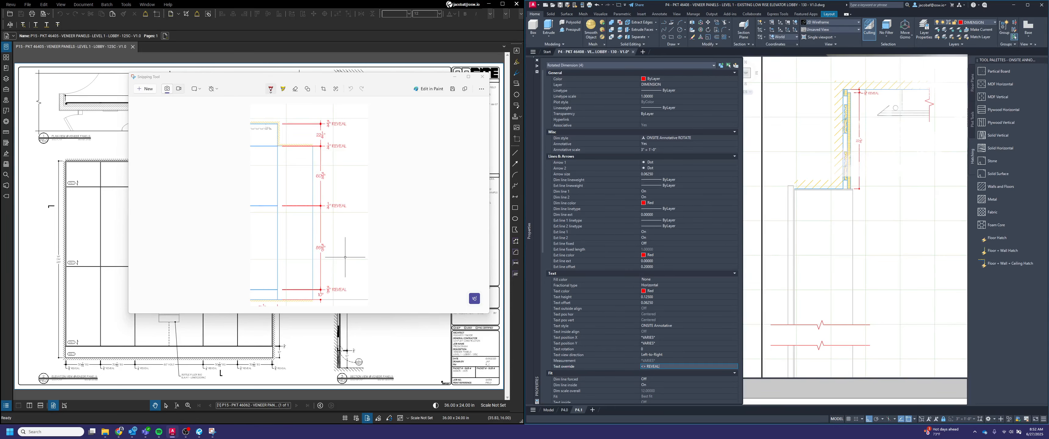
key(Return)
key(Escape)
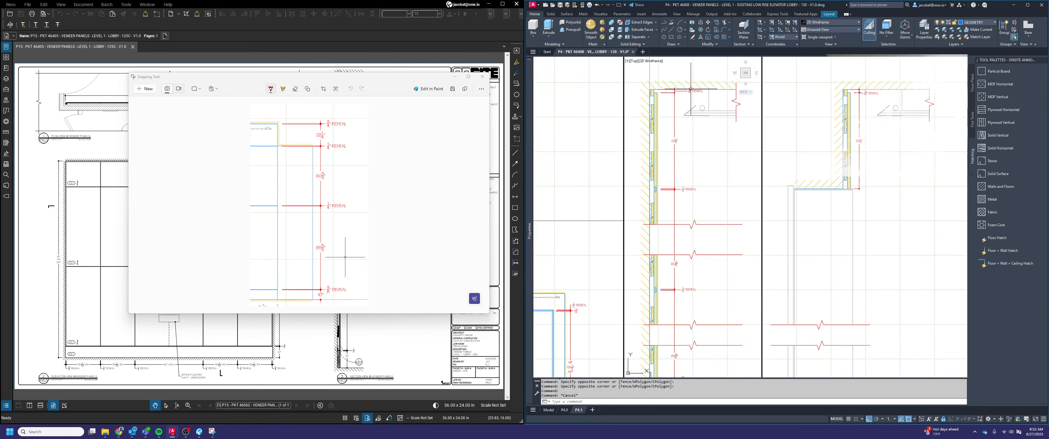
Move the text of the topmost reveal dimension slightly down, away from the ceiling line
scroll(691, 89, up, 5)
click(697, 100)
click(690, 102)
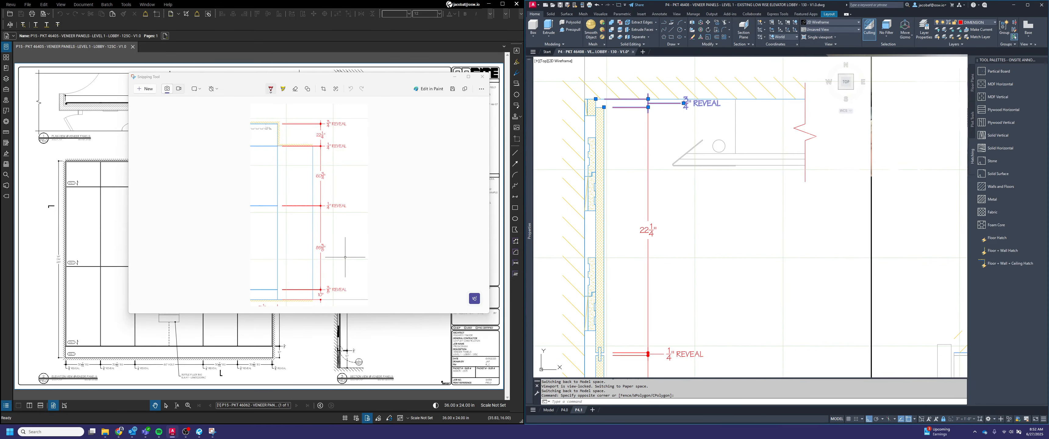
click(683, 103)
key(Return)
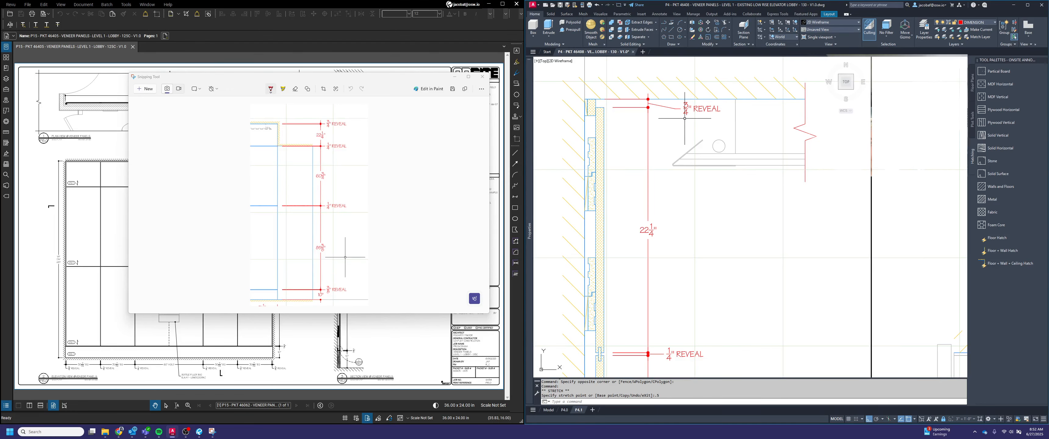
scroll(692, 163, down, 2)
middle_drag(704, 185, 696, 165)
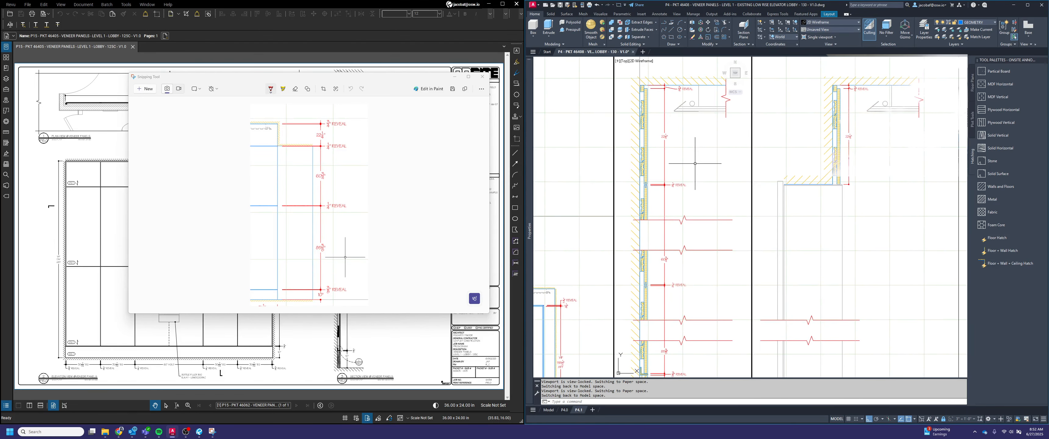
Shift the text of the topmost reveal dimension closer to its dimension line, roughly lining it up with the reveal text below
click(683, 88)
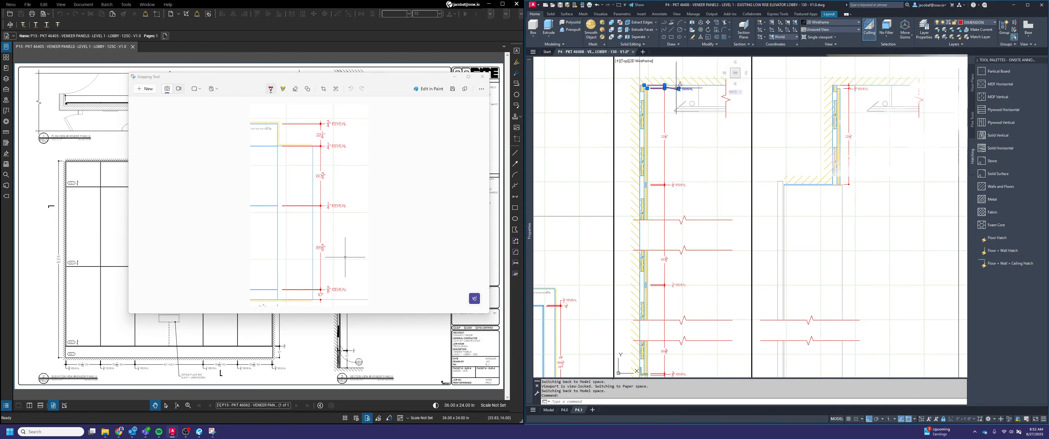
click(678, 89)
scroll(675, 91, up, 2)
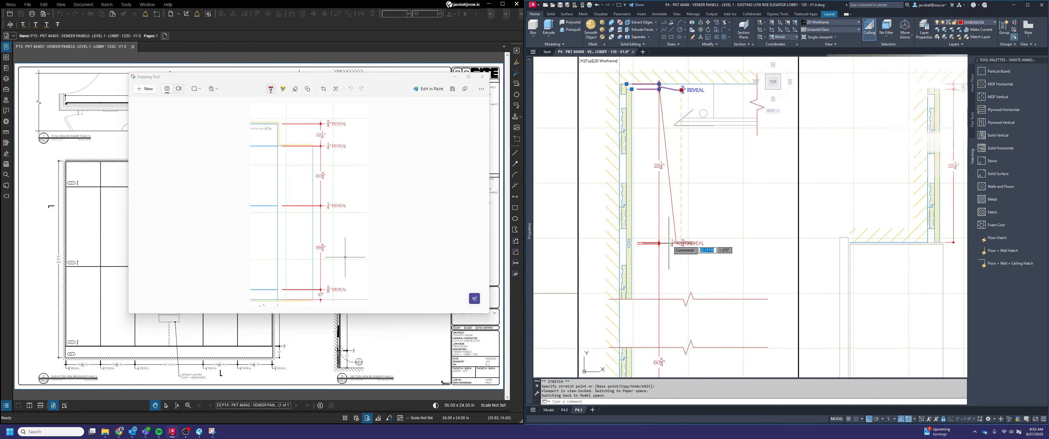
click(669, 89)
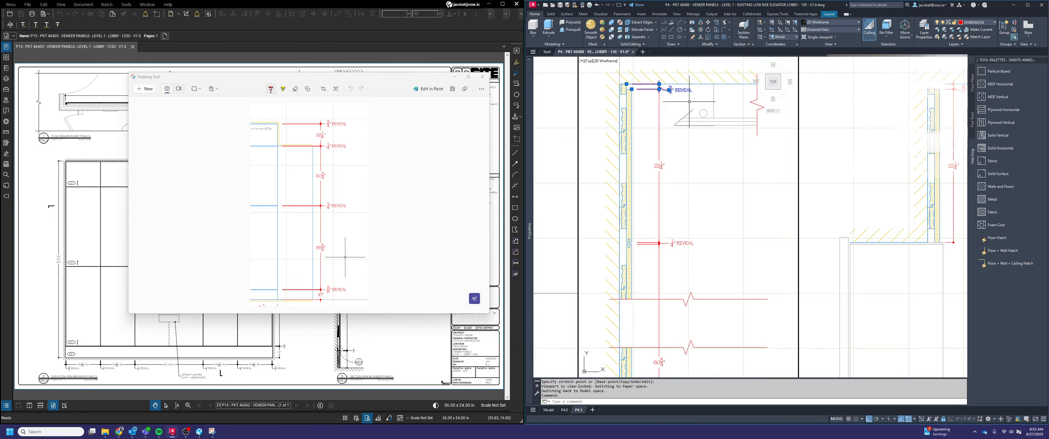
key(Escape)
Leave the section viewport and return to paper space on layout P4.1
scroll(698, 144, down, 3)
middle_drag(699, 144, 761, 187)
double_click(575, 174)
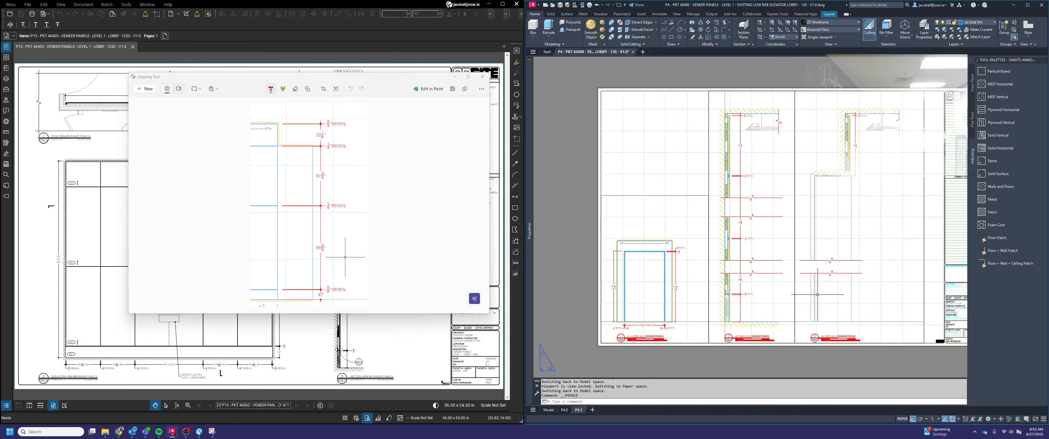
key(Escape)
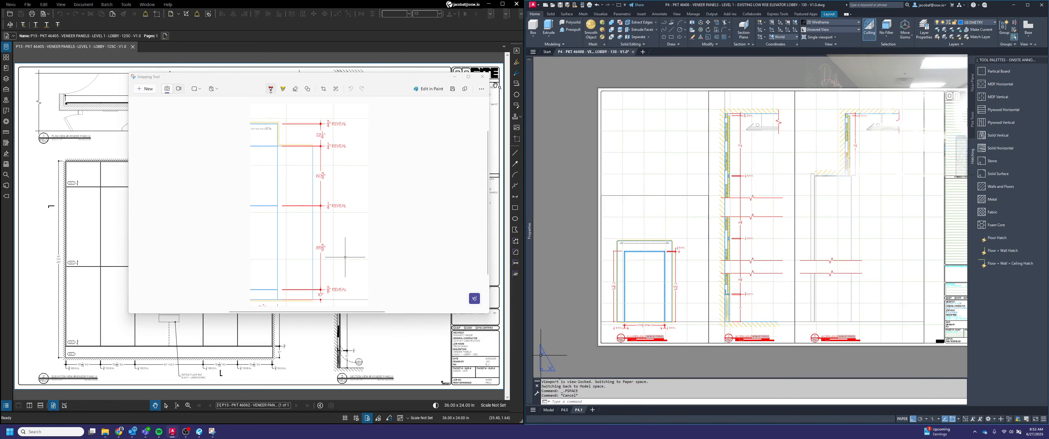
Close the snipped elevation, switch to layout P4.0 and check the architectural reference below the veneer panel elevation title
click(482, 76)
click(565, 410)
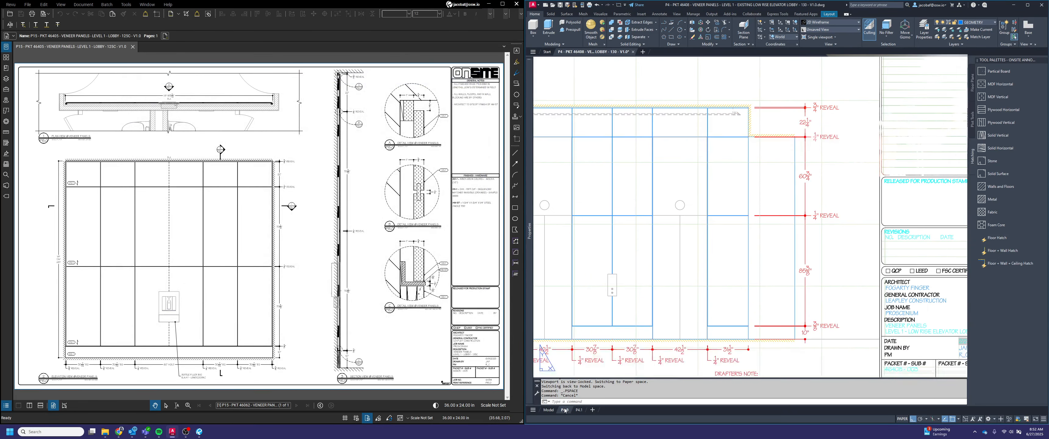
middle_click(772, 119)
middle_click(772, 119)
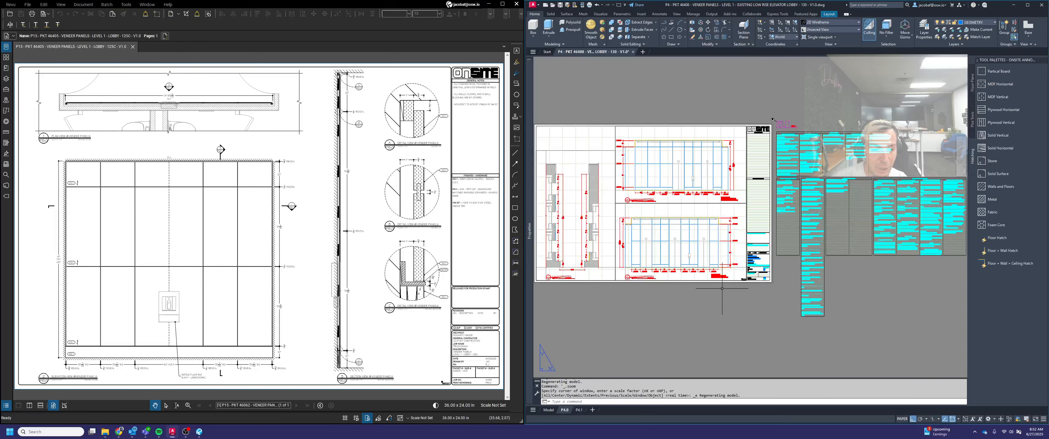
scroll(696, 243, up, 3)
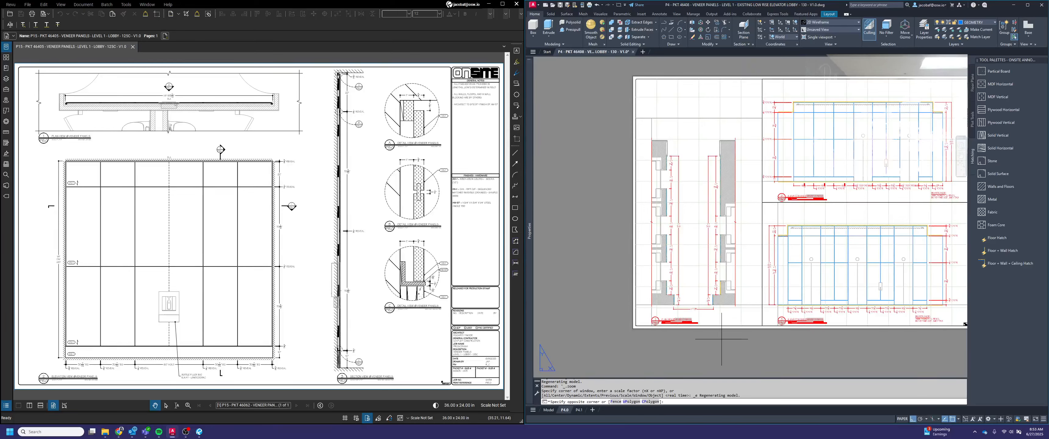
scroll(821, 329, up, 10)
click(863, 292)
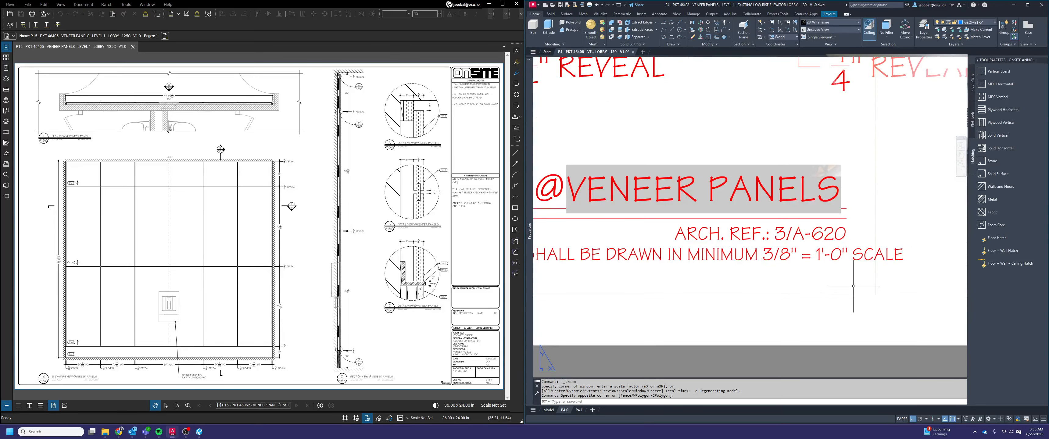
scroll(814, 301, down, 10)
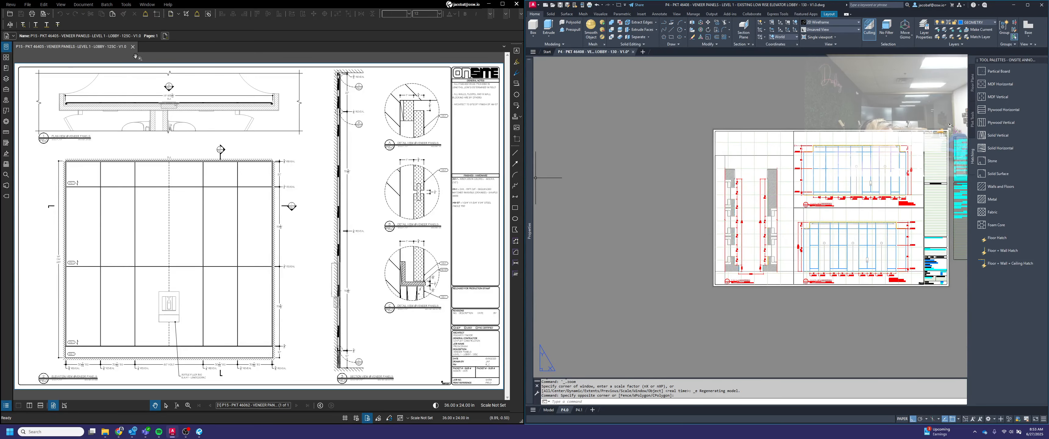
Close the P15 veneer panels PDF and browse to the 01 - Architectural folder of the 6434 Proscenium drawings
click(133, 47)
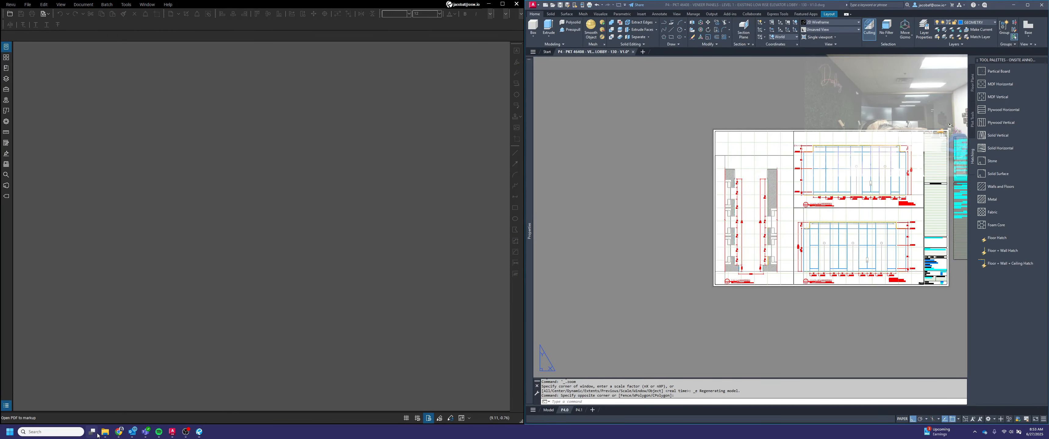
click(97, 435)
click(104, 432)
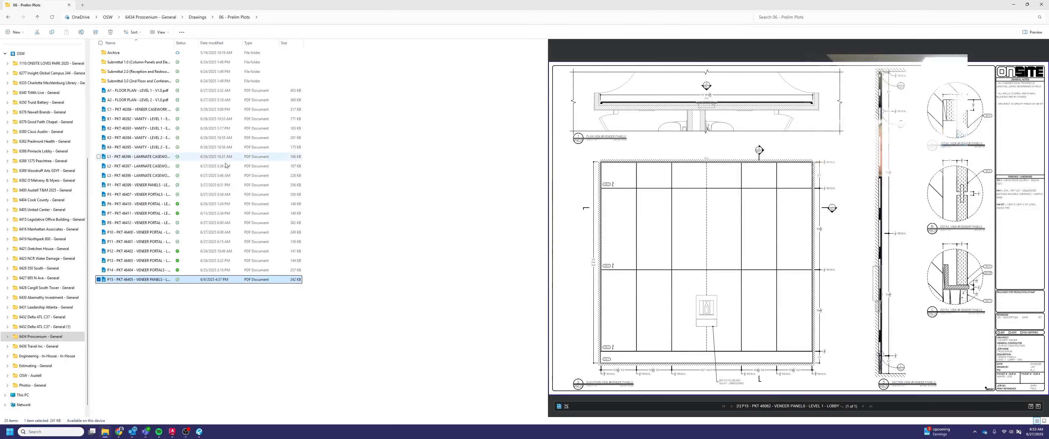
click(41, 336)
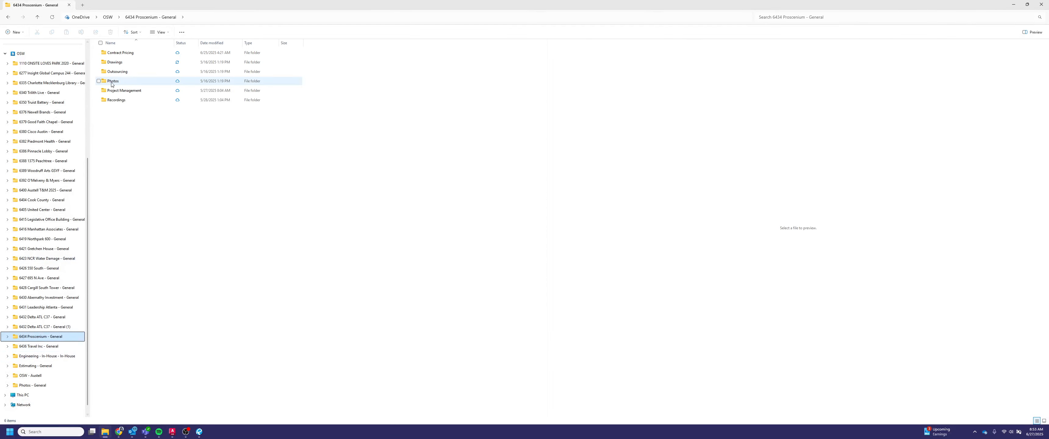
click(116, 62)
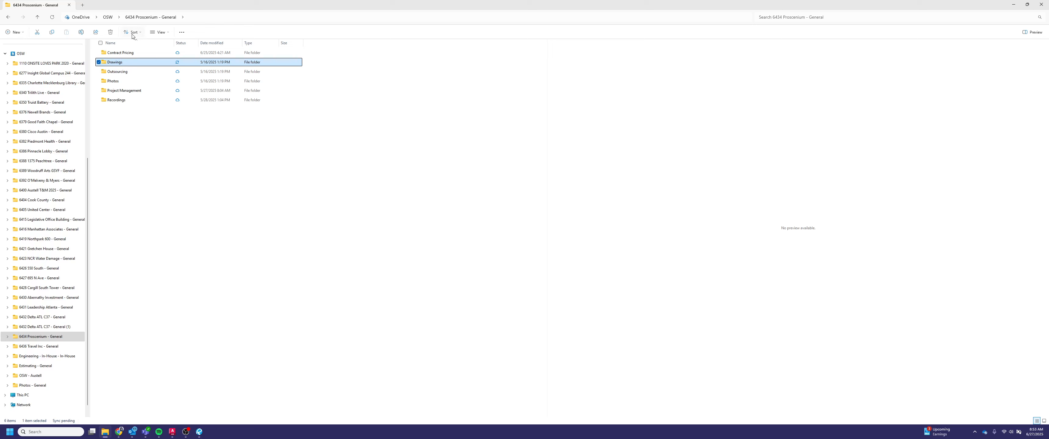
double_click(129, 61)
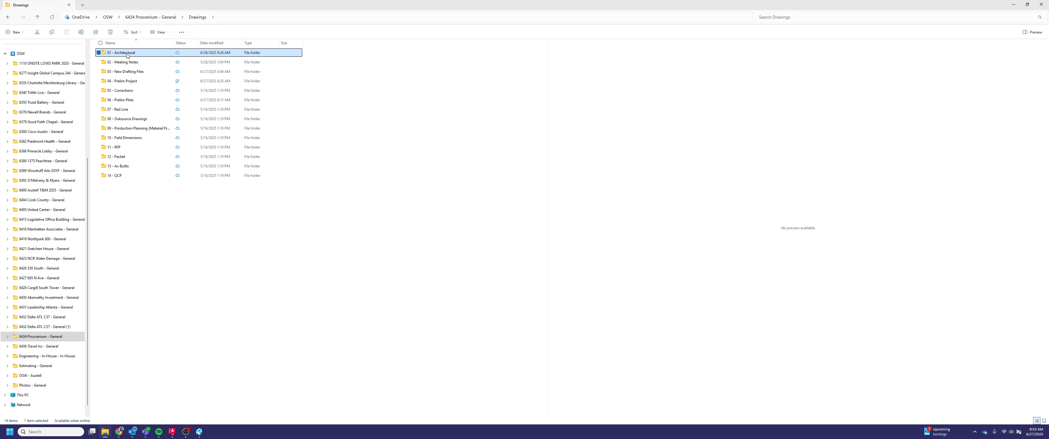
double_click(127, 53)
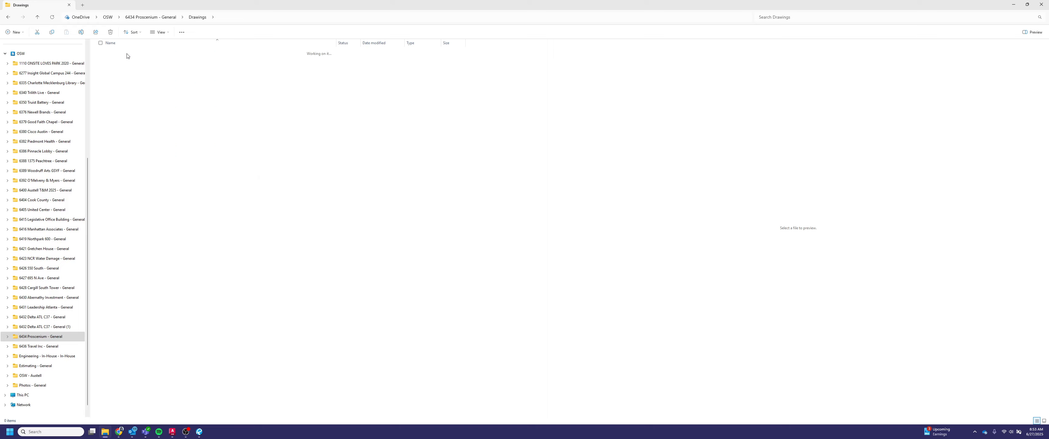
Open the architectural PDF A-620.00, Level 01 enlarged elevator lobby plans, beside the drawing
scroll(168, 247, down, 4)
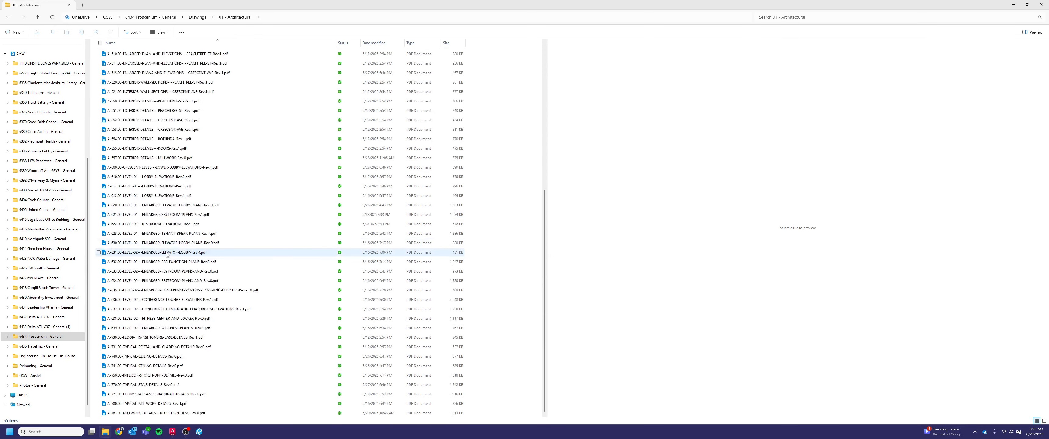
click(148, 205)
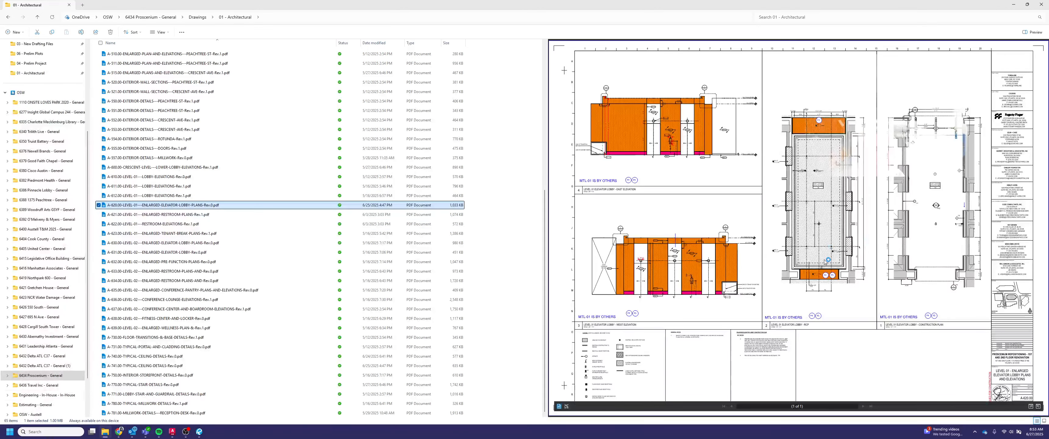
click(1013, 6)
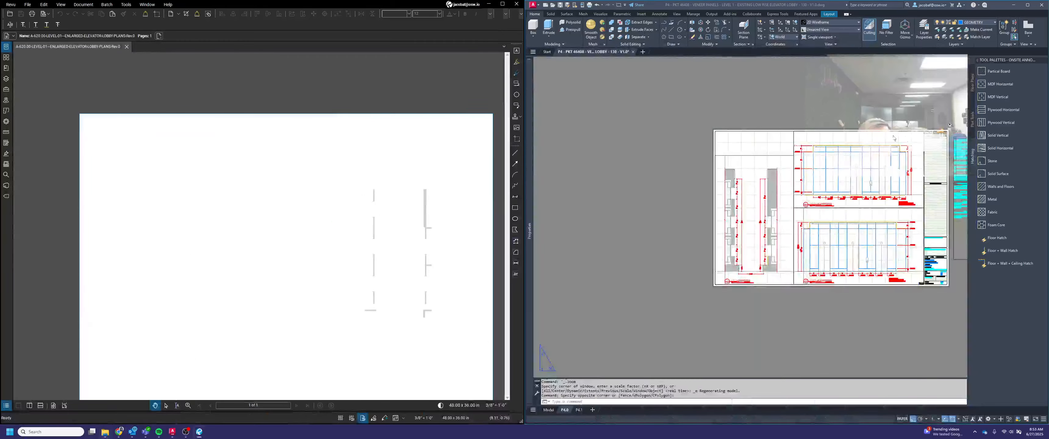
Examine the Level 01 elevator lobby west and east elevations on A-620.00 for finish tags, base and panel heights
scroll(153, 316, up, 3)
scroll(153, 316, up, 2)
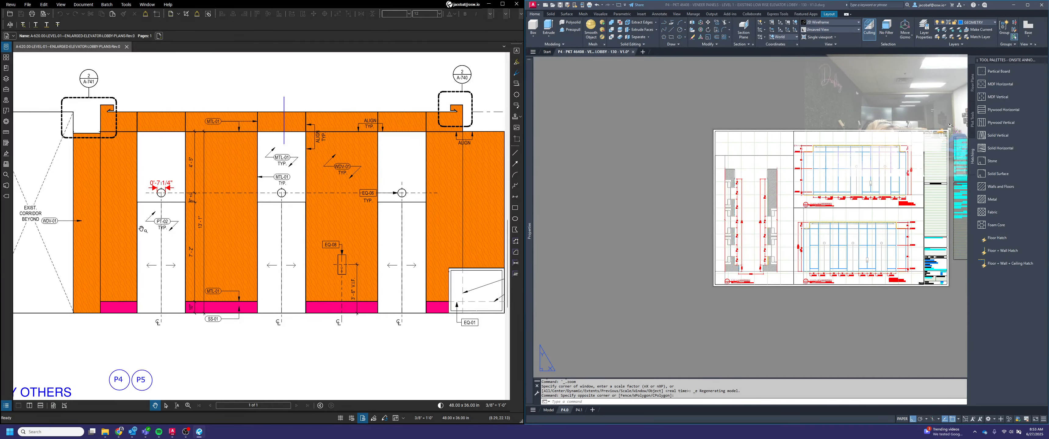
scroll(375, 196, down, 2)
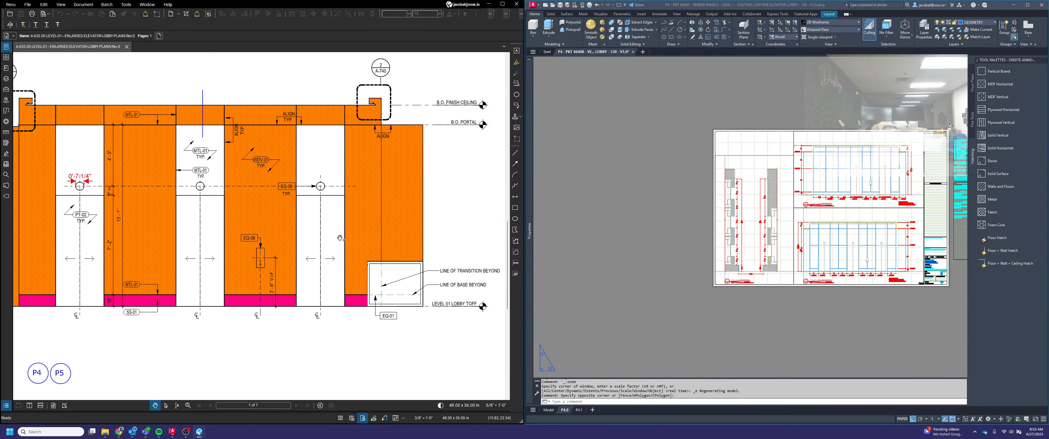
scroll(352, 236, down, 1)
middle_drag(350, 234, 353, 309)
scroll(353, 309, down, 2)
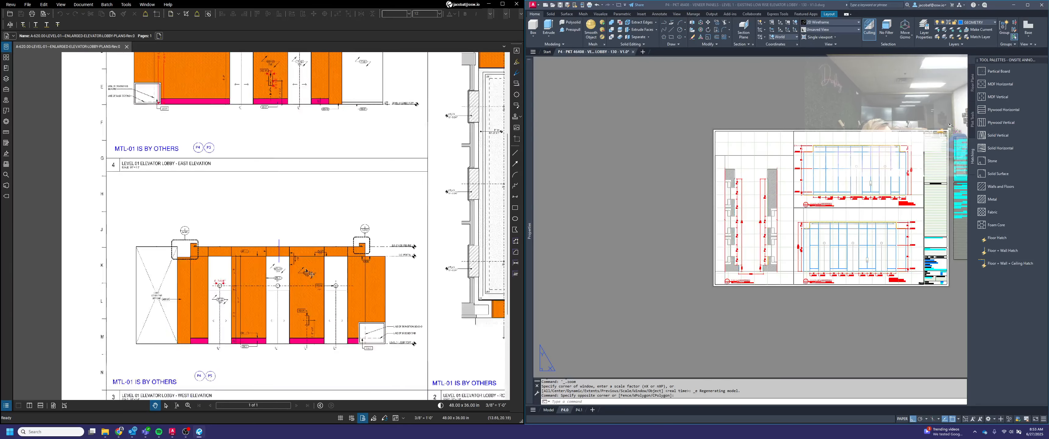
middle_drag(270, 146, 287, 274)
scroll(307, 226, up, 3)
scroll(295, 246, up, 3)
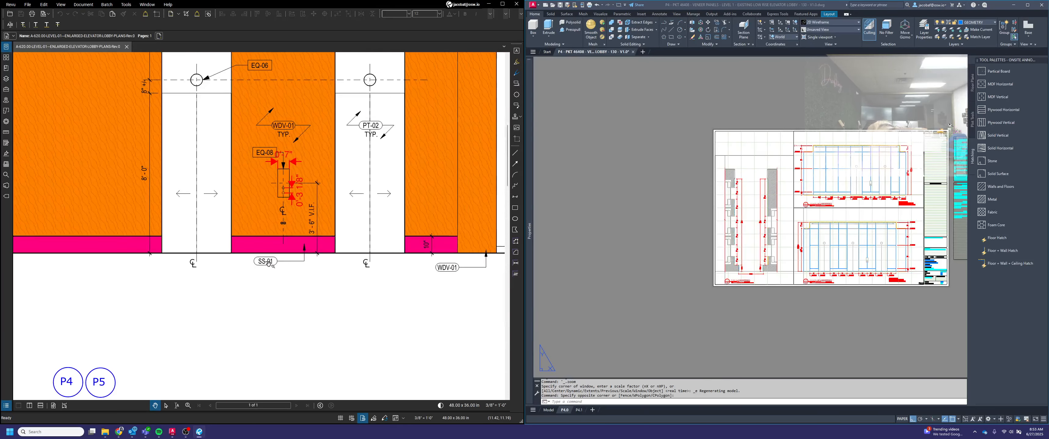
scroll(278, 265, down, 2)
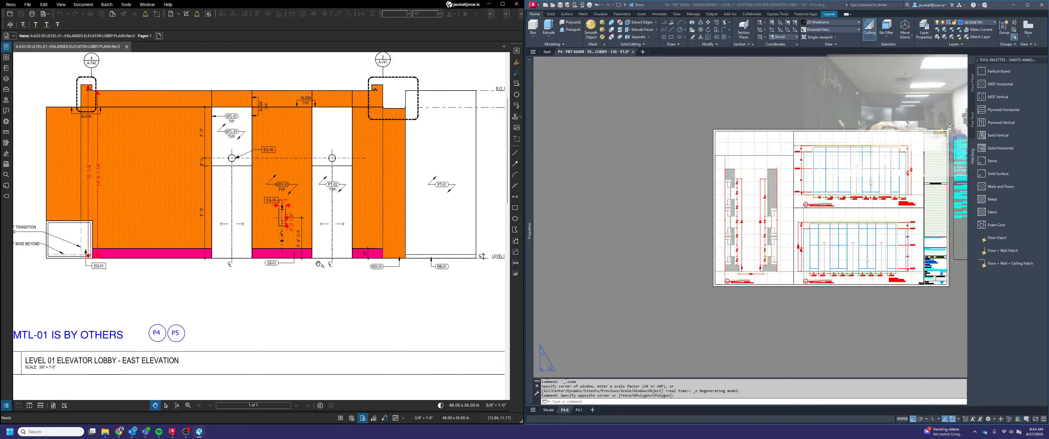
middle_drag(295, 262, 296, 278)
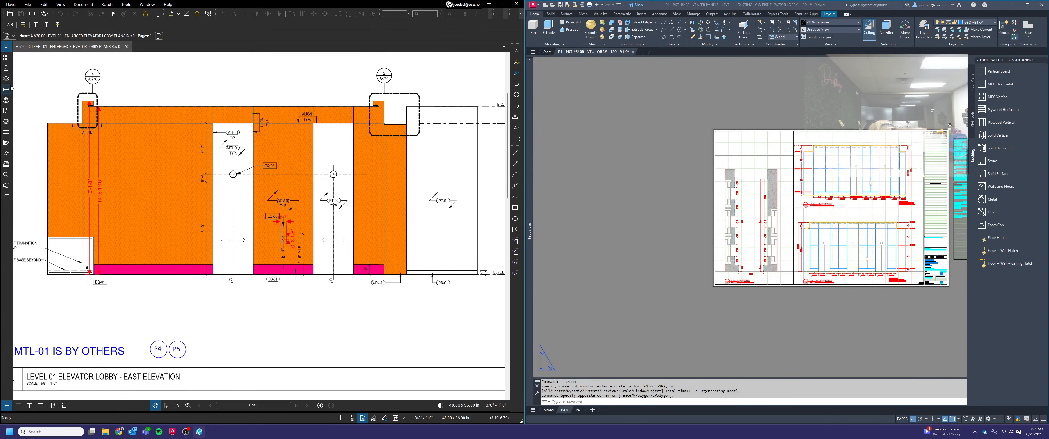
Reopen the P15 veneer panels PDF from the recent files as a second document and hide the file list
click(6, 57)
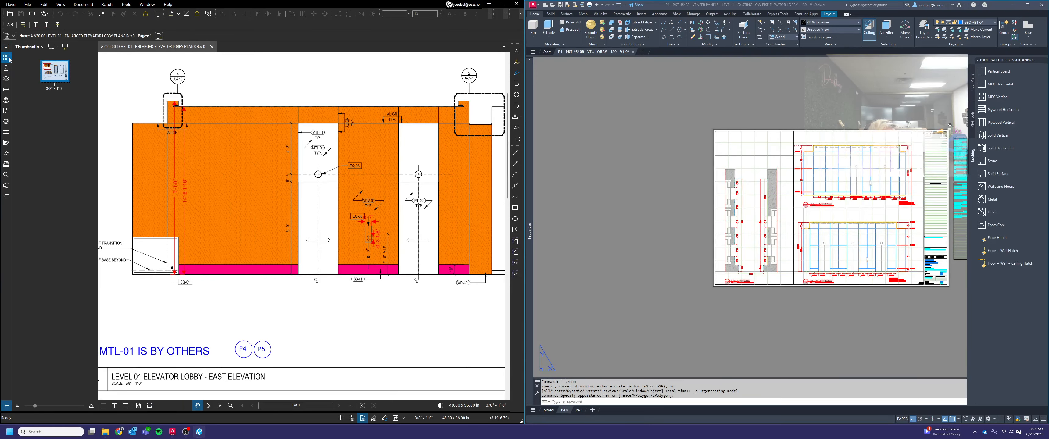
click(8, 47)
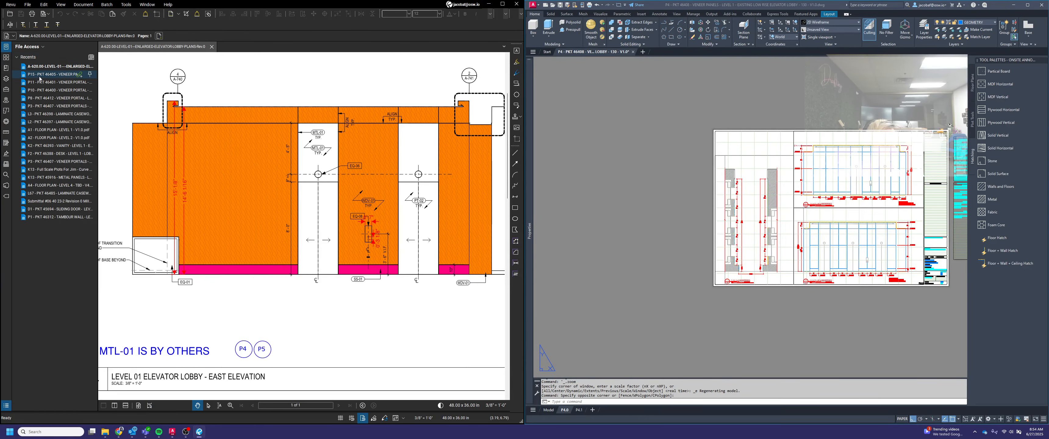
click(57, 66)
click(7, 48)
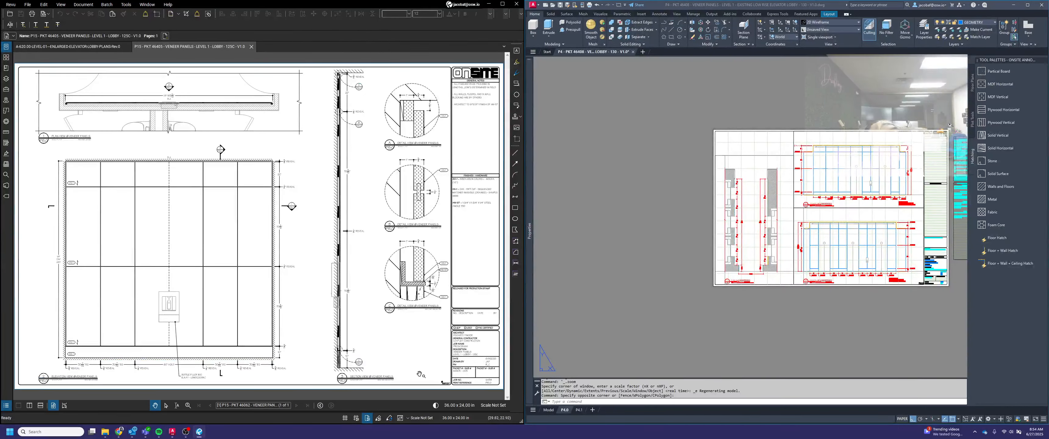
Examine the finish tags in detail C and the elevation tags on the P15 sheet, and compare them with the elevations on layout P4.0
scroll(440, 281, up, 5)
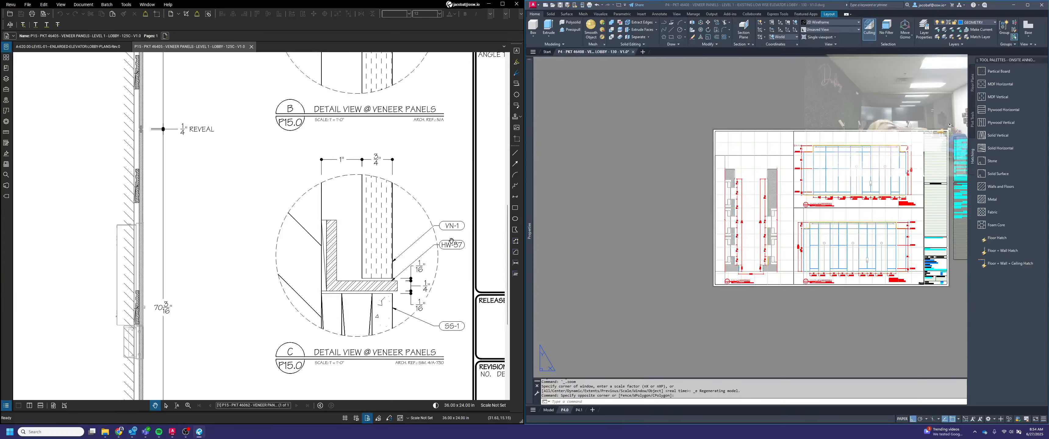
scroll(451, 241, down, 2)
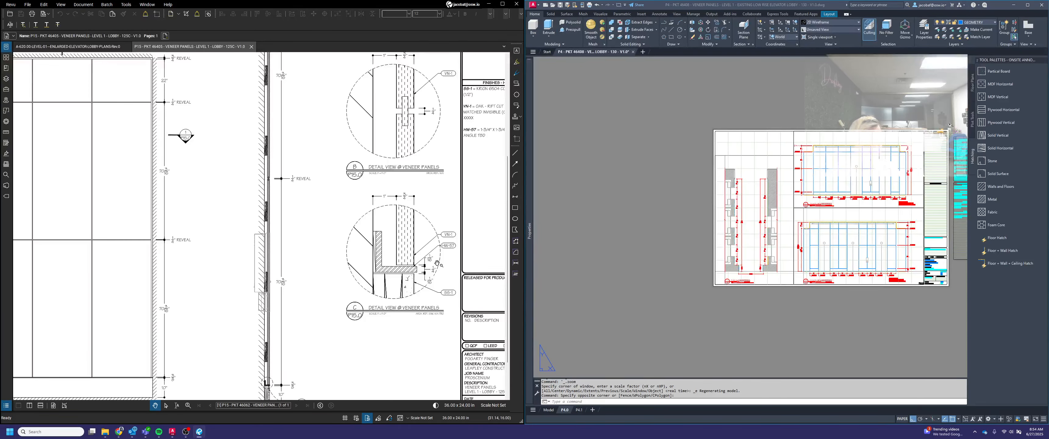
scroll(383, 246, down, 3)
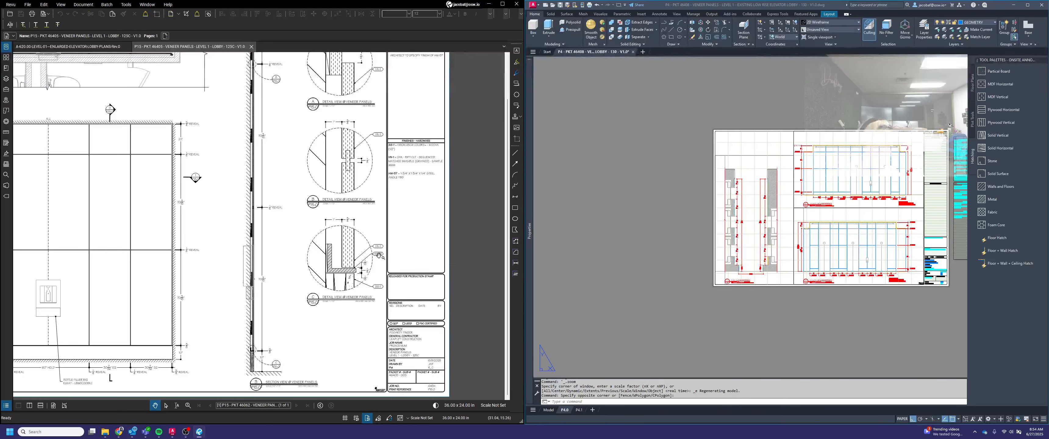
click(815, 315)
middle_drag(933, 291, 821, 293)
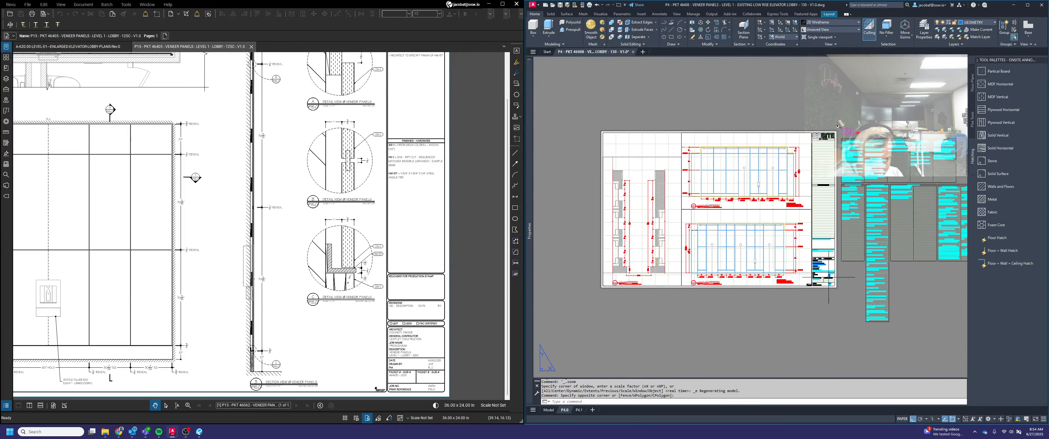
scroll(697, 212, up, 2)
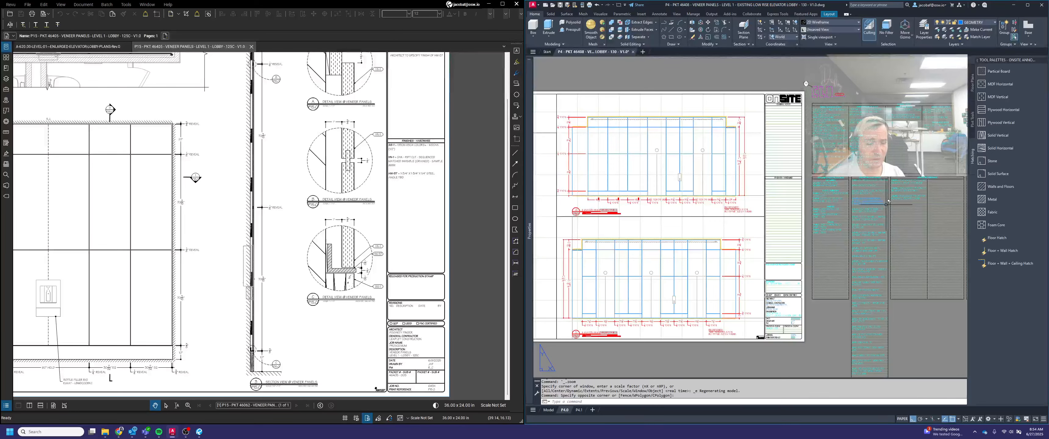
middle_drag(759, 259, 831, 240)
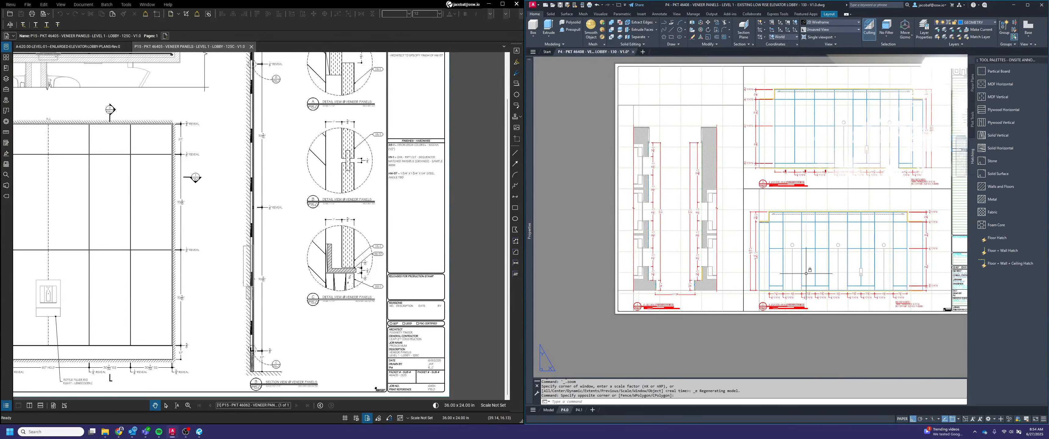
drag(224, 341, 408, 337)
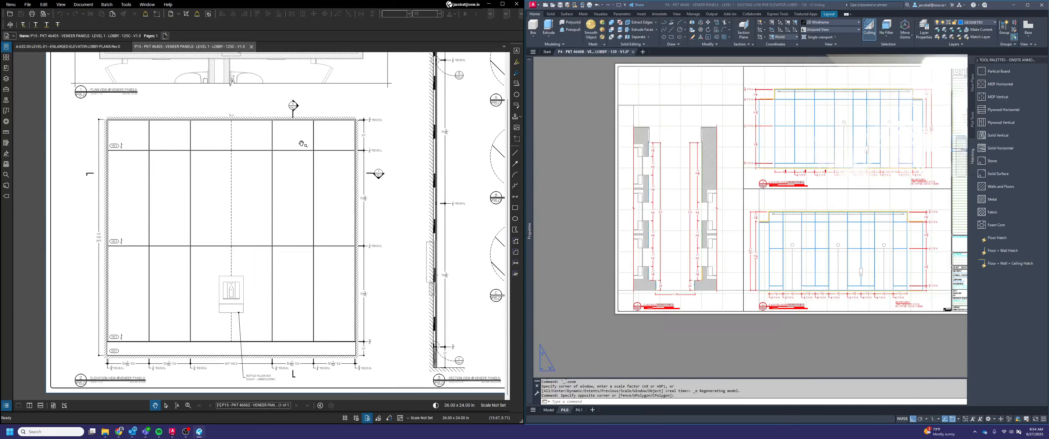
Insert a finish symbol reading SS-1 in paper space, near the foot of the 31 1/4" panel in elevation 3
click(800, 343)
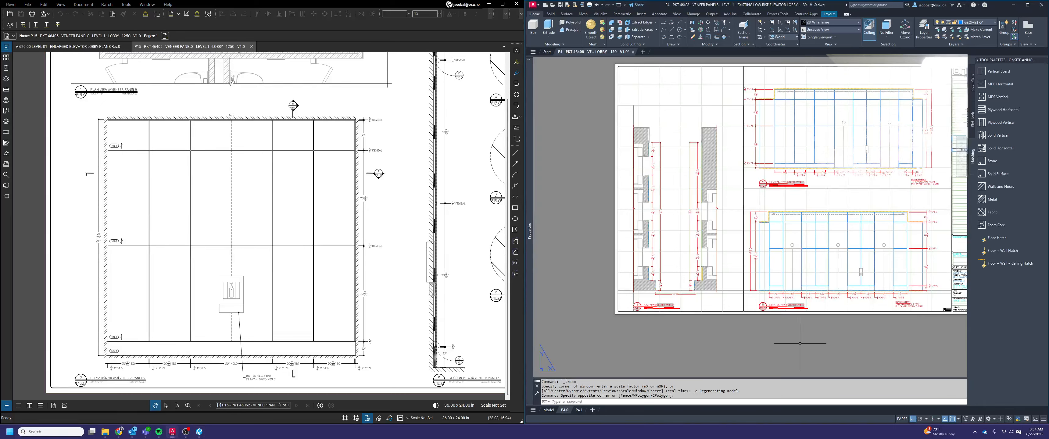
scroll(765, 323, up, 6)
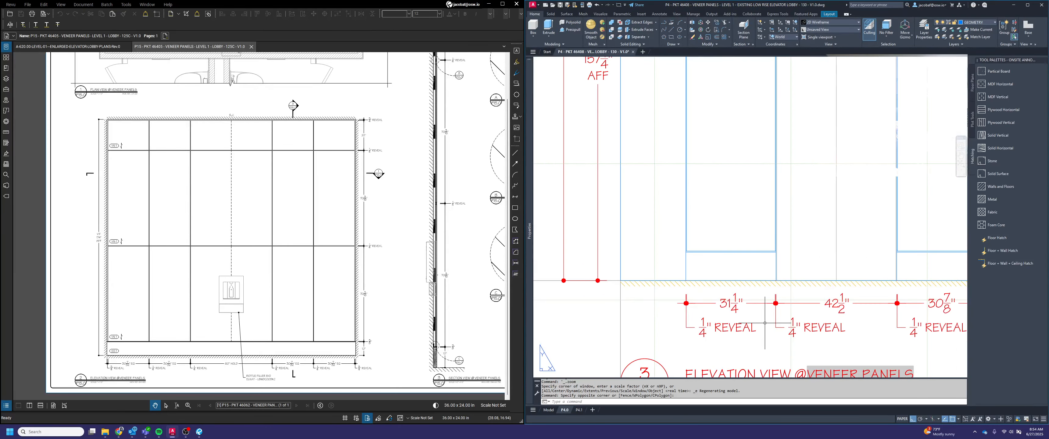
click(972, 125)
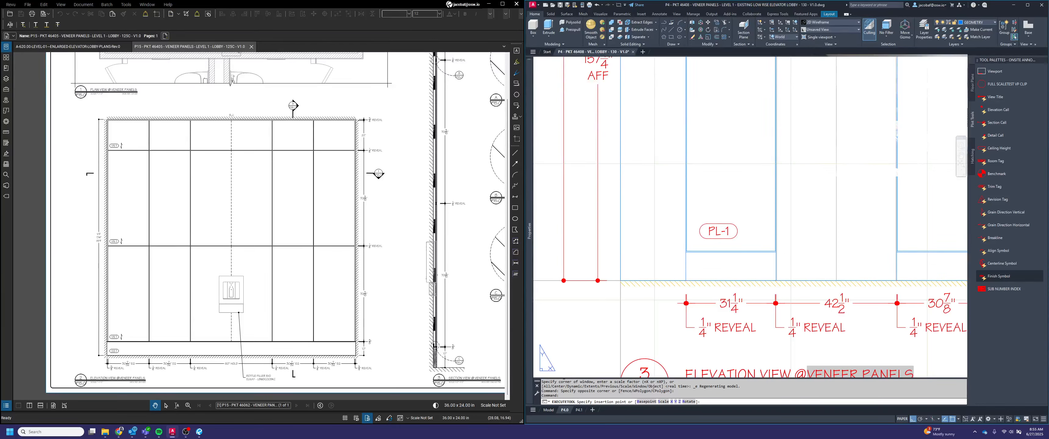
click(717, 231)
click(547, 147)
text(SS-1)
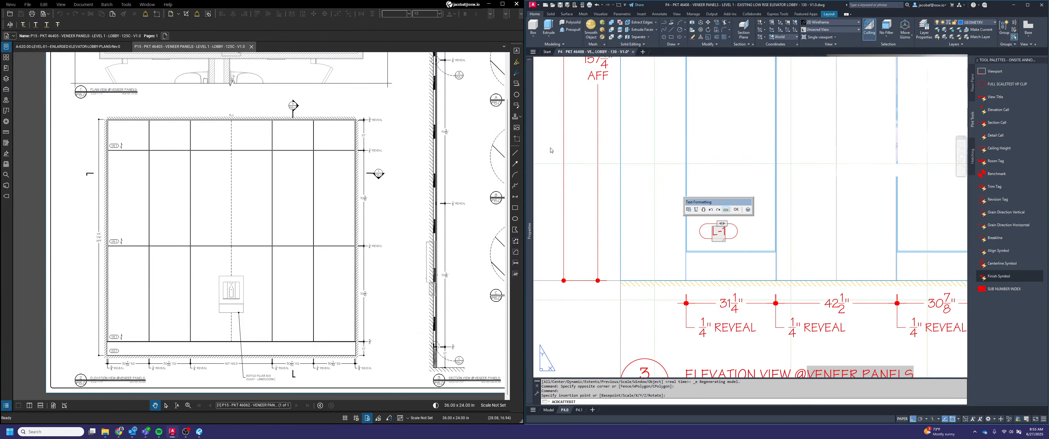
click(736, 211)
click(438, 291)
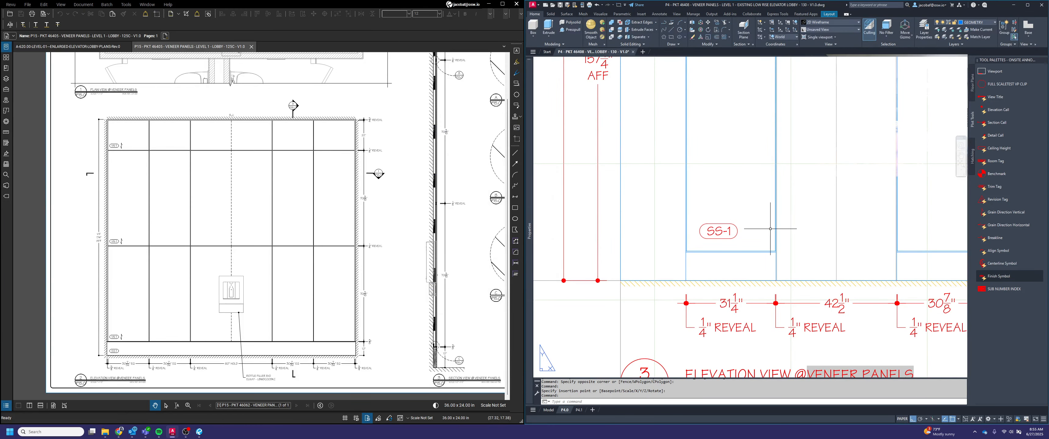
Try widths of .75, .5 and .625 for the SS-1 finish symbol's outline
click(750, 235)
click(725, 215)
click(699, 231)
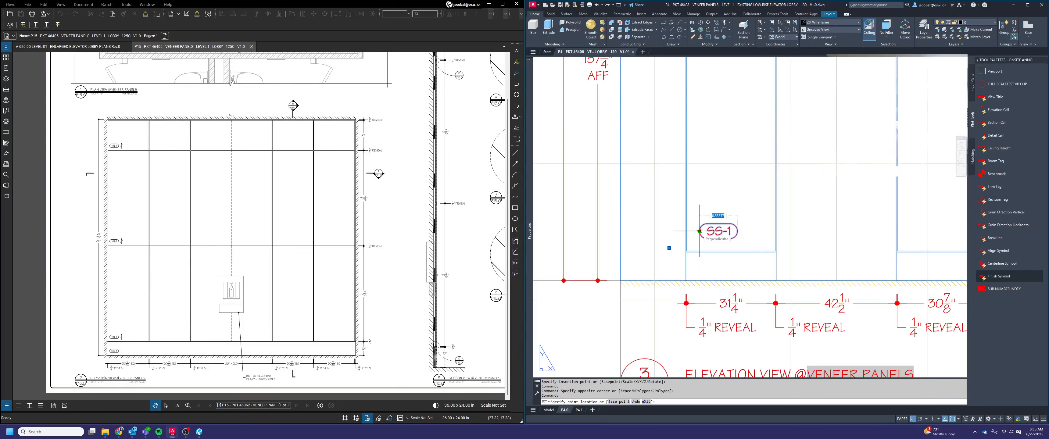
text(.)
key(Return)
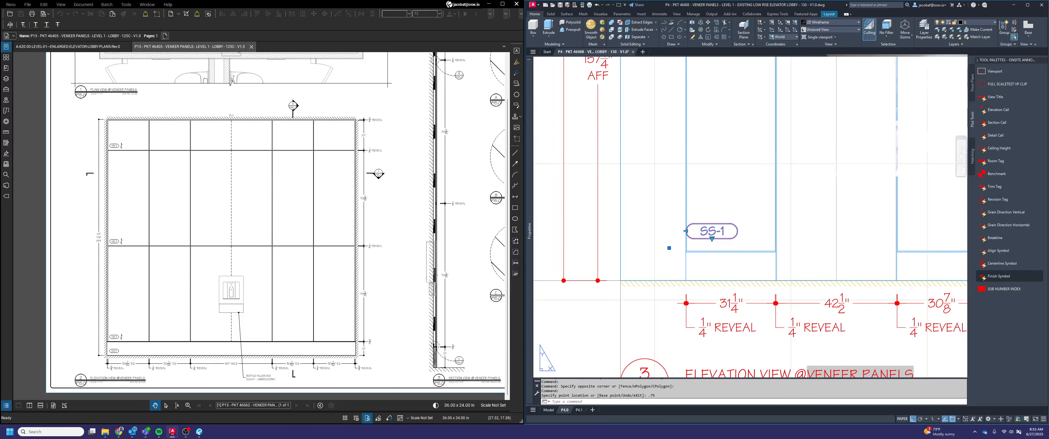
click(685, 231)
text(.5)
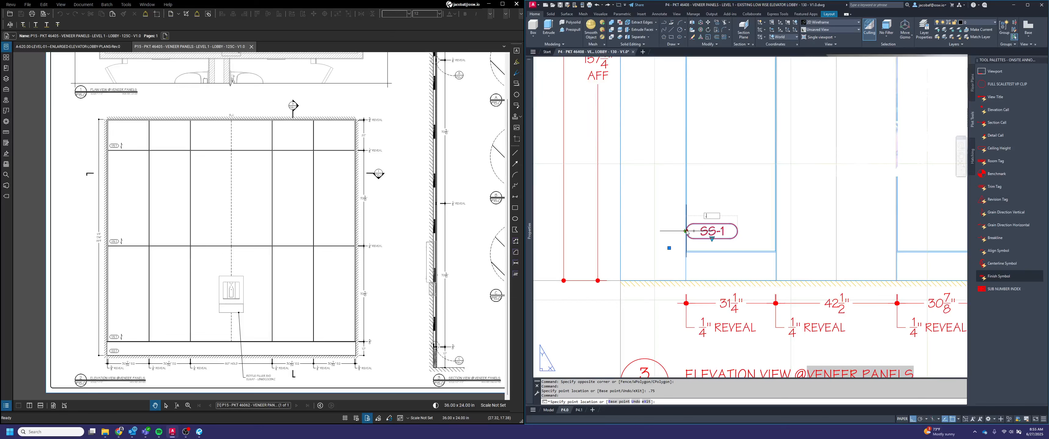
key(Return)
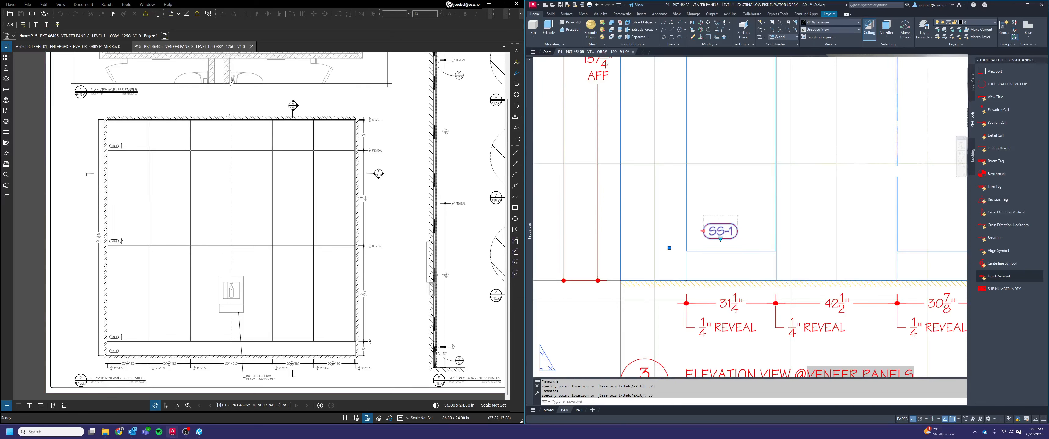
click(703, 231)
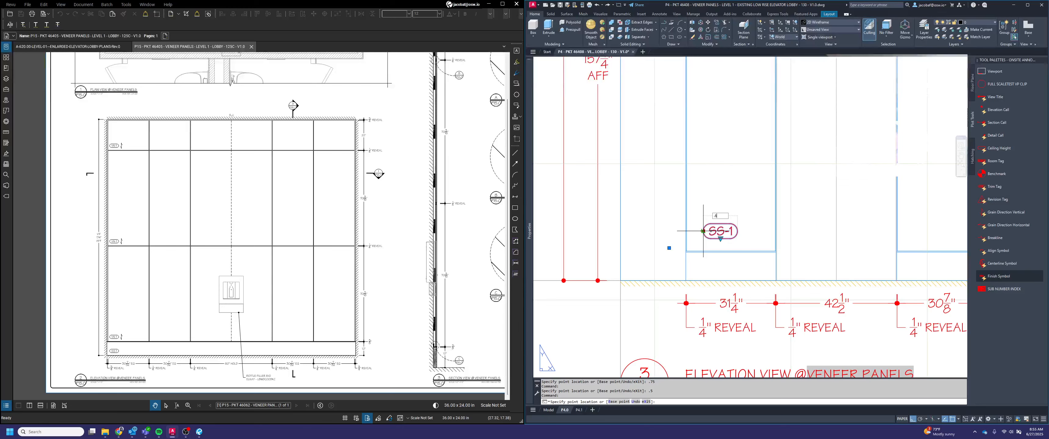
text(.625)
key(Return)
key(Escape)
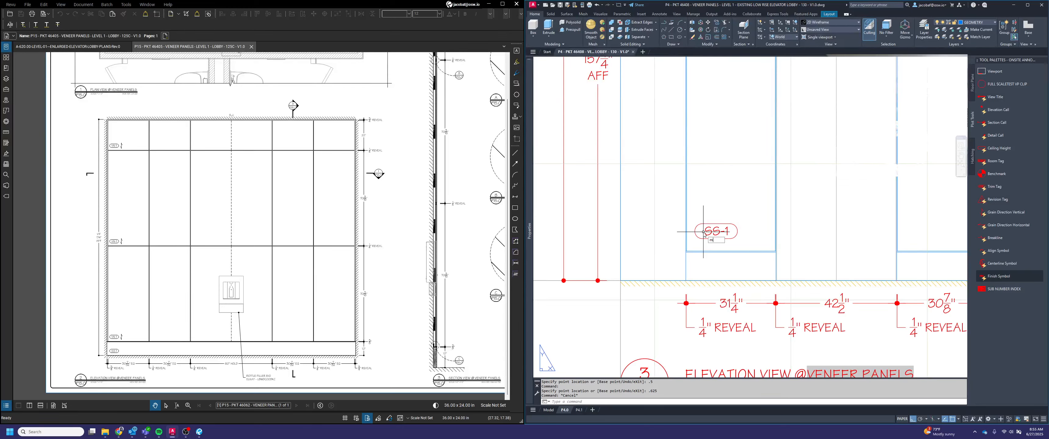
Move the SS-1 symbol to the lower corner of the 31 1/4" panel's base so that it sits on the floor line
key(Return)
click(739, 232)
click(710, 242)
key(Return)
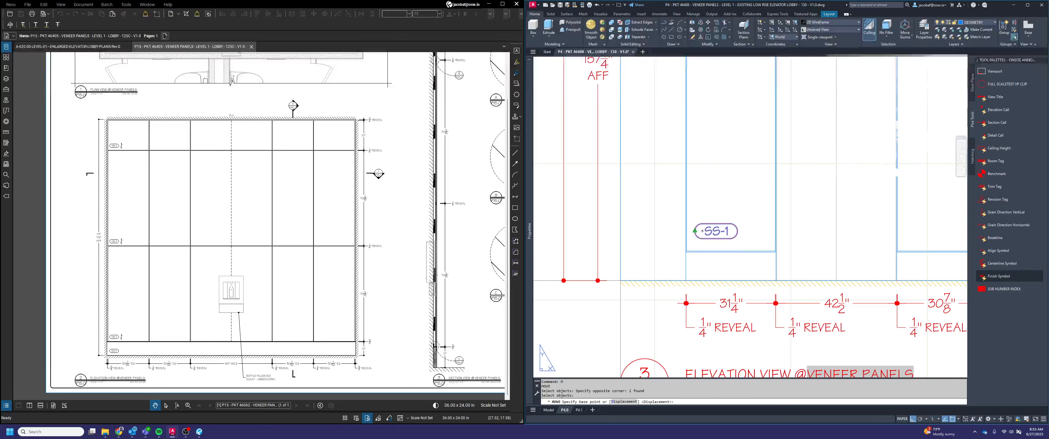
click(695, 230)
click(687, 281)
key(Return)
scroll(729, 281, up, 4)
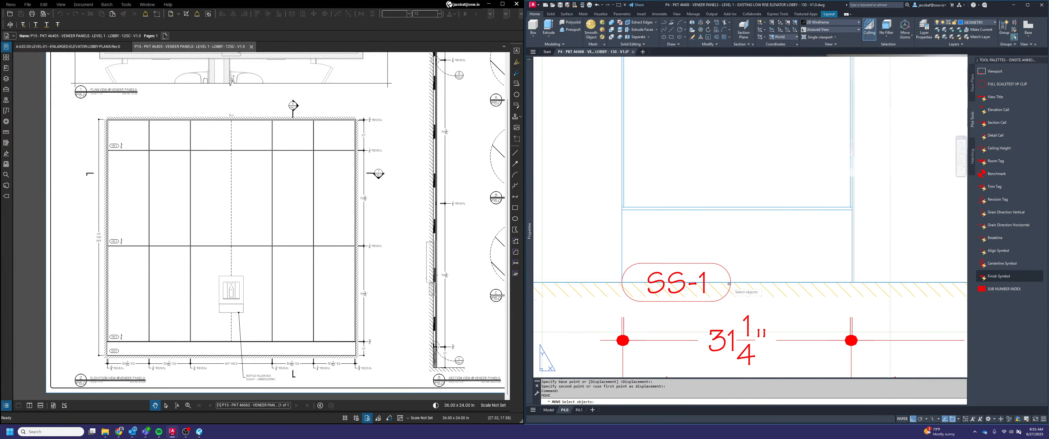
click(736, 278)
click(725, 286)
key(Return)
click(719, 300)
click(725, 281)
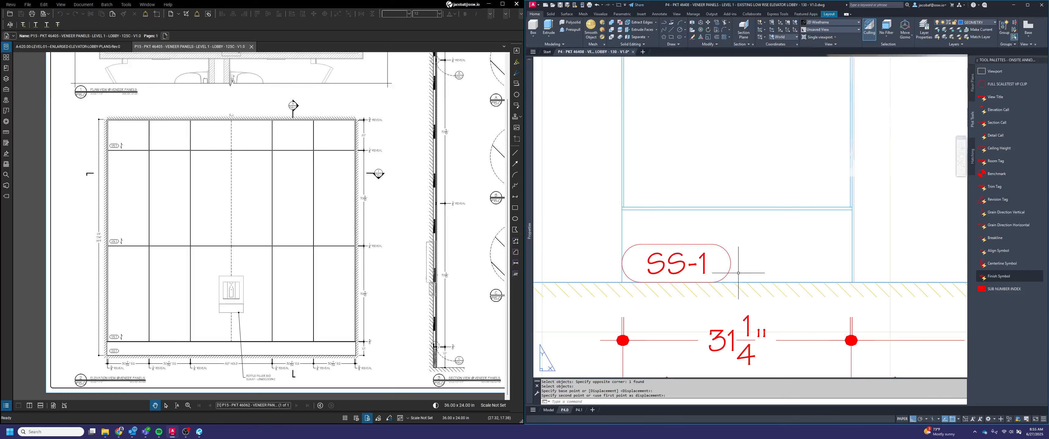
Try moving the SS-1 symbol up by 2, undo that move and delete the paper-space symbol
key(Return)
click(738, 273)
click(724, 262)
key(Return)
click(766, 257)
text(2)
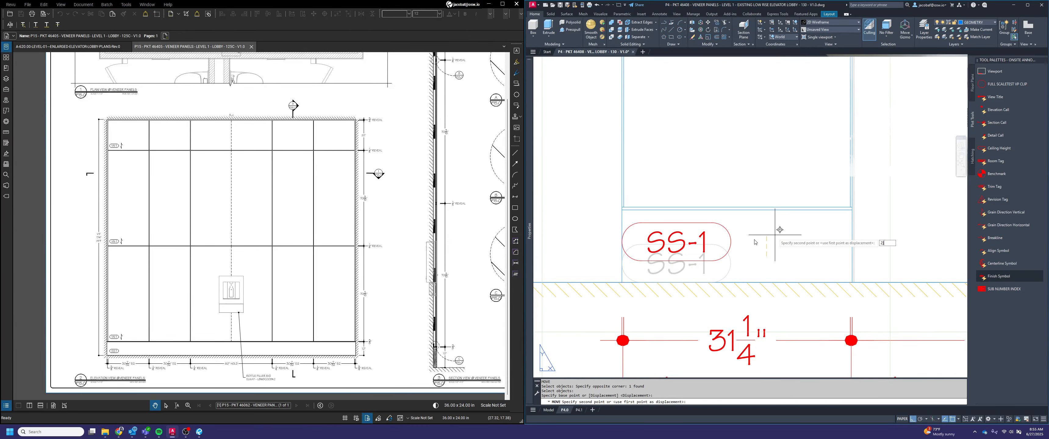
key(Return)
key(ctrl+z)
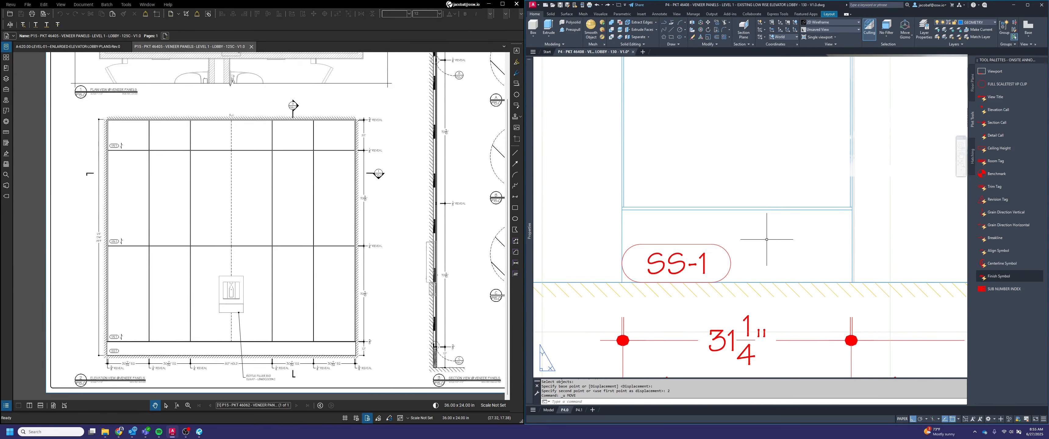
click(750, 254)
click(714, 244)
key(Delete)
Activate the elevation viewport and insert a finish symbol reading SS-1 in the base below the 31 1/4" panel
double_click(723, 251)
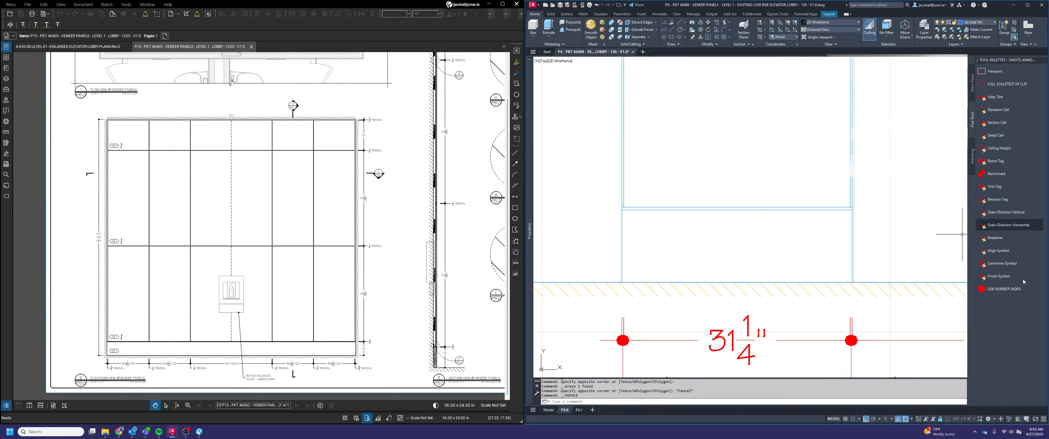
click(998, 276)
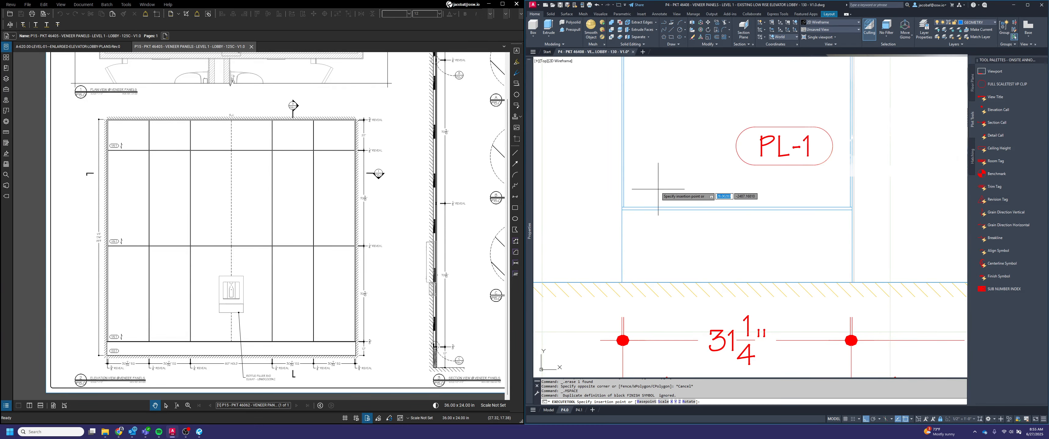
click(757, 239)
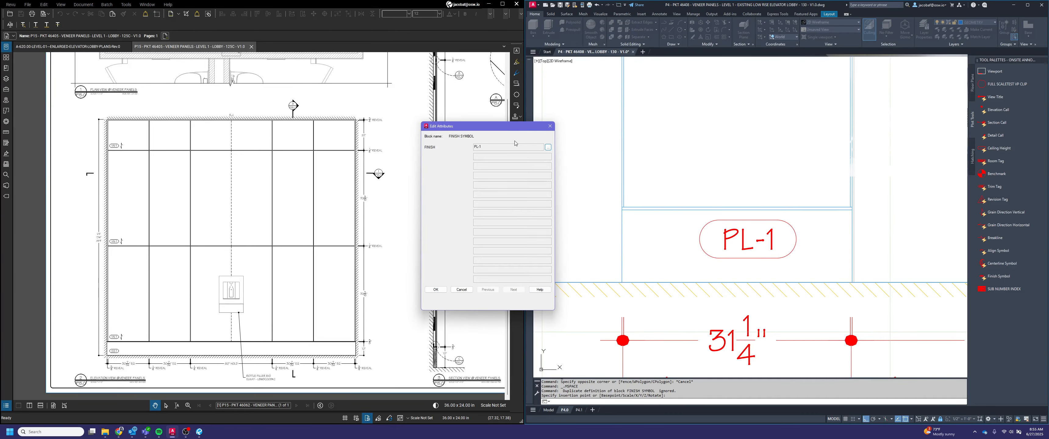
click(548, 147)
key(Delete)
key(Delete)
text(SS)
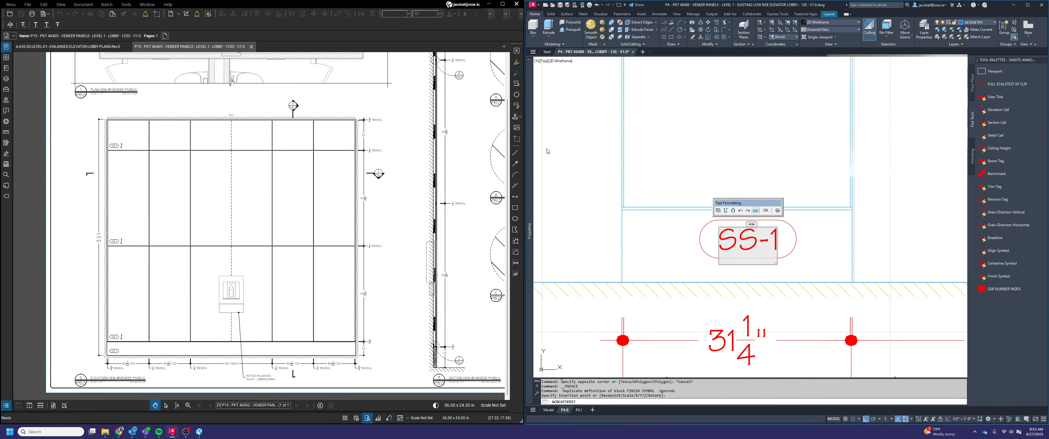
click(771, 211)
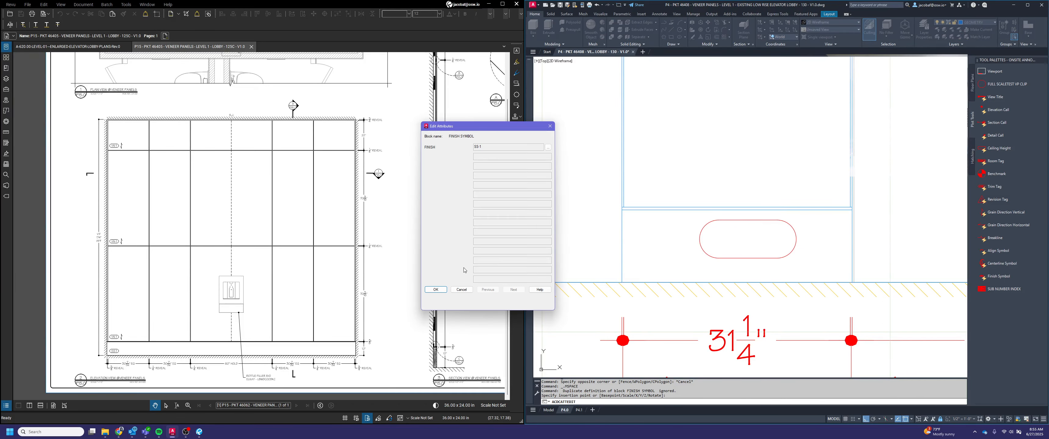
click(435, 289)
Set the SS-1 finish symbol's width to 15
click(699, 239)
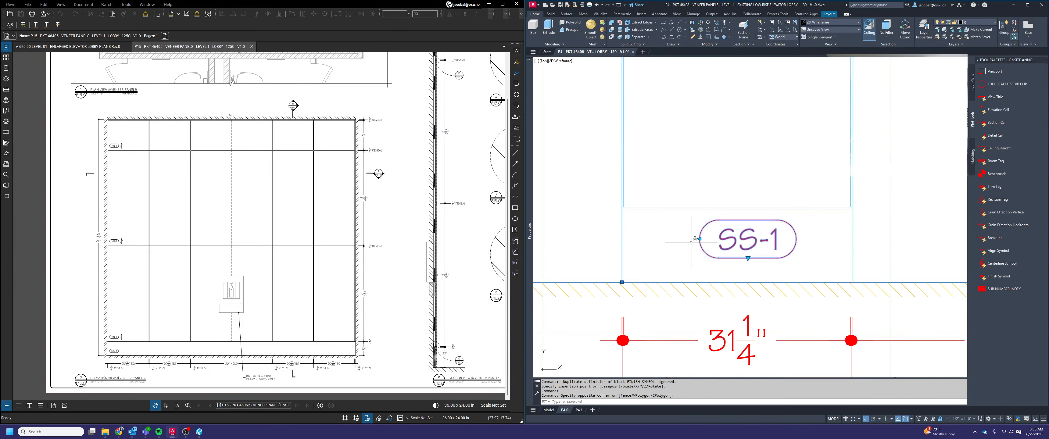
click(699, 239)
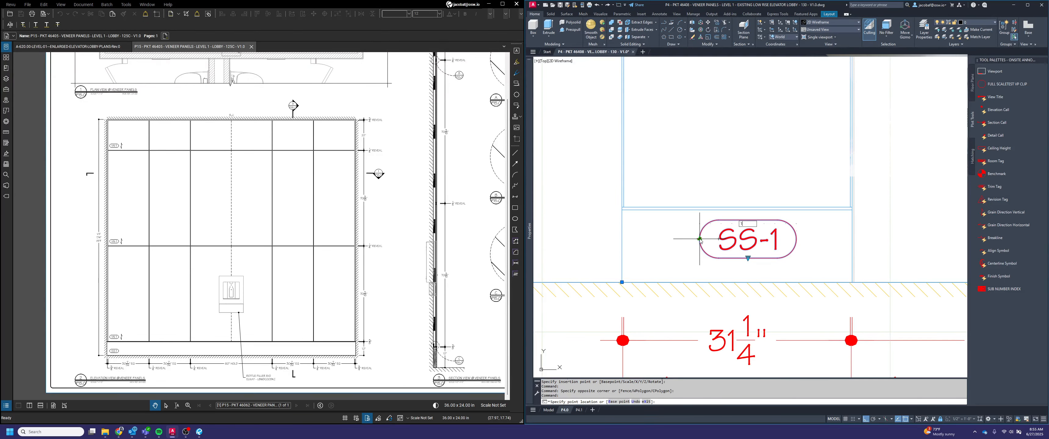
text(15)
key(Escape)
key(Escape)
Move the SS-1 symbol into the lower-left corner of the base, resting on the floor line
key(space)
click(807, 246)
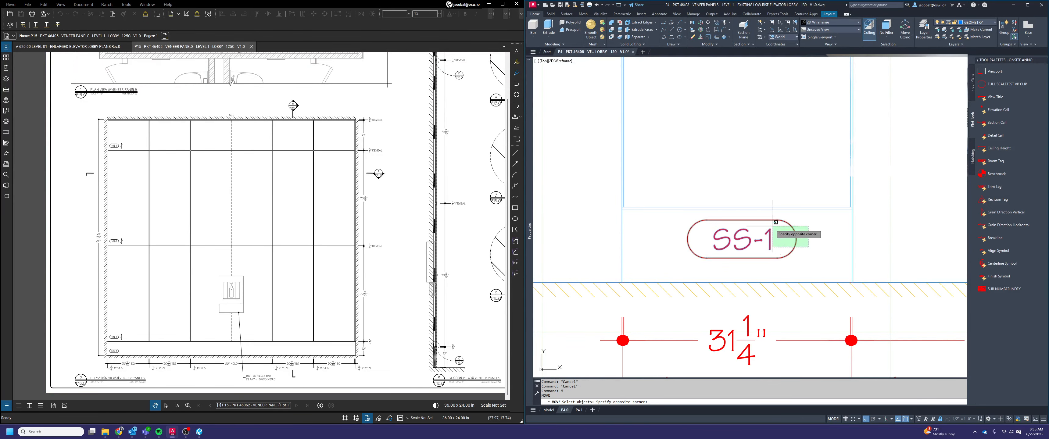
click(774, 227)
key(space)
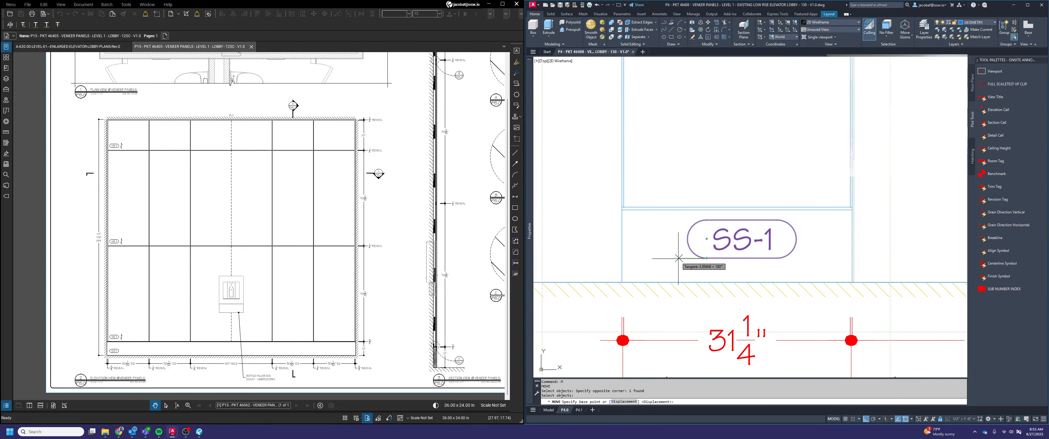
click(687, 249)
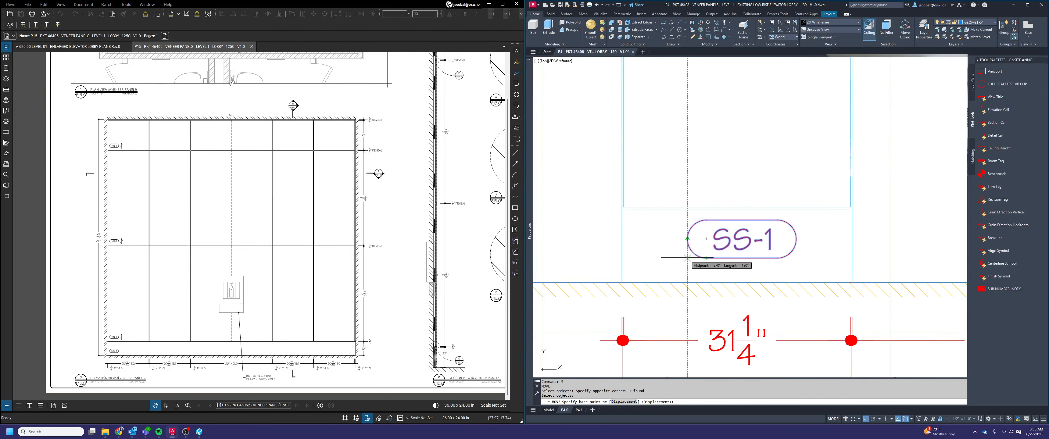
click(625, 281)
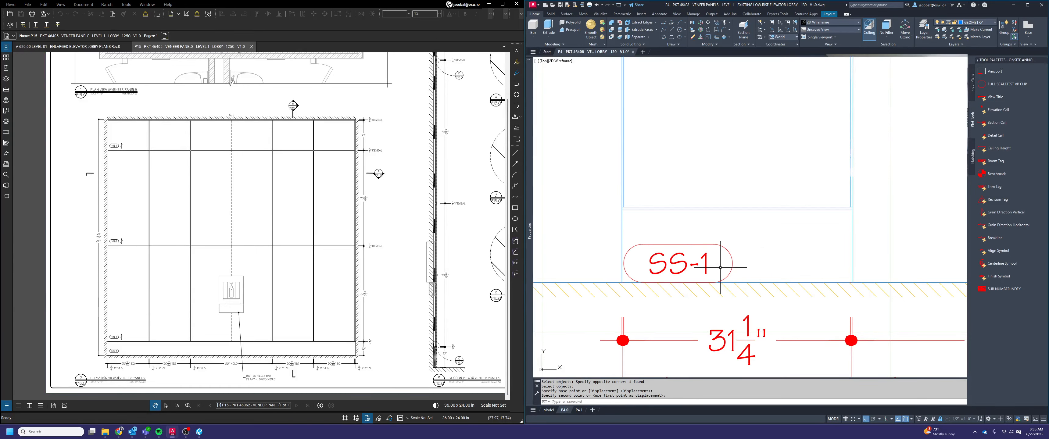
Offset the SS-1 symbol from the base corner by moving it 2 to the right and 2 up
key(space)
click(748, 268)
click(727, 251)
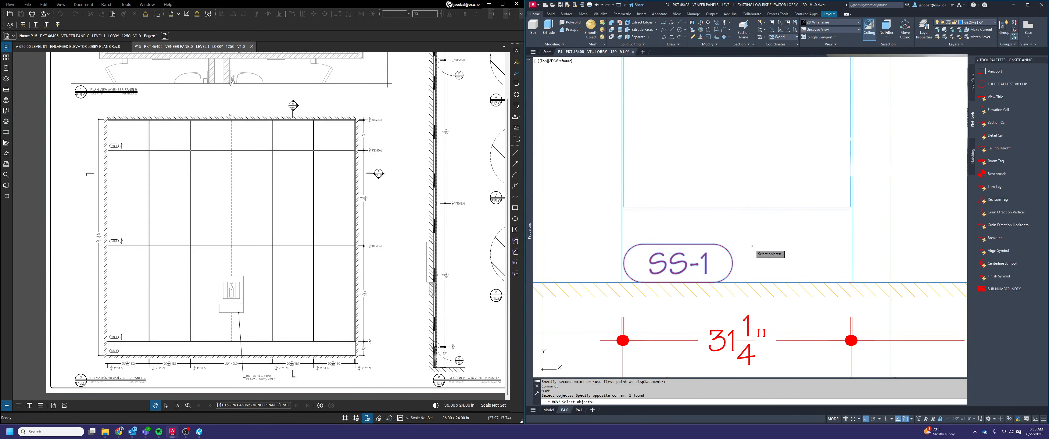
key(space)
click(744, 240)
key(space)
click(760, 265)
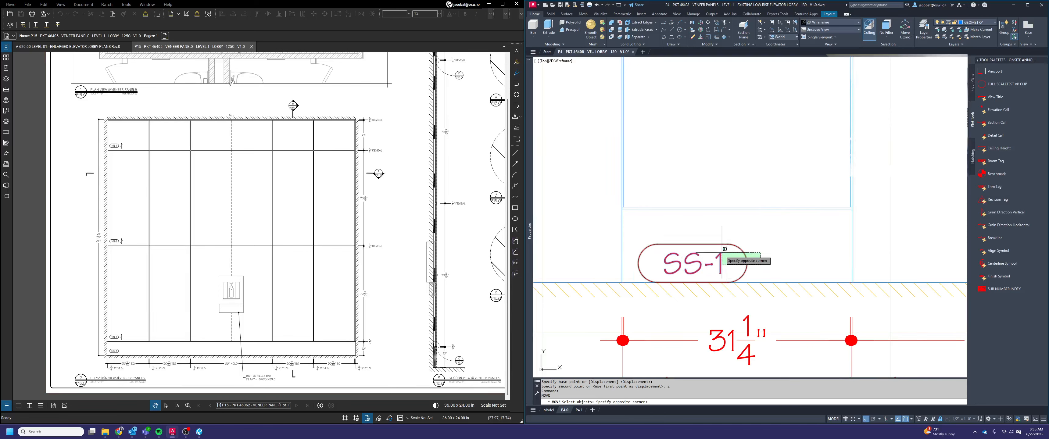
click(723, 249)
key(space)
click(788, 249)
text(2)
key(space)
key(Escape)
key(Escape)
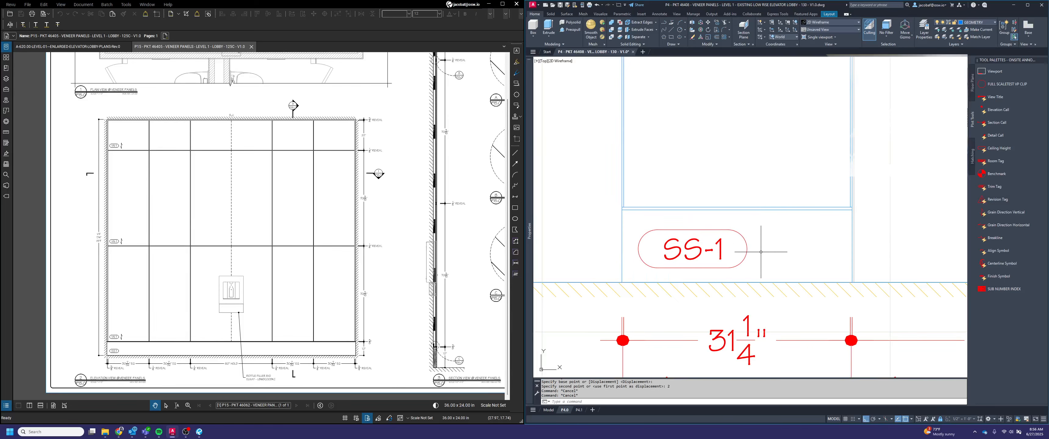
Copy the SS-1 symbol from the base's lower-left corner to the matching corner of the veneer panel above
text(copy)
key(space)
click(756, 253)
click(740, 259)
key(space)
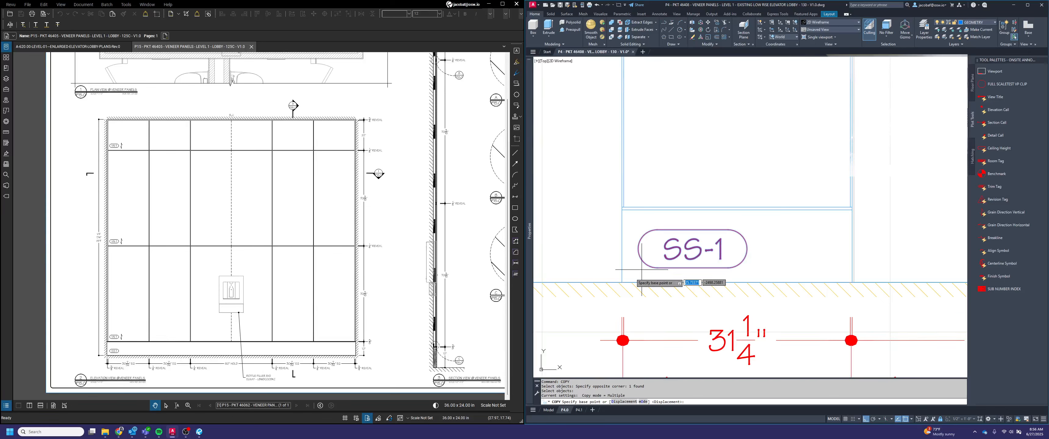
click(623, 281)
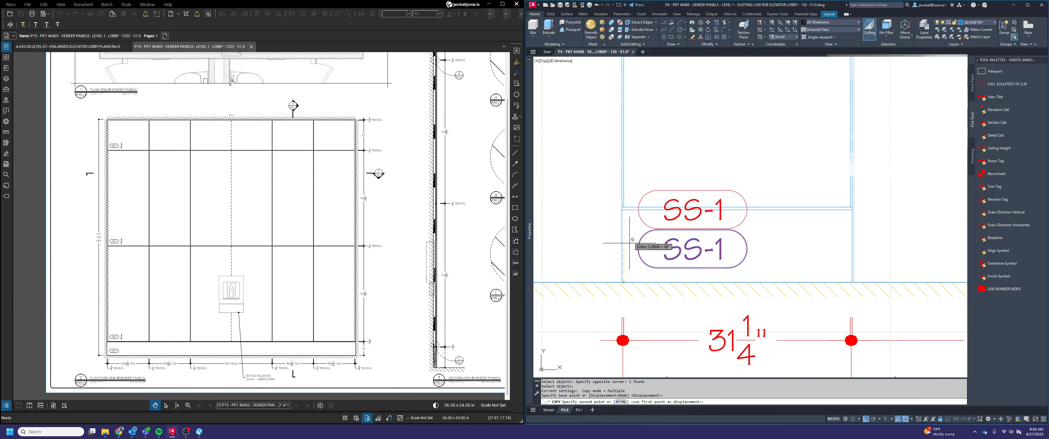
click(636, 208)
key(space)
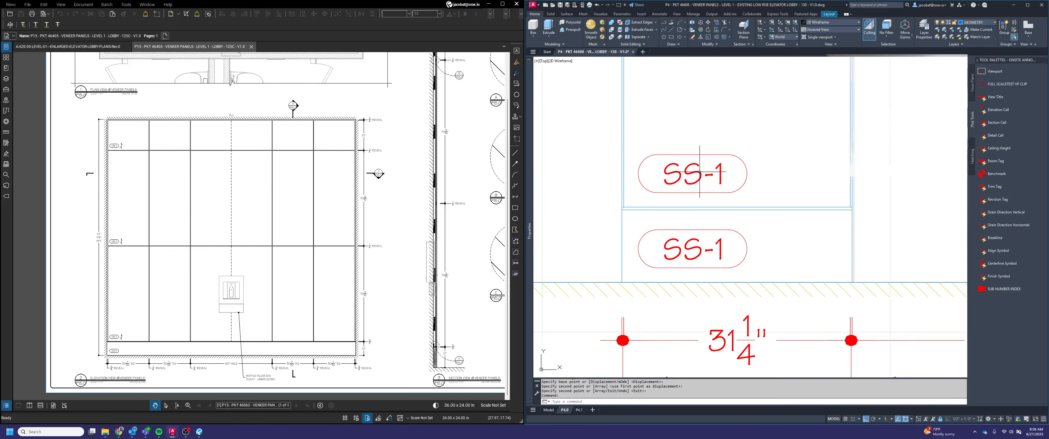
Change the finish code of the copied tag in the panel above the base to VN-1
double_click(753, 177)
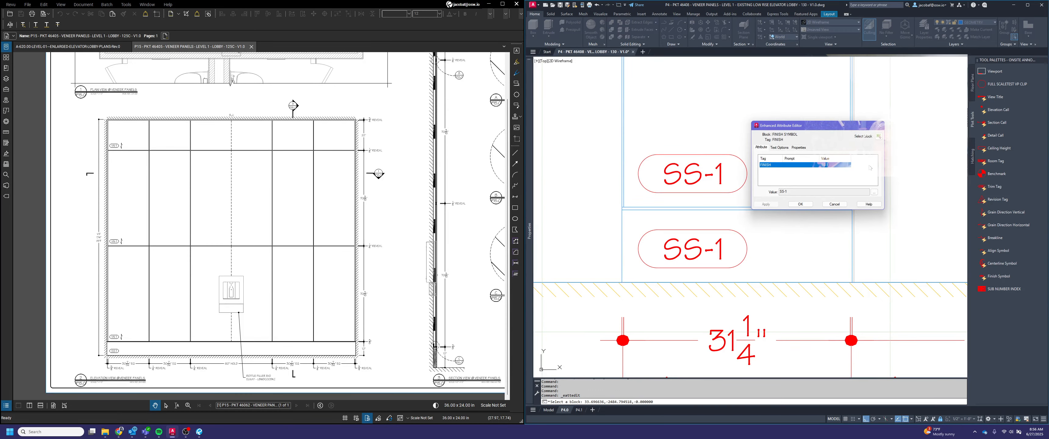
click(872, 192)
key(Delete)
key(Delete)
text(VN)
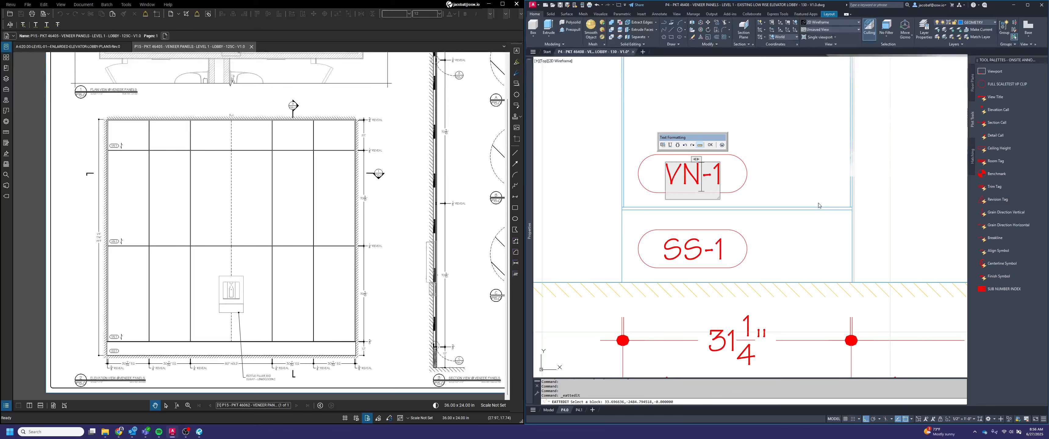
click(709, 145)
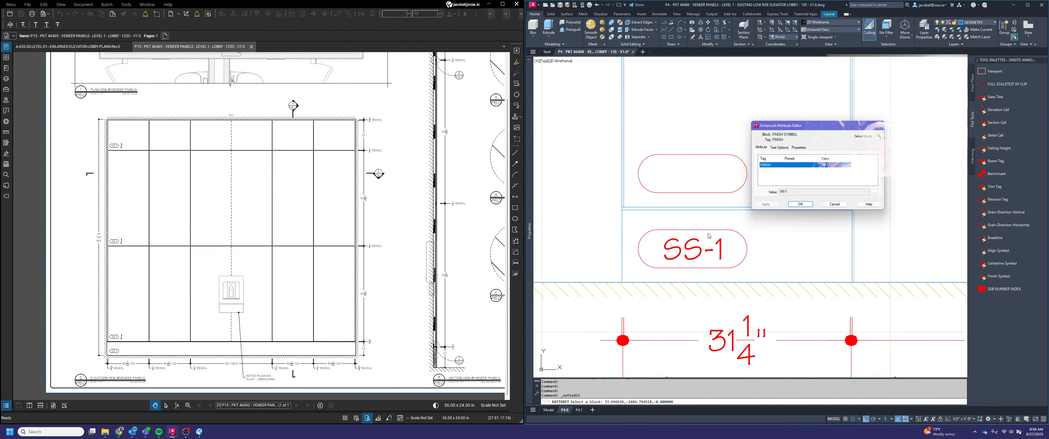
click(802, 204)
key(Escape)
key(Escape)
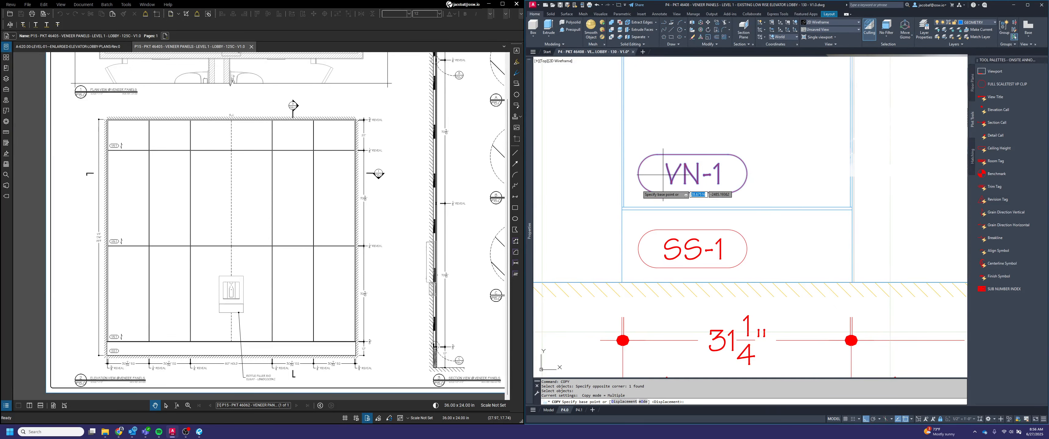
Copy the VN-1 tag to the lower-left corners of the middle and upper veneer panels in elevation 3
scroll(626, 213, up, 4)
scroll(625, 213, down, 7)
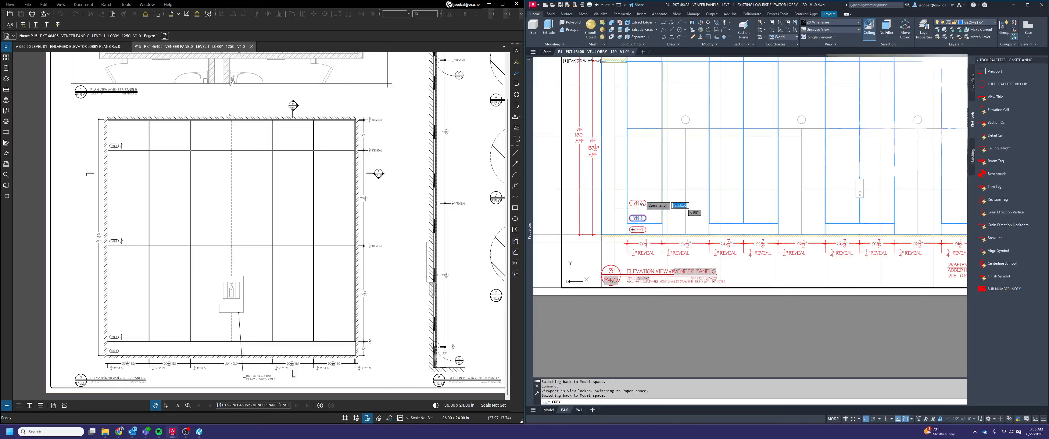
scroll(614, 141, up, 1)
scroll(614, 141, up, 1)
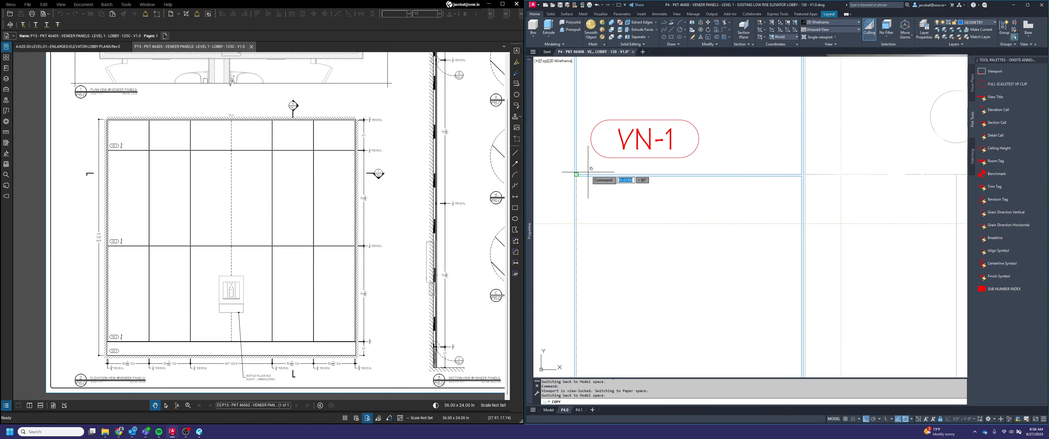
click(587, 173)
scroll(666, 243, down, 4)
scroll(659, 163, up, 5)
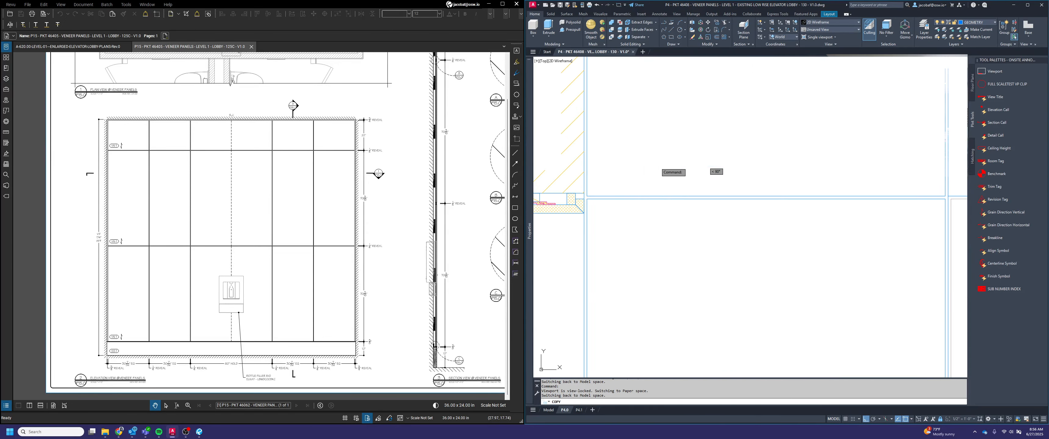
click(602, 193)
key(Escape)
Insert a vertical grain direction symbol beside the VN-1 tag in the panel just above the base
scroll(738, 146, down, 4)
scroll(728, 175, down, 3)
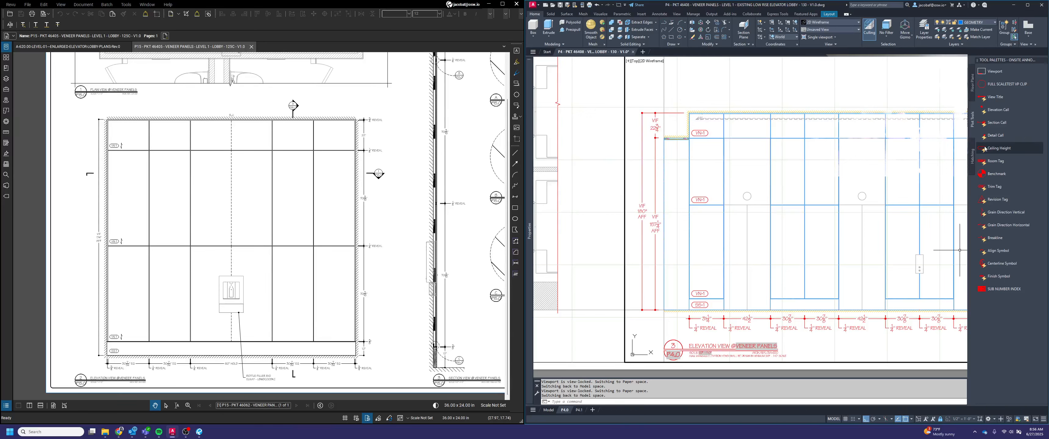
click(1001, 212)
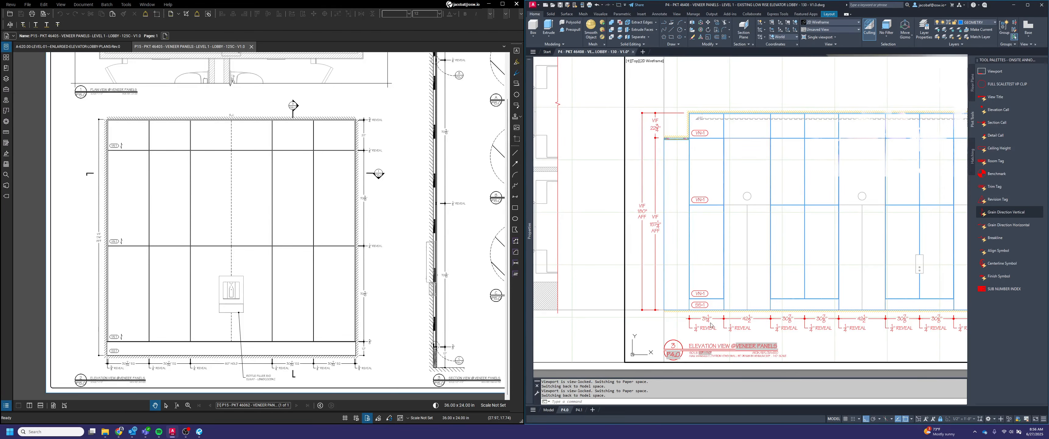
scroll(711, 296, up, 5)
key(Escape)
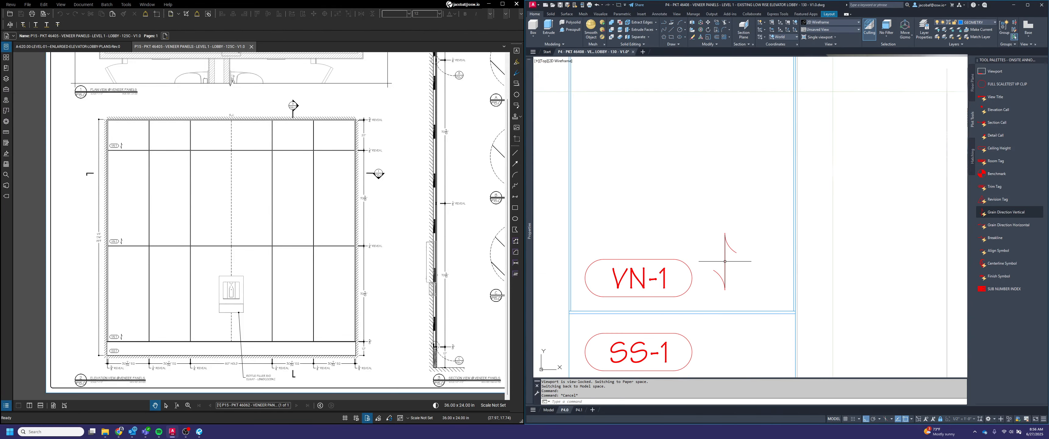
key(space)
click(768, 269)
click(678, 264)
key(space)
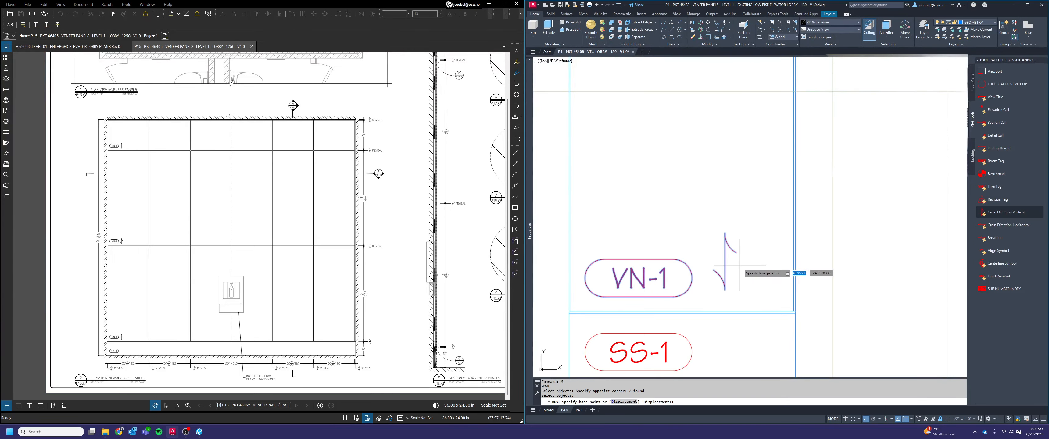
key(F1)
click(863, 60)
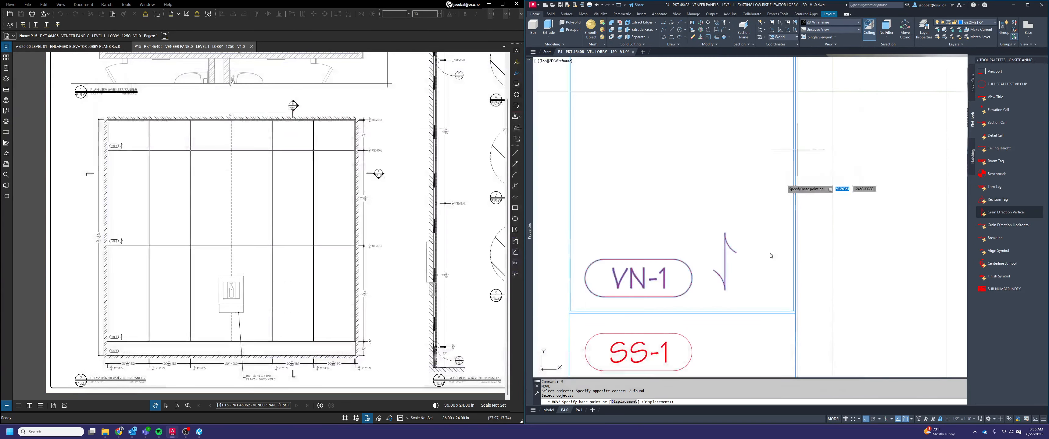
key(Escape)
key(Escape)
Move the grain direction symbol by its midpoint onto the right end of the lower VN-1 tag
key(space)
click(755, 280)
click(717, 227)
key(space)
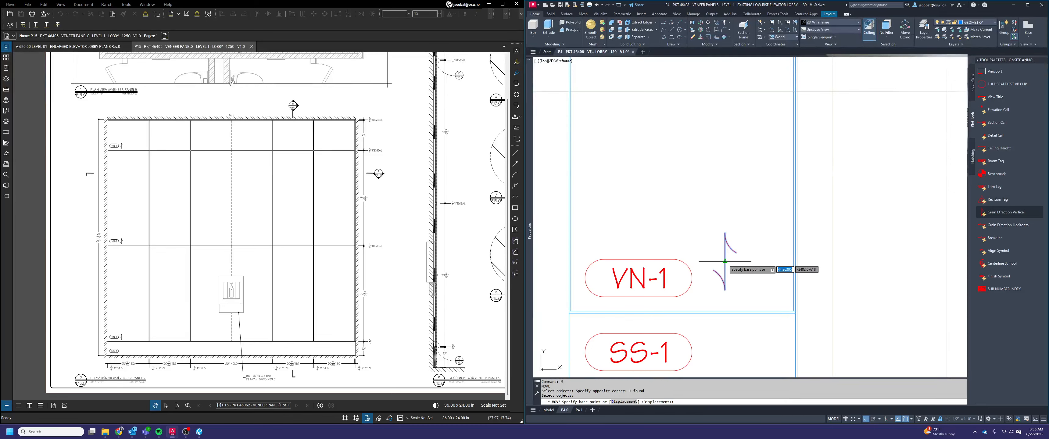
click(725, 262)
click(703, 266)
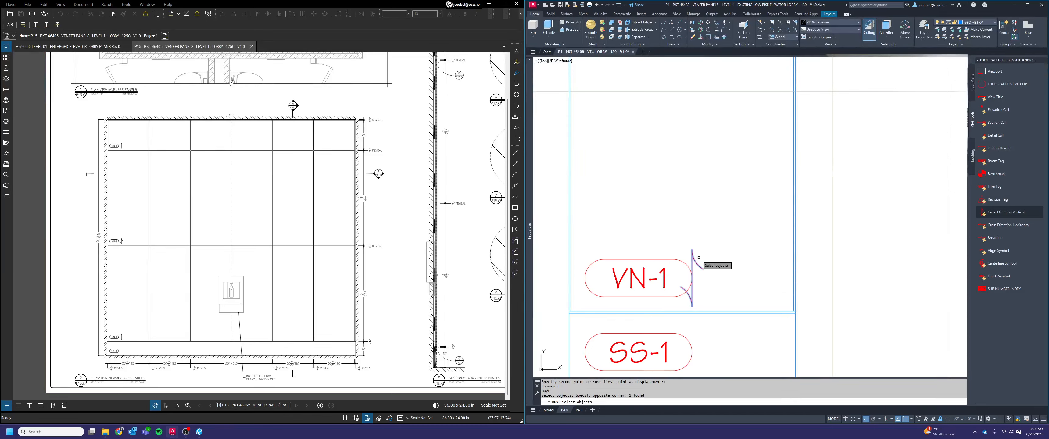
Shift the grain direction symbol 2 to the right of the VN-1 tag's end, and by another 2 in the same direction
text(2)
key(Escape)
key(Escape)
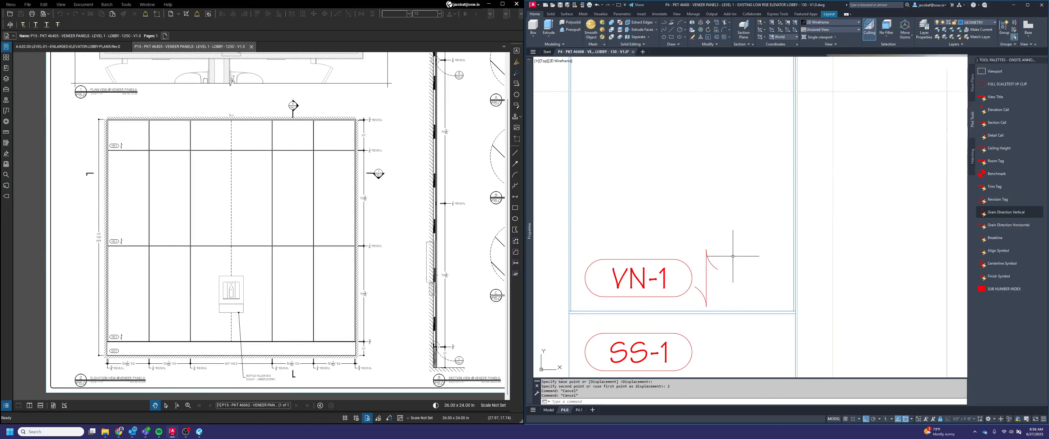
click(729, 281)
click(705, 244)
key(space)
click(709, 199)
text(2)
key(space)
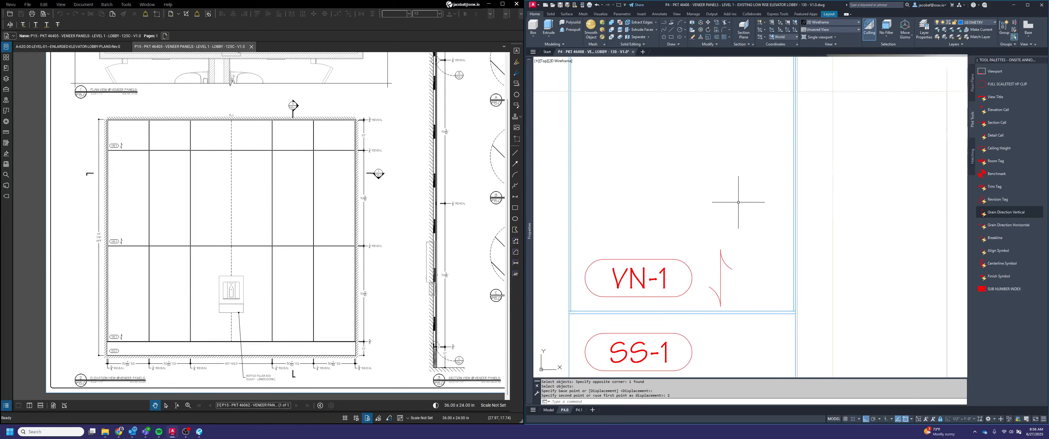
key(Escape)
key(Escape)
key(space)
click(740, 287)
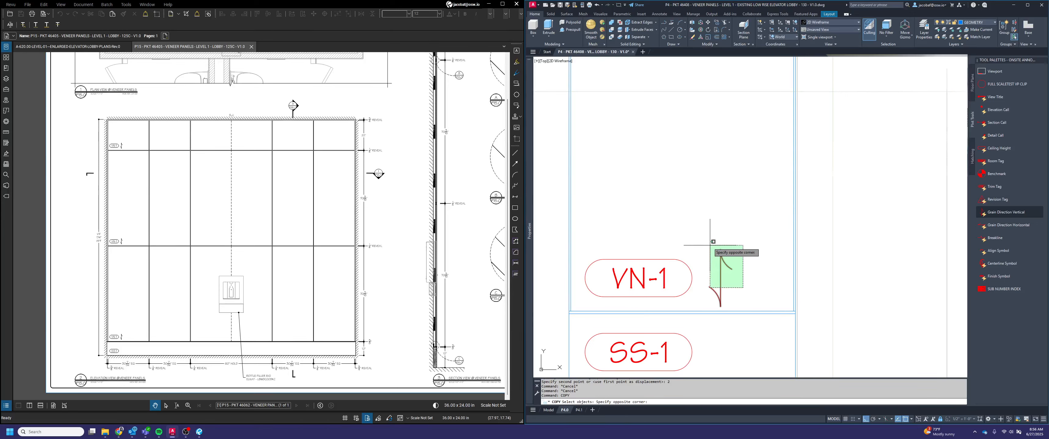
click(710, 244)
key(space)
click(691, 280)
key(Escape)
key(Escape)
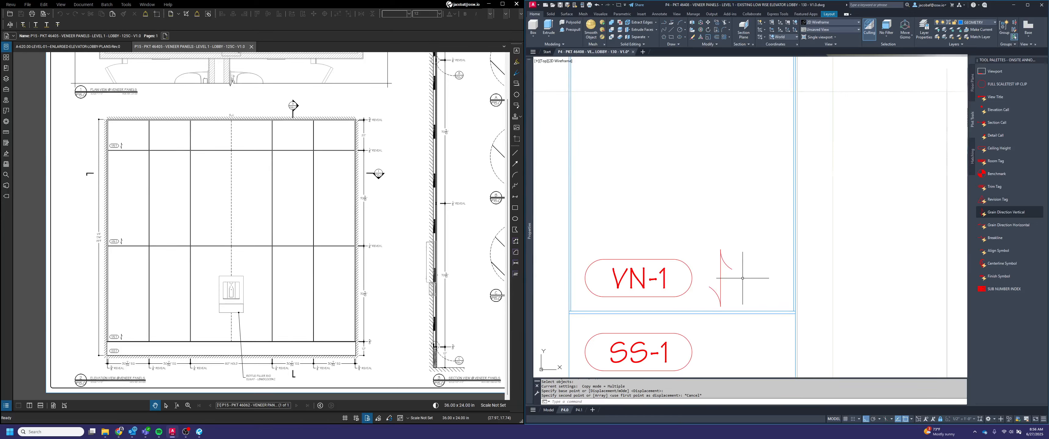
Copy the grain direction symbol from the lower VN-1 tag to the same spot beside the middle and upper VN-1 tags
key(space)
click(738, 280)
click(709, 236)
key(space)
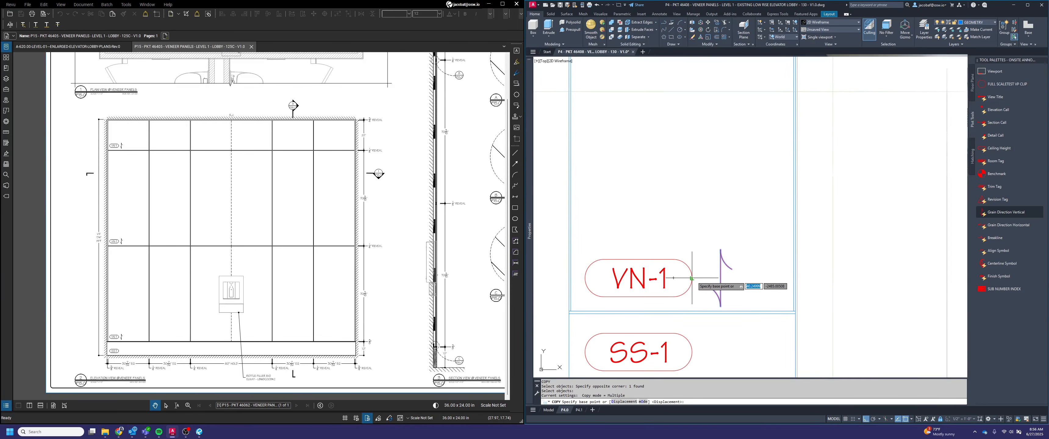
scroll(691, 278, down, 3)
scroll(696, 244, up, 3)
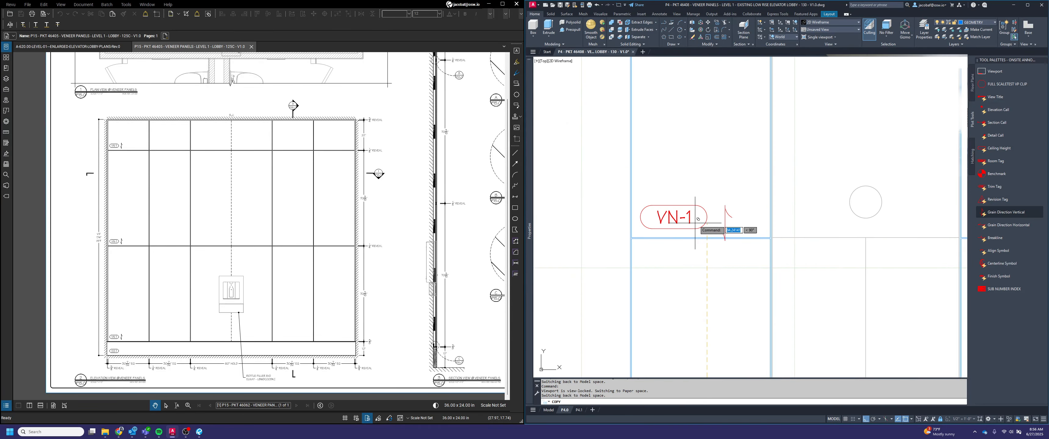
middle_drag(714, 215, 715, 118)
key(Escape)
Copy the lower VN-1 tag and its grain symbol to the bottom corner of the outer panel left of the SS-1 base
scroll(709, 163, down, 3)
scroll(711, 189, up, 3)
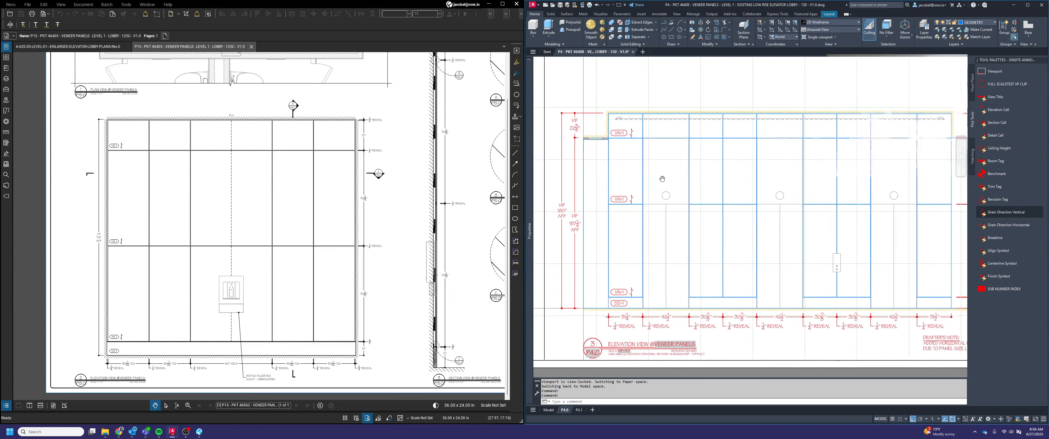
scroll(709, 189, down, 3)
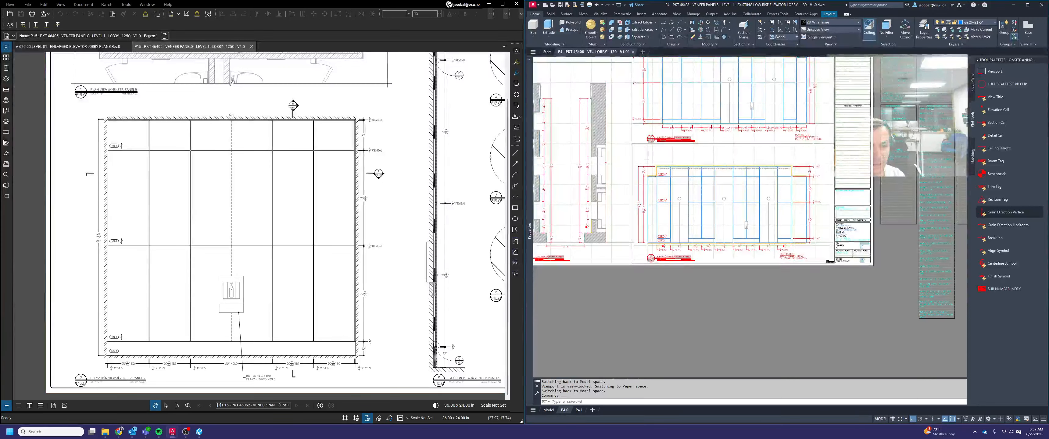
scroll(706, 79, up, 3)
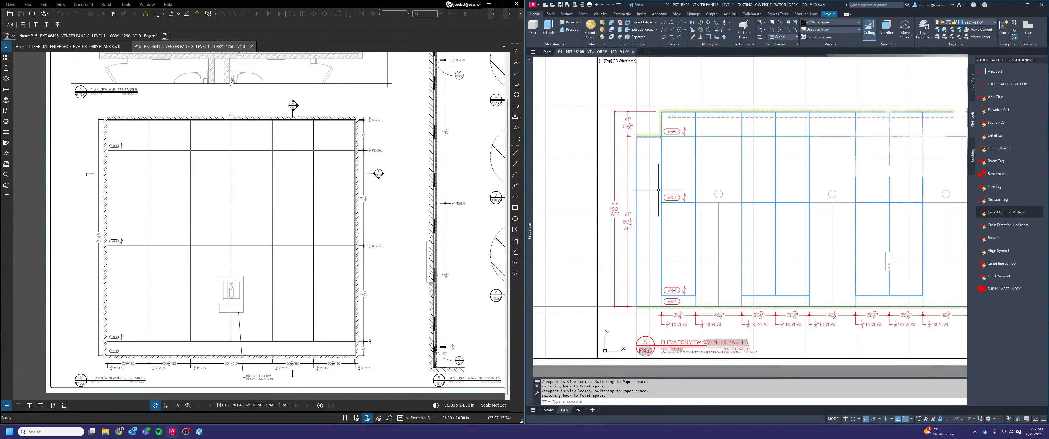
scroll(672, 296, up, 3)
click(717, 287)
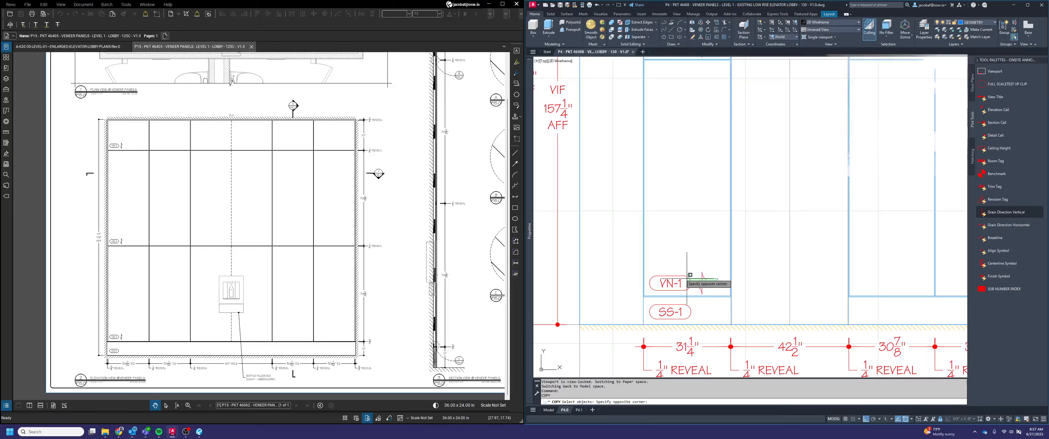
click(684, 278)
key(space)
scroll(643, 289, up, 4)
click(653, 312)
scroll(790, 244, down, 5)
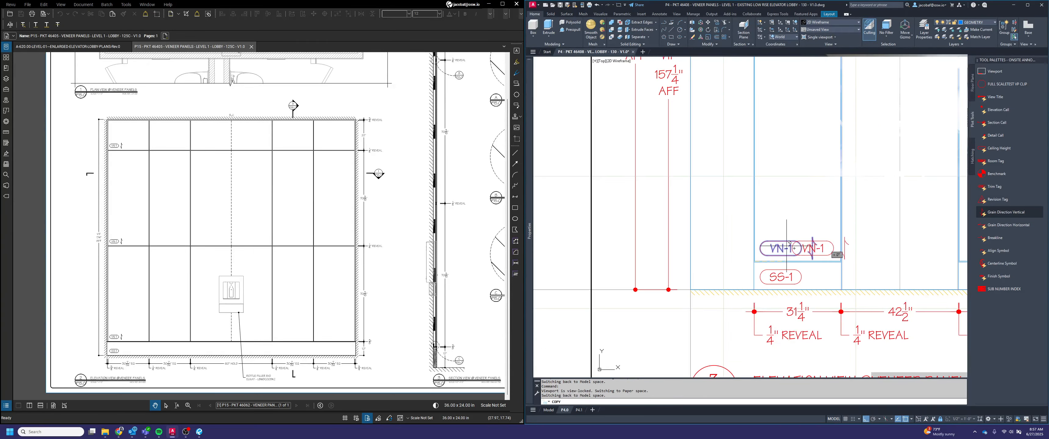
key(Escape)
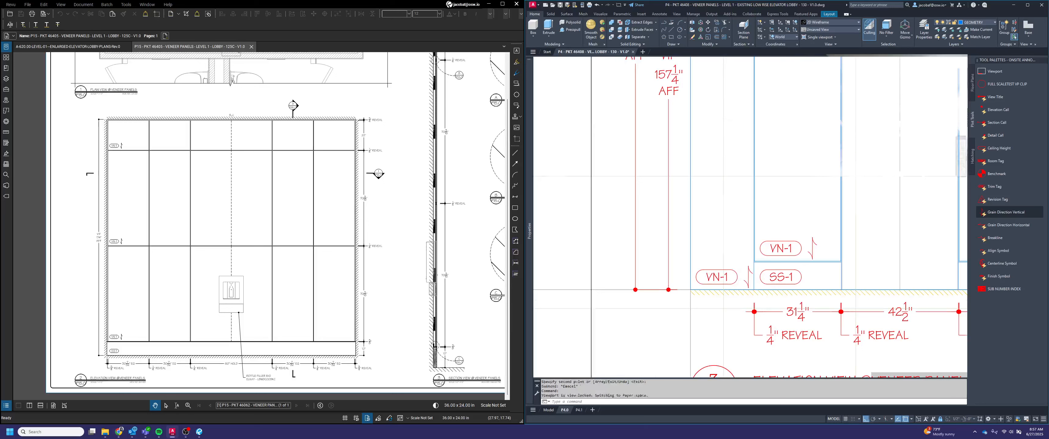
Move the grain symbol of the outer panel's VN-1 tag 1 to the left, closer to the tag
scroll(753, 273, up, 2)
key(space)
double_click(752, 273)
key(space)
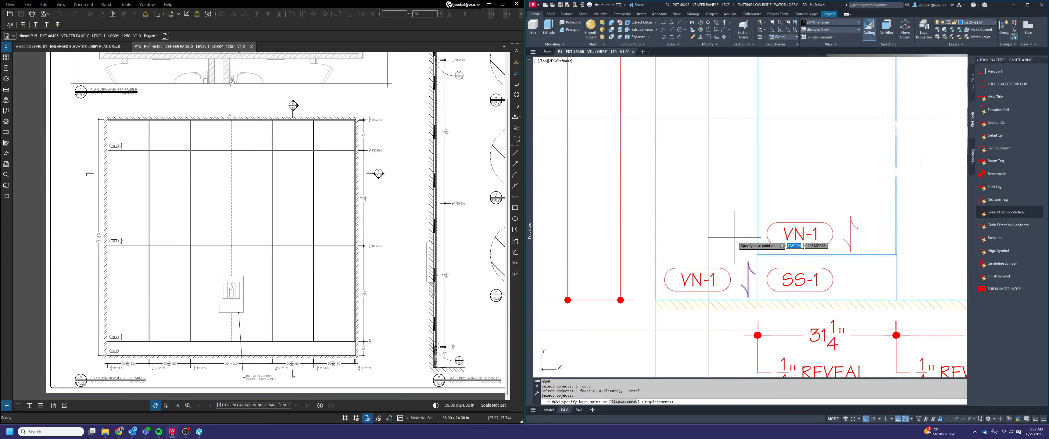
click(734, 238)
text(1)
key(space)
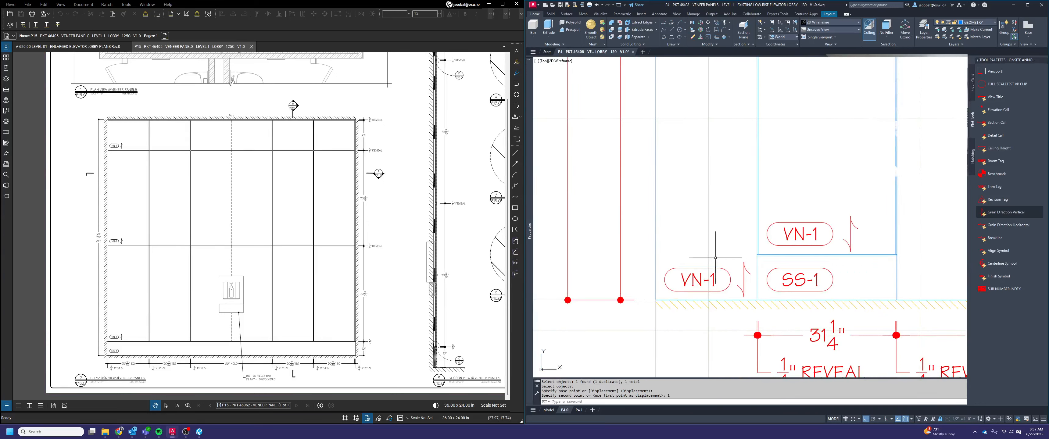
scroll(704, 229, down, 4)
middle_drag(831, 256, 674, 316)
scroll(674, 315, down, 5)
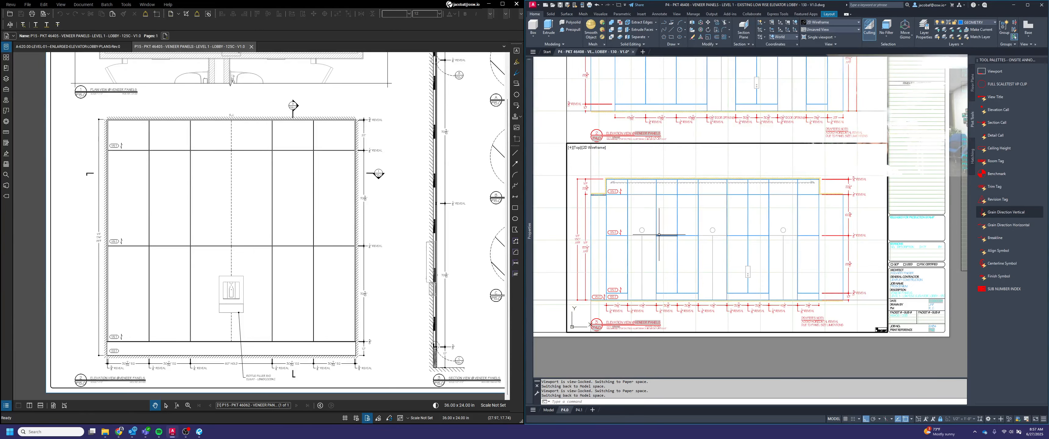
mouse_move(664, 213)
middle_down()
mouse_move(695, 241)
mouse_move(734, 241)
middle_up()
key(Escape)
scroll(821, 205, up, 3)
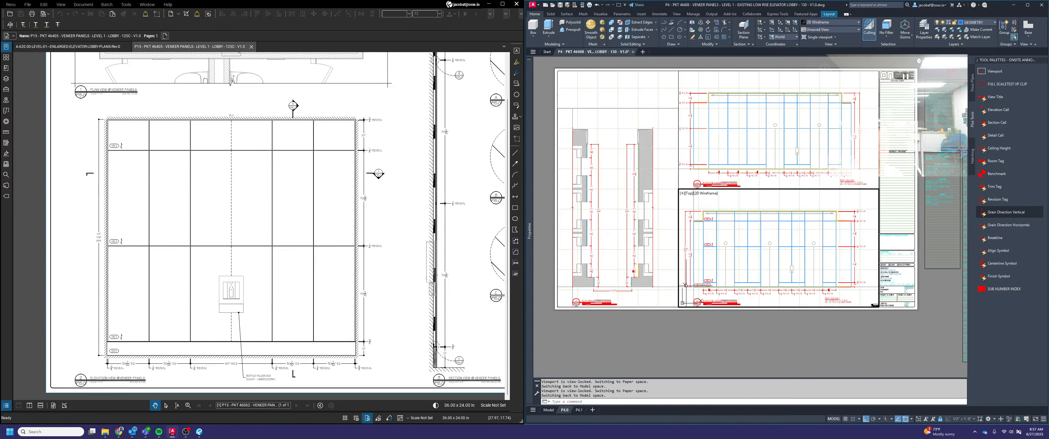
Copy the SS-1 tag and the three stacked VN-1 tags with their grain symbols to the clipboard with a base point
scroll(686, 285, up, 5)
click(712, 219)
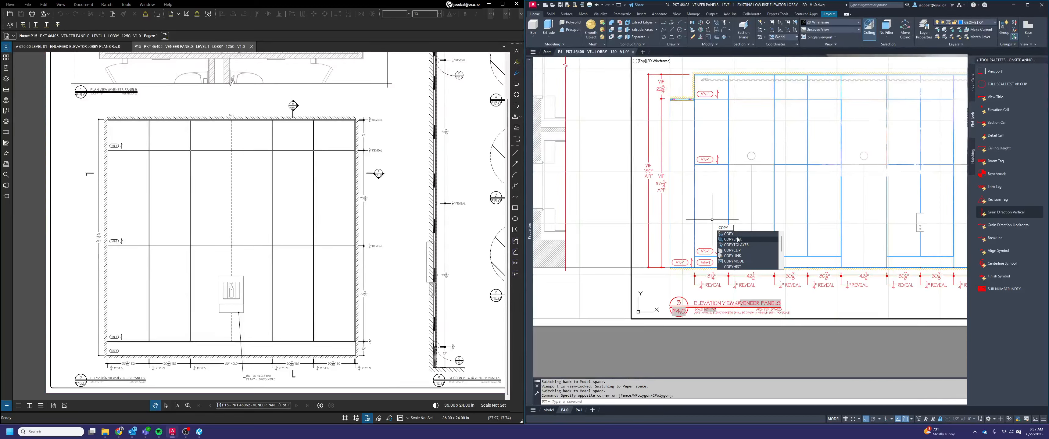
click(737, 240)
scroll(685, 267, up, 5)
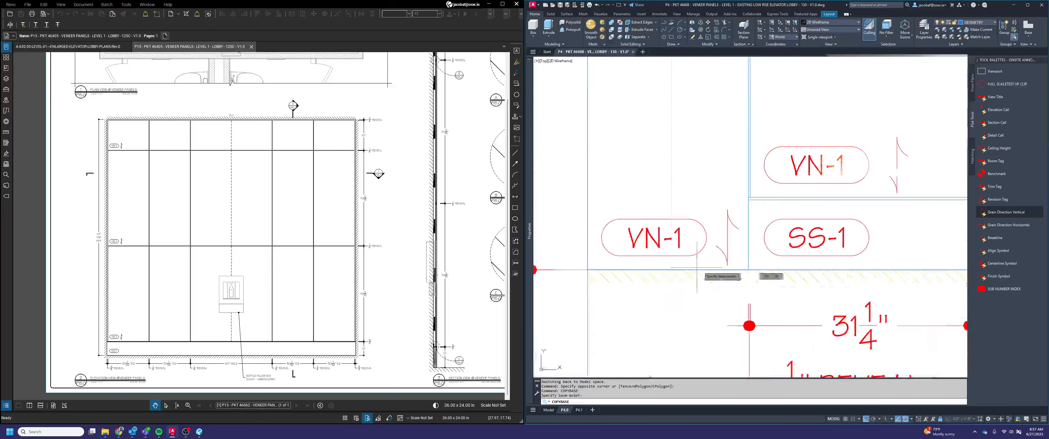
click(921, 260)
click(840, 236)
click(916, 182)
click(851, 157)
scroll(769, 222, down, 5)
middle_drag(788, 153, 776, 270)
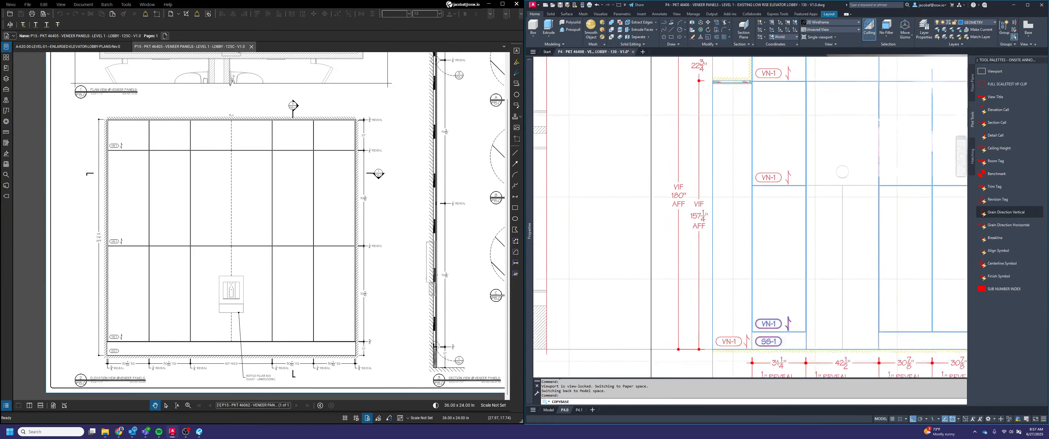
middle_drag(798, 182, 795, 232)
click(795, 234)
click(755, 218)
click(789, 127)
click(769, 119)
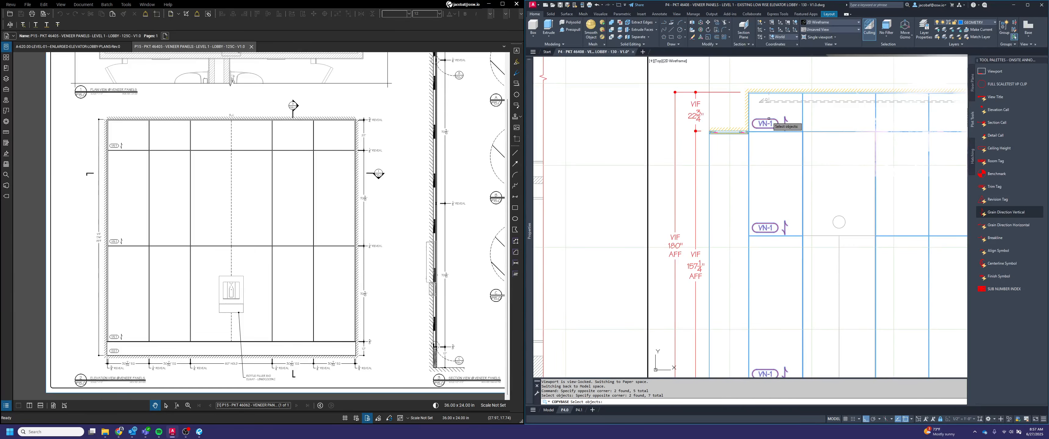
key(Return)
Paste the SS-1 tag and the VN-1 tags with grain symbols into elevation 2, at the bottom corner of the first 45 11/32" panel
scroll(769, 118, down, 5)
middle_drag(819, 146, 657, 340)
middle_drag(587, 244, 649, 255)
scroll(647, 252, up, 3)
click(702, 239)
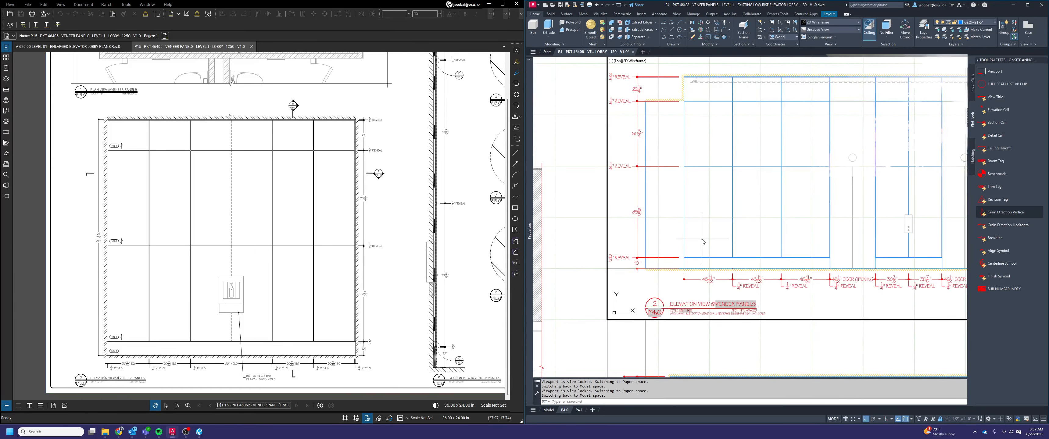
key(ctrl+v)
scroll(691, 263, up, 2)
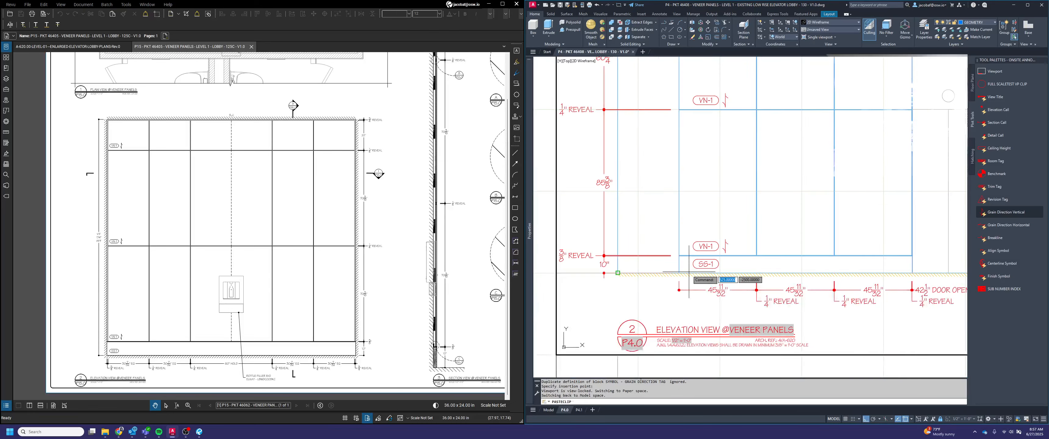
click(679, 272)
scroll(761, 237, down, 6)
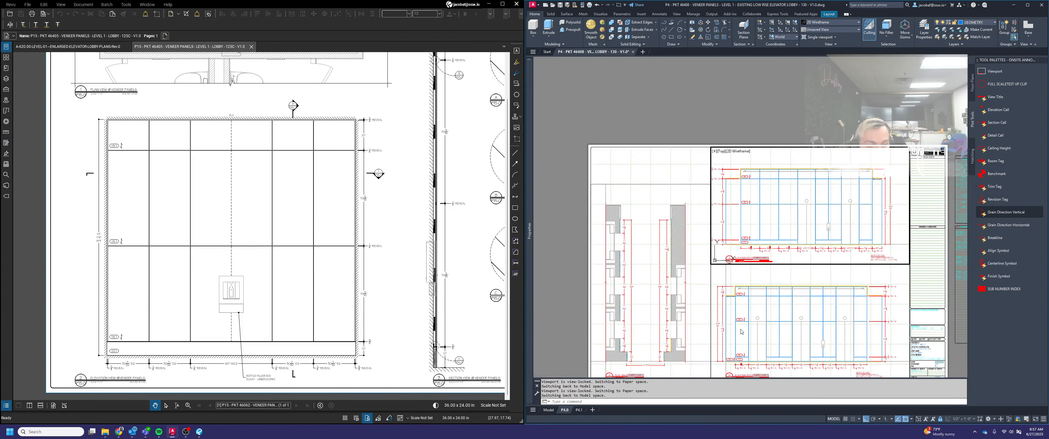
Copy the outer panel's VN-1 tag and grain symbol in the lower elevation to the clipboard, using the panel's bottom corner as base point
scroll(741, 354, up, 6)
click(734, 259)
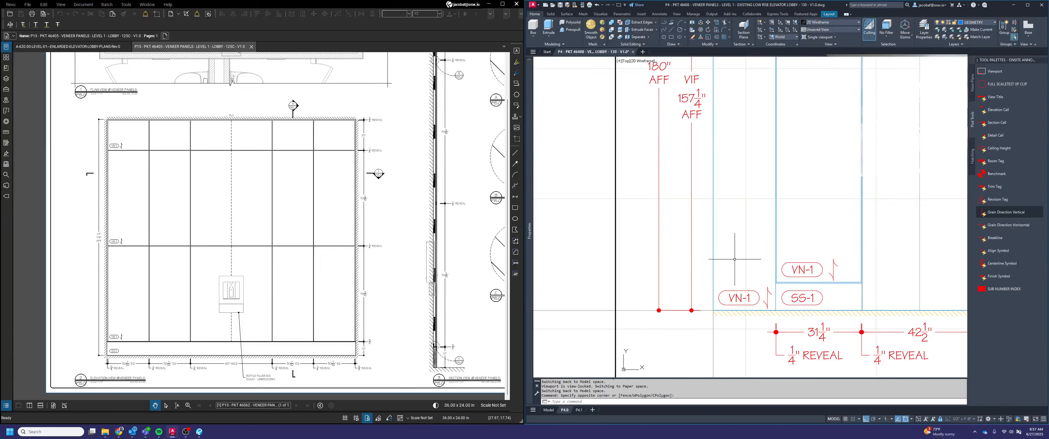
text(cp)
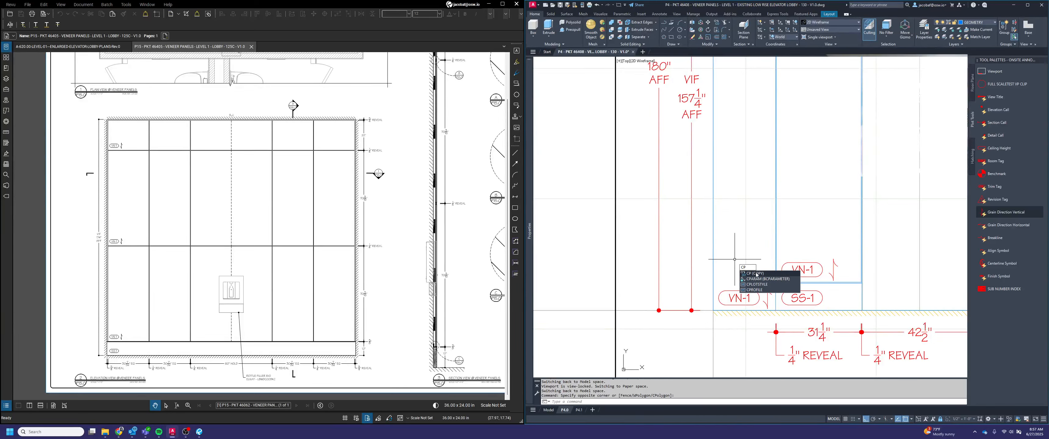
key(BackSpace)
text(Op)
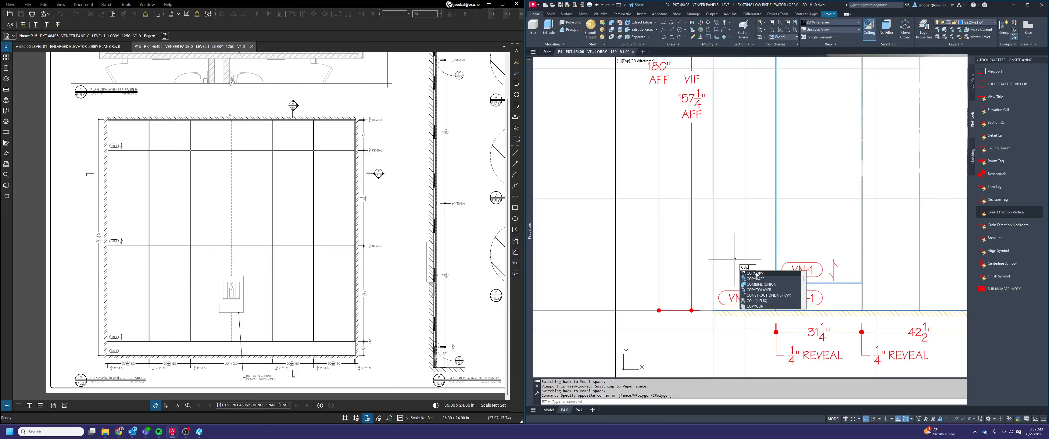
text(Ybase)
key(Return)
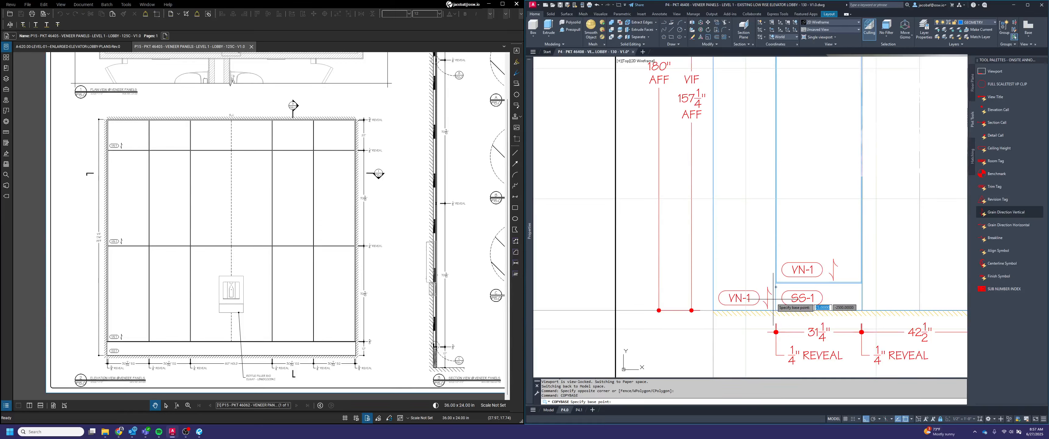
click(723, 311)
click(797, 303)
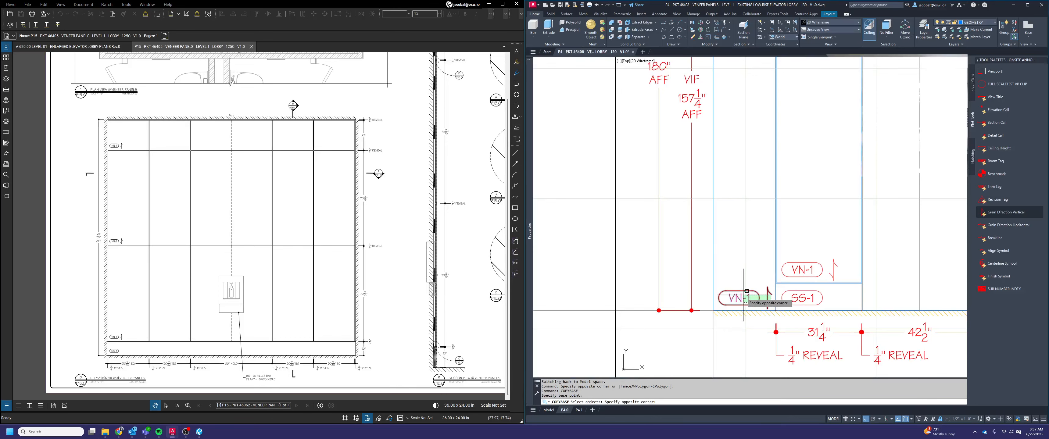
click(728, 287)
Paste the VN-1 tag and grain symbol at the bottom corner of the 23" outer panel in elevation 2
scroll(742, 294, down, 5)
scroll(736, 184, up, 5)
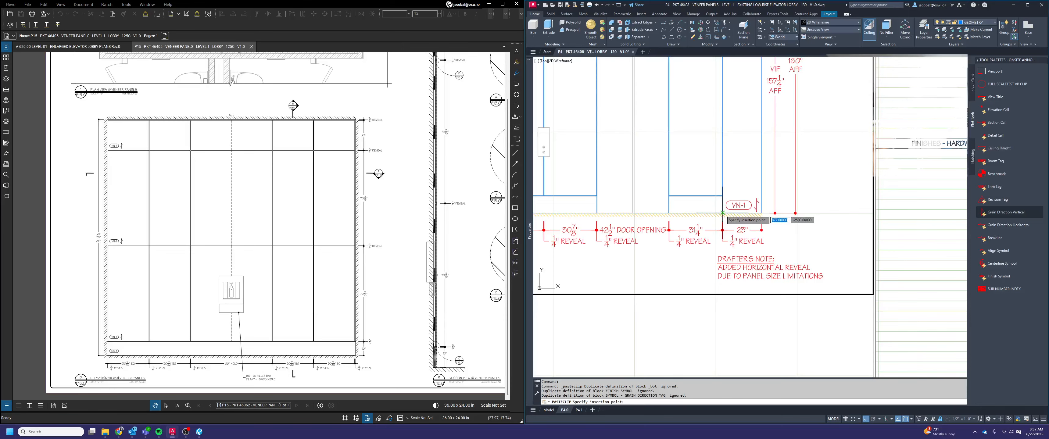
scroll(764, 214, down, 3)
scroll(765, 214, up, 1)
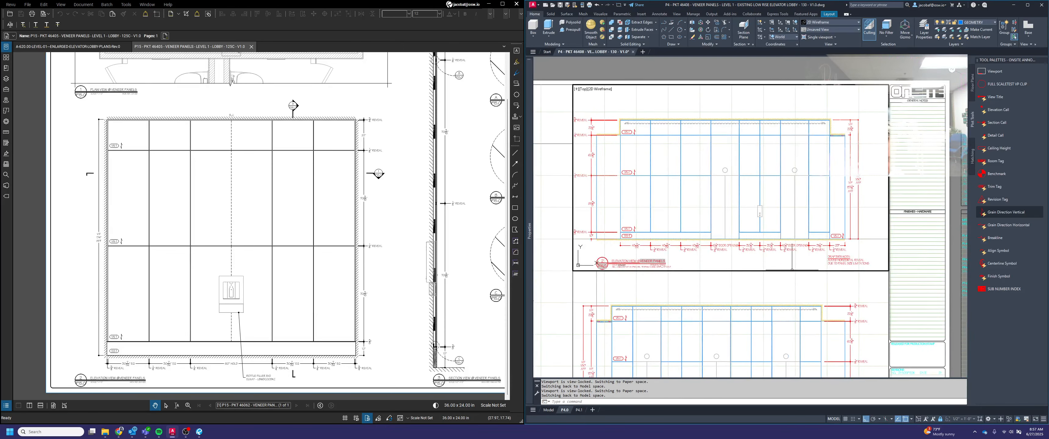
middle_drag(791, 269, 842, 269)
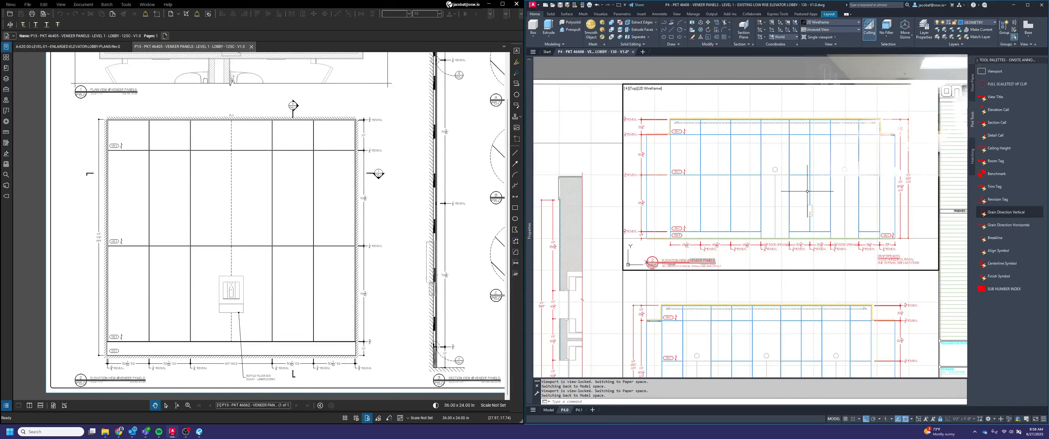
Copy the VN-1 tag above the SS-1 tag in elevation 2 and paste it into the first elevator door opening
scroll(773, 198, up, 2)
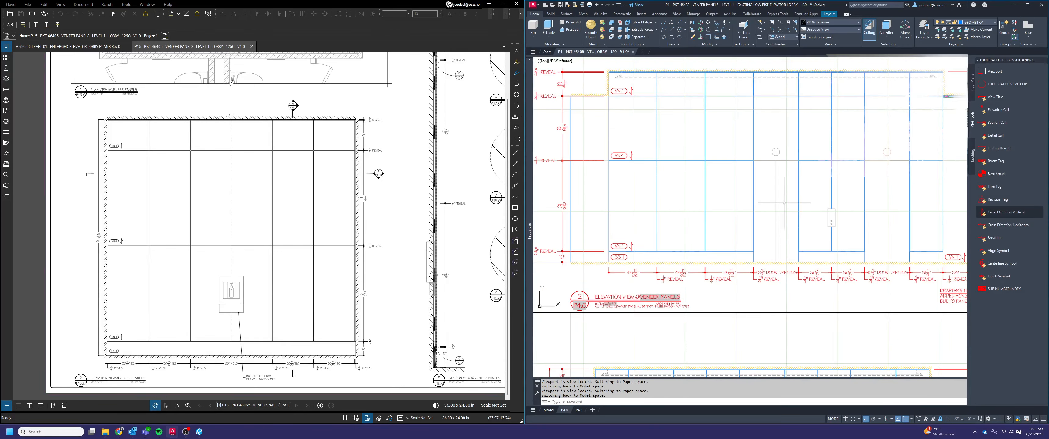
middle_drag(788, 204, 761, 230)
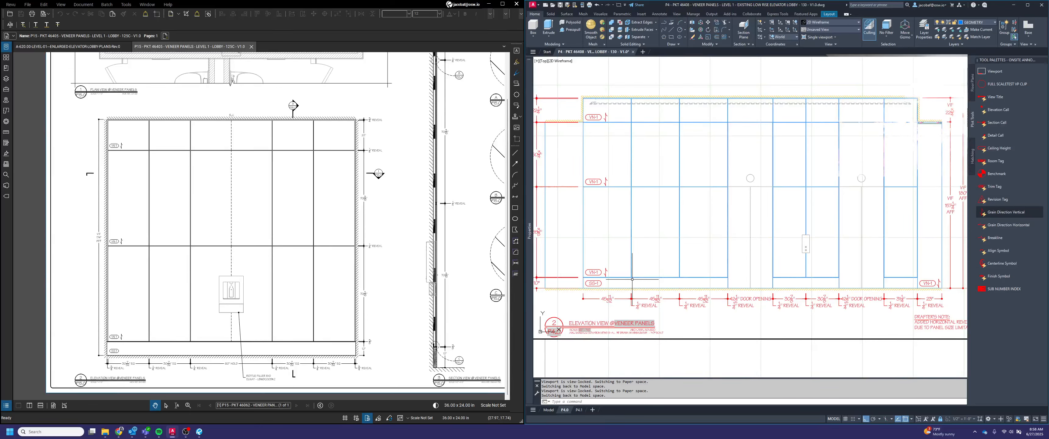
click(607, 274)
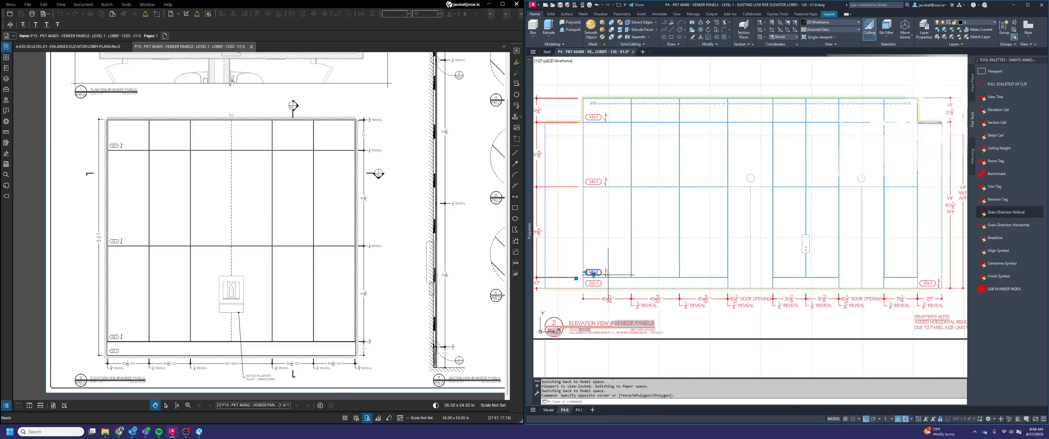
click(639, 273)
key(ctrl+c)
key(ctrl+v)
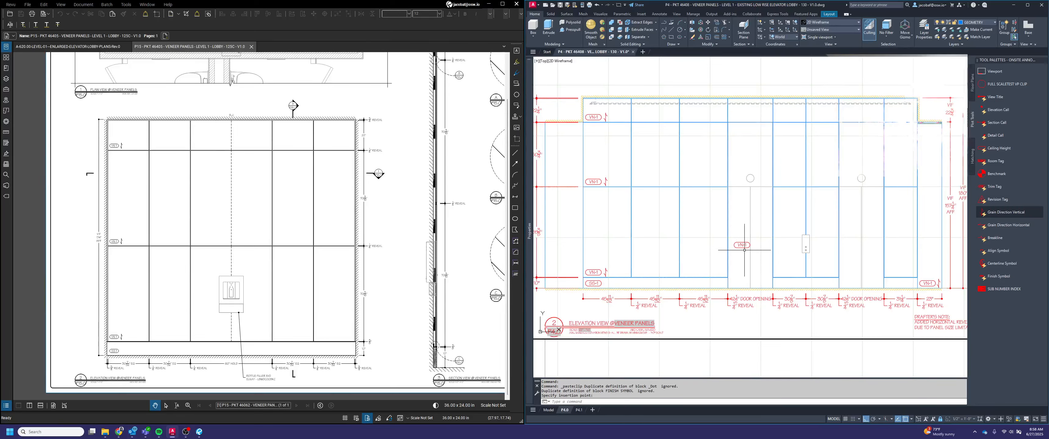
click(743, 245)
Switch the pasted VN-1 tag in the door opening to the TEXT BOX 2 ARROWS style
scroll(743, 244, up, 2)
click(739, 245)
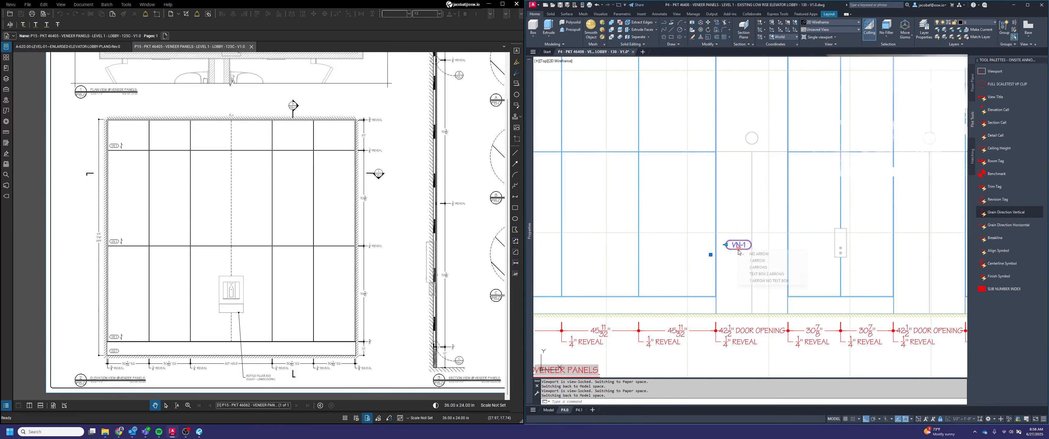
click(738, 248)
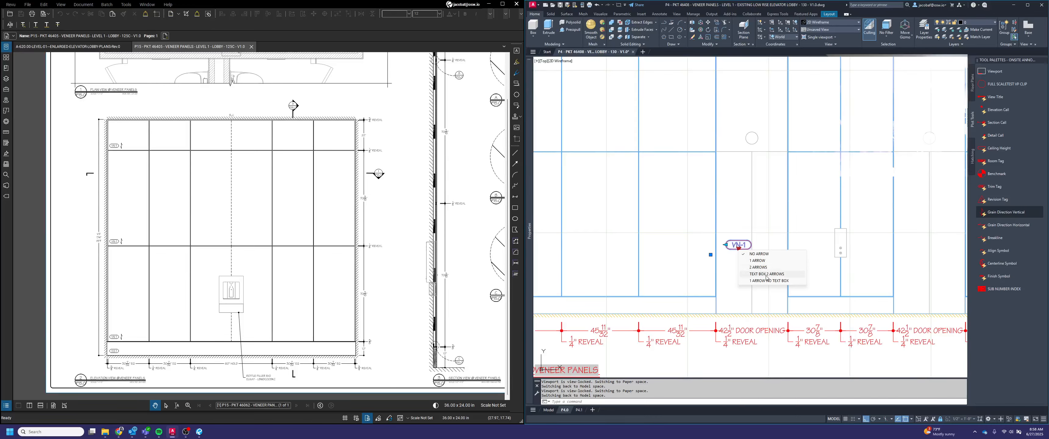
click(780, 274)
key(Escape)
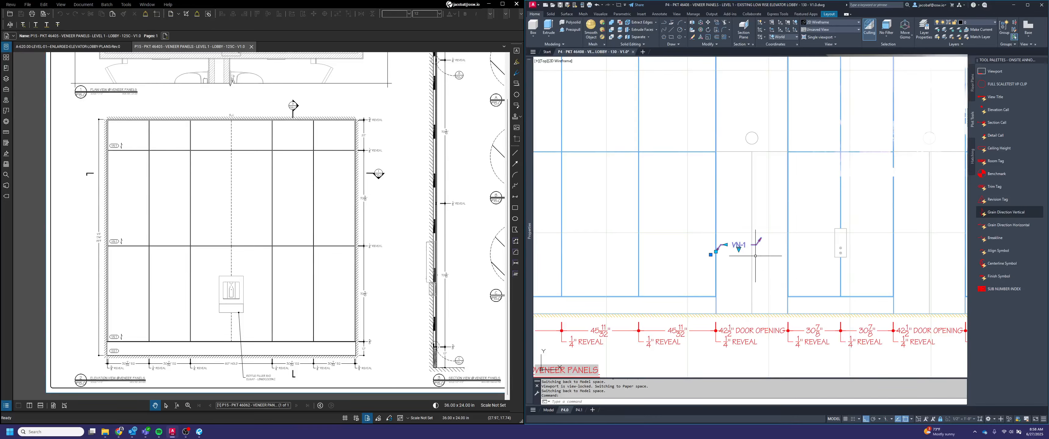
Change the door opening tag's text to "ELEVATOR DOORS AND JAMB B/O", broken into two lines after "DOORS"
scroll(732, 242, up, 2)
double_click(743, 242)
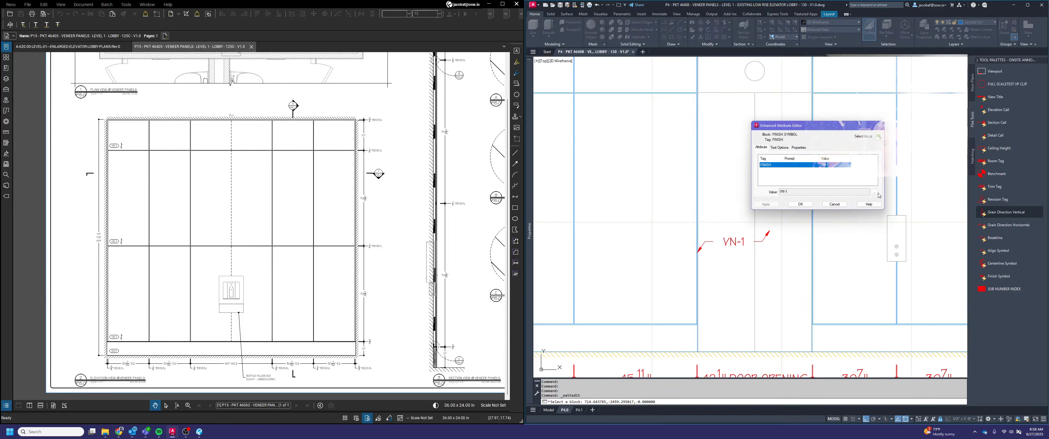
click(874, 193)
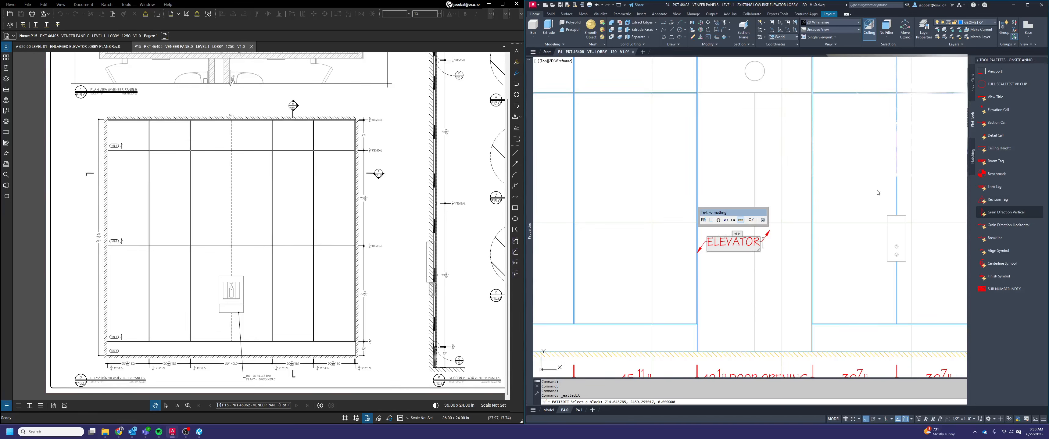
text(ELEVATOR DOORS AND JAM)
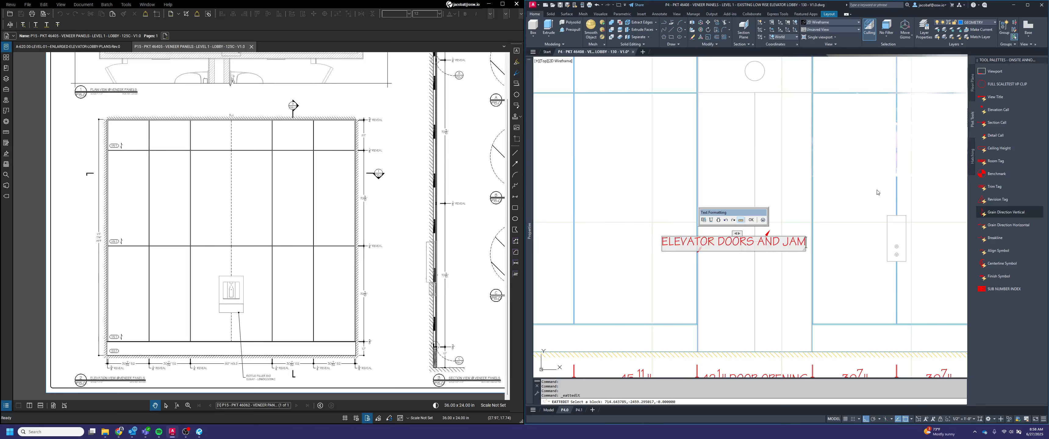
text(B B/O)
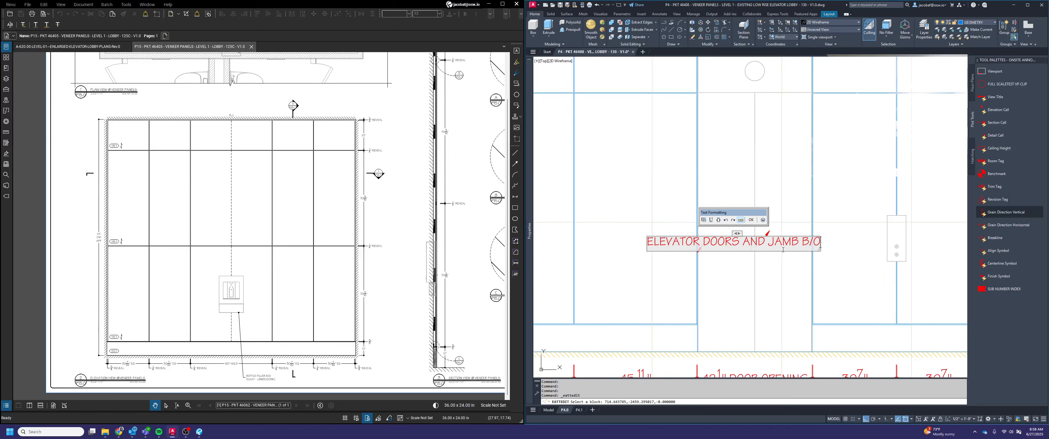
click(742, 243)
key(Return)
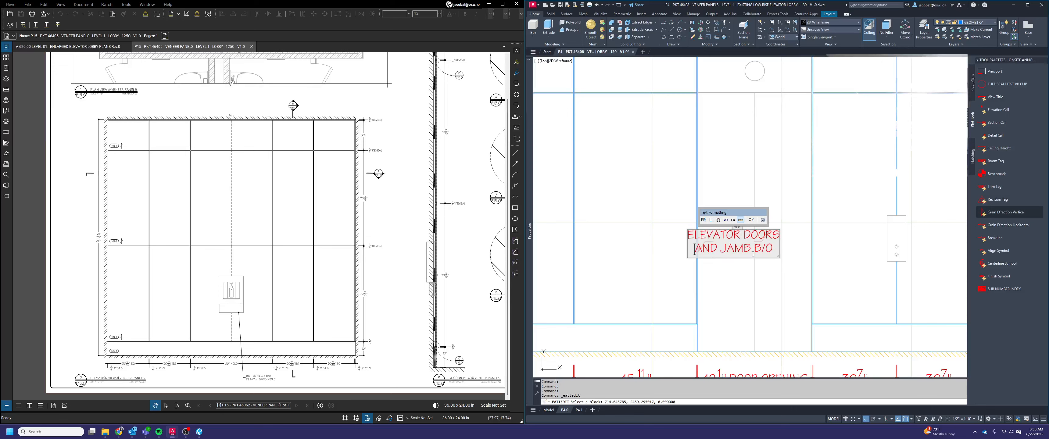
click(782, 288)
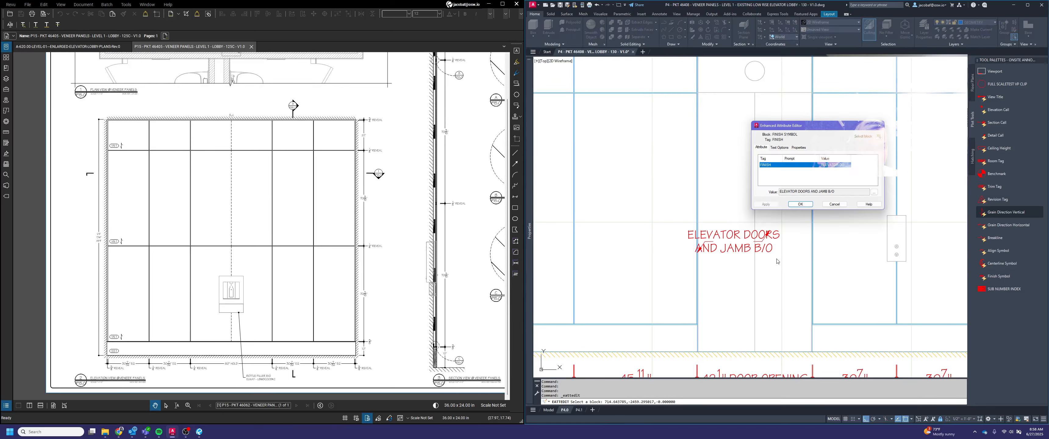
click(800, 204)
Stretch the elevator doors label's leader landings to a distance of 38
click(713, 249)
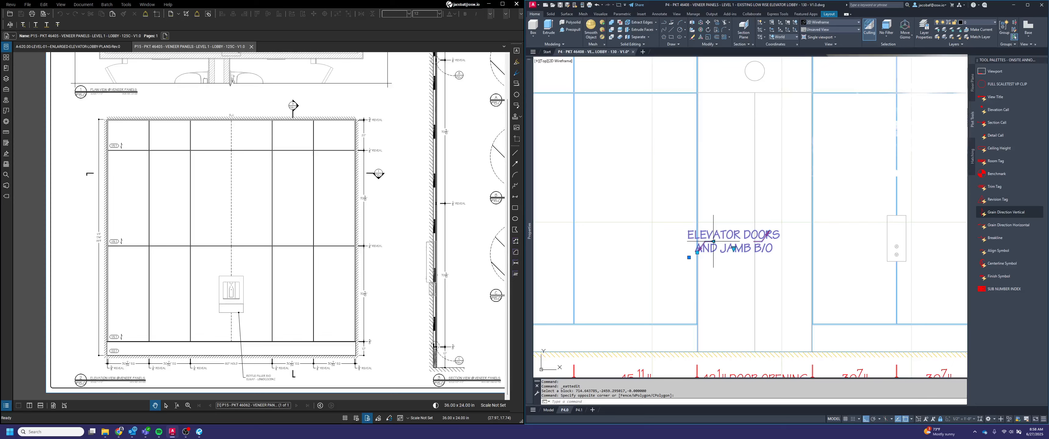
click(713, 241)
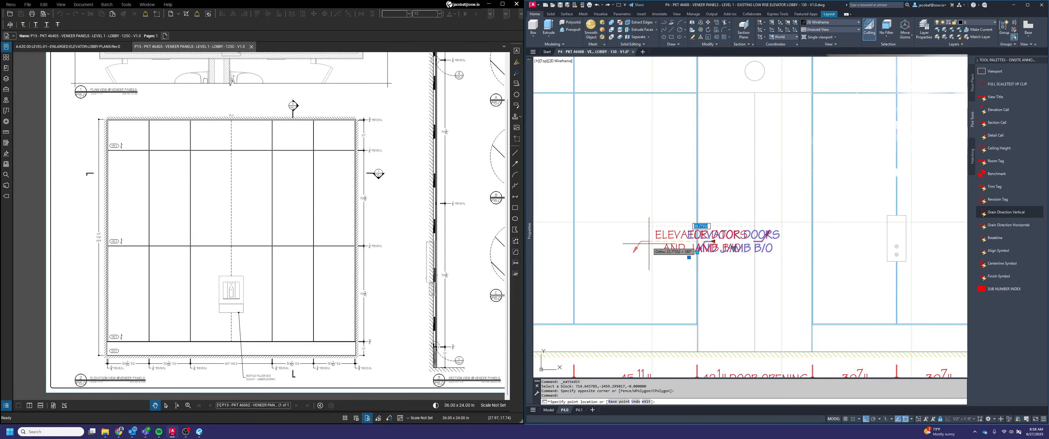
text(38)
key(Return)
key(Escape)
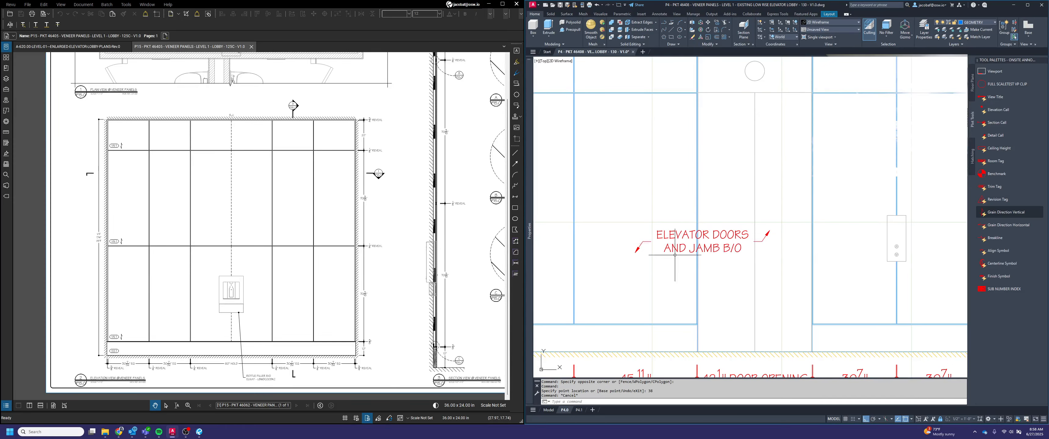
Set the stretch distance of the elevator doors label's leader landings to 36
click(644, 244)
click(643, 236)
click(651, 241)
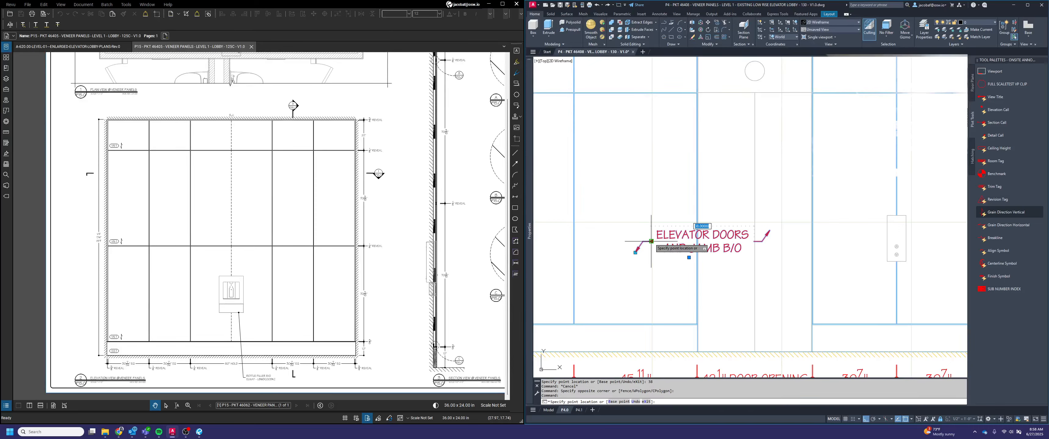
text(36)
key(Return)
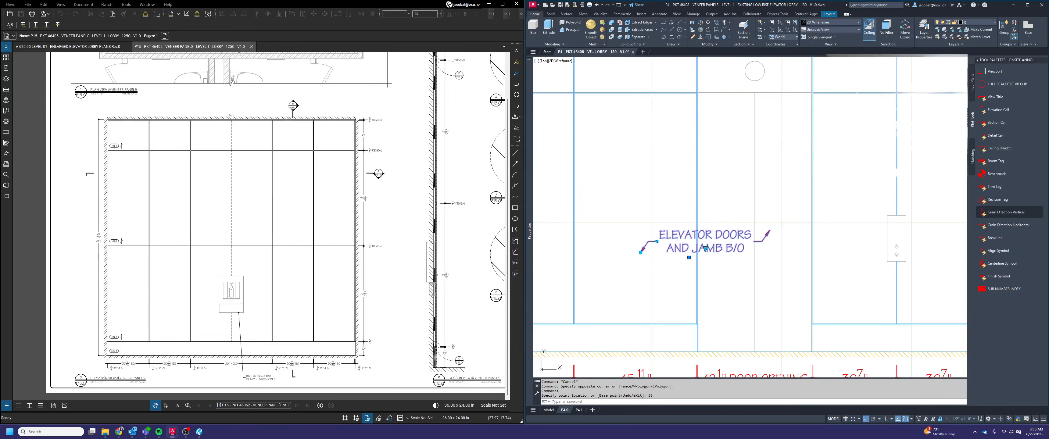
Try to move the elevator doors label into the opening, using the midpoint between its two leader landings as base point
key(Escape)
text(m)
key(Return)
click(727, 241)
click(723, 230)
key(Return)
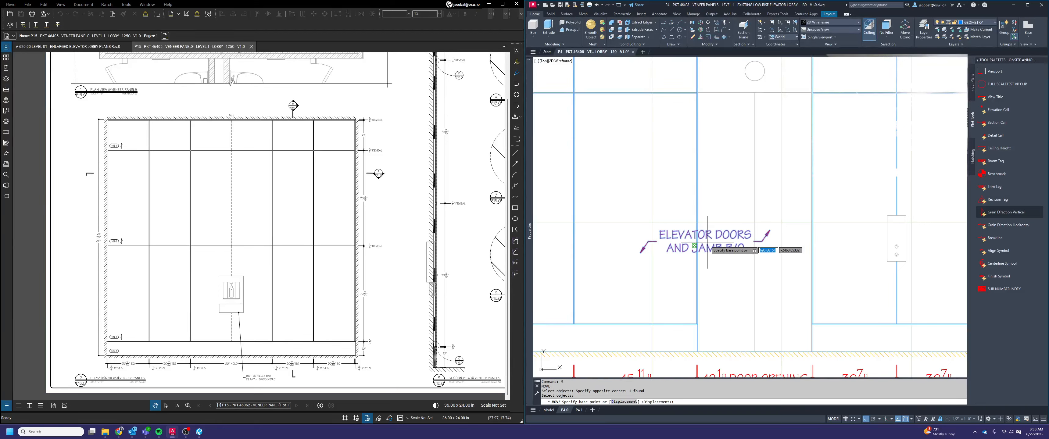
shift+right_click(707, 242)
click(732, 259)
click(762, 242)
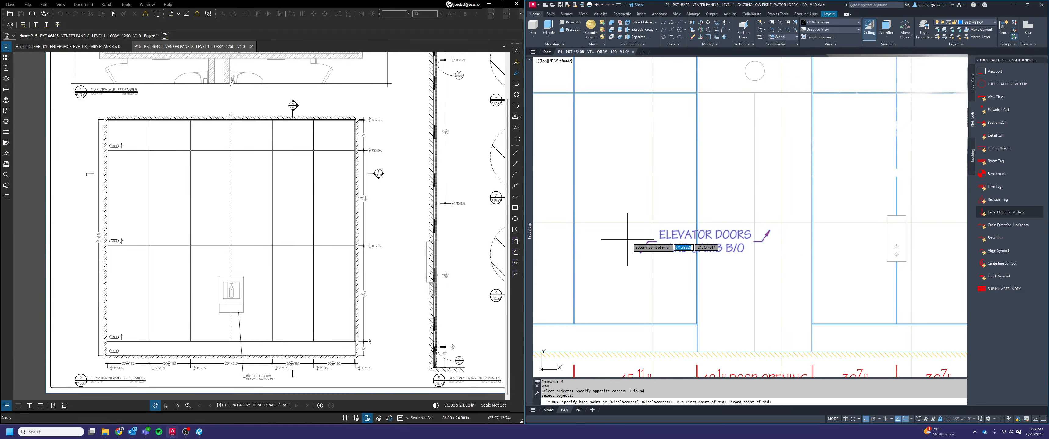
click(636, 245)
shift+right_click(612, 211)
click(629, 225)
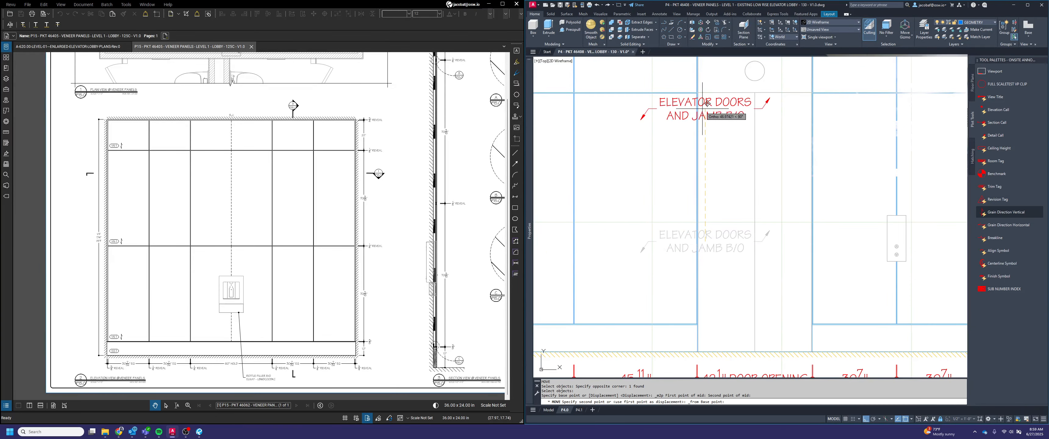
click(706, 103)
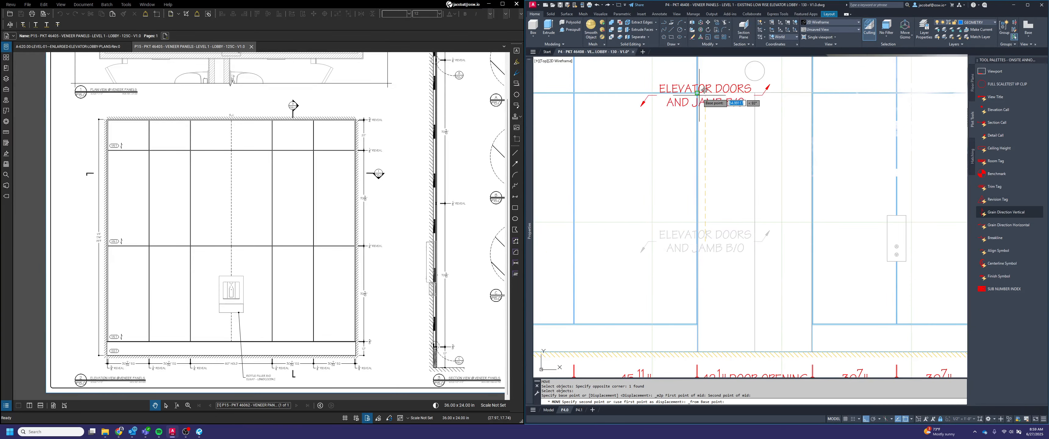
click(811, 349)
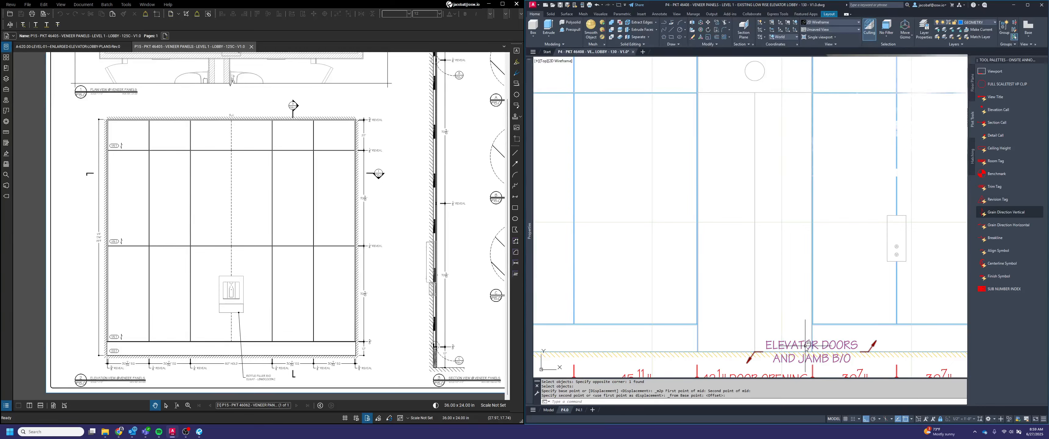
Move the elevator doors label straight up off the floor line
key(space)
click(805, 346)
key(space)
click(803, 346)
click(796, 283)
Move the elevator doors label from the midpoint between its landings to the midpoint between opposite corners of the first door opening
key(space)
click(797, 310)
click(780, 279)
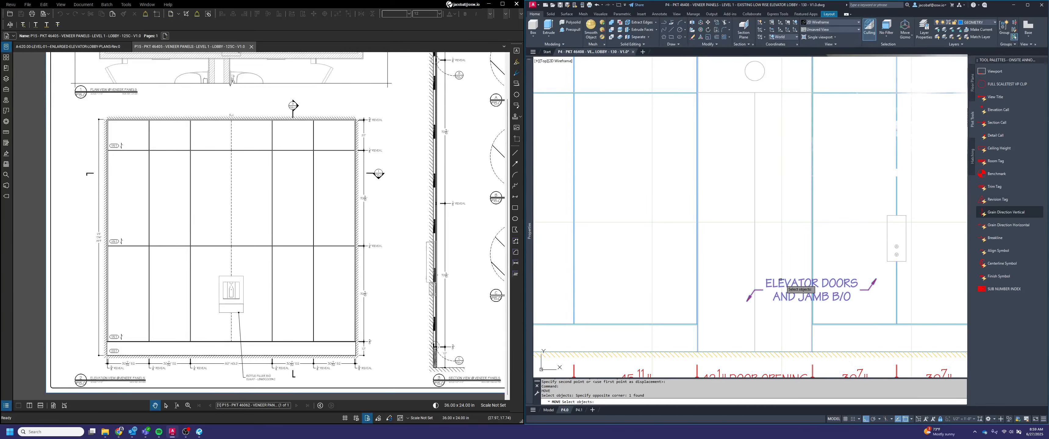
key(space)
shift+right_click(780, 279)
click(799, 301)
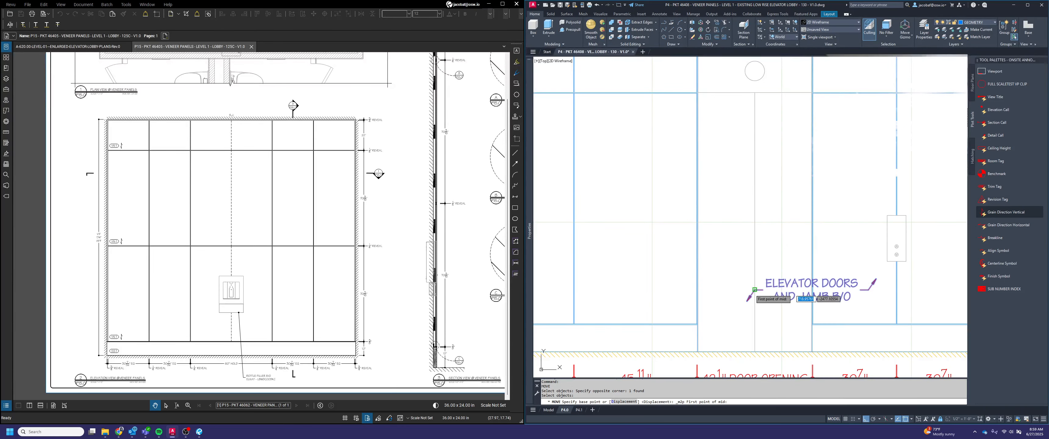
click(755, 289)
click(869, 289)
shift+right_click(765, 253)
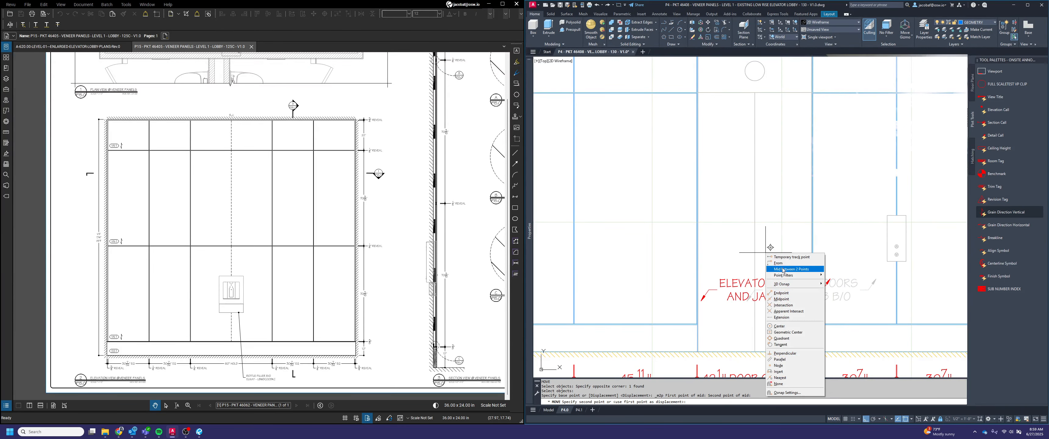
click(783, 269)
click(698, 92)
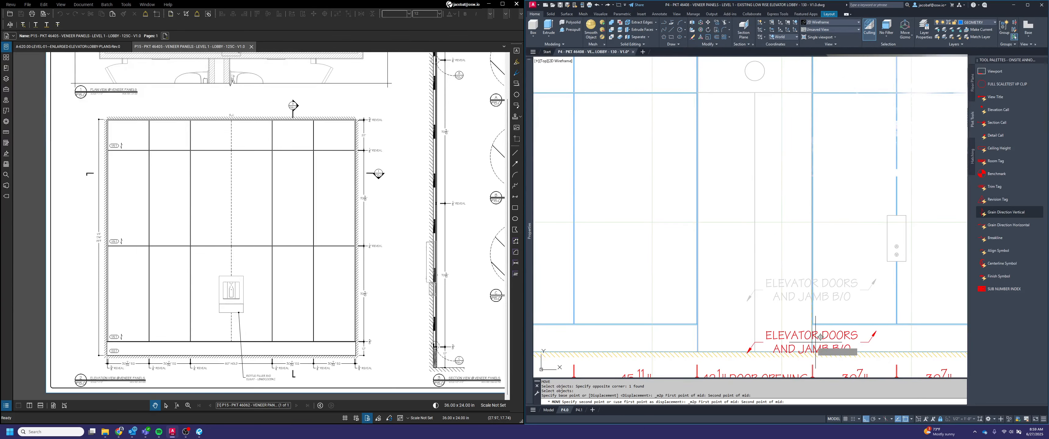
click(810, 349)
key(Escape)
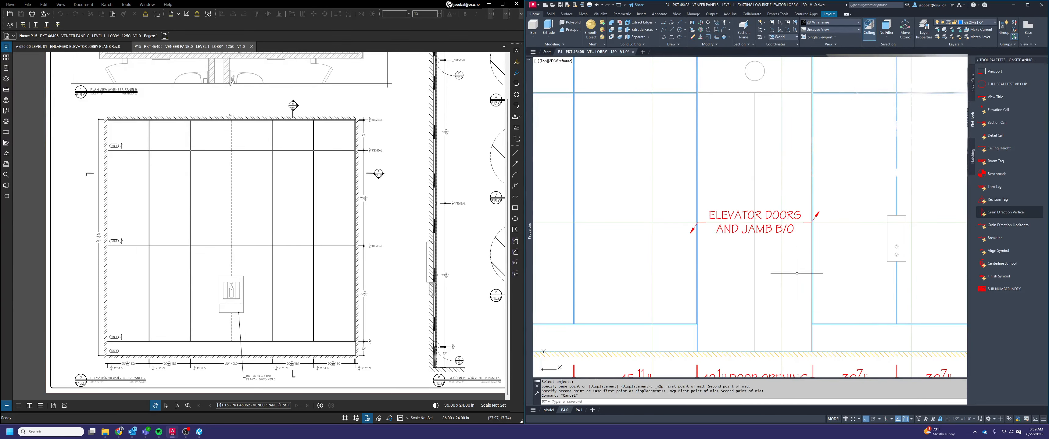
Turn off ortho and stretch the elevator doors label's arrows so that both leaders point diagonally into the door opening
click(785, 226)
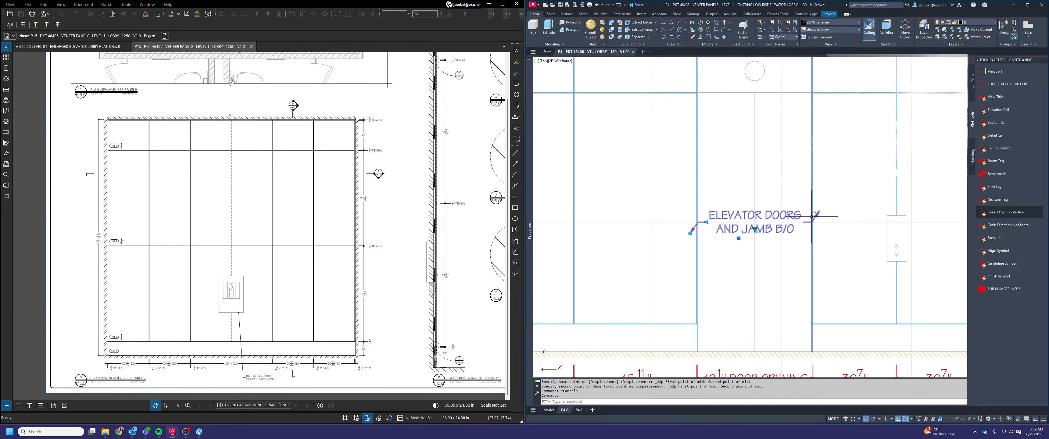
click(689, 233)
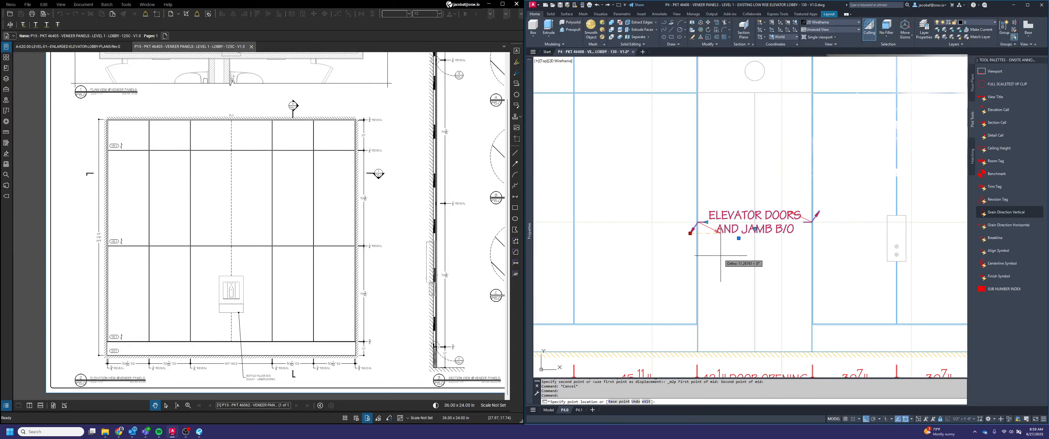
key(F8)
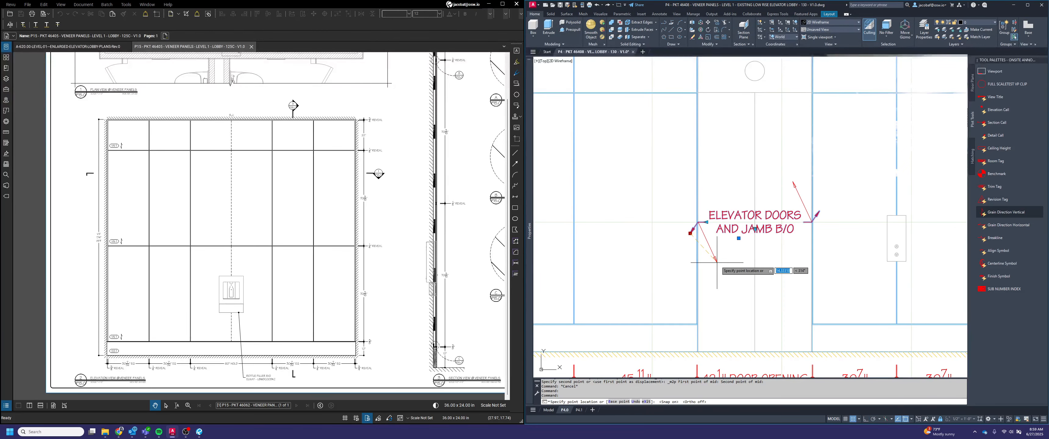
click(724, 253)
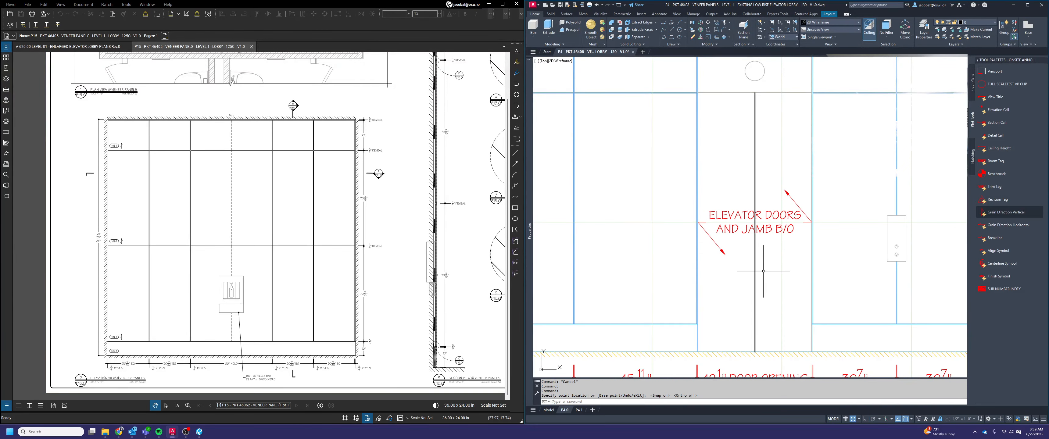
Rebreak the elevator doors label's text onto three lines: ELEVATOR, DOORS AND, JAMB B/O
scroll(732, 252, down, 1)
scroll(750, 250, up, 1)
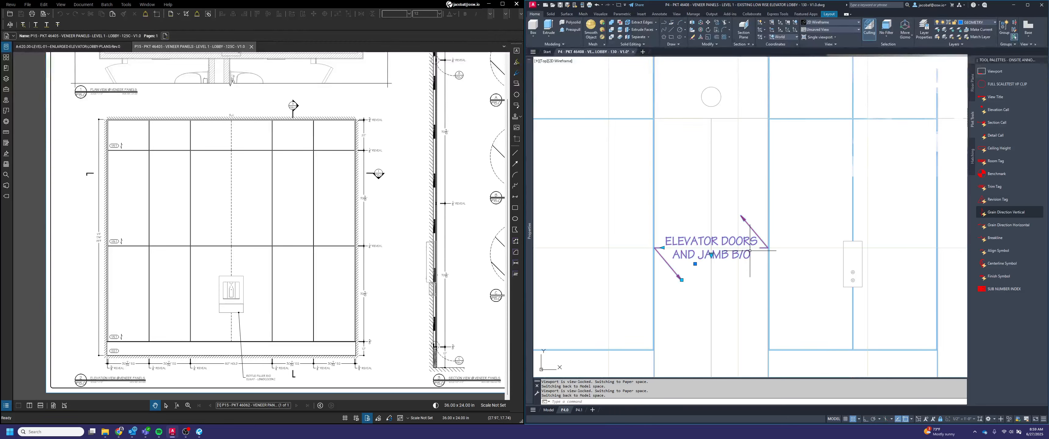
double_click(753, 247)
click(826, 206)
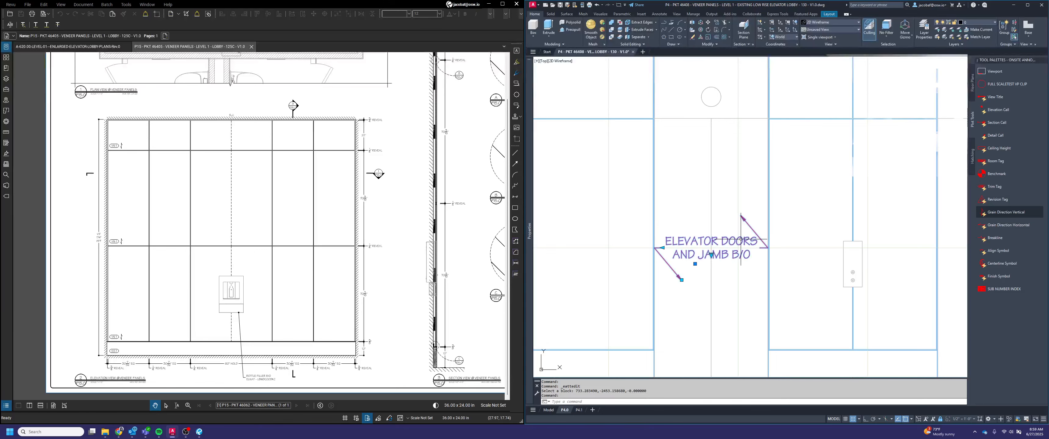
click(756, 240)
double_click(757, 240)
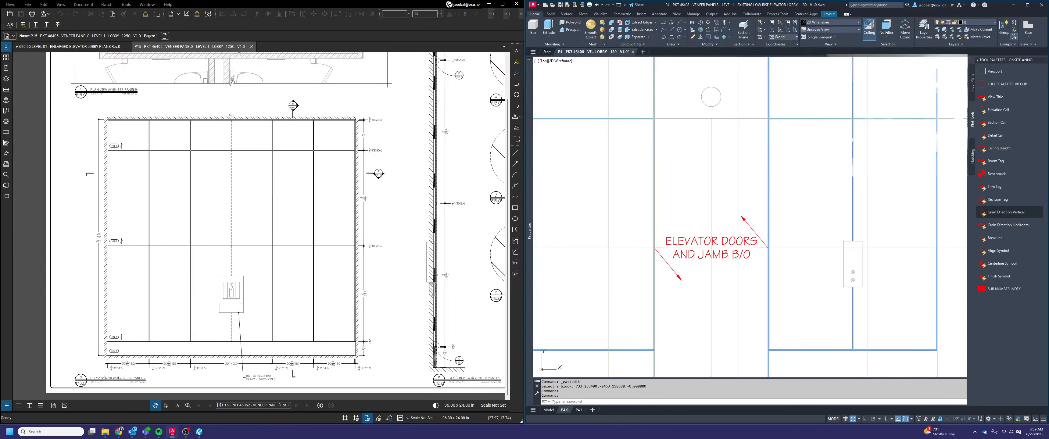
click(874, 193)
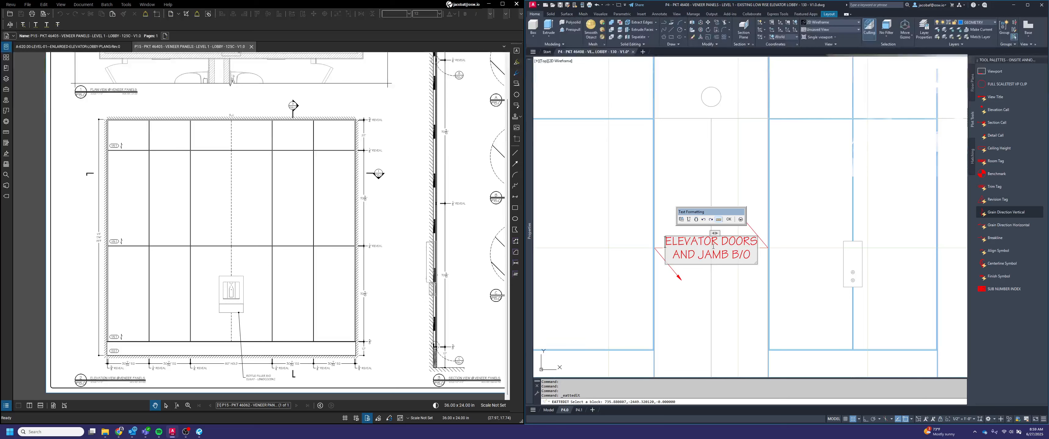
key(BackSpace)
key(Return)
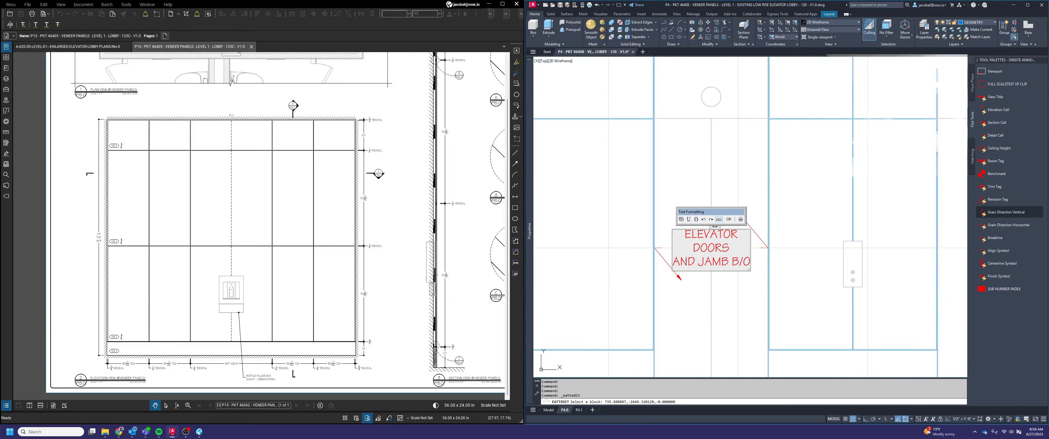
click(679, 261)
key(BackSpace)
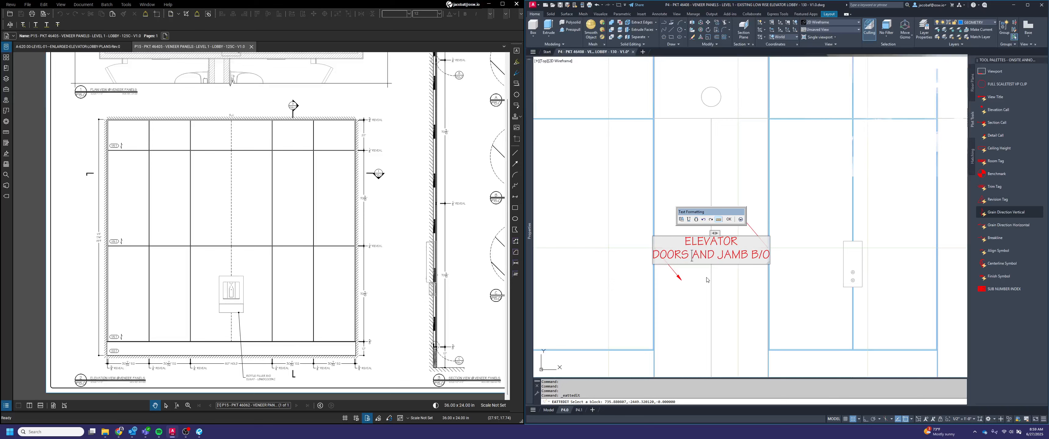
click(815, 222)
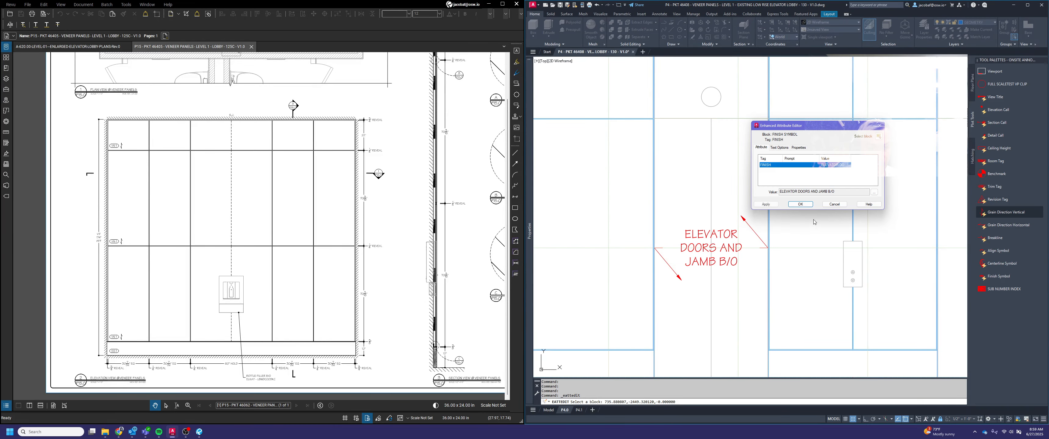
click(799, 204)
Pull the elevator doors label's left leader landing inward from the door jamb with successive stretch distances of 20, 32 and 31
click(659, 255)
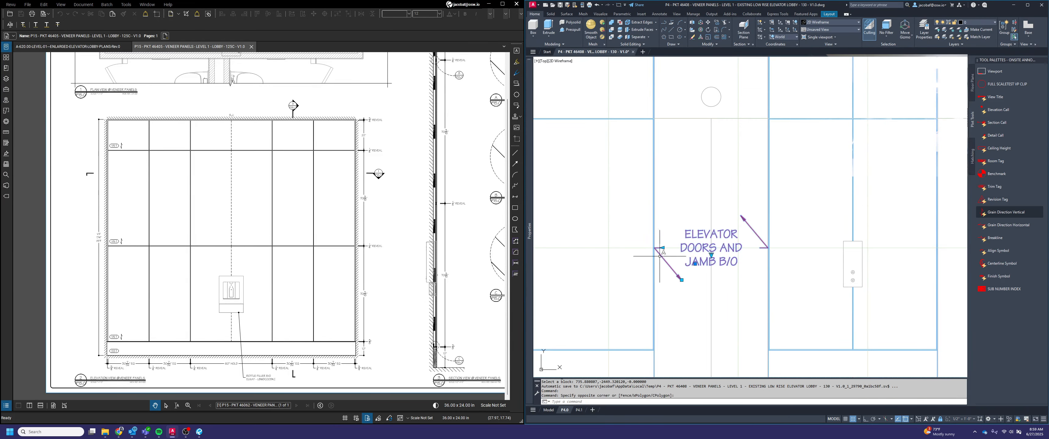
click(662, 247)
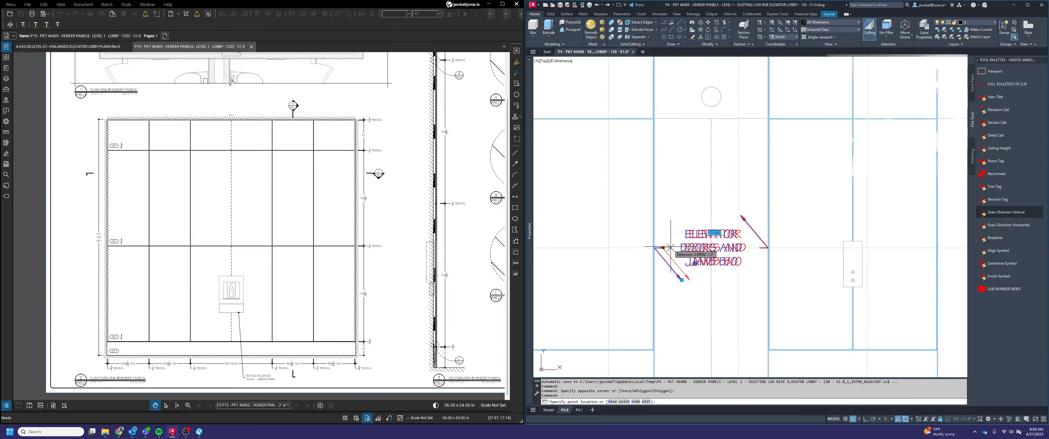
text(20)
key(Return)
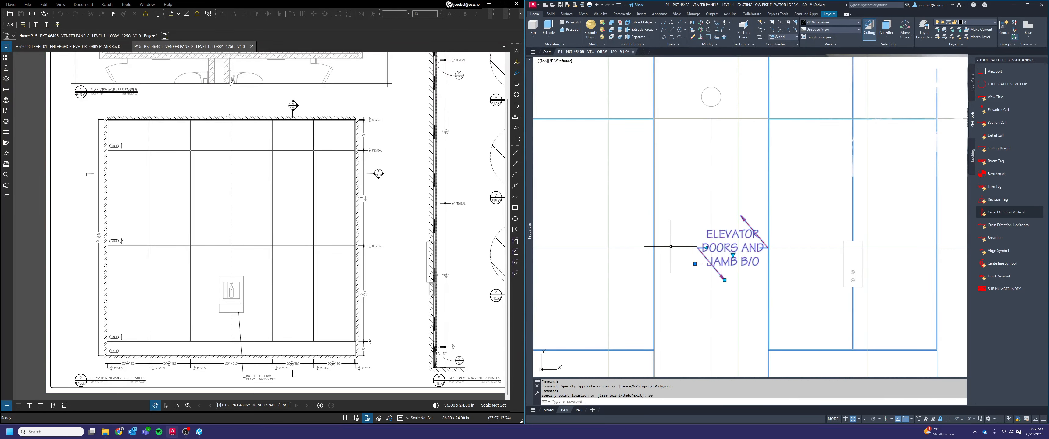
click(705, 248)
text(32)
key(Return)
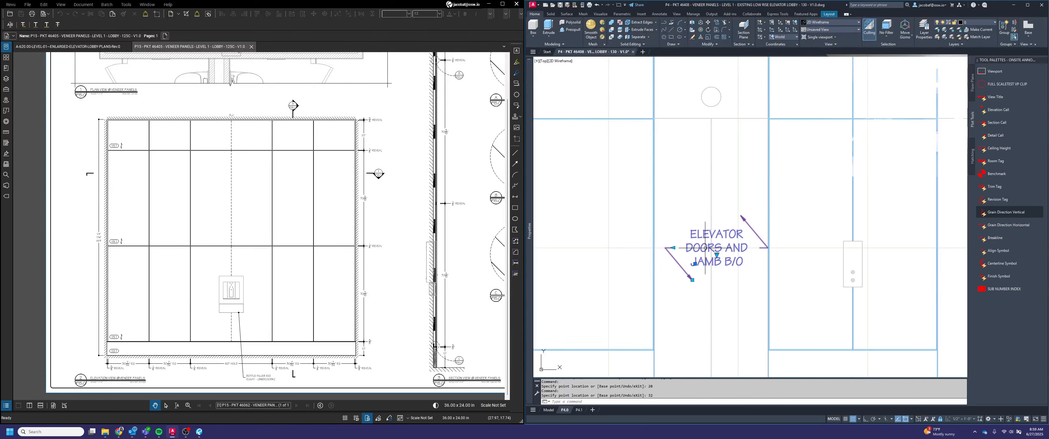
click(674, 248)
text(31)
key(Return)
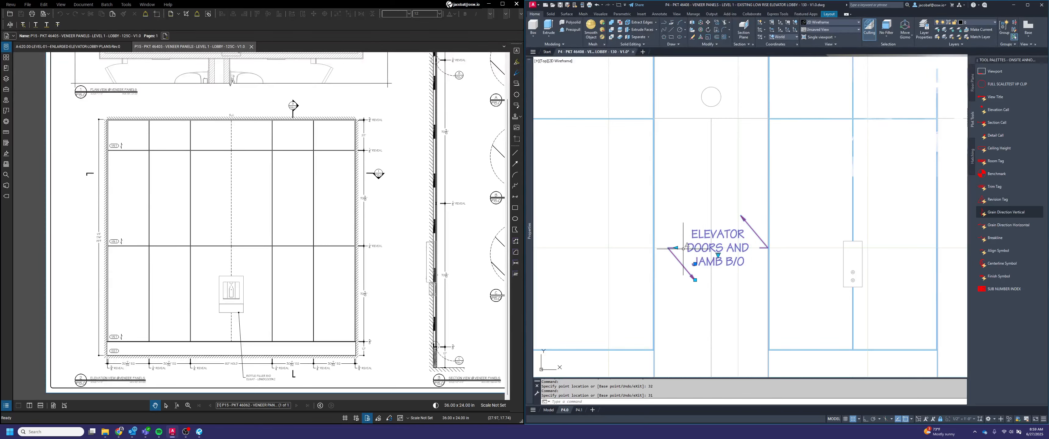
Move the elevator doors label from the midpoint between its two leader landings to the horizontal center of the first door opening
key(Escape)
key(Return)
click(752, 269)
click(732, 239)
key(Return)
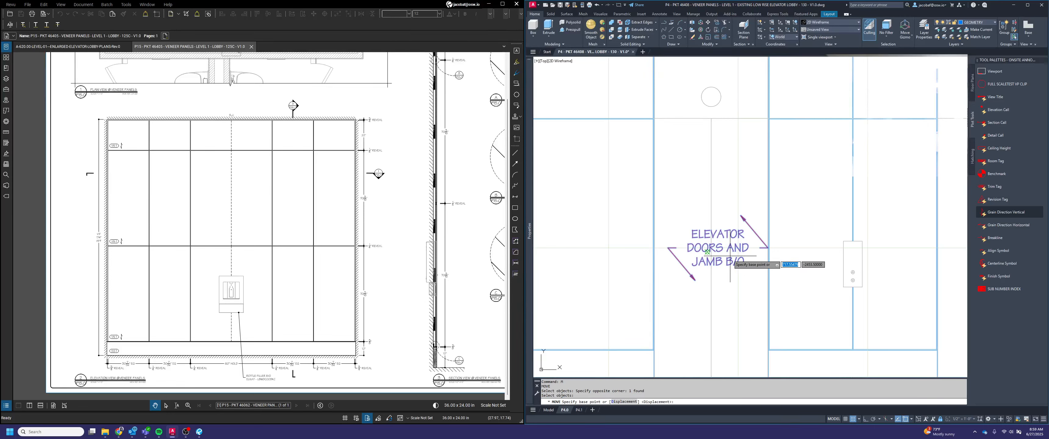
shift+right_click(705, 246)
click(725, 261)
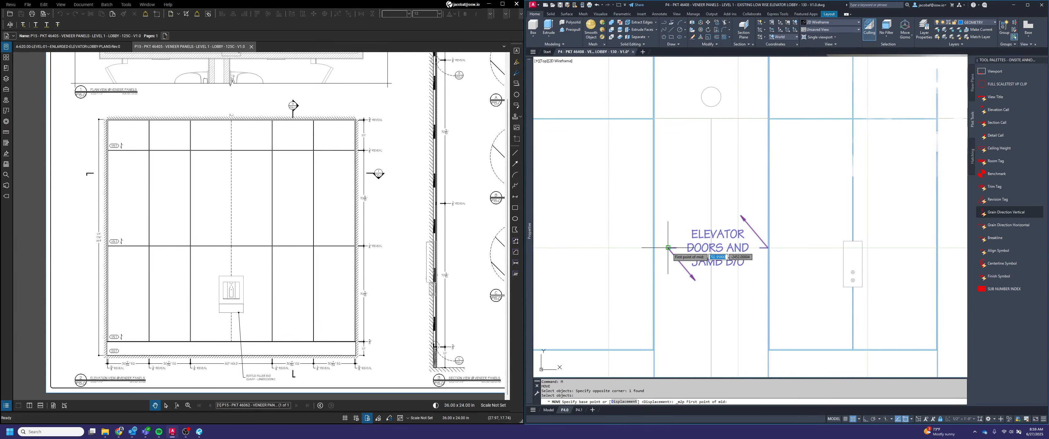
click(667, 247)
click(768, 247)
scroll(769, 244, up, 4)
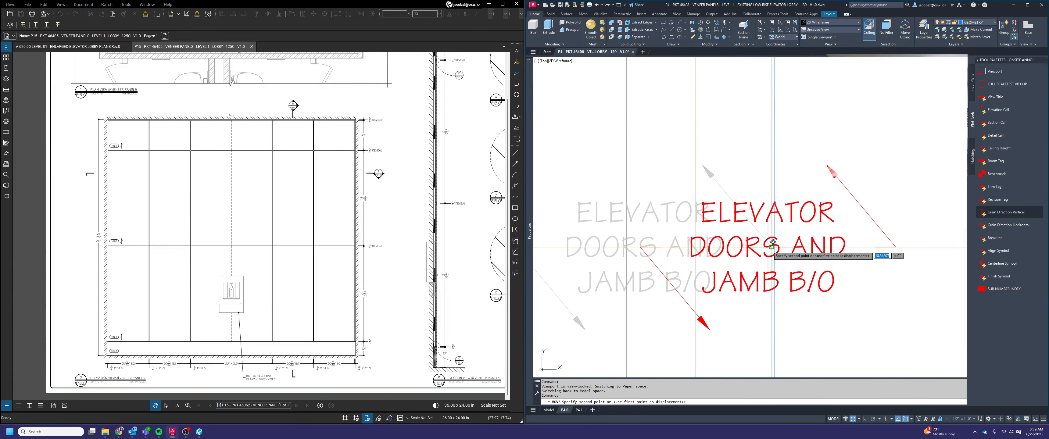
scroll(769, 246, down, 2)
shift+right_click(691, 229)
click(698, 244)
scroll(609, 245, up, 4)
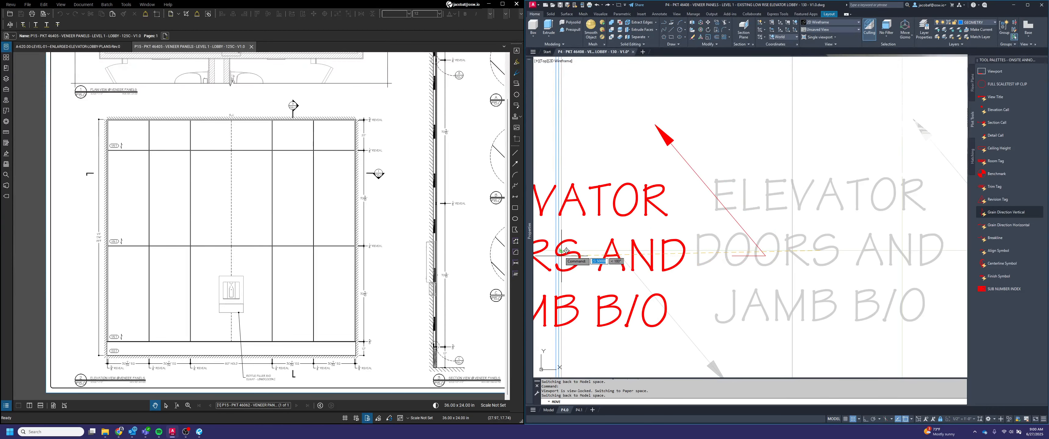
scroll(566, 251, down, 3)
scroll(680, 243, up, 3)
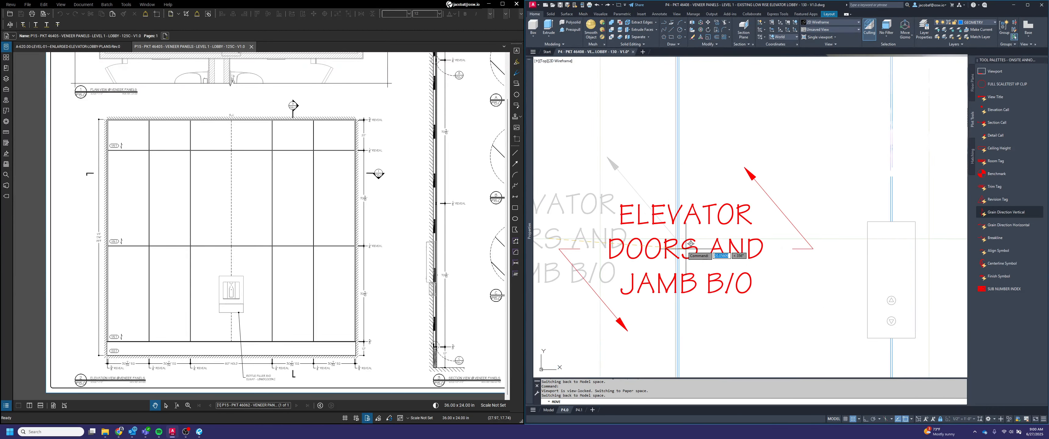
key(Escape)
scroll(672, 244, down, 4)
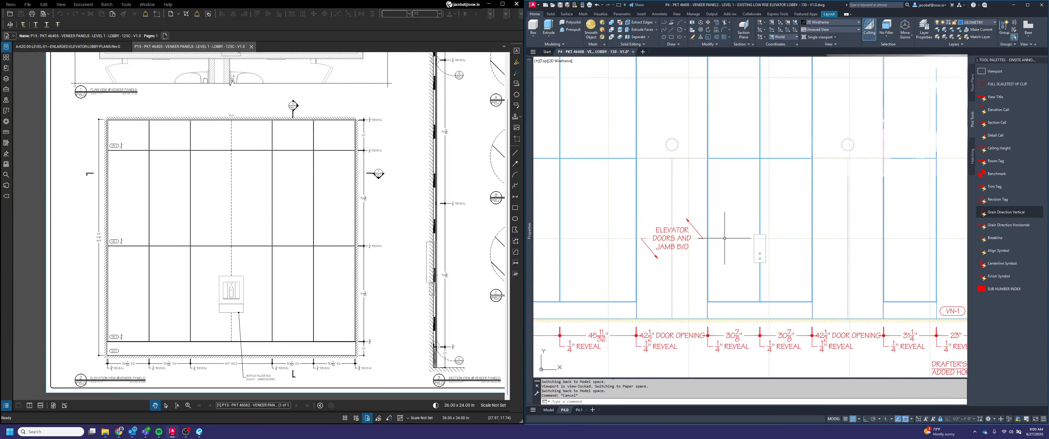
Turn off snap and copy the elevator doors label to the second door opening, using the door centerline's upper end as base point
key(F9)
key(Escape)
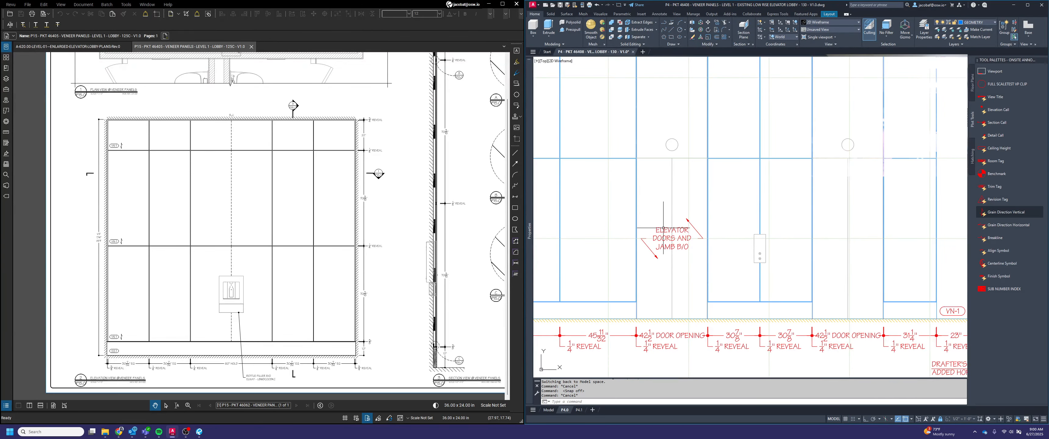
middle_drag(663, 228, 697, 237)
text(co)
key(space)
click(721, 285)
click(723, 250)
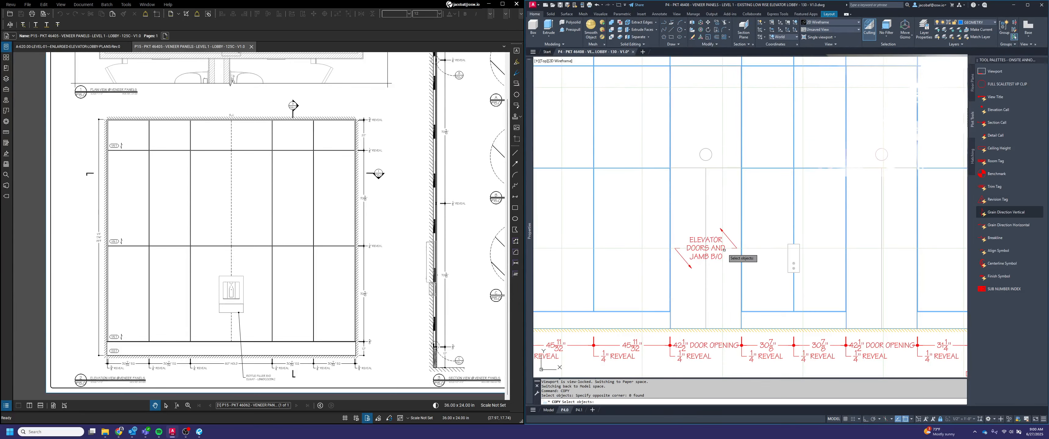
click(724, 250)
key(space)
click(706, 167)
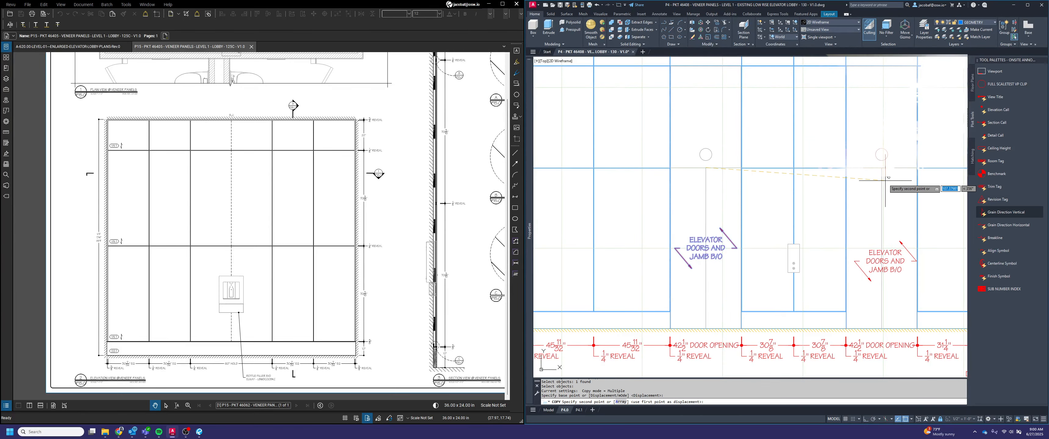
click(882, 169)
Place copies of the elevator doors label in the three door openings of the lower elevation, aligned to each door's centerline
scroll(778, 208, down, 6)
scroll(705, 326, up, 2)
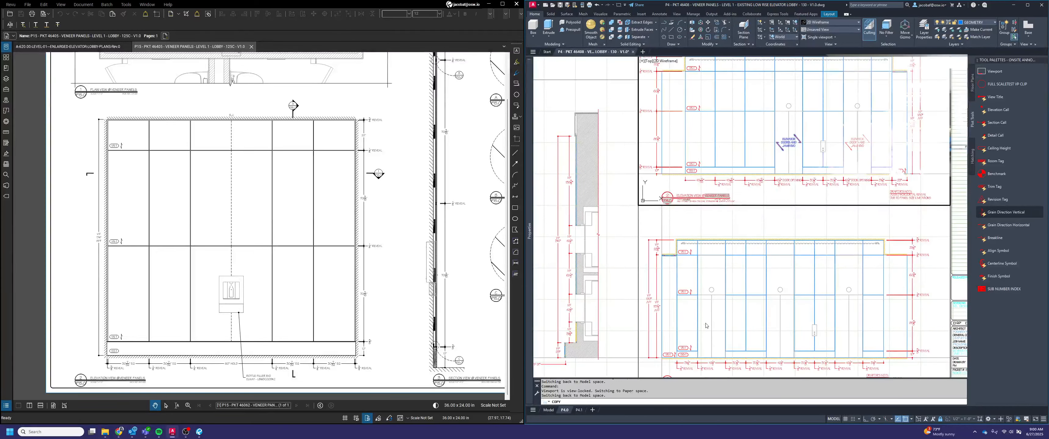
scroll(710, 305, up, 2)
click(708, 292)
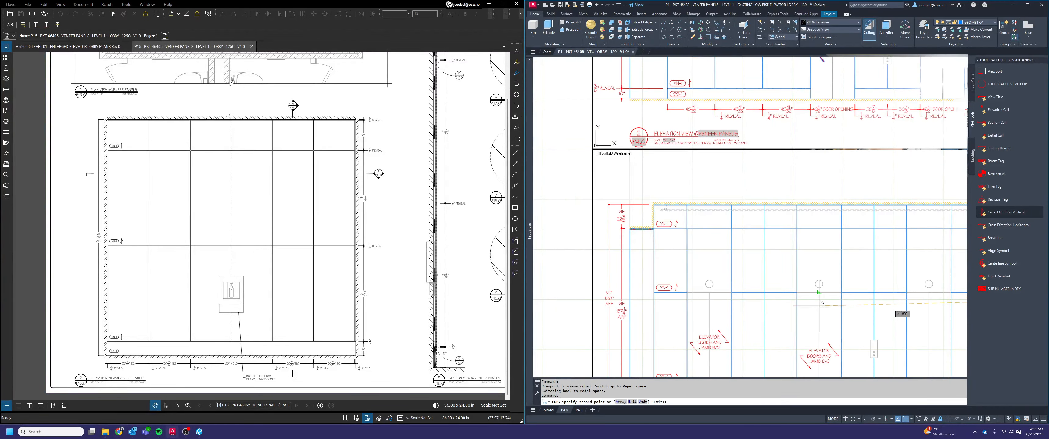
click(818, 292)
scroll(819, 299, down, 2)
middle_drag(867, 315, 780, 296)
scroll(780, 296, up, 2)
click(800, 263)
key(space)
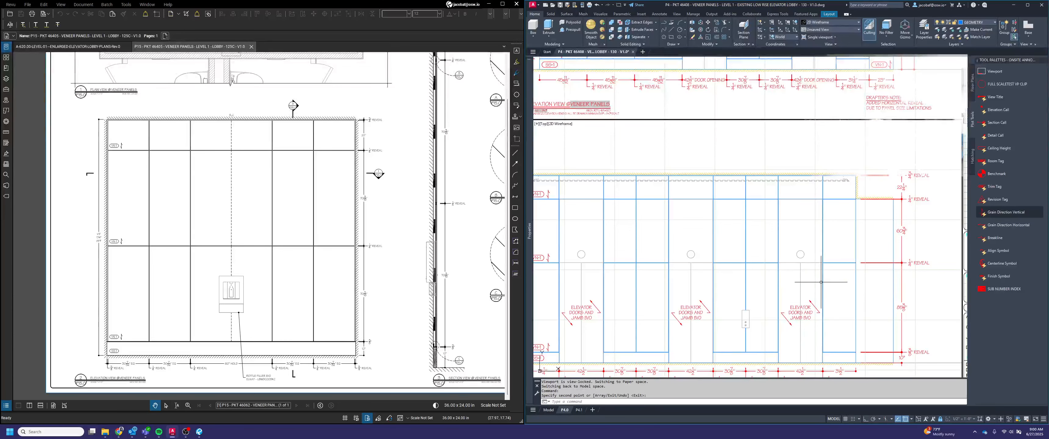
scroll(820, 281, down, 2)
key(Escape)
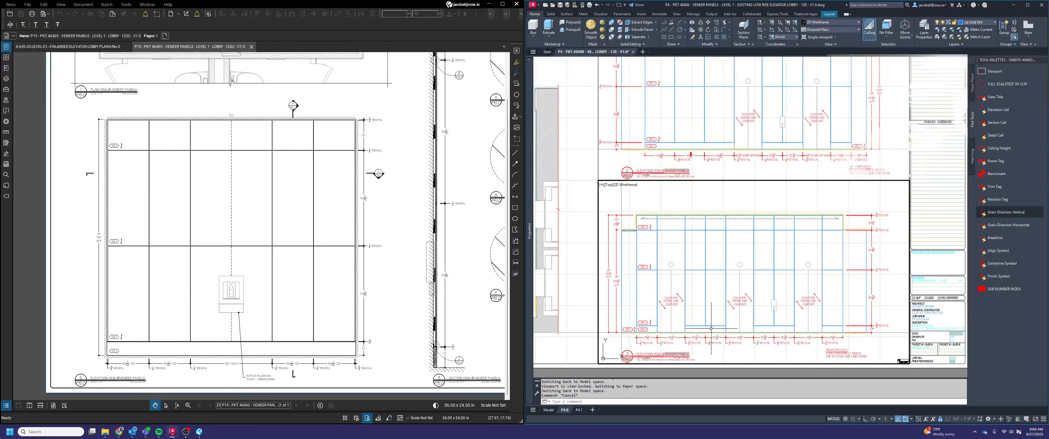
Switch to the enlarged elevator lobby plans in Bluebeam Revu and examine the east elevation's finishes above the elevator doors
scroll(667, 244, up, 2)
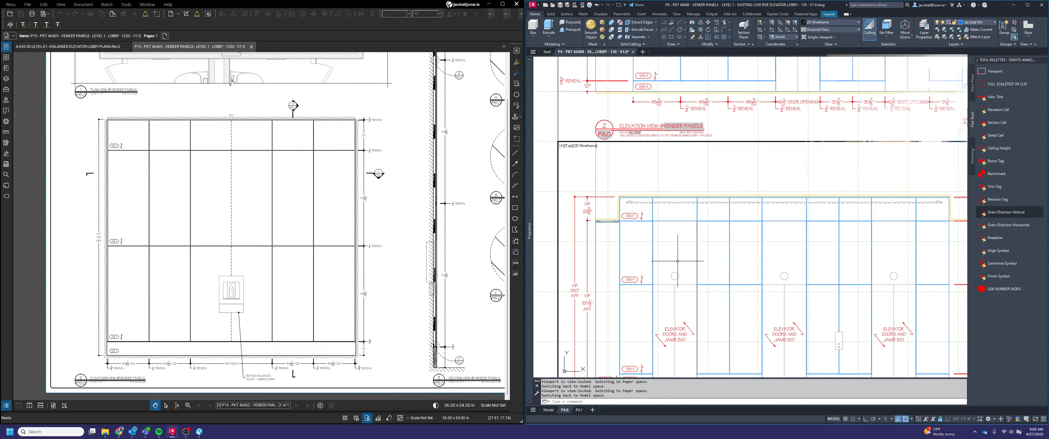
click(67, 47)
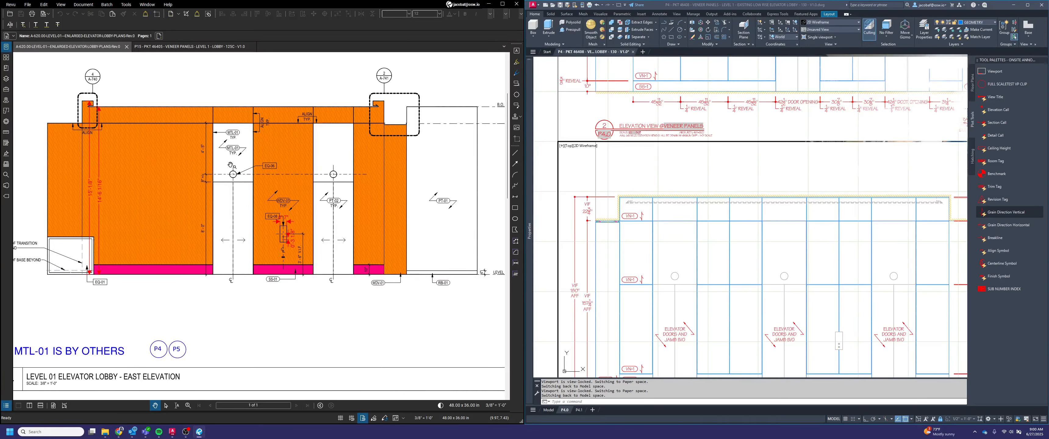
click(667, 261)
key(Escape)
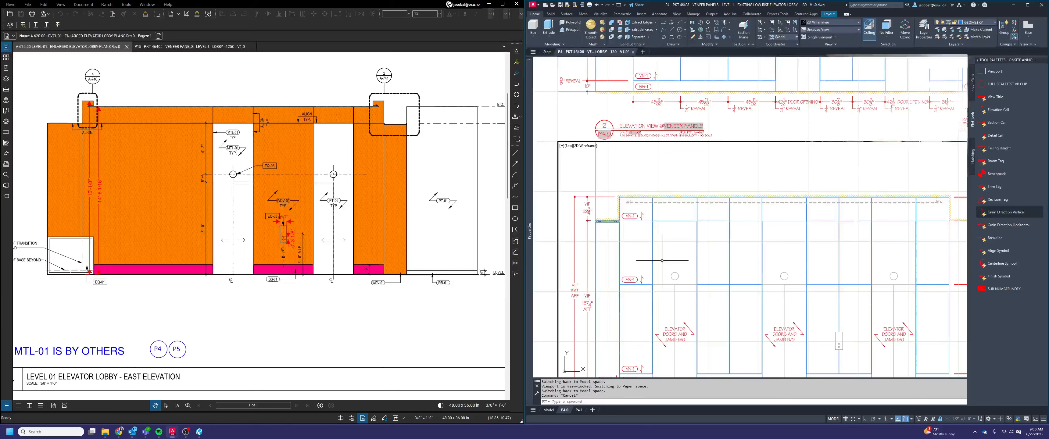
scroll(354, 203, down, 2)
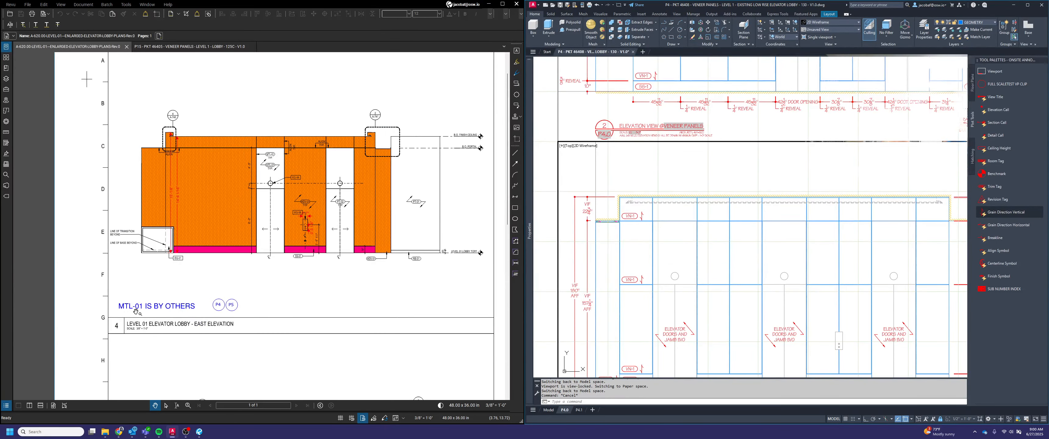
click(693, 308)
key(Escape)
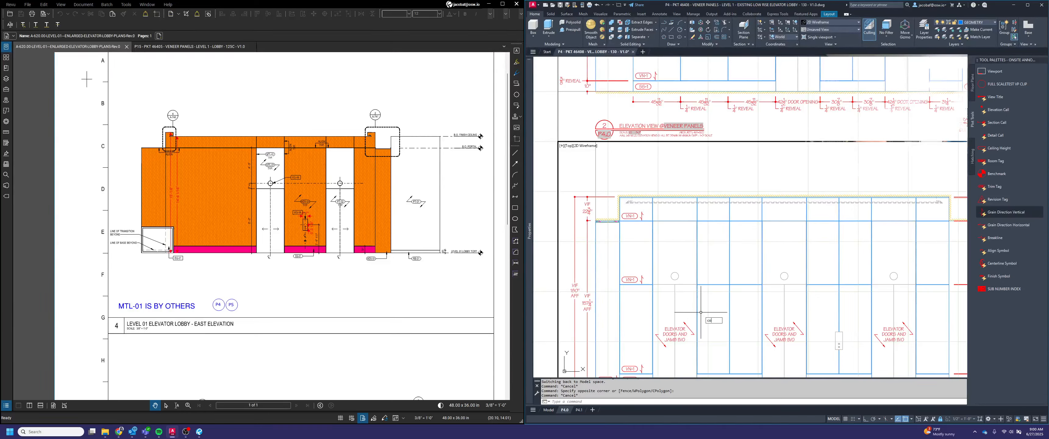
Copy the lower elevation's first elevator doors label straight up with ortho on, into the panel area above the door opening
key(Return)
click(690, 349)
click(682, 321)
key(Return)
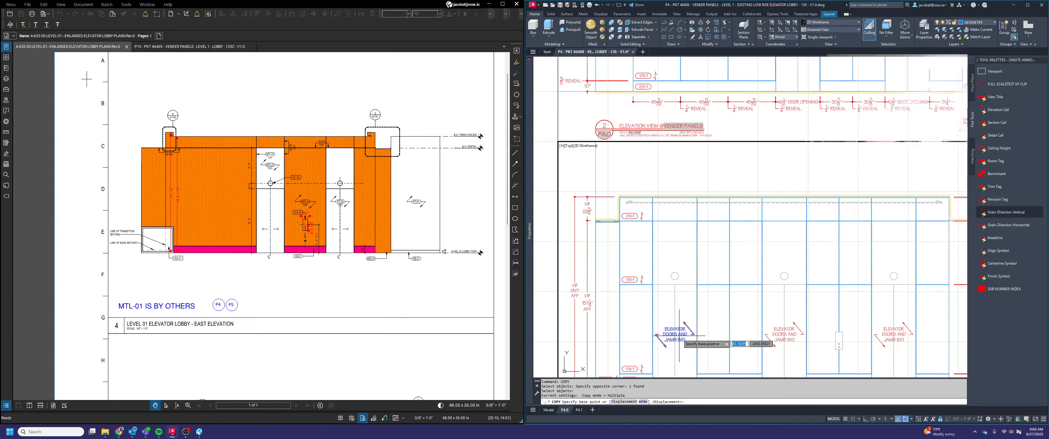
shift+right_click(682, 334)
click(695, 308)
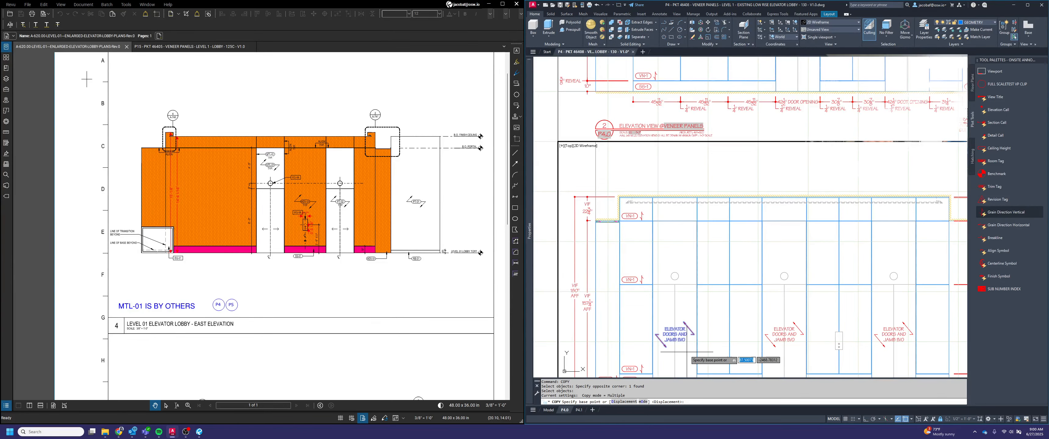
click(683, 333)
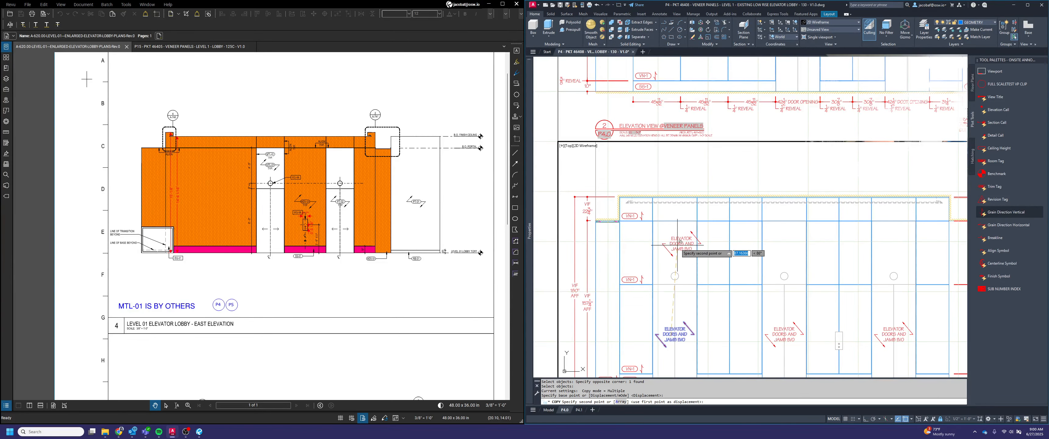
key(F8)
click(680, 242)
key(Escape)
Change the copied label above the first elevator door in the lower elevation to read MTL-01 PANEL B/O
scroll(680, 241, up, 2)
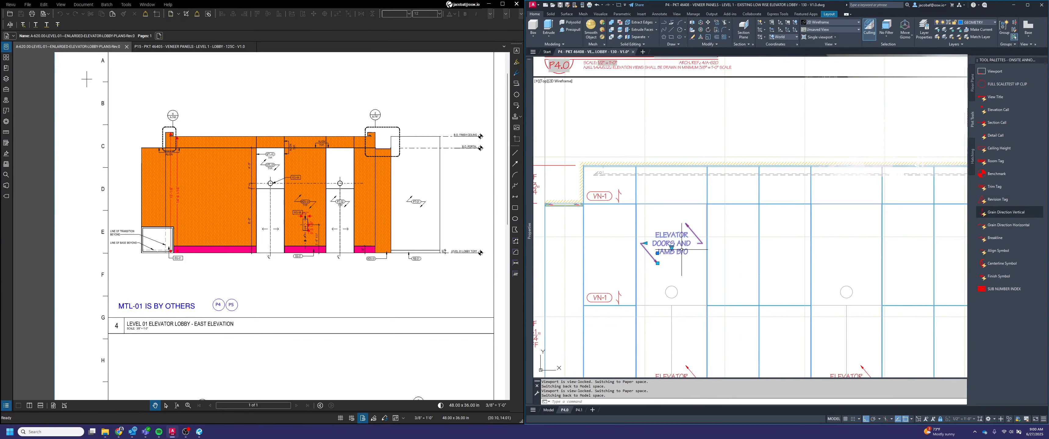
double_click(679, 243)
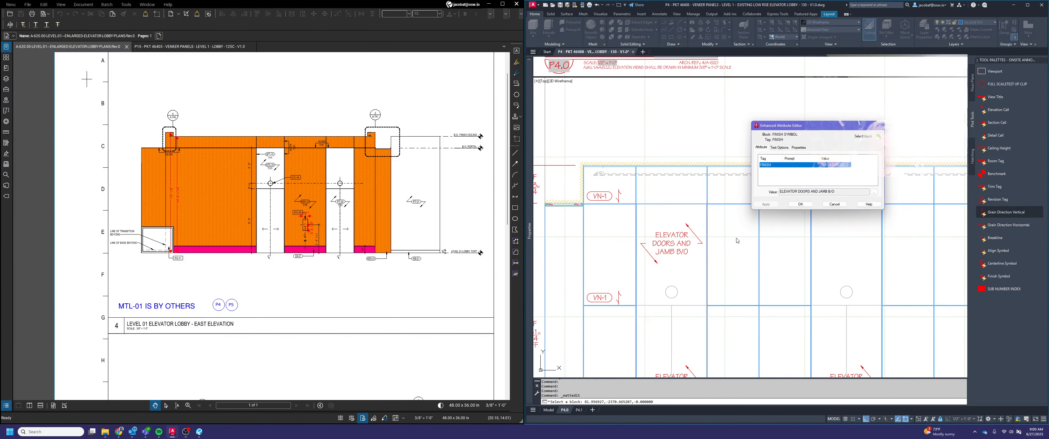
click(874, 192)
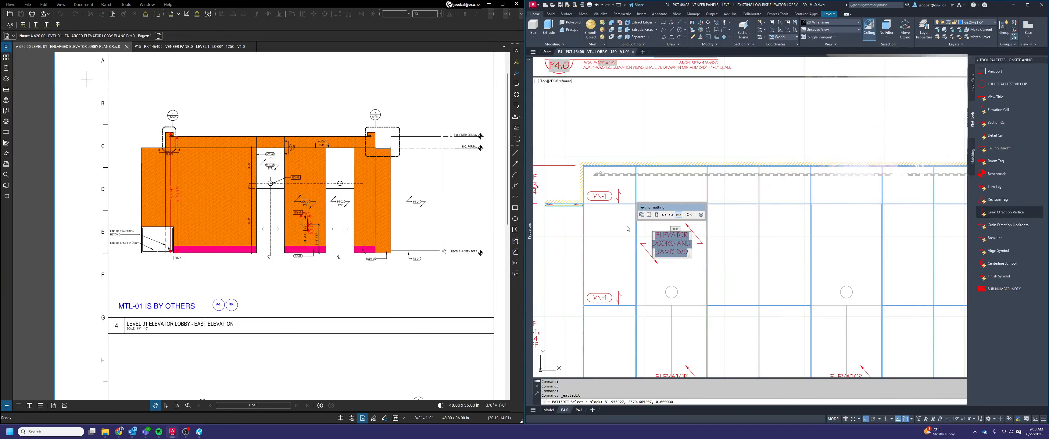
text(MTL-01 PANEL)
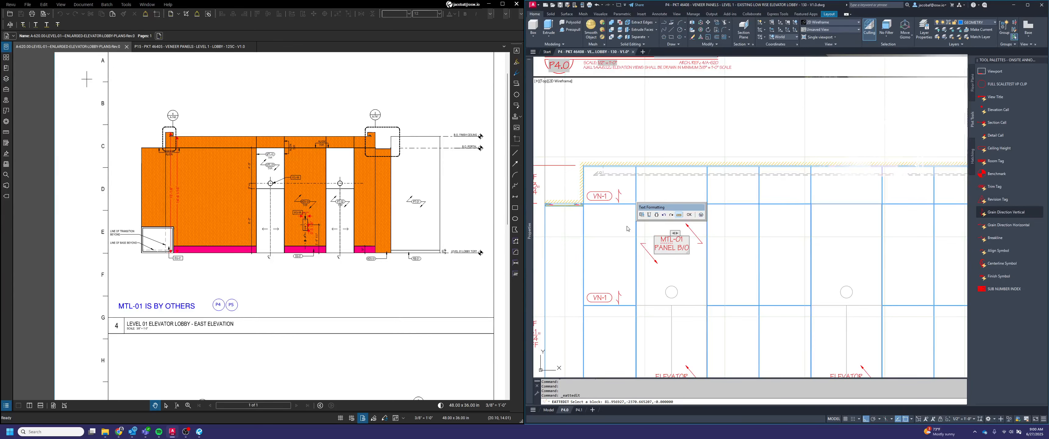
click(712, 254)
click(800, 206)
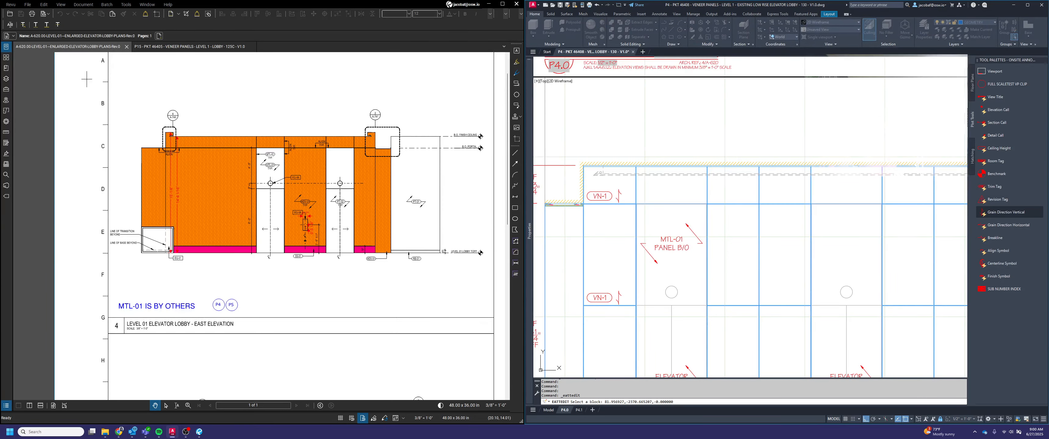
Narrow the MTL-01 PANEL B/O label by setting its arrow stretch distance to 25
click(659, 233)
click(659, 233)
click(645, 243)
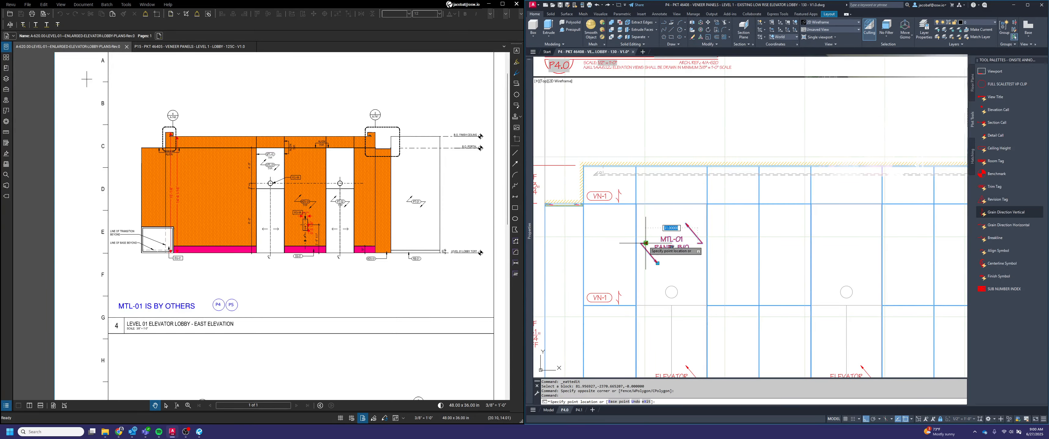
text(28)
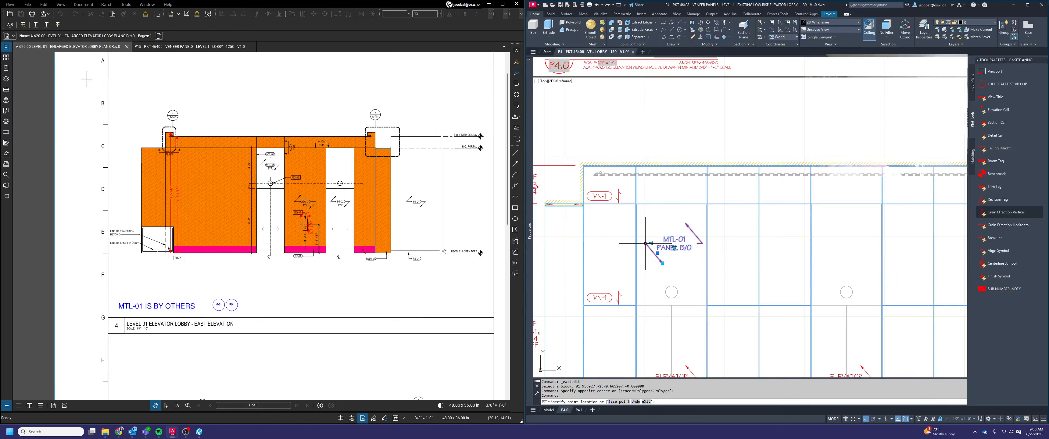
key(Return)
click(650, 243)
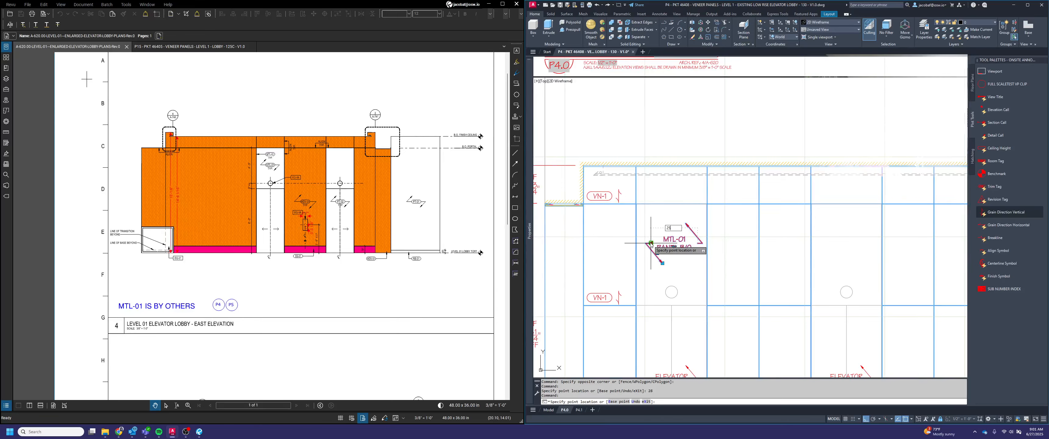
text(25)
key(Return)
key(Escape)
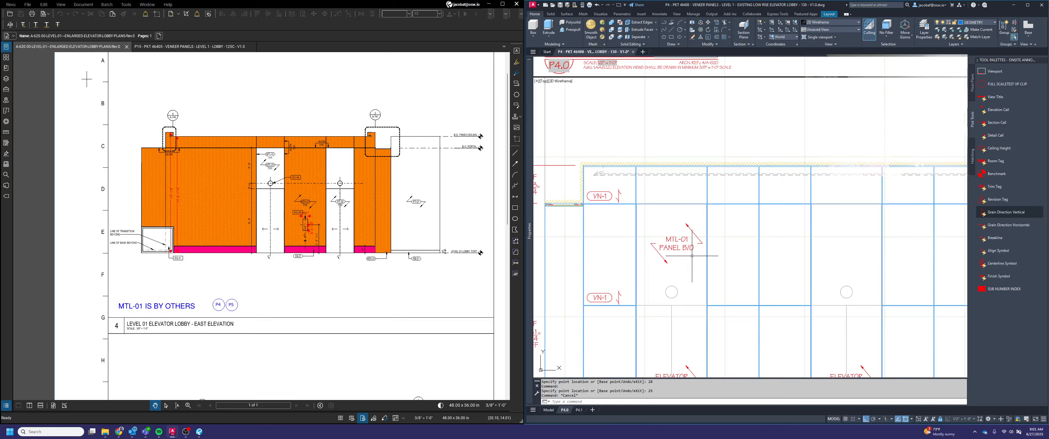
Move the MTL-01 label from the midpoint between its arrow corners to the midpoint between opposite corners of the panel above the first door
text(m)
key(Return)
click(684, 241)
click(666, 227)
key(Return)
shift+right_click(666, 227)
click(682, 243)
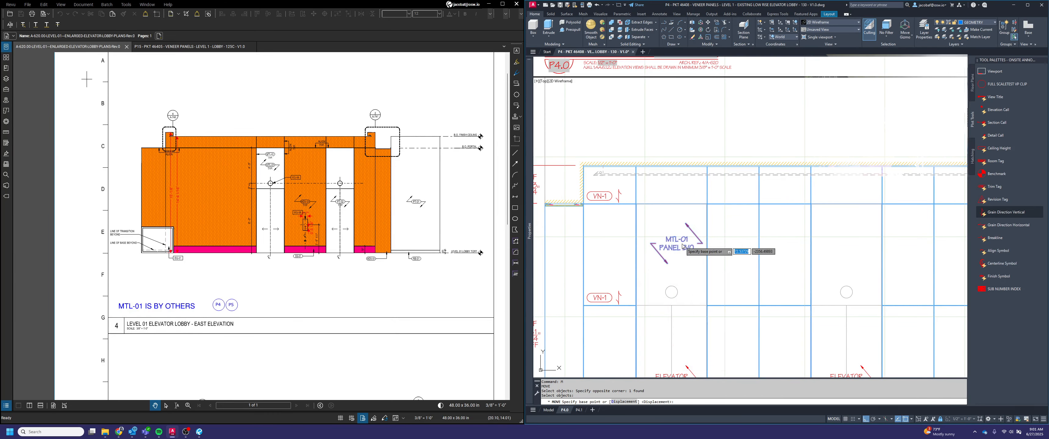
click(651, 243)
scroll(702, 243, up, 3)
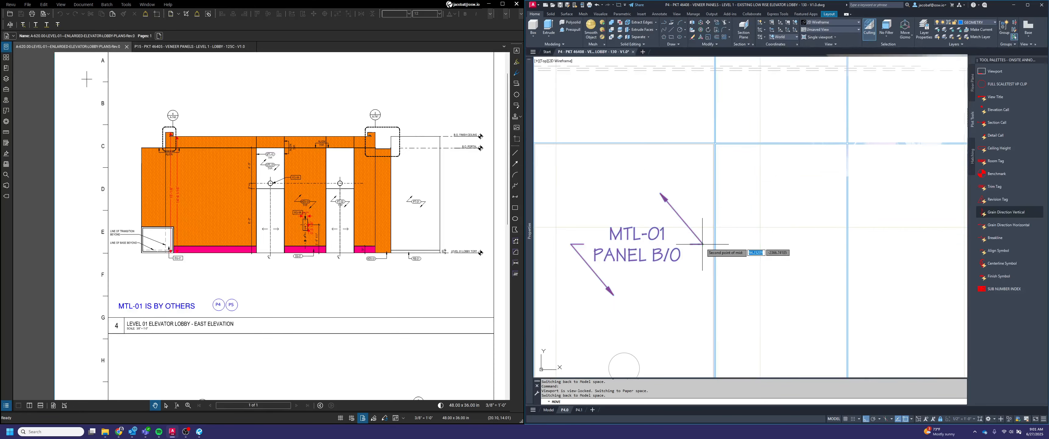
click(703, 244)
shift+right_click(625, 223)
click(661, 240)
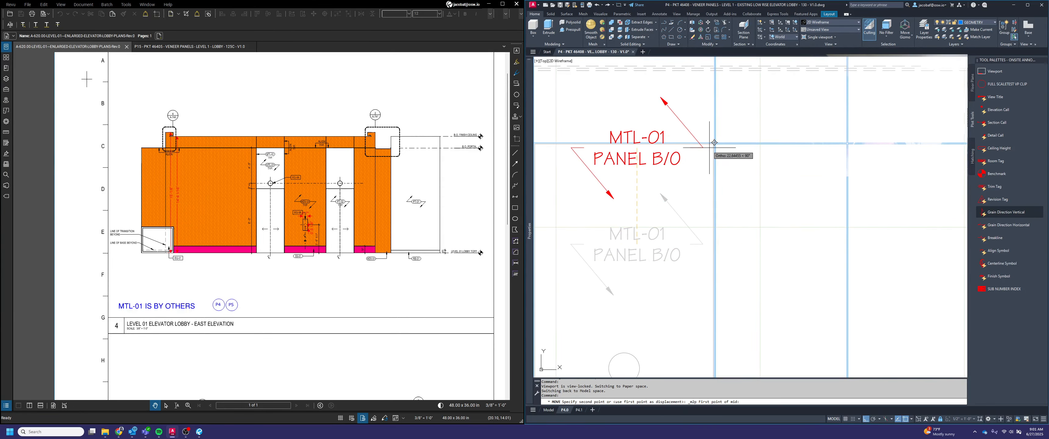
scroll(712, 146, up, 3)
click(723, 137)
scroll(733, 143, down, 6)
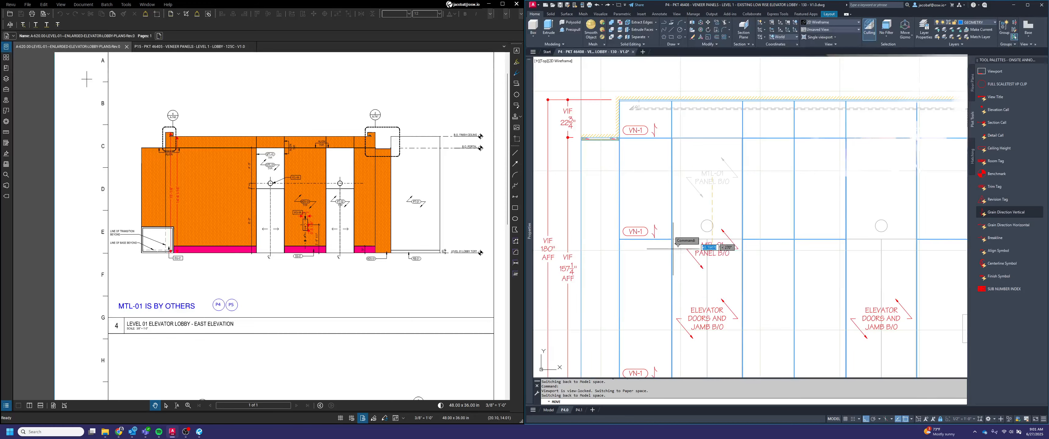
scroll(682, 242, up, 5)
click(689, 334)
scroll(758, 275, down, 6)
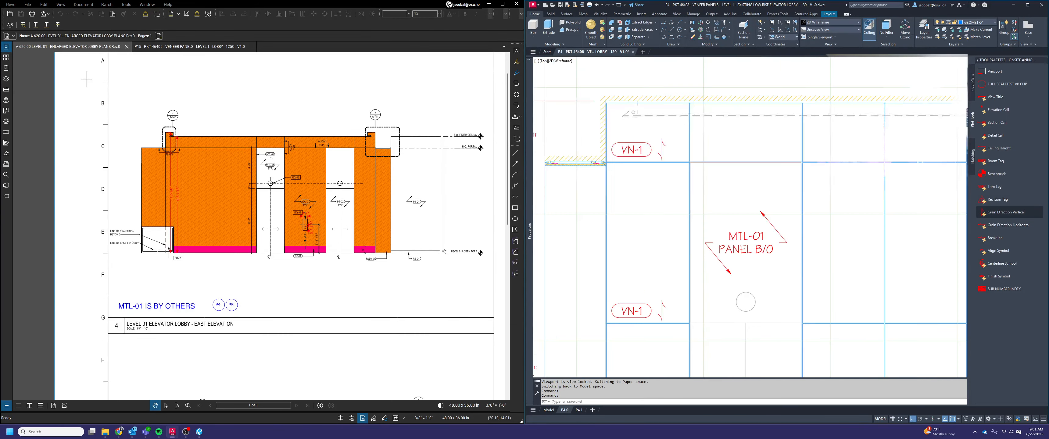
Copy the MTL-01 label above the lower elevation's second and third doors, using the midpoint of the panel's upper edge as base point
text(ty)
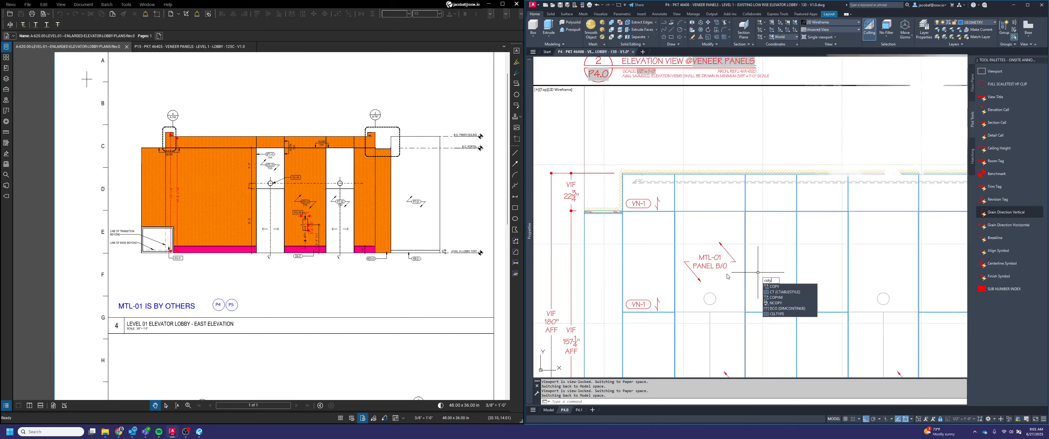
click(776, 286)
click(721, 268)
key(space)
scroll(709, 212, up, 6)
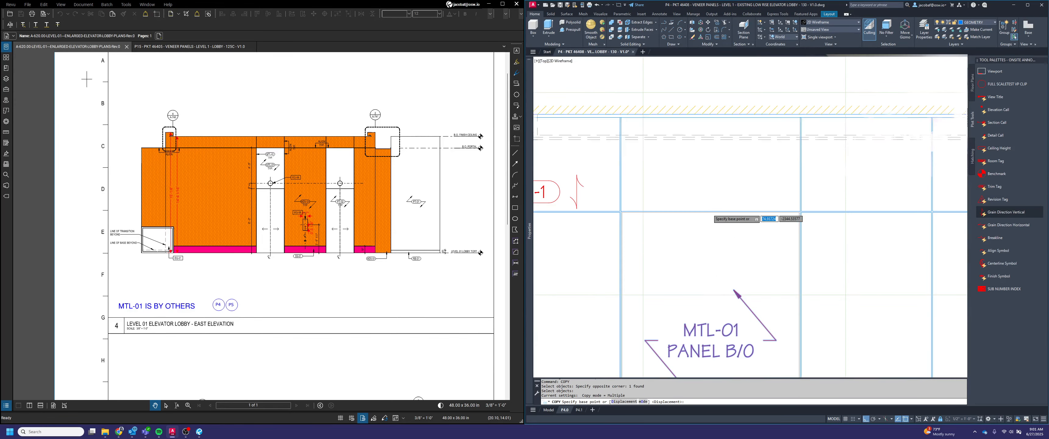
click(709, 211)
scroll(636, 228, down, 6)
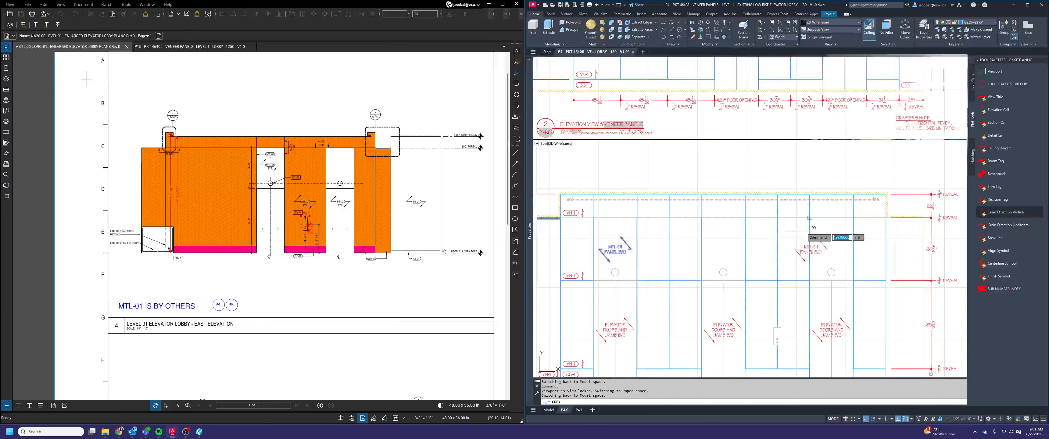
scroll(731, 228, up, 4)
scroll(716, 212, down, 4)
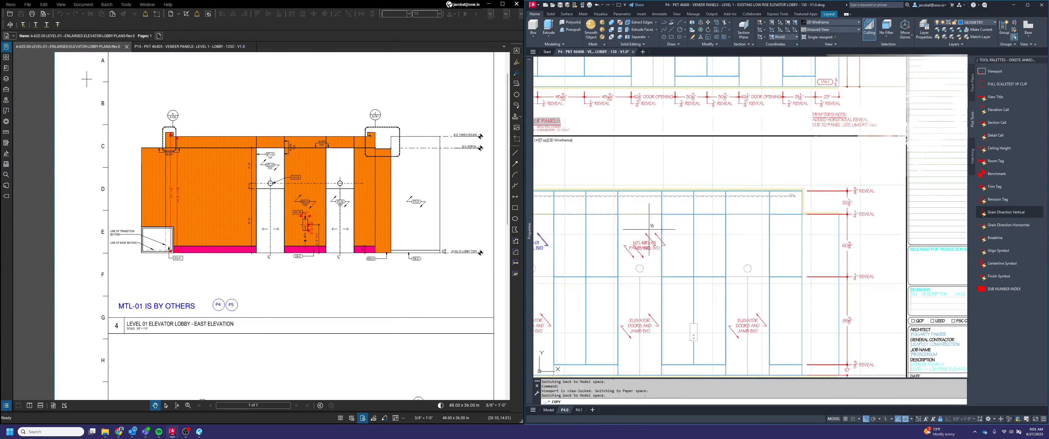
scroll(712, 222, up, 4)
scroll(770, 287, down, 4)
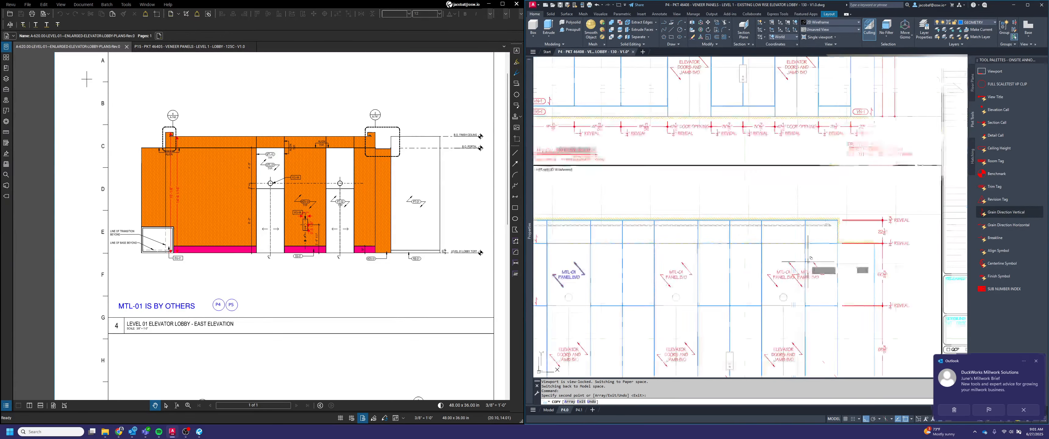
Place copies of the MTL-01 label above both elevator doors in the upper elevation, aligned to the midpoints of the panels' upper edges
middle_drag(815, 227, 803, 308)
scroll(805, 152, up, 4)
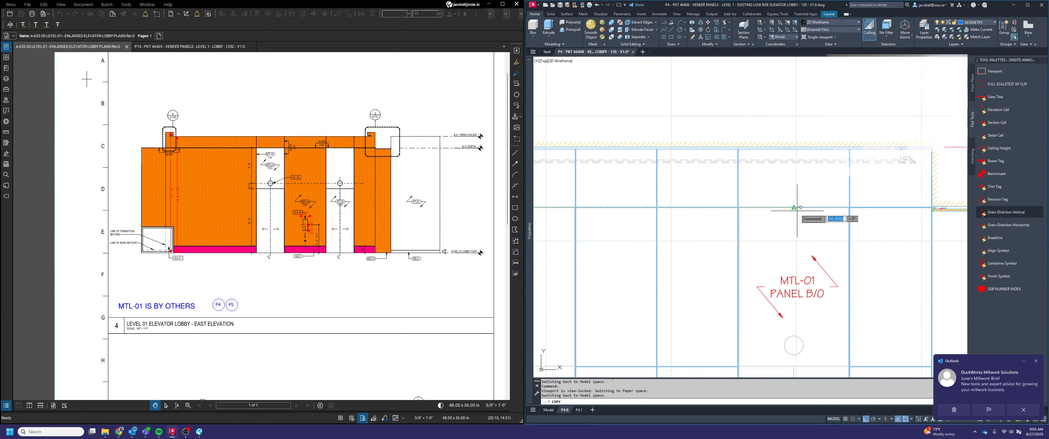
click(877, 219)
scroll(873, 218, down, 3)
scroll(740, 220, up, 3)
click(748, 211)
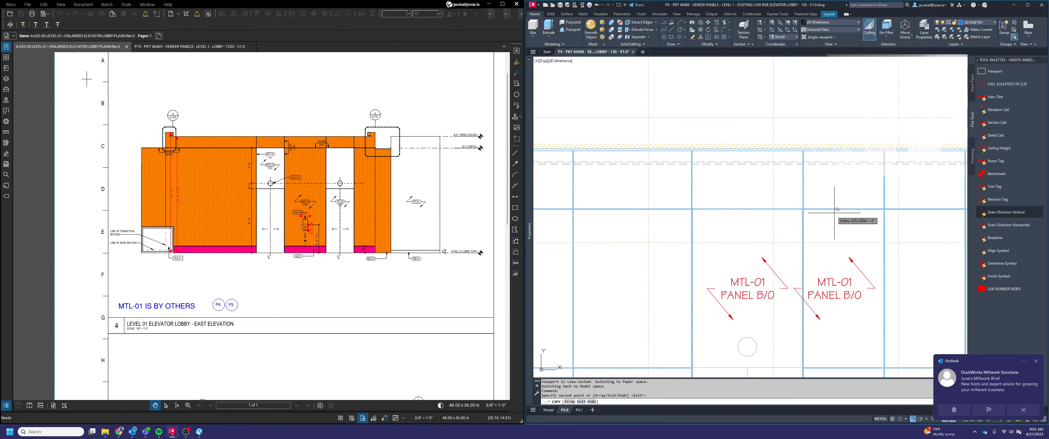
scroll(833, 214, down, 4)
key(Escape)
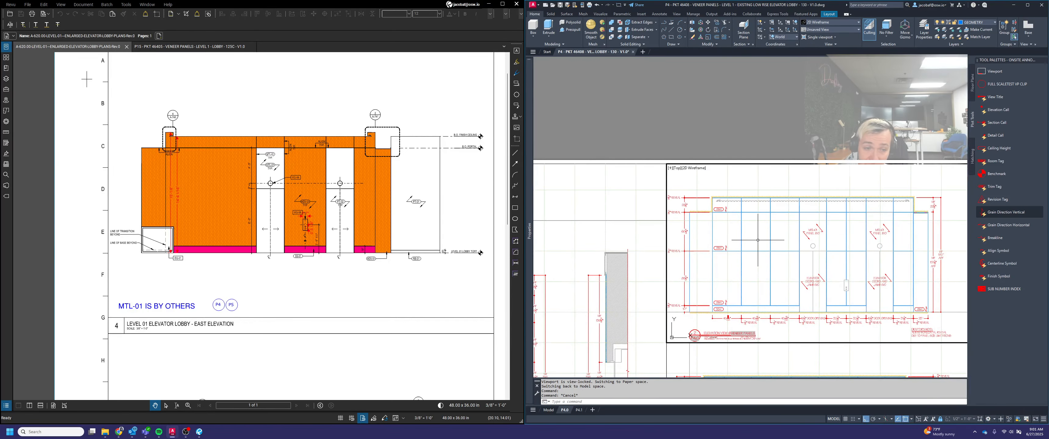
Return to paper space and review the by-others labels on both elevations of layout P4.0
scroll(790, 232, down, 4)
middle_drag(789, 228, 789, 202)
scroll(818, 242, up, 4)
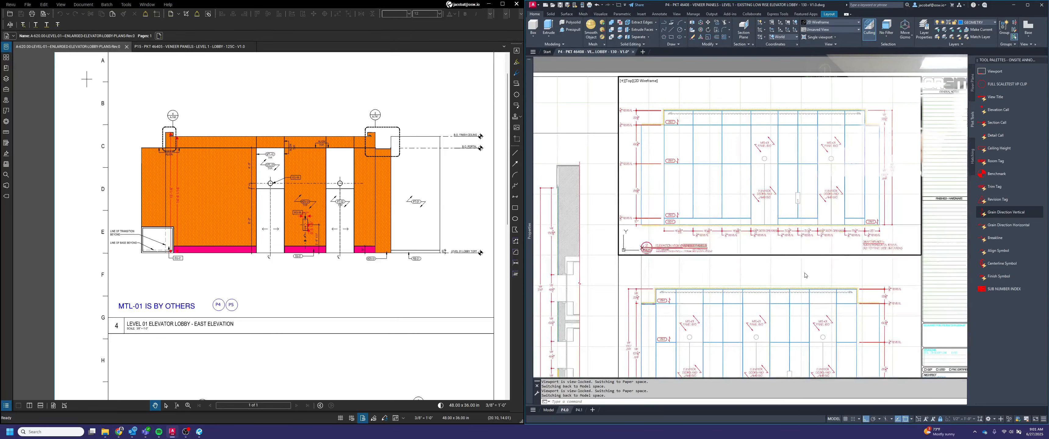
scroll(820, 260, down, 4)
mouse_move(838, 288)
middle_down()
mouse_move(832, 276)
mouse_move(823, 284)
middle_up()
scroll(792, 287, up, 2)
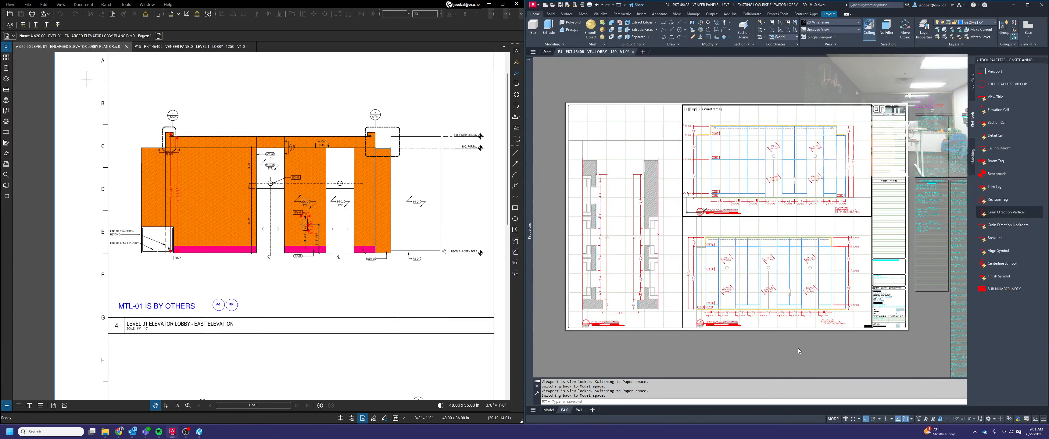
double_click(798, 349)
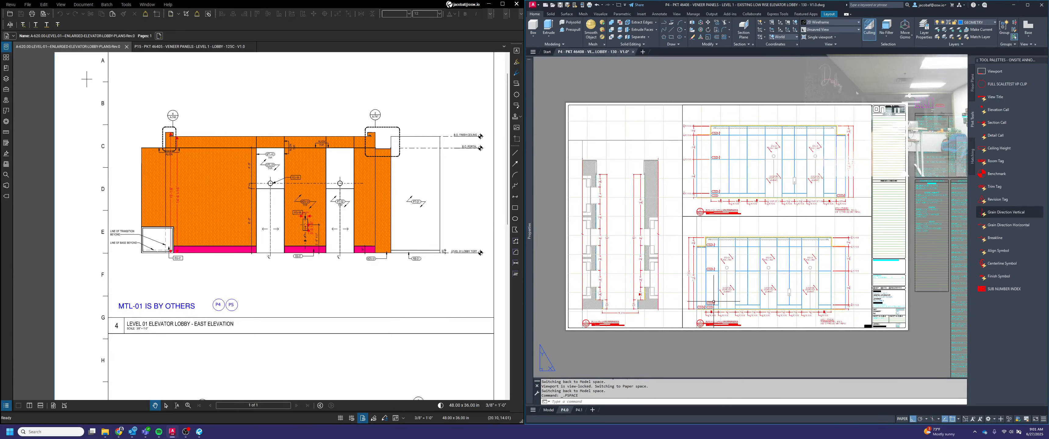
scroll(713, 304, up, 3)
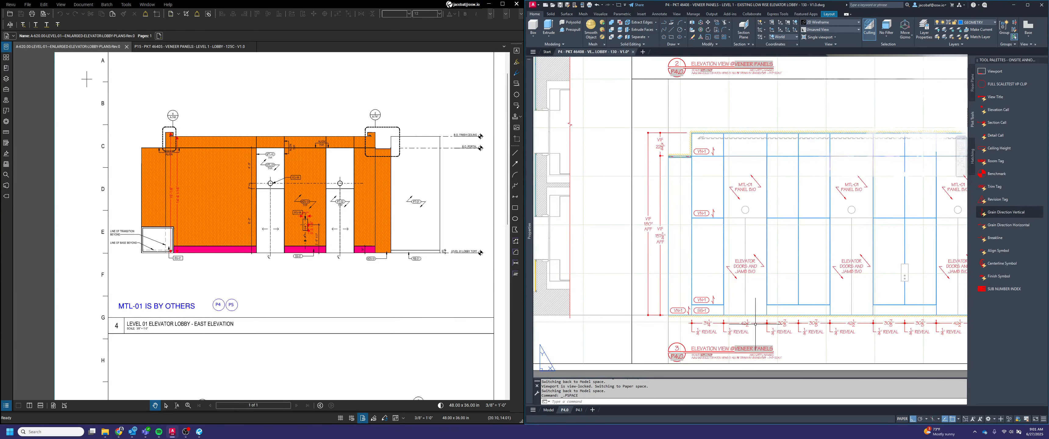
scroll(753, 301, up, 2)
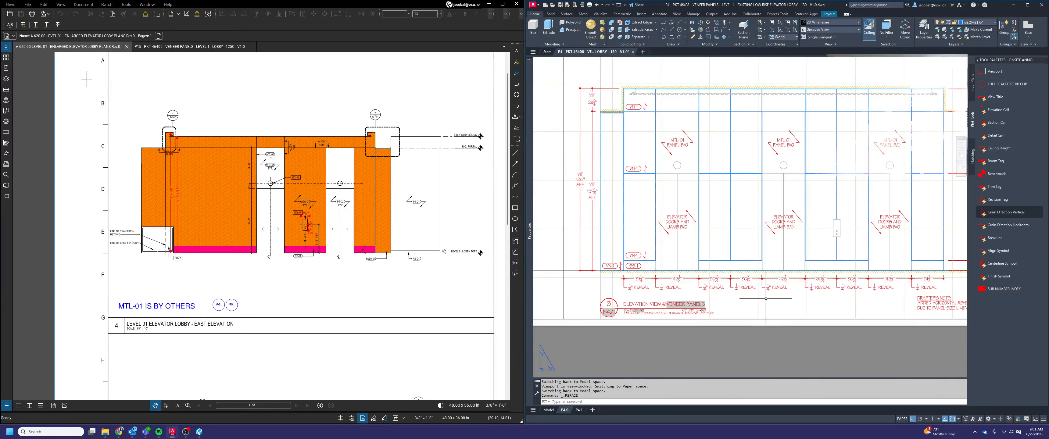
middle_click(790, 290)
middle_click(790, 290)
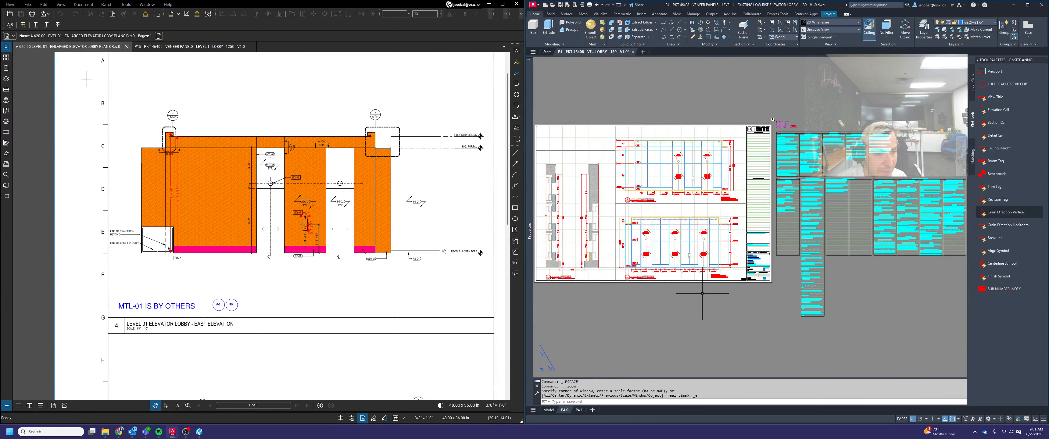
Switch to layout P4.1 and activate the viewport of elevation 1
click(576, 410)
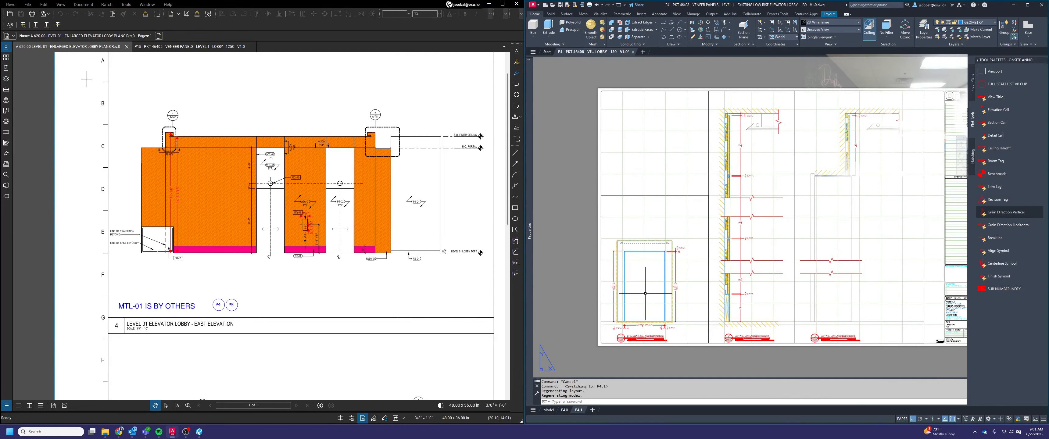
middle_drag(659, 307, 696, 283)
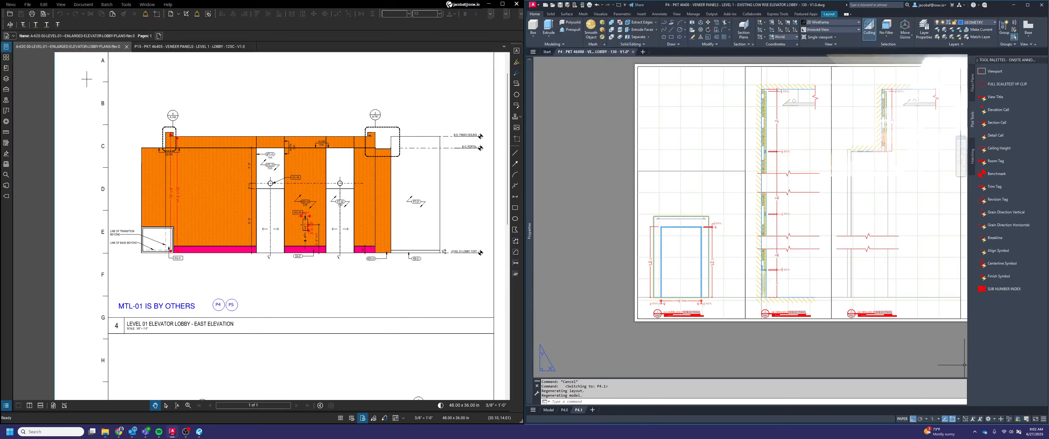
double_click(645, 279)
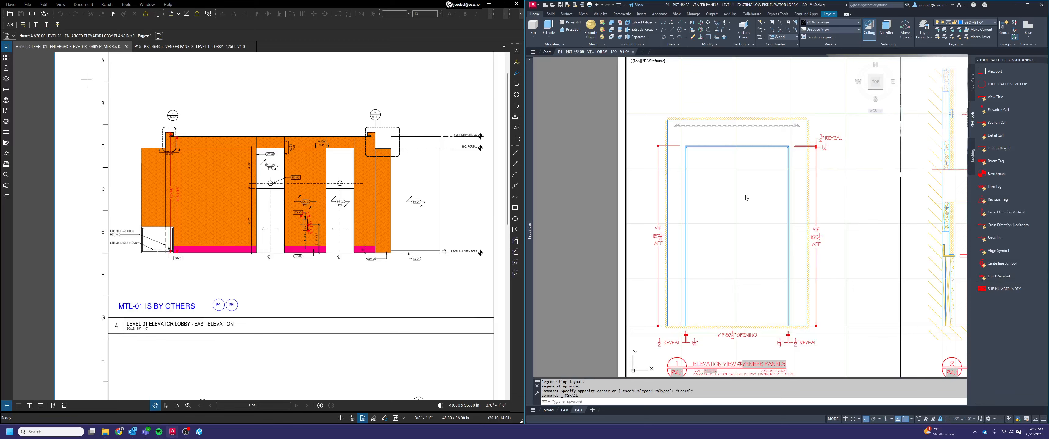
Insert a finish symbol tagged VN-1 inside the opening of elevation 1 and set it to the 1 ARROW state
click(704, 189)
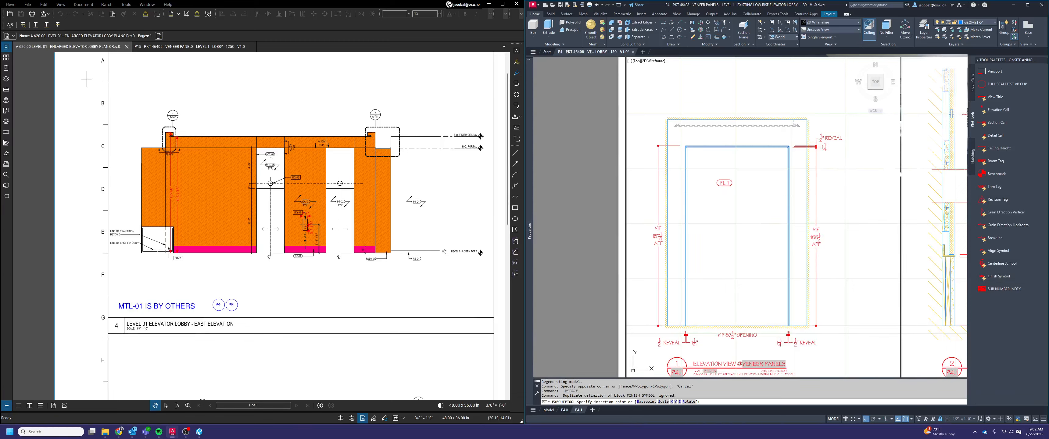
click(548, 147)
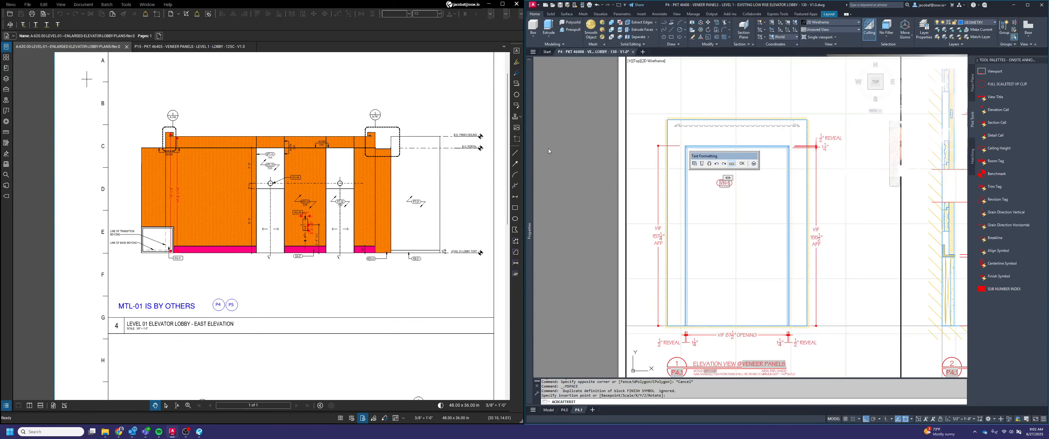
click(741, 164)
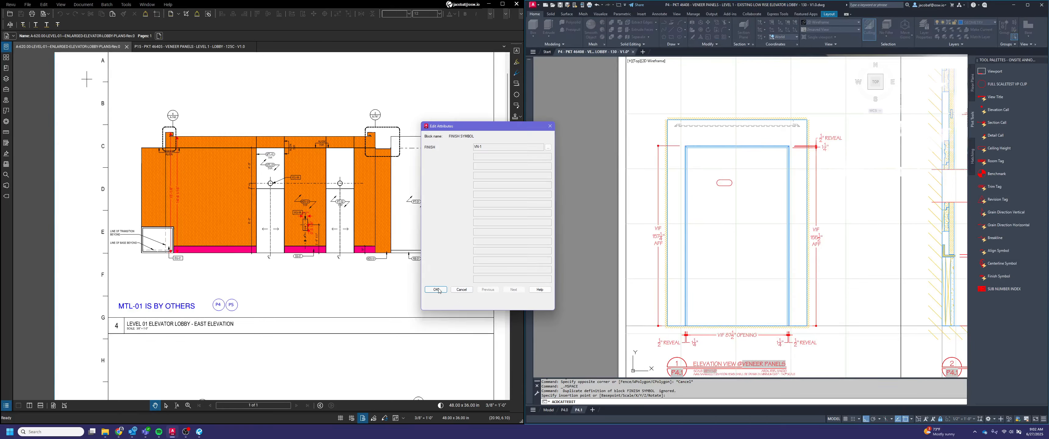
click(735, 184)
click(724, 184)
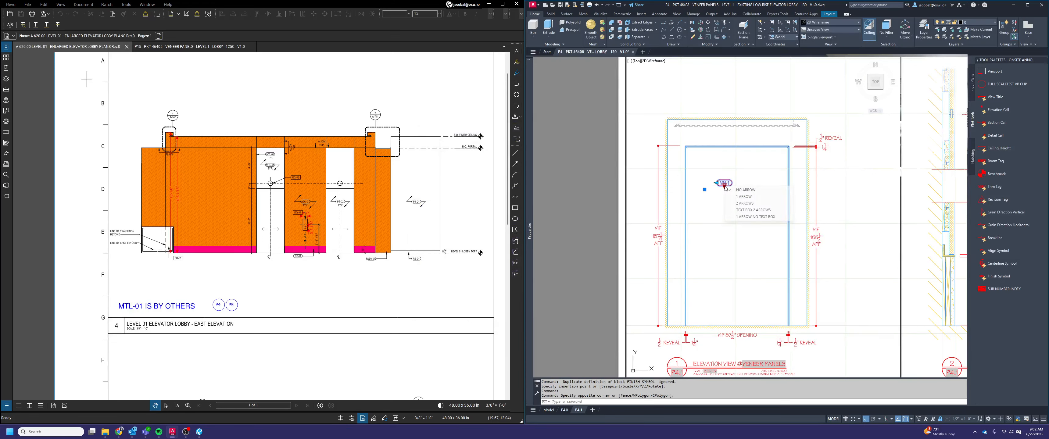
click(716, 182)
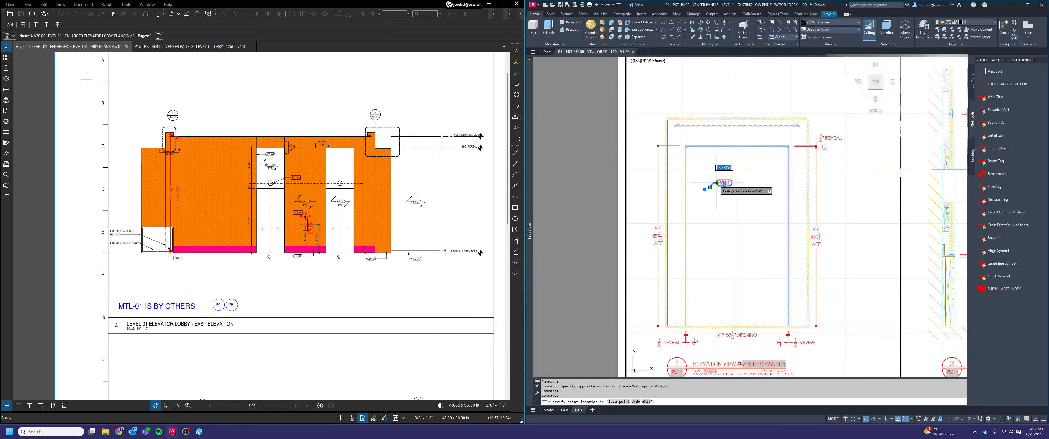
key(Return)
key(Escape)
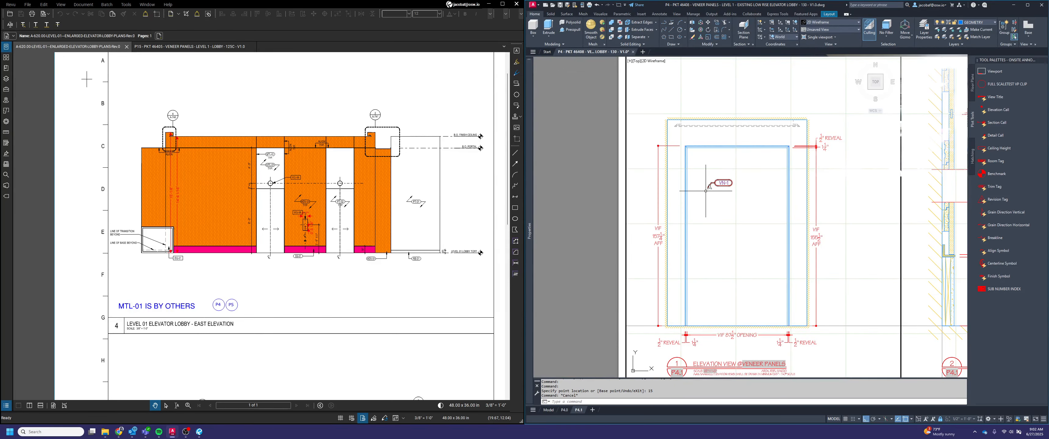
Move the VN-1 tag into the upper-left corner of the opening, just inside the veneer frame
scroll(716, 190, up, 2)
text(m)
key(space)
click(720, 193)
click(698, 160)
key(space)
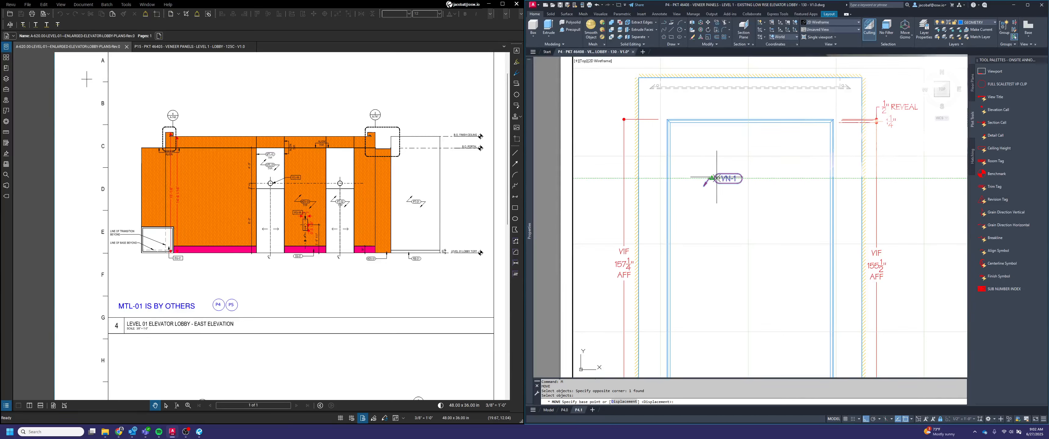
click(709, 178)
click(755, 216)
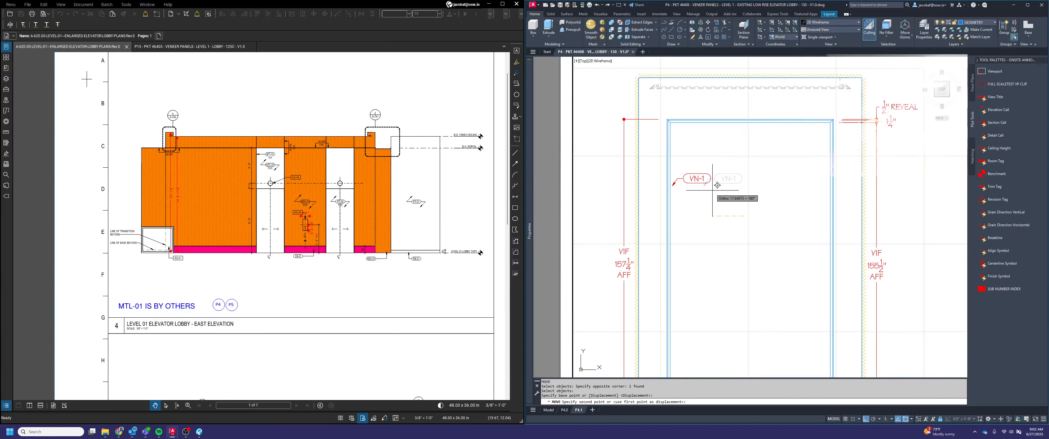
key(F8)
key(Escape)
scroll(644, 155, up, 4)
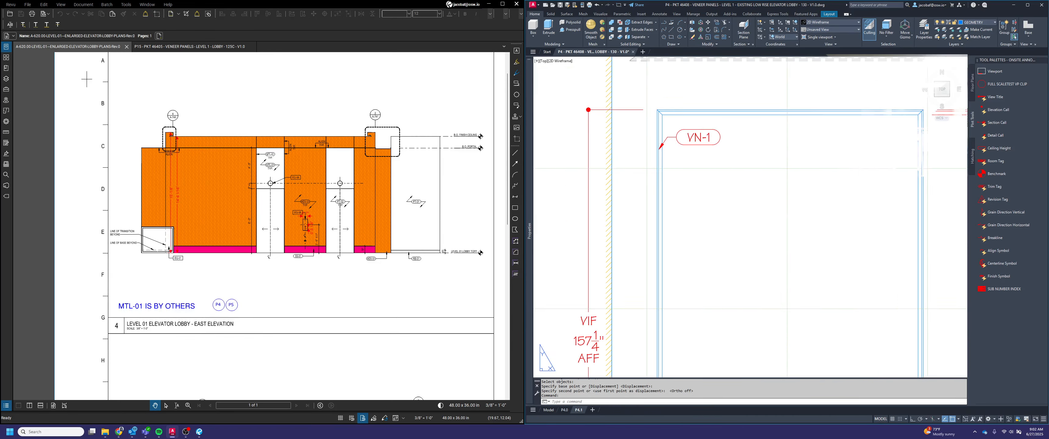
Stretch the VN-1 tag's arrow upward so its tip touches the left jamb's inner edge
click(644, 157)
scroll(651, 133, up, 2)
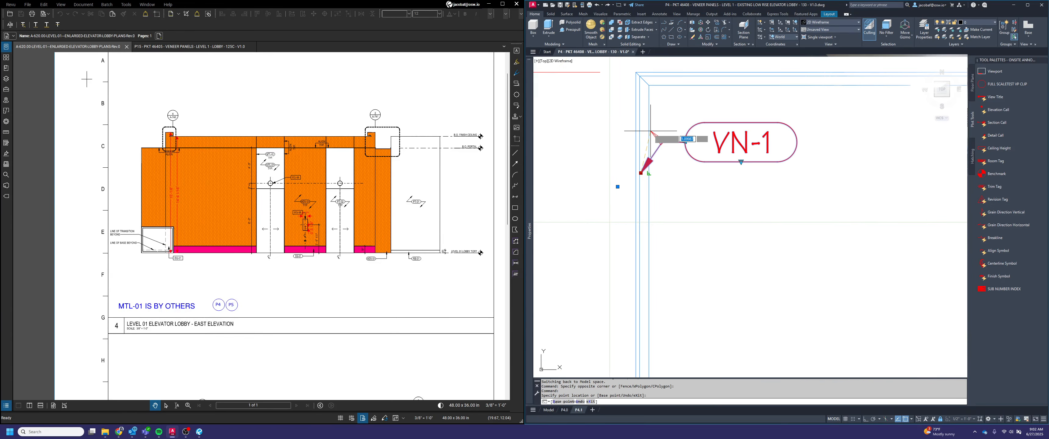
click(657, 119)
click(657, 119)
click(649, 120)
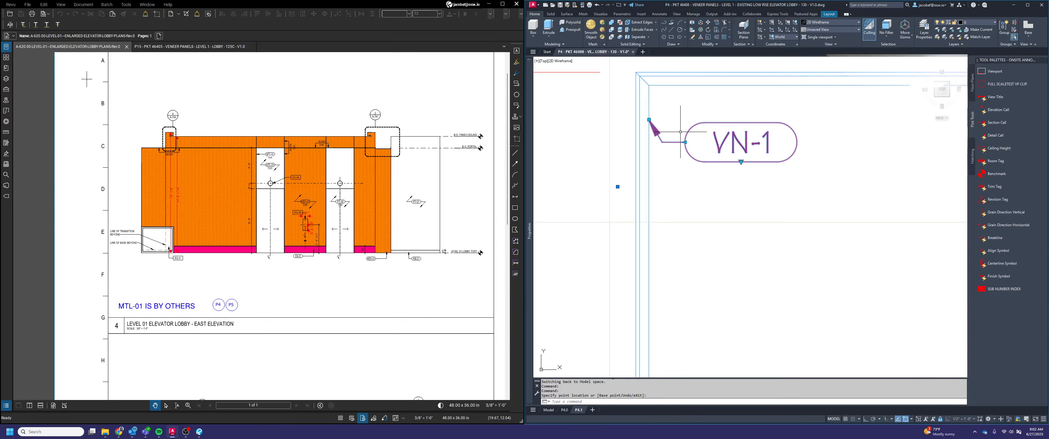
key(Escape)
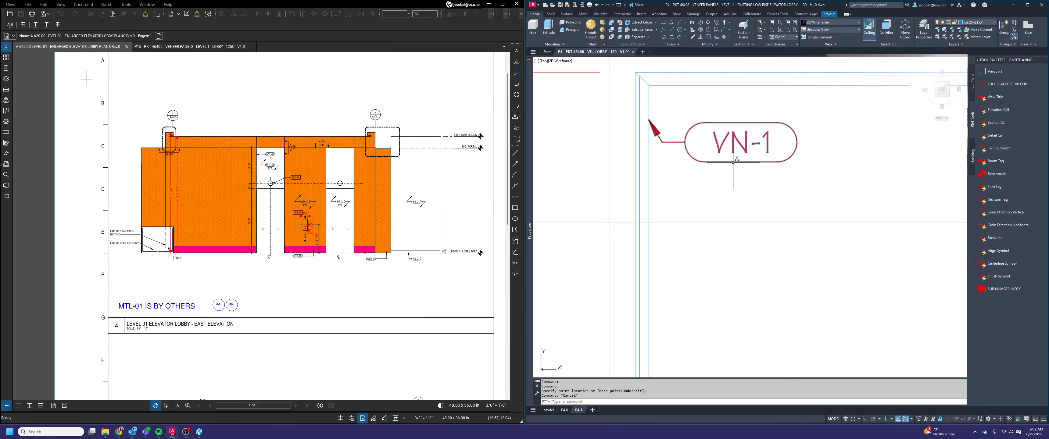
Move the VN-1 tag slightly to the right with ortho on and bring its arrow tip back to the left jamb's inner edge
text(m)
key(space)
click(770, 189)
click(708, 119)
key(space)
click(844, 151)
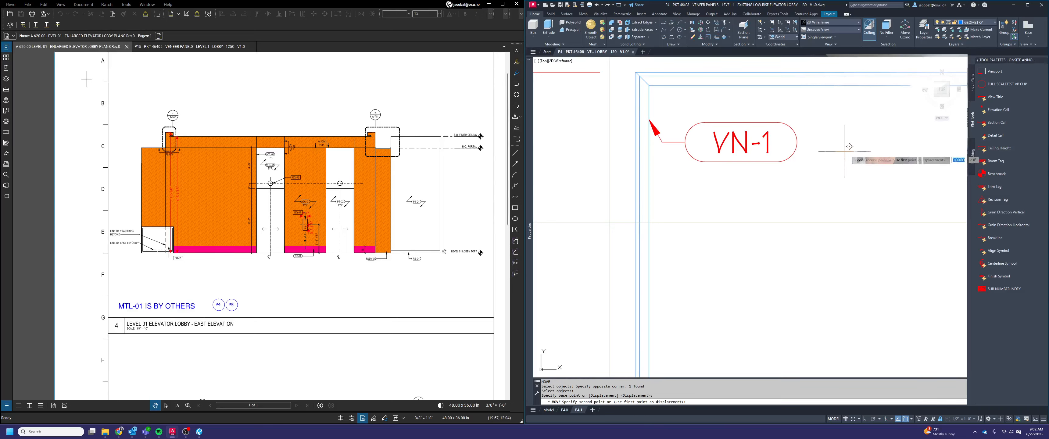
key(F8)
click(862, 152)
click(661, 126)
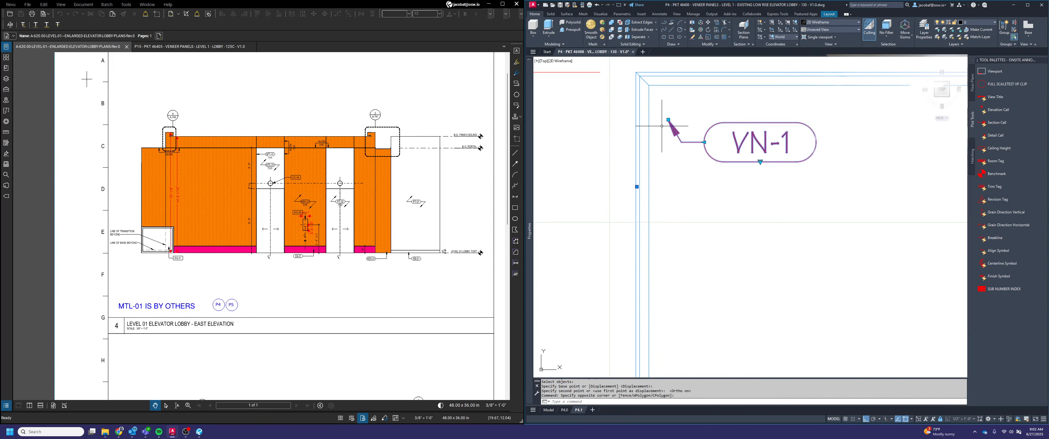
click(667, 120)
key(Escape)
scroll(670, 179, down, 2)
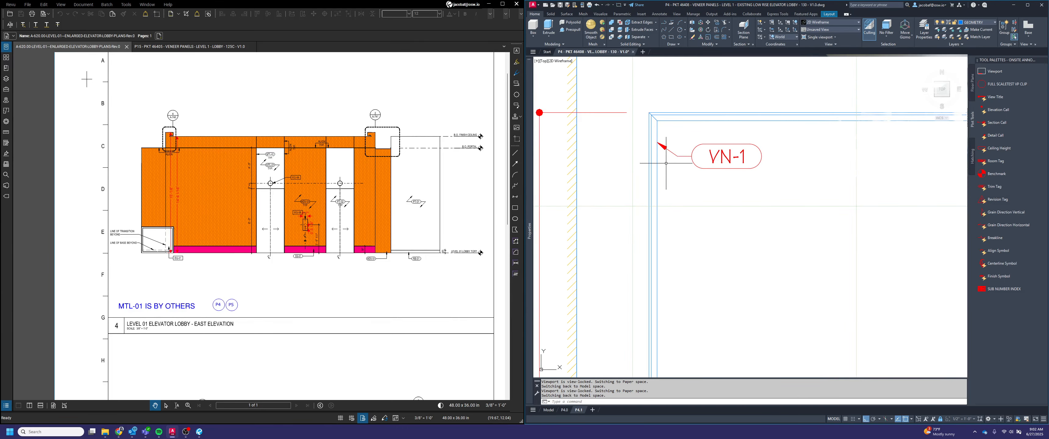
Draw a leader without annotation from the head panel's lower edge to the VN-1 tag
key(Escape)
text(r)
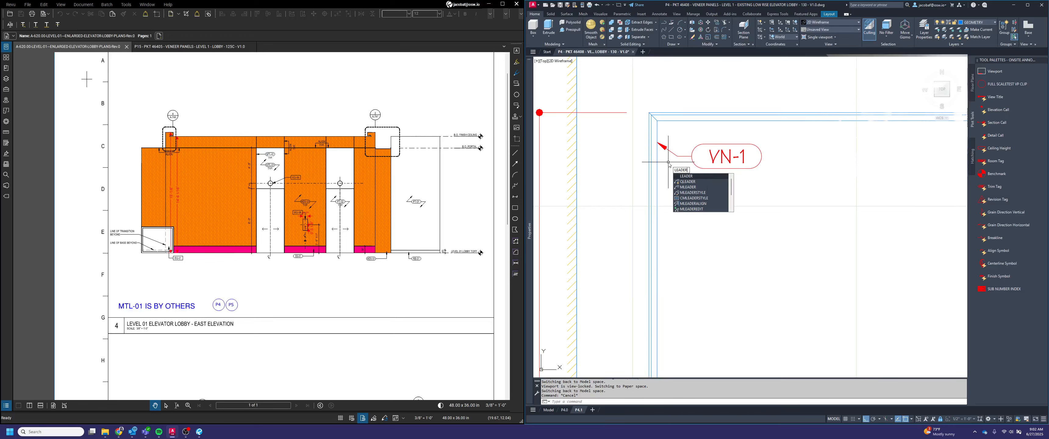
key(Return)
click(669, 121)
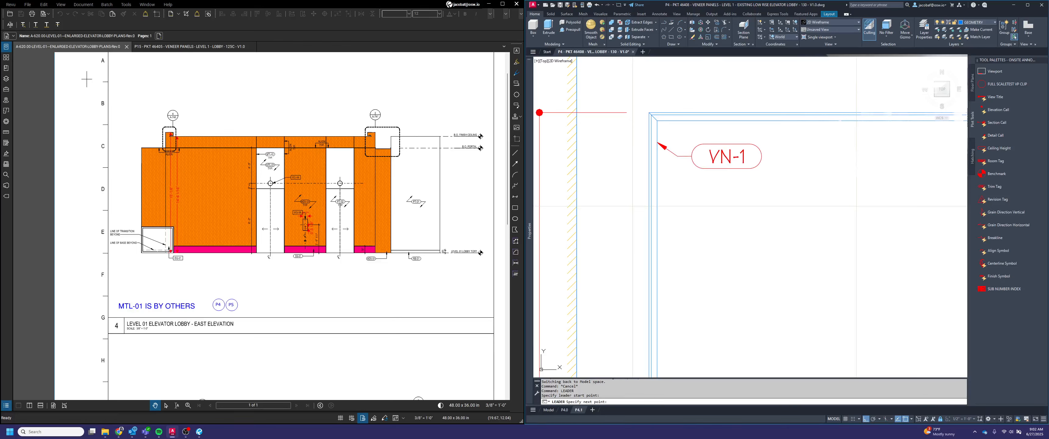
click(677, 156)
click(691, 155)
key(Return)
key(Return)
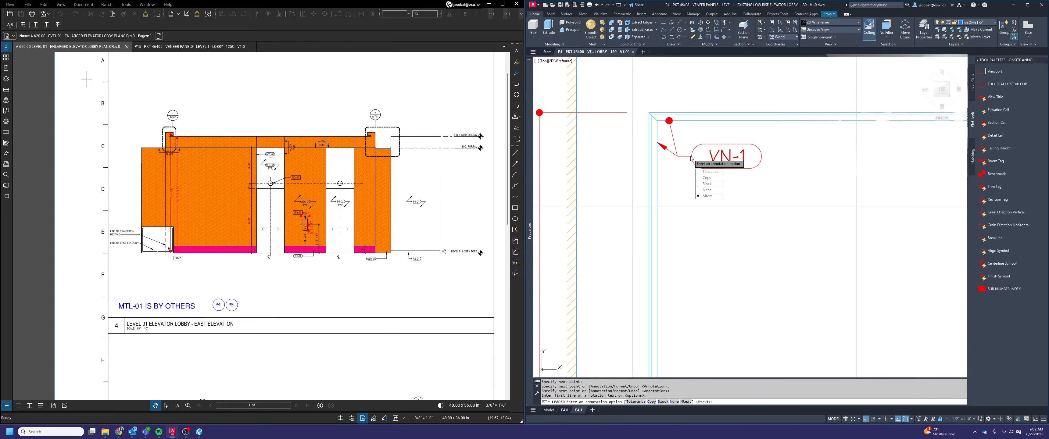
click(713, 191)
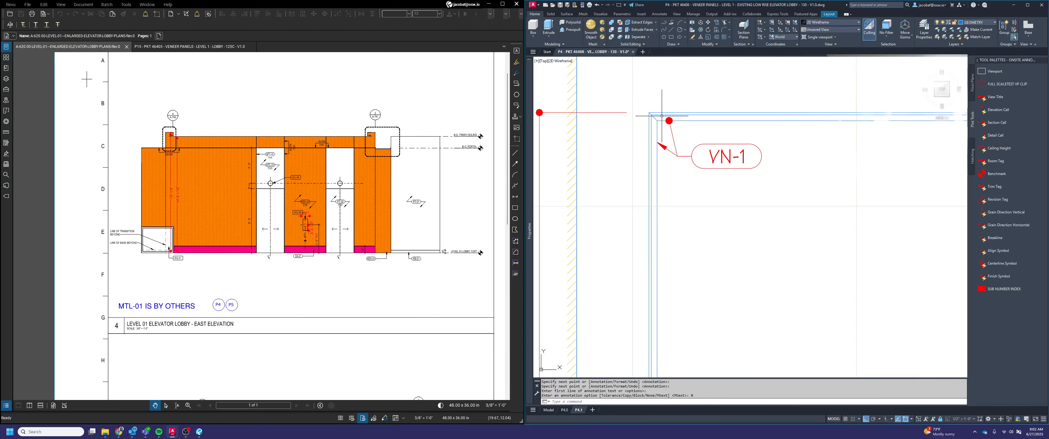
Change the new leader's arrowhead to Closed filled
click(669, 119)
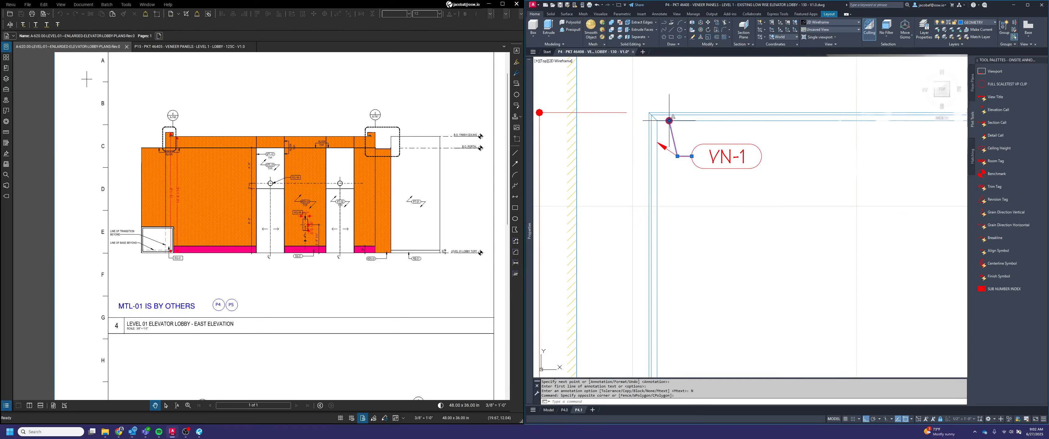
mouse_move(529, 155)
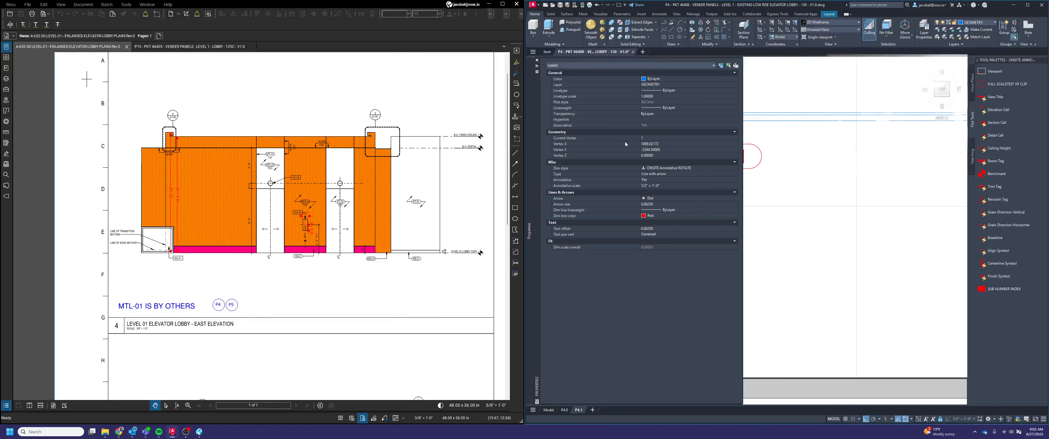
click(658, 200)
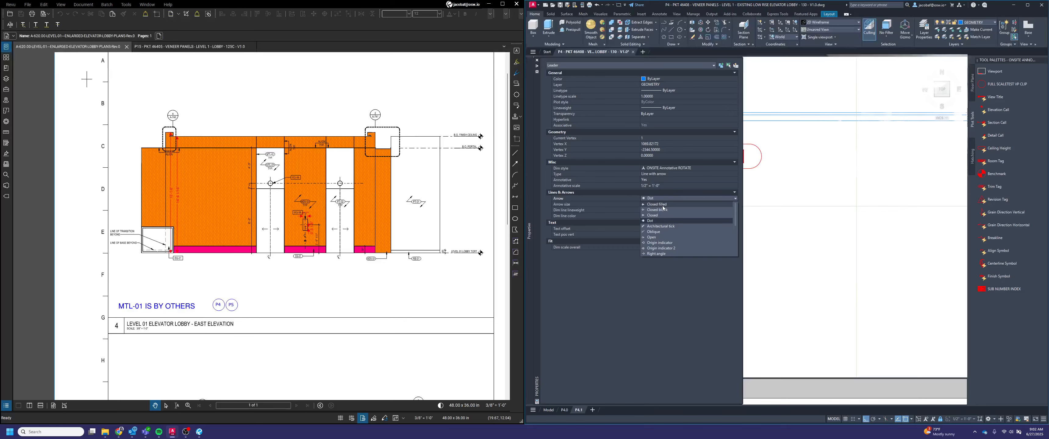
click(681, 204)
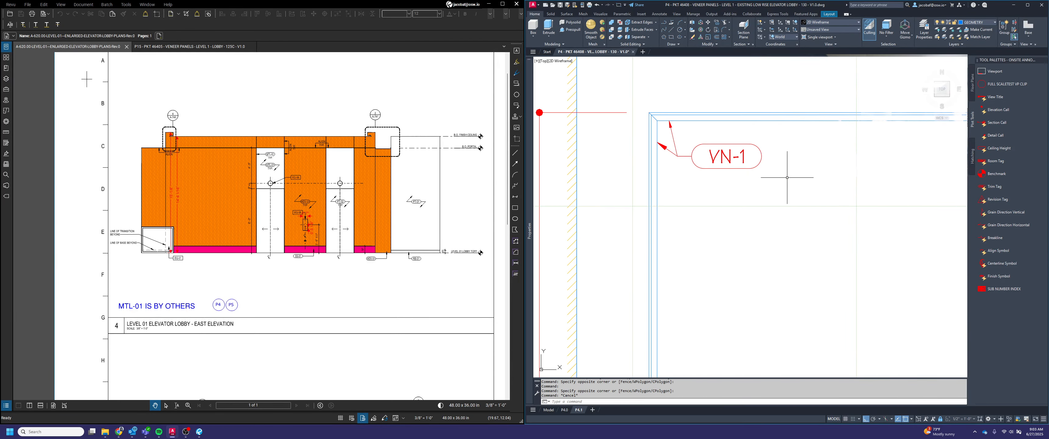
Mirror the VN-1 tag and its leader about the opening's vertical centreline, keeping the originals
scroll(805, 176, down, 3)
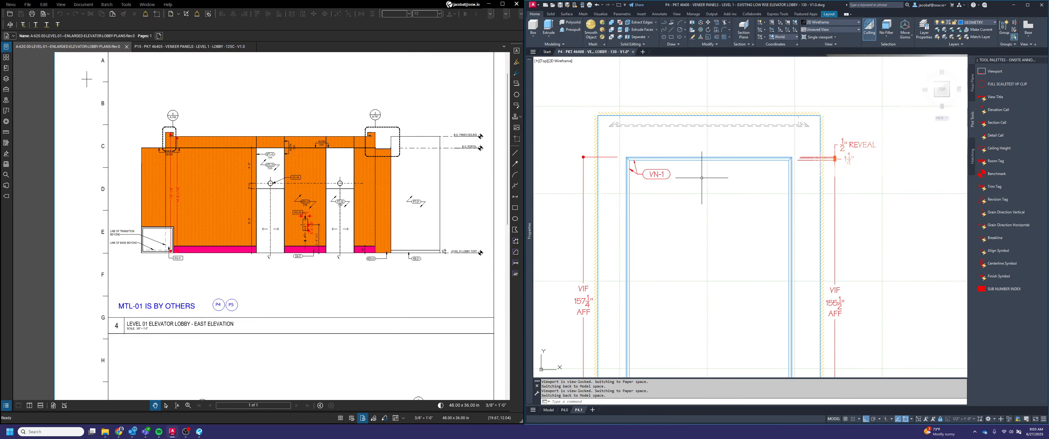
key(space)
click(676, 187)
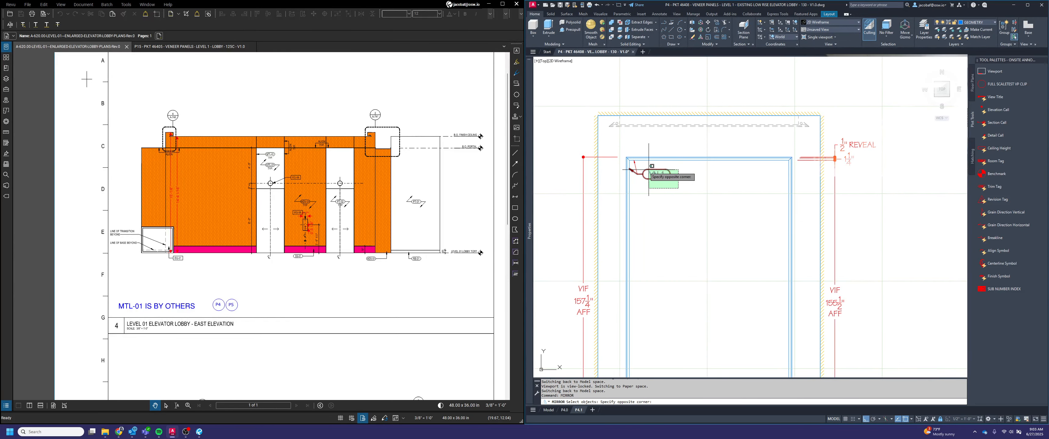
click(639, 166)
key(space)
click(702, 163)
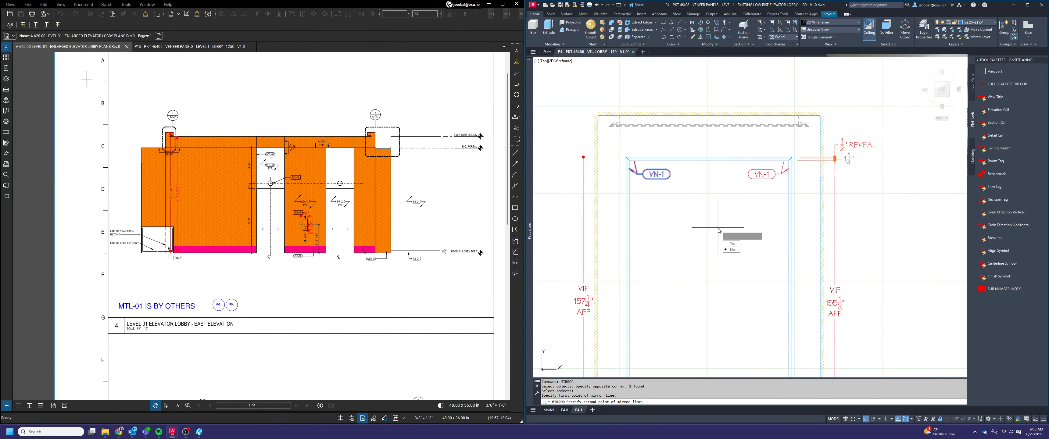
click(702, 234)
key(Return)
key(Escape)
scroll(797, 205, down, 2)
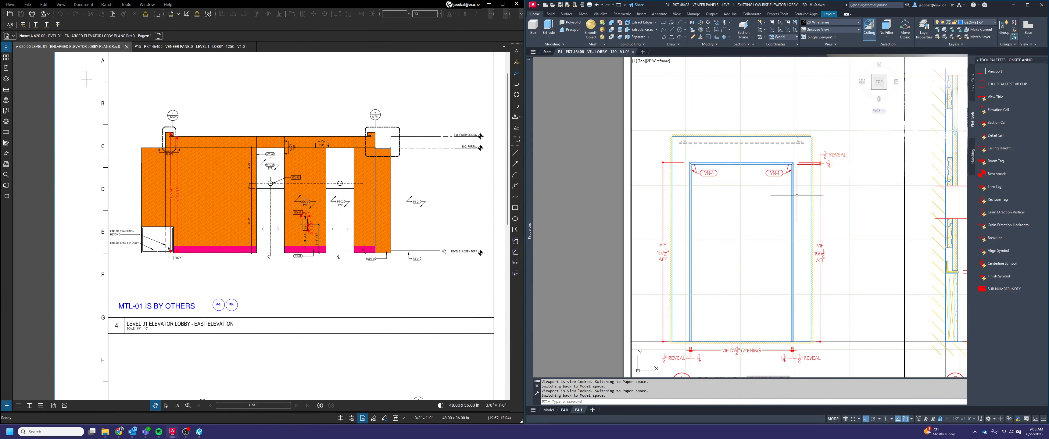
middle_drag(796, 195, 726, 180)
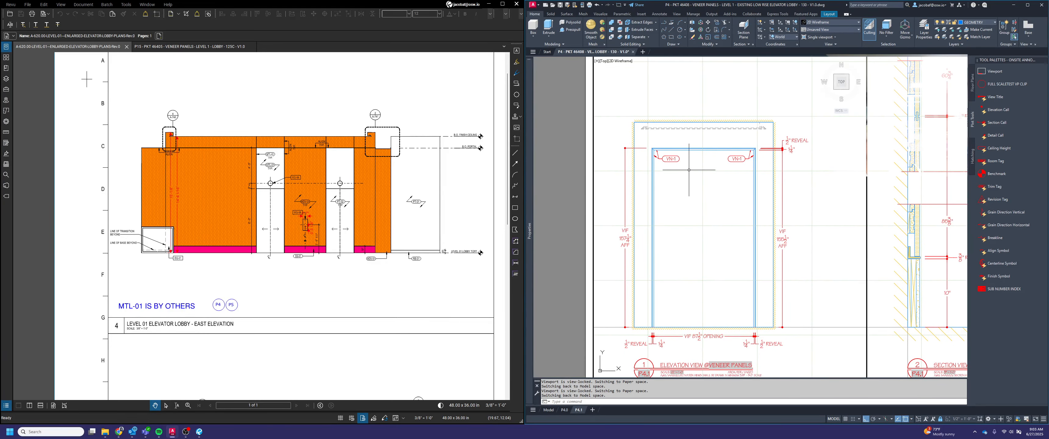
text(mi)
key(Return)
key(Escape)
key(Escape)
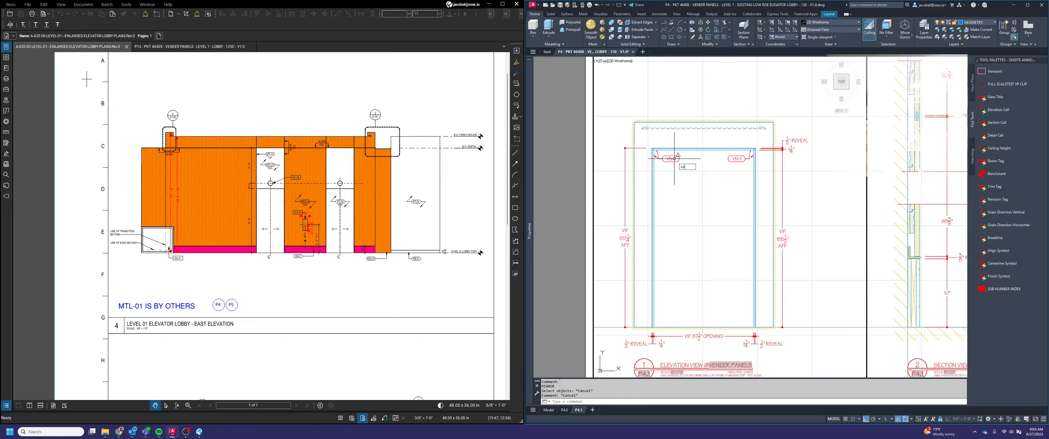
Copy the left VN-1 tag to the middle of the opening, leaving out the extra leader
text(copyu)
key(BackSpace)
key(Return)
click(676, 164)
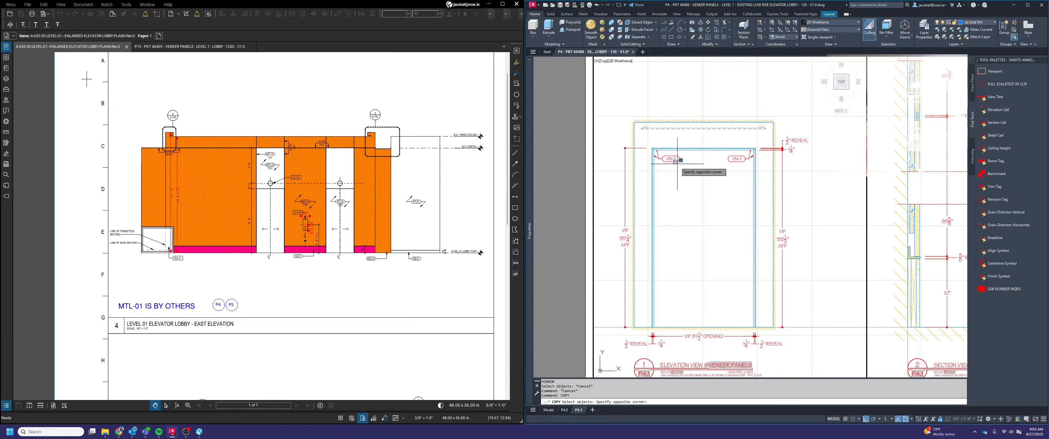
key(Return)
click(672, 157)
key(Return)
click(676, 159)
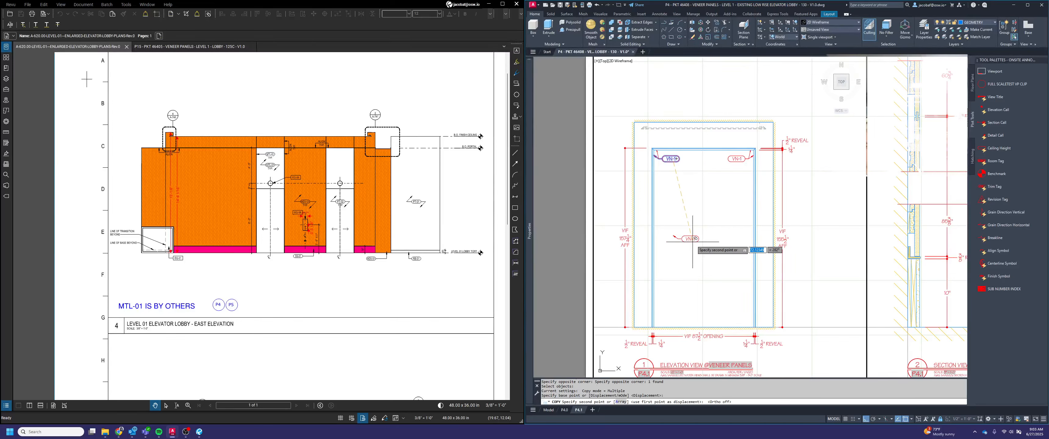
click(704, 236)
key(Escape)
Set the copied tag in the middle of the opening to the TEXT BOX 2 ARROWS state
click(696, 235)
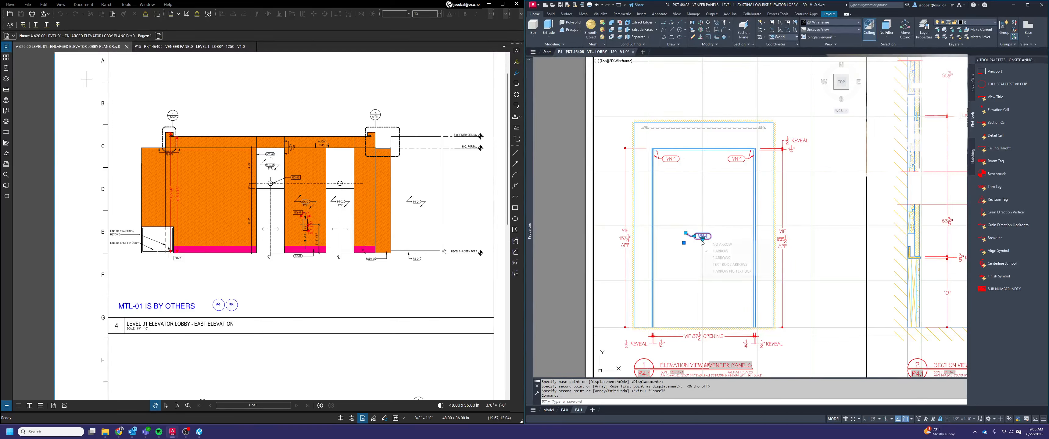
click(702, 239)
click(719, 266)
scroll(705, 242, up, 2)
key(Escape)
Change the text of the middle tag in the opening to OPEN TO BEYOND on two lines
double_click(703, 233)
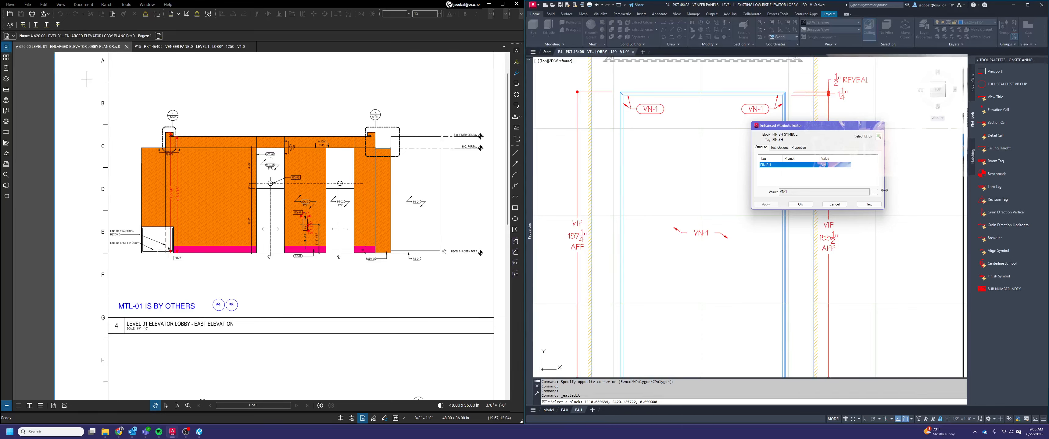
click(873, 192)
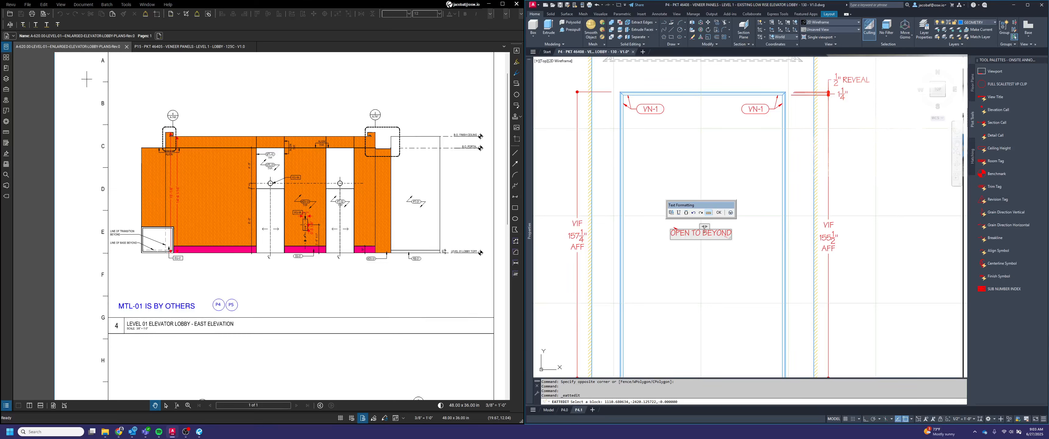
key(BackSpace)
key(Return)
click(733, 274)
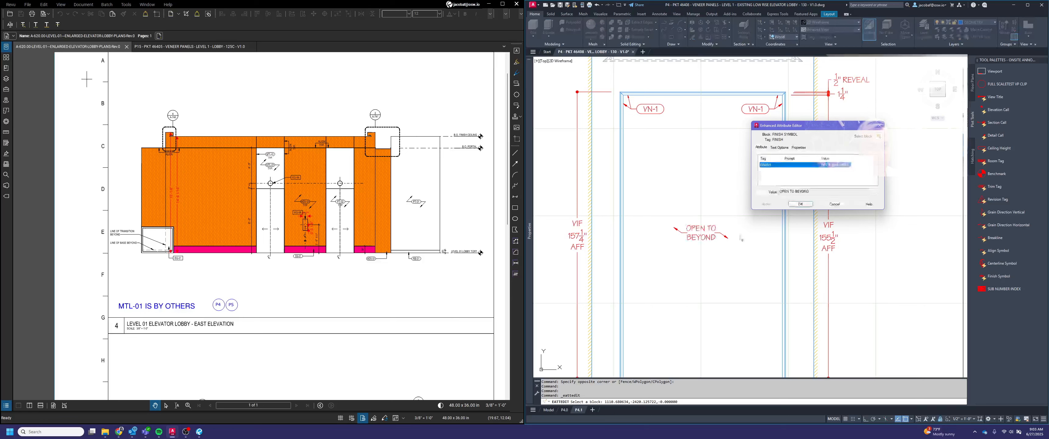
click(800, 204)
key(Escape)
Stretch the OPEN TO BEYOND note's text width to clear the lettering, trying 16 and settling on 20
click(684, 231)
scroll(683, 231, up, 2)
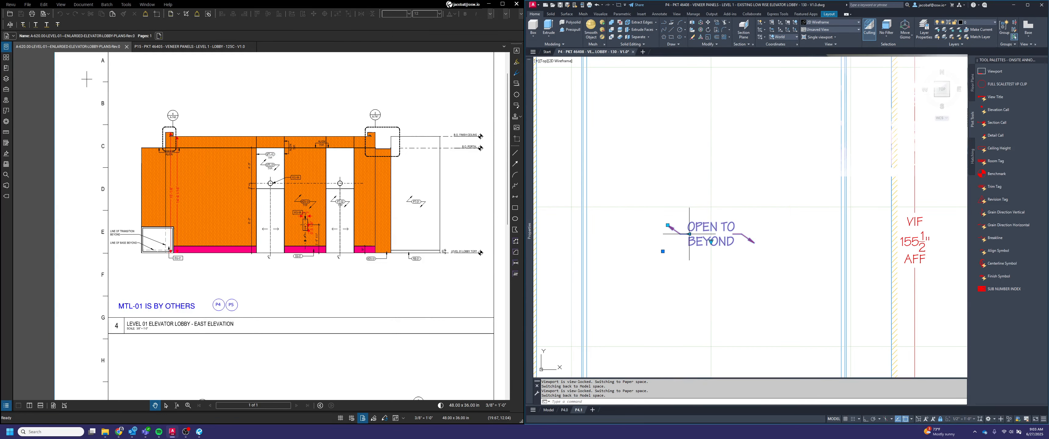
click(689, 234)
text(16)
key(Return)
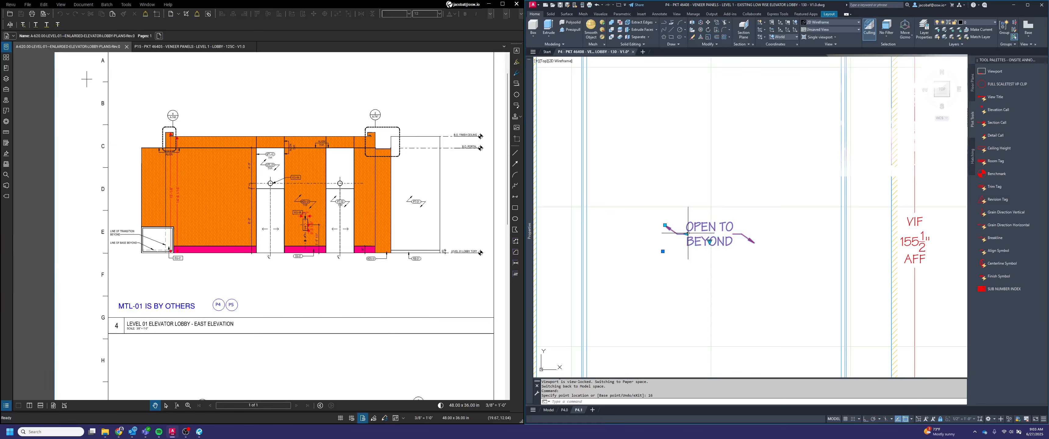
click(686, 233)
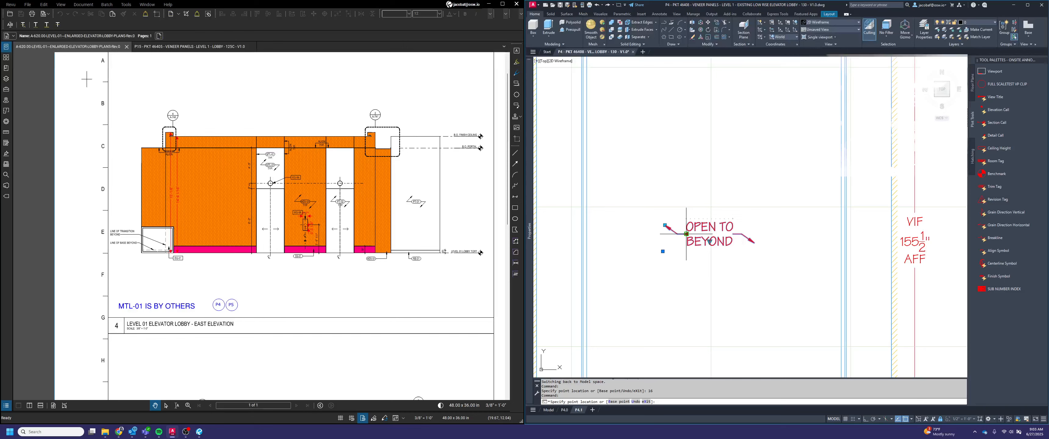
text(20)
key(Return)
key(Escape)
Reposition the note's arrow tips so one arrow points steeply up and the other steeply down
click(652, 218)
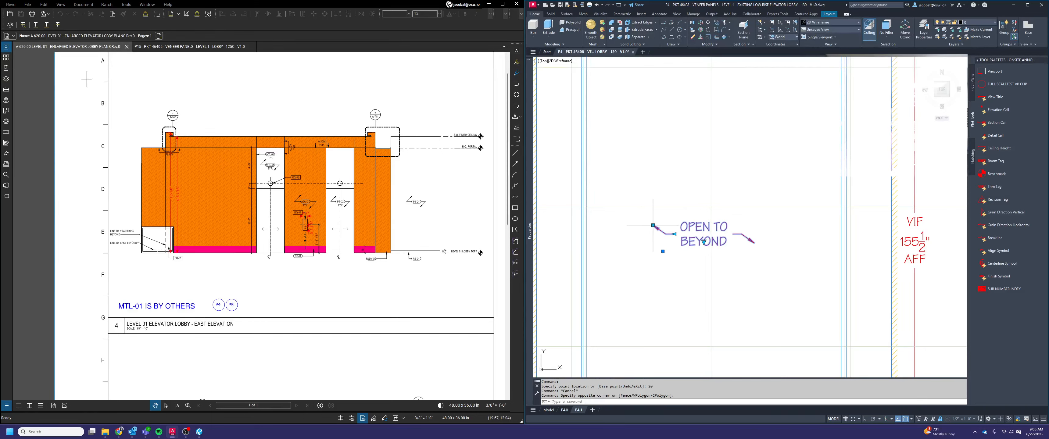
click(652, 225)
key(Escape)
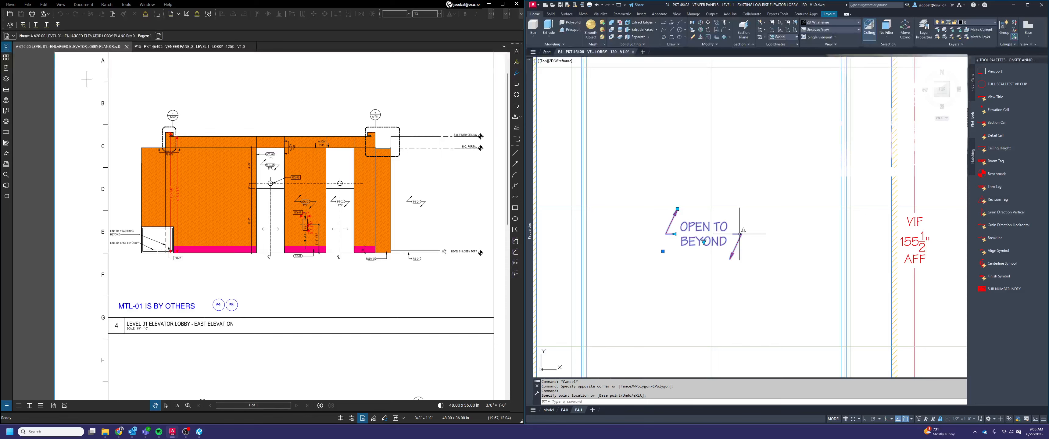
Move the OPEN TO BEYOND note from the midpoint between its leader elbows to the midpoint between the opening's opposite inner corners
text(m)
key(space)
click(752, 250)
click(728, 227)
key(space)
shift+right_click(671, 237)
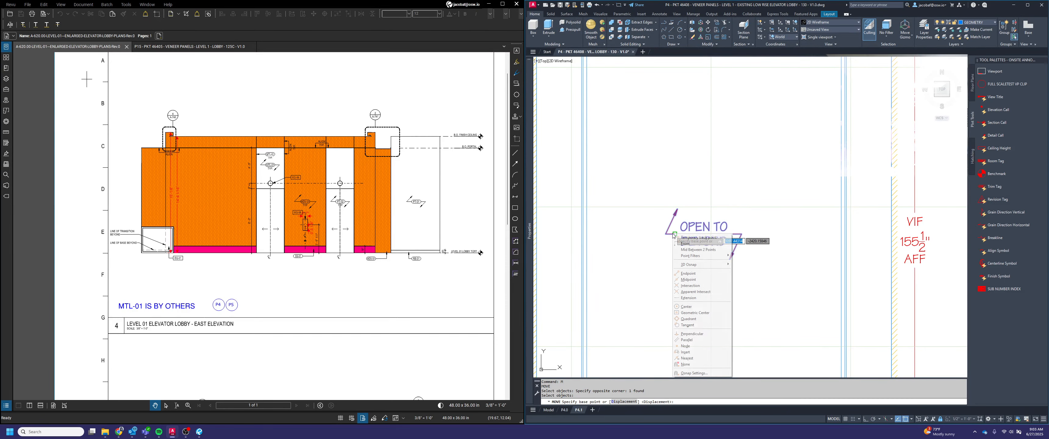
click(679, 248)
click(666, 234)
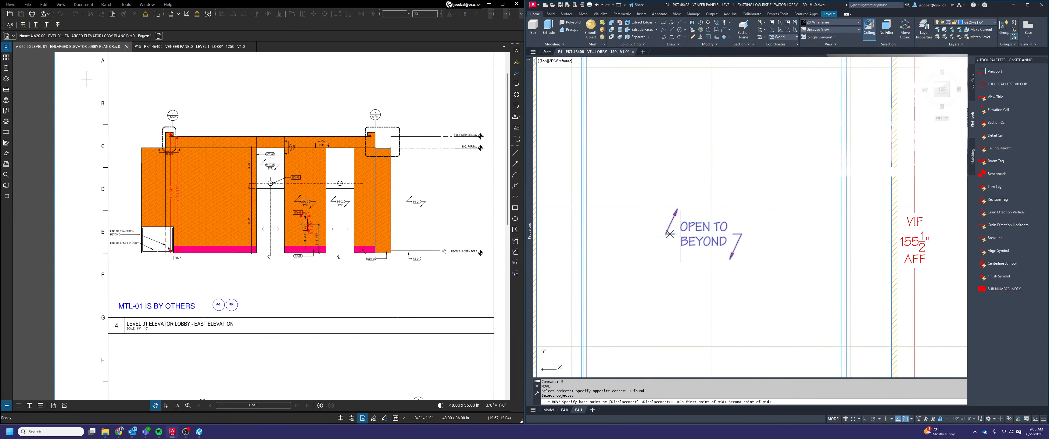
click(741, 234)
scroll(741, 226, down, 6)
shift+right_click(714, 200)
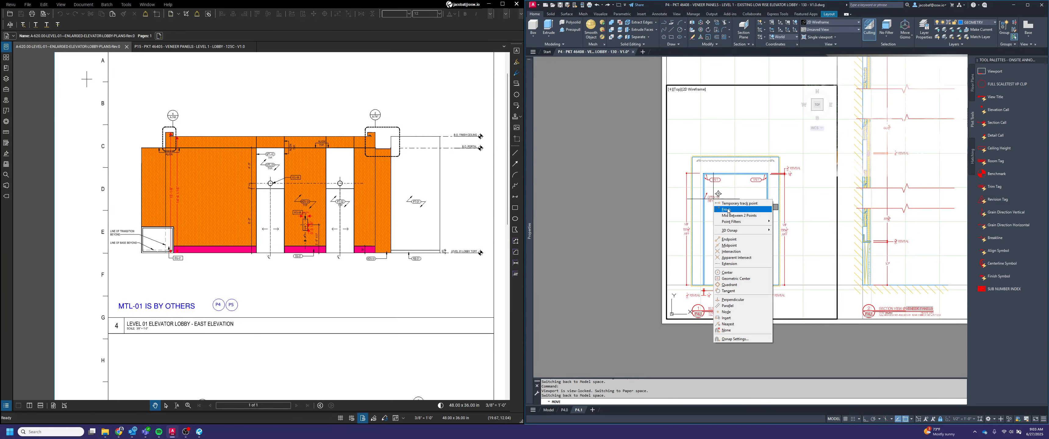
click(722, 210)
scroll(710, 173, up, 8)
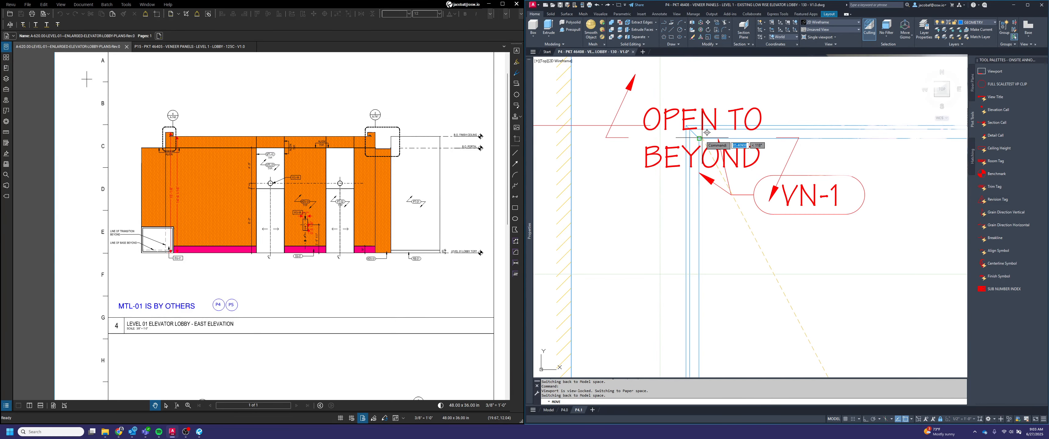
scroll(808, 250, down, 3)
middle_drag(874, 337, 805, 224)
scroll(782, 281, up, 6)
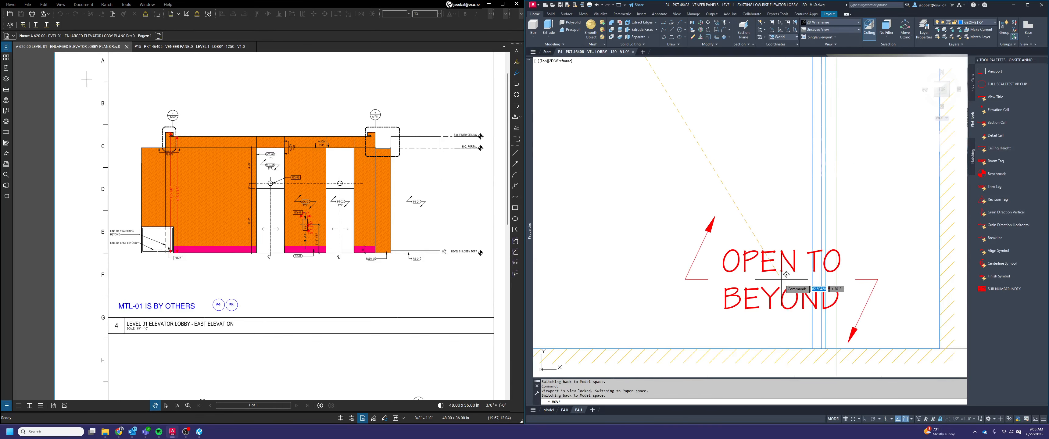
key(Escape)
scroll(728, 281, down, 8)
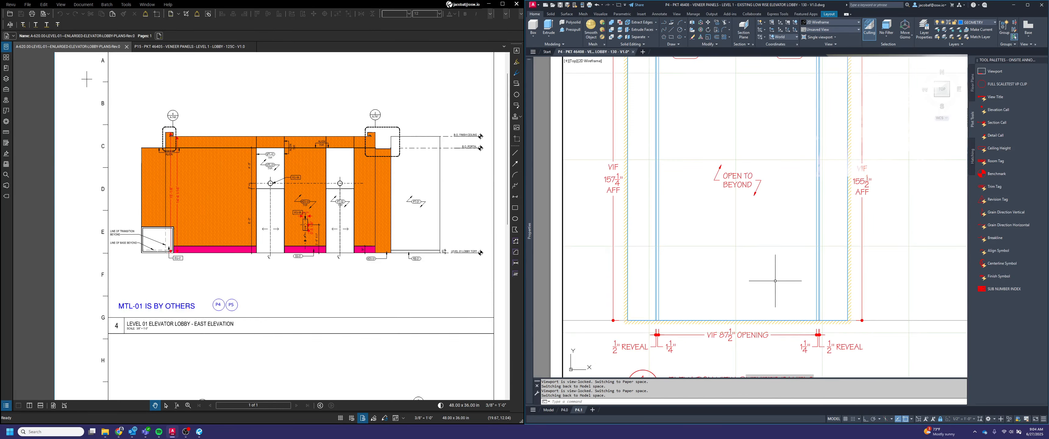
Examine the base reveal in section view 2, and compare it with the finish tags in detail C of the P15 reference PDF in Revu
middle_drag(772, 249, 734, 246)
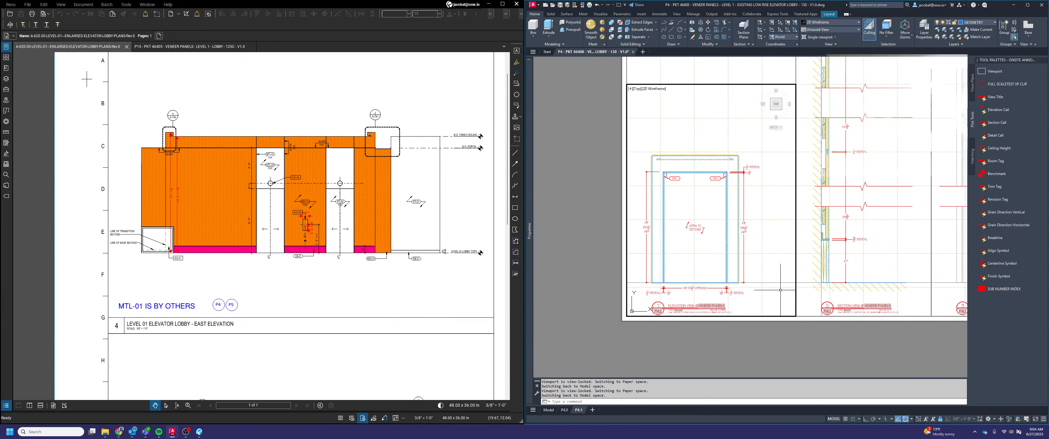
scroll(763, 268, up, 5)
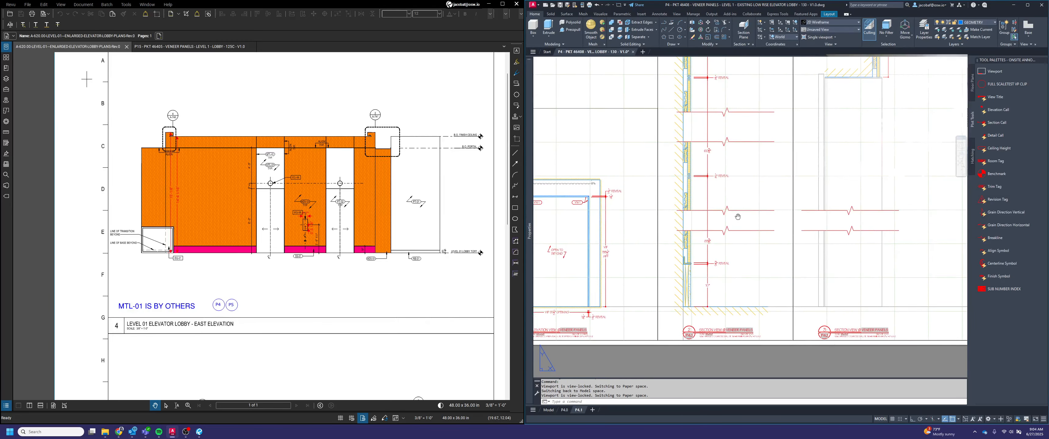
middle_drag(763, 267, 724, 268)
scroll(756, 239, down, 2)
double_click(589, 152)
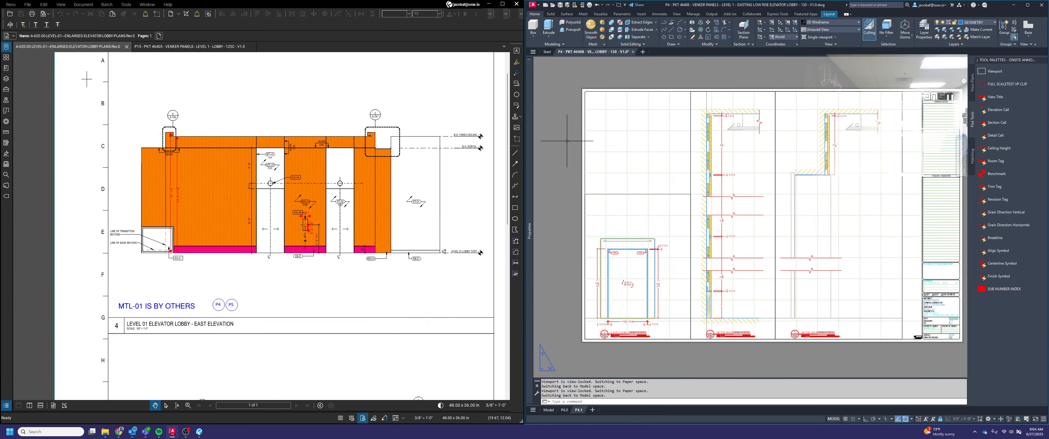
scroll(690, 343, up, 1)
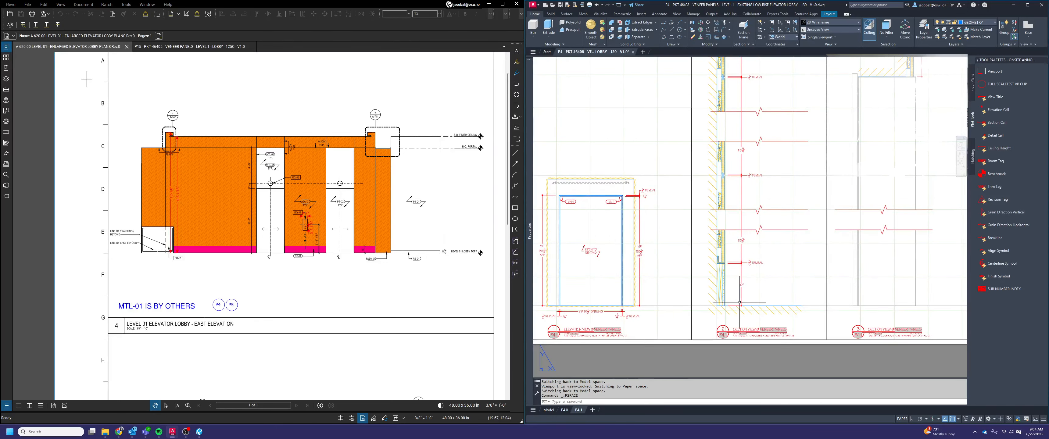
scroll(750, 297, up, 1)
middle_drag(753, 294, 769, 275)
scroll(735, 224, up, 1)
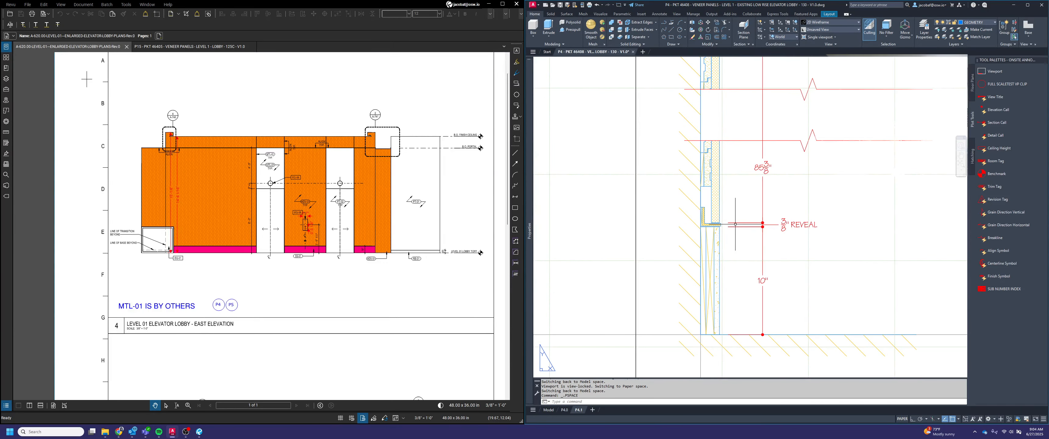
click(189, 46)
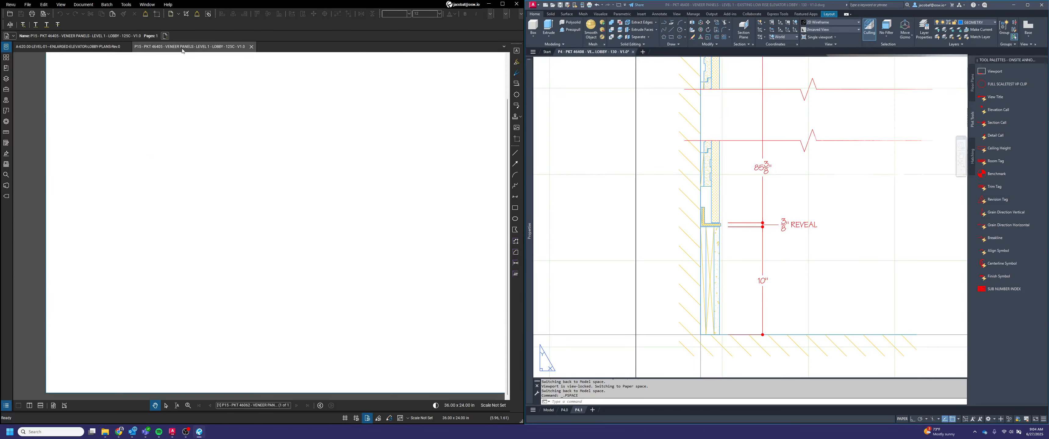
scroll(403, 265, up, 3)
scroll(403, 265, up, 2)
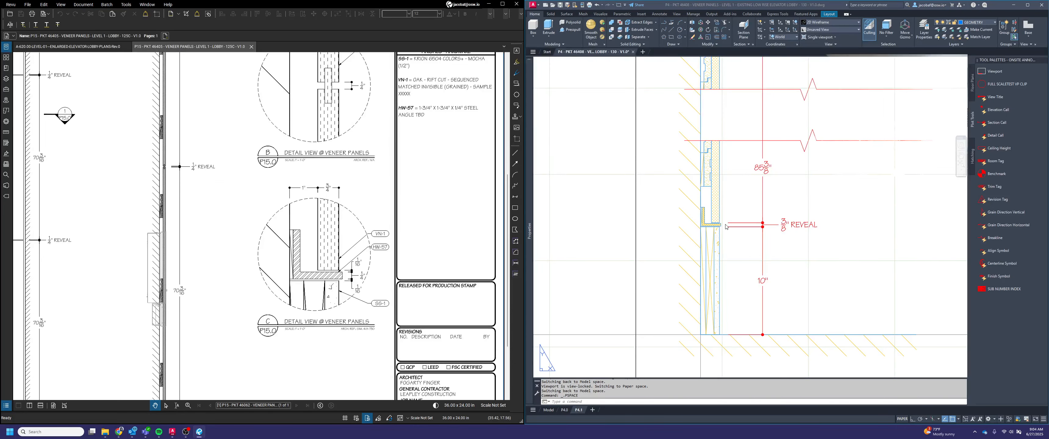
click(105, 47)
Back in AutoCAD, insert a finish symbol beside the 10" base in section view 2 with the finish SS-1
click(822, 277)
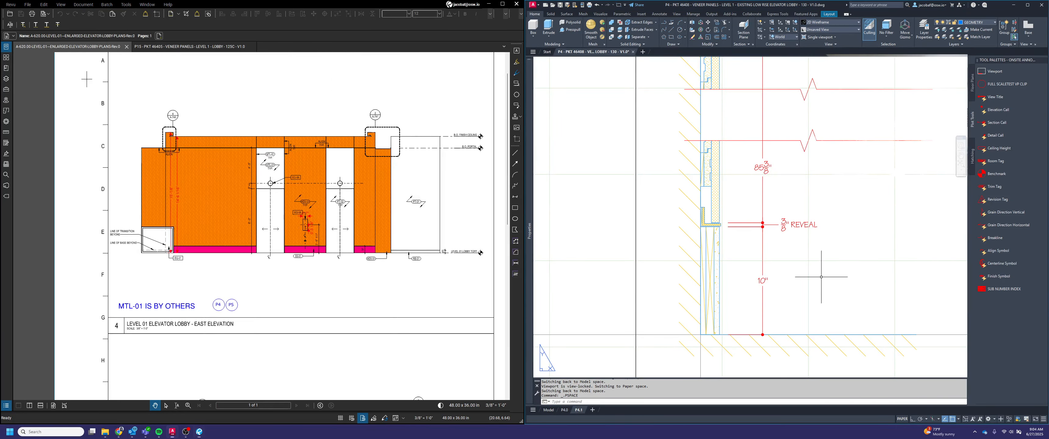
scroll(773, 272, down, 2)
middle_drag(833, 281, 759, 285)
key(Escape)
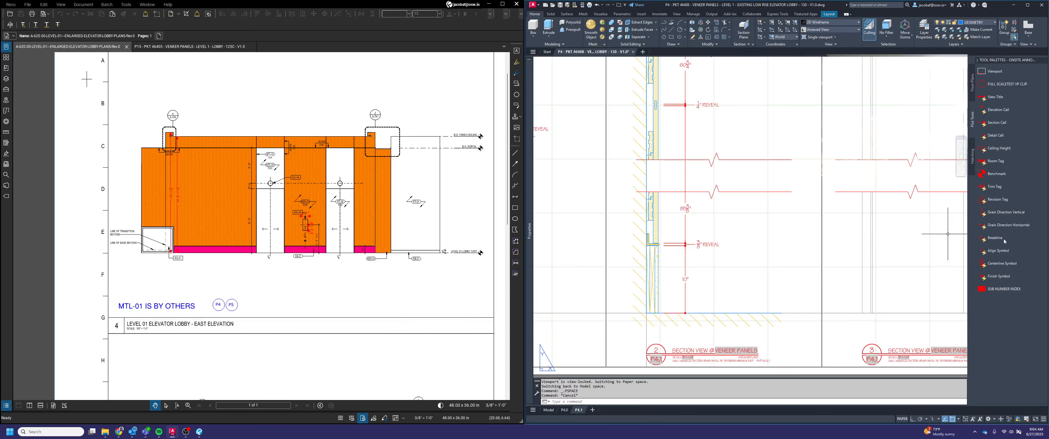
double_click(719, 287)
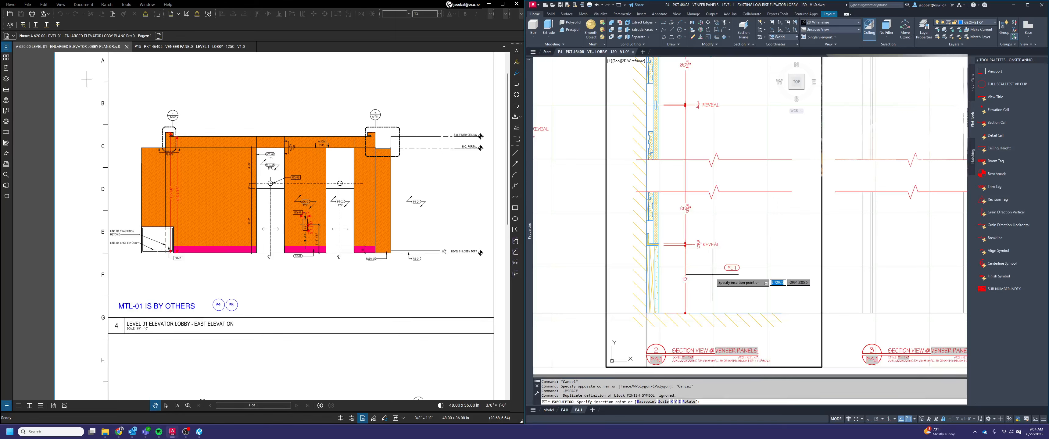
click(685, 276)
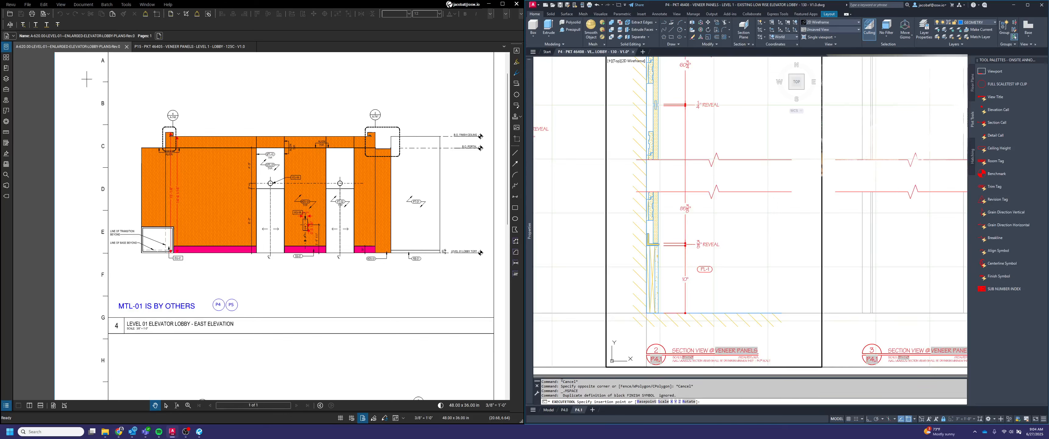
click(548, 148)
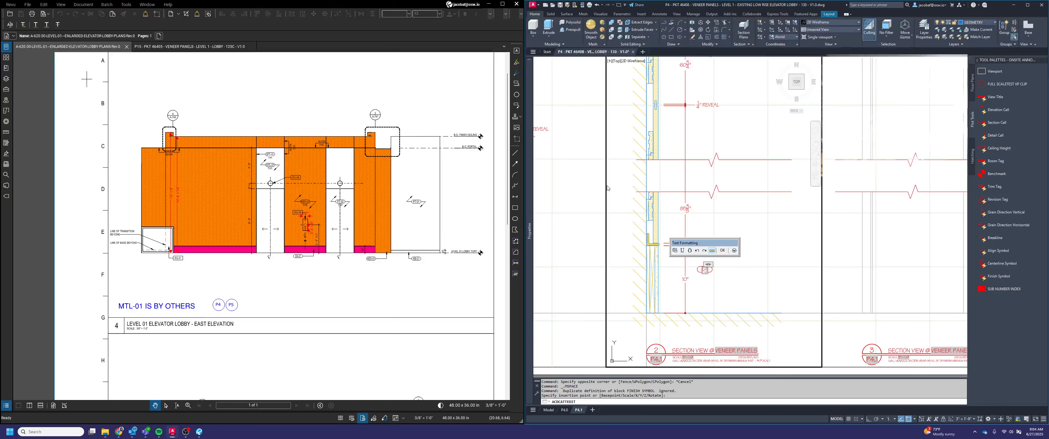
click(722, 250)
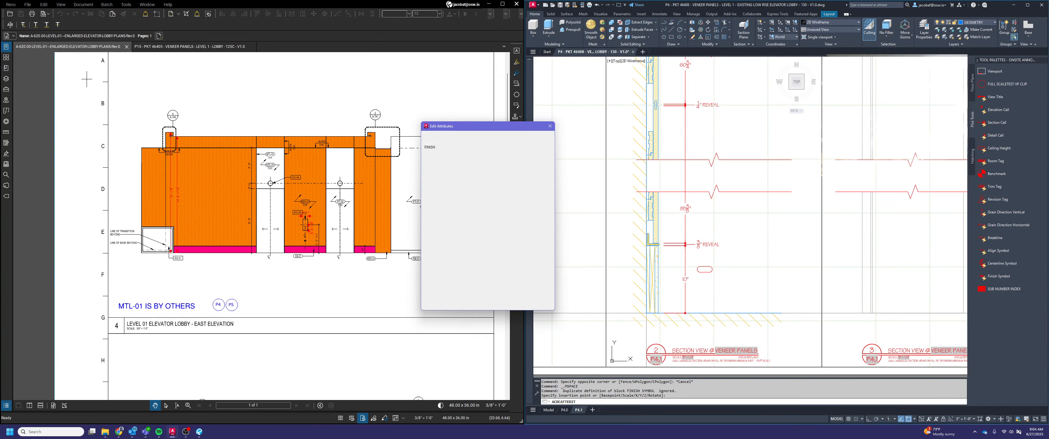
click(450, 293)
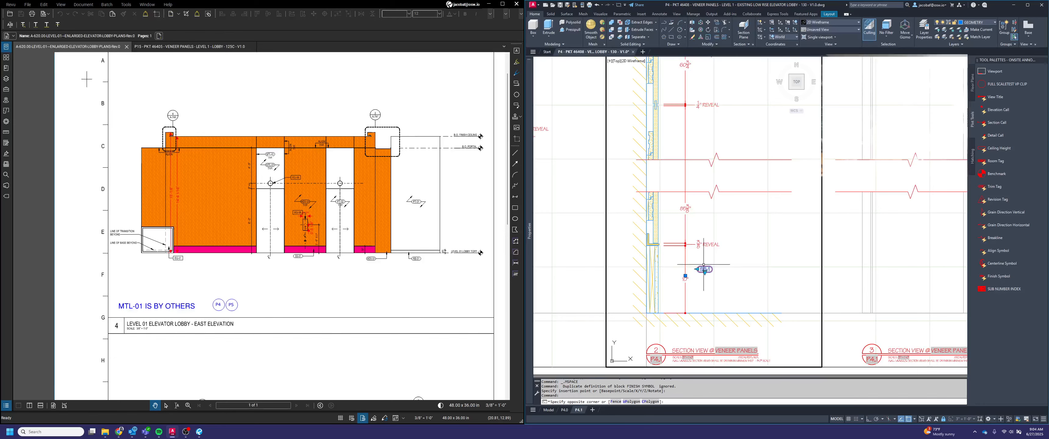
Give the SS-1 tag a single-arrow leader and adjust its box with the value 2.5
scroll(710, 269, up, 3)
click(704, 280)
click(718, 294)
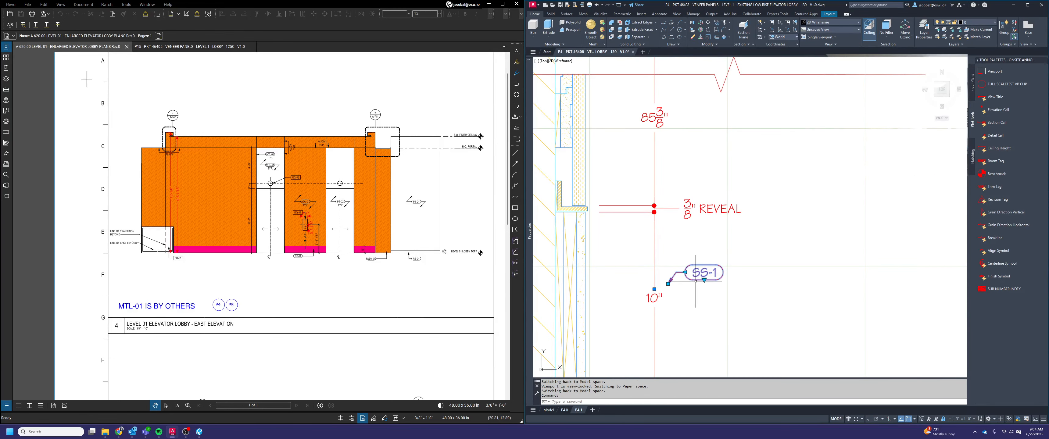
click(685, 272)
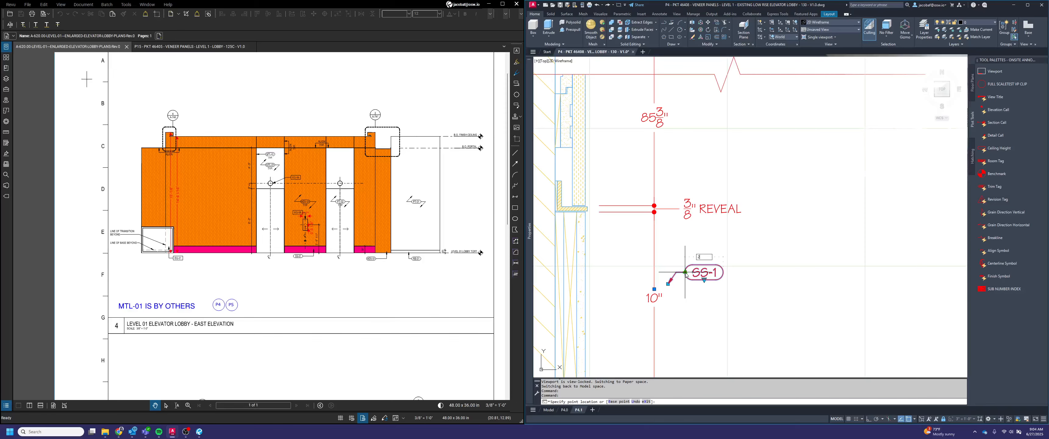
text(2.5)
key(Return)
key(Escape)
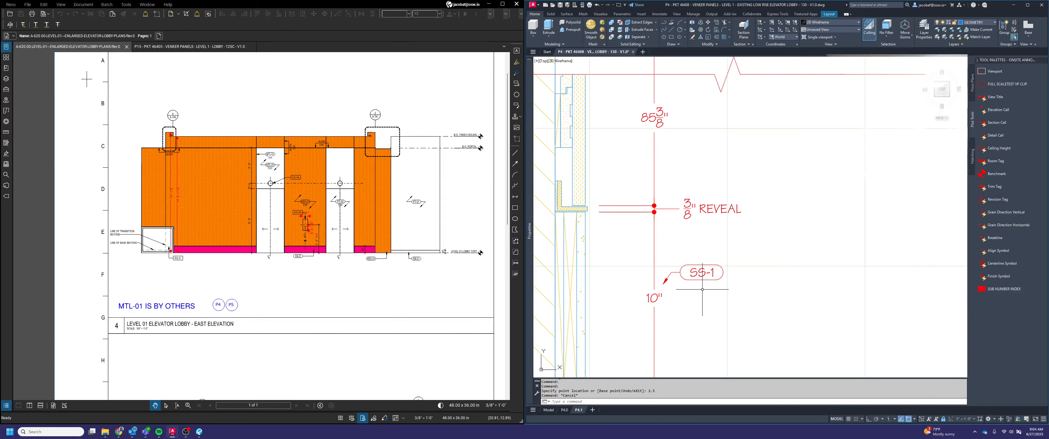
Move the SS-1 tag straight up, level with the 3/8" REVEAL label
text(m)
key(space)
click(702, 289)
click(692, 276)
key(space)
click(680, 272)
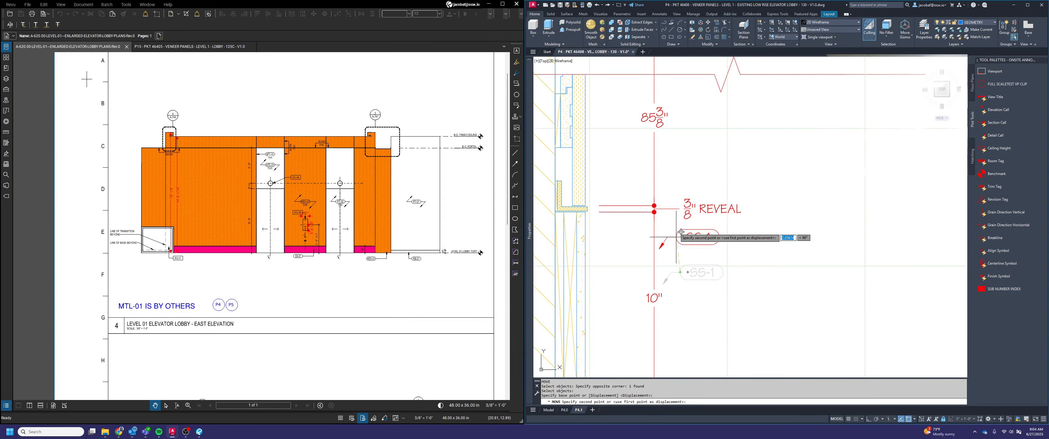
click(682, 210)
Try another move of the SS-1 tag away from the 3/8" REVEAL label and undo it
key(space)
click(682, 213)
key(space)
key(space)
click(767, 228)
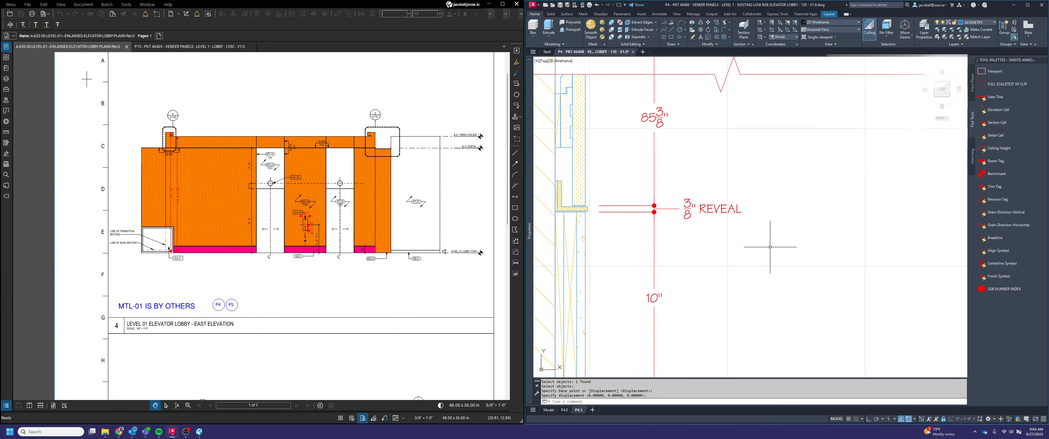
key(Escape)
key(ctrl+z)
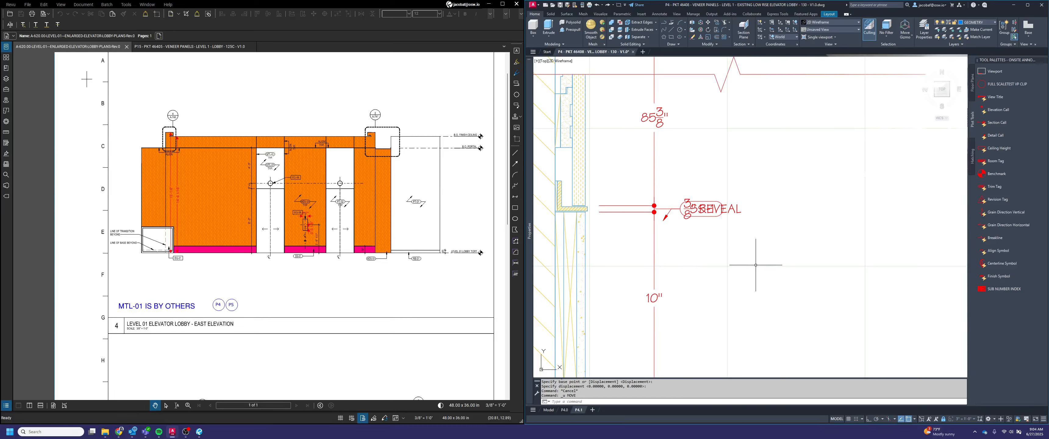
Move the SS-1 tag straight down with ortho on so it clears the 3/8" REVEAL label
text(m)
key(space)
click(700, 210)
key(space)
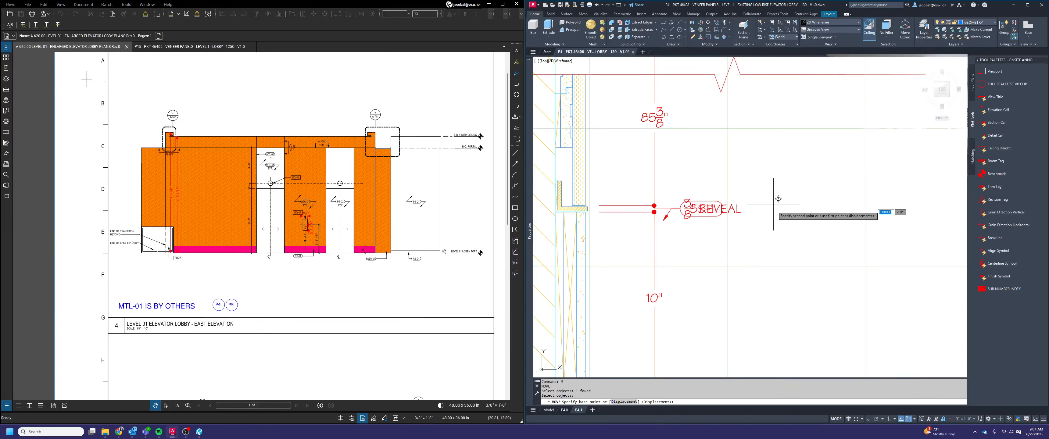
click(773, 204)
key(F8)
key(Escape)
Stretch the SS-1 tag's leader so its arrowhead touches the face of the 10" base
click(677, 238)
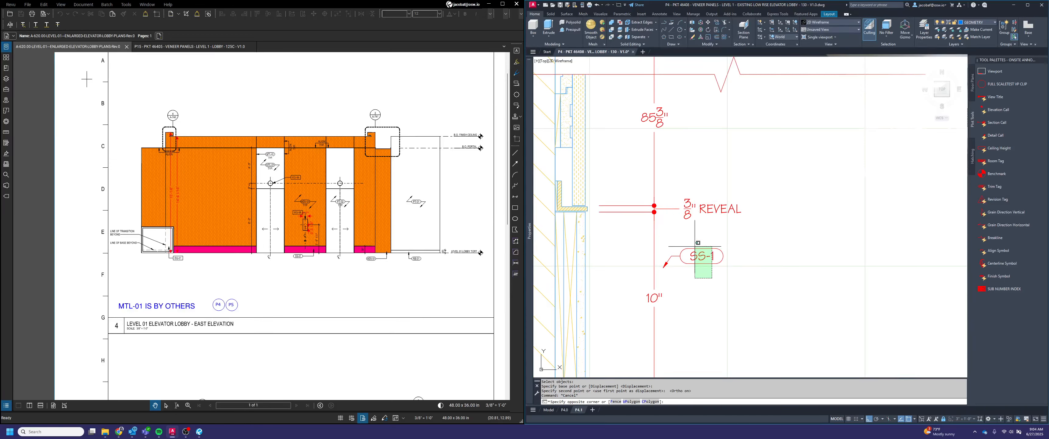
click(667, 266)
click(662, 268)
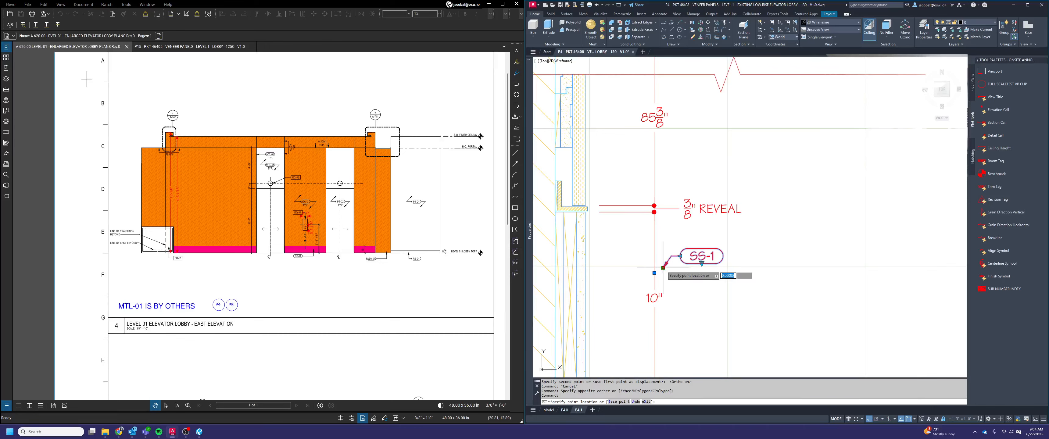
click(588, 268)
key(Escape)
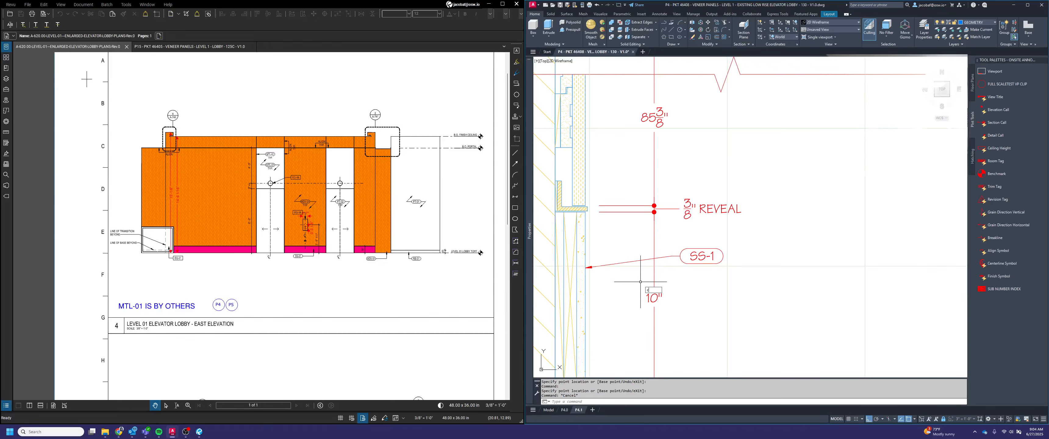
Copy the SS-1 tag with its leader straight up, above the 3/8" REVEAL label
key(space)
click(701, 249)
key(space)
click(786, 258)
click(813, 183)
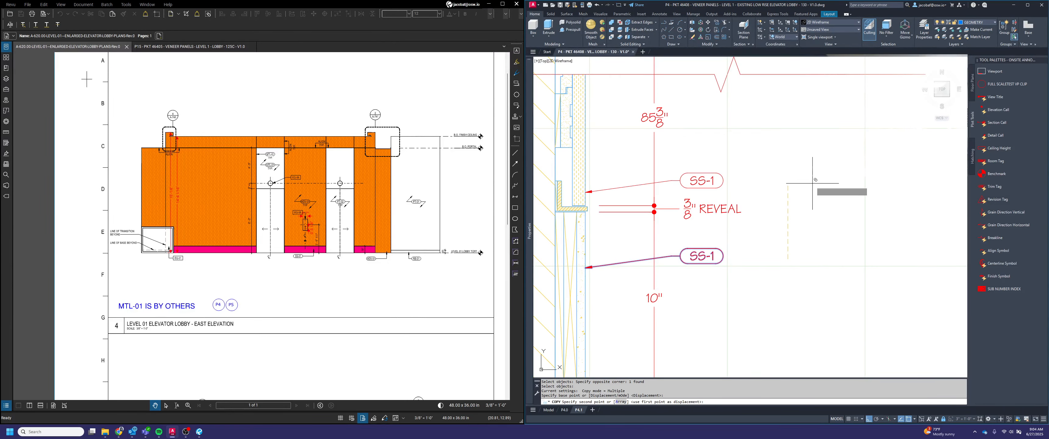
key(Escape)
Reposition the copied tag's leader arrowhead onto the end of the reveal trim above the base
click(586, 191)
click(586, 191)
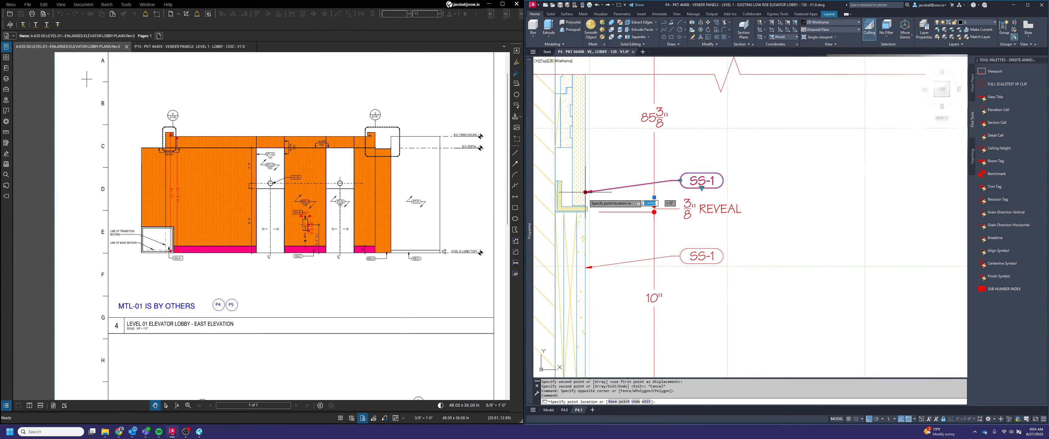
scroll(587, 195, up, 2)
click(586, 217)
key(Escape)
scroll(621, 220, down, 2)
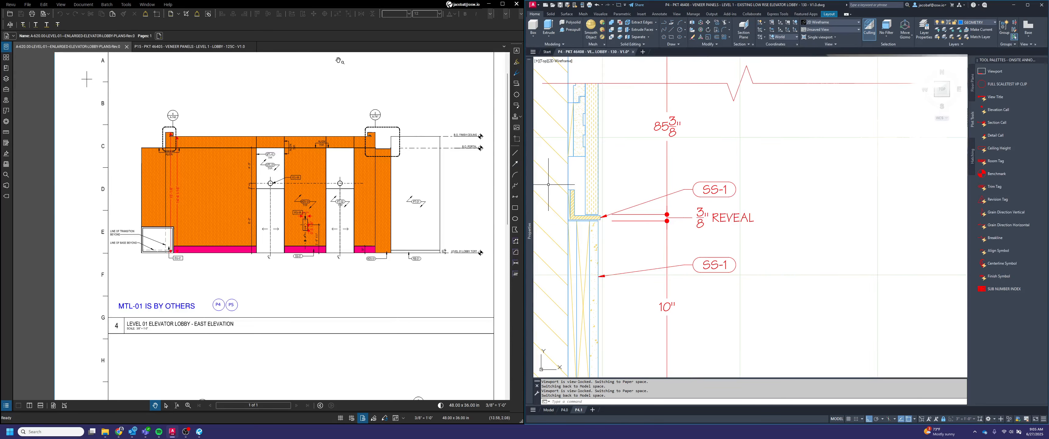
Change the finish value of the tag pointing to the reveal trim to HW-57
click(188, 47)
click(97, 44)
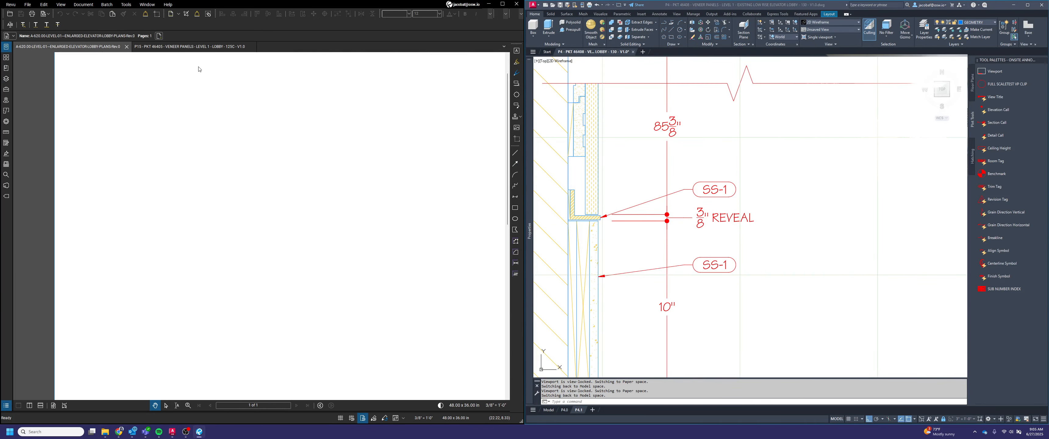
click(716, 188)
key(Escape)
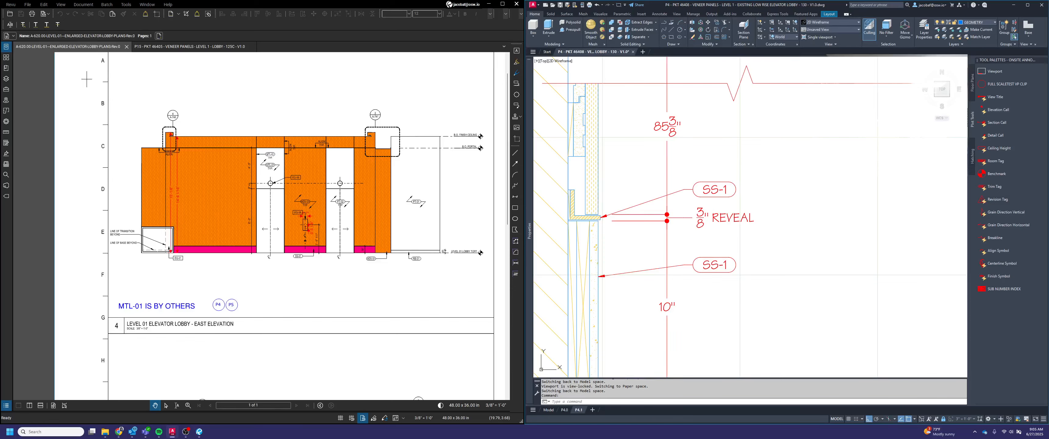
double_click(717, 188)
click(875, 197)
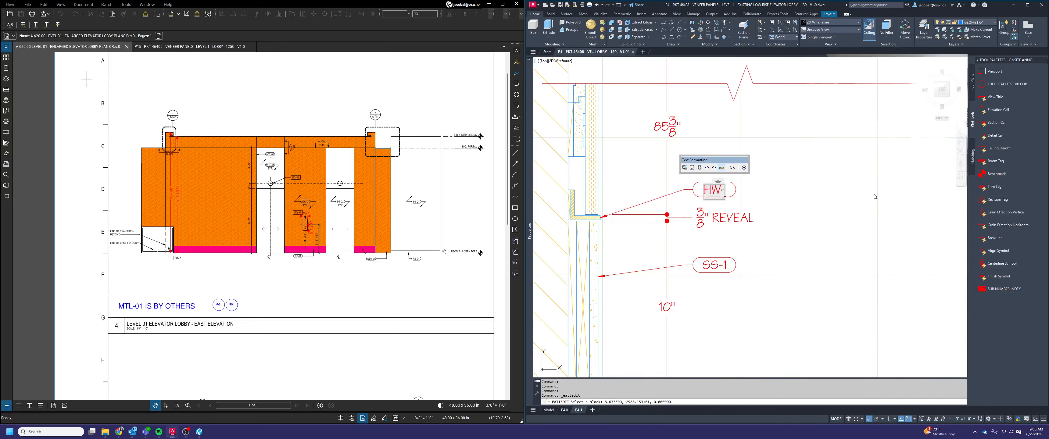
click(735, 168)
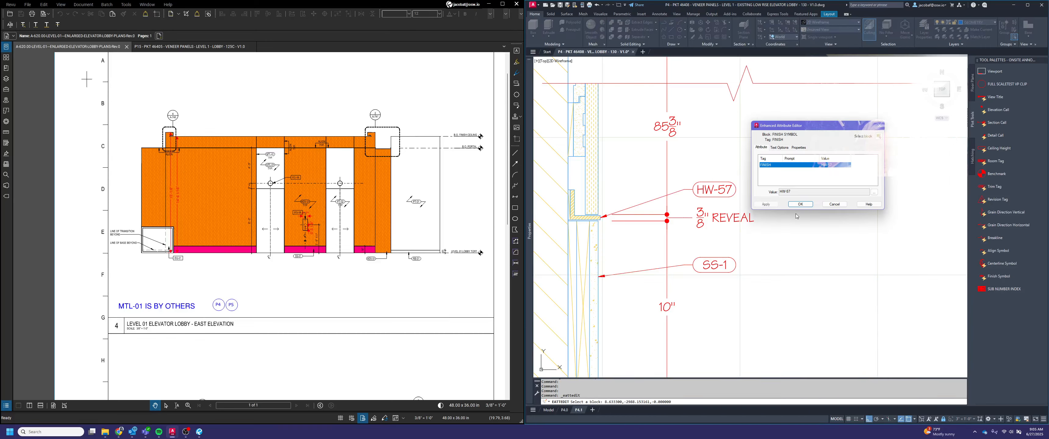
key(Return)
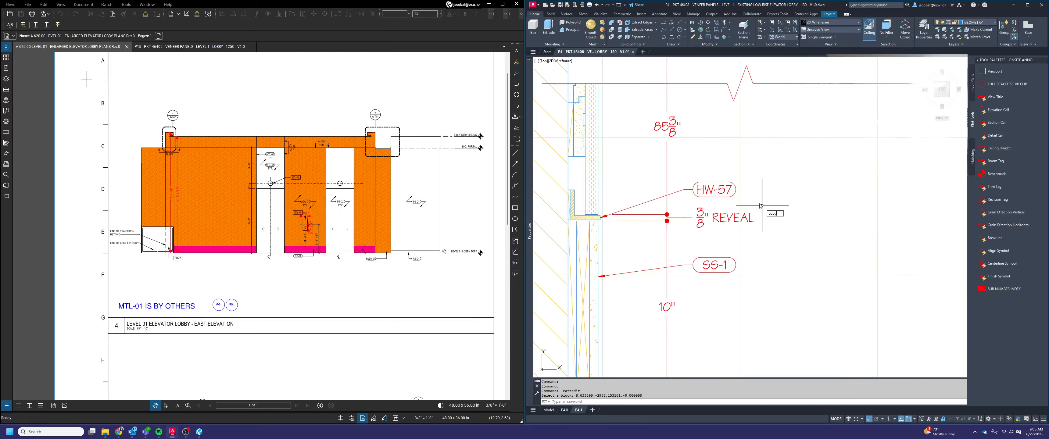
Copy the base's SS-1 tag straight up, above the HW-57 tag, pointing to the panel face
key(Return)
click(734, 276)
click(716, 261)
key(Return)
click(757, 261)
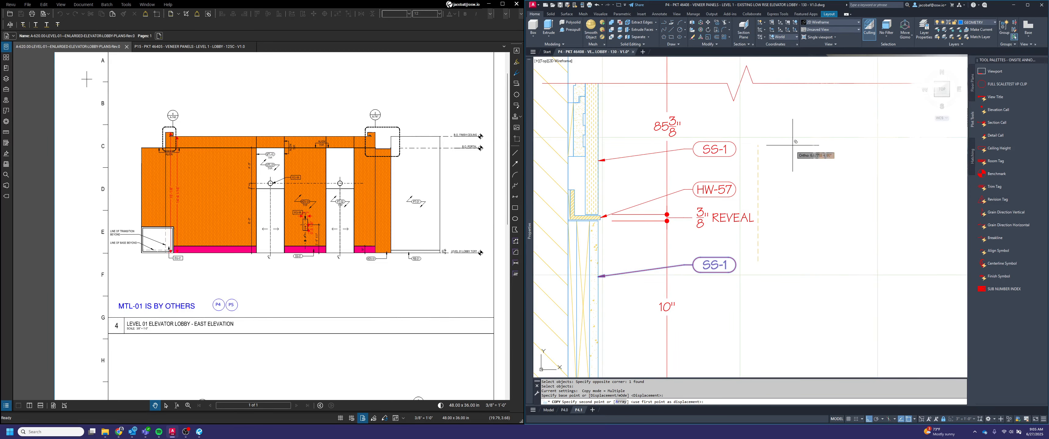
click(792, 148)
key(Escape)
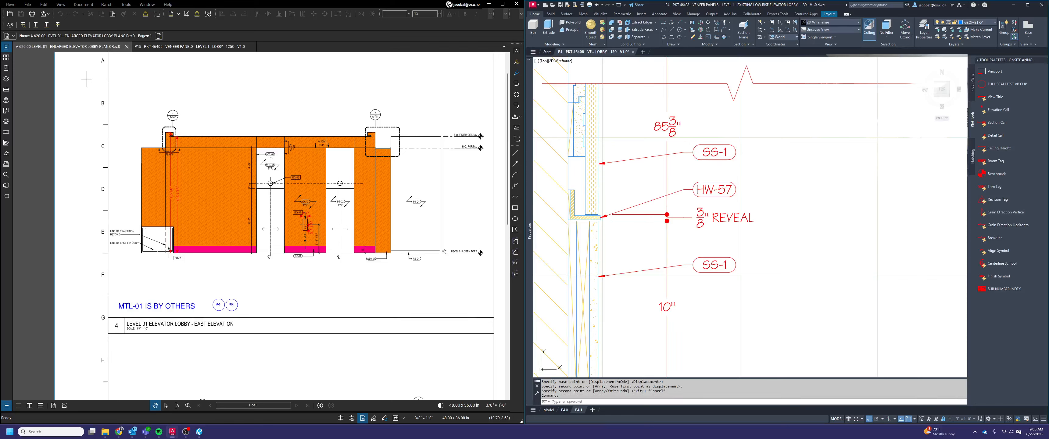
Change the finish value of the copied tag at the panel face to VN-1
double_click(718, 153)
click(853, 197)
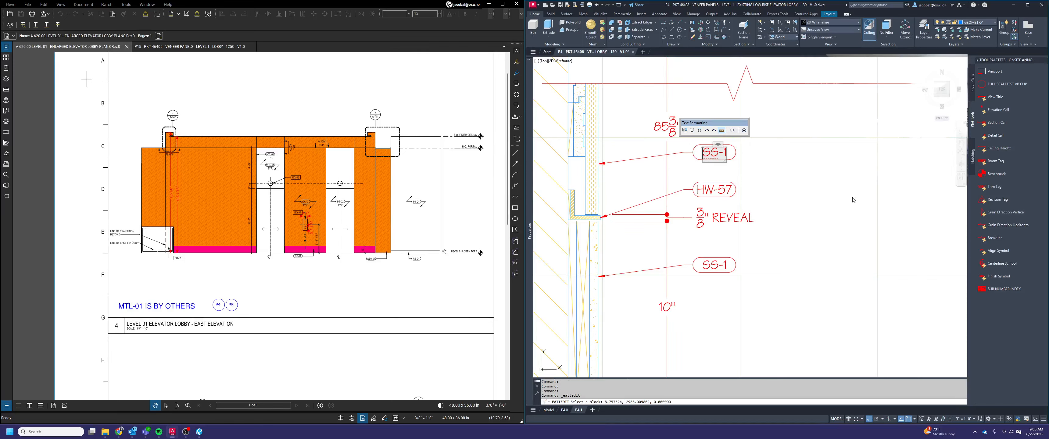
click(731, 131)
click(800, 207)
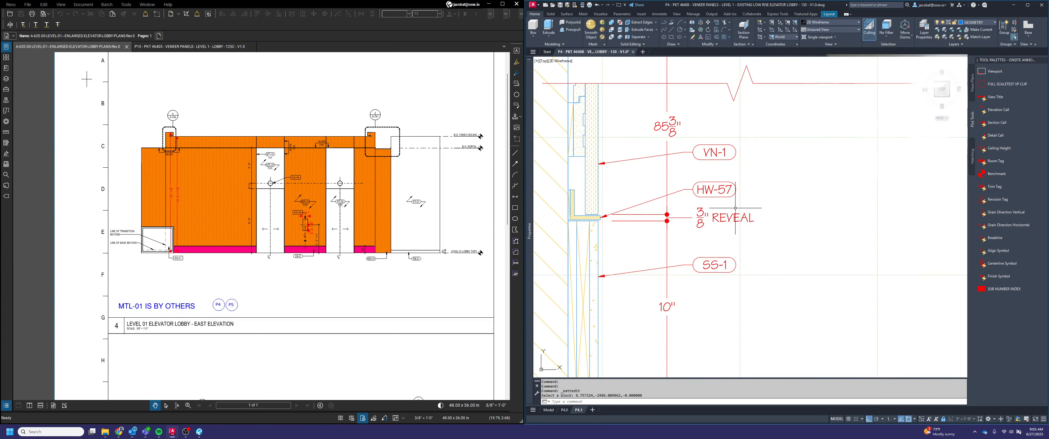
Copy the VN-1 tag straight up to the middle and upper cut portions of section view 2
text(coyp)
key(space)
click(745, 164)
click(709, 154)
key(space)
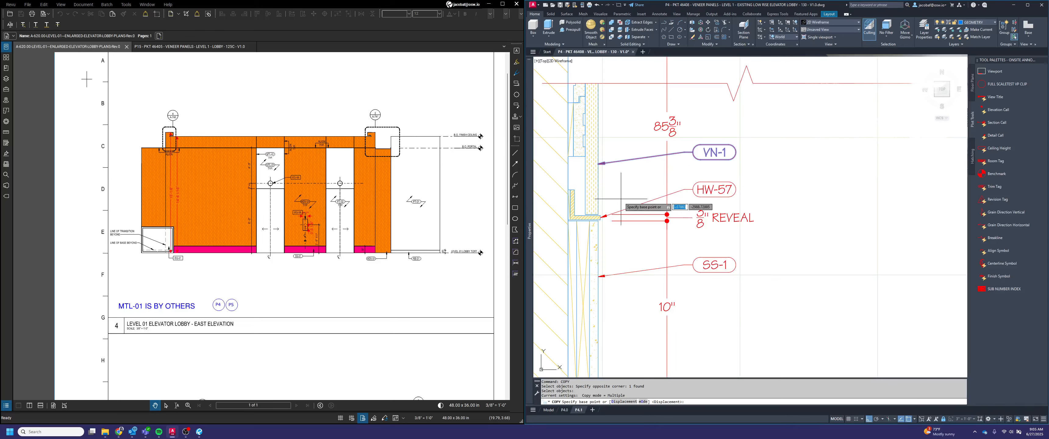
scroll(773, 224, down, 6)
click(772, 229)
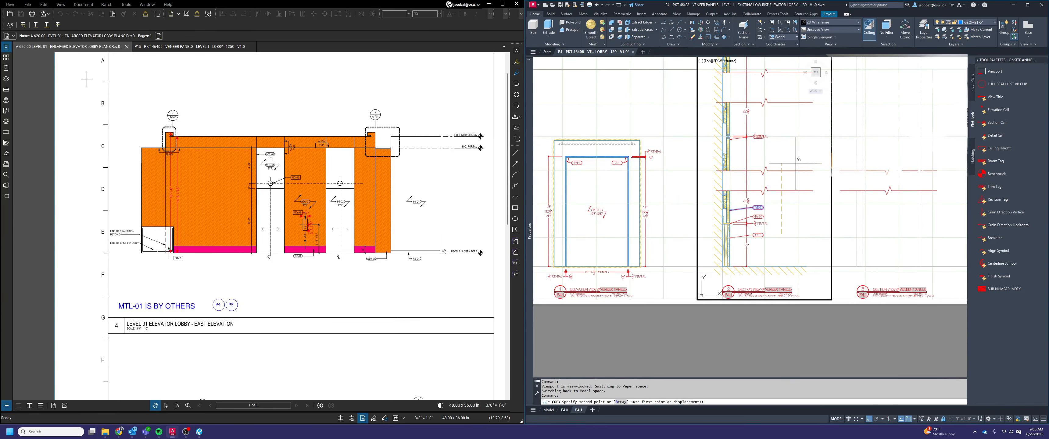
scroll(801, 174, up, 5)
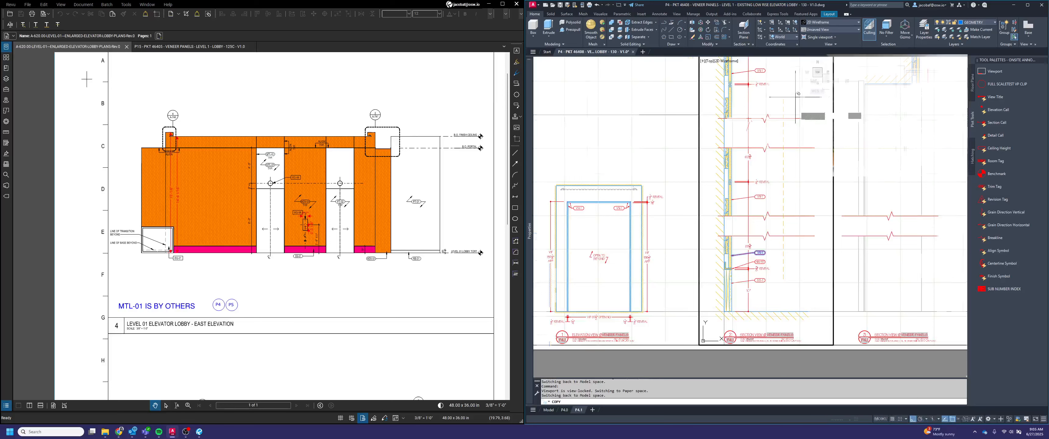
scroll(789, 145, down, 3)
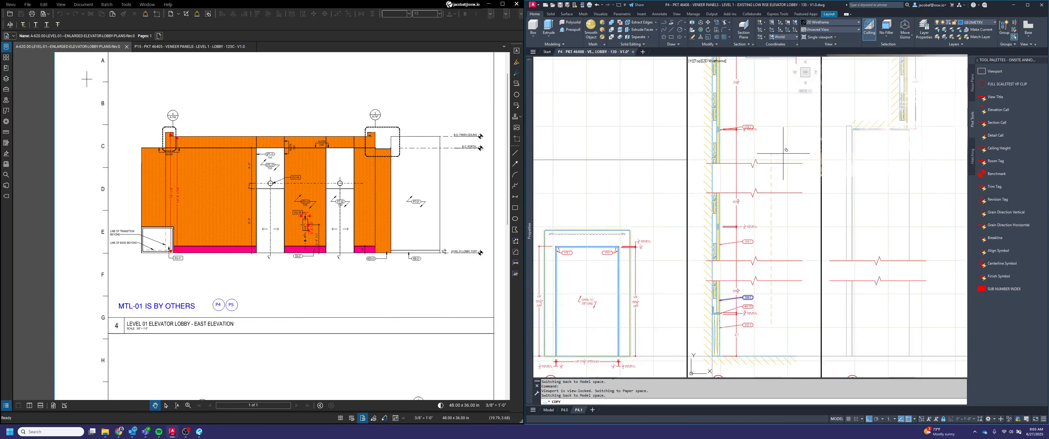
key(Escape)
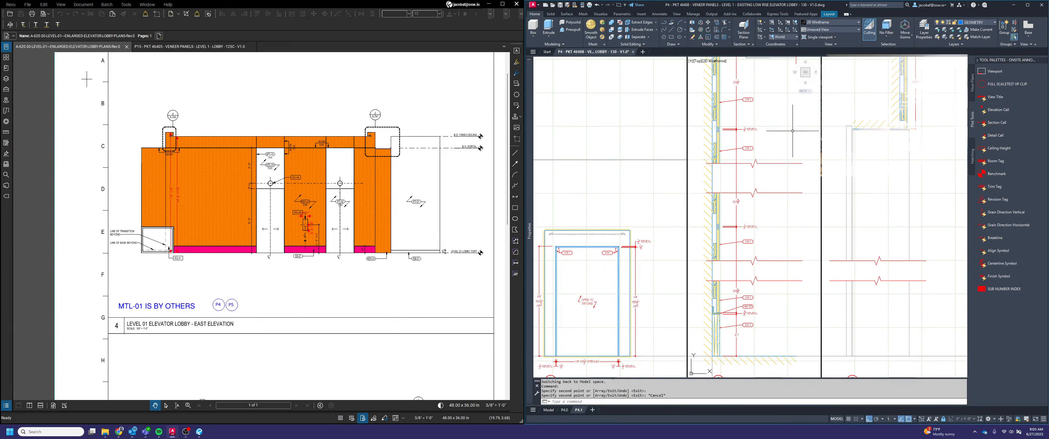
Copy the upper VN-1 tag from section view 2 to the soffit panel face in the neighbouring section view
scroll(774, 126, down, 3)
middle_drag(747, 125, 722, 121)
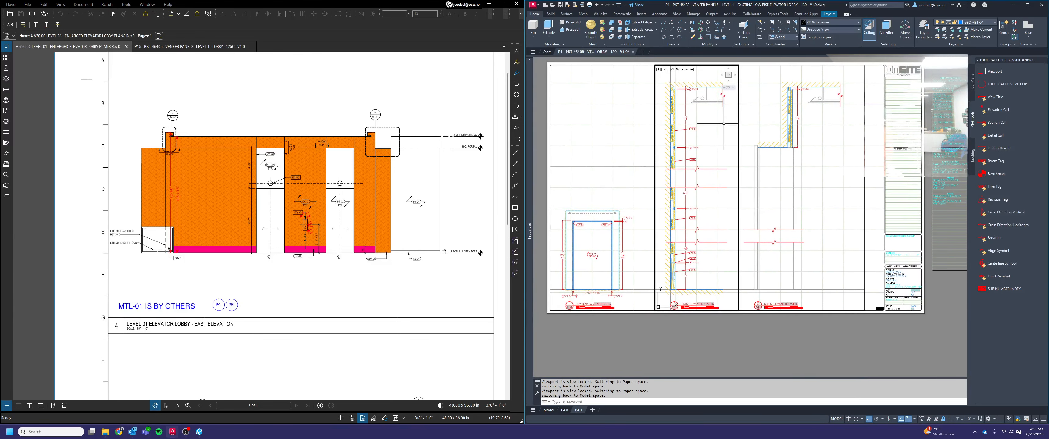
text(co)
key(space)
scroll(715, 119, up, 2)
click(687, 150)
click(680, 129)
scroll(680, 129, up, 4)
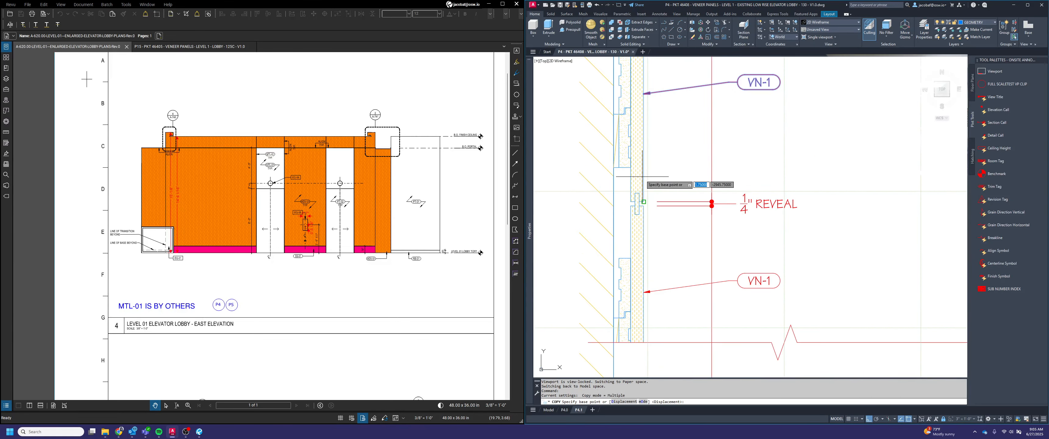
scroll(710, 101, down, 4)
click(853, 177)
scroll(826, 176, up, 4)
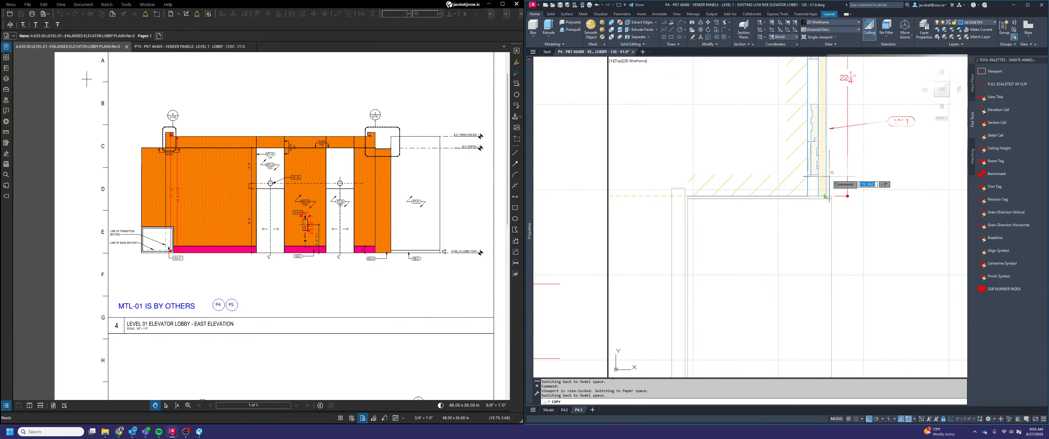
click(828, 178)
key(Escape)
Switch to layout P4.0, activate the plan viewport and insert an elevation call between the two 316" dimensions
scroll(857, 163, down, 6)
middle_drag(854, 176, 769, 167)
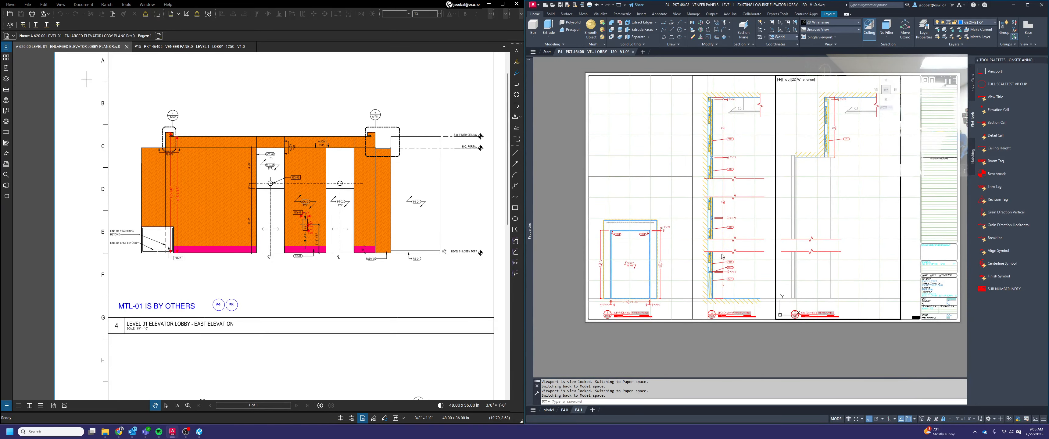
mouse_move(562, 412)
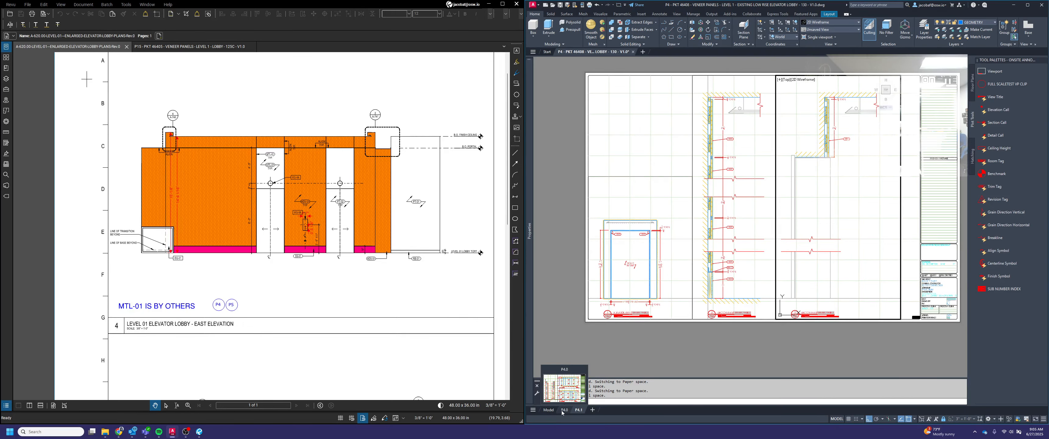
click(563, 410)
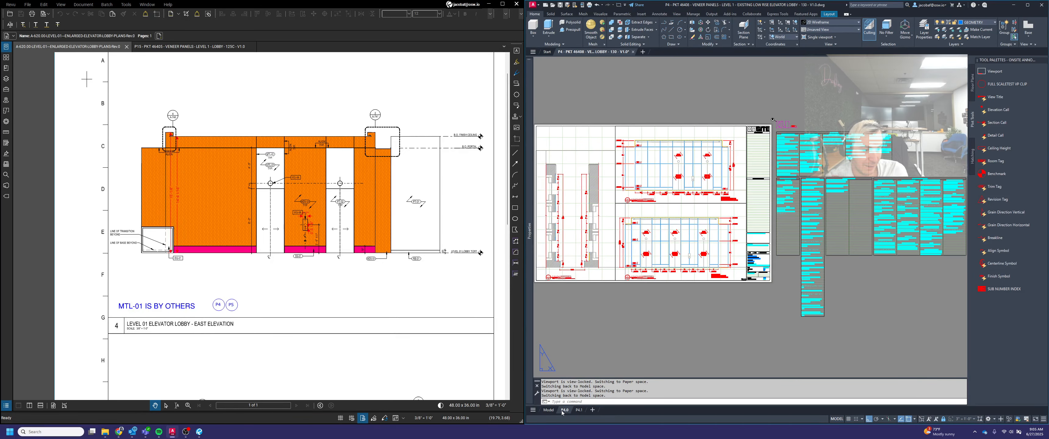
middle_drag(648, 303, 777, 315)
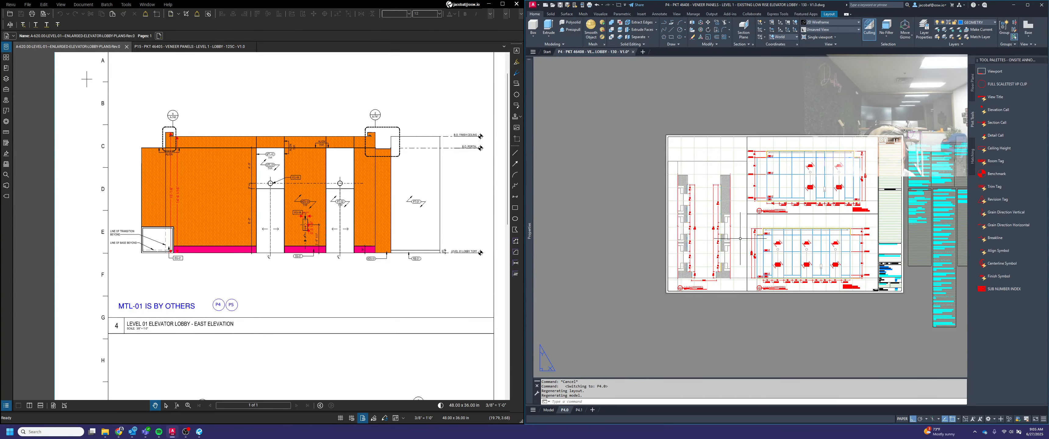
scroll(710, 246, up, 4)
middle_drag(725, 244, 686, 275)
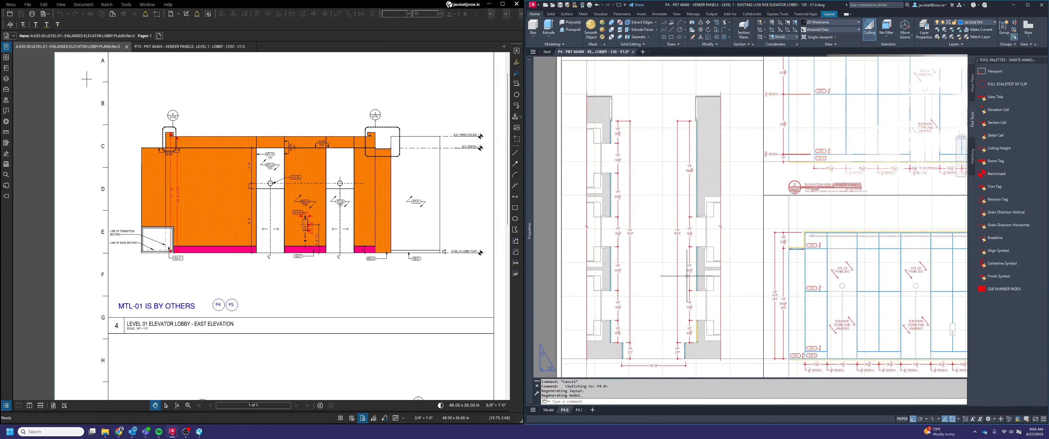
double_click(686, 276)
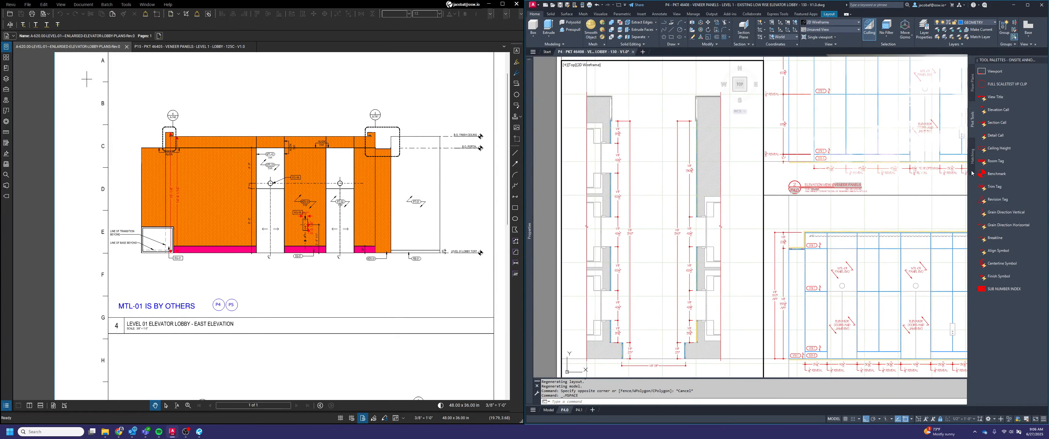
click(998, 109)
key(Escape)
key(Escape)
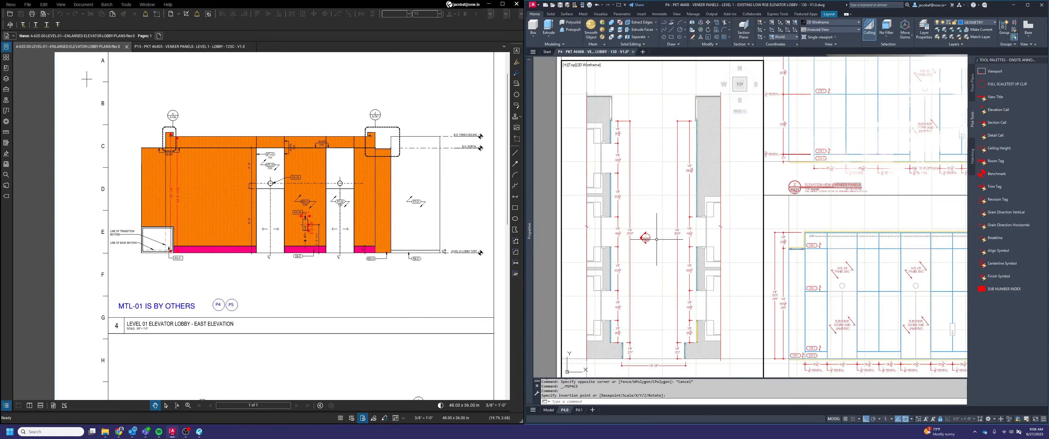
Move the elevation call so its arrow tip meets the 316" dimension line on the plan's left side
text(m)
key(Return)
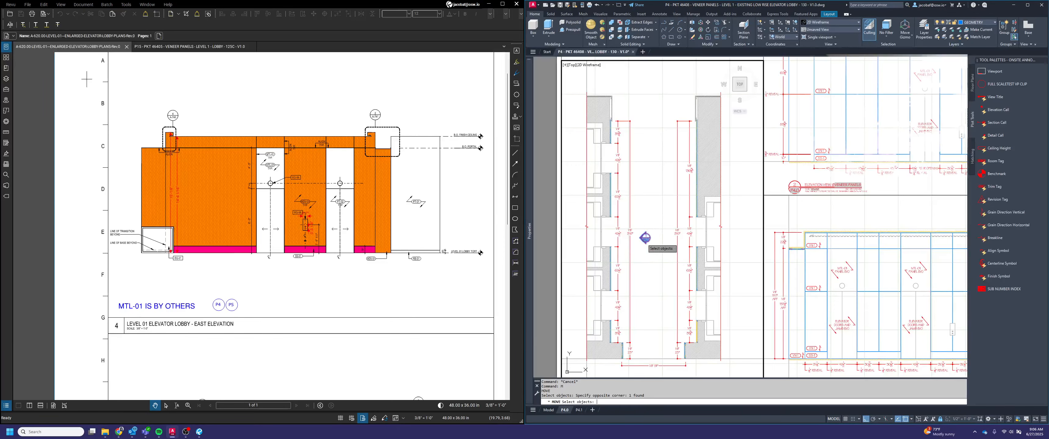
scroll(652, 239, up, 5)
click(626, 236)
click(591, 211)
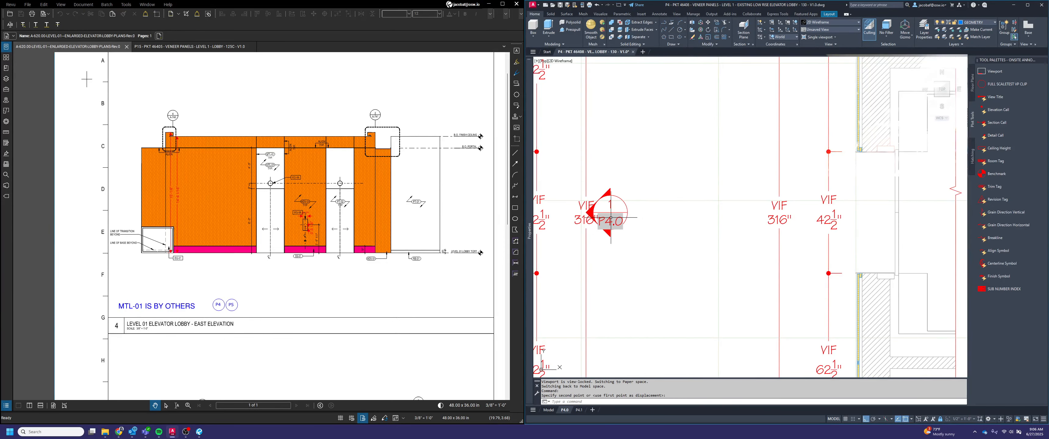
Move the elevation call 6 to the right, off the left 316" dimension
key(space)
click(634, 232)
click(635, 233)
click(634, 232)
click(618, 207)
key(space)
click(642, 235)
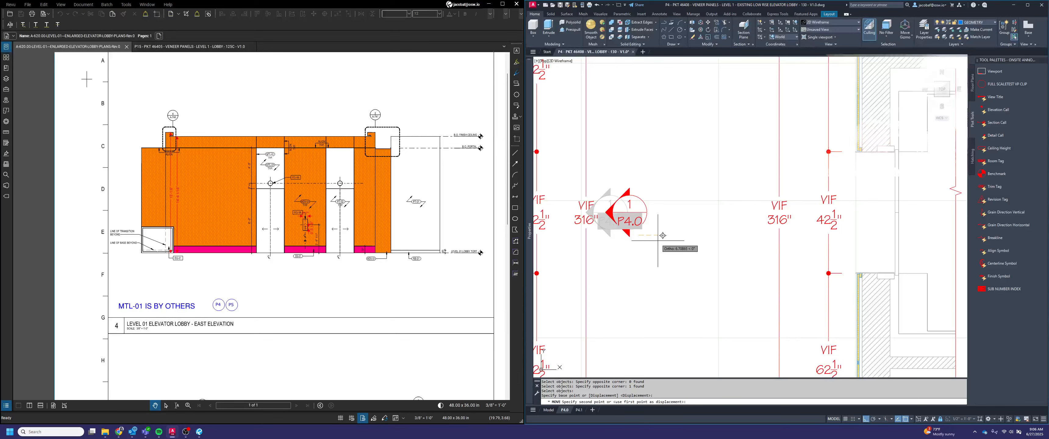
text(6)
key(Return)
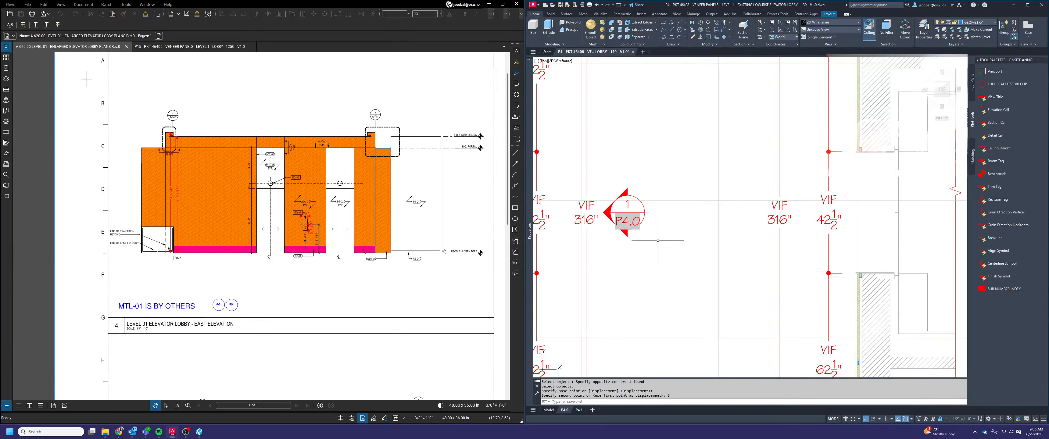
Move the elevation call another 2 to the right, away from the plan's left 316" dimension
key(Escape)
click(655, 240)
click(629, 221)
key(space)
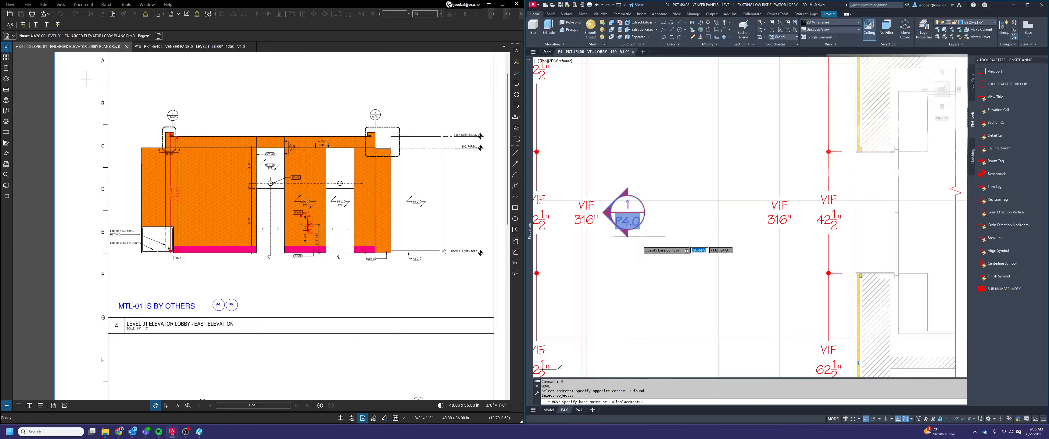
click(641, 241)
text(2)
key(Return)
key(Escape)
key(Escape)
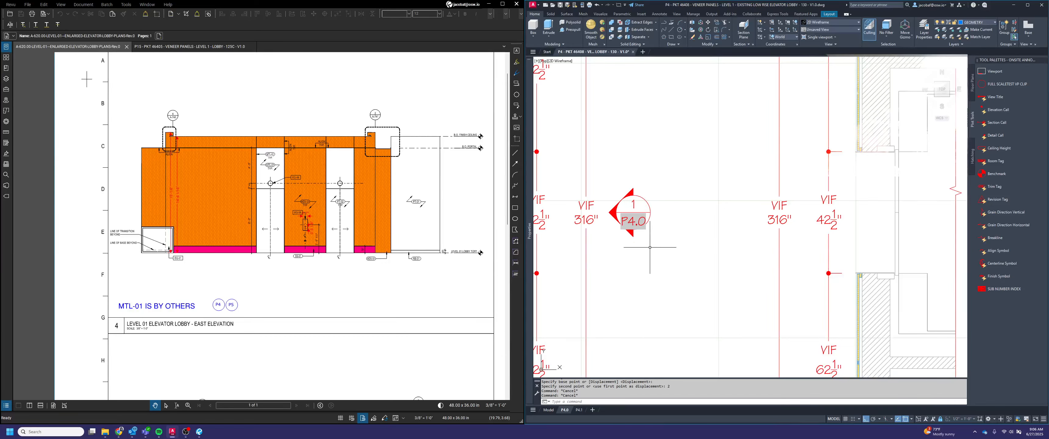
Copy the elevation call to the right, into the space between the two 316" dimensions
text(copoyt)
key(Return)
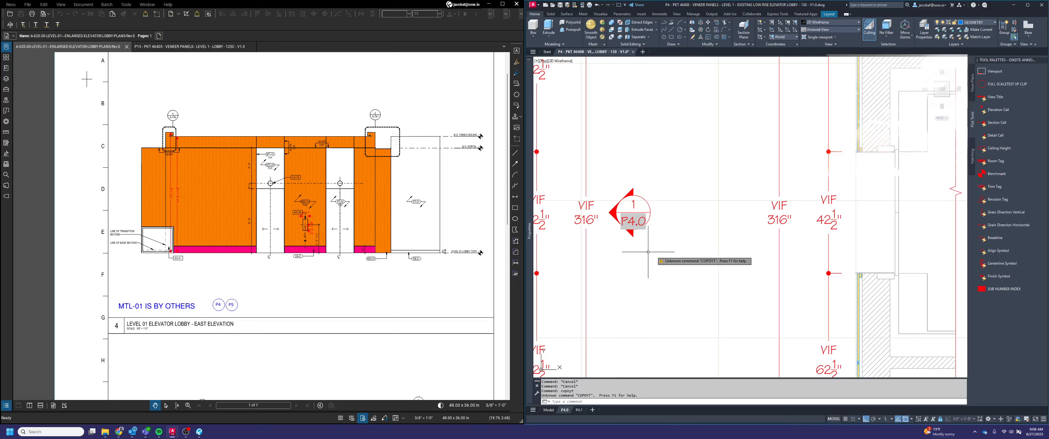
key(space)
click(664, 245)
click(625, 197)
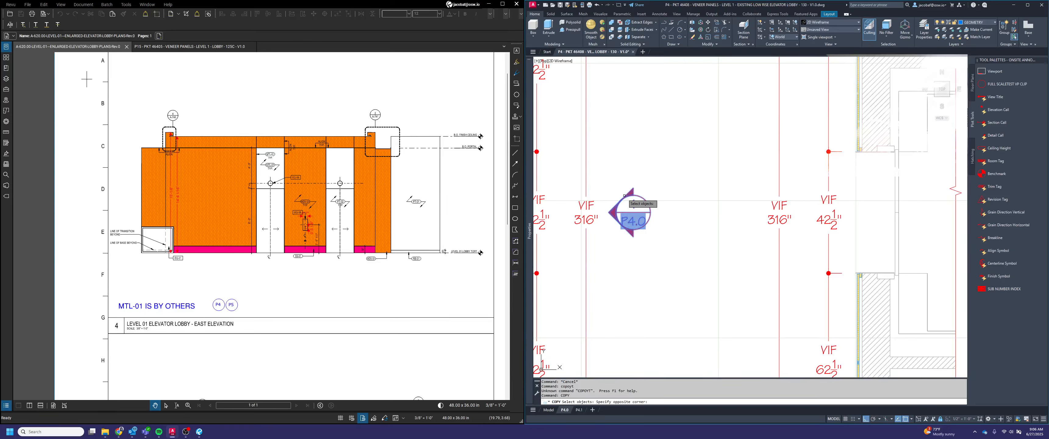
key(space)
click(644, 243)
click(709, 261)
key(Escape)
Rotate the copied elevation call's arrow to face the plan's right 316" dimension
click(680, 205)
click(673, 216)
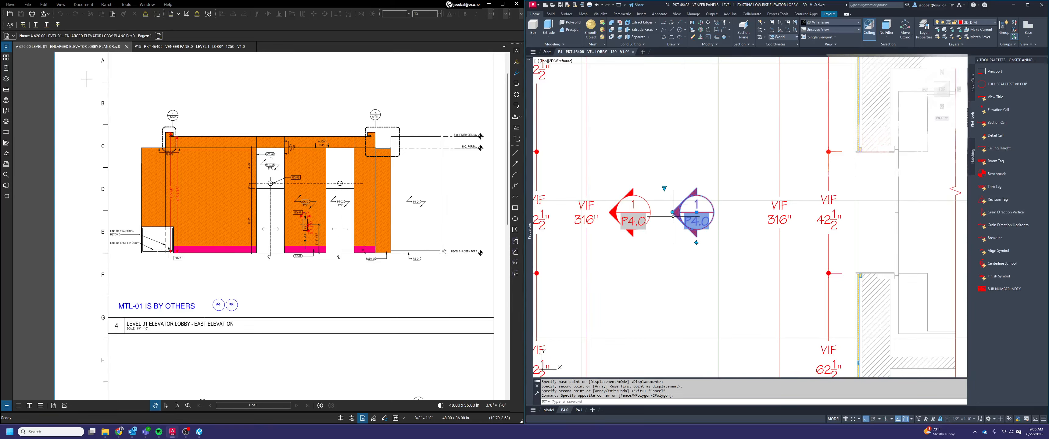
click(672, 212)
click(744, 218)
key(Escape)
Move the right-facing elevation call so its arrow tip meets the right 316" dimension line
text(m)
key(space)
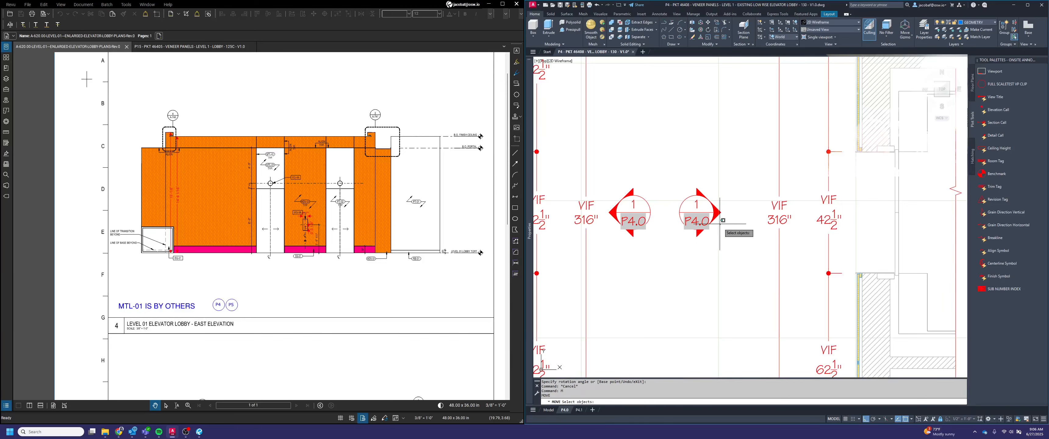
click(719, 221)
click(707, 218)
key(space)
click(720, 212)
click(779, 212)
Move the right-facing elevation call 10 to the left, off the right 316" dimension
key(space)
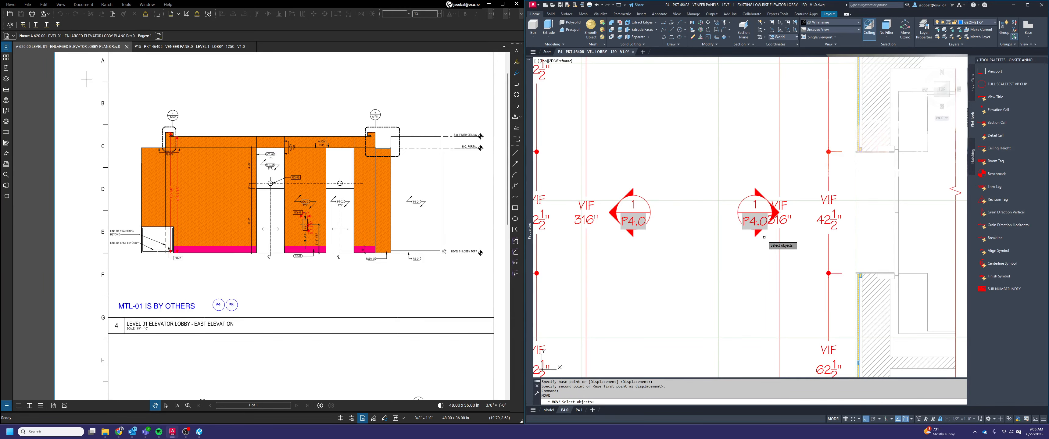
click(764, 236)
click(755, 233)
key(space)
click(755, 247)
text(10)
key(Return)
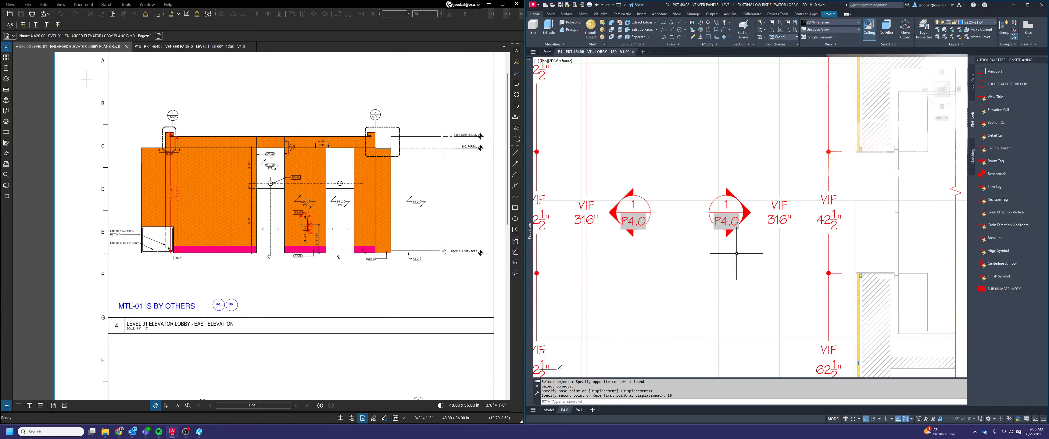
Move the left-facing elevation call 2 to the right, toward the right-facing call
key(Escape)
key(space)
click(652, 242)
click(645, 235)
key(space)
click(665, 247)
text(2)
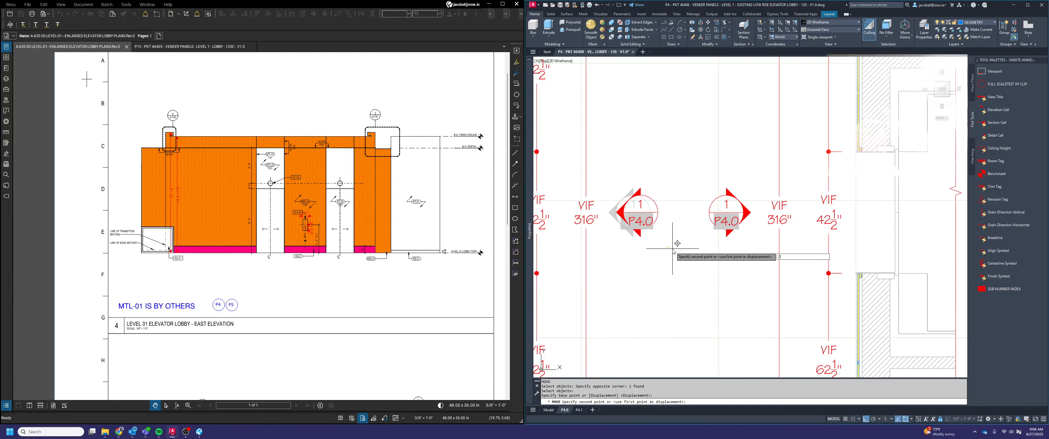
key(Return)
key(Escape)
Set the view number of the right-facing elevation call to 2, keyed to the elevation view titles on the sheet
scroll(655, 206, down, 3)
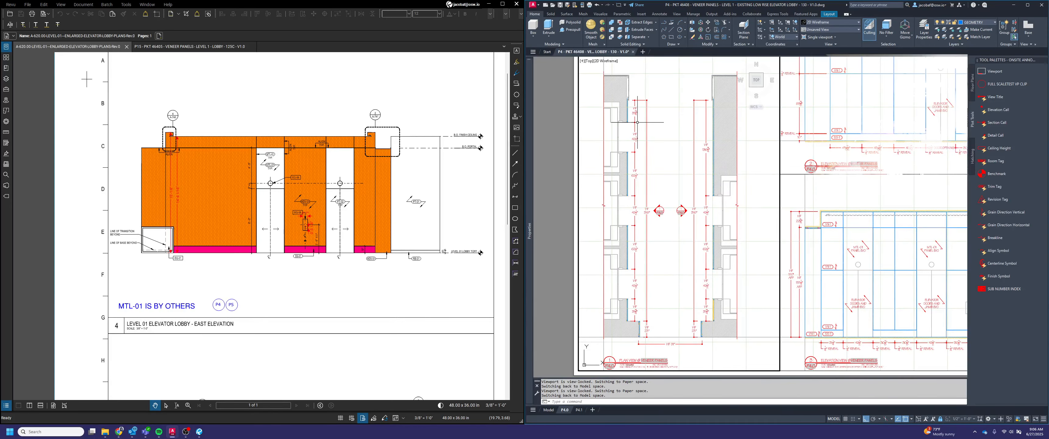
scroll(637, 122, down, 3)
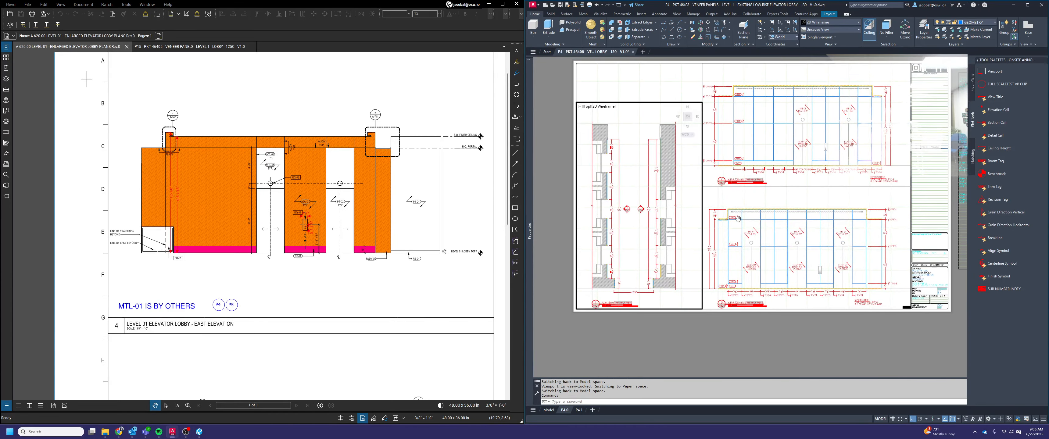
scroll(743, 309, up, 5)
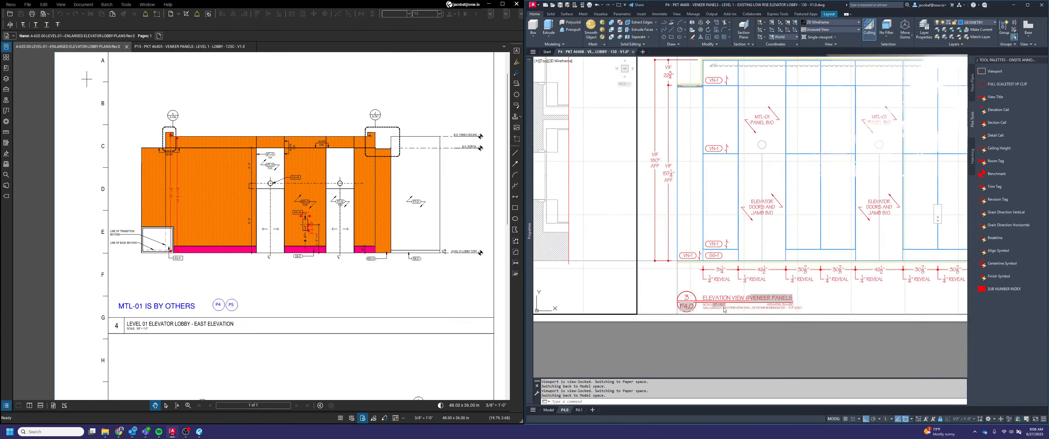
scroll(724, 310, down, 3)
scroll(711, 266, up, 4)
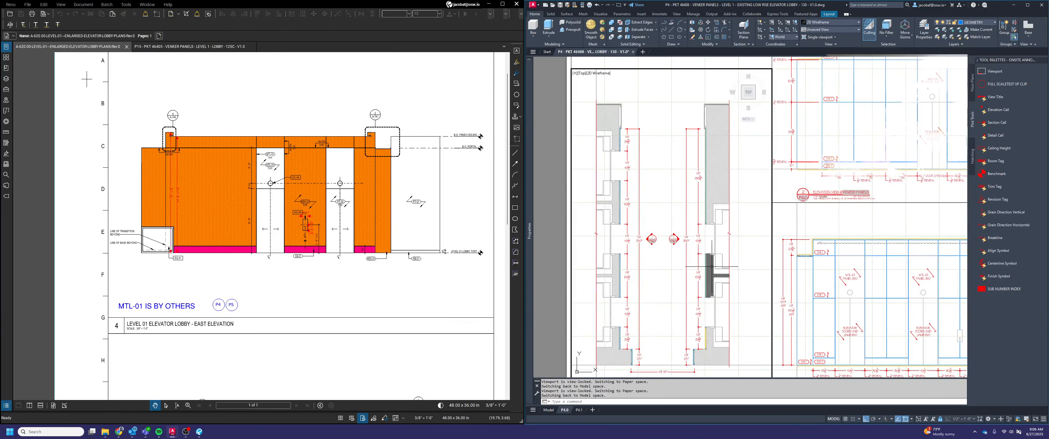
scroll(667, 243, up, 5)
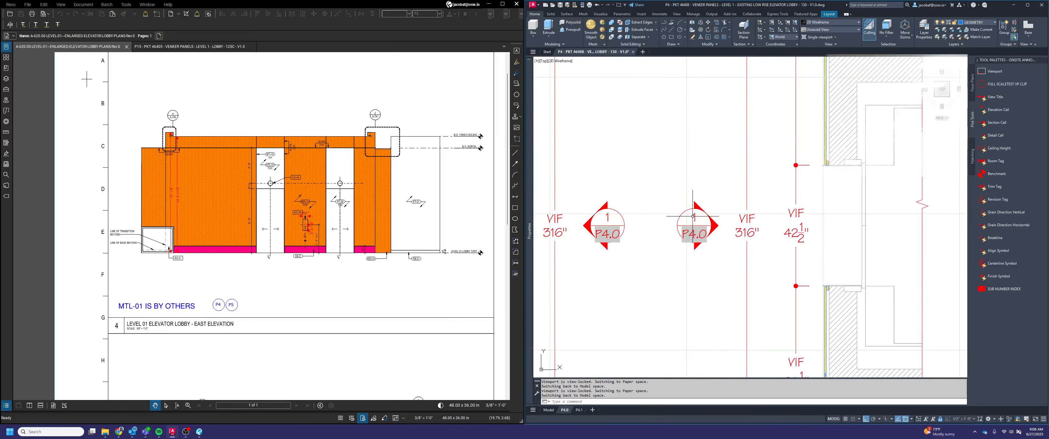
double_click(685, 237)
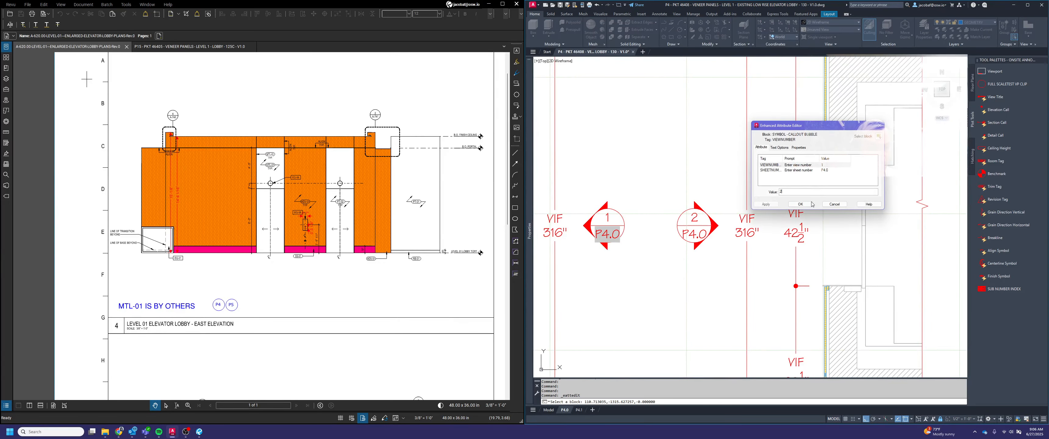
text(2)
key(Return)
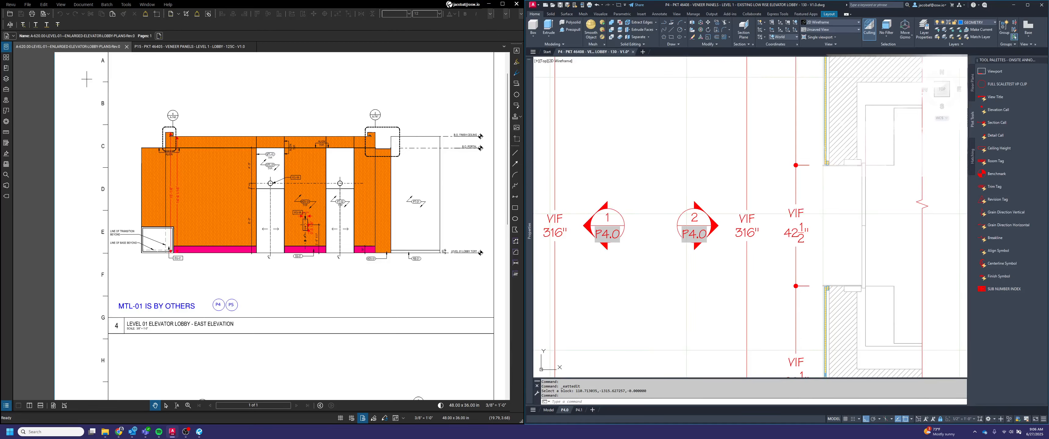
Set the view number of the left-facing elevation call to 3 and leave the plan viewport
double_click(606, 234)
text(3)
key(Return)
scroll(752, 215, down, 3)
middle_drag(643, 237, 612, 219)
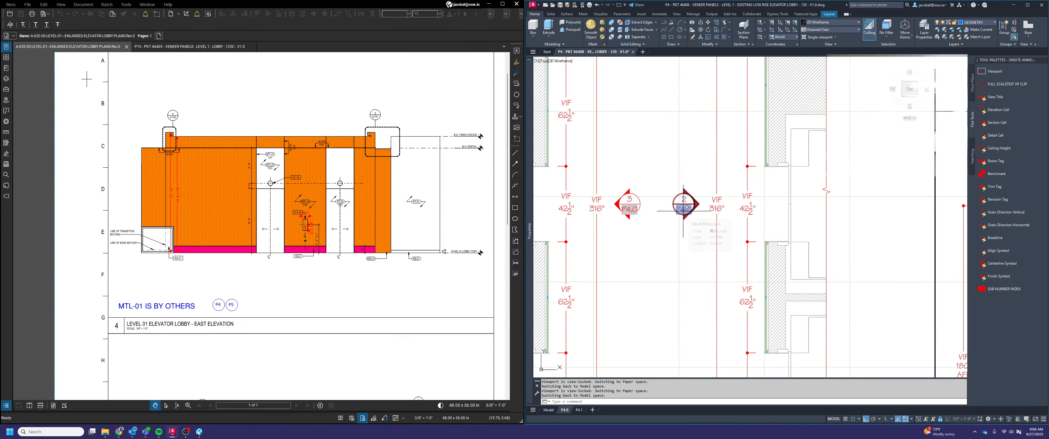
scroll(687, 209, up, 4)
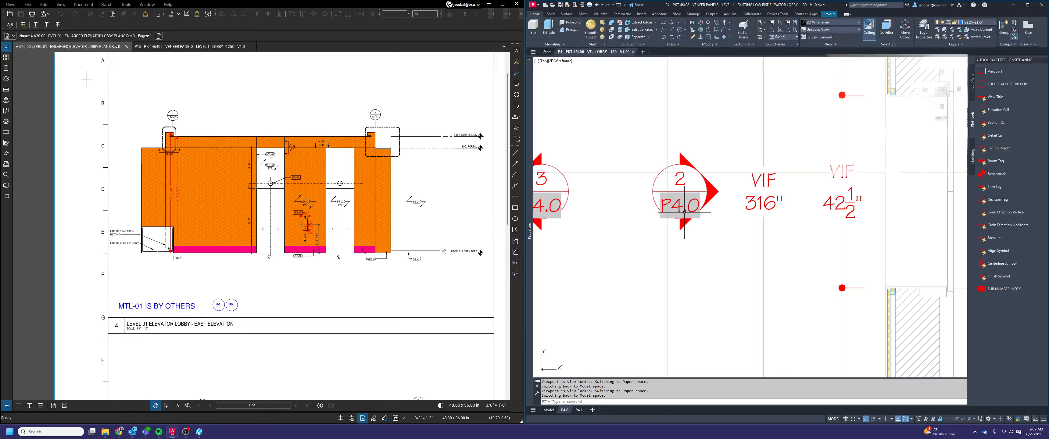
scroll(683, 198, down, 3)
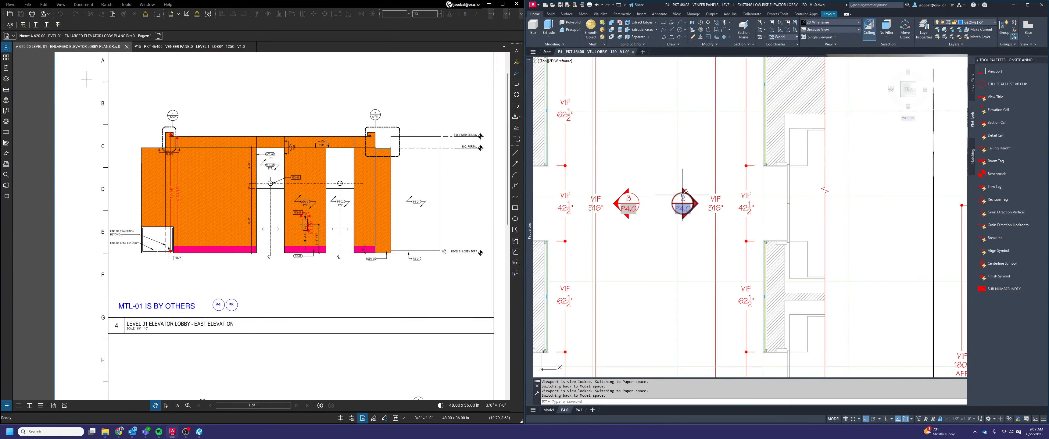
scroll(682, 195, down, 5)
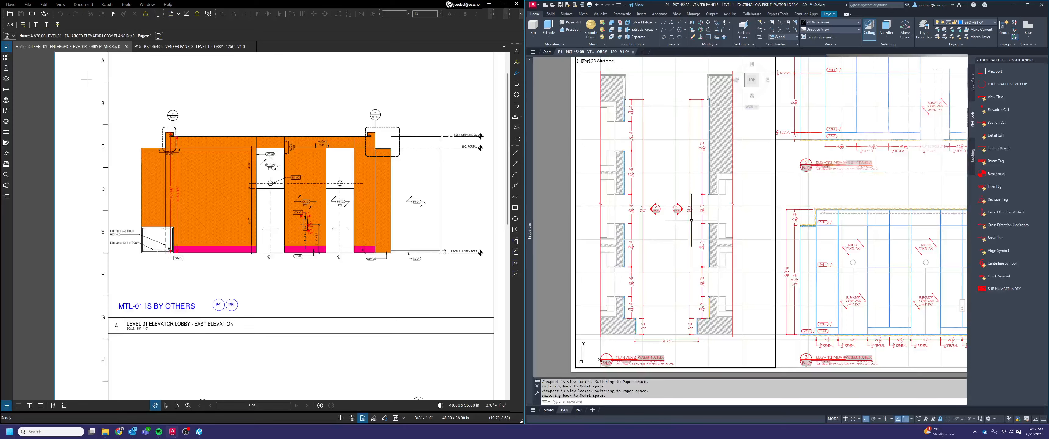
double_click(585, 230)
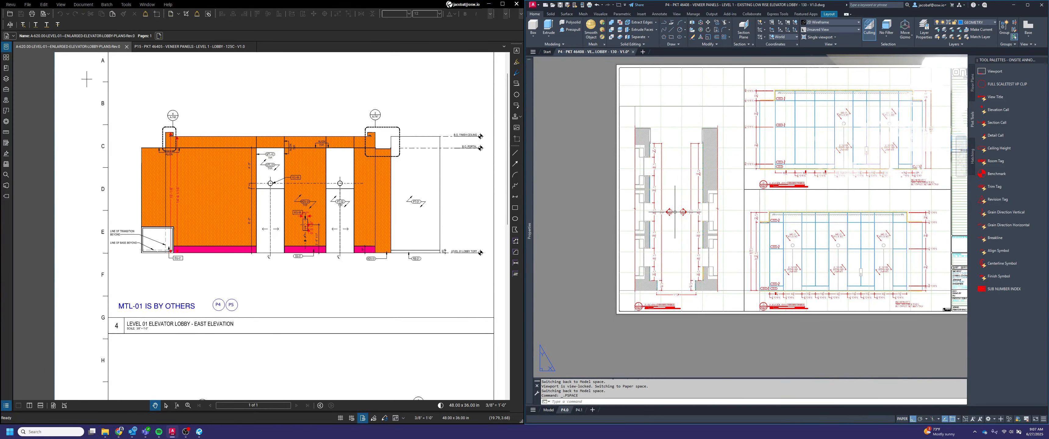
Switch to layout P4.1 and check the view numbers in the elevation and section view titles
scroll(675, 212, up, 6)
scroll(702, 221, down, 8)
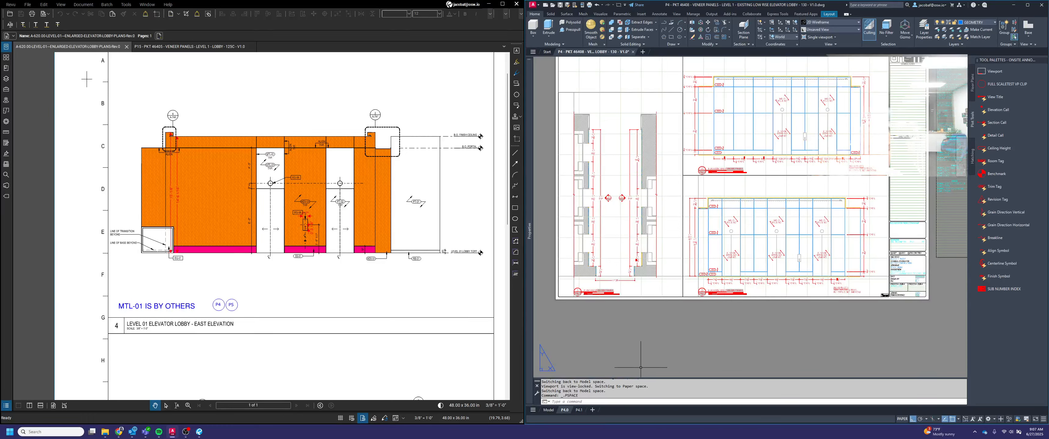
click(579, 410)
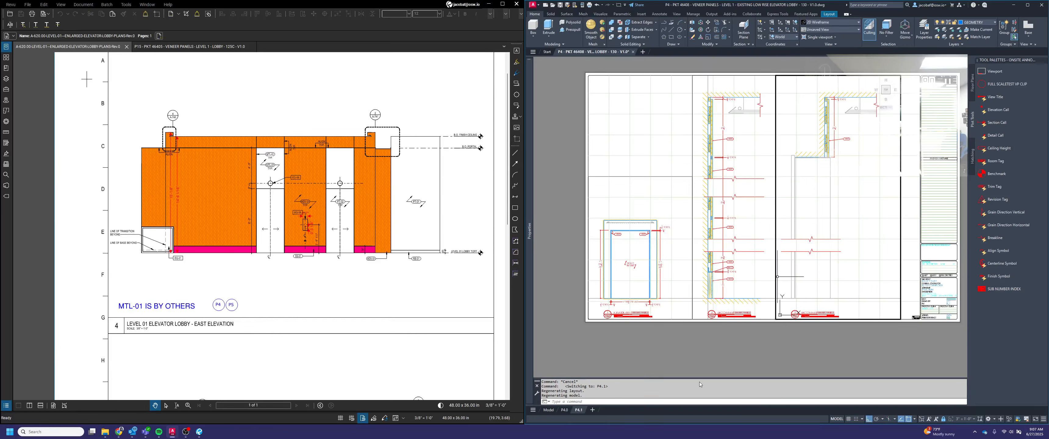
mouse_move(565, 413)
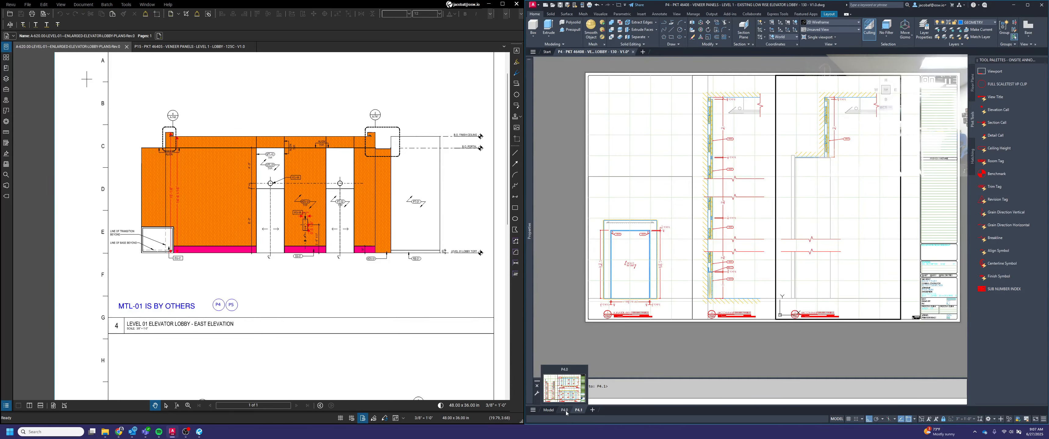
scroll(723, 323, up, 3)
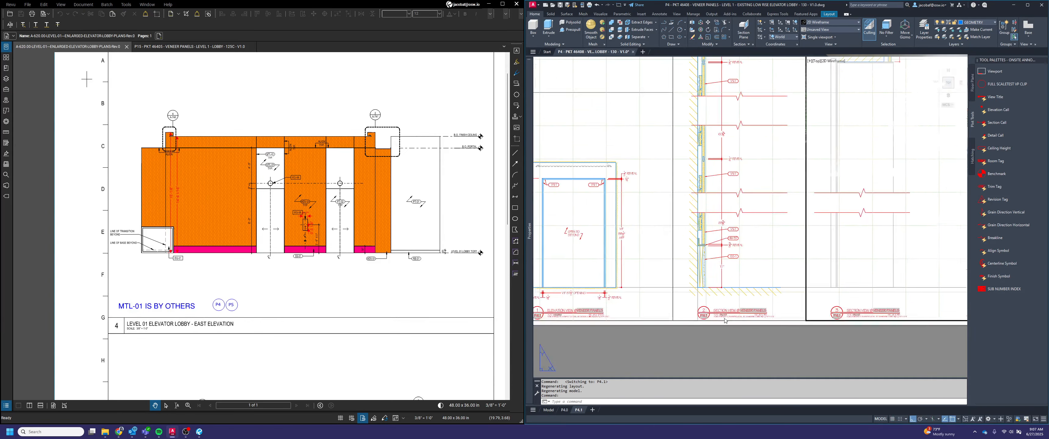
scroll(723, 321, down, 2)
double_click(718, 347)
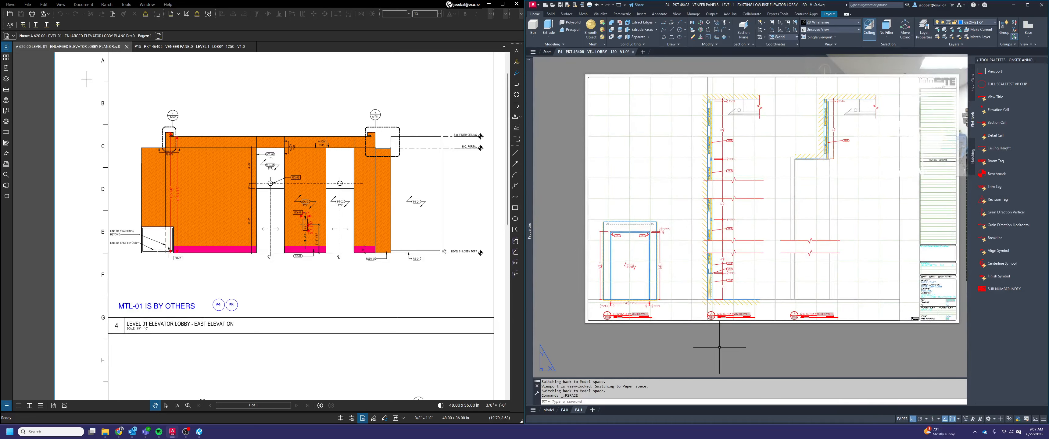
On layout P4.0, activate the elevation view 3 viewport and insert a section call above the elevation with its tail pointing down
click(564, 410)
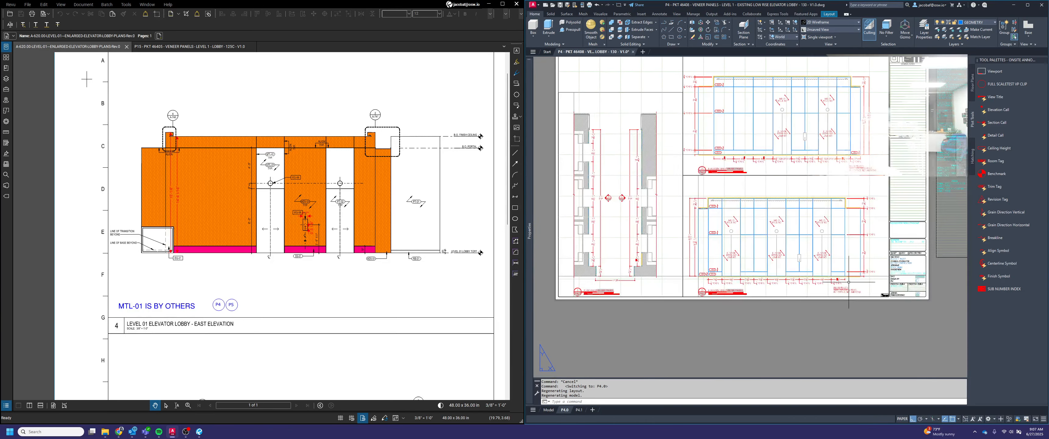
scroll(798, 247, up, 2)
key(Escape)
double_click(770, 147)
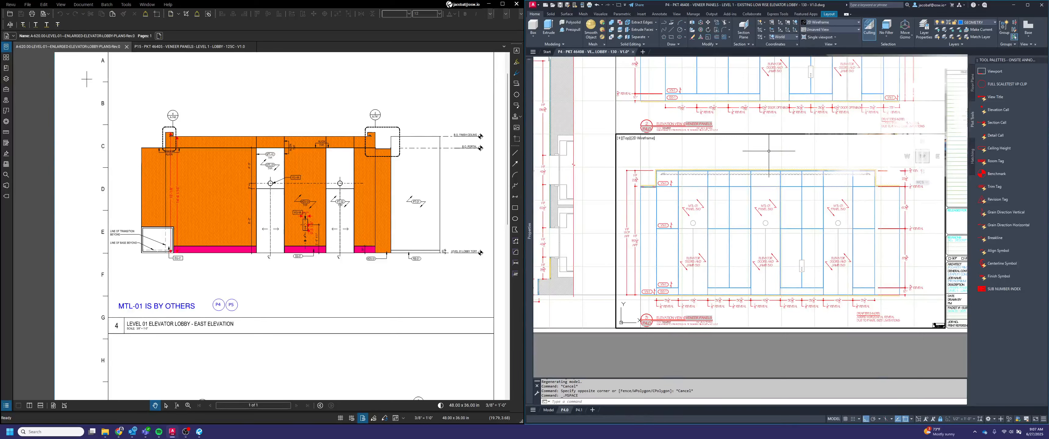
click(996, 122)
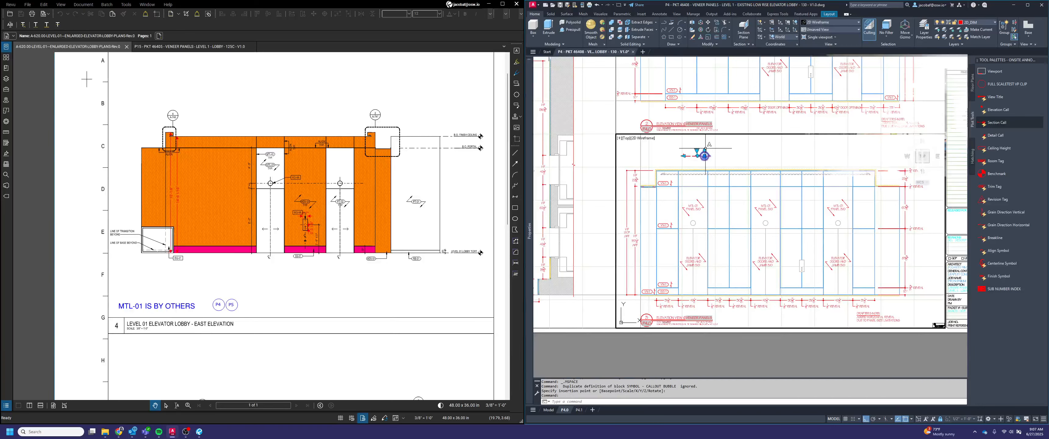
click(704, 156)
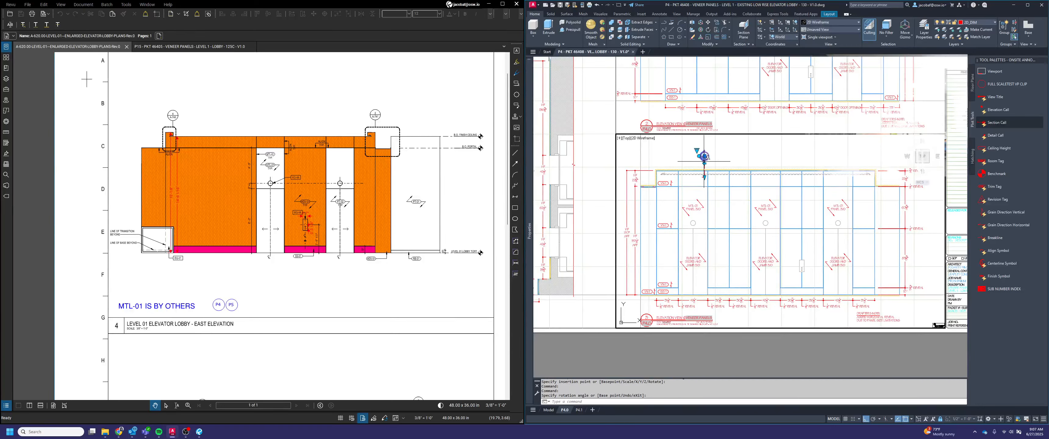
click(728, 155)
key(Escape)
Move the section call horizontally in line with the center of the first MTL-01 panel in elevation view 3
key(space)
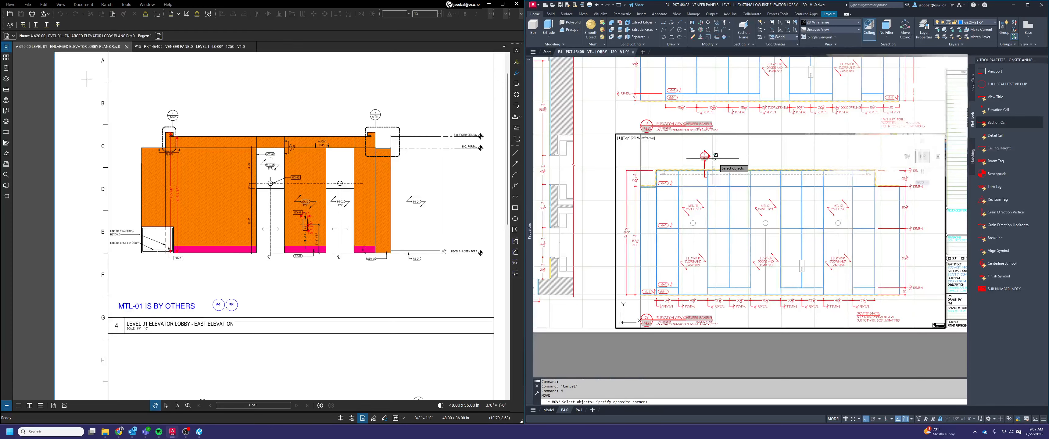
click(705, 161)
key(space)
scroll(703, 163, up, 5)
click(707, 177)
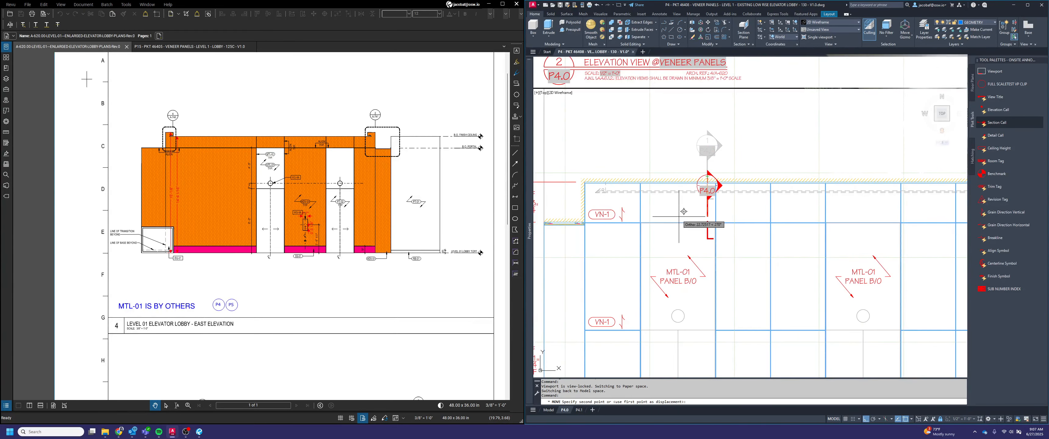
click(678, 222)
Move the section call straight up so its bubble sits above the ceiling line of elevation view 3
key(space)
click(677, 216)
key(space)
click(725, 163)
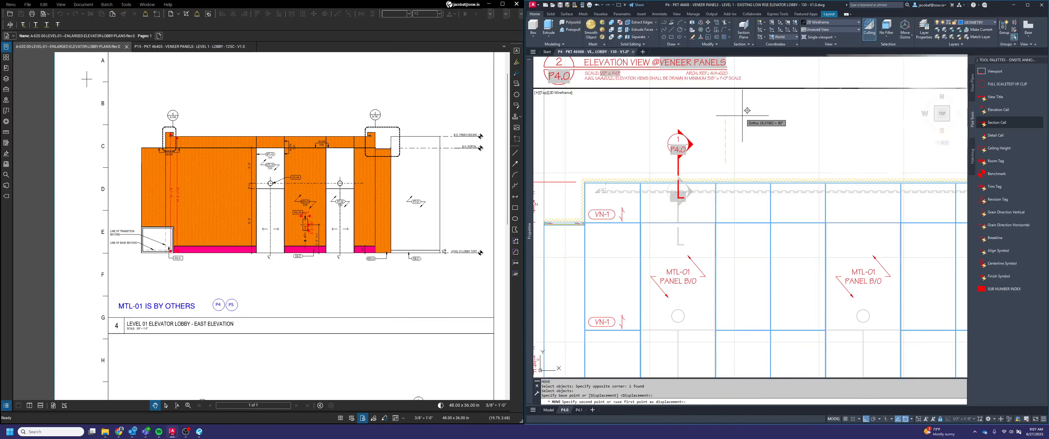
click(739, 122)
Finish raising the section call above elevation view 3 and stretch its tail straight down past the dimensions below the elevation
click(676, 134)
scroll(680, 155, down, 4)
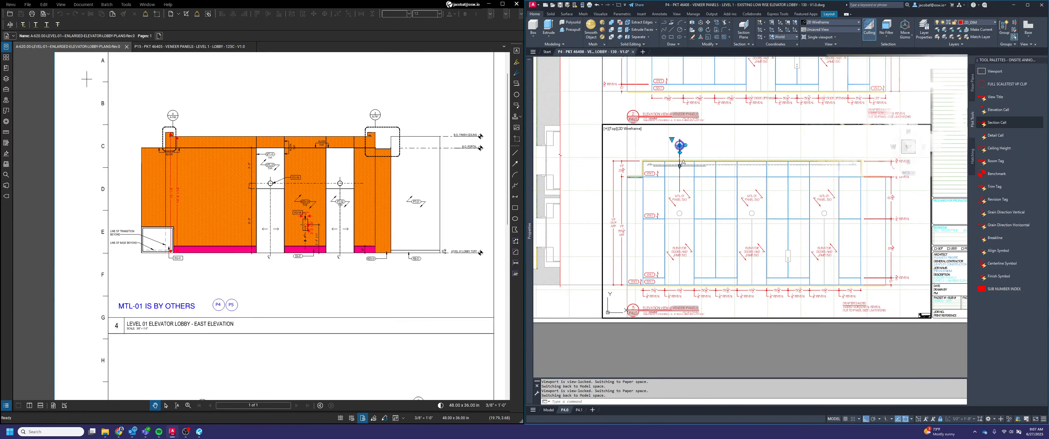
click(679, 166)
scroll(681, 297, up, 4)
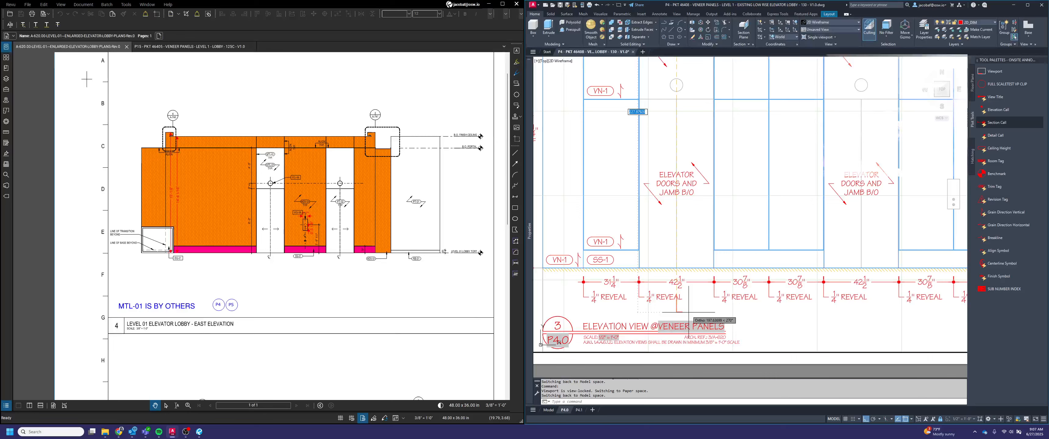
text(228)
key(Return)
key(Escape)
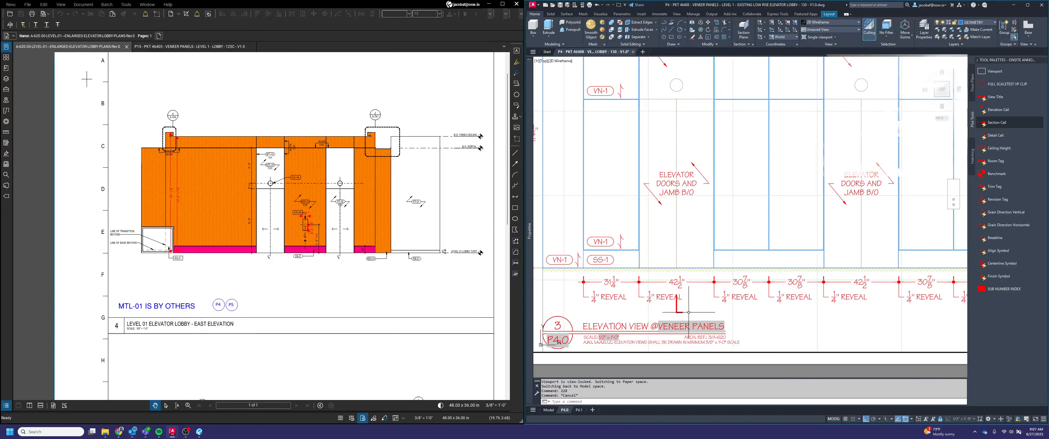
Move the section call slightly to the right so its lower tail end clears the reveal dimension text below elevation view 3
key(space)
click(688, 313)
click(679, 308)
key(space)
click(754, 315)
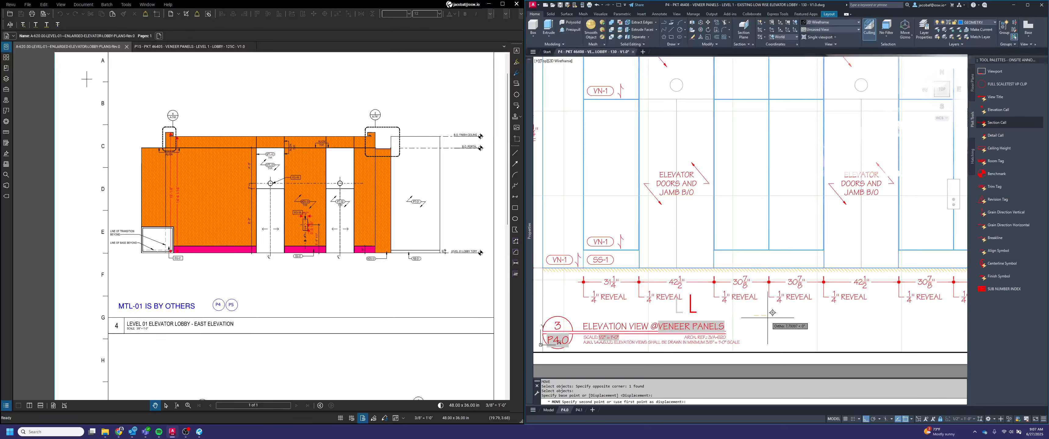
click(768, 319)
scroll(765, 313, down, 4)
scroll(745, 154, up, 2)
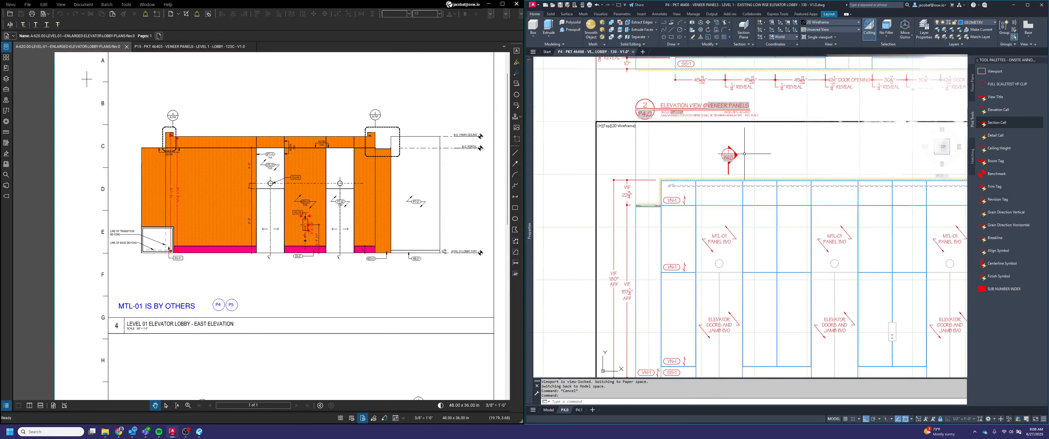
Set the view number of the section call above elevation view 3 to 3 and update its sheet number
key(Escape)
double_click(728, 156)
text(3)
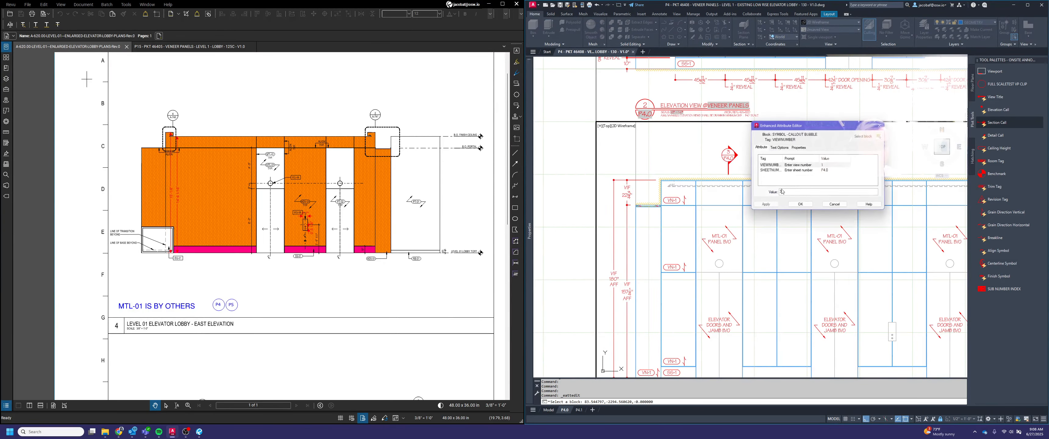
click(828, 170)
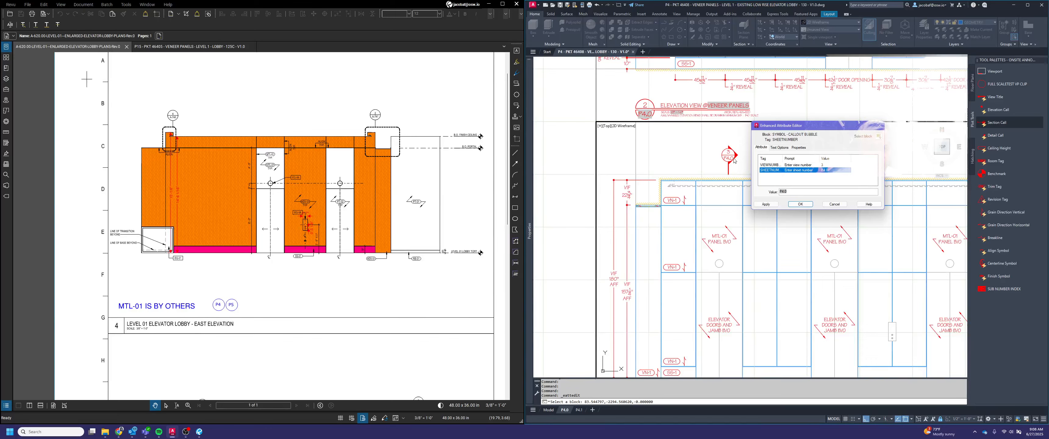
click(792, 193)
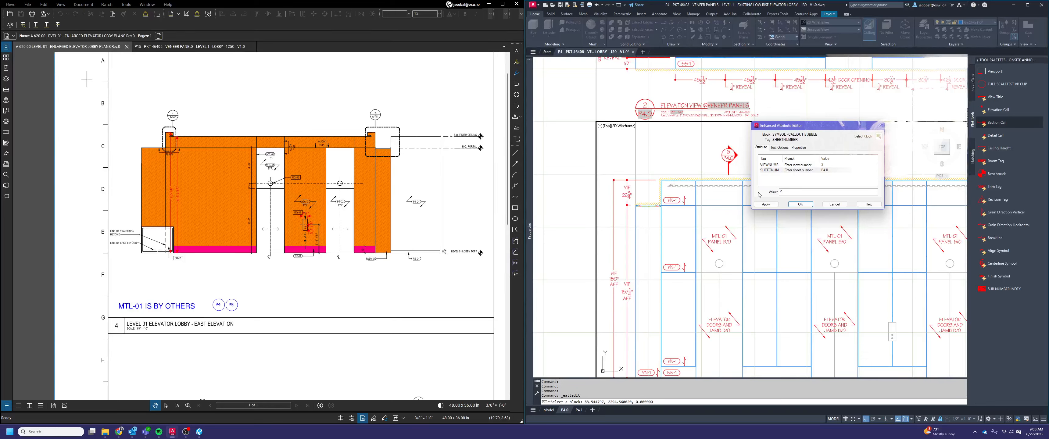
click(799, 204)
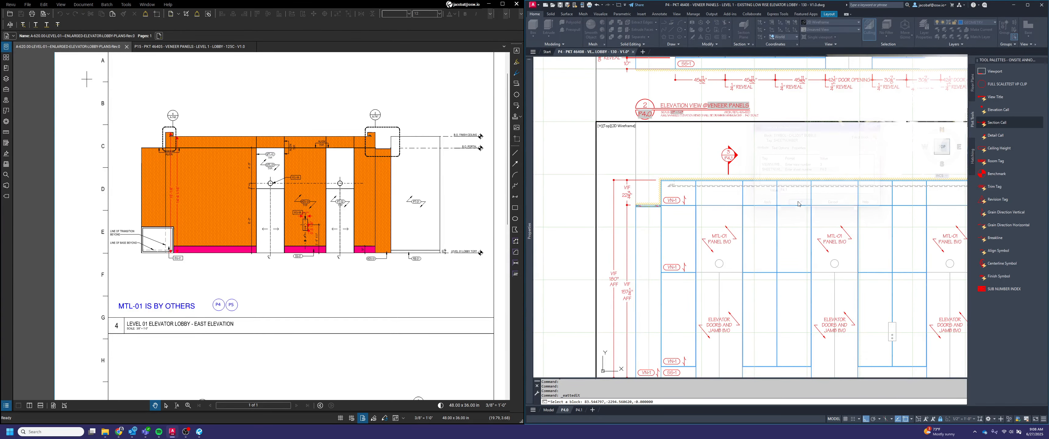
Copy the section call horizontally to the right above elevation view 3
text(copy)
key(space)
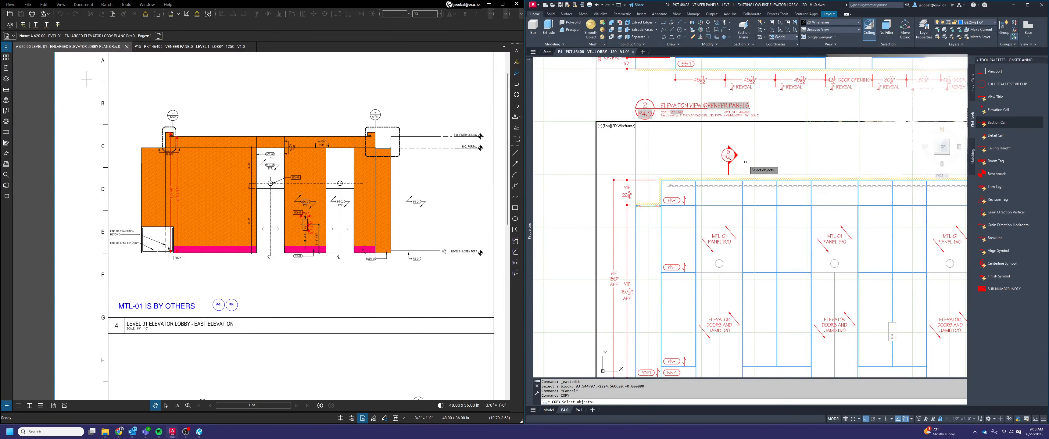
click(731, 159)
key(space)
click(745, 148)
scroll(779, 148, down, 1)
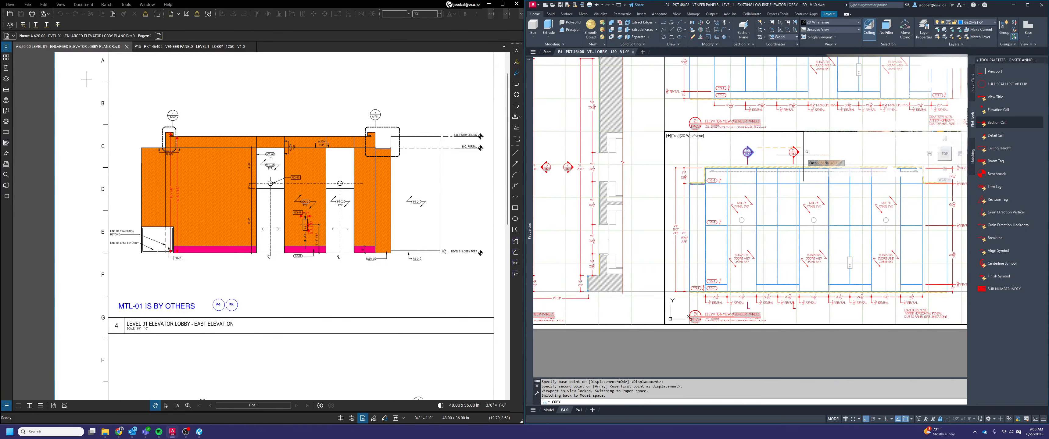
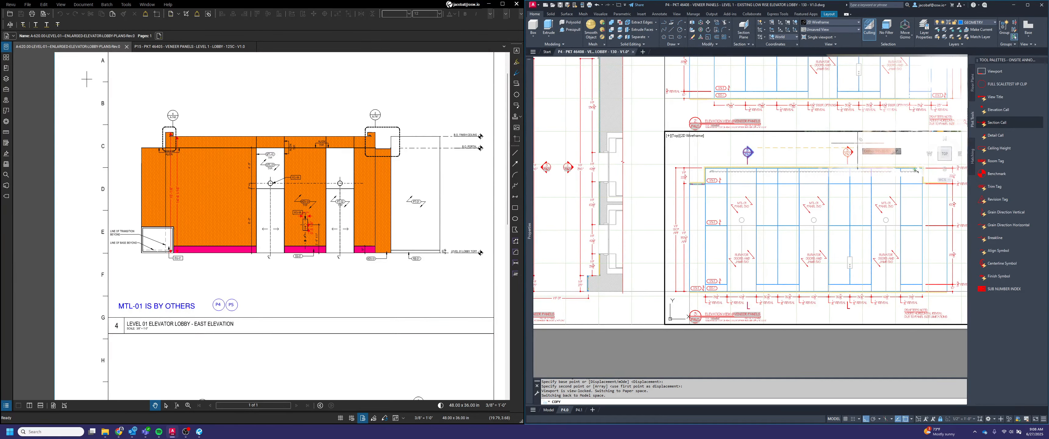
Place the copied section call above the right half of elevation view 3 and set its view number to 2
click(914, 170)
key(Return)
scroll(906, 295, up, 2)
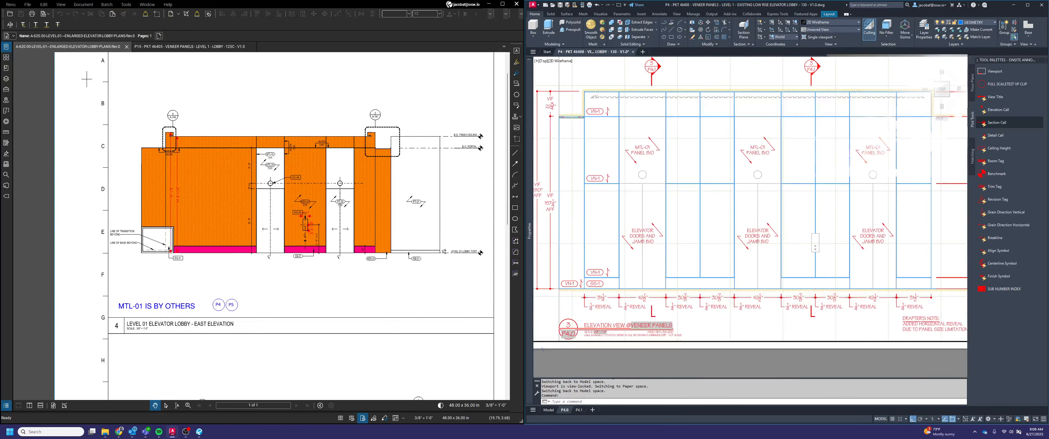
scroll(808, 311, up, 2)
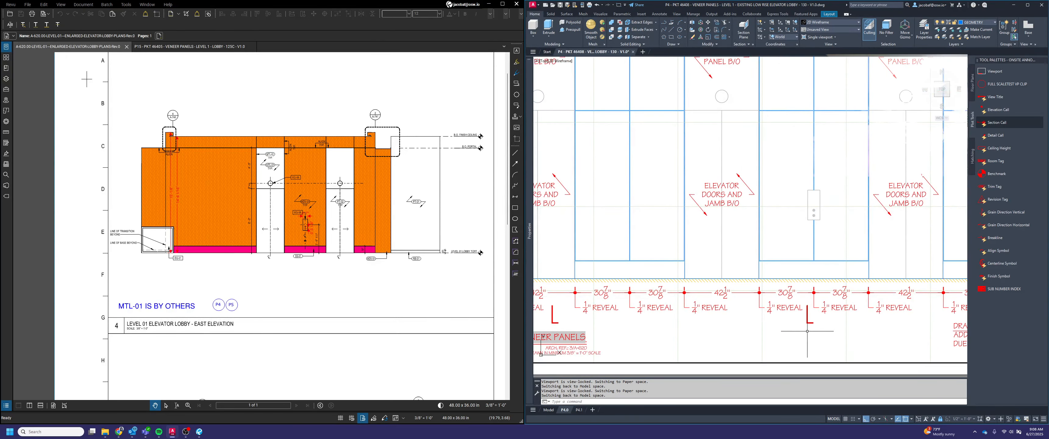
scroll(806, 330, down, 2)
middle_drag(809, 205, 814, 237)
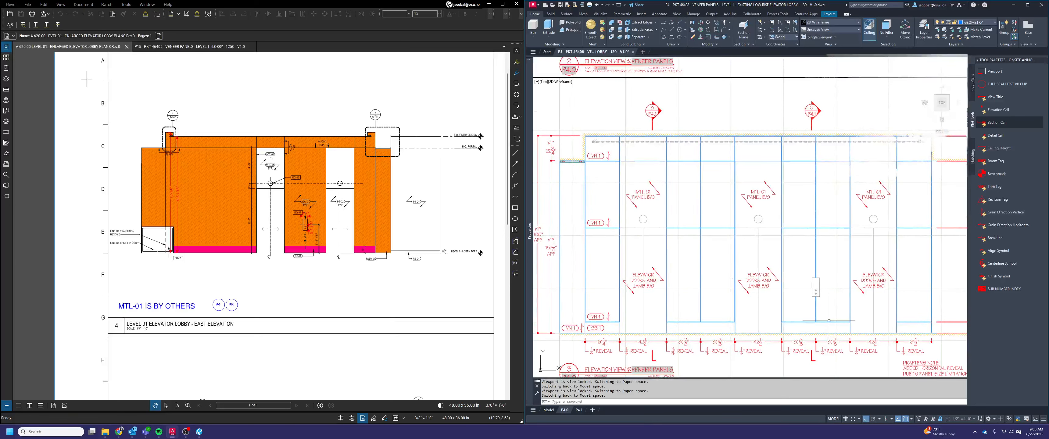
double_click(811, 111)
text(2)
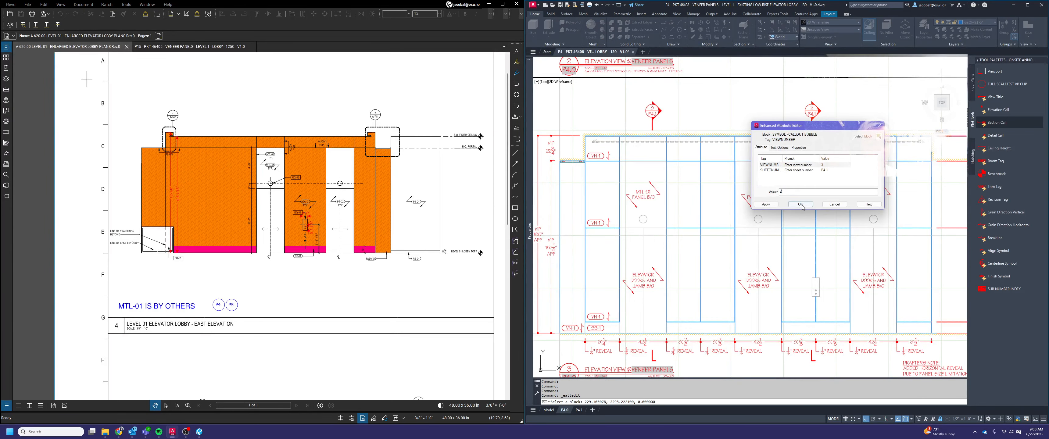
click(801, 206)
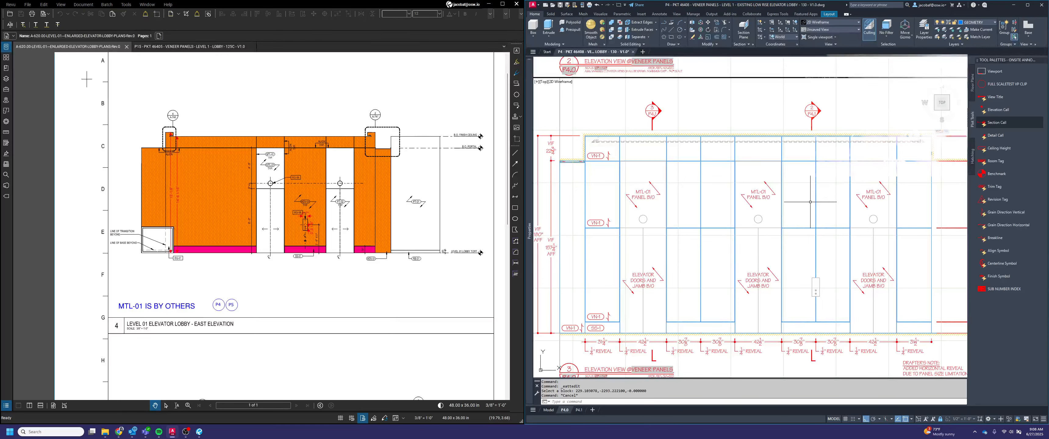
Leave the layout viewport, switch to model space and set the annotation scale to 1/2" = 1'-0"
scroll(803, 200, down, 3)
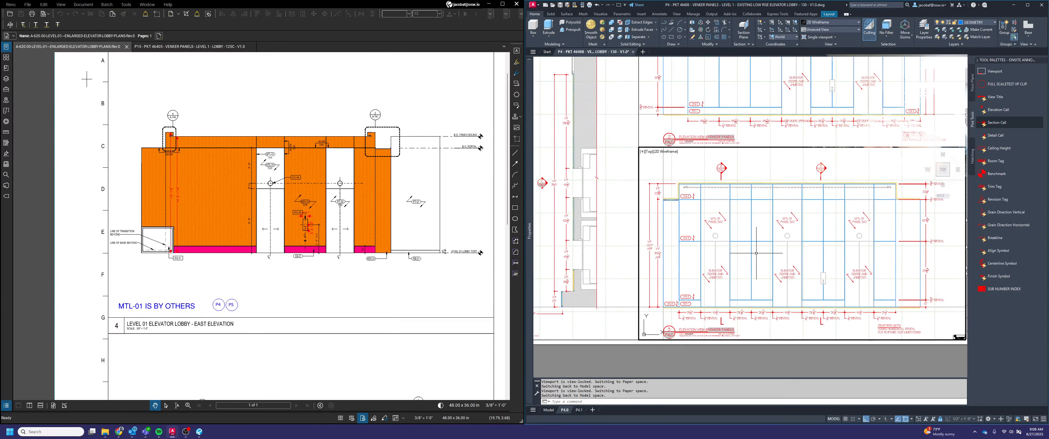
middle_drag(797, 259, 797, 291)
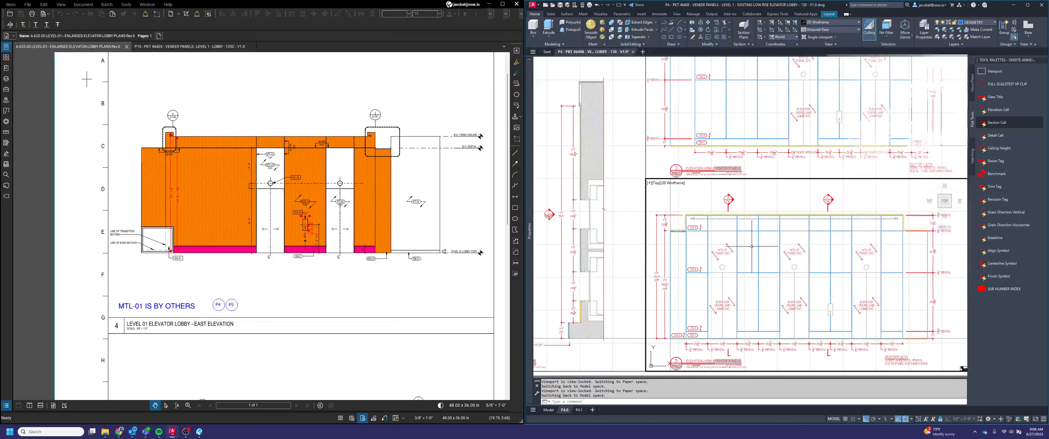
middle_drag(752, 233, 758, 282)
click(749, 241)
click(748, 241)
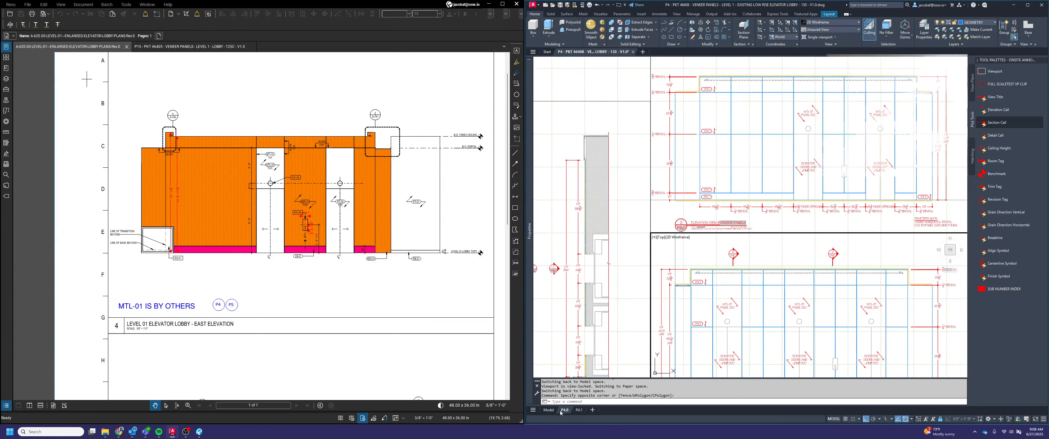
scroll(680, 219, down, 4)
double_click(641, 125)
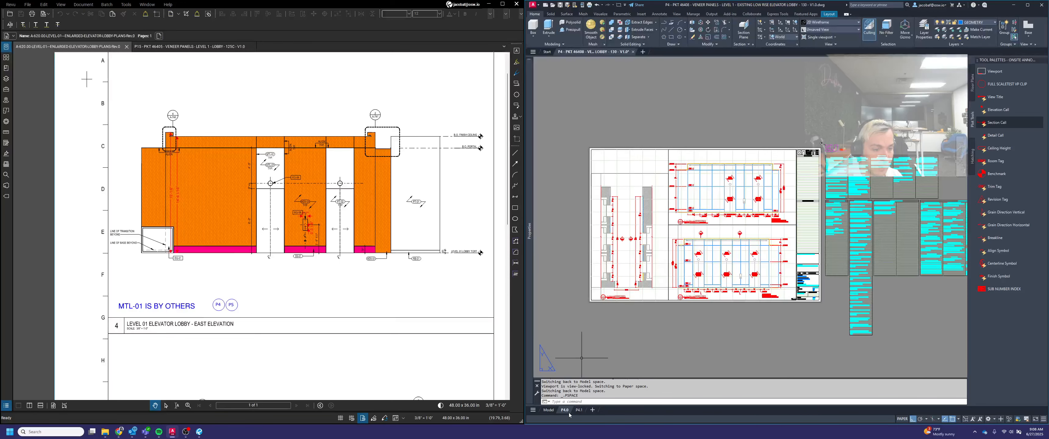
click(554, 412)
scroll(774, 260, down, 8)
mouse_move(774, 261)
middle_down()
mouse_move(742, 330)
mouse_move(753, 300)
middle_up()
scroll(766, 289, up, 5)
scroll(821, 298, up, 3)
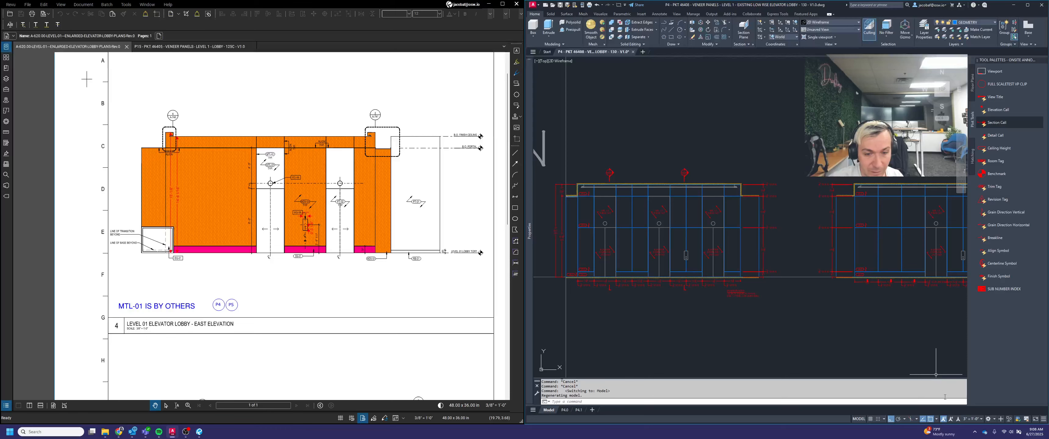
click(973, 420)
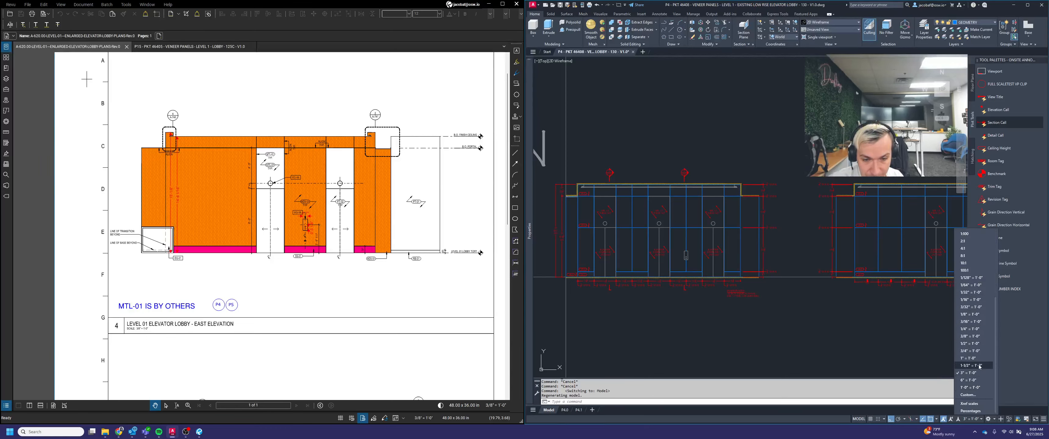
click(973, 344)
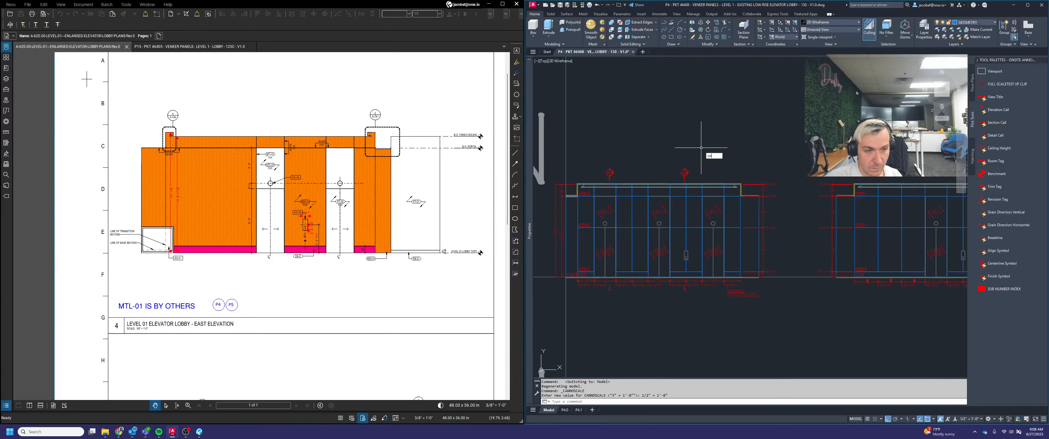
Copy the right-hand section call of the first elevator lobby elevation horizontally to above the neighbouring mirrored elevation
scroll(694, 173, up, 2)
text(co)
key(space)
click(696, 175)
click(673, 158)
key(space)
scroll(674, 158, down, 4)
click(677, 149)
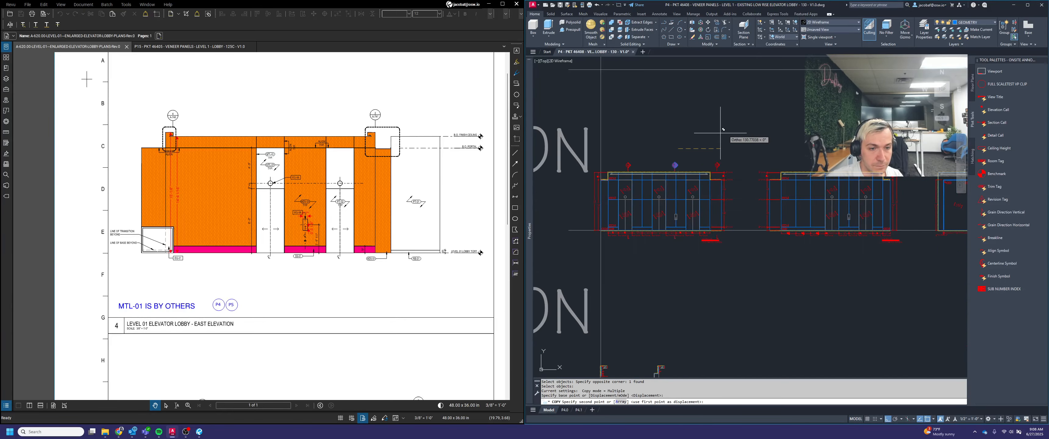
scroll(837, 112, up, 2)
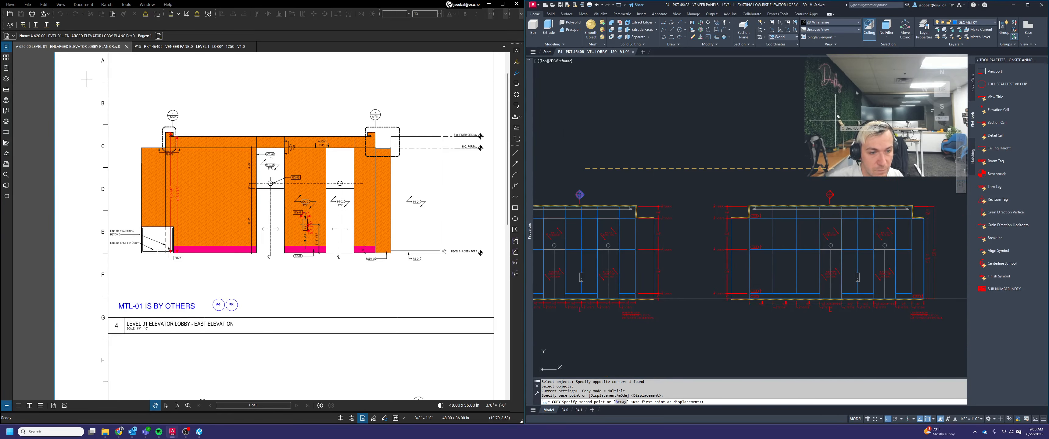
scroll(838, 116, down, 2)
scroll(837, 117, up, 2)
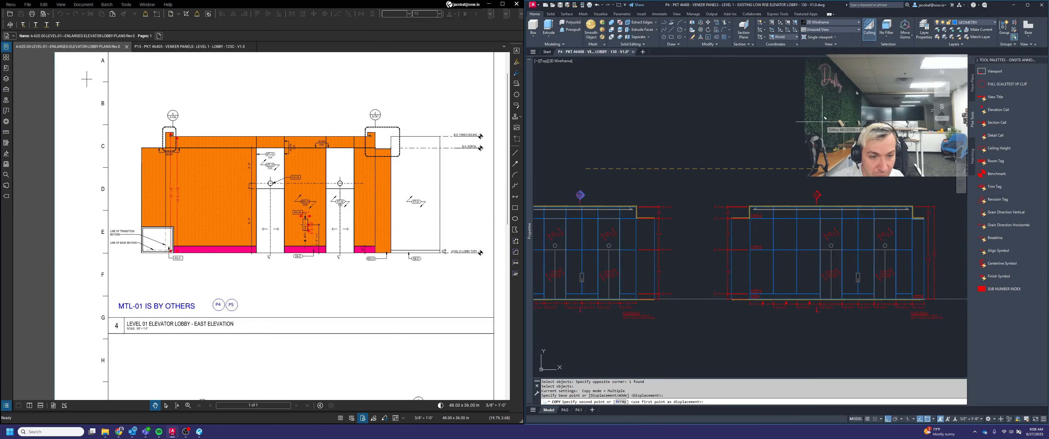
click(820, 120)
key(Return)
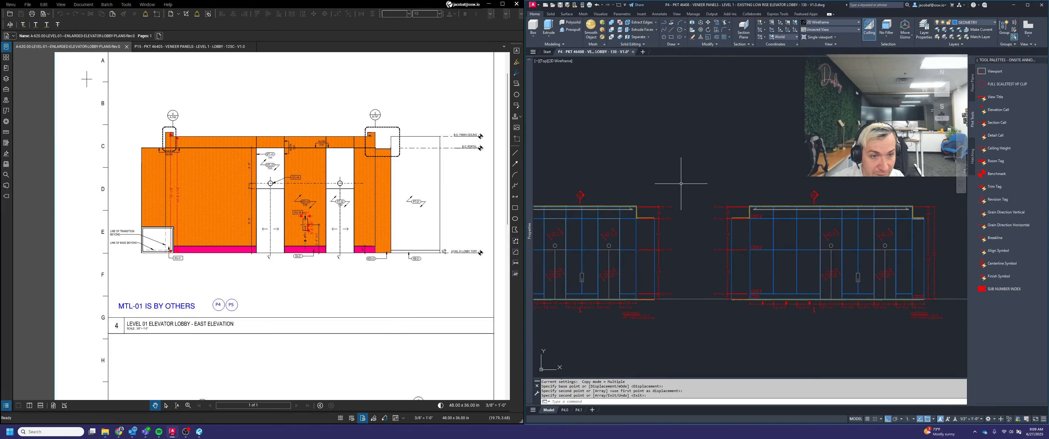
Copy the left-hand section call of the first elevation horizontally to above the mirrored elevation, beside the call already there
key(Return)
middle_drag(542, 175, 598, 175)
click(580, 200)
click(559, 184)
key(Return)
click(576, 154)
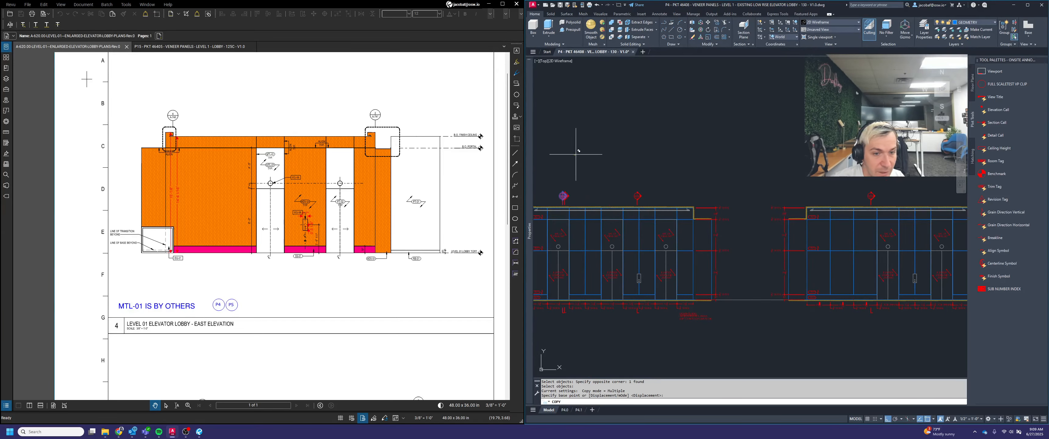
scroll(688, 140, down, 2)
scroll(825, 142, up, 2)
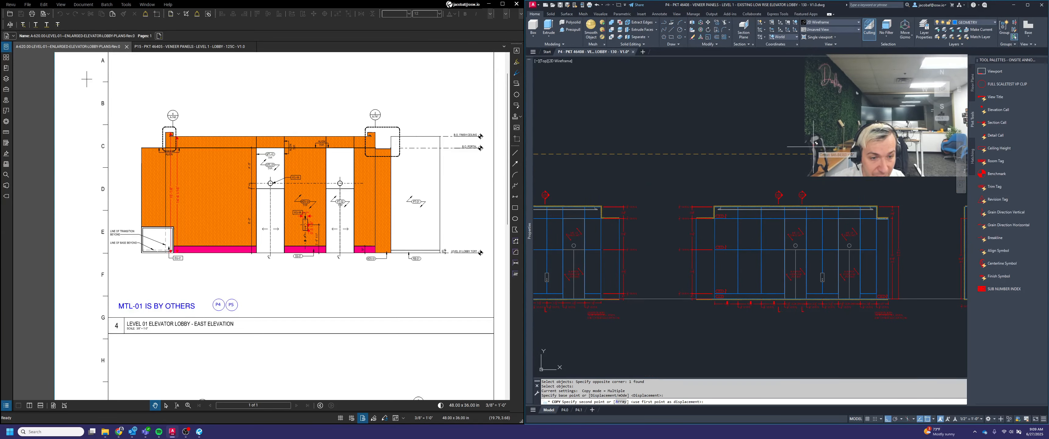
click(817, 142)
key(Escape)
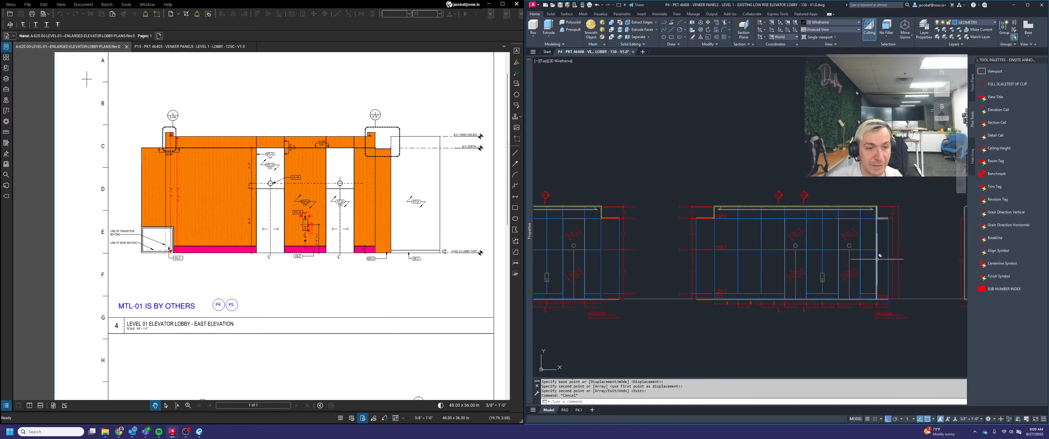
Check the section calls above both lobby elevations in model space and on layout P4.0, along with the plan view
middle_drag(851, 249, 800, 237)
scroll(803, 249, down, 5)
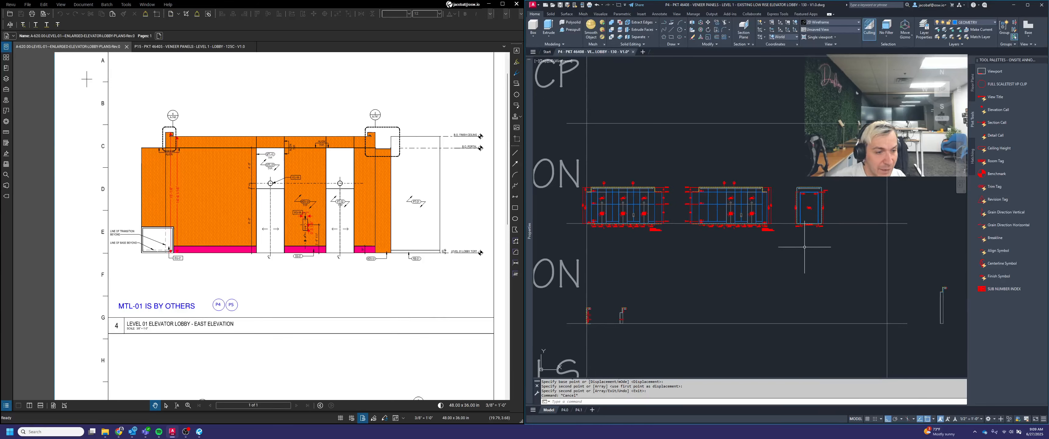
scroll(807, 194, up, 2)
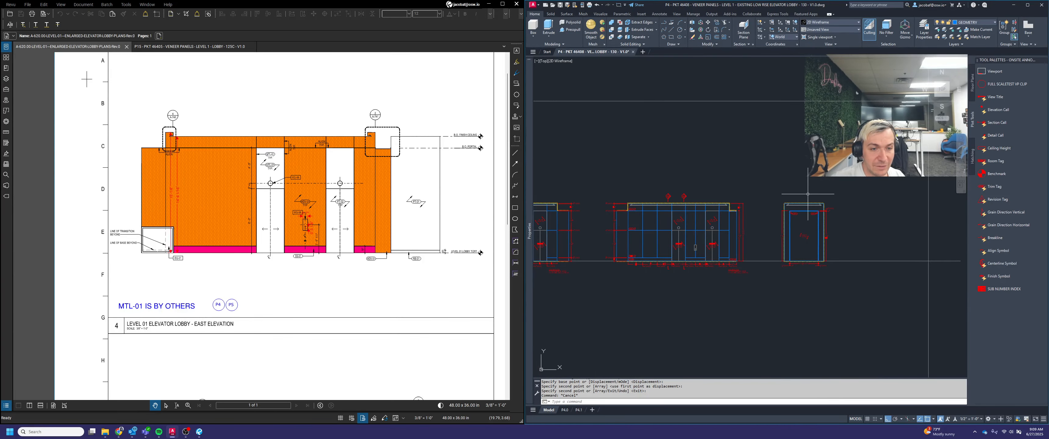
click(578, 409)
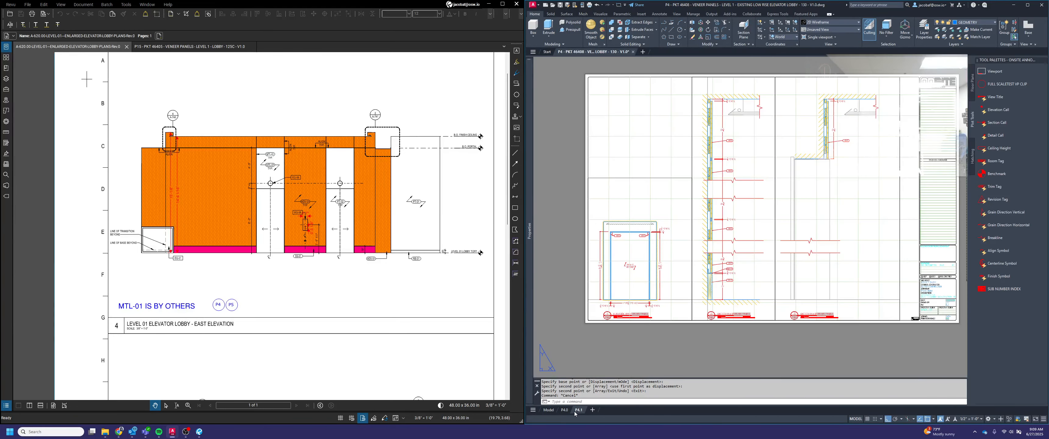
click(568, 409)
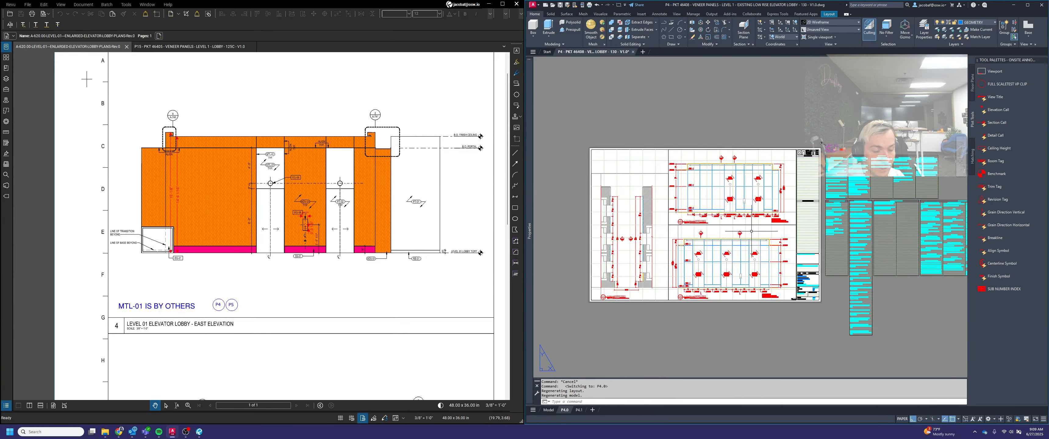
middle_drag(720, 241, 749, 240)
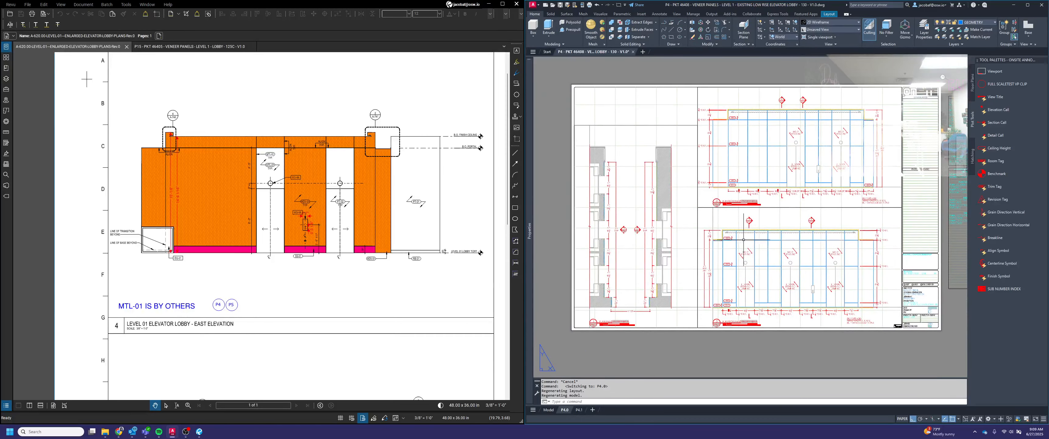
scroll(633, 299, up, 3)
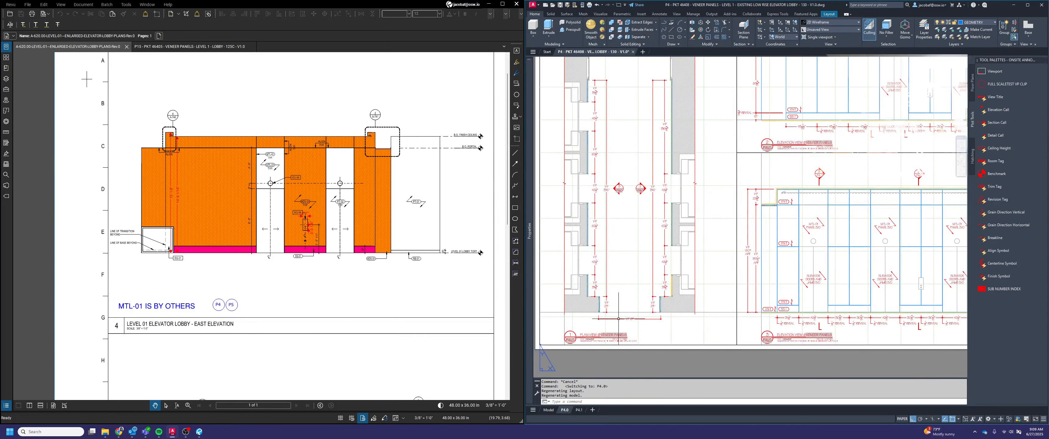
scroll(618, 317, down, 2)
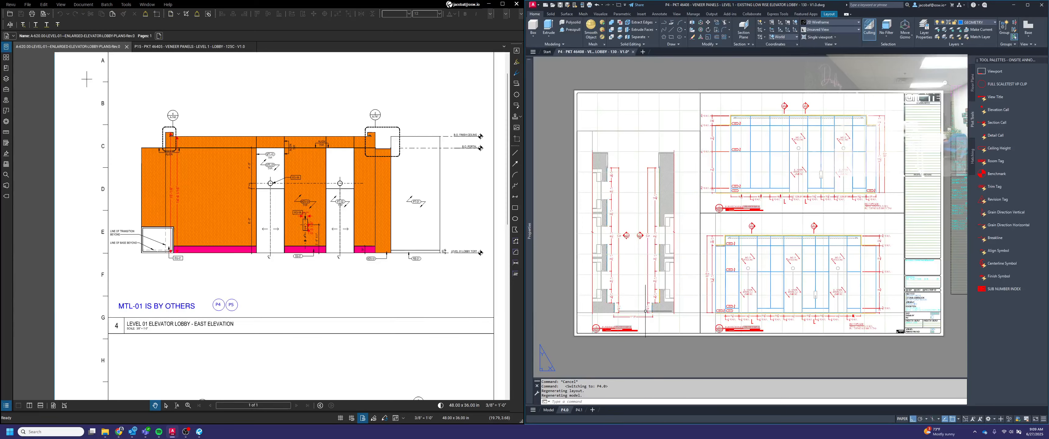
scroll(645, 310, up, 4)
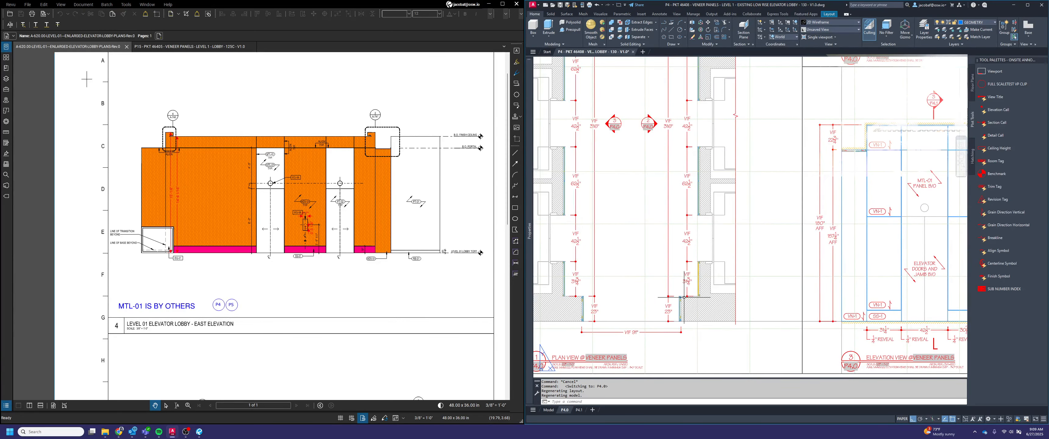
Compare the elevation and section views on layout P4.1 with the plan and the left soffit area of elevation view 3 on P4.0
click(577, 410)
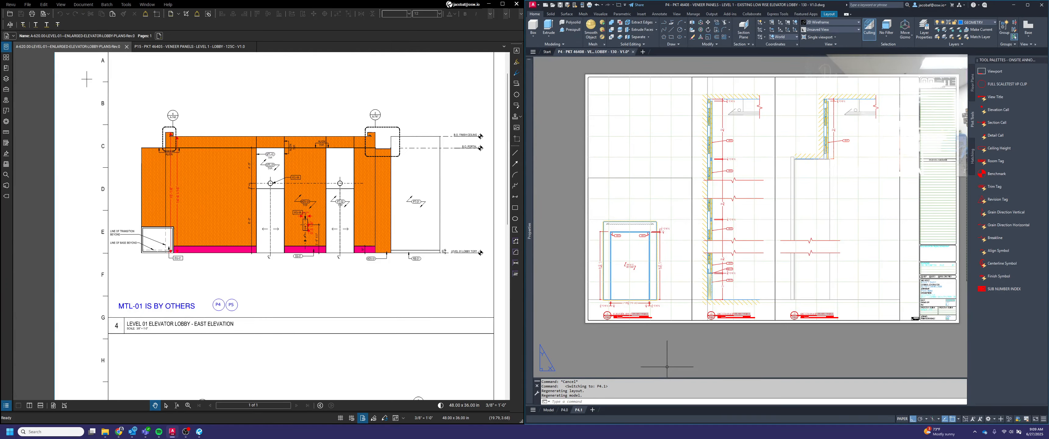
scroll(631, 235, up, 2)
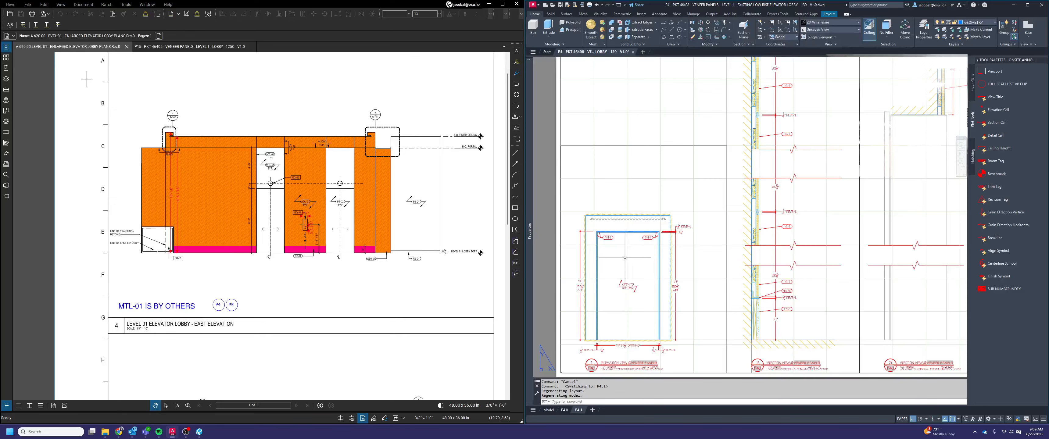
click(565, 410)
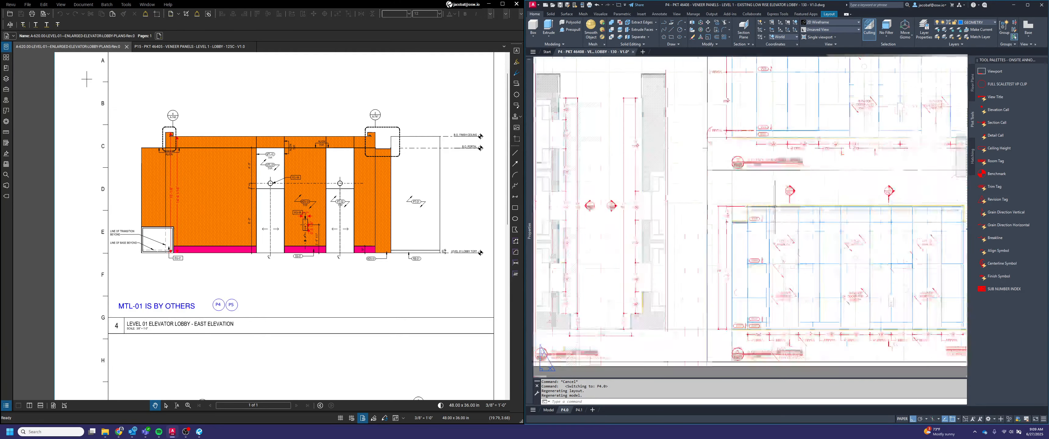
scroll(774, 206, up, 5)
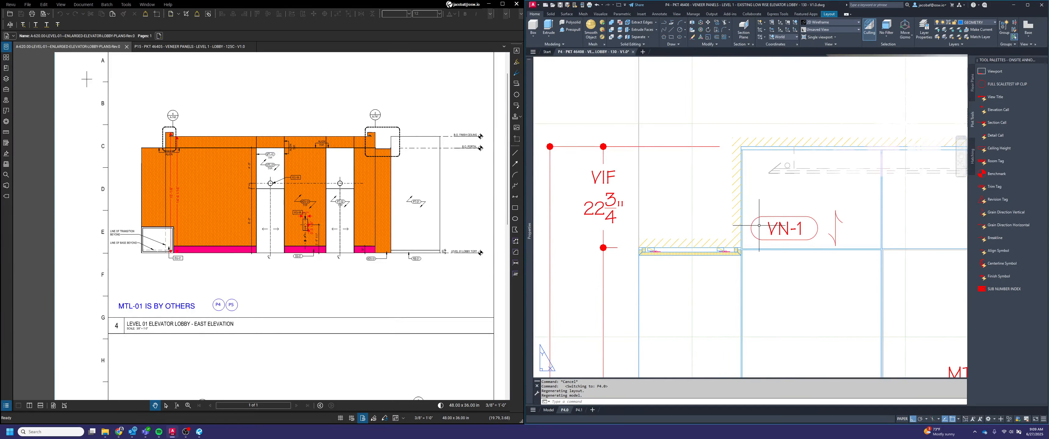
scroll(759, 225, down, 4)
scroll(766, 234, down, 5)
scroll(744, 255, up, 3)
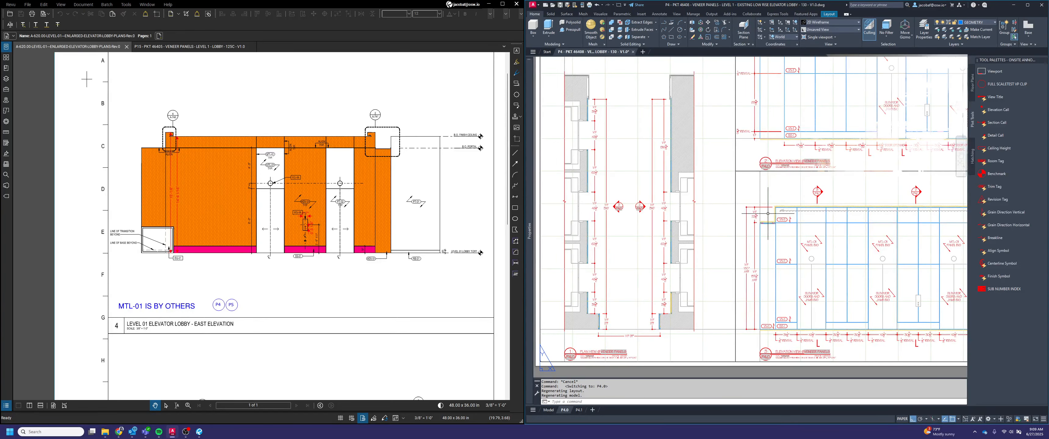
scroll(766, 213, up, 4)
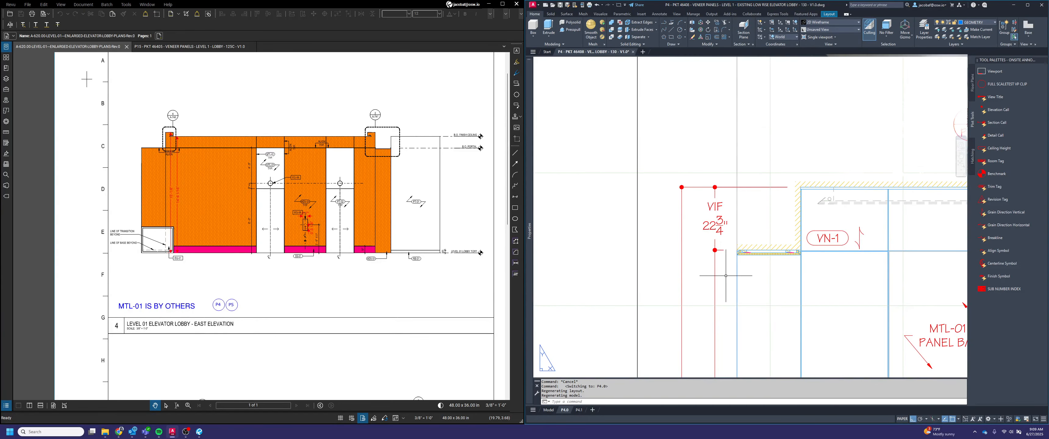
scroll(767, 287, down, 2)
scroll(779, 251, down, 2)
scroll(779, 251, down, 2)
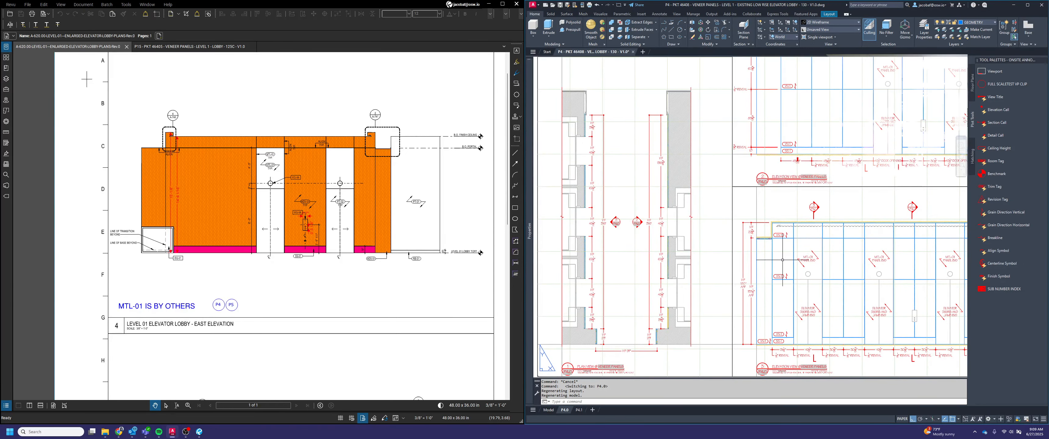
click(578, 410)
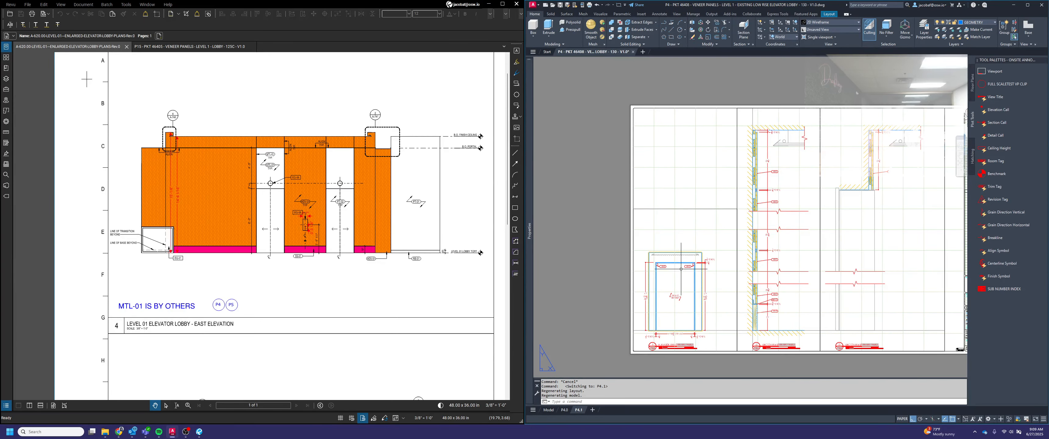
Draw a rectangle tightly around the lowered soffit panel at the upper-left end of elevation view 3 on layout P4.0
click(564, 409)
scroll(774, 269, up, 2)
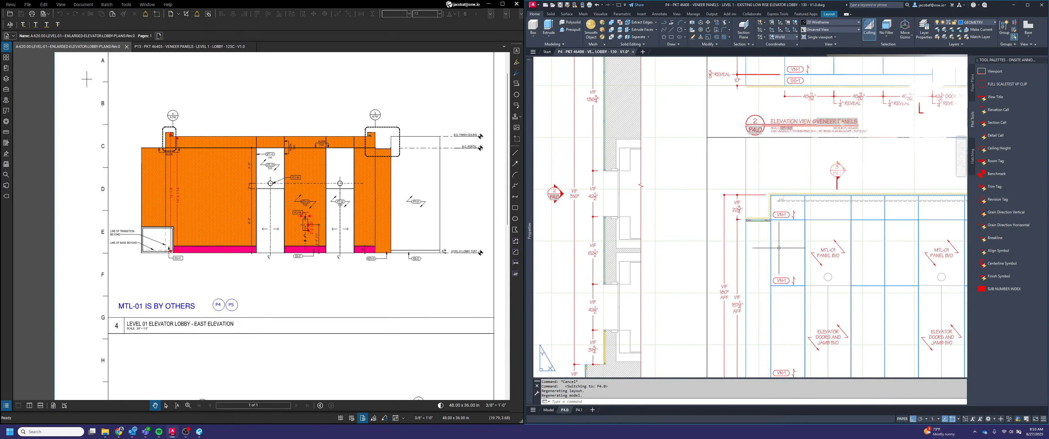
scroll(778, 232, up, 2)
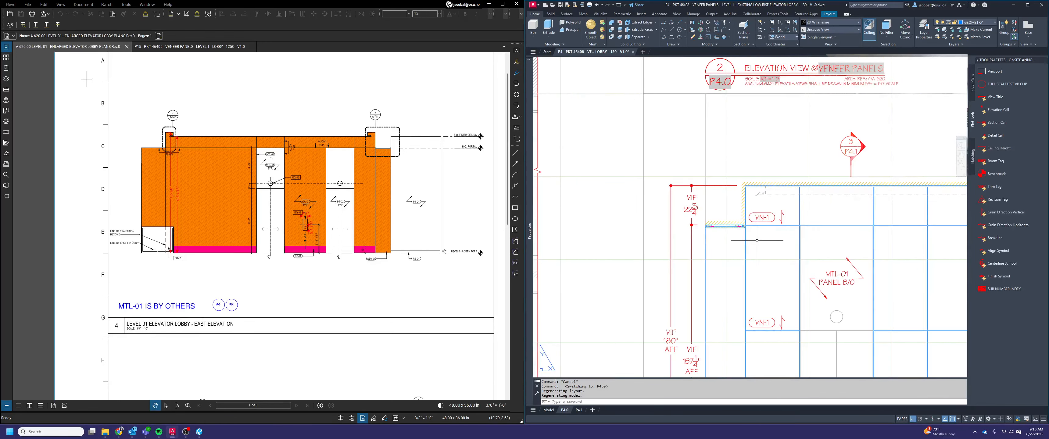
key(Escape)
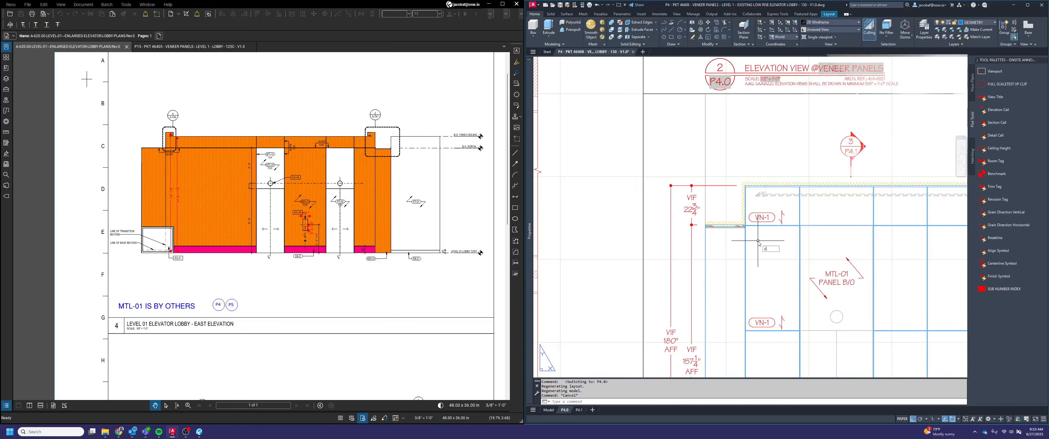
text(rec)
key(Return)
scroll(715, 226, down, 5)
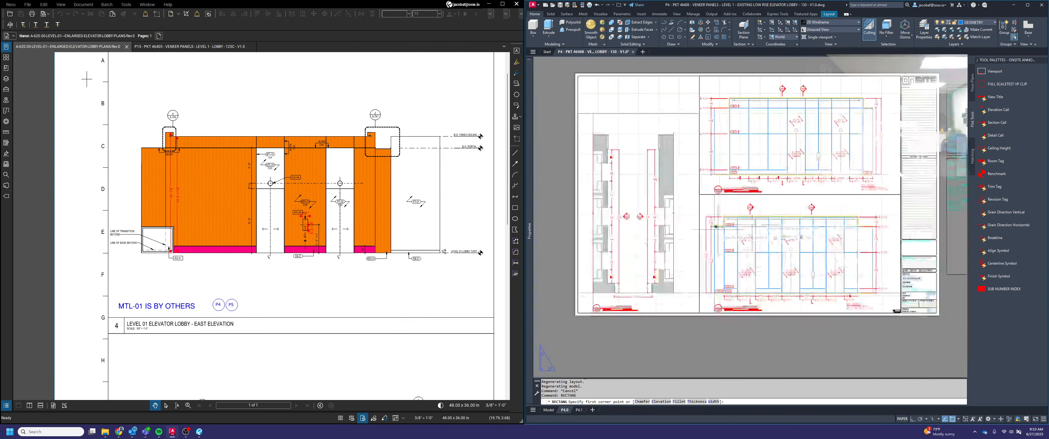
scroll(715, 226, up, 6)
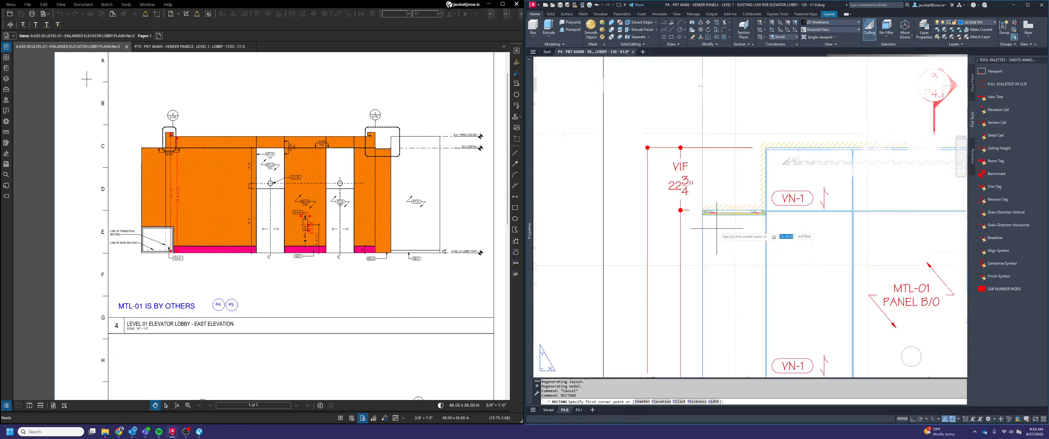
scroll(725, 209, up, 4)
click(574, 222)
scroll(575, 223, down, 1)
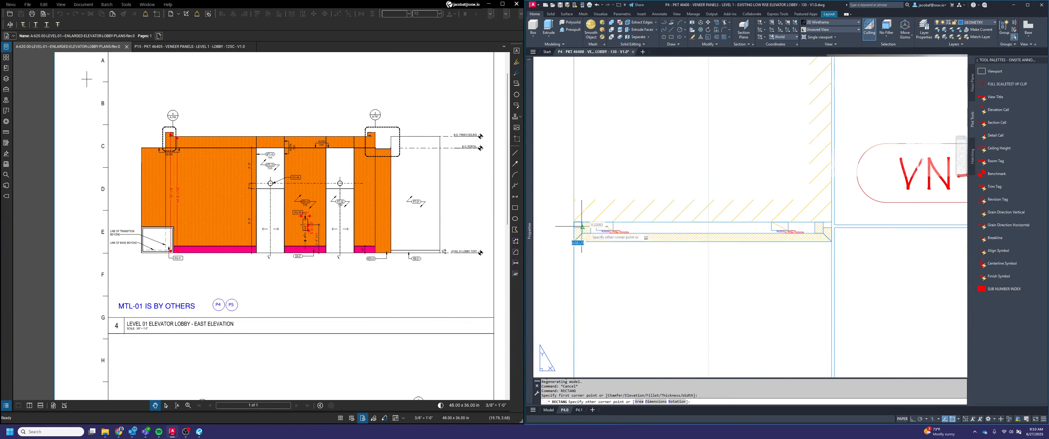
scroll(835, 241, up, 2)
click(829, 241)
scroll(837, 242, down, 4)
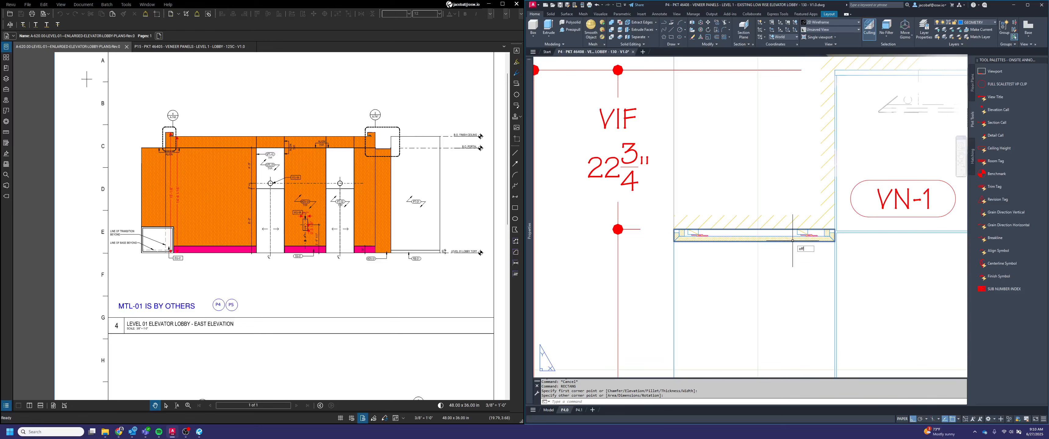
text(o)
key(Return)
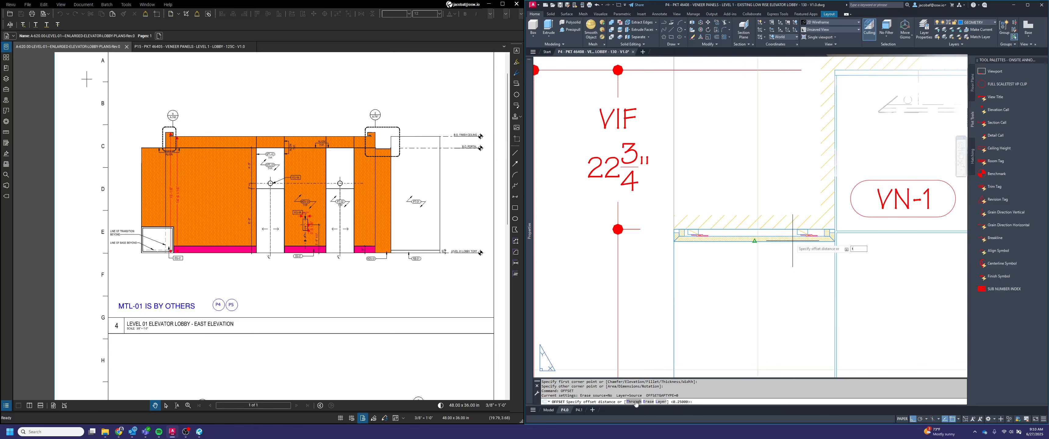
text(t)
key(Return)
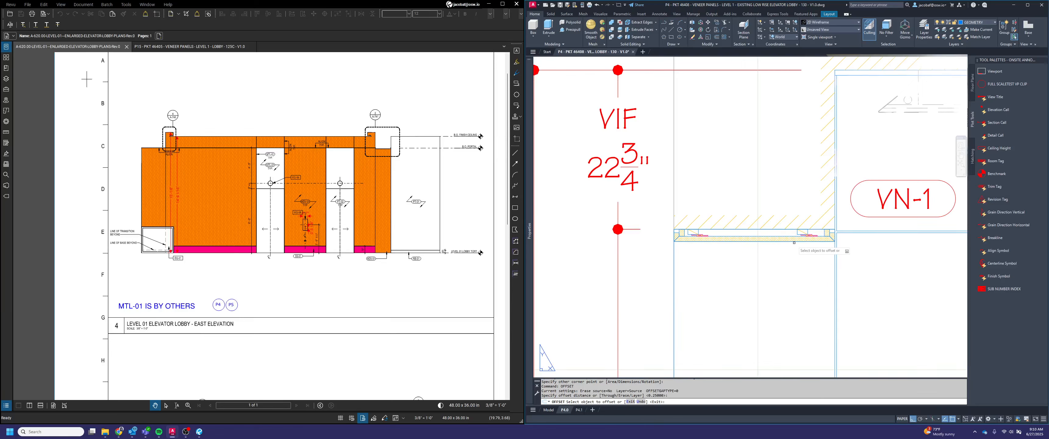
click(794, 242)
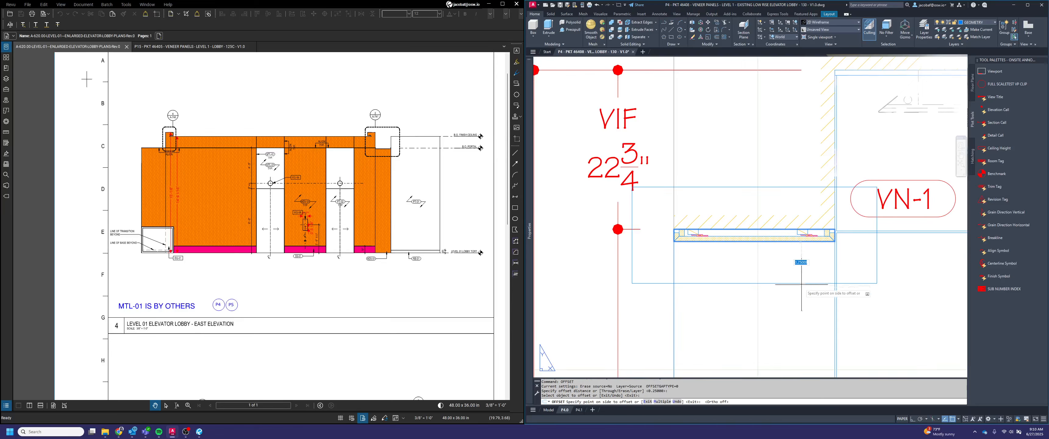
key(F8)
key(Escape)
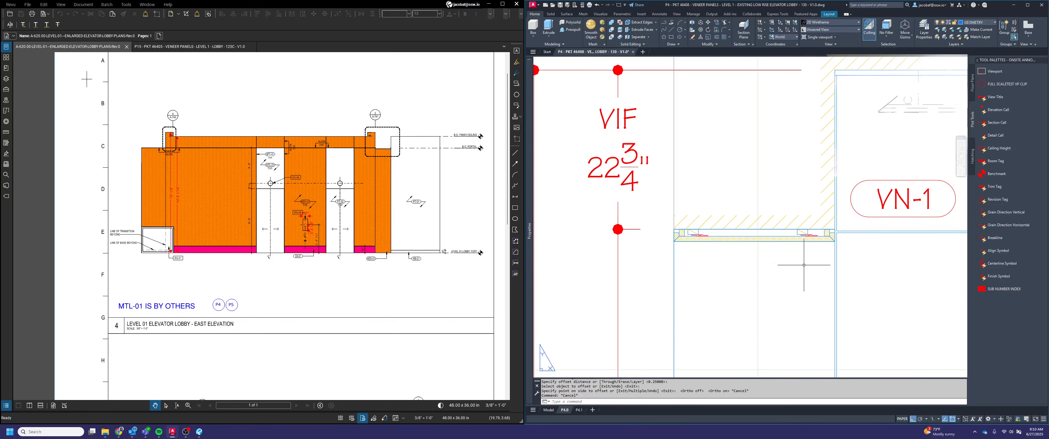
Offset the soffit rectangle outward using the Through option with a value of .125
key(Return)
text(t)
key(Return)
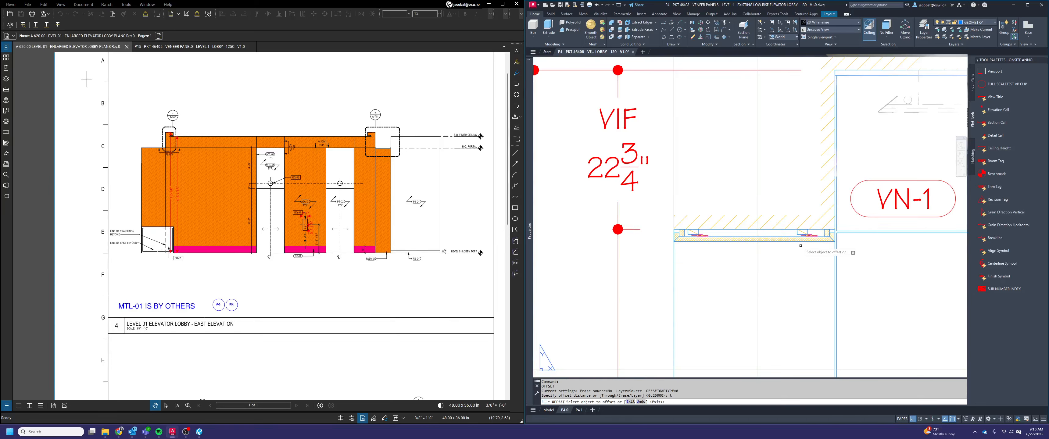
click(798, 239)
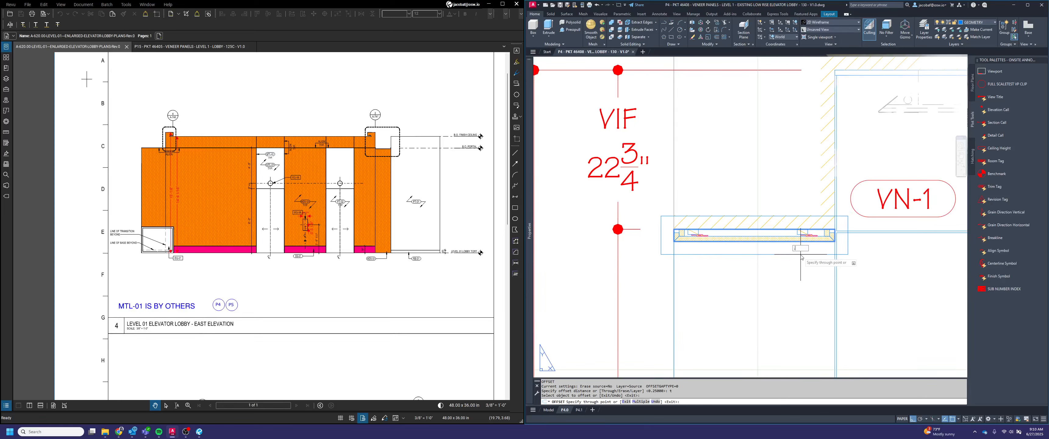
text(.125)
key(Return)
key(Escape)
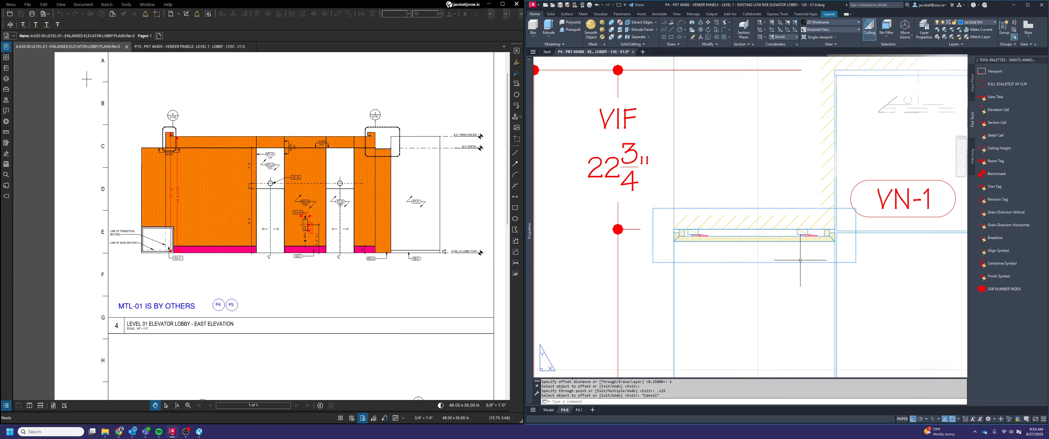
click(799, 270)
click(793, 258)
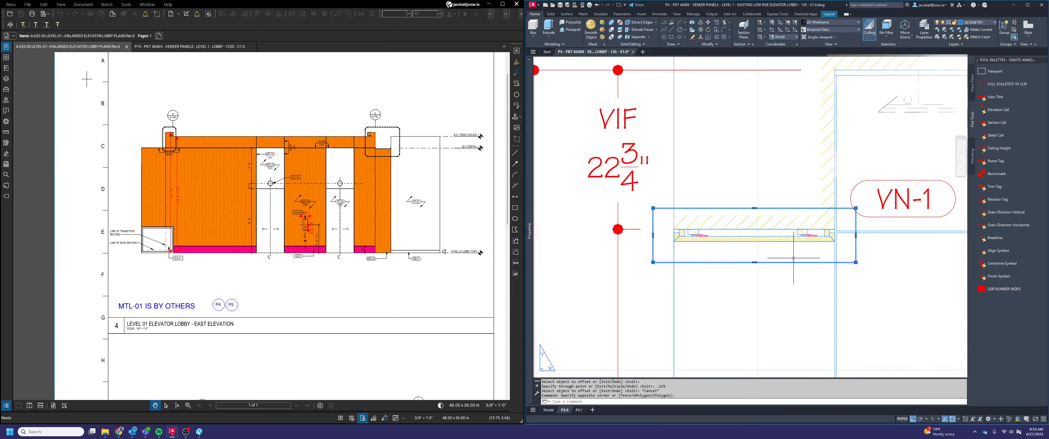
key(Escape)
Fillet the left corners of the outer rectangle around the soffit with a radius of .125
text(fille)
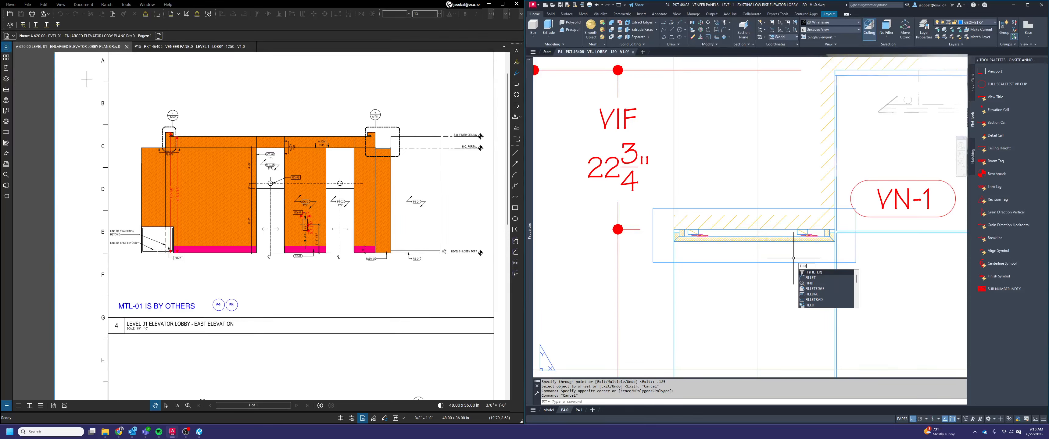
text(t)
key(Return)
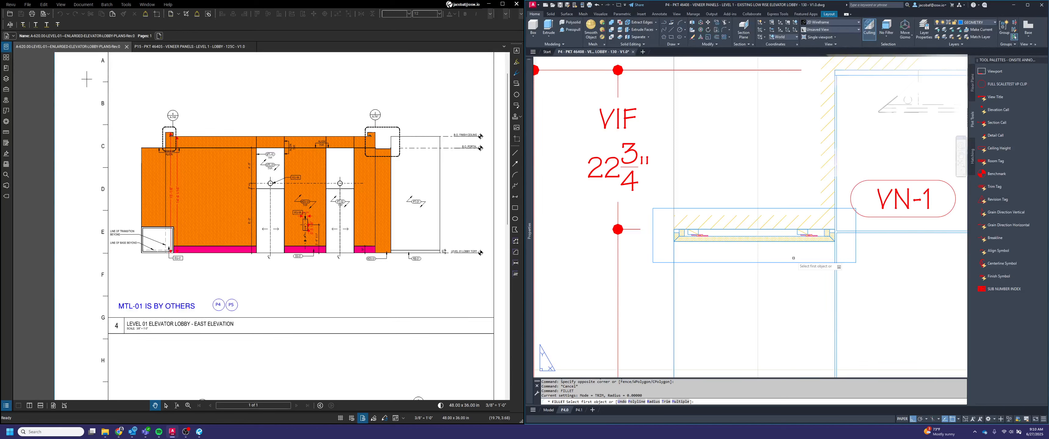
click(653, 401)
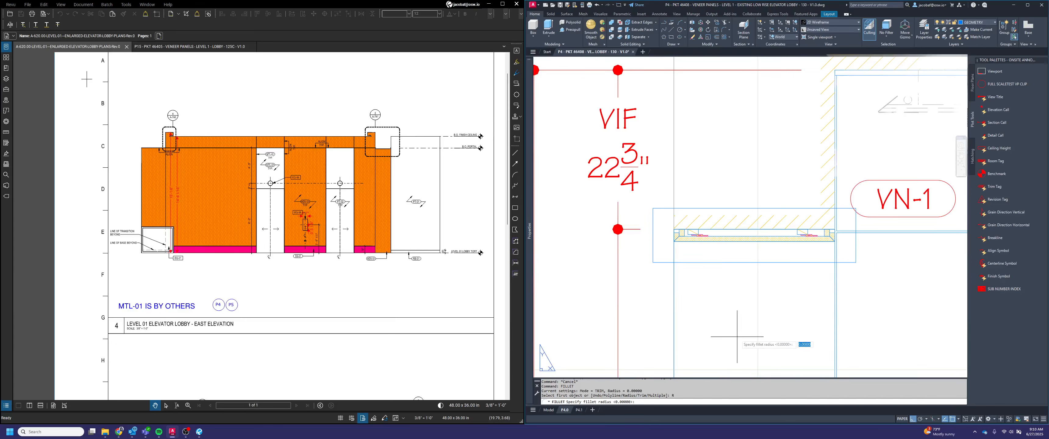
text(.12)
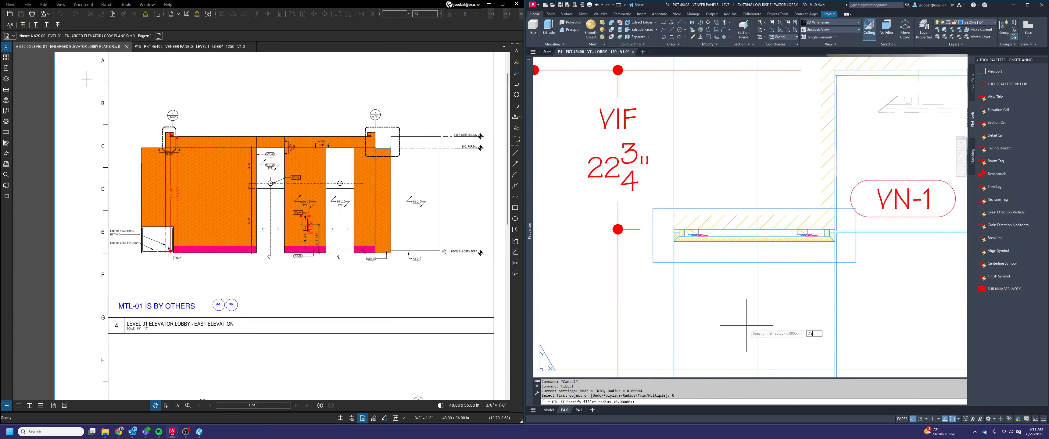
text(5)
key(Return)
click(692, 209)
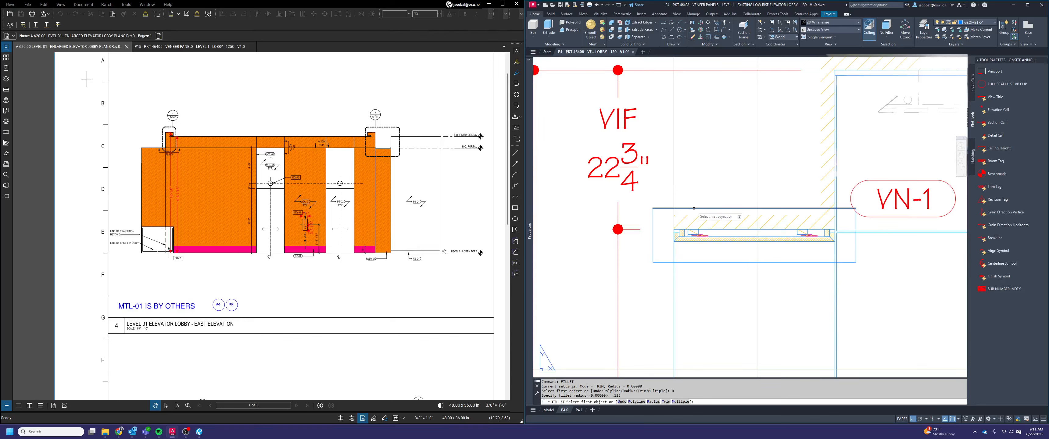
click(653, 234)
key(Return)
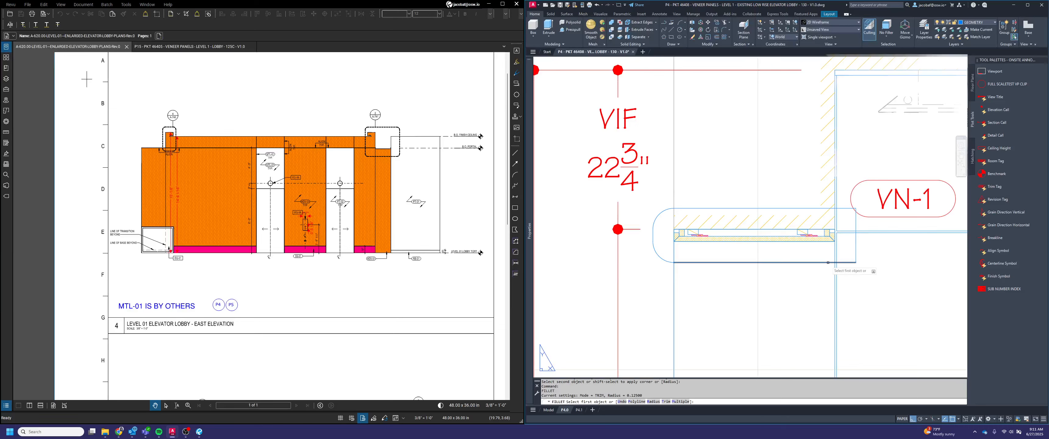
Fillet the two right corners of the outer rectangle with the same radius
click(833, 263)
click(856, 250)
key(Return)
click(856, 223)
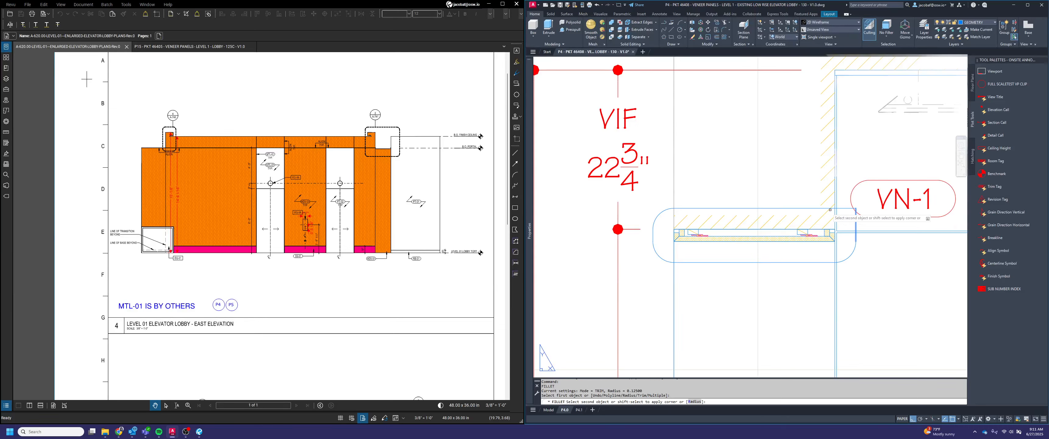
click(823, 208)
key(Escape)
Move the rounded outline around the soffit to the DIMENSION layer
click(854, 255)
click(670, 240)
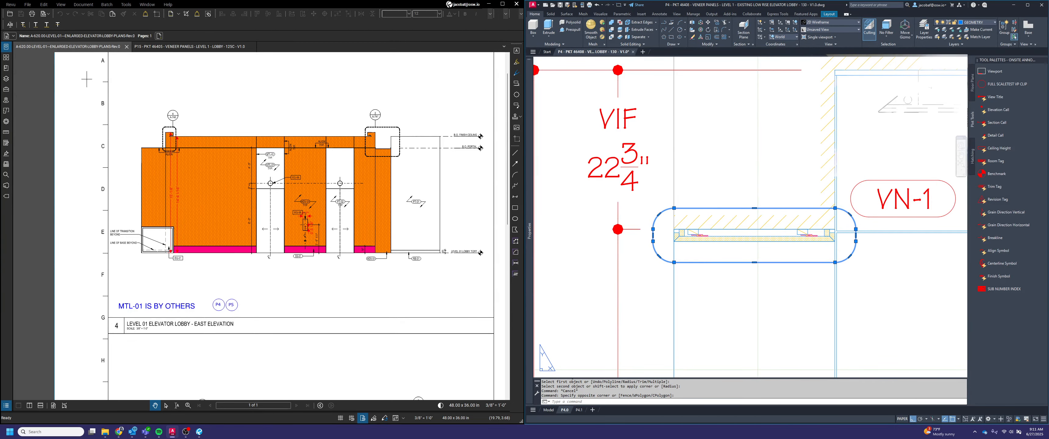
click(977, 22)
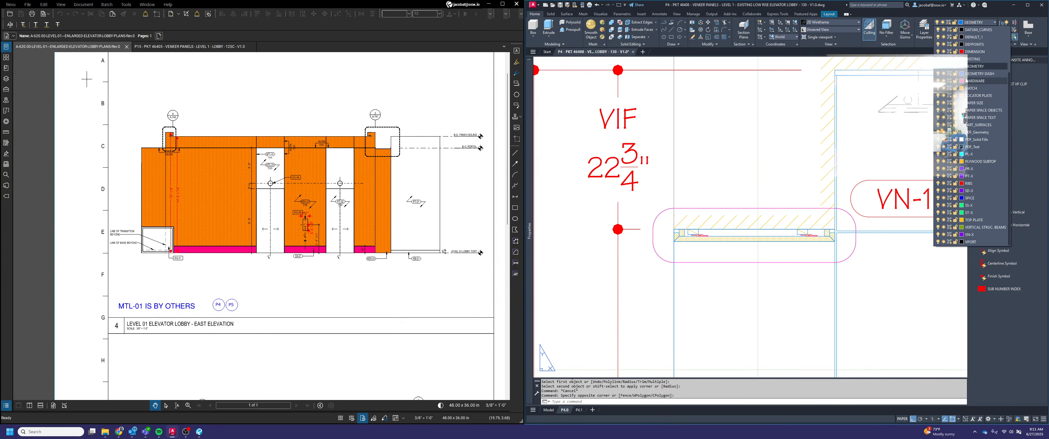
click(977, 52)
Give the rounded soffit outline a hidden, dashed linetype
mouse_move(531, 182)
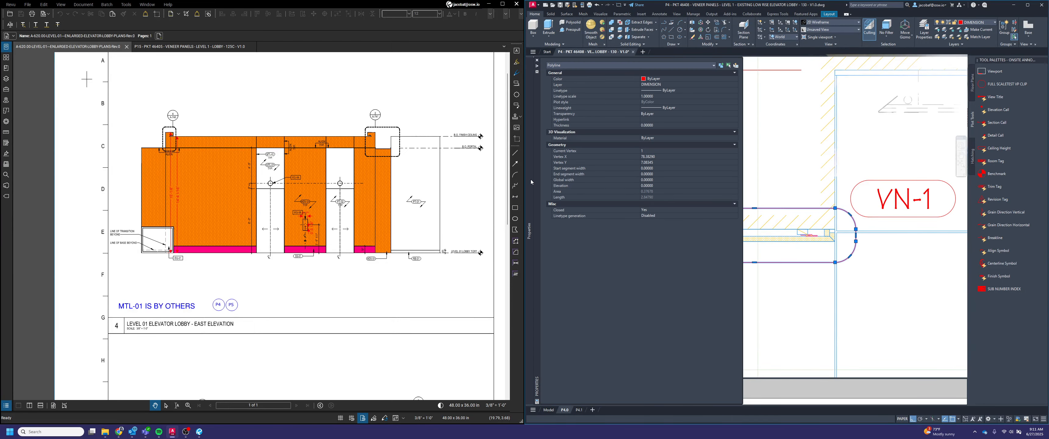
click(675, 91)
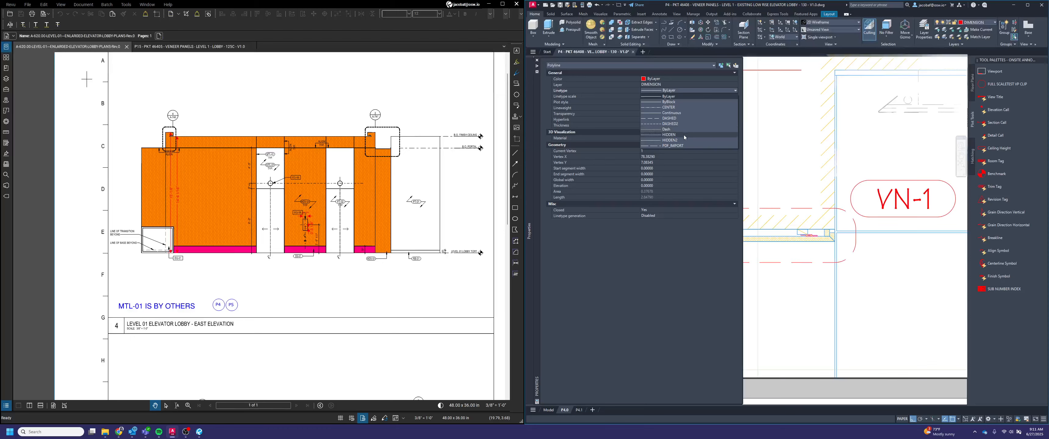
click(676, 138)
key(Escape)
key(Escape)
scroll(810, 249, down, 5)
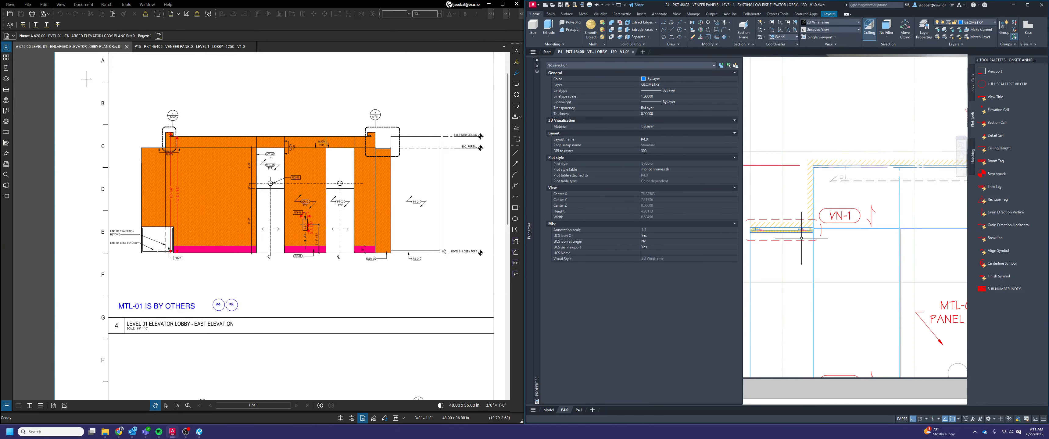
scroll(812, 249, down, 5)
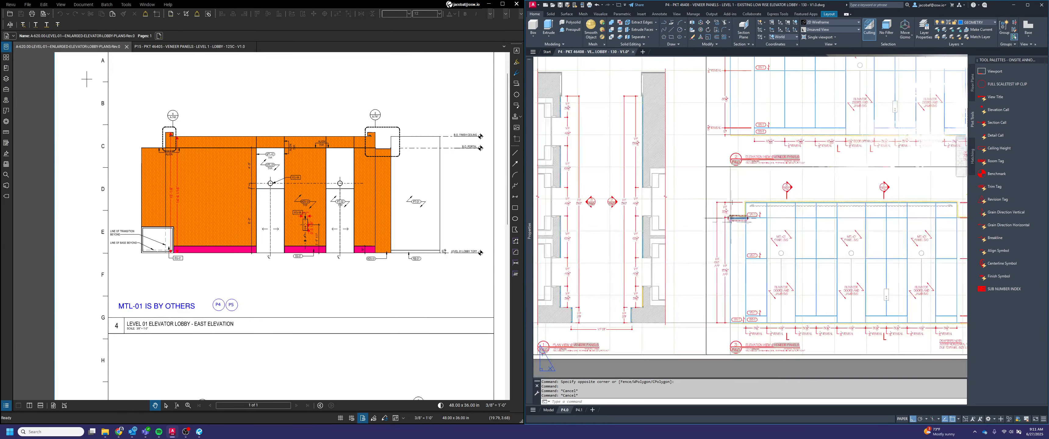
key(Escape)
key(Escape)
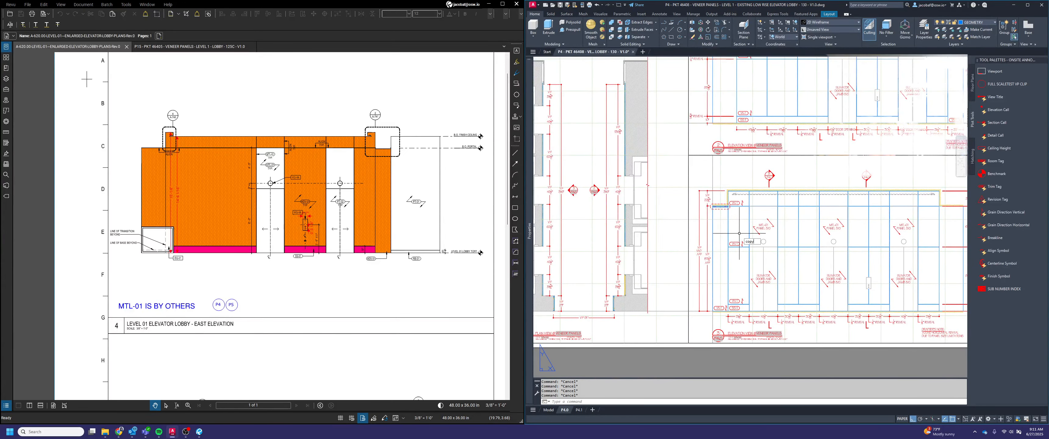
Copy the elevation view 3 viewport together with the dashed soffit outline to the empty area left of the sheet
text(copy)
key(Return)
click(697, 174)
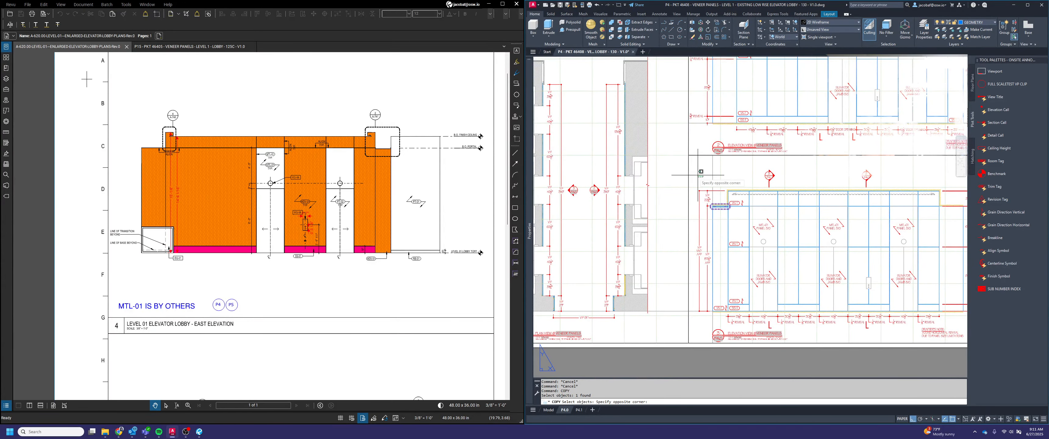
click(679, 167)
shift+click(664, 365)
shift+click(646, 303)
shift+click(738, 337)
scroll(758, 315, down, 3)
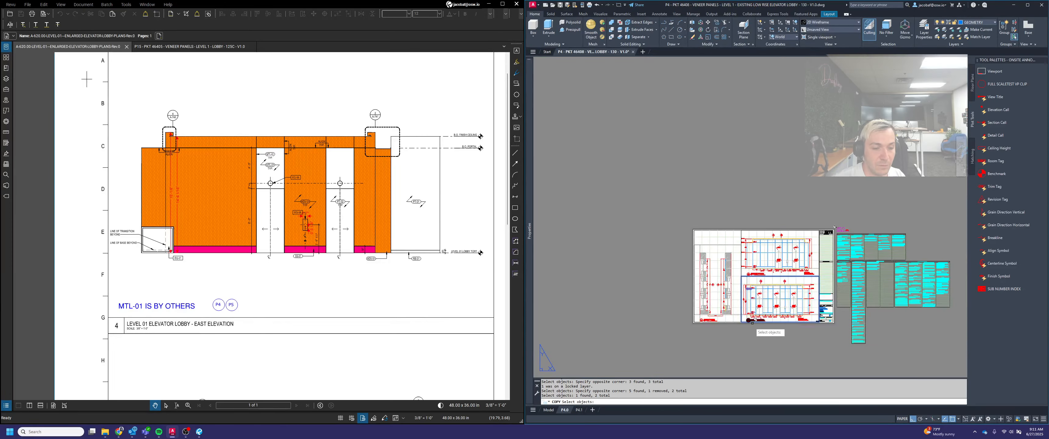
scroll(751, 320, up, 2)
click(756, 319)
key(Return)
scroll(817, 253, down, 2)
click(817, 252)
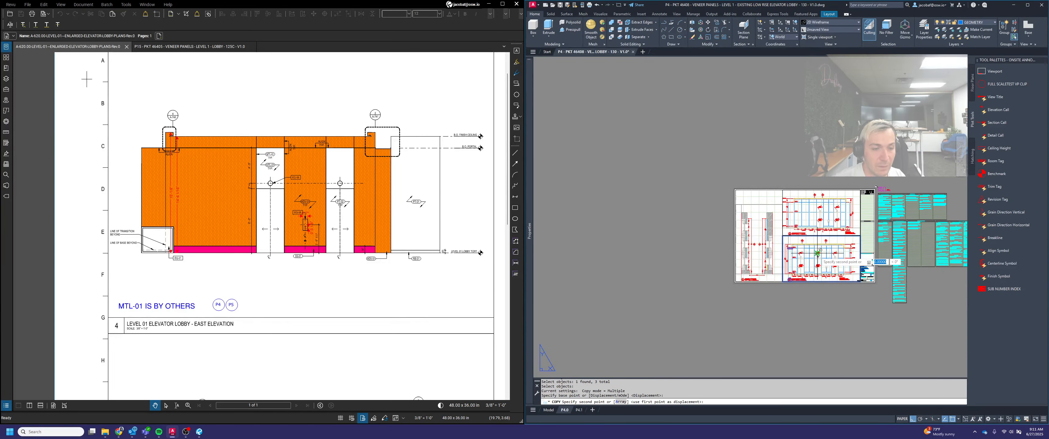
click(657, 239)
key(Escape)
Clip the copied elevation viewport to the dashed rounded soffit outline with VPCLIP
scroll(622, 249, up, 3)
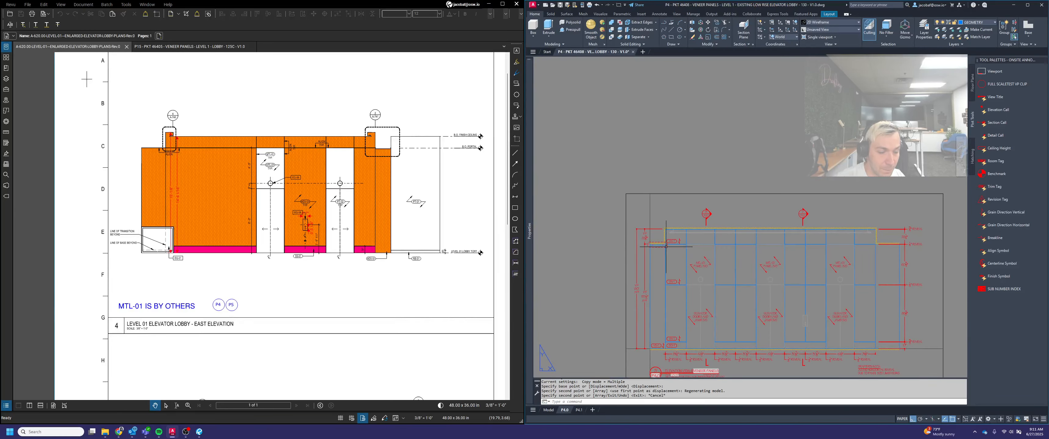
middle_drag(697, 234, 732, 215)
key(Escape)
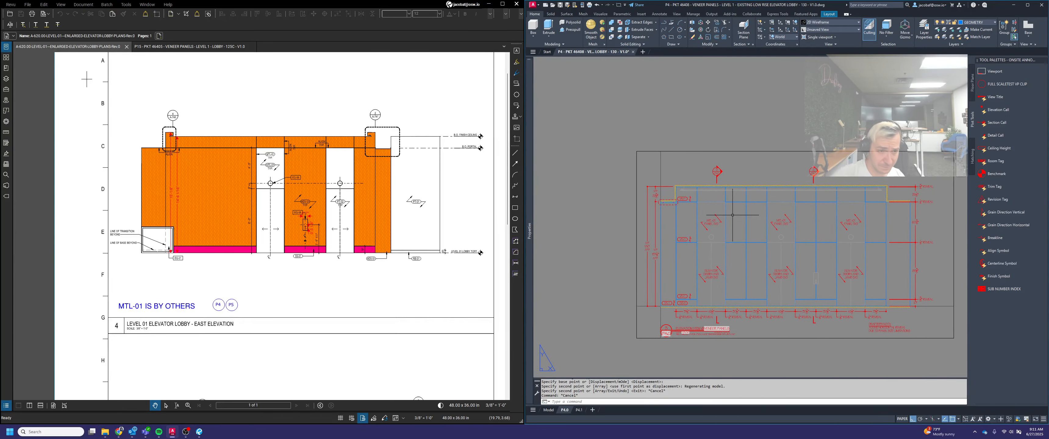
key(Escape)
text(vpcl)
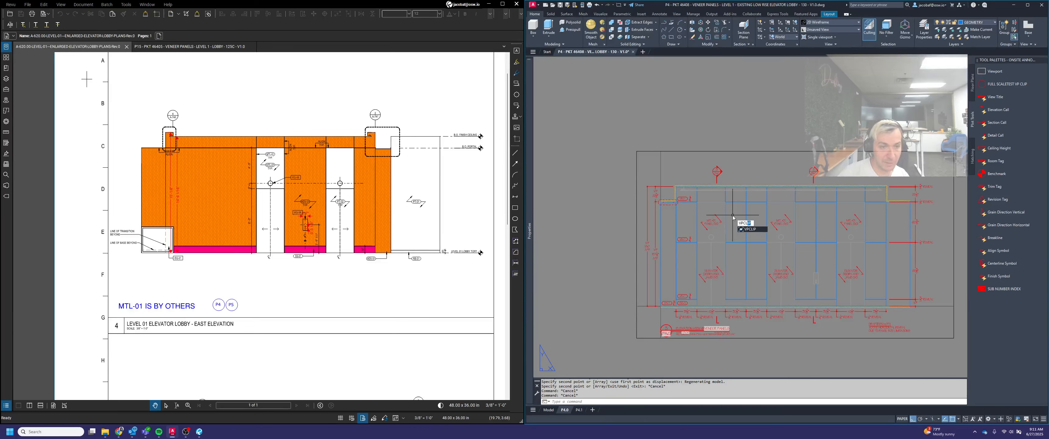
text(ip)
key(Return)
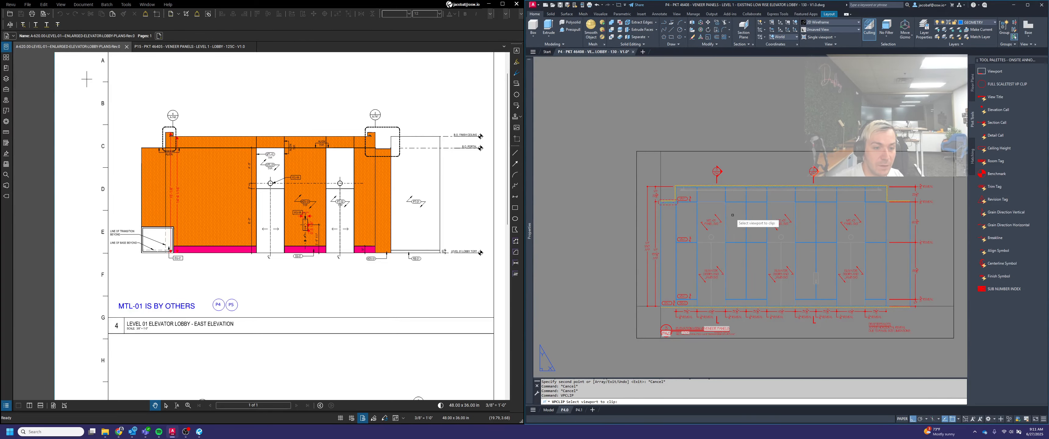
click(709, 151)
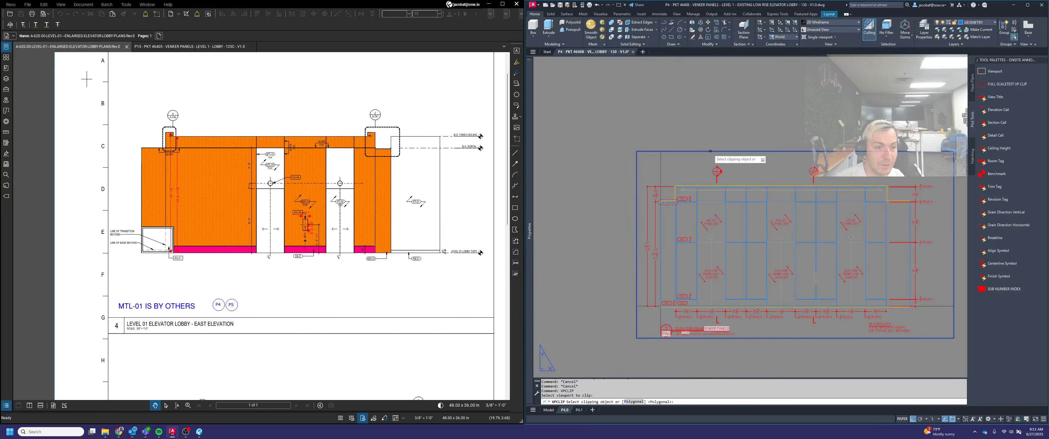
click(663, 205)
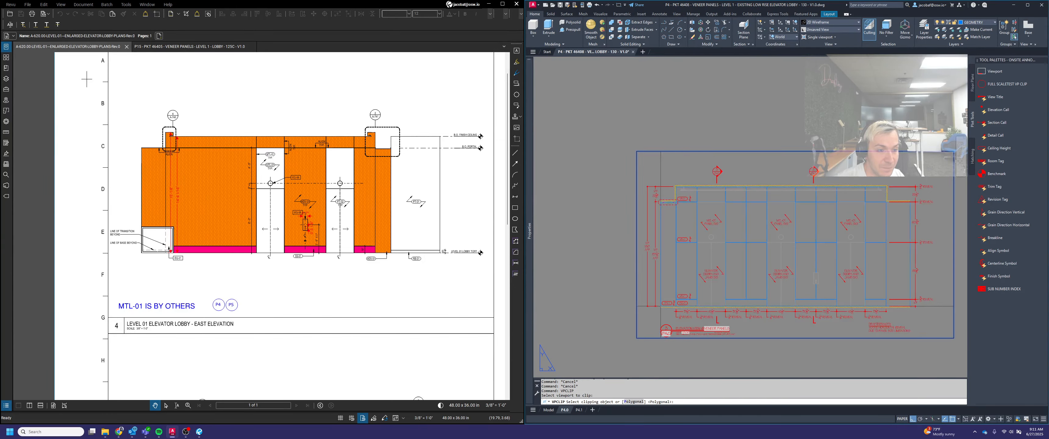
Enlarge the scale of the clipped soffit detail viewport
click(701, 218)
click(630, 178)
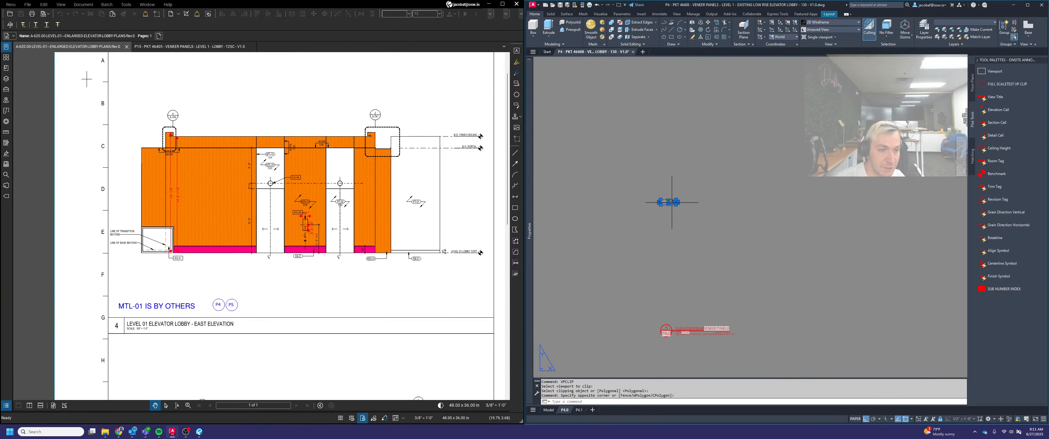
click(672, 203)
click(699, 413)
scroll(738, 274, down, 4)
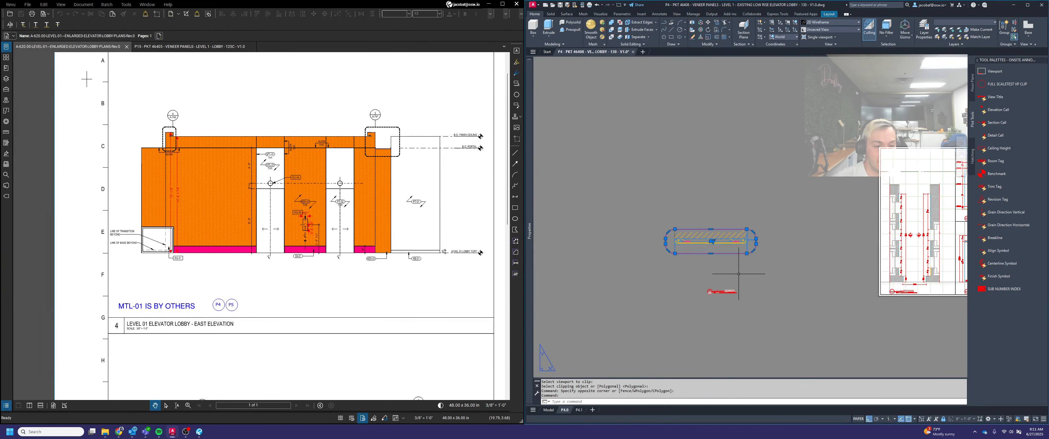
middle_drag(738, 273, 672, 253)
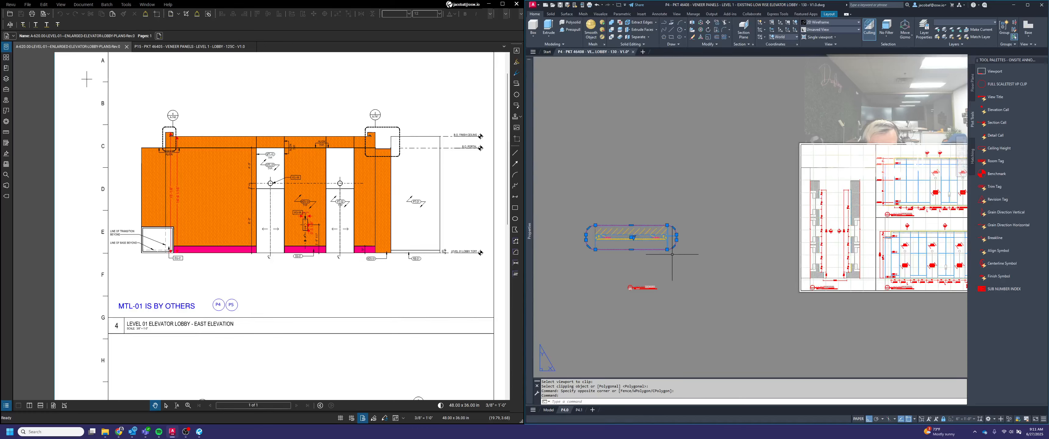
key(Escape)
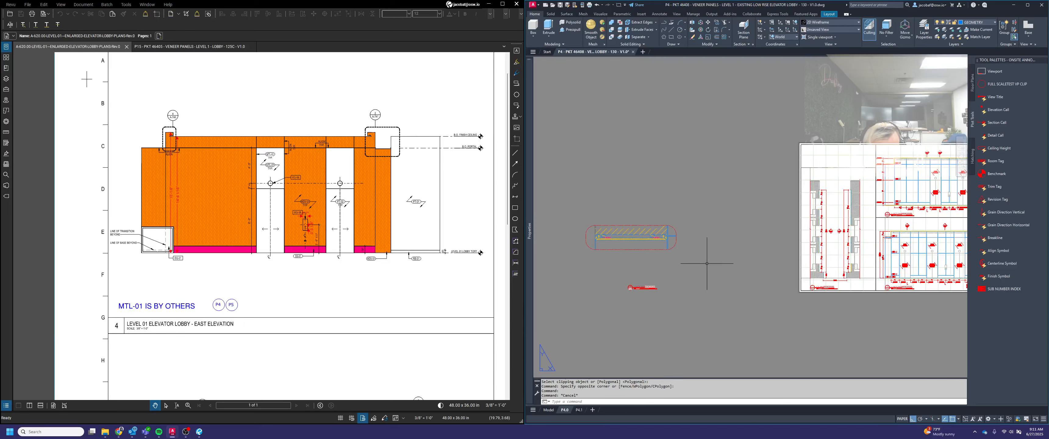
Cut the soffit detail viewport, outline and view title from P4.0, paste them beside the sheet on layout P4.1, and regenerate the layout
click(730, 334)
click(555, 159)
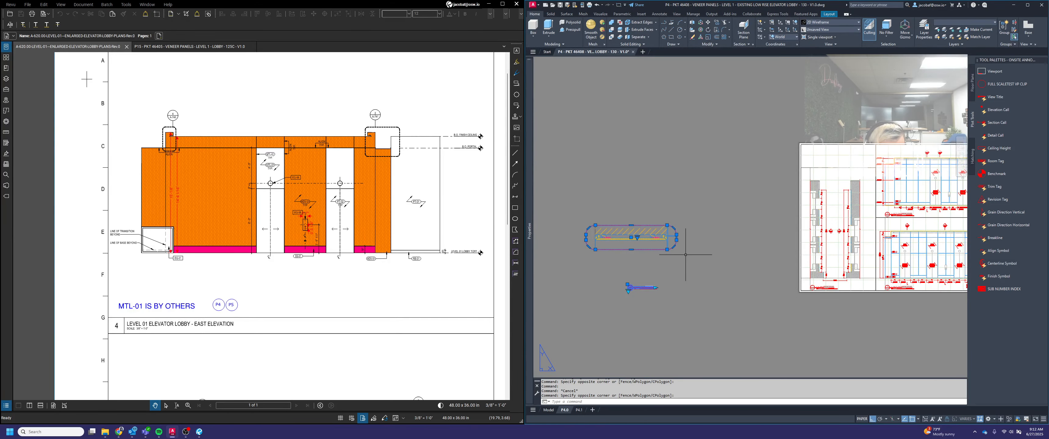
key(Escape)
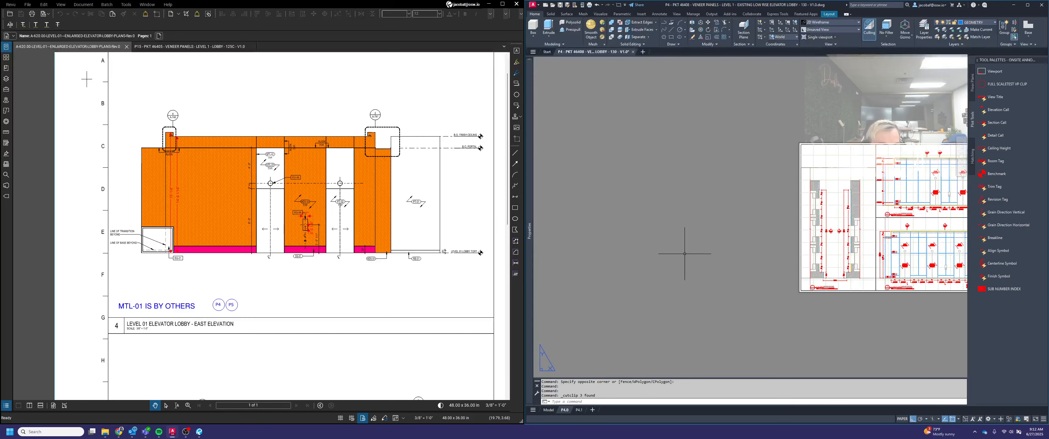
click(578, 410)
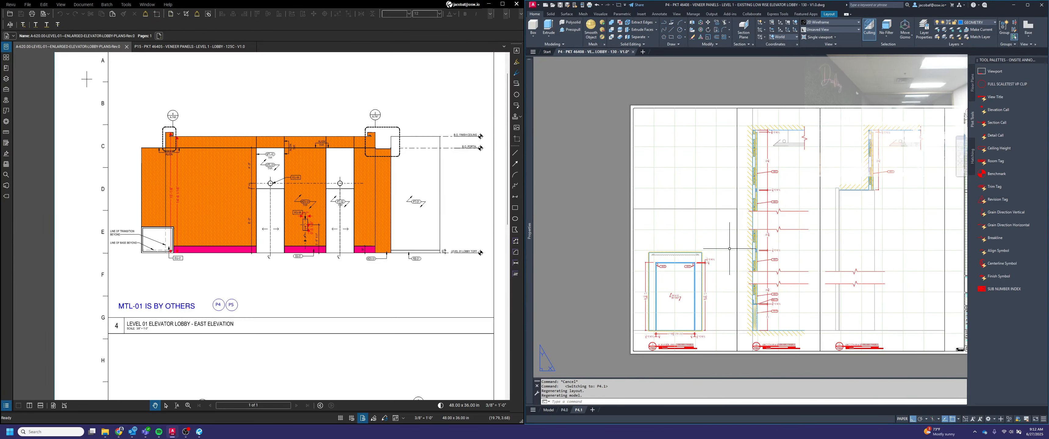
key(ctrl+v)
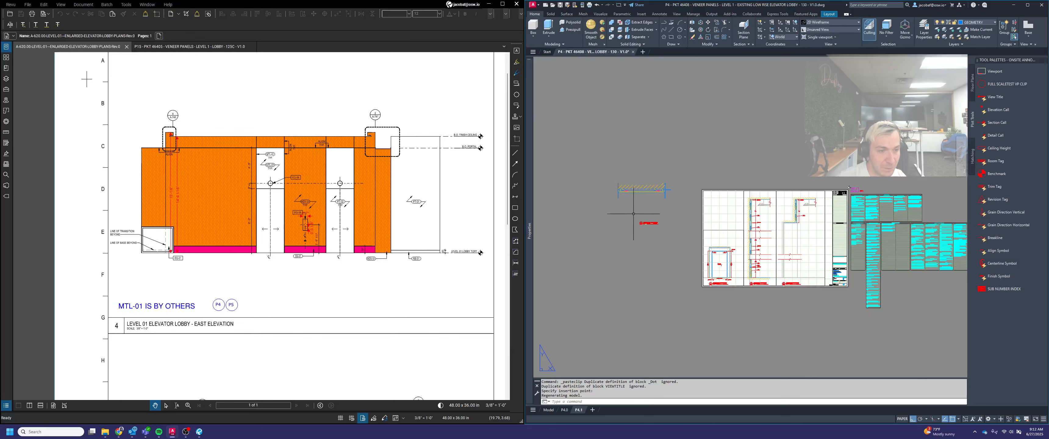
scroll(699, 226, up, 3)
key(Escape)
scroll(718, 225, down, 4)
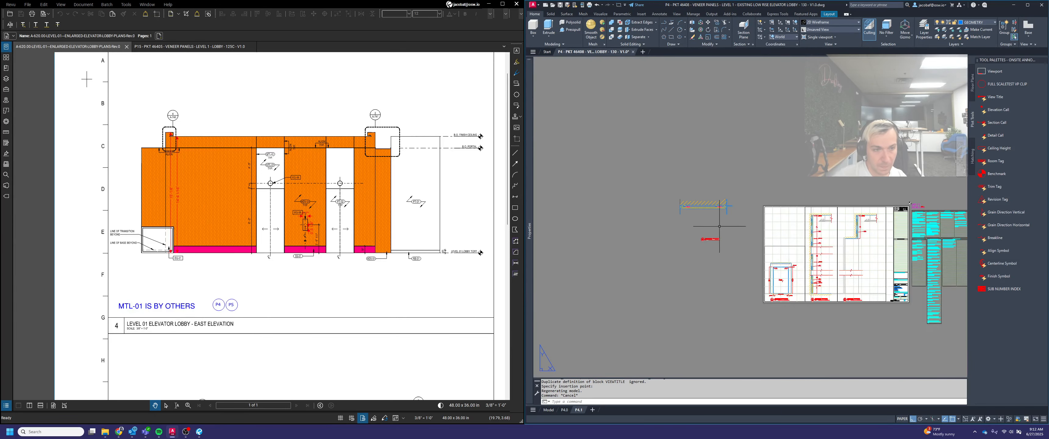
text(regen)
key(Return)
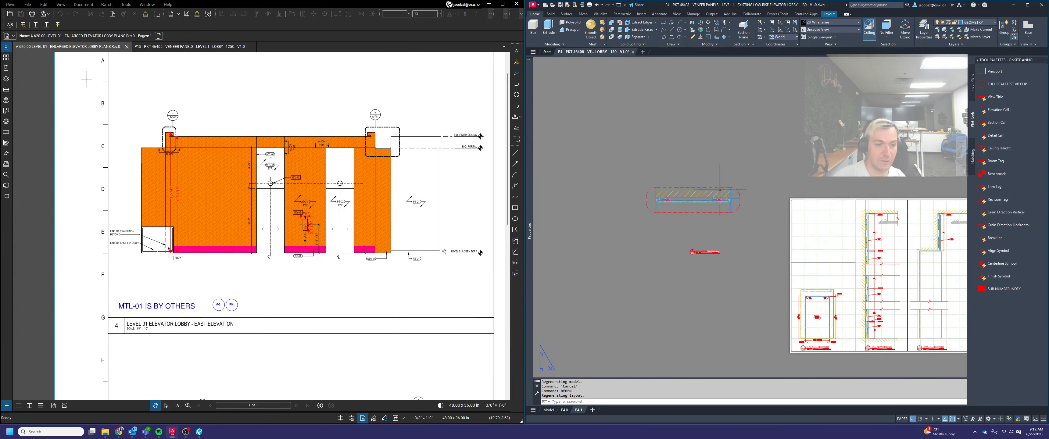
Move the pasted soffit detail and its view title horizontally, closer to the P4.1 sheet
key(Escape)
text(m)
key(Return)
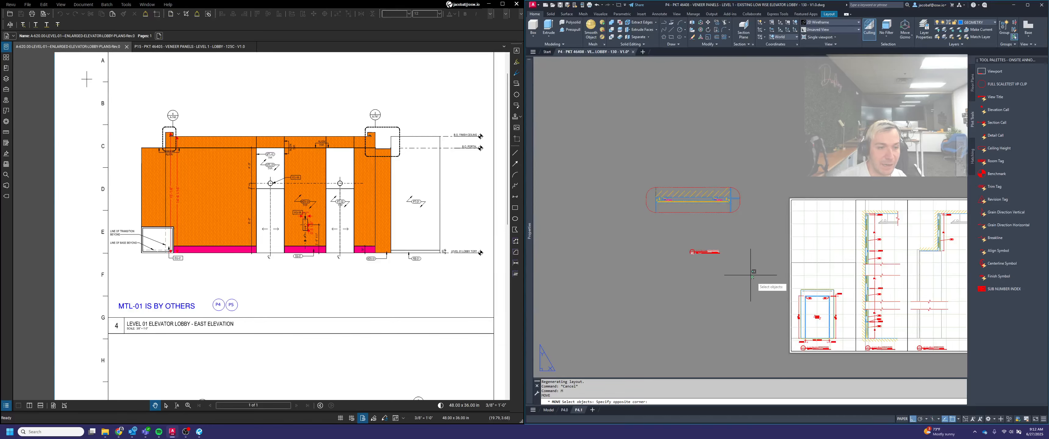
click(750, 275)
click(623, 164)
key(Return)
scroll(655, 213, up, 2)
click(655, 213)
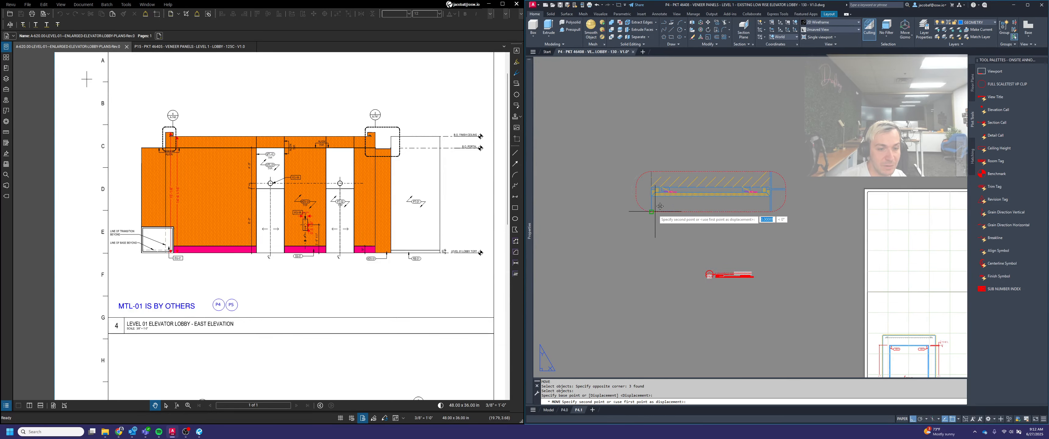
scroll(653, 213, down, 2)
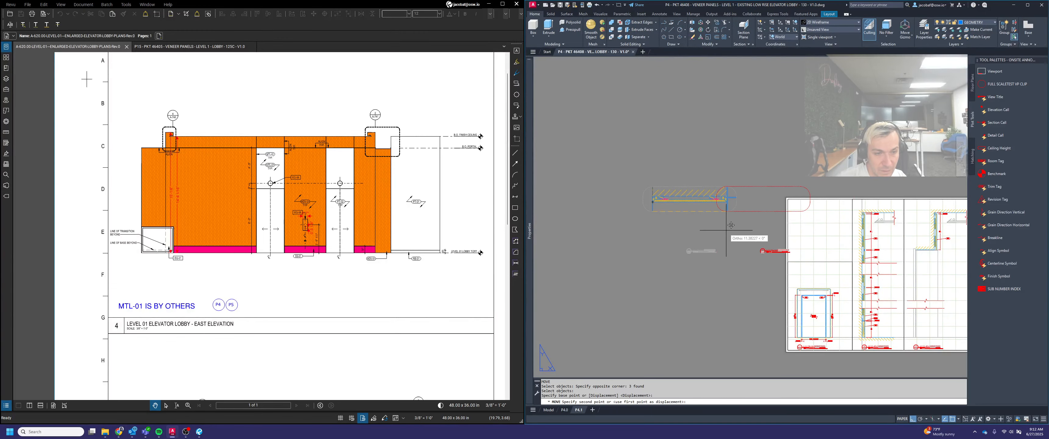
click(690, 232)
Examine the view title pasted with the soffit detail and the space available on the P4.1 sheet
scroll(729, 238, up, 2)
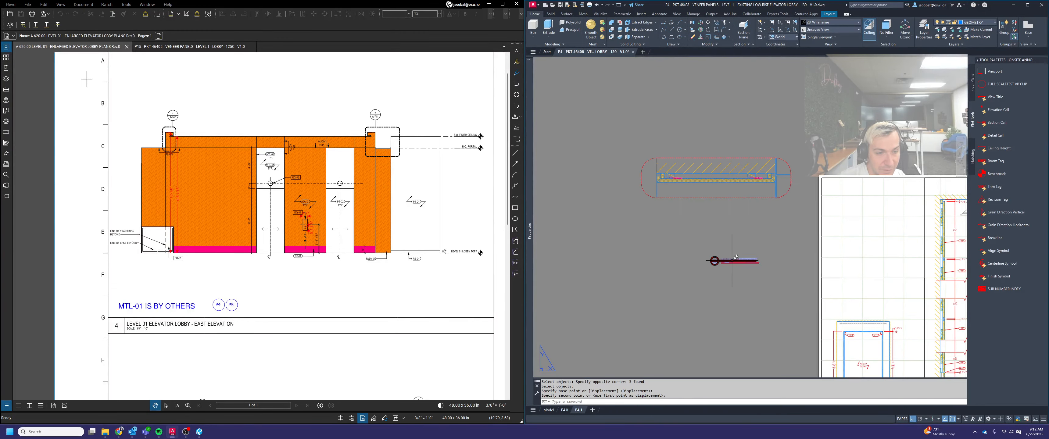
scroll(728, 251, down, 2)
scroll(773, 252, up, 2)
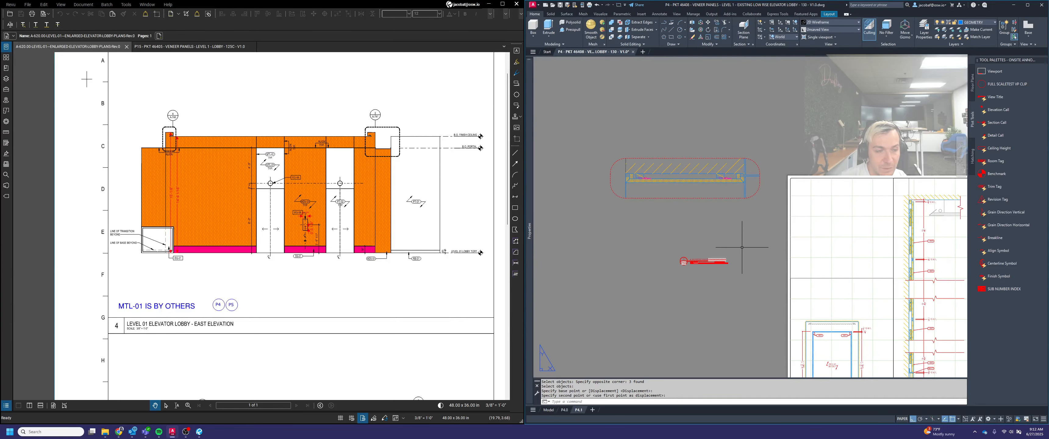
scroll(718, 262, up, 4)
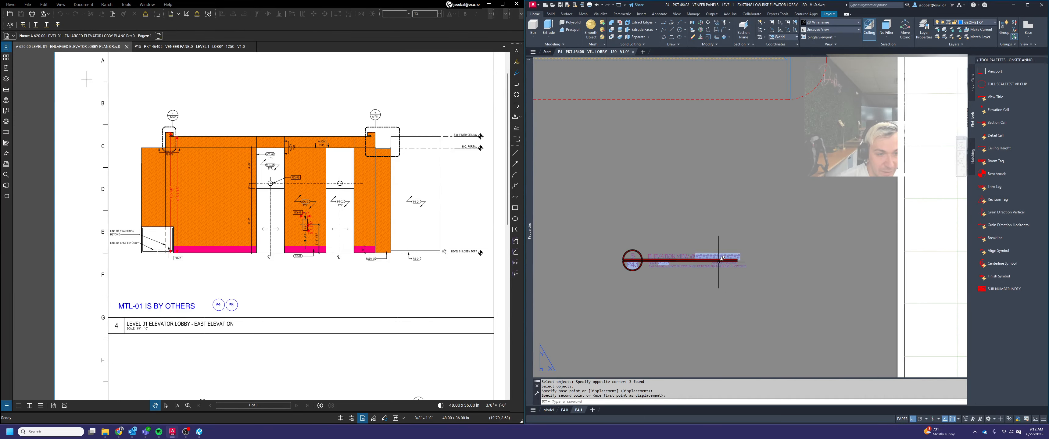
scroll(673, 265, up, 4)
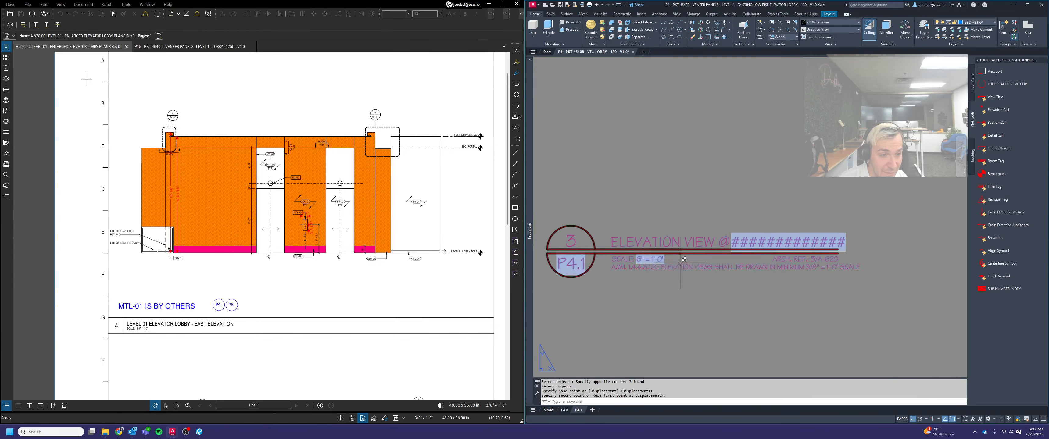
scroll(789, 242, down, 5)
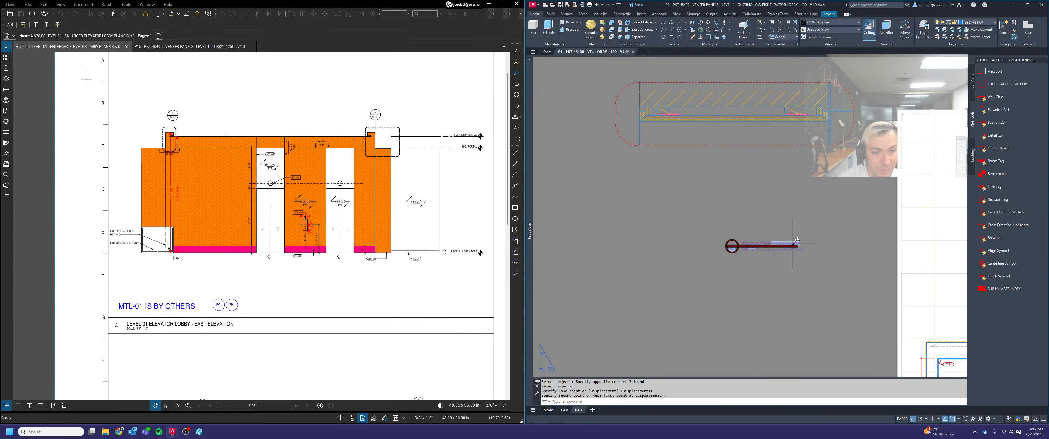
scroll(796, 244, down, 5)
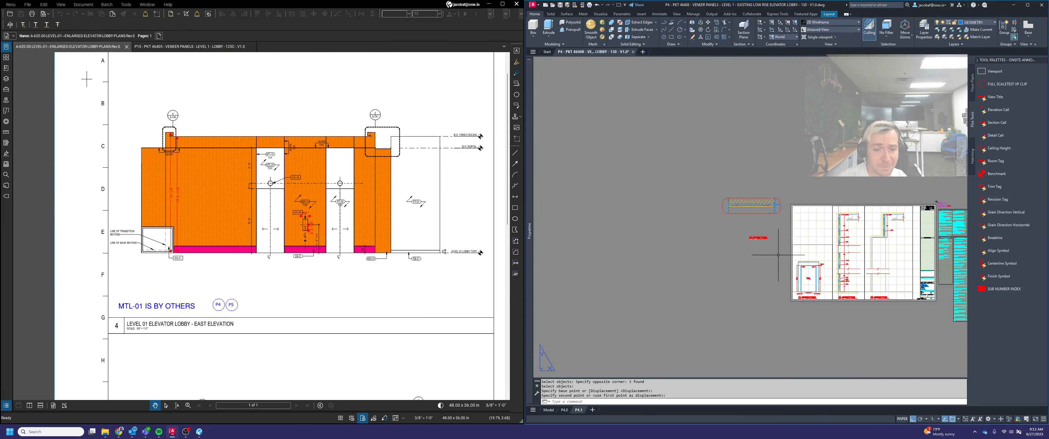
Move the two section viewports and their view titles horizontally toward the sheet's title block
scroll(776, 271, up, 2)
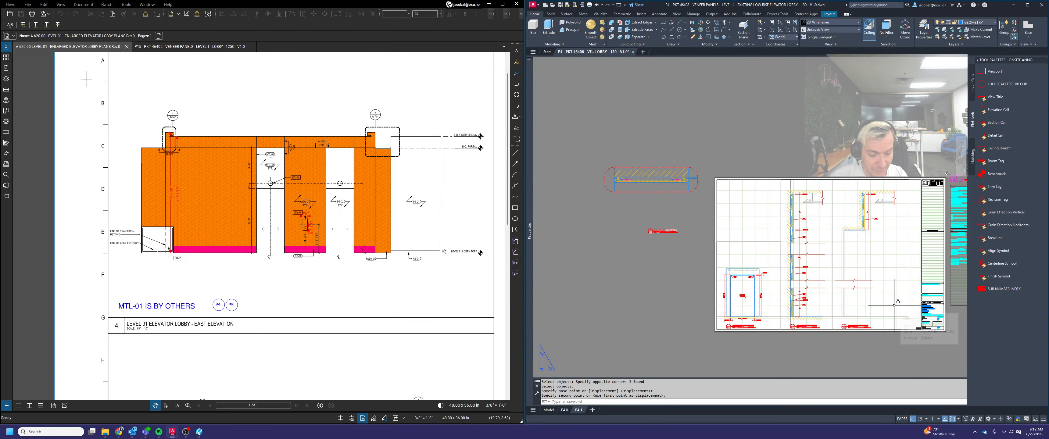
text(m)
key(space)
click(910, 327)
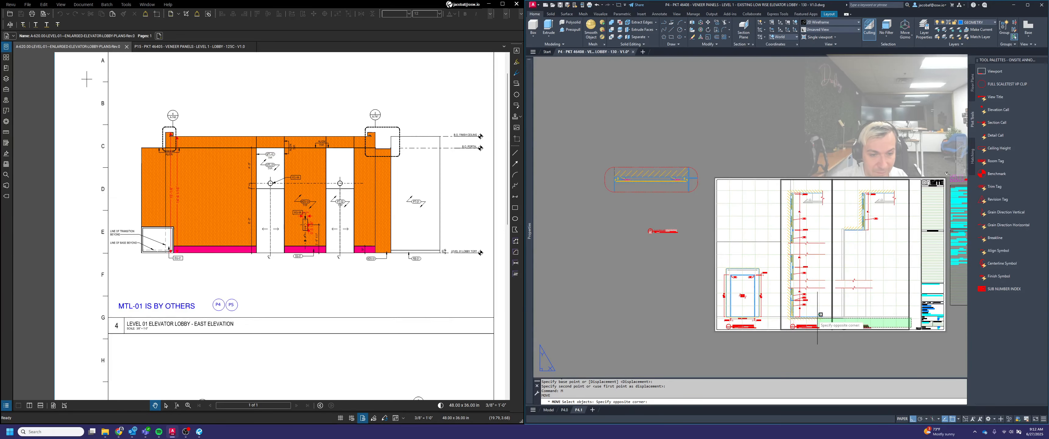
click(812, 318)
scroll(906, 333, up, 2)
key(space)
scroll(915, 253, up, 2)
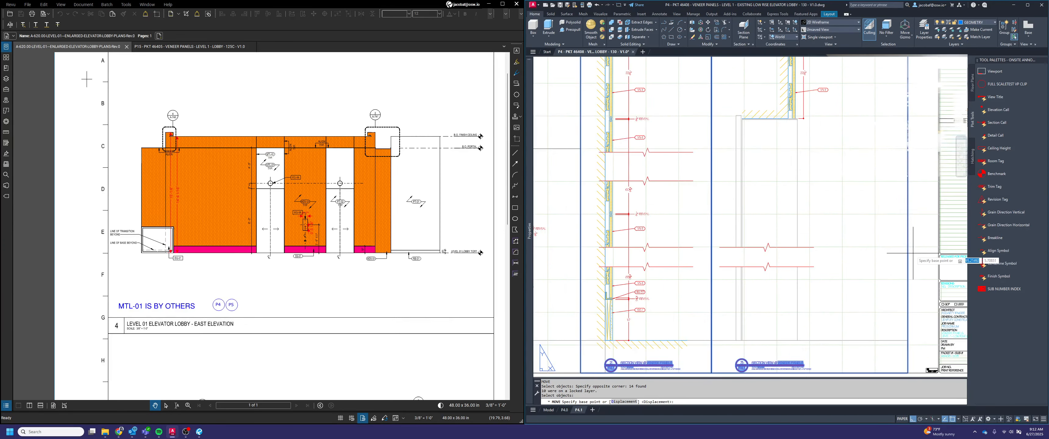
click(908, 252)
click(940, 252)
scroll(920, 253, down, 4)
Stretch the elevation viewport's edge to meet the frame of the first moved section viewport
middle_drag(786, 245, 786, 249)
scroll(794, 248, up, 2)
click(796, 245)
click(788, 237)
click(793, 193)
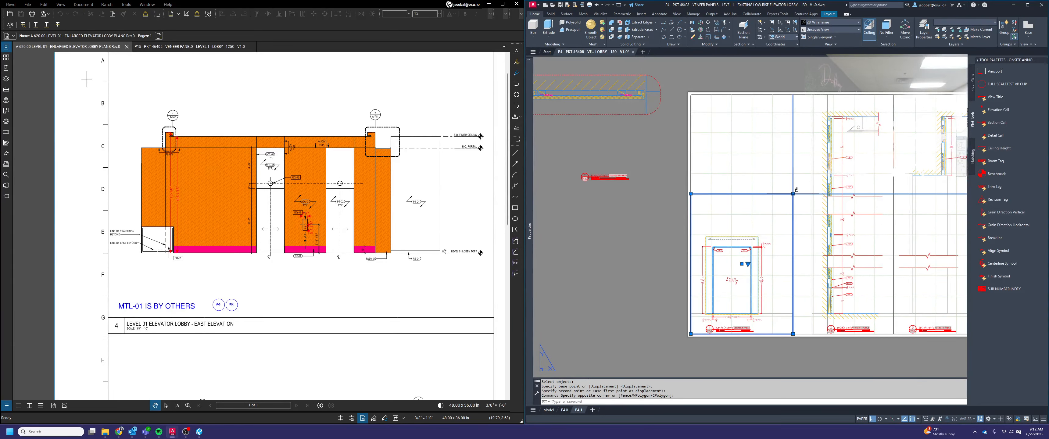
click(812, 194)
key(Escape)
Move the soffit detail and its view title straight up, above the level of the sheet's upper edge
scroll(818, 208, down, 2)
middle_drag(725, 162, 762, 201)
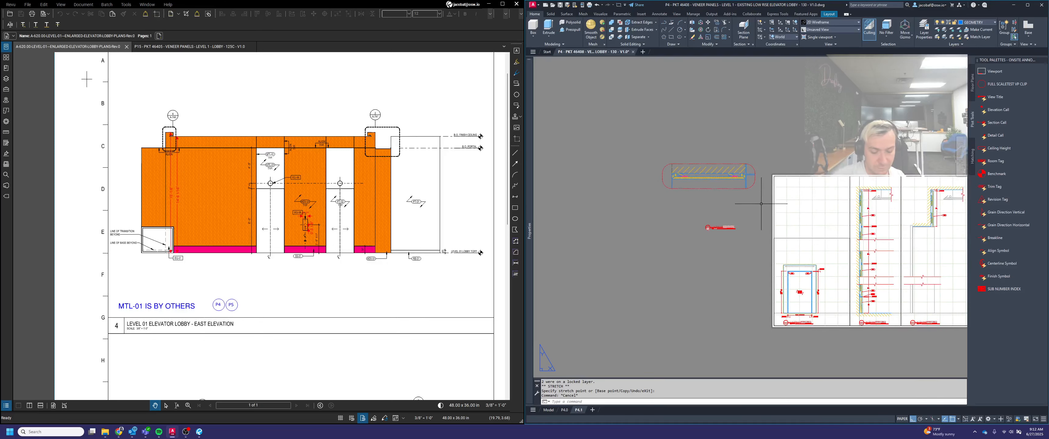
text(m)
key(Return)
click(739, 244)
click(671, 161)
key(Return)
click(671, 188)
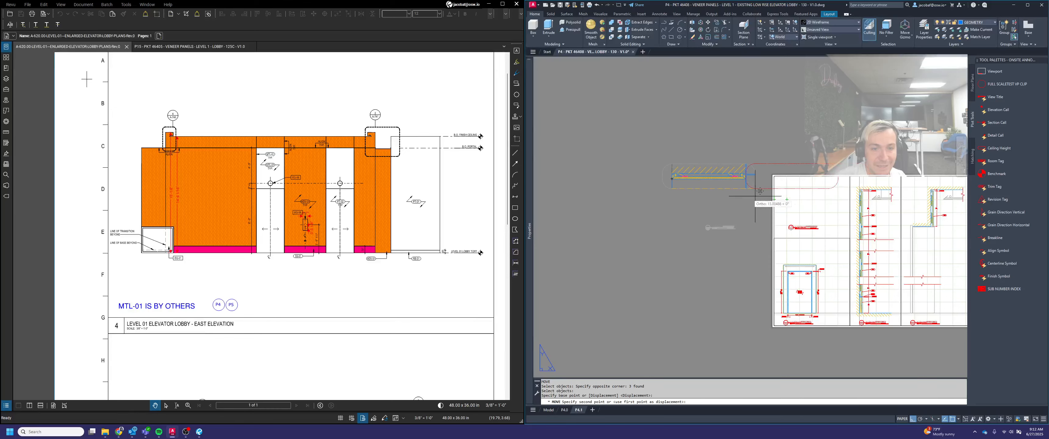
scroll(702, 189, down, 2)
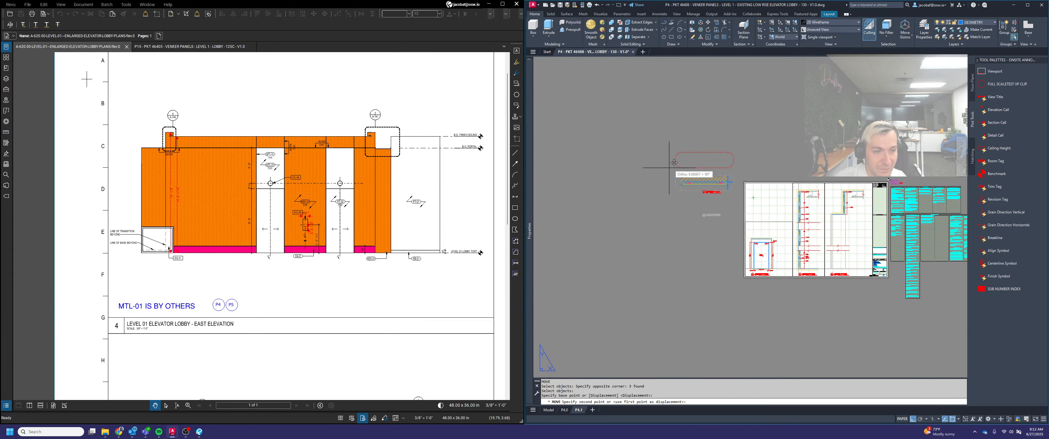
click(676, 150)
key(Escape)
click(727, 188)
click(720, 194)
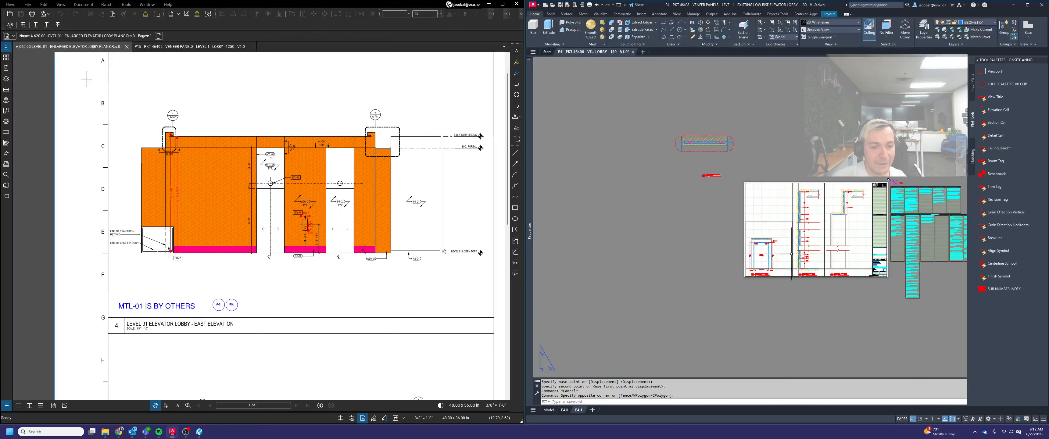
scroll(824, 245, up, 2)
middle_drag(822, 247, 828, 294)
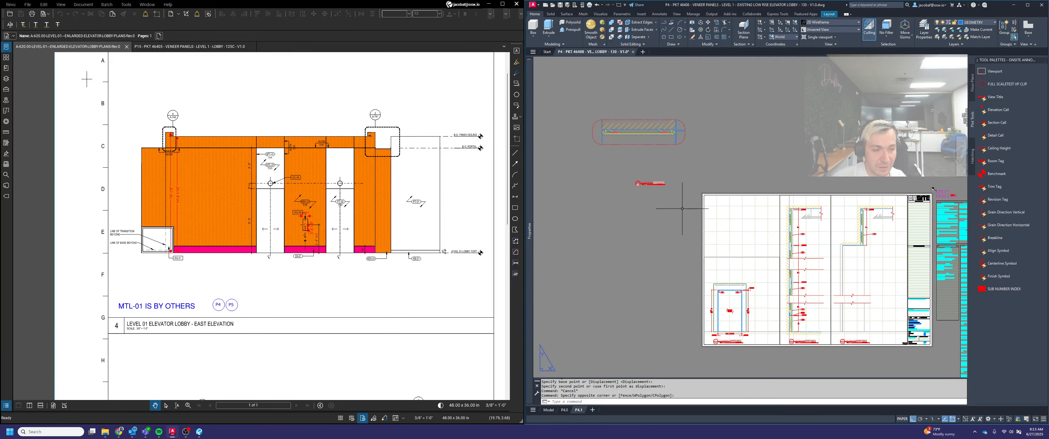
click(664, 208)
click(620, 112)
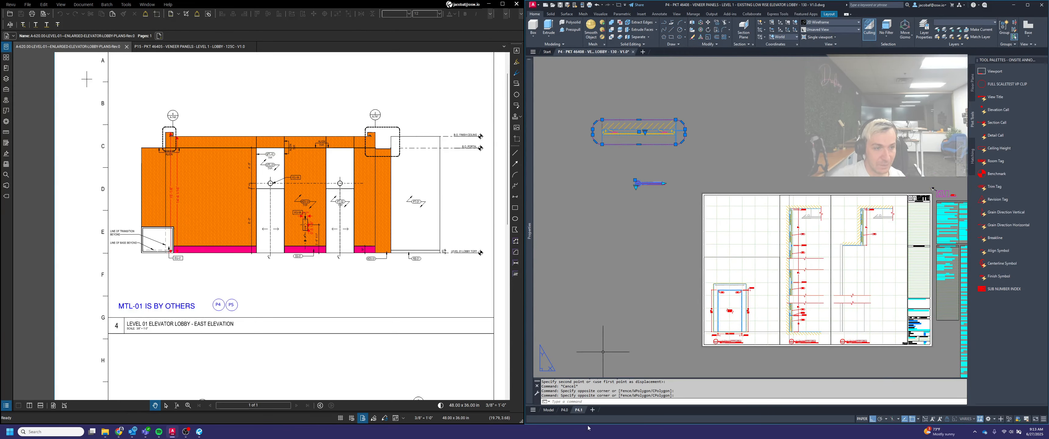
key(Escape)
Create a copy of layout P4.1 at the end of the layouts and rename the copy P4.2
right_click(580, 410)
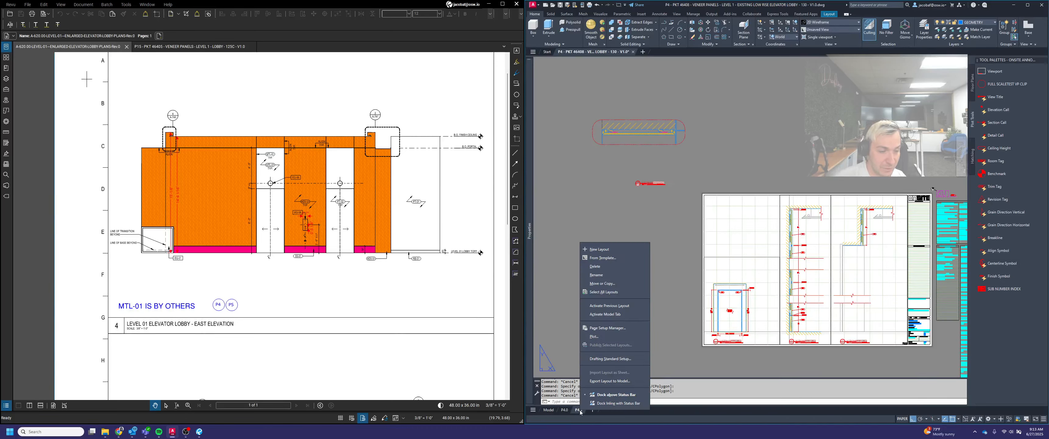
click(631, 286)
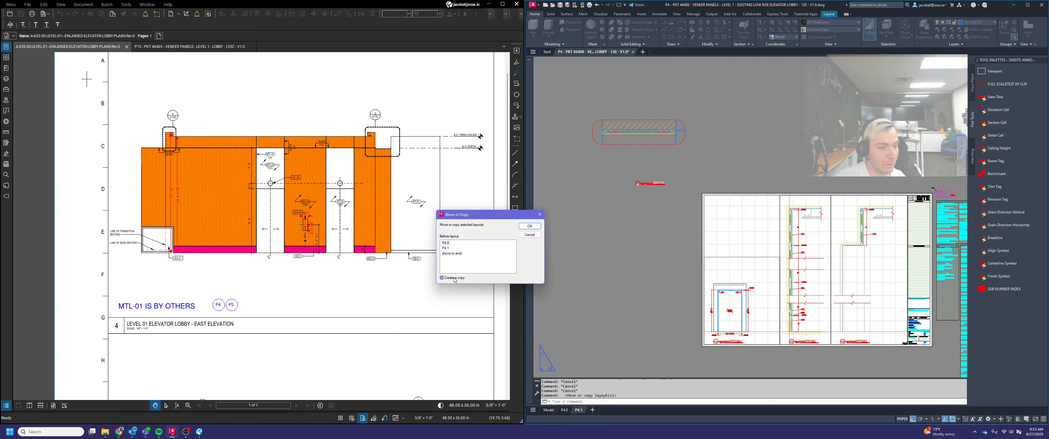
click(529, 226)
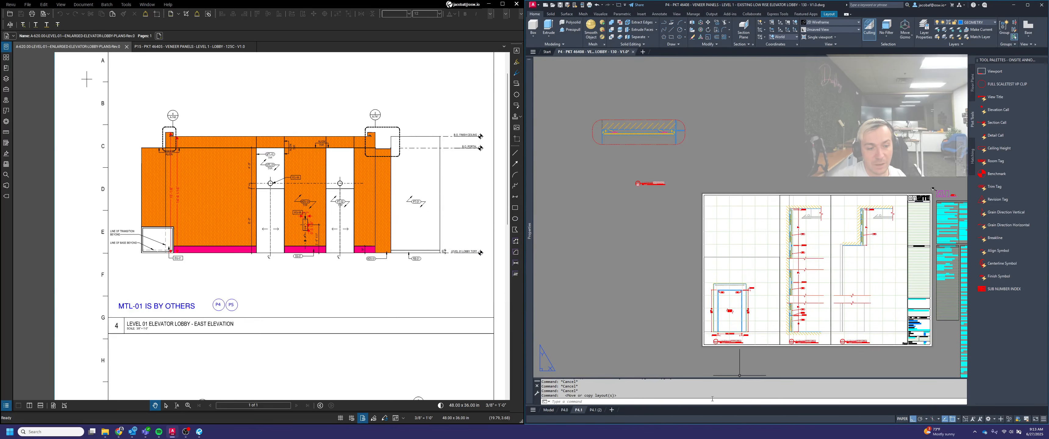
click(595, 410)
right_click(596, 410)
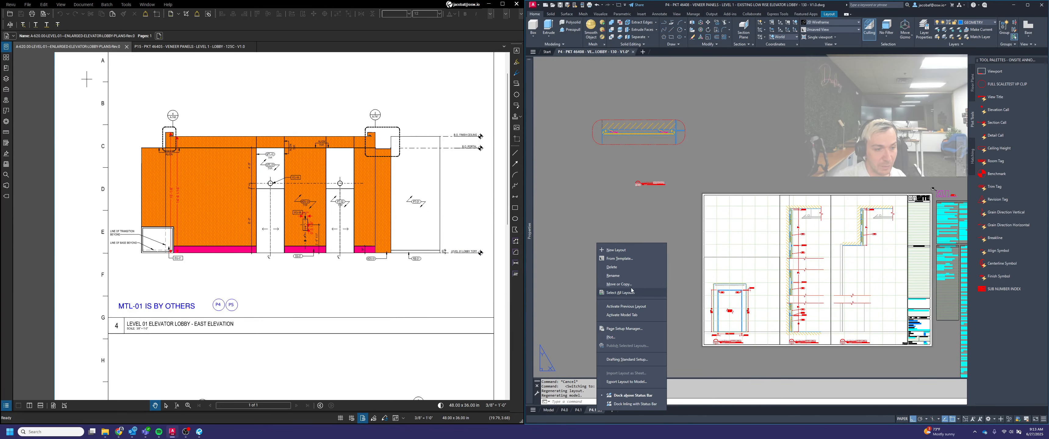
click(631, 277)
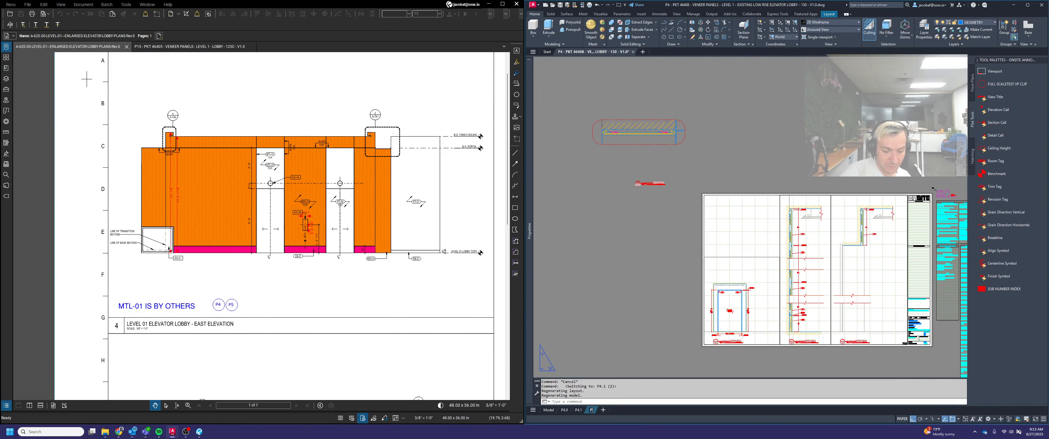
Delete the soffit detail and its view title from layout P4.1
click(578, 409)
click(745, 224)
click(613, 102)
key(Delete)
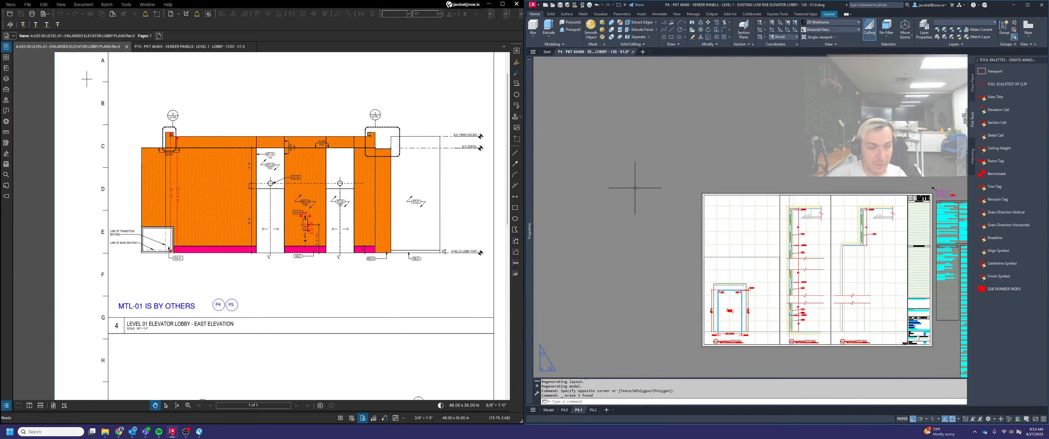
middle_click(674, 179)
middle_click(674, 178)
On layout P4.2, delete the two section viewports, the elevation viewport and their view titles from the sheet
click(565, 410)
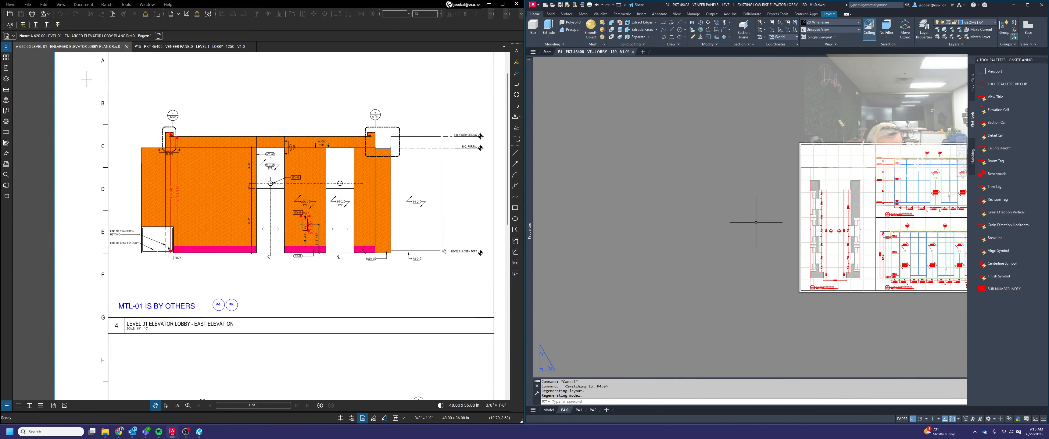
middle_click(642, 326)
middle_click(643, 326)
click(592, 410)
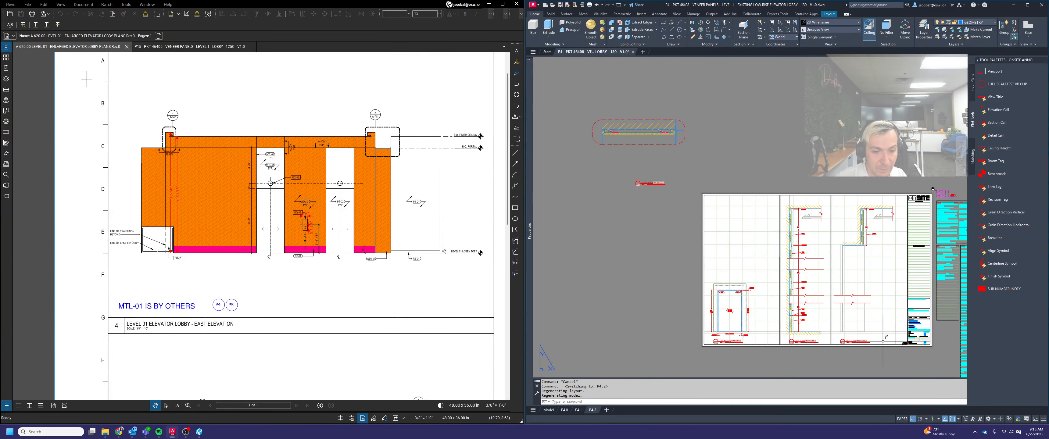
click(883, 343)
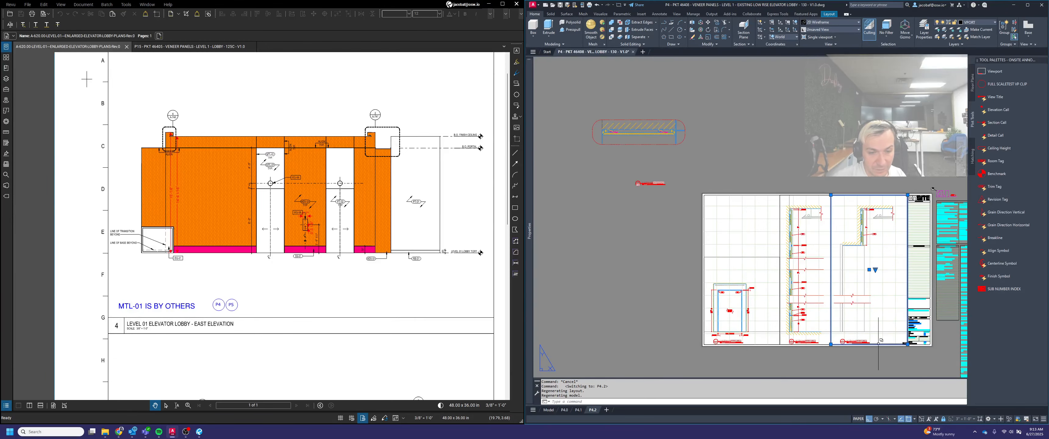
click(879, 343)
click(779, 195)
key(Delete)
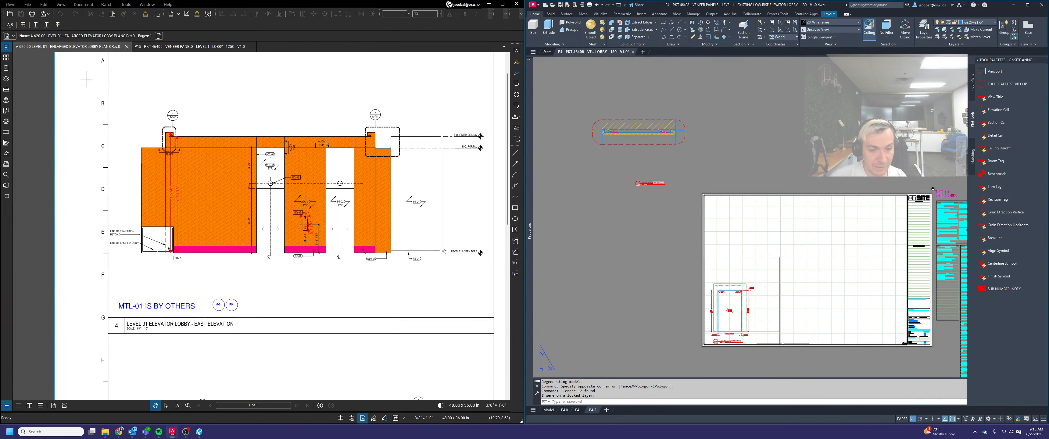
scroll(792, 344, up, 3)
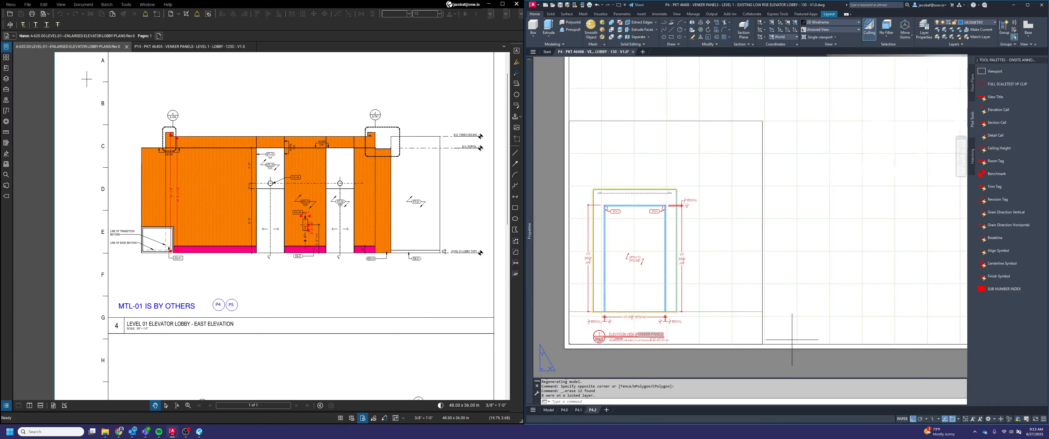
click(791, 340)
click(642, 298)
key(Delete)
Move the soffit detail and its view title to the P4.2 sheet, snapping the title's left end to the border's lower-left corner
scroll(753, 282, down, 4)
key(Escape)
middle_drag(697, 206, 781, 265)
text(m)
key(Return)
click(768, 254)
click(631, 105)
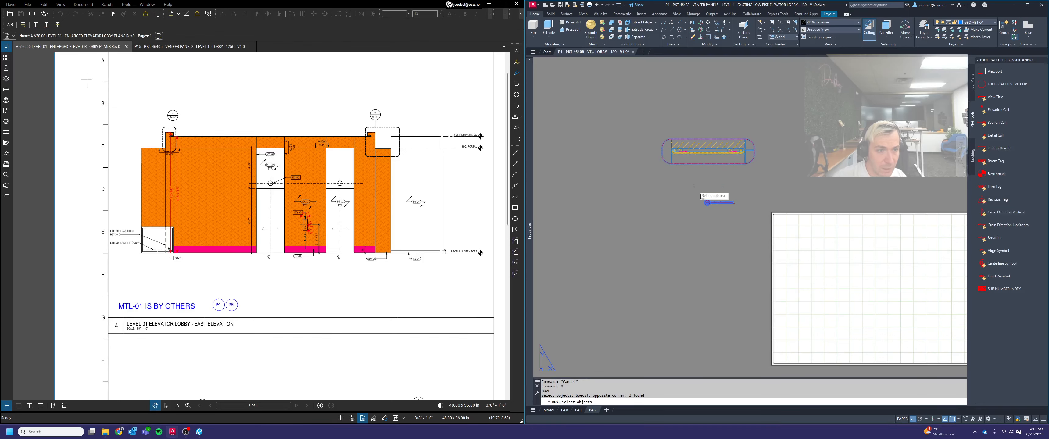
key(Return)
scroll(699, 201, up, 13)
click(695, 196)
scroll(712, 169, down, 11)
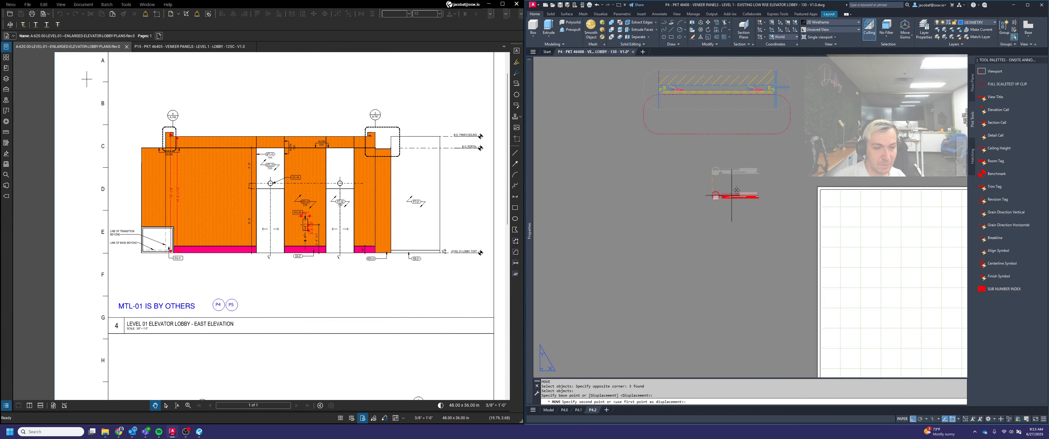
middle_drag(847, 308, 722, 118)
middle_drag(691, 212, 694, 255)
scroll(712, 293, up, 12)
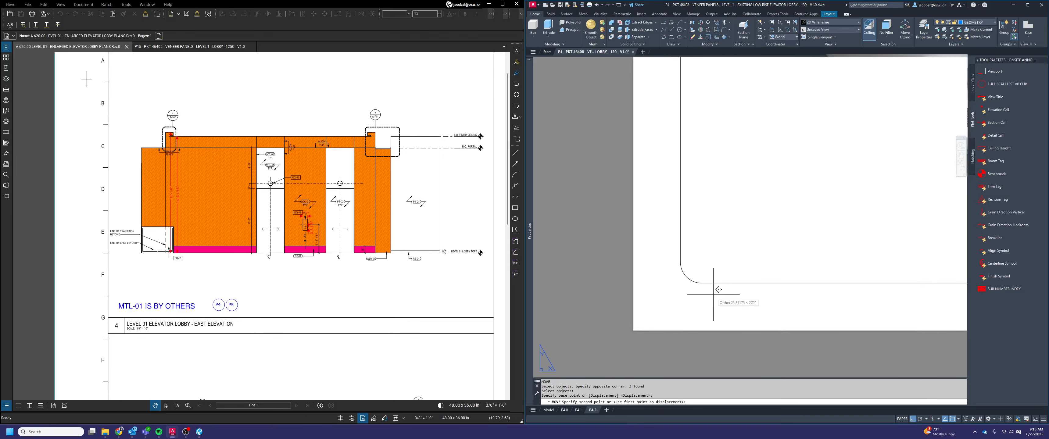
key(F8)
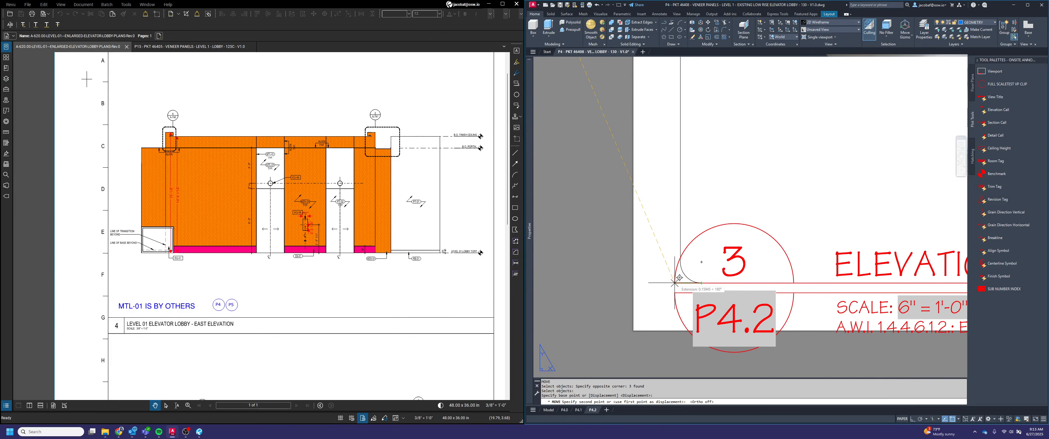
click(680, 282)
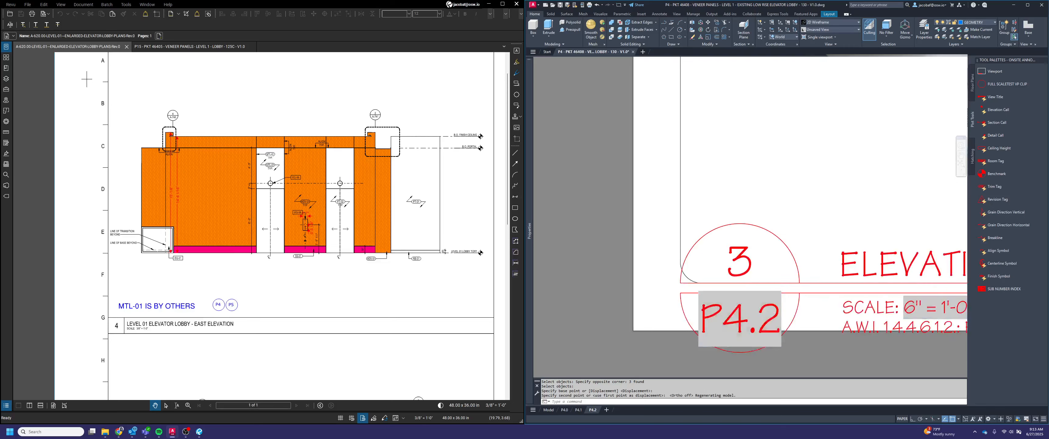
Move only the soffit detail's view title straight up by 0.5
scroll(676, 277, down, 10)
key(space)
click(683, 278)
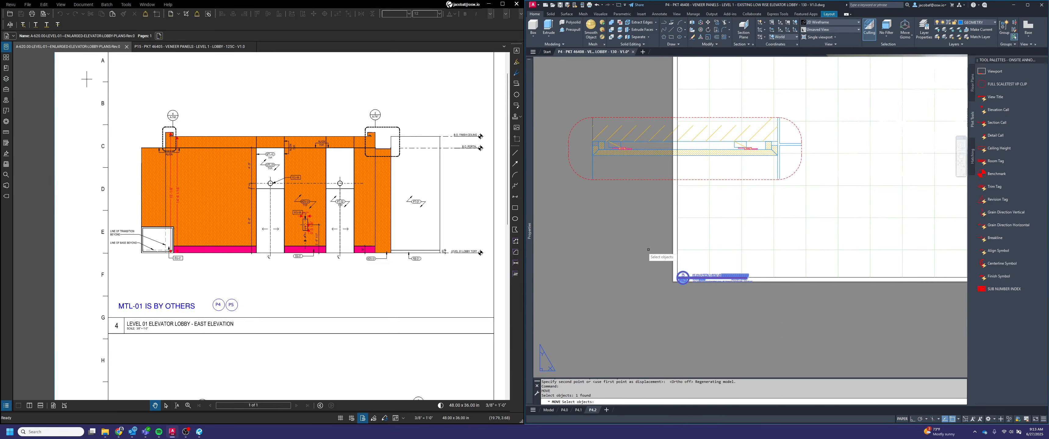
key(space)
click(636, 254)
key(F8)
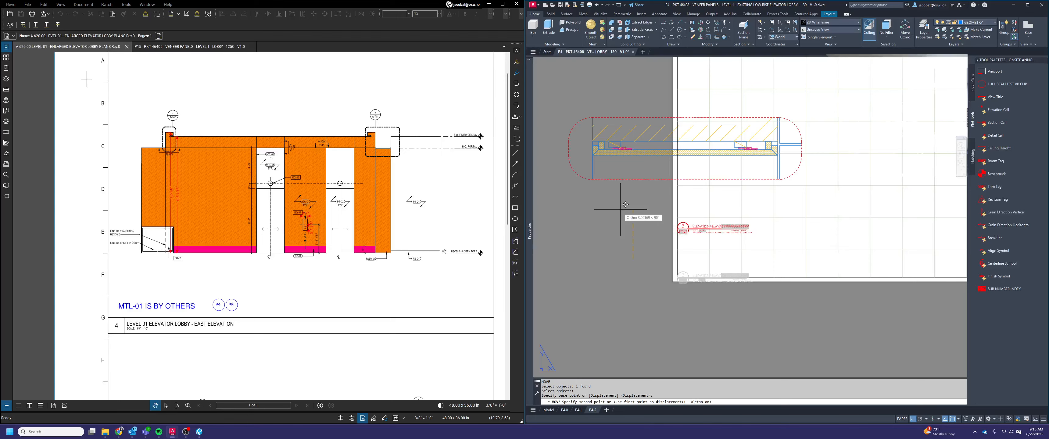
text(.5)
key(Return)
key(space)
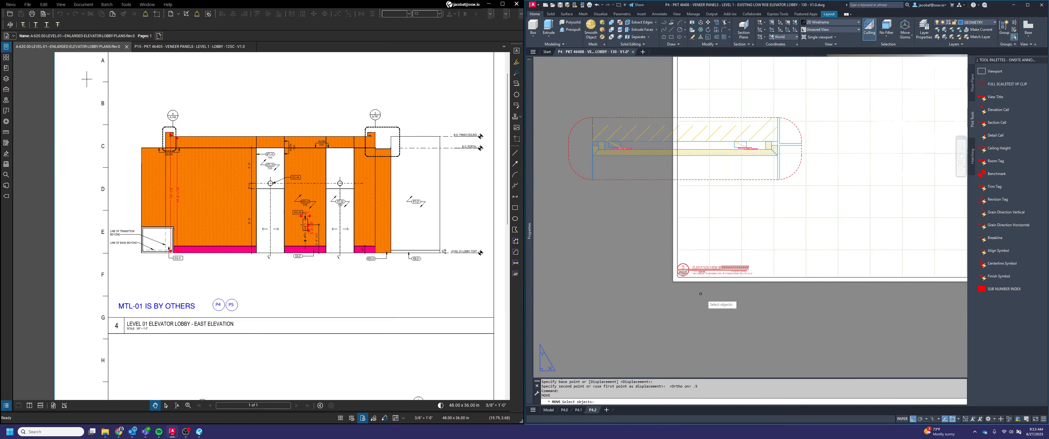
scroll(692, 264, up, 5)
key(Escape)
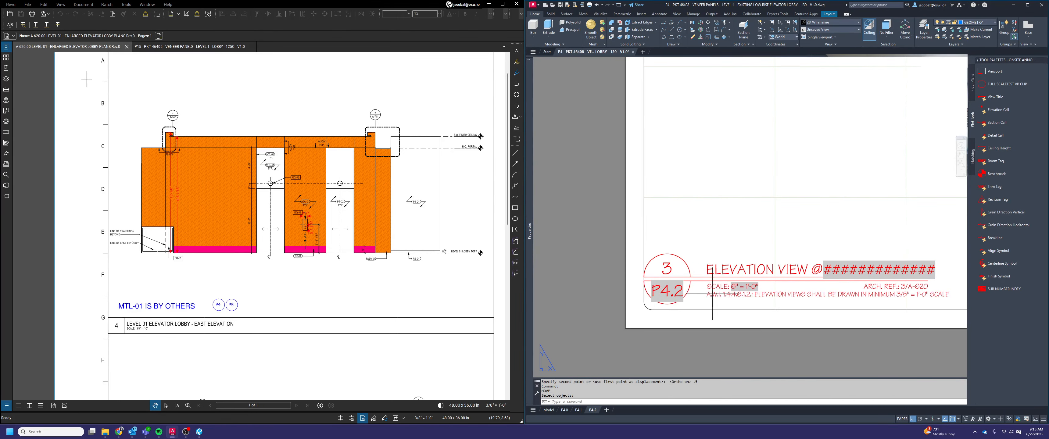
Move the view title 1.5 horizontally to the right, away from the sheet border
click(710, 272)
text(m)
key(Return)
click(711, 231)
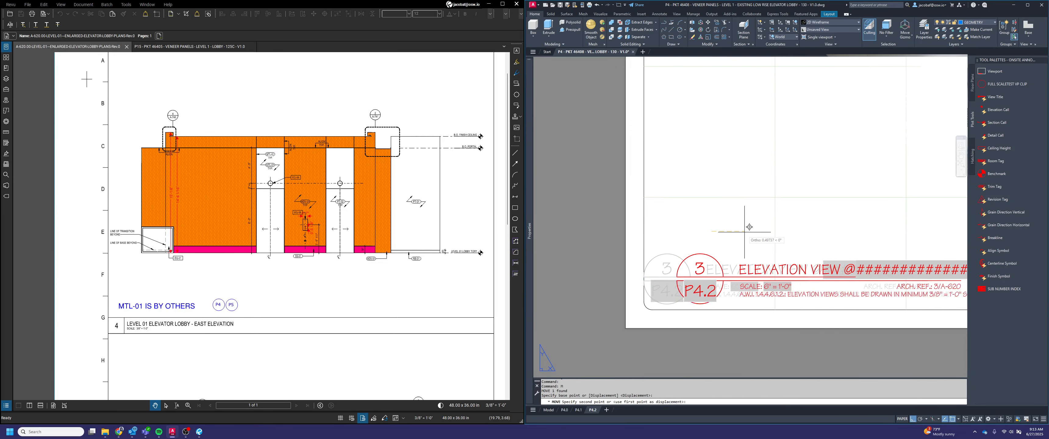
text(1.5)
key(Return)
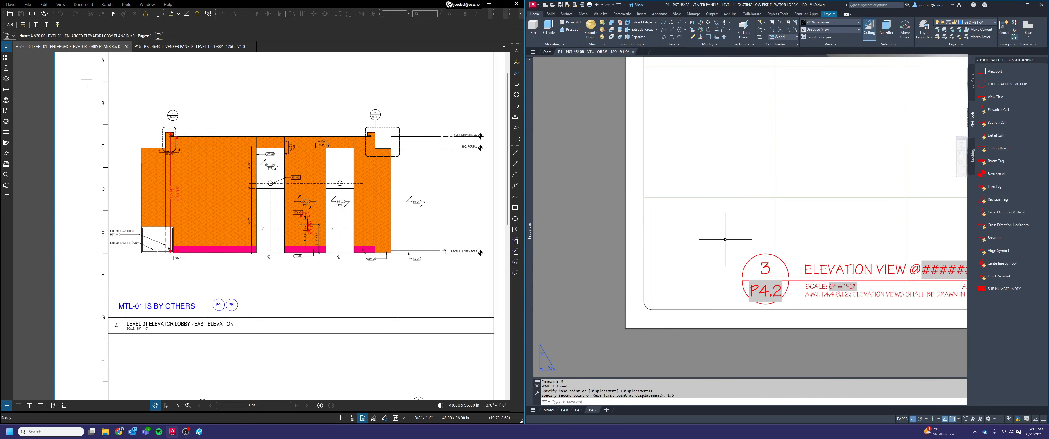
Move the clipped soffit viewport and its boundary so the boundary's lower-left extent meets the left end of the view title line
scroll(732, 297, down, 3)
key(Return)
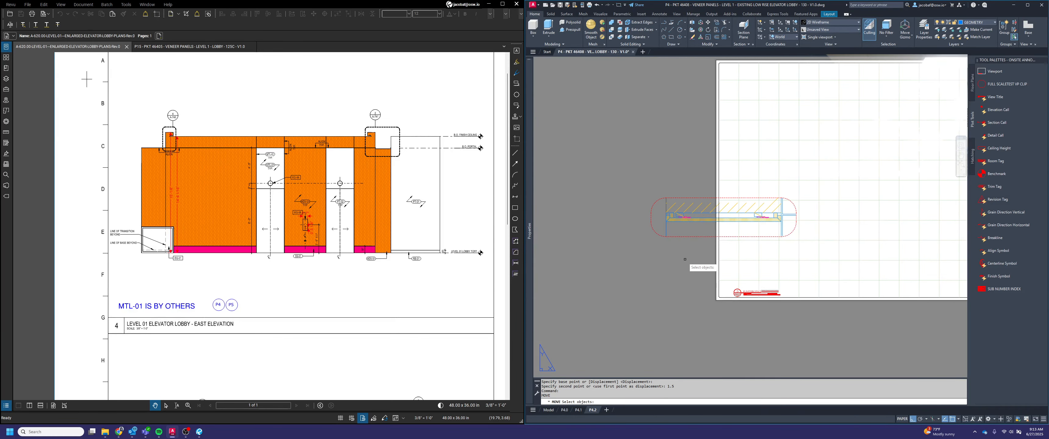
click(683, 258)
click(664, 195)
key(Return)
scroll(654, 232, up, 2)
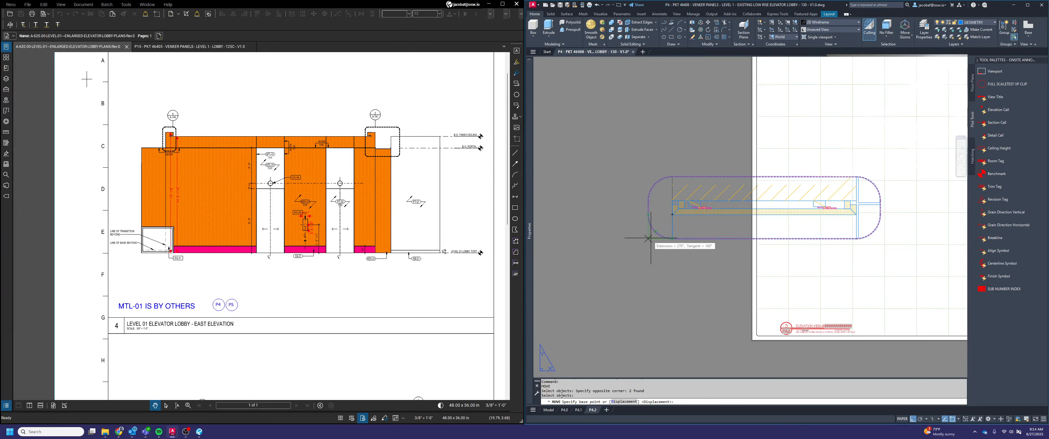
click(672, 239)
scroll(780, 327, up, 3)
click(783, 329)
scroll(723, 287, down, 4)
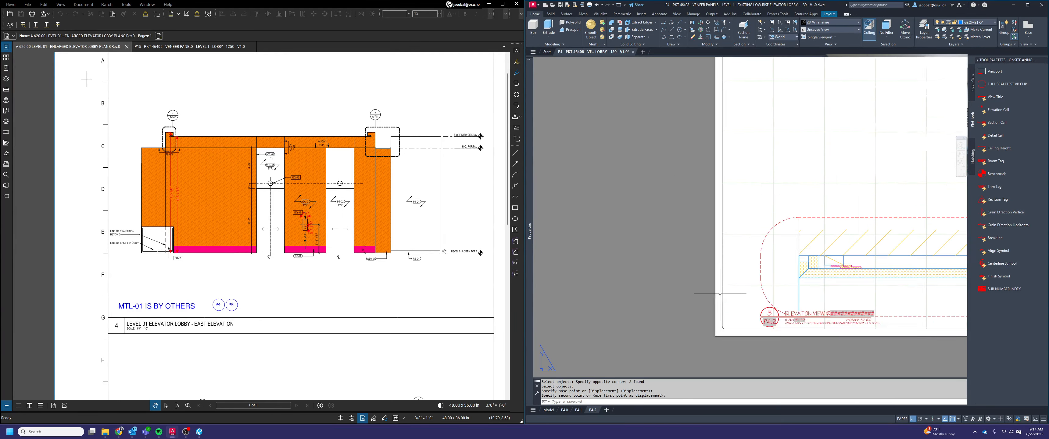
Move the soffit viewport and its clip boundary straight up by 1.5, leaving space above the view title
middle_drag(832, 222, 644, 215)
key(Return)
click(787, 296)
click(777, 282)
scroll(779, 284, down, 4)
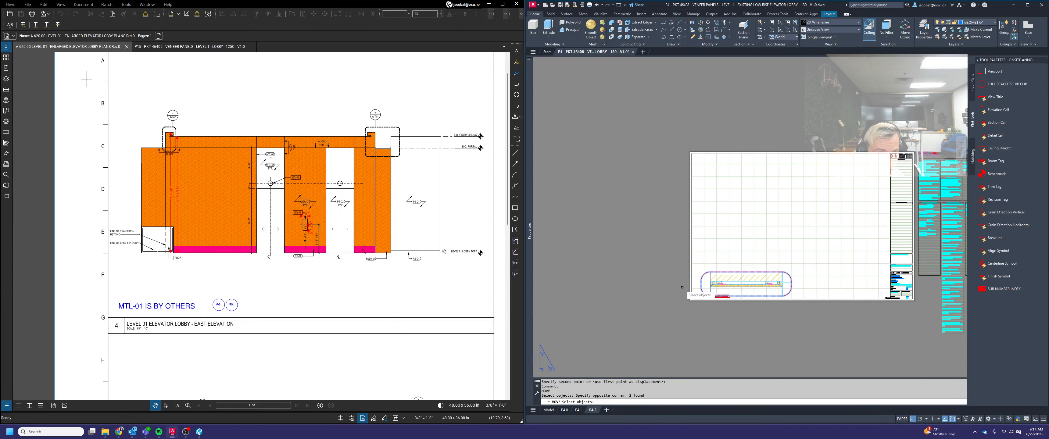
scroll(688, 286, up, 2)
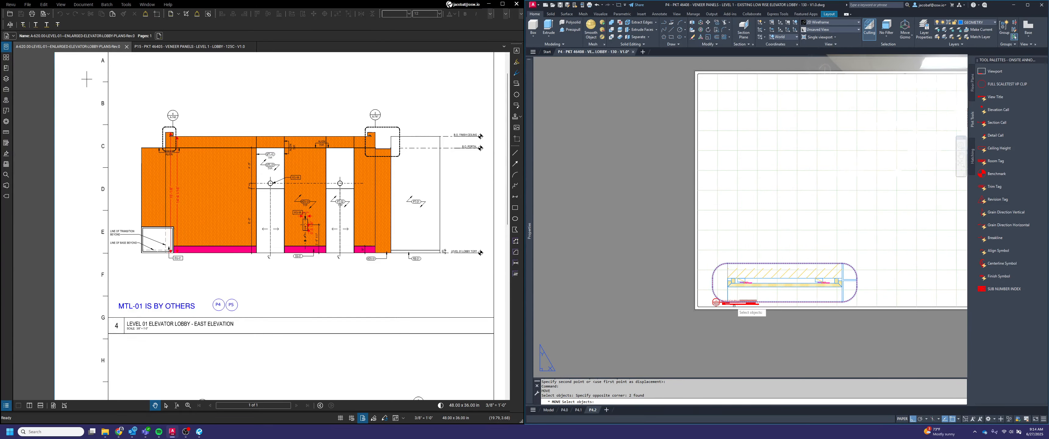
scroll(732, 300, up, 3)
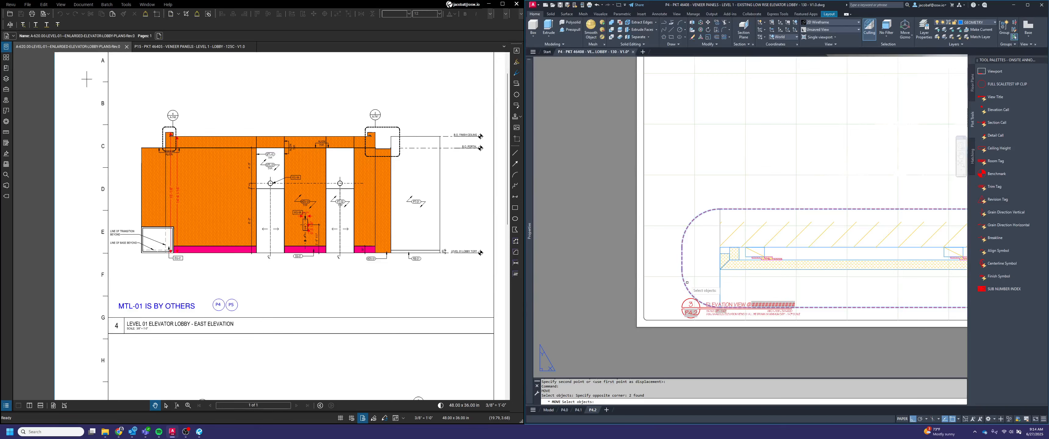
scroll(630, 305, down, 2)
key(space)
click(609, 280)
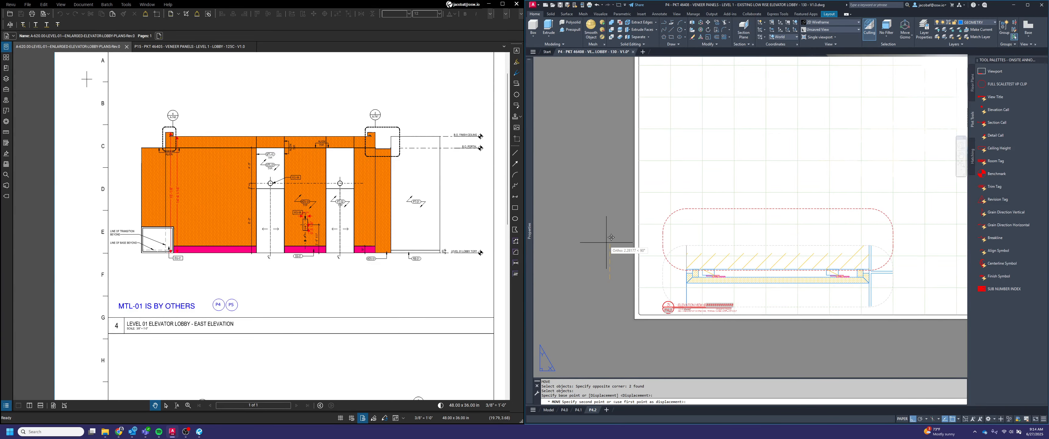
text(1.5)
key(Return)
key(Escape)
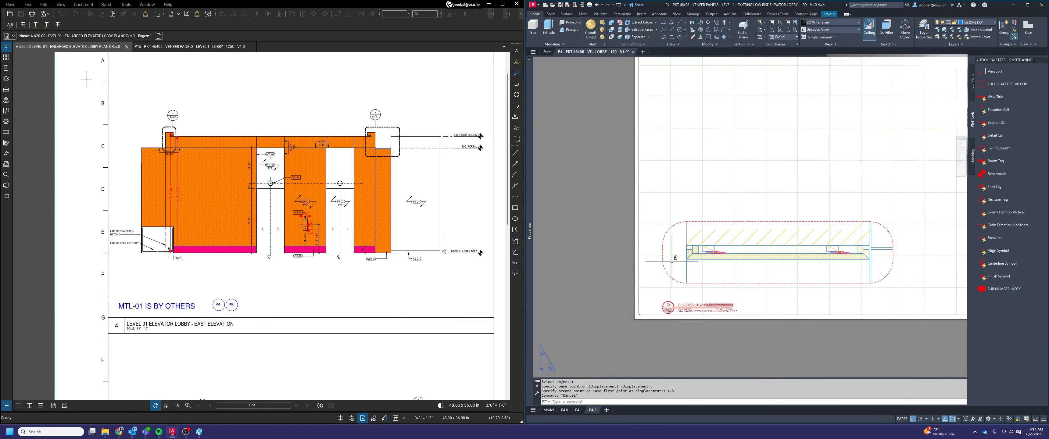
scroll(758, 328, up, 2)
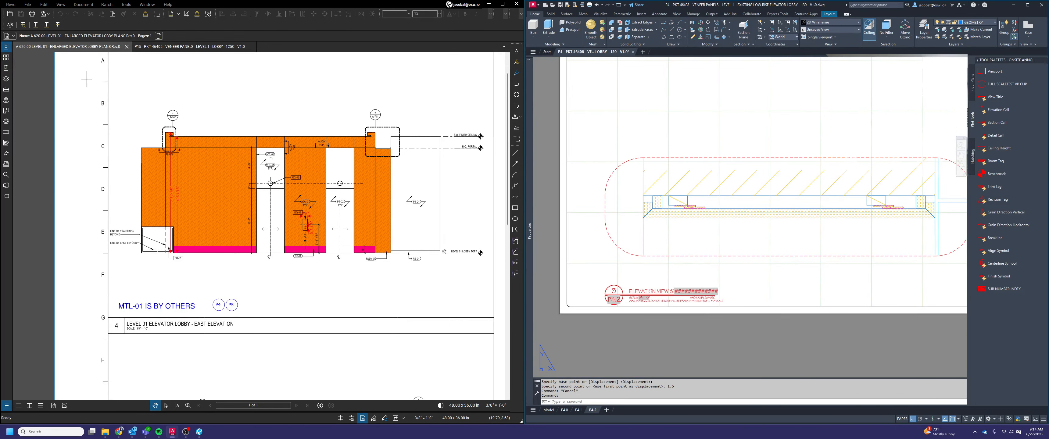
double_click(700, 291)
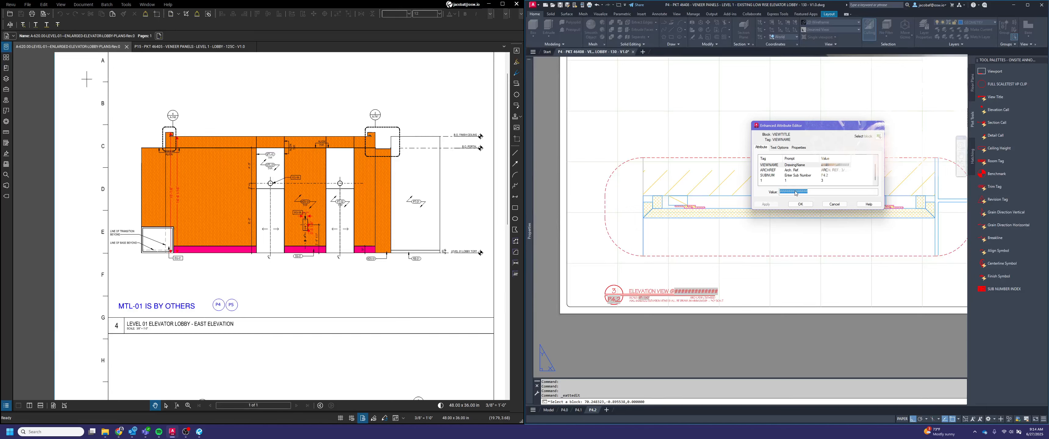
right_click(796, 195)
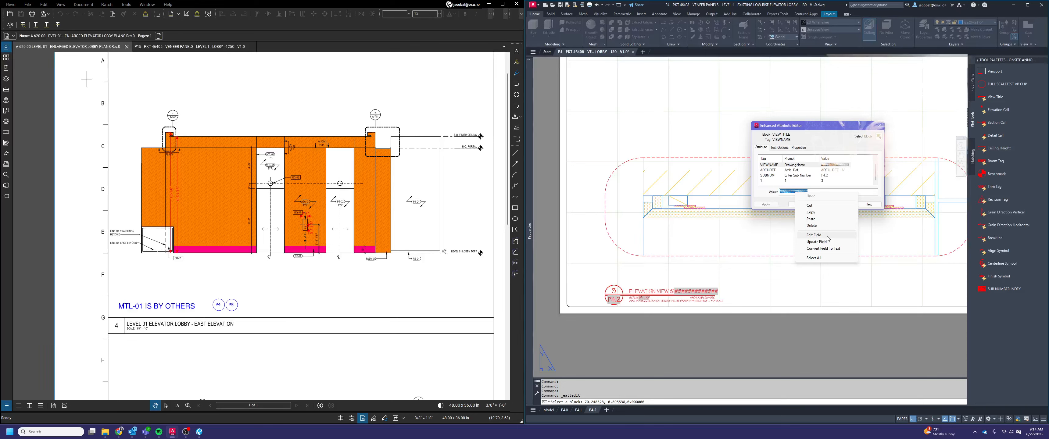
click(766, 199)
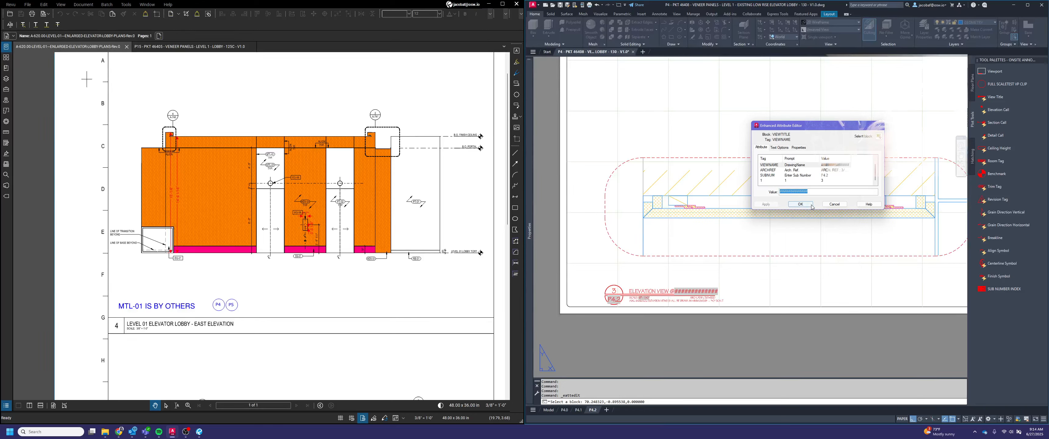
click(834, 204)
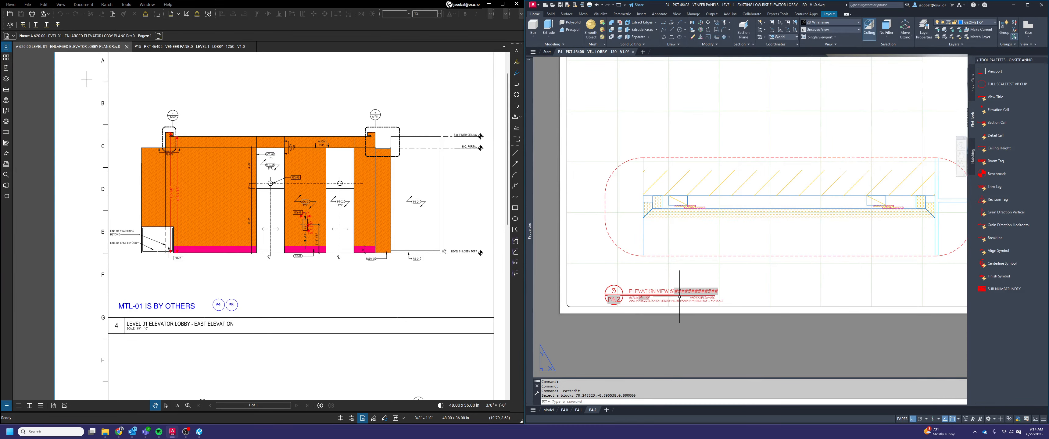
Edit the drawing-name field of the soffit detail's view title, choosing the Object field from the Objects category
double_click(694, 293)
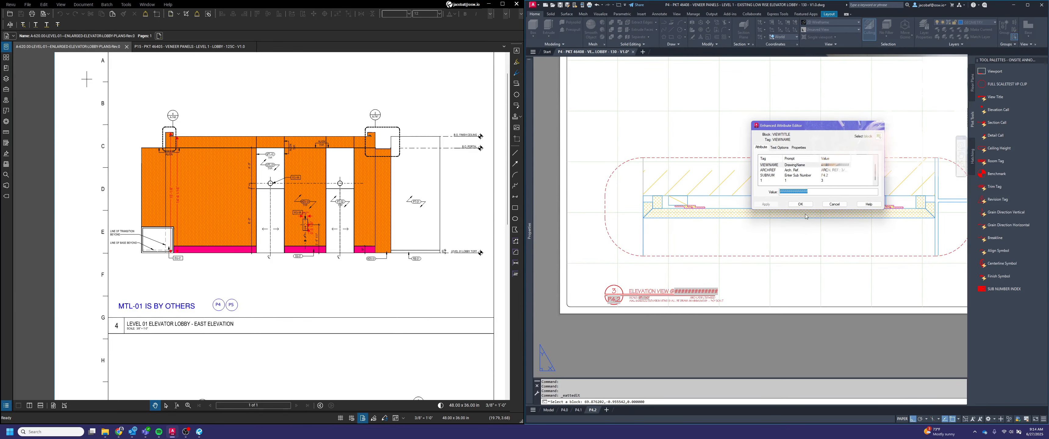
right_click(801, 196)
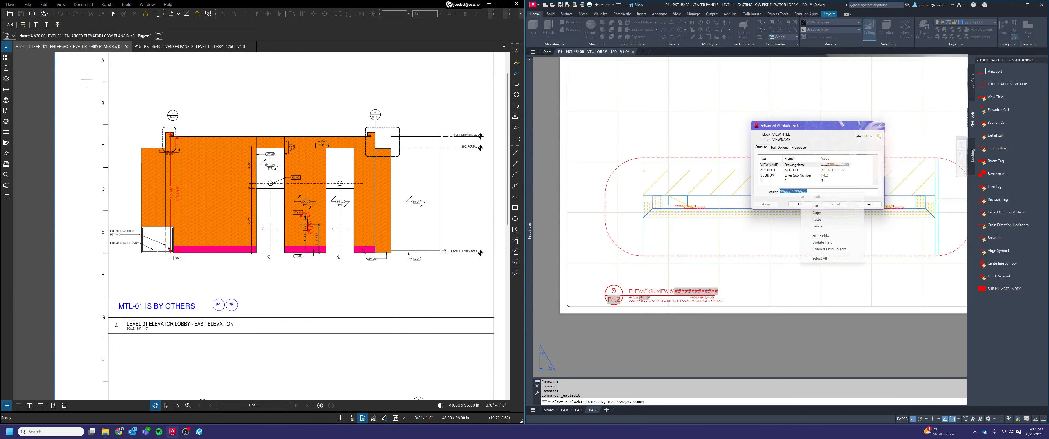
click(840, 237)
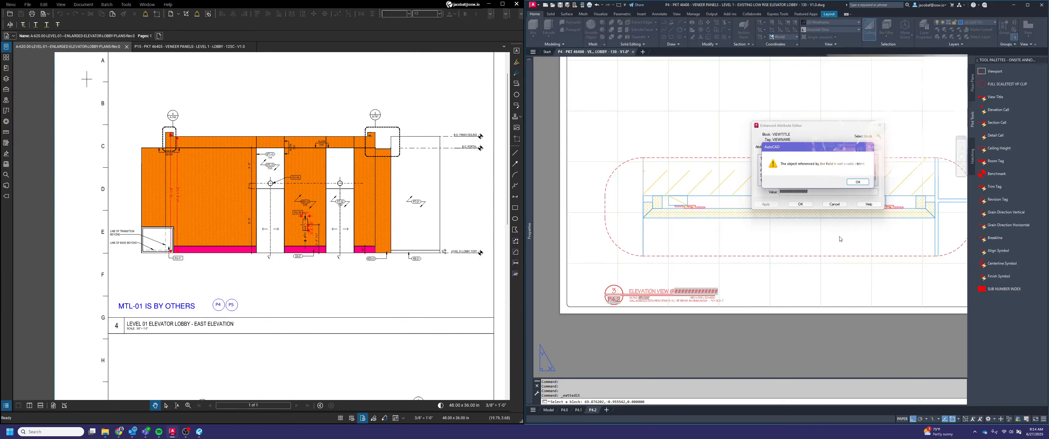
click(855, 182)
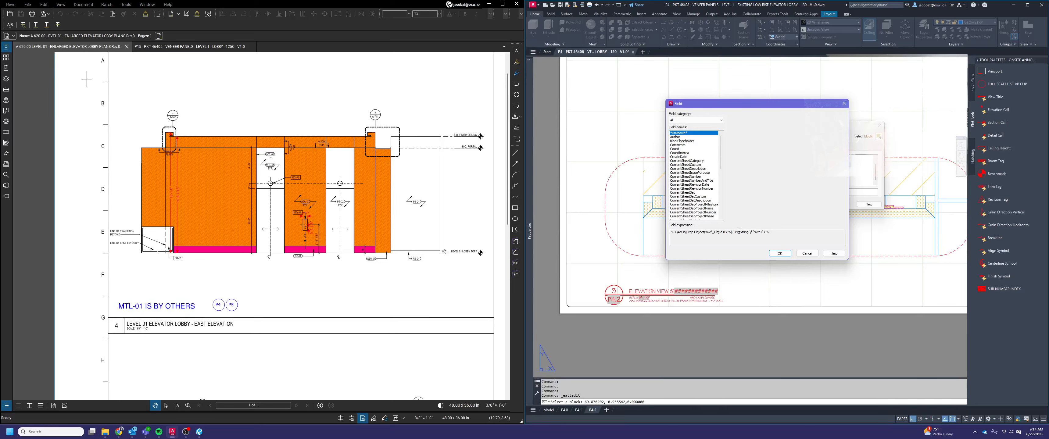
click(721, 121)
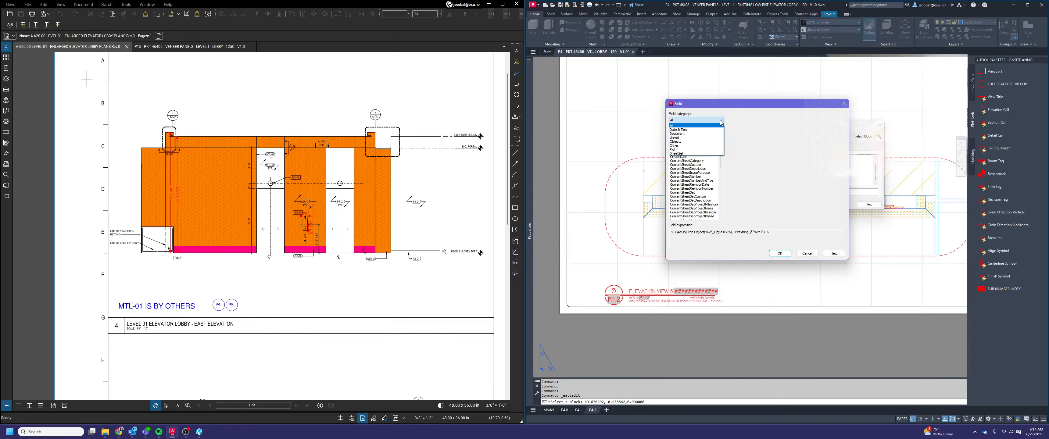
click(700, 142)
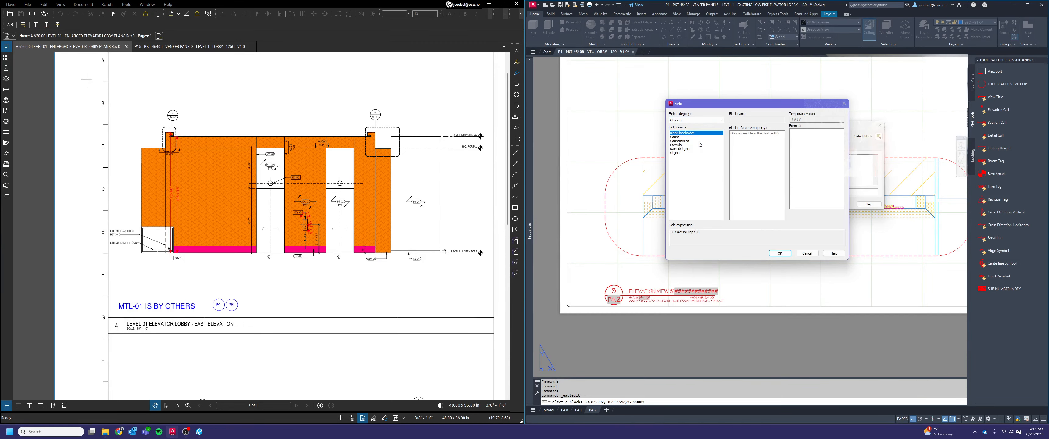
click(676, 153)
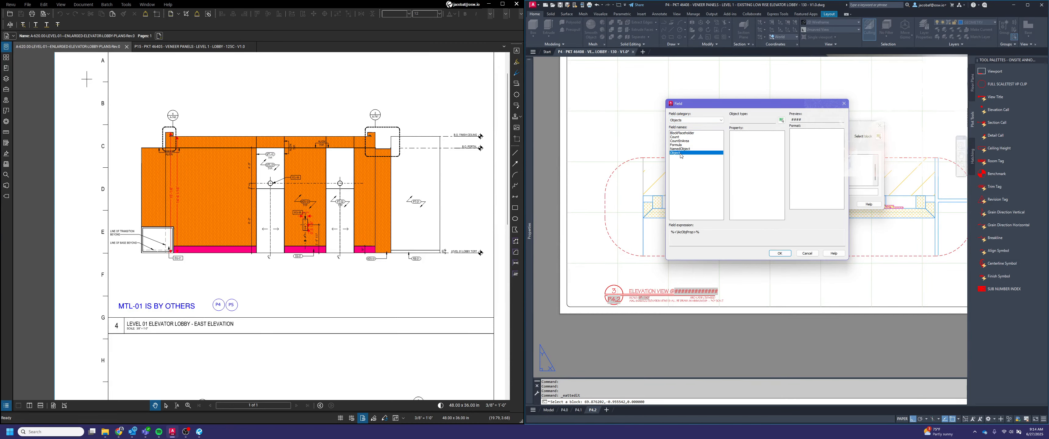
Link the drawing-name field to the Contents of the title block's VENEER PANELS description text and accept the attribute change
click(781, 121)
scroll(678, 193, down, 4)
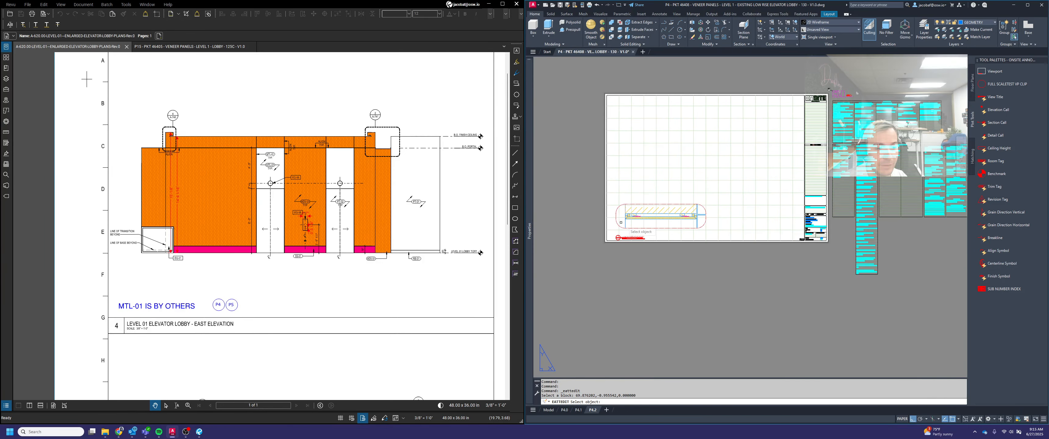
scroll(728, 225, up, 6)
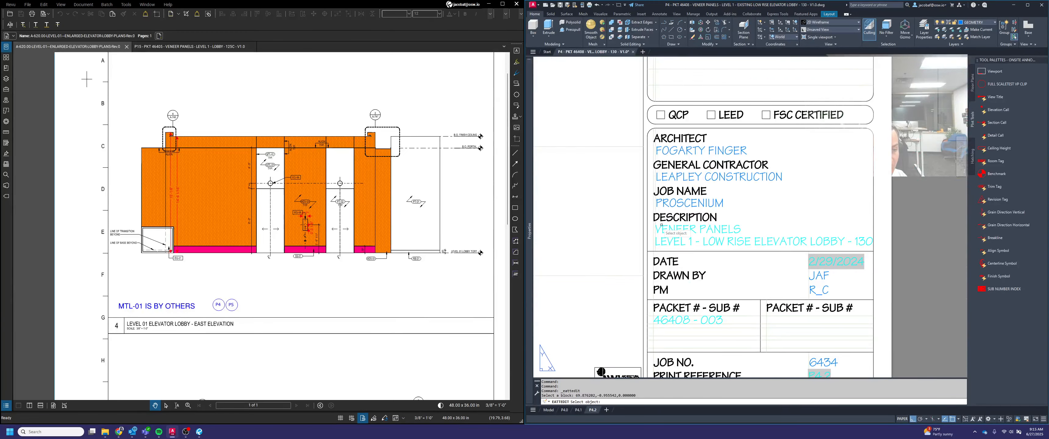
click(725, 228)
click(725, 228)
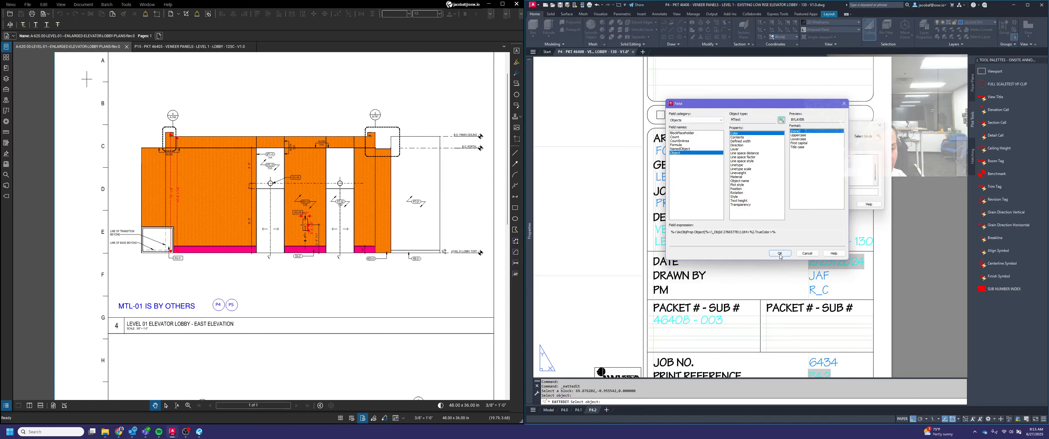
click(740, 138)
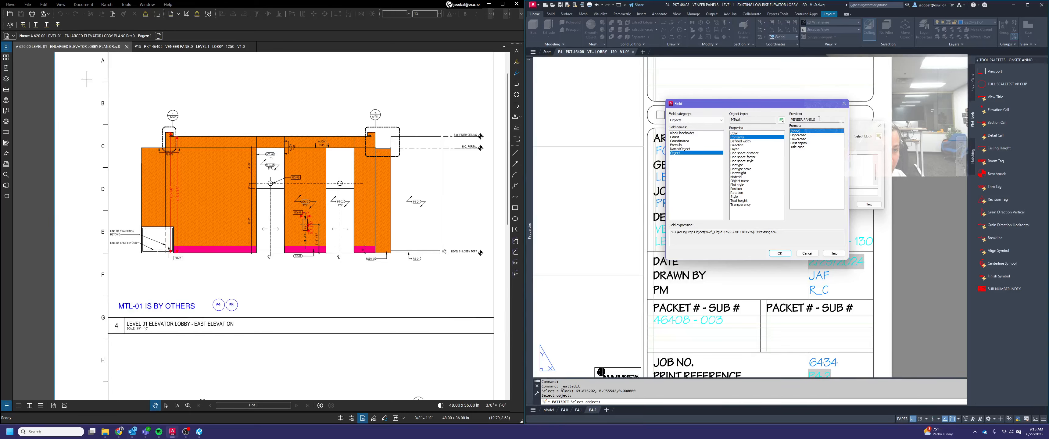
click(780, 253)
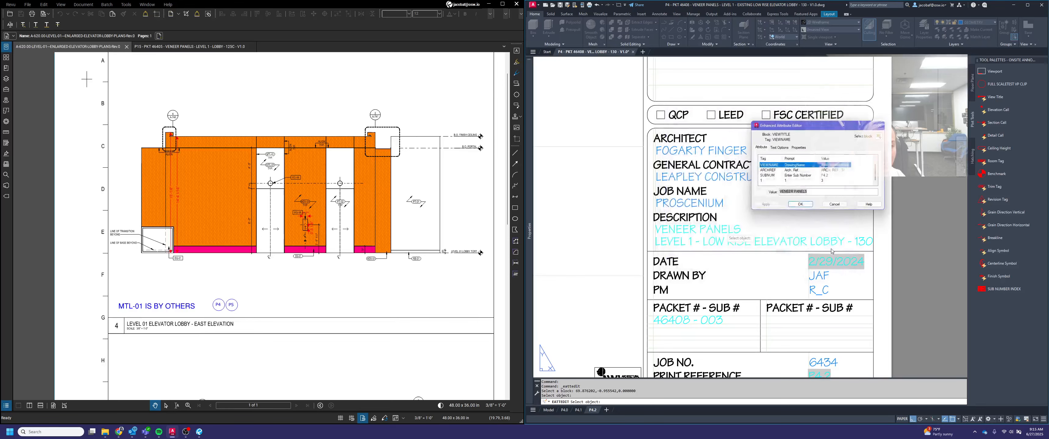
click(797, 206)
scroll(880, 219, down, 6)
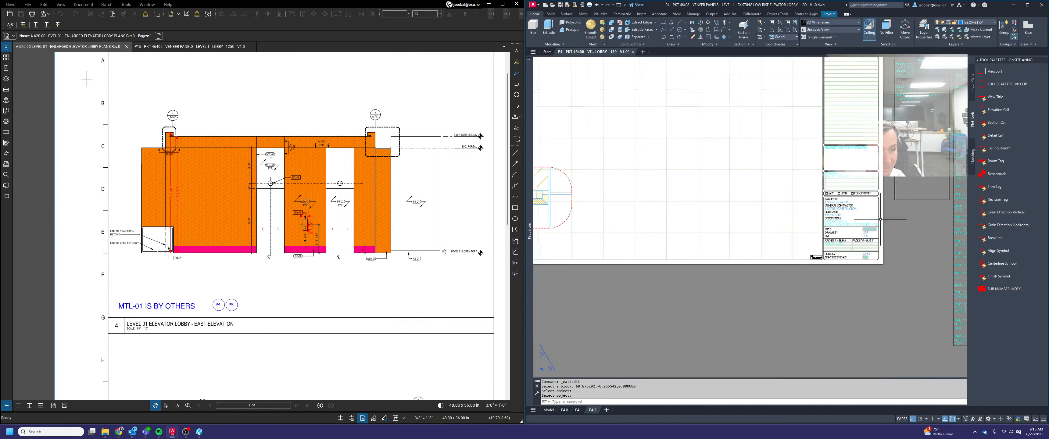
middle_drag(604, 268, 858, 286)
scroll(631, 264, up, 2)
middle_drag(615, 286, 682, 285)
scroll(682, 285, up, 2)
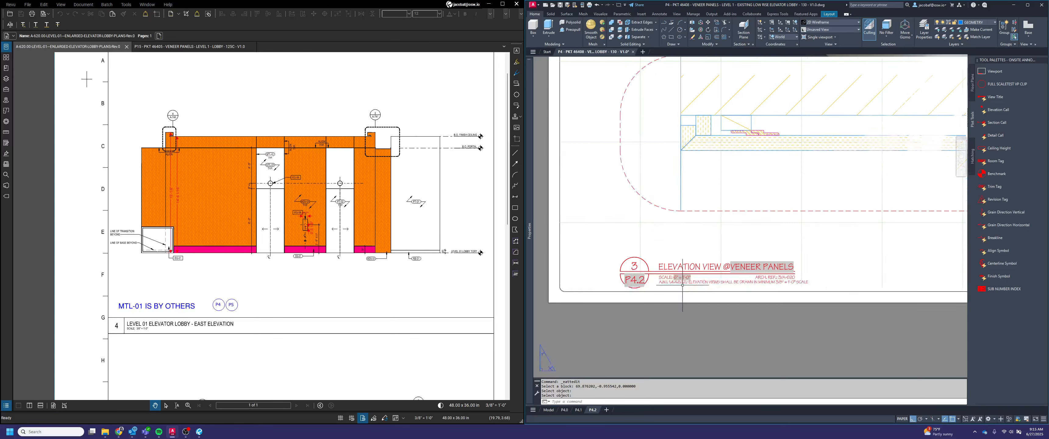
scroll(685, 277, down, 4)
middle_drag(788, 269, 683, 301)
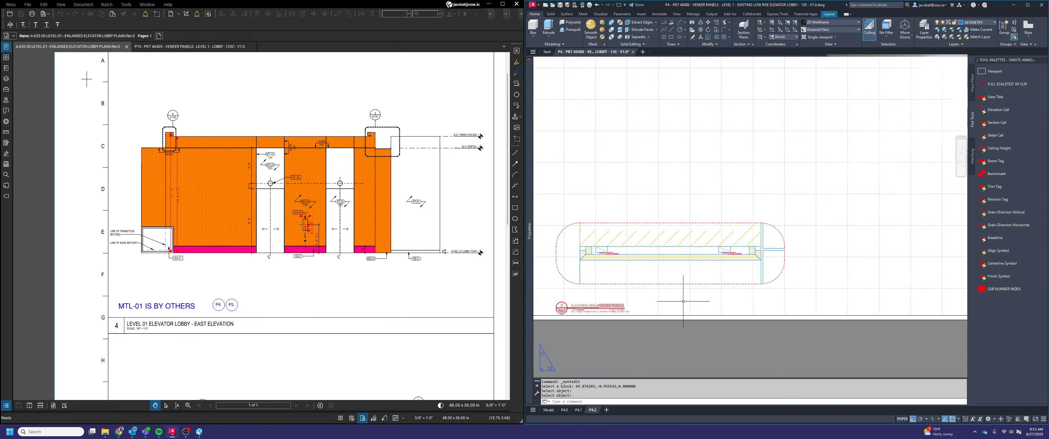
scroll(771, 276, down, 2)
key(Escape)
scroll(667, 297, up, 2)
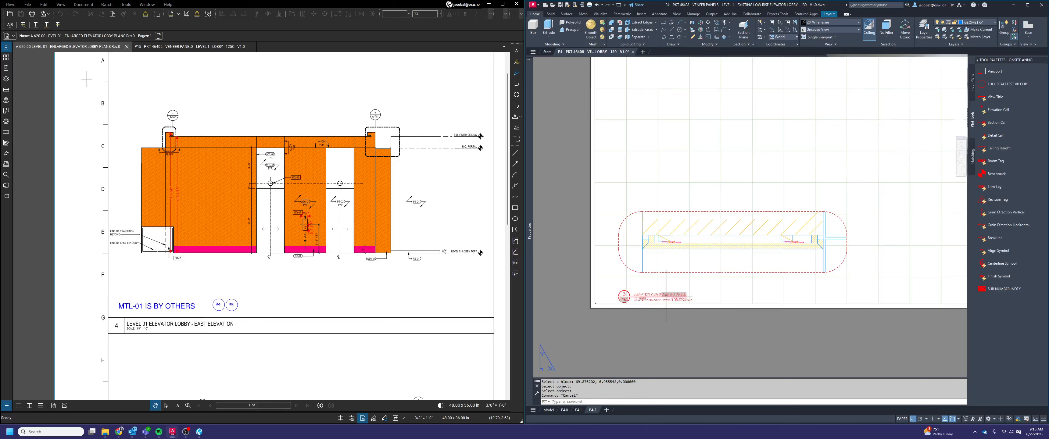
text(m)
key(Return)
scroll(634, 278, up, 2)
click(670, 272)
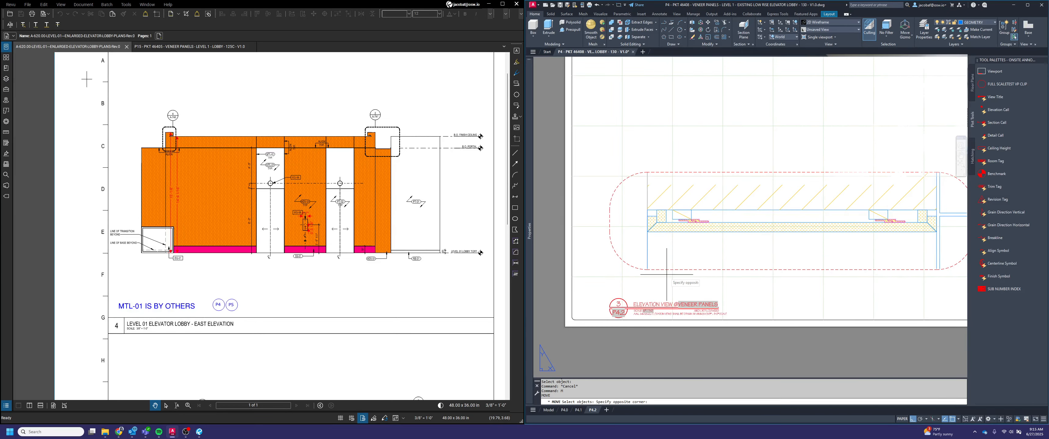
click(666, 277)
key(Escape)
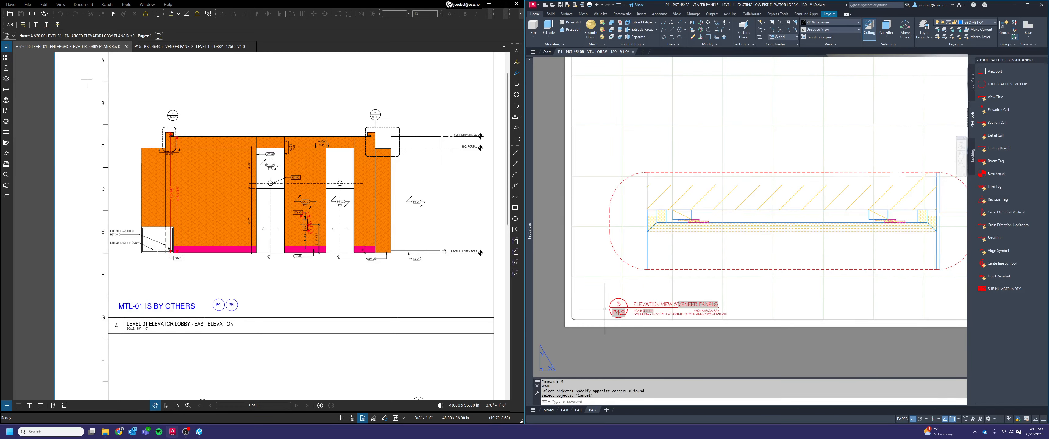
Change the soffit detail's view title number to A and switch its title type to Detail View
double_click(626, 305)
text(A)
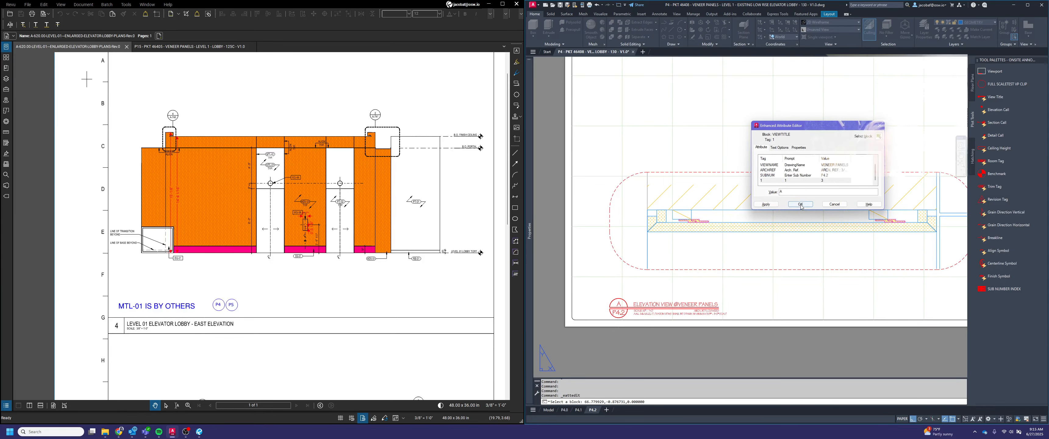
click(800, 205)
click(605, 294)
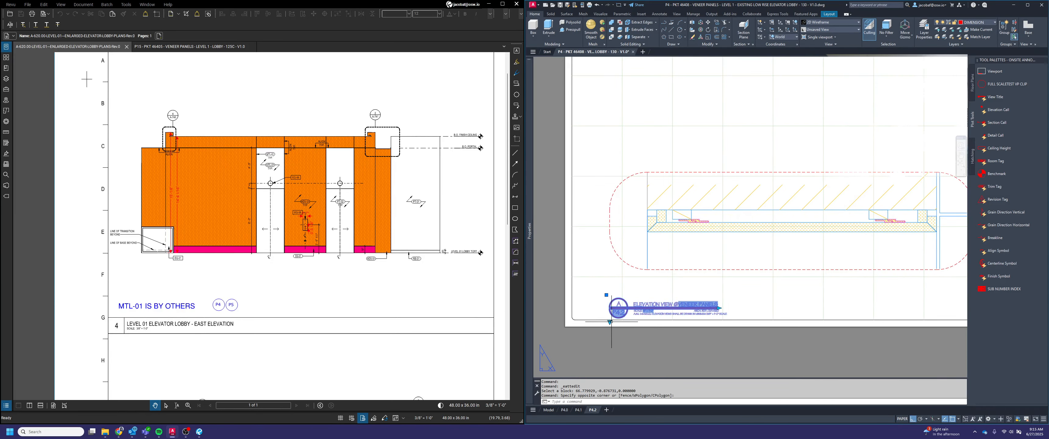
click(610, 323)
click(637, 359)
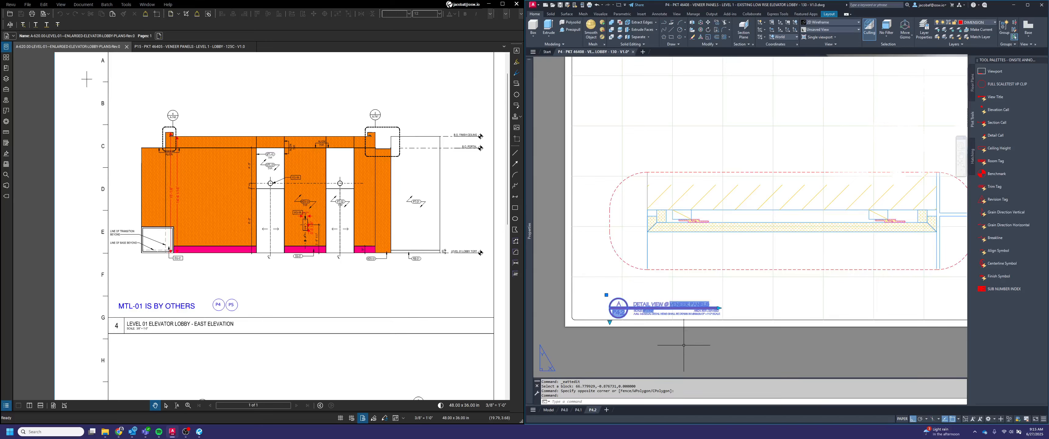
Shorten the view title line so it ends just past the VENEER PANELS text
scroll(716, 313, up, 2)
click(749, 307)
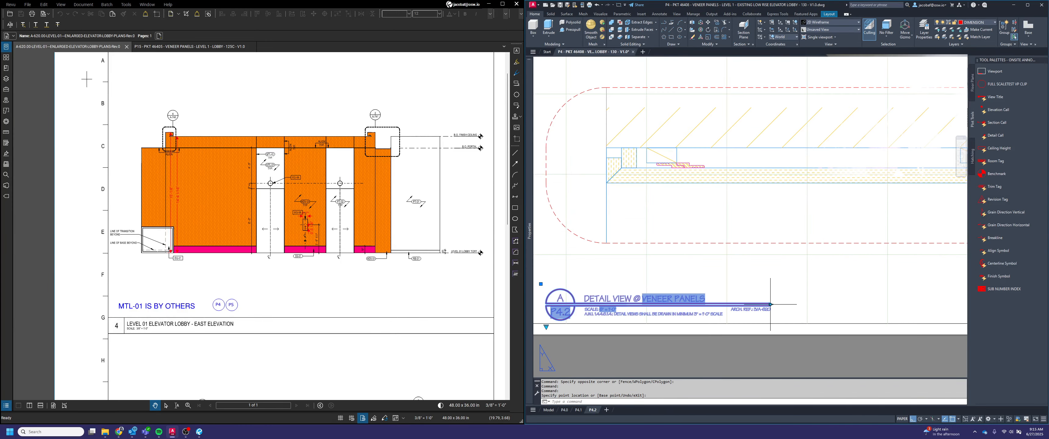
click(771, 305)
click(707, 271)
key(Escape)
scroll(707, 271, down, 4)
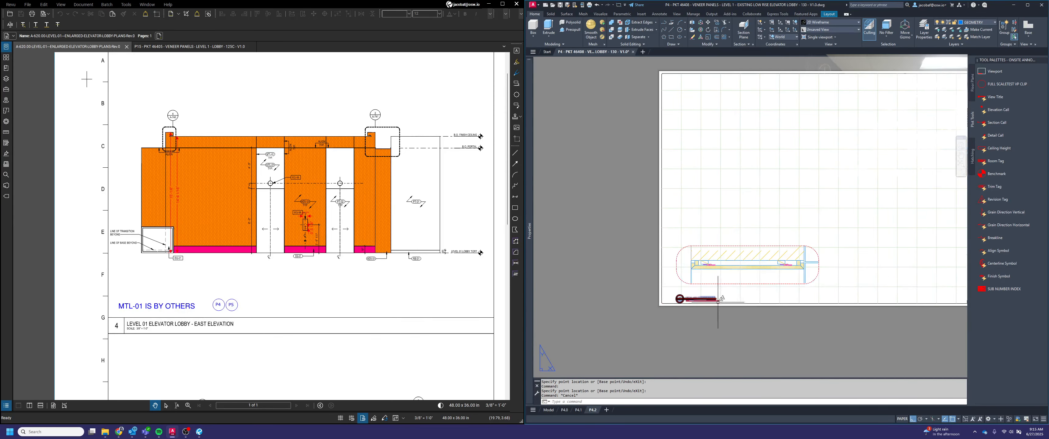
Review layouts P4.1 and P4.0, and switch to Bluebeam Revu to examine the detail views on the P15 veneer panel reference sheet
click(578, 410)
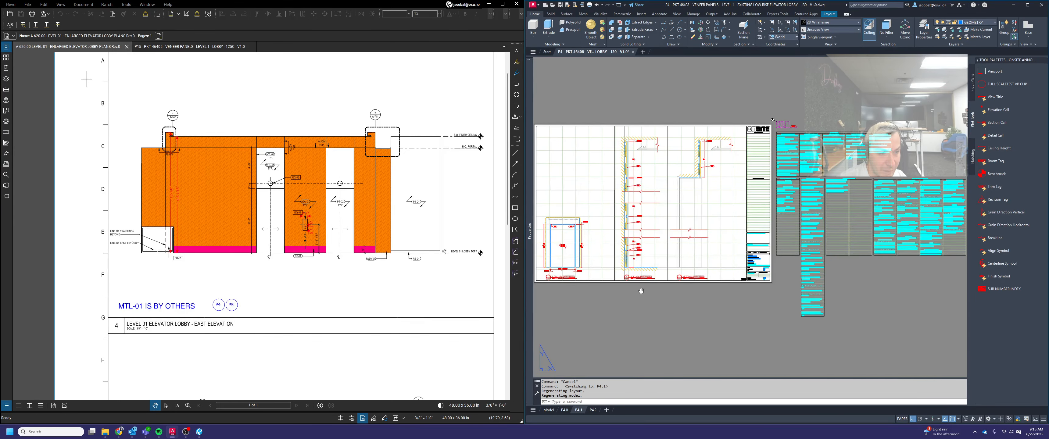
middle_drag(625, 235, 753, 268)
middle_drag(776, 228, 760, 223)
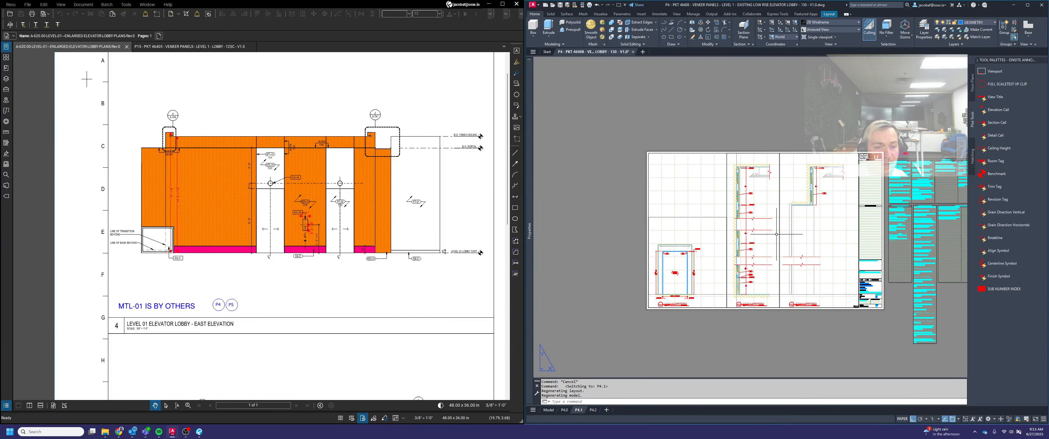
scroll(690, 296, up, 4)
middle_click(729, 286)
middle_click(728, 286)
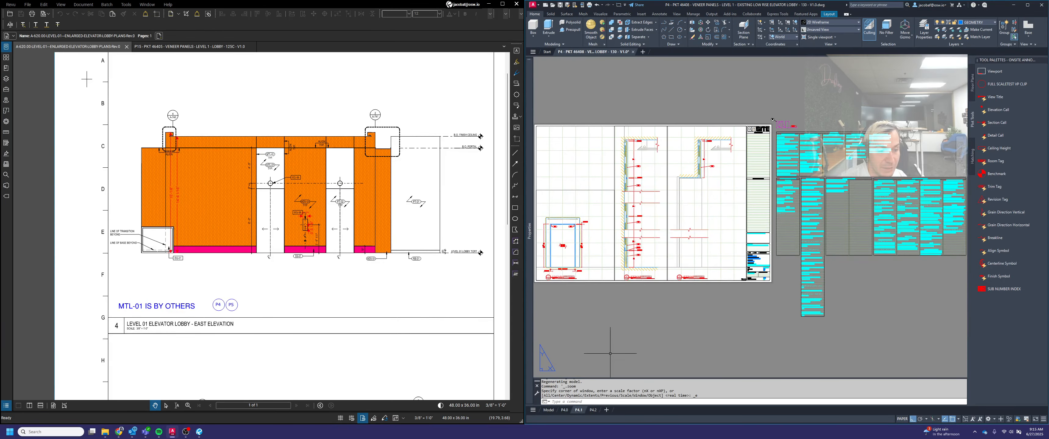
click(566, 409)
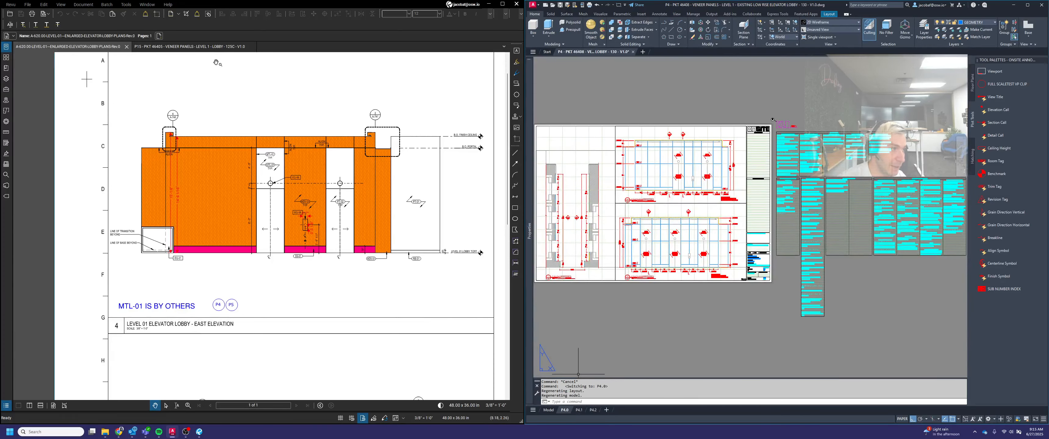
click(213, 47)
scroll(301, 222, down, 4)
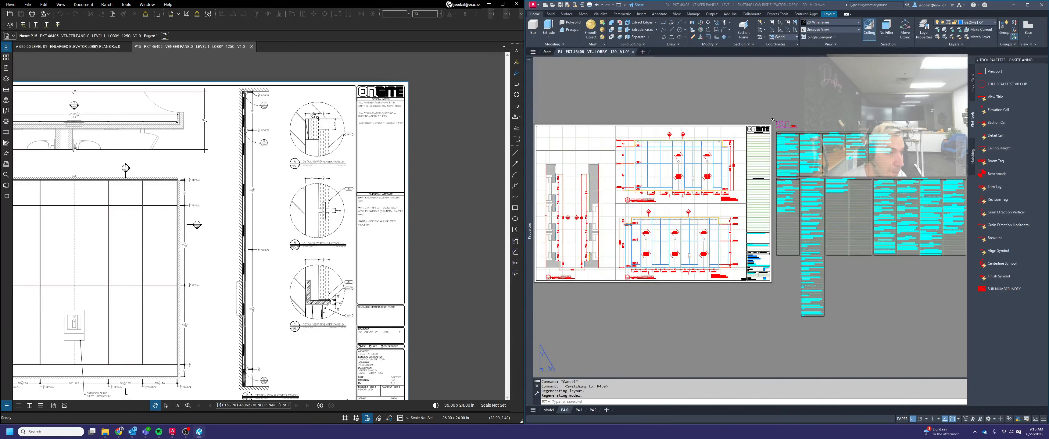
scroll(326, 123, up, 1)
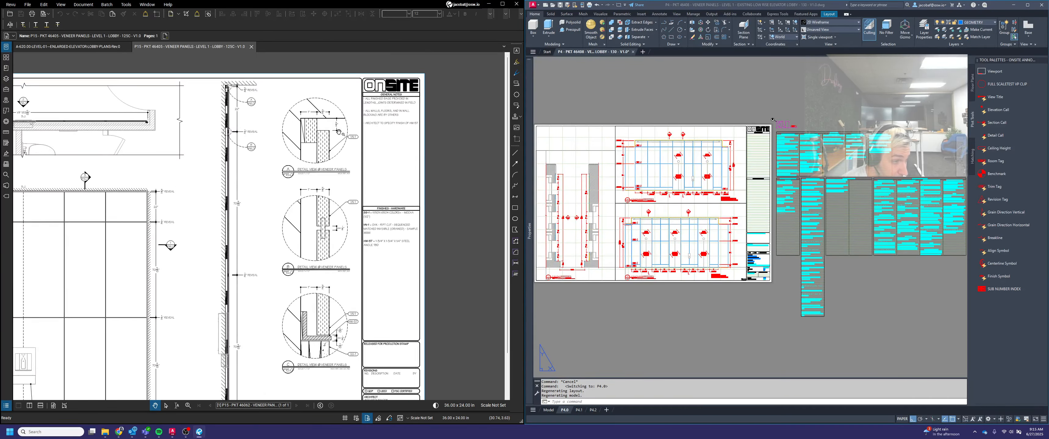
drag(331, 262, 321, 244)
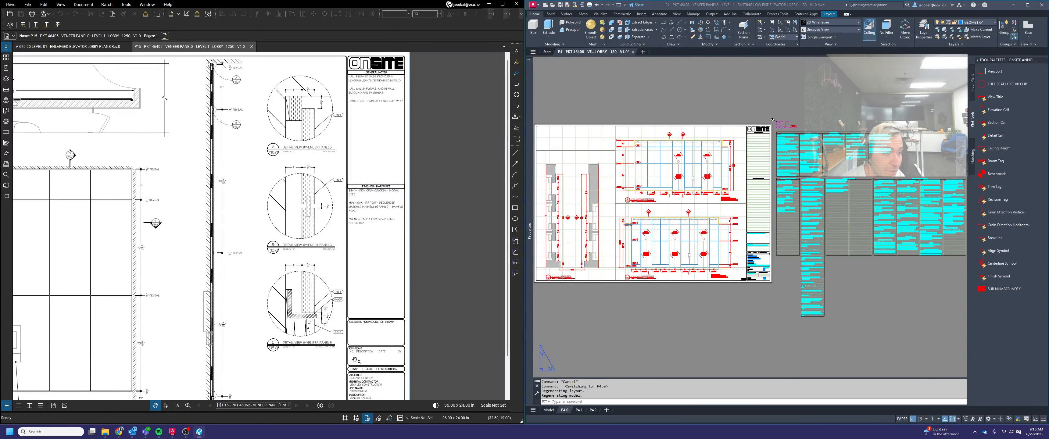
Compare the P15 reference sheet's veneer panel details with the panel corners and ends in layout P4.0's plan view
scroll(307, 340, up, 2)
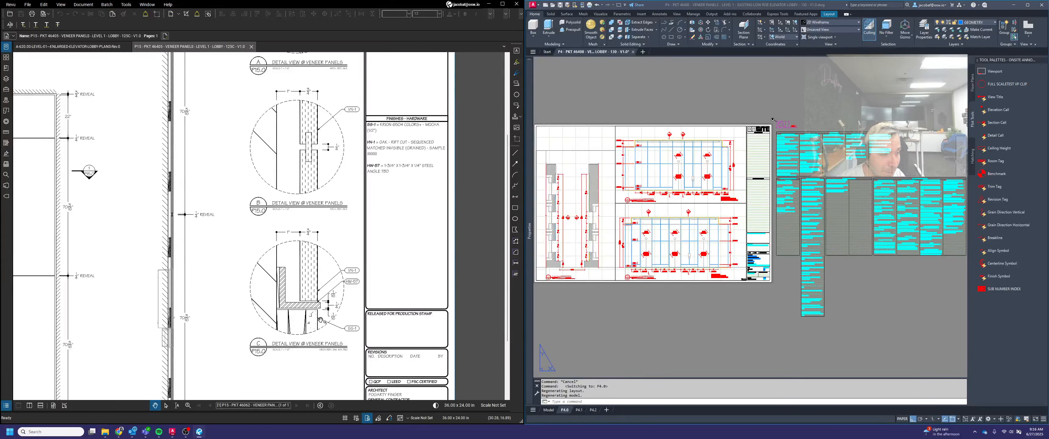
click(703, 319)
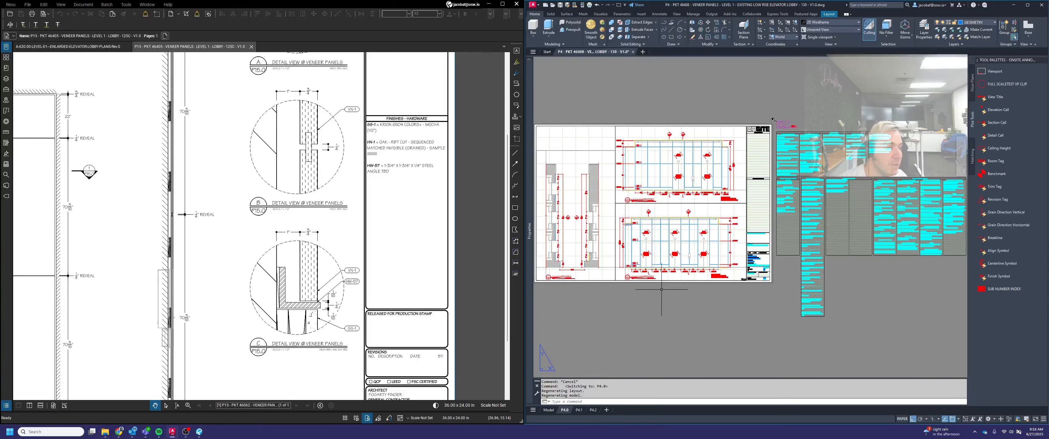
middle_drag(626, 324, 720, 332)
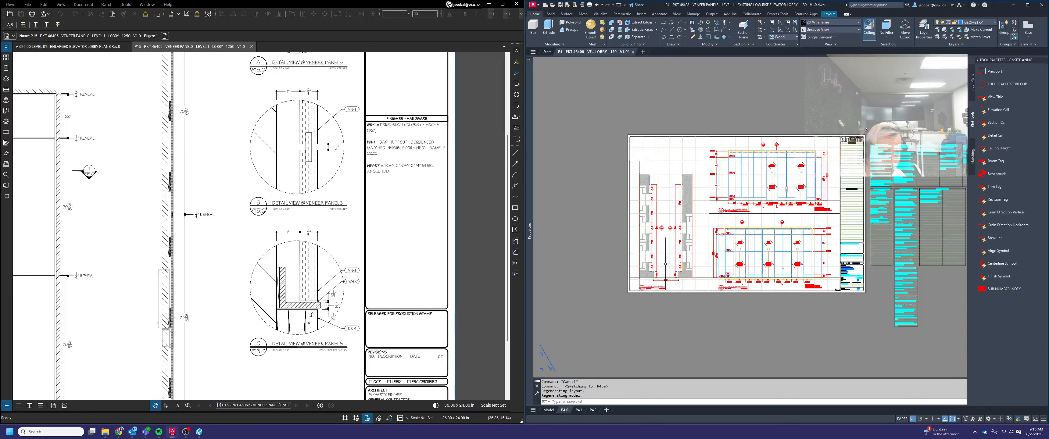
scroll(665, 258, up, 4)
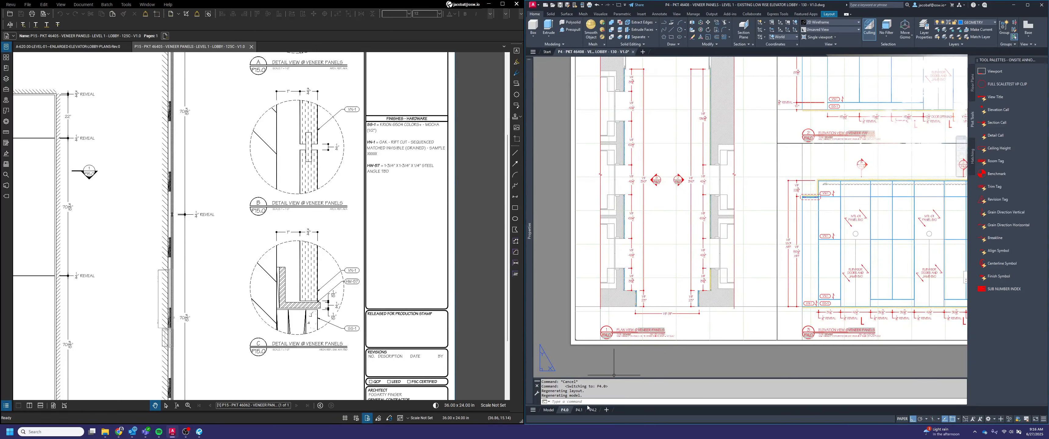
scroll(710, 306, up, 5)
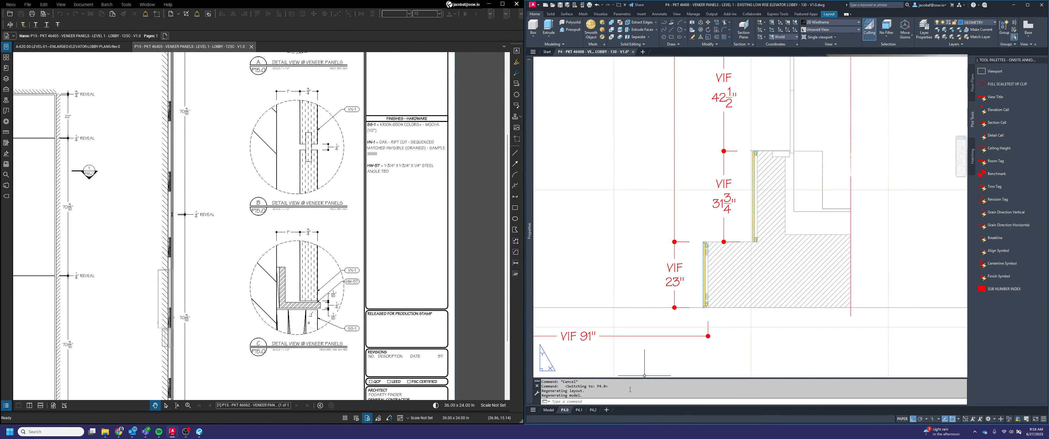
scroll(678, 284, down, 3)
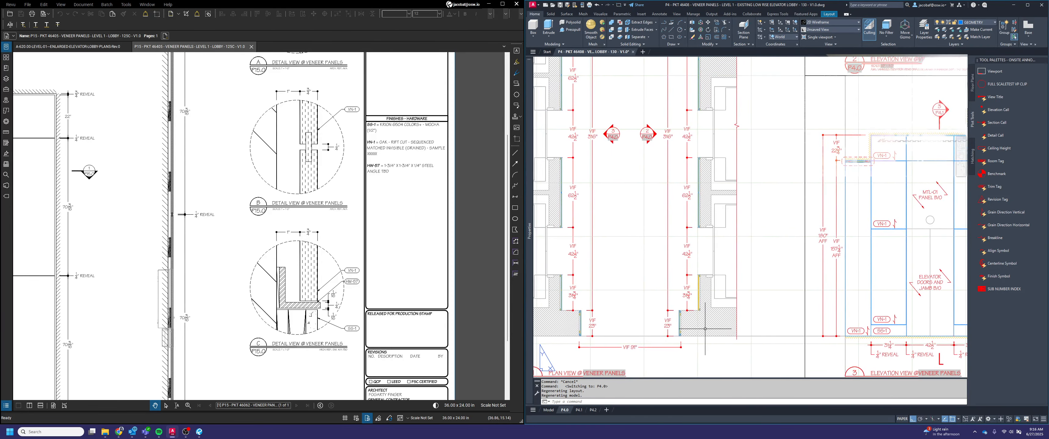
middle_drag(715, 286, 725, 303)
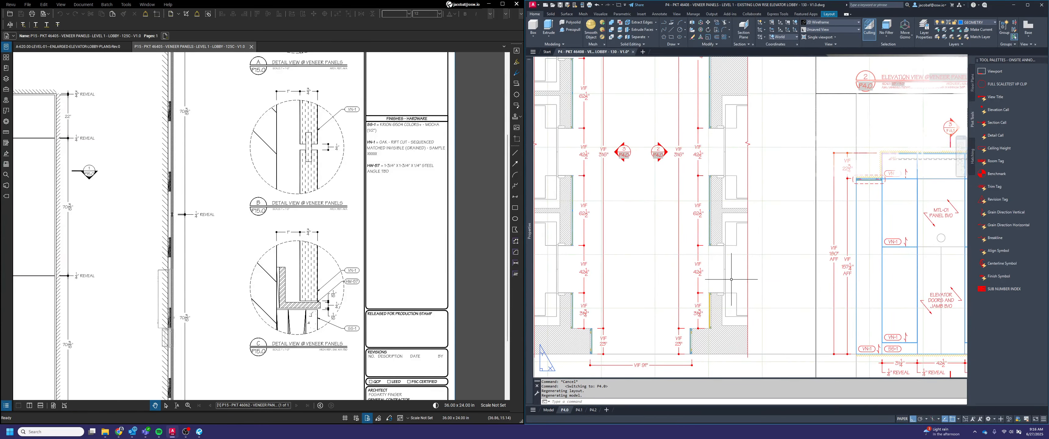
scroll(710, 245, up, 5)
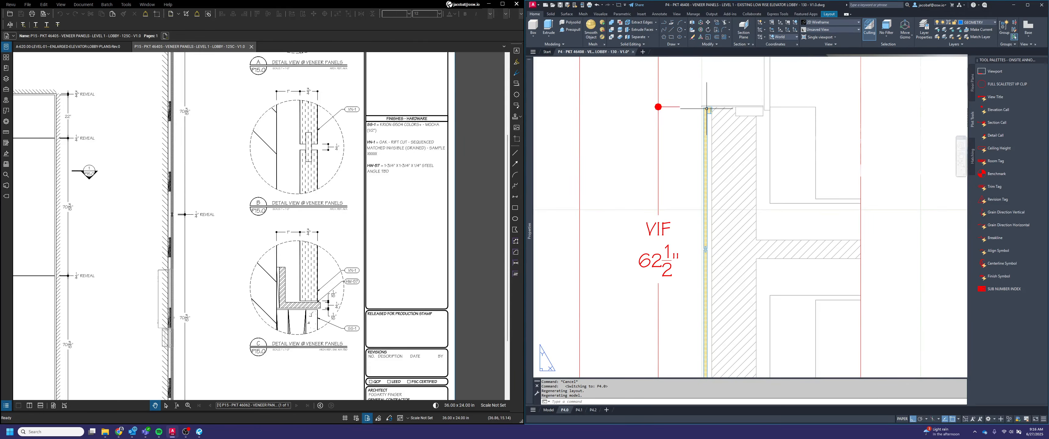
scroll(708, 122, down, 5)
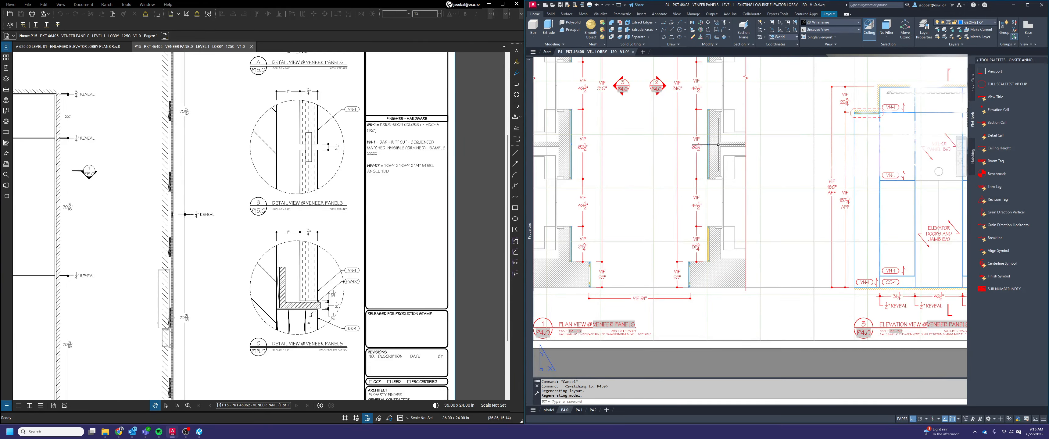
middle_drag(699, 276, 700, 291)
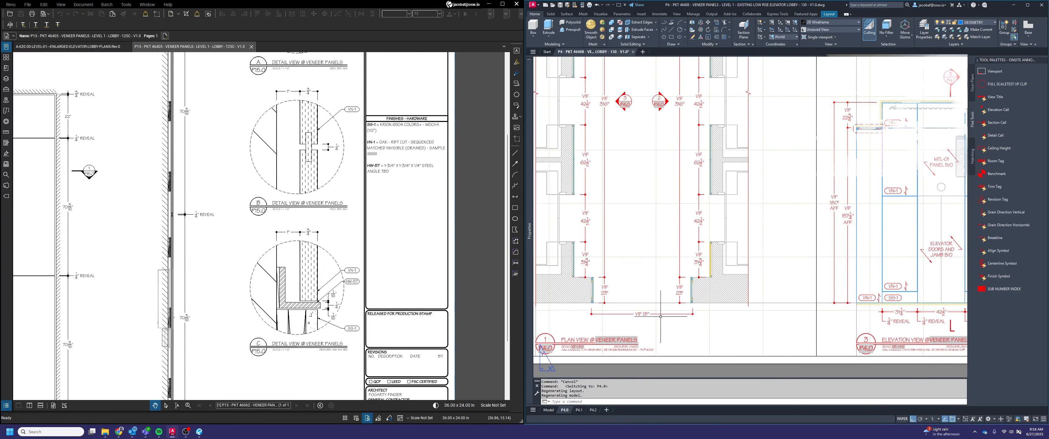
scroll(668, 320, up, 2)
key(Escape)
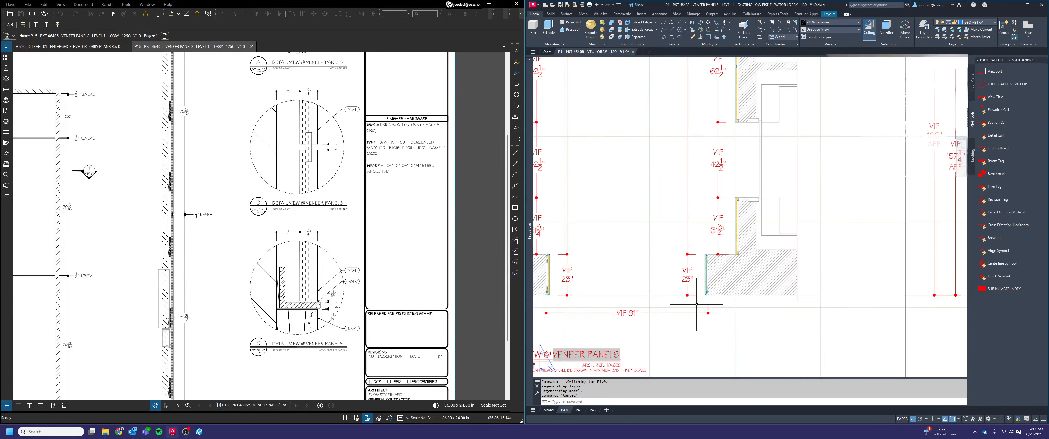
scroll(696, 305, up, 2)
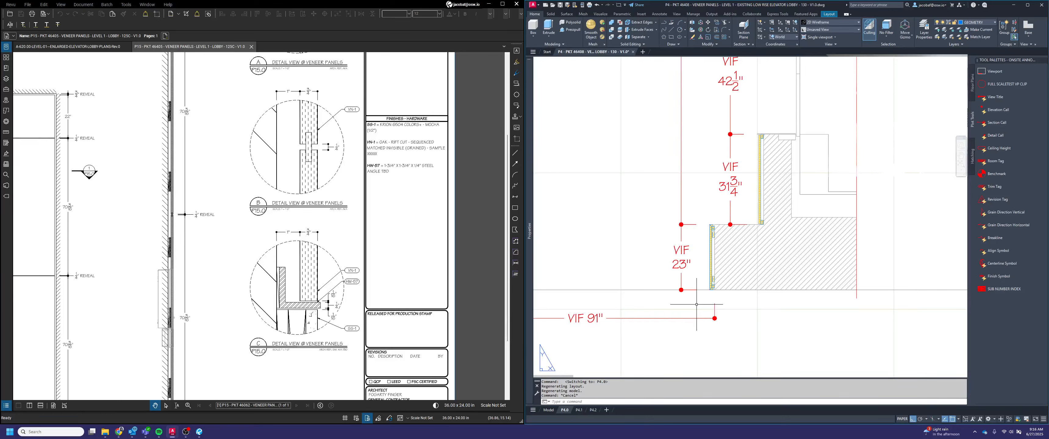
key(Escape)
click(671, 37)
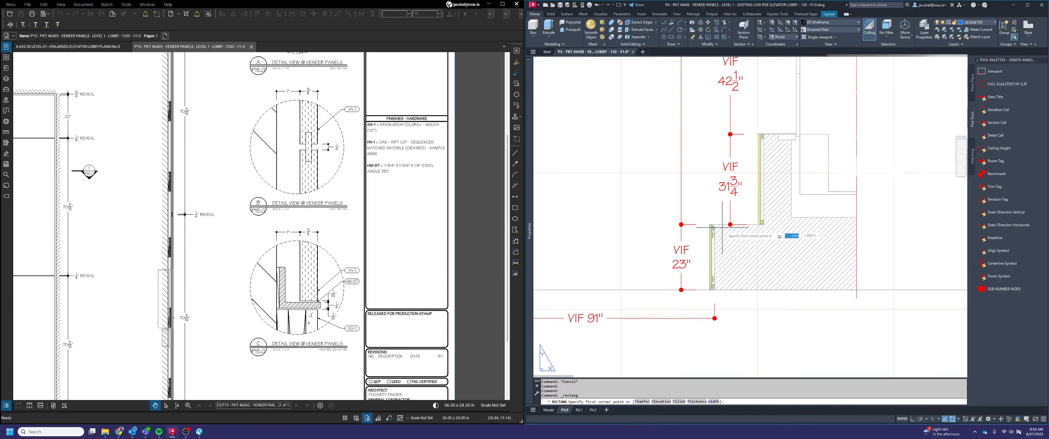
scroll(713, 224, up, 3)
scroll(694, 186, down, 6)
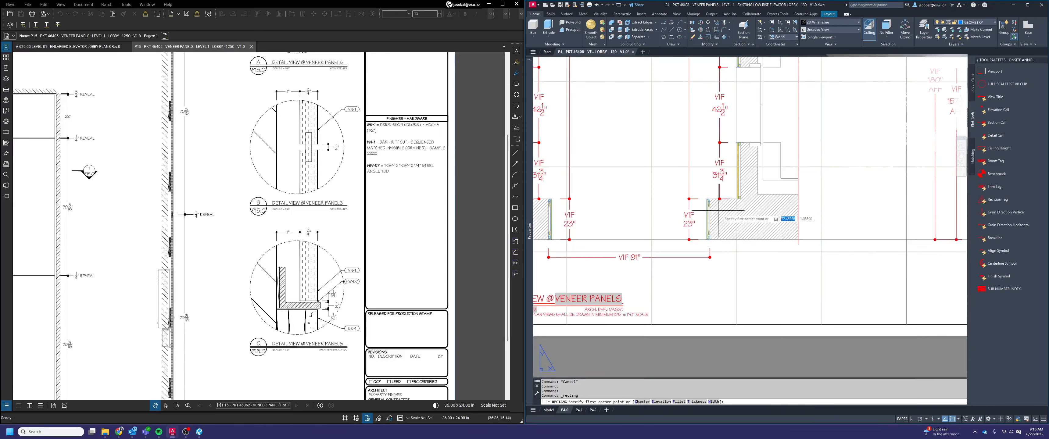
key(Escape)
Draw a rectangle from corner to corner around the 23" veneer panel at the lower right of the plan view
middle_drag(745, 265, 746, 269)
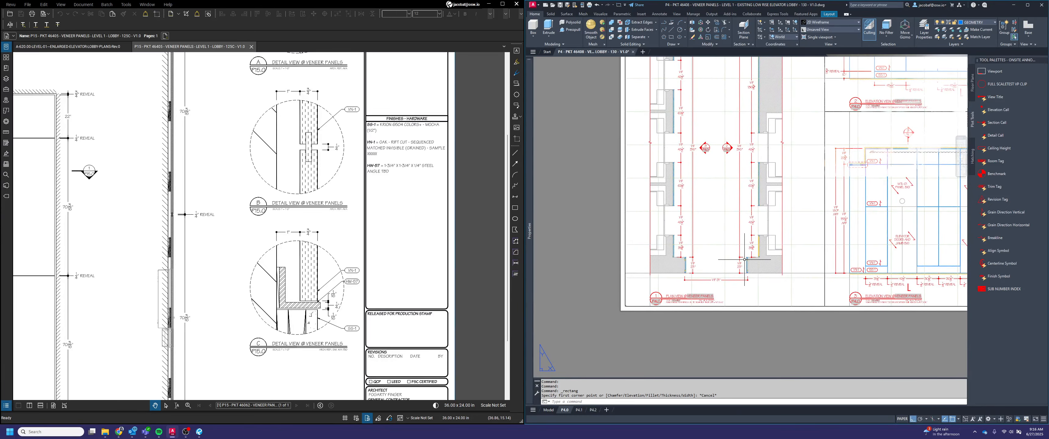
key(space)
scroll(751, 258, up, 5)
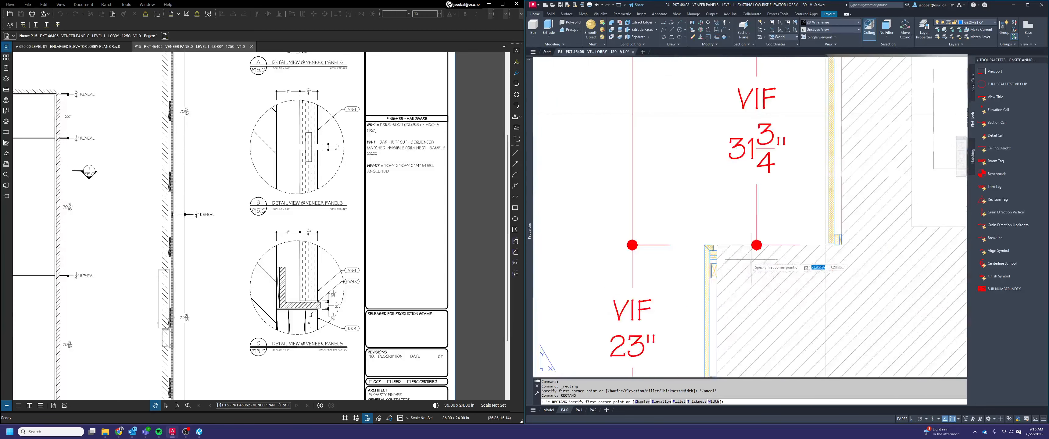
scroll(699, 252, up, 3)
click(719, 221)
scroll(721, 204, down, 2)
scroll(721, 204, down, 2)
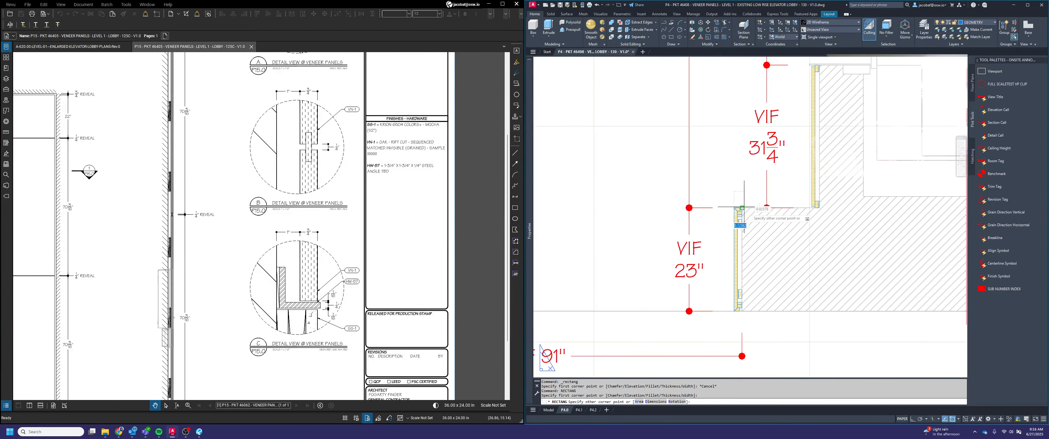
scroll(739, 320, up, 1)
click(739, 312)
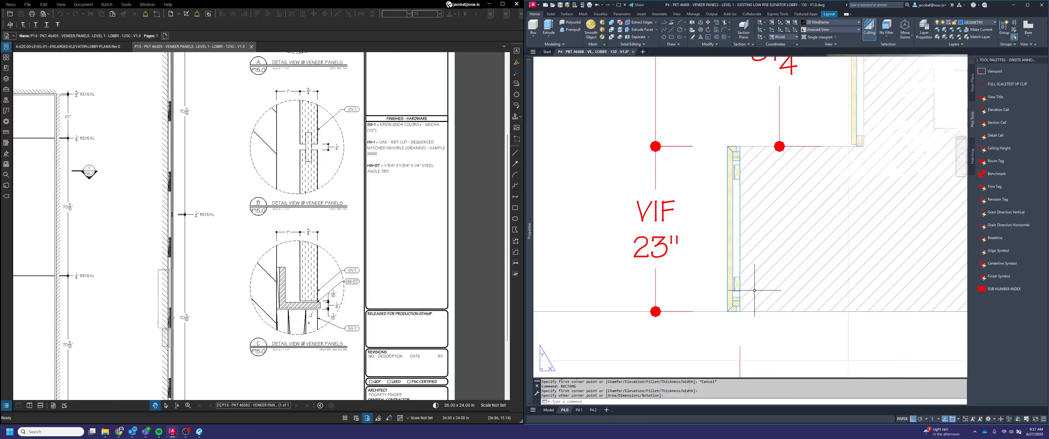
Offset the rectangle outward by 0.125 around the 23" panel
text(o)
key(space)
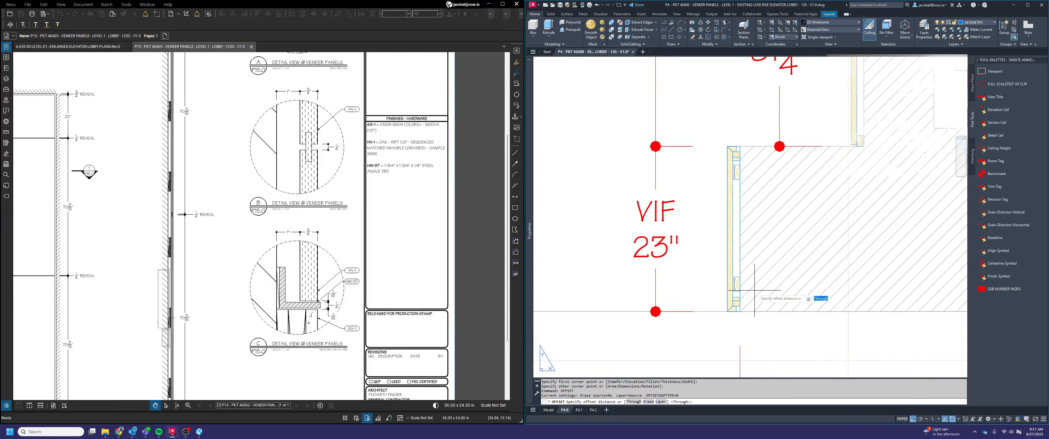
key(space)
click(741, 253)
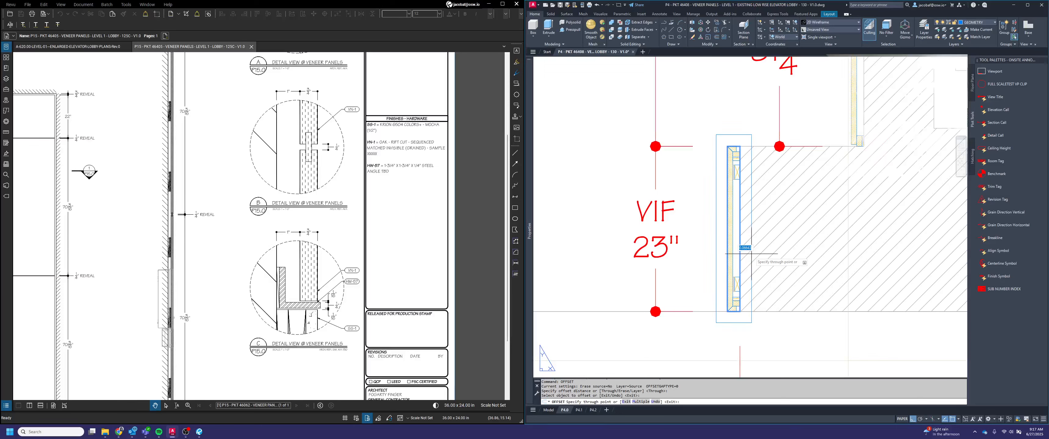
text(.125)
key(Return)
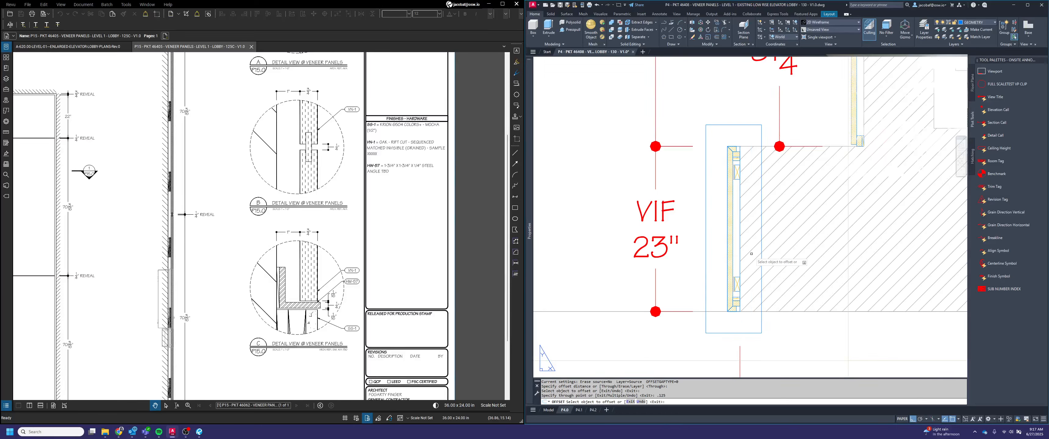
key(Escape)
Delete the original inner rectangle around the 23" panel, keeping the offset outline
click(749, 230)
click(735, 224)
key(Delete)
key(Escape)
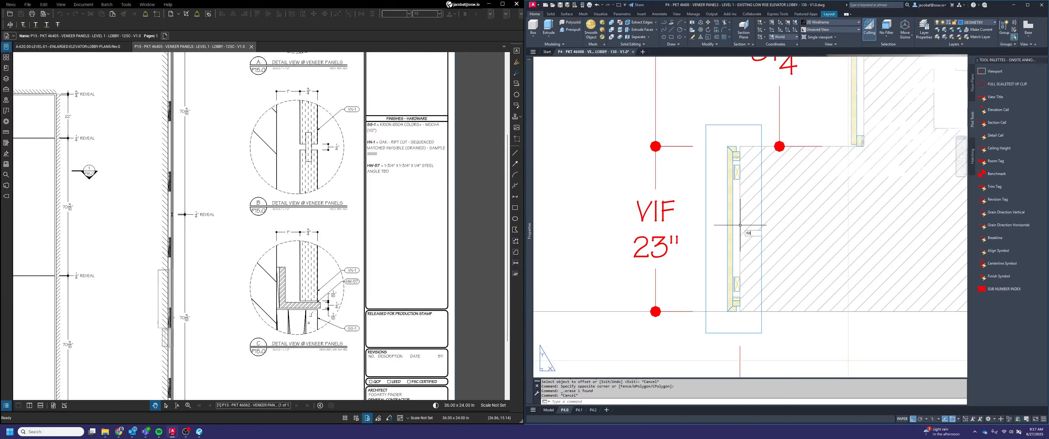
Fillet all four corners of the offset outline with a 0.125 radius
key(Return)
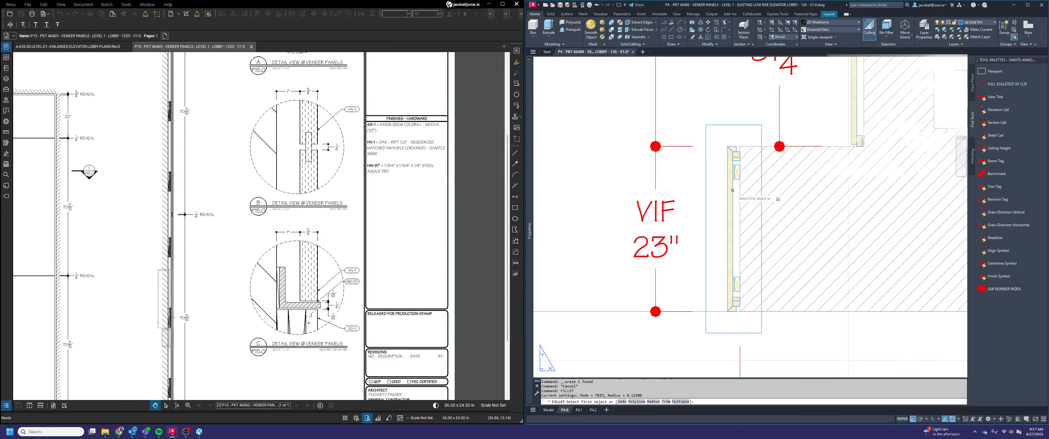
text(r)
key(Return)
key(Return)
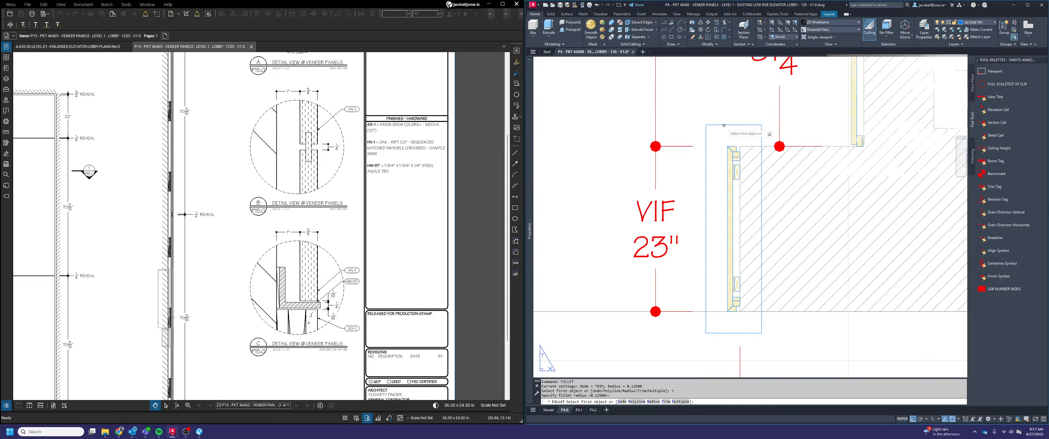
click(707, 157)
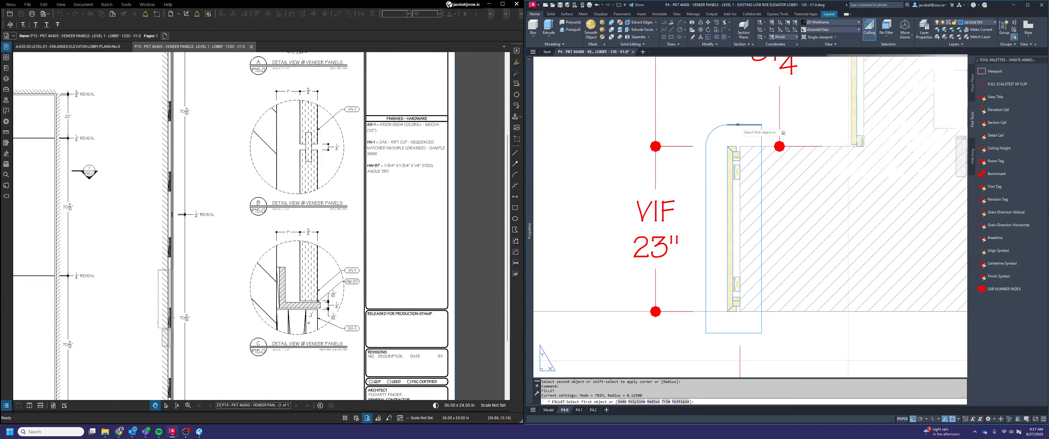
click(760, 148)
key(Return)
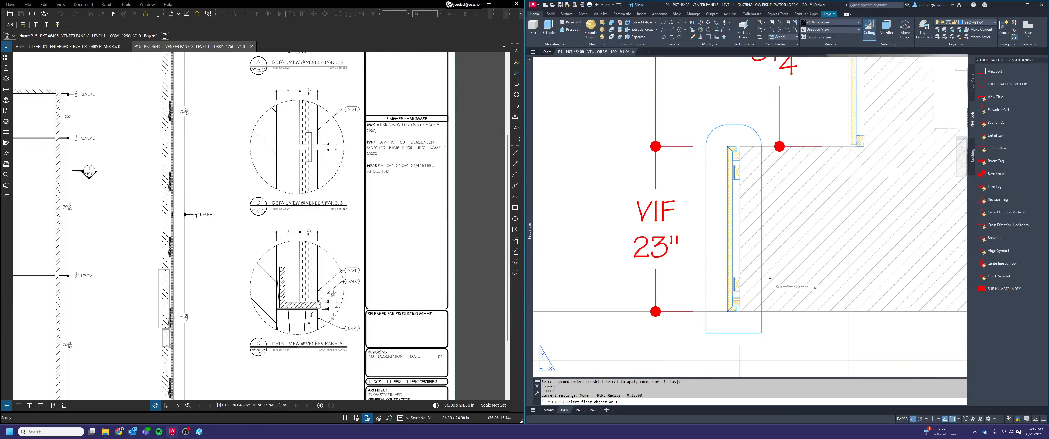
click(762, 298)
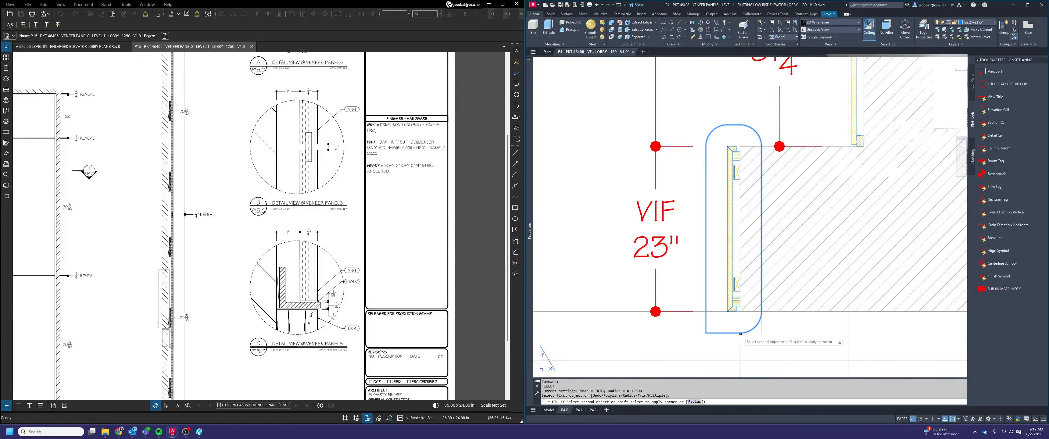
click(717, 331)
key(Return)
click(720, 332)
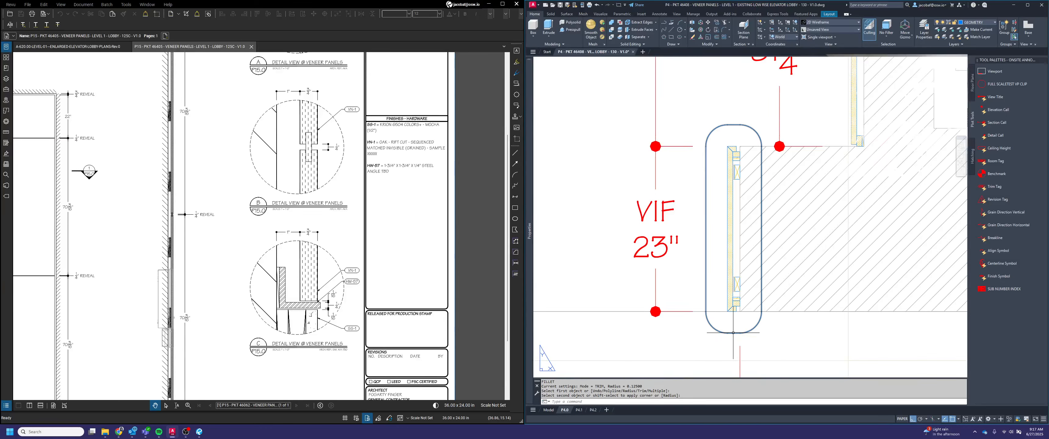
Put the rounded outline on the DIMENSION layer and set its linetype to HIDDEN2
click(706, 301)
click(706, 278)
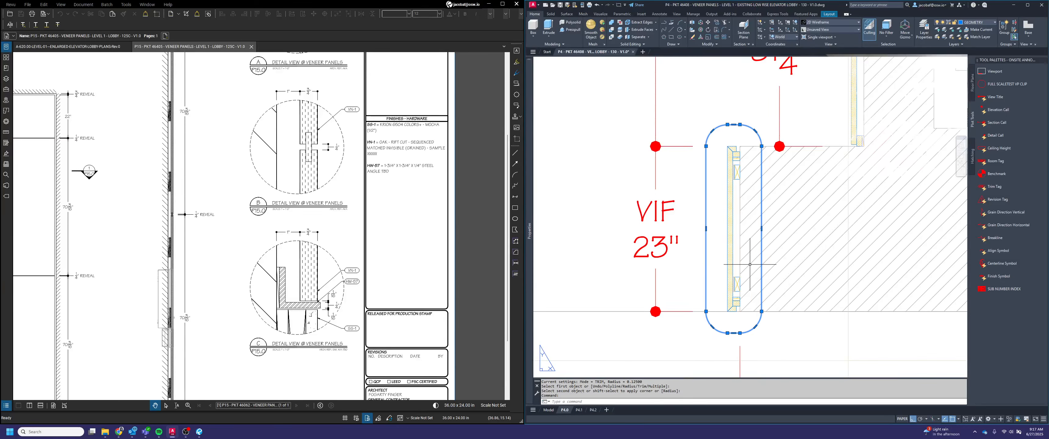
click(985, 23)
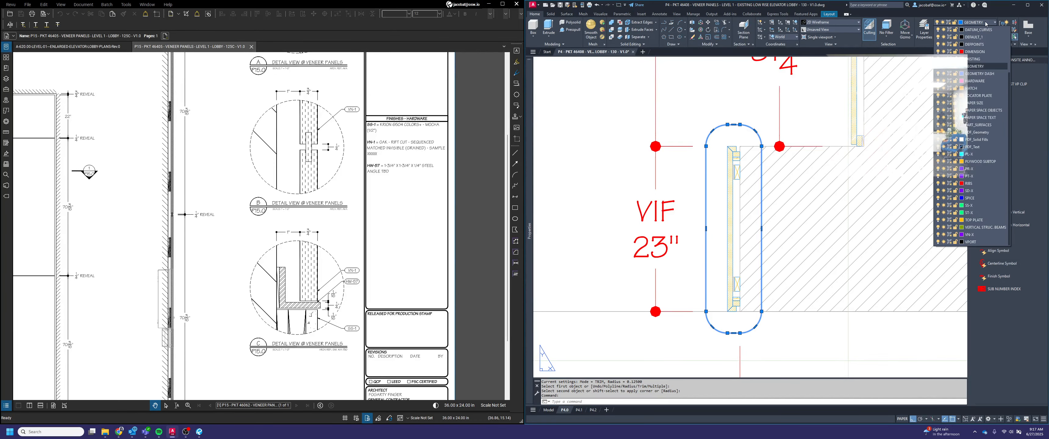
click(985, 52)
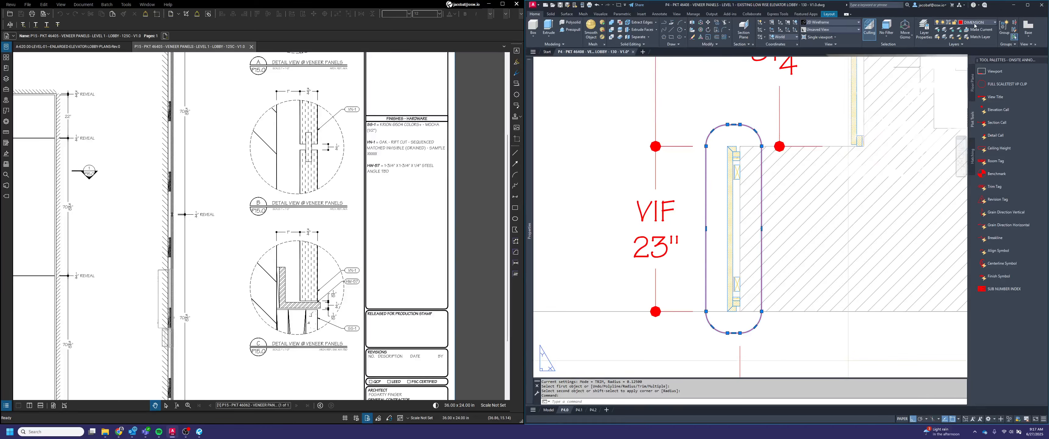
mouse_move(531, 135)
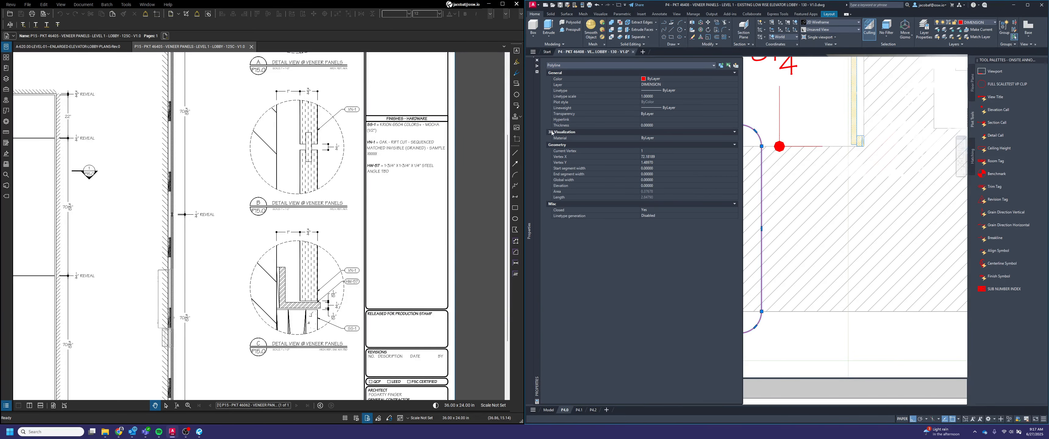
click(657, 91)
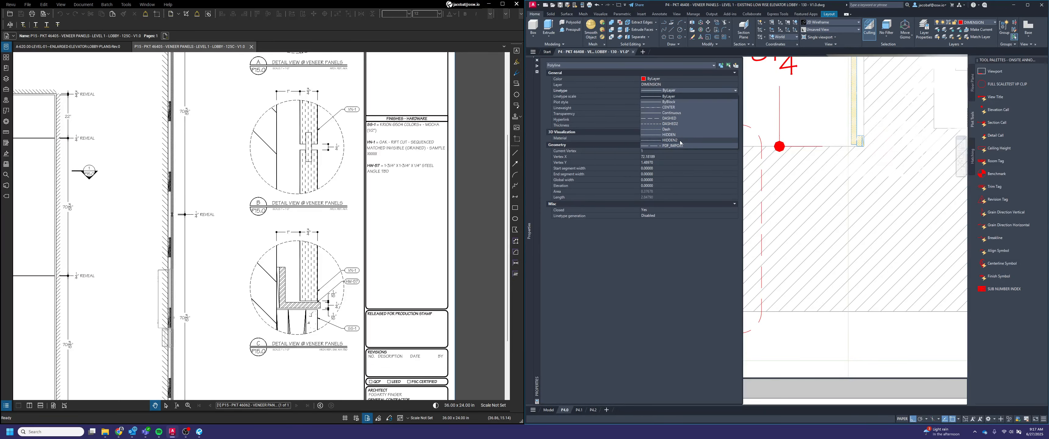
key(Escape)
key(Escape)
scroll(831, 220, down, 3)
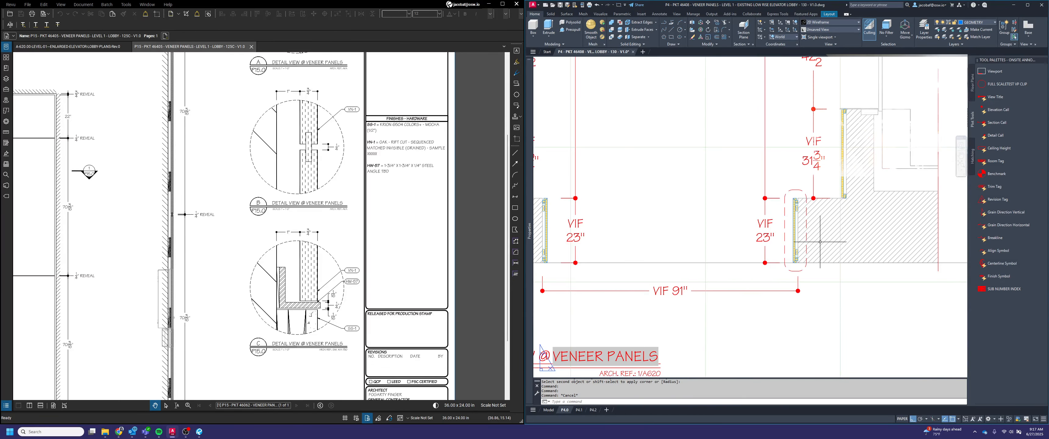
scroll(820, 242, down, 5)
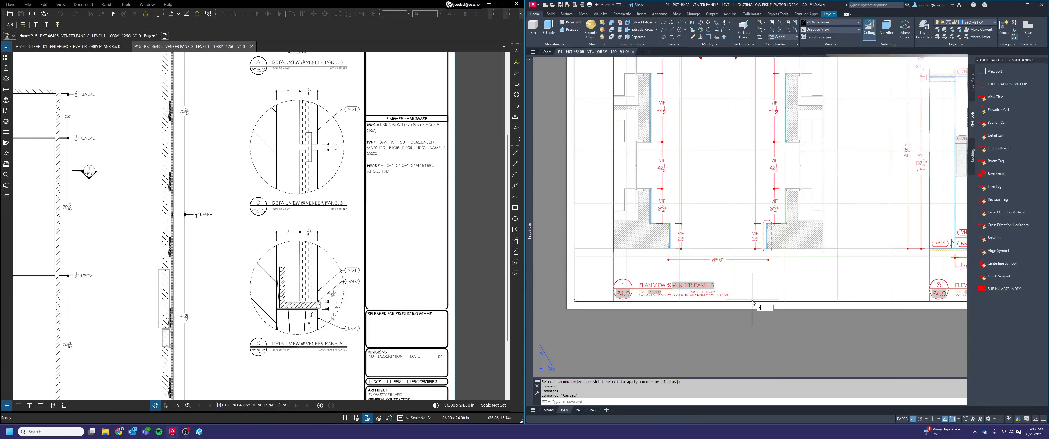
Copy the plan viewport, its view title and the rounded dashed outline to the empty space left of the P4.0 sheet
key(Return)
click(672, 289)
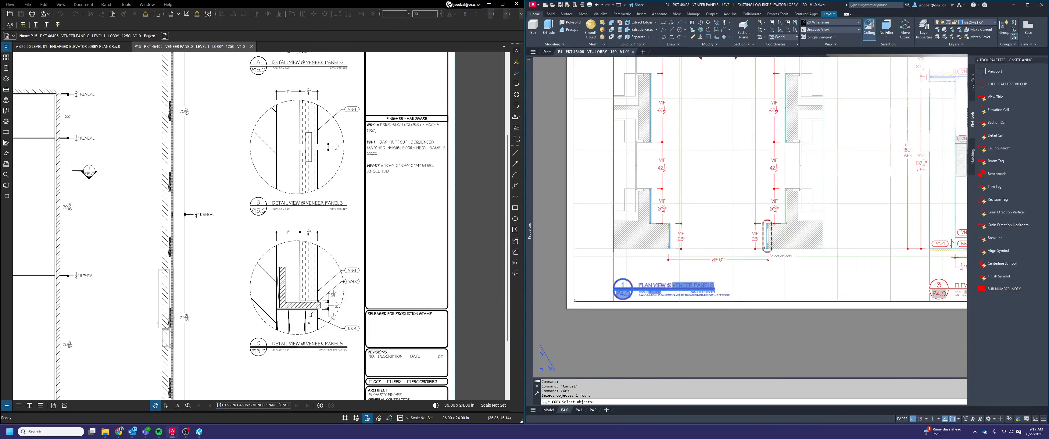
click(764, 248)
click(906, 312)
click(876, 266)
shift+click(910, 316)
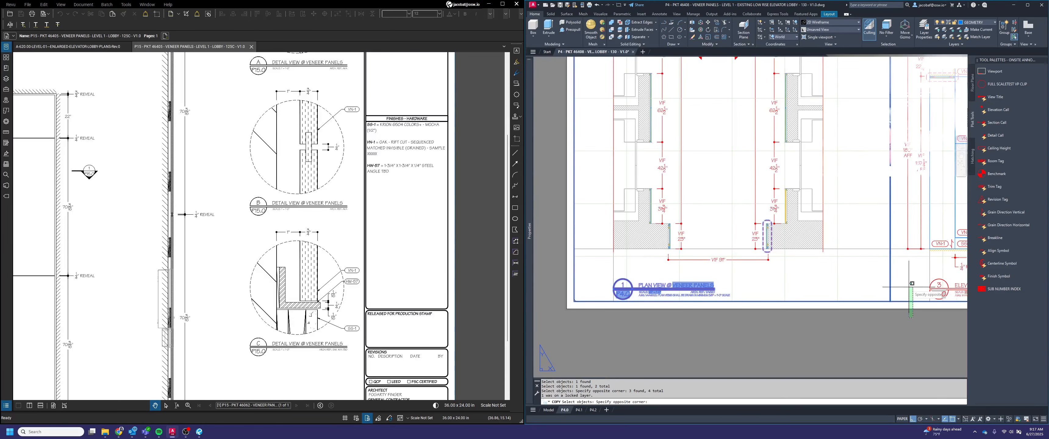
shift+click(886, 267)
key(Return)
scroll(793, 227, down, 6)
click(807, 197)
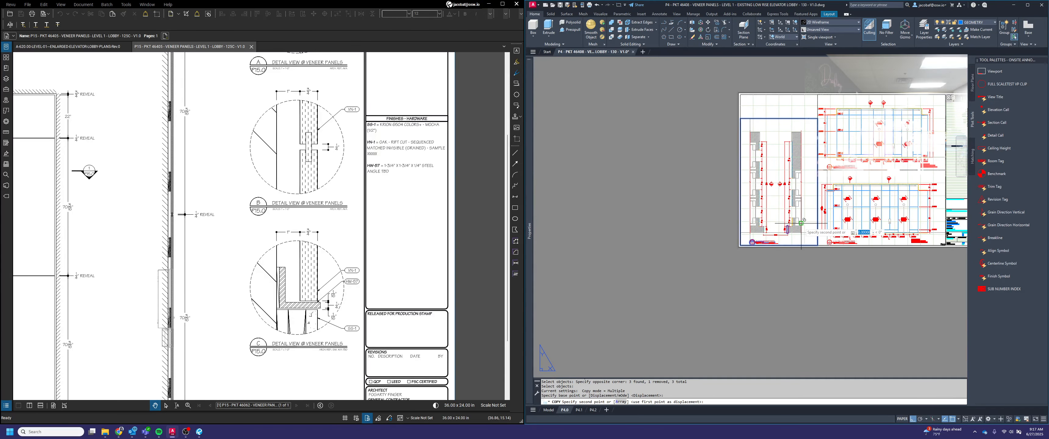
click(709, 220)
key(Escape)
Clip the copied plan viewport to the rounded outline around the 23" panel with VPCLIP
scroll(709, 220, up, 5)
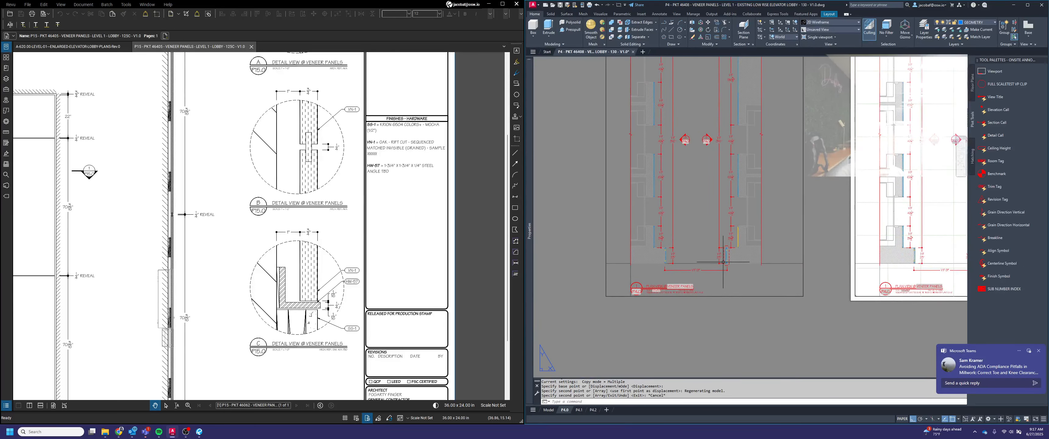
text(vpclip)
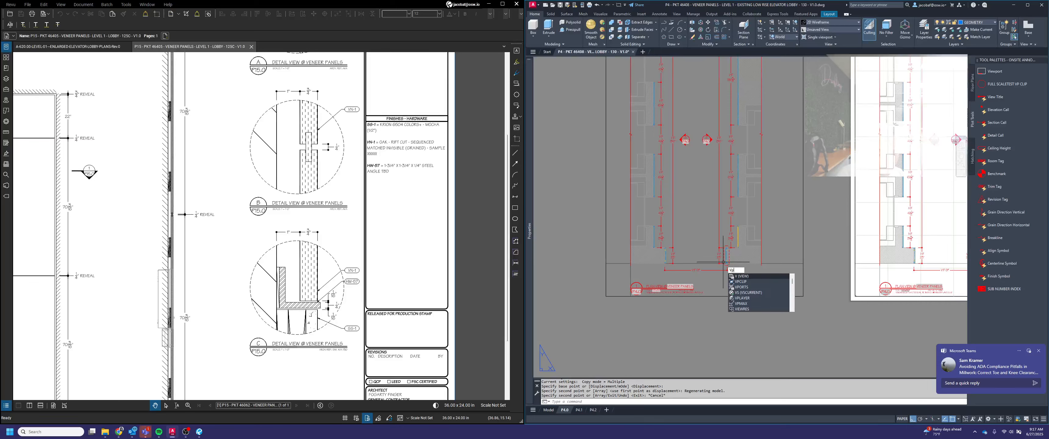
key(Return)
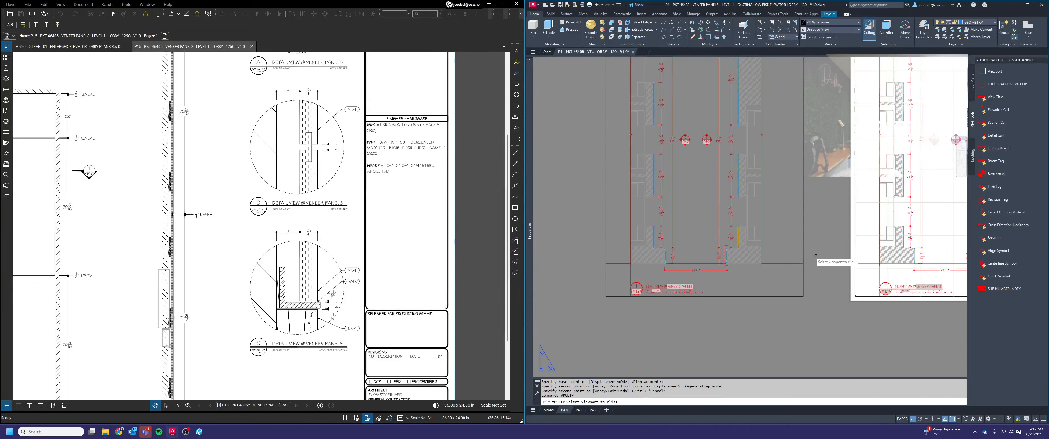
click(728, 259)
click(729, 256)
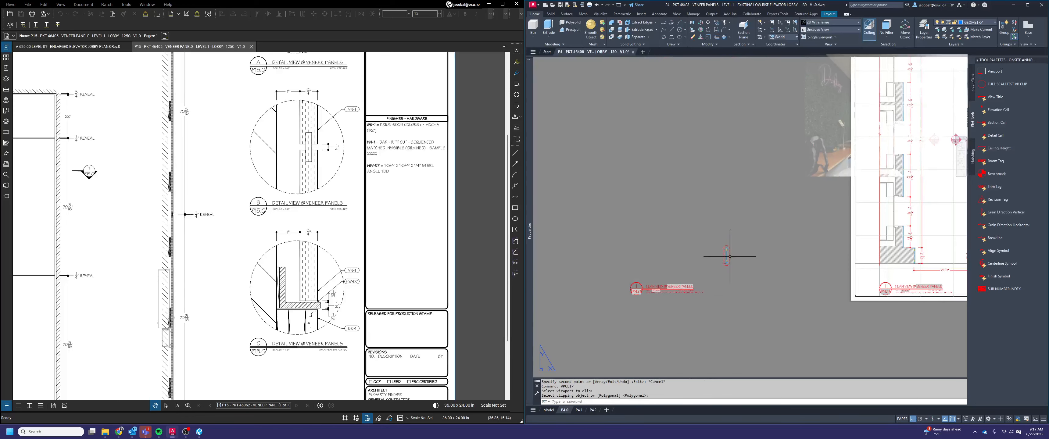
Set the clipped panel viewport's scale to 6" = 1'-0"
click(743, 289)
click(717, 236)
right_click(732, 256)
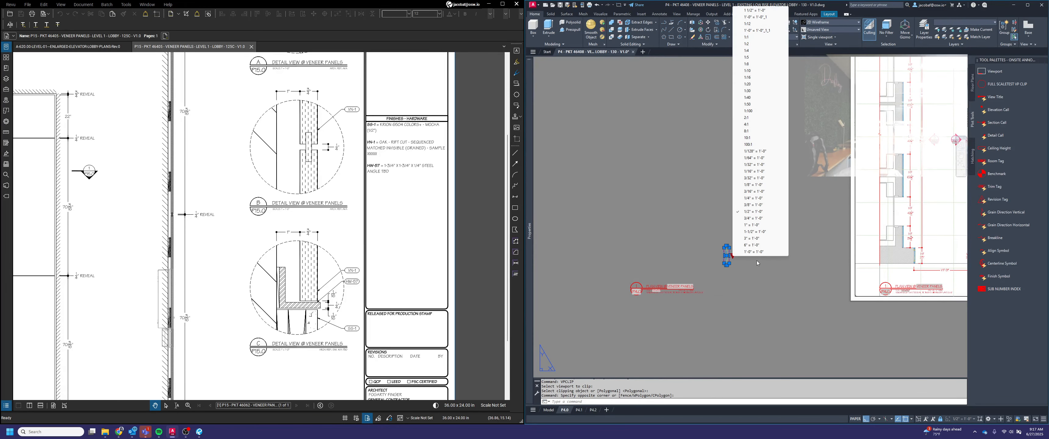
key(Escape)
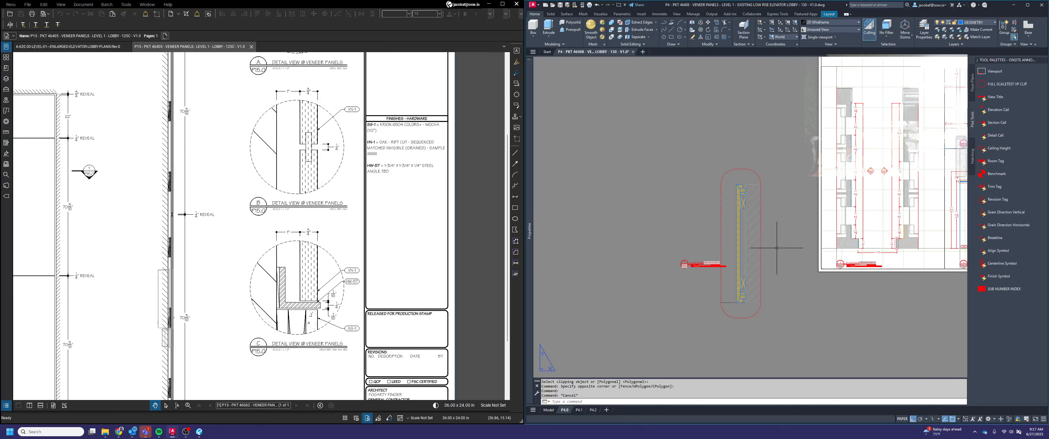
Move the enlarged clipped viewport so its lower left edge lines up with the left end of the copied view title
text(m)
key(space)
click(773, 286)
click(731, 289)
key(space)
scroll(716, 307, up, 2)
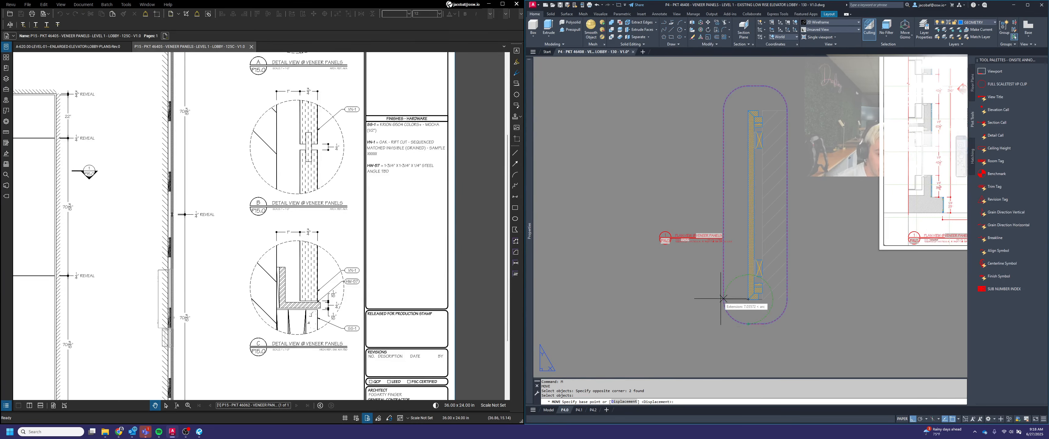
click(748, 325)
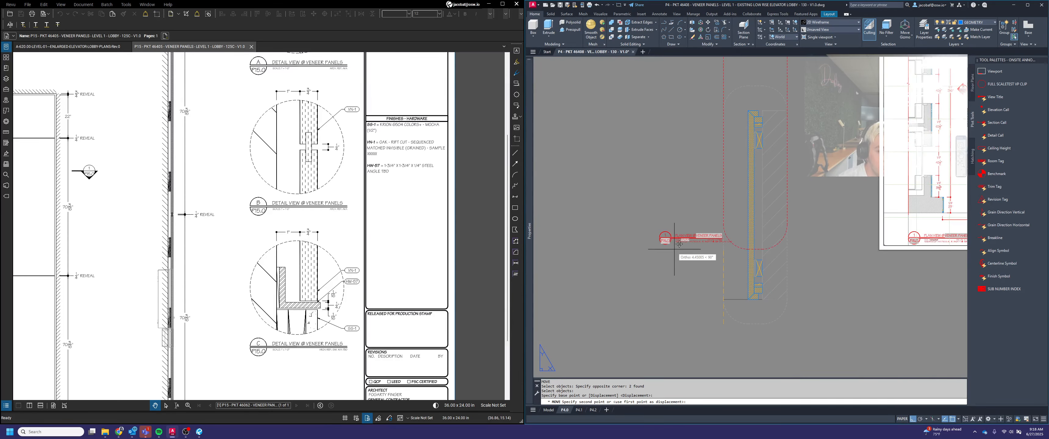
scroll(668, 242, up, 5)
click(632, 221)
scroll(638, 227, down, 5)
Move the clipped viewport straight up 1.5 from the copied view title
key(space)
click(707, 199)
click(695, 194)
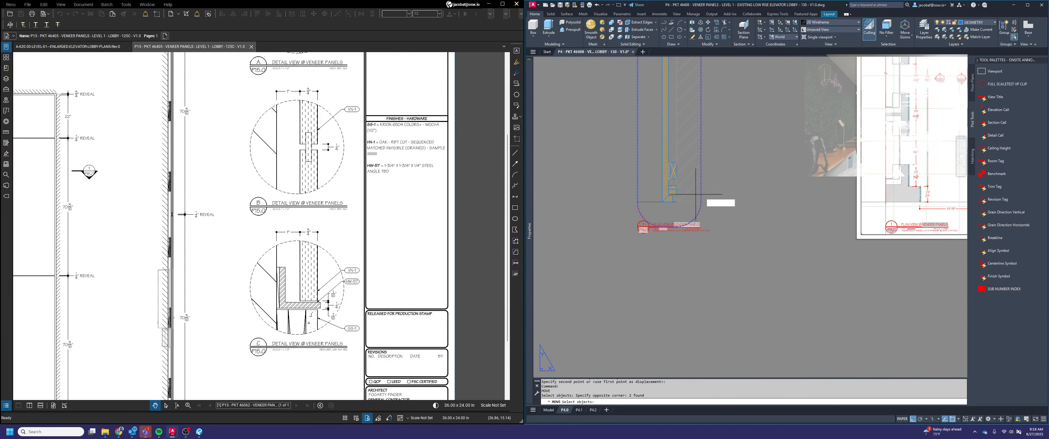
key(space)
click(718, 191)
text(1)
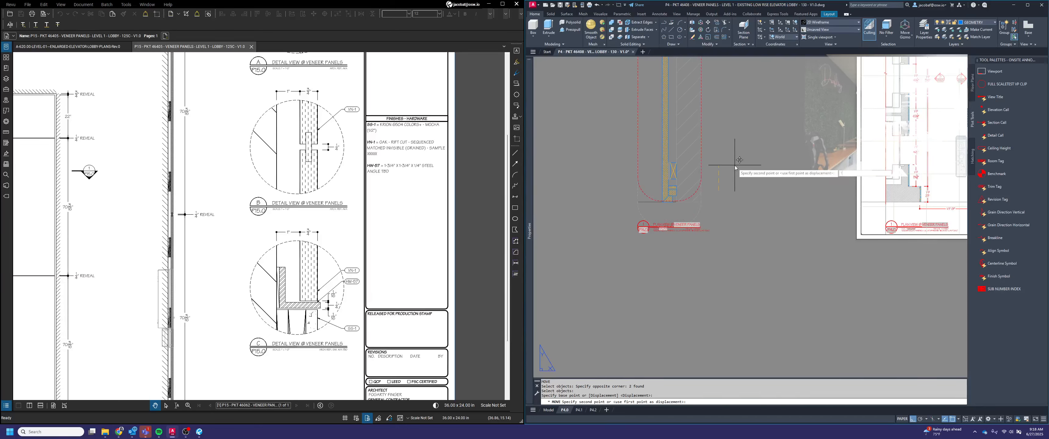
text(.5)
key(Return)
key(Escape)
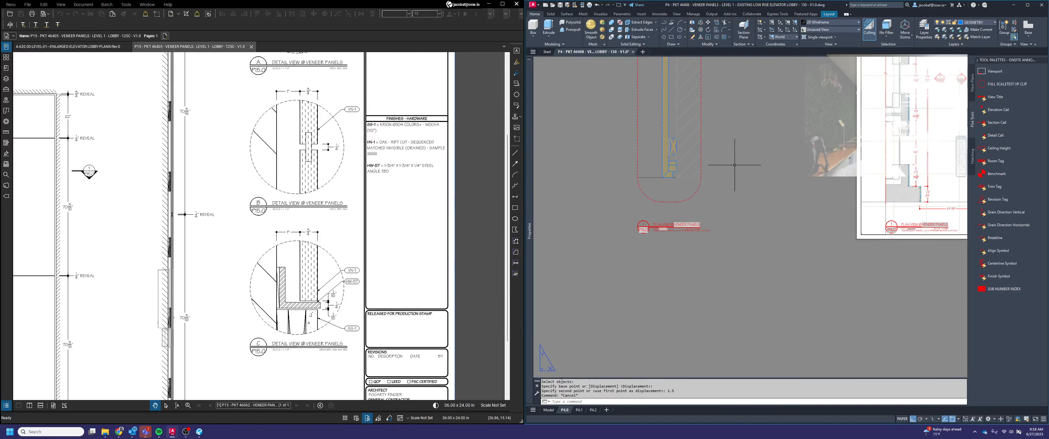
Cut the clipped panel viewport with its view title and paste them left of the sheet on layout P4.2
scroll(739, 160, down, 3)
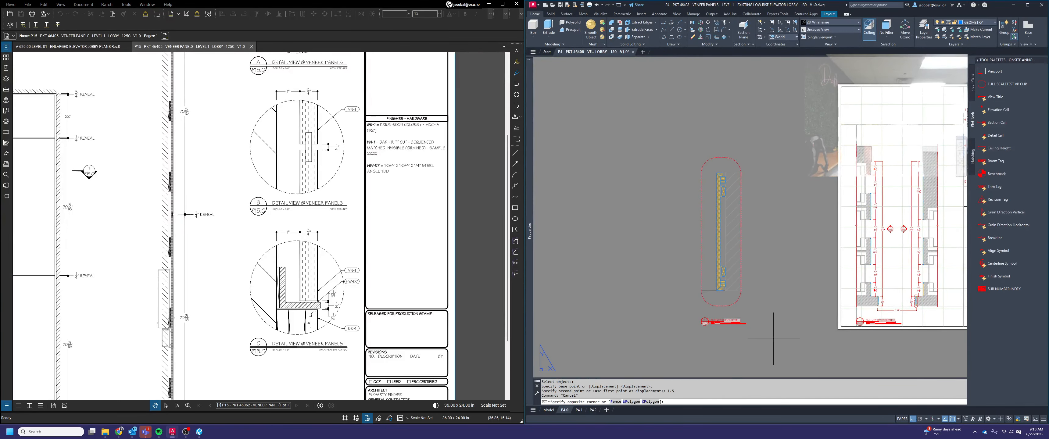
click(777, 350)
click(662, 103)
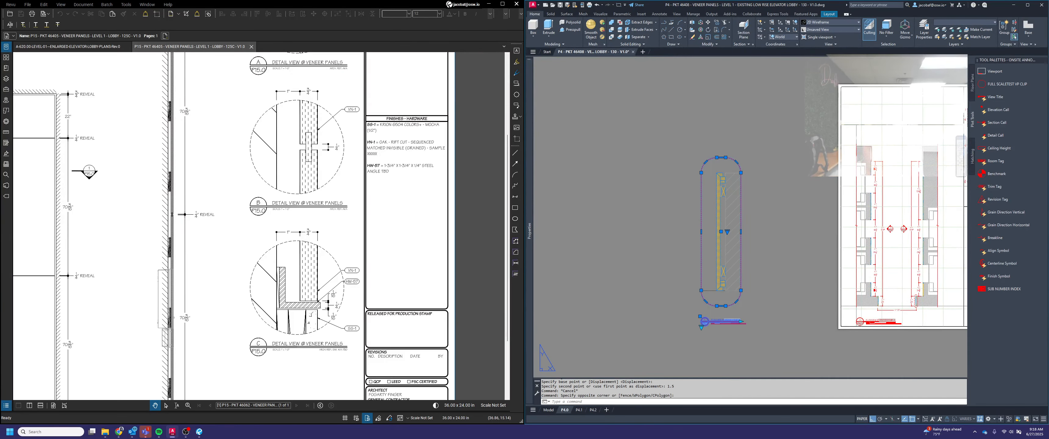
key(ctrl+x)
middle_click(682, 237)
middle_click(682, 237)
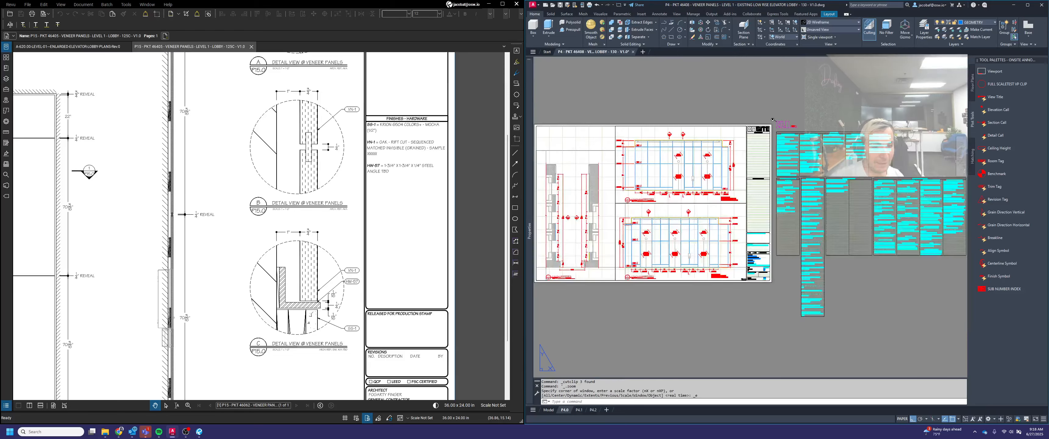
click(591, 410)
key(ctrl+v)
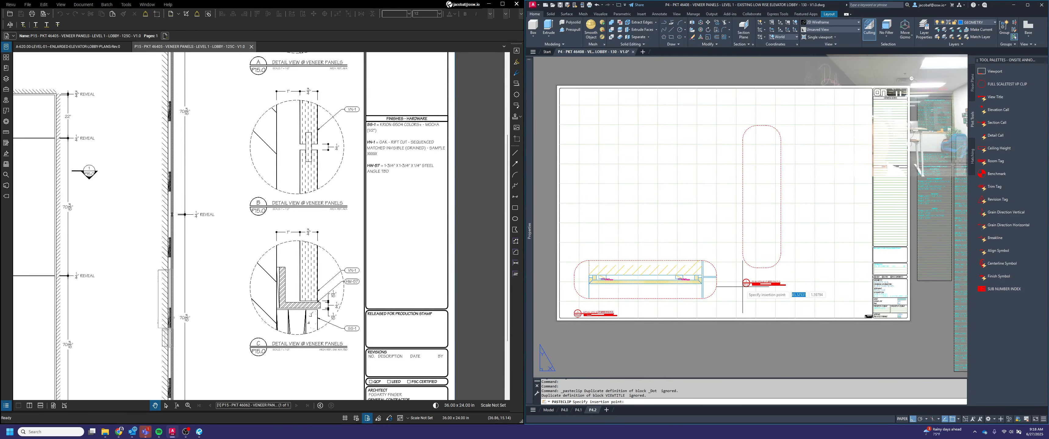
scroll(744, 279, down, 2)
click(582, 276)
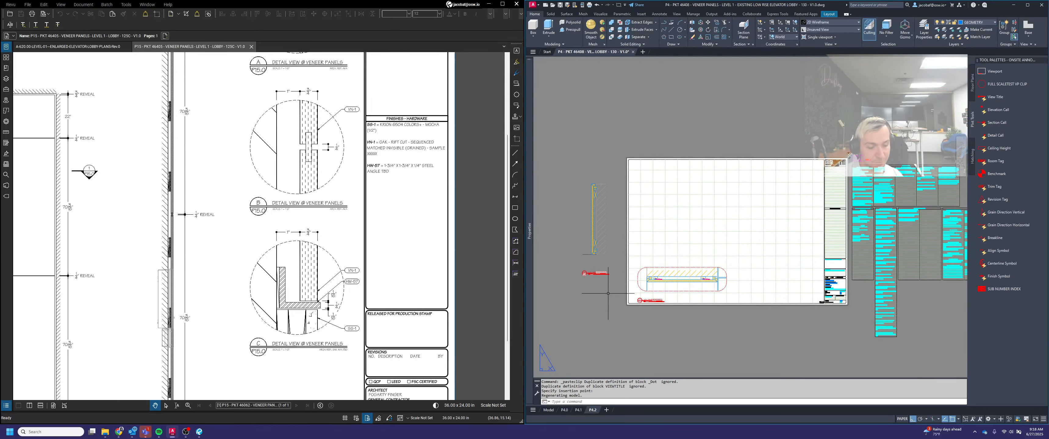
right_click(608, 293)
key(Escape)
Regenerate the P4.2 layout to refresh the display of the pasted detail's outline
scroll(595, 260, up, 2)
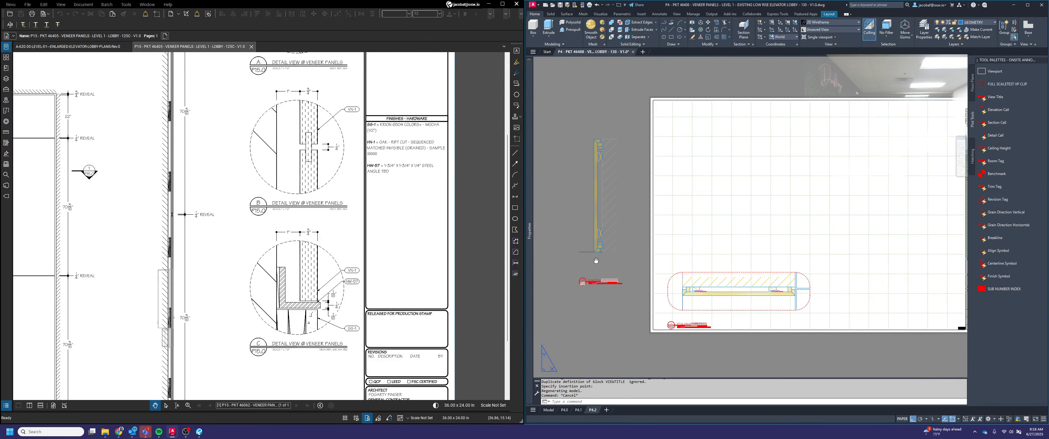
middle_drag(595, 260, 677, 282)
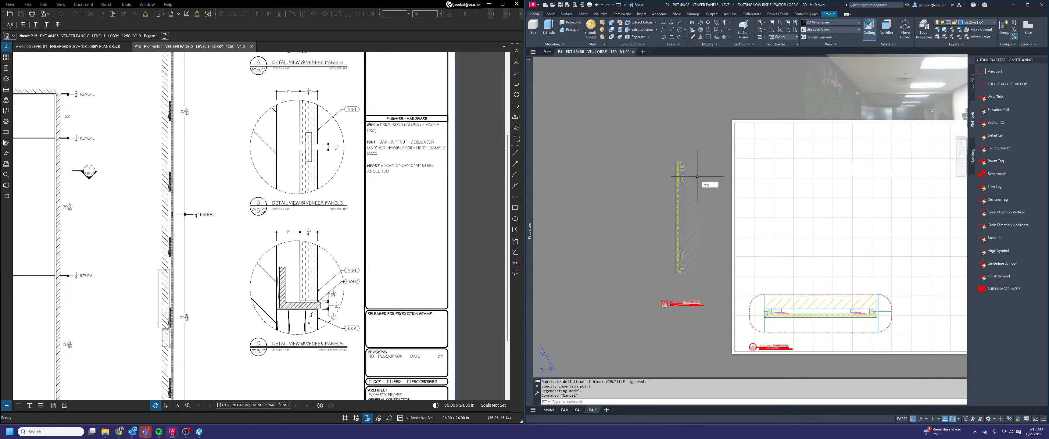
text(reg)
key(Return)
key(Escape)
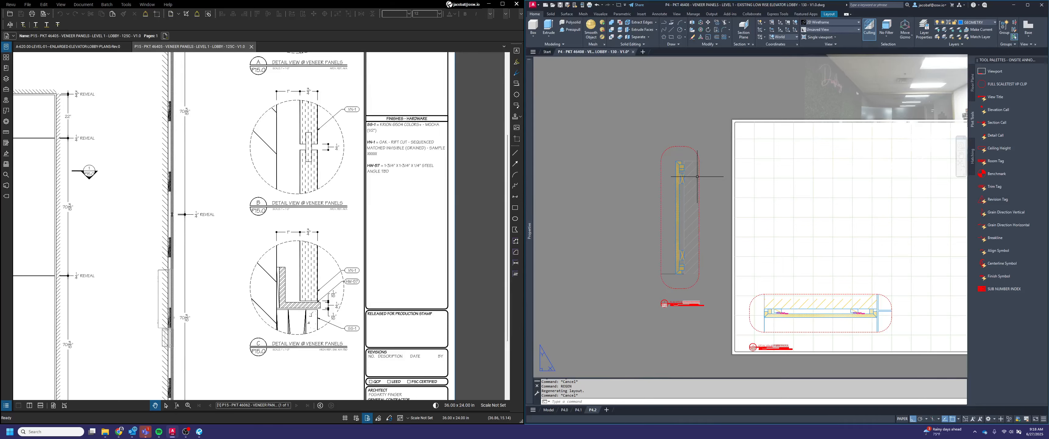
Move the pasted panel detail with its title onto the sheet, aligning its title with the Detail A title
text(m)
key(Return)
click(699, 305)
click(637, 218)
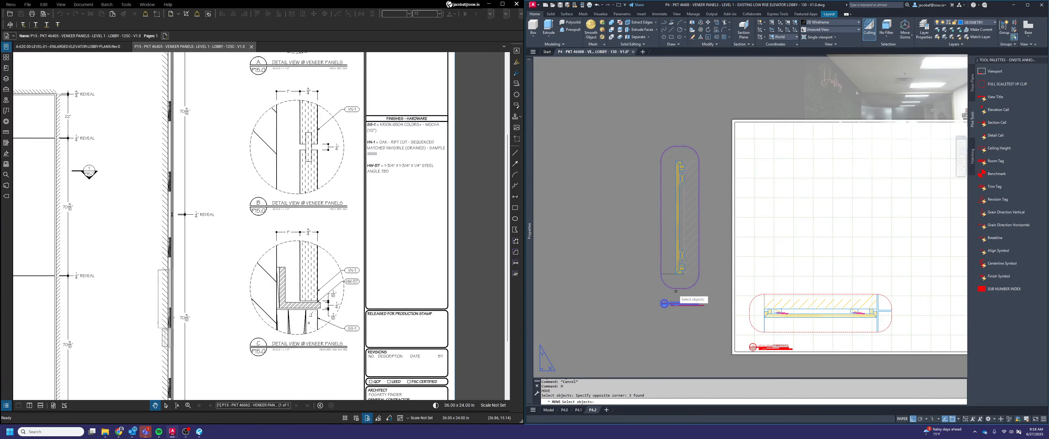
scroll(669, 303, up, 5)
key(Return)
click(667, 311)
scroll(650, 281, down, 7)
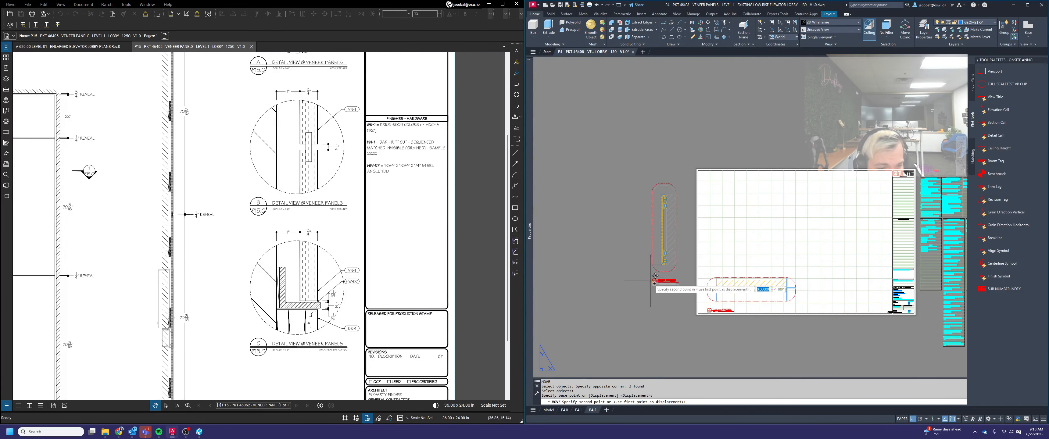
scroll(700, 303, up, 7)
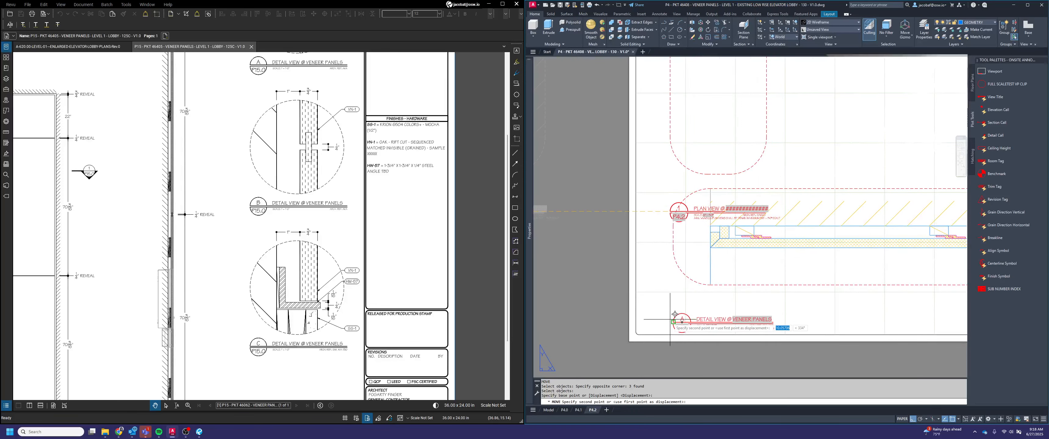
click(674, 314)
scroll(692, 301, down, 5)
Move the same detail and title straight up the sheet, clear of the horizontal panel detail
key(Return)
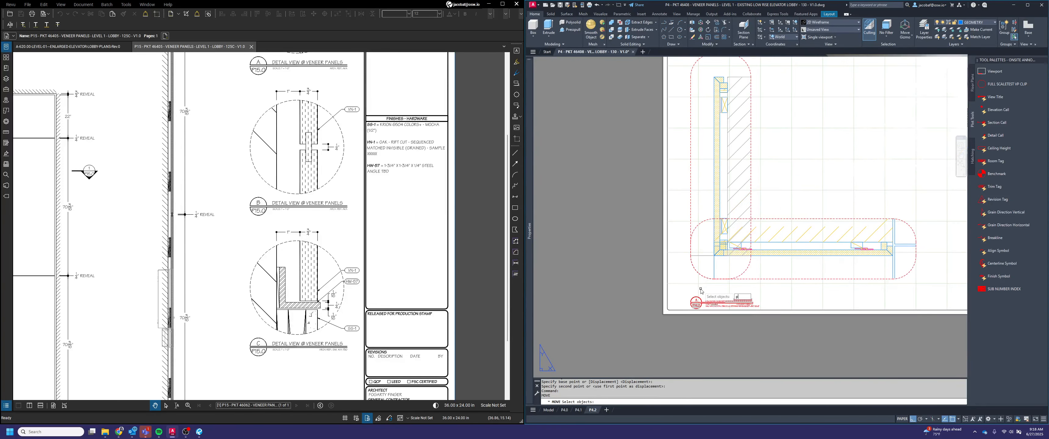
text(pr)
key(Return)
key(Return)
scroll(672, 304, up, 5)
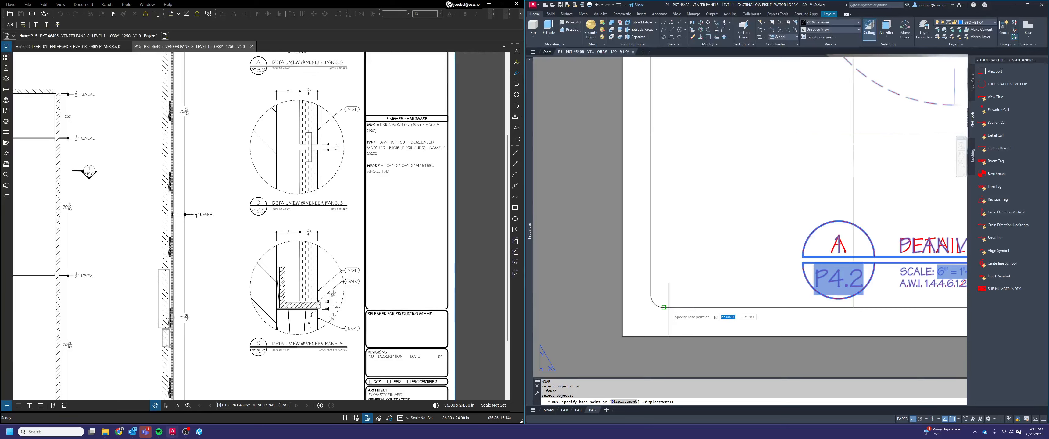
click(663, 308)
scroll(664, 307, down, 5)
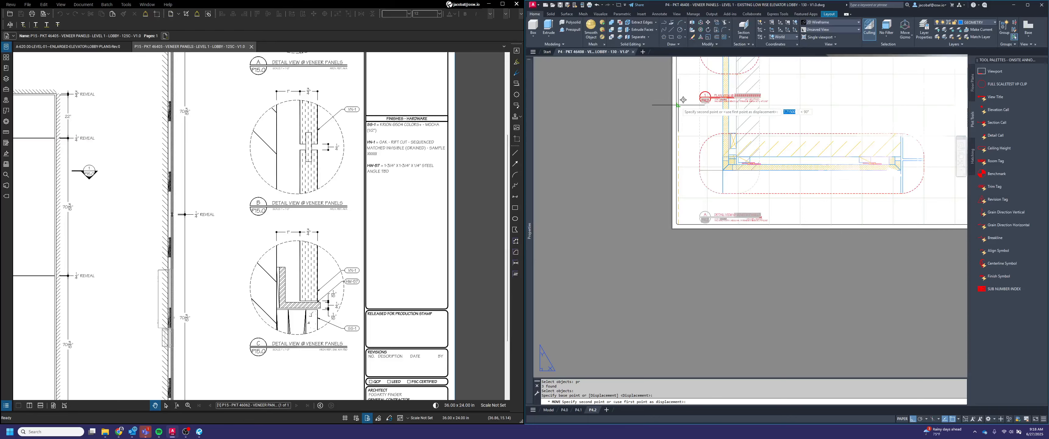
click(684, 101)
Move the vertical panel detail together with its title down 1 on the sheet
scroll(684, 101, down, 5)
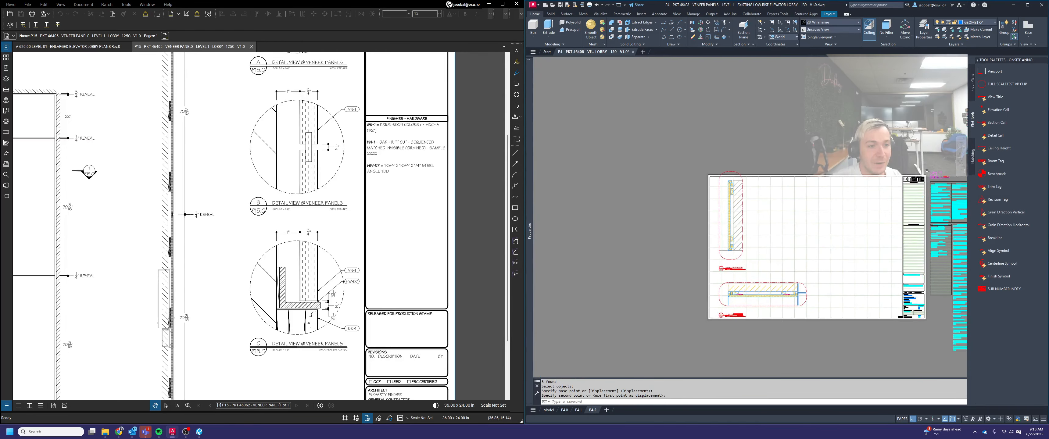
middle_drag(926, 170, 925, 160)
scroll(738, 266, up, 4)
key(space)
click(735, 262)
click(714, 190)
key(space)
scroll(764, 260, up, 2)
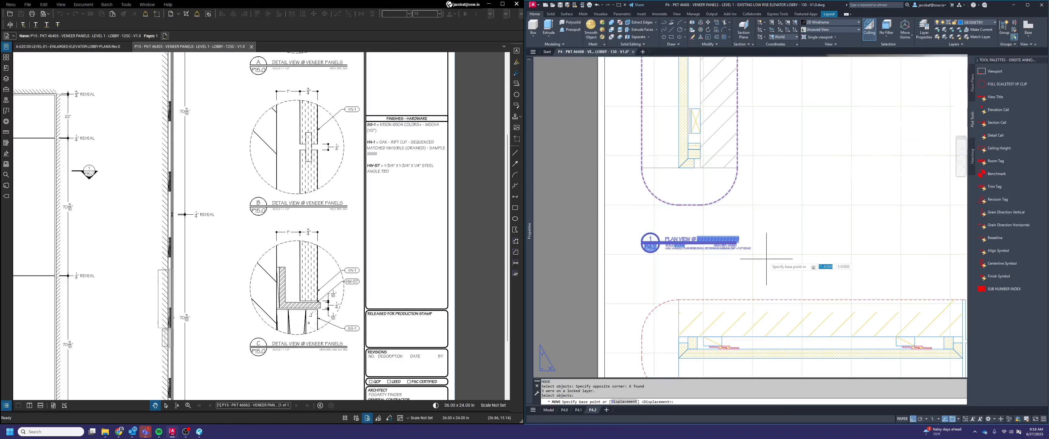
click(753, 254)
text(1)
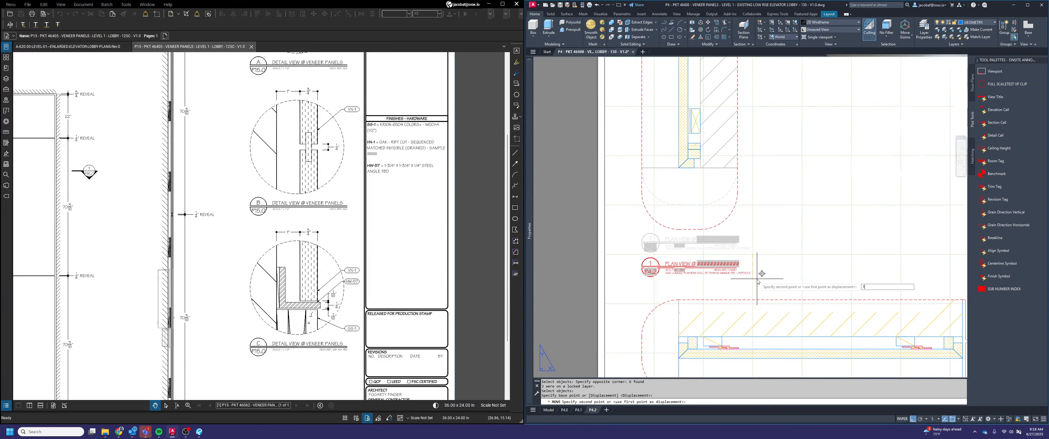
key(Return)
scroll(751, 277, down, 3)
Redefine the drawing-name field in the vertical panel detail's view title as an Object field from the Objects category
middle_drag(736, 264, 732, 254)
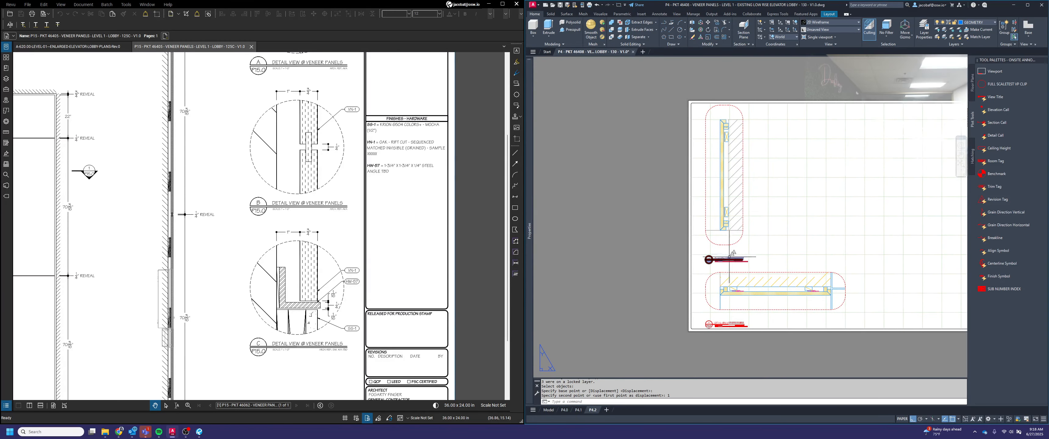
scroll(720, 257, up, 2)
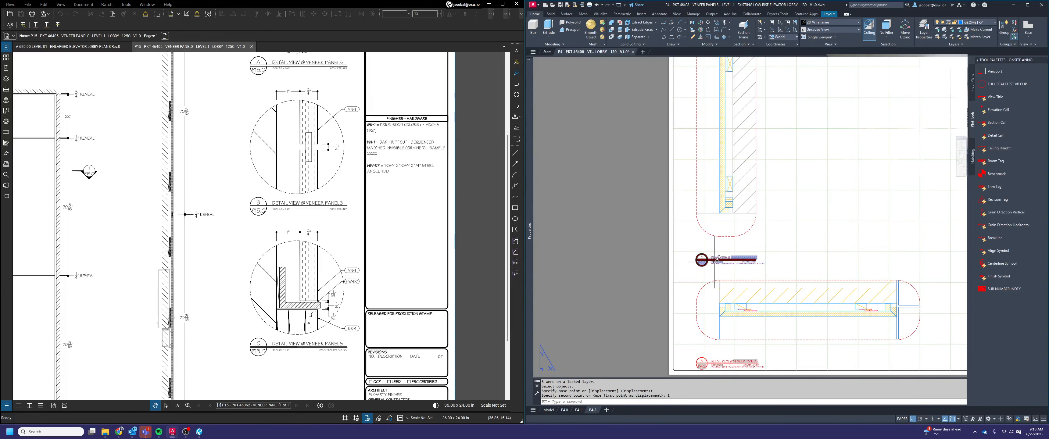
scroll(715, 263, down, 2)
scroll(738, 254, up, 2)
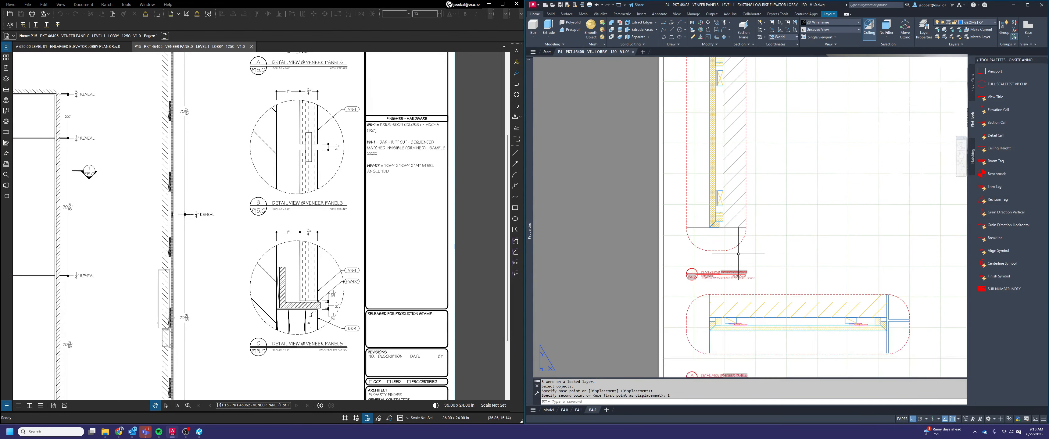
key(Escape)
scroll(716, 270, up, 2)
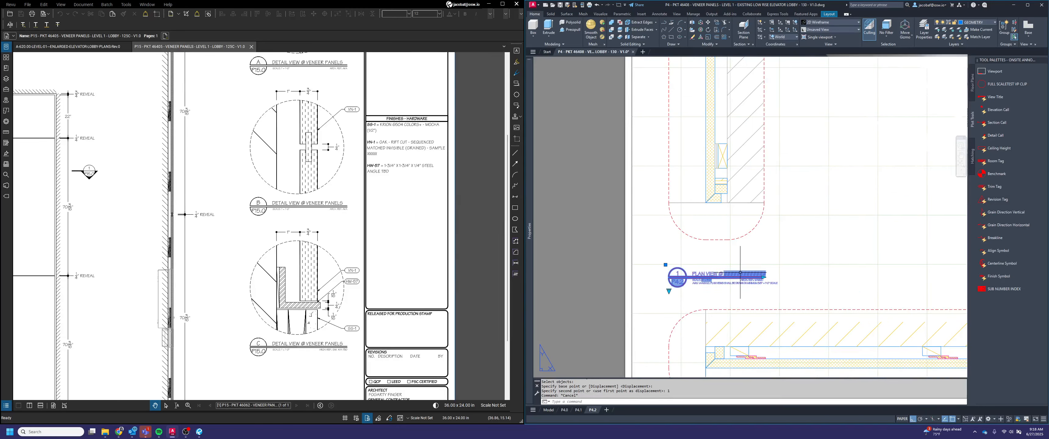
double_click(740, 272)
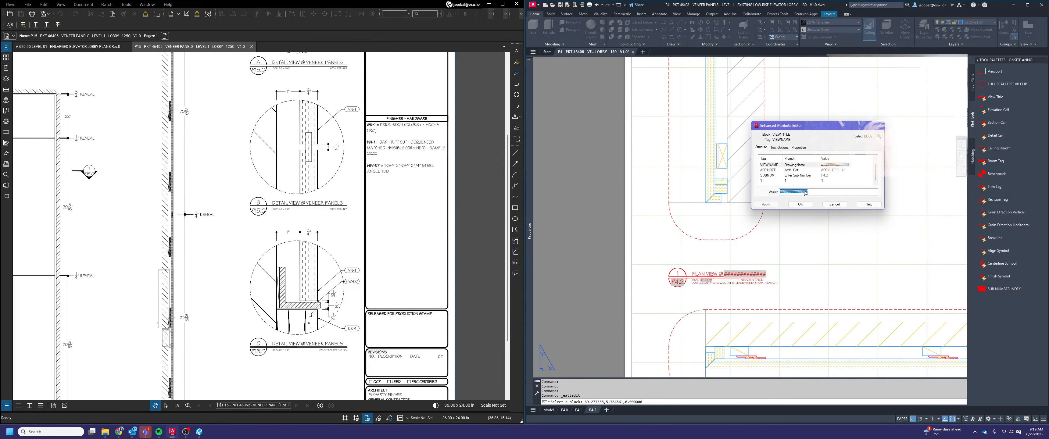
right_click(799, 196)
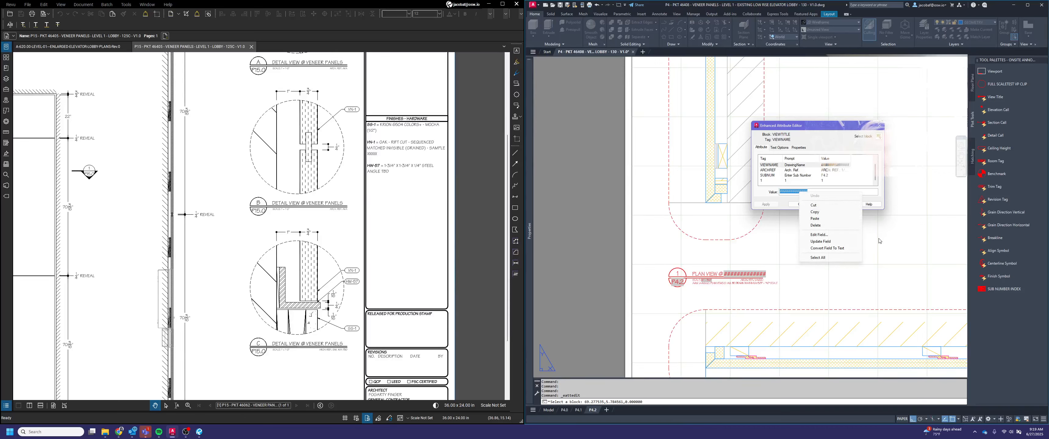
click(818, 235)
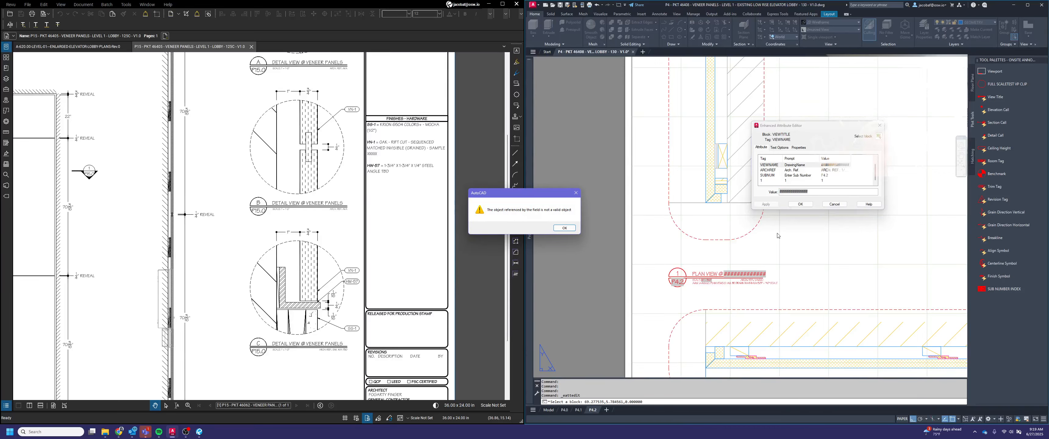
click(557, 228)
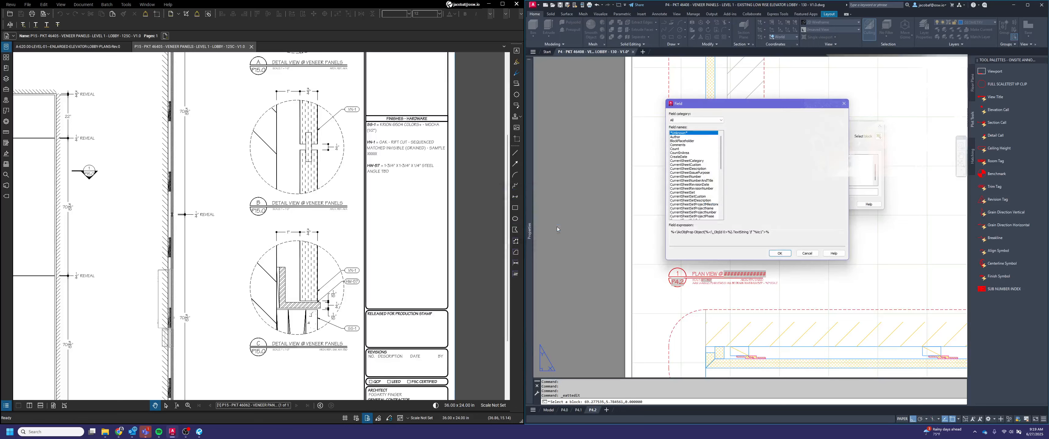
click(694, 120)
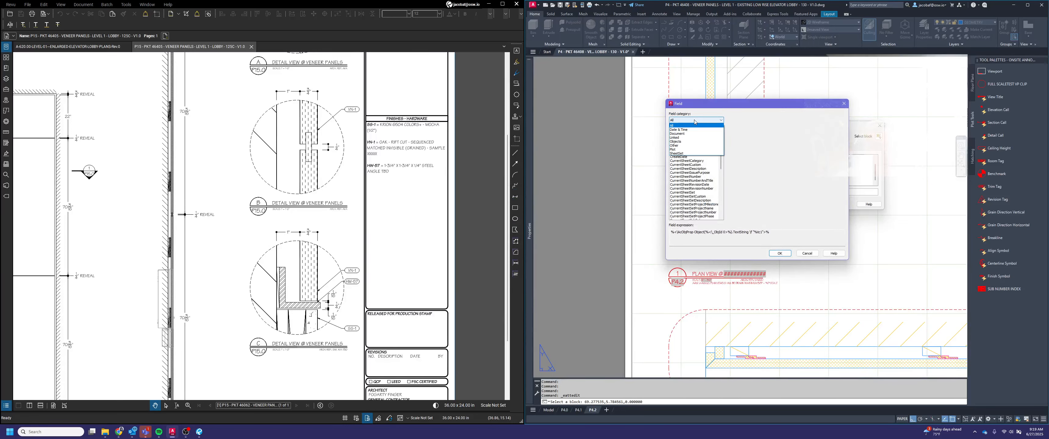
click(688, 142)
click(678, 154)
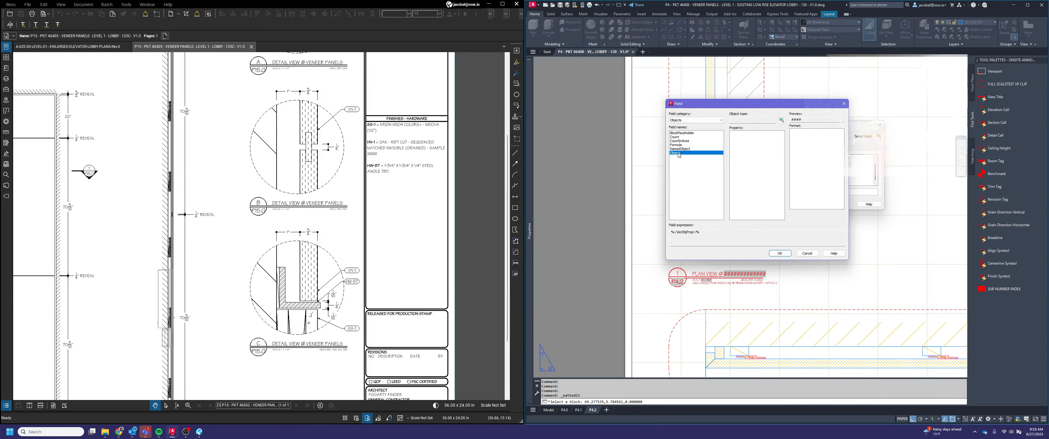
Link the drawing-name field to the Contents property of the VENEER PANELS description text in the sheet's title block
click(782, 121)
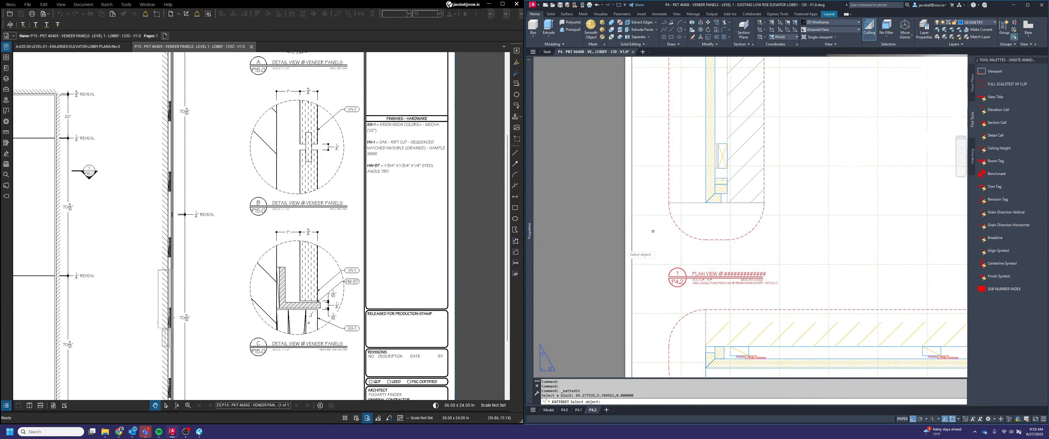
scroll(610, 254, down, 5)
scroll(795, 306, up, 5)
scroll(810, 310, up, 3)
click(812, 257)
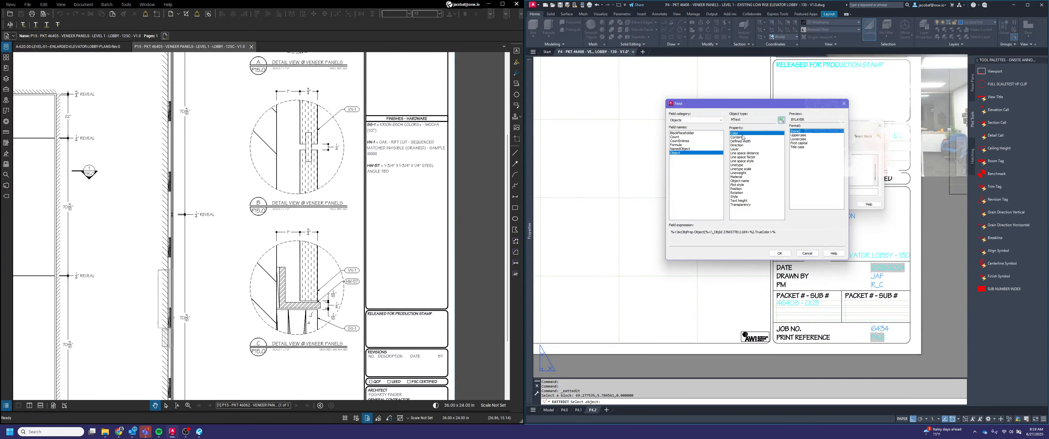
click(742, 137)
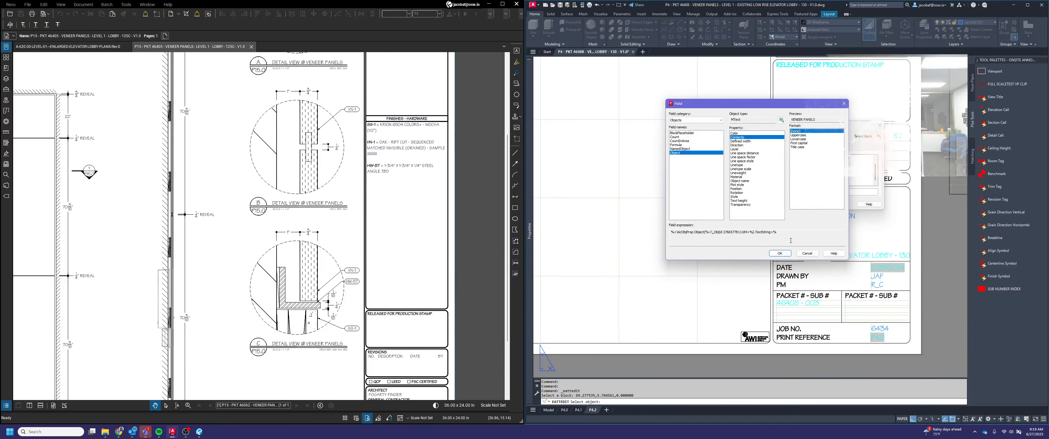
click(779, 253)
click(800, 204)
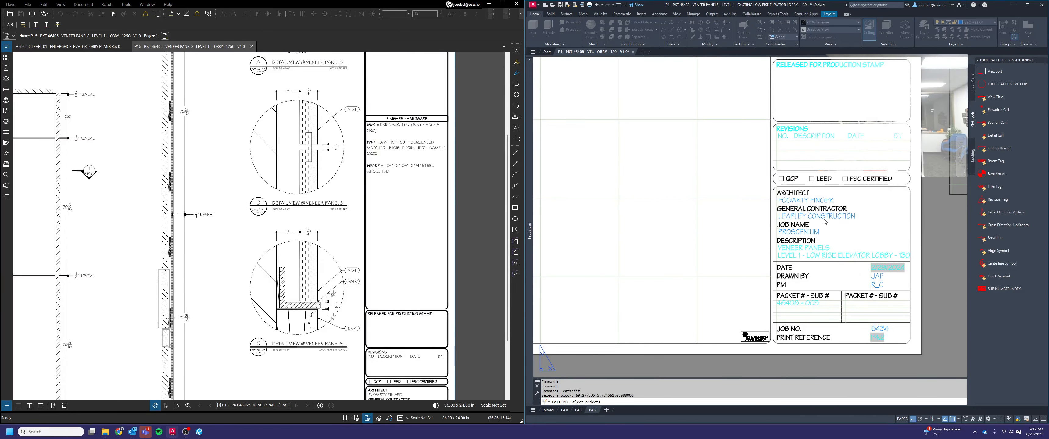
scroll(678, 250, down, 2)
scroll(710, 310, up, 5)
key(Escape)
key(Escape)
Change the view type of the vertical panel detail's title to DETAIL
scroll(710, 310, down, 3)
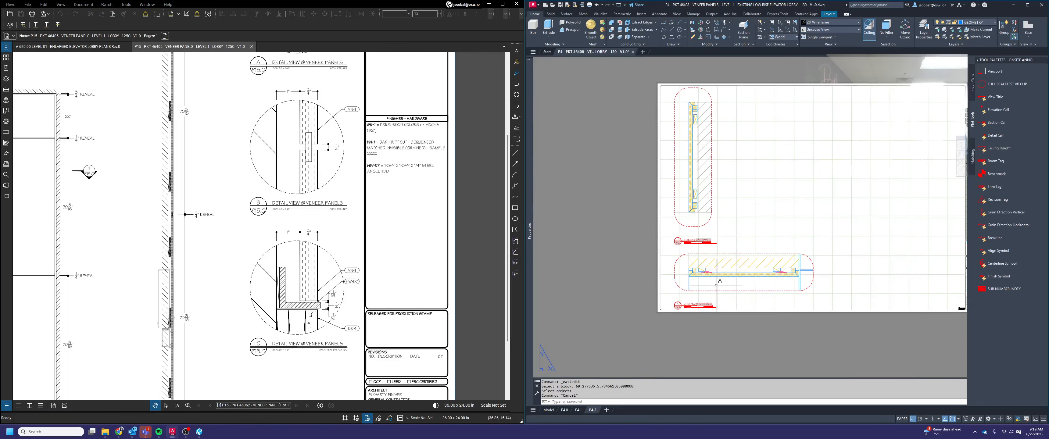
middle_drag(708, 294, 685, 292)
key(Escape)
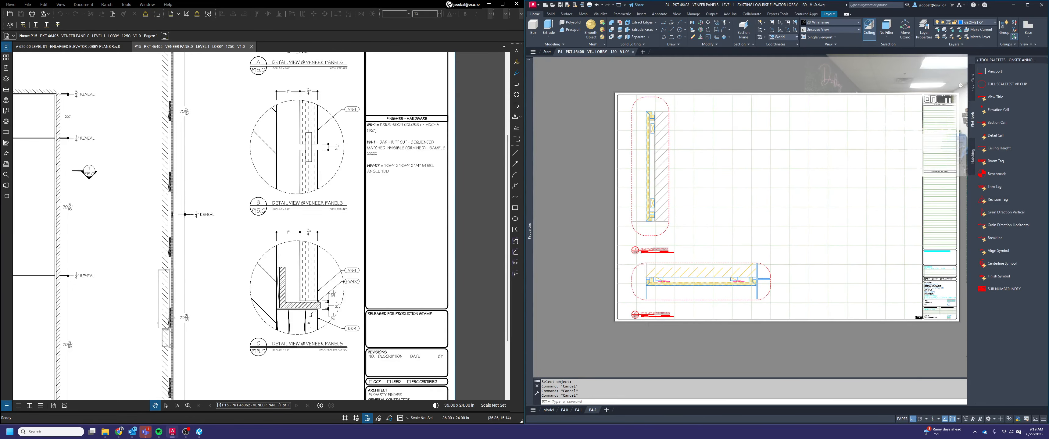
scroll(635, 250, up, 5)
scroll(631, 240, down, 2)
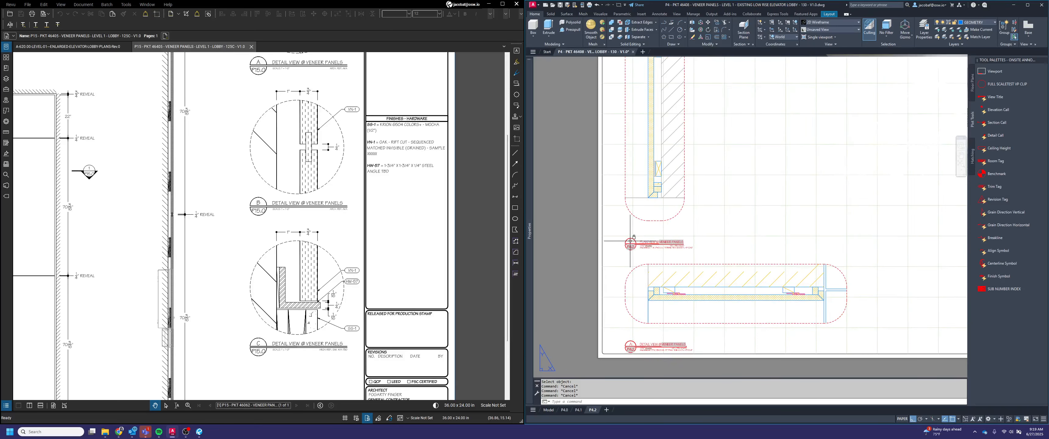
click(625, 252)
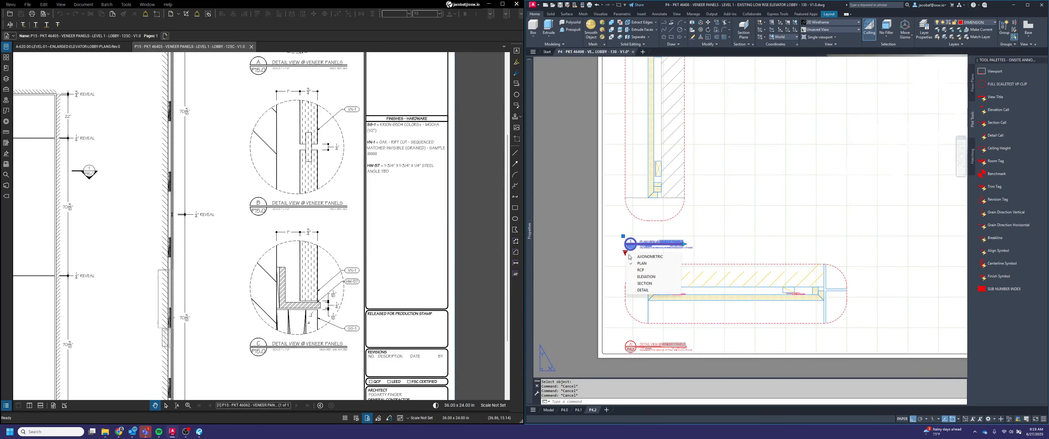
click(646, 289)
scroll(632, 238, up, 2)
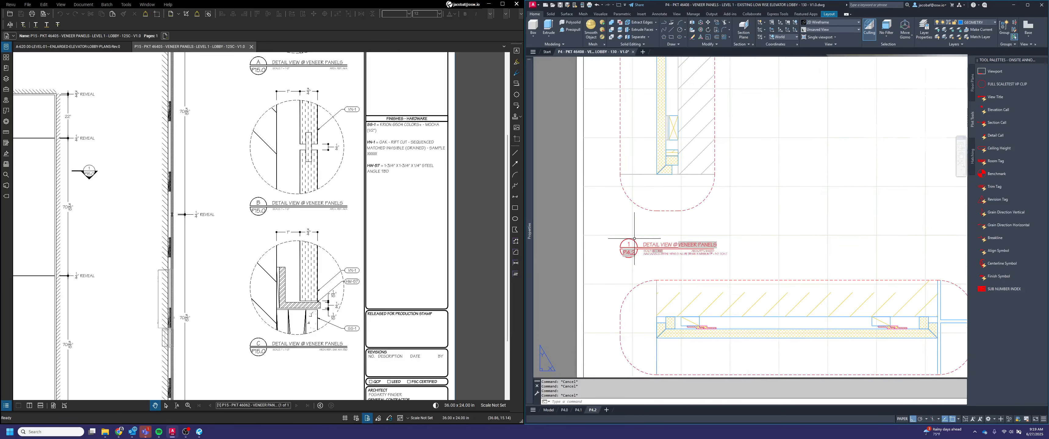
Stretch the title's underline together with its ARCH. REF. text so both end flush with the words VENEER PANELS
scroll(632, 239, down, 2)
scroll(663, 256, up, 2)
click(698, 257)
click(697, 253)
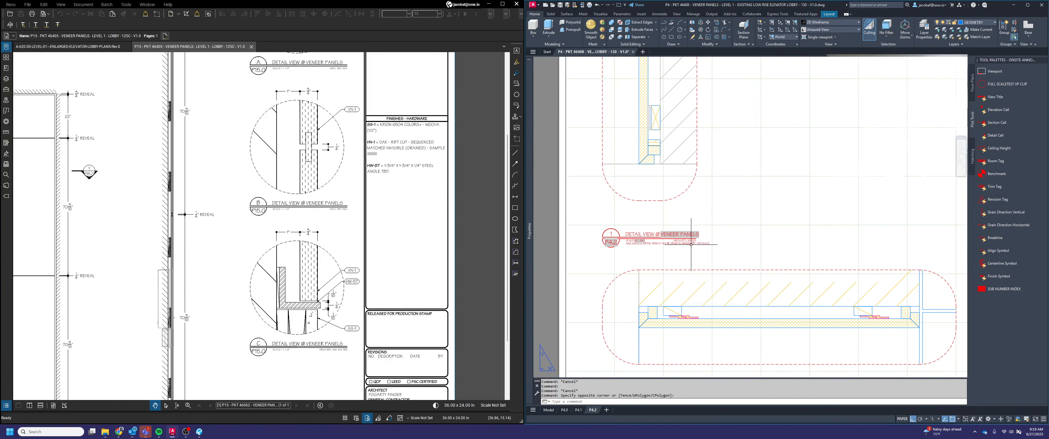
scroll(690, 238, up, 3)
click(711, 278)
click(690, 236)
scroll(691, 236, up, 3)
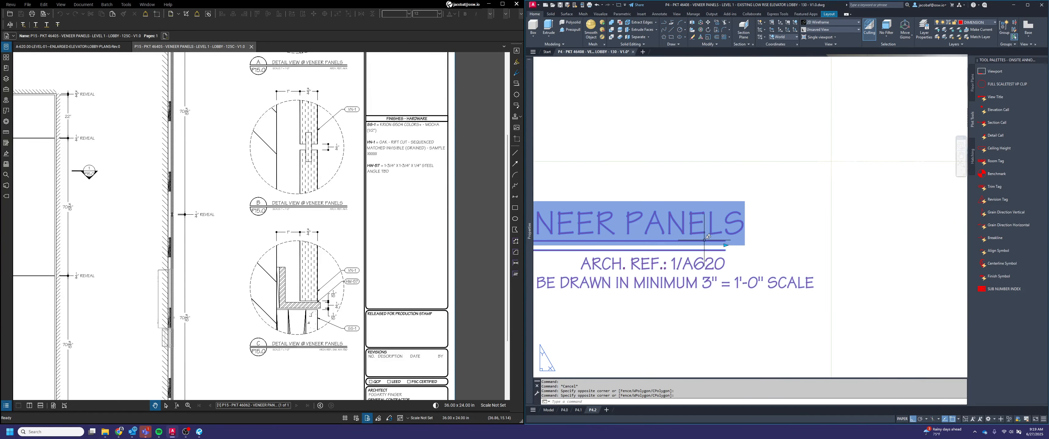
click(725, 245)
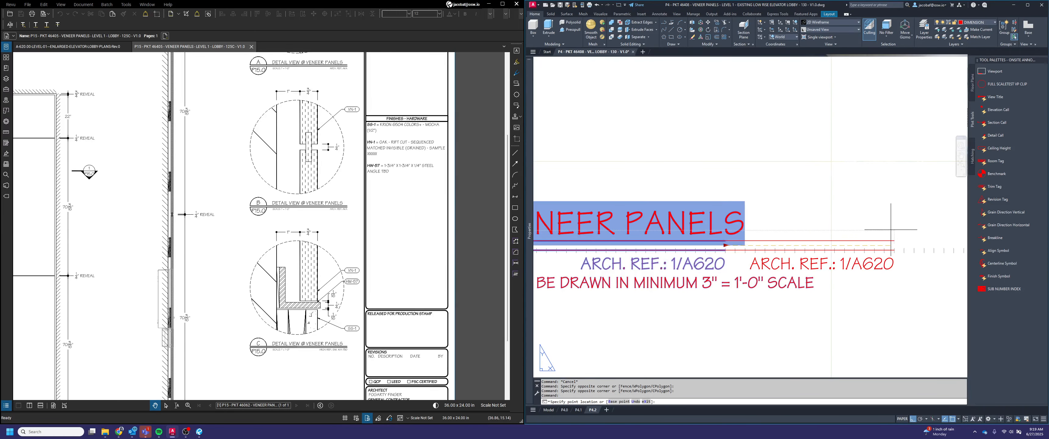
click(753, 184)
key(Escape)
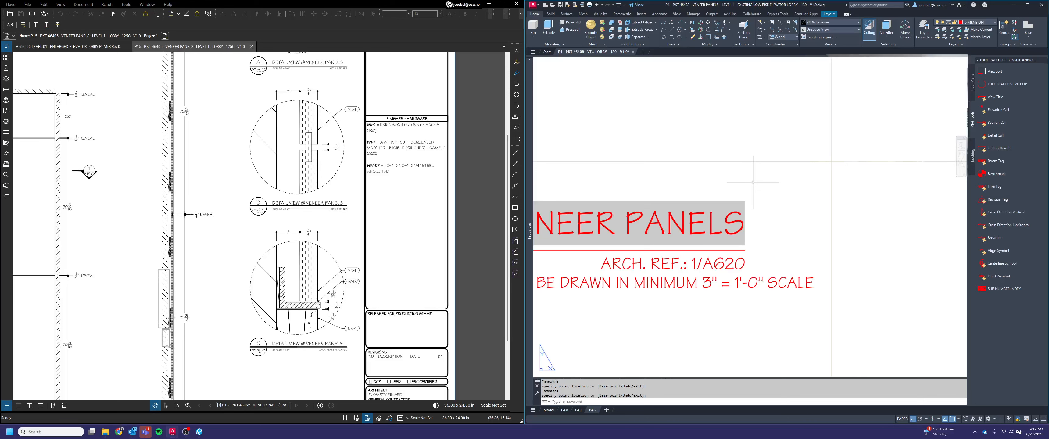
key(Escape)
scroll(766, 234, down, 6)
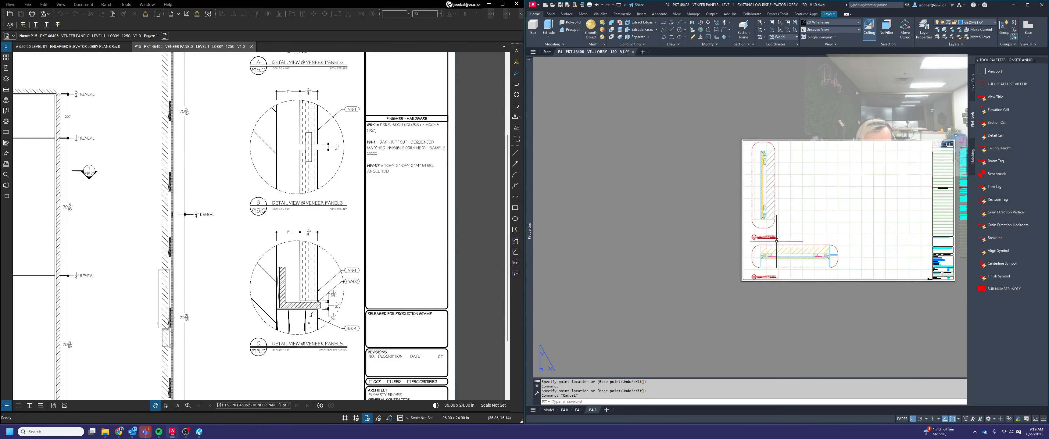
scroll(776, 241, up, 3)
key(Escape)
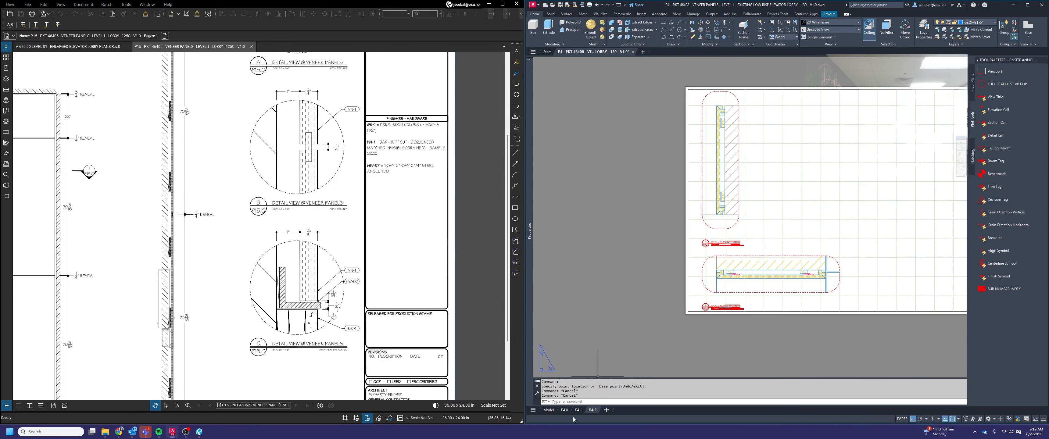
On layout P4.0, draw a circle of radius .125 around the veneer panel's end in the plan, centred midway between two corner points
click(565, 410)
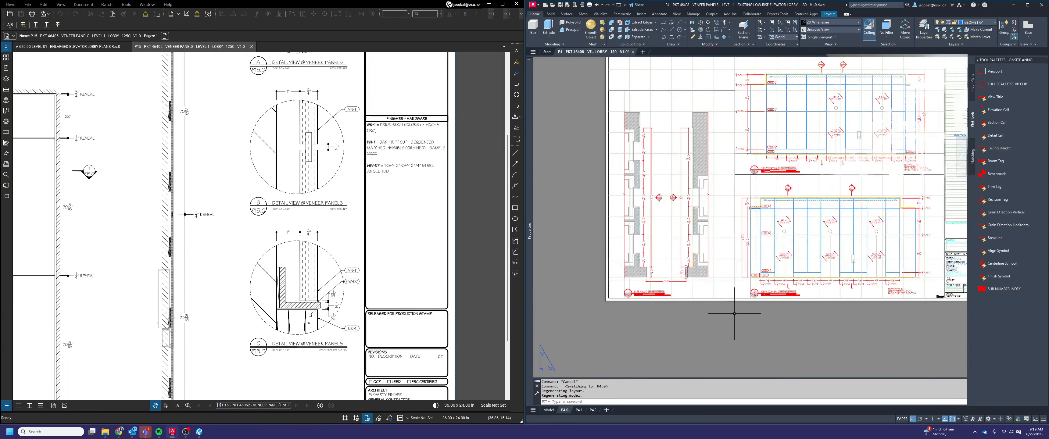
scroll(691, 218, up, 2)
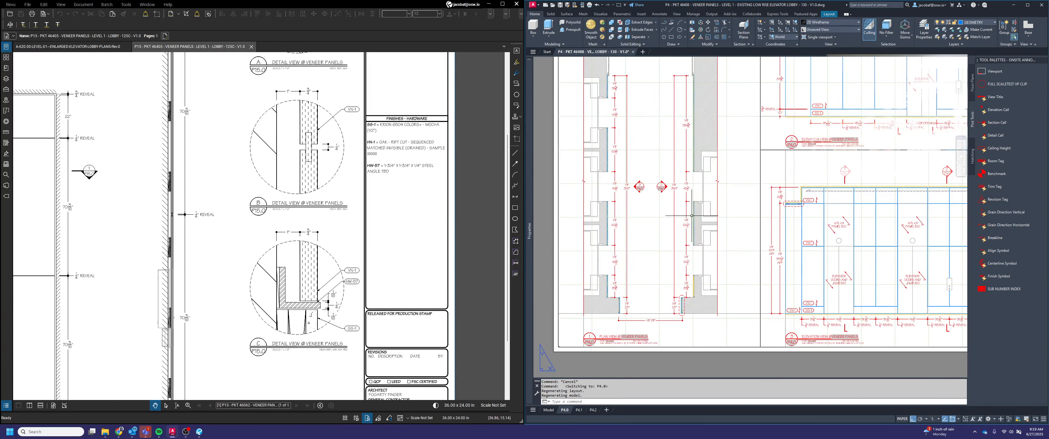
scroll(695, 217, down, 2)
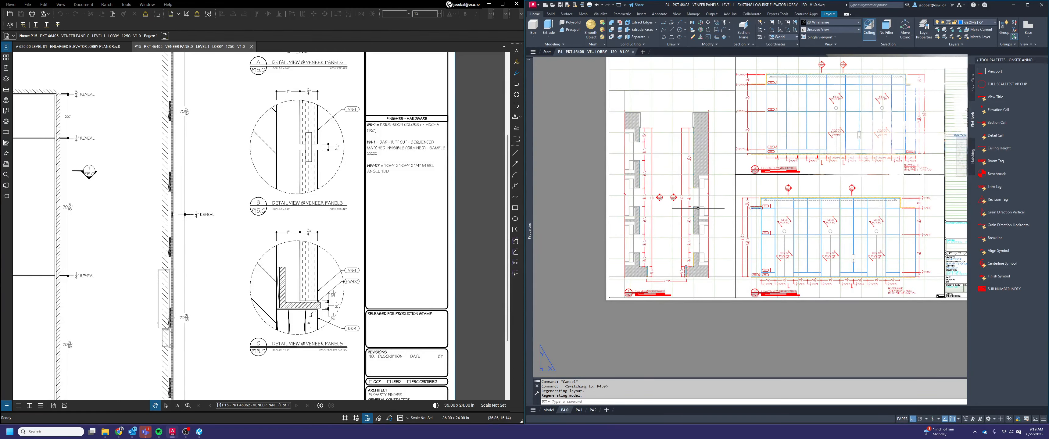
scroll(692, 230, up, 6)
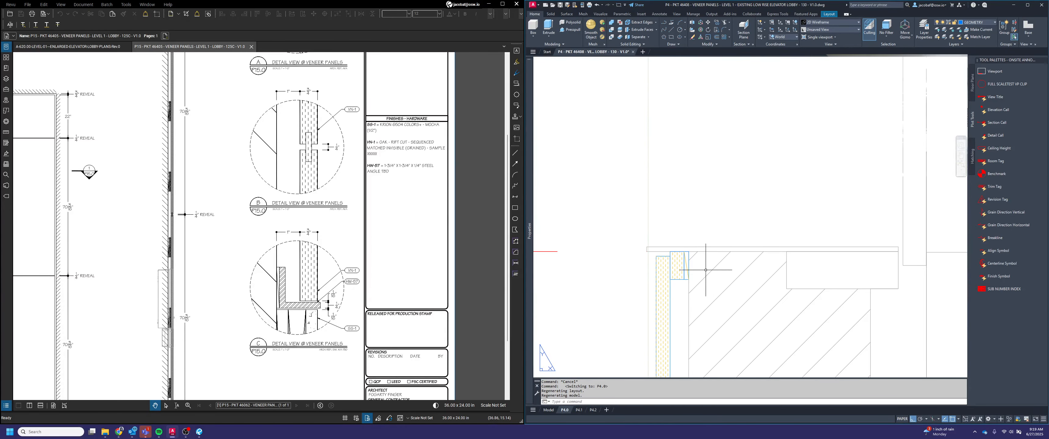
scroll(665, 251, down, 4)
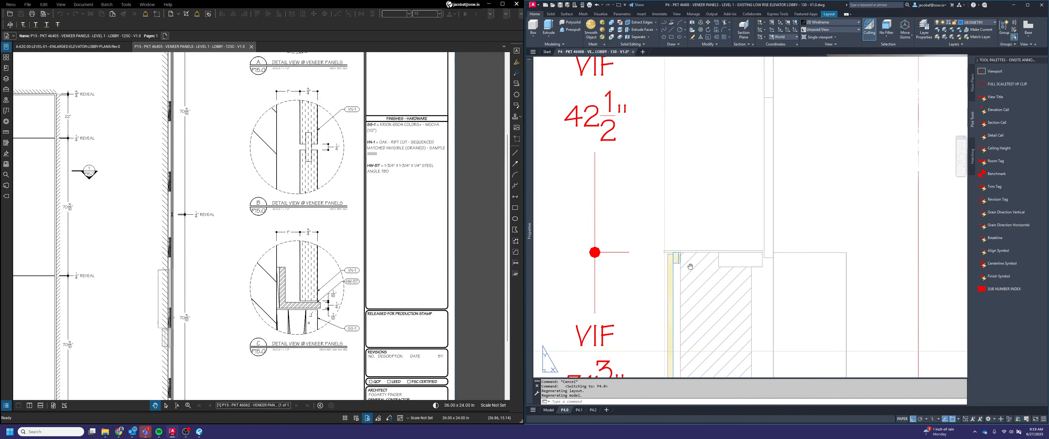
scroll(725, 278, up, 4)
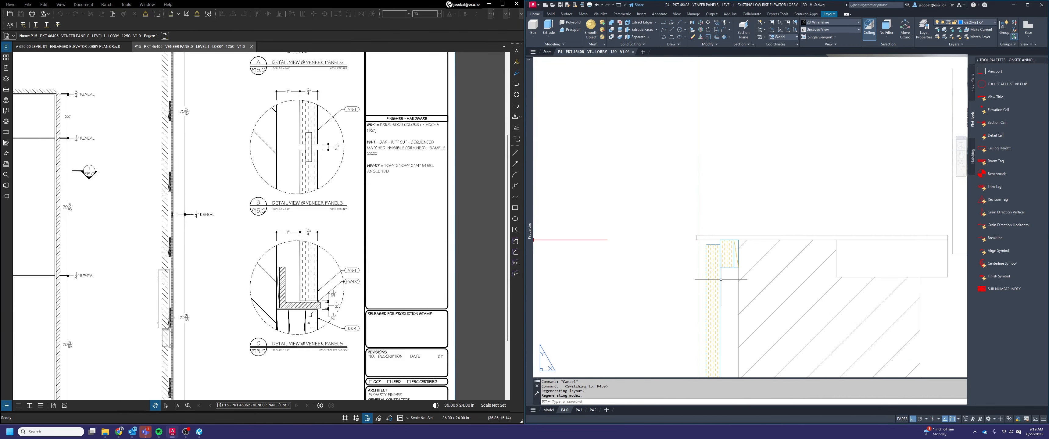
key(Return)
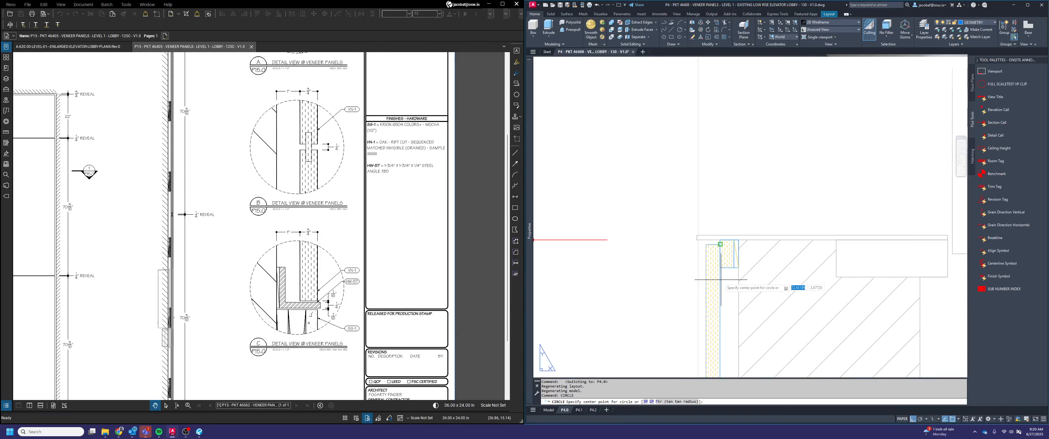
shift+right_click(721, 280)
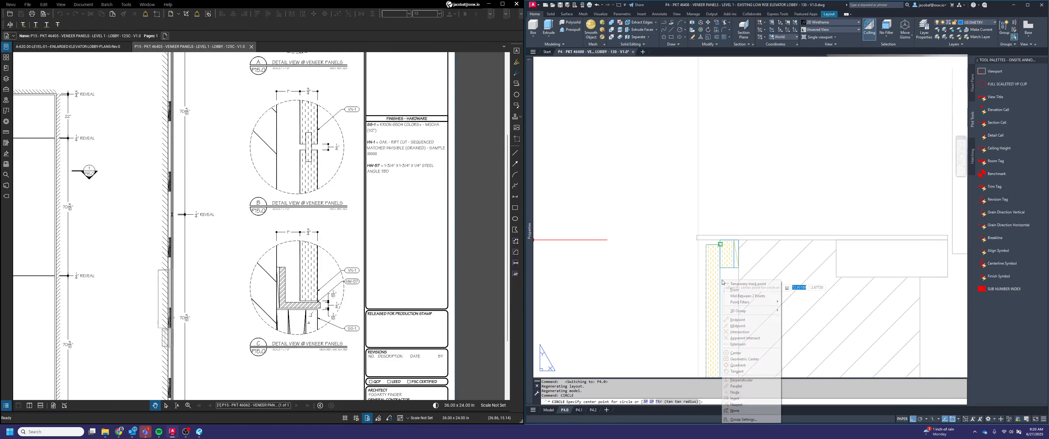
click(738, 296)
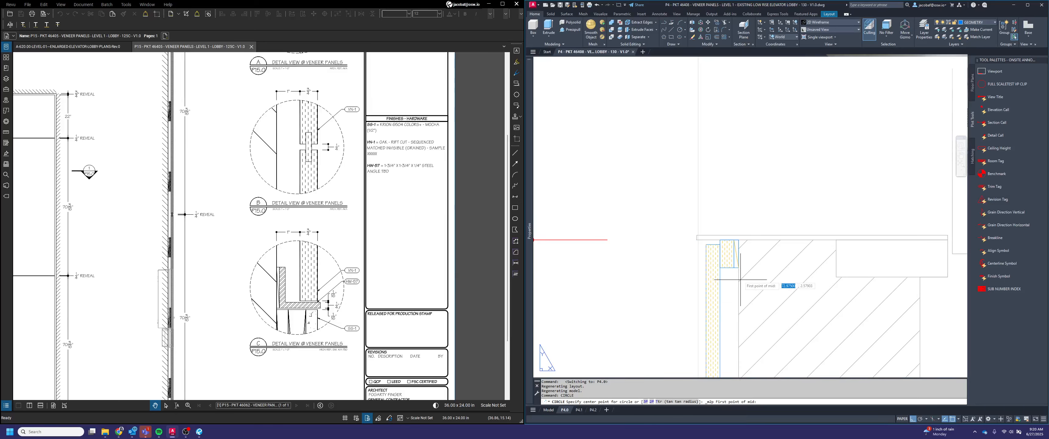
click(740, 242)
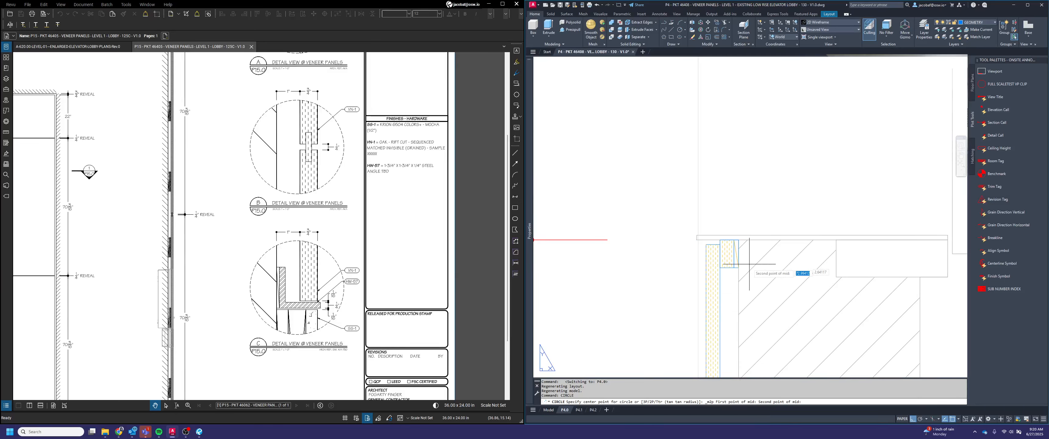
click(707, 267)
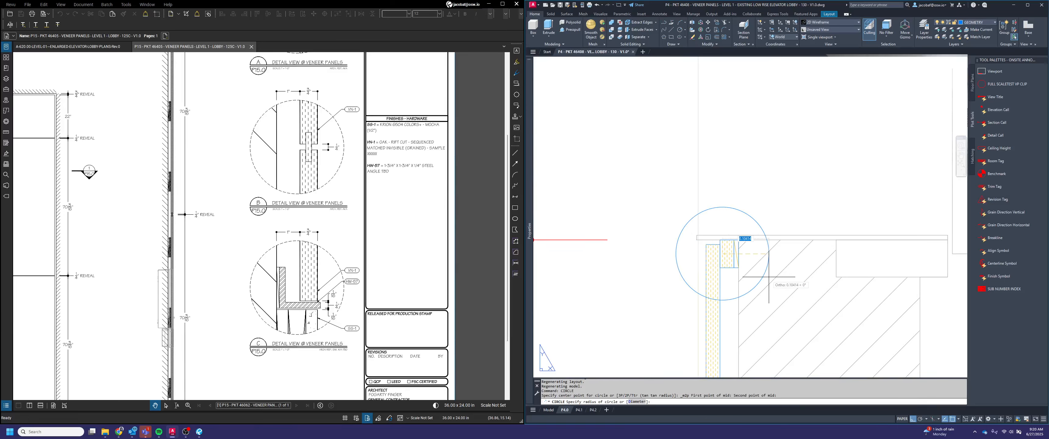
text(.125)
key(Return)
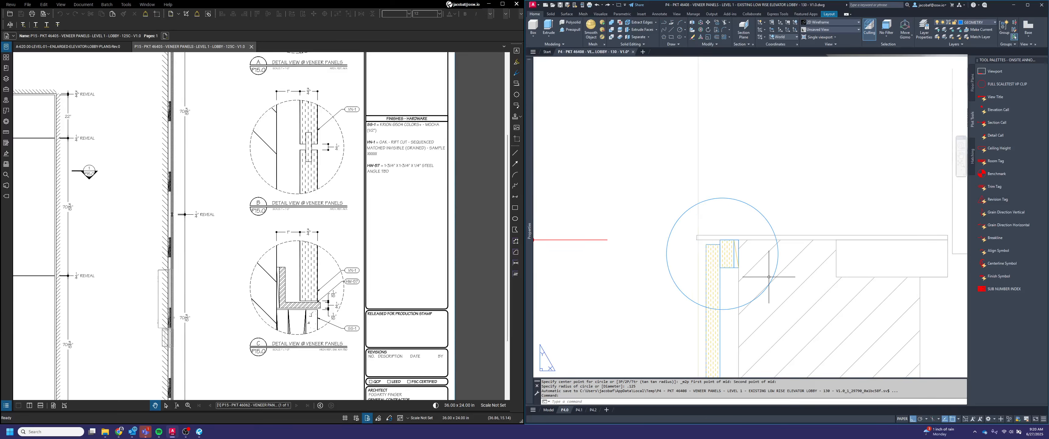
Put the detail circle on the DIMENSION layer and give it a dashed linetype
key(Escape)
click(747, 224)
click(727, 186)
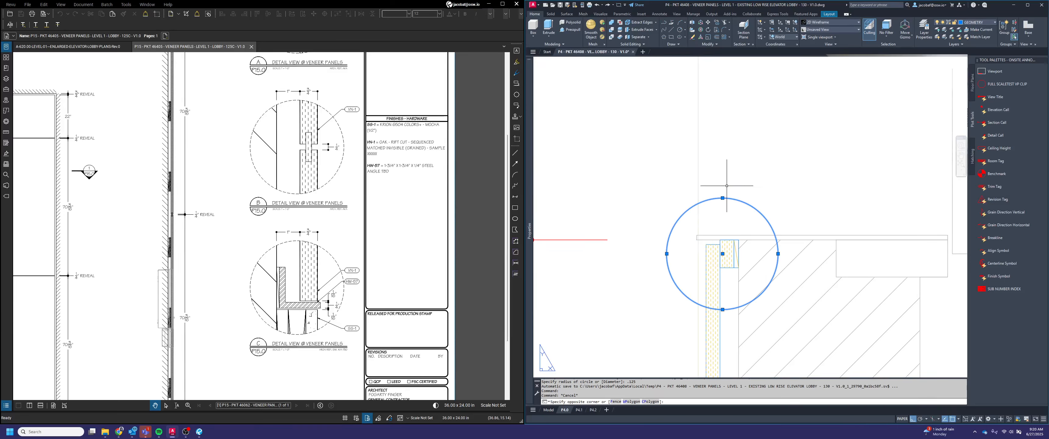
click(974, 27)
click(979, 52)
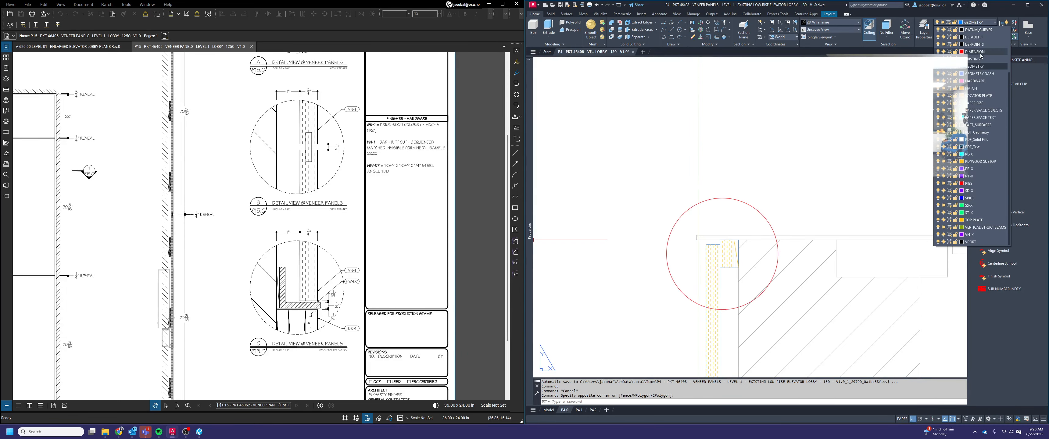
mouse_move(531, 112)
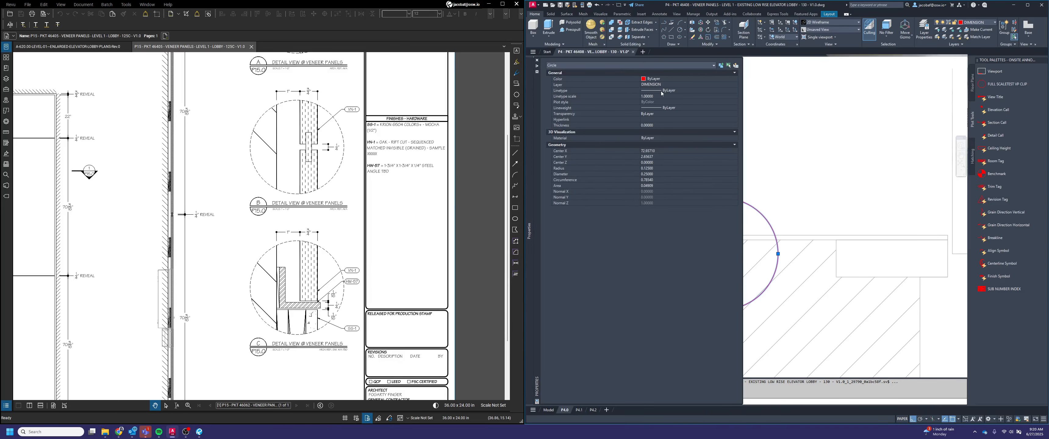
key(Escape)
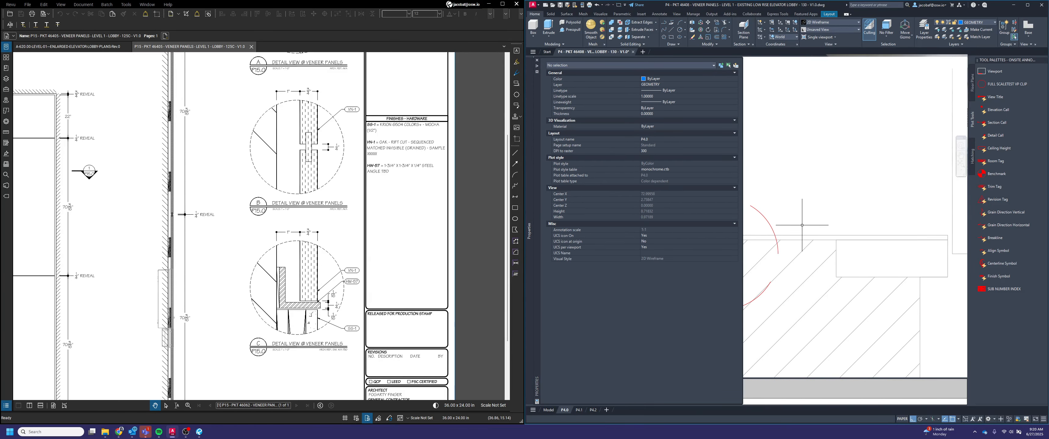
Copy the plan viewport with its view title and the detail circle to the empty space beside the P4.0 sheet
scroll(802, 225, down, 4)
text(co)
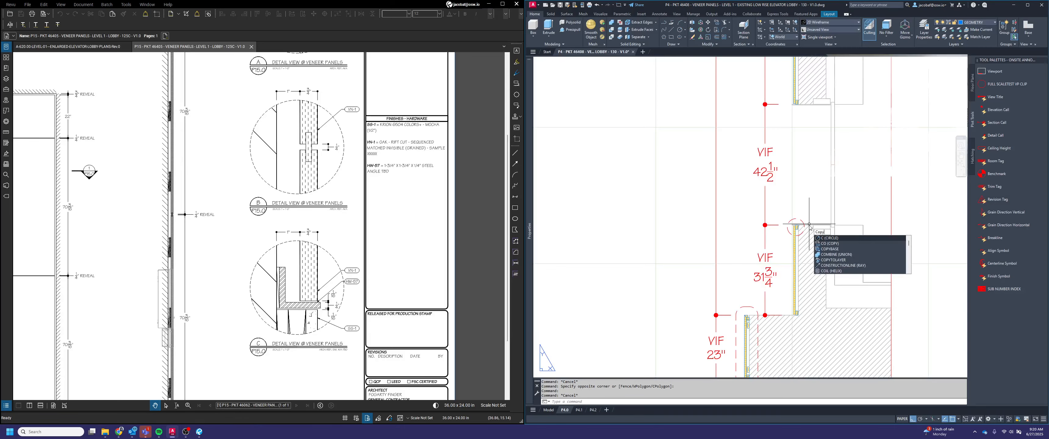
key(space)
click(808, 225)
click(798, 218)
scroll(777, 193, down, 6)
click(850, 255)
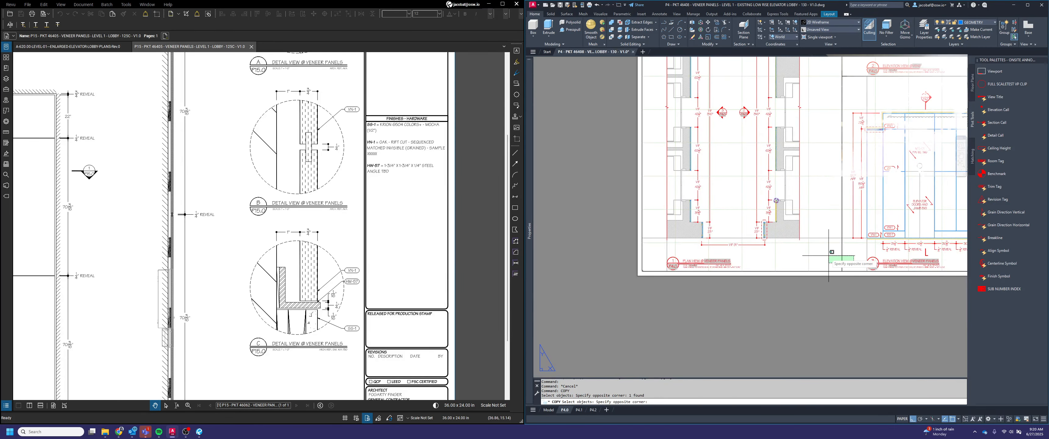
click(832, 247)
shift+click(870, 259)
shift+click(853, 280)
click(705, 264)
scroll(734, 236, down, 4)
key(space)
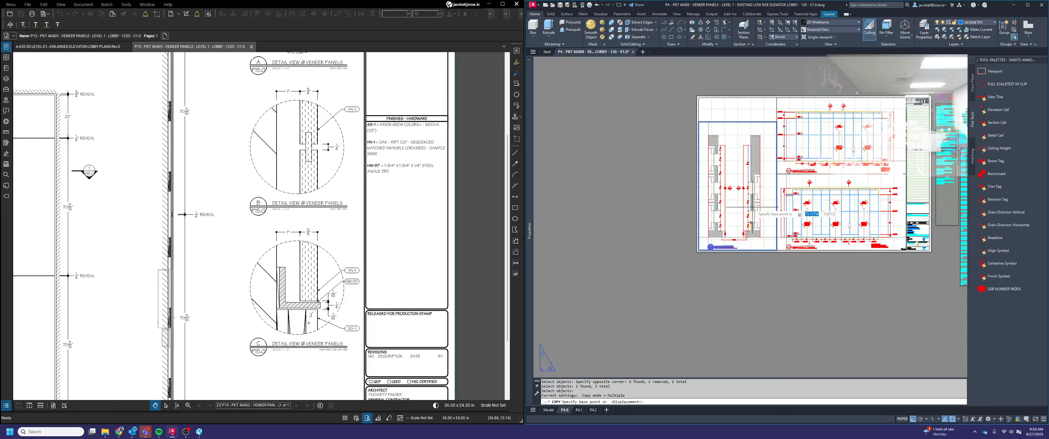
click(743, 200)
click(617, 203)
key(Escape)
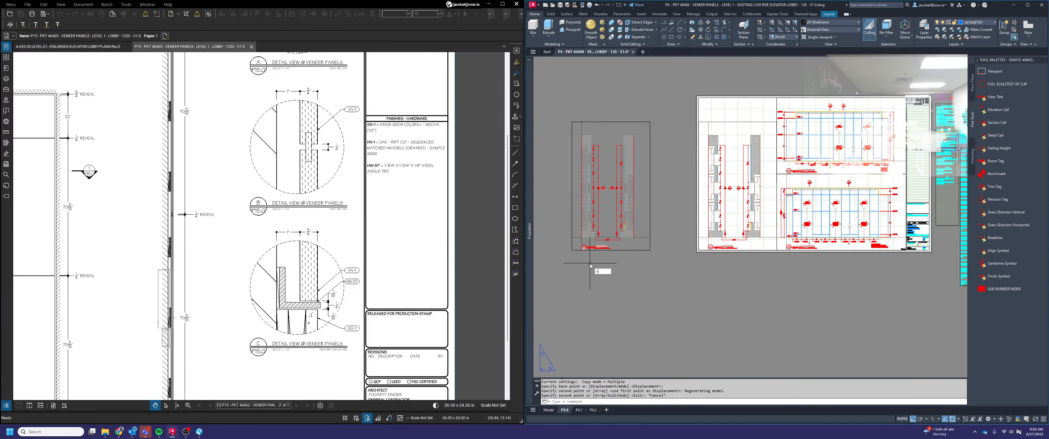
Clip the copied plan viewport to the copied detail circle with VPCLIP
text(vpcl)
key(Return)
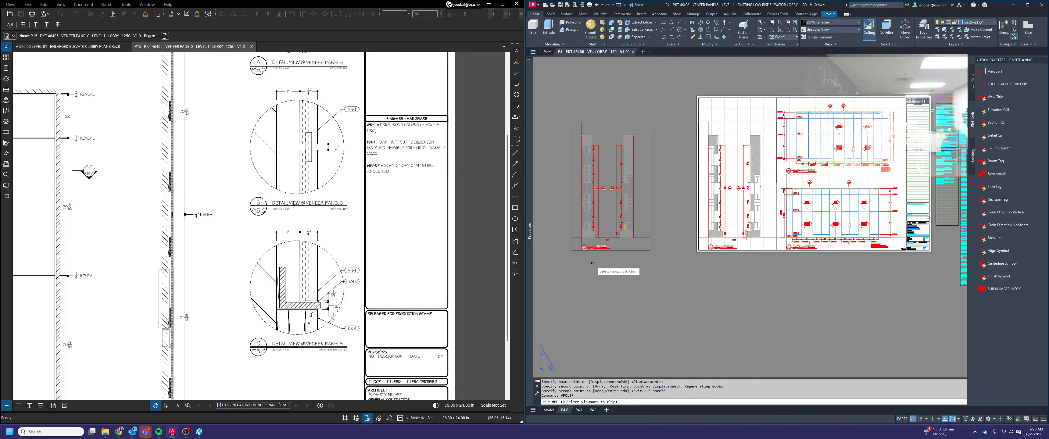
click(624, 223)
click(625, 222)
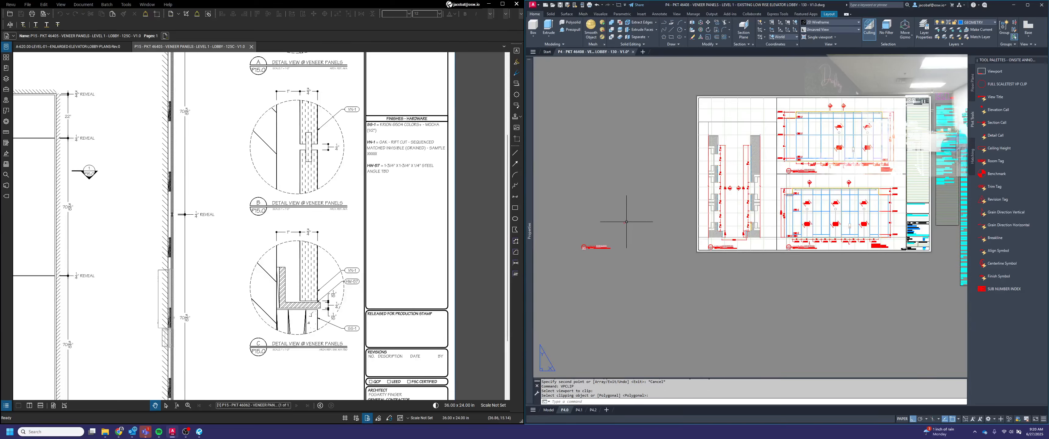
Set the scale of the clipped circular viewport to 1'-0" = 1'-0"
click(631, 227)
click(612, 201)
scroll(636, 223, up, 4)
click(621, 221)
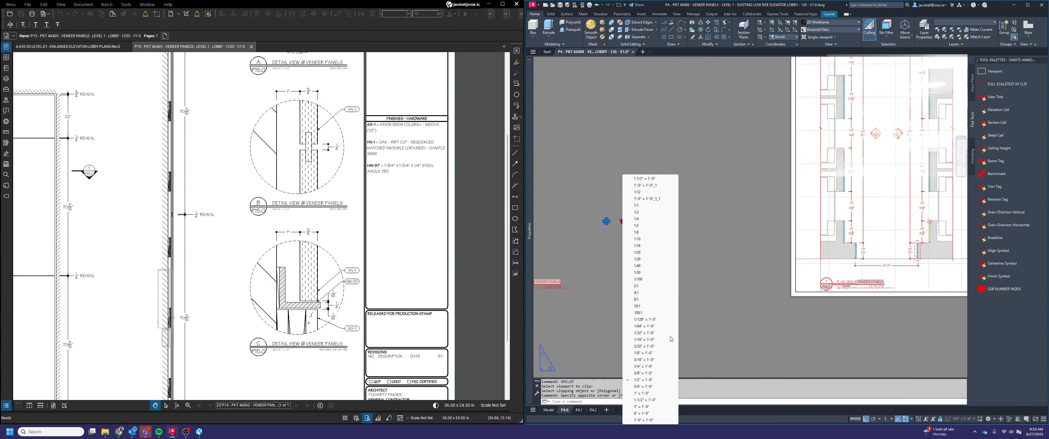
click(643, 420)
middle_drag(679, 297, 773, 304)
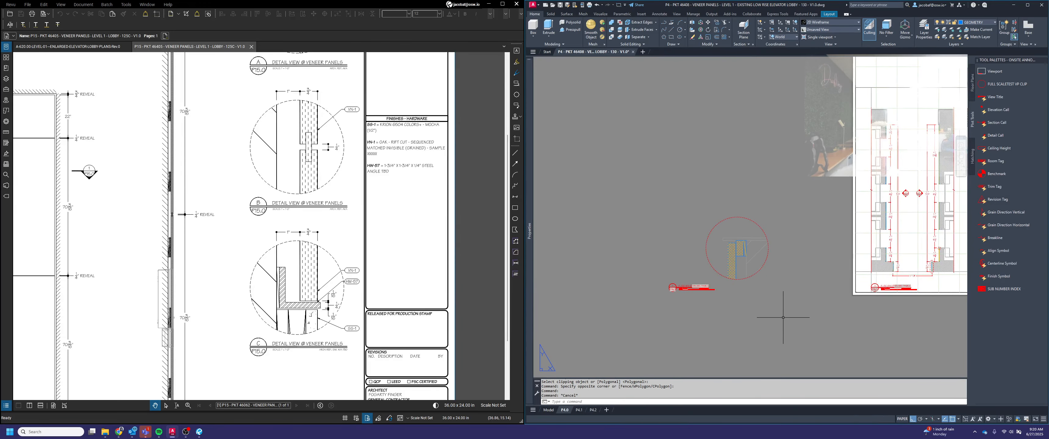
Move the enlarged circular detail horizontally so its outermost quadrant lines up with the start of the view title
key(Escape)
text(m)
key(Return)
click(781, 281)
click(718, 205)
key(Return)
scroll(716, 272, up, 4)
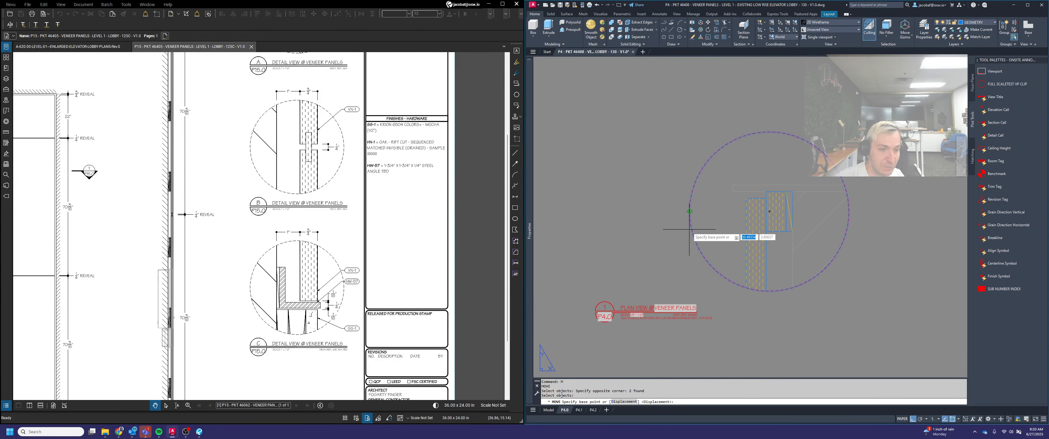
click(689, 212)
click(597, 220)
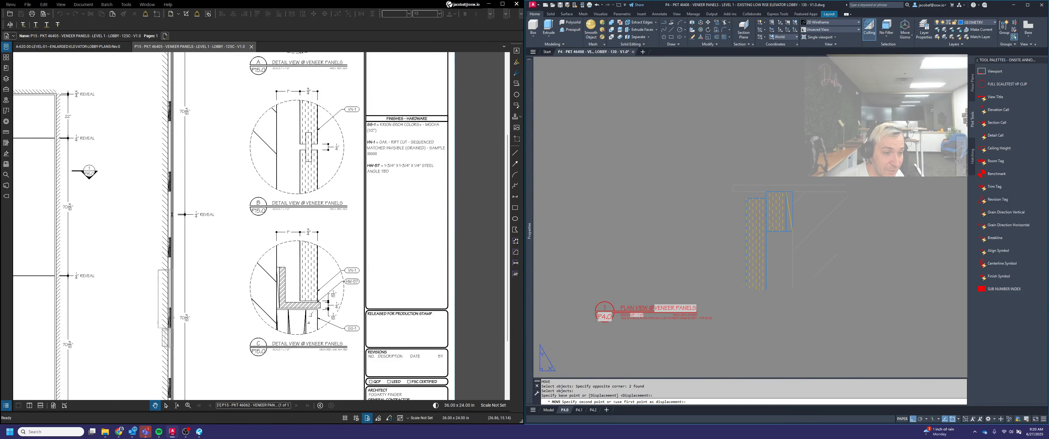
Move the circular detail down so its lowest point meets the view title's underline
key(Return)
click(778, 277)
click(725, 245)
key(Return)
scroll(690, 284, up, 2)
click(665, 296)
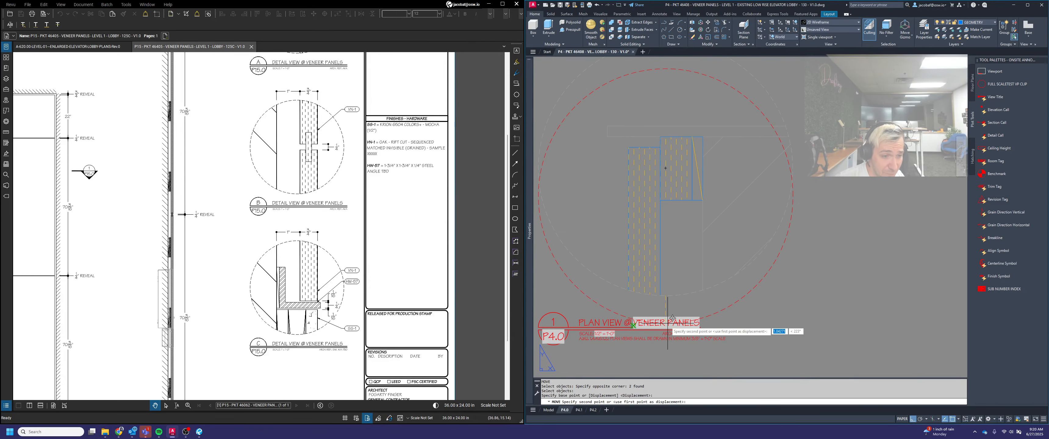
click(665, 327)
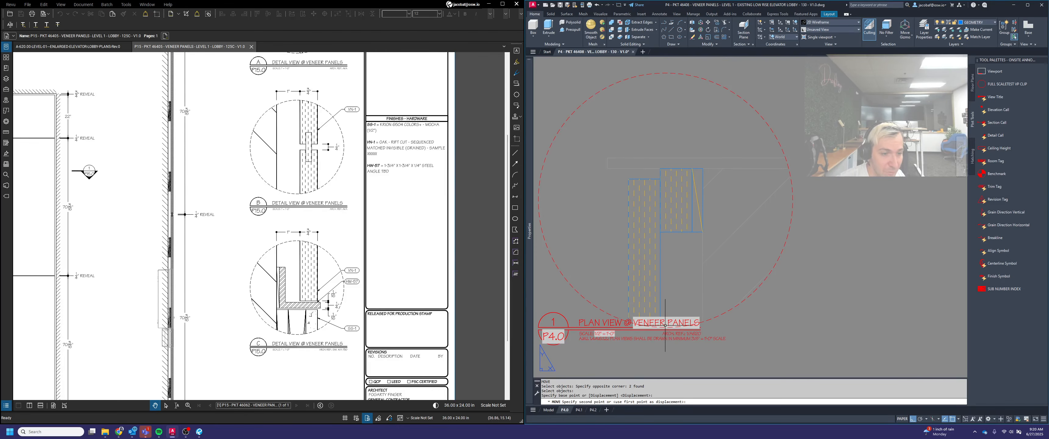
Move the circular detail straight up by 1.5 to leave space above its view title
key(Return)
click(780, 315)
click(733, 277)
key(Return)
click(835, 258)
text(1.5)
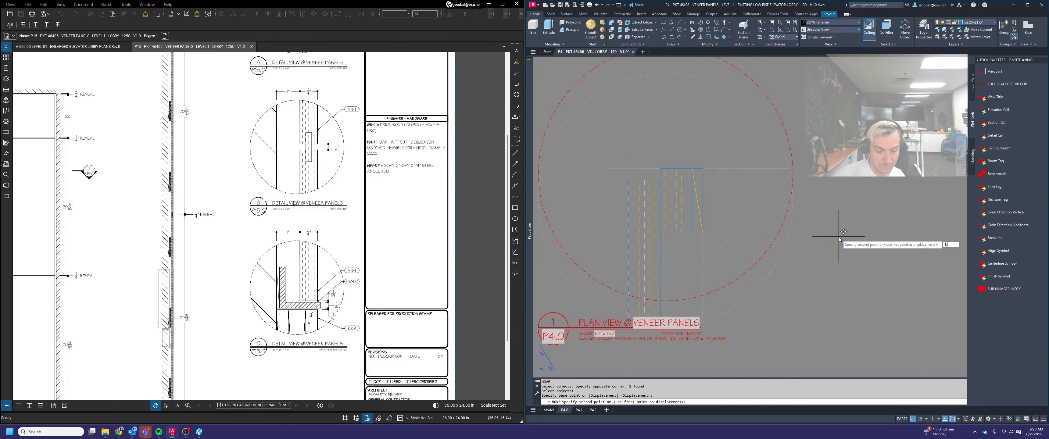
key(Return)
key(Escape)
Cut the circular detail with its title from P4.0, paste it beside the sheet on layout P4.2 and regenerate the layout
scroll(839, 236, down, 4)
click(848, 307)
click(762, 222)
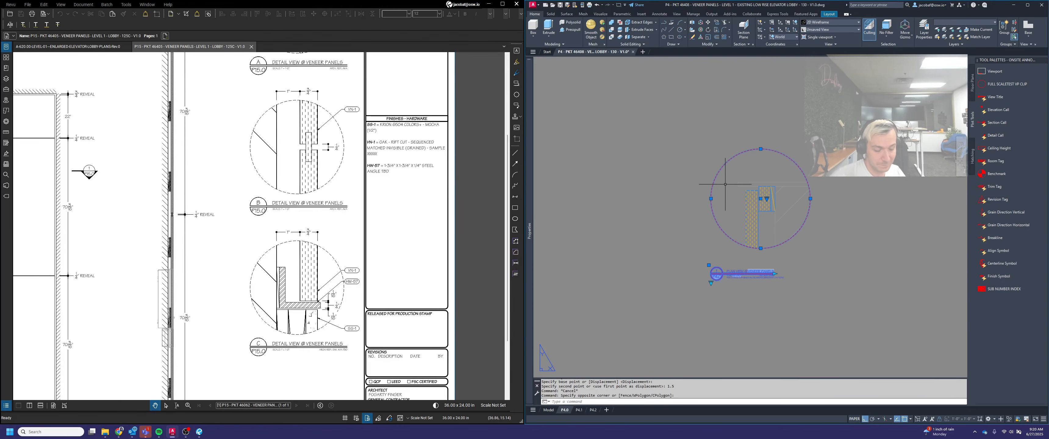
key(ctrl+x)
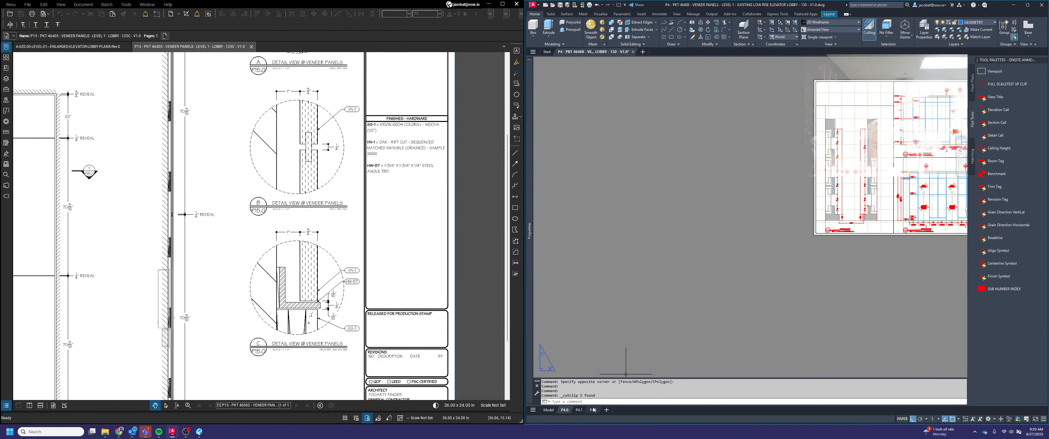
click(594, 410)
key(ctrl+v)
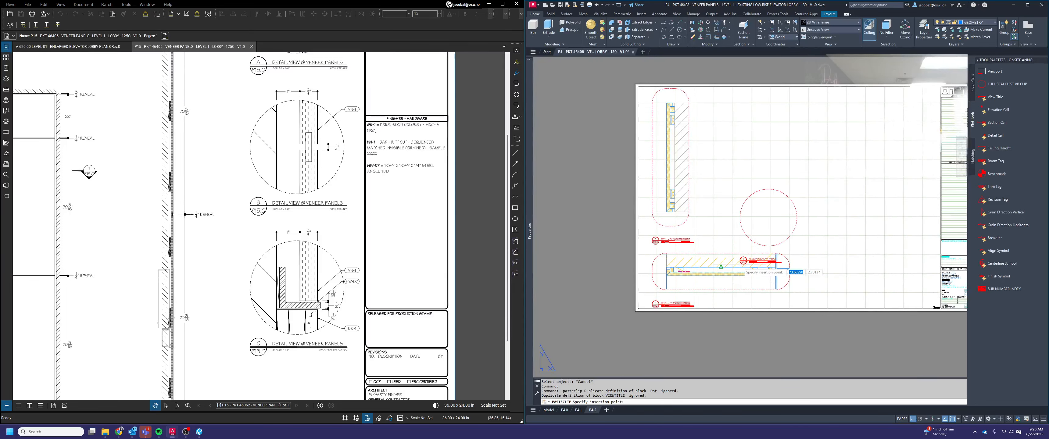
click(574, 236)
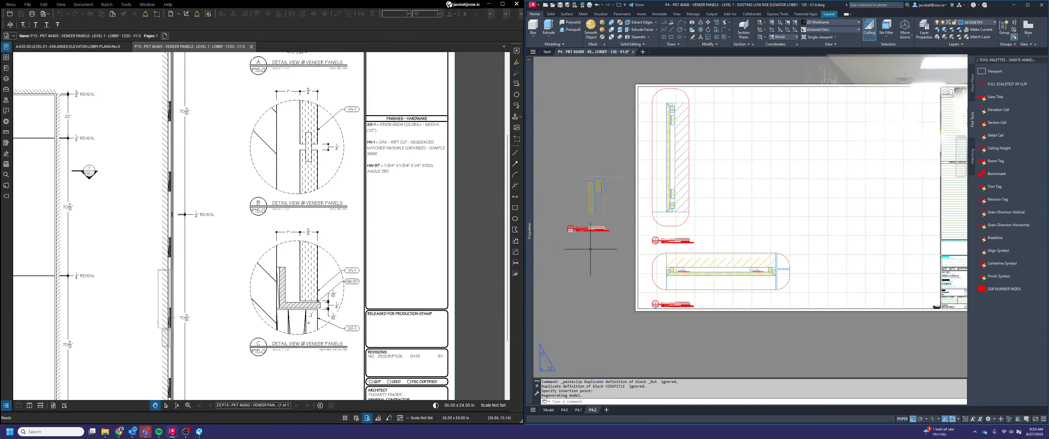
key(space)
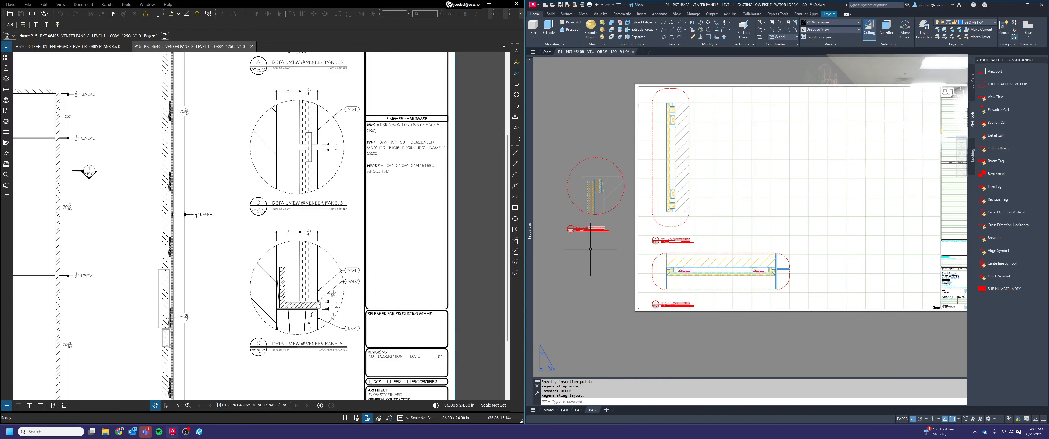
Move the pasted circular detail and its title onto the P4.2 sheet beside the vertical panel detail, using the title bubble as base point
key(Escape)
text(m)
key(space)
click(603, 261)
click(561, 178)
key(space)
scroll(558, 231, up, 5)
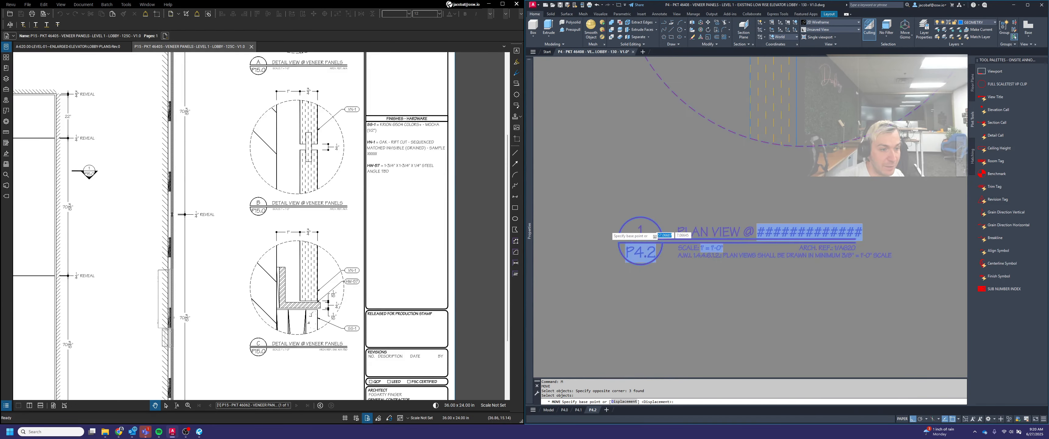
click(569, 228)
scroll(570, 229, down, 3)
scroll(848, 256, up, 5)
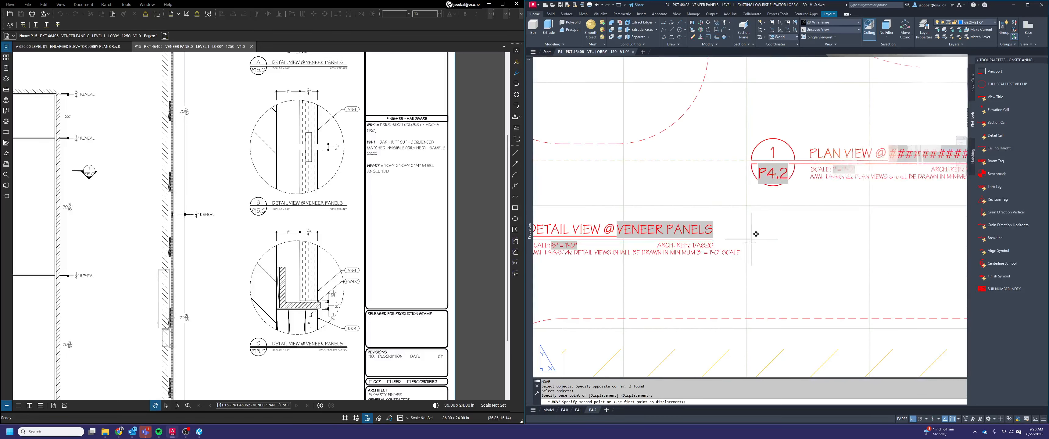
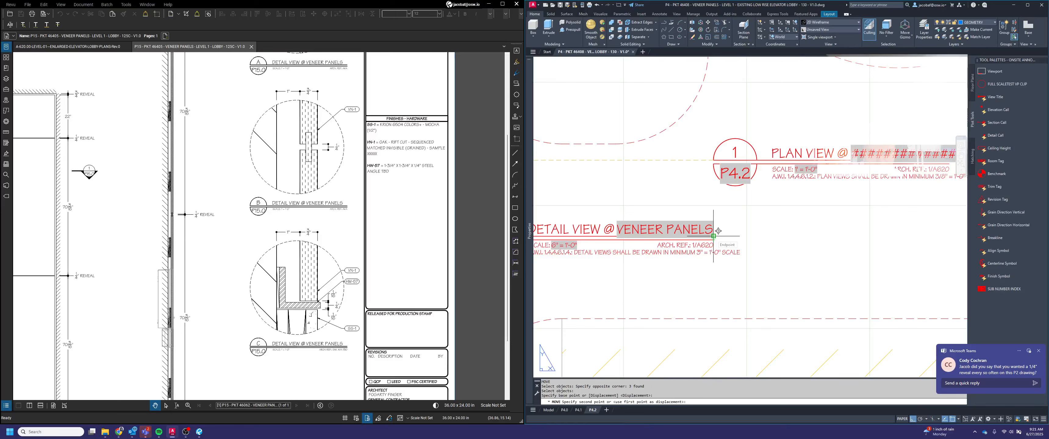
Place the circular detail and its title beside the vertical panel detail, with the two view titles level
key(F8)
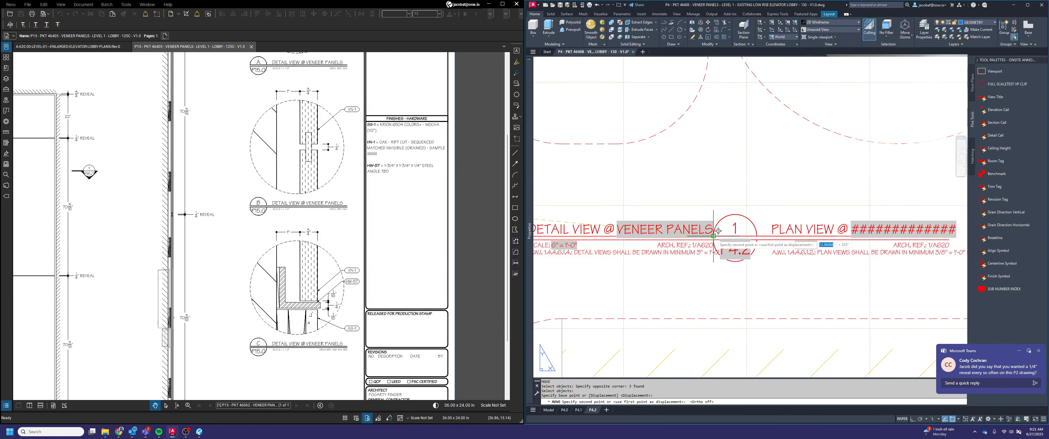
click(751, 235)
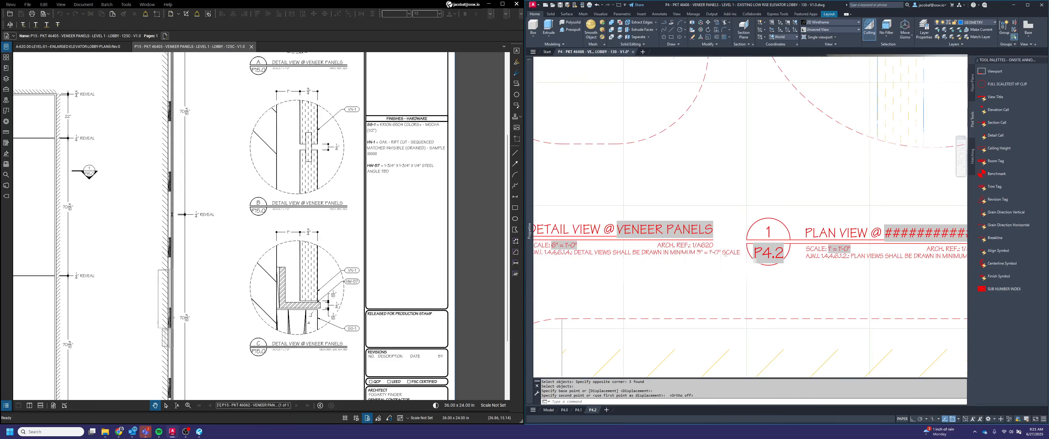
scroll(760, 234, down, 3)
text(m)
key(Return)
scroll(875, 267, down, 2)
click(874, 267)
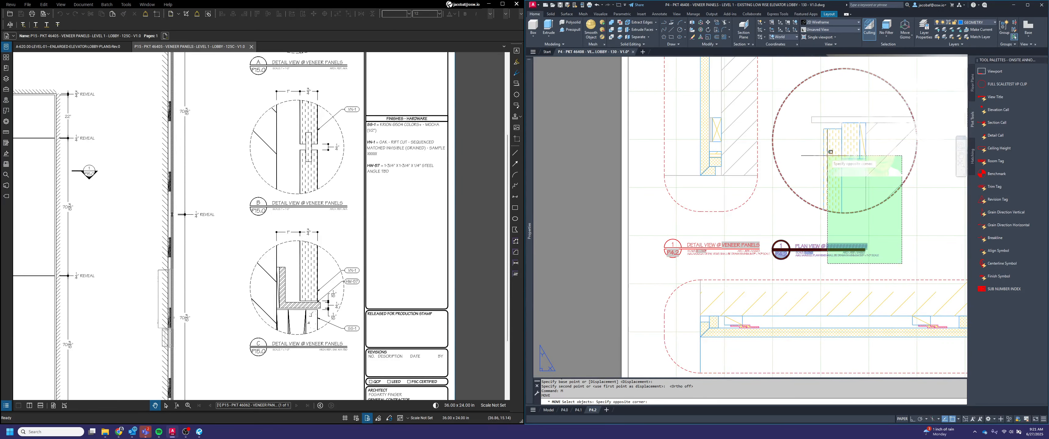
click(770, 130)
scroll(713, 296, down, 4)
key(Return)
click(750, 79)
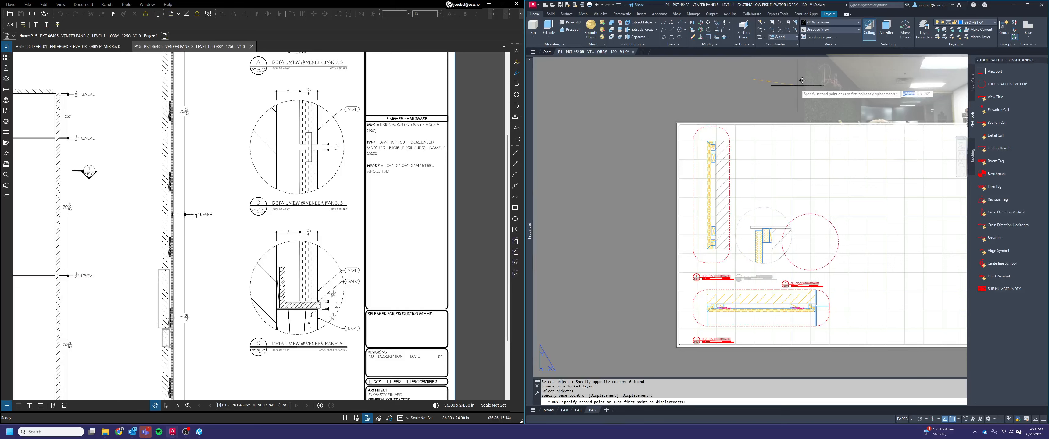
key(F8)
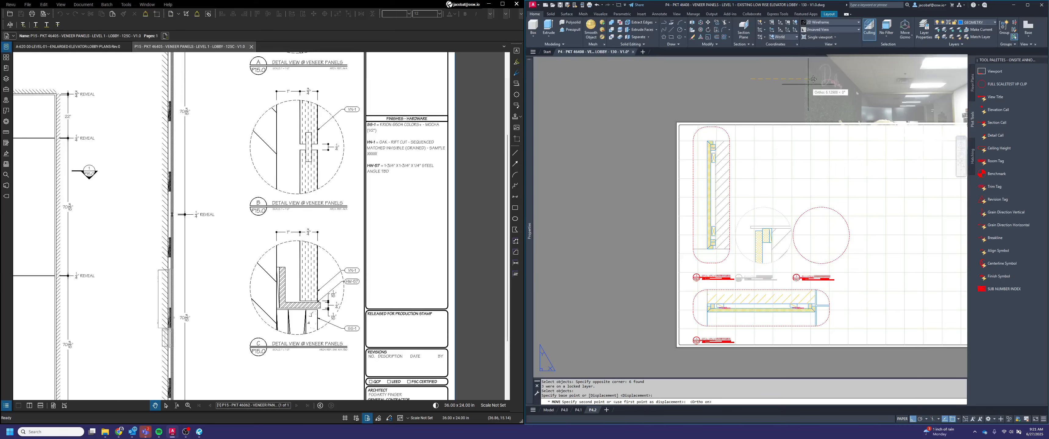
key(Escape)
Move the circular detail with its view title horizontally away from the vertical panel detail to widen the gap between them
key(space)
scroll(769, 277, up, 4)
click(796, 286)
click(751, 233)
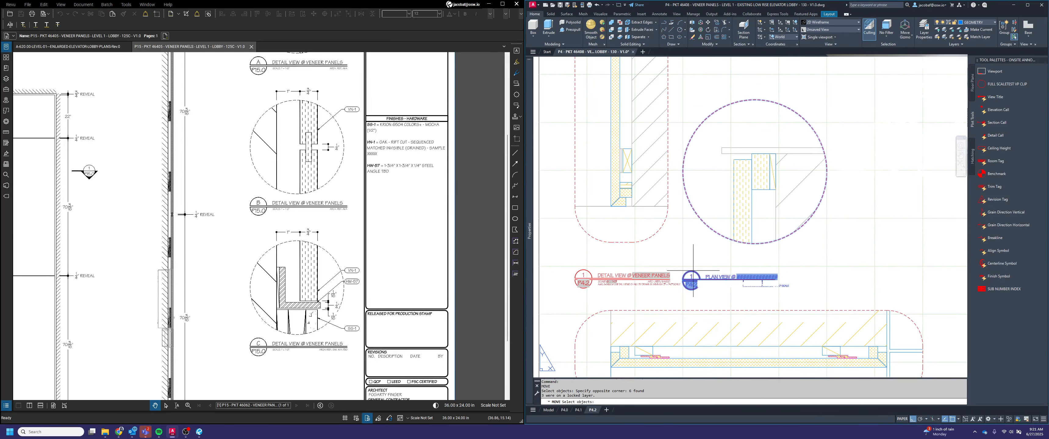
key(space)
scroll(685, 285, up, 4)
click(678, 236)
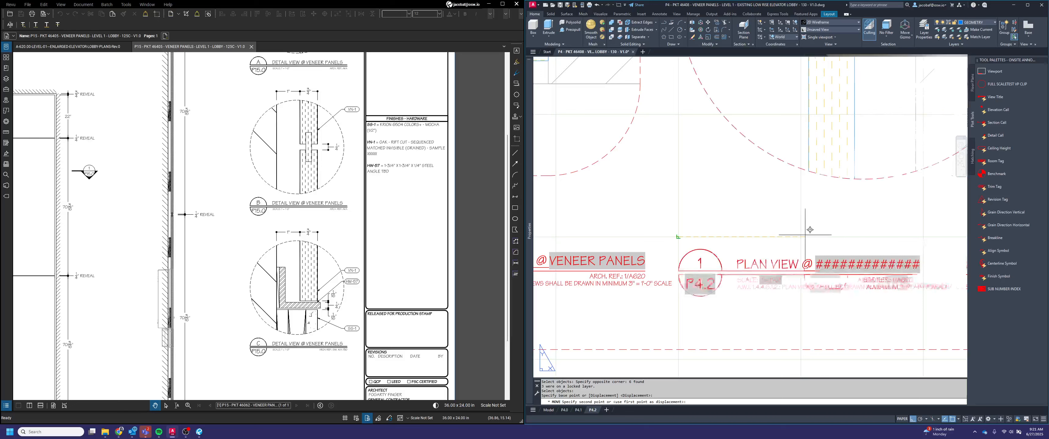
click(777, 228)
Change the circular detail's view title from a plan view to a detail view
scroll(753, 232, down, 4)
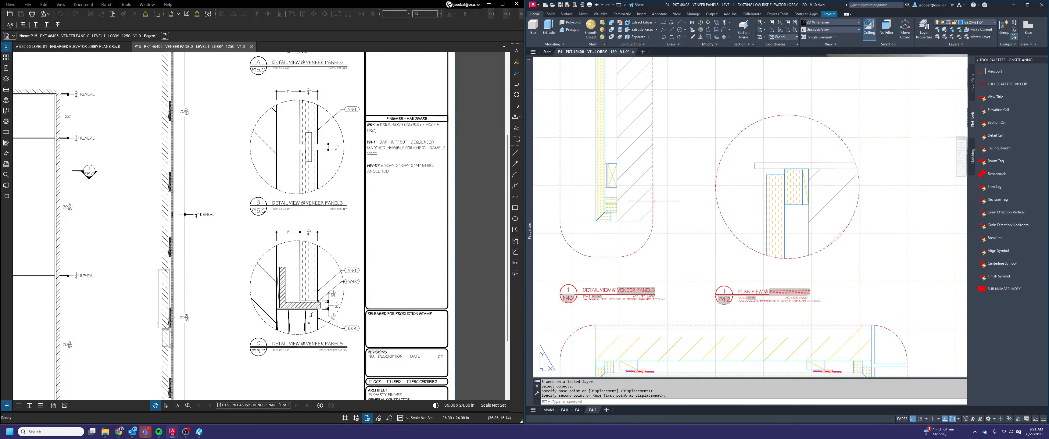
click(752, 294)
click(715, 309)
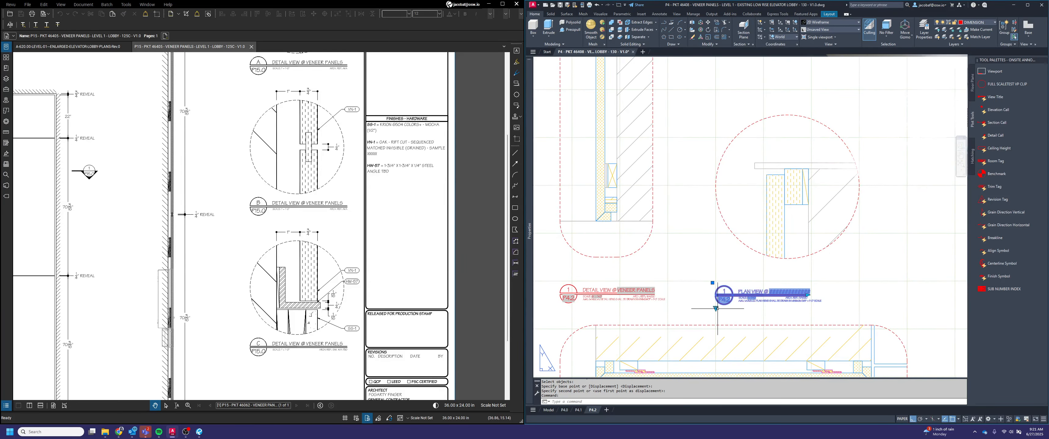
click(741, 345)
scroll(801, 310, up, 2)
key(Escape)
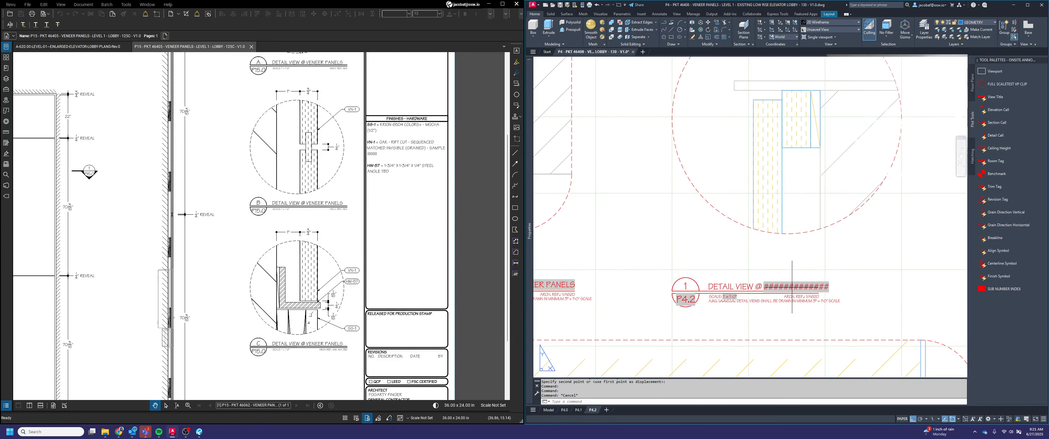
Edit the broken view name field in the circular detail's title and make it an Object field from the Objects category
double_click(795, 286)
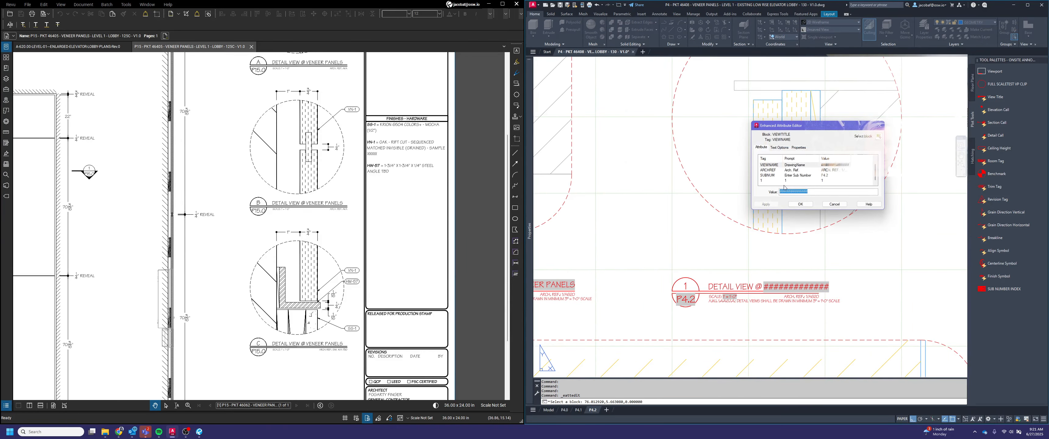
right_click(805, 192)
click(825, 233)
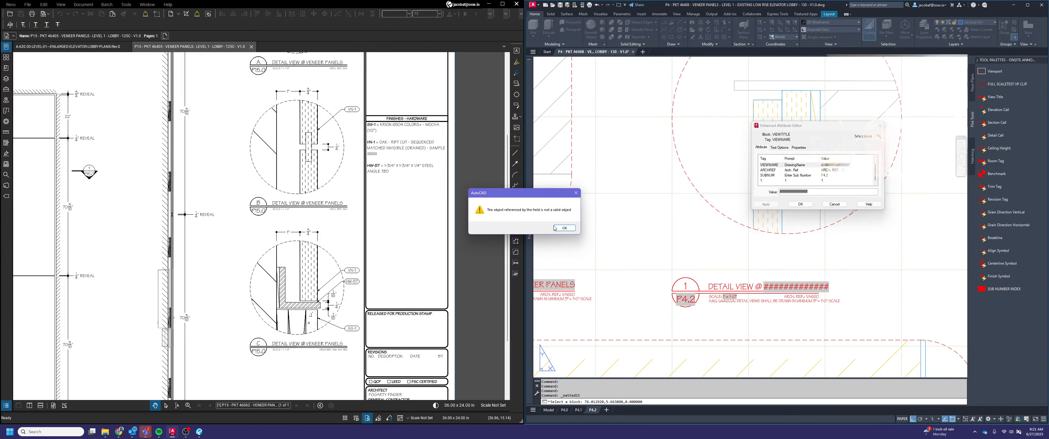
click(564, 230)
click(696, 120)
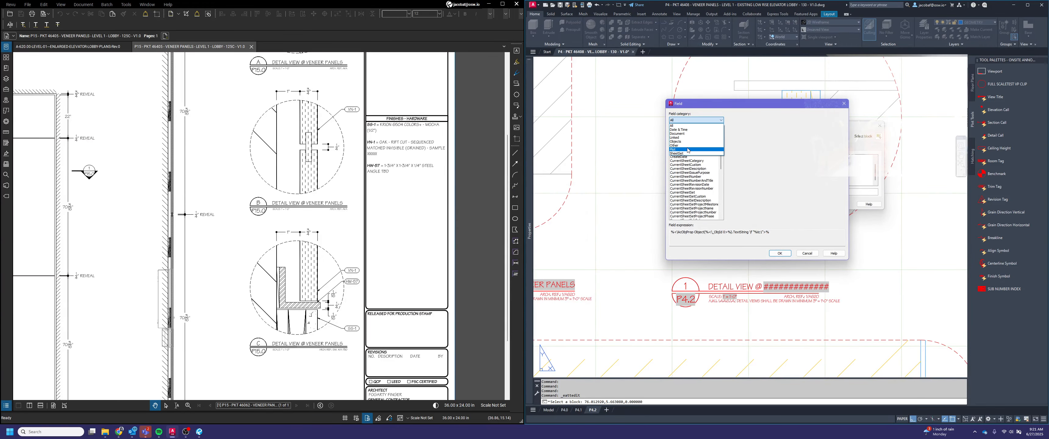
click(697, 153)
click(698, 153)
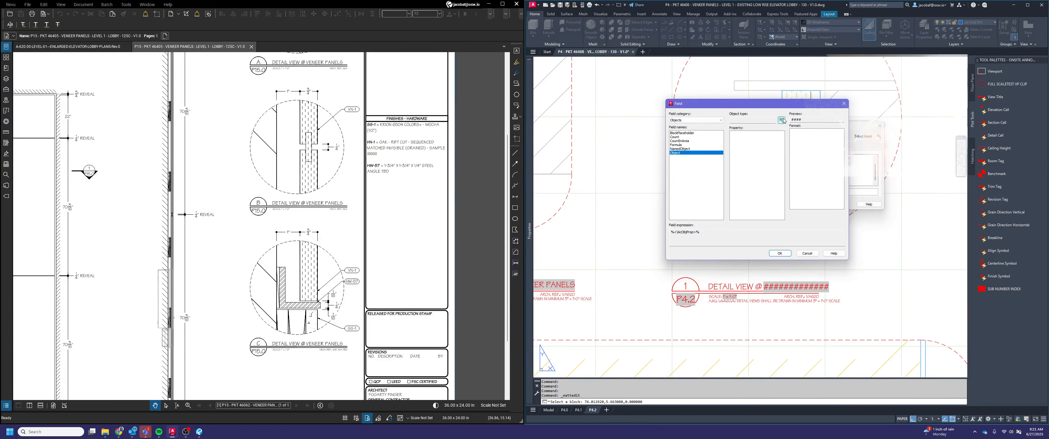
Link the view name field to the VENEER PANELS description text in the sheet's title block and save the attribute
click(782, 120)
scroll(701, 218, down, 8)
scroll(792, 228, up, 8)
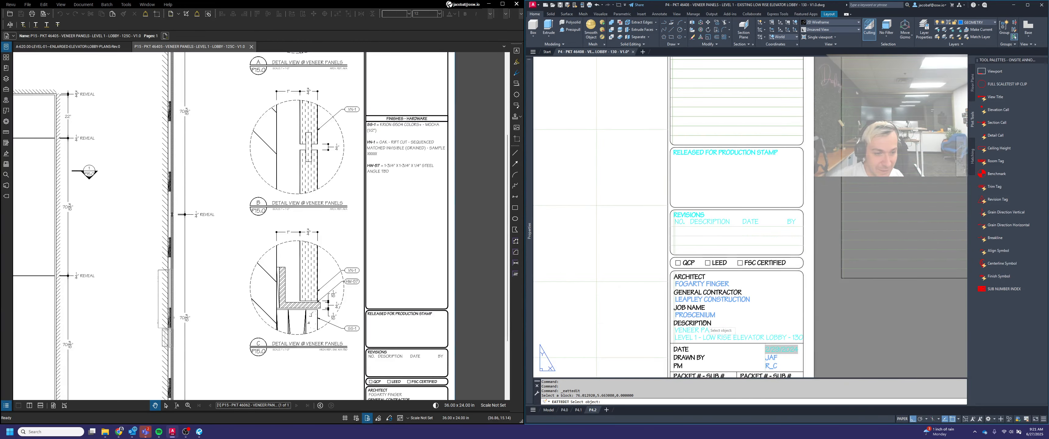
click(703, 330)
click(807, 253)
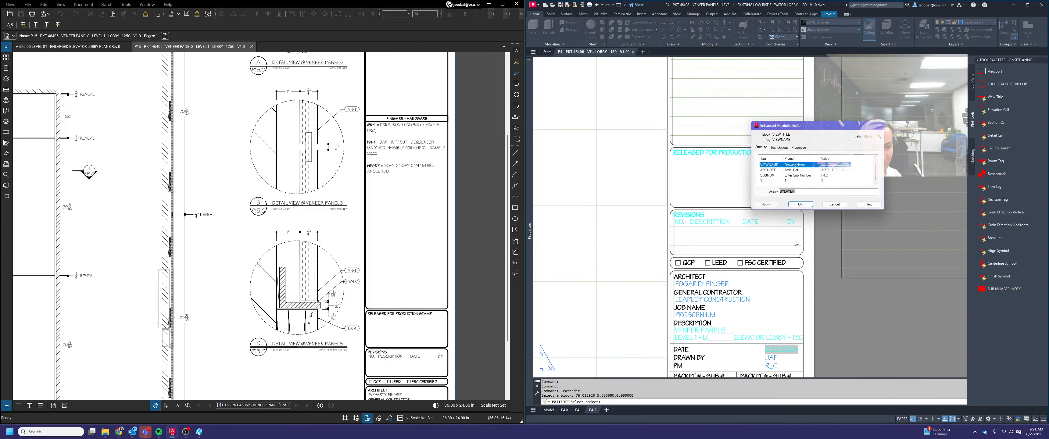
click(800, 204)
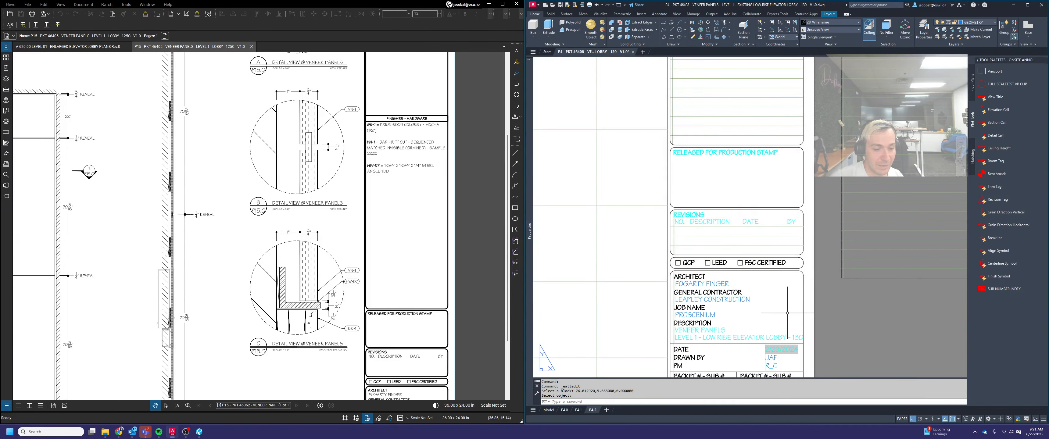
Set the view name field of the circular detail's title to the linked text's Contents property and save the attribute
scroll(788, 313, down, 5)
middle_drag(641, 319, 998, 289)
scroll(752, 215, up, 7)
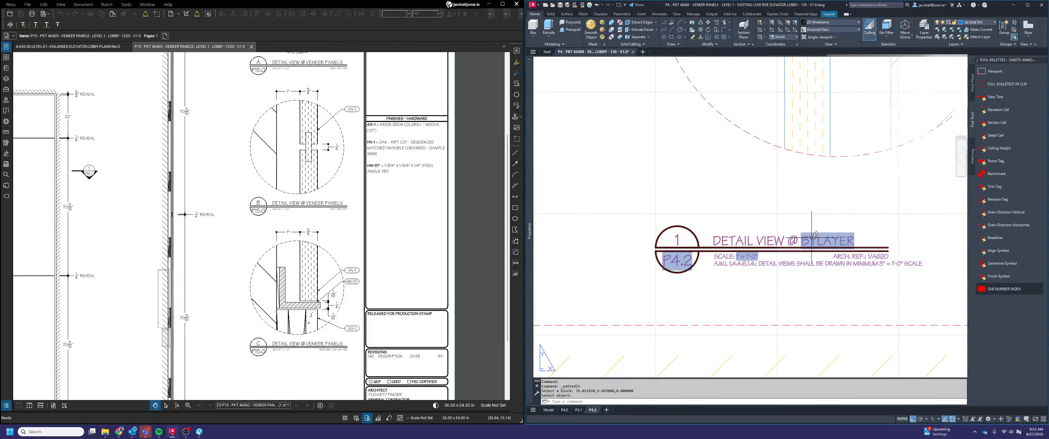
click(820, 236)
click(821, 236)
double_click(820, 237)
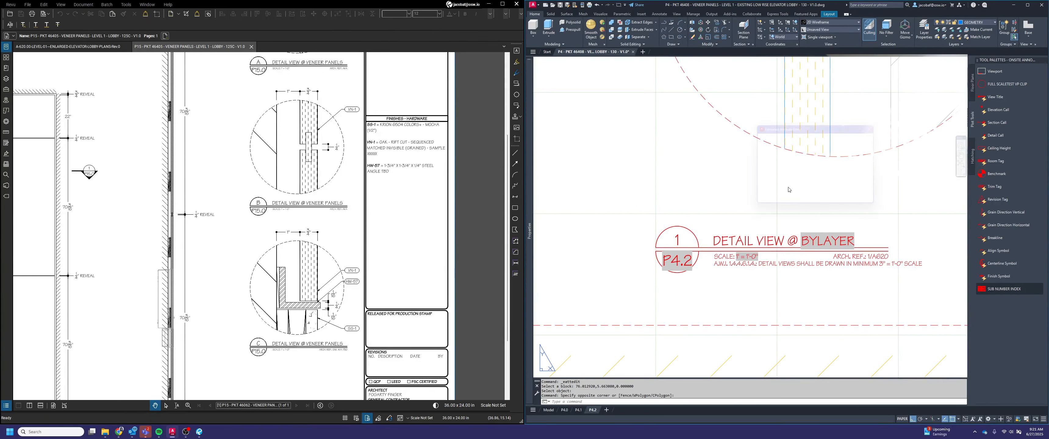
right_click(788, 191)
click(810, 234)
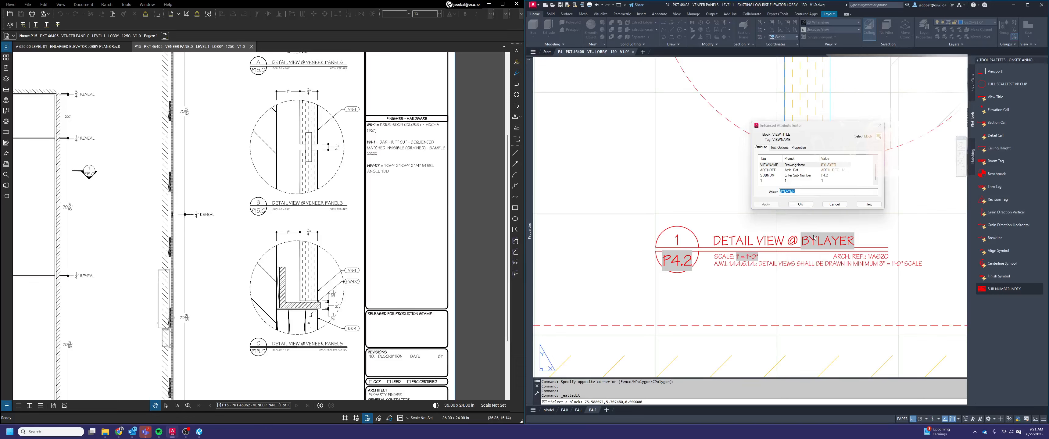
click(736, 137)
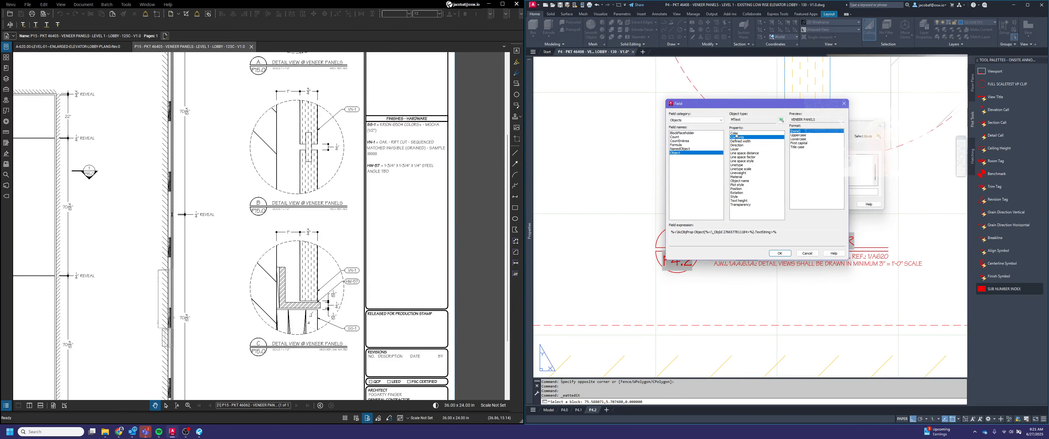
click(778, 253)
click(799, 203)
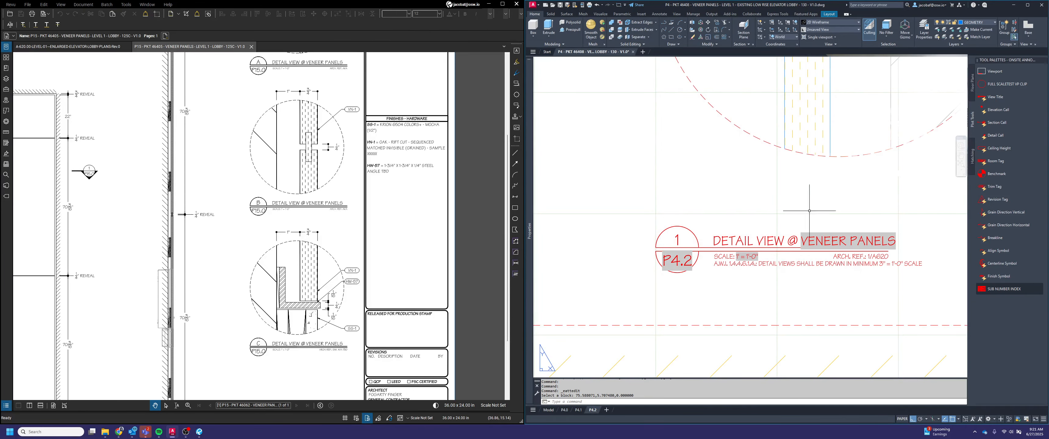
Stretch the underline of the circular detail's title farther to the right, past the end of the VENEER PANELS view name
scroll(760, 256, down, 4)
scroll(800, 267, up, 2)
click(797, 270)
click(782, 231)
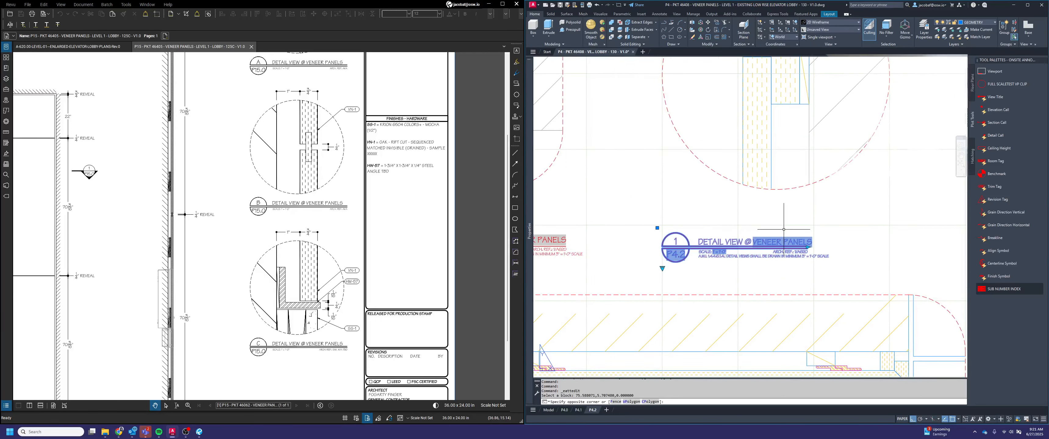
scroll(784, 234, up, 2)
click(811, 249)
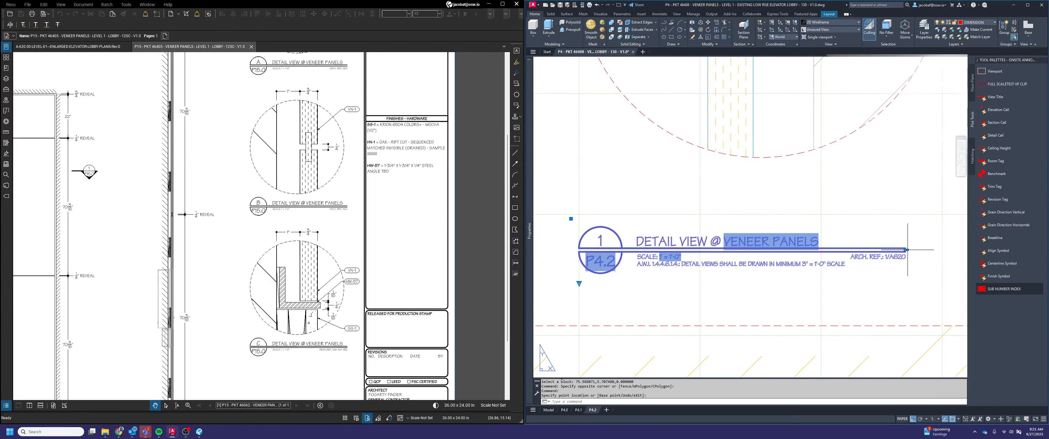
click(907, 250)
click(819, 218)
key(Escape)
scroll(832, 231, down, 5)
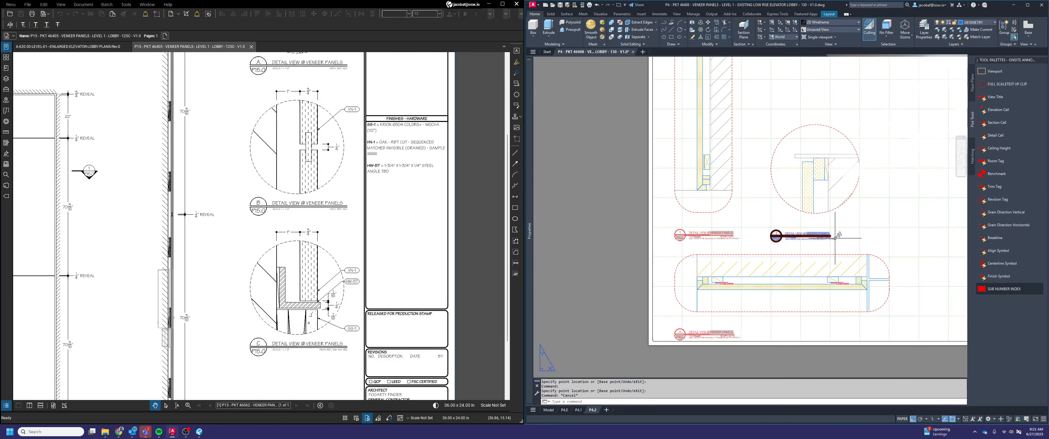
key(Escape)
On layout P4.1, draw a circle of radius 0.5 around the HW-57 angle in the middle section, centered midway between two corner points
scroll(838, 235, down, 4)
middle_drag(808, 264, 747, 276)
click(577, 410)
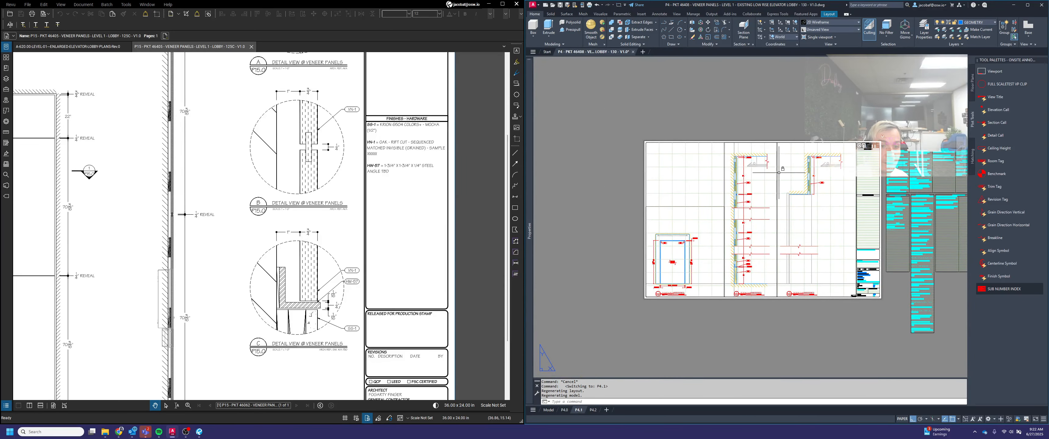
scroll(730, 162, up, 2)
scroll(731, 157, up, 2)
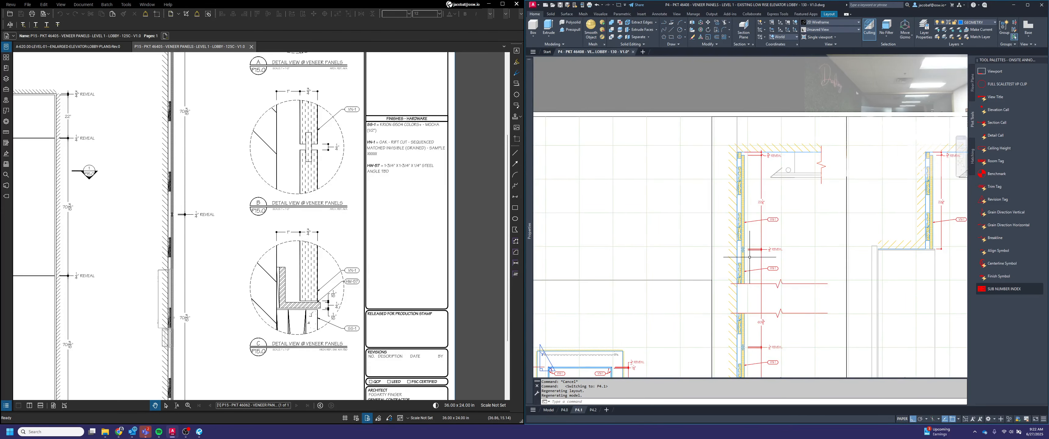
middle_drag(772, 261, 775, 76)
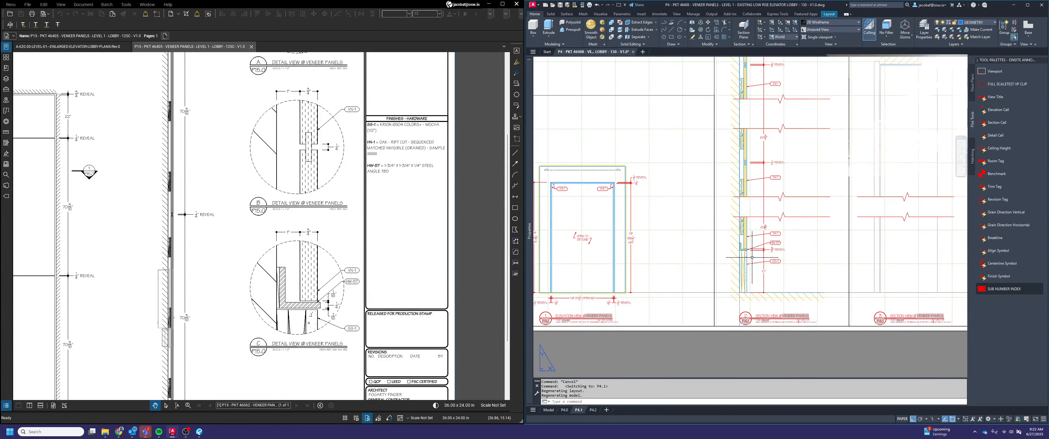
scroll(734, 248, up, 4)
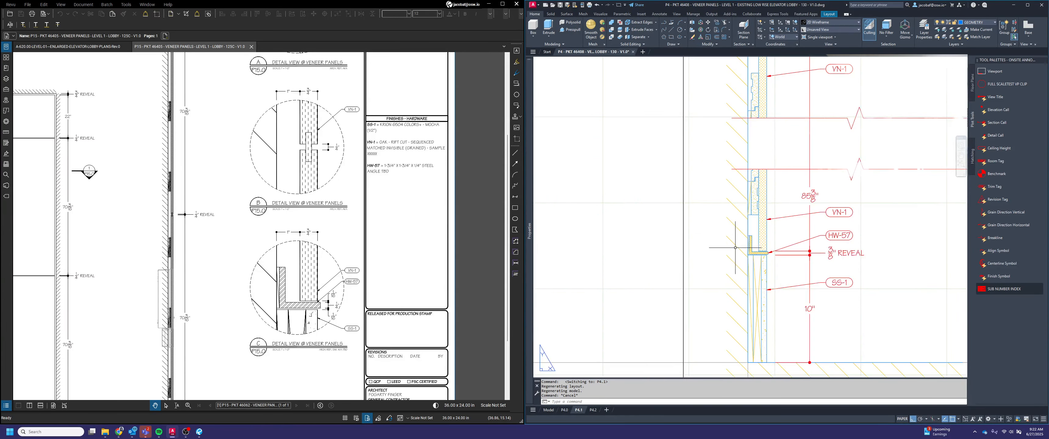
text(circ)
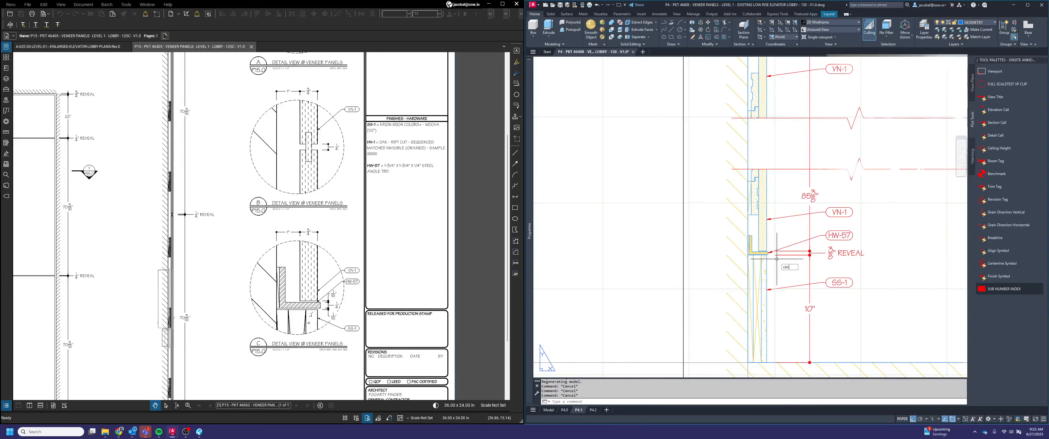
text(le)
key(Return)
shift+right_click(760, 244)
click(786, 260)
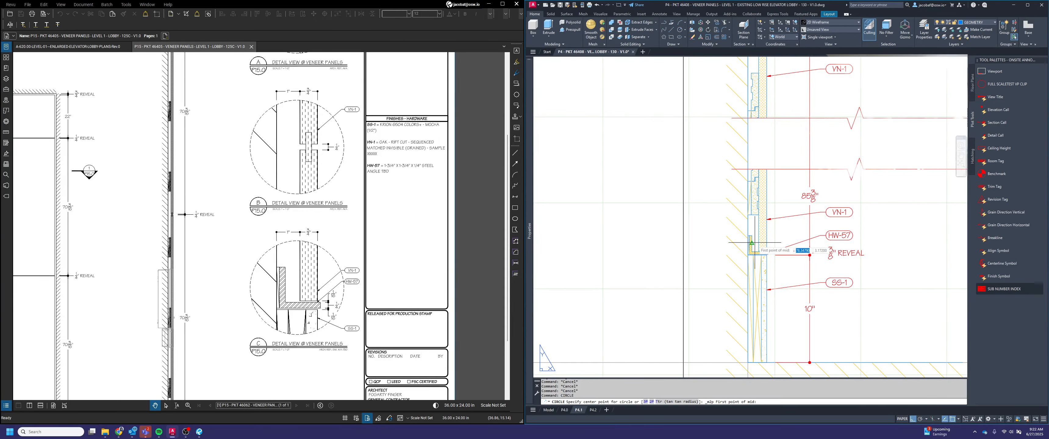
scroll(751, 243, up, 6)
click(728, 218)
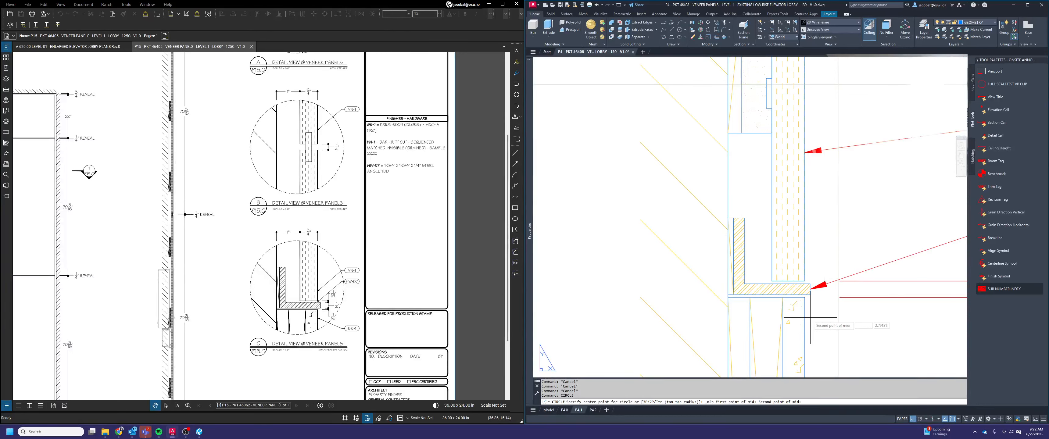
click(802, 297)
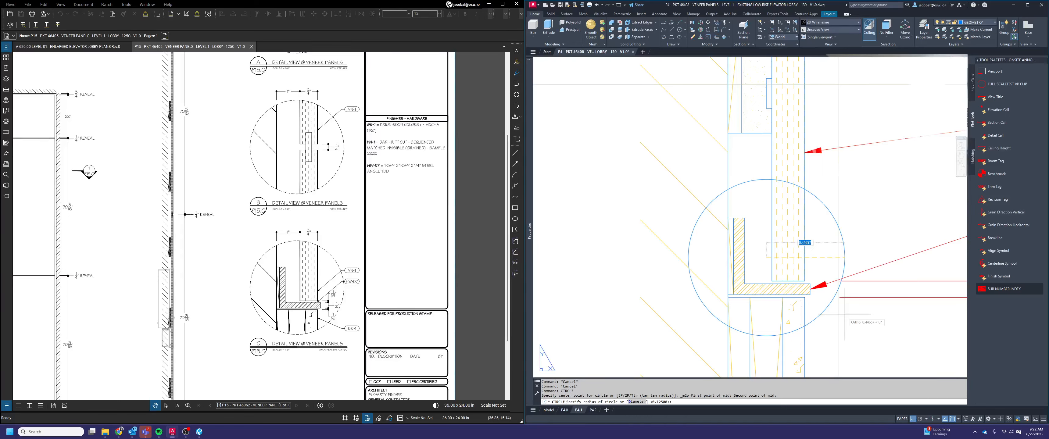
text(.5)
key(Return)
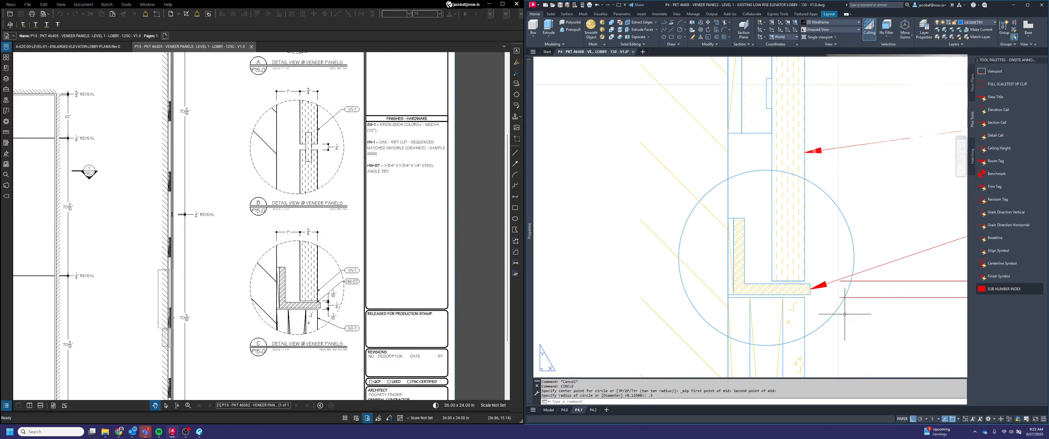
Put the circle around the HW-57 angle on the DIMENSION layer and set its linetype to HIDDEN2
scroll(802, 239, down, 2)
click(829, 226)
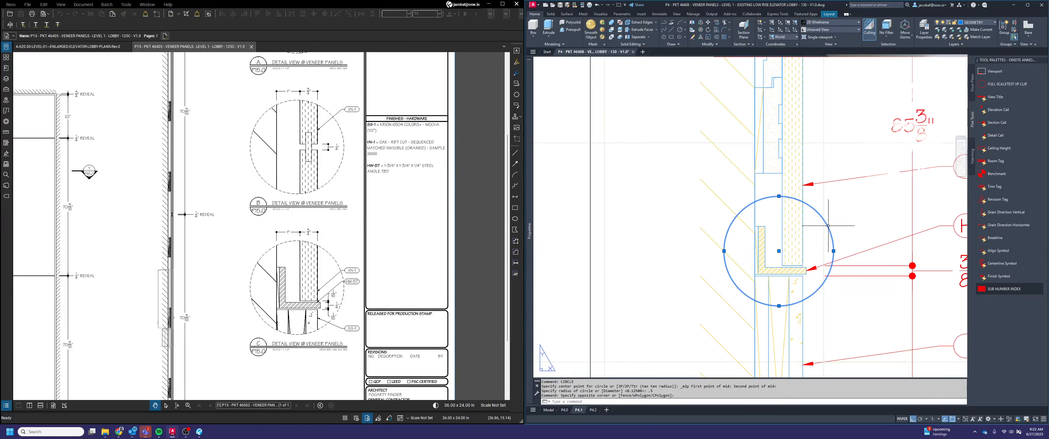
click(978, 24)
click(986, 61)
mouse_move(529, 125)
click(670, 92)
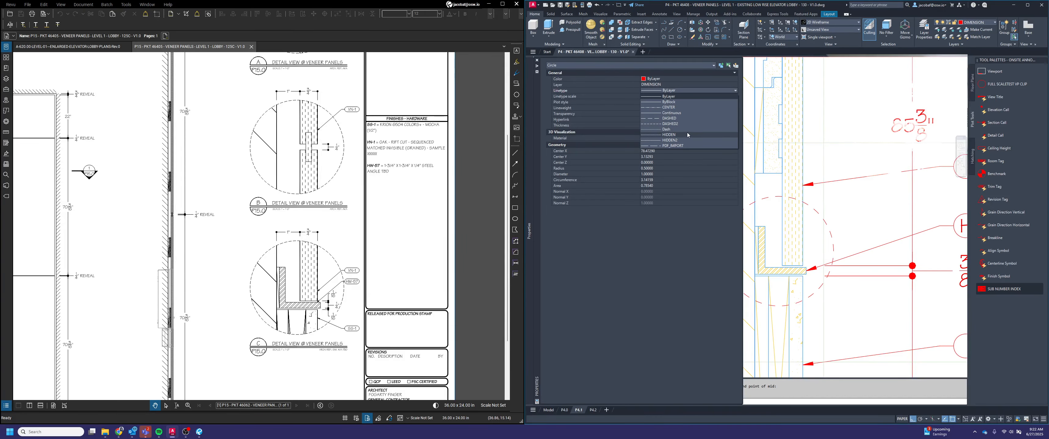
click(687, 140)
key(Escape)
key(Escape)
Copy the dashed circle from its center to the reveal joint higher in the middle section and to the section's top corner
scroll(832, 235, down, 4)
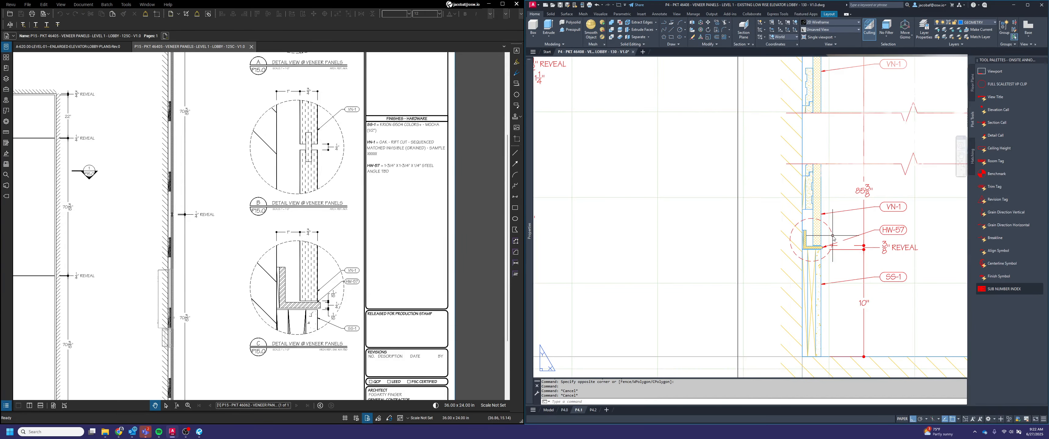
text(copy)
key(Return)
scroll(830, 240, up, 5)
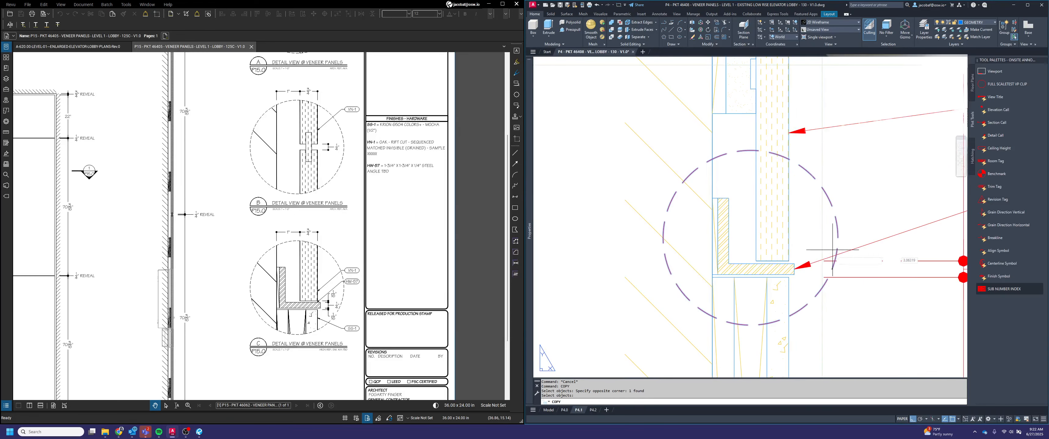
key(Return)
click(750, 237)
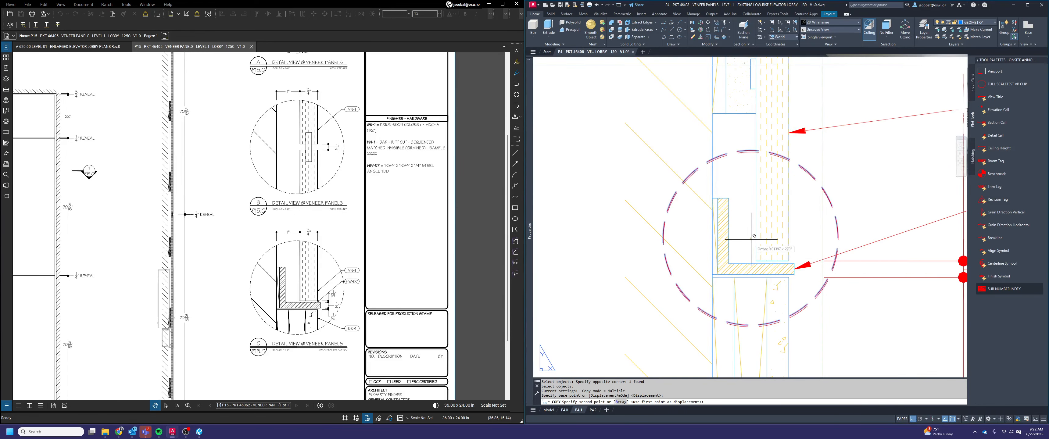
scroll(750, 237, down, 5)
scroll(749, 236, up, 5)
scroll(748, 233, up, 2)
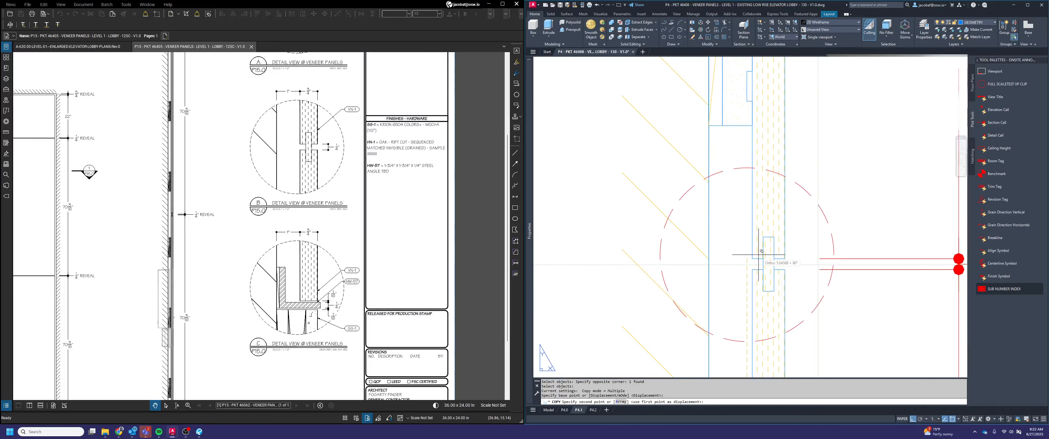
click(746, 264)
scroll(746, 261, down, 4)
scroll(747, 132, up, 5)
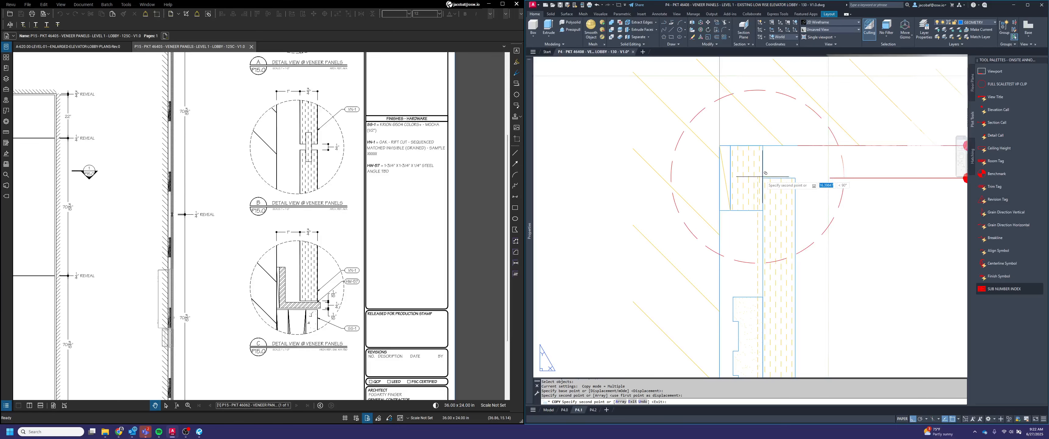
key(Escape)
scroll(774, 195, down, 8)
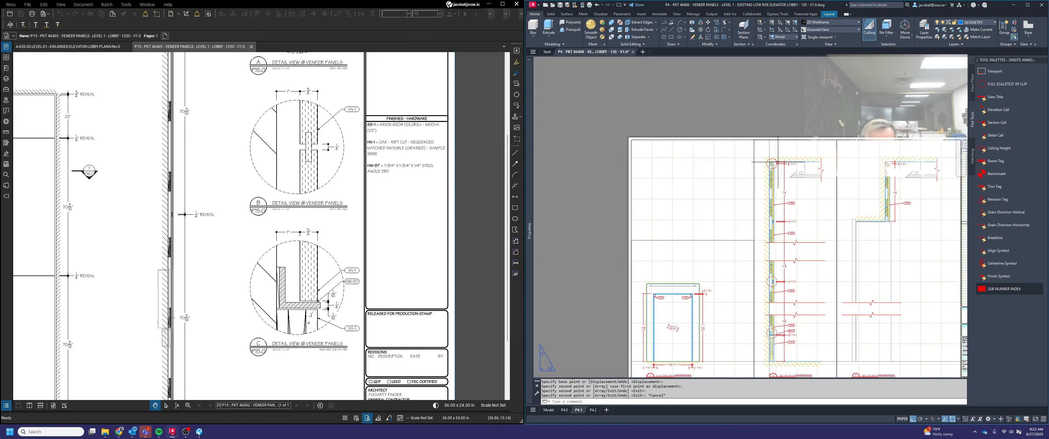
scroll(784, 208, up, 5)
Copy the middle section's viewport, view title and three dashed circles into the empty space beside the P4.1 sheet
key(Escape)
text(c)
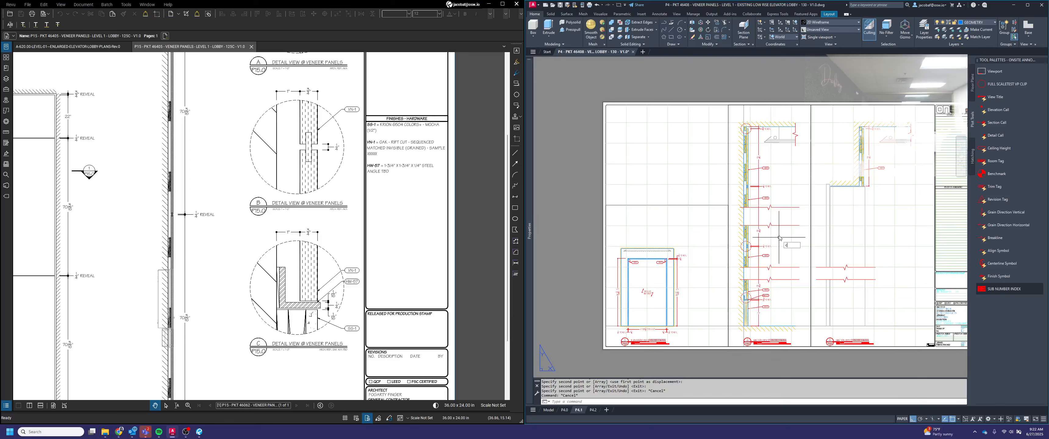
text(o)
key(Return)
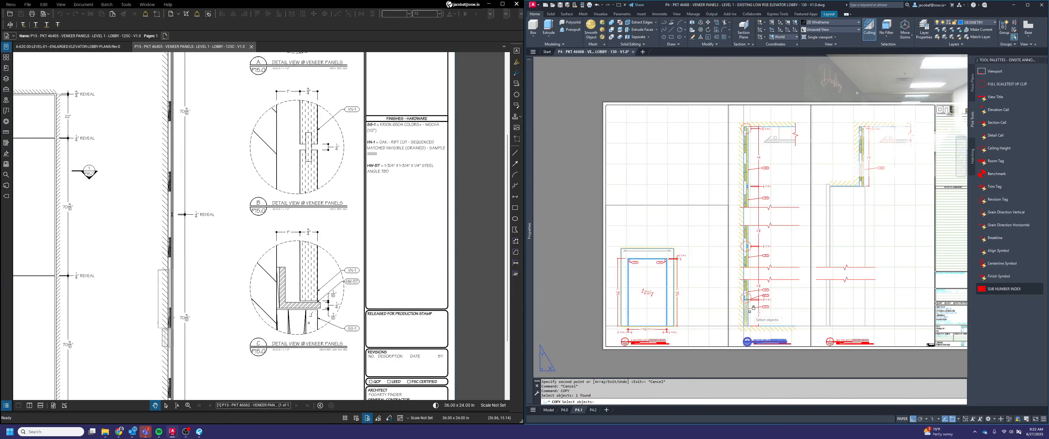
click(774, 321)
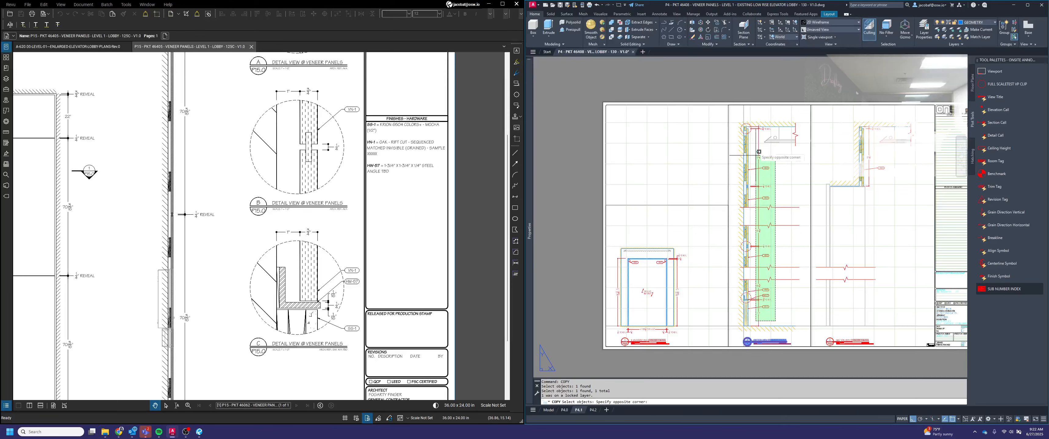
click(745, 121)
click(721, 144)
scroll(723, 146, down, 2)
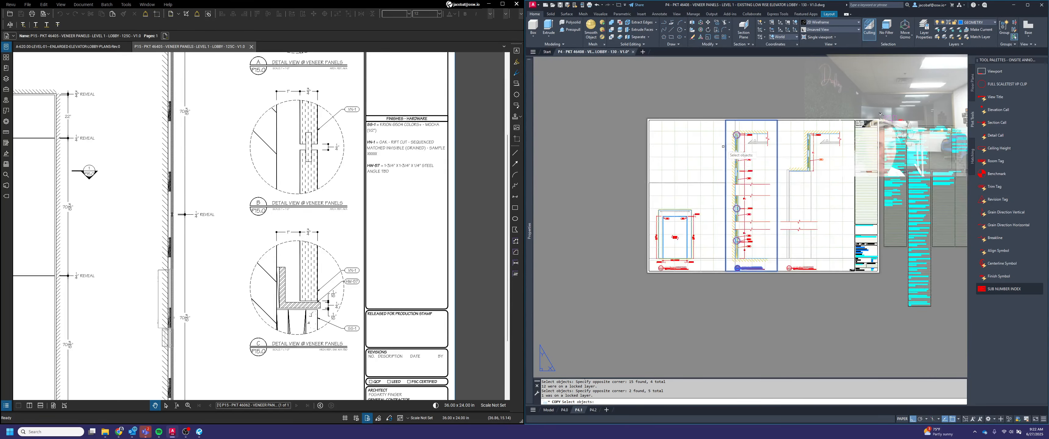
scroll(741, 273, up, 1)
scroll(751, 254, down, 2)
scroll(754, 217, up, 2)
key(Return)
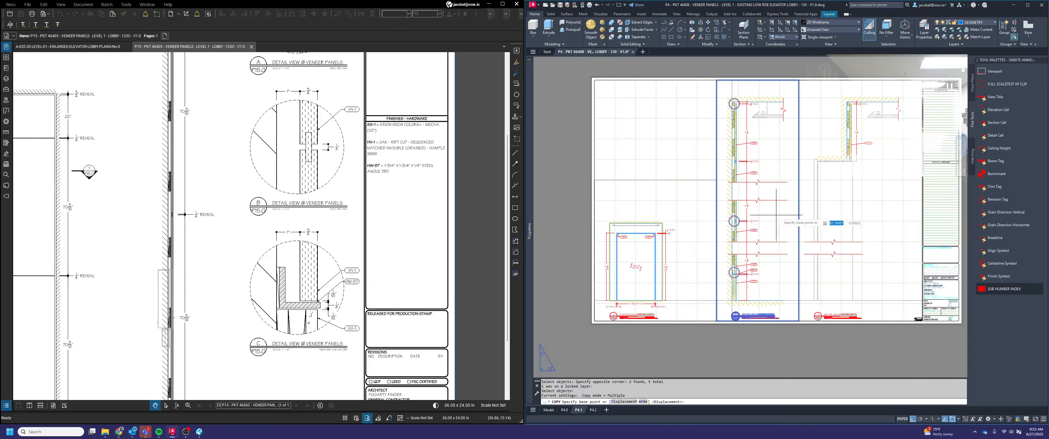
scroll(778, 216, down, 2)
click(777, 217)
click(647, 216)
key(Escape)
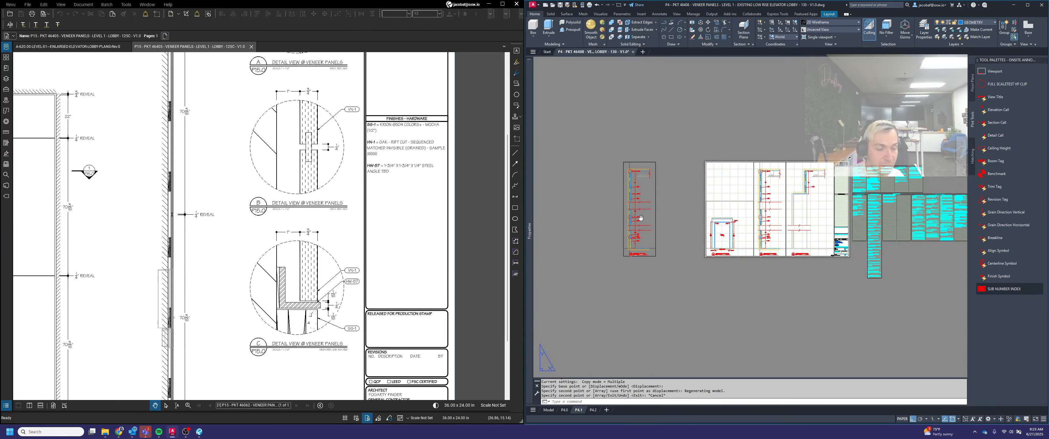
Copy the duplicated viewport with its title and circles two more times, making a row of three sets beside the sheet
scroll(677, 232, up, 2)
middle_drag(640, 218, 731, 242)
key(Escape)
key(Escape)
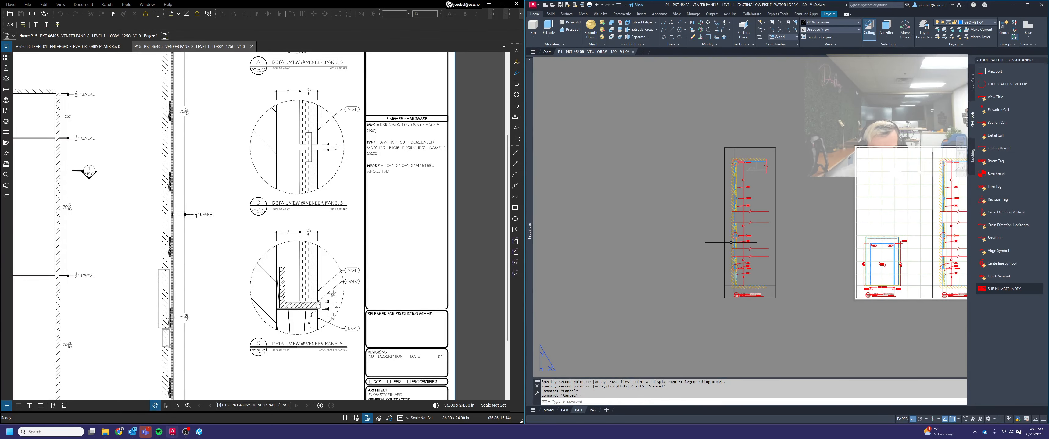
key(Return)
click(786, 326)
click(682, 110)
key(Return)
scroll(758, 164, down, 2)
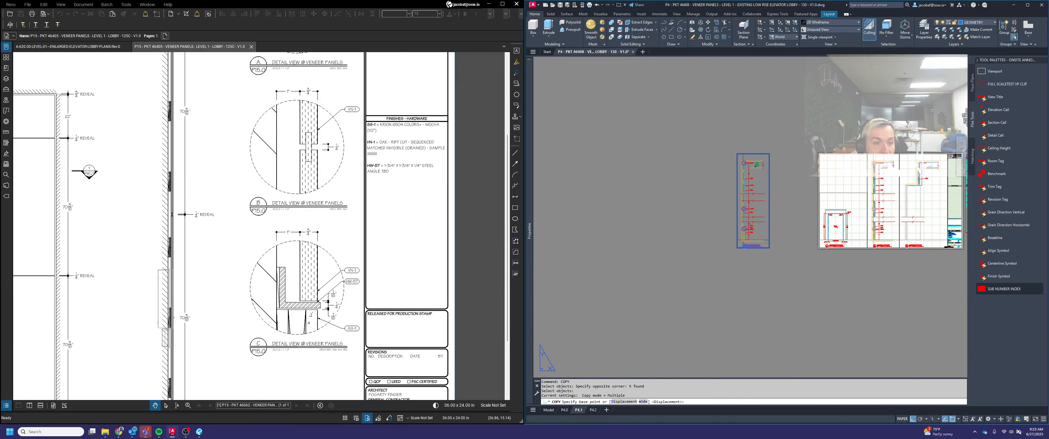
click(757, 165)
click(713, 166)
click(664, 164)
key(Escape)
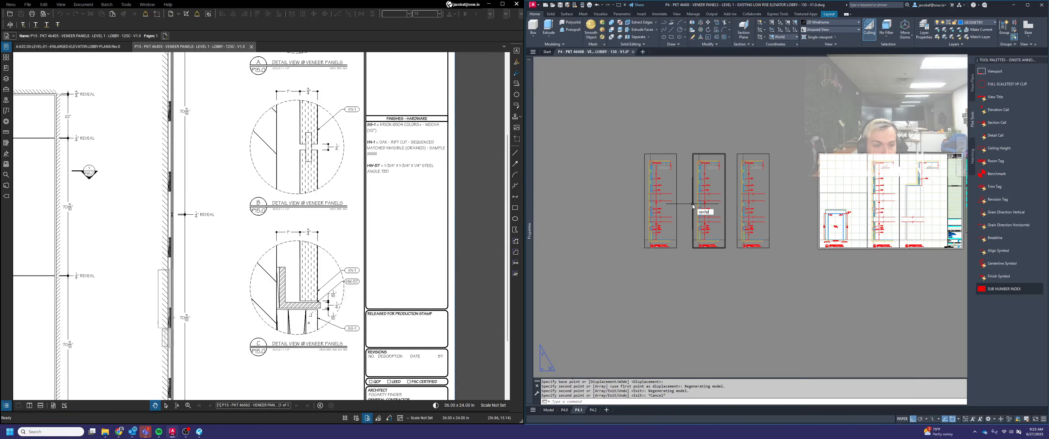
Clip the three copied viewports with VPCLIP, one each to the HW-57 angle circle, the reveal joint circle and the top corner circle
text(vpclip)
key(Return)
click(677, 206)
scroll(649, 228, up, 2)
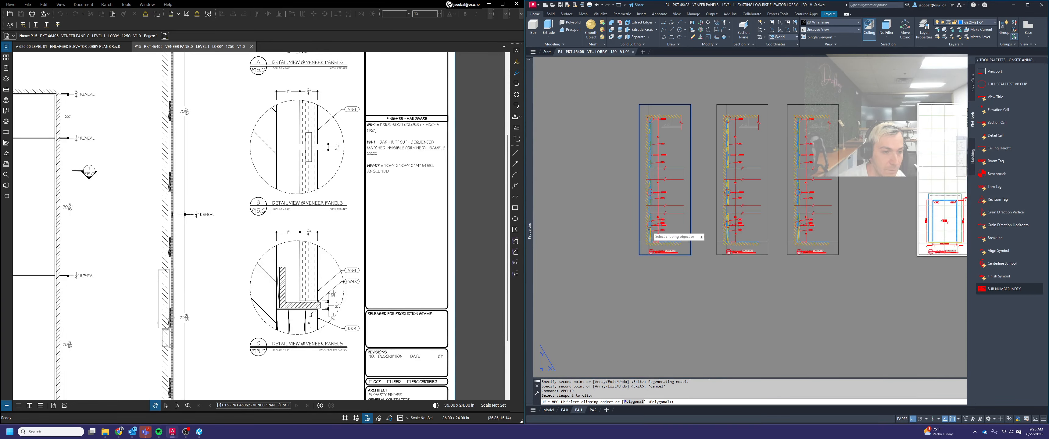
click(650, 224)
key(Return)
click(768, 236)
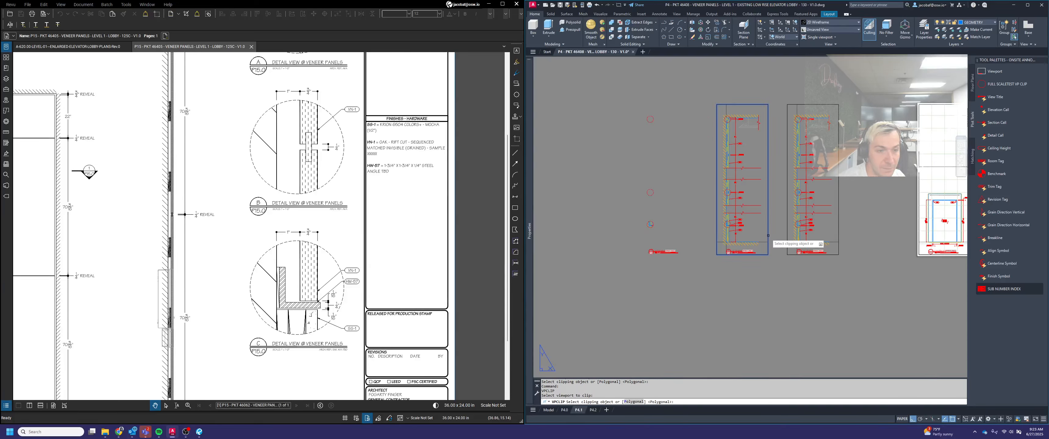
click(727, 193)
key(Return)
click(838, 200)
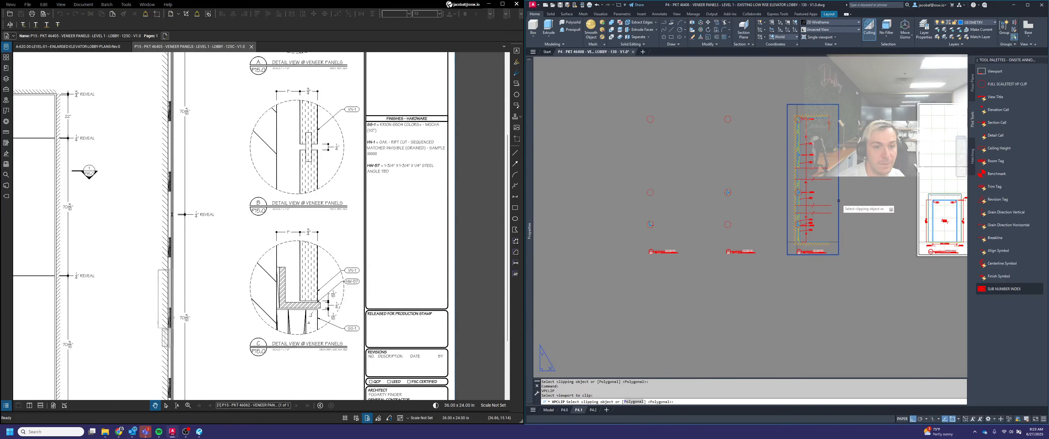
click(801, 122)
key(Escape)
Delete the leftover circles in the three copied sets, keeping only the circles that clip a viewport
click(822, 234)
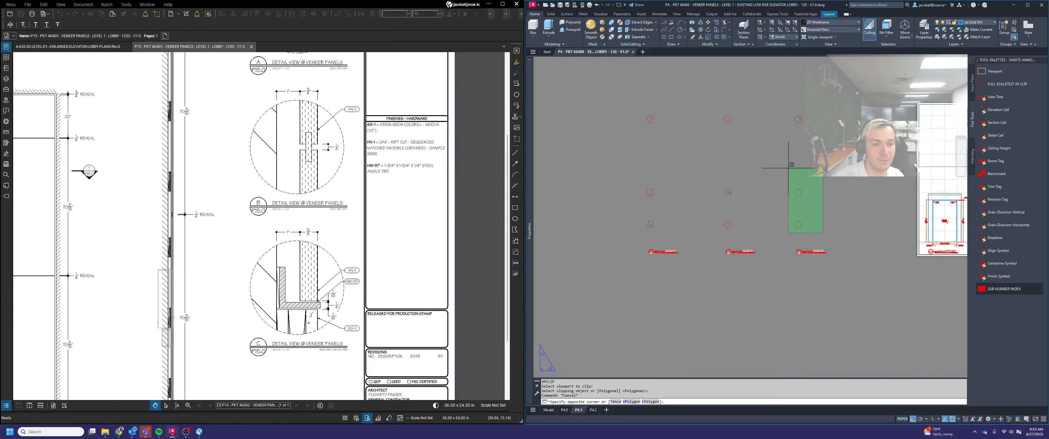
click(787, 164)
key(Delete)
click(751, 138)
click(710, 95)
key(Delete)
click(687, 138)
click(633, 105)
key(Delete)
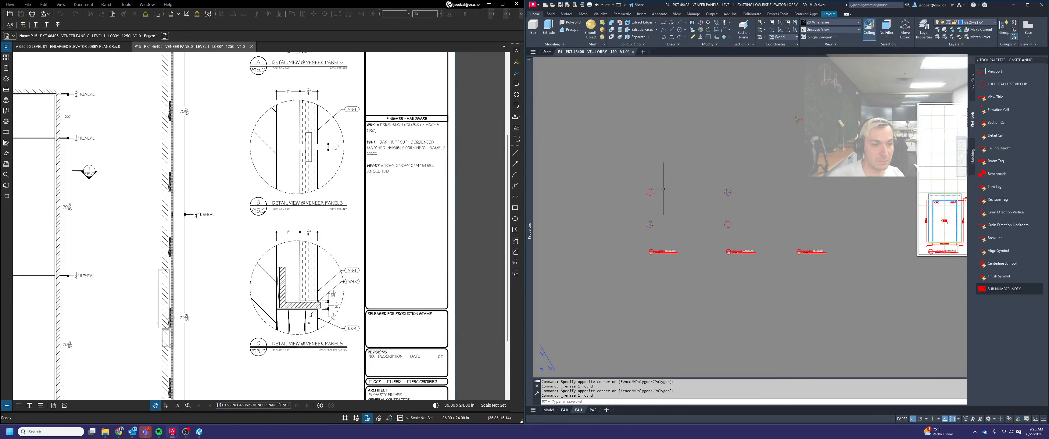
click(667, 202)
click(723, 222)
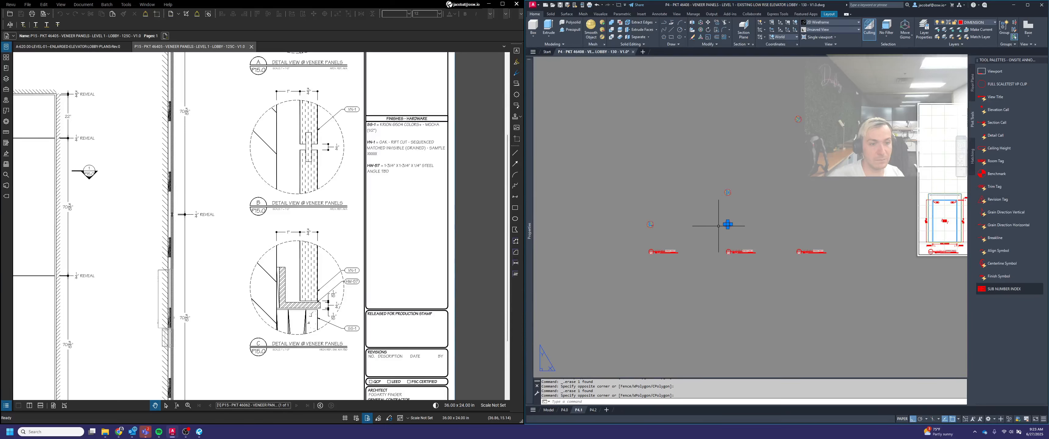
key(Escape)
Set the scale of the clipped HW-57 angle and reveal joint viewports to 1'-0" = 1'-0"
click(649, 224)
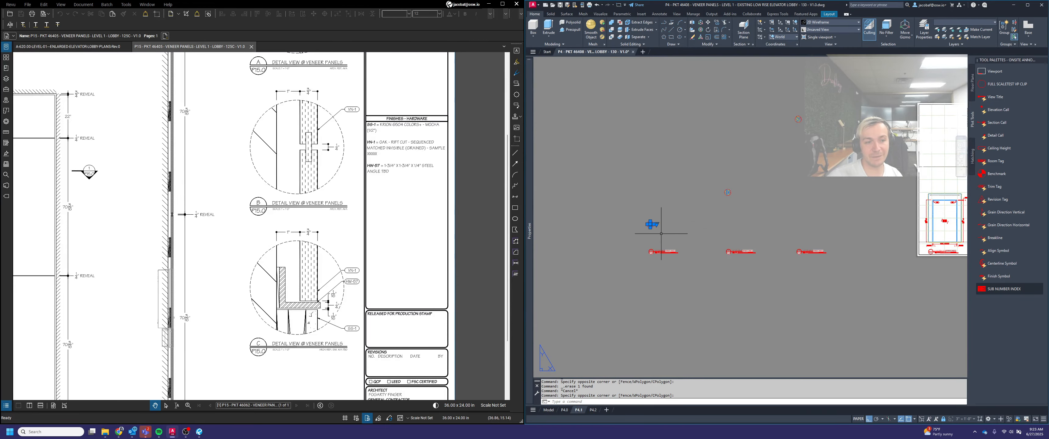
scroll(661, 230, up, 2)
click(652, 221)
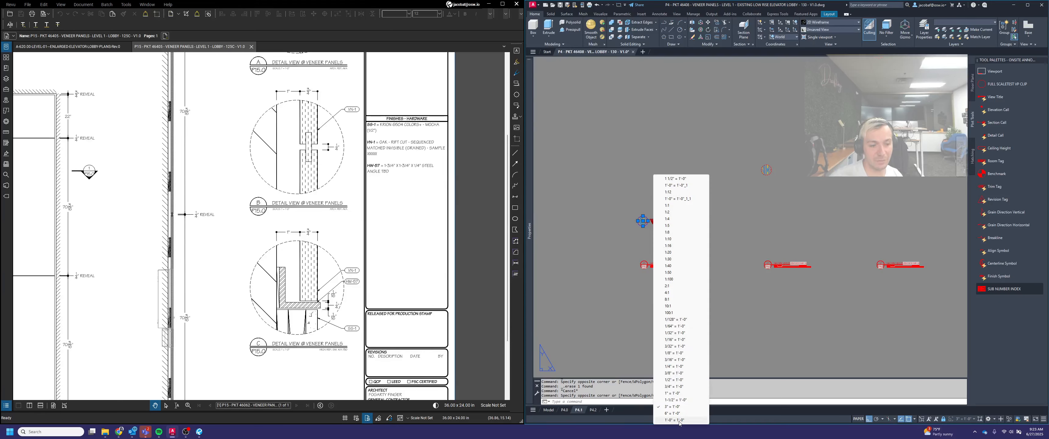
click(679, 421)
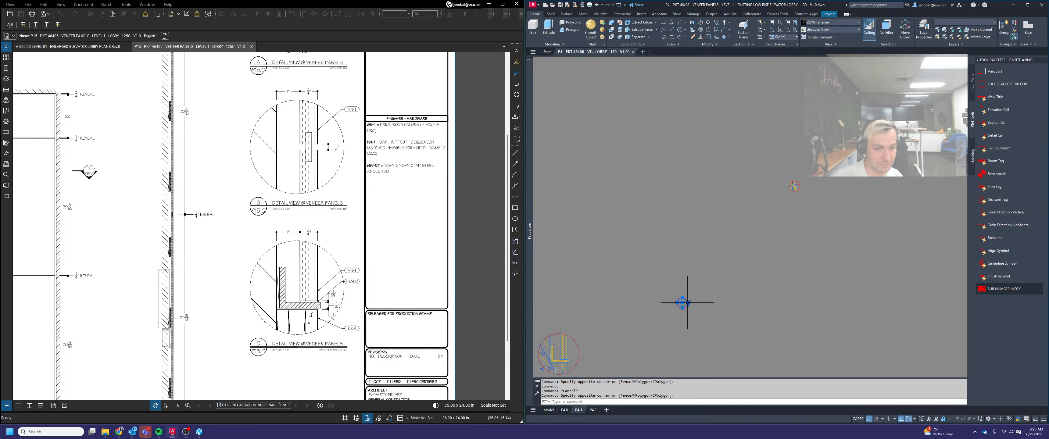
click(688, 303)
click(707, 299)
scroll(716, 287, down, 2)
key(Escape)
Set the scale of the clipped top corner viewport to 1'-0" = 1'-0"
click(793, 239)
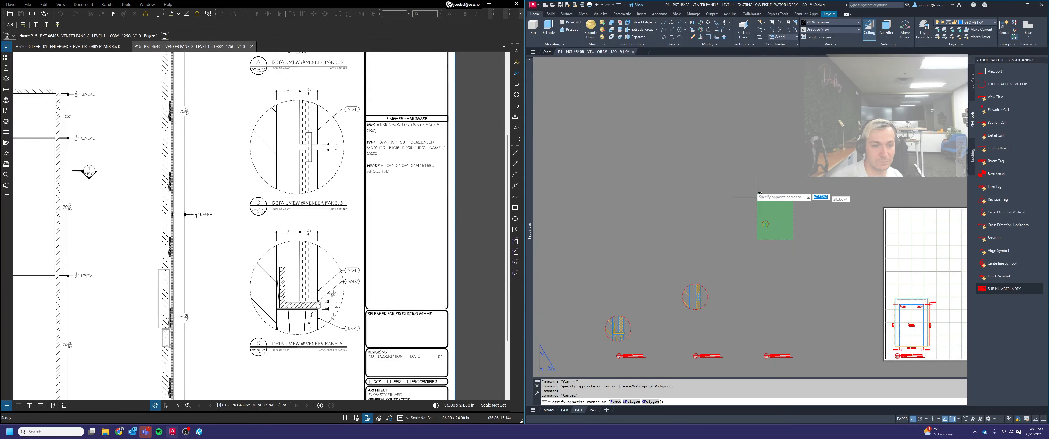
click(757, 198)
scroll(769, 233, up, 2)
click(774, 219)
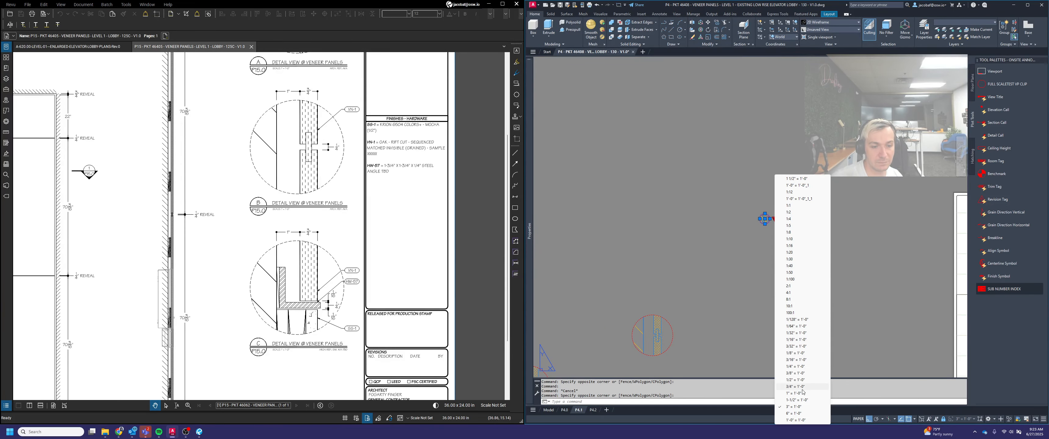
click(797, 421)
key(Escape)
Cut the three circular details and their titles from P4.1 and paste them outside the sheet on layout P4.2
scroll(785, 260, down, 3)
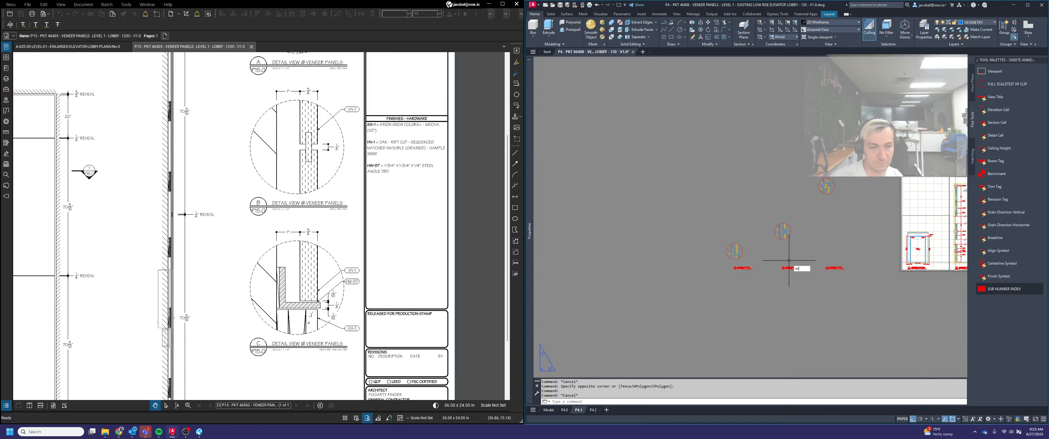
key(Return)
click(856, 307)
click(703, 146)
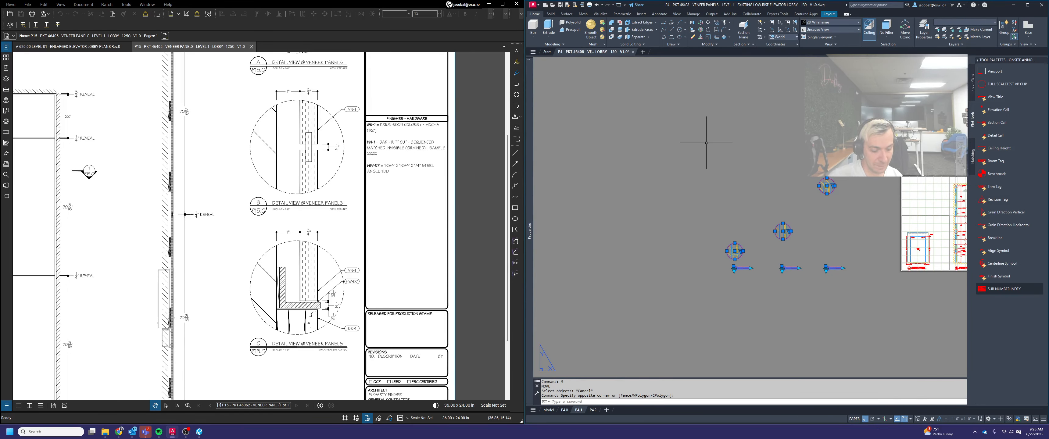
key(ctrl+x)
middle_click(637, 369)
middle_click(637, 370)
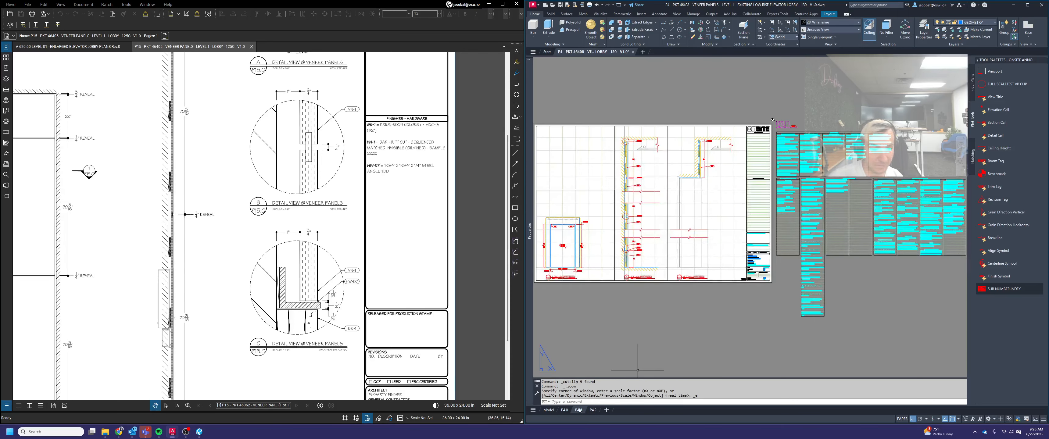
click(592, 410)
scroll(788, 250, down, 2)
key(ctrl+v)
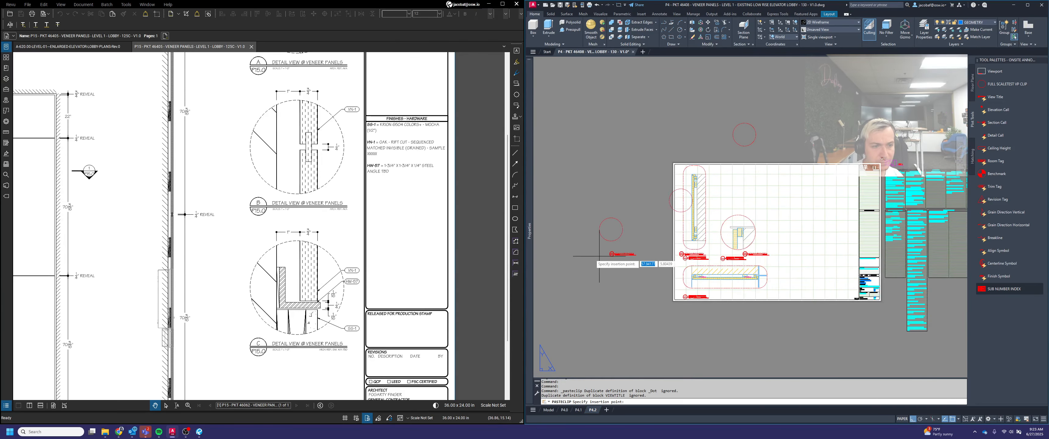
click(595, 140)
scroll(726, 148, down, 2)
middle_drag(726, 148, 787, 239)
scroll(731, 230, up, 2)
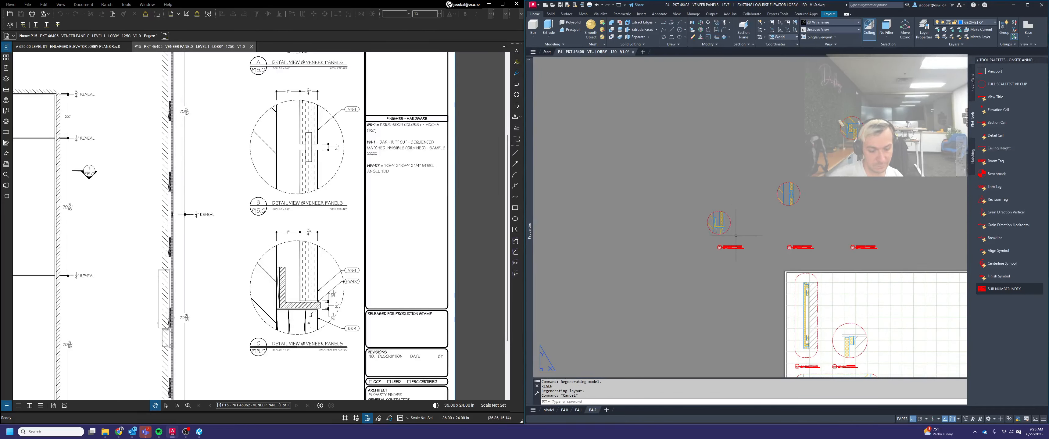
Move the HW-57 angle detail onto its title, aligning the circle's left edge with the left end of the title bubble
key(space)
click(735, 231)
click(712, 216)
key(space)
scroll(714, 232, up, 4)
click(695, 207)
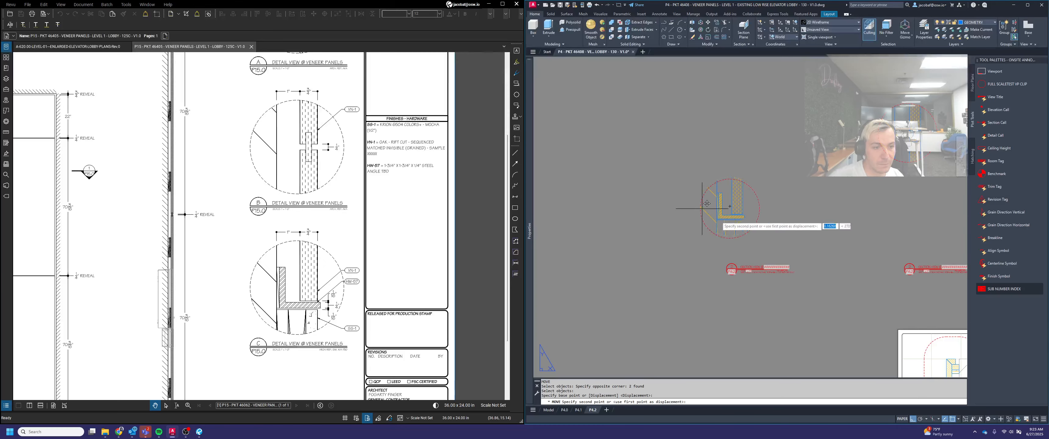
scroll(730, 263, up, 4)
click(709, 284)
Move the HW-57 angle detail straight up so that the bottom of its circle sits 1.5 above its title line
key(space)
click(835, 369)
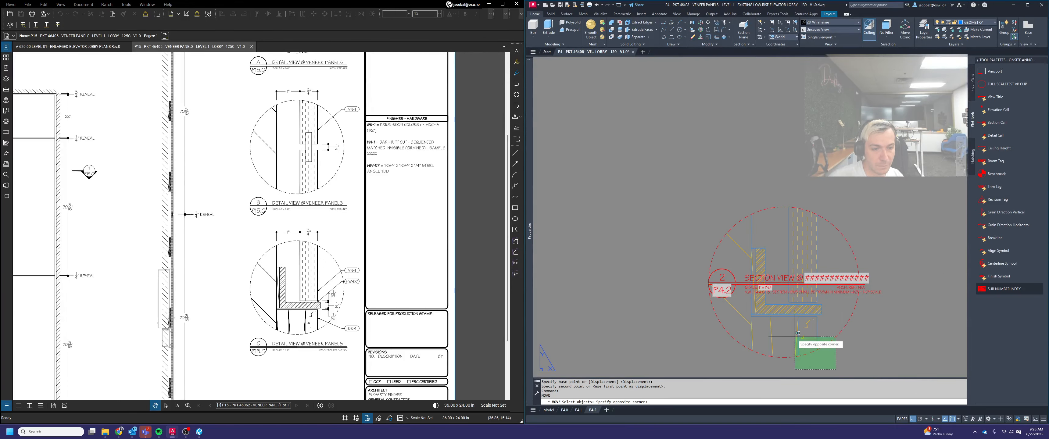
click(795, 336)
key(space)
click(776, 358)
scroll(787, 307, up, 4)
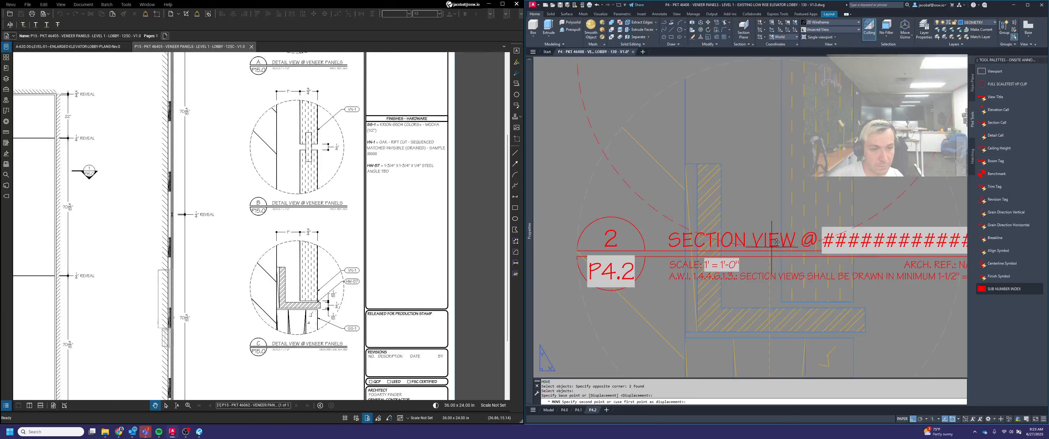
scroll(745, 281, down, 2)
scroll(752, 264, down, 2)
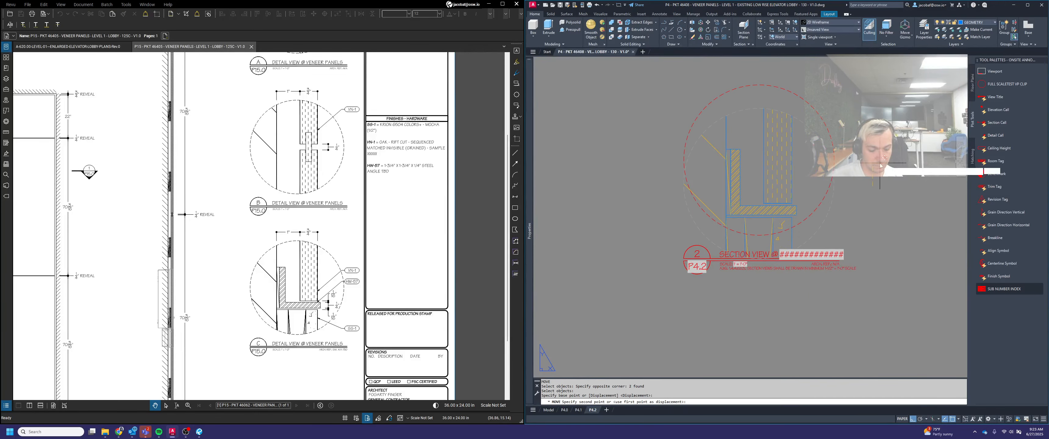
text(1.5)
key(Return)
right_click(816, 165)
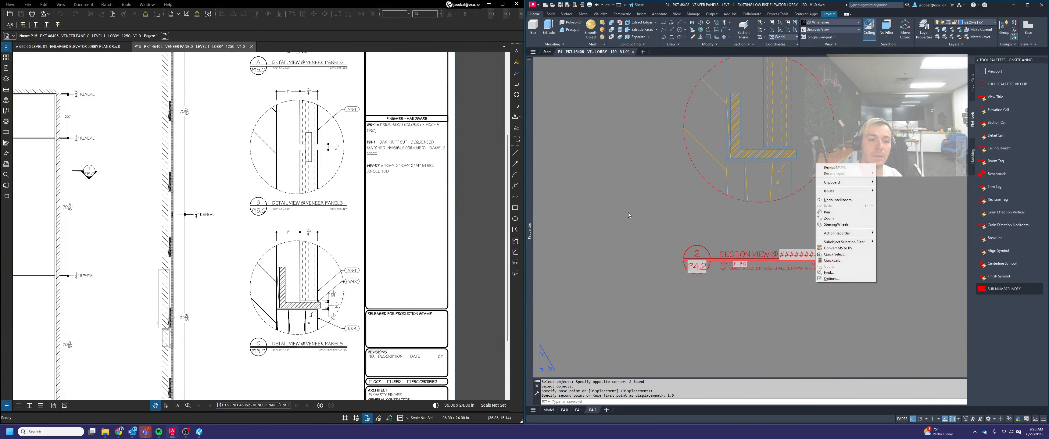
click(680, 222)
key(Escape)
key(Escape)
scroll(659, 212, down, 4)
Move the reveal joint detail onto its title, aligning the circle's left edge with the left end of the title bubble
text(m)
key(space)
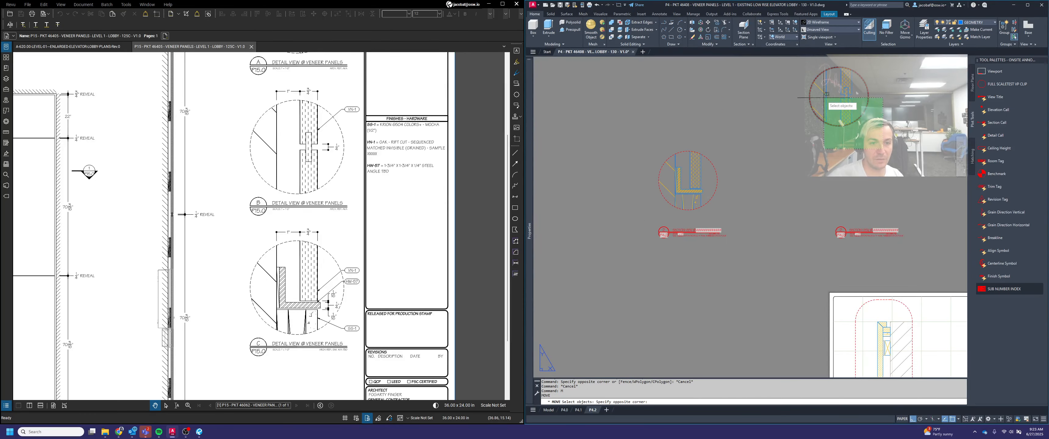
click(824, 98)
key(space)
click(807, 96)
scroll(842, 219, up, 4)
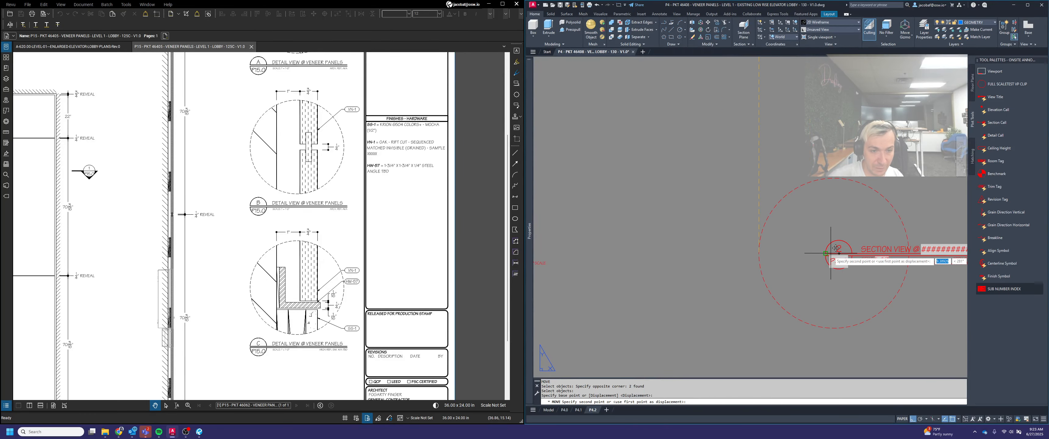
click(829, 253)
Move the reveal joint detail straight up until the bottom of its circle rests on the title line
scroll(858, 287, down, 4)
key(space)
click(857, 274)
click(834, 259)
scroll(834, 269, up, 2)
key(space)
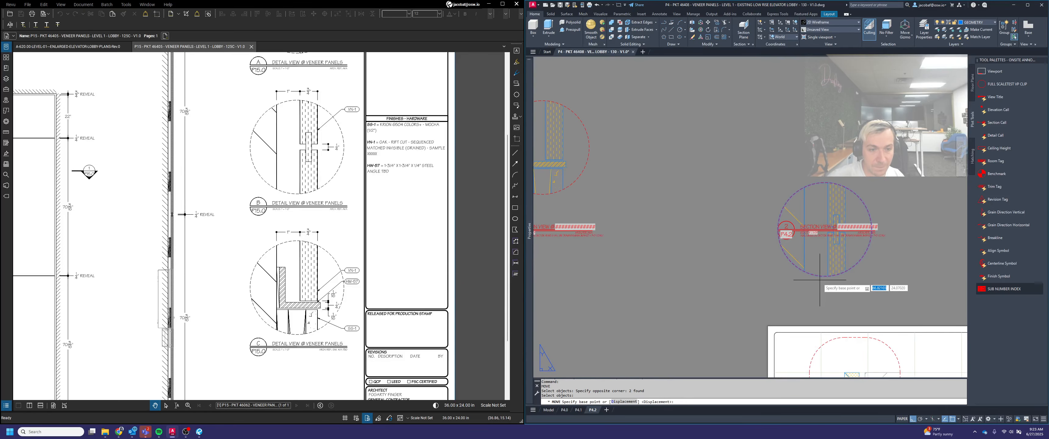
click(821, 280)
scroll(821, 233, up, 4)
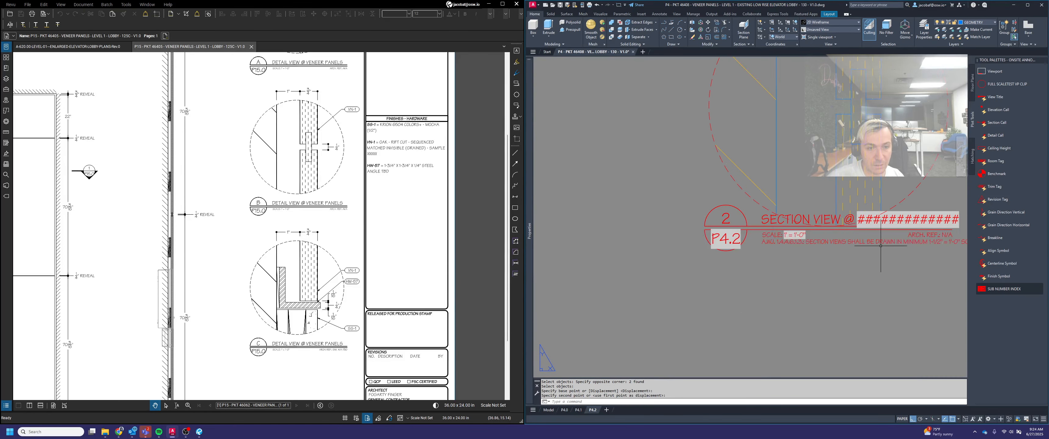
Move the top corner detail onto its title, aligning the circle's left edge with the left end of the title bubble
scroll(819, 230, down, 6)
key(space)
middle_drag(788, 212, 786, 298)
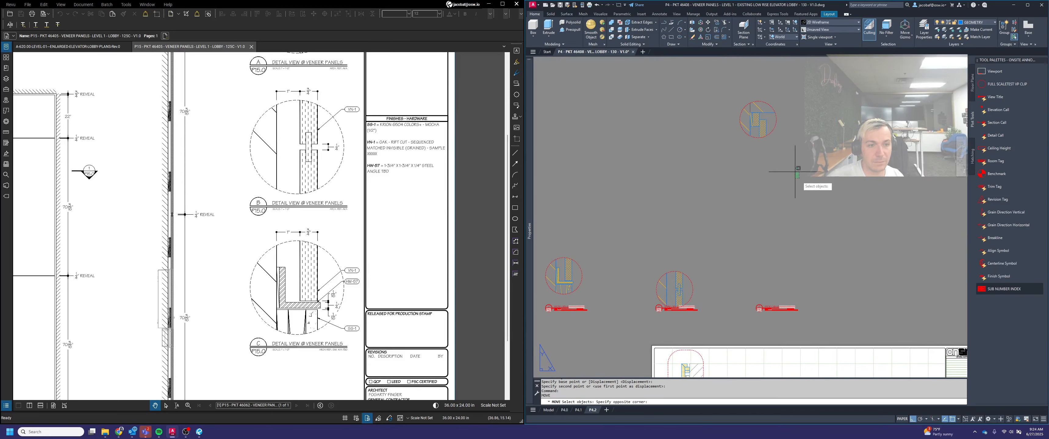
click(793, 166)
click(756, 129)
key(space)
scroll(736, 117, up, 2)
click(740, 117)
scroll(744, 122, down, 4)
scroll(753, 238, up, 7)
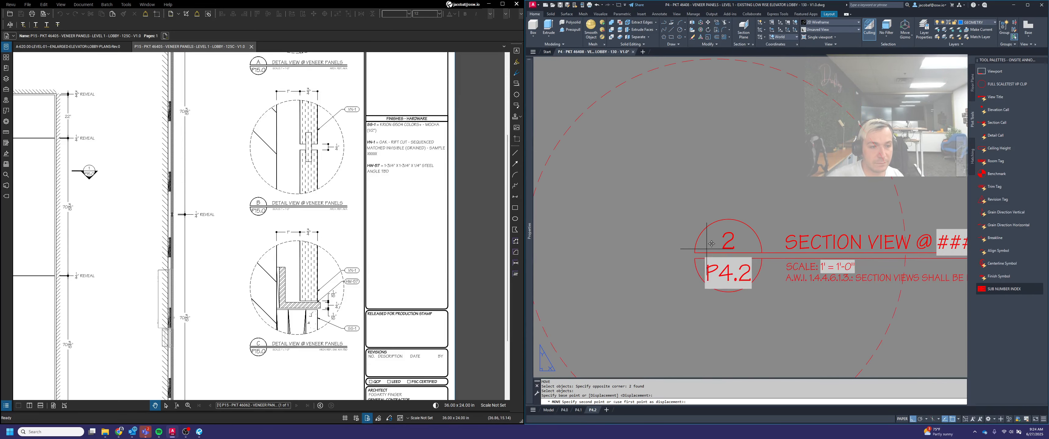
Move the top corner detail straight up until the bottom of its circle rests on the title line
scroll(703, 246, down, 5)
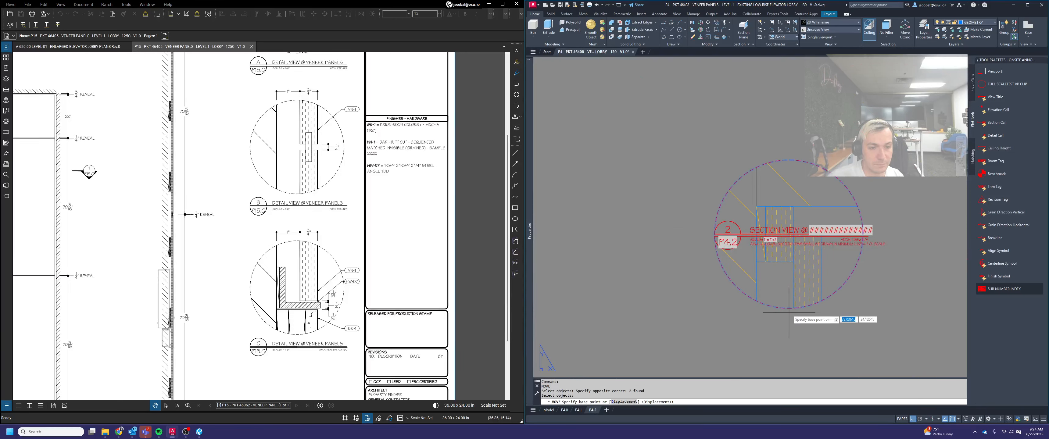
scroll(788, 259, up, 4)
click(788, 198)
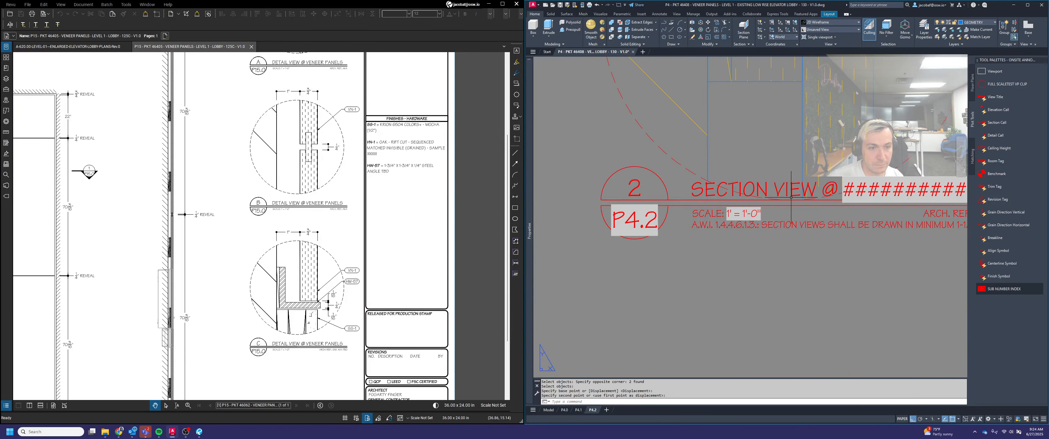
scroll(784, 211, down, 7)
key(Escape)
Move the reveal joint and top corner details up together by 1.5, leaving their titles in place
key(space)
click(829, 189)
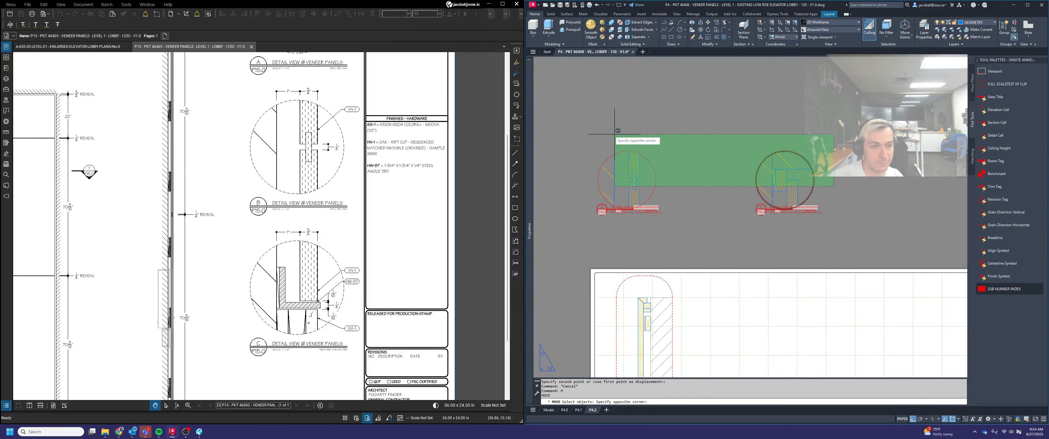
click(615, 135)
scroll(787, 186, down, 5)
key(space)
click(739, 146)
text(1.)
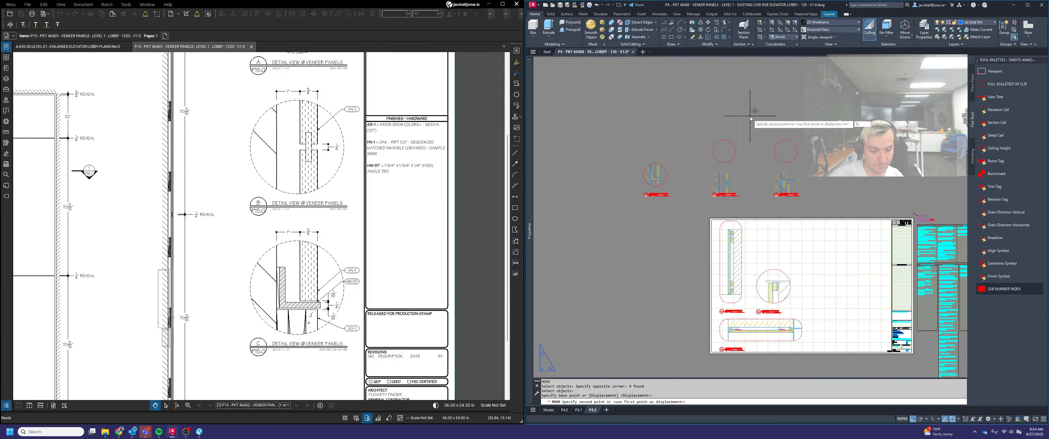
text(5)
key(Return)
key(Escape)
scroll(683, 187, up, 4)
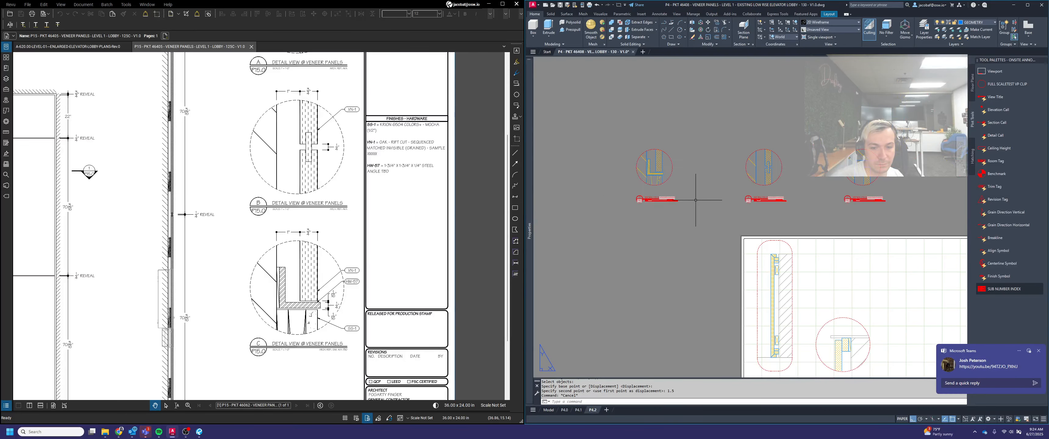
Move the HW-57 angle detail with its title onto the sheet, snapping its title bubble onto the lower horizontal section's title bubble
middle_drag(710, 196, 787, 201)
text(m)
key(space)
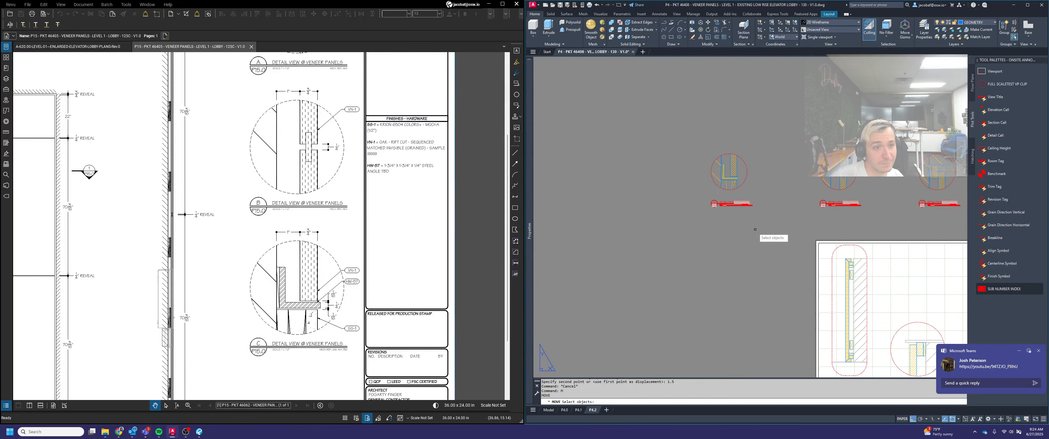
click(773, 233)
click(700, 159)
scroll(704, 183, up, 4)
scroll(695, 175, up, 5)
key(space)
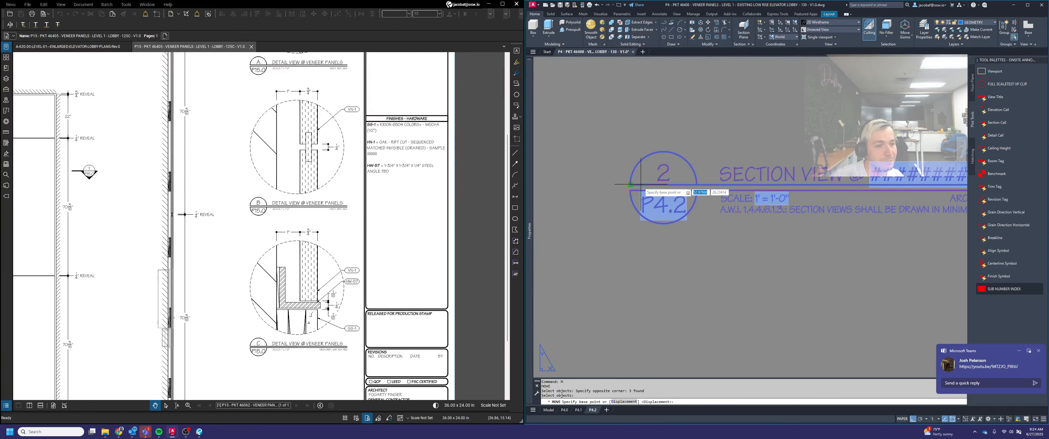
click(633, 183)
scroll(656, 167, down, 12)
scroll(776, 249, up, 5)
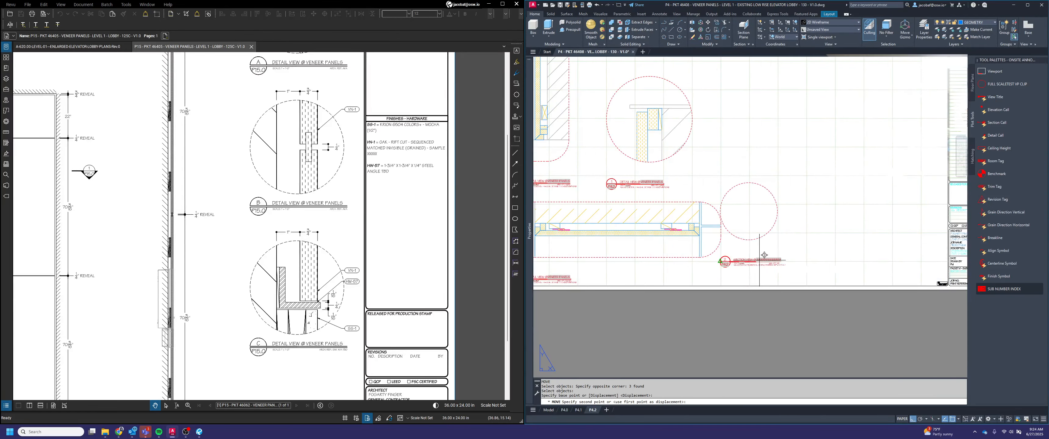
scroll(753, 256, down, 4)
scroll(647, 273, up, 8)
click(644, 275)
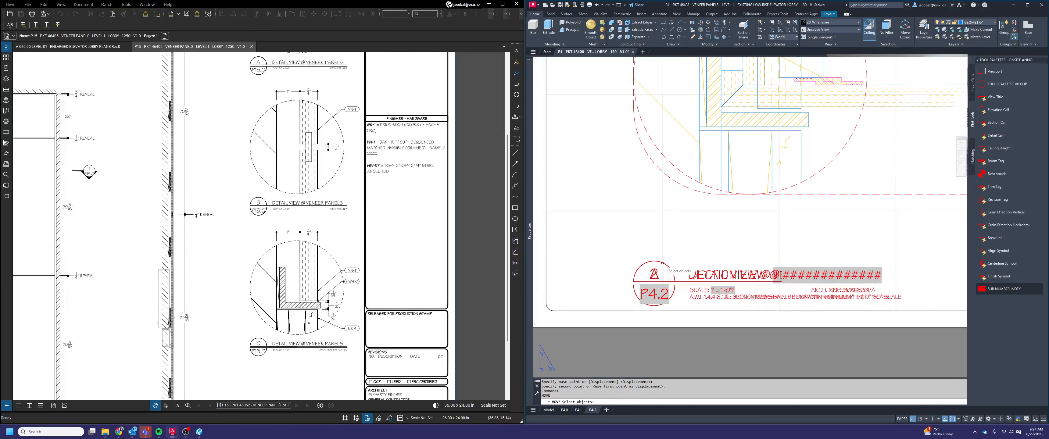
Move the same angle detail and title horizontally into the free space beside the end of the lower horizontal section
key(space)
text(pr)
key(space)
key(space)
scroll(684, 258, down, 2)
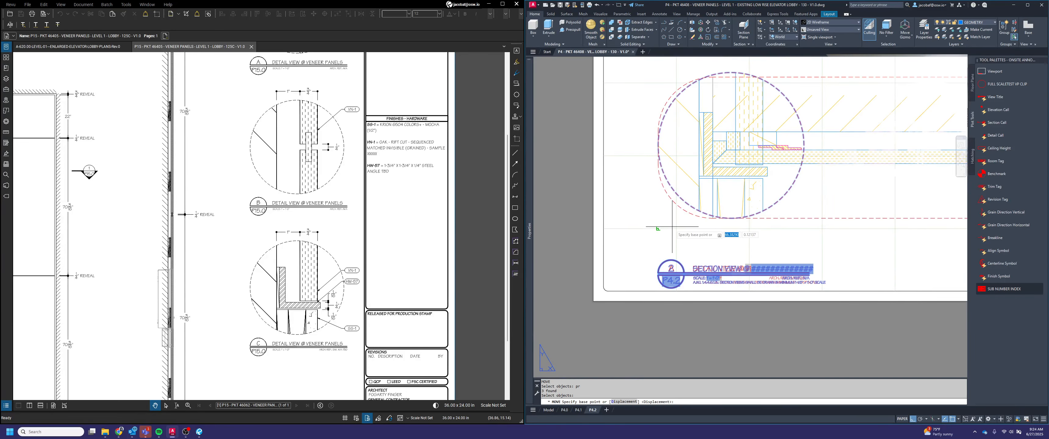
click(674, 228)
scroll(674, 227, down, 4)
click(899, 229)
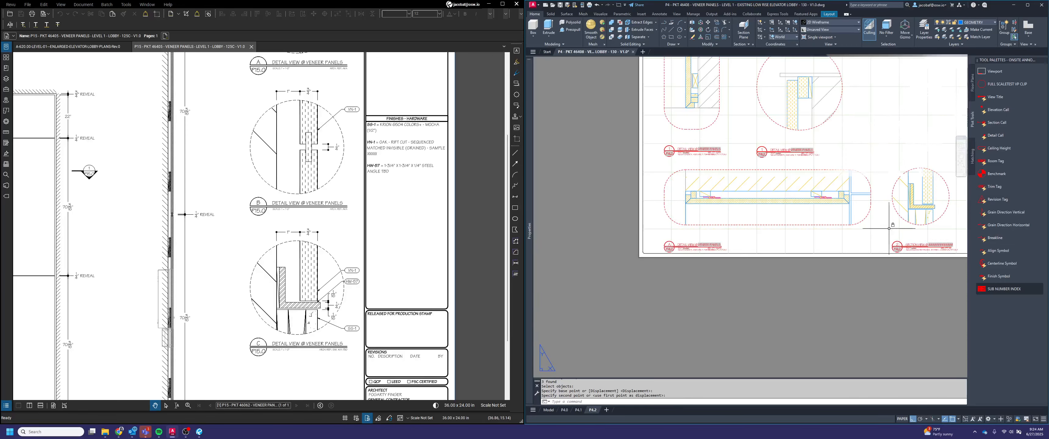
Move the reveal joint detail with its title onto the sheet, placing it directly above the angle detail with their title bubbles aligned
scroll(753, 244, down, 4)
middle_drag(754, 245, 737, 284)
scroll(696, 131, up, 2)
key(space)
click(727, 144)
click(663, 76)
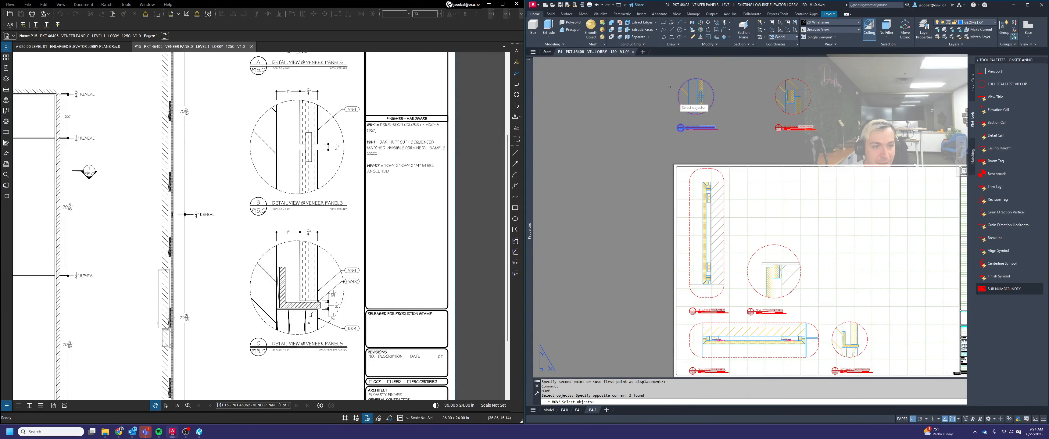
key(space)
scroll(684, 122, up, 5)
scroll(662, 138, up, 4)
click(660, 137)
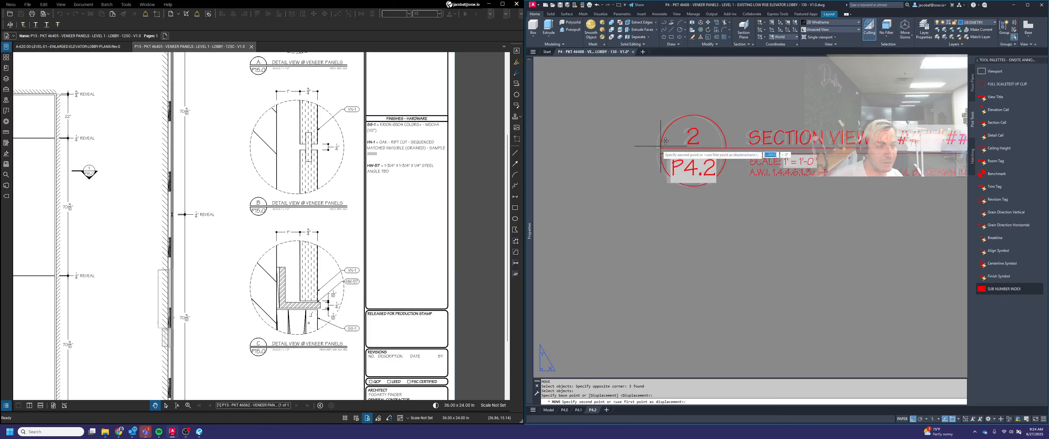
scroll(553, 143, down, 5)
scroll(692, 195, down, 3)
scroll(749, 277, up, 7)
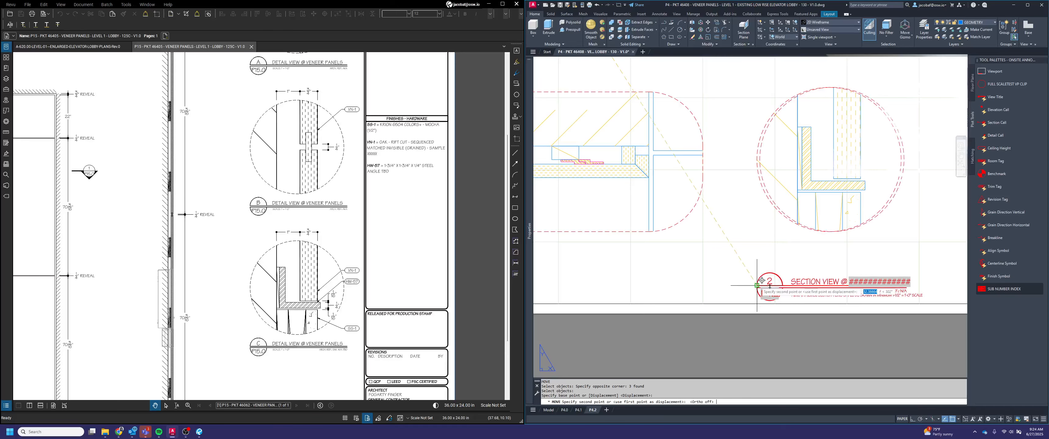
scroll(761, 151, down, 2)
middle_drag(779, 181, 761, 281)
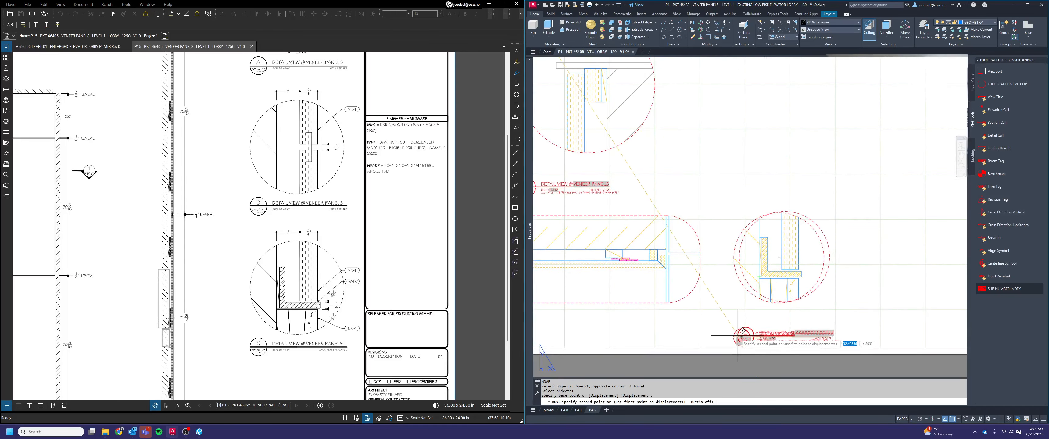
click(735, 173)
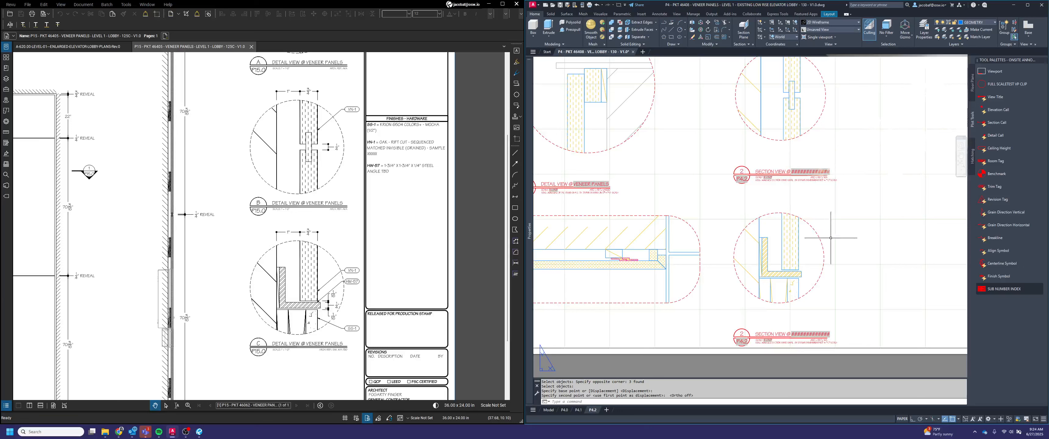
scroll(821, 260, down, 4)
key(space)
click(798, 138)
click(743, 87)
key(space)
scroll(771, 126, up, 5)
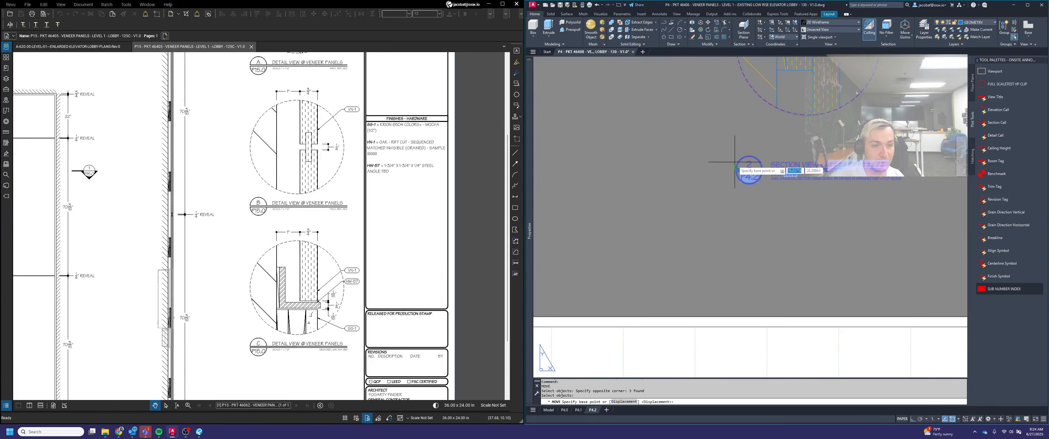
click(734, 162)
scroll(737, 163, down, 5)
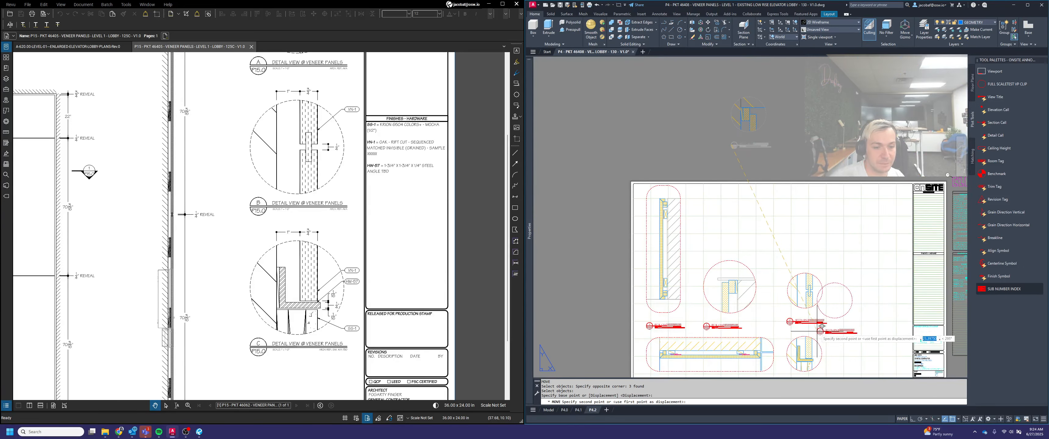
scroll(820, 326, up, 5)
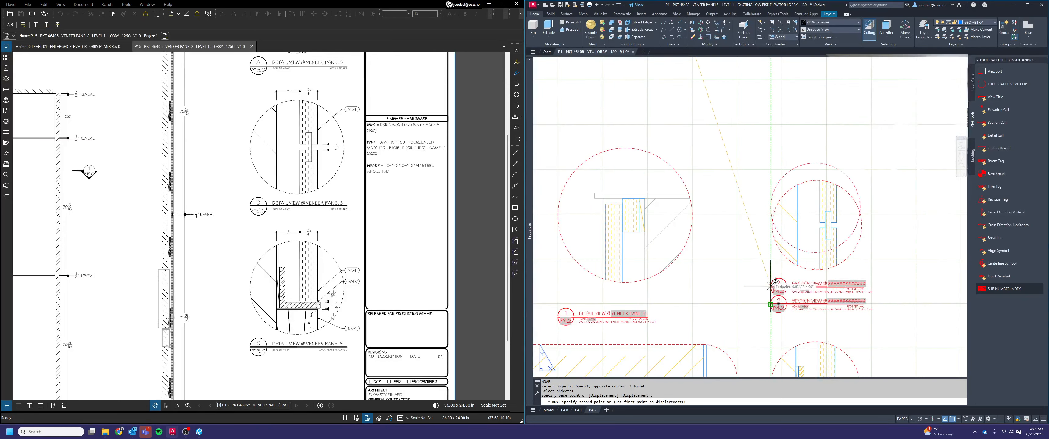
key(Escape)
Move the reveal joint detail with its title vertically so its title lines up with the neighbouring top detail's title row
scroll(807, 182, down, 3)
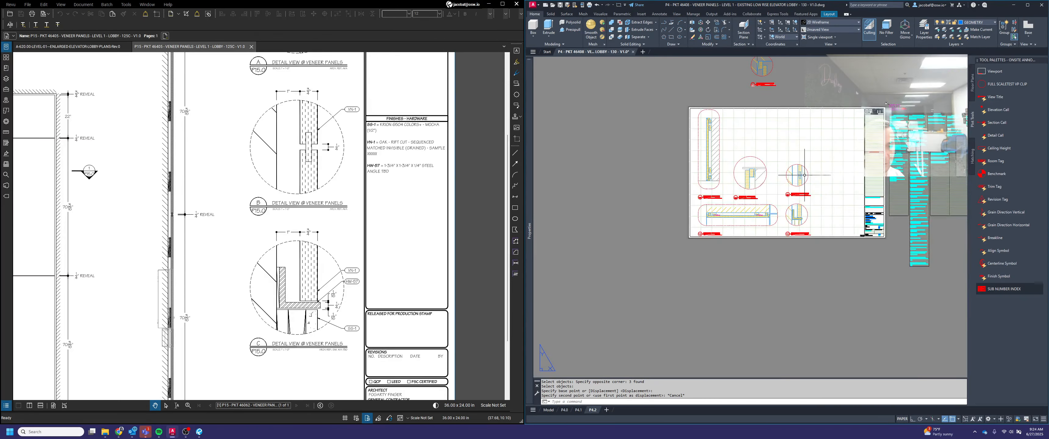
text(m)
key(Return)
click(833, 243)
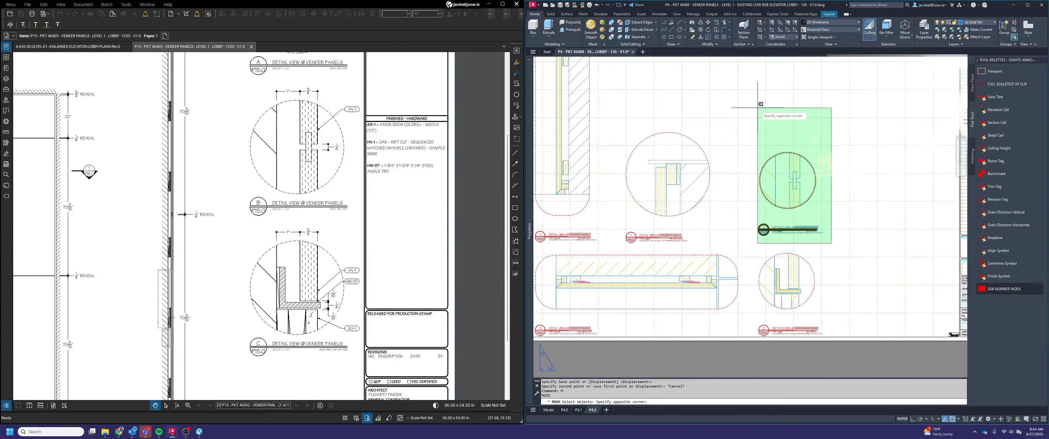
click(759, 103)
key(Return)
scroll(751, 235, up, 5)
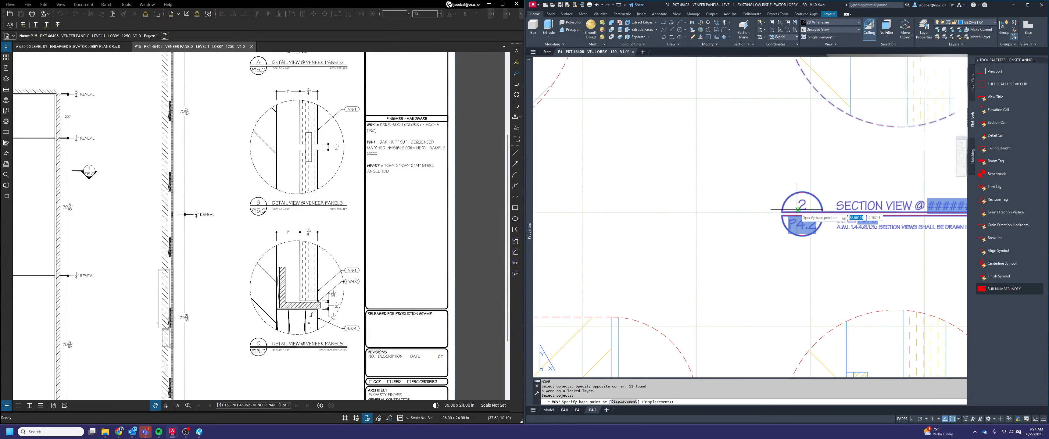
click(782, 212)
scroll(781, 212, down, 4)
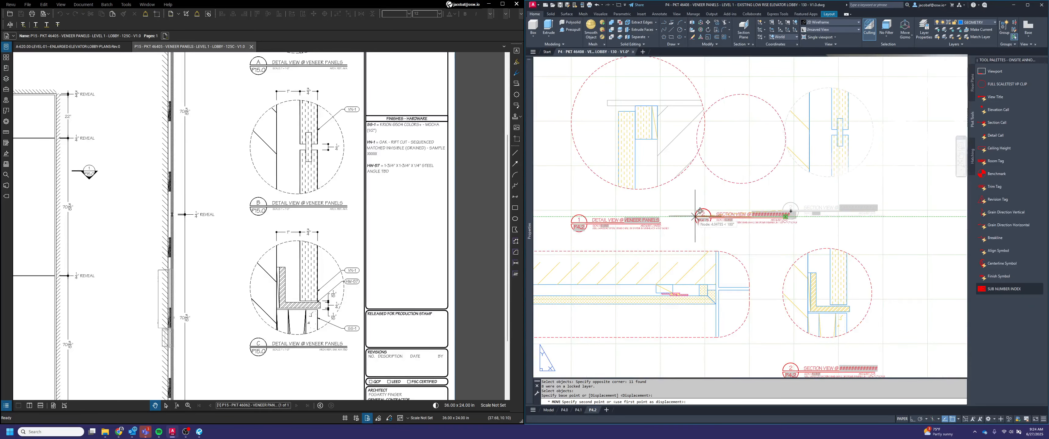
key(F8)
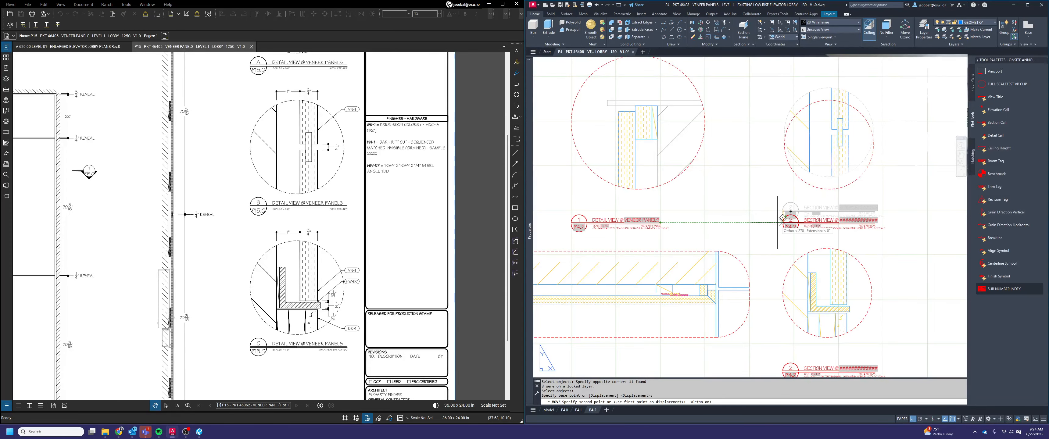
click(777, 222)
scroll(849, 229, down, 5)
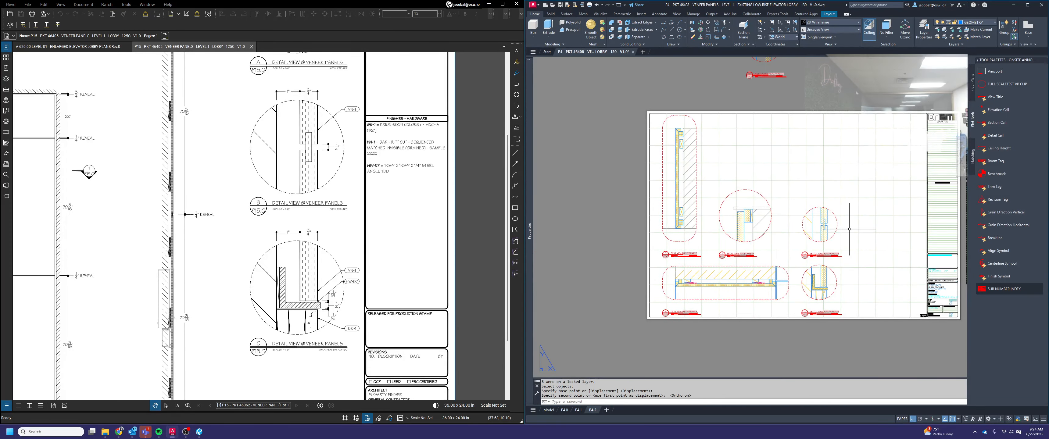
Move the remaining corner detail with its title onto the sheet, snapping its title bubble onto the reveal joint's title bubble
middle_drag(848, 229, 852, 245)
key(space)
click(810, 106)
scroll(800, 90, down, 2)
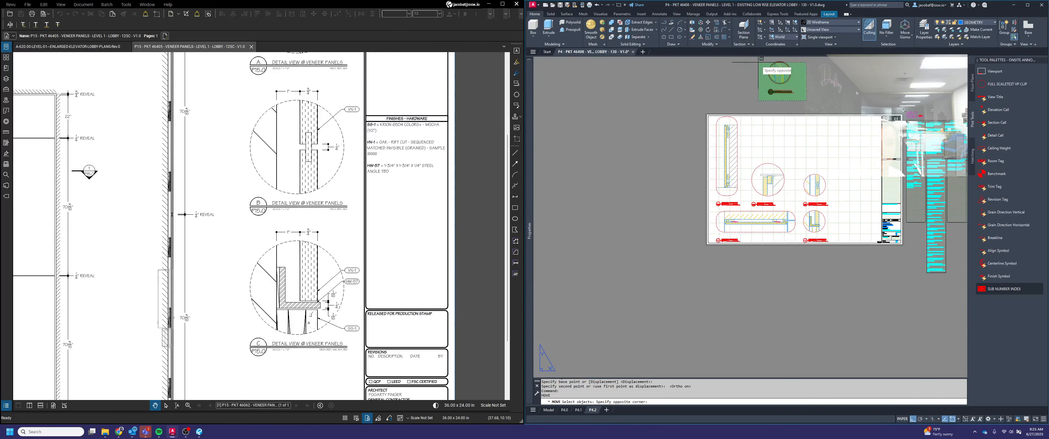
click(758, 63)
scroll(761, 85, up, 5)
key(space)
scroll(801, 120, up, 5)
click(804, 121)
scroll(803, 121, down, 5)
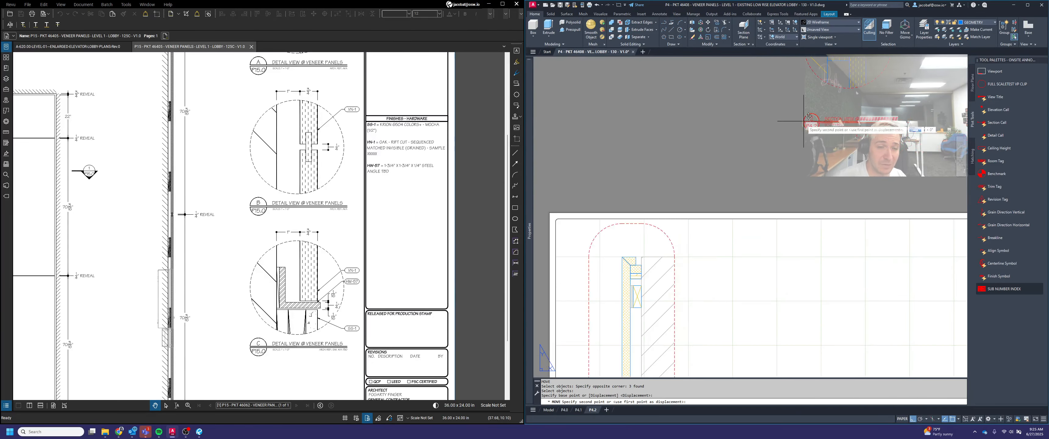
scroll(803, 124, down, 6)
scroll(856, 213, up, 6)
scroll(793, 304, up, 3)
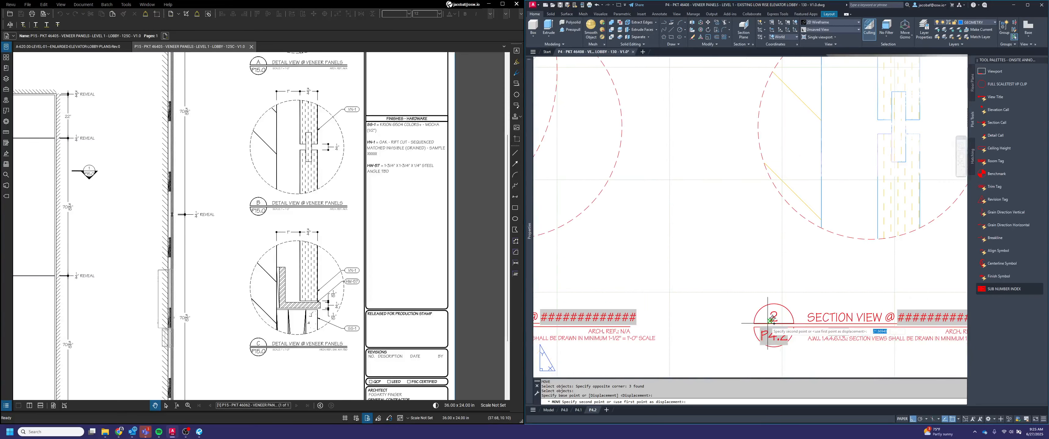
click(771, 320)
Move the same corner detail and title up by the spacing between the angle detail's and reveal joint's title bubbles
key(space)
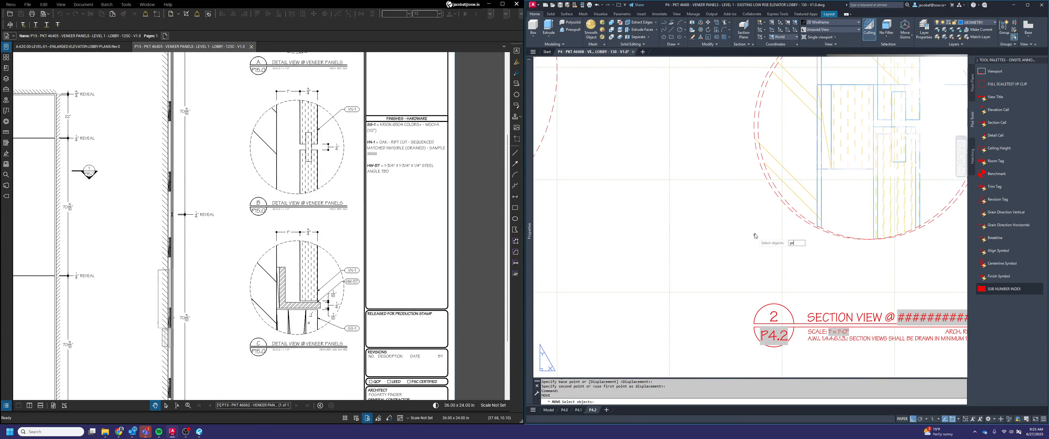
key(Return)
scroll(761, 234, down, 4)
scroll(826, 282, up, 5)
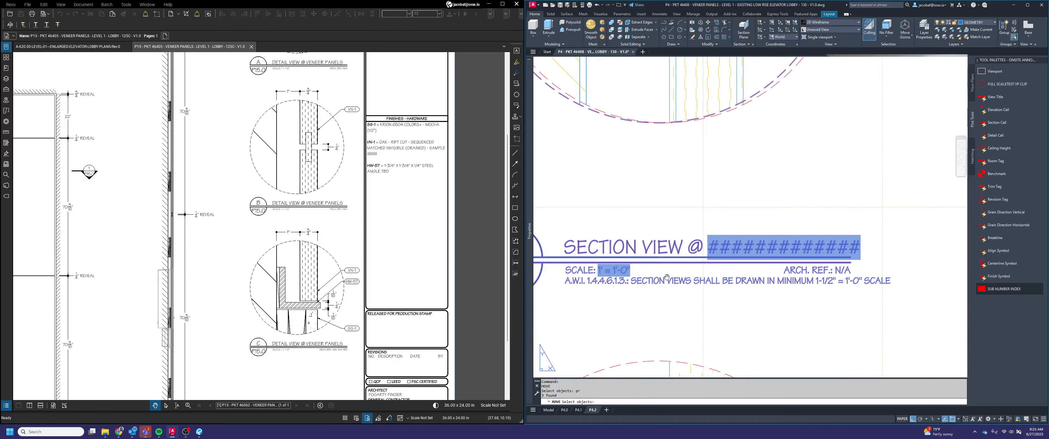
middle_drag(584, 114, 758, 229)
scroll(756, 194, down, 6)
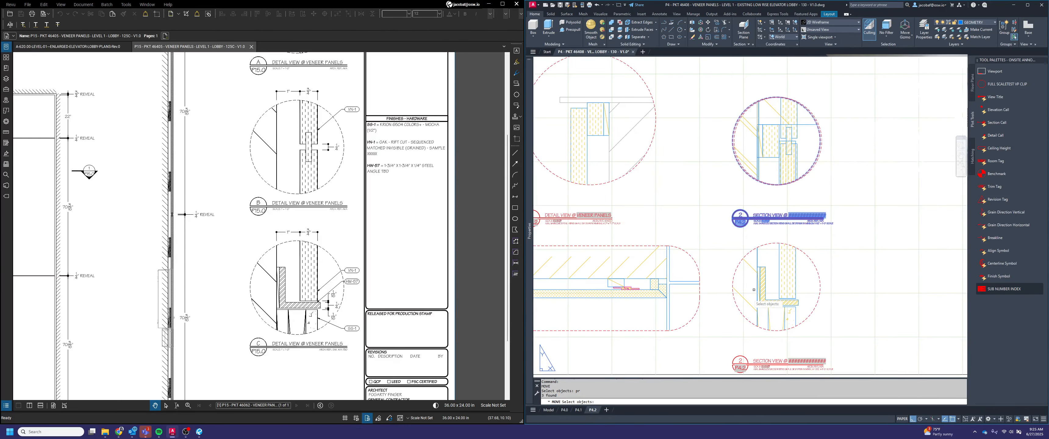
scroll(740, 328, down, 2)
key(space)
scroll(742, 340, up, 8)
click(742, 340)
scroll(741, 340, down, 2)
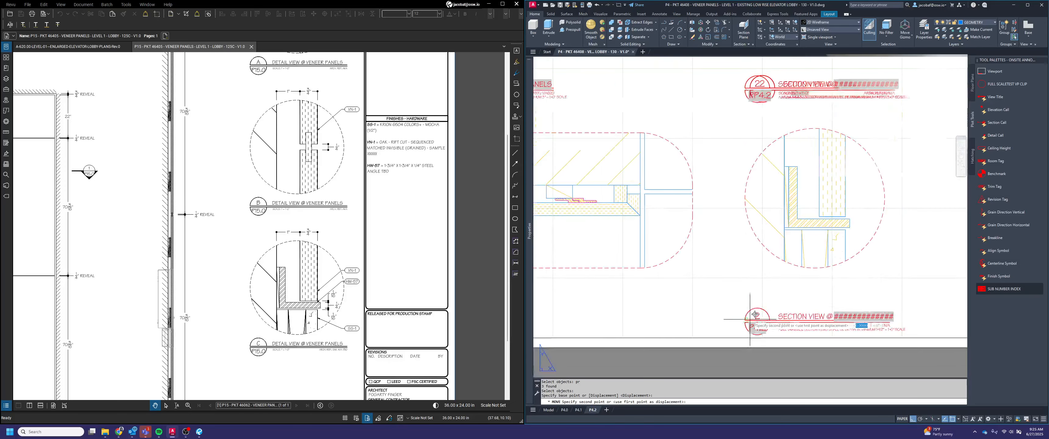
scroll(754, 84, down, 3)
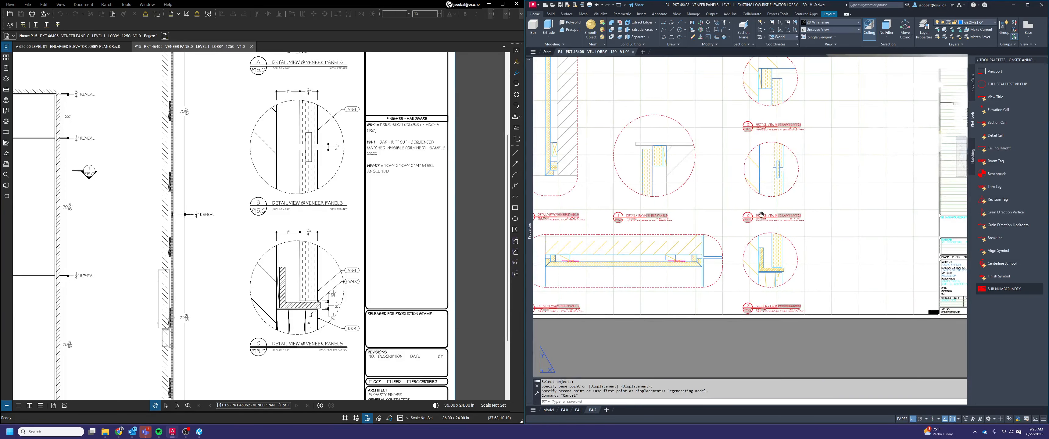
key(Escape)
key(l)
key(space)
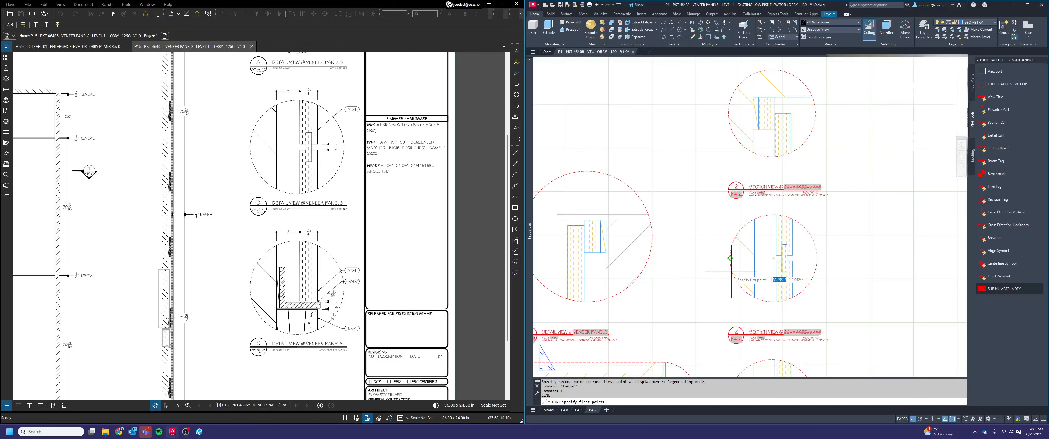
click(733, 258)
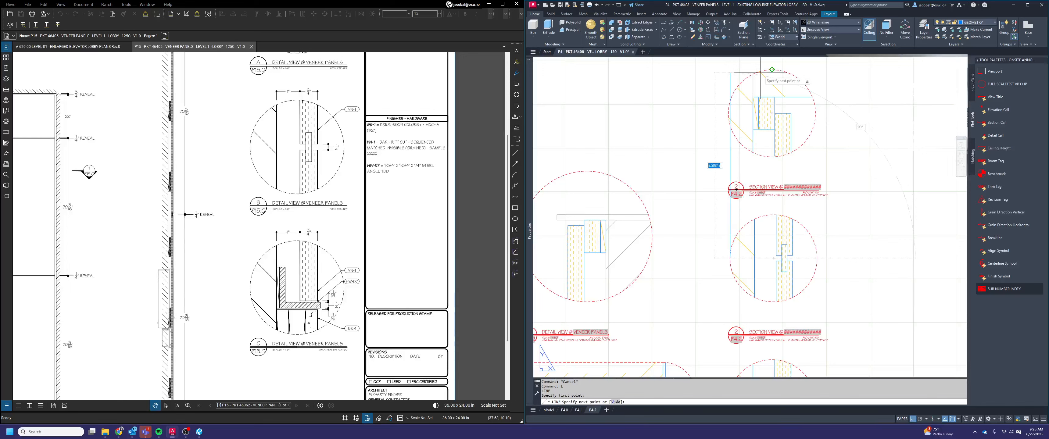
key(Escape)
Draw vertical guide lines from the outer edge of the reveal joint's title bubble, up past the corner detail and down past the angle detail
key(l)
key(space)
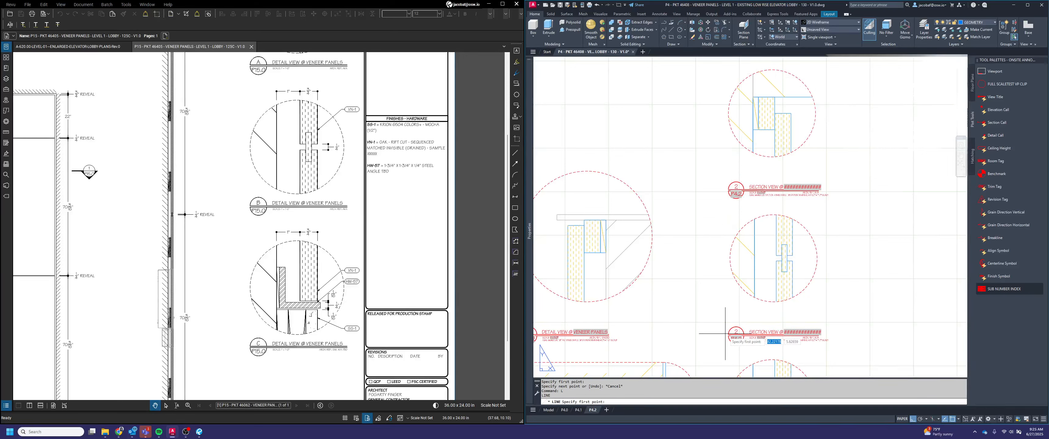
click(729, 335)
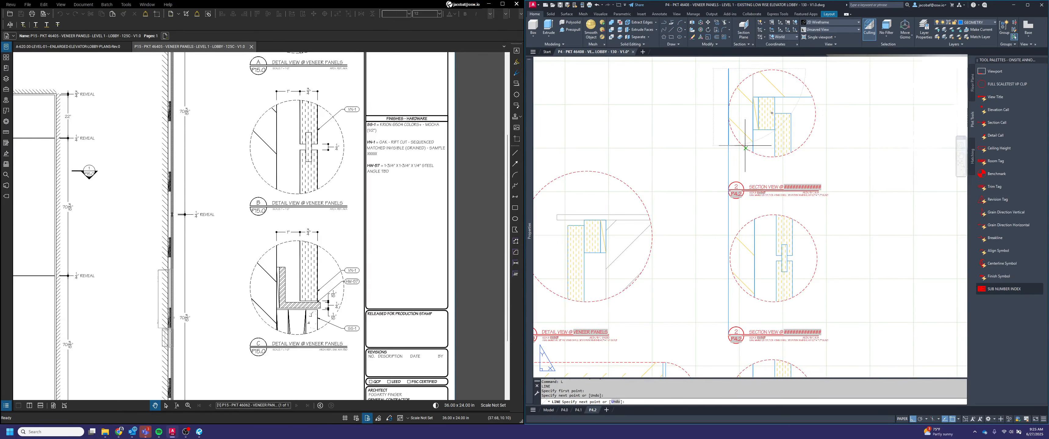
key(space)
scroll(745, 146, down, 4)
scroll(739, 261, up, 2)
key(space)
click(740, 202)
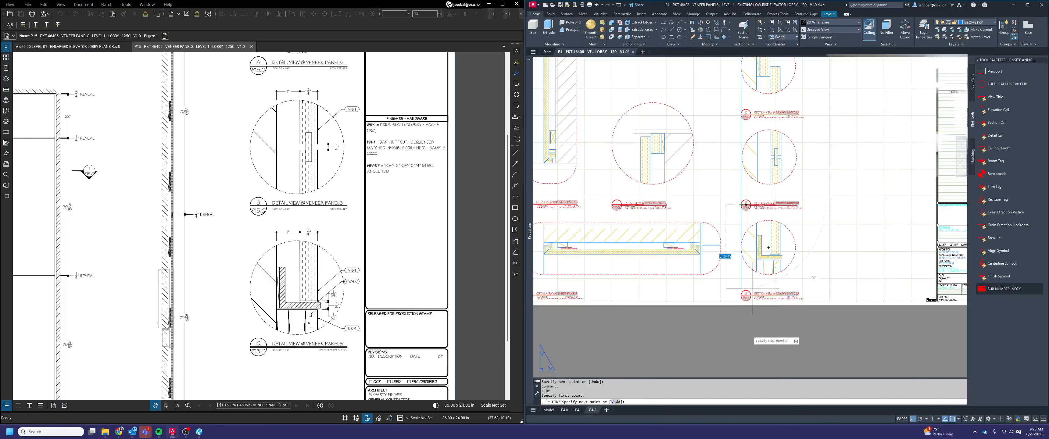
scroll(773, 111, up, 2)
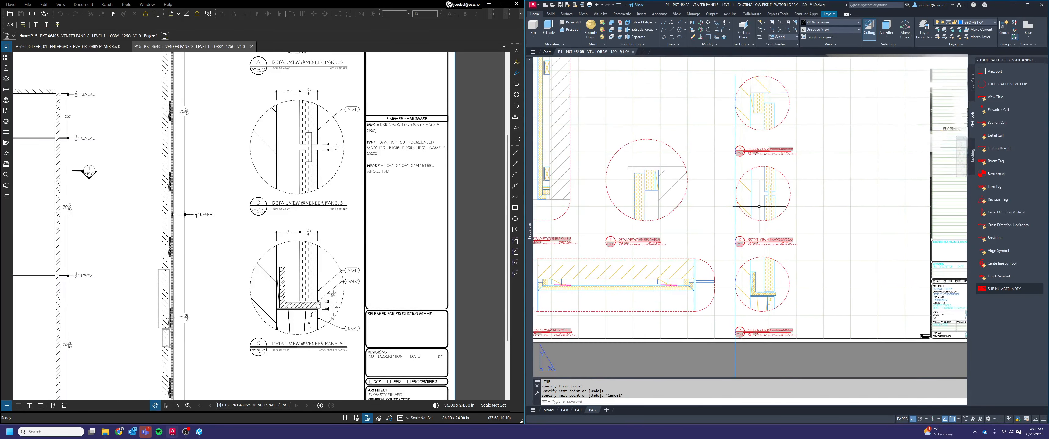
Move the reveal joint detail horizontally without its title so the edge of its circle meets the vertical guide line
click(796, 239)
text(m)
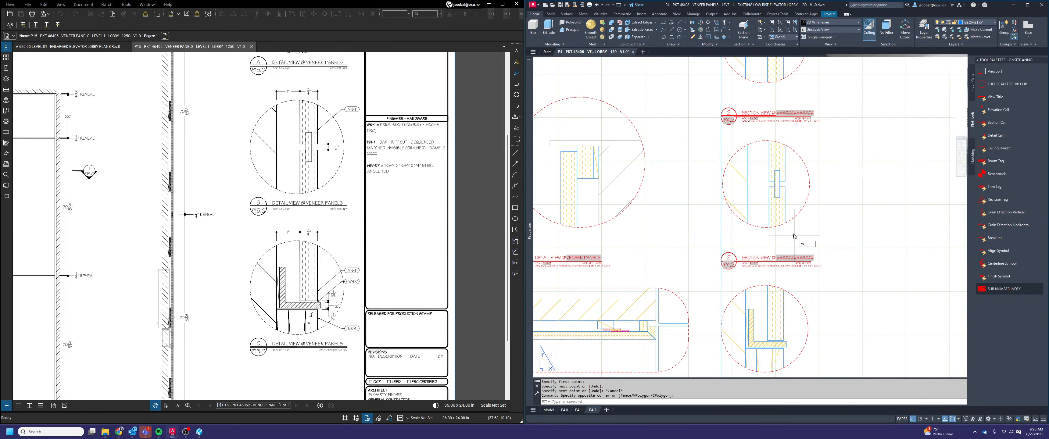
key(space)
click(793, 234)
click(782, 222)
scroll(722, 185, up, 2)
key(space)
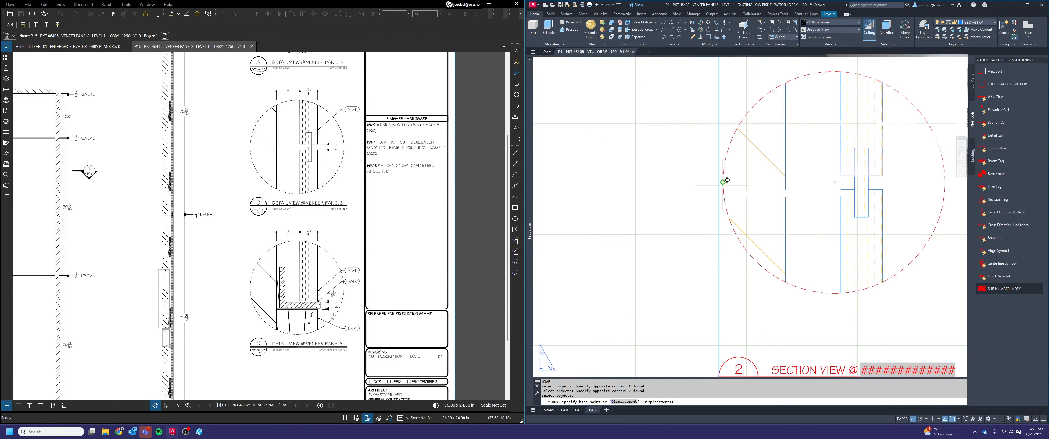
click(721, 184)
click(719, 184)
key(Escape)
Delete the vertical guide lines beside the column of circular details
click(737, 286)
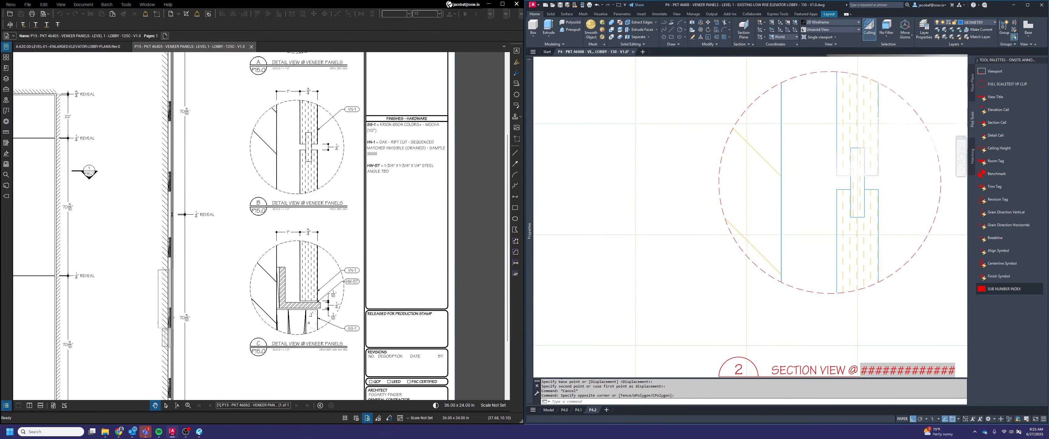
key(Delete)
scroll(729, 188, down, 3)
scroll(746, 269, up, 1)
mouse_move(751, 359)
middle_down()
mouse_move(746, 269)
mouse_move(770, 321)
mouse_move(832, 350)
middle_up()
click(746, 271)
click(700, 260)
key(Delete)
scroll(706, 262, down, 2)
key(Escape)
middle_drag(838, 243, 835, 280)
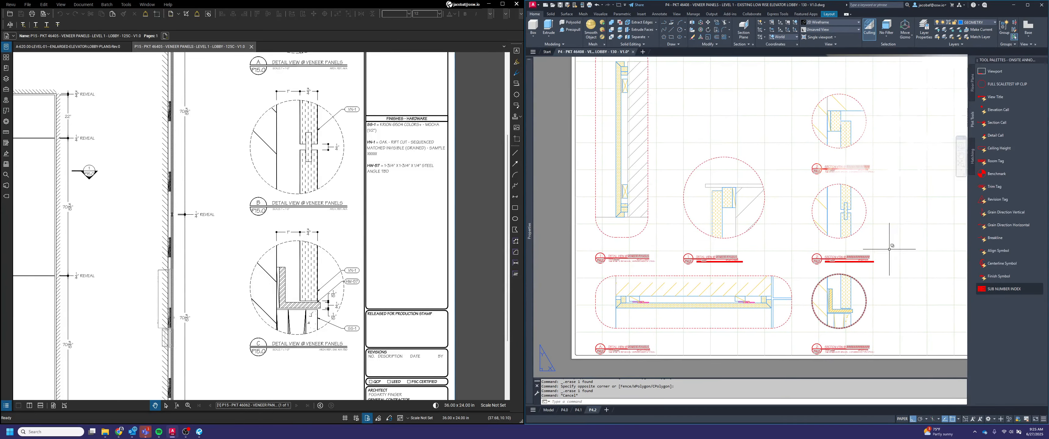
Set the view label to A in the vertical section's title and to B in the adjacent large circular detail's title
scroll(797, 233, down, 2)
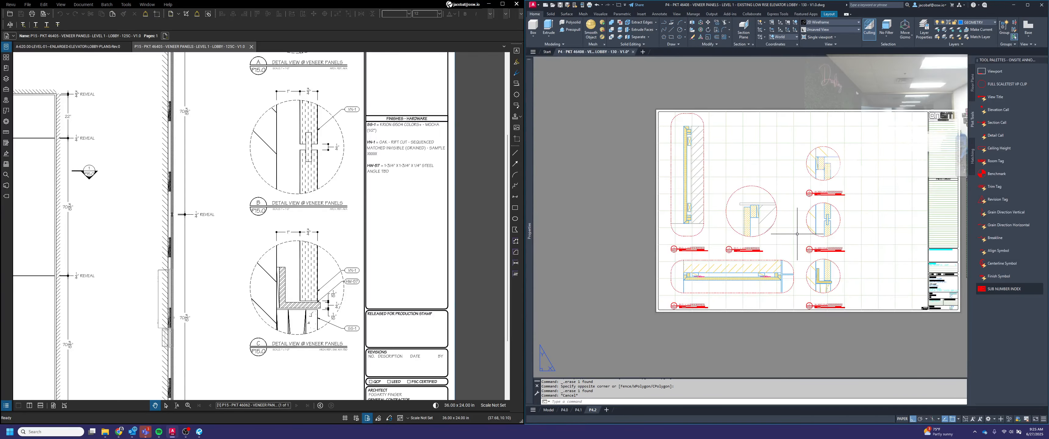
middle_drag(802, 236, 807, 252)
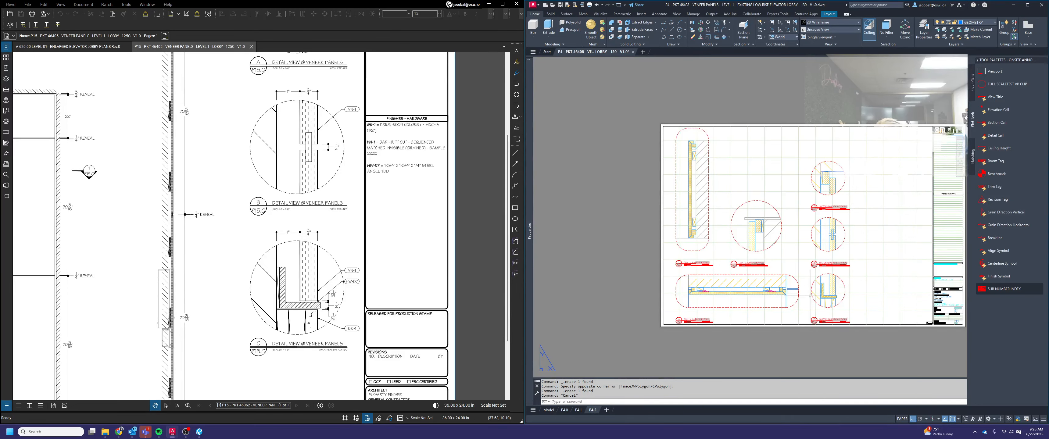
scroll(706, 252, up, 6)
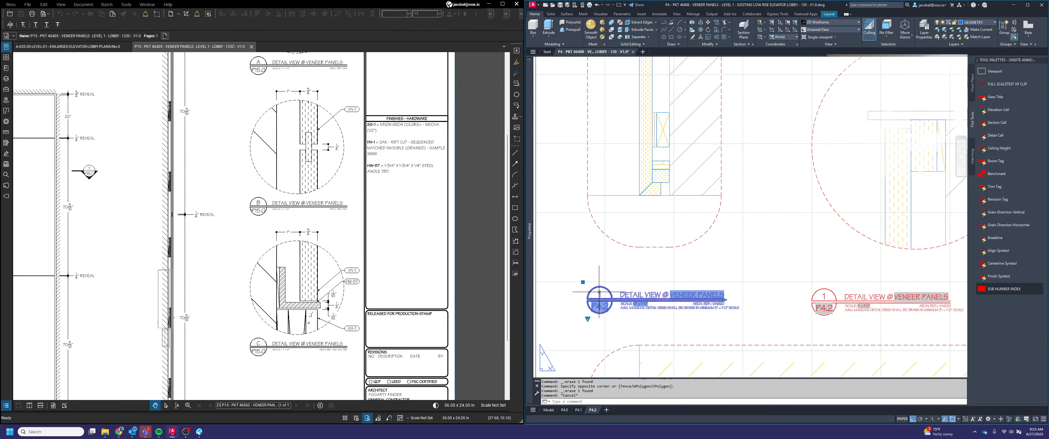
double_click(599, 295)
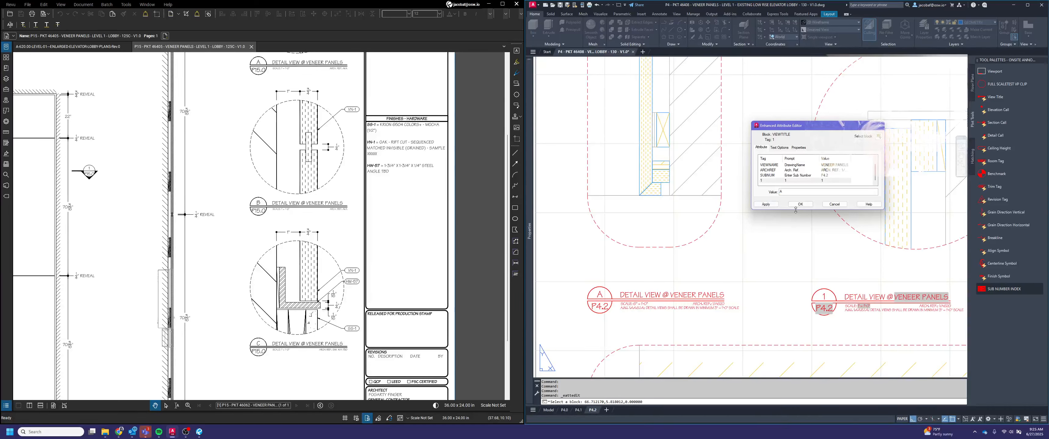
double_click(823, 296)
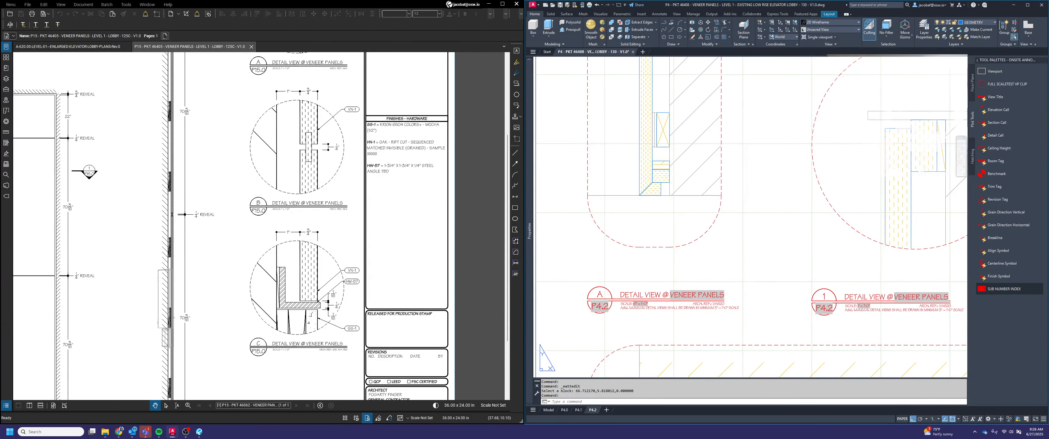
text(B)
key(Return)
scroll(743, 218, down, 6)
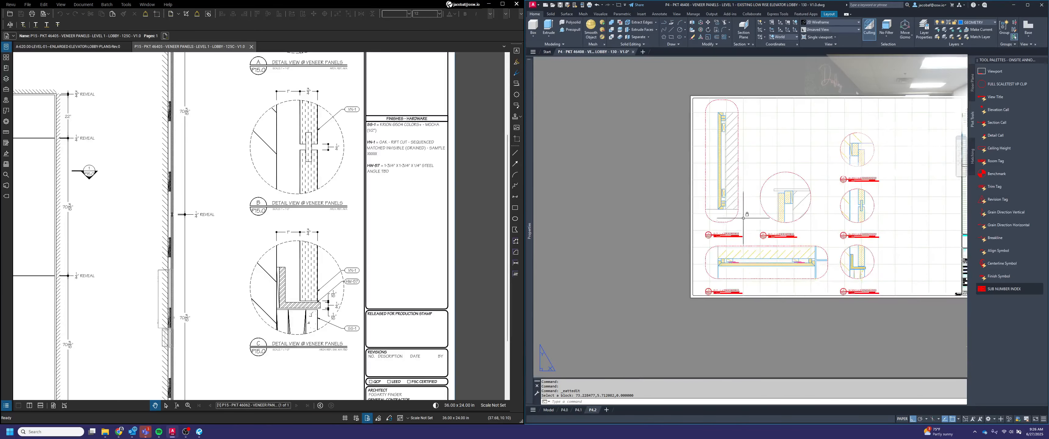
Set the view label to C in the horizontal section's title and to D in the uppermost small circular detail's title
middle_drag(875, 216, 795, 230)
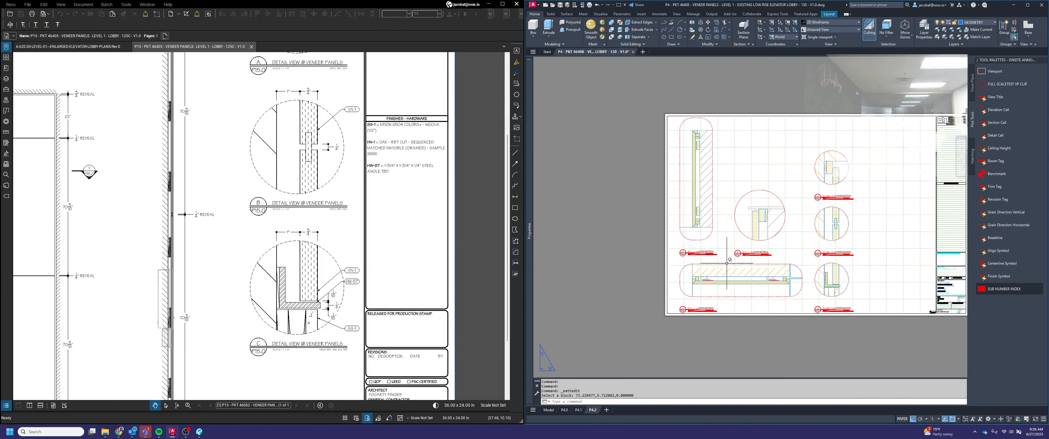
scroll(696, 313, up, 4)
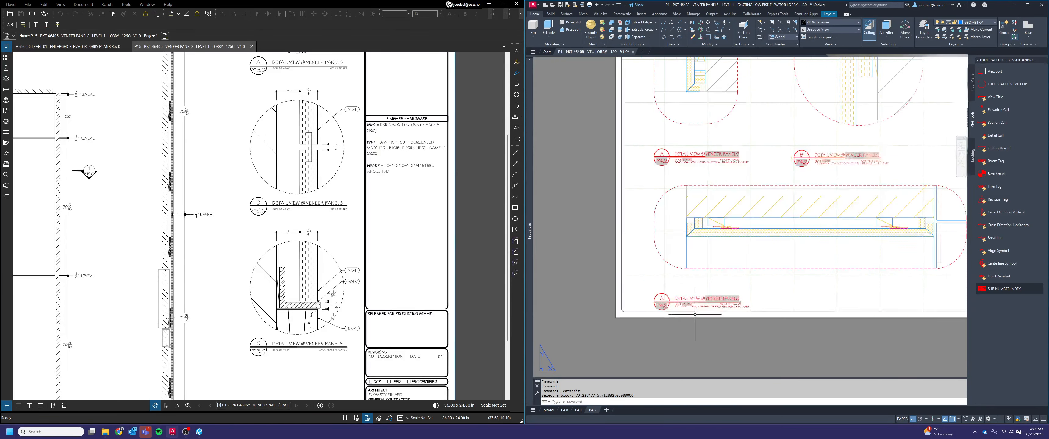
double_click(662, 301)
key(Return)
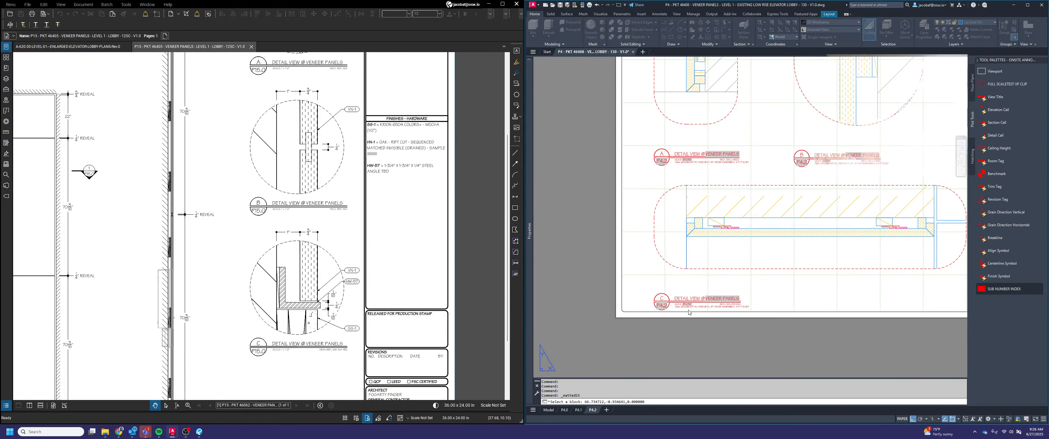
scroll(876, 206, down, 3)
middle_drag(876, 206, 736, 234)
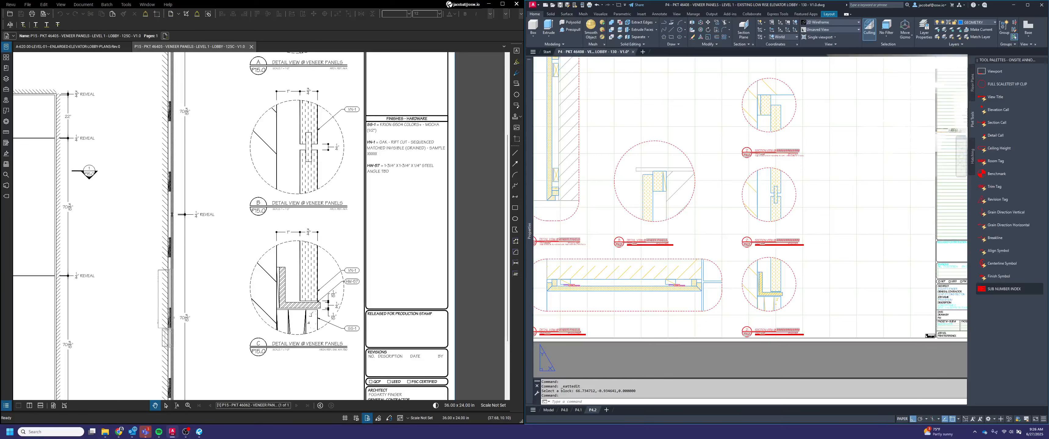
double_click(746, 150)
text(D)
click(794, 207)
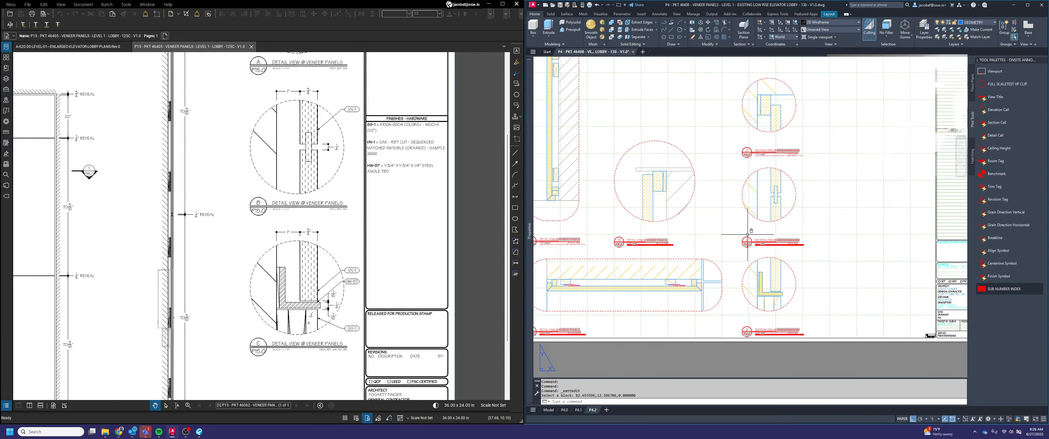
Set the view label to E in the middle small circular detail's title and to F in the lowest one's title
double_click(779, 232)
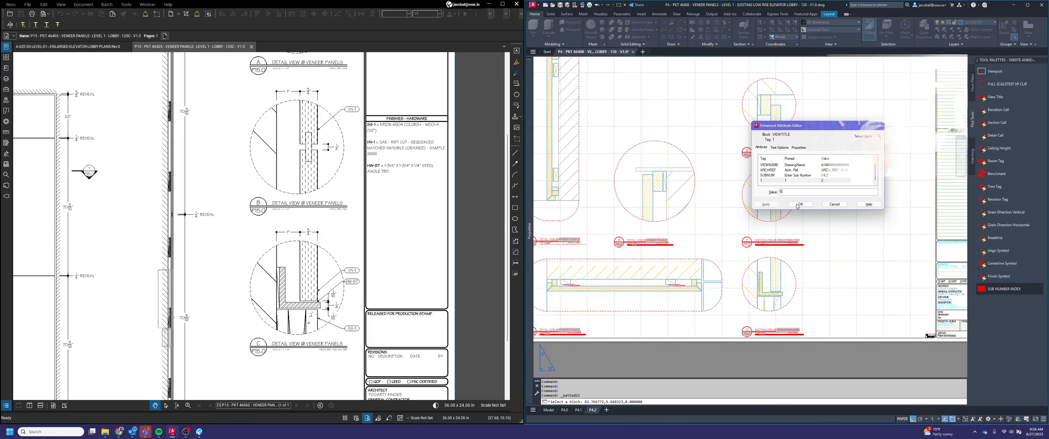
key(Return)
click(746, 331)
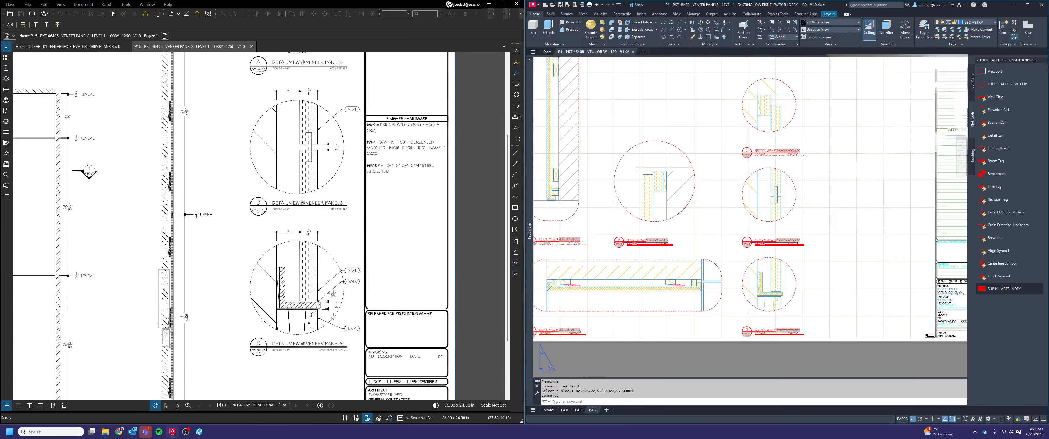
double_click(767, 331)
Switch the view type of the three small circular details' titles to DETAIL
click(767, 329)
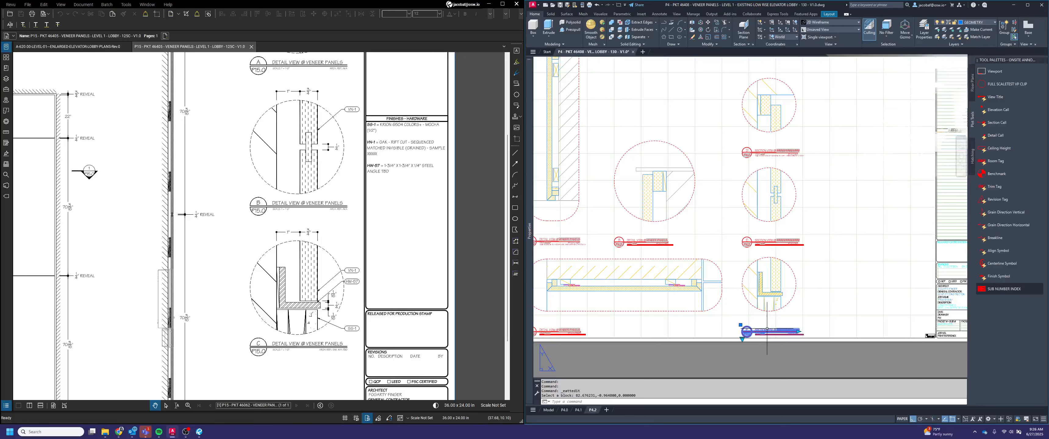
click(742, 339)
click(758, 377)
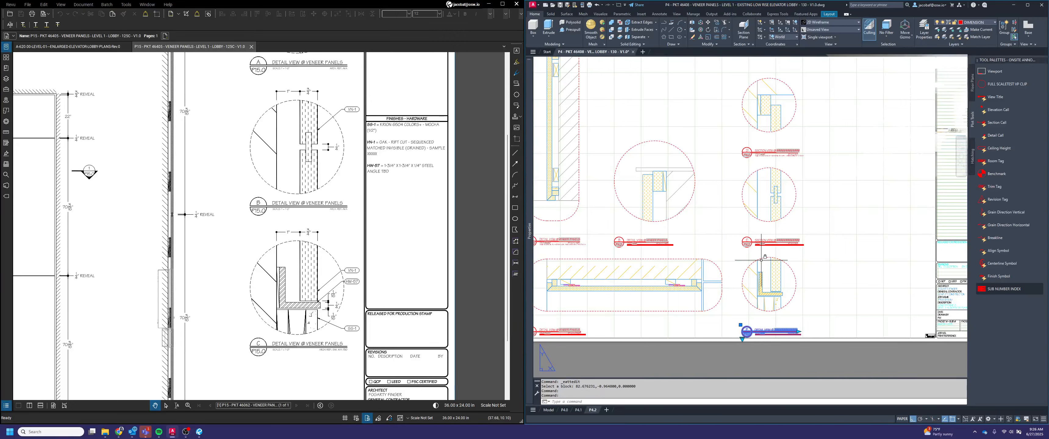
click(769, 241)
click(742, 249)
click(761, 286)
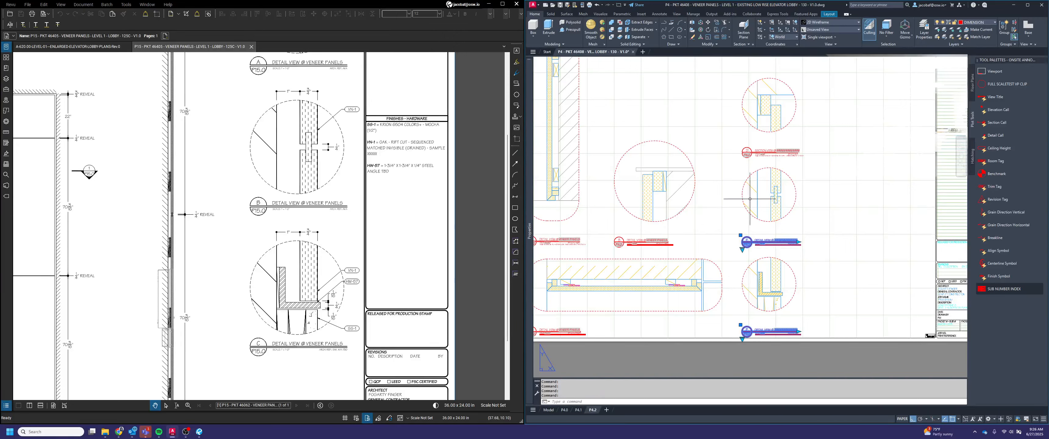
click(770, 151)
click(742, 160)
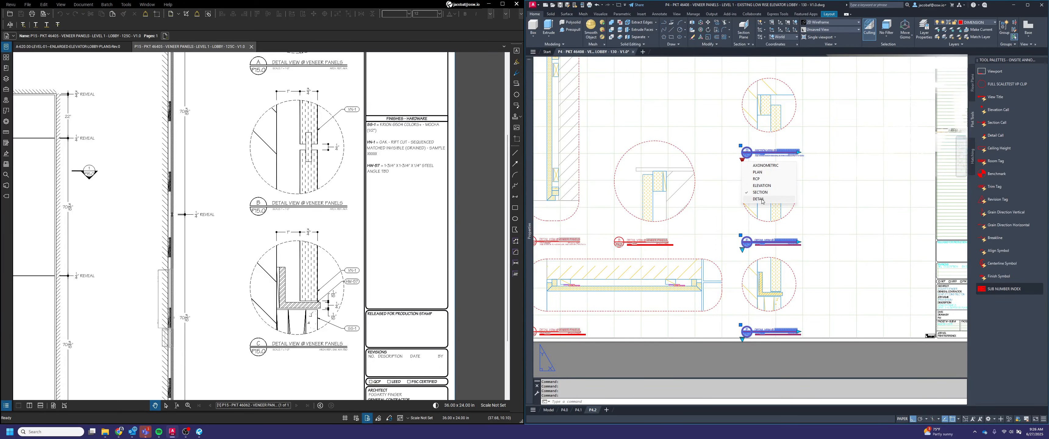
click(758, 199)
key(Escape)
Edit the broken view name field in detail D's title, choosing the Object field from the Objects category
scroll(815, 144, up, 3)
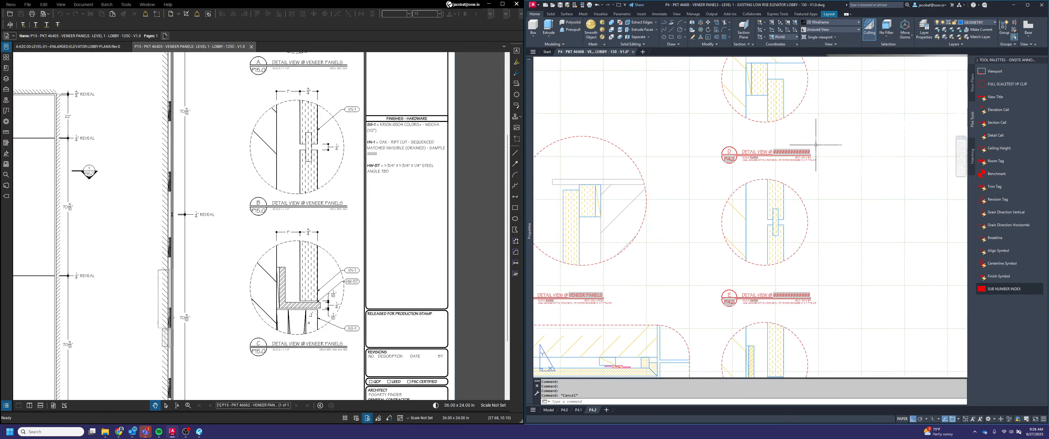
double_click(792, 152)
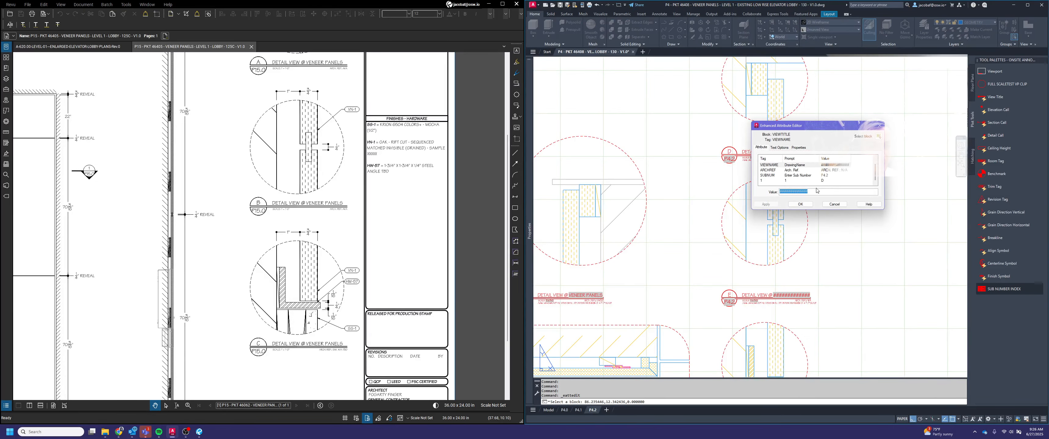
right_click(816, 191)
click(818, 242)
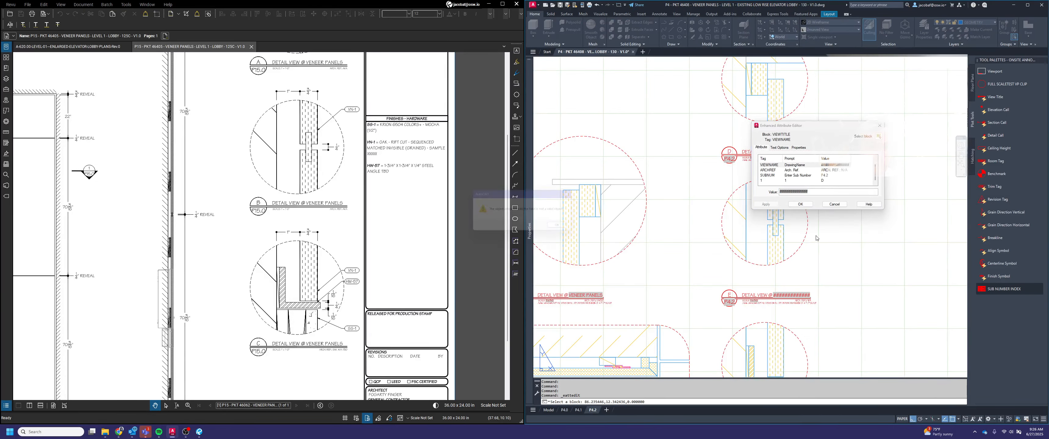
click(568, 228)
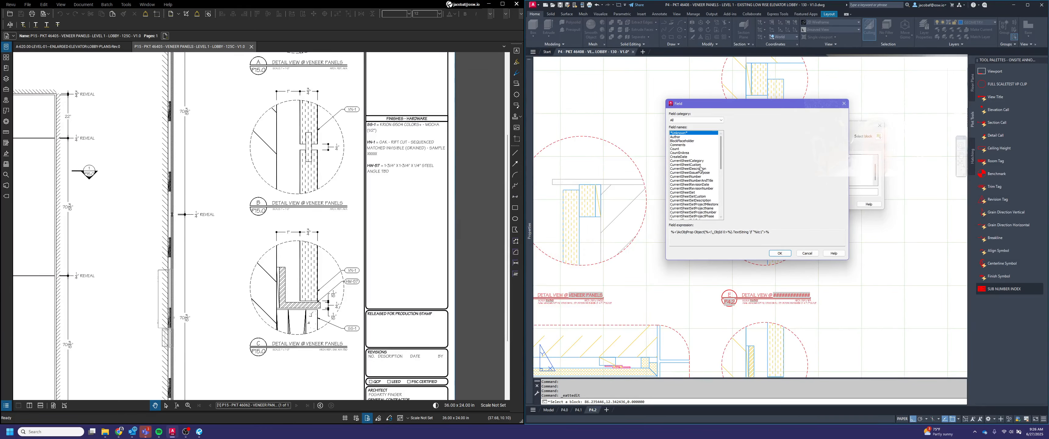
scroll(695, 144, down, 10)
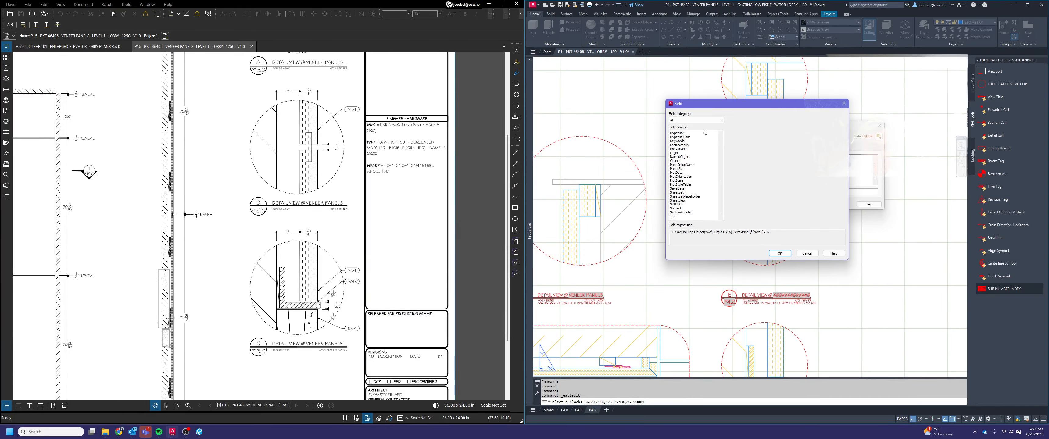
click(696, 119)
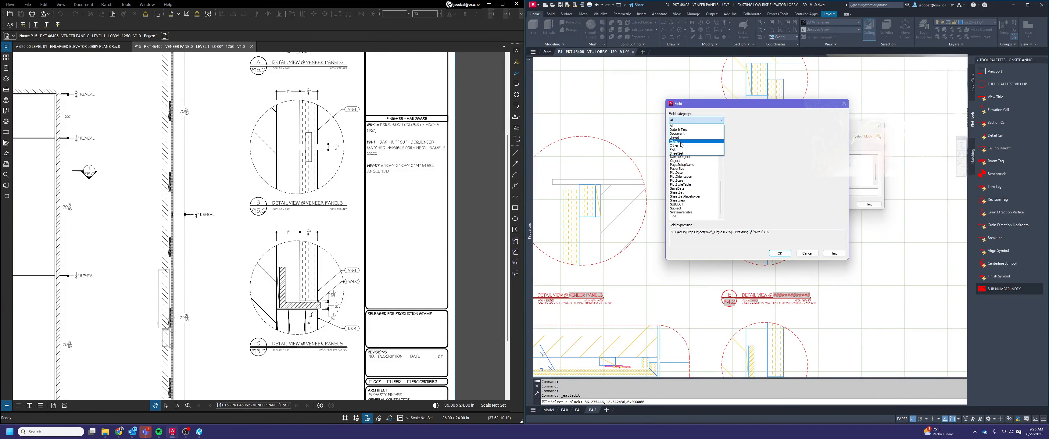
click(692, 141)
click(677, 153)
Link detail D's view name to the contents of the VENEER PANELS description text in the title block and apply it
click(782, 120)
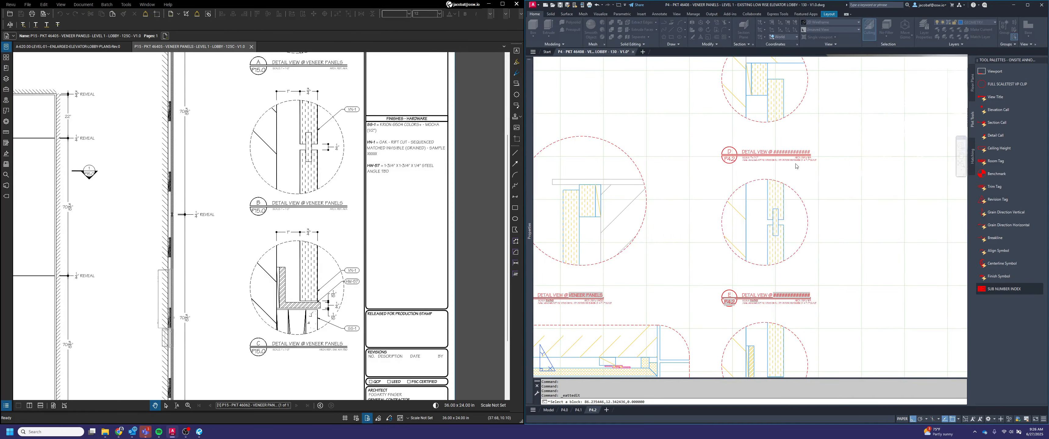
scroll(746, 184, down, 2)
scroll(747, 184, down, 1)
scroll(860, 250, up, 4)
click(900, 365)
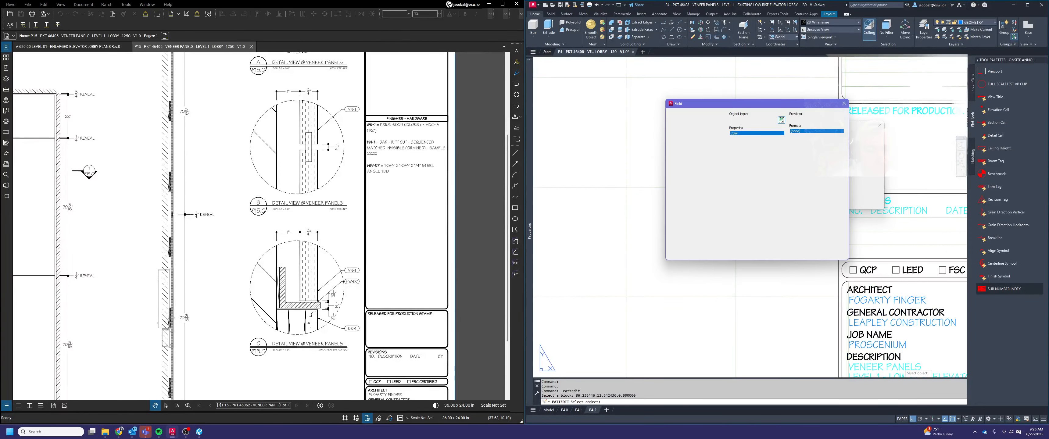
click(737, 137)
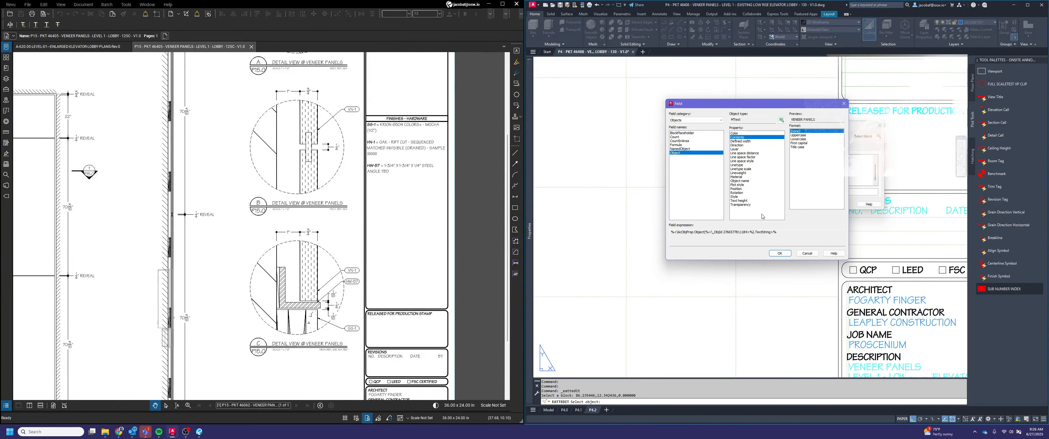
click(779, 253)
click(805, 203)
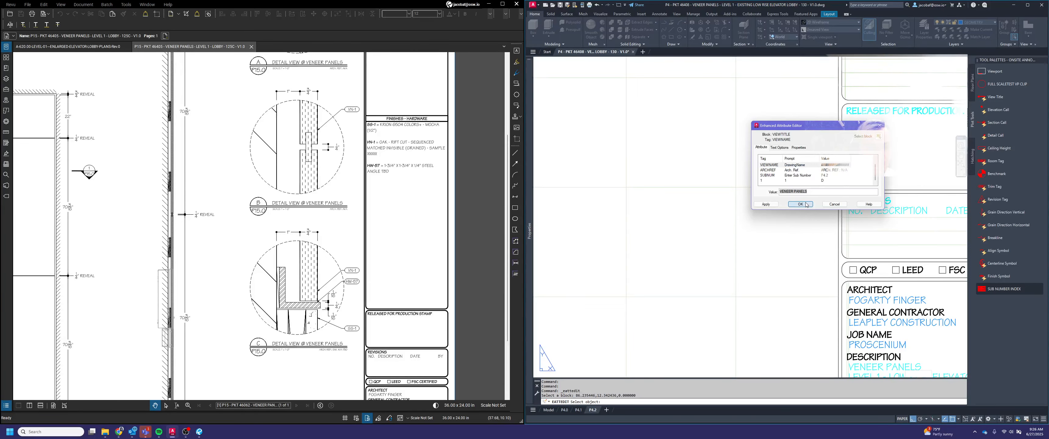
Edit the broken view name field in detail E's title, choosing the Object field from the Objects category
scroll(833, 207, down, 1)
middle_drag(692, 206, 899, 198)
scroll(899, 199, down, 1)
middle_drag(777, 245, 807, 285)
double_click(788, 197)
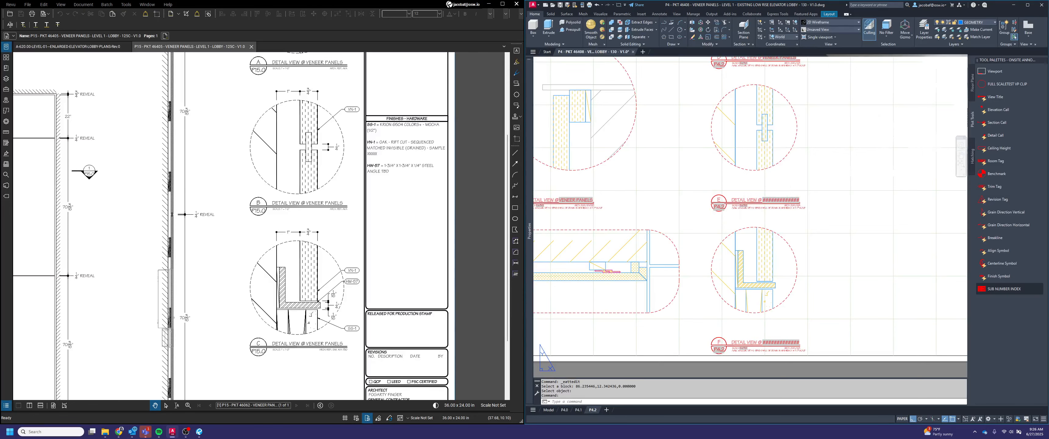
double_click(779, 200)
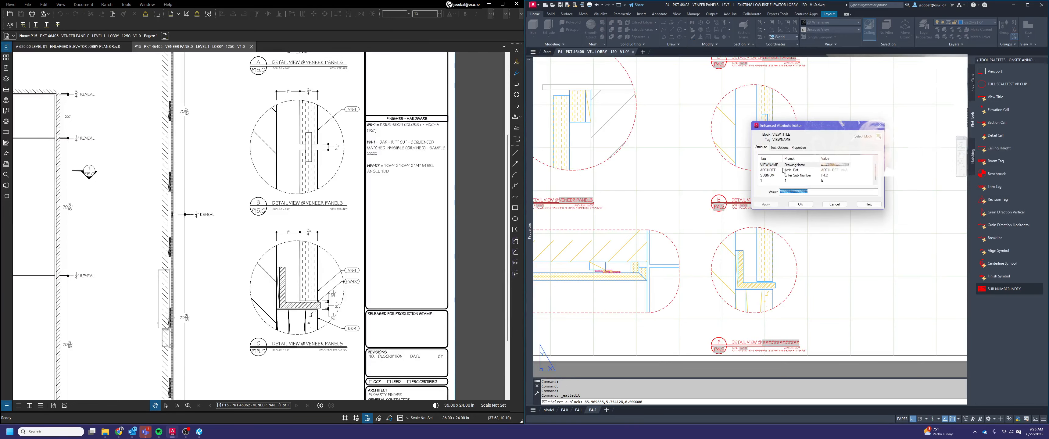
right_click(801, 193)
click(832, 234)
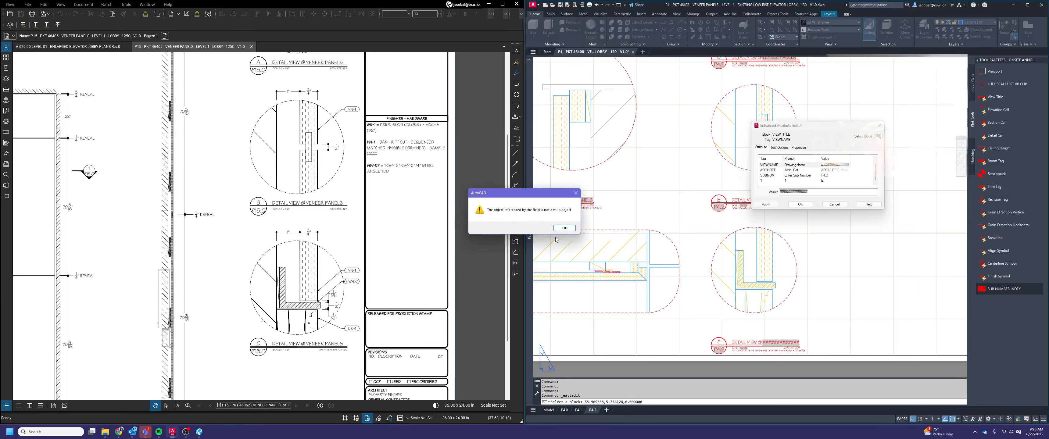
click(564, 228)
click(697, 119)
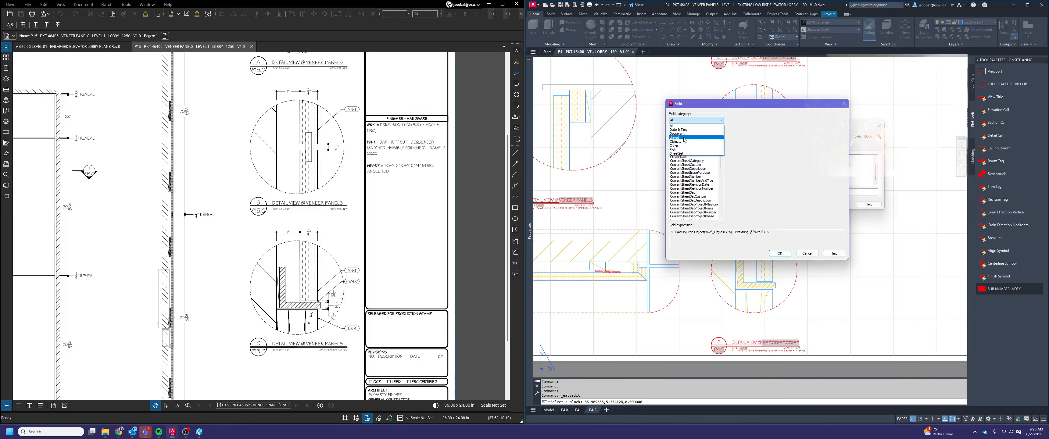
click(684, 141)
click(685, 153)
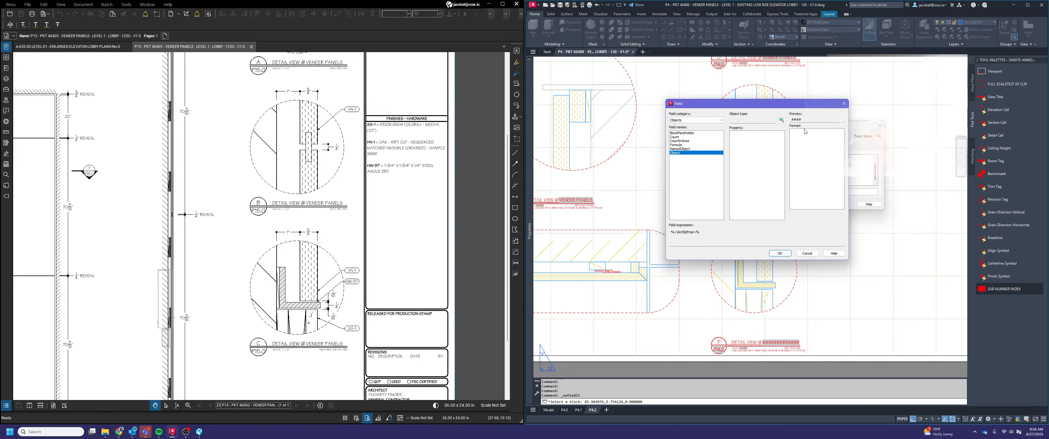
Link detail E's view name to the contents of the title block's VENEER PANELS description text and apply it
click(780, 122)
scroll(753, 184, down, 3)
scroll(713, 233, up, 5)
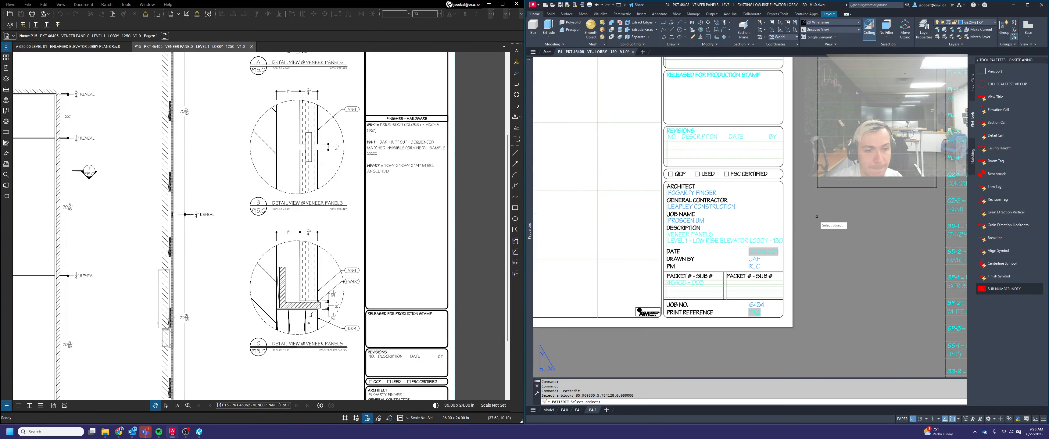
click(713, 232)
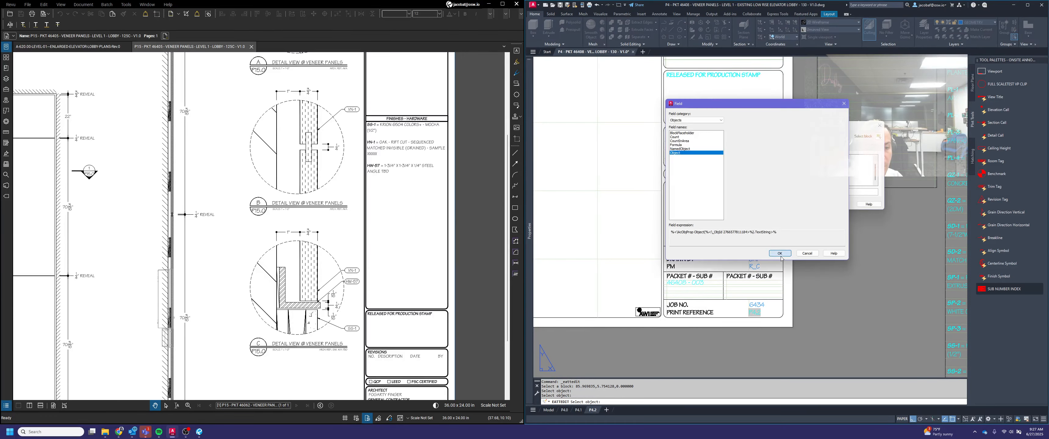
click(781, 256)
click(801, 204)
Edit the broken view name field in detail F's title, choosing the Object field from the Objects category
scroll(936, 225, down, 5)
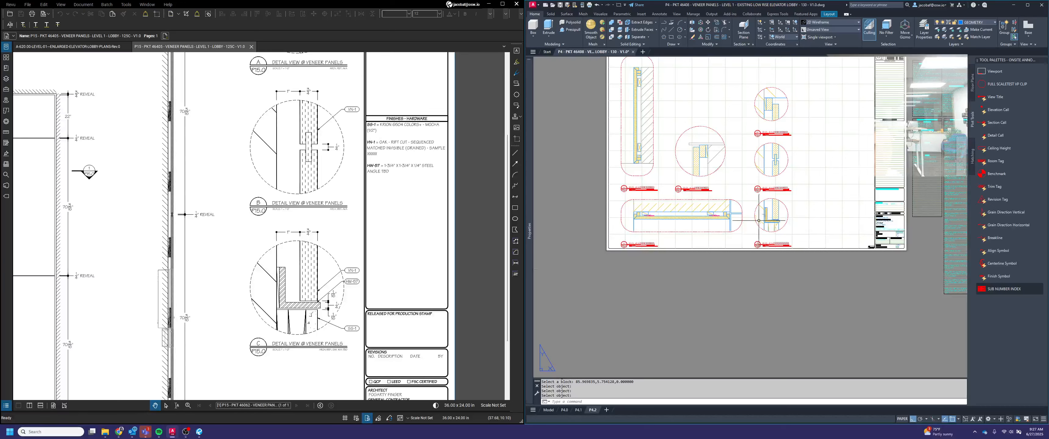
scroll(759, 221, up, 4)
double_click(812, 277)
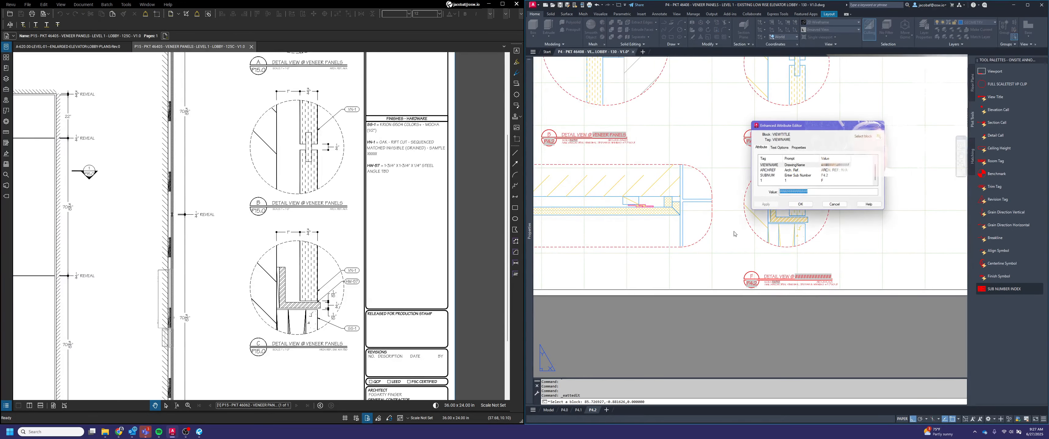
right_click(800, 192)
click(820, 235)
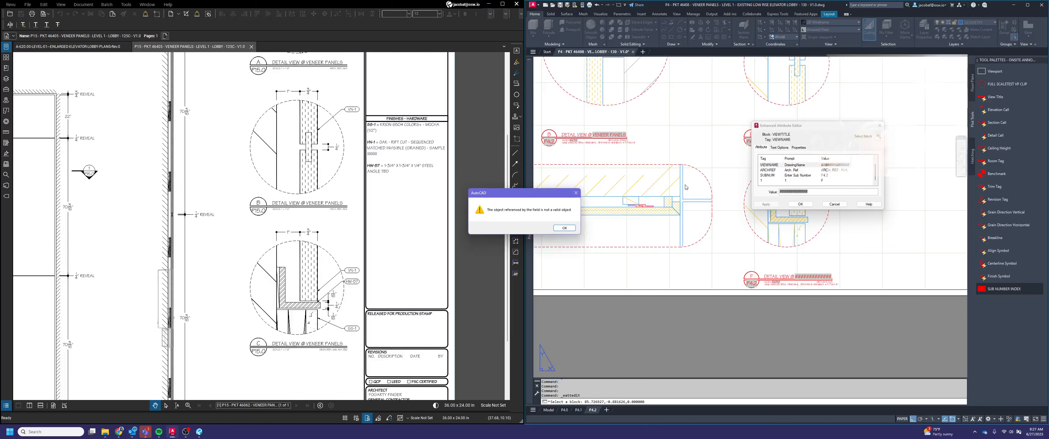
click(563, 228)
click(694, 120)
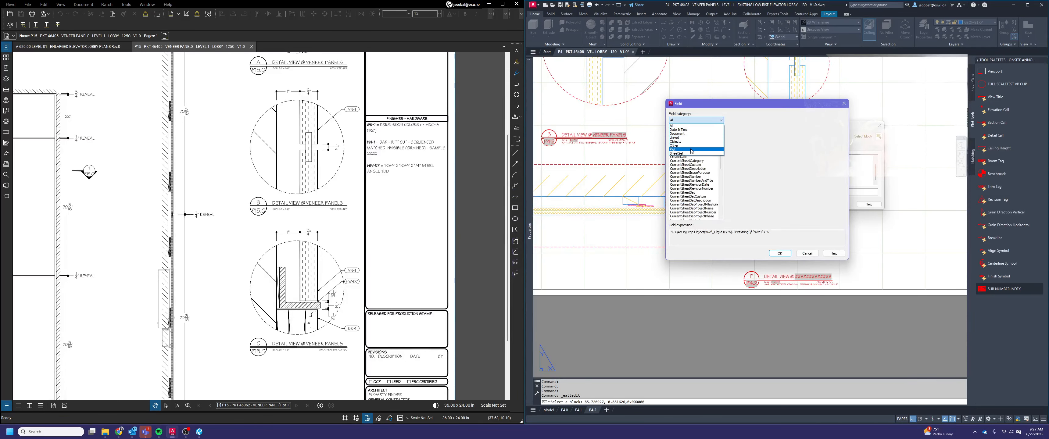
click(686, 141)
click(677, 154)
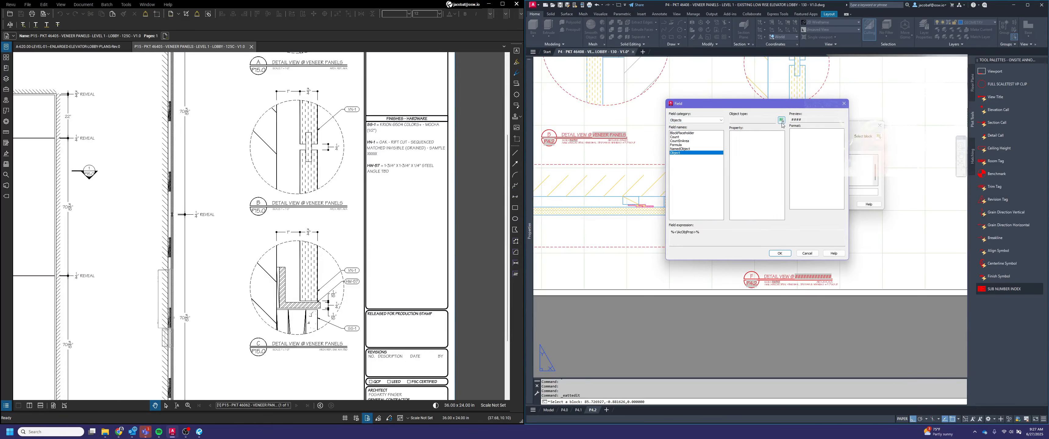
Link detail F's view name to the contents of the title block's VENEER PANELS description text and apply it
click(781, 121)
scroll(696, 187, down, 2)
scroll(949, 236, up, 6)
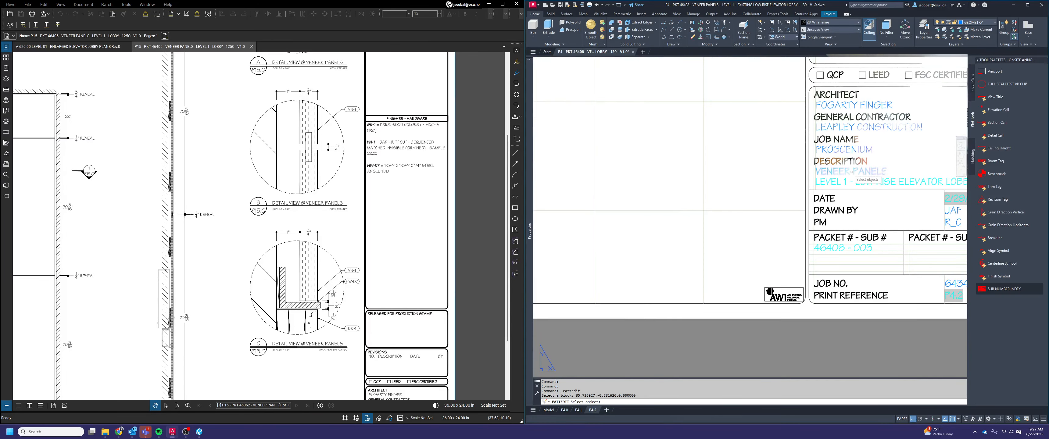
click(847, 177)
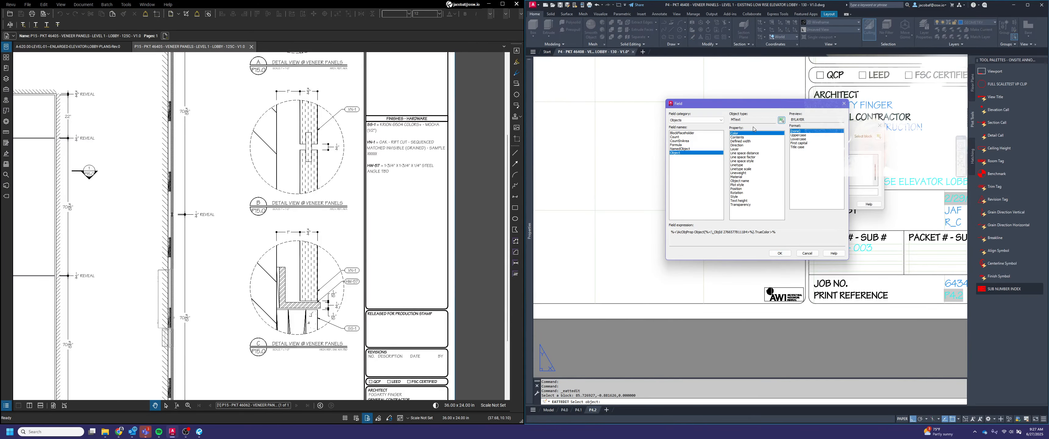
click(748, 138)
click(789, 255)
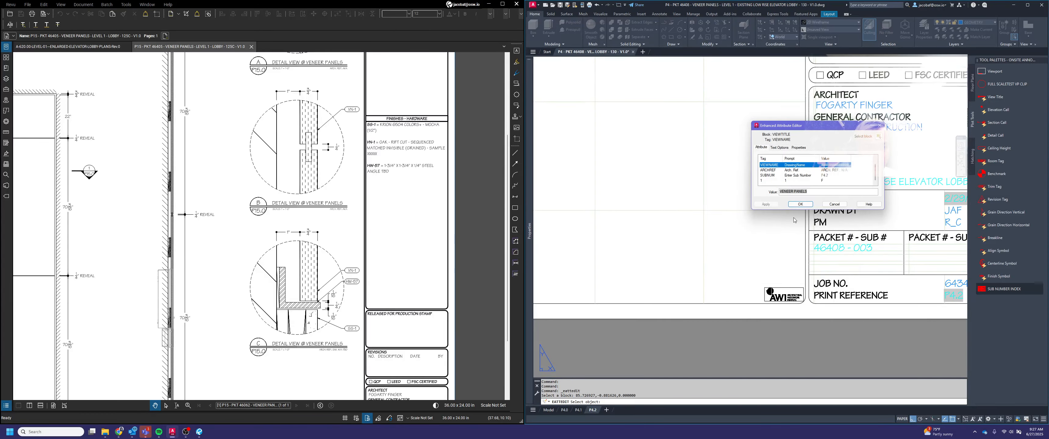
click(801, 205)
Set the architectural reference in detail B's title to "ARCH. REF.: N/A"
scroll(849, 247, down, 2)
middle_drag(741, 219, 918, 249)
scroll(875, 285, down, 3)
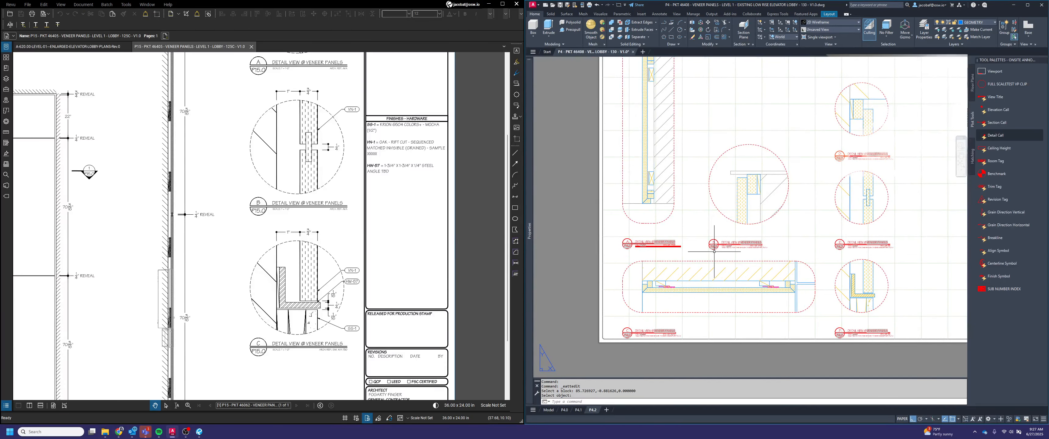
middle_drag(728, 257, 713, 257)
scroll(734, 253, up, 6)
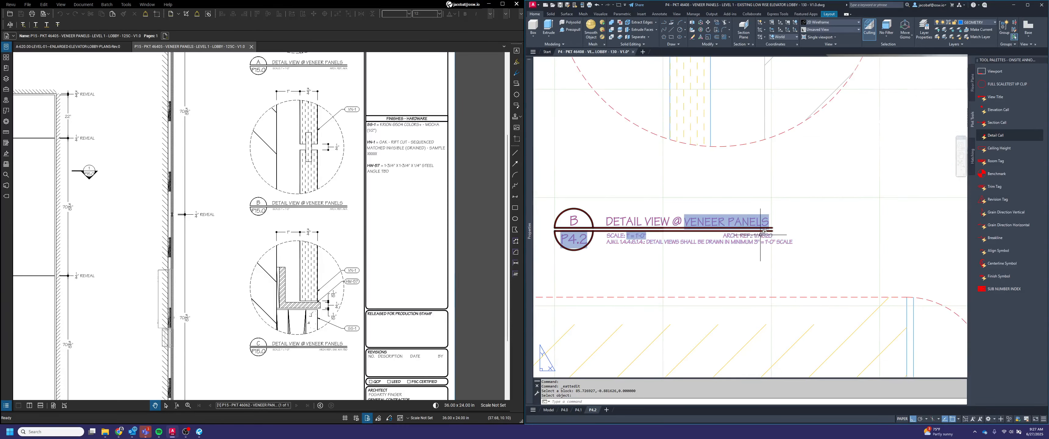
double_click(757, 236)
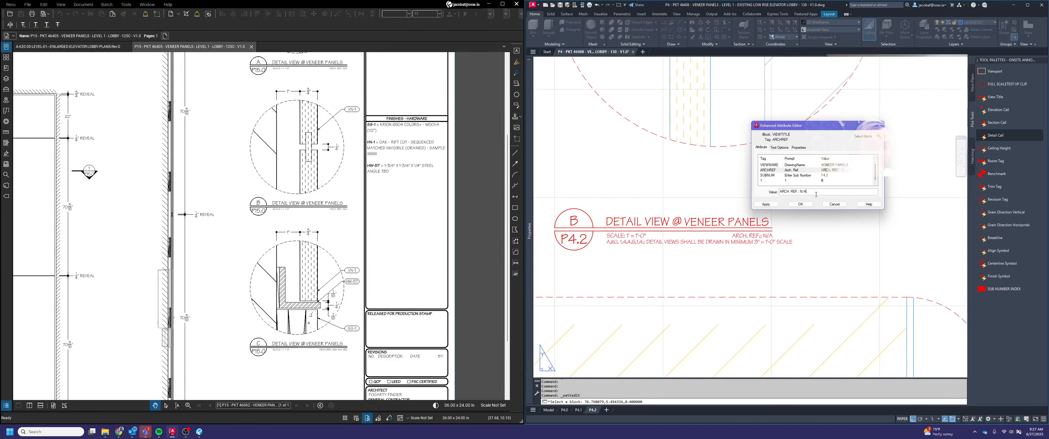
click(799, 203)
scroll(750, 241, down, 6)
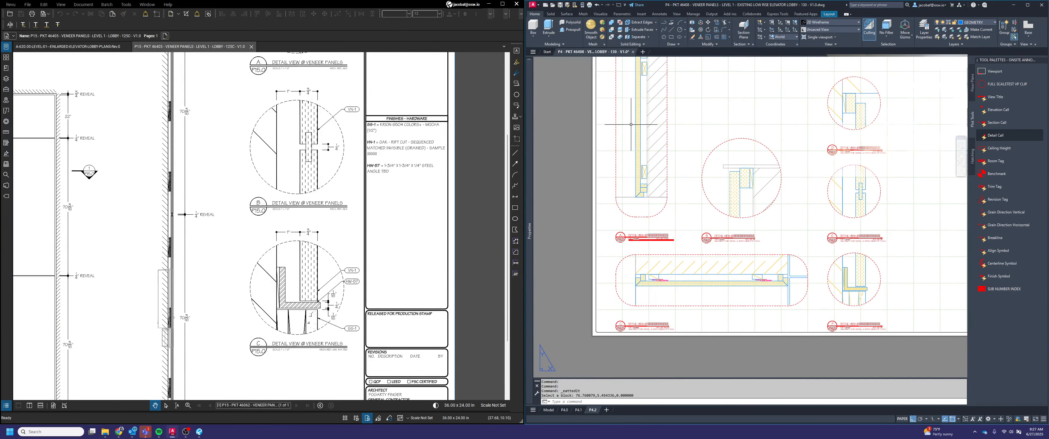
Set the architectural reference in detail F's title to "ARCH. REF.: SIM. 4/A-730", following the reference on detail C of the P15.0 sheet
scroll(878, 325, up, 6)
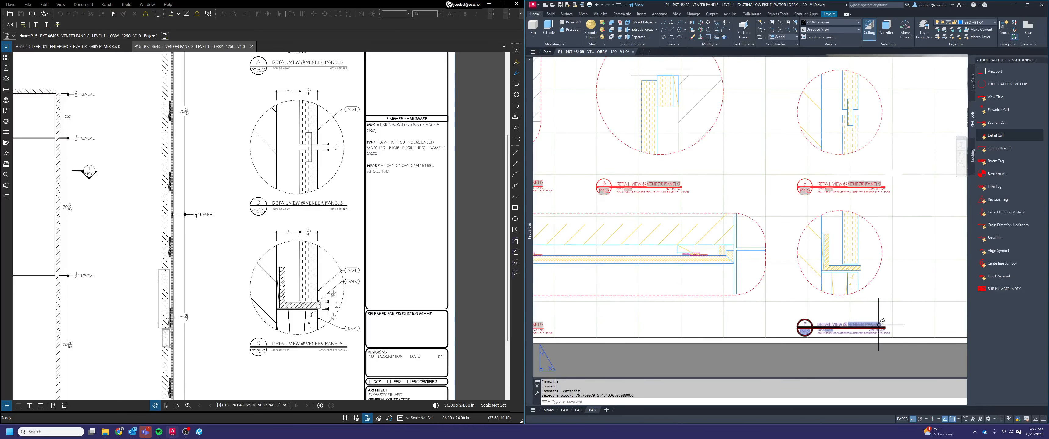
scroll(864, 323, down, 5)
scroll(870, 175, up, 3)
scroll(869, 175, down, 3)
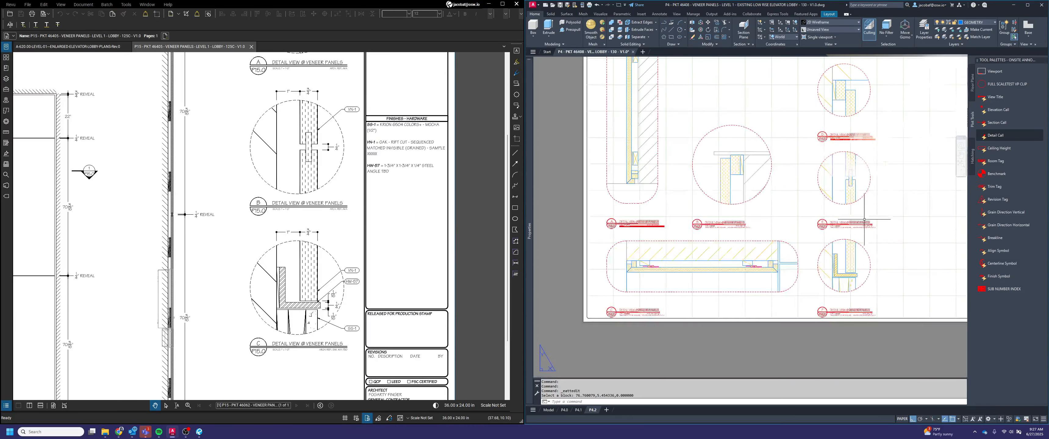
scroll(871, 178, up, 4)
scroll(870, 180, down, 3)
middle_drag(871, 181, 933, 135)
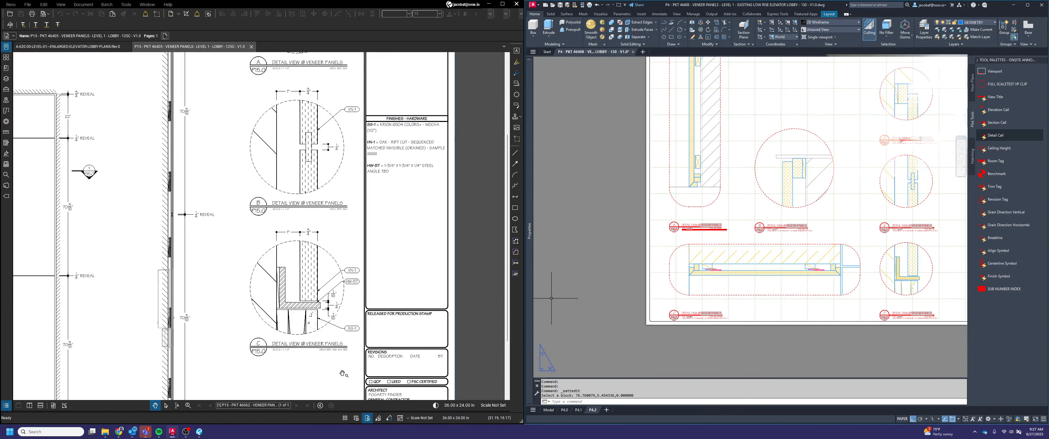
scroll(342, 374, up, 3)
click(921, 323)
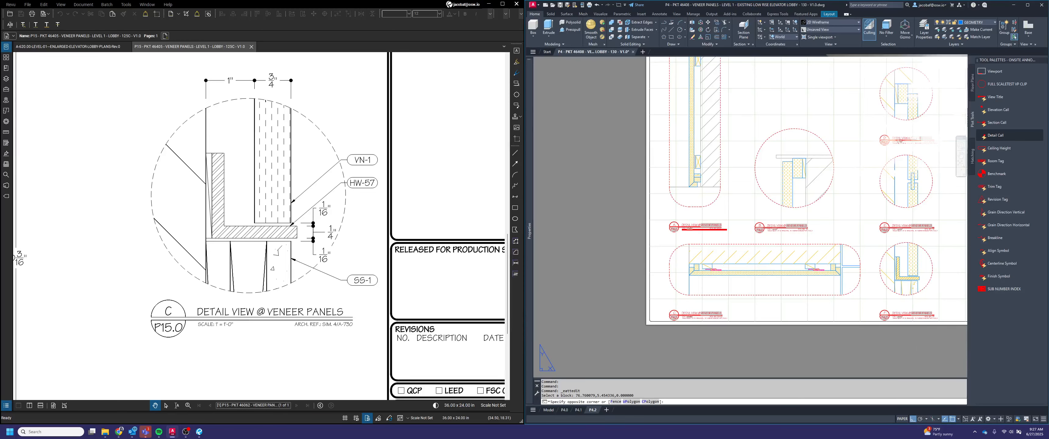
click(920, 337)
scroll(939, 325, up, 5)
middle_drag(939, 325, 833, 323)
double_click(806, 273)
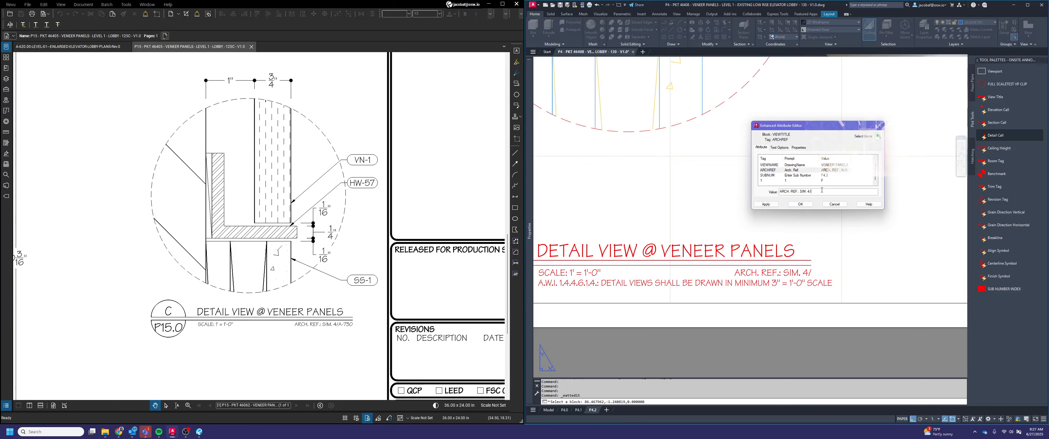
text(-730)
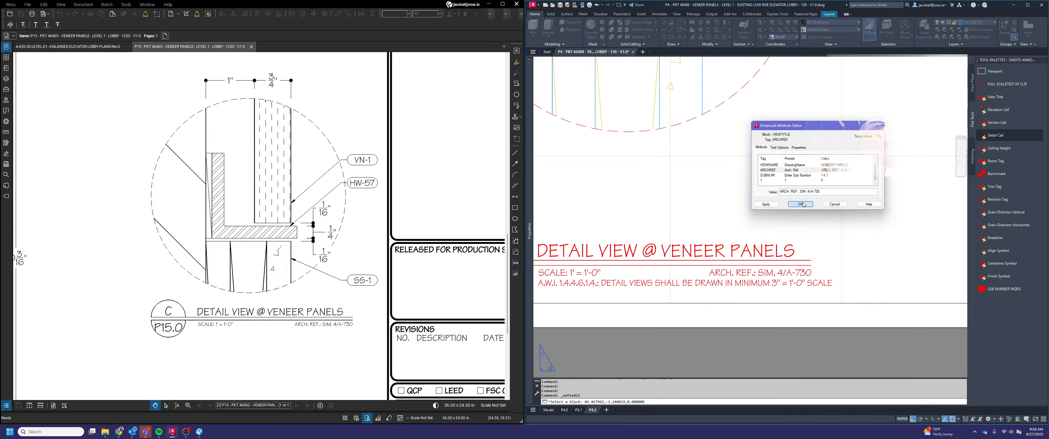
click(800, 204)
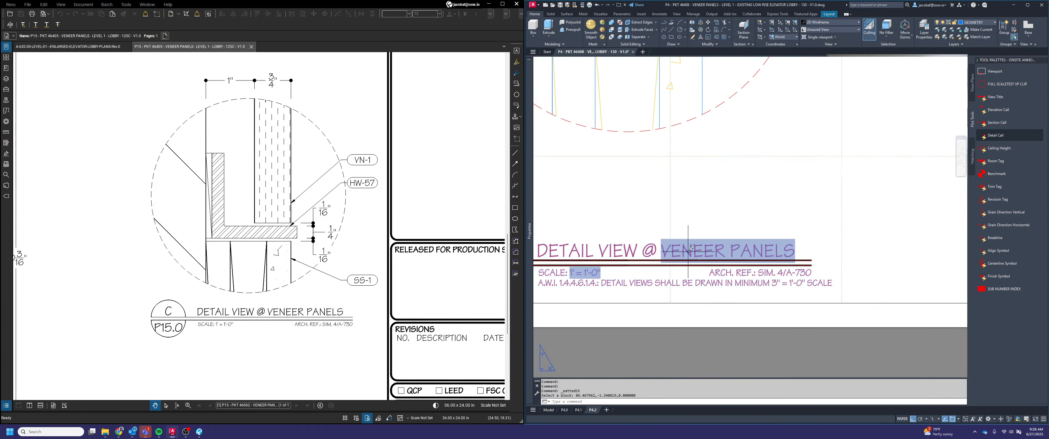
Set the architectural reference in detail C's title to "ARCH. REF.: 2/A-741", taken from the section callout on the elevator lobby RCP
scroll(821, 159, down, 6)
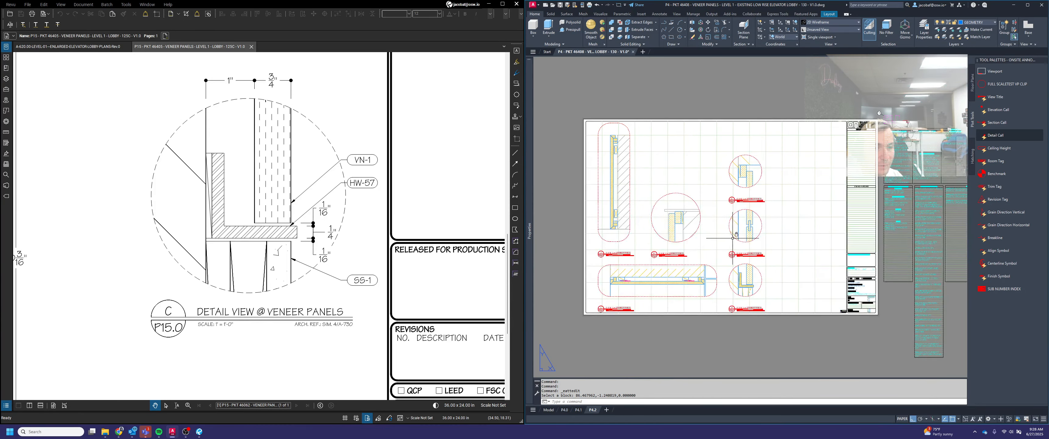
scroll(760, 220, up, 5)
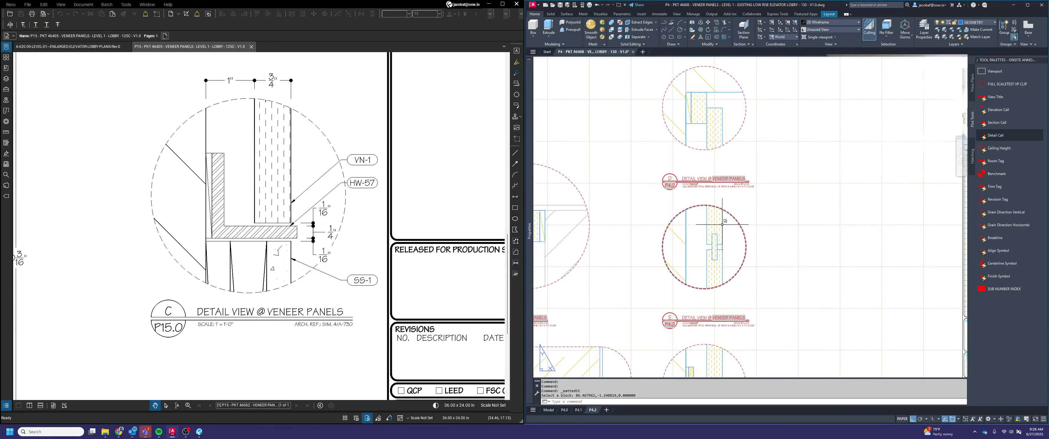
scroll(798, 236, down, 3)
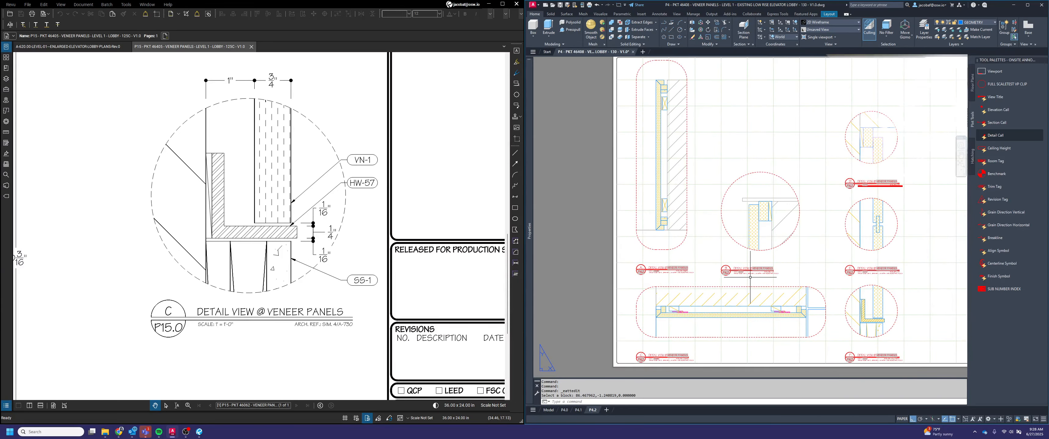
scroll(750, 277, up, 3)
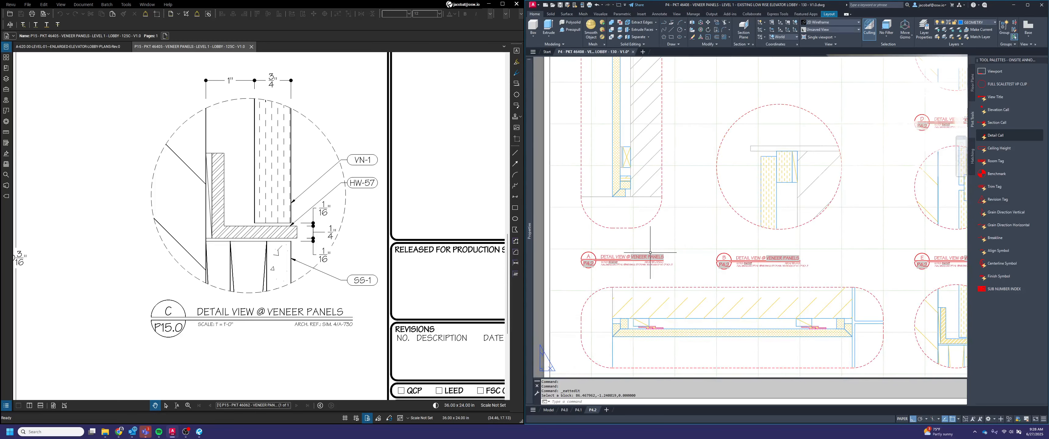
middle_drag(650, 253, 744, 283)
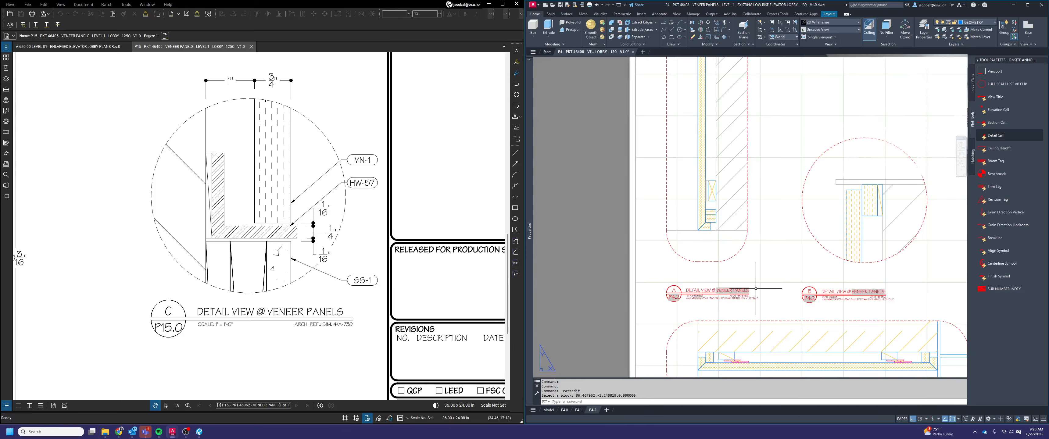
scroll(755, 289, down, 2)
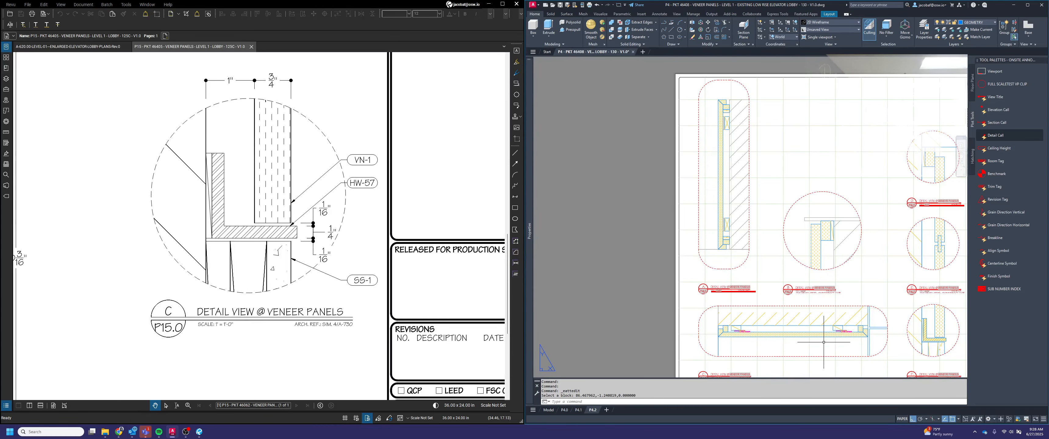
scroll(277, 308, down, 3)
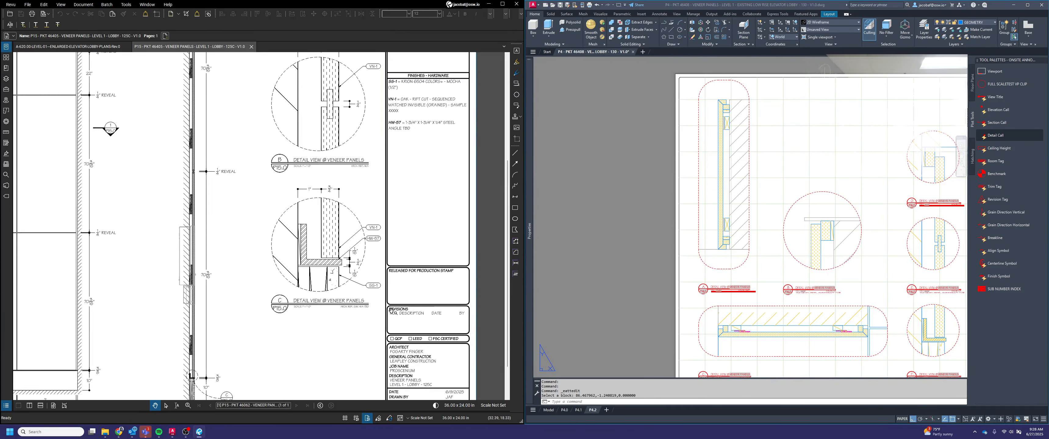
scroll(392, 311, down, 3)
click(90, 47)
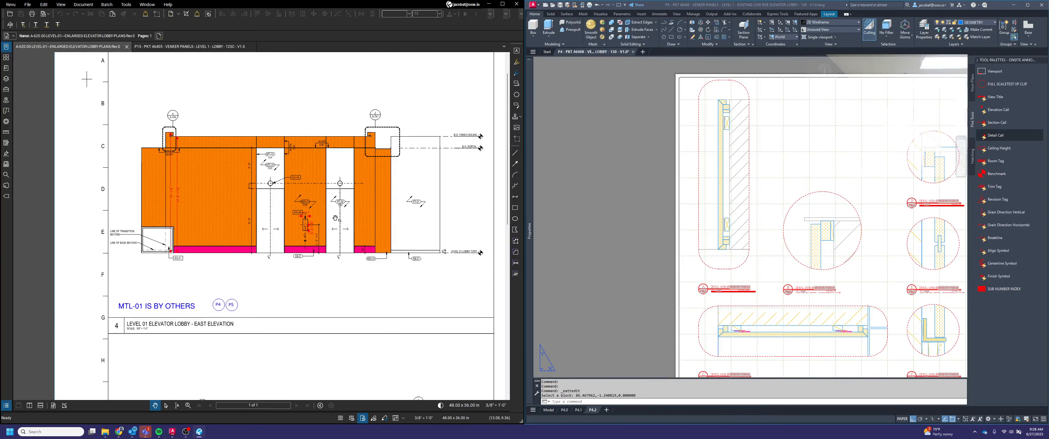
scroll(334, 218, down, 3)
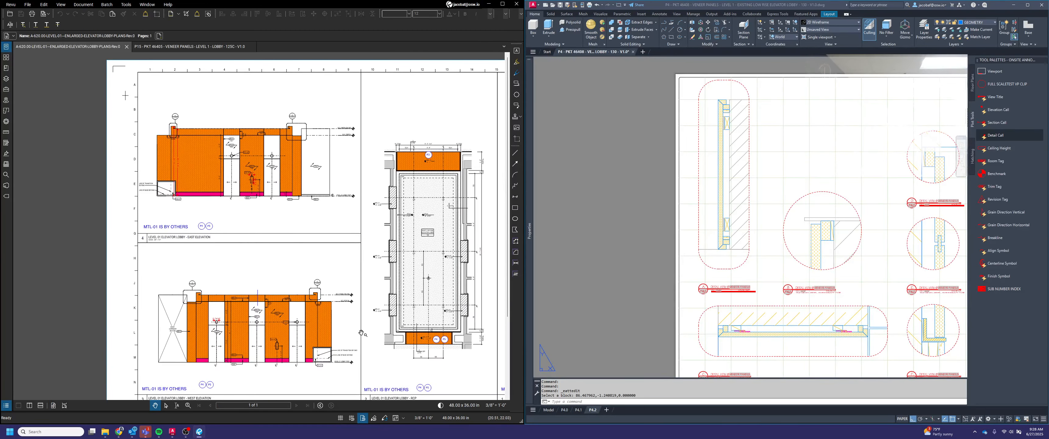
scroll(457, 349, up, 5)
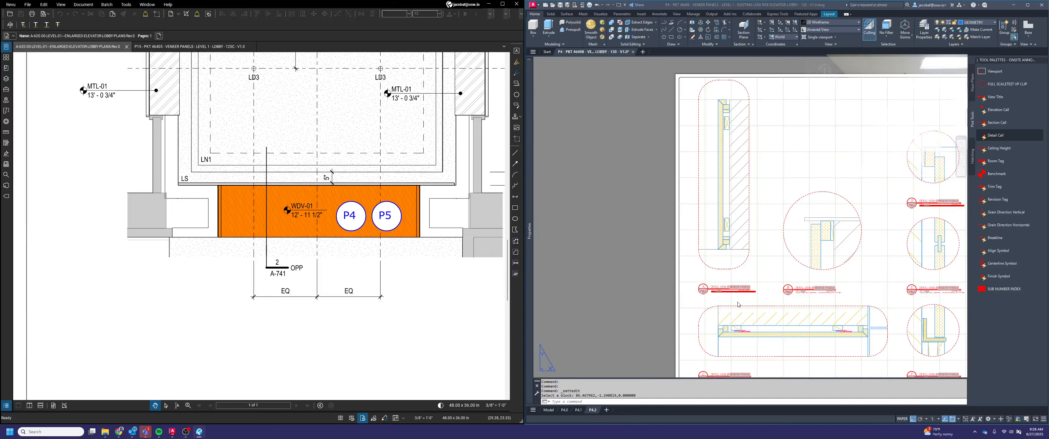
scroll(739, 302, up, 5)
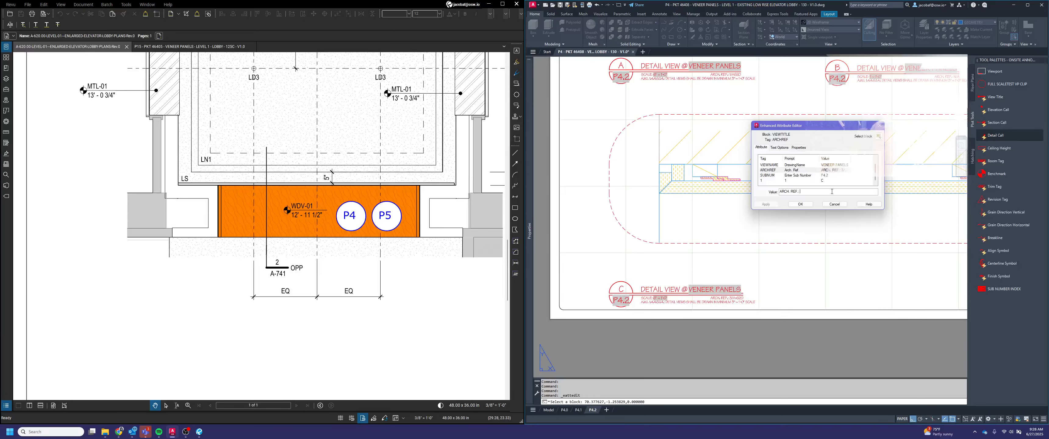
key(super+shift+s)
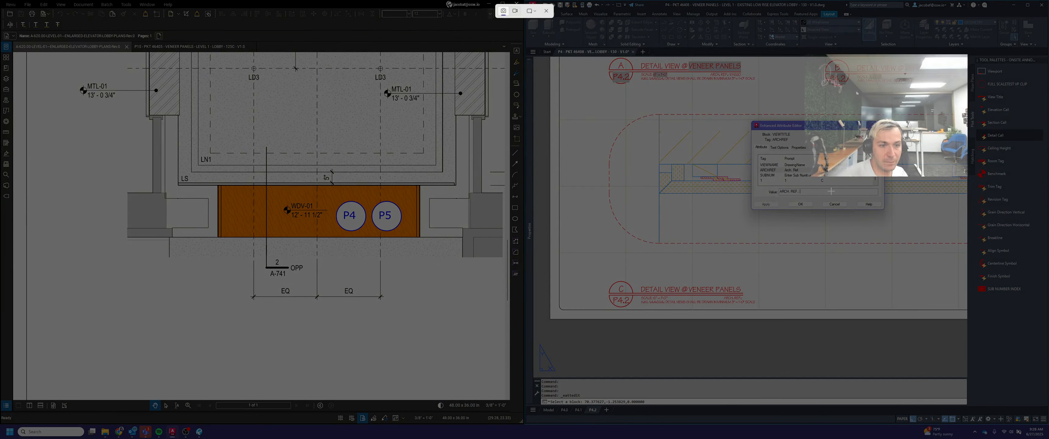
key(Escape)
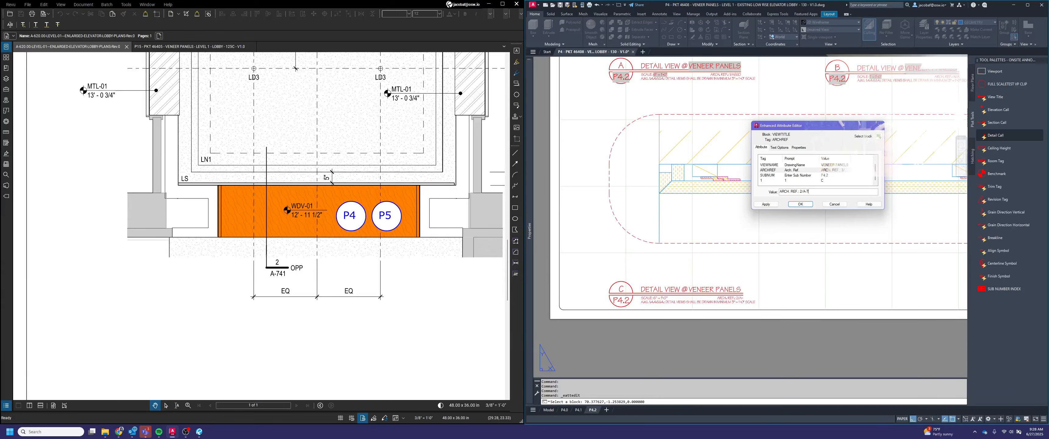
click(790, 205)
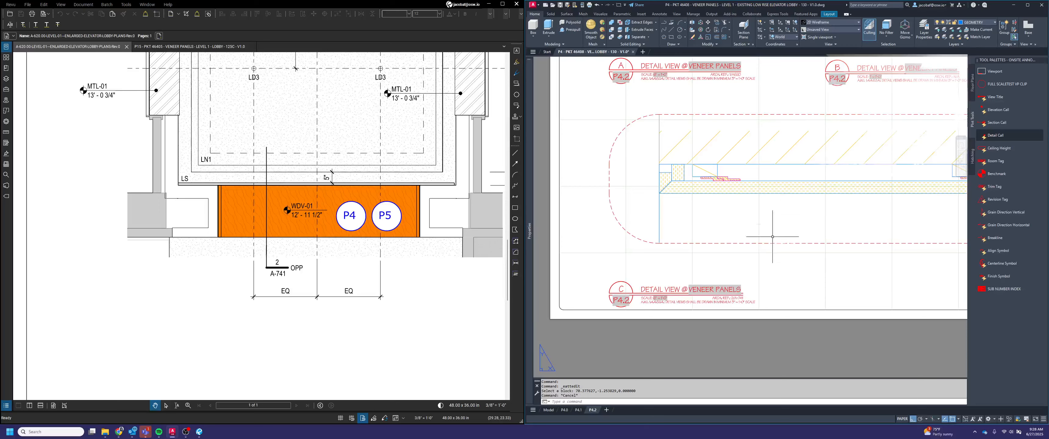
Examine the elevations, RCP and construction plan on the architectural lobby sheet for a callout matching detail A
scroll(772, 234, down, 3)
scroll(767, 249, up, 2)
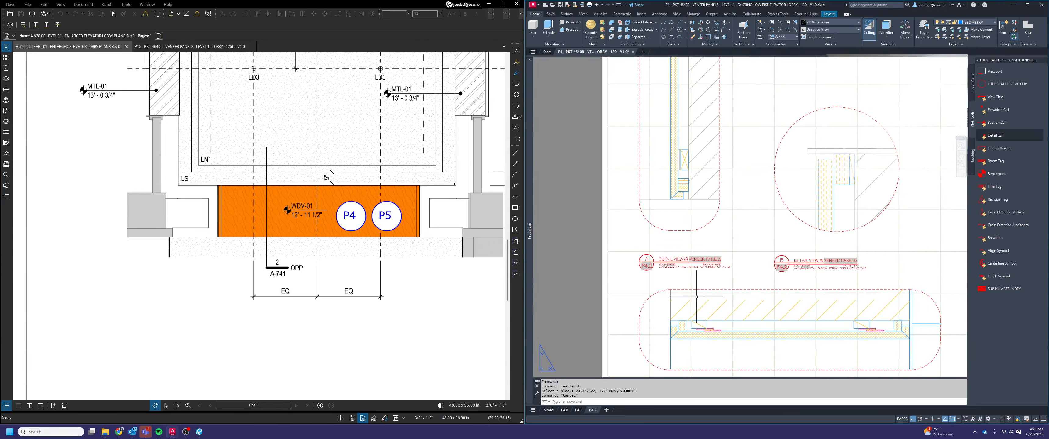
scroll(431, 265, down, 6)
middle_drag(253, 262, 410, 325)
scroll(328, 302, down, 4)
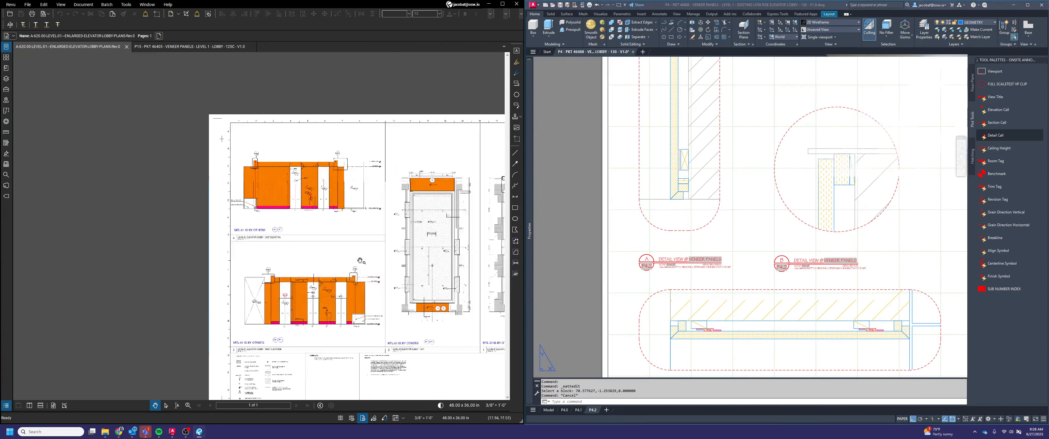
middle_drag(366, 210, 335, 212)
scroll(334, 212, up, 1)
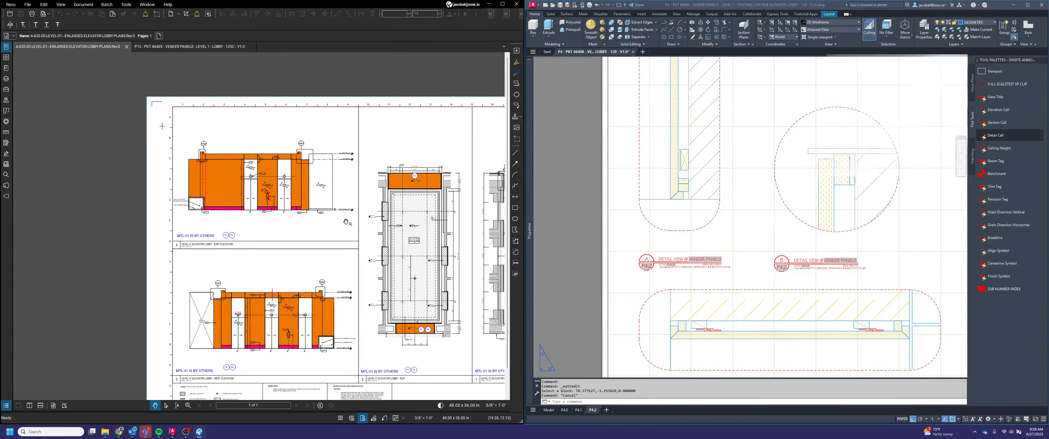
middle_drag(377, 257, 285, 250)
scroll(329, 287, up, 8)
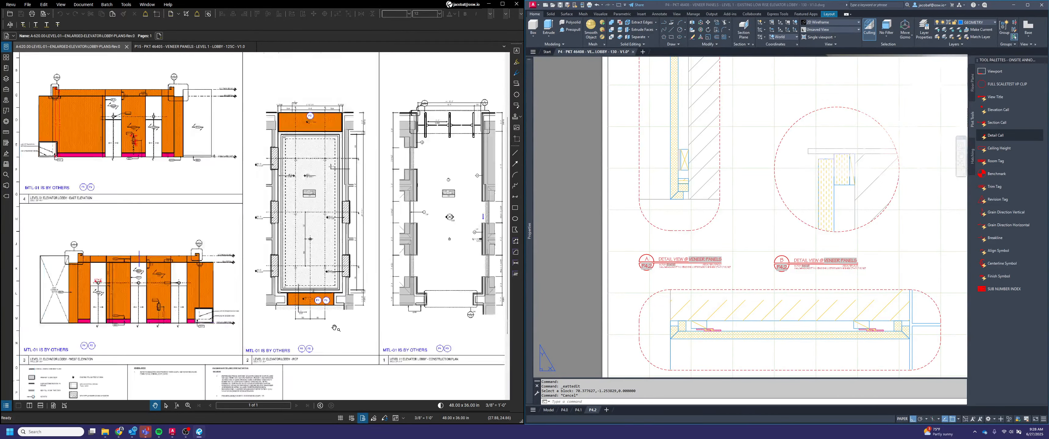
scroll(329, 286, down, 4)
scroll(412, 353, down, 1)
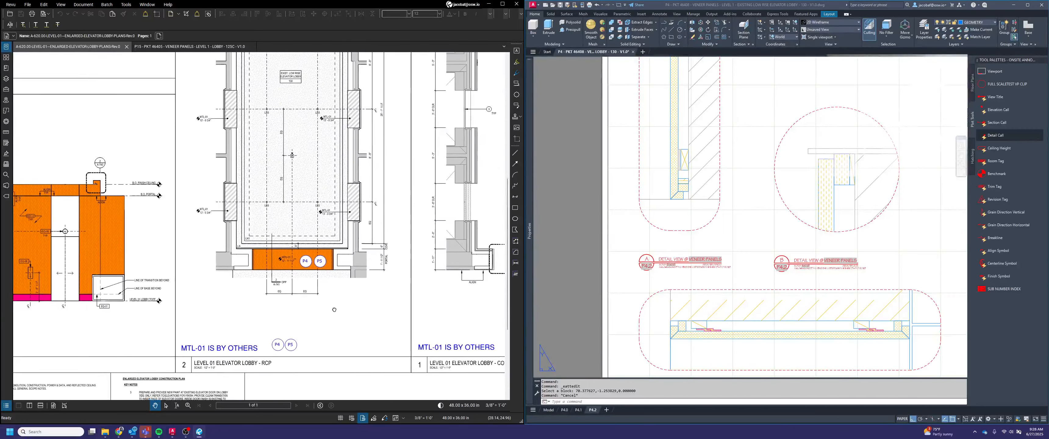
middle_drag(411, 354, 377, 337)
Set the architectural reference in detail A's title to "ARCH. REF.: N/A"
scroll(721, 269, up, 4)
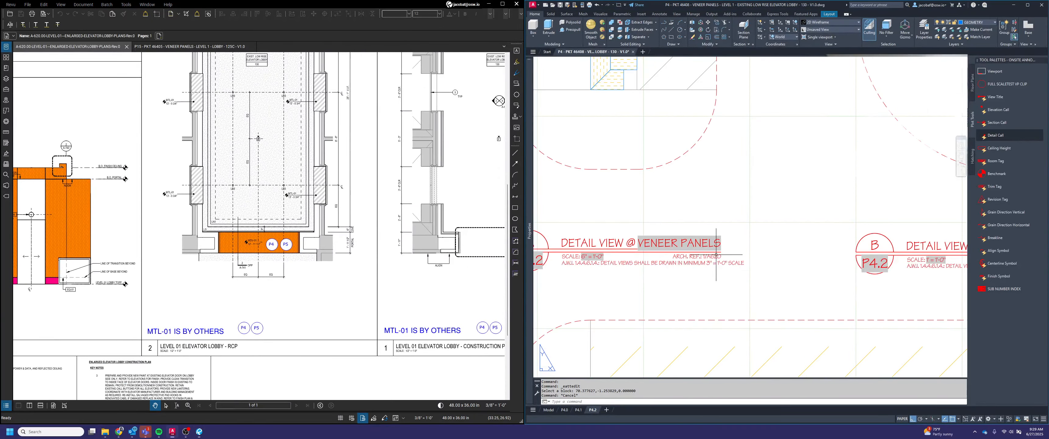
double_click(700, 257)
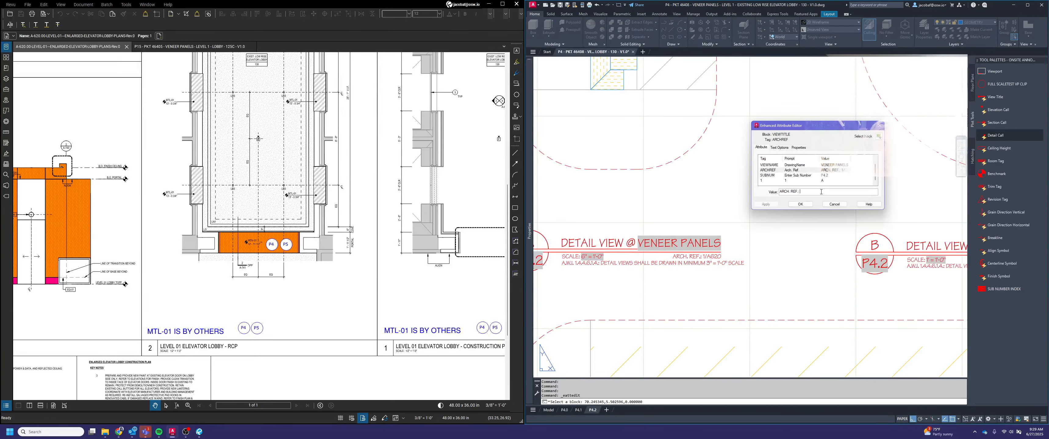
text(N/A)
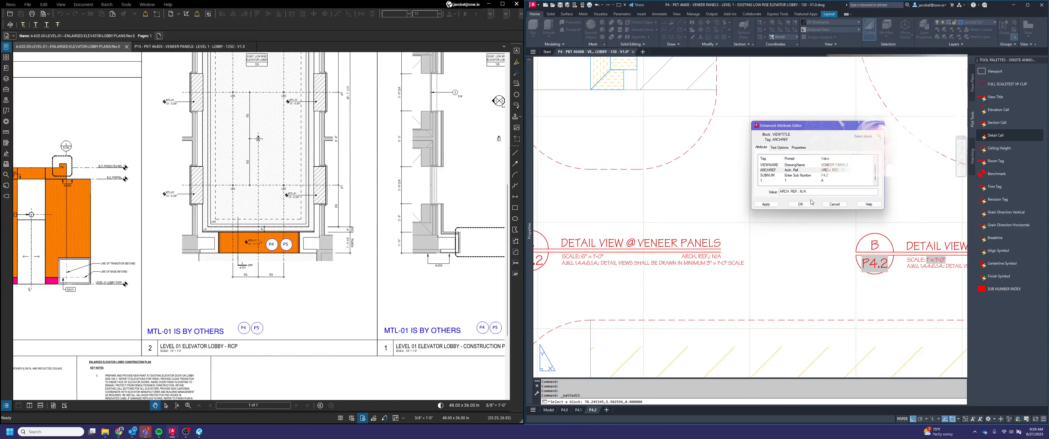
click(800, 204)
scroll(712, 267, down, 6)
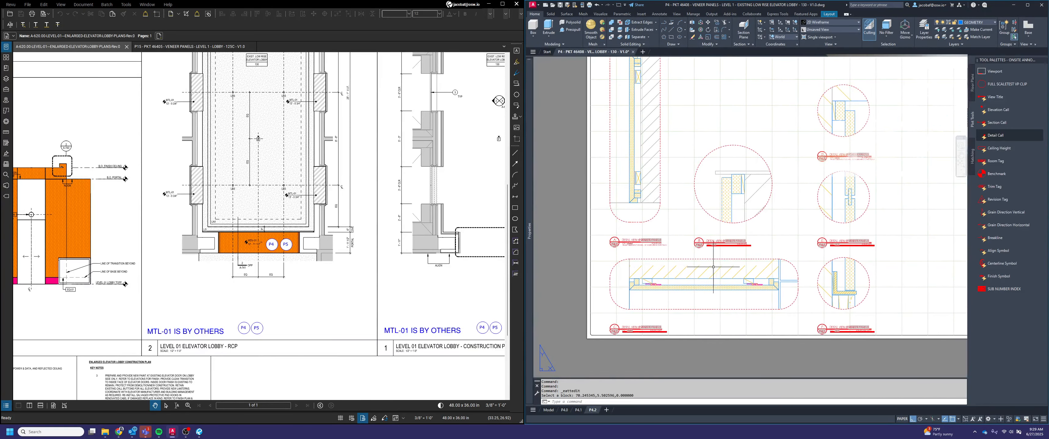
Activate detail A's viewport and add a vertical linear dimension along the full height of the veneer panel's outer face
middle_click(715, 265)
middle_click(716, 264)
middle_drag(558, 190, 670, 212)
scroll(626, 179, up, 5)
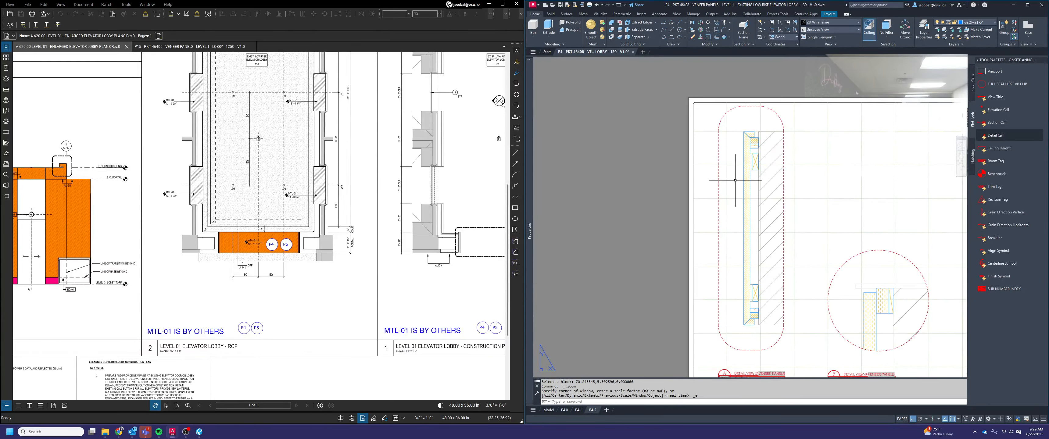
double_click(734, 180)
text(dimli)
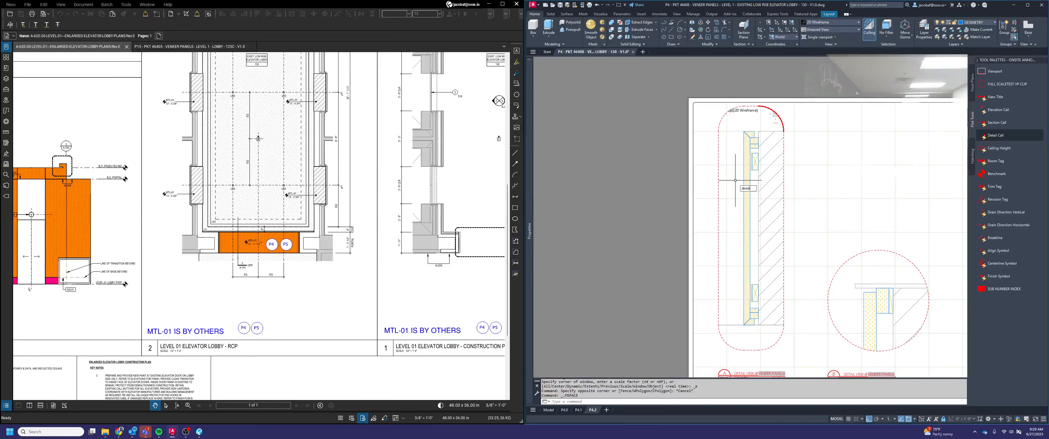
text(n)
key(Return)
click(744, 131)
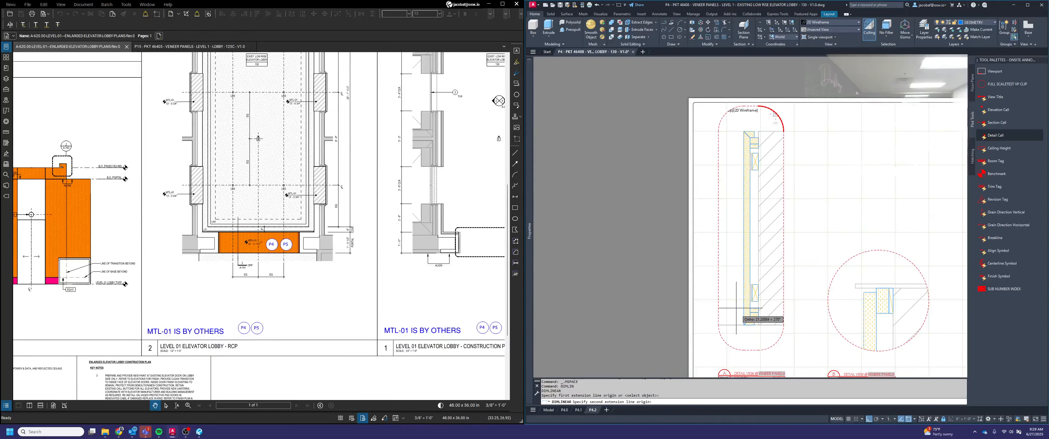
click(744, 325)
click(733, 311)
Add horizontal linear dimensions above detail A for the top mitered return's width and the gap between it and the wall
key(Return)
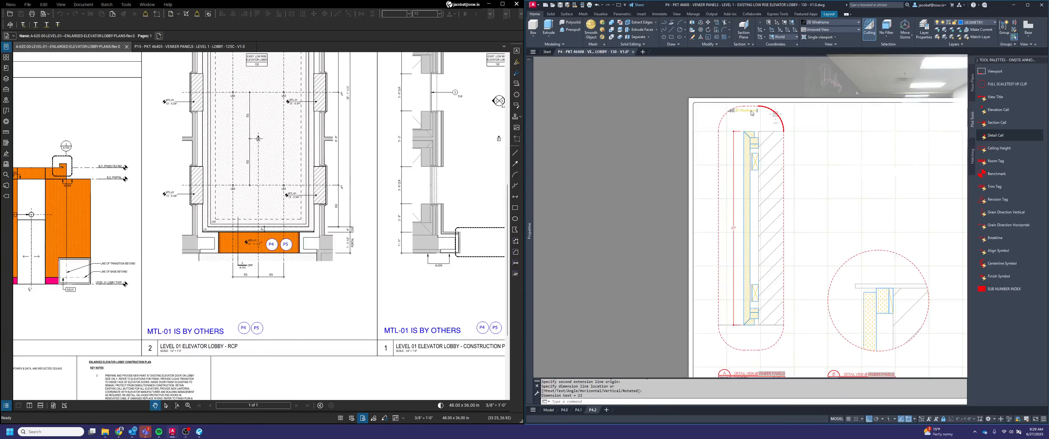
click(743, 131)
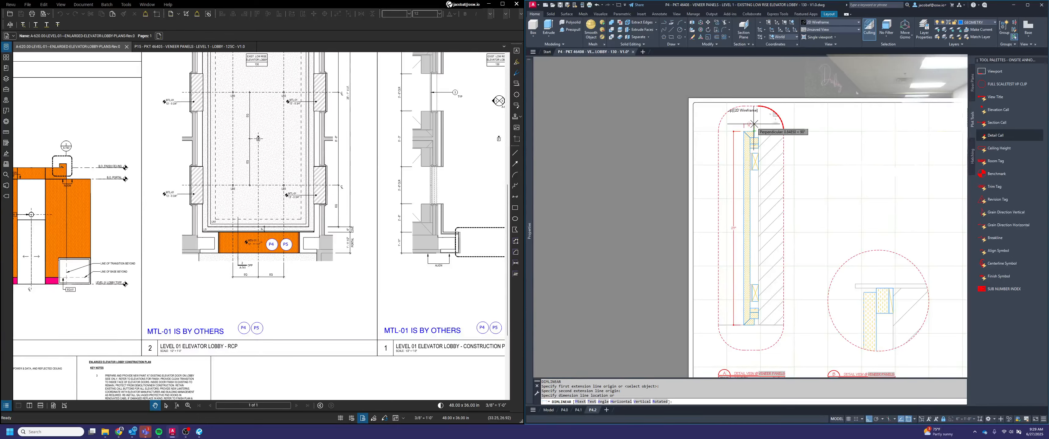
click(753, 123)
scroll(755, 128, up, 5)
key(Return)
click(747, 145)
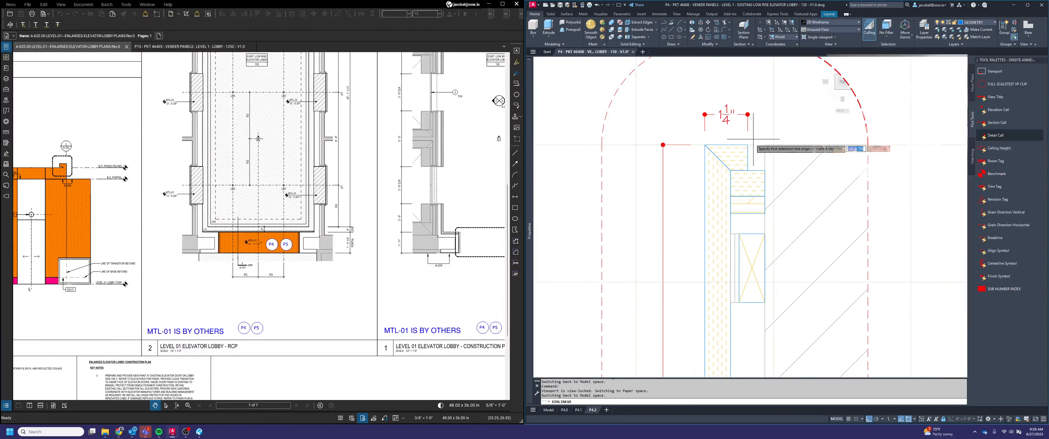
key(Escape)
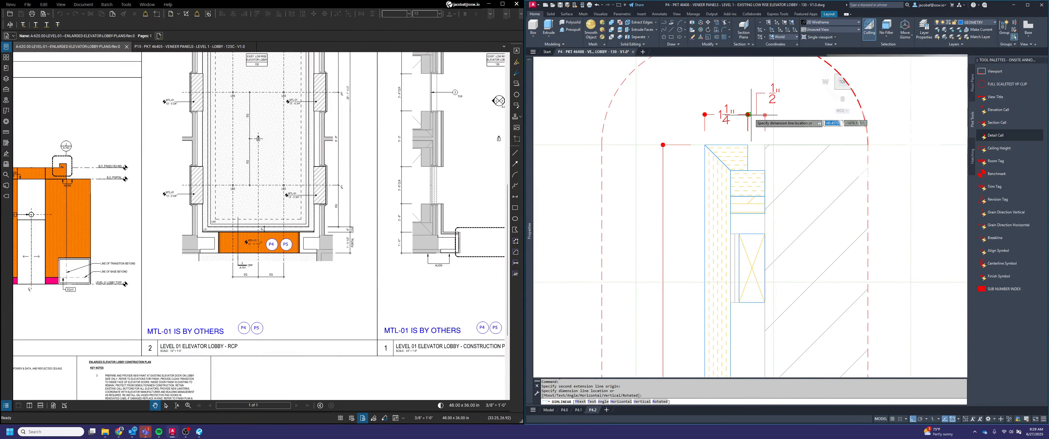
scroll(745, 114, up, 4)
scroll(742, 114, down, 6)
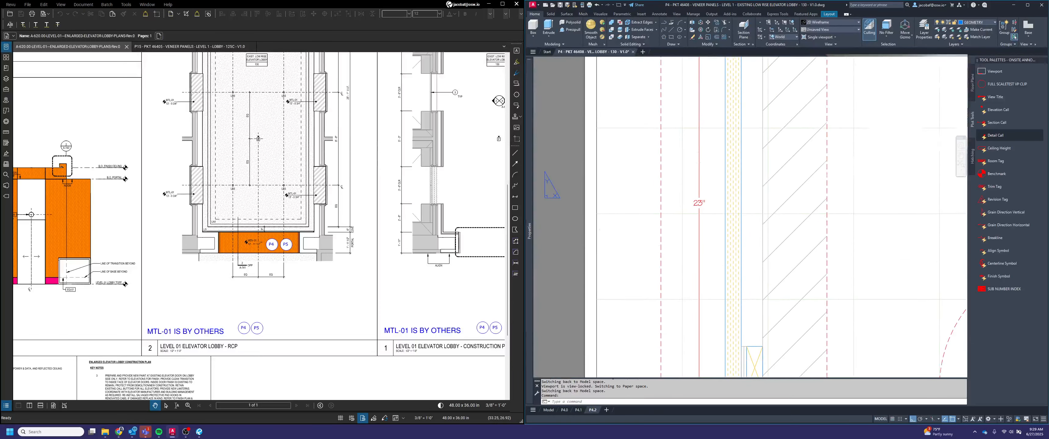
Add horizontal linear dimensions below detail A for the bottom mitered return's width and the gap between it and the wall
scroll(729, 318, up, 6)
key(Return)
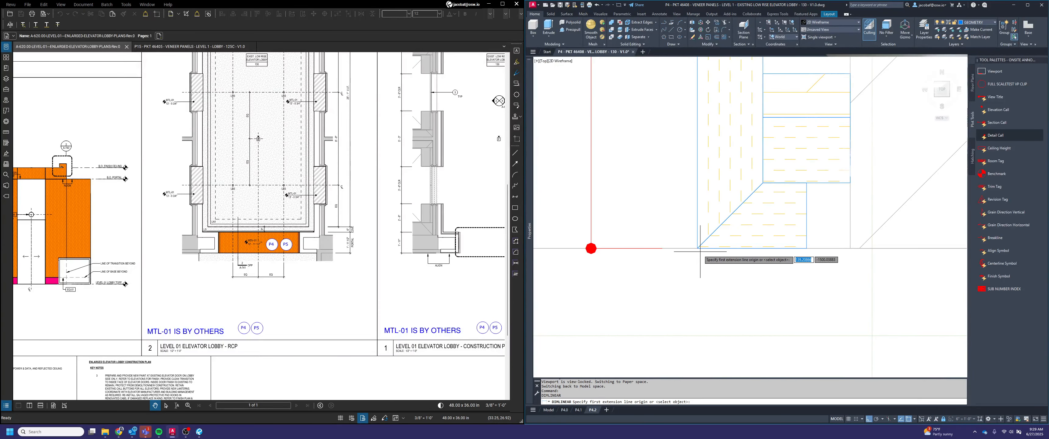
click(700, 247)
click(791, 246)
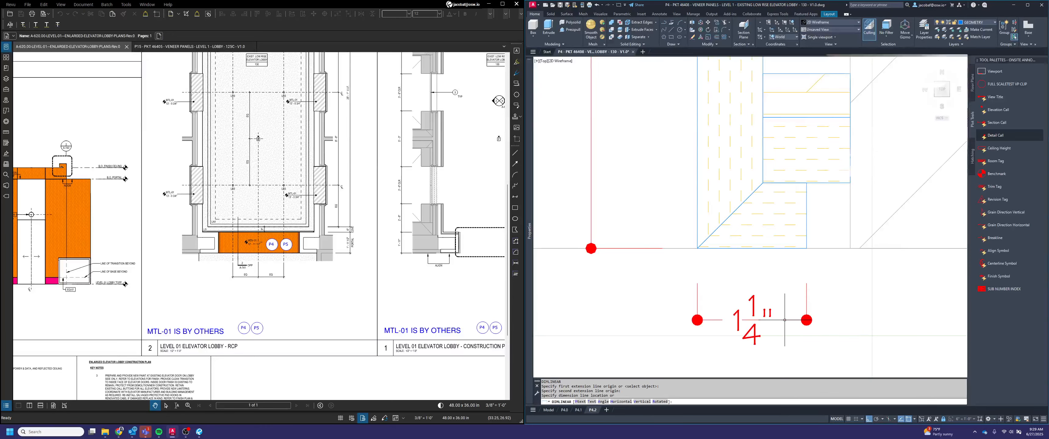
click(773, 320)
key(Return)
click(853, 246)
click(853, 246)
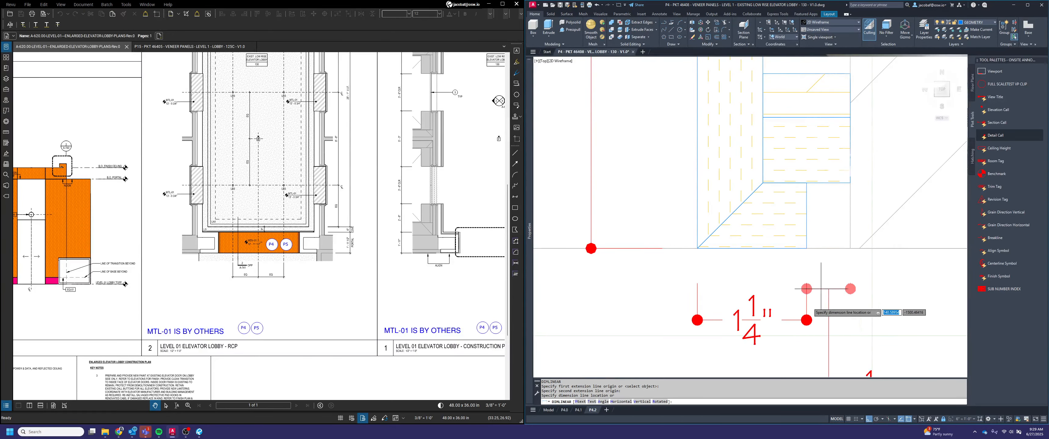
click(810, 317)
Reposition the text of detail A's lower wall-gap dimension just below its dimension line, clear of the return-width dimension
scroll(801, 313, down, 5)
click(804, 315)
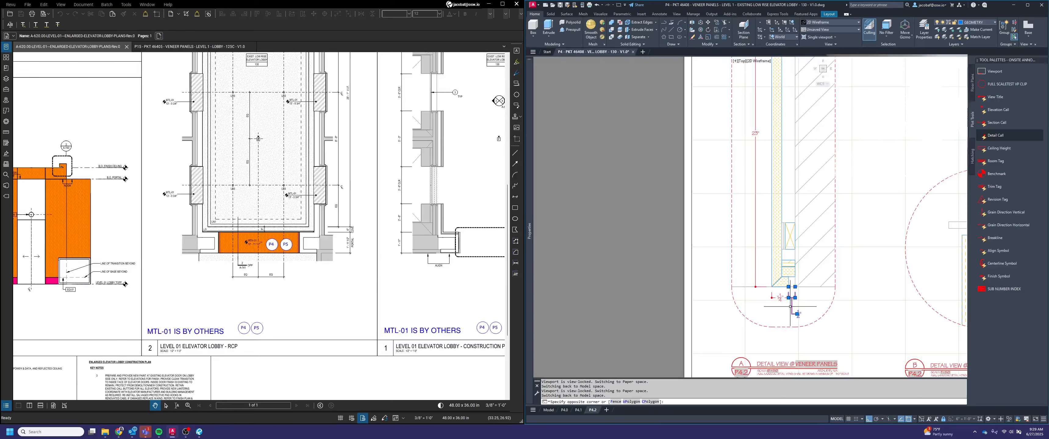
scroll(794, 312, up, 2)
click(798, 314)
scroll(804, 303, up, 2)
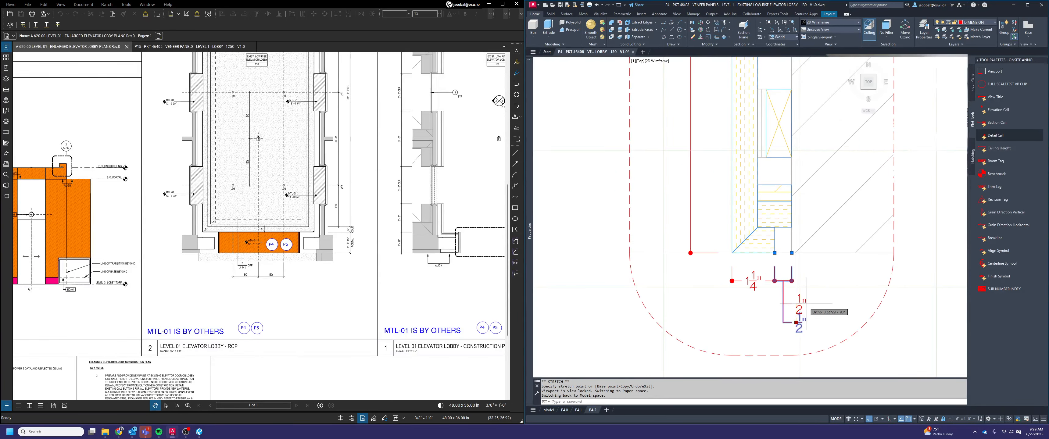
click(805, 303)
scroll(804, 303, down, 5)
Add a vertical linear dimension in detail B for the offset between the top of the backing block and the top of the panel
scroll(710, 222, up, 5)
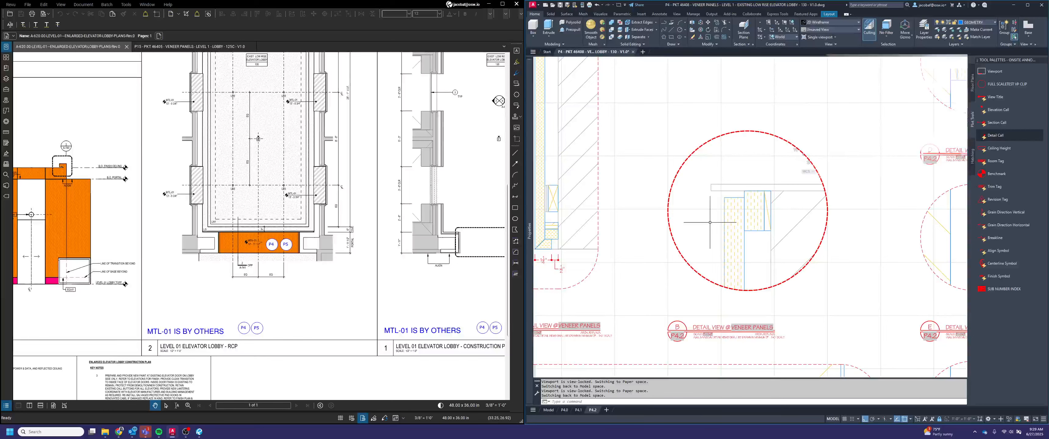
key(Return)
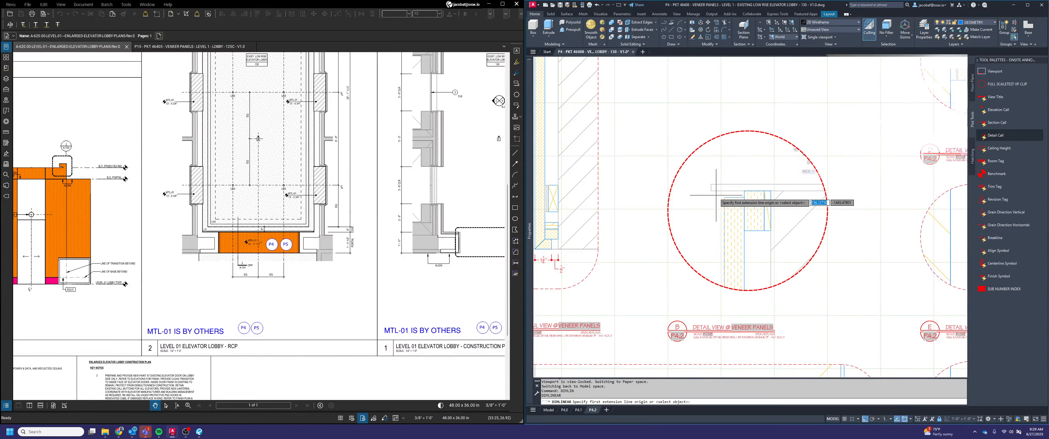
scroll(718, 195, up, 4)
click(787, 185)
click(735, 202)
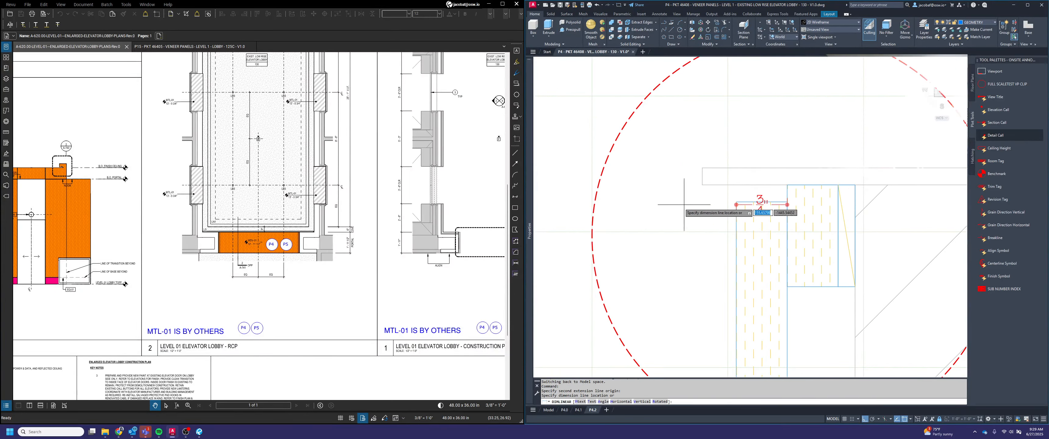
click(690, 195)
Dimension the backing block's height and its overall width out to the wall in detail B
key(Return)
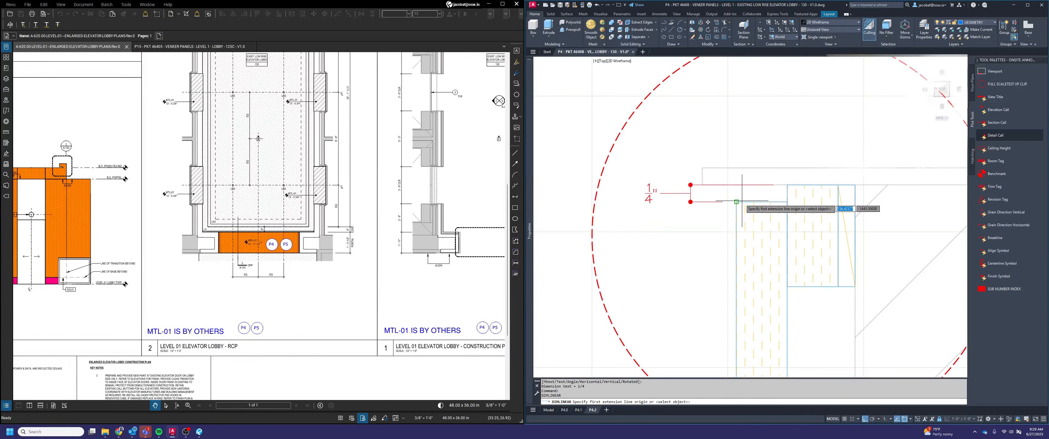
click(854, 185)
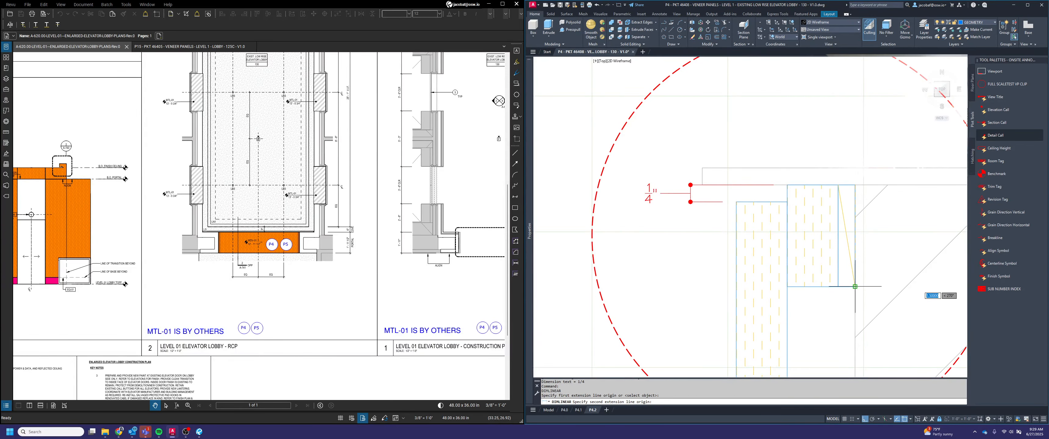
click(854, 287)
click(889, 236)
key(Return)
click(854, 185)
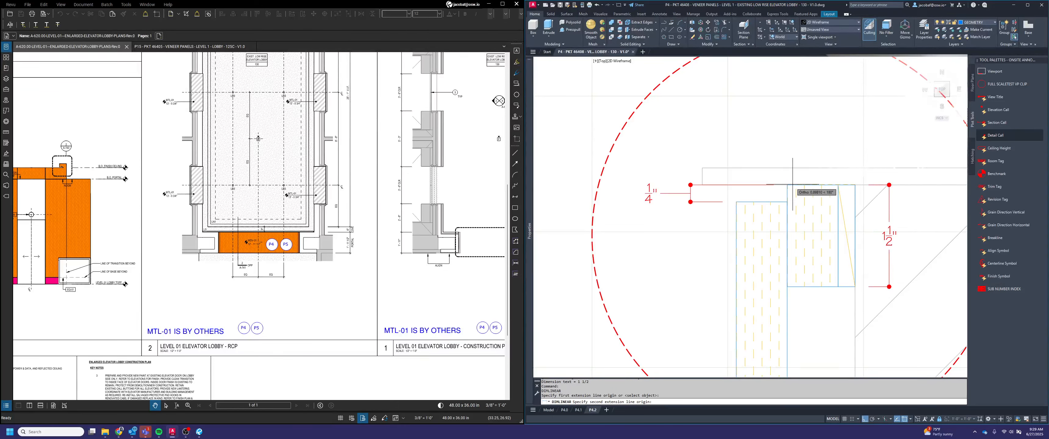
click(787, 185)
click(789, 137)
Dimension the veneer panel's thickness in detail B, in line with the backing block's width dimension
key(Return)
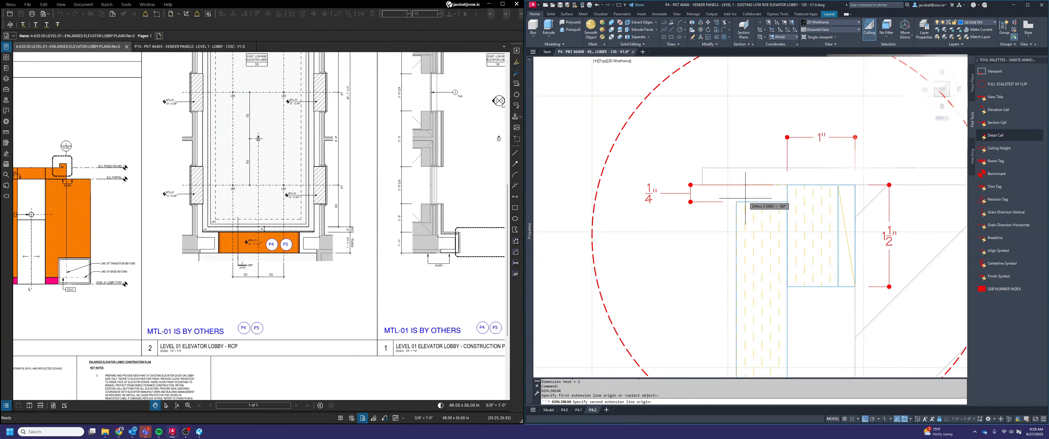
scroll(790, 208, up, 4)
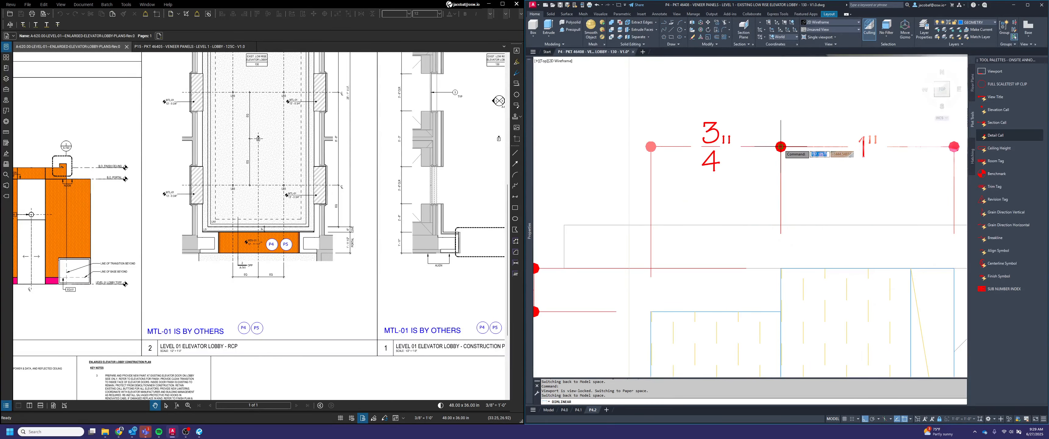
key(Escape)
scroll(782, 182, down, 4)
scroll(769, 198, down, 2)
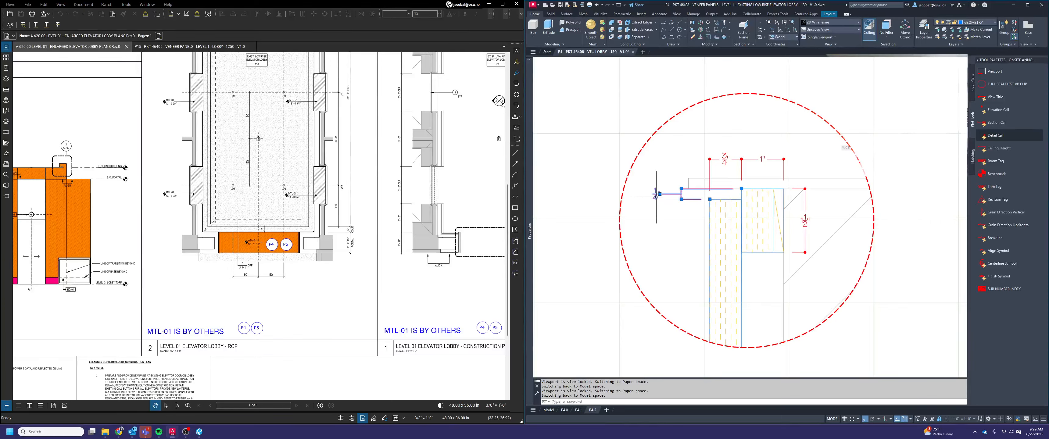
Append "REVEAL" to the text of the 1/4" dimension in detail B and adjust the text's position
double_click(674, 199)
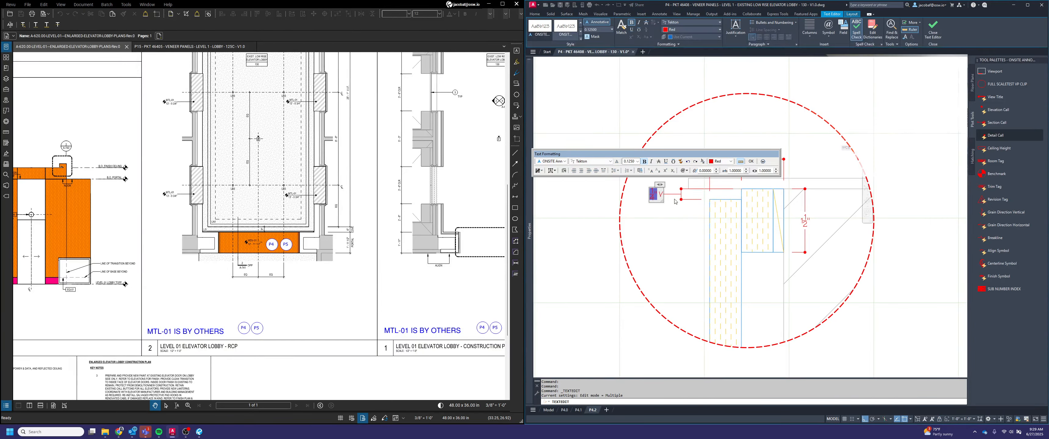
click(674, 224)
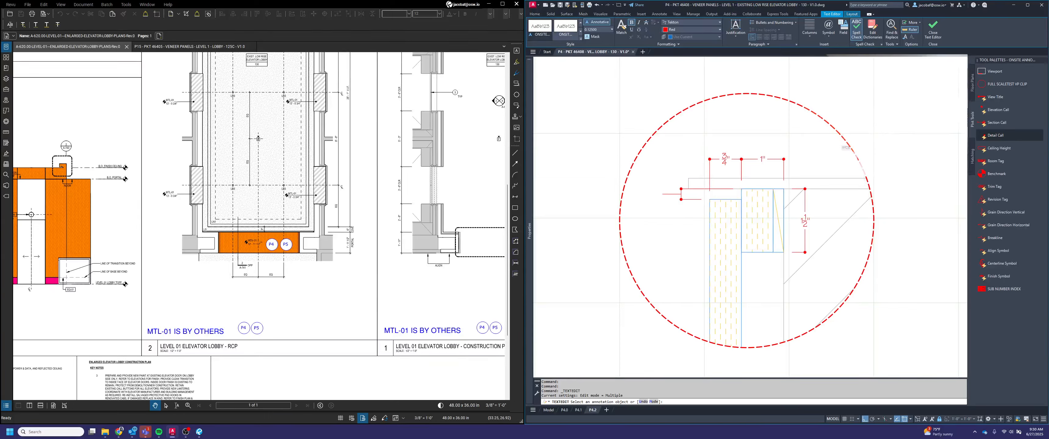
key(Escape)
click(647, 203)
click(643, 179)
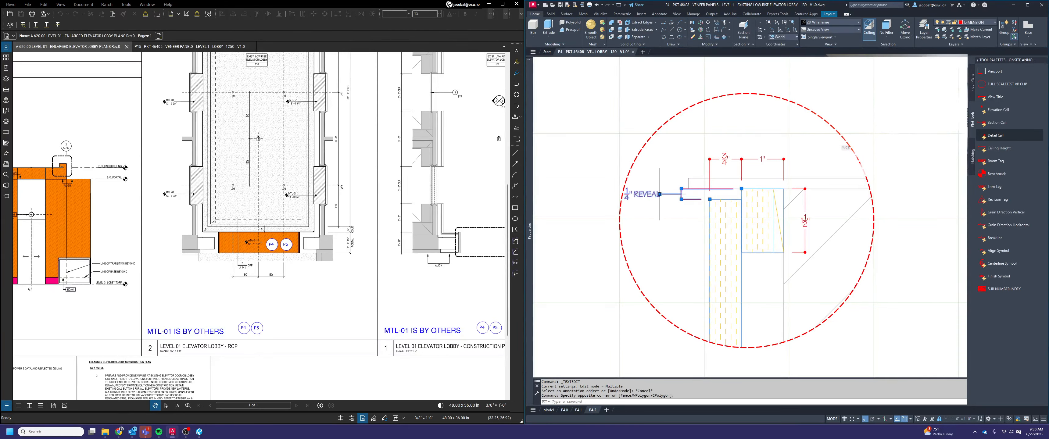
click(660, 194)
click(668, 195)
key(Escape)
Append "REVEAL" to the text of the 1/2" dimension at the bottom of detail A
scroll(833, 193, down, 2)
middle_drag(537, 239, 673, 297)
click(673, 281)
scroll(716, 309, up, 2)
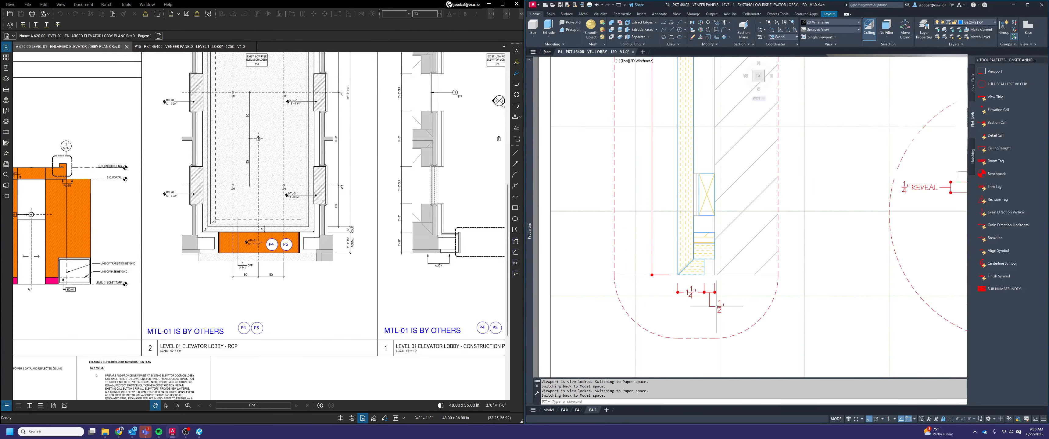
double_click(718, 306)
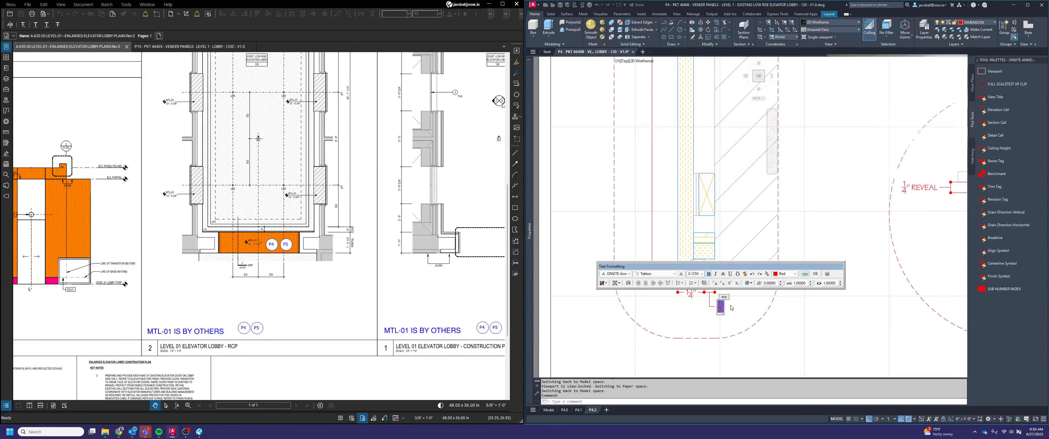
text(REVEAL)
click(761, 326)
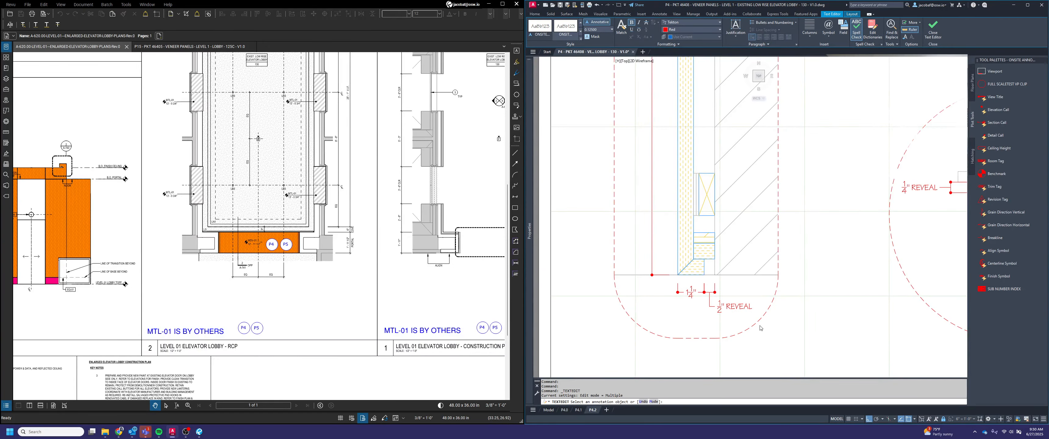
Append "REVEAL" to the text of the 1/2" dimension at the top of detail A
scroll(762, 325, down, 2)
middle_drag(739, 158, 719, 269)
middle_drag(721, 92, 723, 139)
scroll(723, 138, up, 2)
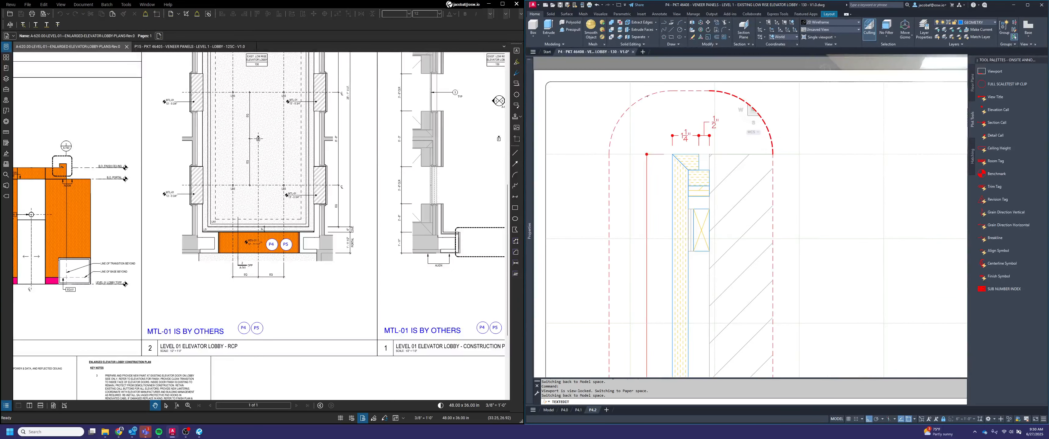
click(718, 128)
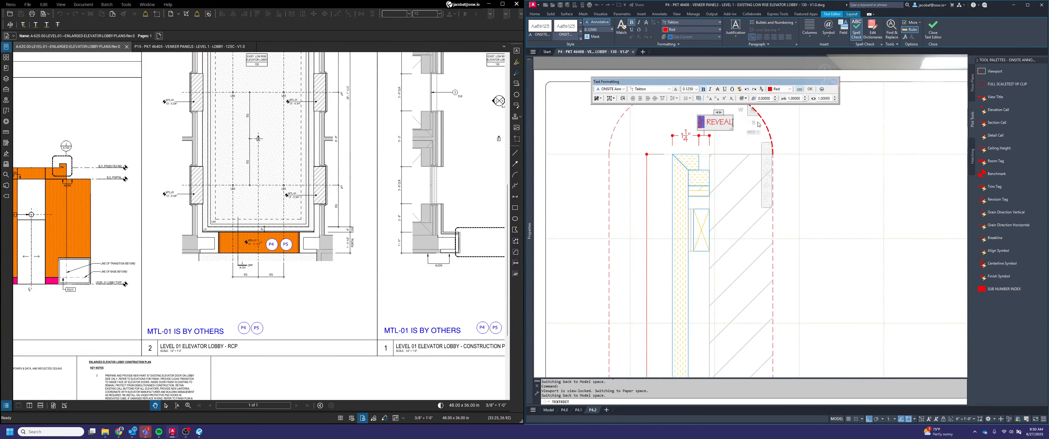
click(744, 168)
key(Escape)
Add a horizontal linear dimension along the full width of the veneer panel's outer face in detail C
scroll(747, 186, down, 2)
middle_drag(798, 373, 713, 118)
middle_drag(736, 293, 709, 290)
click(741, 284)
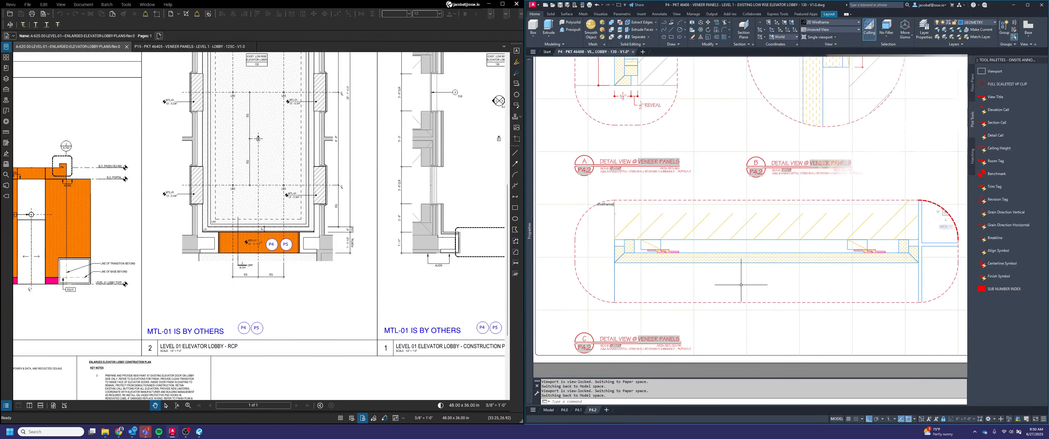
text(dimlin)
key(Return)
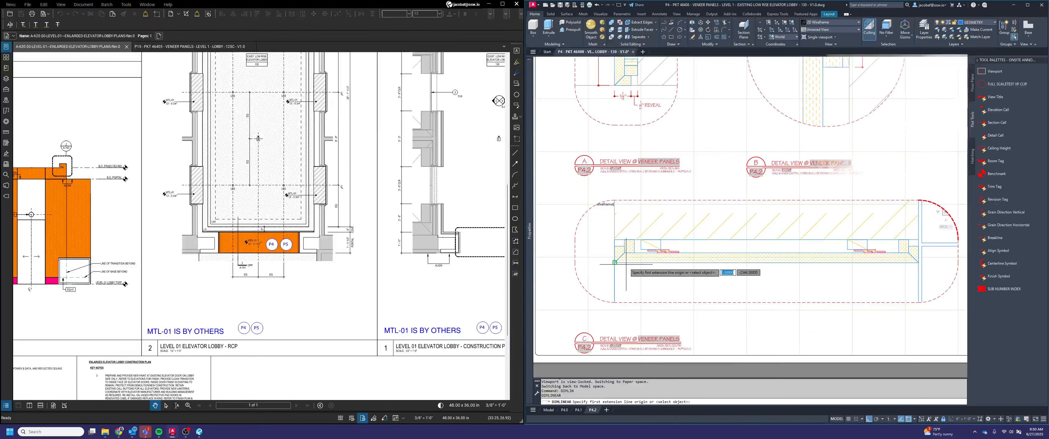
click(615, 263)
click(917, 263)
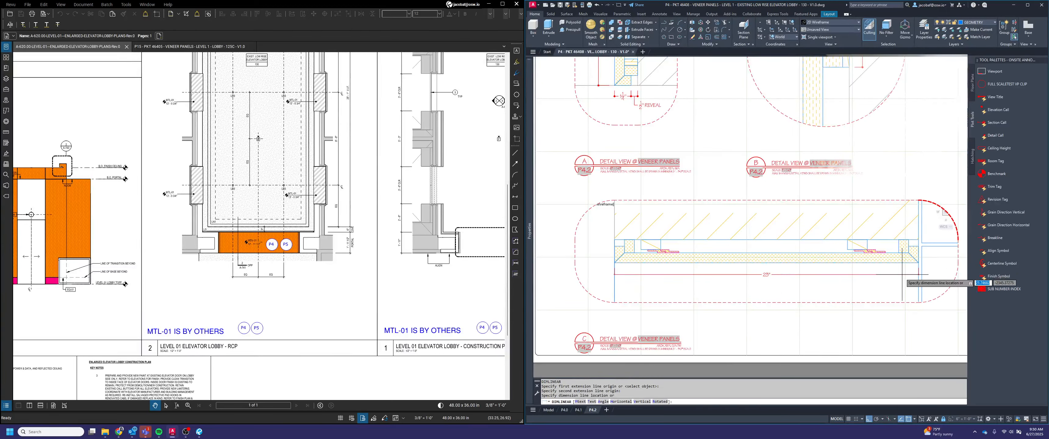
click(912, 274)
Add vertical linear dimensions beside detail C's first mitered return for its depth and the gap between it and the wall
key(Return)
click(614, 246)
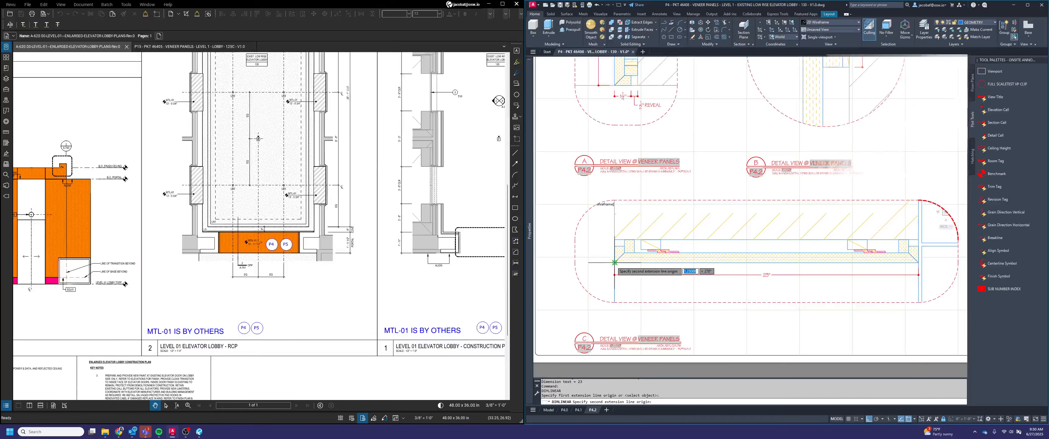
click(614, 263)
click(602, 263)
key(Return)
click(614, 246)
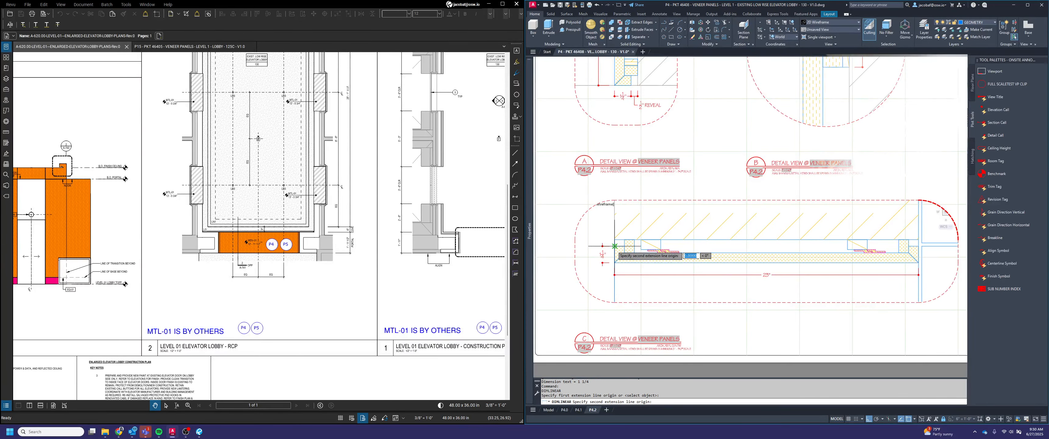
click(614, 240)
scroll(605, 238, up, 4)
click(597, 246)
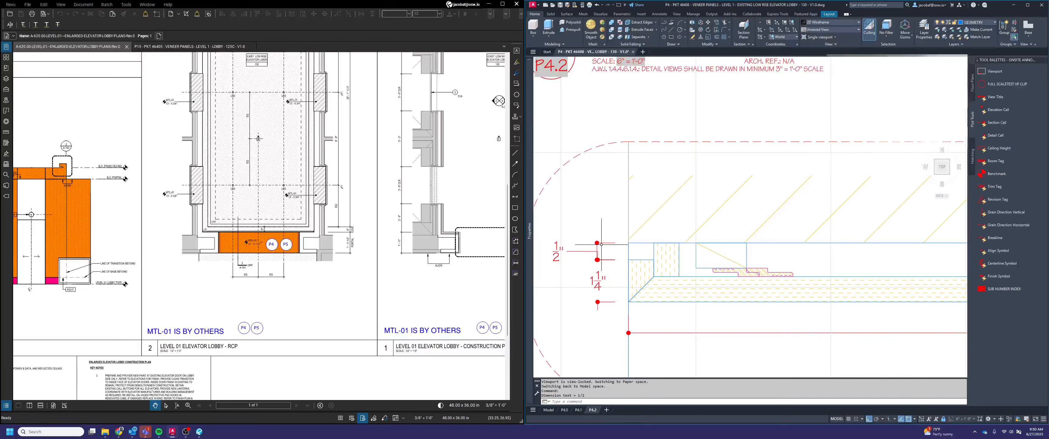
Stretch detail C's wall-gap dimension so its dimension line aligns with the return-depth dimension
click(601, 244)
scroll(591, 263, up, 2)
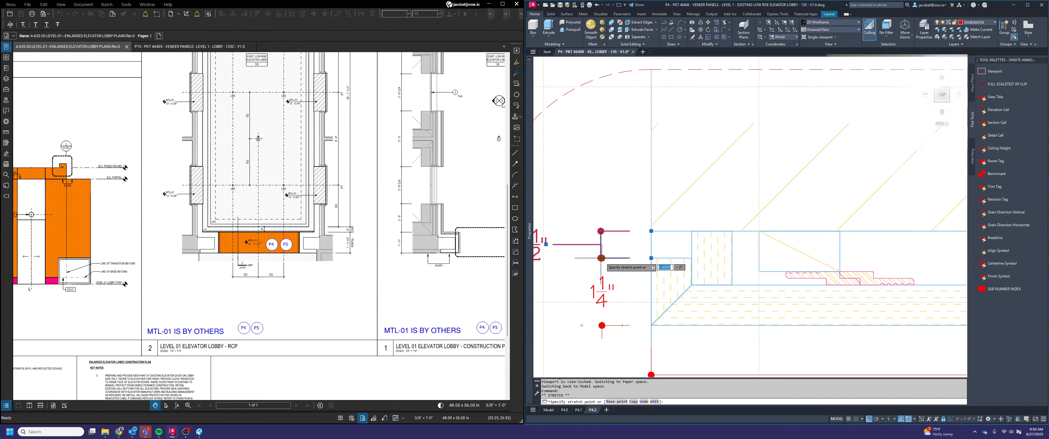
scroll(616, 256, down, 3)
scroll(806, 281, up, 5)
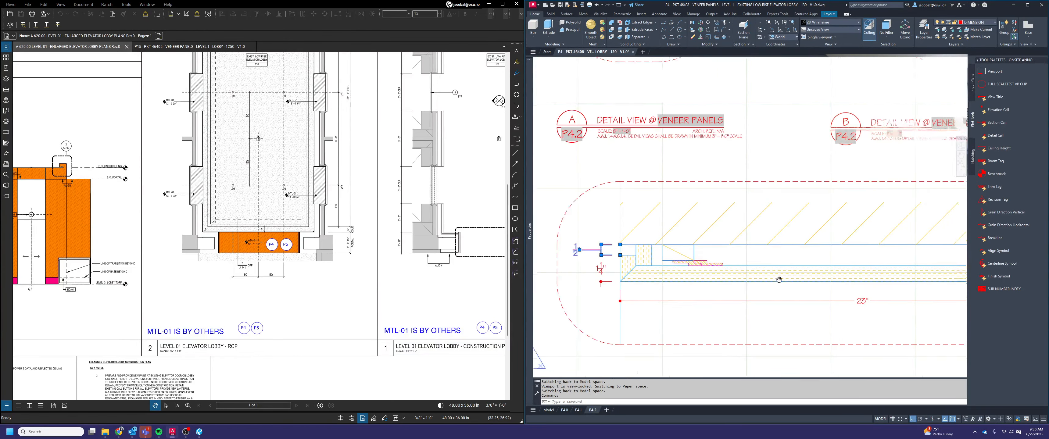
Add vertical linear dimensions beside detail C's opposite mitered return for its depth and the gap between it and the wall
key(Return)
click(817, 271)
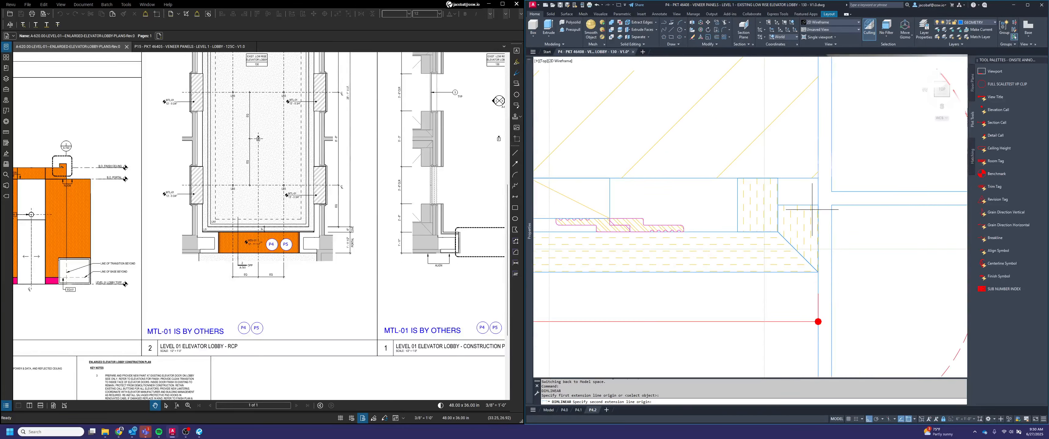
click(817, 204)
click(874, 239)
key(Return)
click(817, 204)
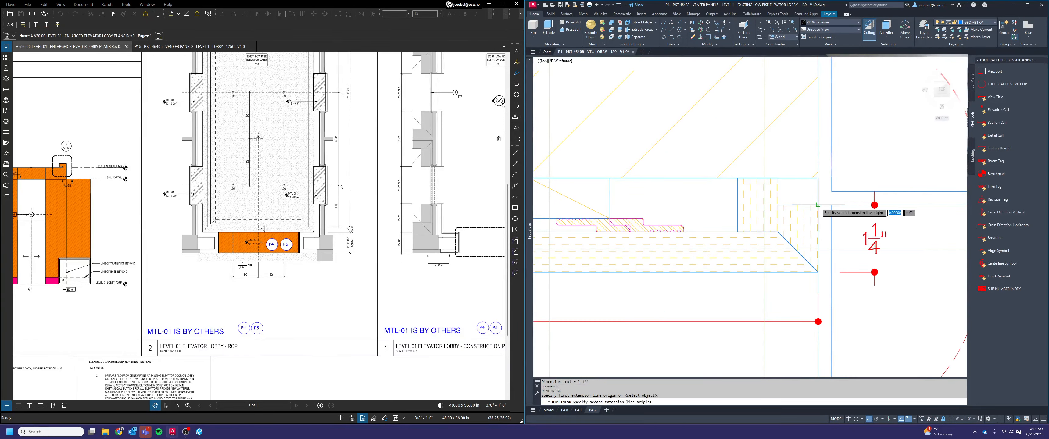
click(817, 178)
click(874, 192)
scroll(838, 205, down, 3)
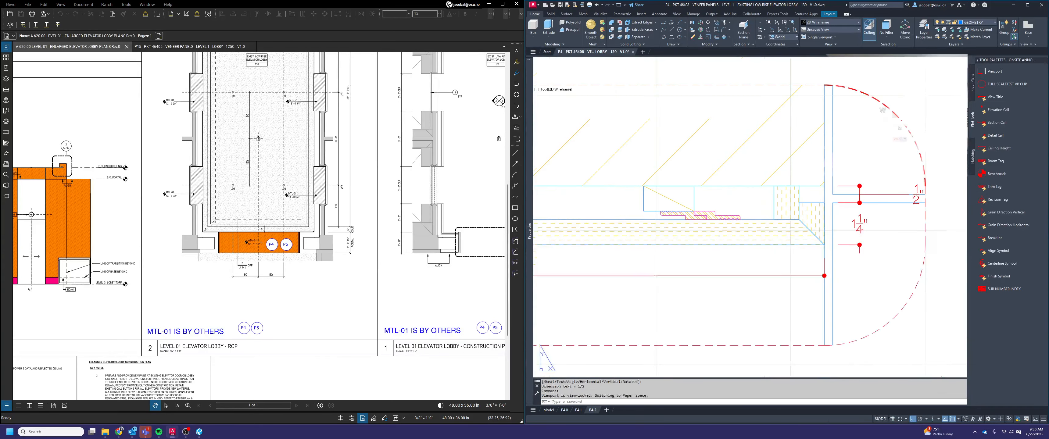
Append "REVEAL" to the text of the wall-gap dimension at detail C's second mitered return
scroll(849, 208, up, 2)
click(849, 206)
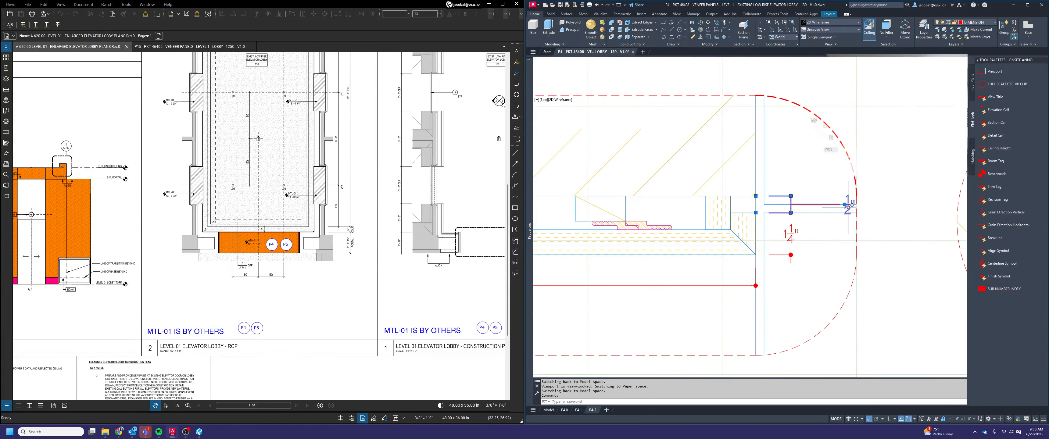
double_click(849, 206)
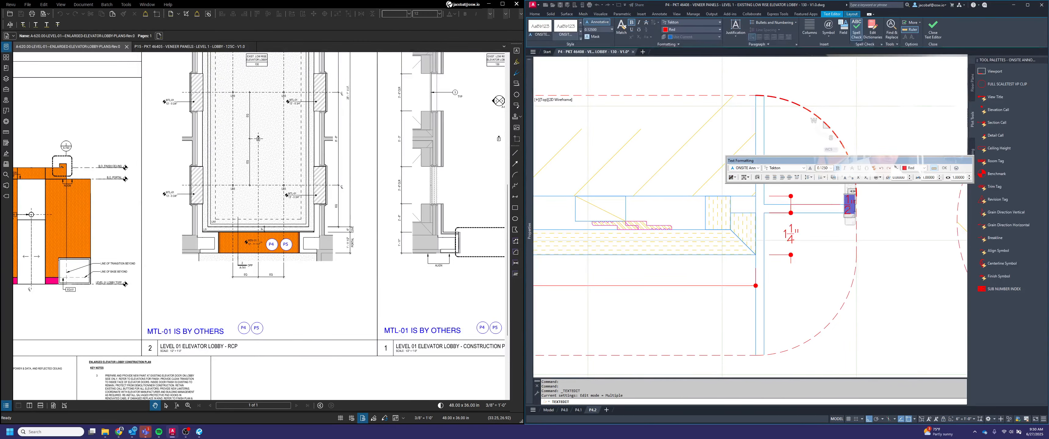
text(REVEAL)
click(672, 314)
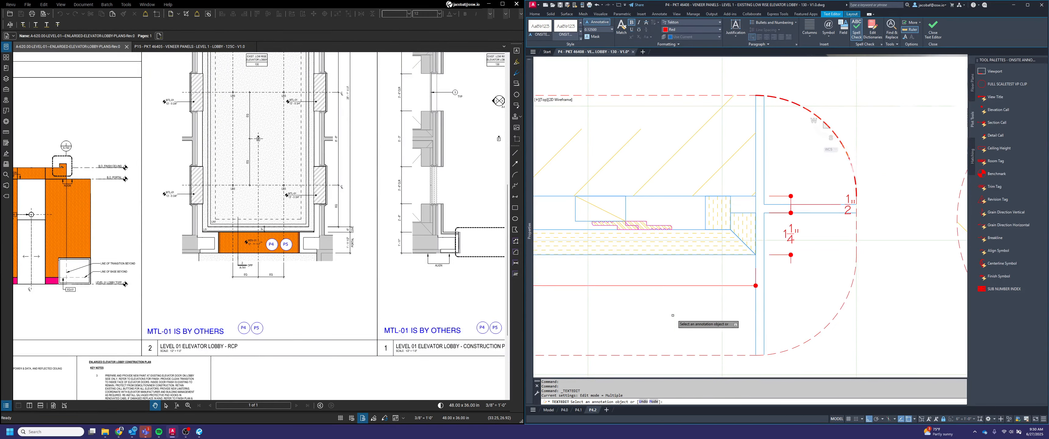
key(Escape)
Move the second return's reveal text above the dimension, close to its extension lines and inside the detail C boundary
click(846, 208)
click(844, 205)
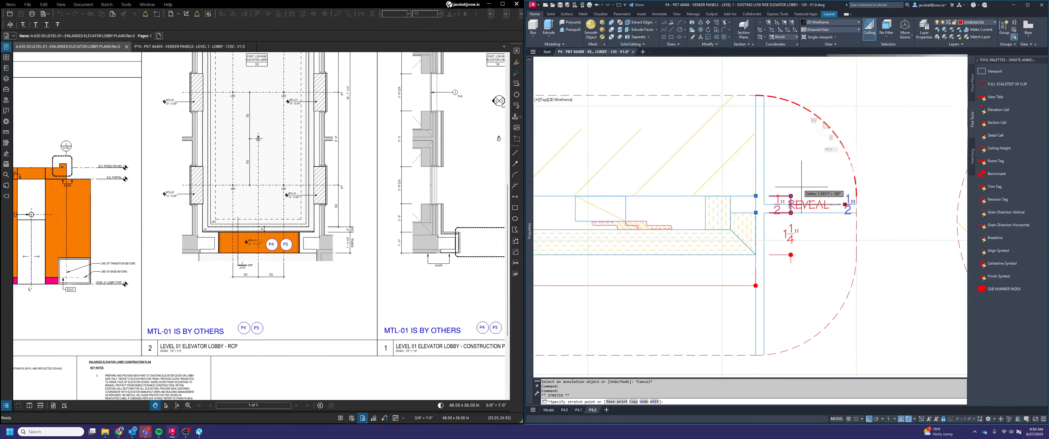
click(798, 182)
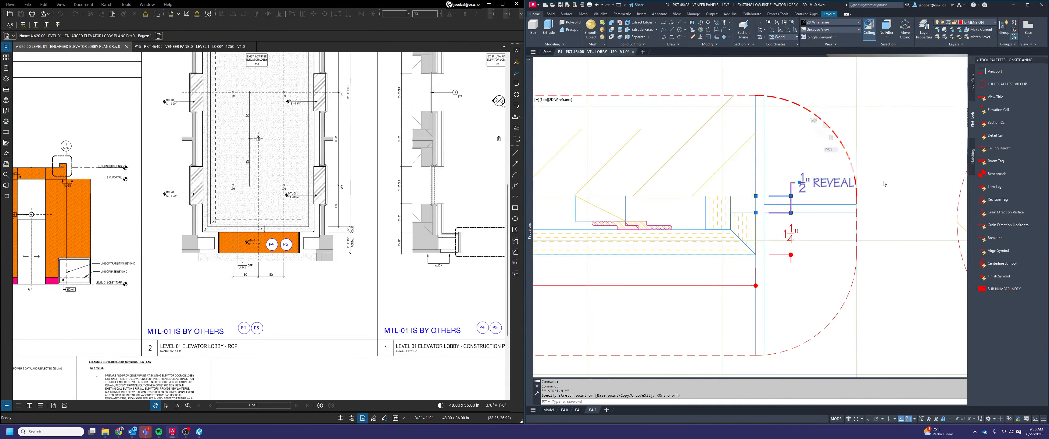
key(Escape)
Append "REVEAL" to the text of the wall-gap dimension at detail C's first mitered return
scroll(881, 182, down, 5)
middle_drag(595, 228, 862, 233)
scroll(799, 195, up, 5)
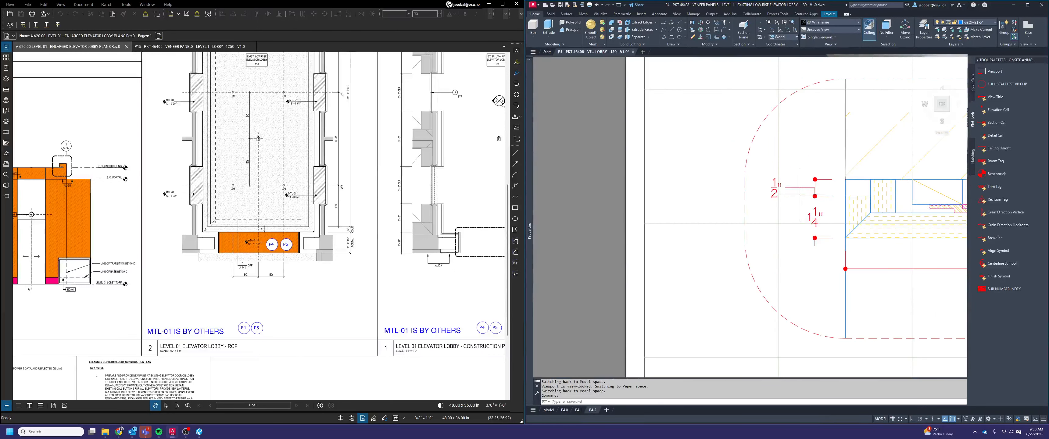
double_click(776, 188)
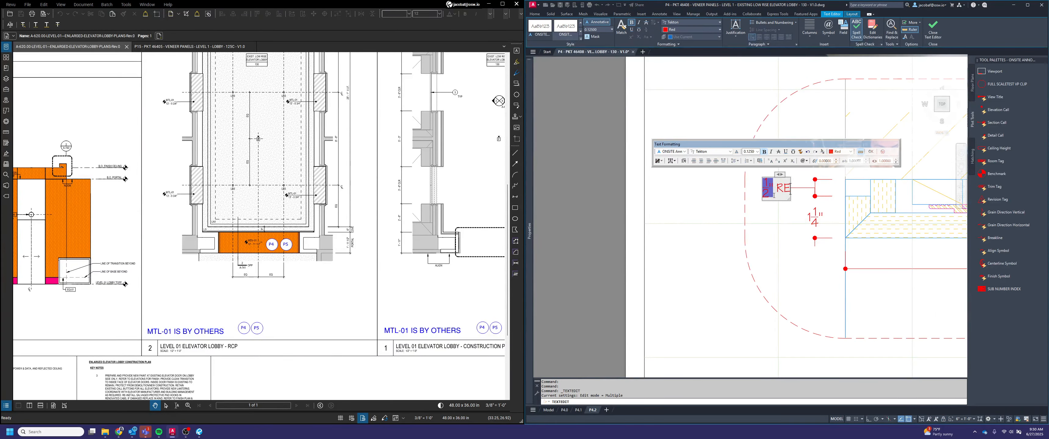
click(764, 239)
key(Escape)
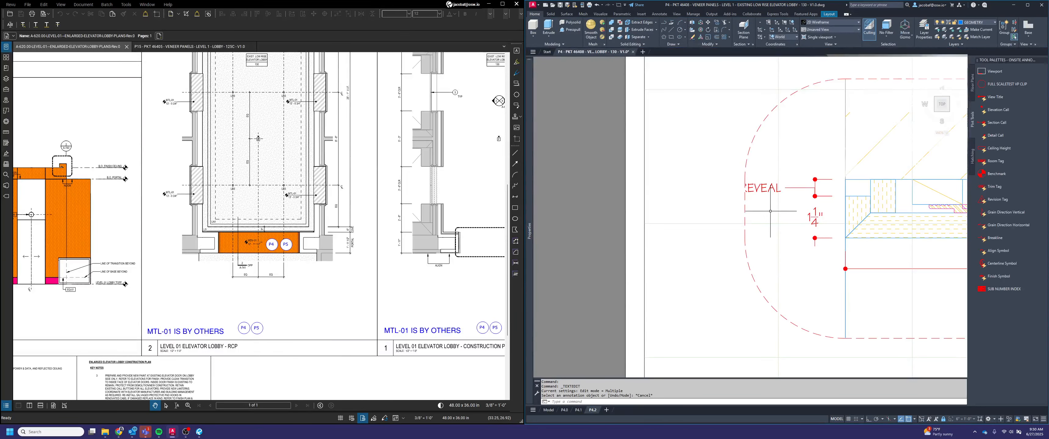
Move the first return's reveal text up and beside its dimension line so that it sits inside the detail C boundary
click(770, 212)
click(766, 188)
click(780, 187)
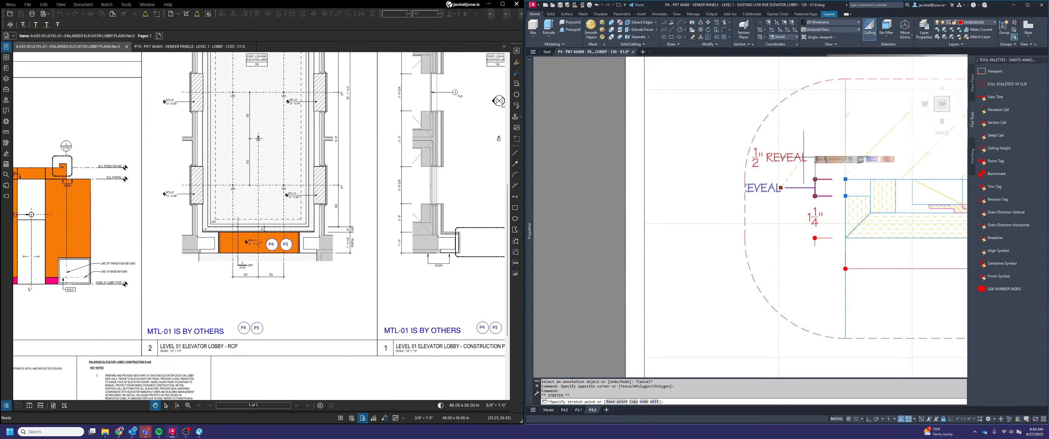
click(814, 171)
key(Escape)
scroll(814, 171, down, 2)
Leave the viewport's model space and return to paper space on layout P4.2 at detail D
text(p)
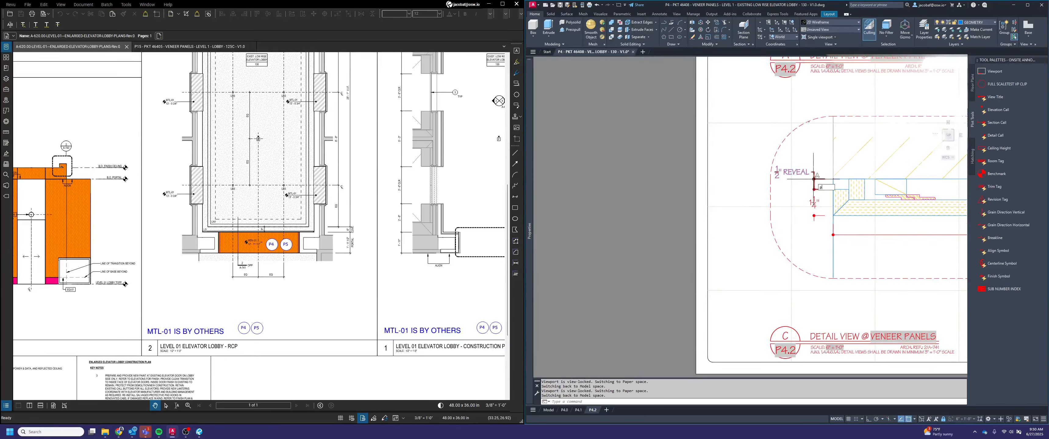
text(s)
key(space)
scroll(814, 178, down, 4)
middle_drag(814, 178, 703, 174)
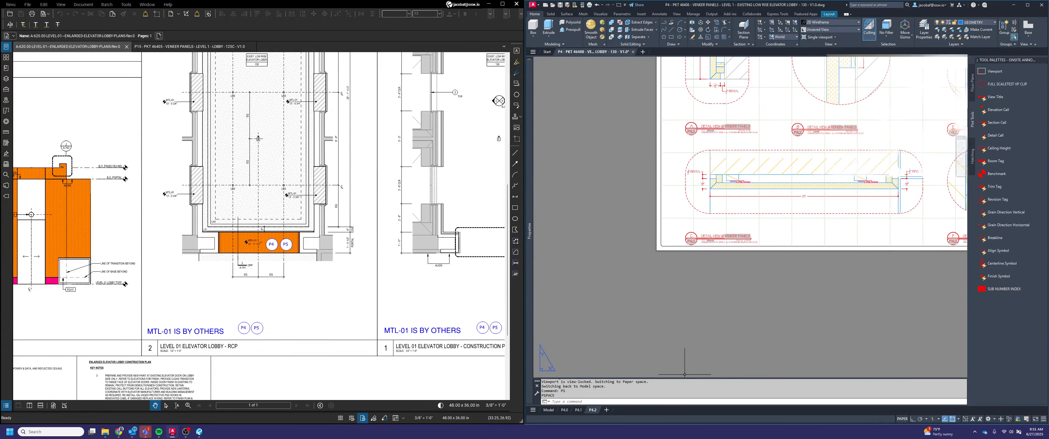
middle_drag(814, 164, 756, 179)
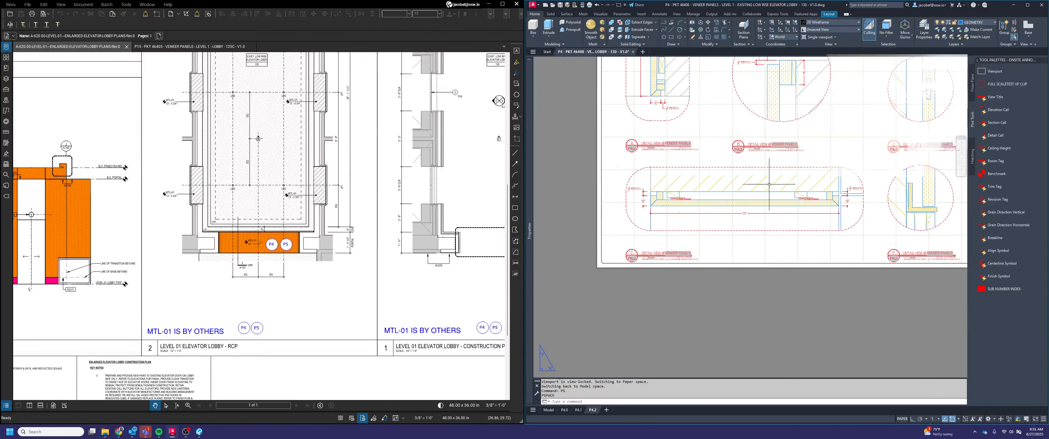
middle_drag(839, 207, 687, 303)
scroll(781, 182, up, 3)
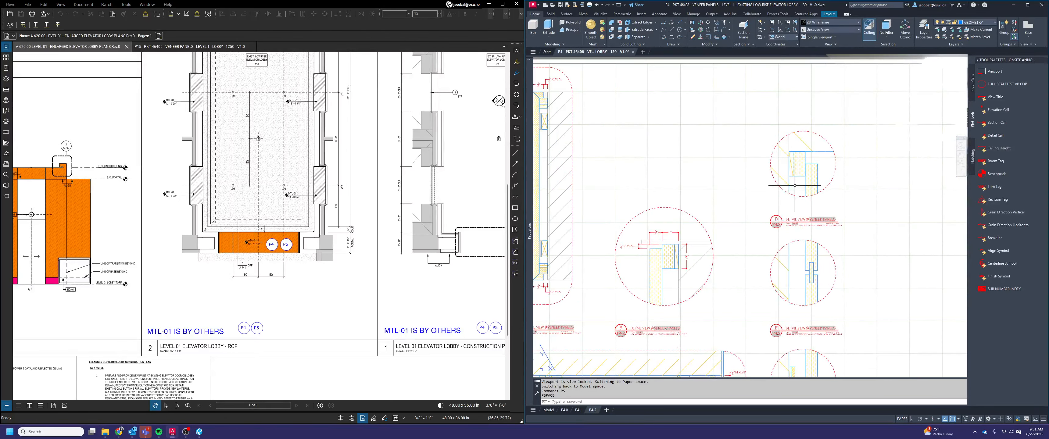
Consult the detail views in the P15 - PKT 46405 veneer panels PDF in Bluebeam Revu and return to detail D in AutoCAD
click(191, 46)
scroll(457, 129, up, 3)
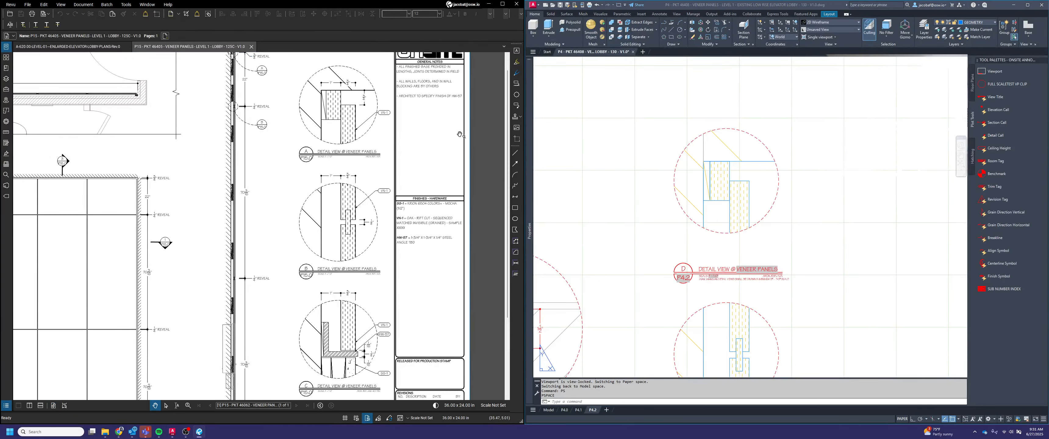
click(782, 179)
scroll(737, 171, up, 2)
key(Escape)
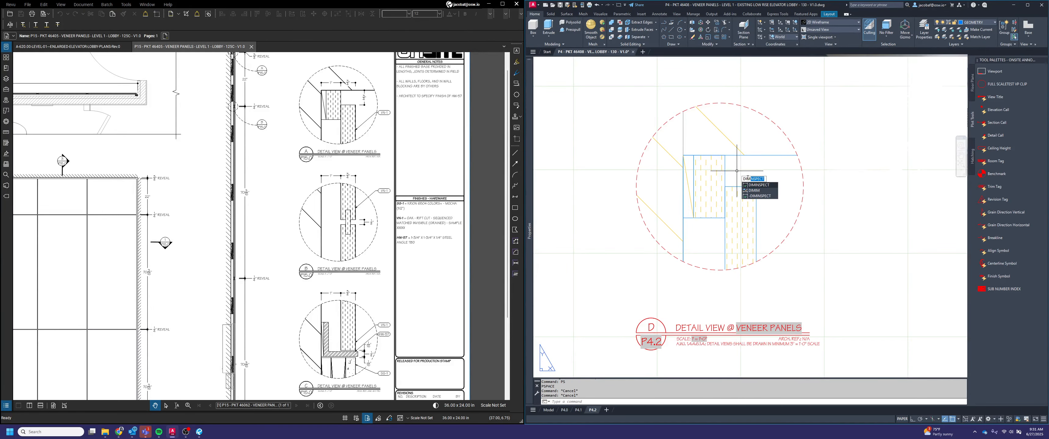
Add two aligned horizontal linear dimensions above the panels in detail D for the backing depth and the veneer panel thickness
text(dim)
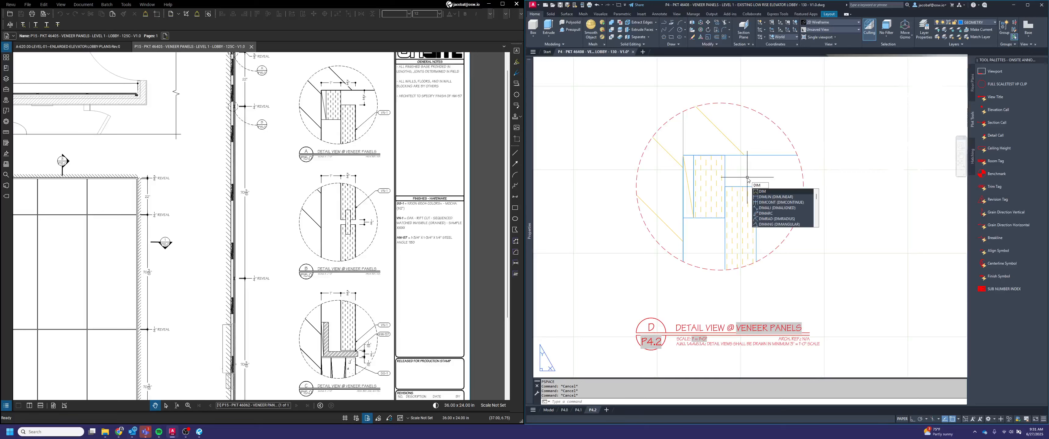
click(776, 197)
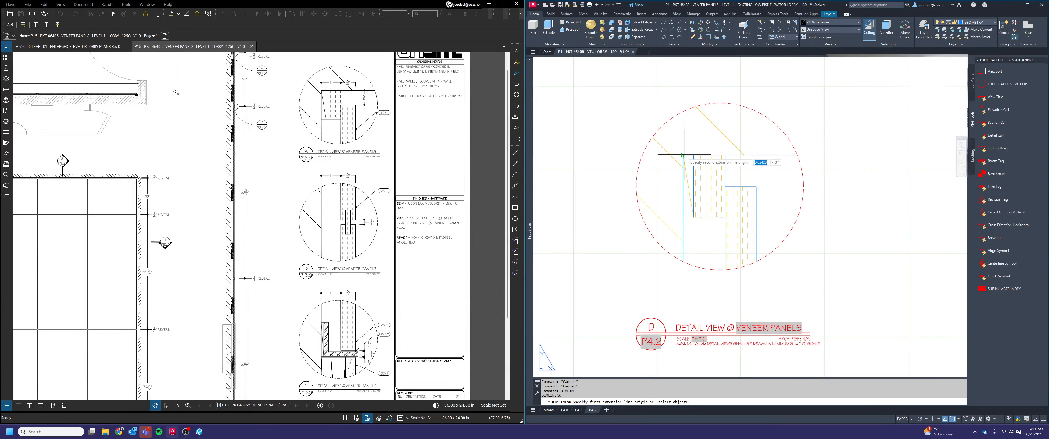
click(724, 155)
click(709, 139)
key(Return)
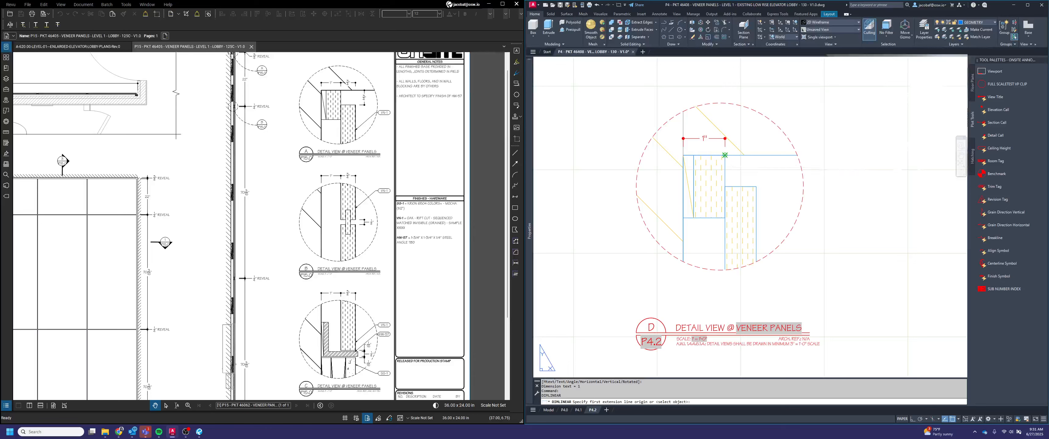
click(725, 155)
click(756, 187)
scroll(727, 138, up, 4)
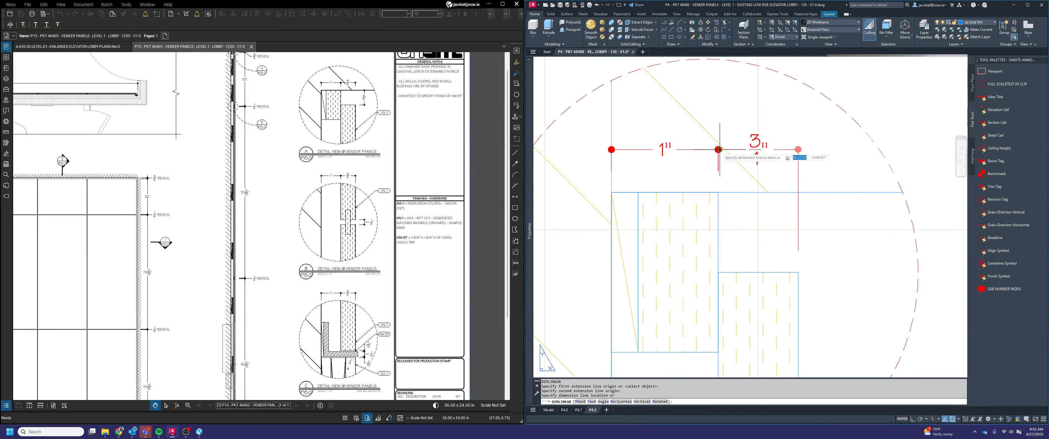
click(719, 150)
Add a vertical linear dimension in detail D from the horizontal surface above to the veneer panel's upper edge
key(Return)
scroll(758, 147, down, 4)
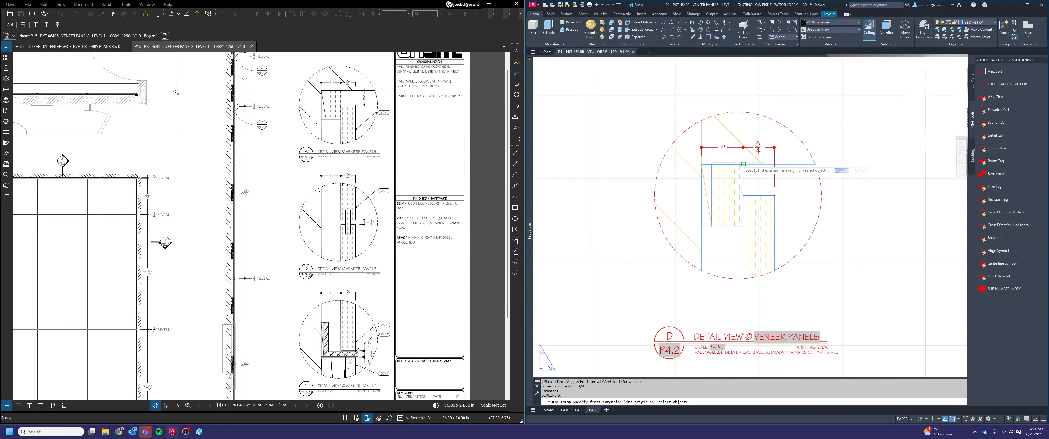
click(774, 164)
click(774, 196)
click(795, 179)
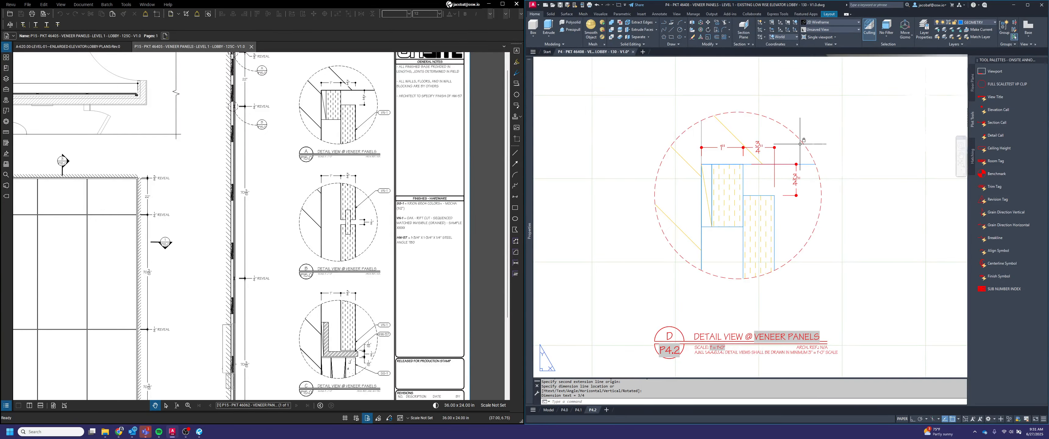
Append "REVEAL" to the text of detail D's vertical gap dimension
scroll(800, 144, down, 2)
middle_drag(807, 216, 797, 176)
scroll(789, 117, up, 1)
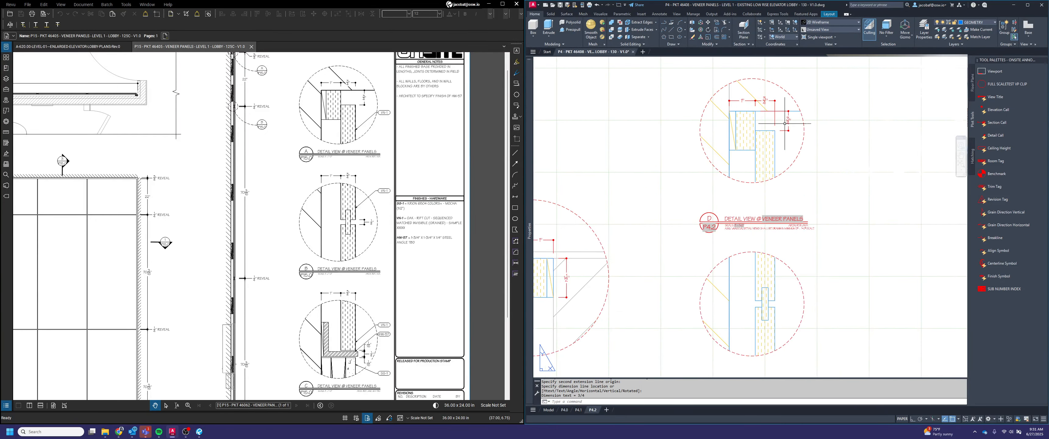
double_click(788, 120)
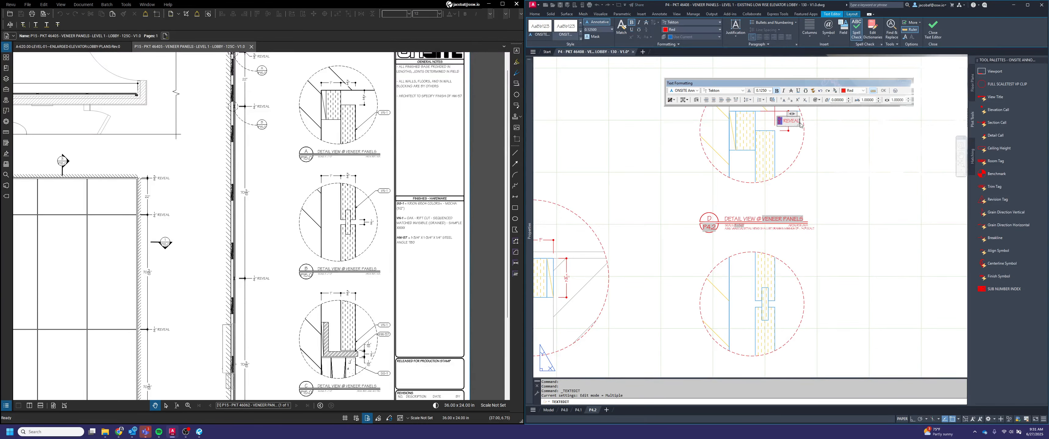
key(Escape)
key(Escape)
Add a vertical linear dimension in detail E for the gap between the two veneer panels at the spline joint
scroll(802, 220, down, 2)
scroll(805, 210, up, 2)
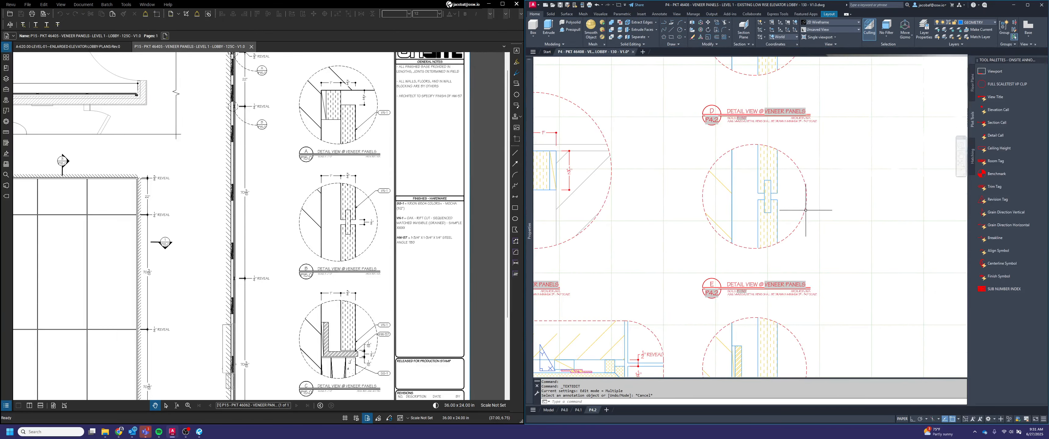
key(Escape)
key(Return)
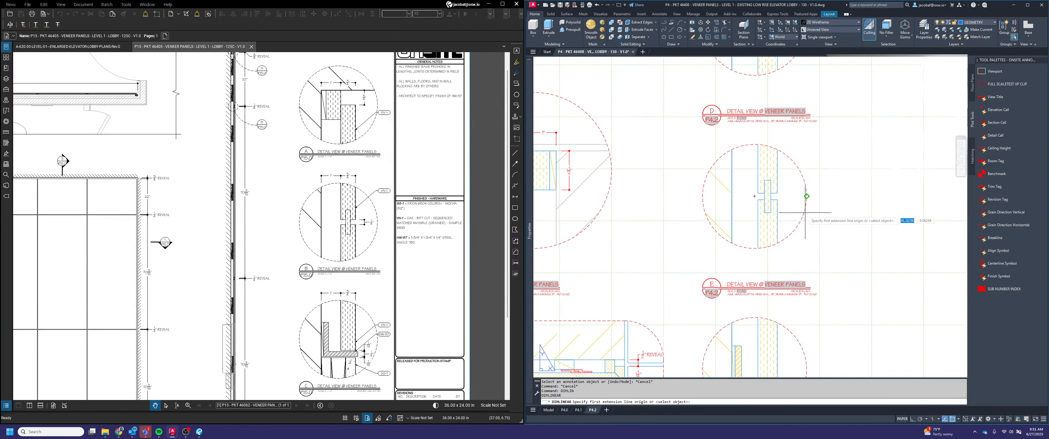
scroll(780, 201, up, 2)
click(775, 186)
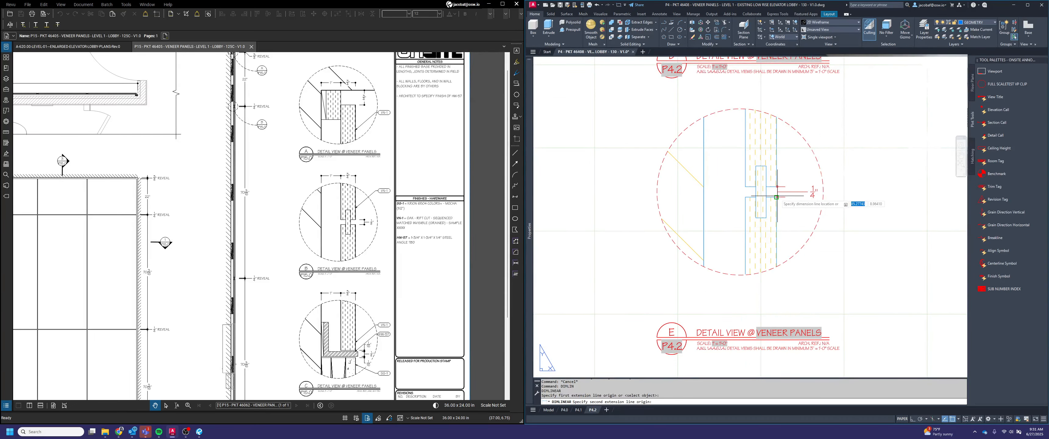
click(772, 196)
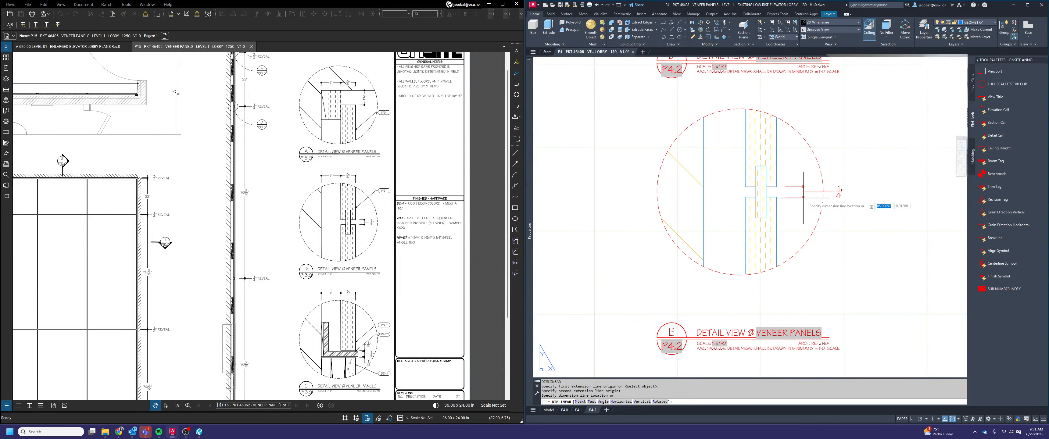
click(830, 193)
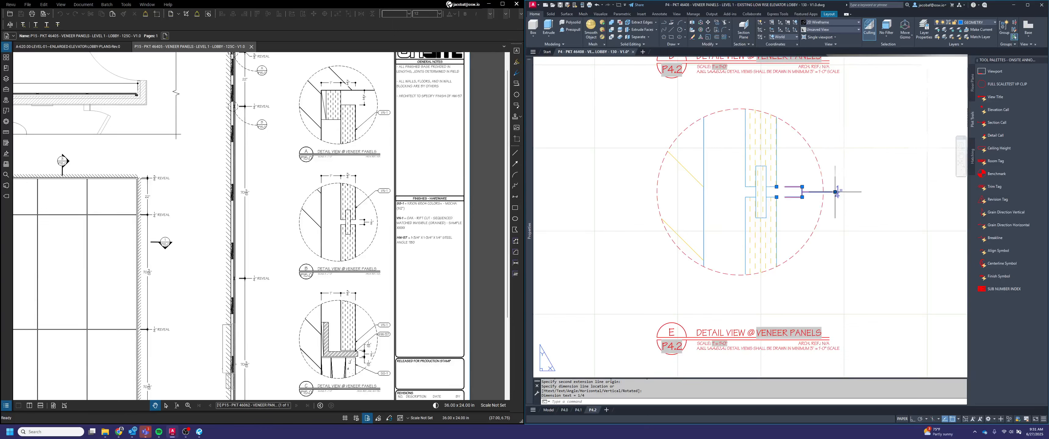
Append "REVEAL" to detail E's panel-gap dimension and move its text closer to the dimension line
double_click(836, 192)
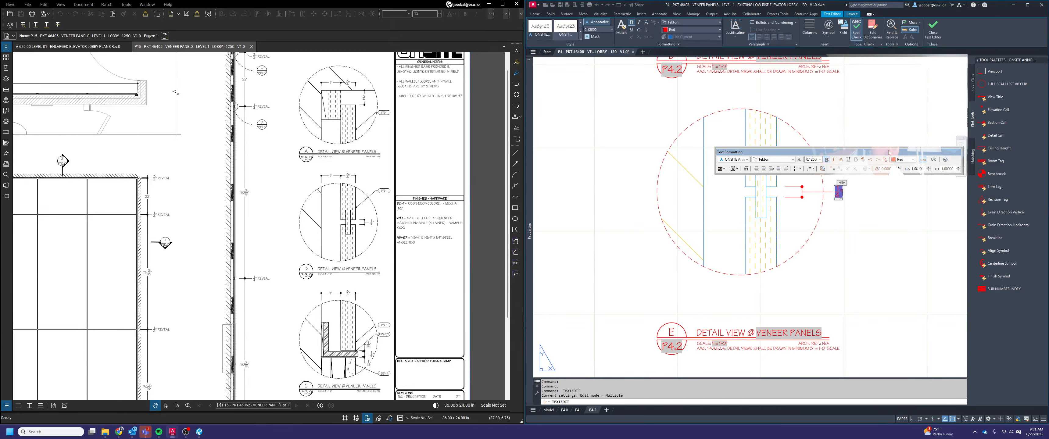
click(890, 206)
key(Escape)
click(850, 174)
click(849, 175)
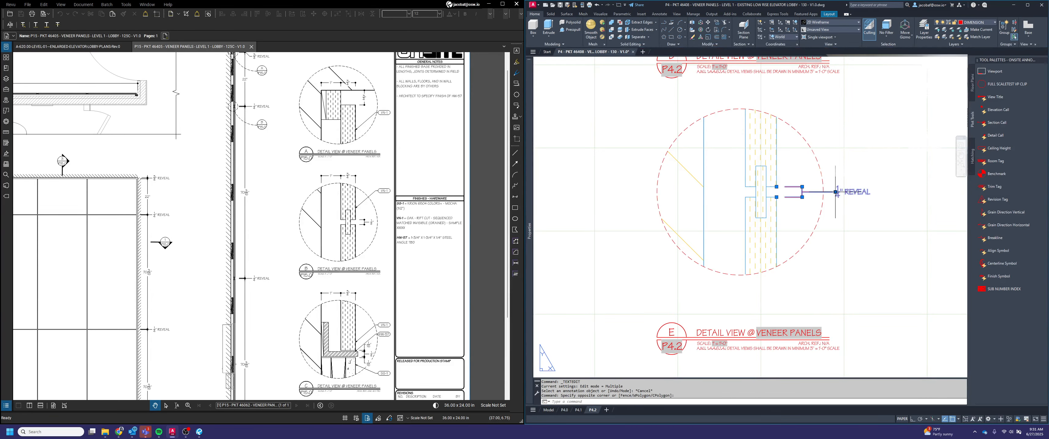
click(835, 192)
key(Escape)
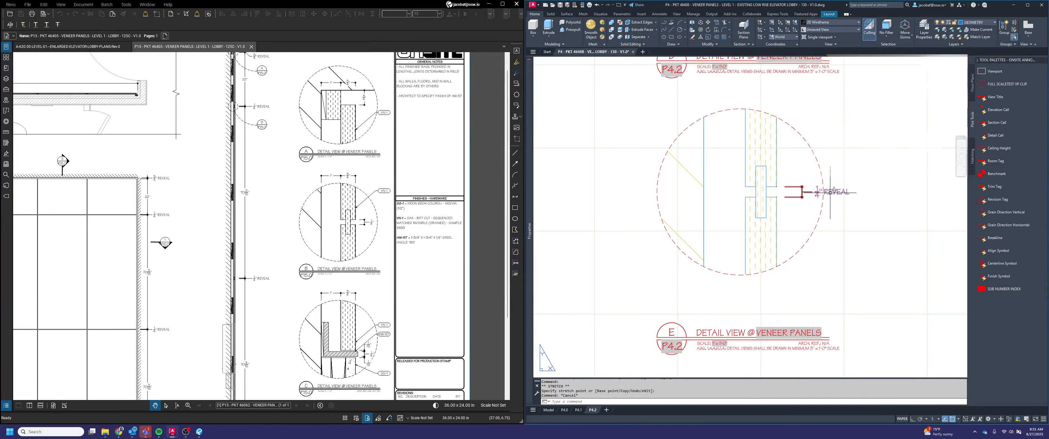
Open the properties of detail E's reveal dimension
click(830, 192)
scroll(830, 180, up, 6)
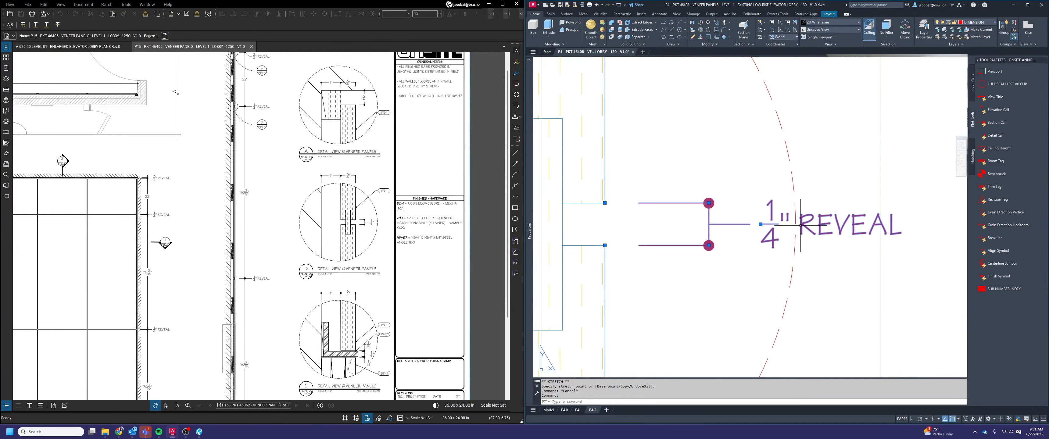
scroll(800, 225, down, 4)
key(ctrl+1)
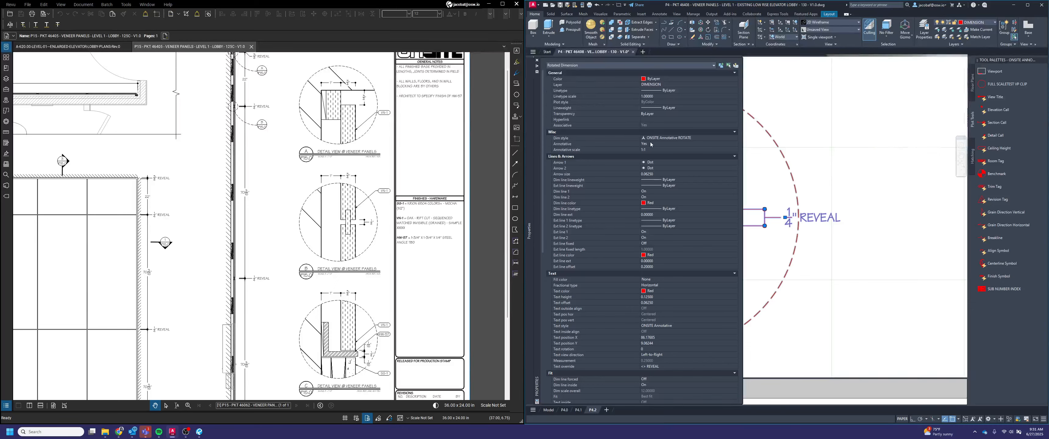
Set the text fill color of the 1/4" REVEAL dimension to Background
click(663, 279)
click(659, 291)
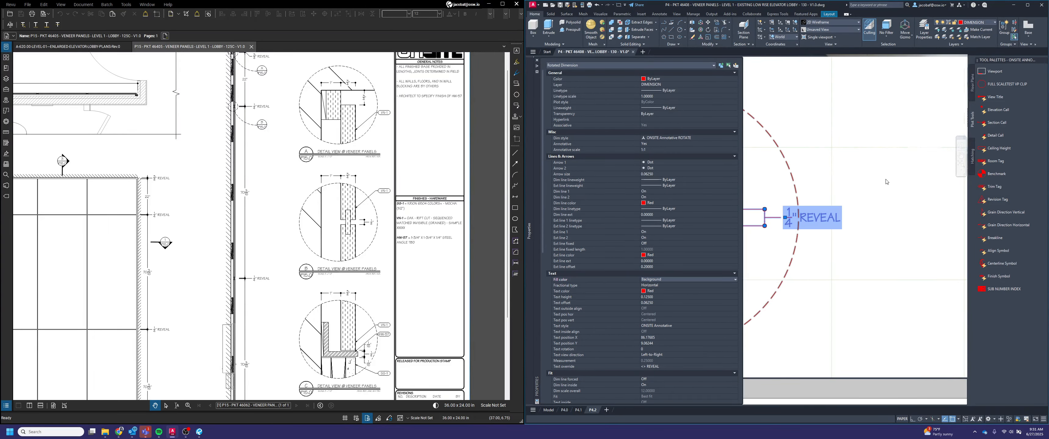
key(Escape)
key(ctrl+1)
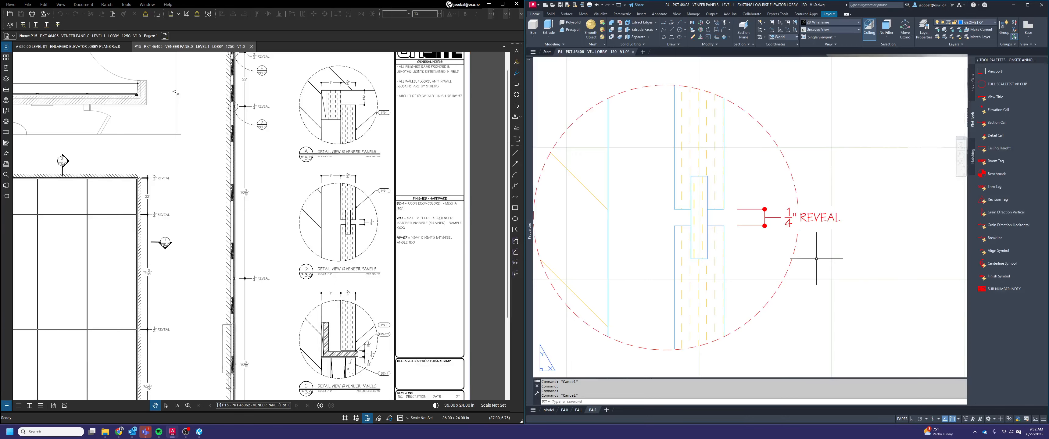
Add a horizontal linear dimension above detail E for the gap between the wall line and the panel's back face
middle_drag(876, 238, 886, 204)
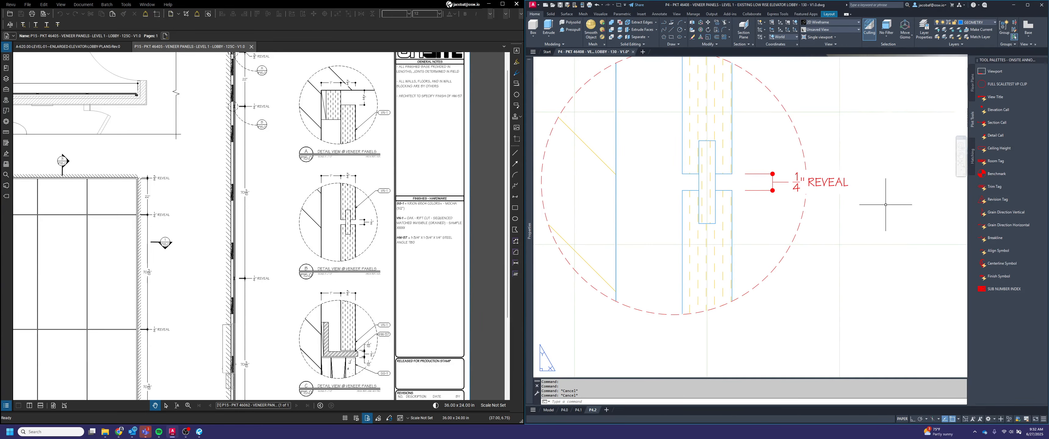
middle_drag(858, 229, 886, 262)
scroll(862, 278, down, 2)
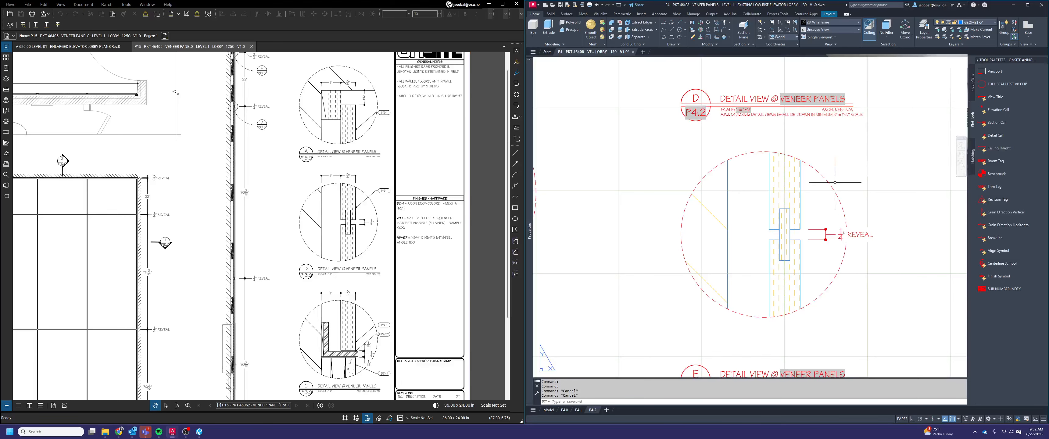
middle_drag(827, 172, 844, 211)
key(Escape)
text(dimli)
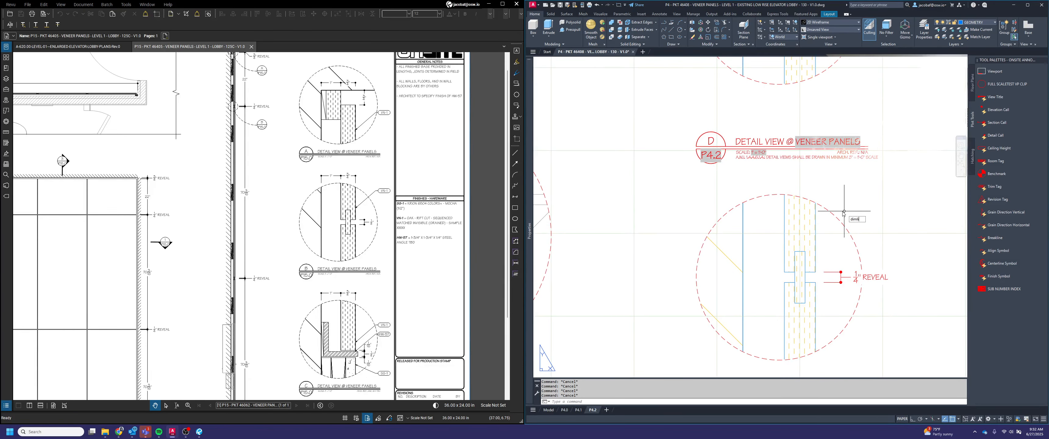
text(n)
key(Return)
key(Escape)
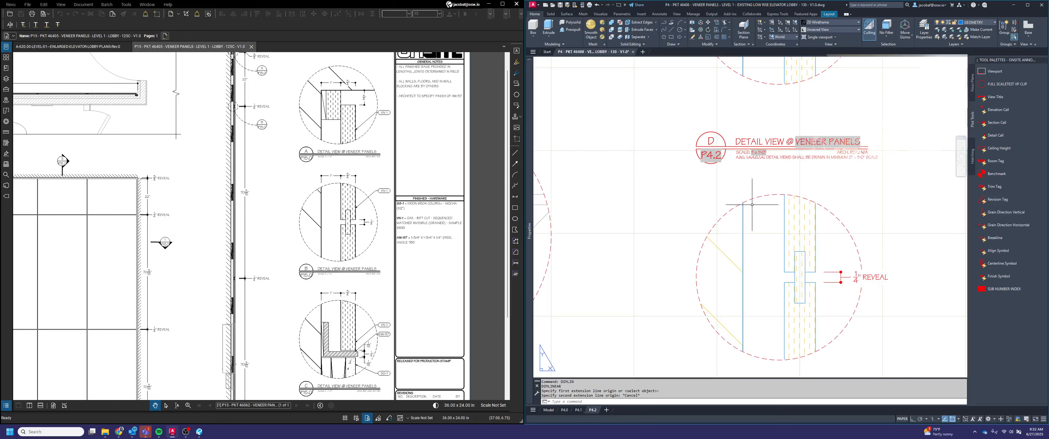
key(Return)
click(743, 273)
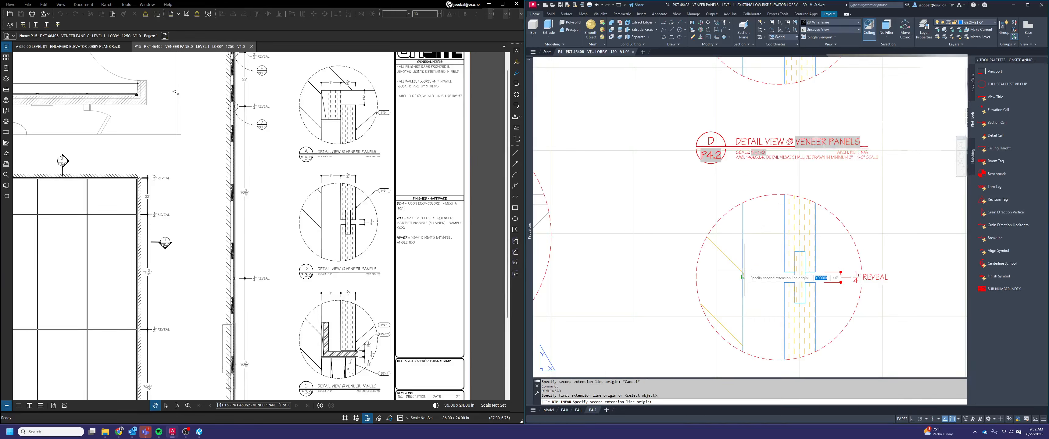
click(784, 252)
click(784, 184)
Dimension the panel's thickness in detail E, aligned with the gap dimension above the circle
key(Return)
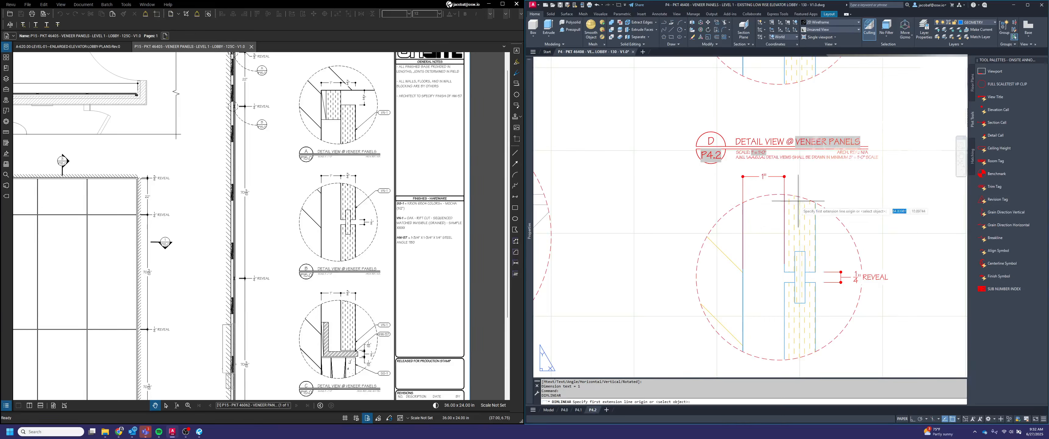
click(783, 269)
click(815, 272)
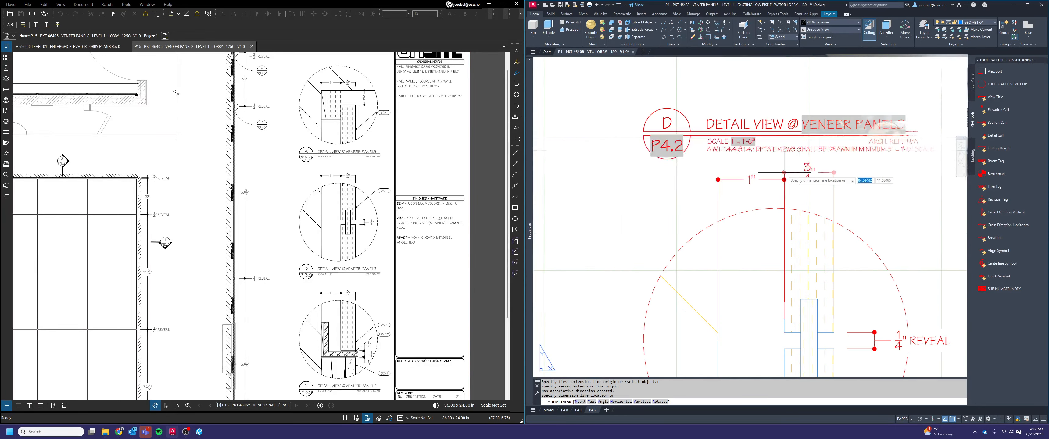
scroll(783, 179, up, 4)
click(784, 179)
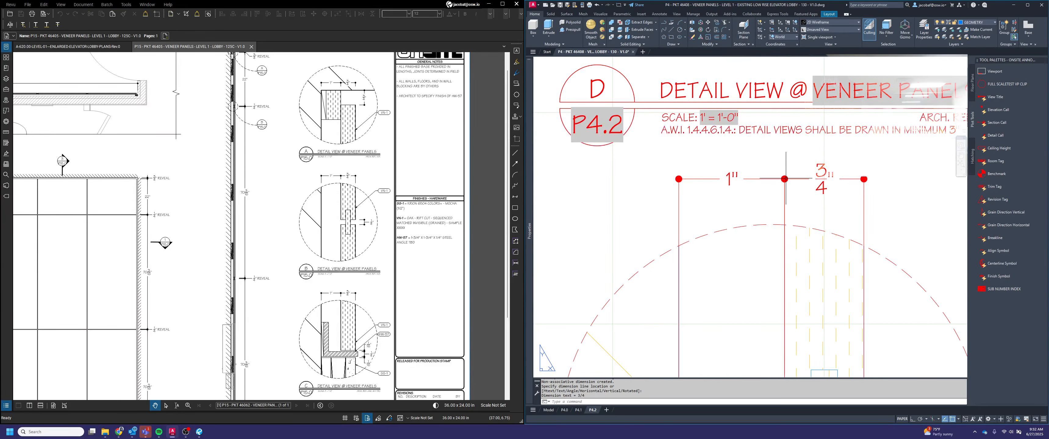
In detail F, add vertical dimensions for the gap under the panel and the thickness of the angle's horizontal leg
scroll(784, 180, down, 4)
middle_drag(784, 179, 779, 102)
scroll(781, 122, down, 4)
middle_drag(804, 193, 802, 137)
scroll(764, 179, up, 6)
key(Return)
click(794, 158)
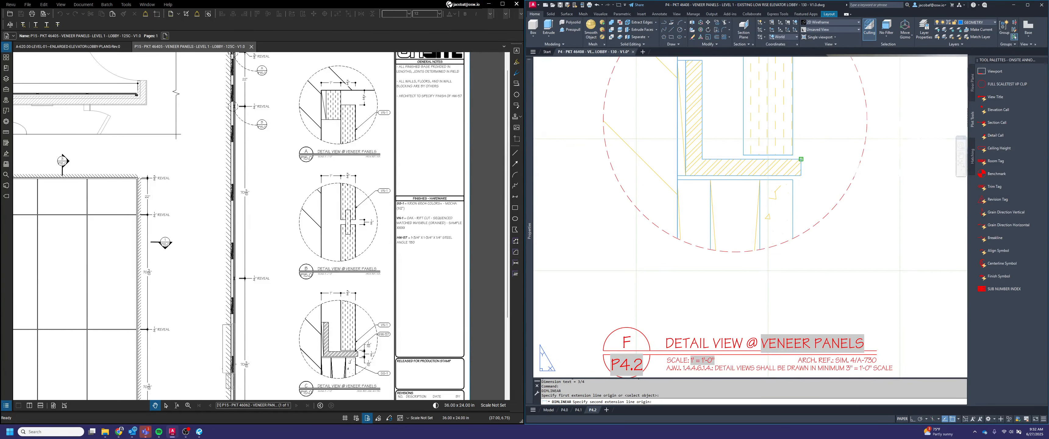
click(800, 160)
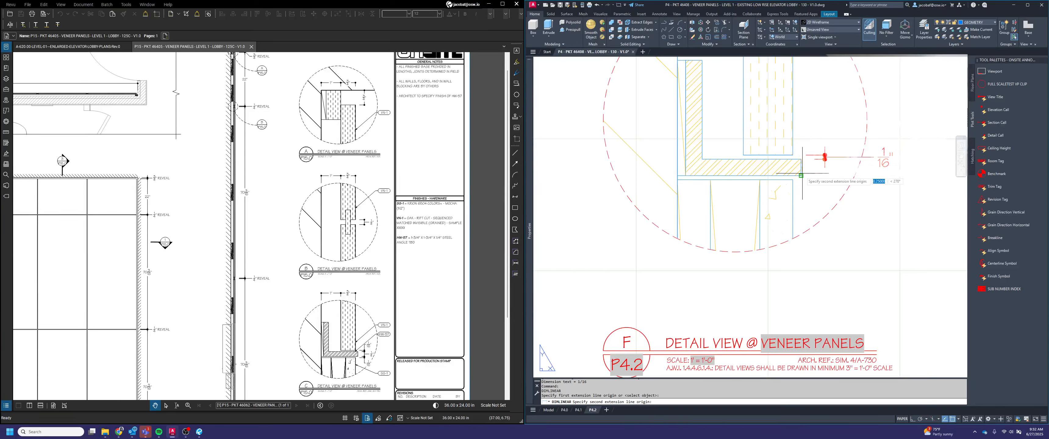
scroll(822, 170, up, 2)
click(823, 178)
Dimension the gap beneath the angle's horizontal leg in detail F, aligned with the other vertical dimensions
key(Return)
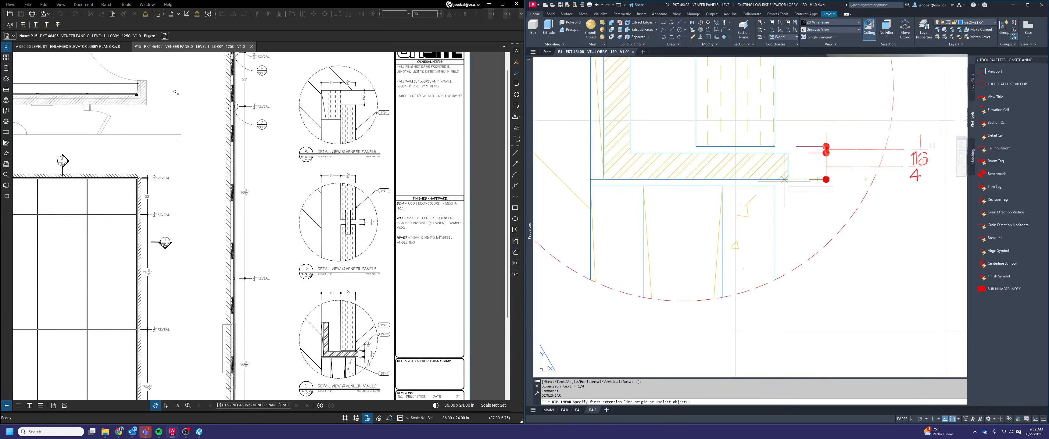
click(788, 179)
click(775, 186)
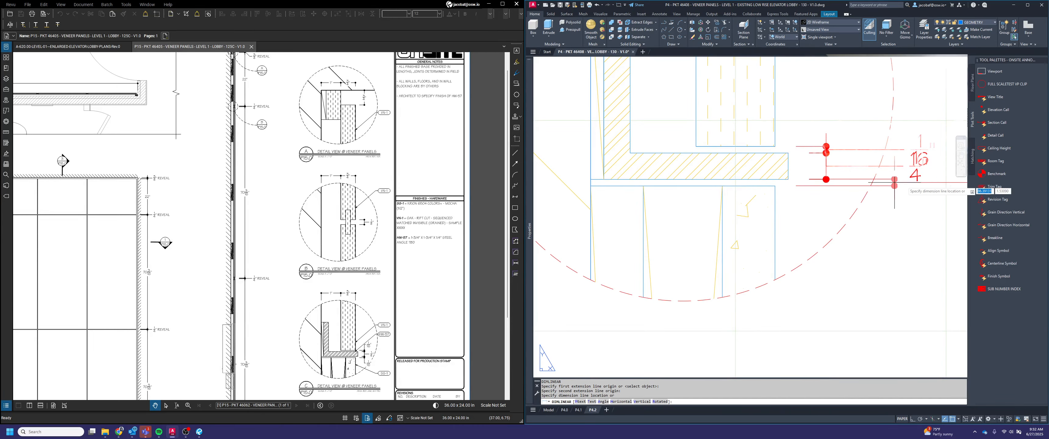
click(826, 180)
Separate detail F's overlapping dimension texts, moving the 1/16" values above and below and the 1/4" value between them, nearer the dimension line
click(916, 201)
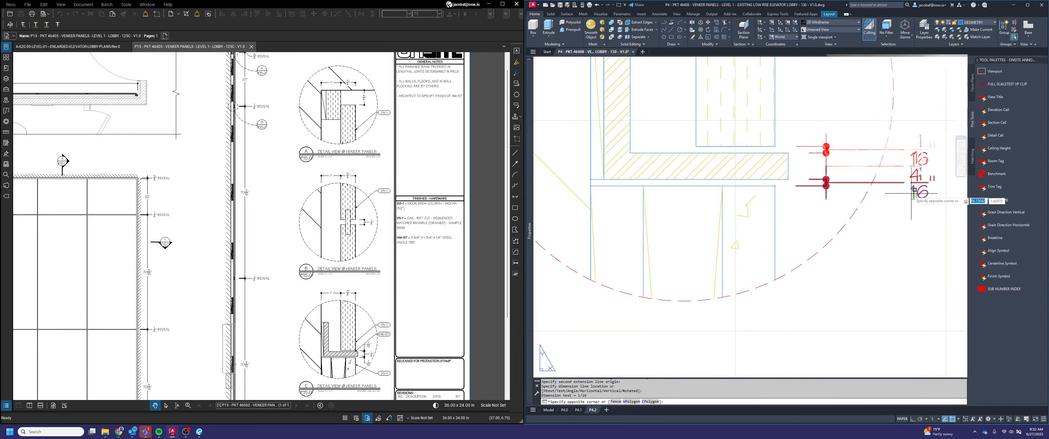
click(907, 191)
click(910, 182)
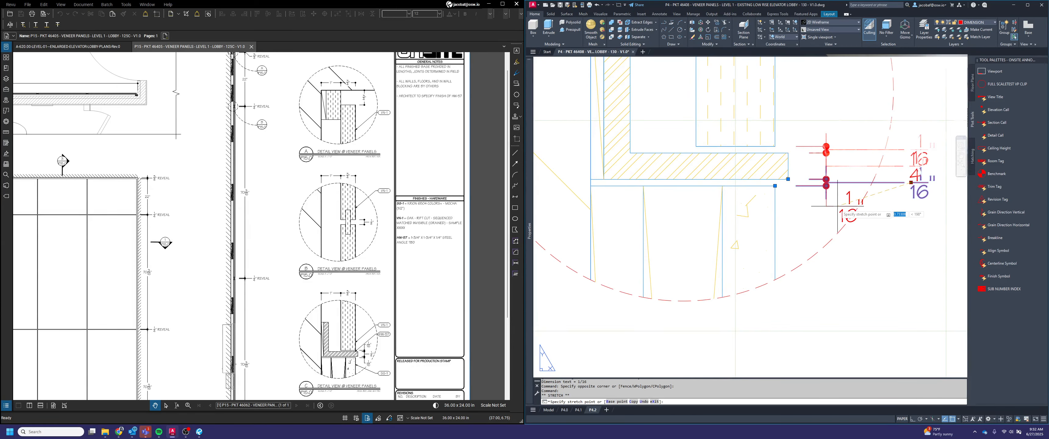
click(837, 206)
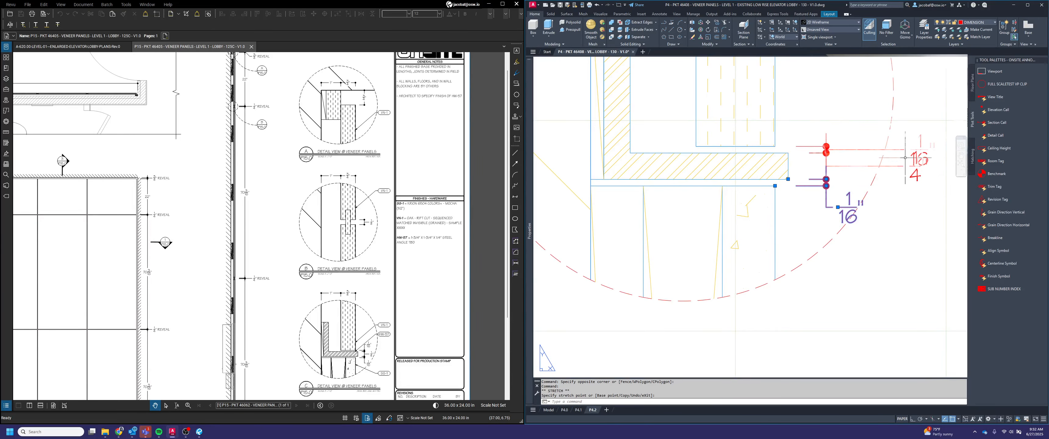
click(910, 149)
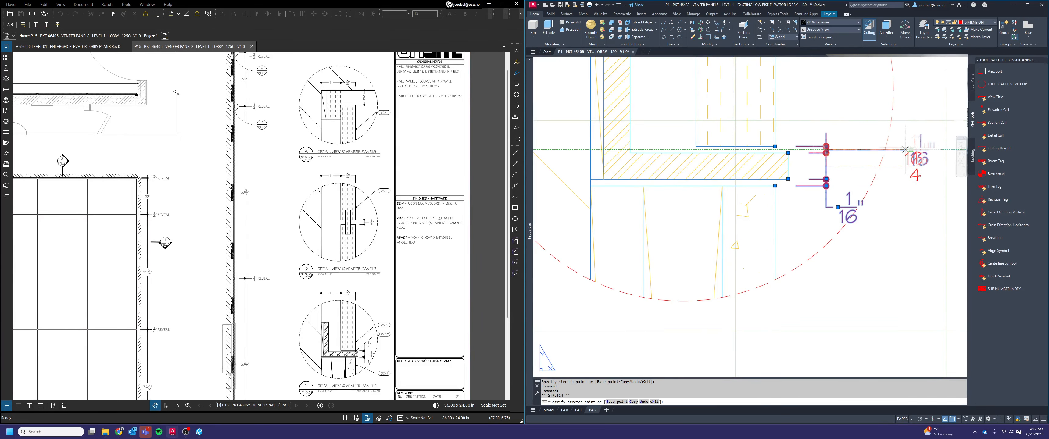
click(836, 127)
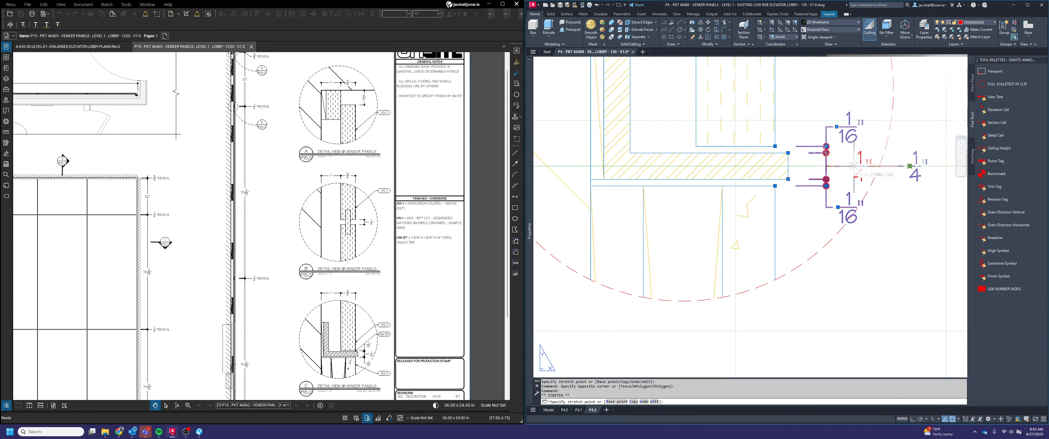
key(Escape)
key(Escape)
Add a horizontal linear dimension above detail F from the wall line to the panel's back face
scroll(891, 236, down, 3)
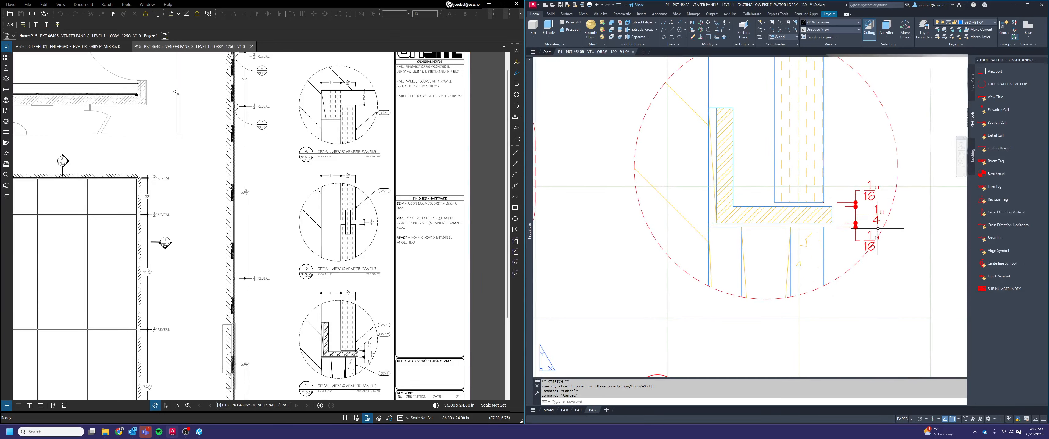
mouse_move(836, 230)
middle_down()
mouse_move(863, 279)
mouse_move(852, 255)
middle_up()
text(D)
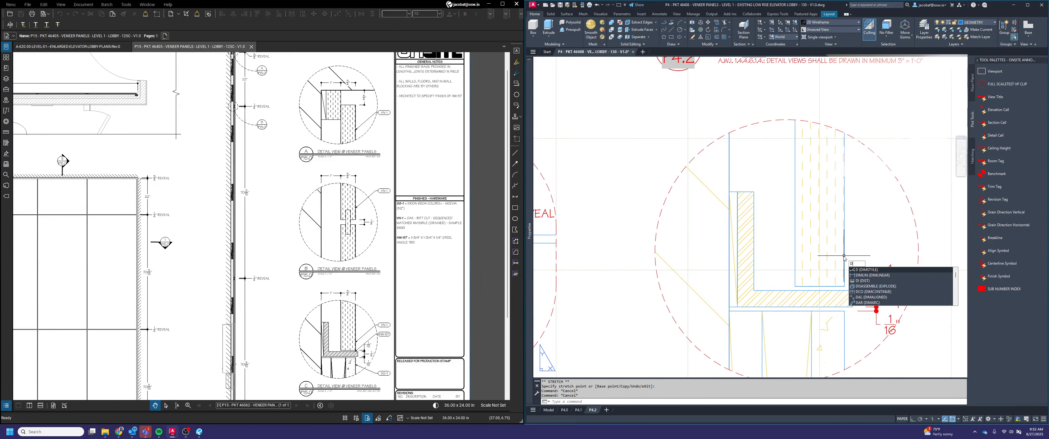
text(imlin)
key(Return)
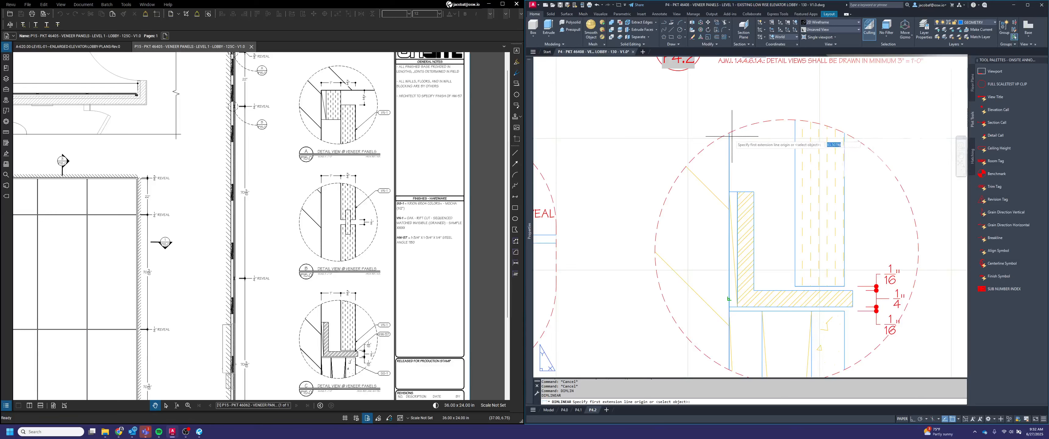
click(728, 192)
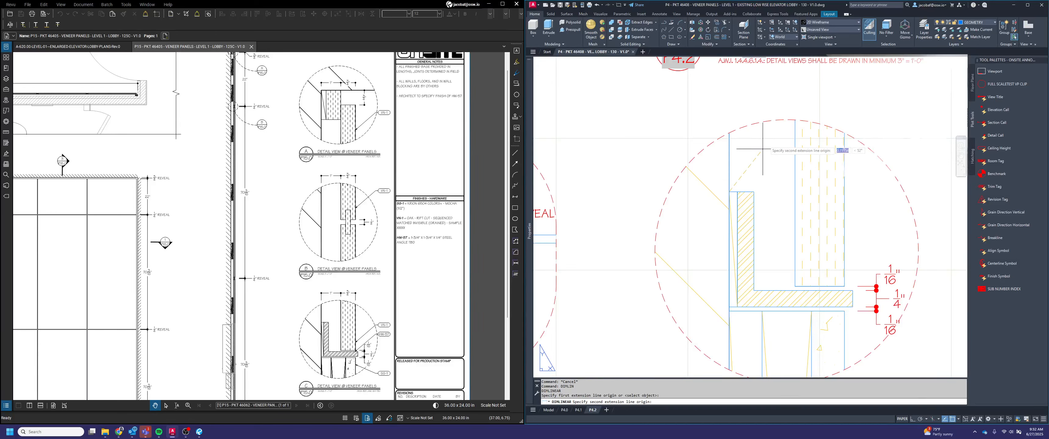
click(794, 192)
click(794, 98)
Dimension the panel's thickness in detail F, aligned with the gap dimension above the circle
key(Return)
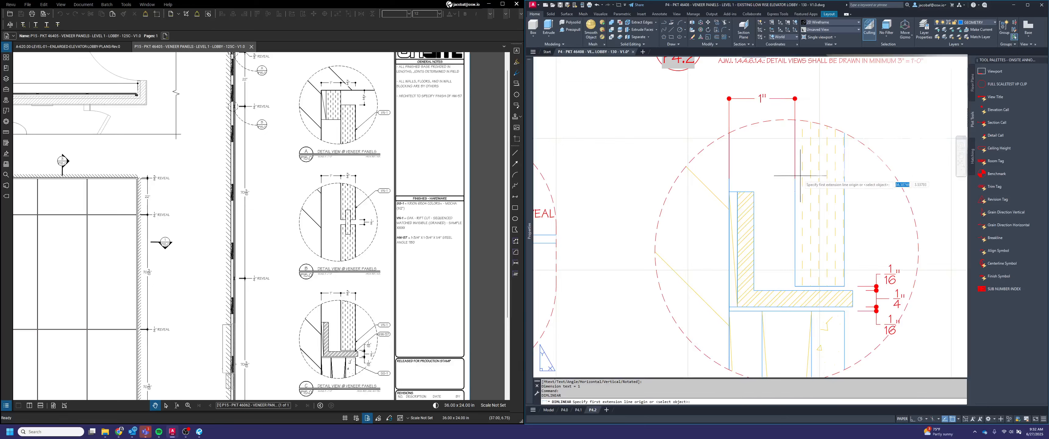
click(795, 192)
click(844, 192)
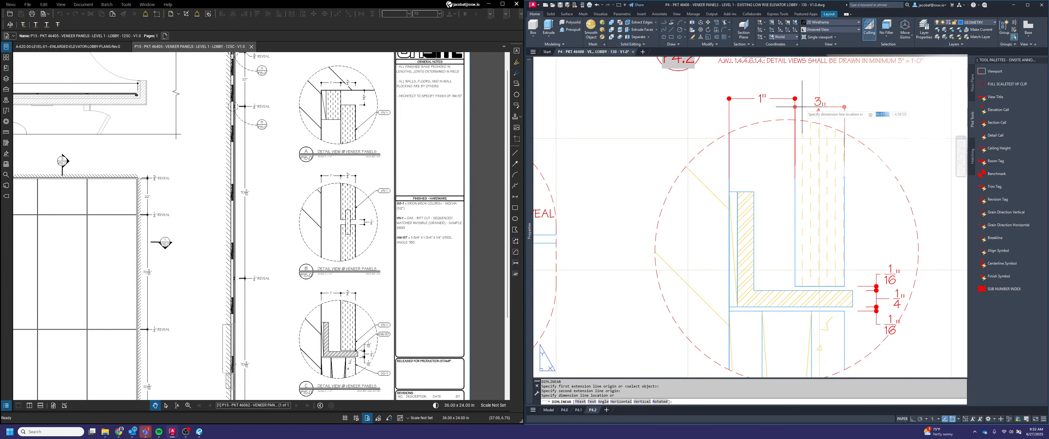
scroll(803, 106, up, 2)
click(790, 94)
key(Escape)
Set the text fill color of detail F's lower 1/16" dimension to Background
scroll(770, 200, down, 5)
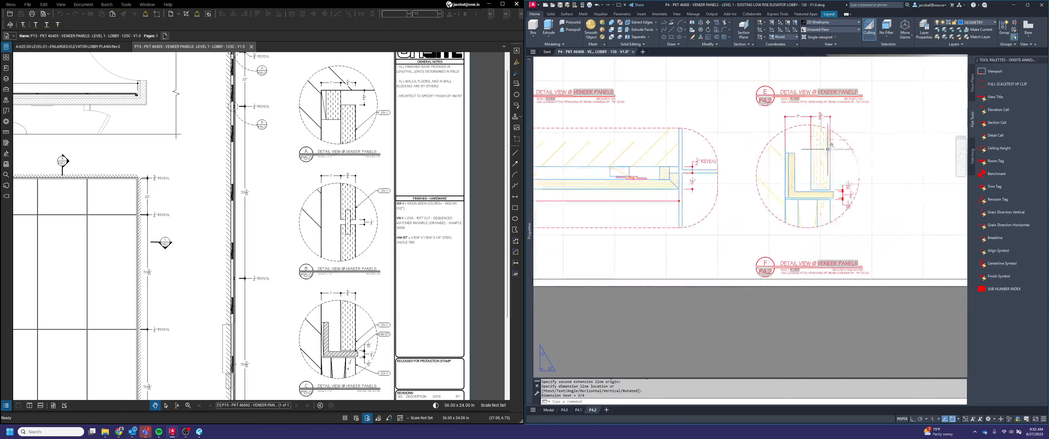
scroll(771, 200, up, 3)
click(755, 213)
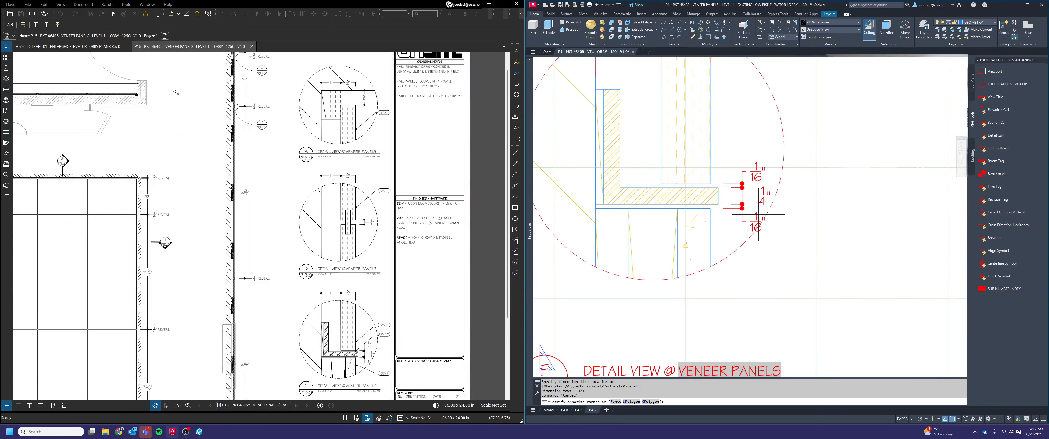
click(763, 218)
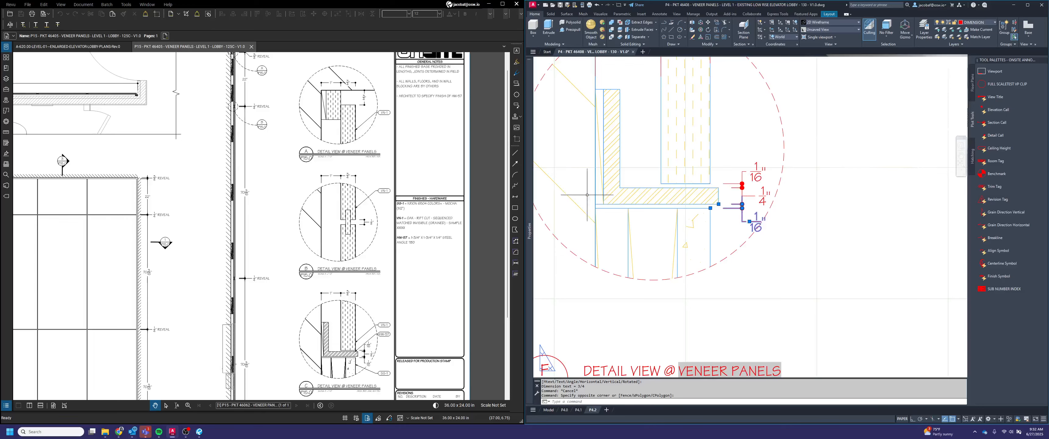
mouse_move(529, 230)
click(656, 279)
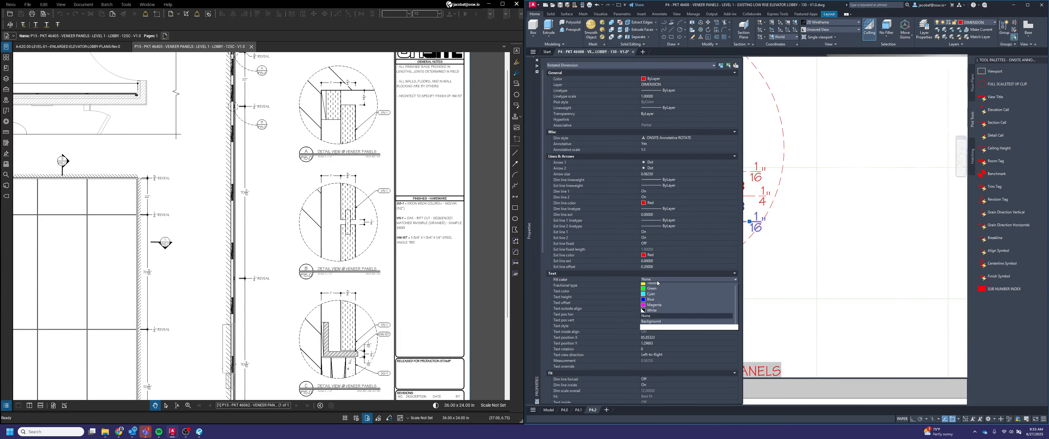
click(660, 330)
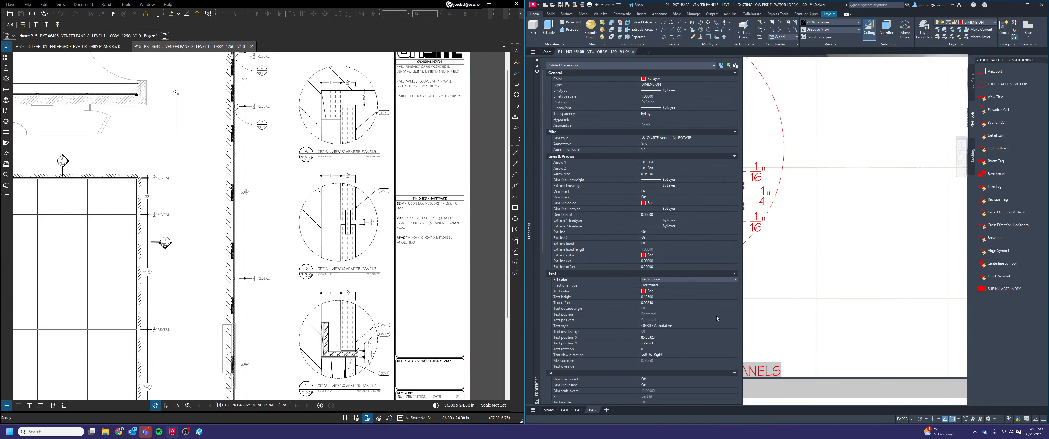
key(Escape)
Insert a finish symbol beside the top of detail A, outside its dashed boundary, and label it VN-1
scroll(831, 235, down, 3)
scroll(784, 257, down, 3)
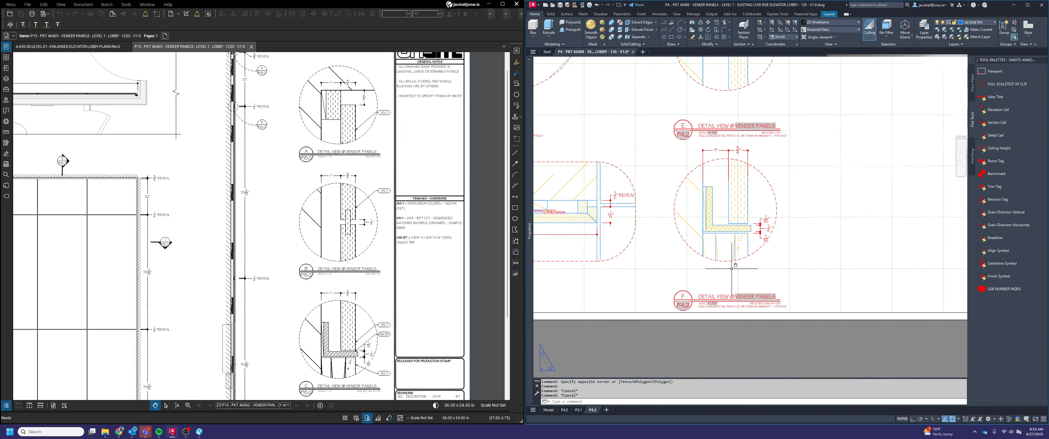
scroll(754, 255, down, 2)
middle_drag(615, 202, 778, 251)
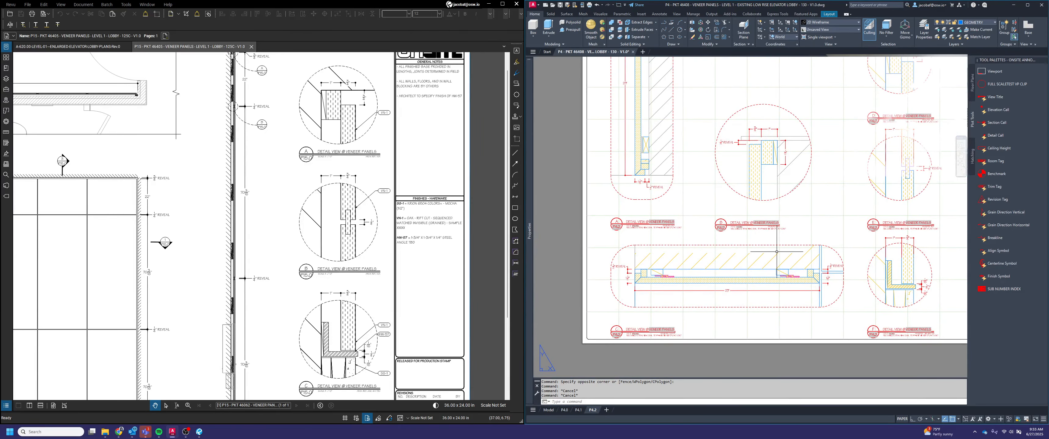
middle_drag(782, 223, 830, 259)
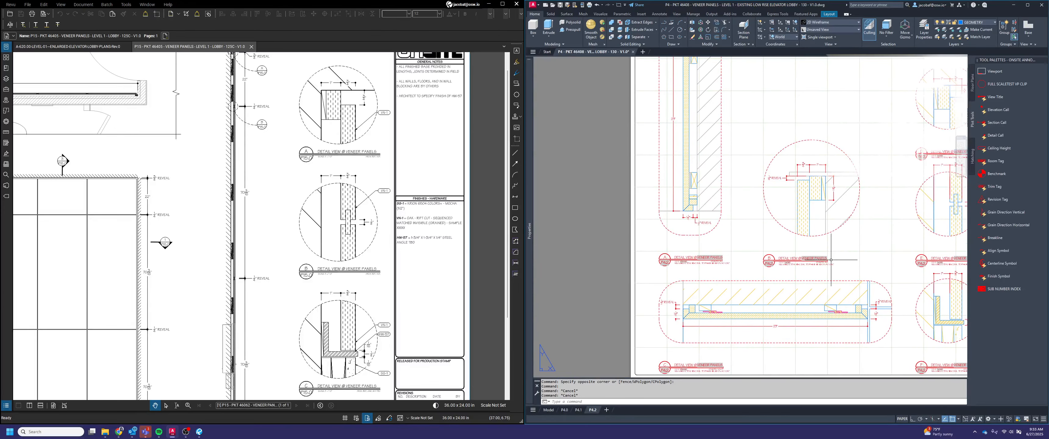
middle_drag(709, 154, 705, 229)
middle_drag(632, 85, 676, 132)
scroll(676, 131, up, 2)
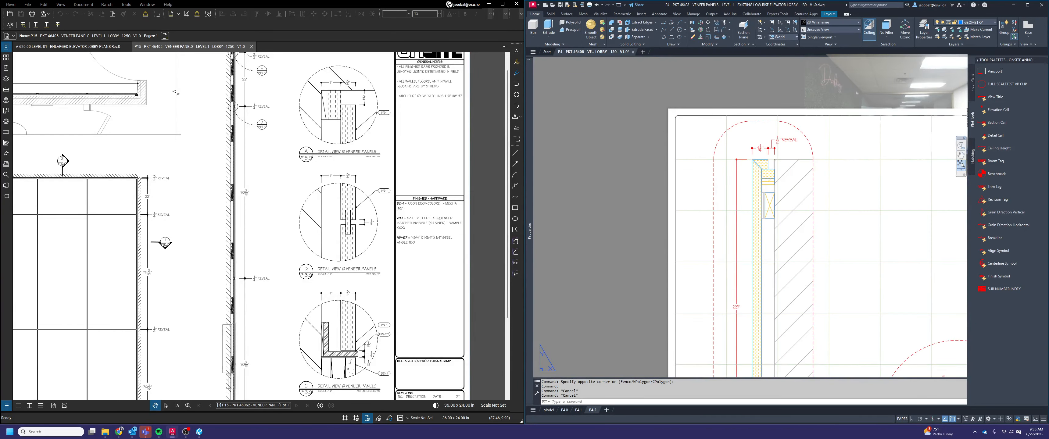
click(998, 276)
scroll(686, 133, up, 2)
click(668, 174)
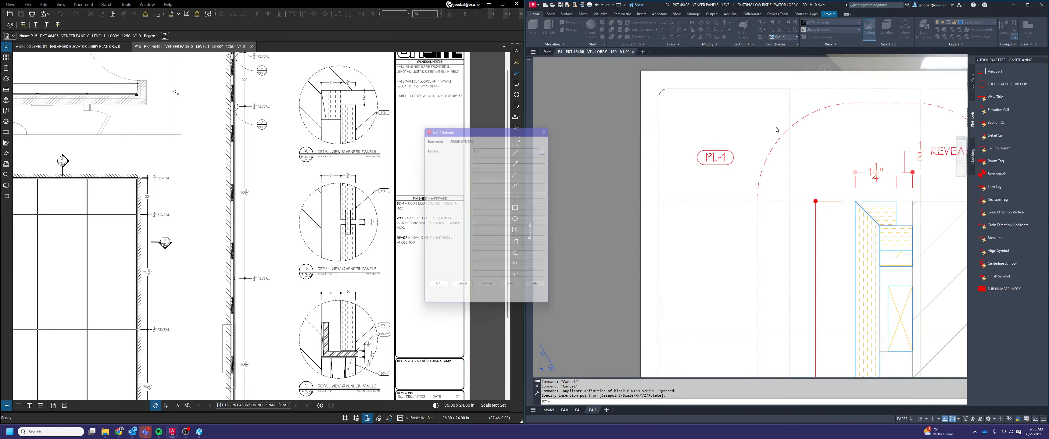
click(549, 149)
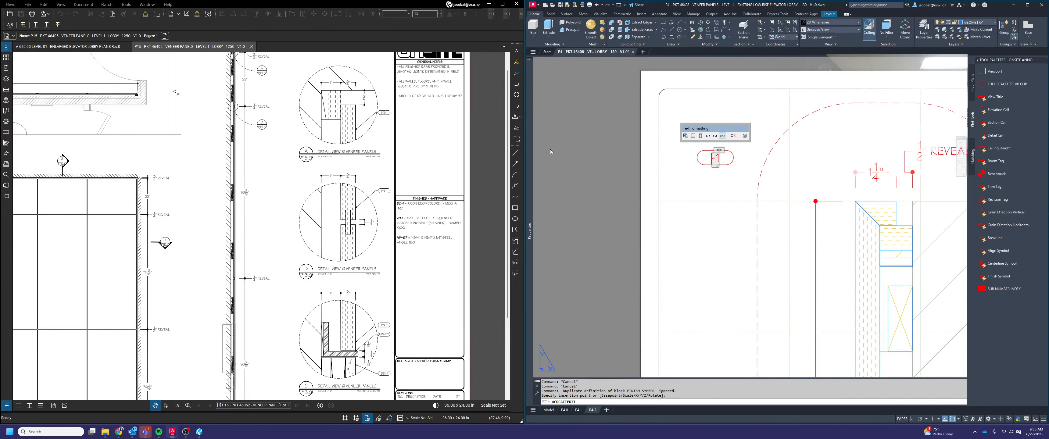
click(734, 136)
click(435, 290)
Switch the VN-1 finish symbol beside detail A to the version with a leader arrow
click(707, 159)
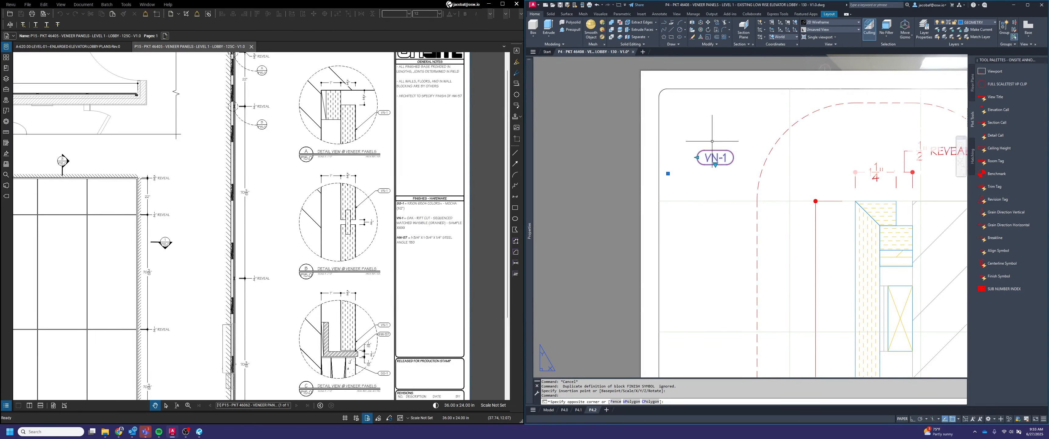
mouse_move(715, 165)
click(733, 176)
key(Escape)
key(Escape)
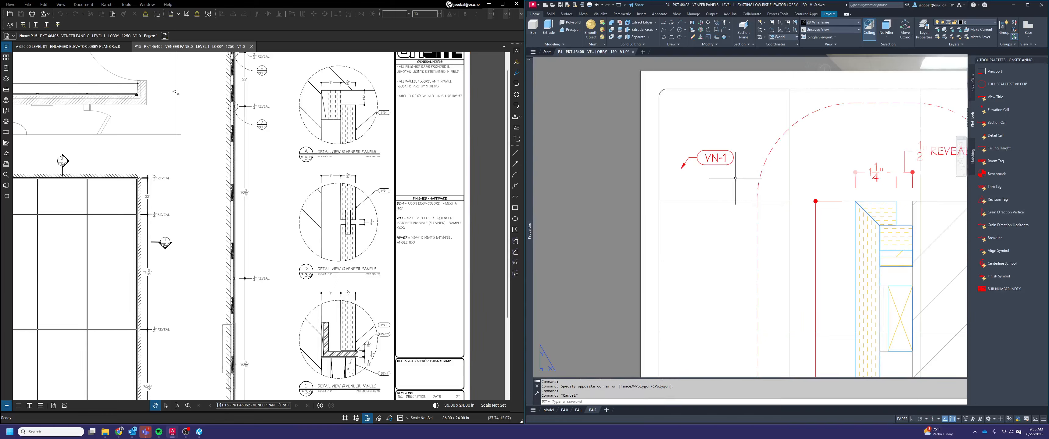
Mirror the VN-1 symbol about a vertical line with Ortho on, erasing the original so its arrow faces the panel
text(mi)
key(space)
click(735, 178)
click(717, 141)
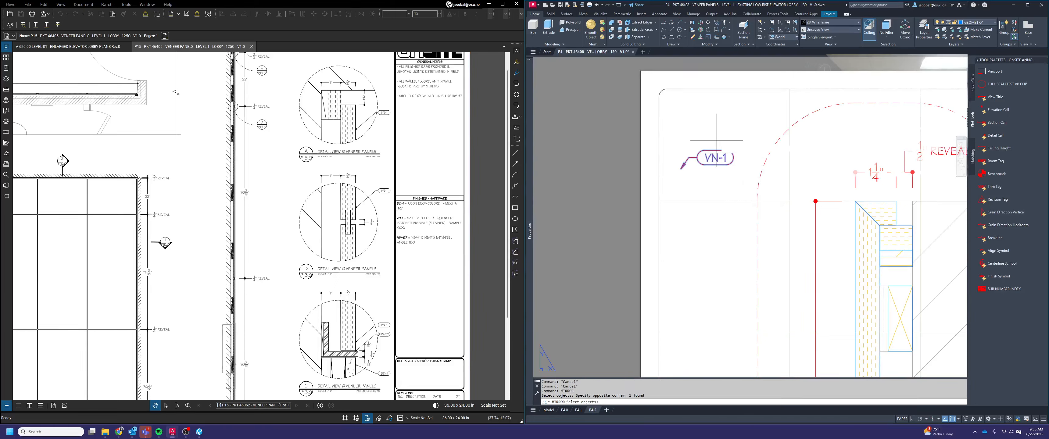
key(space)
click(712, 123)
key(F8)
click(722, 194)
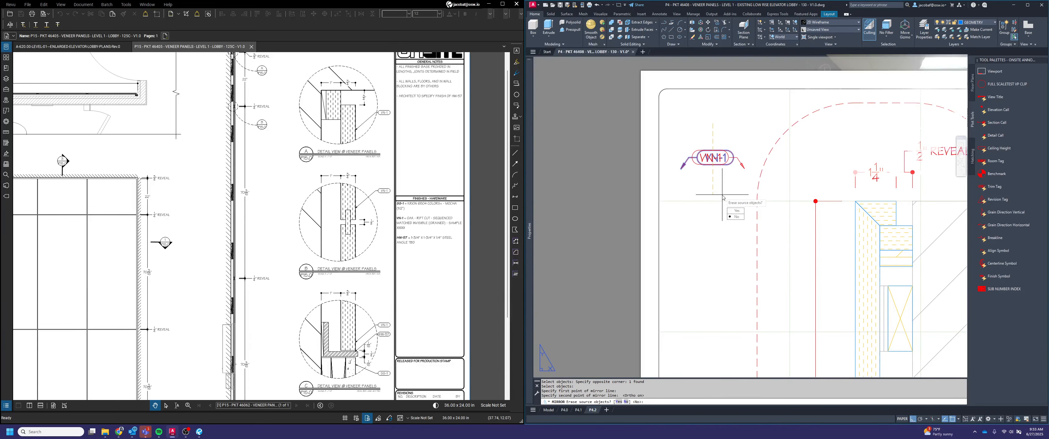
text(y)
key(Return)
Move the VN-1 symbol horizontally into detail A, beside the panel's top thickness dimension
click(686, 112)
click(764, 187)
text(m)
key(space)
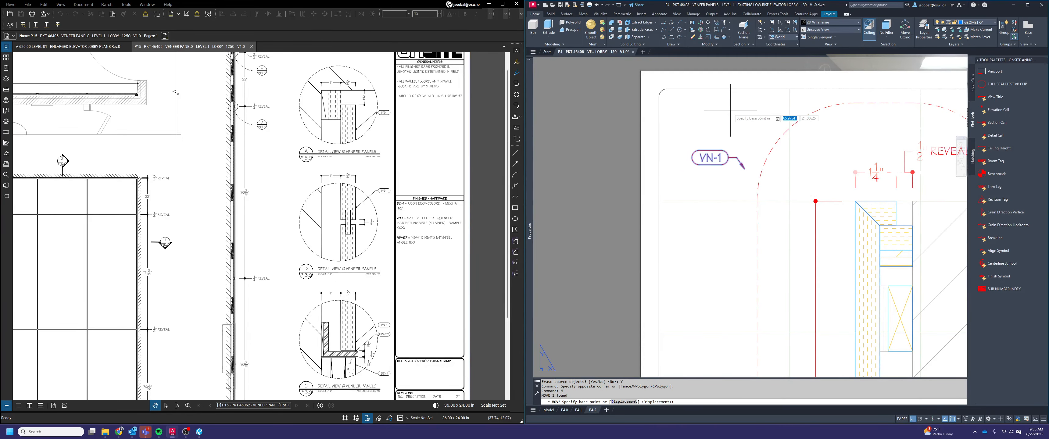
click(730, 110)
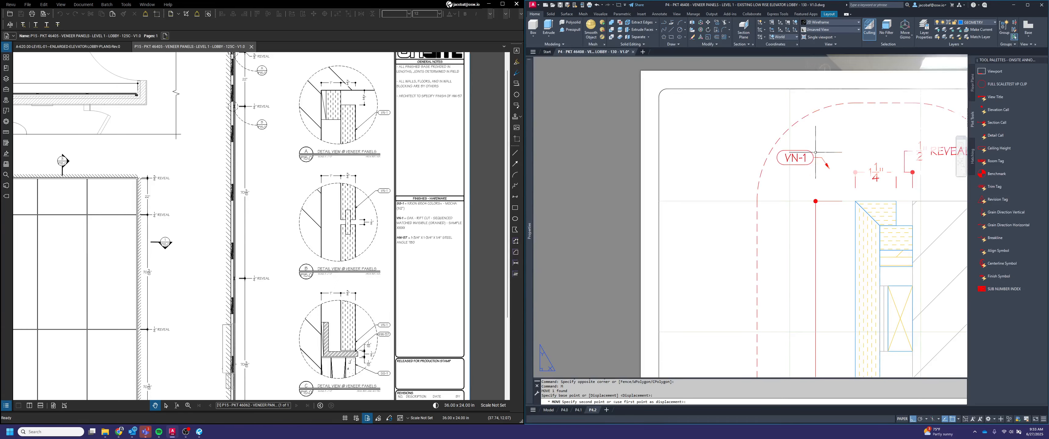
click(815, 152)
Stretch the VN-1 symbol's arrow tip to the top edge of the panel in detail A
click(822, 171)
click(815, 149)
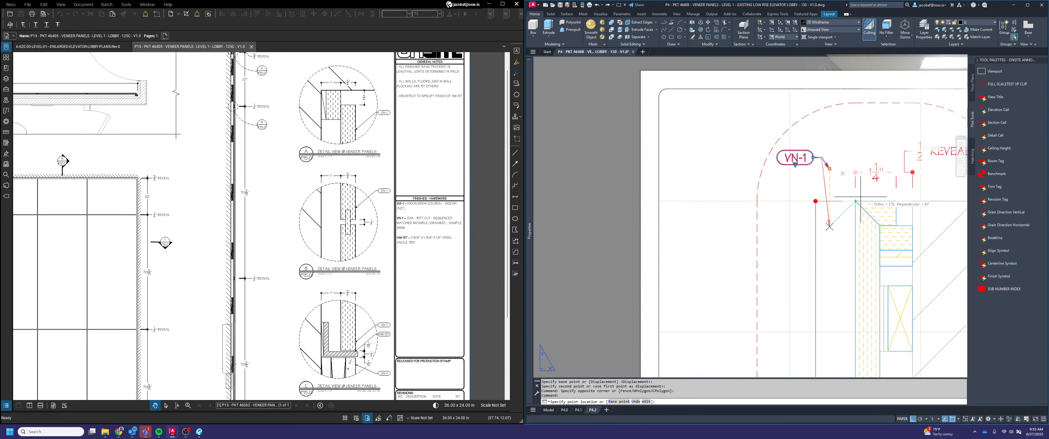
click(875, 201)
key(Escape)
key(Escape)
key(Escape)
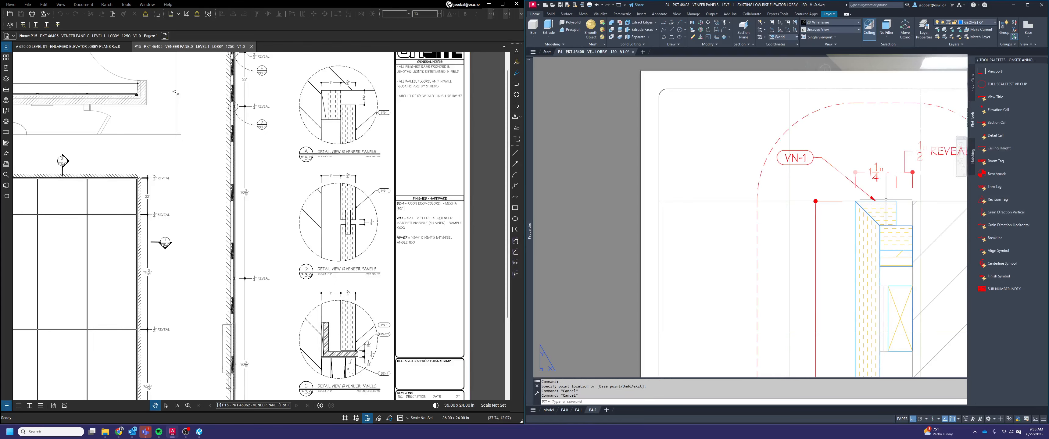
Draw a second leader without annotation from the panel's front face near its top to the VN-1 symbol in detail A
key(Return)
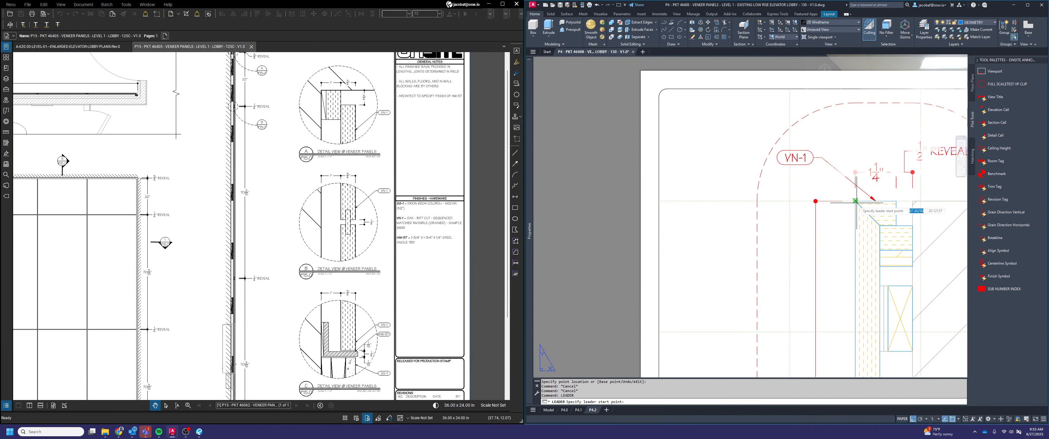
click(855, 226)
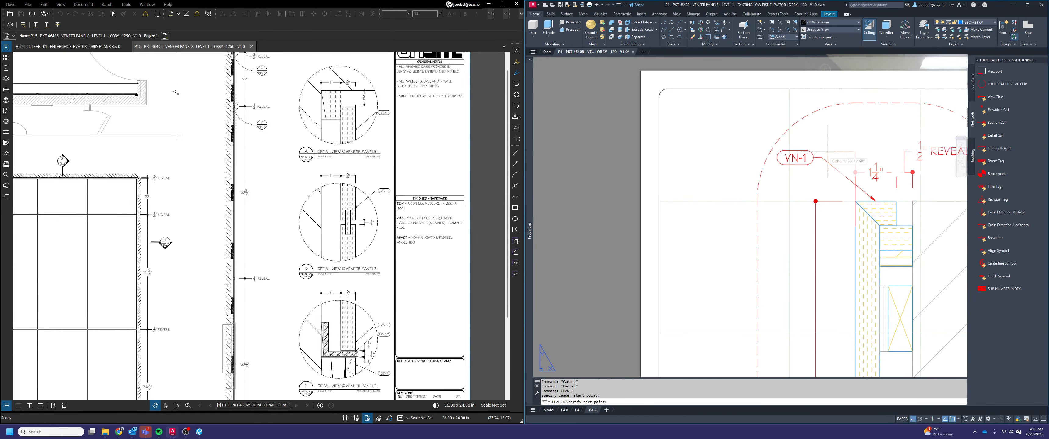
click(812, 158)
key(Return)
key(Return)
text(N)
key(Return)
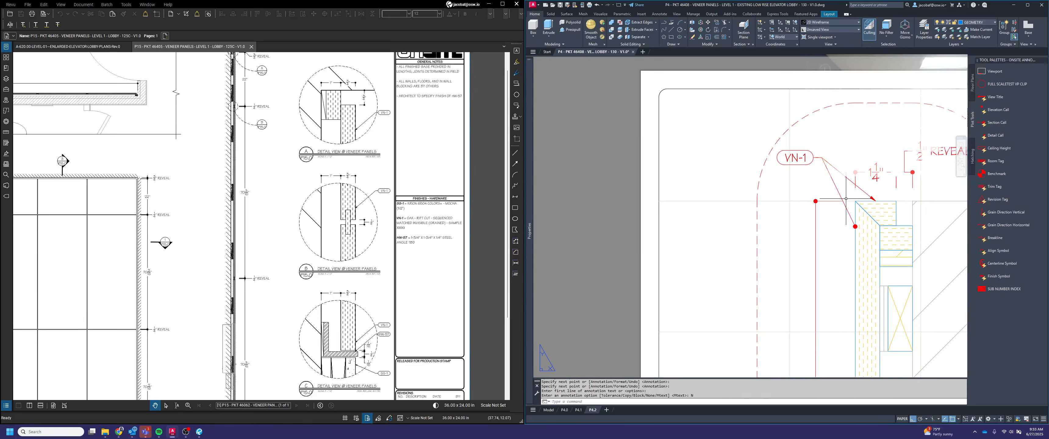
Set the second VN-1 leader's arrowhead in detail A to Closed filled
click(842, 201)
click(588, 182)
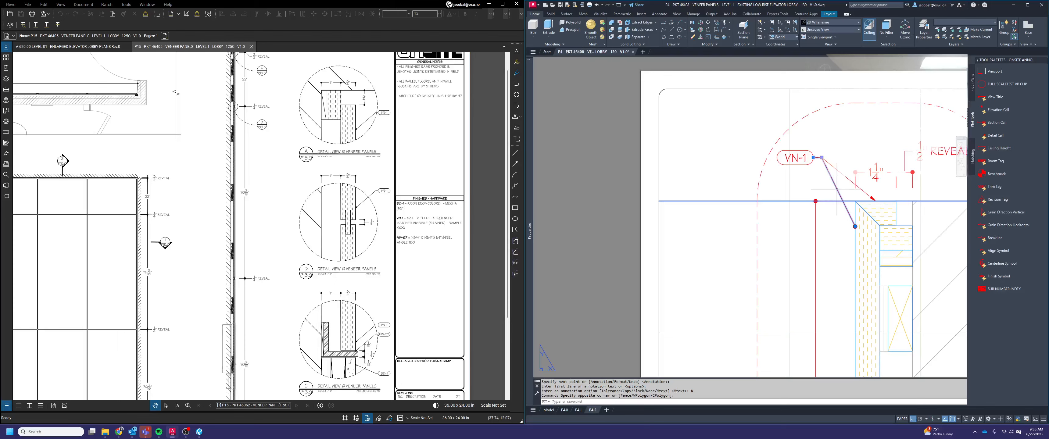
mouse_move(529, 139)
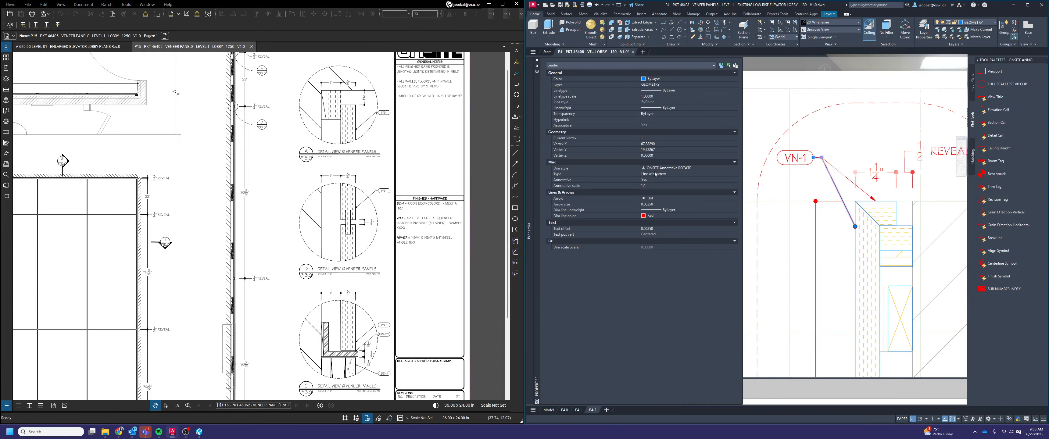
click(659, 198)
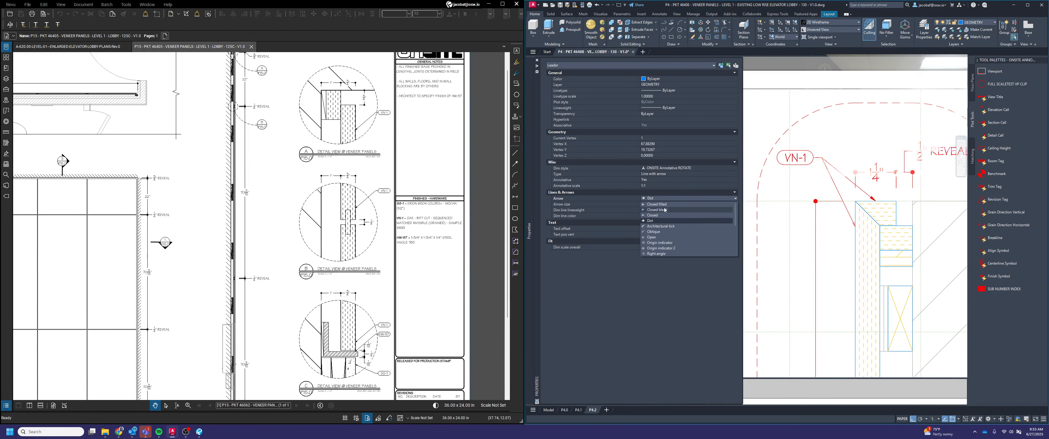
click(664, 207)
key(Escape)
key(Escape)
Mirror the VN-1 symbol and its second leader about the panel's horizontal midline to detail A's bottom end, keeping the originals
scroll(804, 190, down, 4)
middle_drag(836, 223, 818, 178)
scroll(815, 150, down, 2)
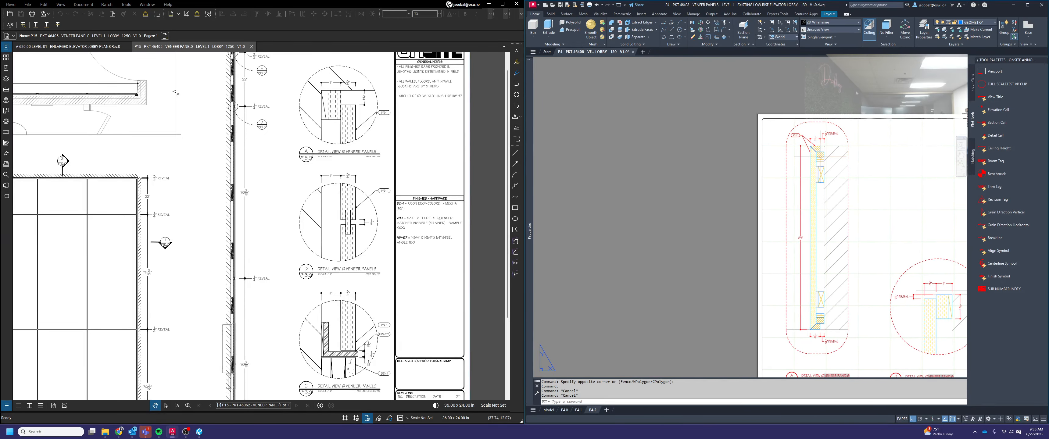
key(Return)
scroll(808, 135, up, 6)
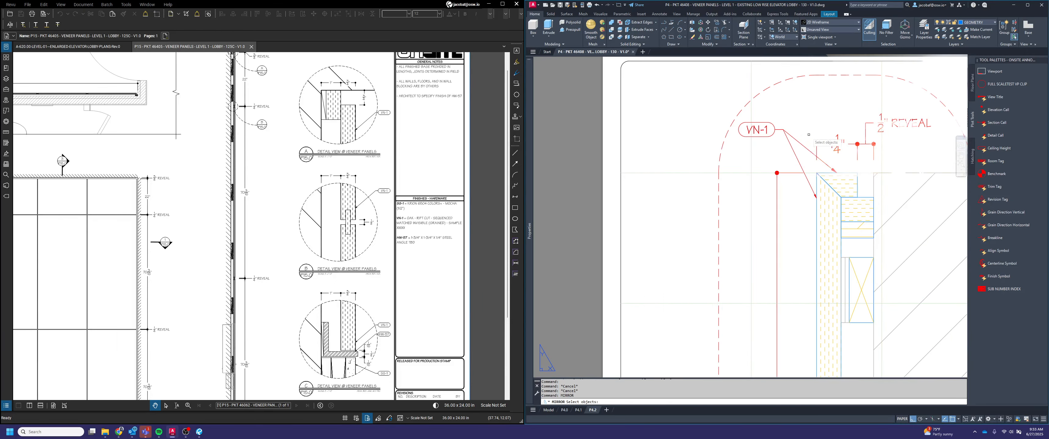
click(783, 118)
scroll(784, 112, down, 4)
key(Return)
click(796, 244)
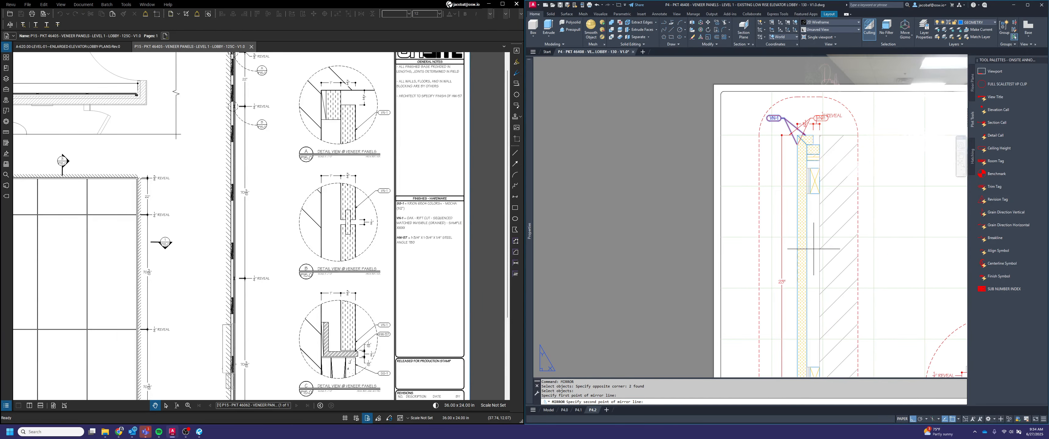
click(886, 264)
key(Return)
scroll(885, 264, down, 3)
scroll(814, 311, up, 4)
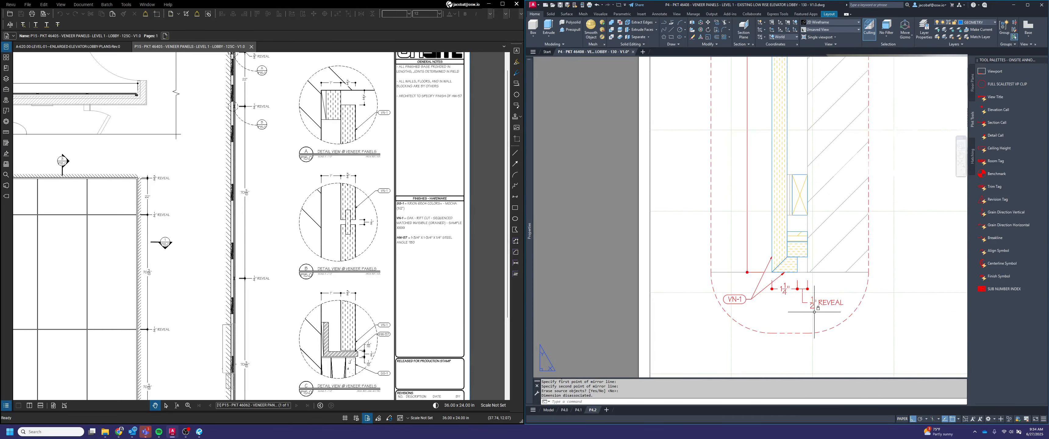
Copy the upper VN-1 symbol from detail A into detail B, placing it beside the panel's front face below the reveal dimension
scroll(799, 276, down, 3)
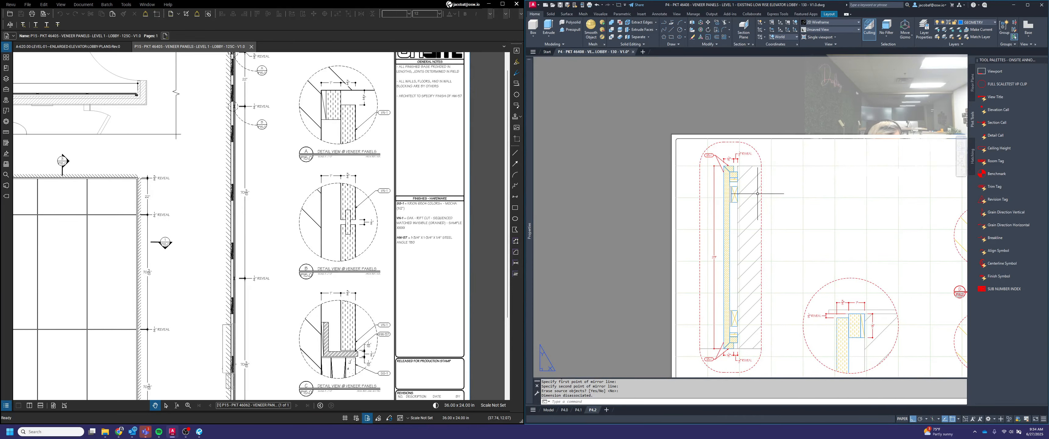
text(copy)
key(Return)
scroll(719, 157, up, 2)
click(719, 160)
scroll(720, 164, up, 3)
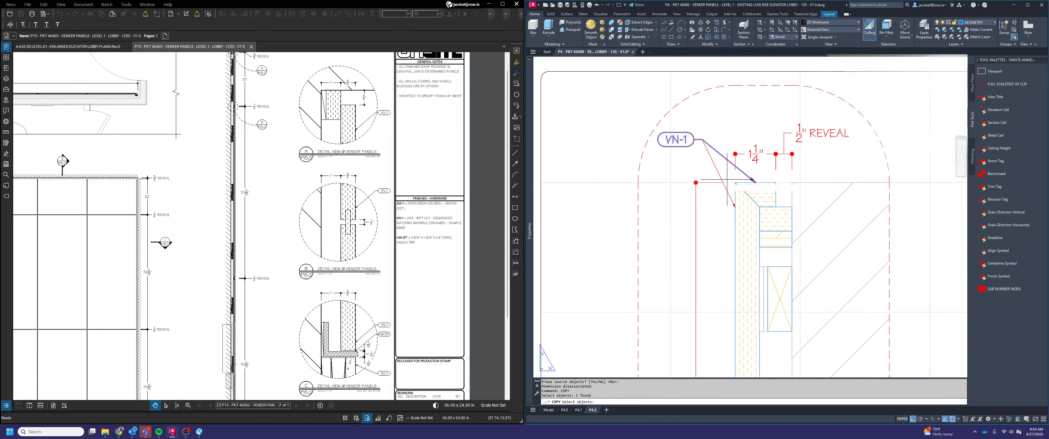
key(Return)
click(735, 183)
scroll(738, 178, down, 3)
scroll(812, 293, up, 3)
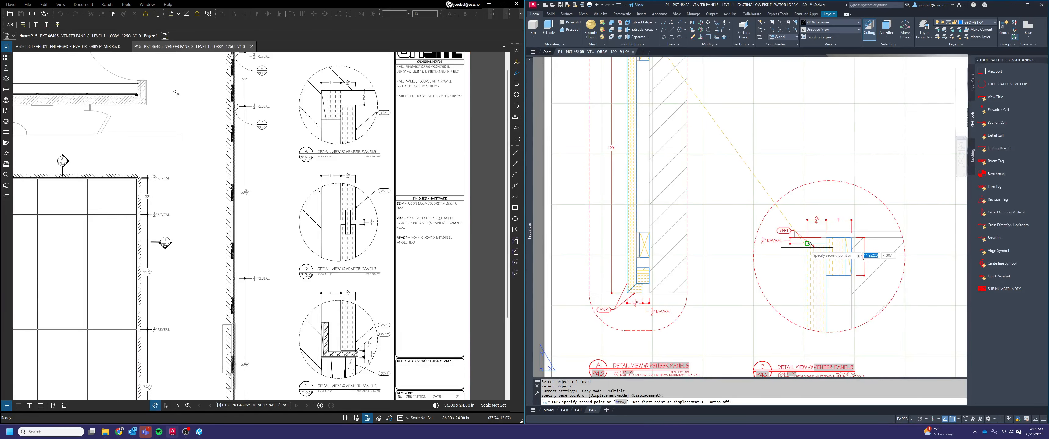
scroll(810, 288, up, 3)
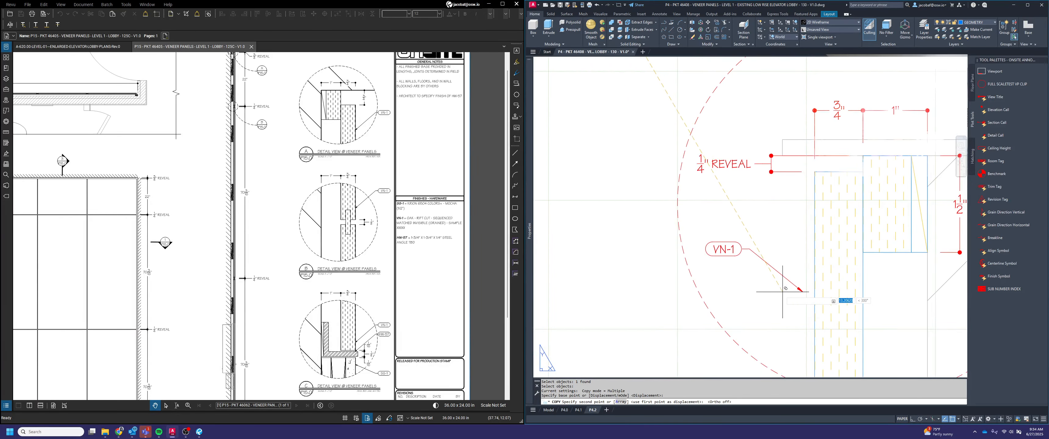
click(794, 292)
key(Escape)
Stretch the arrow tip of detail B's VN-1 symbol onto the panel's front face
click(793, 295)
click(777, 247)
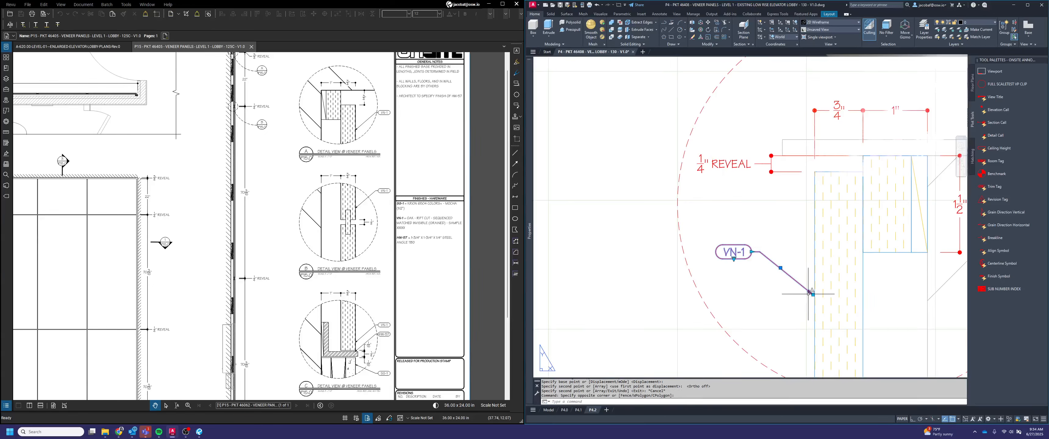
click(813, 294)
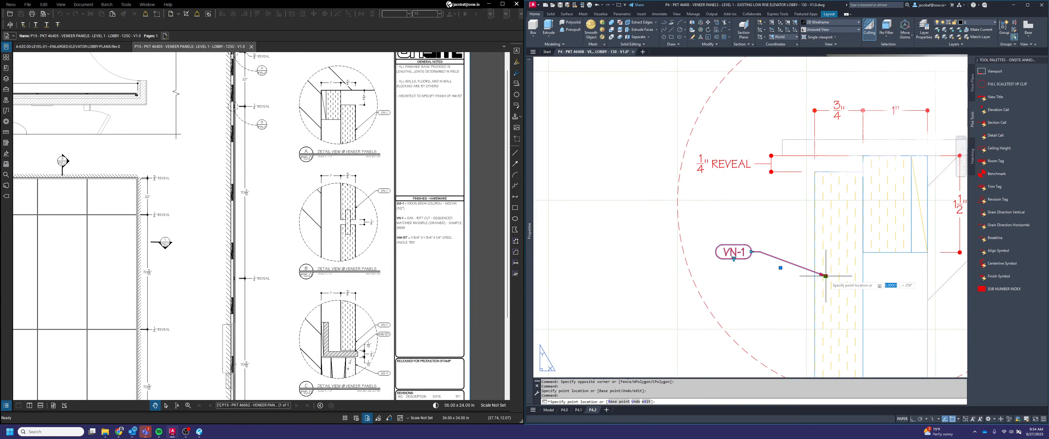
key(Escape)
scroll(813, 276, down, 4)
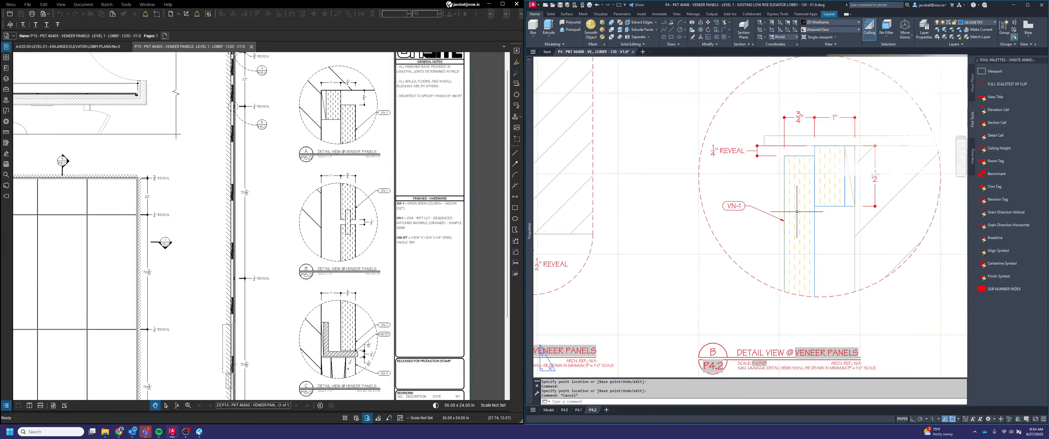
Copy detail B's VN-1 symbol into the wide horizontal detail below detail A, beneath the 1 1/4" dimension at the mitered end
key(Return)
click(773, 239)
click(734, 200)
key(Return)
click(766, 218)
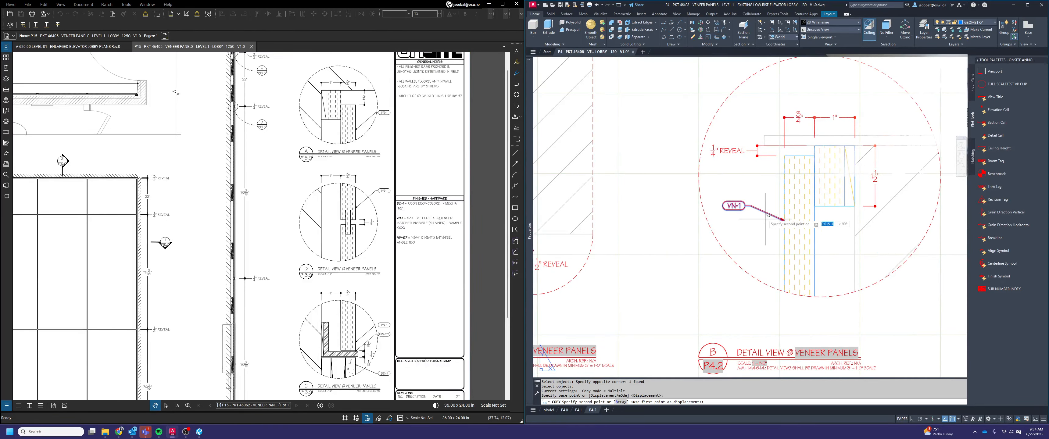
scroll(756, 193, down, 5)
scroll(652, 328, up, 6)
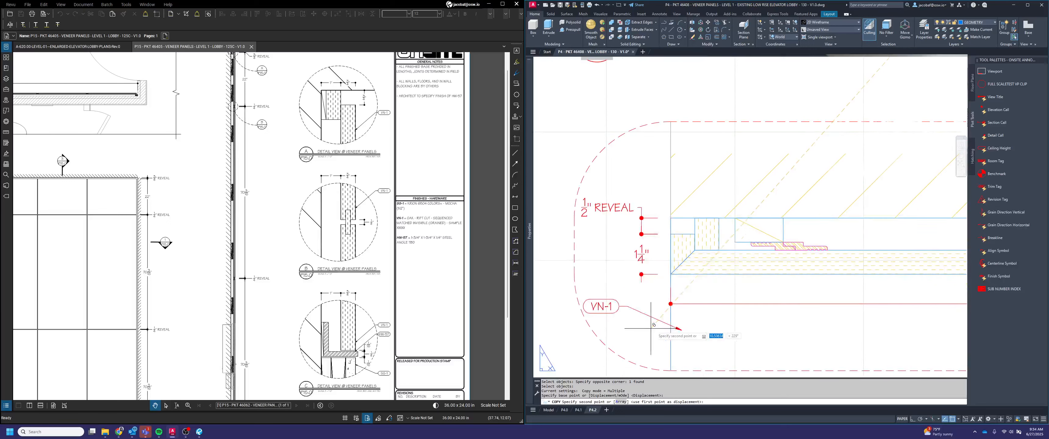
click(667, 320)
key(Escape)
Stretch the copied VN-1 symbol's arrow tip up to the outer edge of the mitered panel return in the wide horizontal detail
click(665, 322)
click(652, 296)
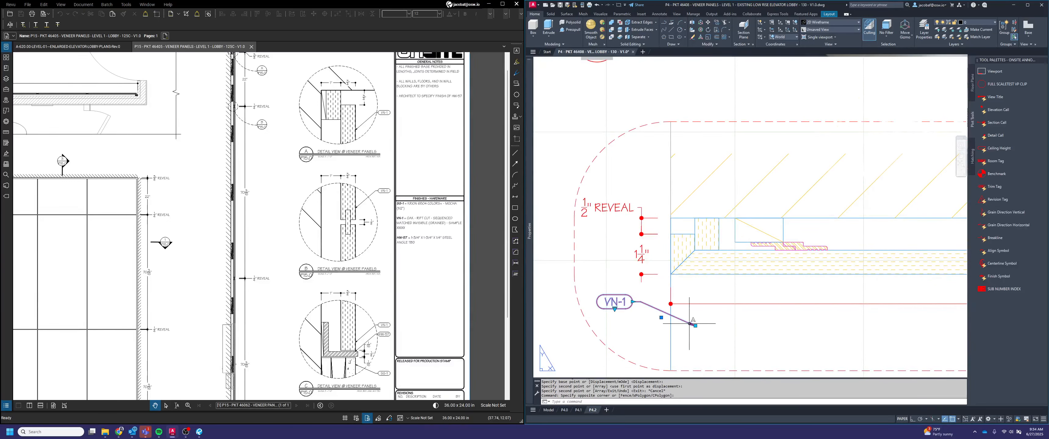
click(695, 325)
click(669, 256)
key(Escape)
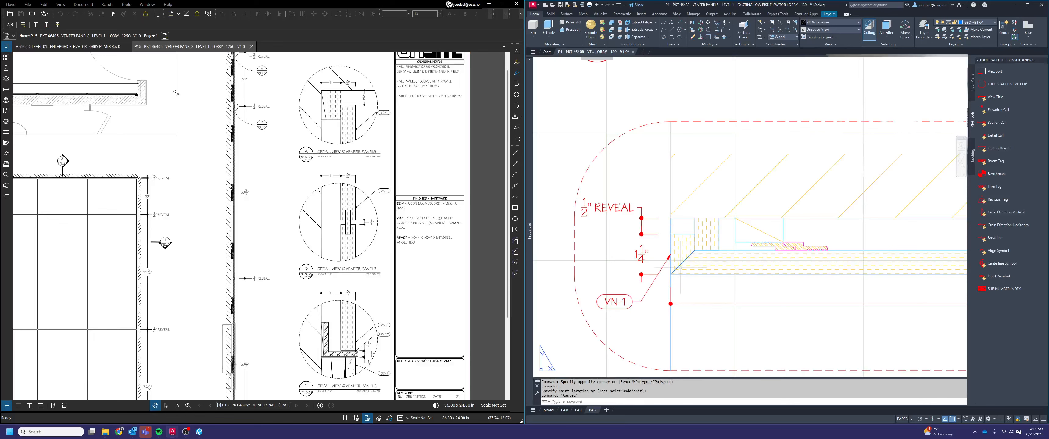
Draw a leader without annotation text from the mitered panel's front face to the VN-1 symbol in the wide horizontal detail
text(leader start point:)
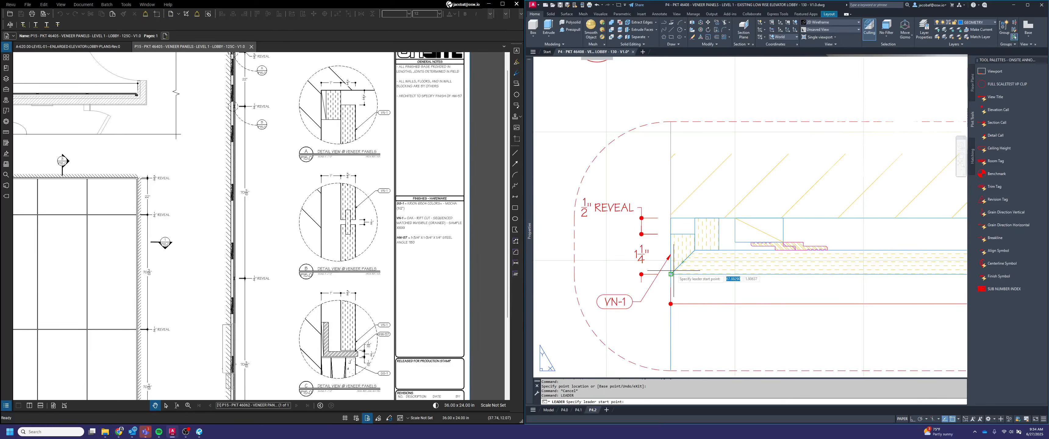
key(Return)
click(695, 275)
click(641, 301)
click(634, 301)
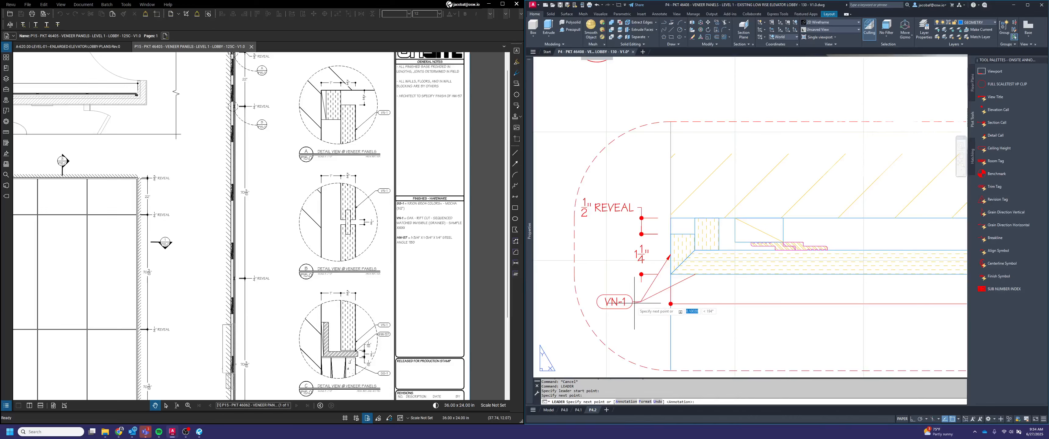
key(Return)
key(Return)
text(n)
key(Return)
Change the new leader's arrowhead to Closed filled
click(686, 286)
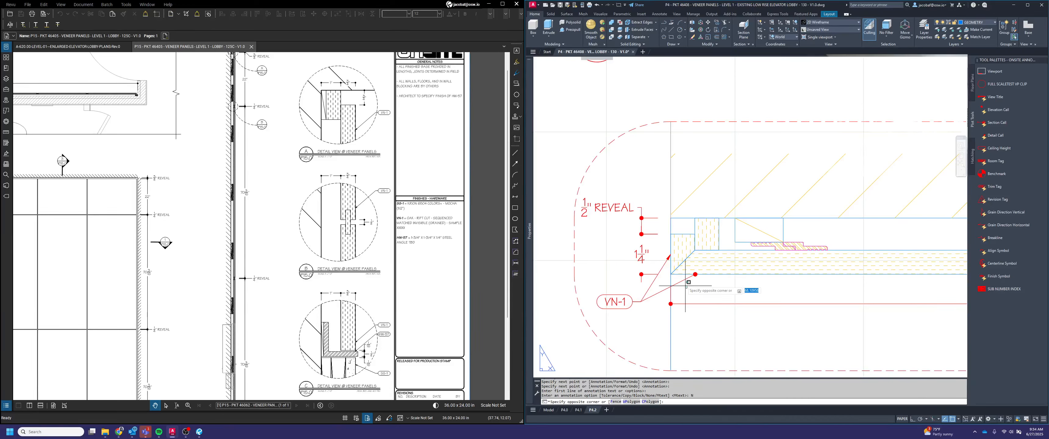
click(681, 279)
mouse_move(530, 229)
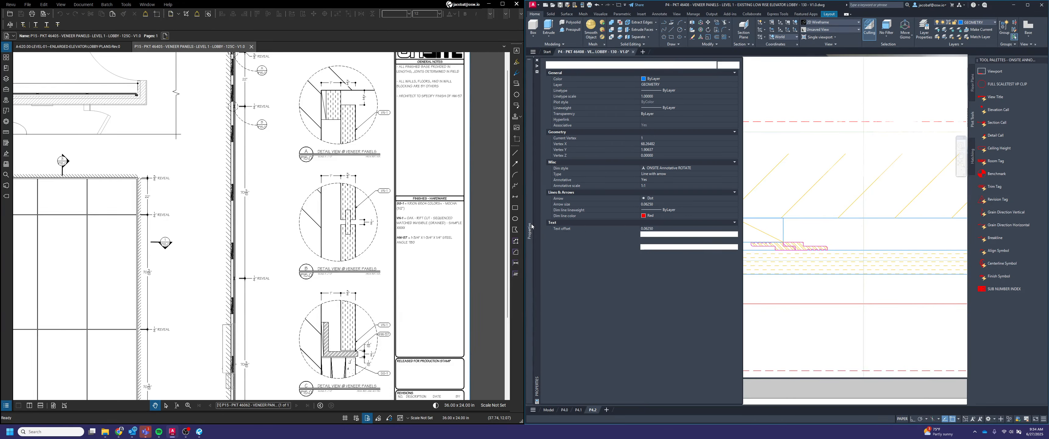
click(654, 200)
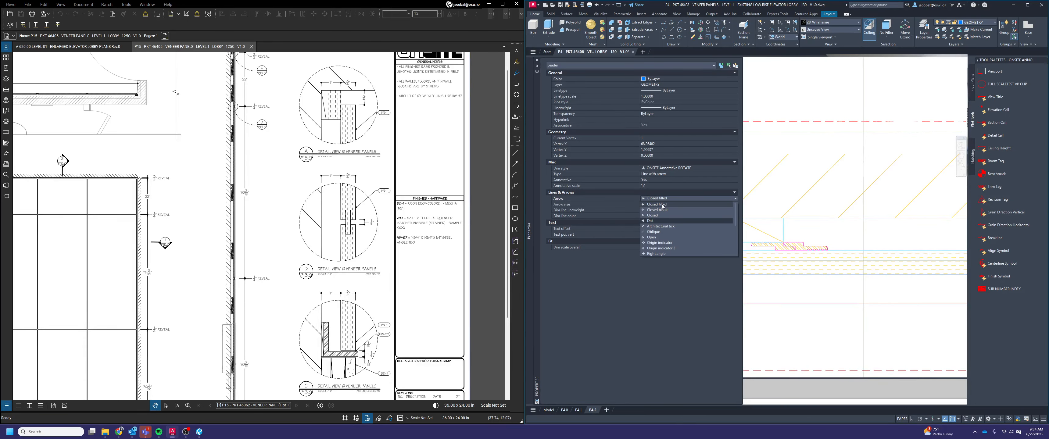
click(661, 206)
key(Escape)
key(Escape)
key(Escape)
Mirror the VN-1 symbol and its extra leader about the wide detail's vertical centerline to the opposite mitered end, keeping the originals
scroll(788, 274, down, 2)
middle_drag(802, 281, 747, 281)
text(m)
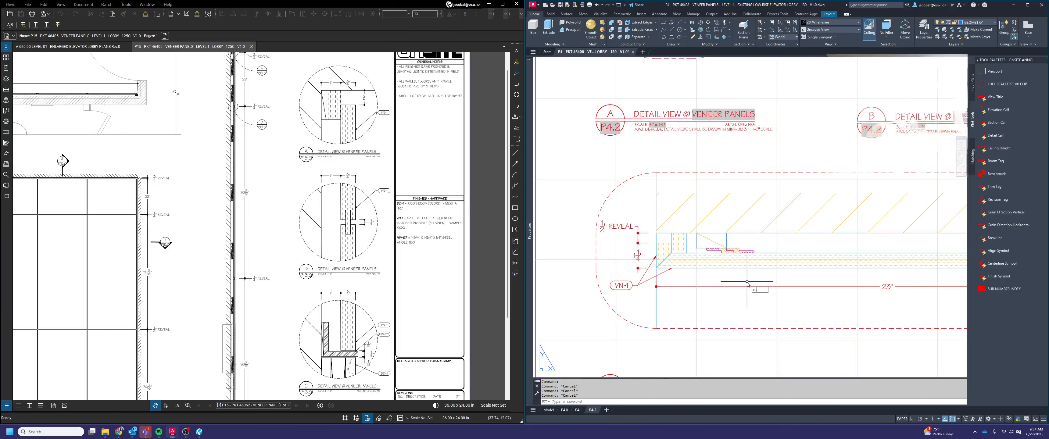
click(640, 305)
click(621, 276)
scroll(621, 276, down, 2)
key(space)
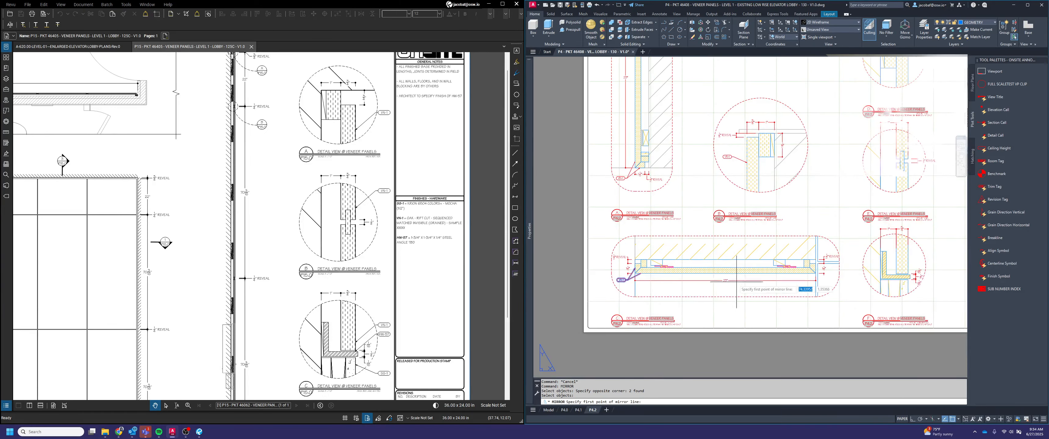
click(733, 275)
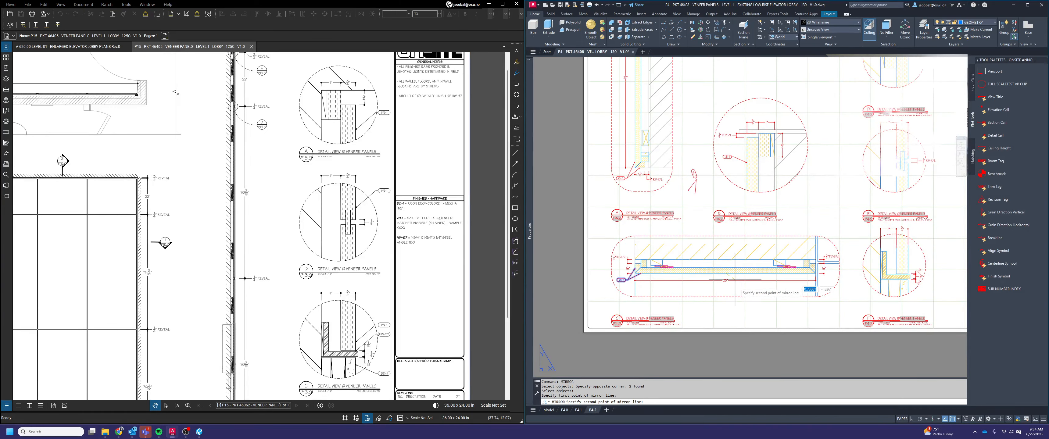
click(737, 303)
key(Return)
key(Escape)
middle_drag(805, 289, 763, 290)
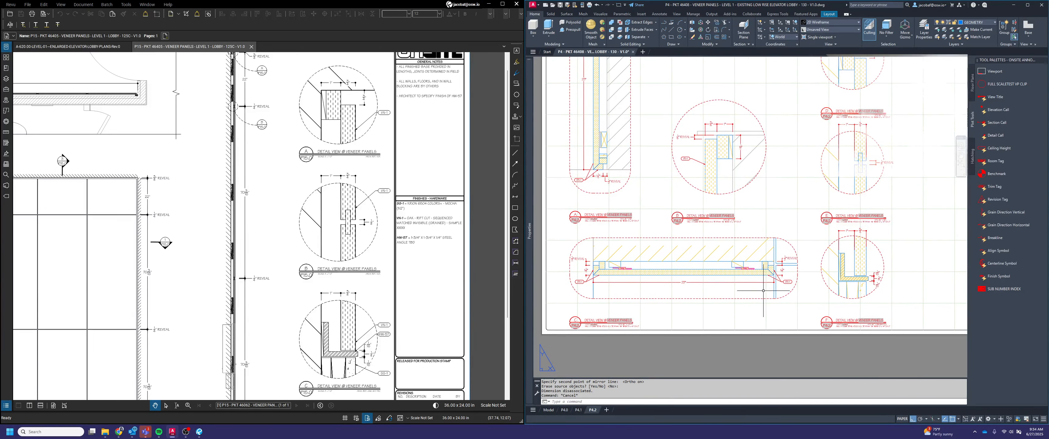
scroll(763, 290, up, 2)
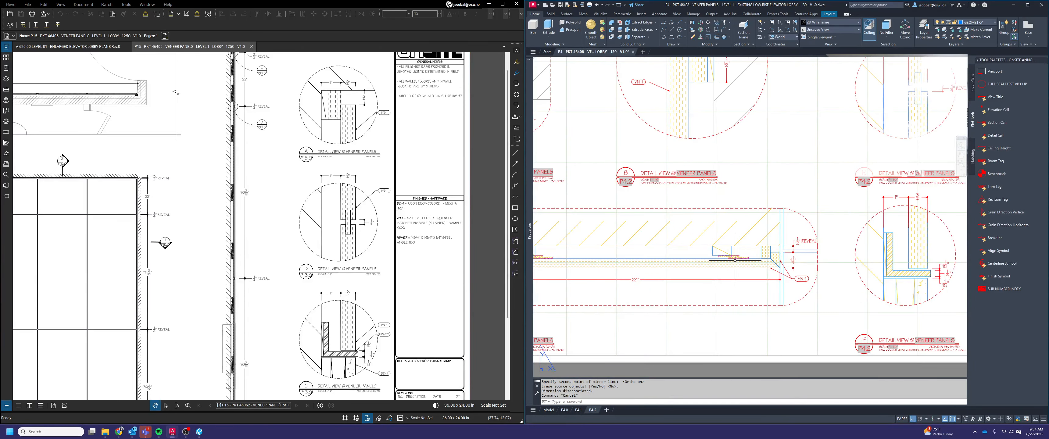
key(Escape)
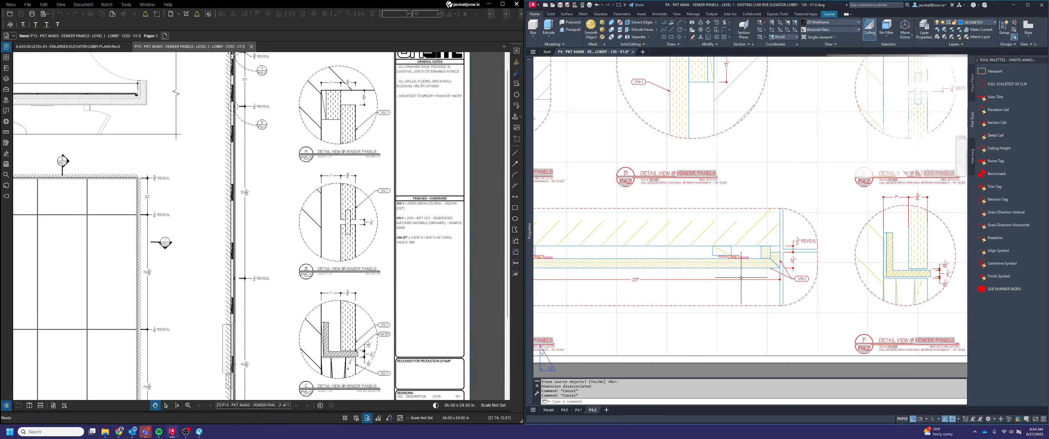
text(oy)
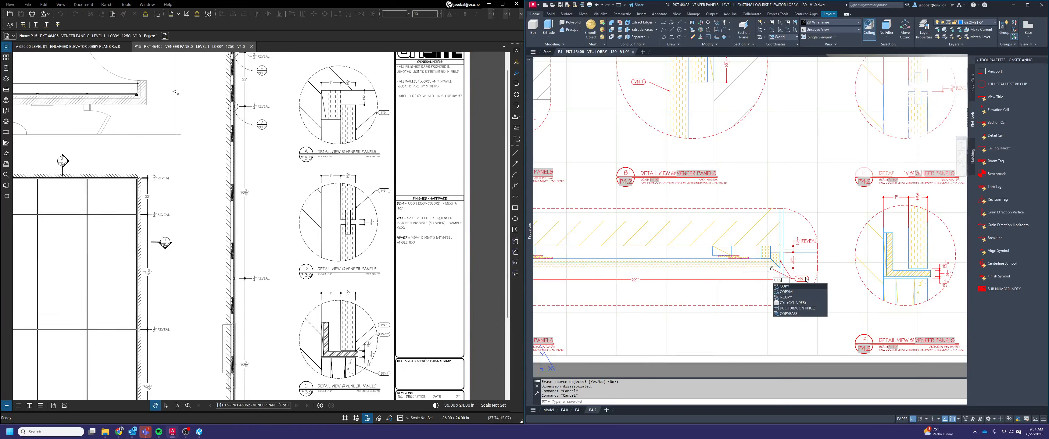
key(Return)
click(801, 279)
key(Return)
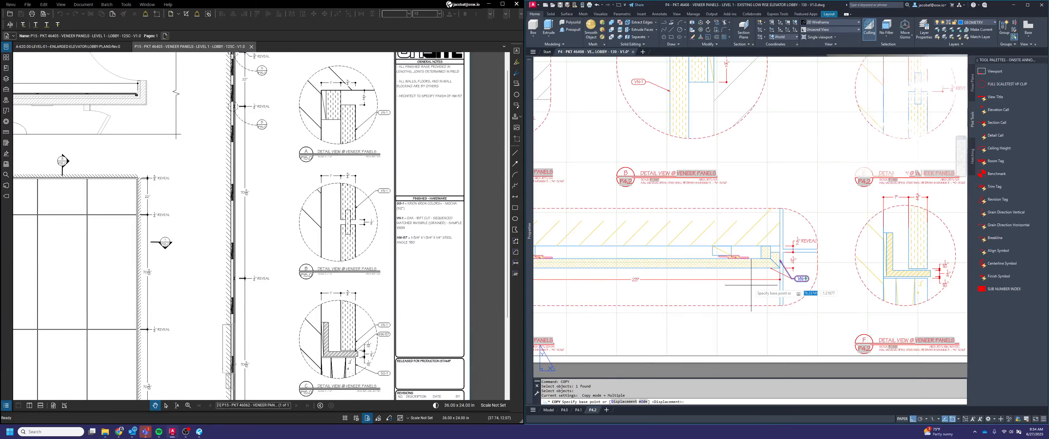
key(F8)
key(Escape)
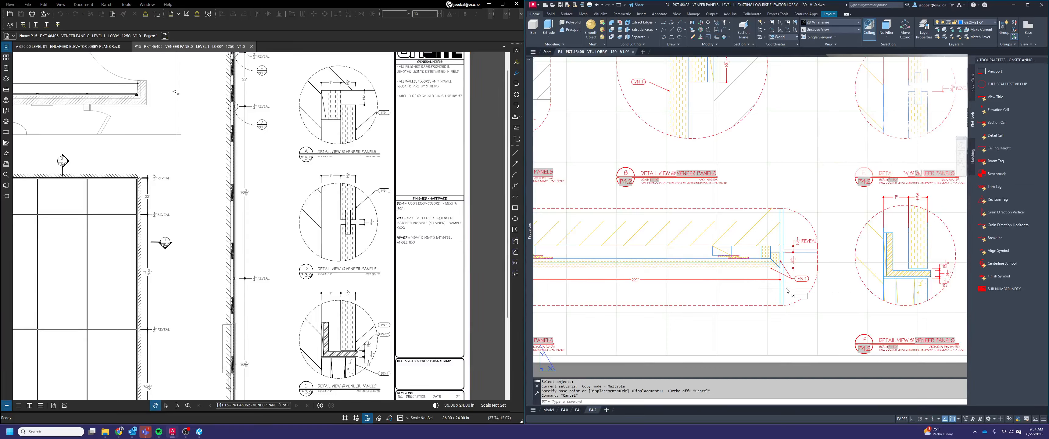
Copy the mirrored VN-1 symbol with ortho off to a spot below the clip hardware in the wide horizontal detail
key(Return)
click(801, 279)
key(Return)
click(805, 278)
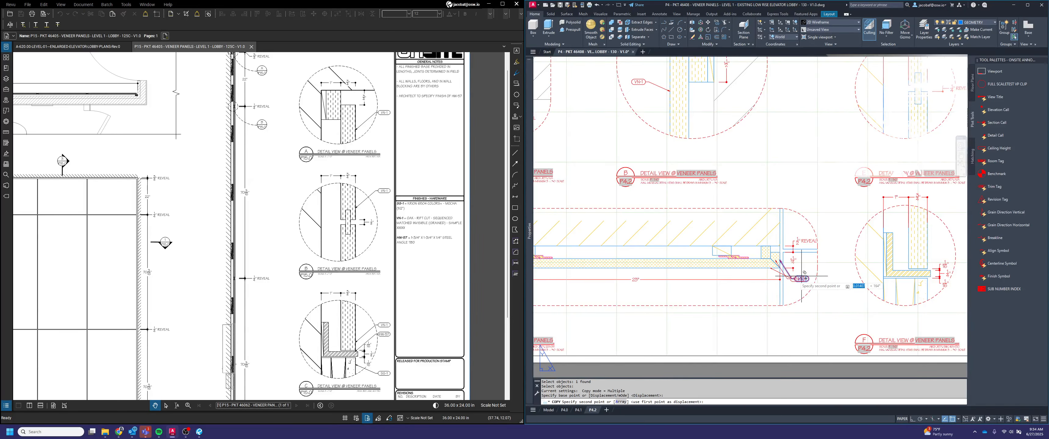
scroll(762, 280, up, 2)
click(764, 296)
key(Escape)
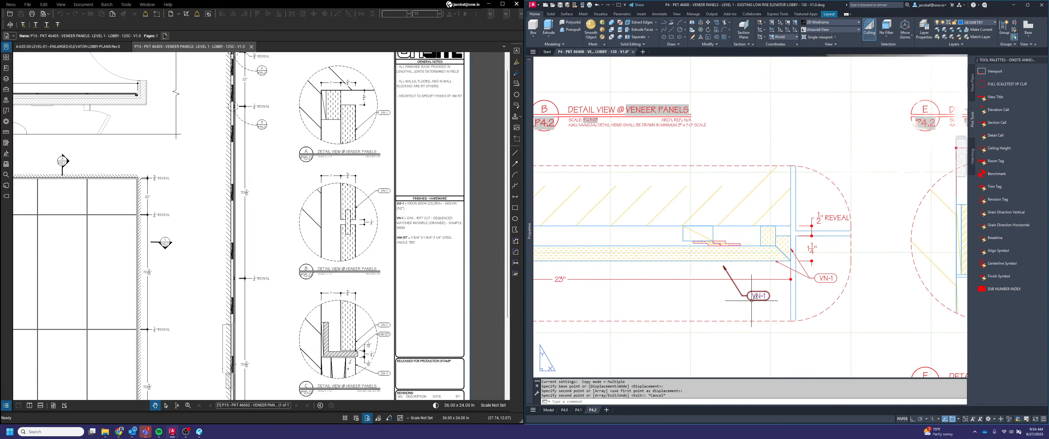
Stretch the copied symbol's arrow tip up onto the interlocking clip hardware behind the panel
click(752, 298)
scroll(723, 266, up, 2)
click(723, 266)
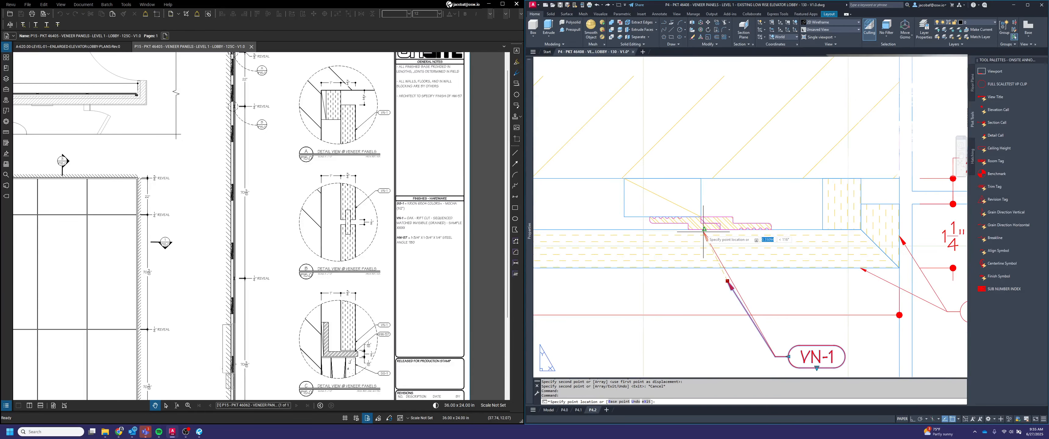
click(706, 231)
key(Escape)
Change the clip symbol's finish value to HW-20
scroll(706, 234, down, 2)
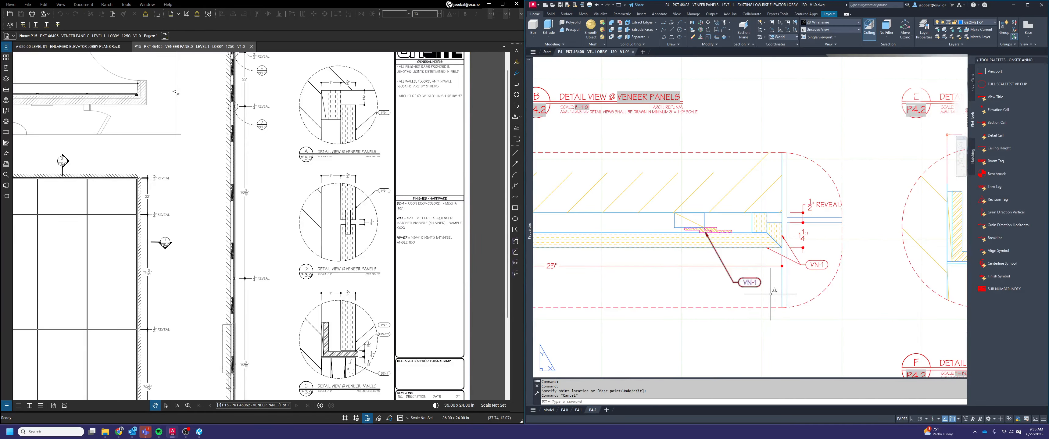
double_click(750, 282)
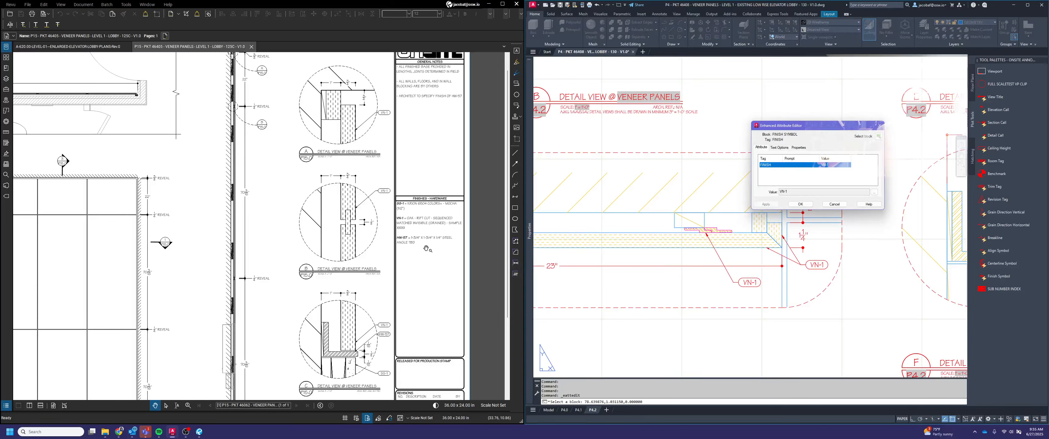
click(873, 192)
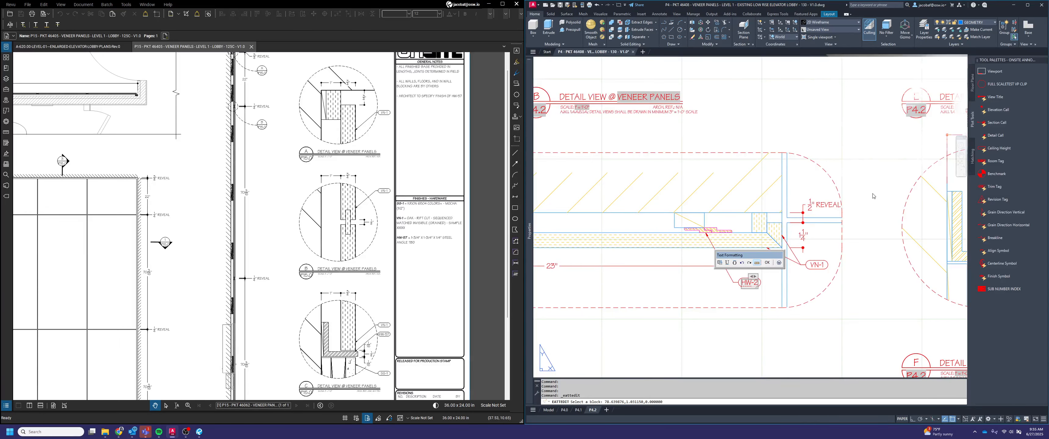
click(768, 264)
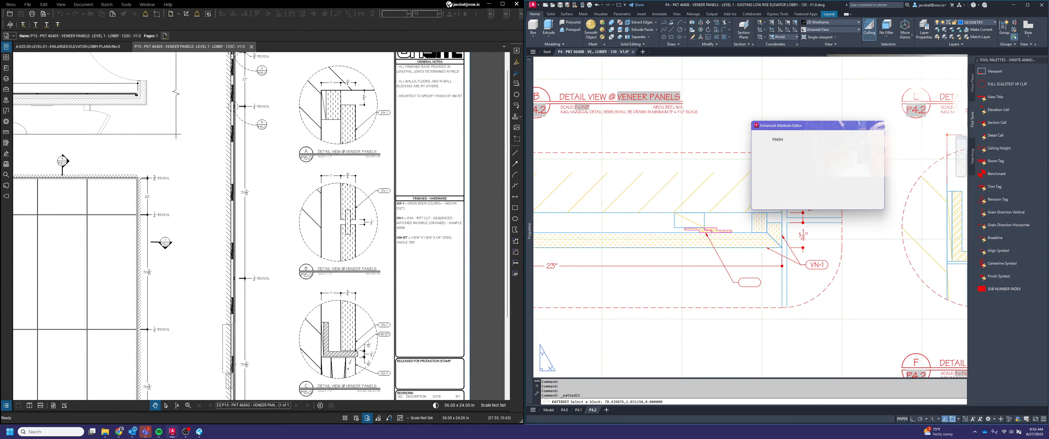
key(Escape)
Copy the HW-20 symbol into detail F, placing it beside the lower member below the 1/16" dimension
scroll(752, 289, down, 2)
scroll(753, 290, down, 2)
middle_drag(810, 291, 731, 301)
key(Escape)
text(copy)
scroll(658, 301, up, 2)
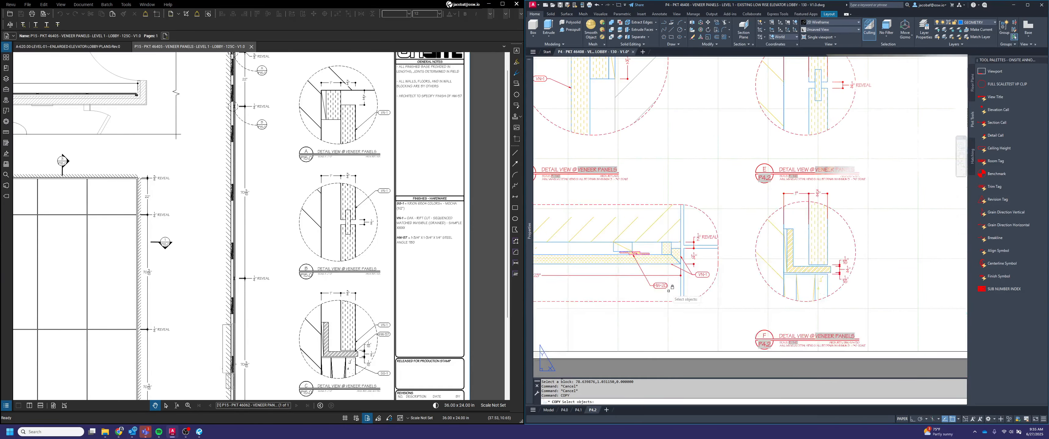
click(668, 290)
click(653, 280)
key(space)
click(662, 286)
scroll(853, 278, up, 4)
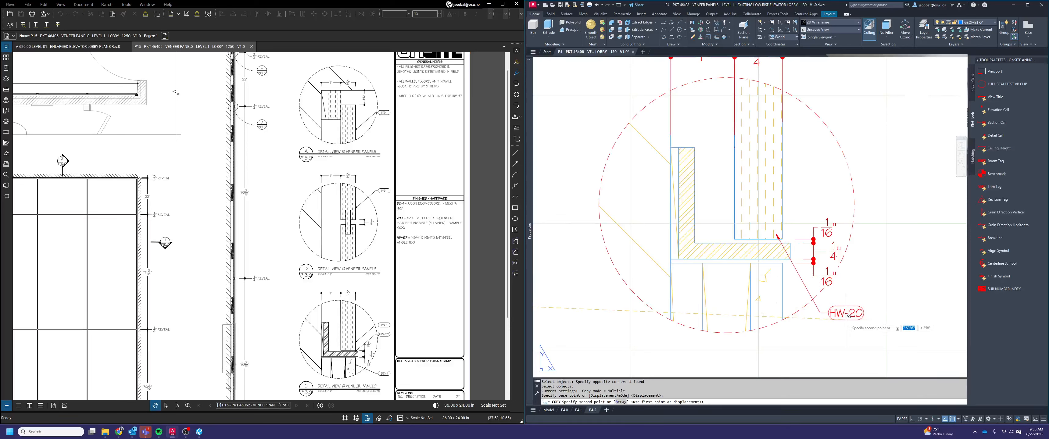
click(846, 314)
key(Escape)
Stretch the arrow tip of detail F's HW-20 symbol down to the outer edge of the member below the angle
click(861, 339)
click(819, 310)
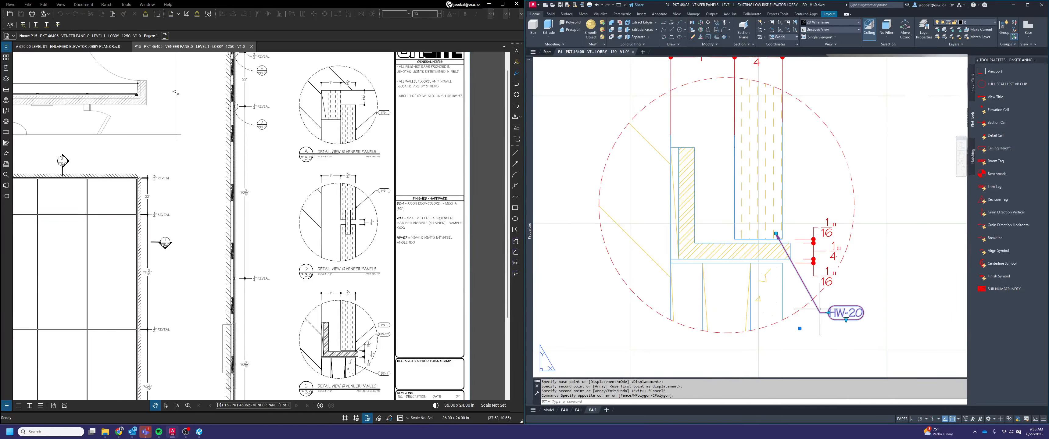
click(775, 233)
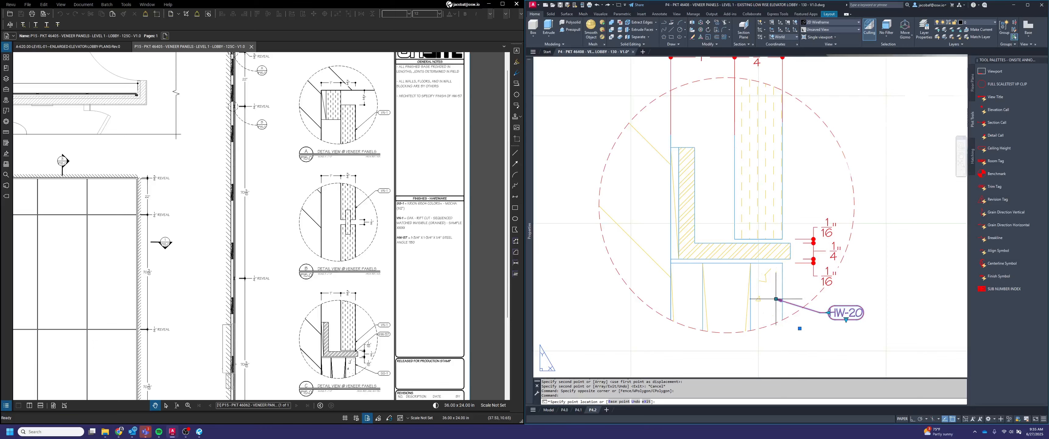
key(Escape)
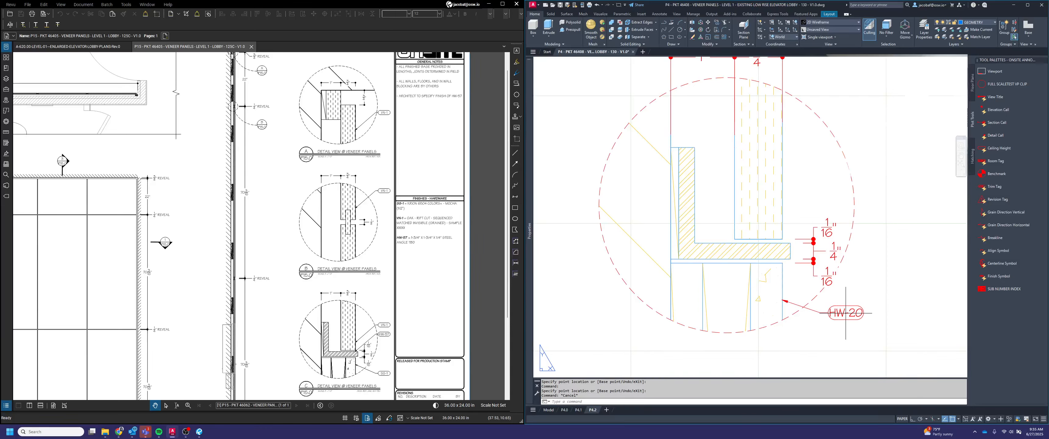
Change the finish value of detail F's copied symbol to SS-1
double_click(846, 312)
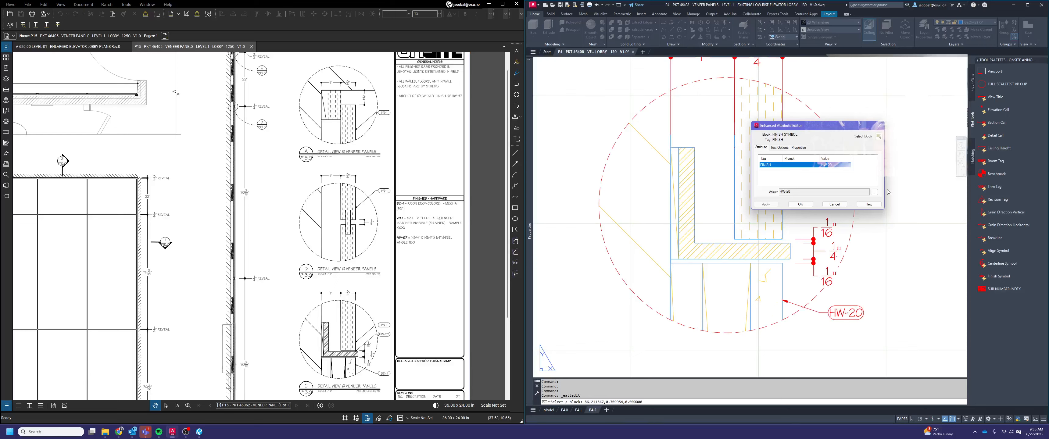
click(876, 195)
key(Delete)
key(Delete)
key(Delete)
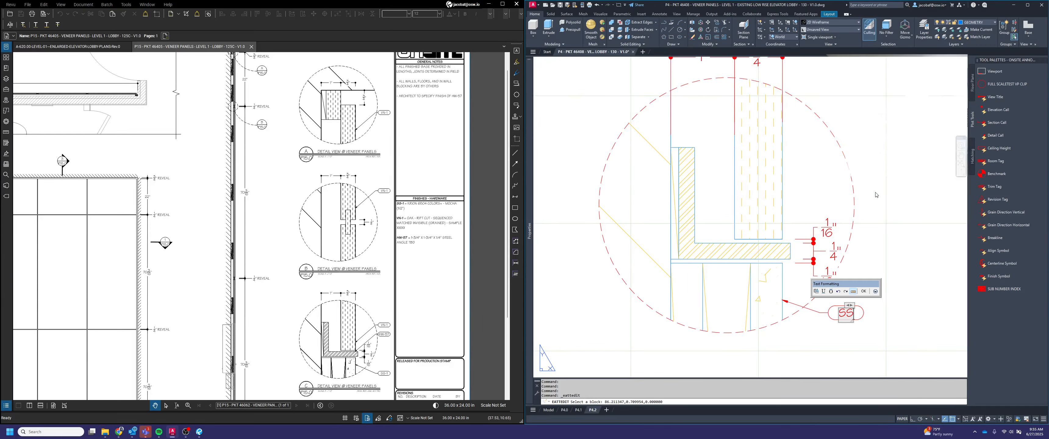
click(863, 291)
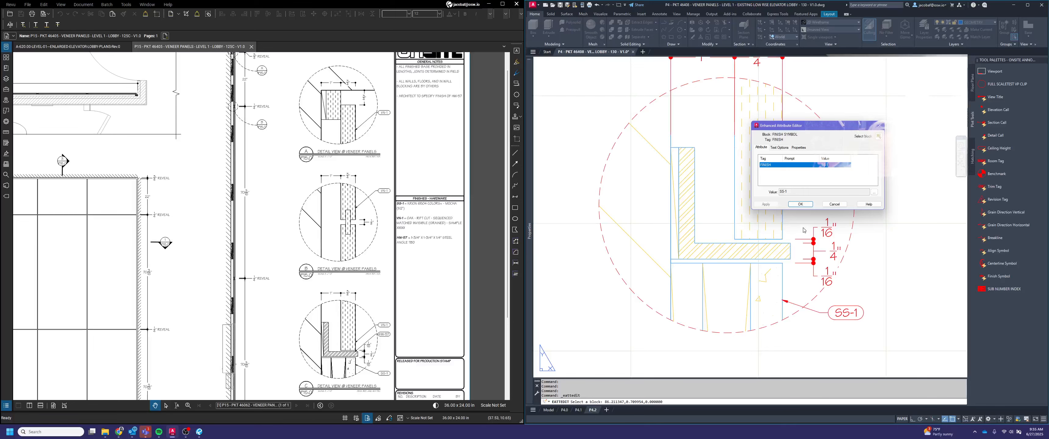
click(798, 206)
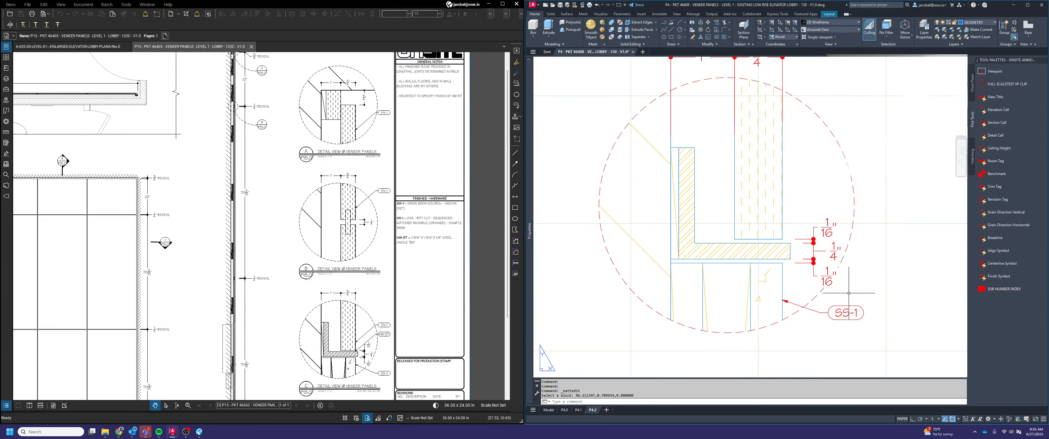
Copy the SS-1 symbol straight up with ortho on, placing it beside the top of the vertical panel in detail F
text(co)
key(space)
click(871, 302)
click(840, 336)
key(space)
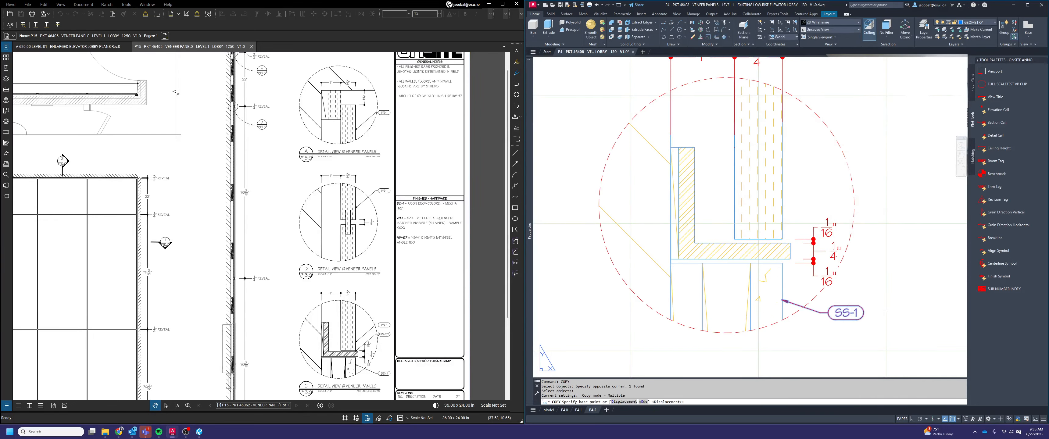
click(873, 305)
key(F8)
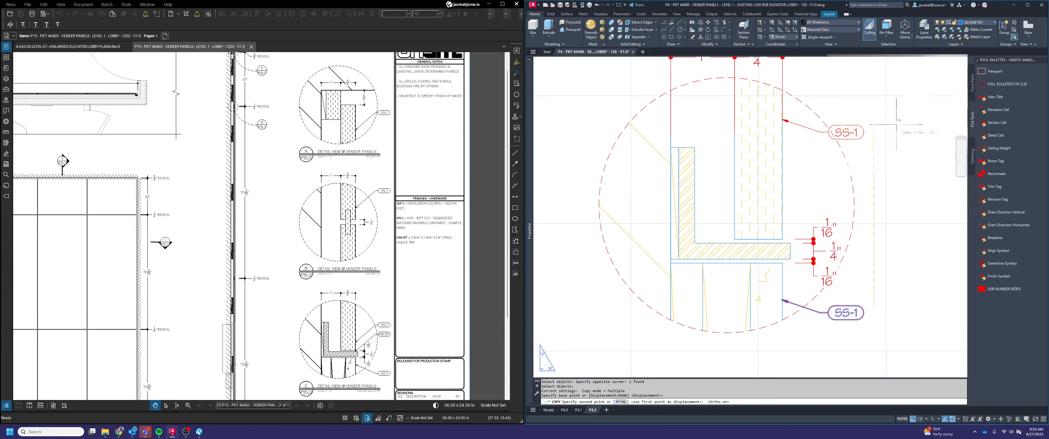
click(899, 80)
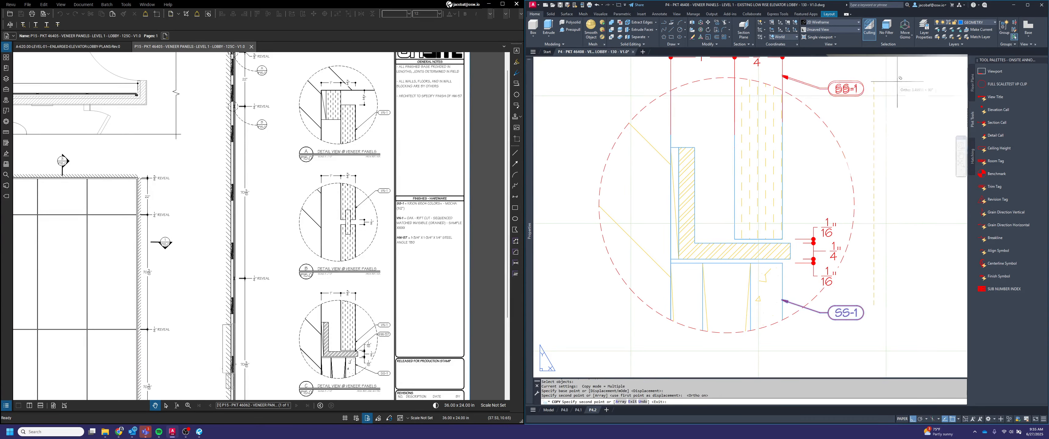
key(Escape)
Stretch the upper SS-1 symbol's arrow tip down along the vertical panel's outer face in detail F
click(820, 85)
click(792, 75)
click(781, 76)
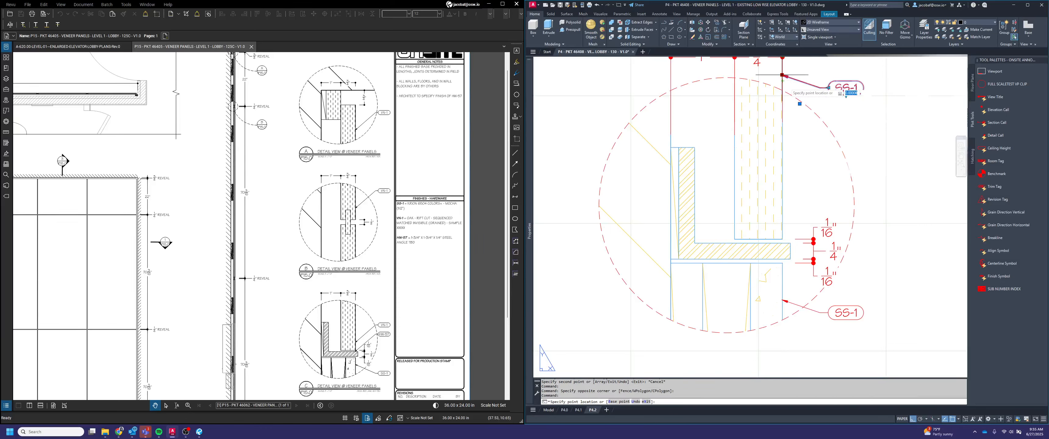
click(796, 118)
key(Escape)
click(849, 86)
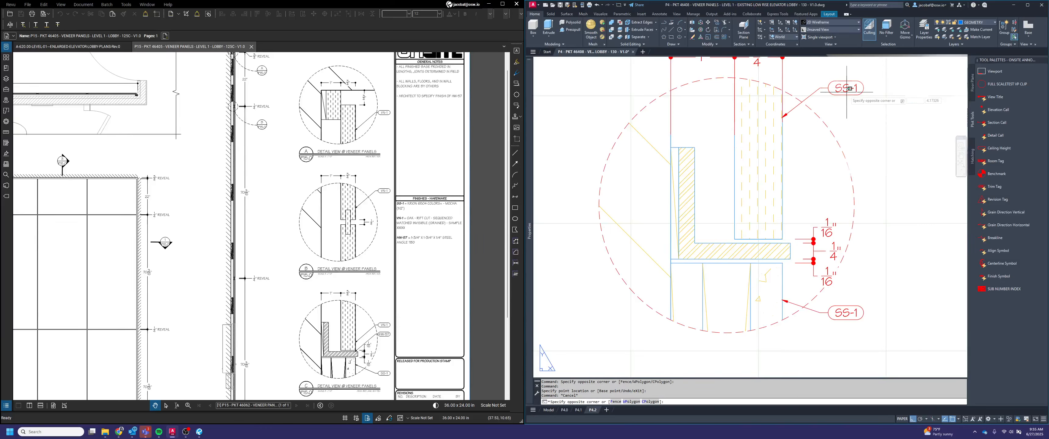
Change the finish value of detail F's upper SS-1 symbol to VN-1
click(846, 90)
double_click(846, 91)
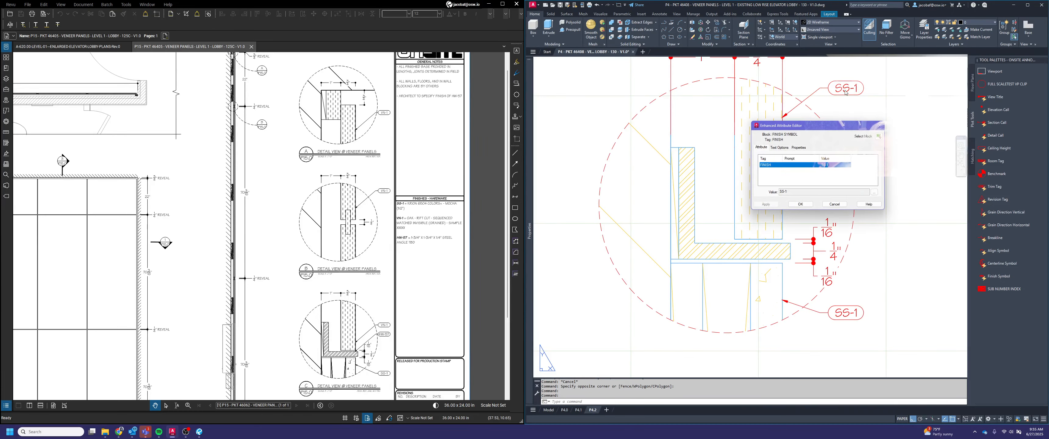
click(875, 193)
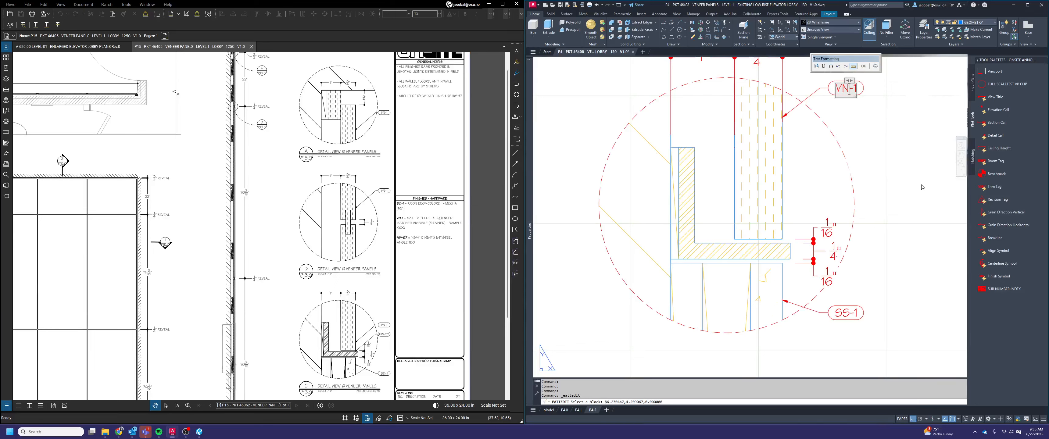
click(876, 79)
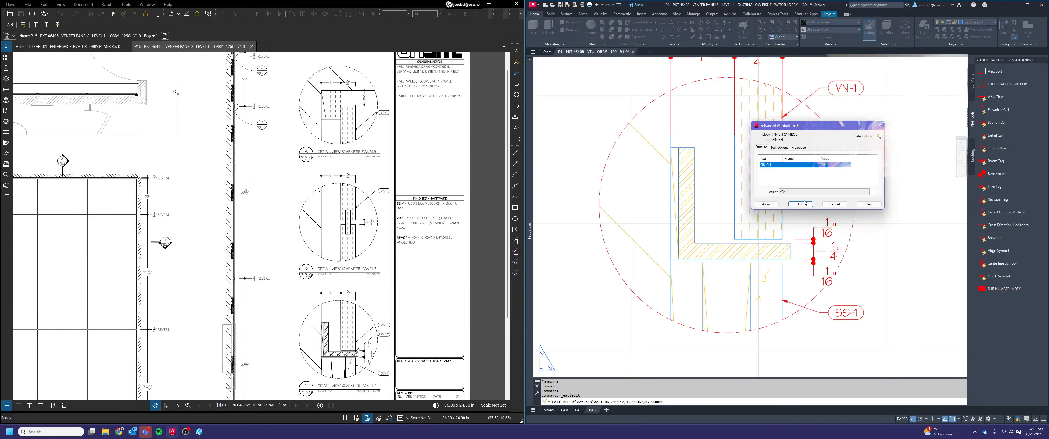
click(800, 204)
Copy detail F's VN-1 symbol straight down, placing the copy just beneath the original
text(c)
key(Return)
click(871, 98)
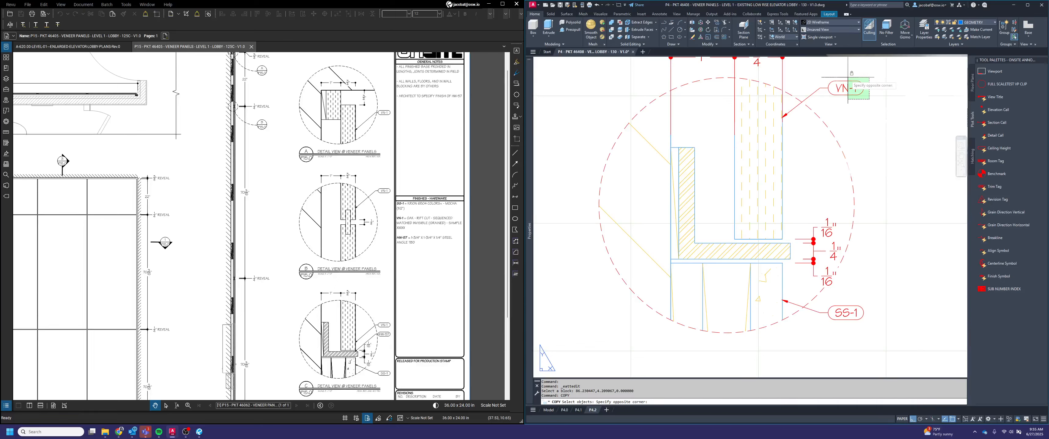
click(847, 79)
key(Return)
click(863, 121)
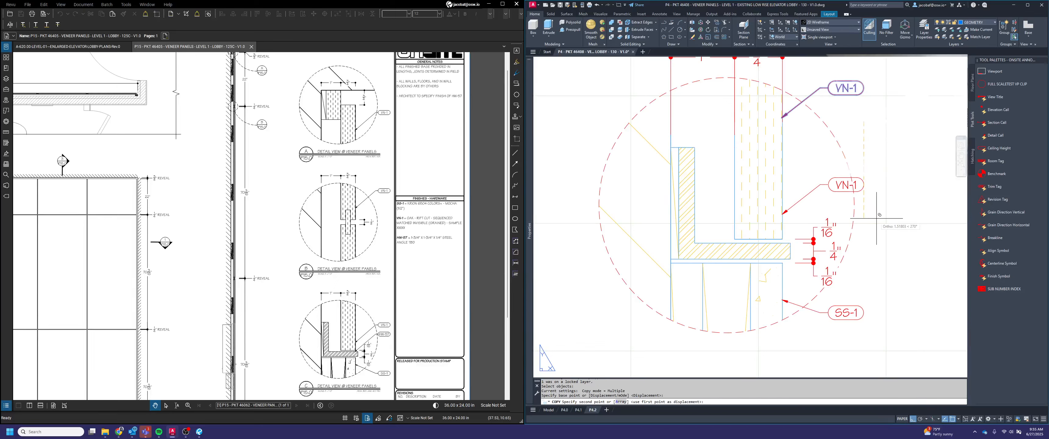
click(874, 141)
key(Escape)
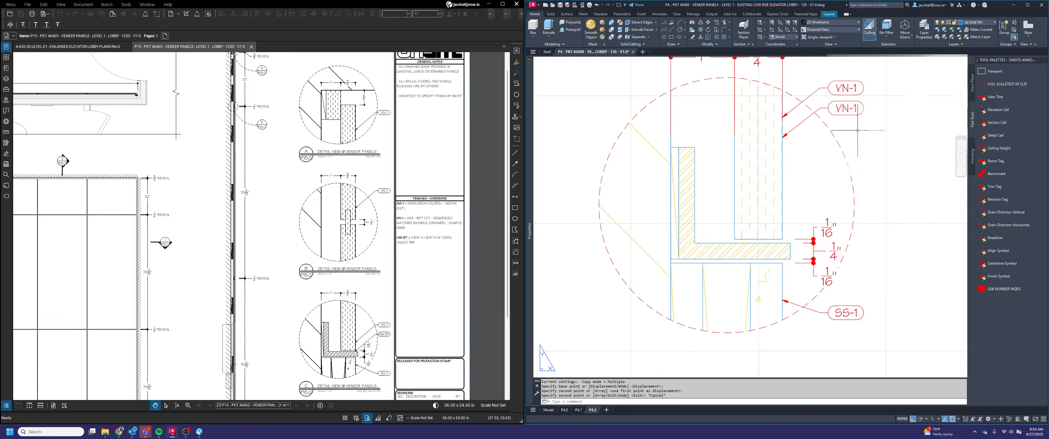
Stretch the lower VN-1 symbol's arrow tip down to the steel angle's horizontal leg in detail F
click(858, 130)
click(847, 108)
click(782, 137)
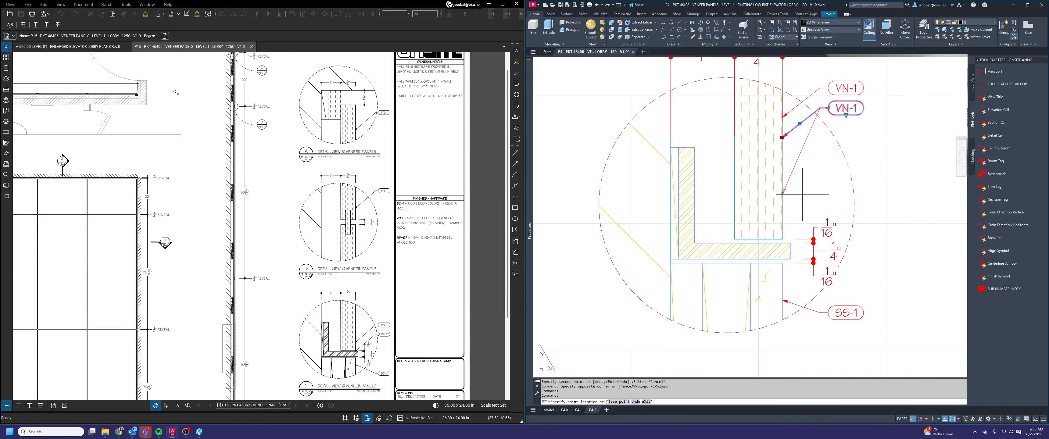
key(Escape)
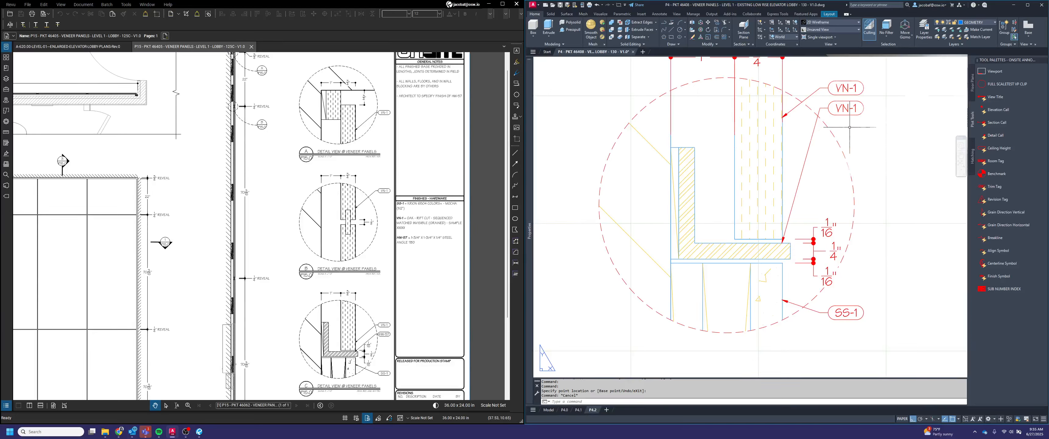
Change the finish value of detail F's lower VN-1 symbol to HW-57
click(852, 105)
click(838, 111)
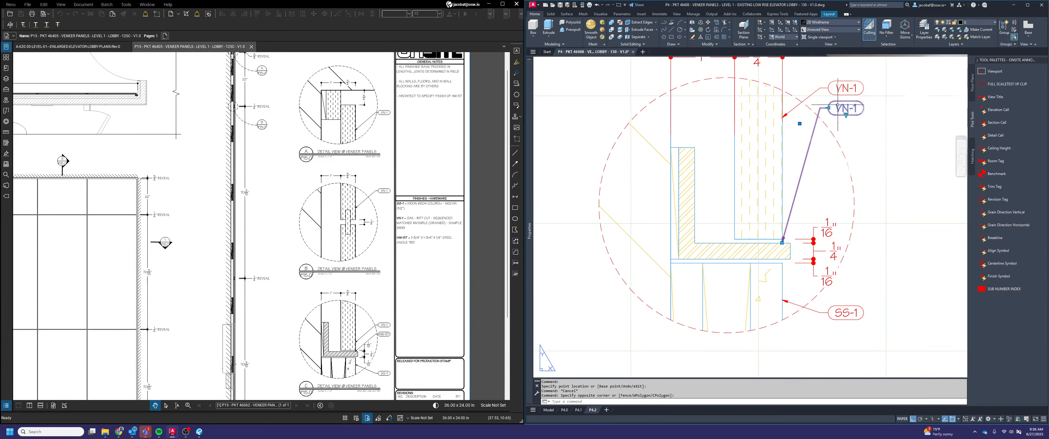
double_click(851, 103)
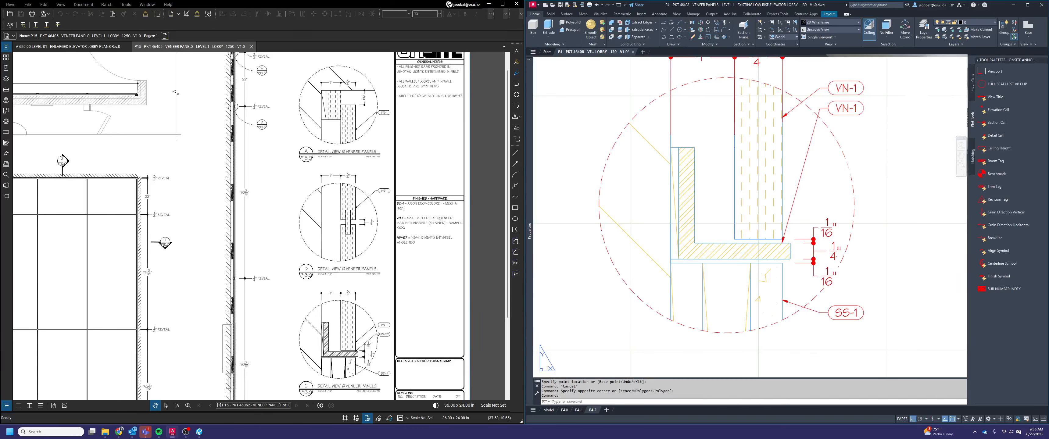
click(874, 192)
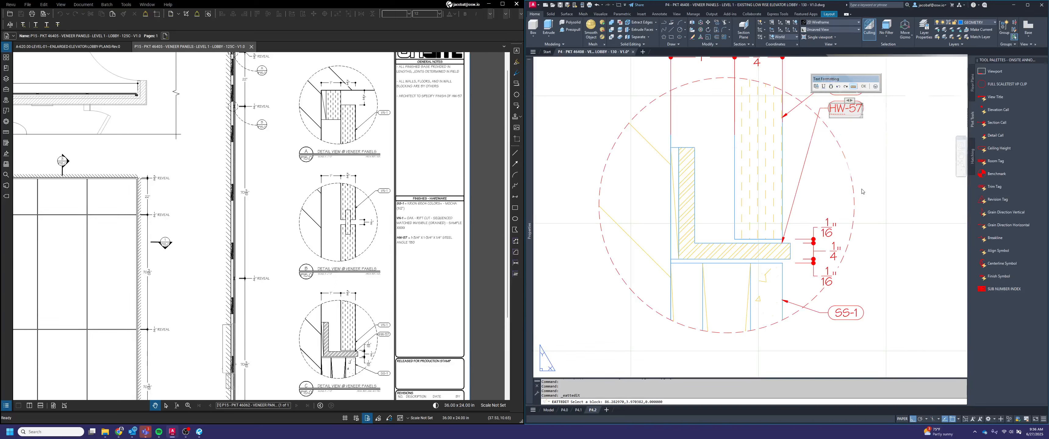
click(862, 86)
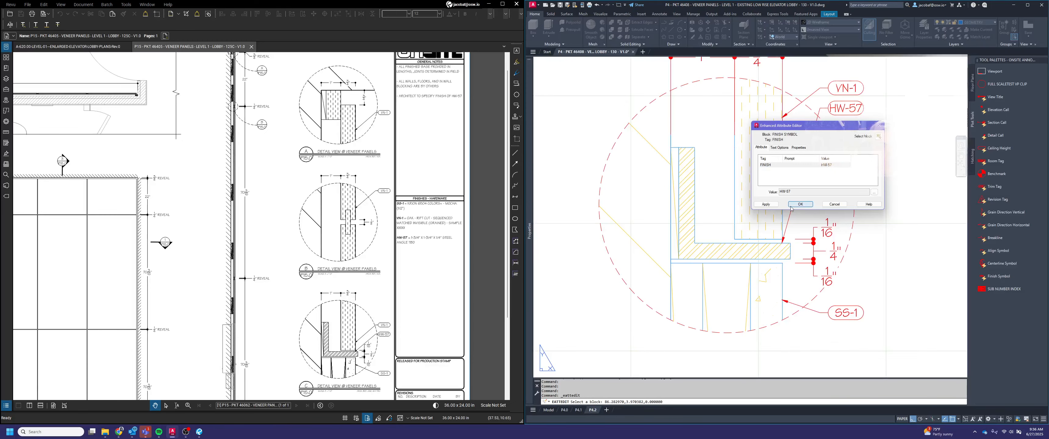
click(785, 208)
Copy detail F's VN-1 symbol straight up into details E and D, beside their vertical panels
scroll(786, 208, down, 5)
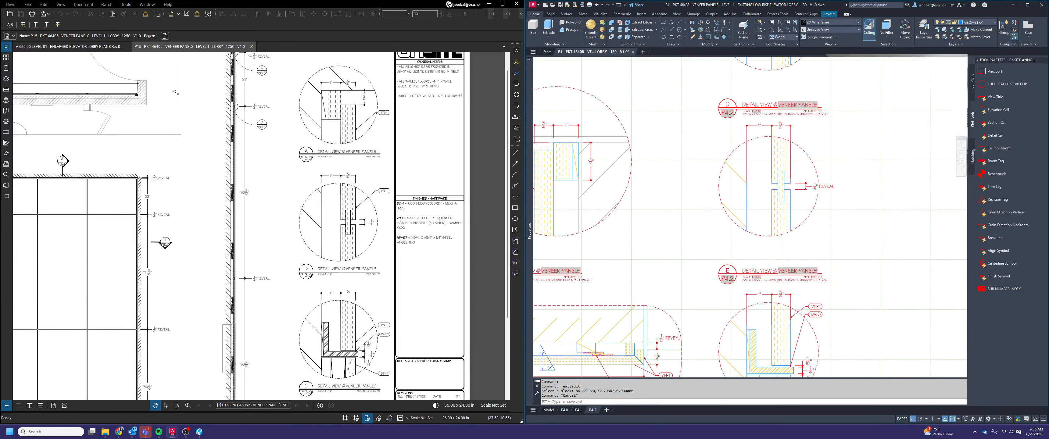
key(space)
click(829, 282)
click(818, 281)
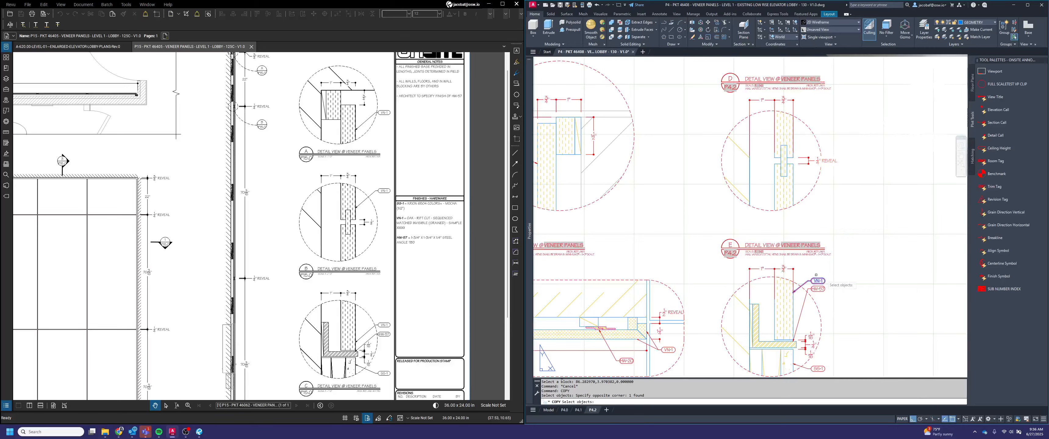
key(space)
click(847, 280)
click(864, 126)
middle_drag(865, 155, 863, 336)
key(Escape)
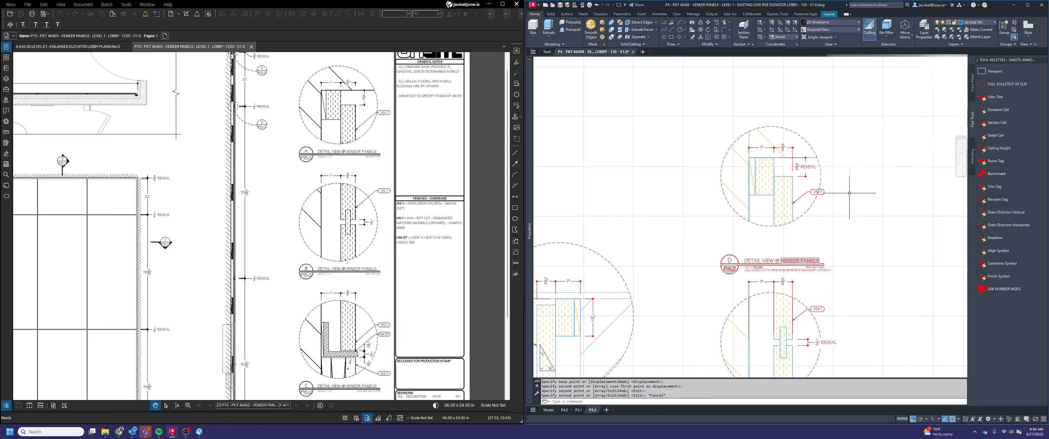
Move detail D's VN-1 symbol horizontally inward so its bubble sits inside the detail circle
scroll(803, 190, up, 2)
key(m)
key(space)
click(816, 197)
click(813, 193)
key(space)
click(896, 221)
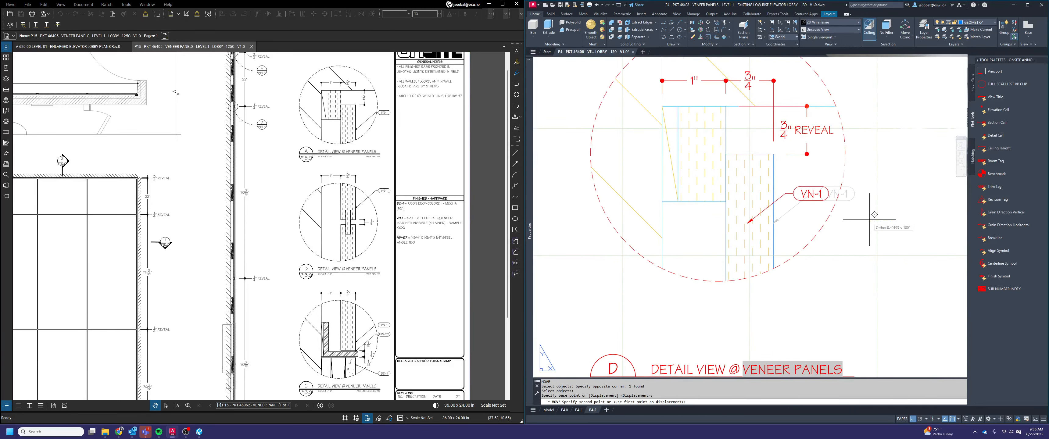
click(869, 221)
Stretch the arrow tip of detail D's VN-1 symbol to the vertical panel's outer edge
click(818, 211)
click(751, 224)
key(Escape)
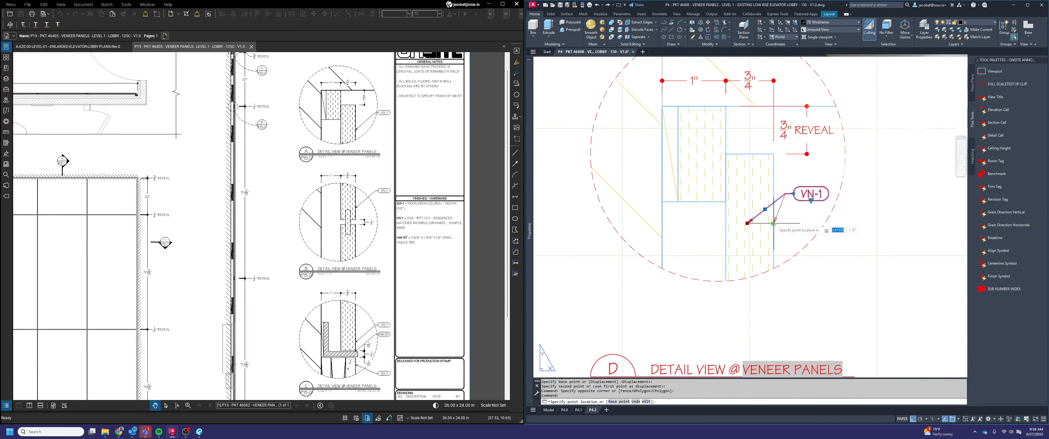
Dismiss the incoming call and examine the overall layouts of sheets P4.2 and P4.0
scroll(808, 215, down, 10)
middle_drag(810, 215, 793, 208)
scroll(744, 268, up, 2)
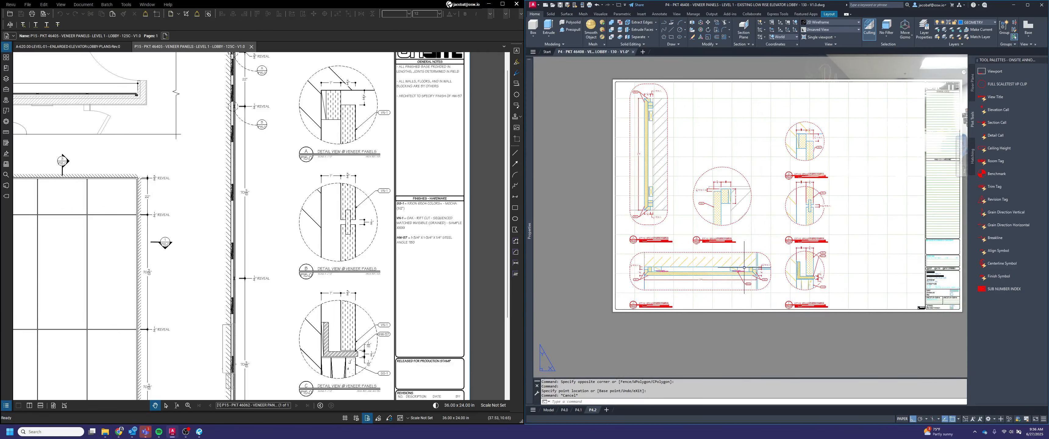
middle_drag(793, 315, 747, 320)
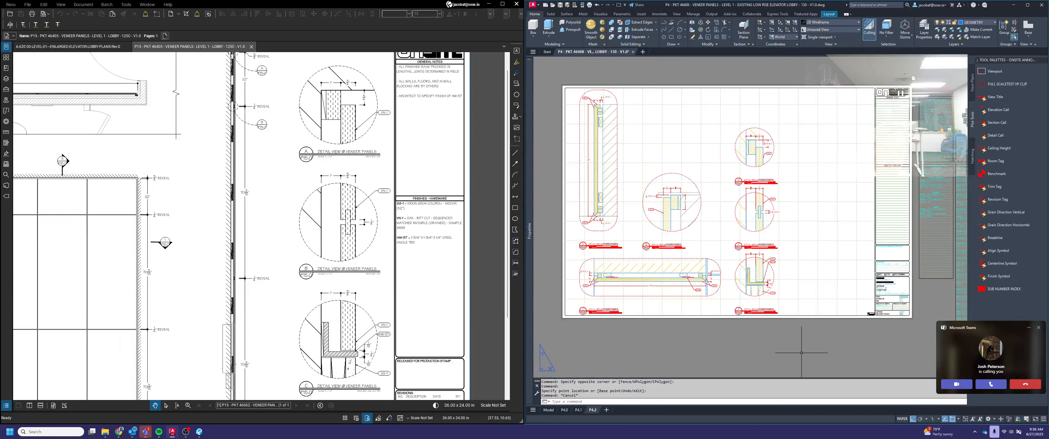
click(1036, 327)
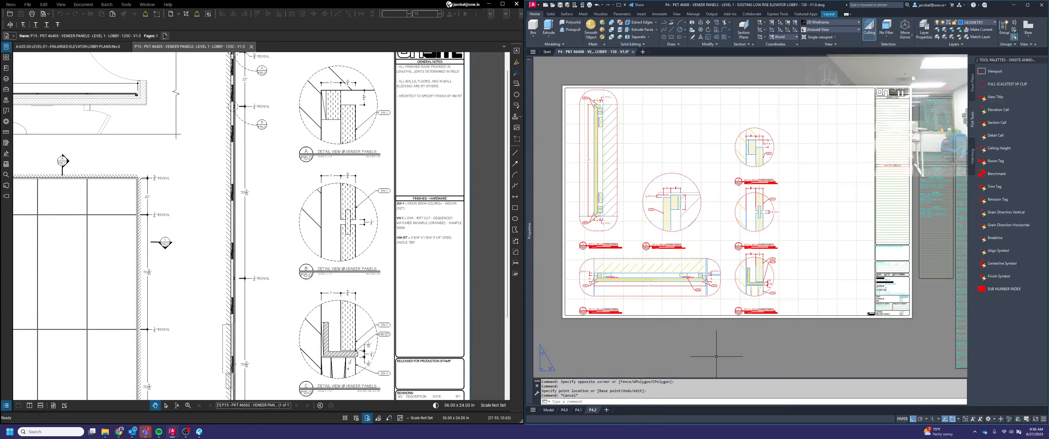
click(565, 410)
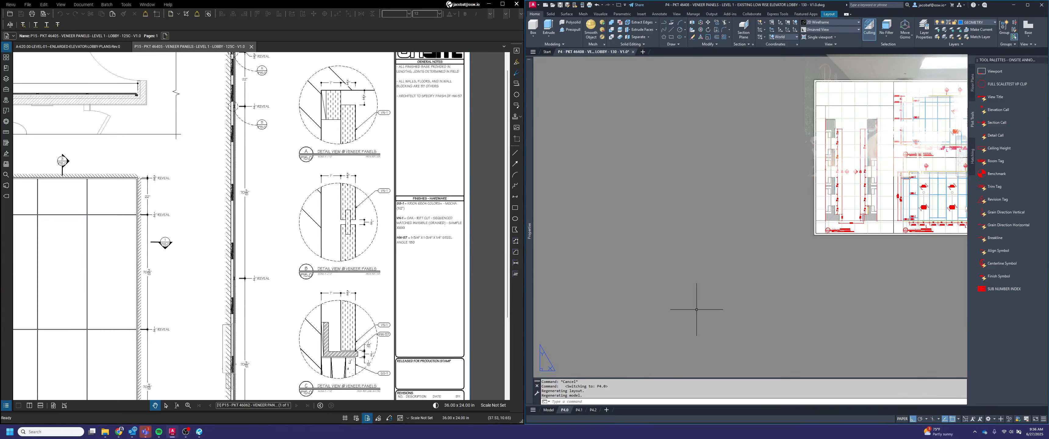
middle_drag(778, 287, 576, 373)
scroll(744, 244, up, 2)
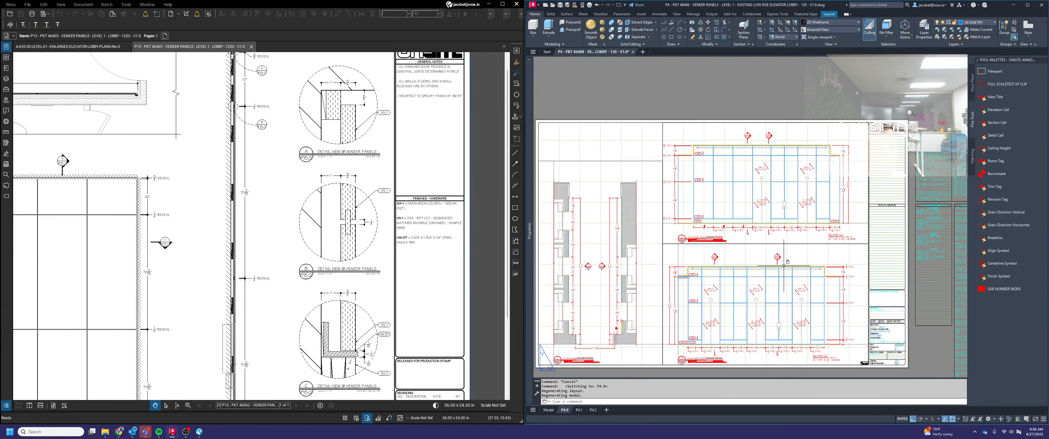
middle_drag(783, 265, 810, 241)
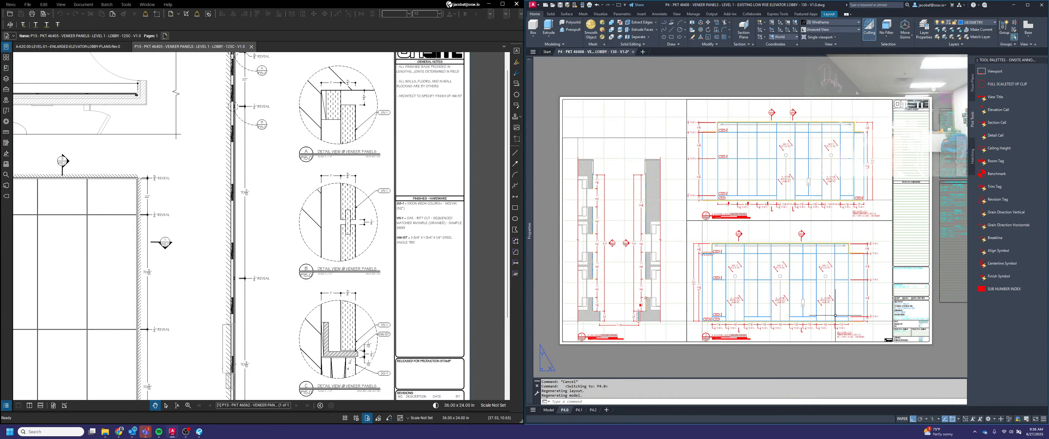
middle_drag(712, 312, 765, 292)
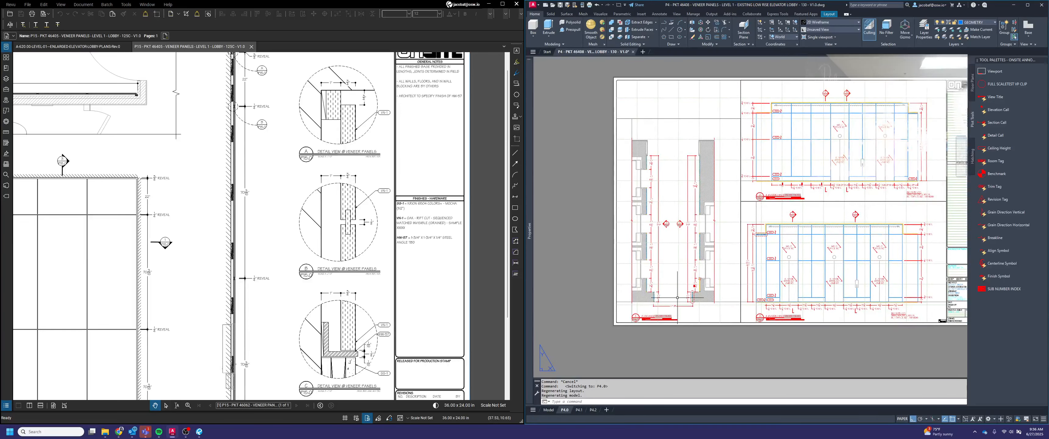
key(Escape)
click(592, 410)
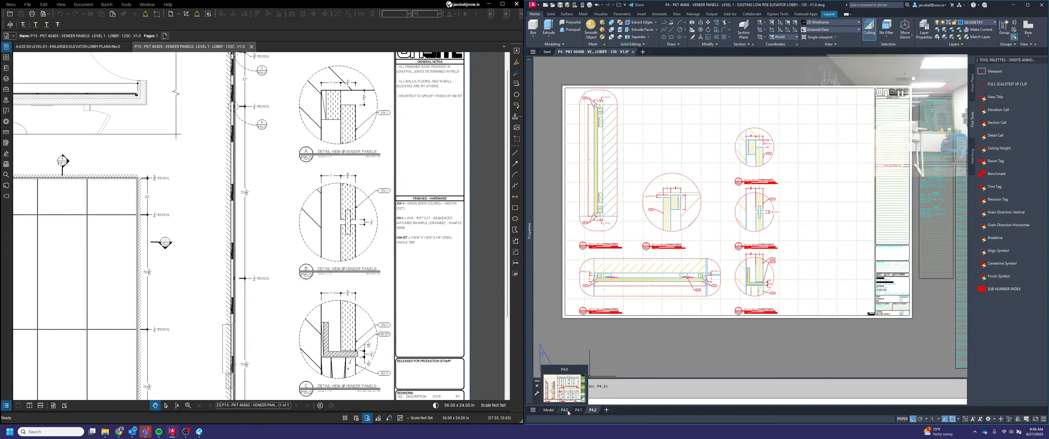
Insert a detail callout on sheet P4.0's plan view, beside the dashed outline around the 23" panel
click(564, 409)
scroll(677, 347, up, 5)
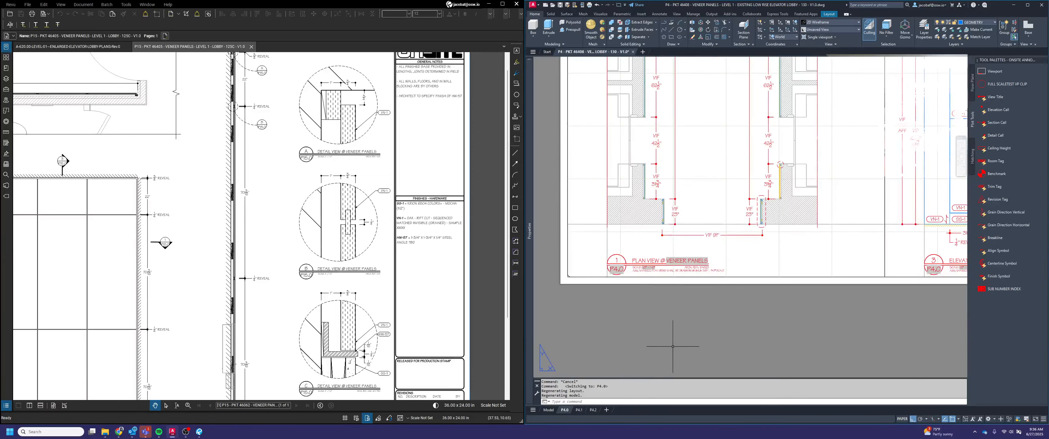
middle_drag(667, 318, 642, 346)
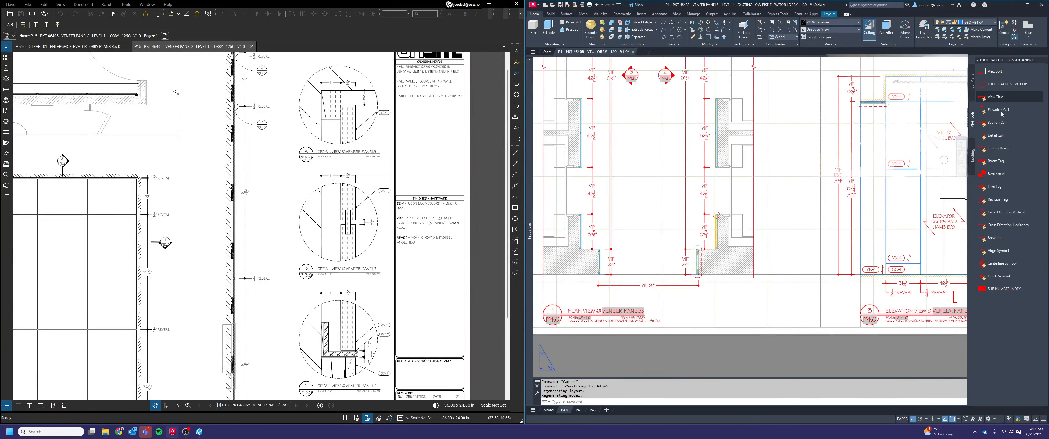
click(995, 135)
scroll(682, 276, up, 3)
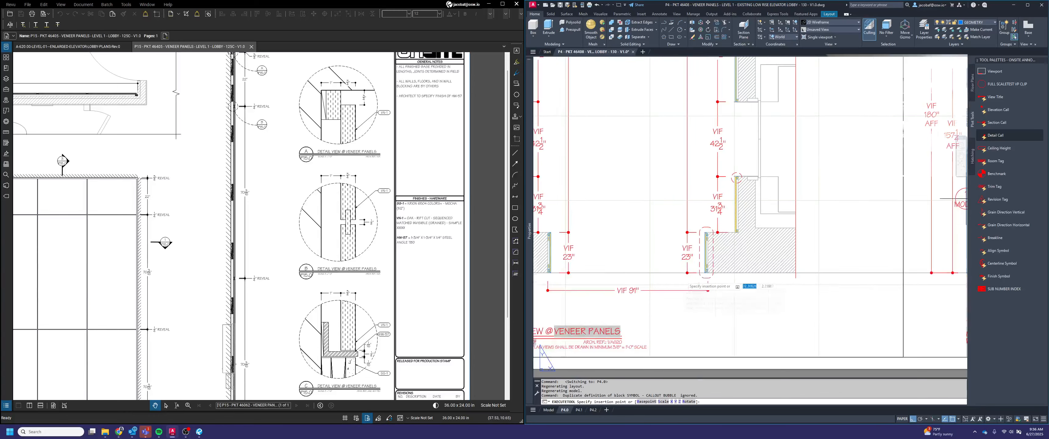
scroll(743, 298, up, 2)
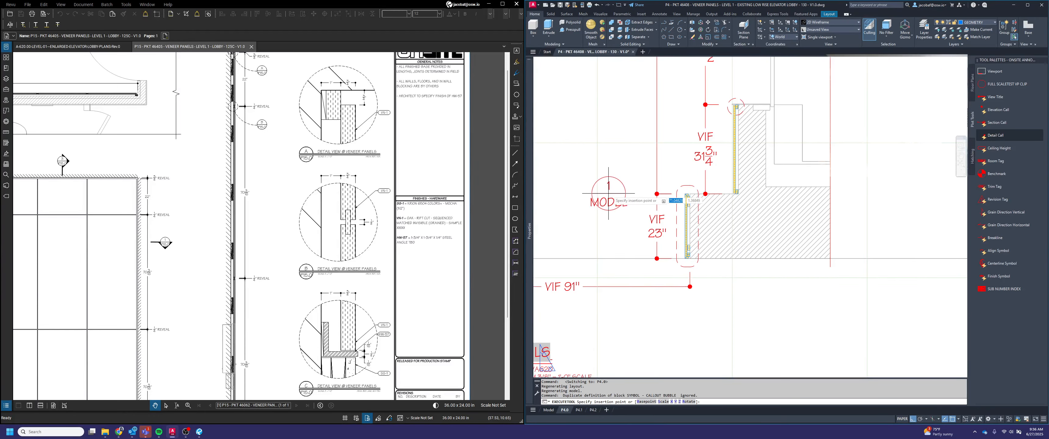
click(625, 170)
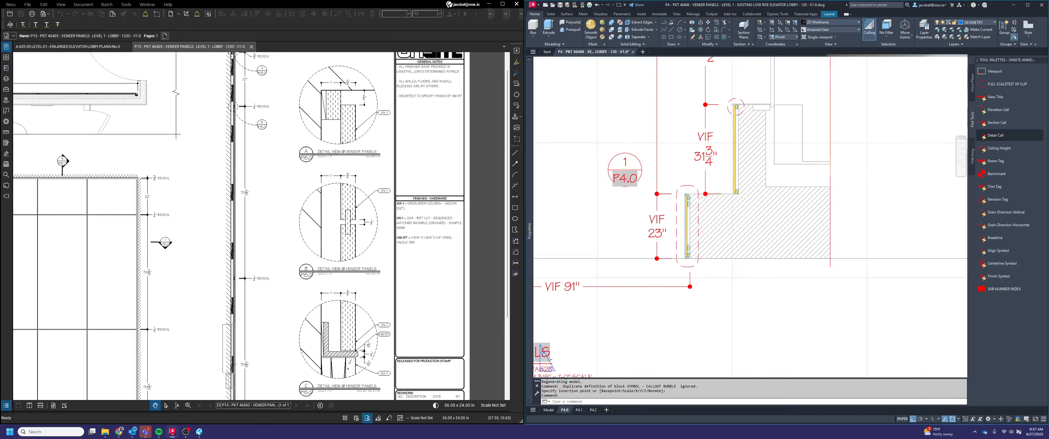
Set the detail callout's view number to A and its sheet number to P4.2
text(A)
click(798, 204)
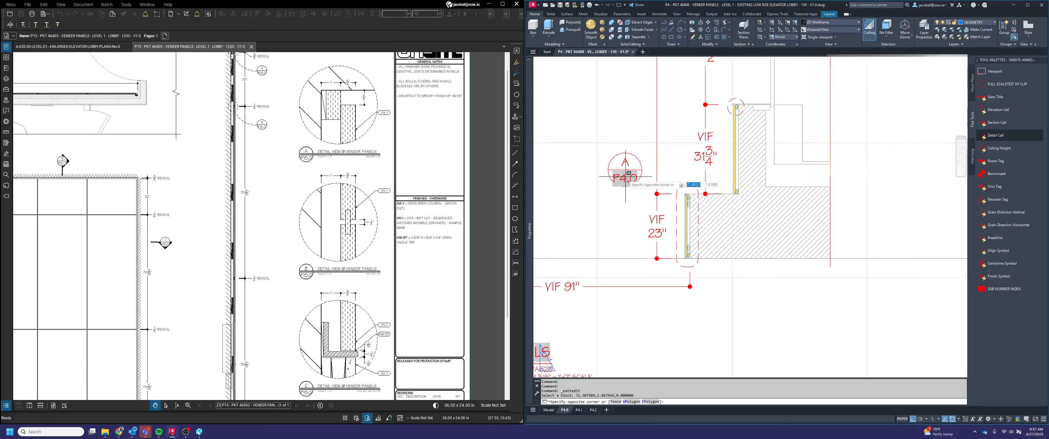
click(625, 178)
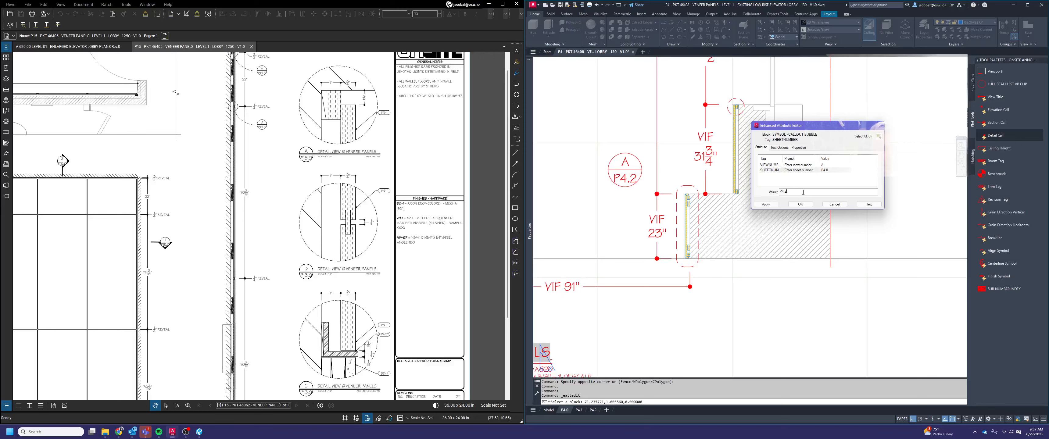
click(803, 204)
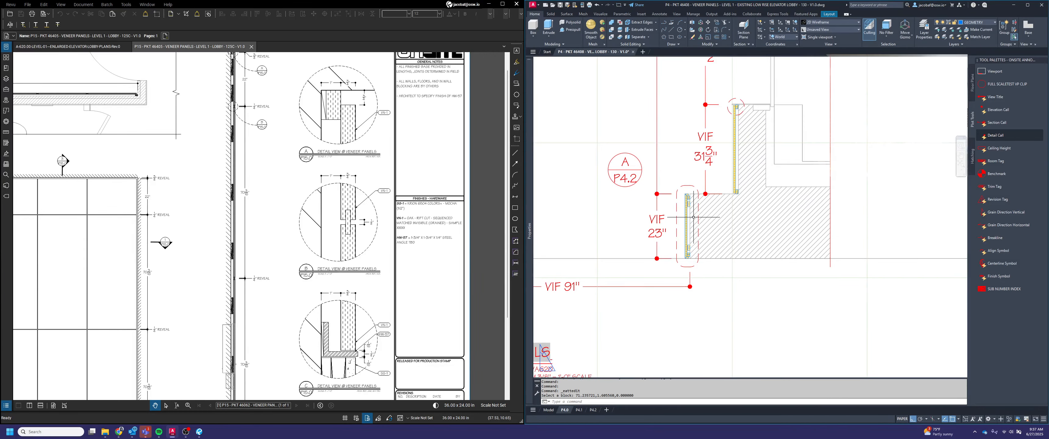
Draw a three-point leader arc from detail callout A/P4.2 to the dashed outline around the 23" panel
key(Return)
click(661, 169)
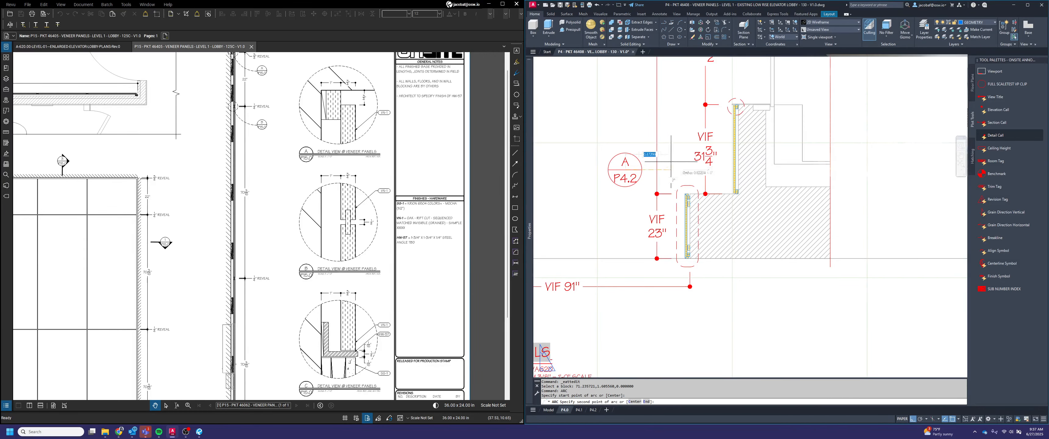
click(664, 167)
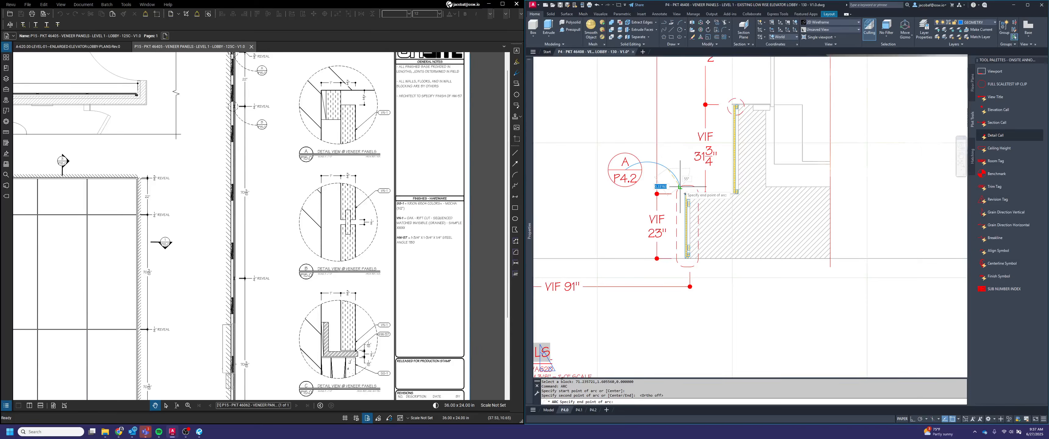
key(Escape)
key(Escape)
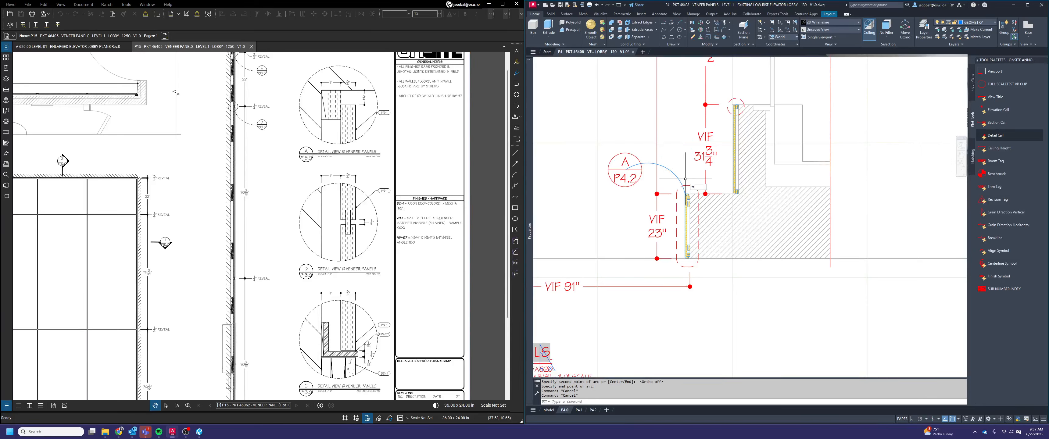
Trim the leader arc's ends inside the callout bubble and inside the dashed panel outline
text(trim)
key(Return)
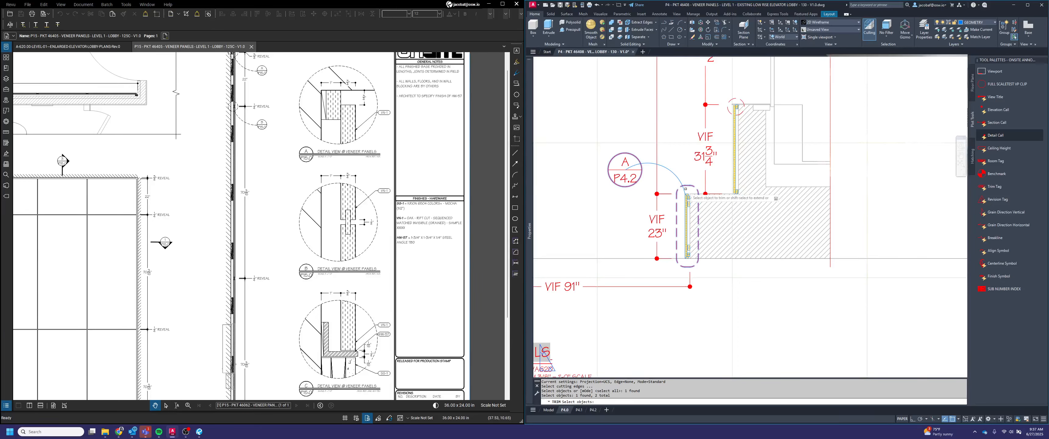
click(687, 186)
click(633, 164)
key(Escape)
key(Escape)
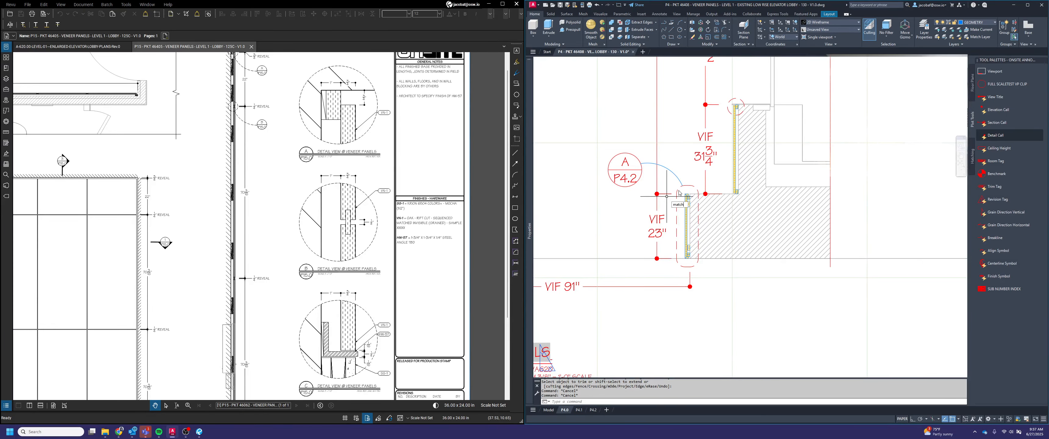
Match the leader arc's properties to the dashed outline around the 23" panel
key(Return)
click(689, 186)
click(674, 176)
key(Return)
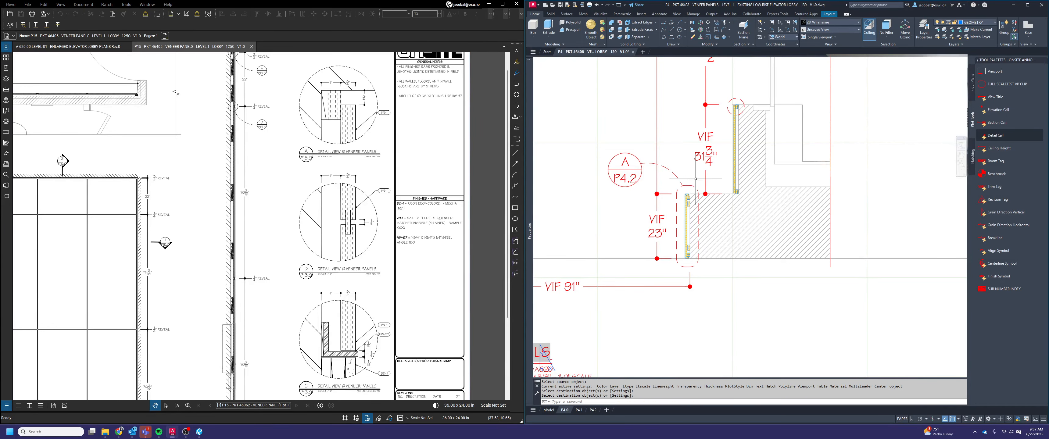
key(Escape)
Copy the A/P4.2 callout and its leader arc straight up, beside the dashed circle at the 31 3/4" panel's upper end
middle_drag(695, 178, 717, 250)
key(Return)
click(637, 228)
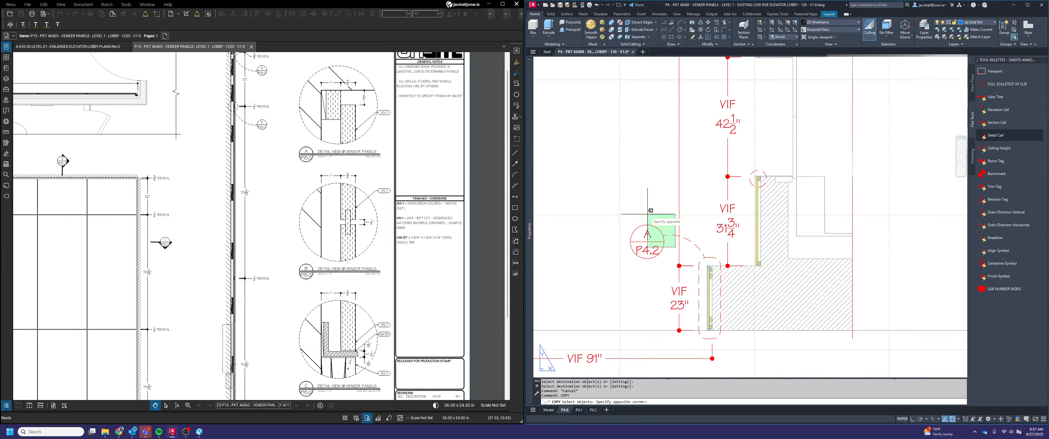
key(Return)
click(637, 222)
click(689, 140)
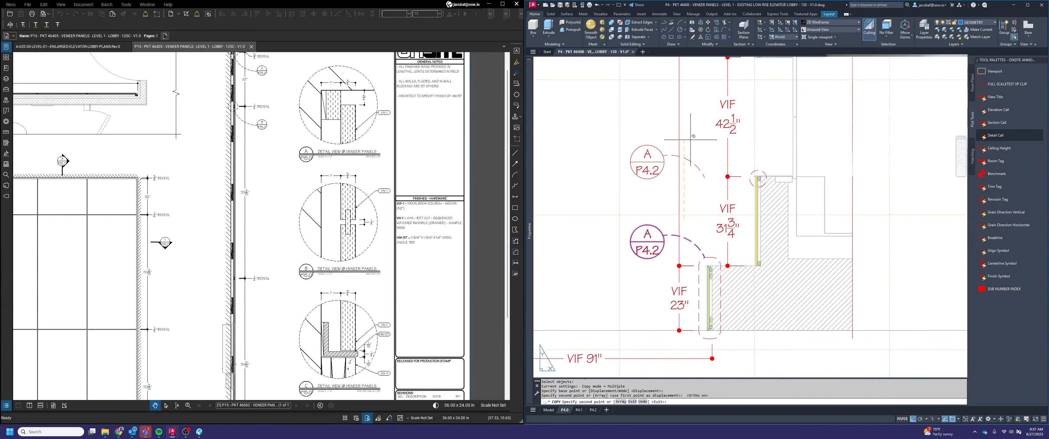
key(Escape)
Stretch the copied leader arc's end into the dashed circle at the 31 3/4" panel's upper end
click(699, 166)
click(692, 153)
click(705, 178)
scroll(759, 179, up, 3)
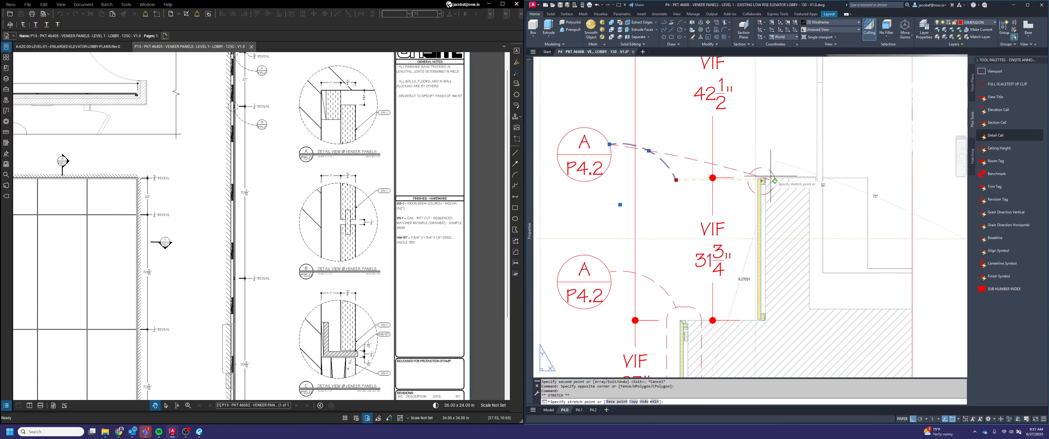
scroll(760, 179, up, 2)
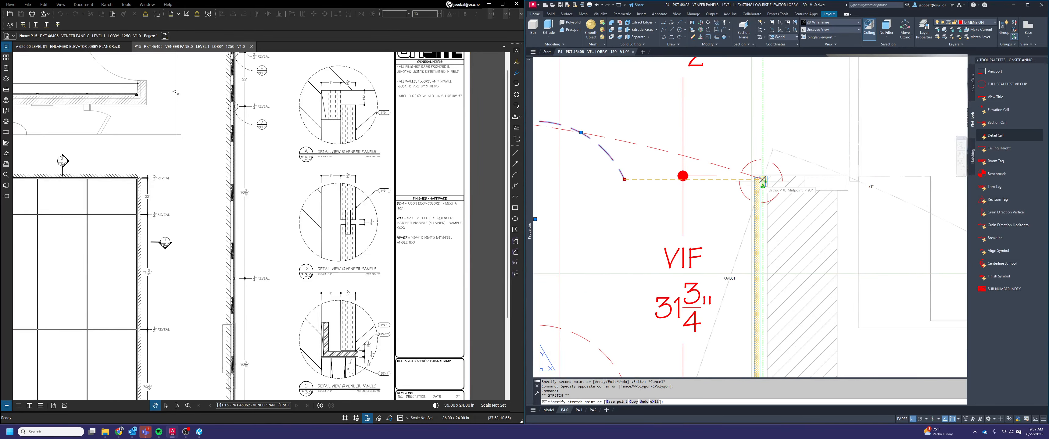
scroll(761, 180, up, 2)
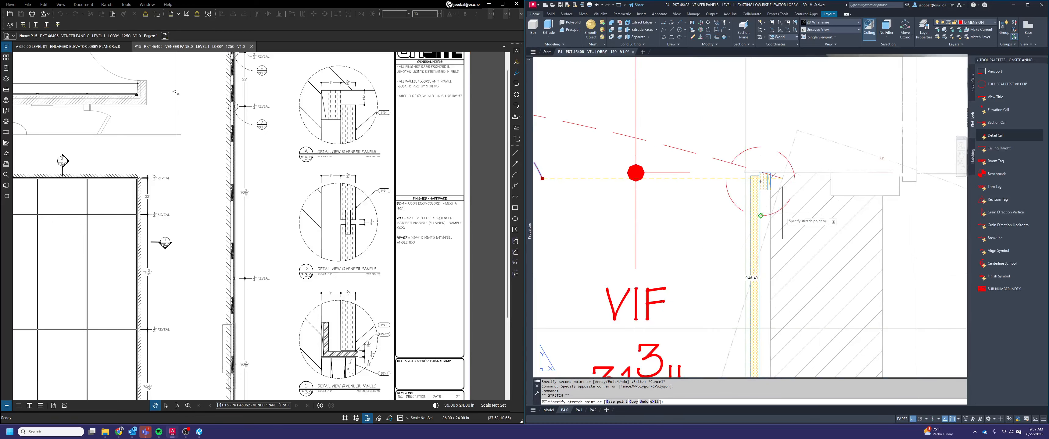
click(759, 182)
scroll(759, 181, down, 6)
scroll(700, 170, up, 2)
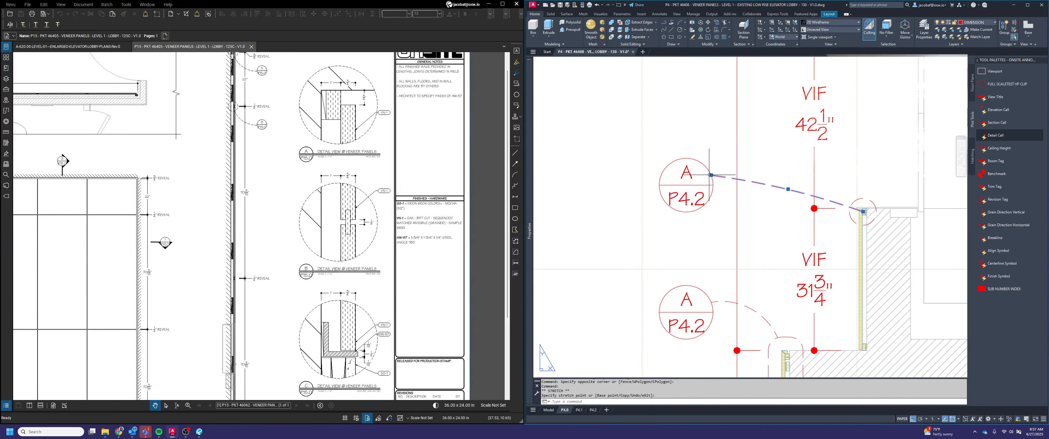
key(Escape)
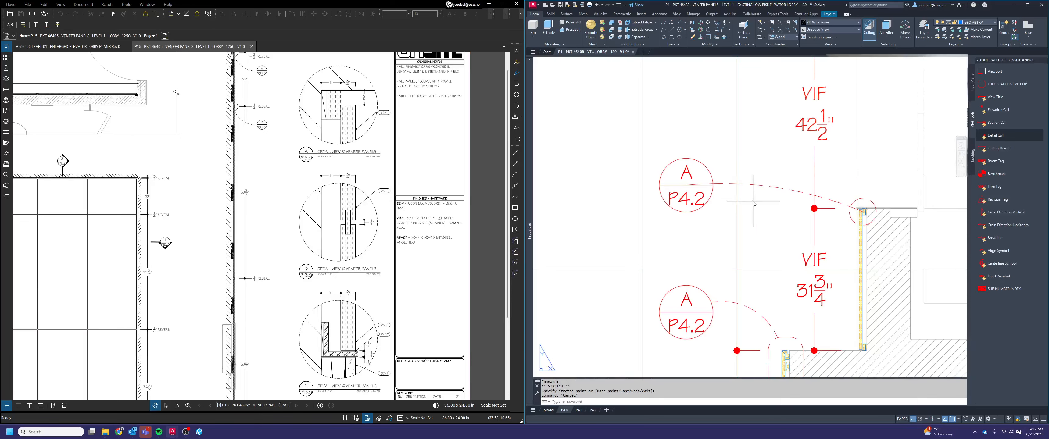
Trim the copied leader arc at the callout bubble and dashed circle, and delete the leftover piece inside the circle
text(trim)
key(space)
click(735, 224)
click(689, 189)
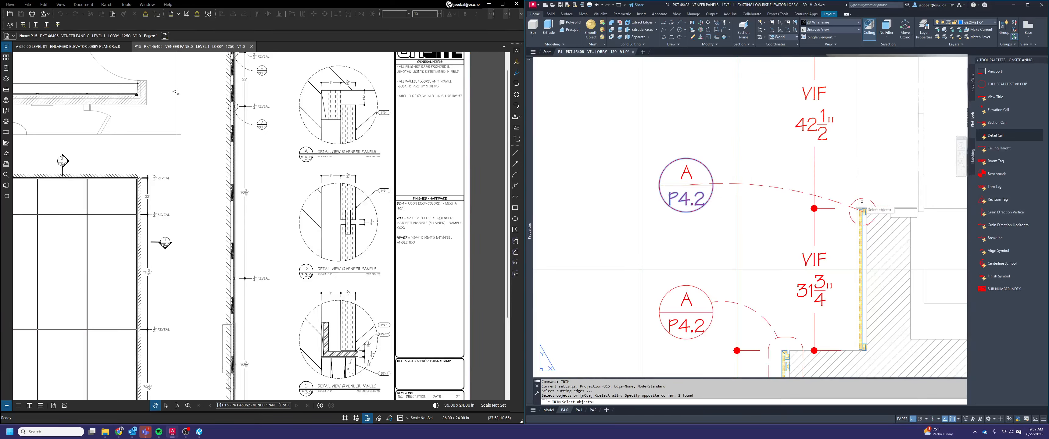
key(space)
scroll(859, 204, up, 2)
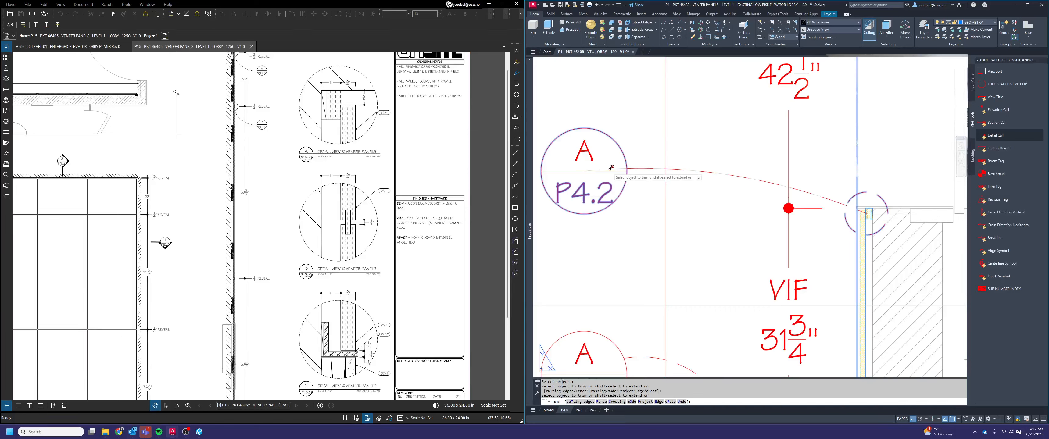
key(space)
scroll(861, 212, up, 2)
click(865, 211)
key(Delete)
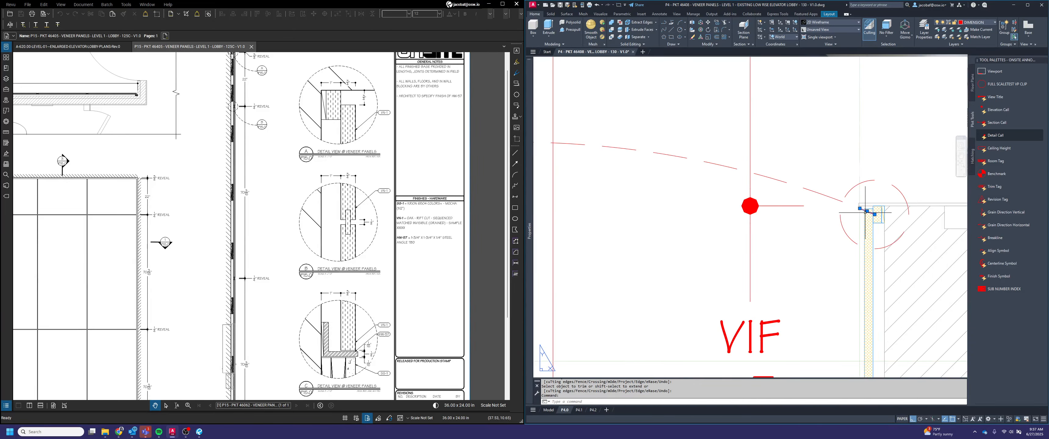
scroll(859, 215, down, 2)
scroll(822, 181, down, 2)
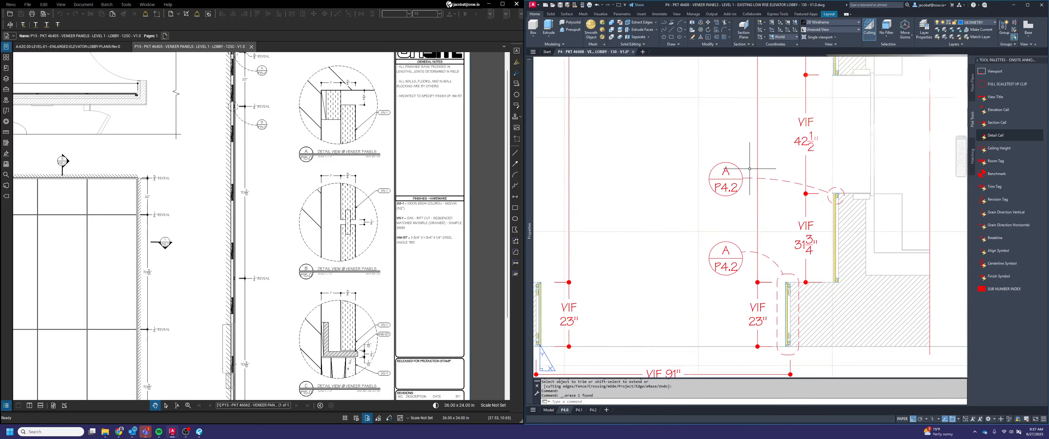
Check the detail letters on sheet P4.2 and set the copied callout's view number on sheet P4.0 to B
click(591, 410)
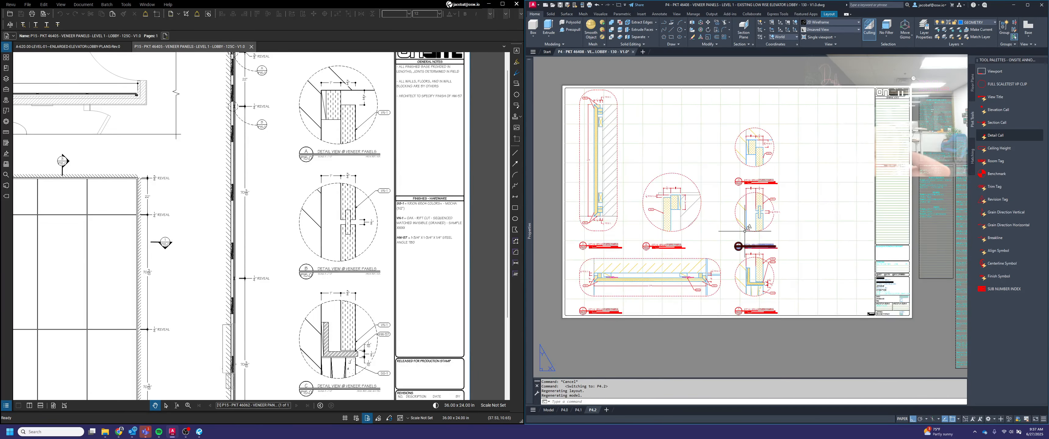
middle_drag(656, 234, 687, 240)
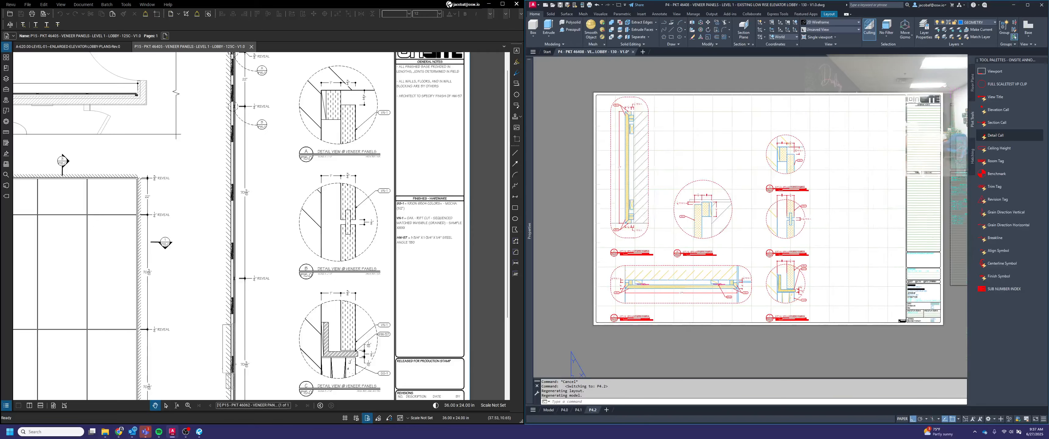
scroll(685, 248, up, 2)
click(565, 410)
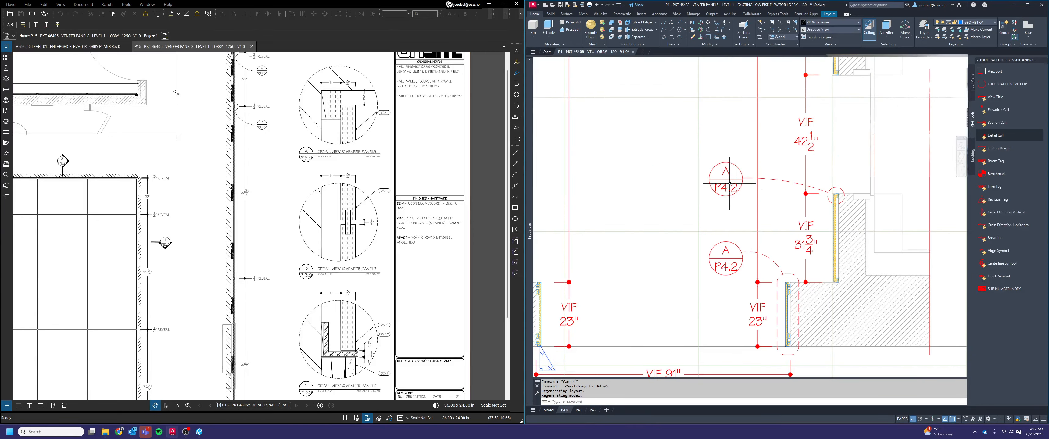
double_click(723, 171)
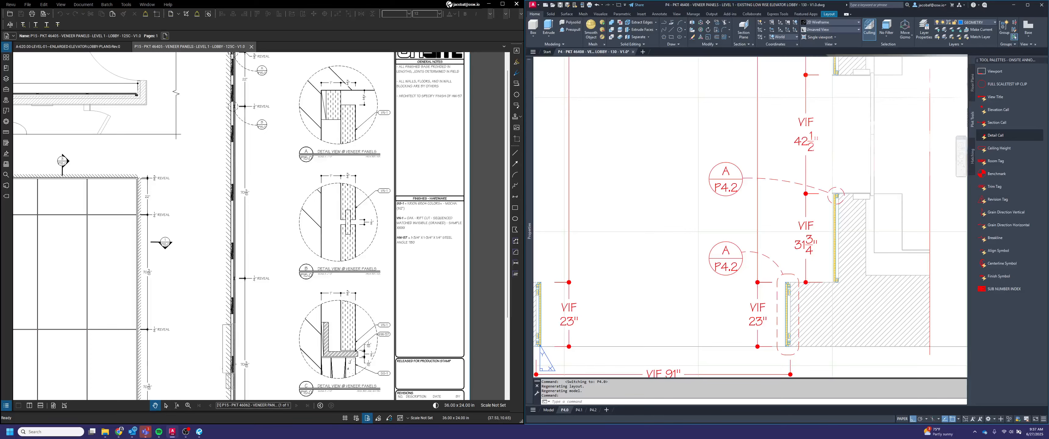
text(B)
click(800, 204)
Examine sheet P4.0's views and locate the dashed detail outline beside the lower elevation view's 22 3/4" dimension
scroll(716, 269, down, 6)
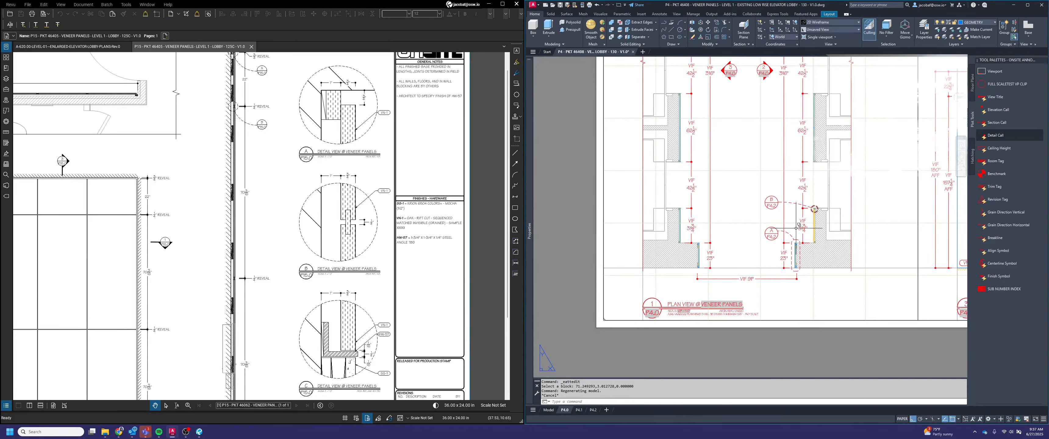
click(737, 329)
click(737, 328)
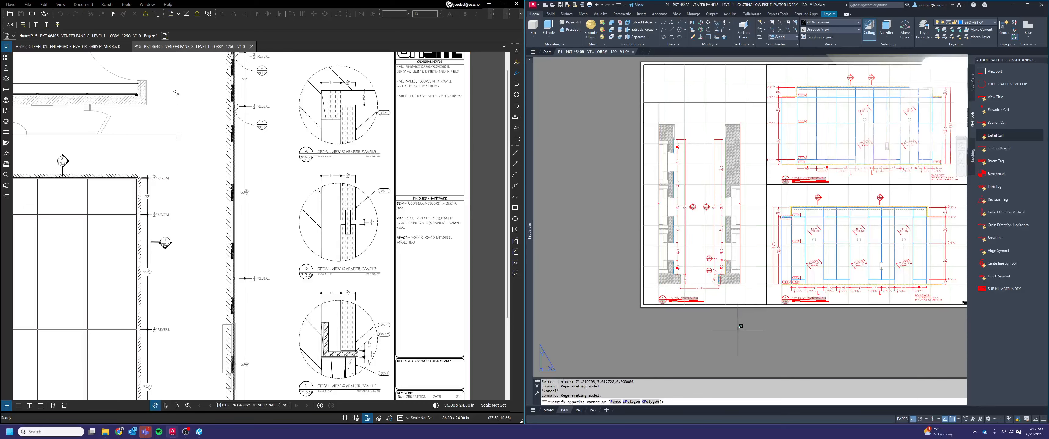
middle_drag(766, 230, 753, 236)
scroll(761, 243, up, 2)
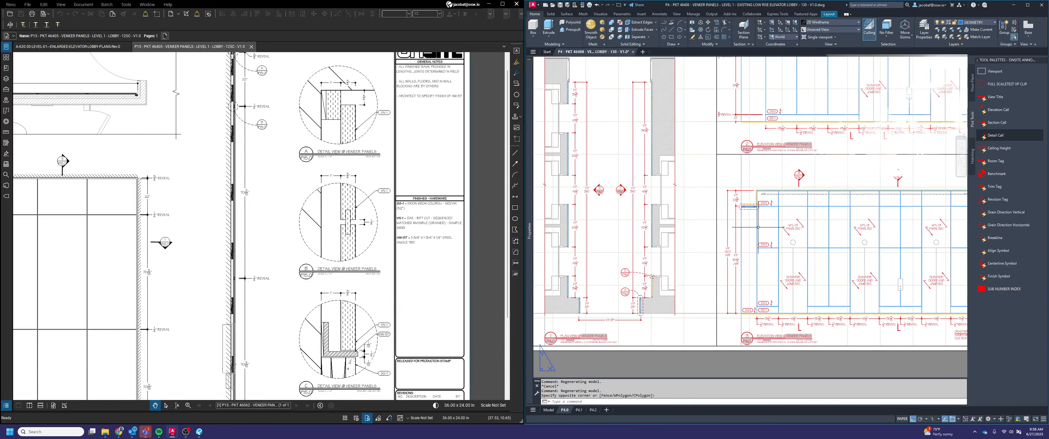
click(775, 217)
click(756, 218)
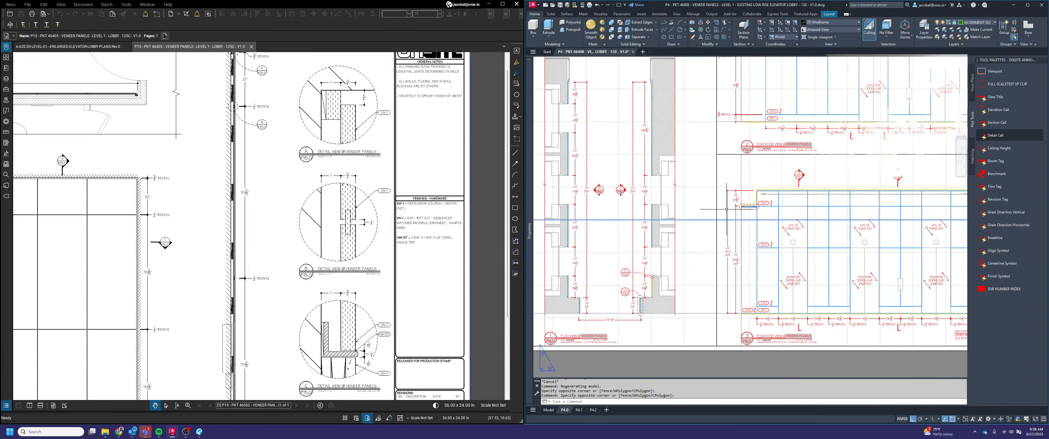
key(Escape)
scroll(628, 279, up, 2)
scroll(882, 78, up, 2)
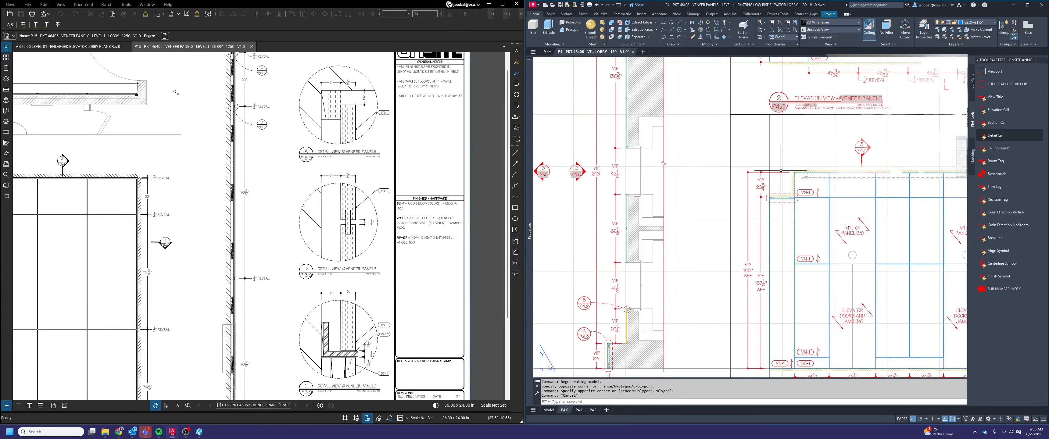
Try to insert and edit a detail callout inside the elevation viewport's model space, near the dashed outline
double_click(947, 178)
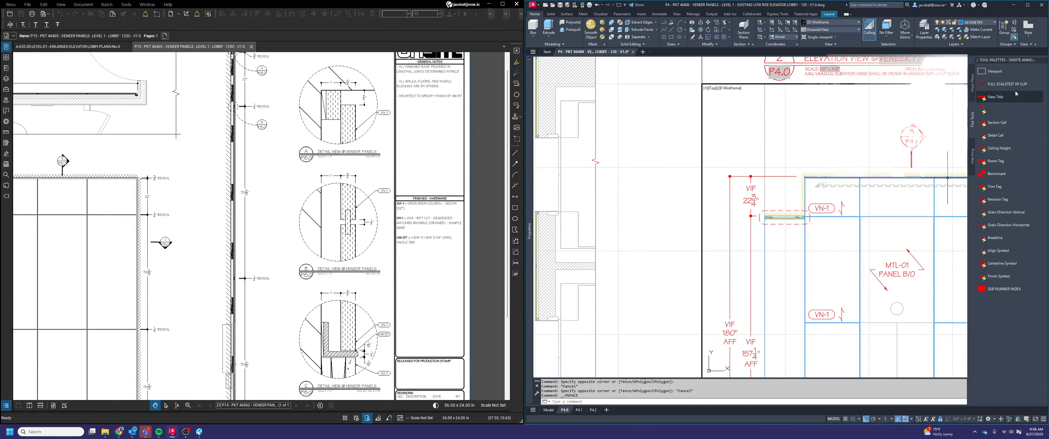
click(994, 135)
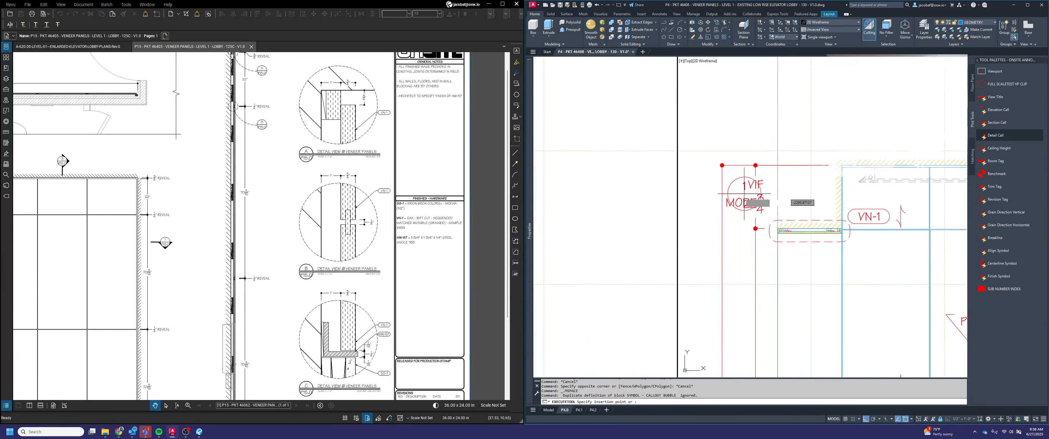
click(700, 268)
click(579, 411)
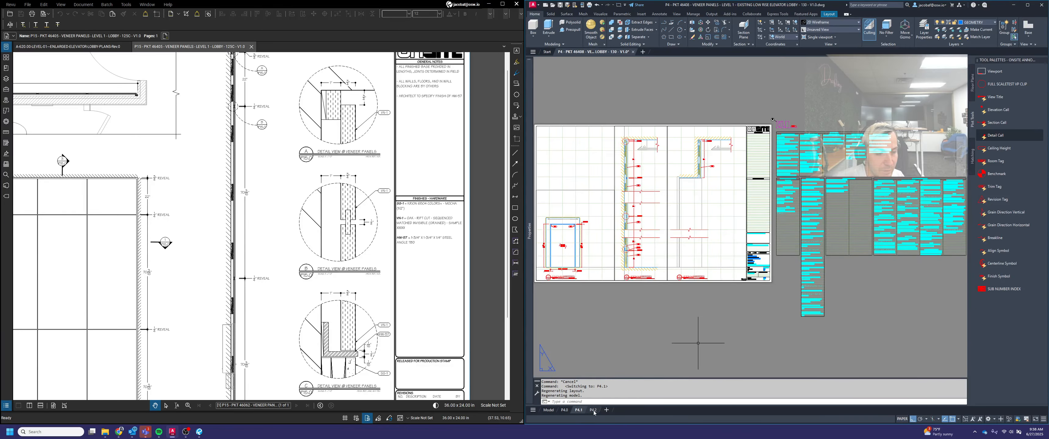
click(592, 410)
click(564, 410)
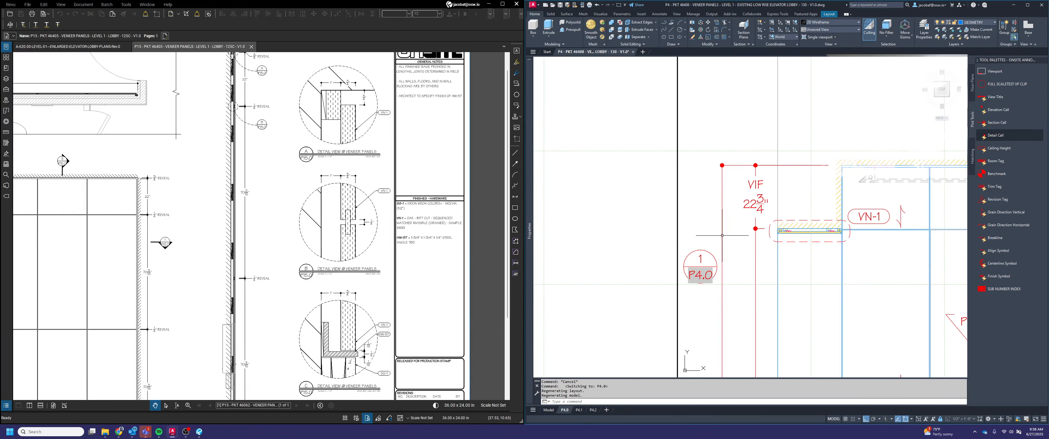
click(701, 262)
double_click(700, 257)
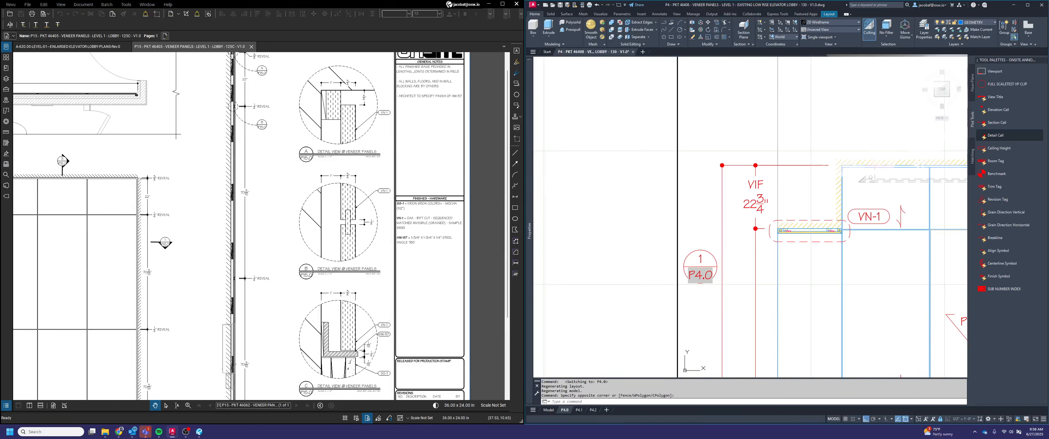
key(Escape)
key(Escape)
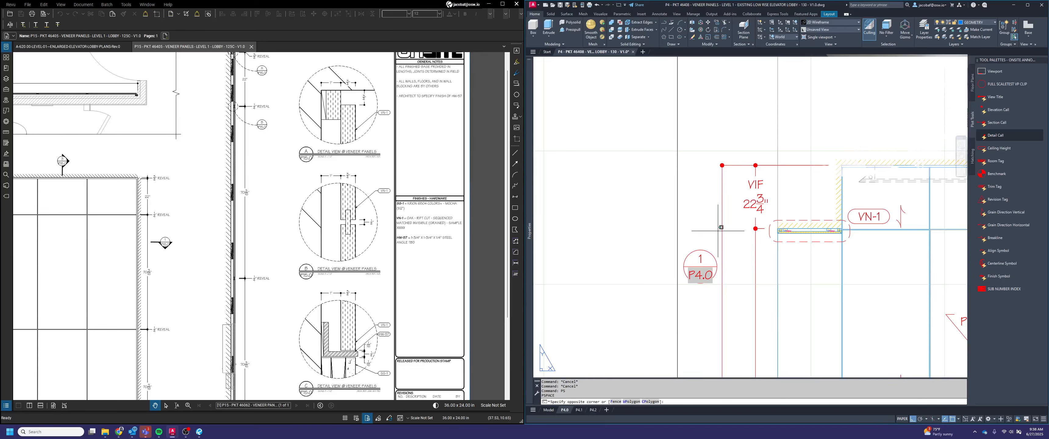
Delete the detail callout placed inside the elevation viewport's model space
double_click(705, 233)
click(700, 265)
key(Delete)
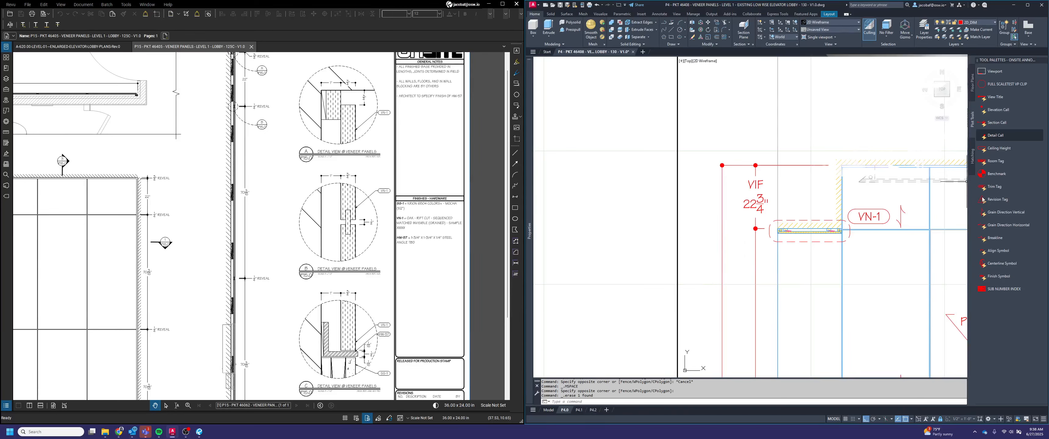
Insert a detail callout in paper space beside the dashed outline, with view number C and sheet number P4.1
text(ps)
key(Return)
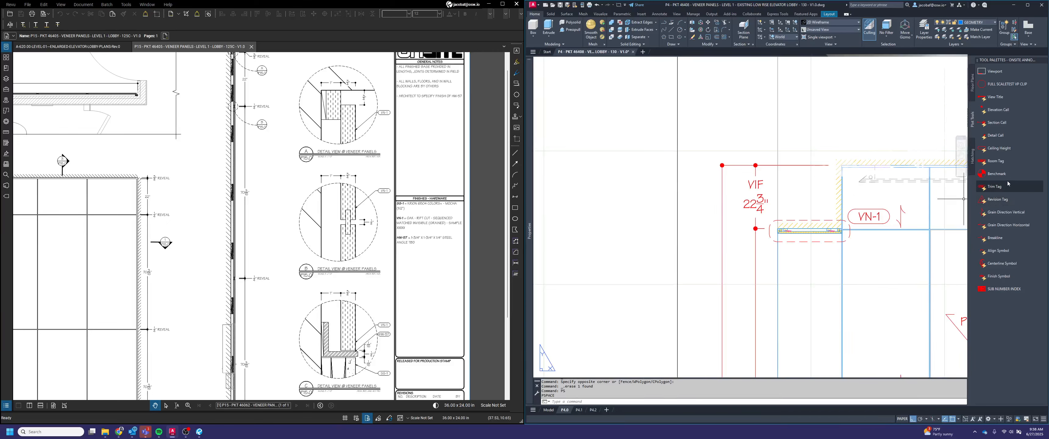
click(999, 138)
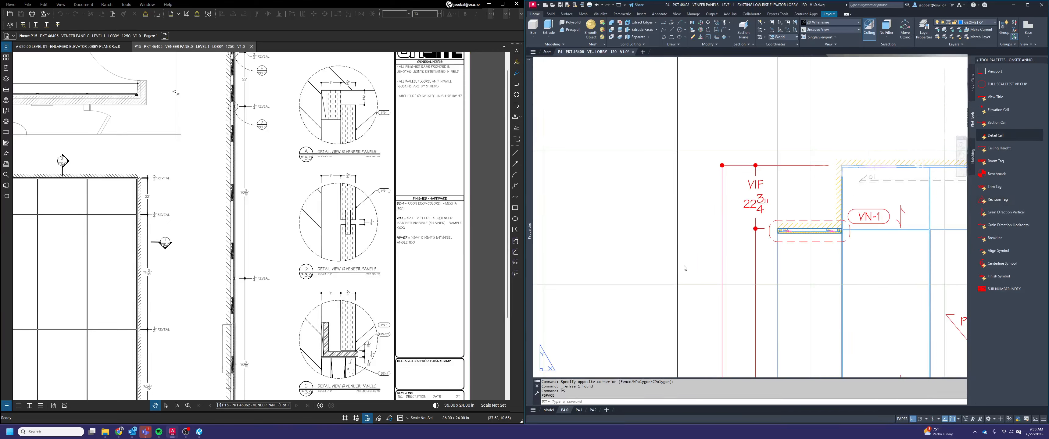
click(699, 264)
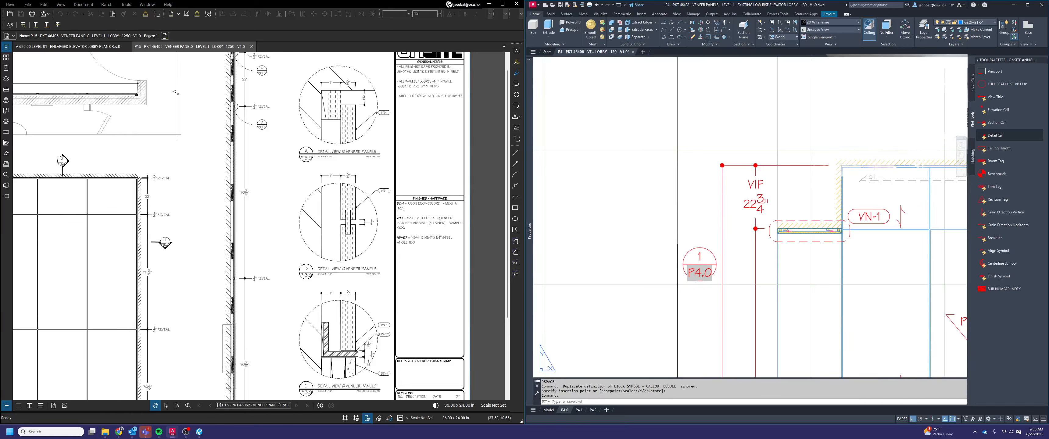
double_click(699, 262)
text(C)
click(820, 171)
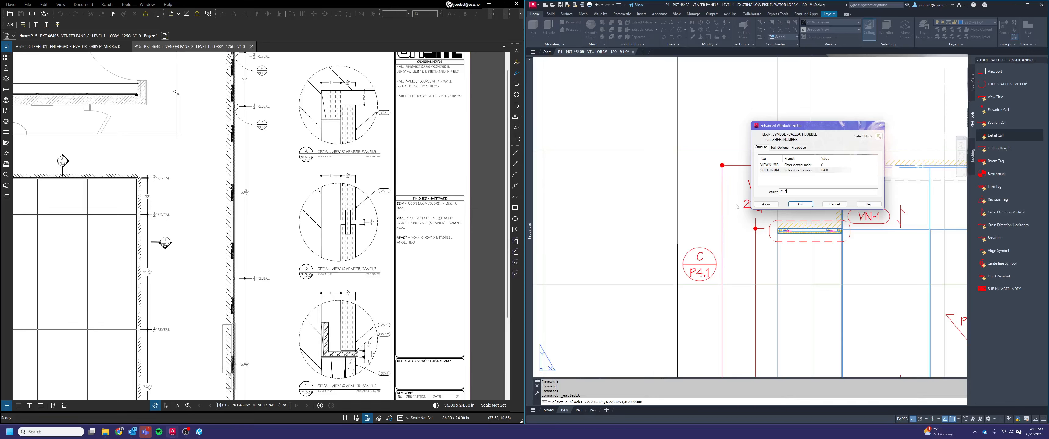
click(800, 204)
key(Escape)
key(Escape)
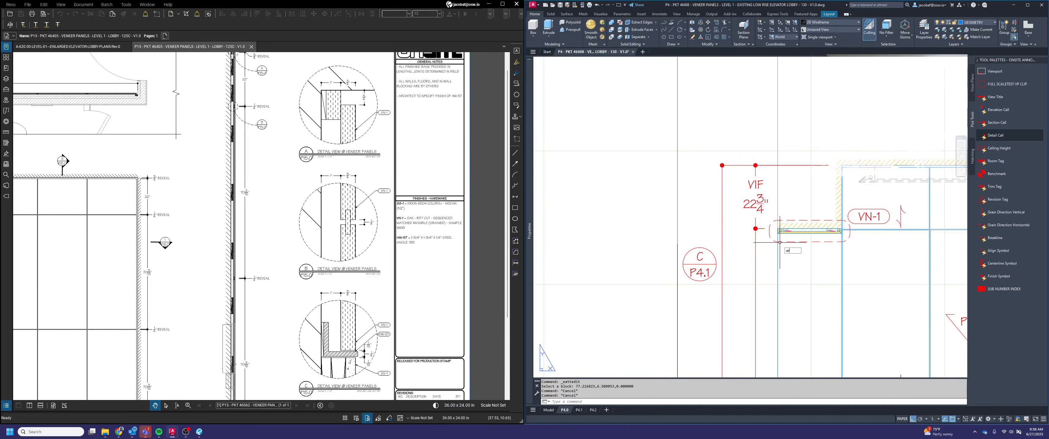
Draw a three-point arc leader from the dashed detail outline to the C / P4.1 callout bubble
key(Return)
click(778, 233)
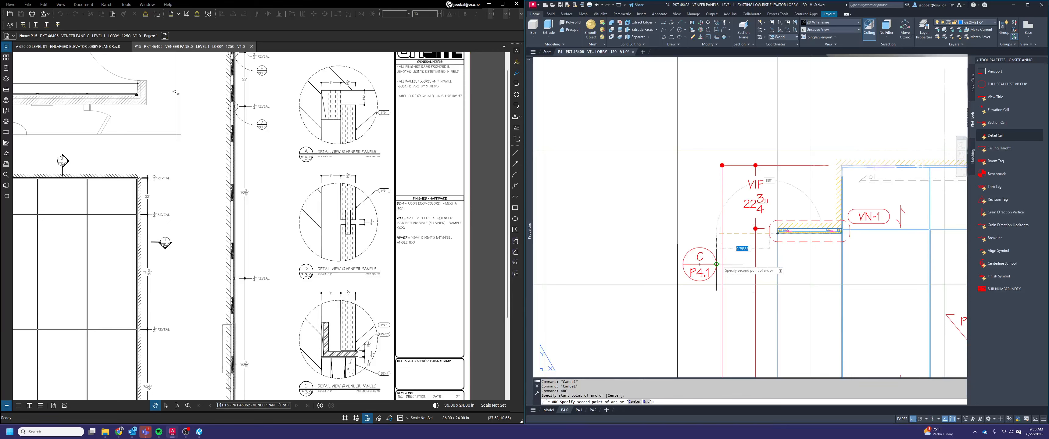
key(F8)
click(739, 256)
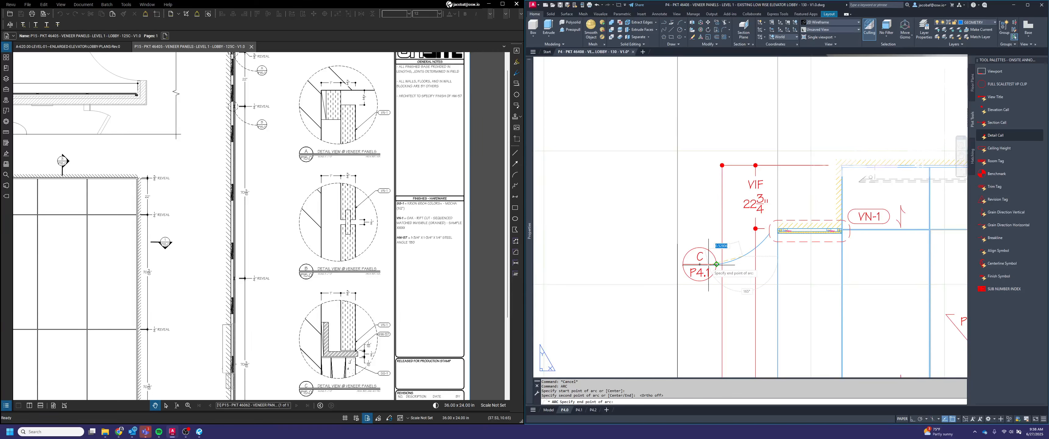
key(Escape)
key(Escape)
key(Escape)
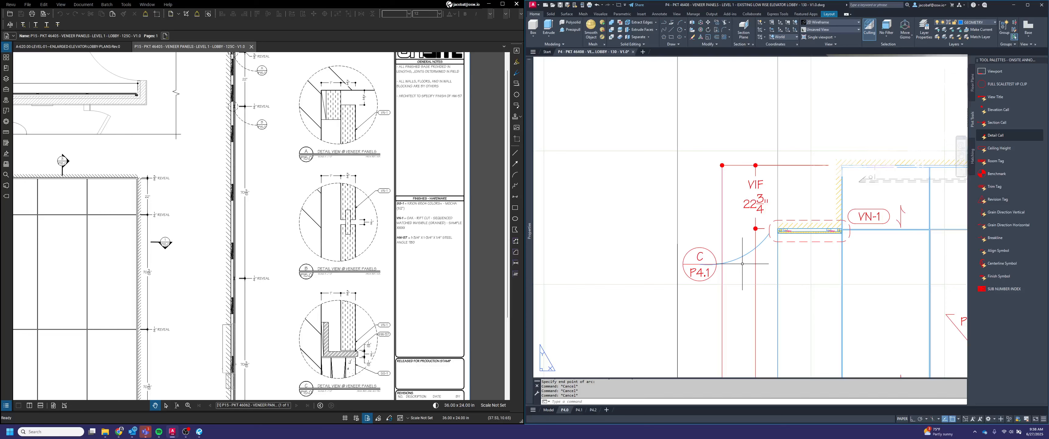
click(742, 264)
click(737, 246)
key(Escape)
key(Escape)
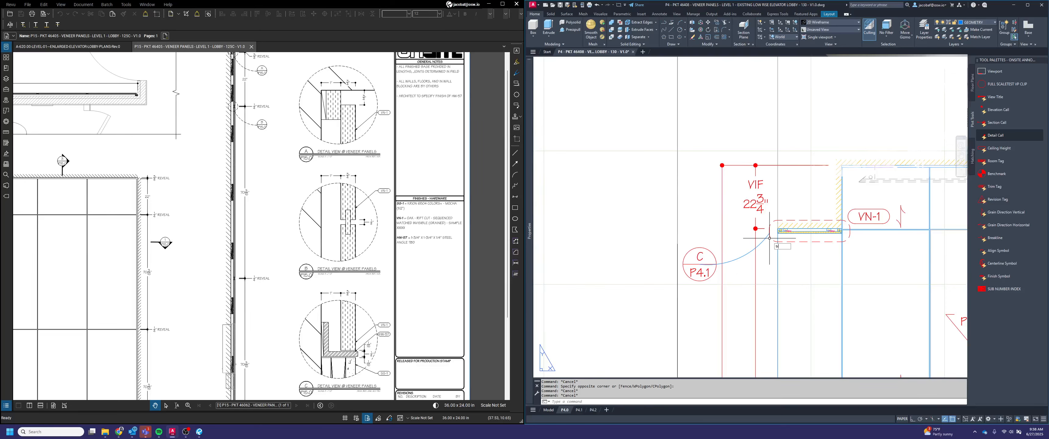
Trim off the part of the arc leader that runs inside the C / P4.1 callout bubble
key(Return)
click(713, 253)
click(709, 256)
click(714, 268)
click(709, 262)
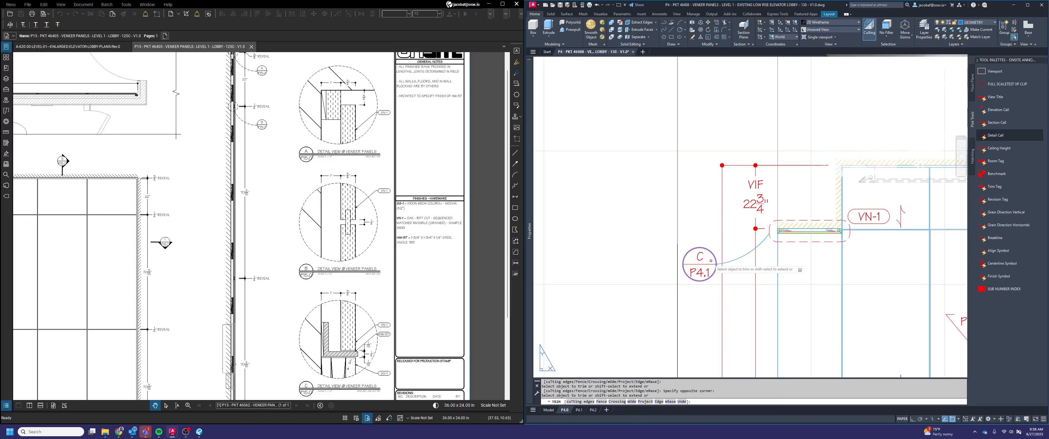
key(Return)
key(Escape)
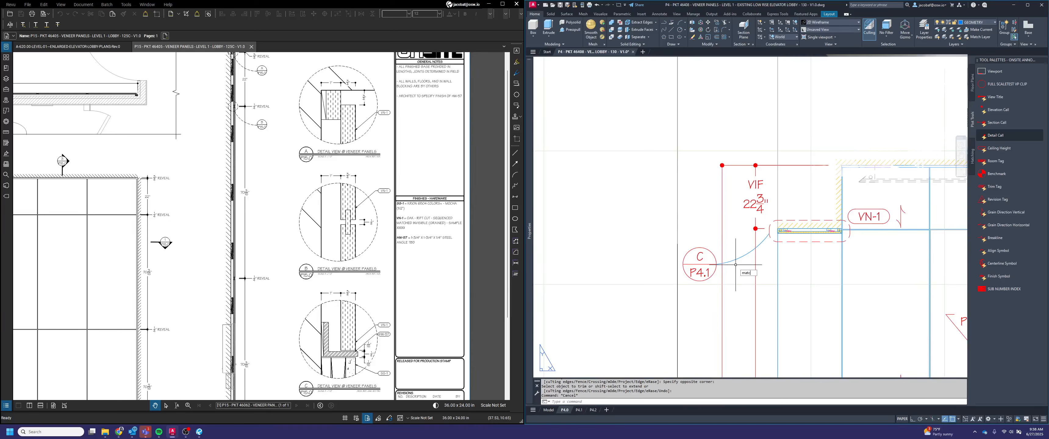
Match the arc leader's properties to the dashed detail outline beside the VN-1 tag
text(ma)
key(Return)
click(783, 220)
click(746, 258)
click(741, 250)
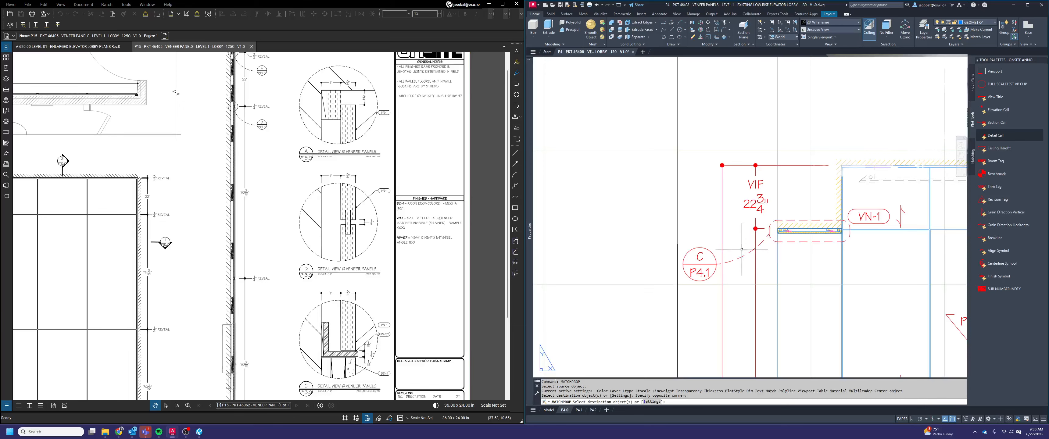
key(Return)
key(Escape)
Review the views on sheets P4.0 and P4.1 and the detail letters on sheet P4.2
scroll(744, 252, down, 8)
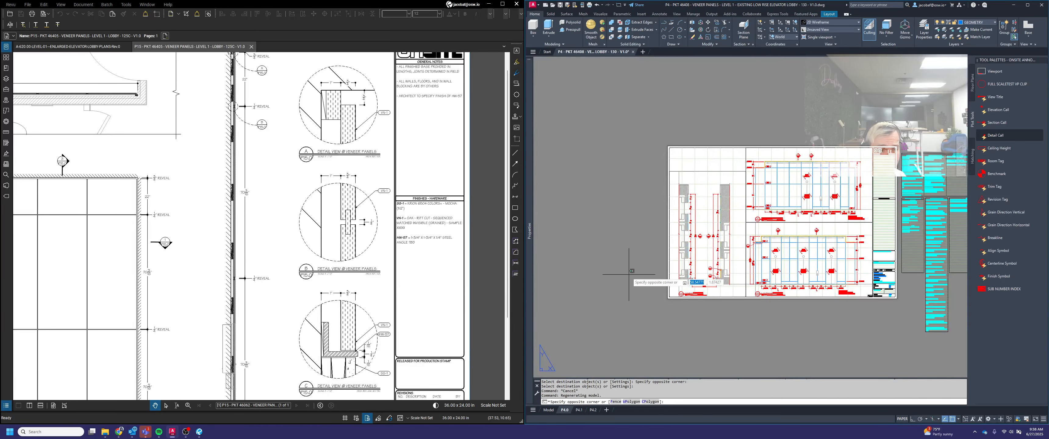
click(635, 281)
scroll(769, 226, up, 2)
middle_click(779, 234)
middle_click(779, 235)
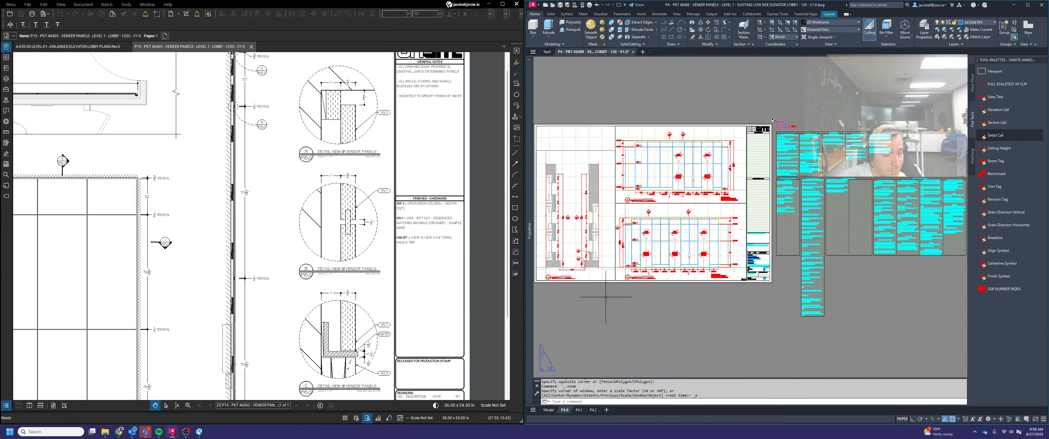
click(578, 409)
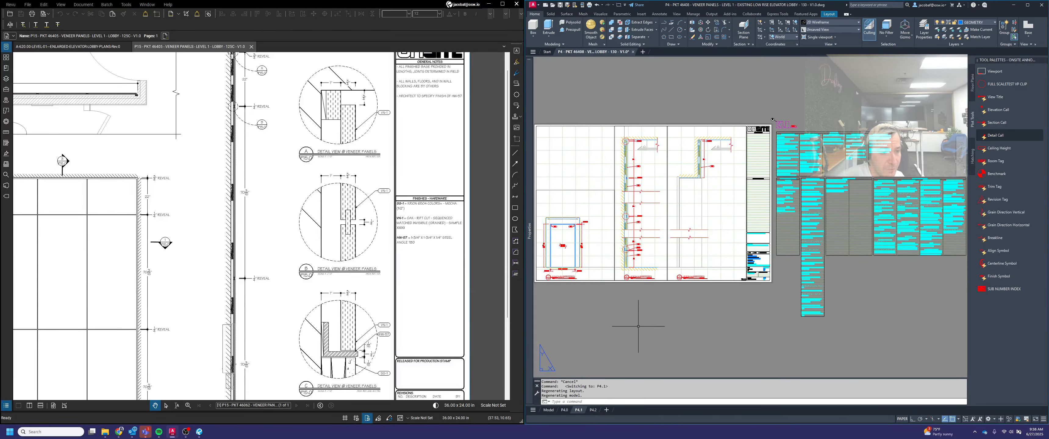
click(593, 410)
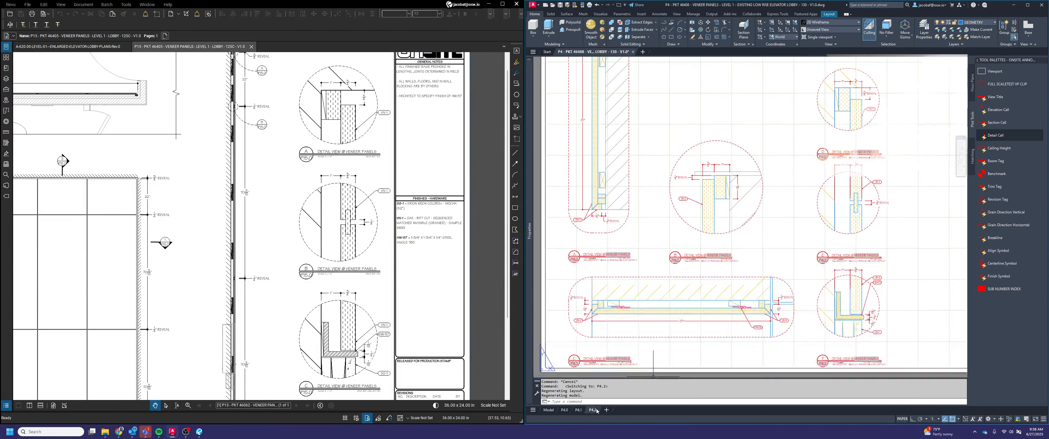
scroll(756, 302, down, 2)
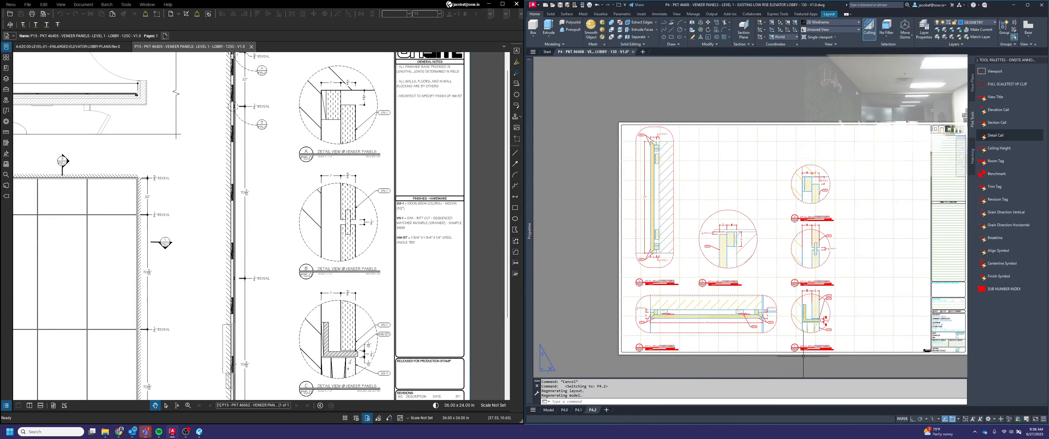
scroll(834, 325, up, 2)
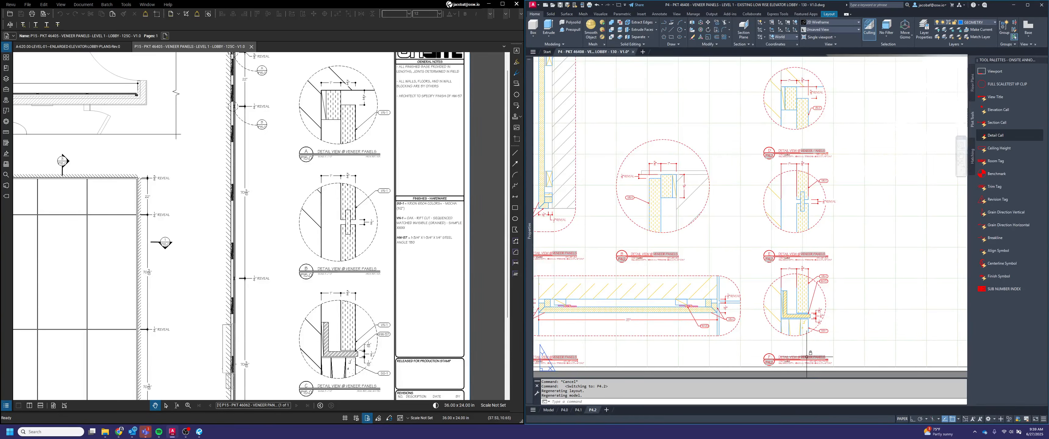
On sheet P4.1, insert a detail callout above and outside the dashed circle at the top of the tall wall section
click(579, 410)
scroll(728, 283, up, 2)
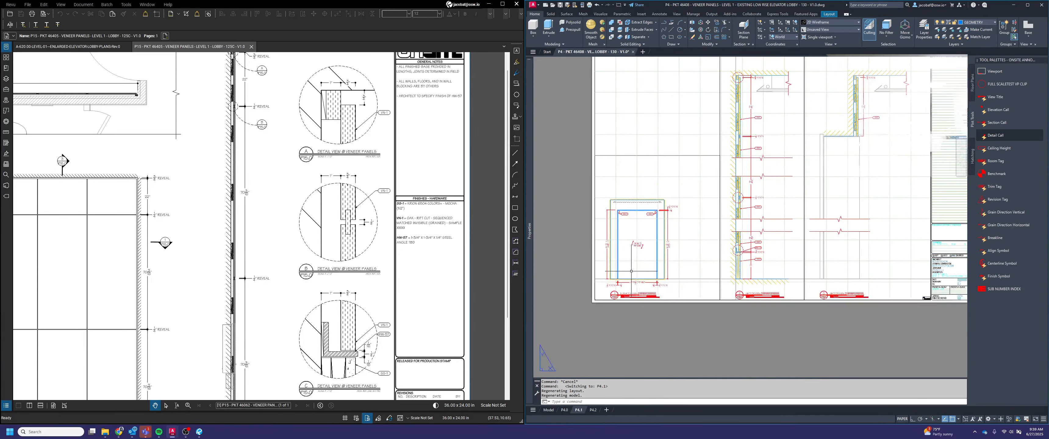
scroll(692, 163, up, 2)
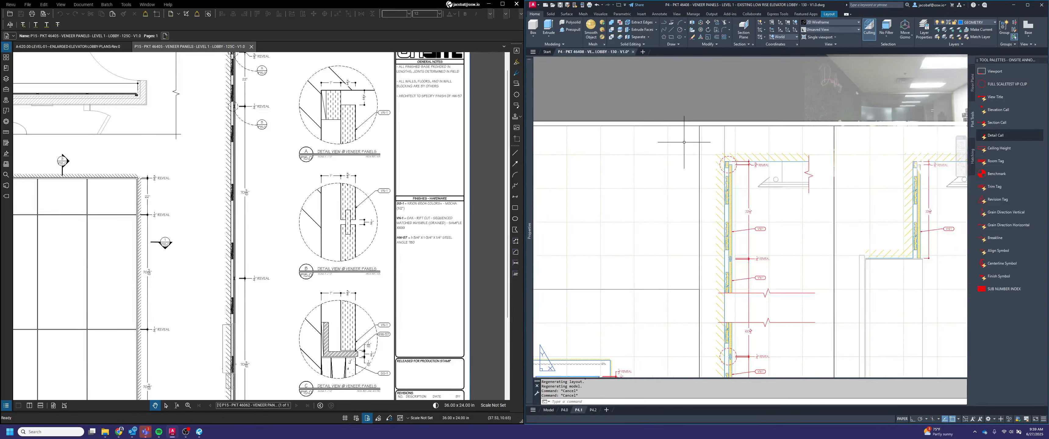
middle_drag(741, 150, 787, 159)
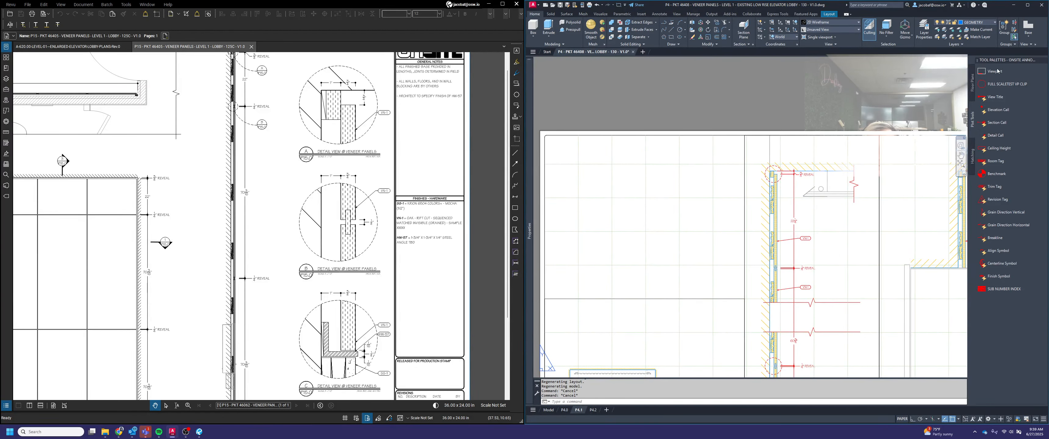
click(992, 140)
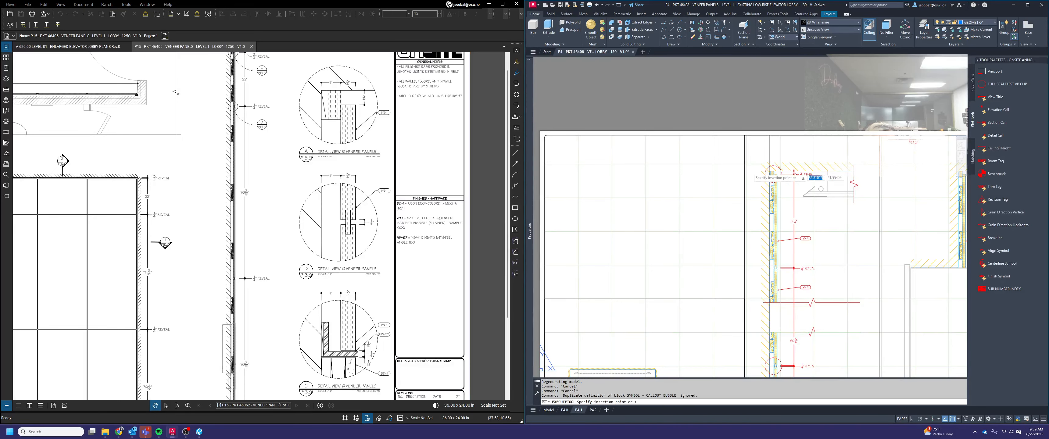
scroll(750, 150, up, 2)
scroll(750, 150, up, 3)
click(753, 152)
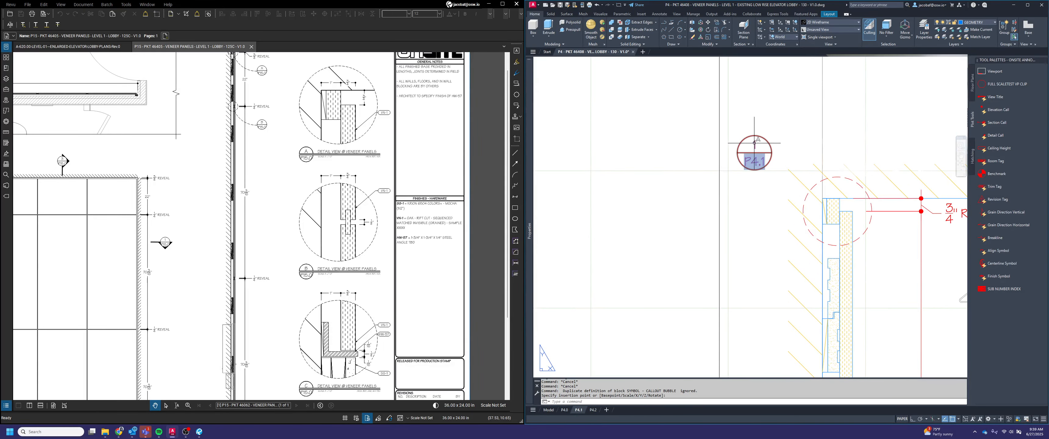
Set the new callout's view number to D and its sheet number to P4.2
double_click(754, 161)
text(D)
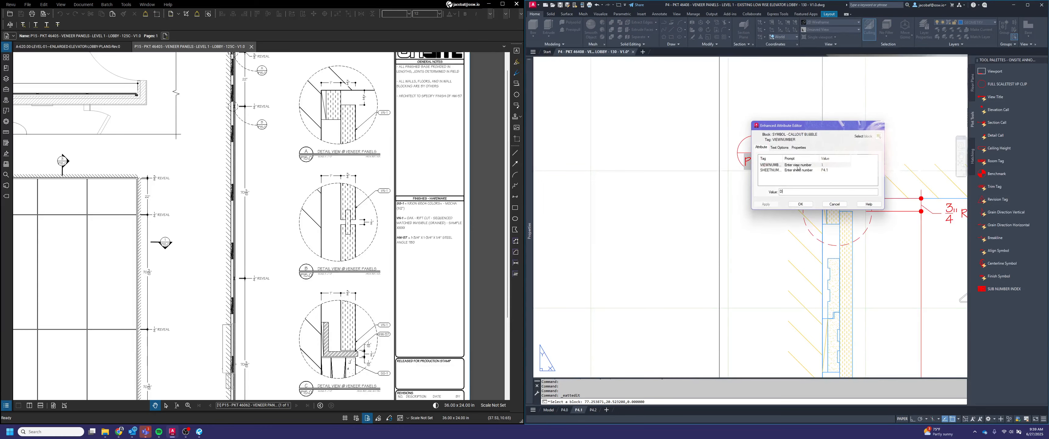
click(824, 170)
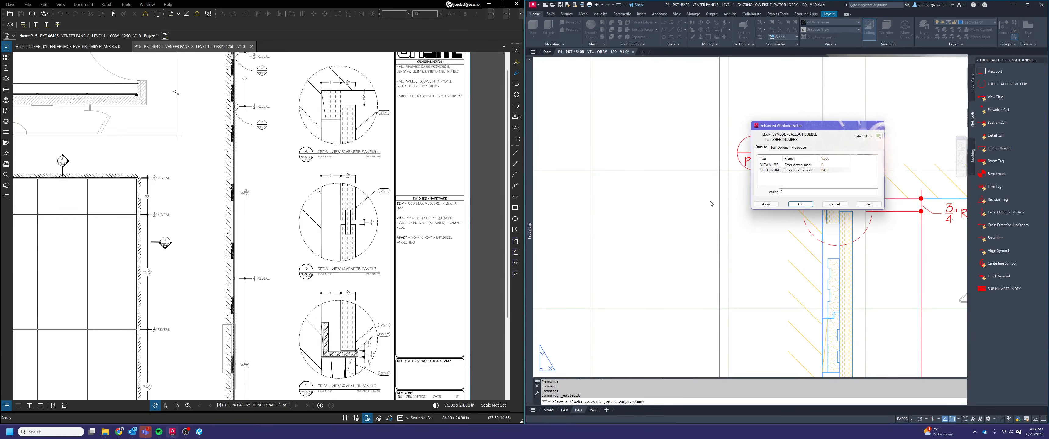
click(810, 205)
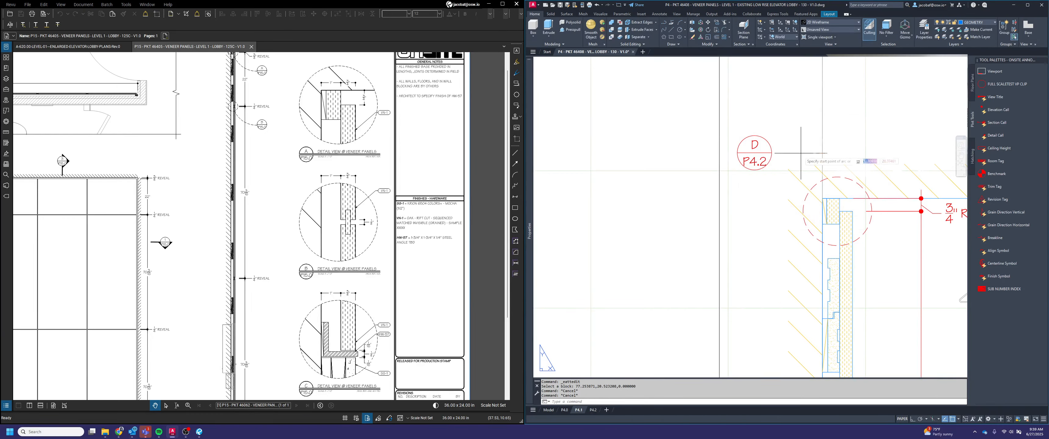
Draw a three-point arc leader from the D / P4.2 callout bubble into the dashed detail circle
click(772, 151)
click(803, 164)
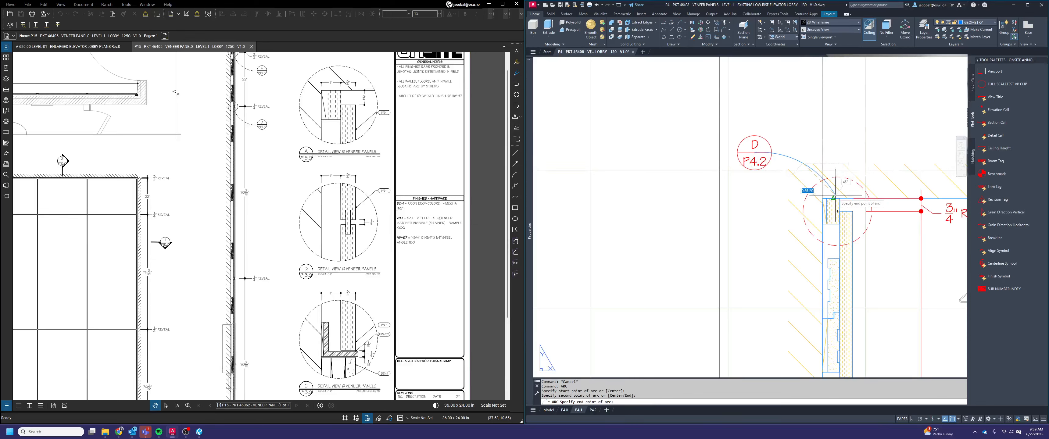
click(837, 208)
key(Escape)
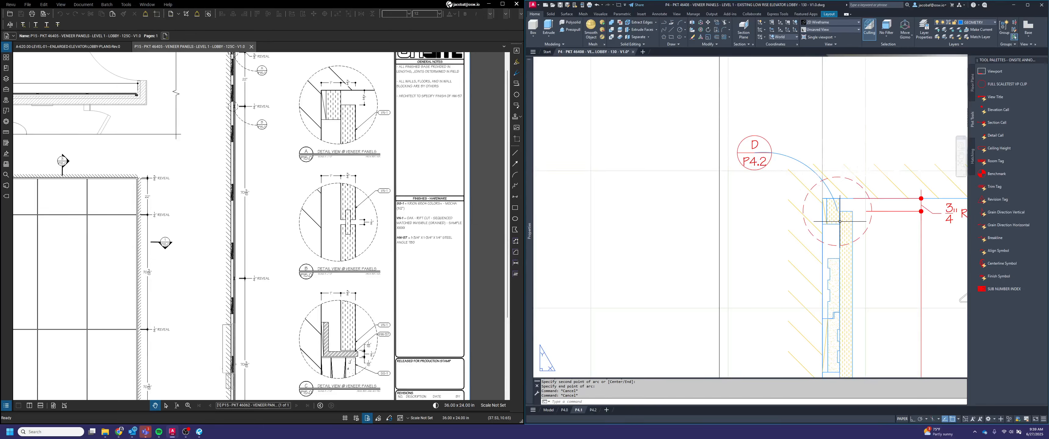
Trim the arc leader where it runs inside the dashed detail circle and the D / P4.2 callout bubble
text(trim)
key(space)
click(766, 141)
click(764, 142)
click(818, 182)
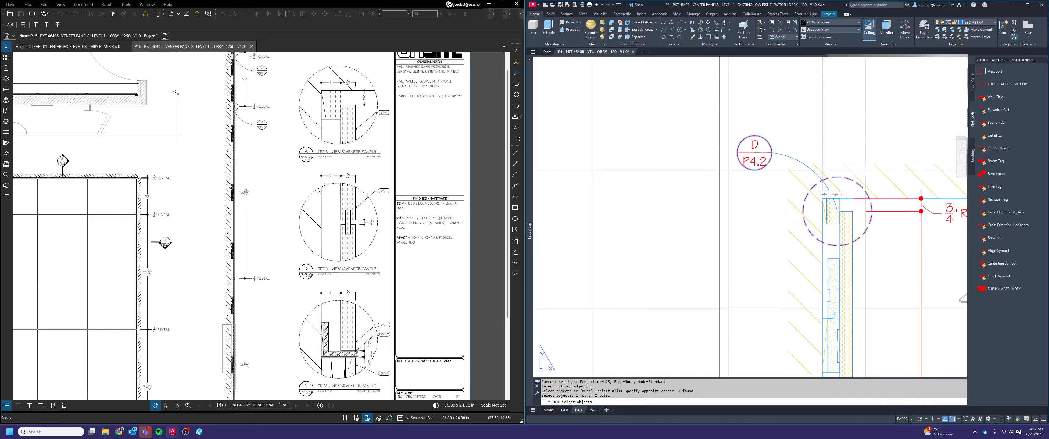
key(space)
click(826, 184)
click(764, 145)
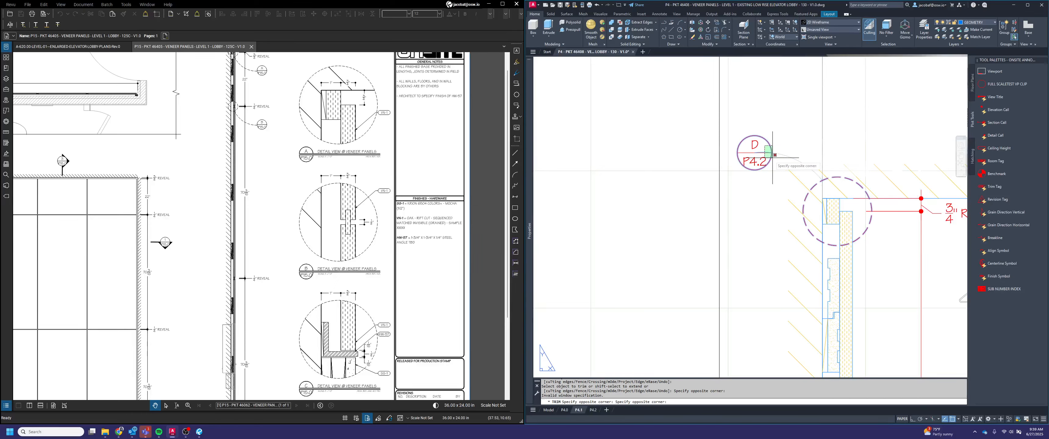
click(764, 160)
key(space)
key(Escape)
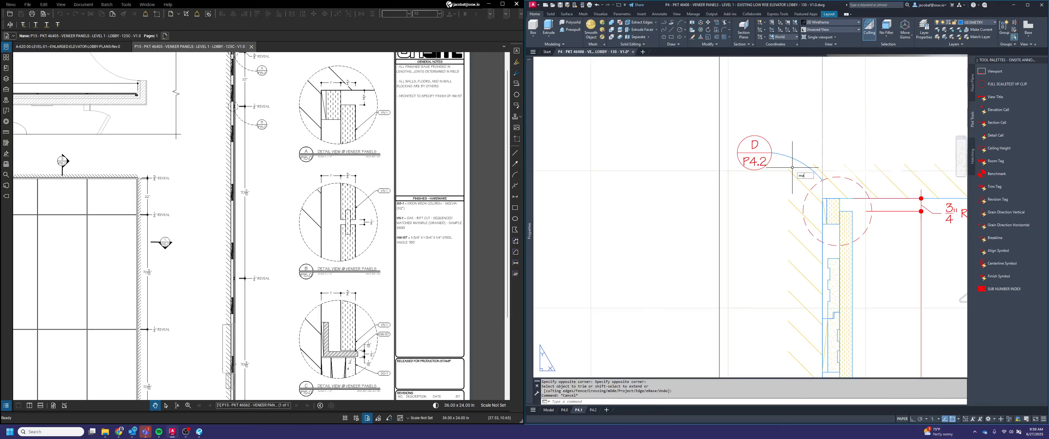
Match the D / P4.2 arc leader's properties to the dashed detail circle
text(match)
key(space)
click(838, 177)
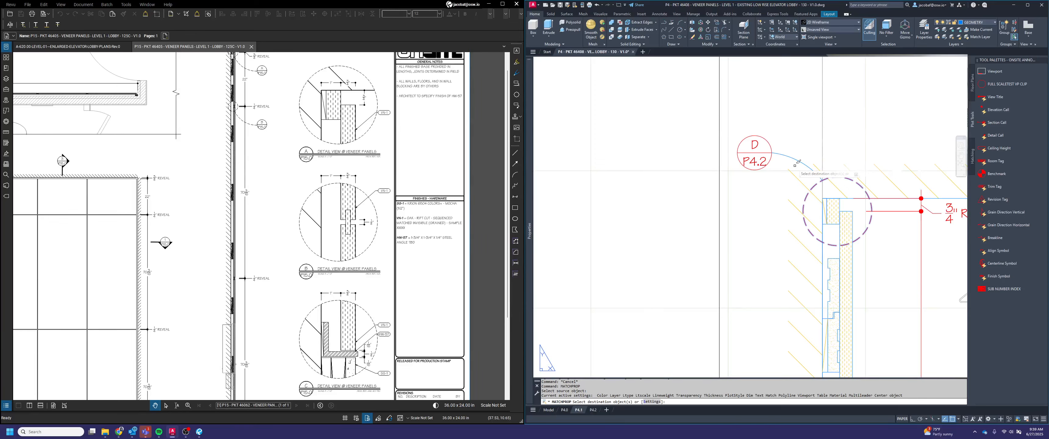
click(800, 167)
click(792, 153)
key(space)
key(Escape)
Copy the D / P4.2 callout with its leader and dashed detail circle to the 1/2" reveal joint in the section view
text(cop)
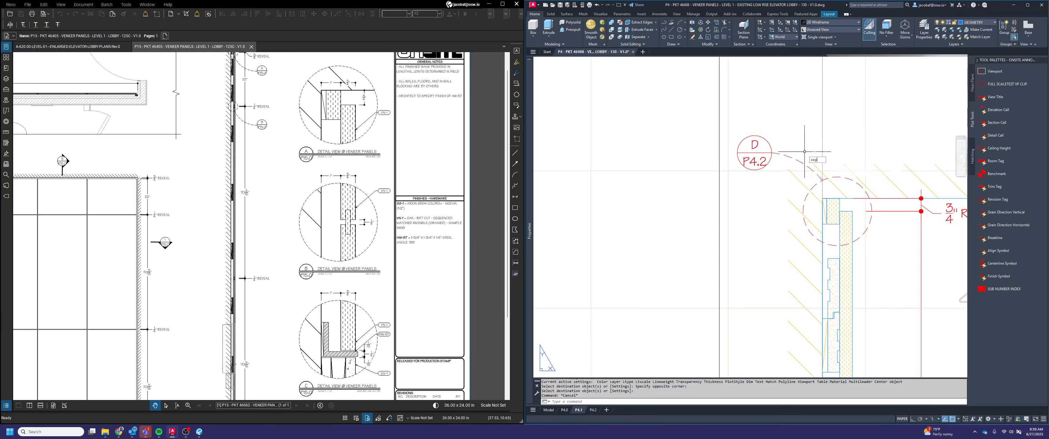
text(y)
key(space)
click(769, 152)
click(796, 164)
click(766, 138)
key(space)
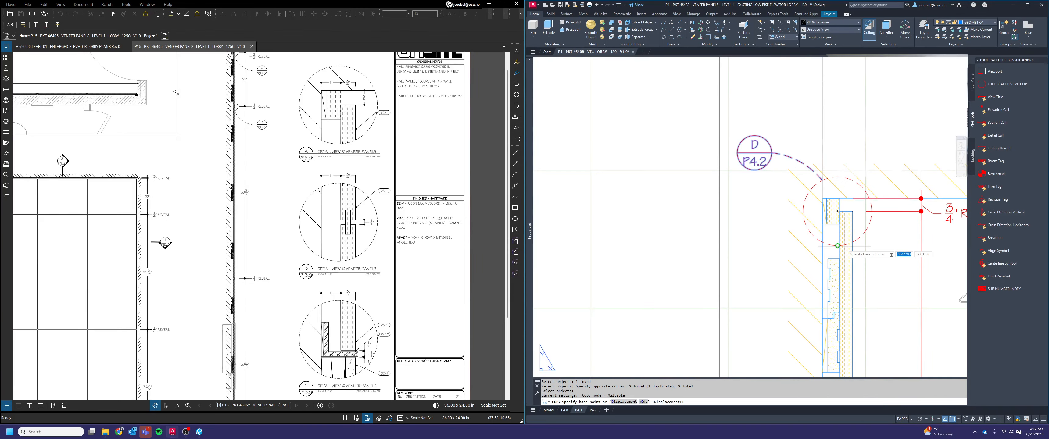
click(837, 246)
scroll(825, 175, down, 6)
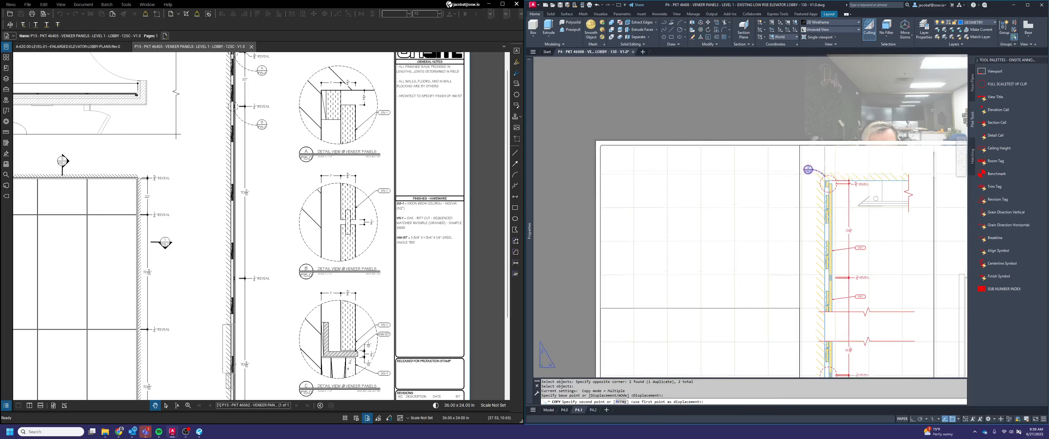
scroll(826, 184, up, 6)
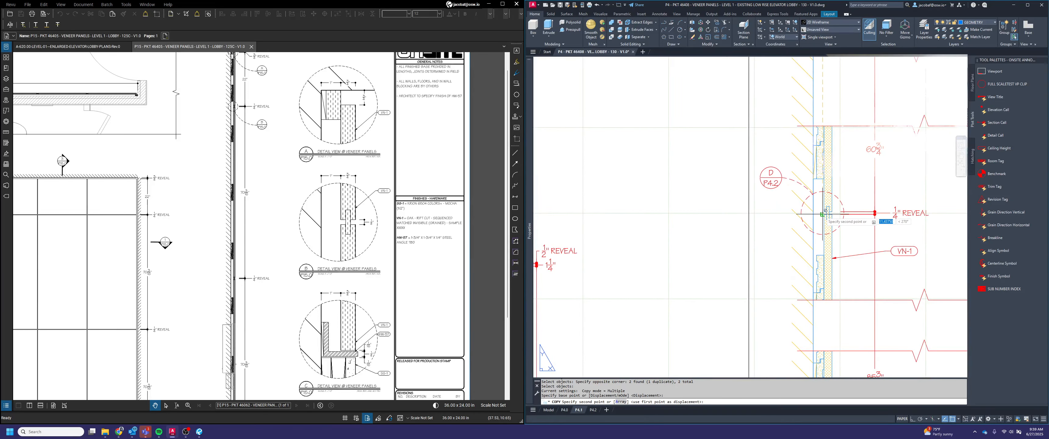
scroll(821, 213, up, 4)
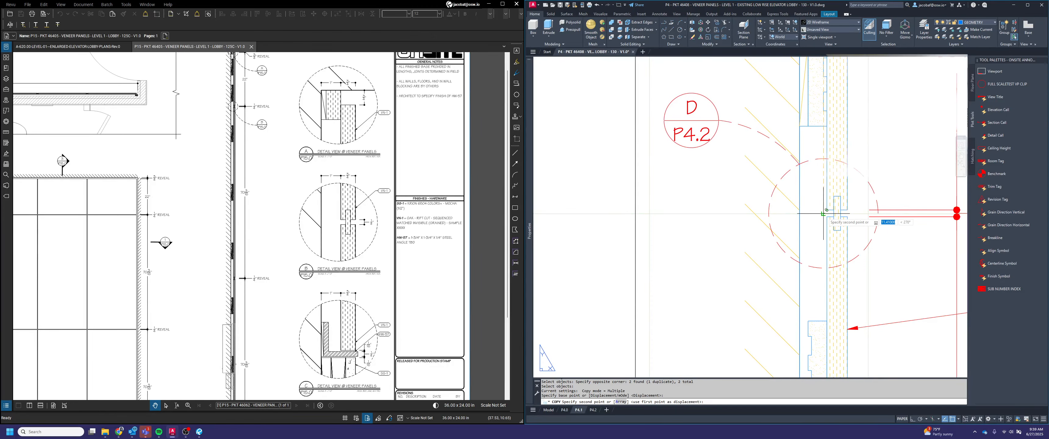
click(826, 216)
Place another copy of the callout, leader and dashed circle around the HW-57 angle near the section's base
scroll(829, 222, down, 4)
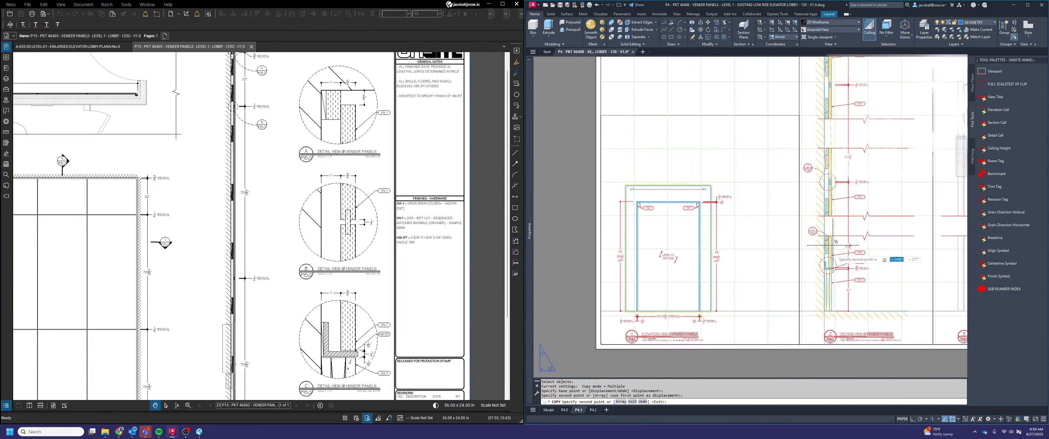
scroll(846, 293, up, 4)
key(Escape)
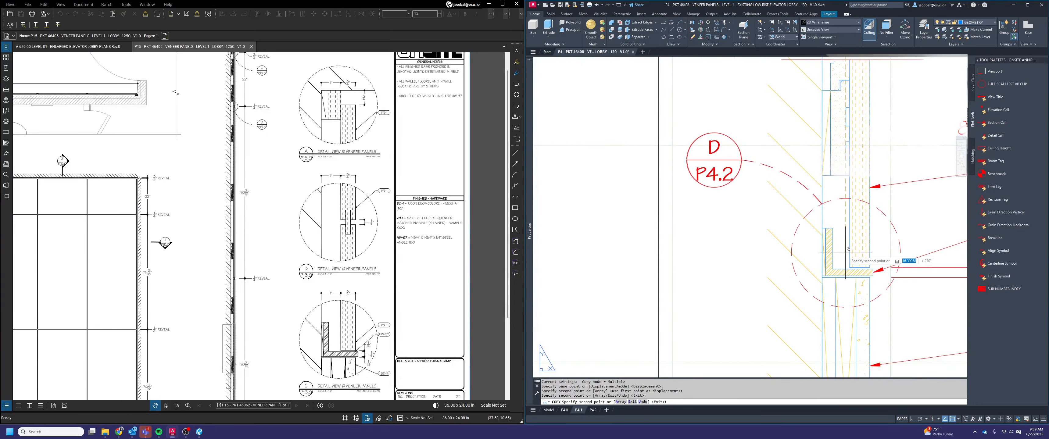
Set the view number of the callout at the HW-57 angle to F
scroll(842, 257, down, 4)
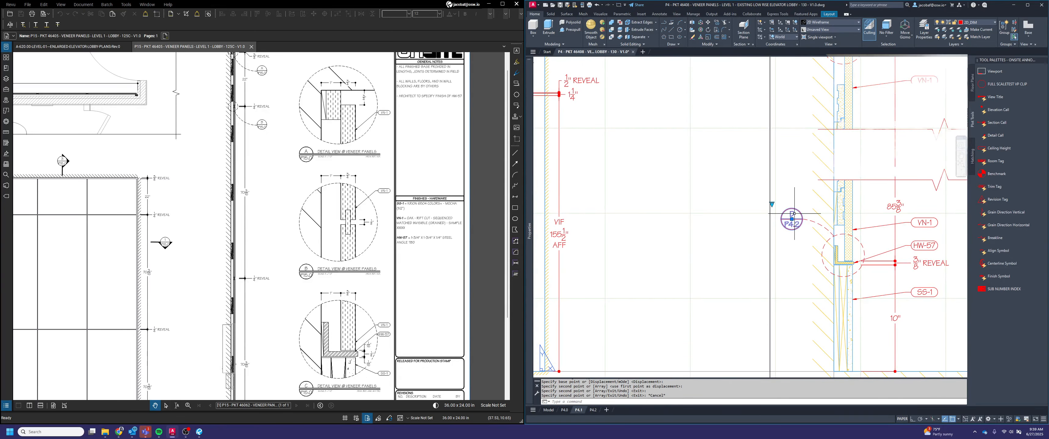
key(Escape)
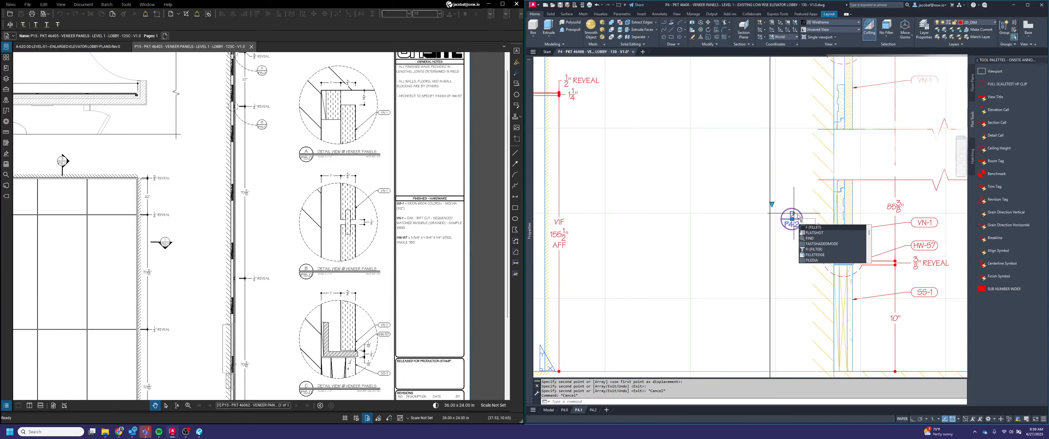
key(Escape)
key(Escape)
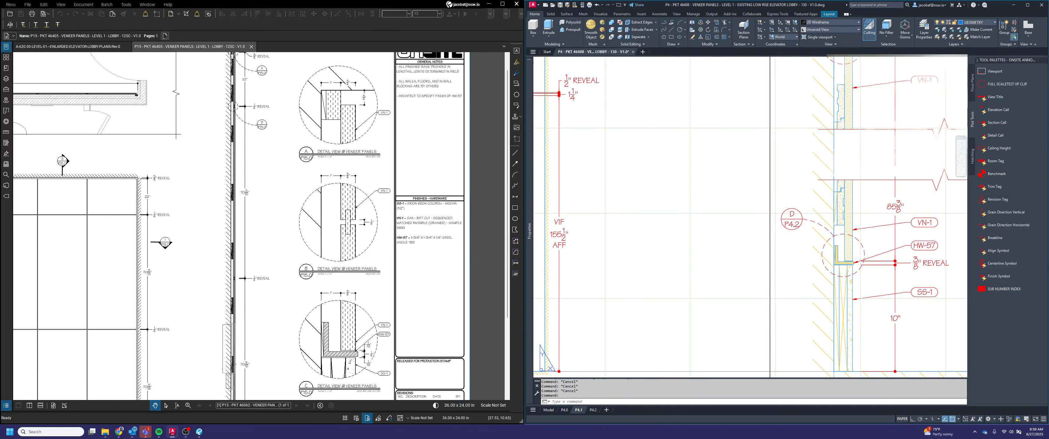
double_click(791, 219)
text(F)
click(802, 205)
Set the view number of the callout at the 1/2" reveal joint to E
scroll(800, 248, down, 6)
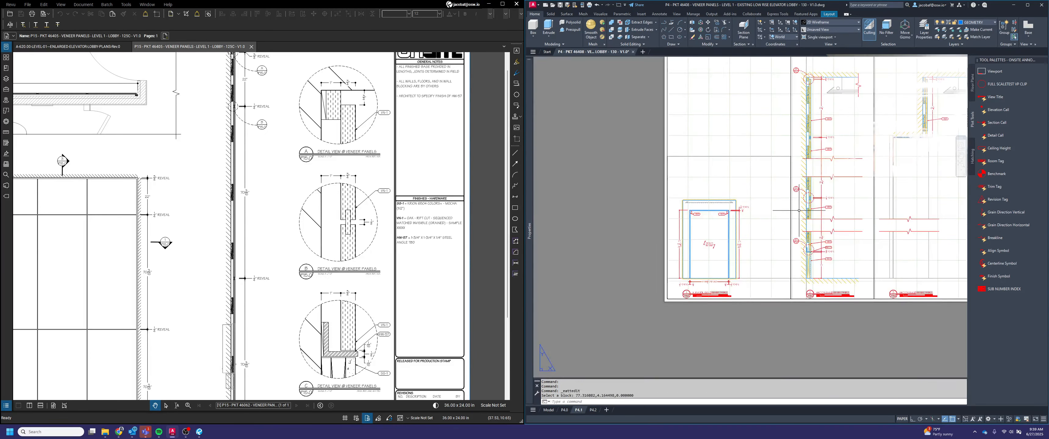
scroll(796, 187, up, 4)
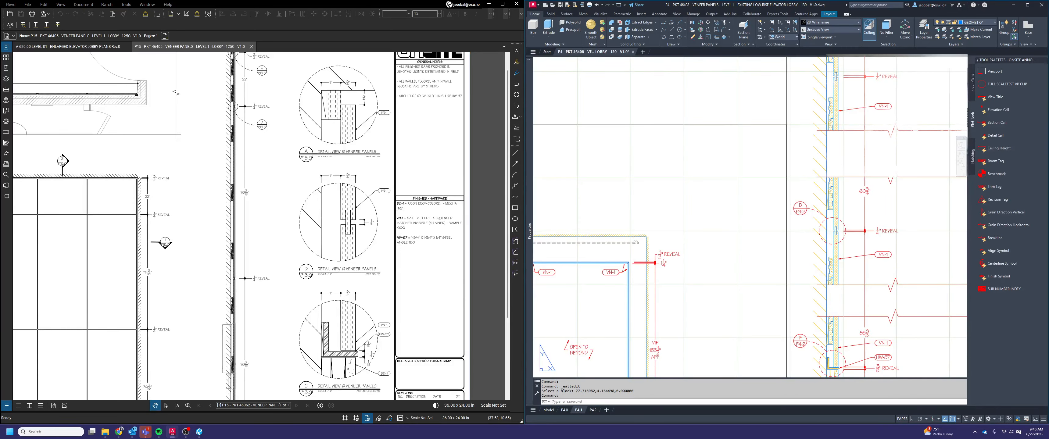
double_click(798, 208)
key(Escape)
scroll(817, 212, down, 4)
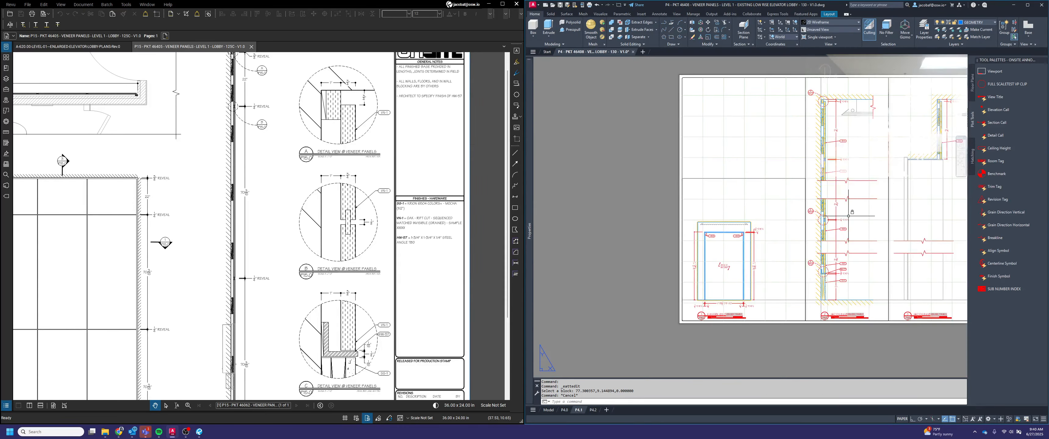
Copy the VN-1 oak veneer note from the job specific finish calls to the first line of the sheet's Finishes - Hardware list
middle_drag(848, 215, 782, 252)
middle_drag(858, 242, 758, 236)
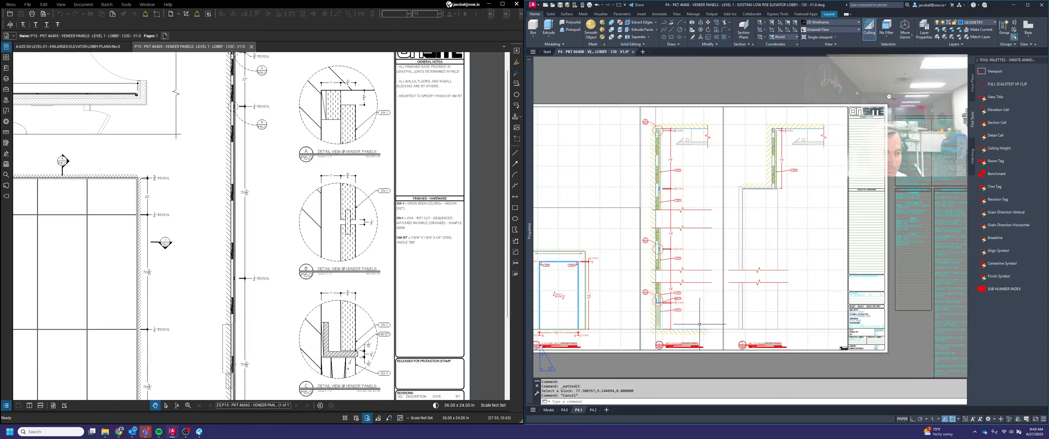
middle_drag(866, 288, 770, 275)
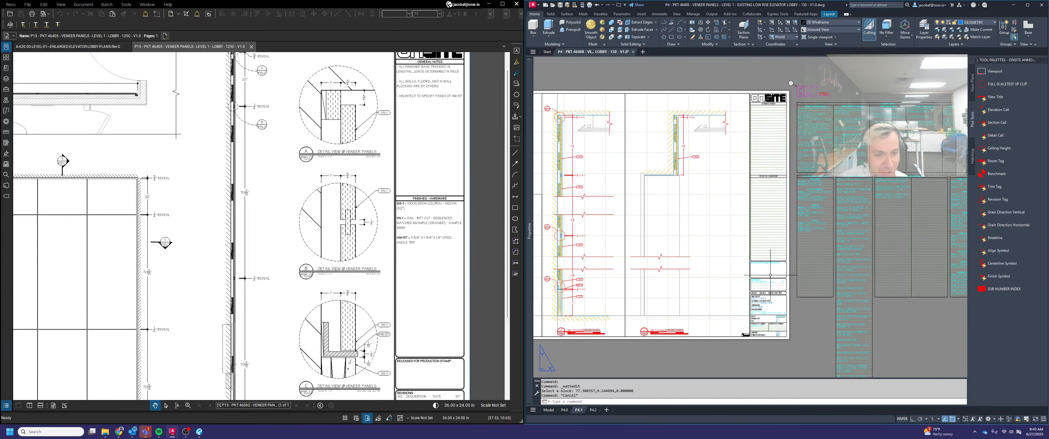
scroll(841, 233, up, 2)
key(Escape)
key(Escape)
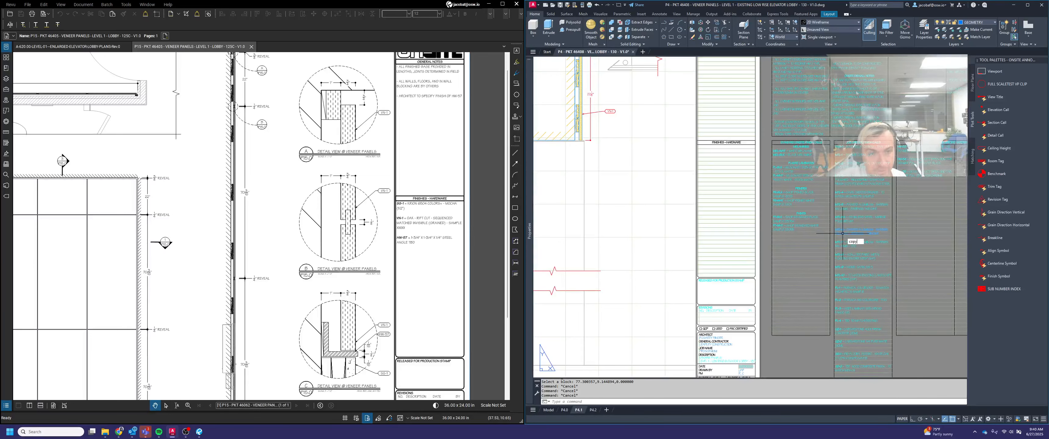
text(copy)
key(Return)
scroll(867, 161, up, 4)
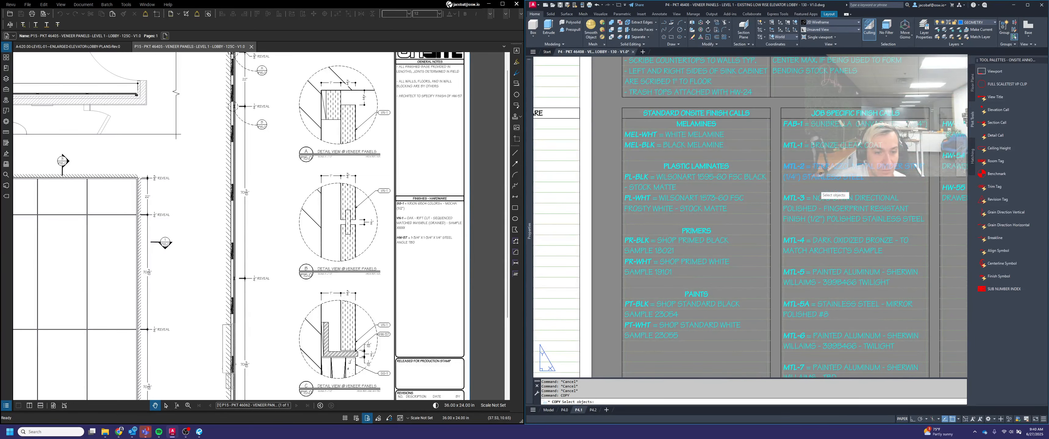
middle_drag(842, 350, 752, 25)
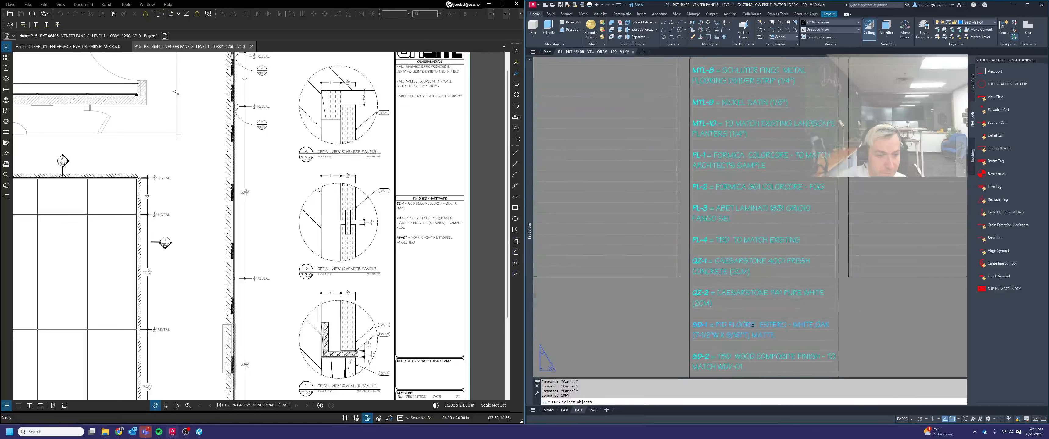
mouse_move(752, 325)
middle_down()
mouse_move(752, 220)
mouse_move(730, 155)
middle_up()
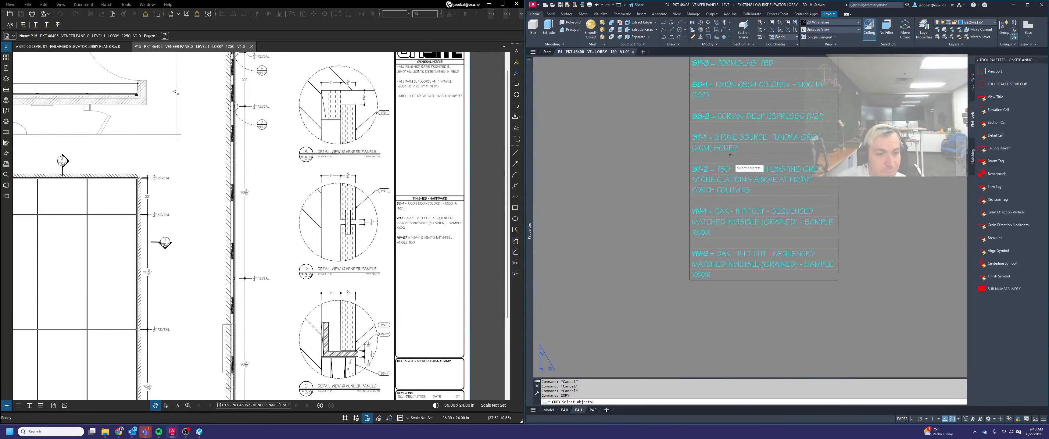
click(723, 211)
key(space)
scroll(694, 207, up, 4)
click(685, 207)
scroll(753, 264, down, 8)
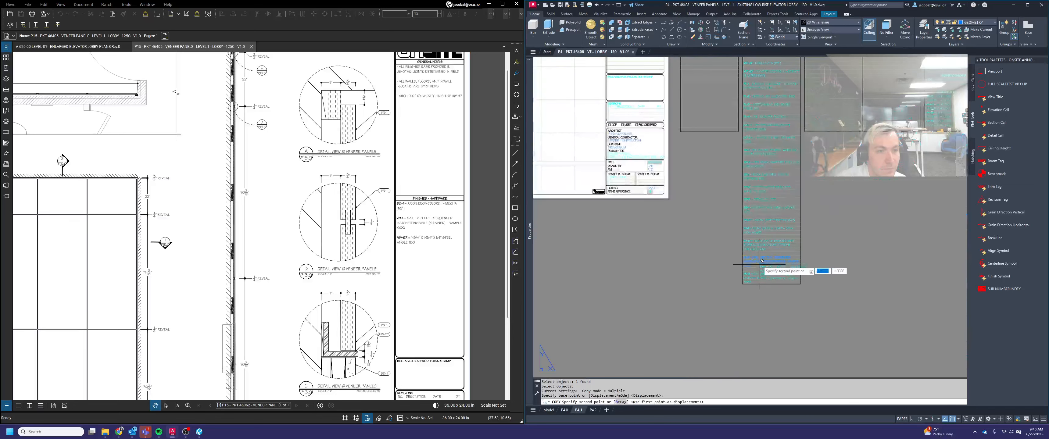
scroll(714, 134, up, 6)
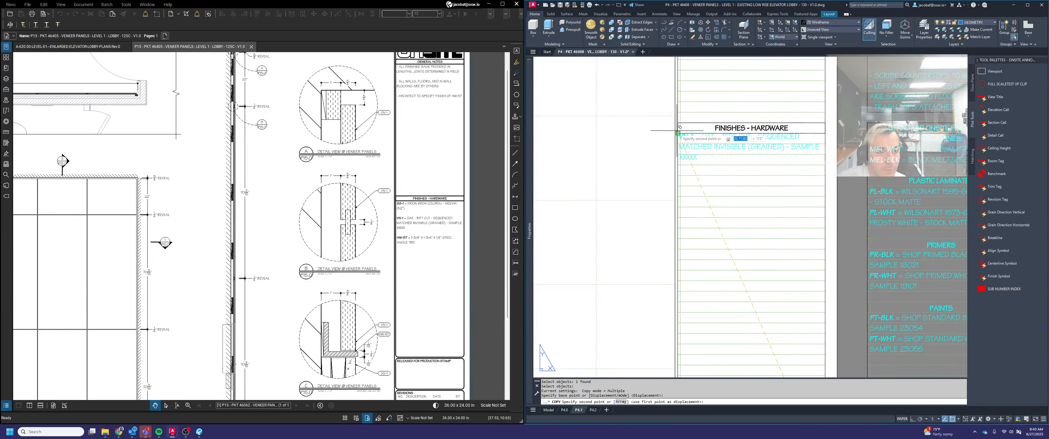
click(677, 131)
key(space)
Copy the SS-1 Krion 6504 Colors+ Mocha note into the Finishes - Hardware list, one blank line below the VN-1 note
scroll(764, 164, down, 4)
middle_drag(875, 346, 760, 236)
scroll(786, 334, up, 6)
key(space)
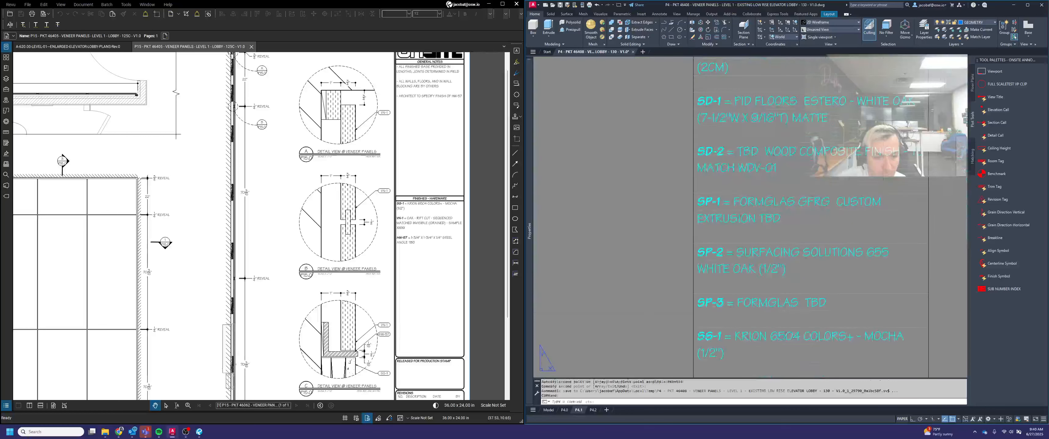
scroll(772, 261, down, 2)
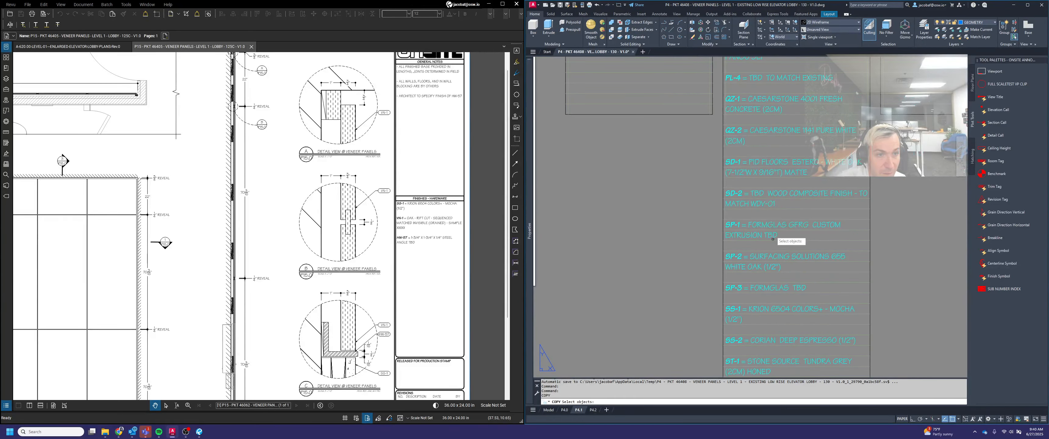
middle_drag(773, 320, 765, 211)
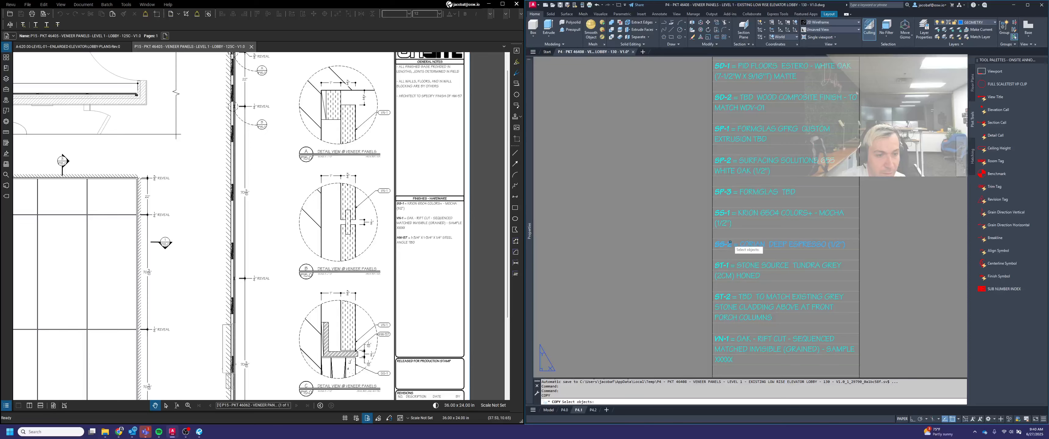
click(726, 213)
scroll(713, 207, up, 4)
key(space)
click(712, 213)
scroll(776, 272, down, 6)
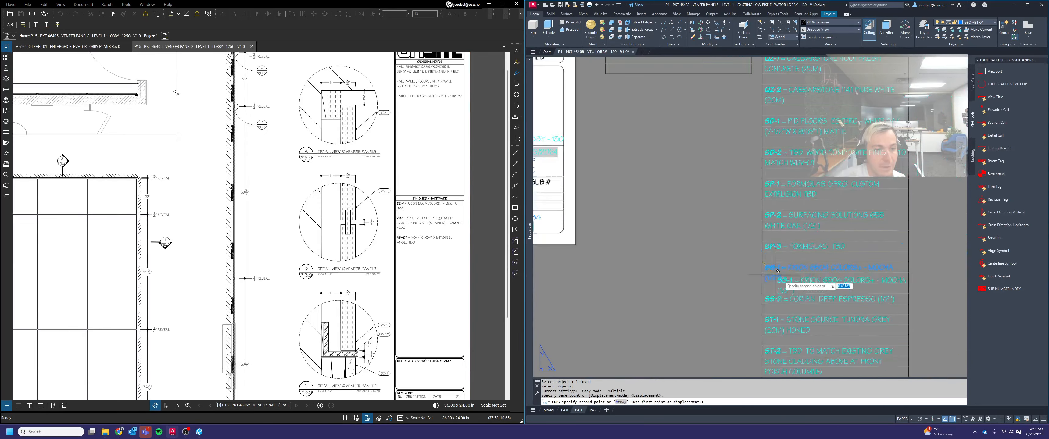
scroll(739, 214, up, 6)
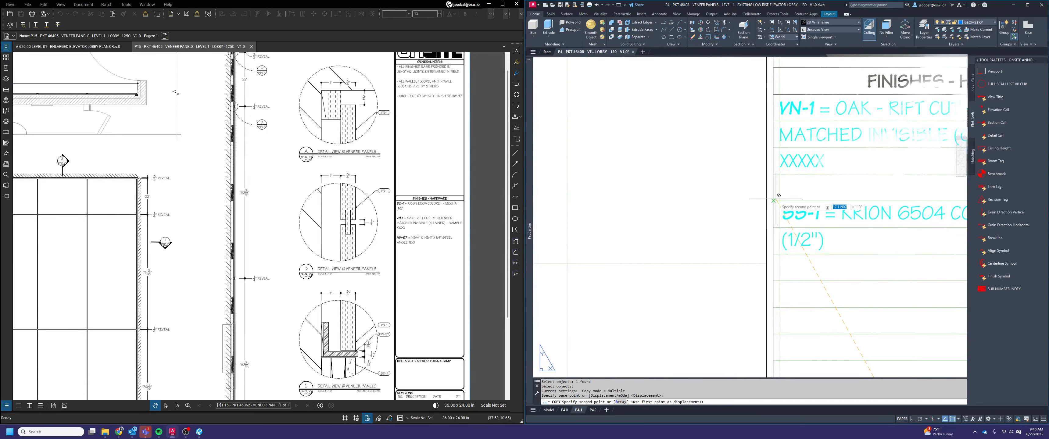
key(space)
Copy the HW-20 Monarch MF375 Z-clip note from the standard hardware list into the Finishes - Hardware list below the SS-1 note
scroll(777, 200, down, 8)
middle_drag(869, 267, 802, 227)
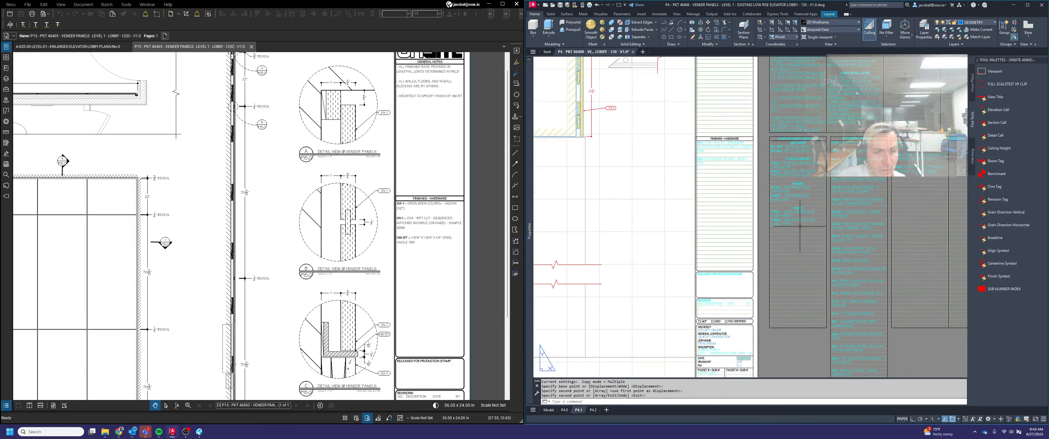
scroll(808, 244, up, 2)
key(space)
scroll(810, 259, down, 5)
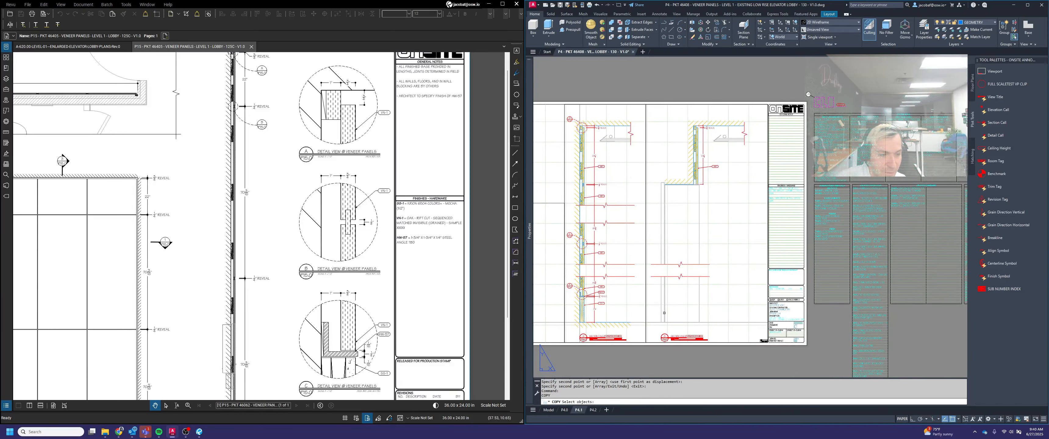
scroll(664, 313, up, 5)
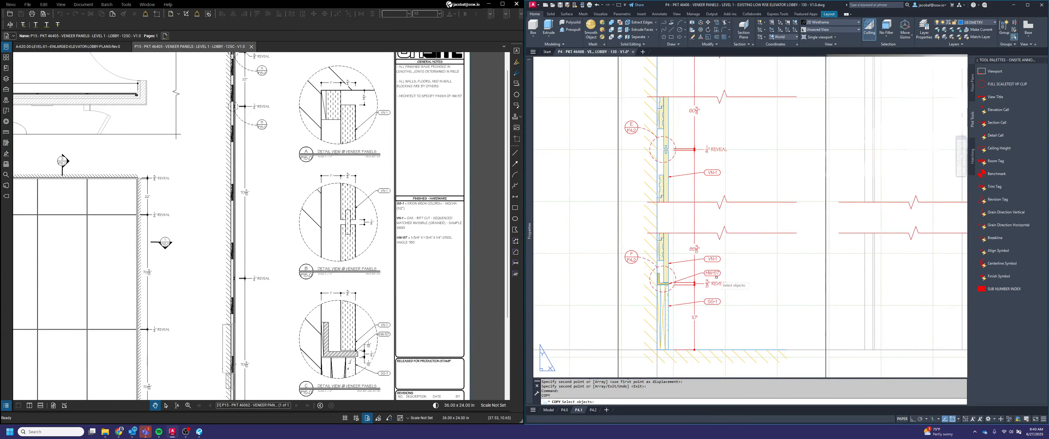
scroll(716, 277, down, 5)
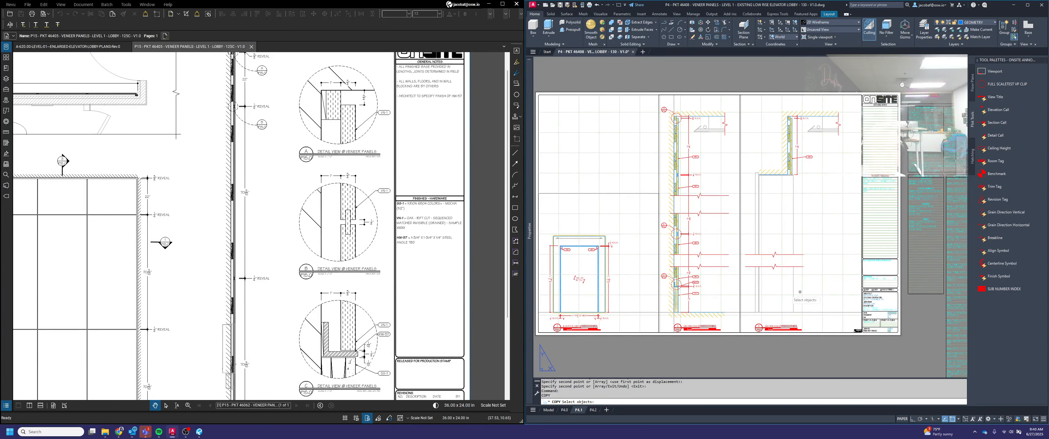
scroll(859, 278, up, 6)
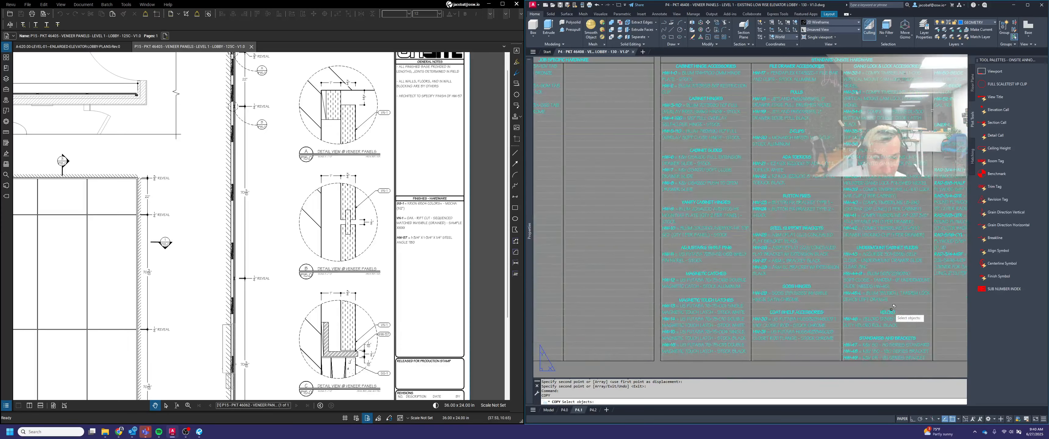
scroll(847, 257, down, 3)
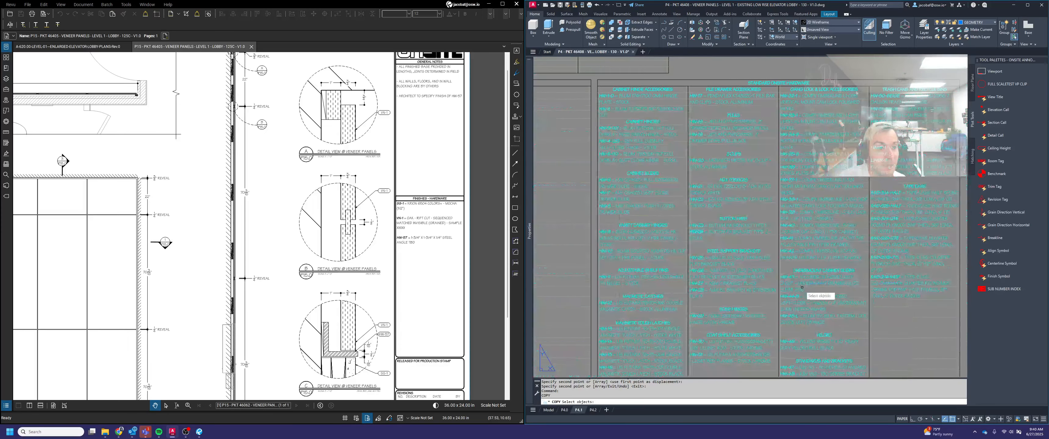
scroll(760, 209, up, 4)
click(652, 173)
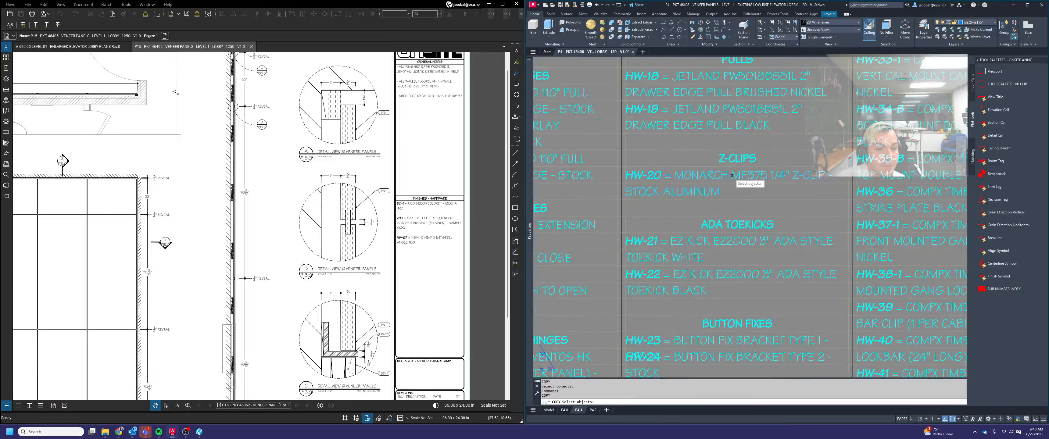
scroll(629, 165, up, 4)
key(space)
click(620, 170)
scroll(733, 210, down, 8)
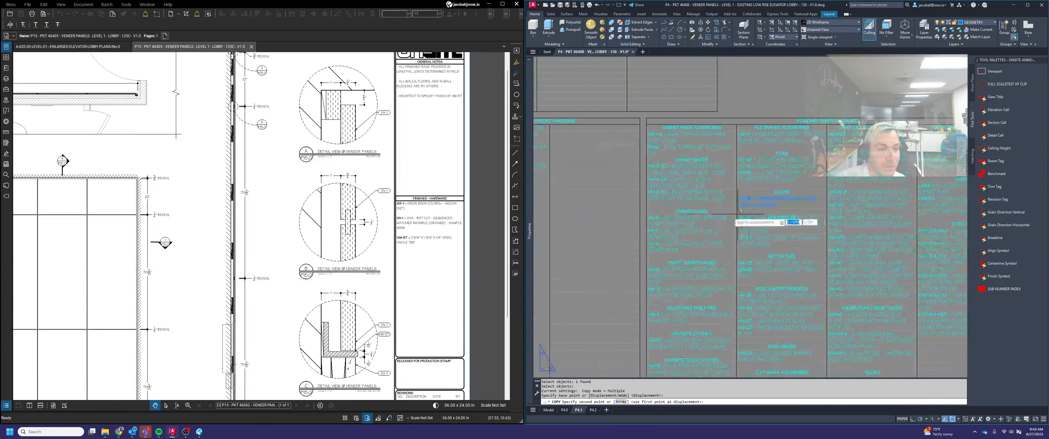
middle_drag(732, 210, 957, 287)
scroll(586, 245, up, 4)
click(634, 248)
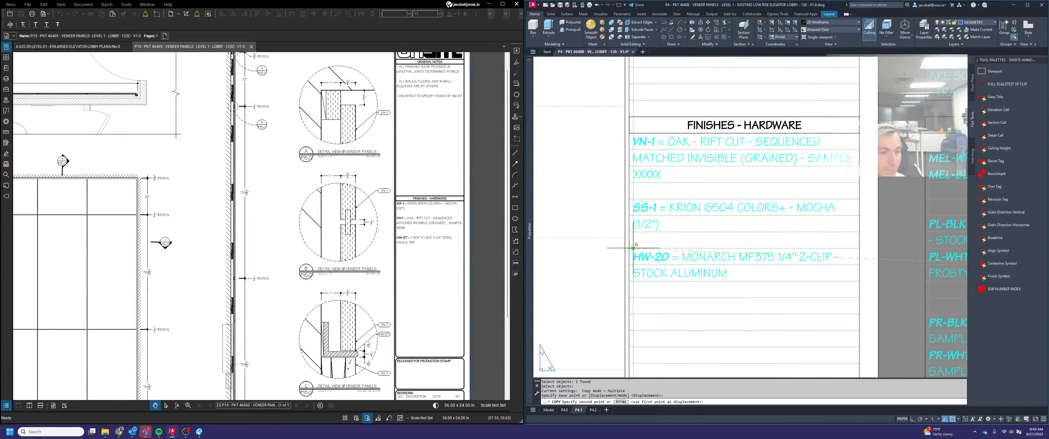
Examine the standard and job specific hardware lists beside sheet P4.1 for a steel angle note
key(space)
scroll(666, 233, down, 6)
middle_drag(796, 299, 600, 269)
middle_drag(713, 283, 905, 293)
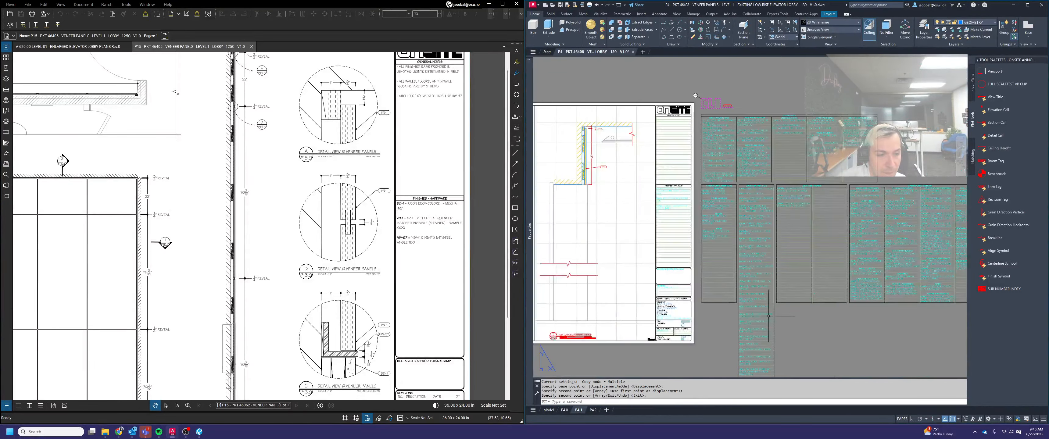
scroll(770, 315, up, 2)
middle_drag(768, 361, 764, 327)
scroll(737, 341, up, 4)
scroll(757, 285, down, 4)
middle_drag(816, 144, 783, 285)
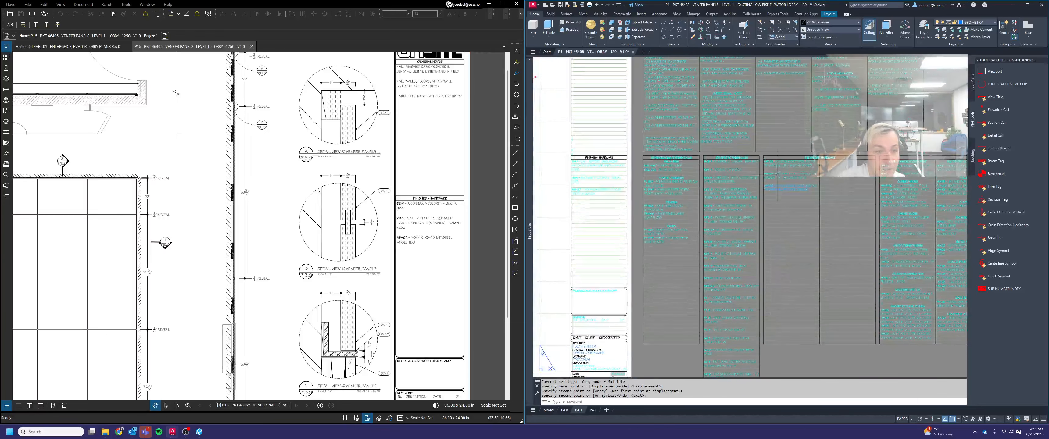
scroll(777, 173, up, 5)
Copy the PT-BLK shop standard black note from the standard finish calls into the Finishes - Hardware list, one blank line below HW-20
key(space)
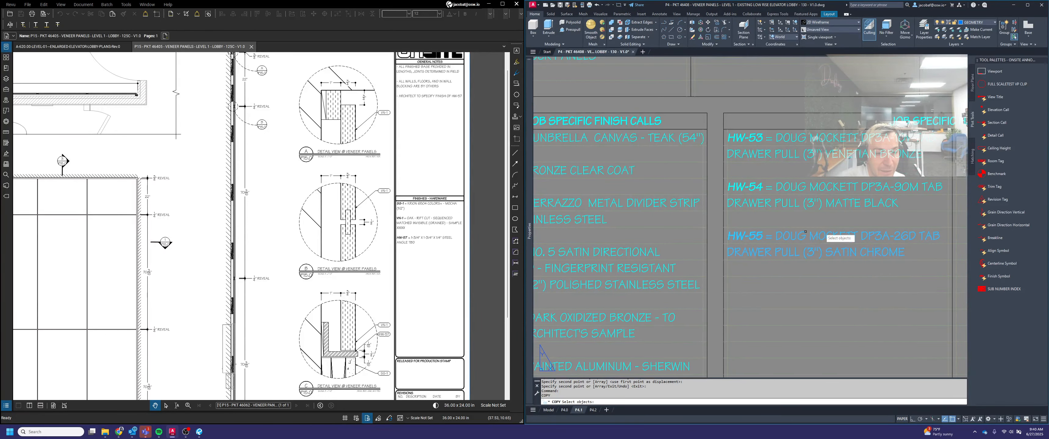
scroll(805, 244, down, 7)
scroll(728, 260, up, 5)
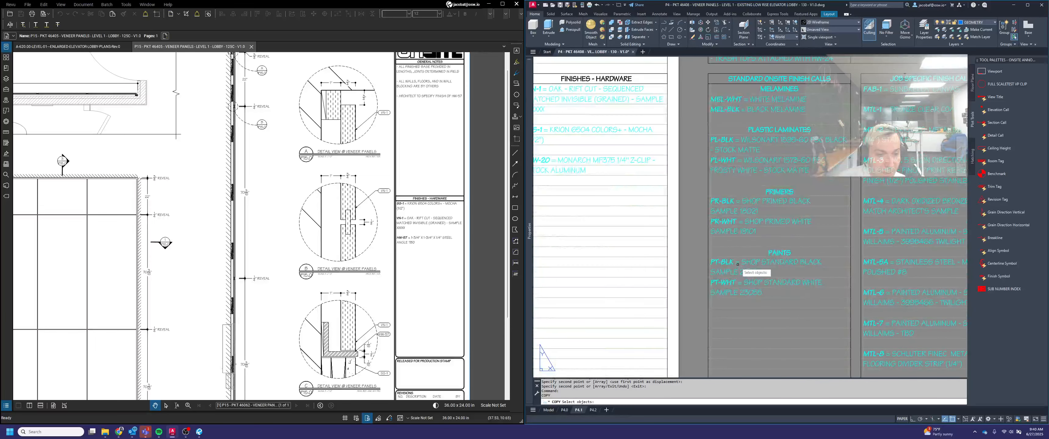
click(734, 263)
scroll(719, 263, up, 2)
scroll(706, 256, up, 4)
key(space)
click(703, 250)
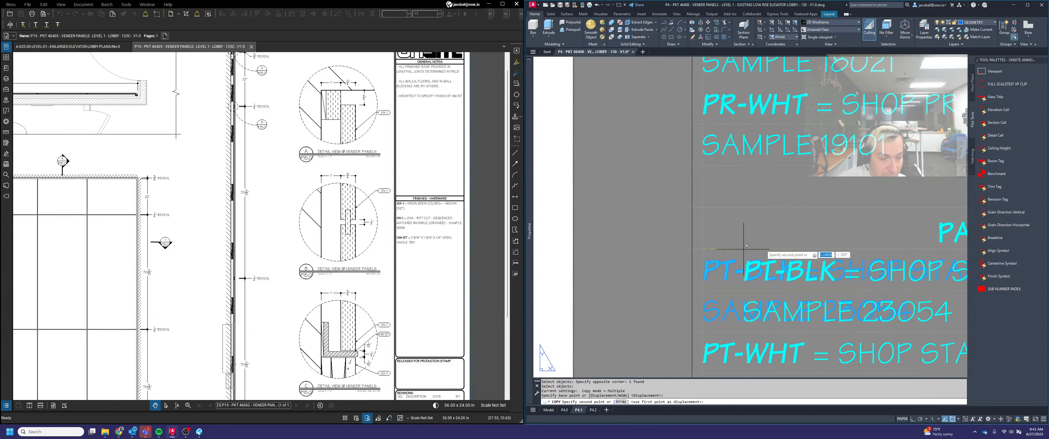
scroll(789, 249, down, 4)
middle_drag(641, 212, 897, 304)
click(732, 235)
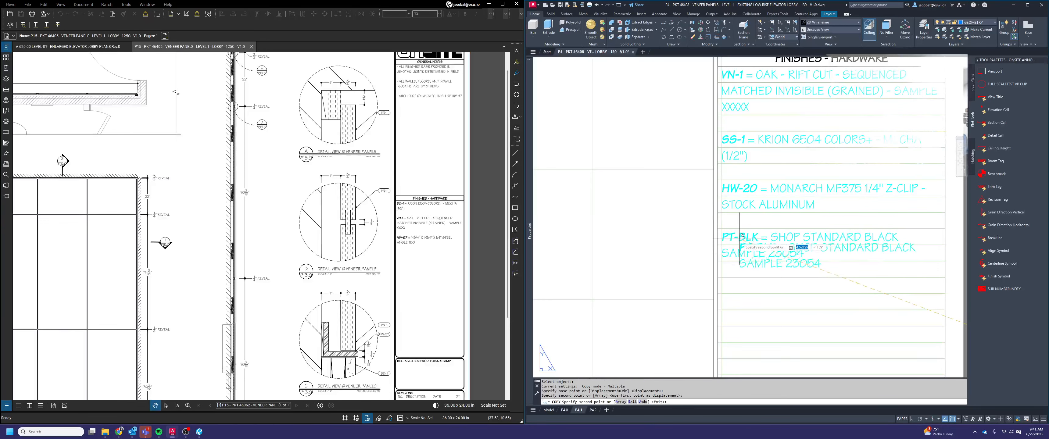
key(Escape)
Explode the copied PT-BLK note block in the Finishes - Hardware list into editable text
click(732, 235)
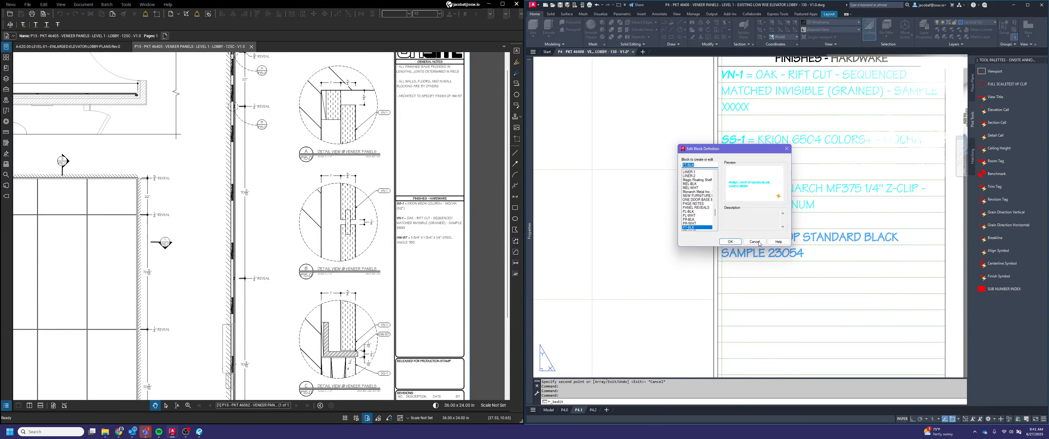
key(Escape)
click(751, 234)
click(746, 235)
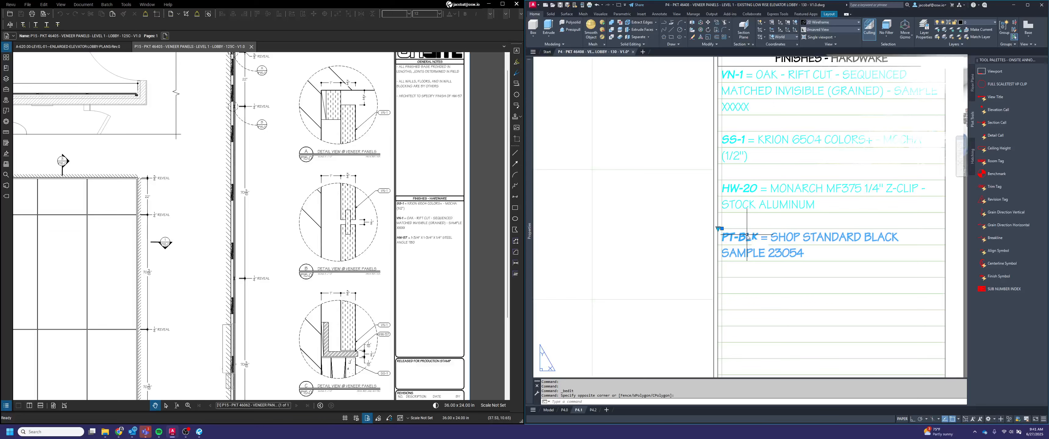
text(exp)
key(Return)
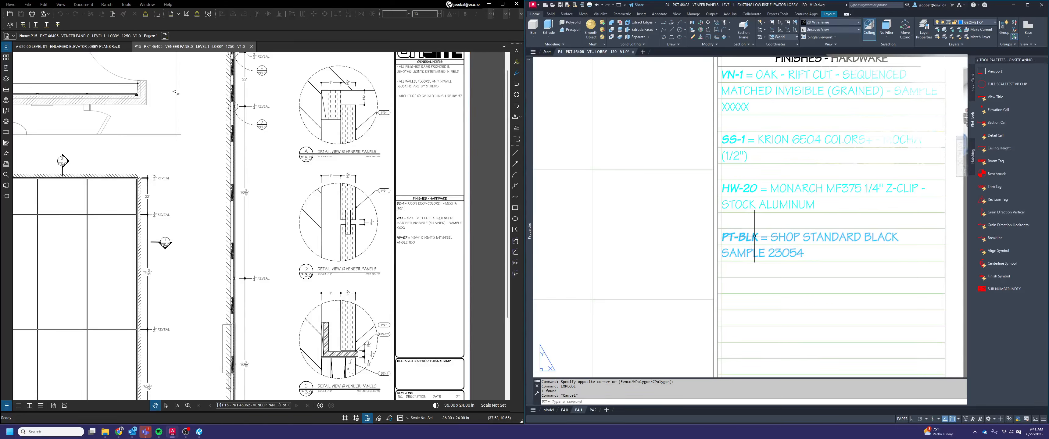
key(Escape)
Change the tag of the exploded PT-BLK note to HW-57
double_click(739, 237)
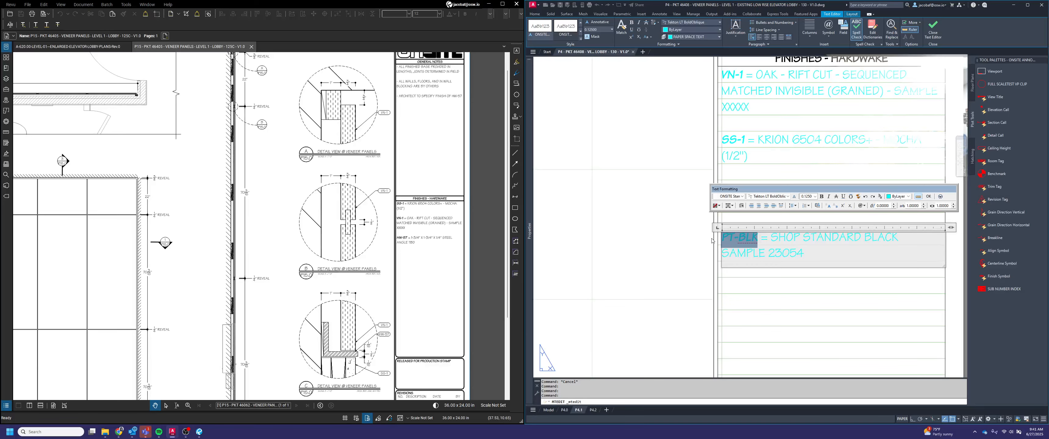
text(HW)
click(830, 284)
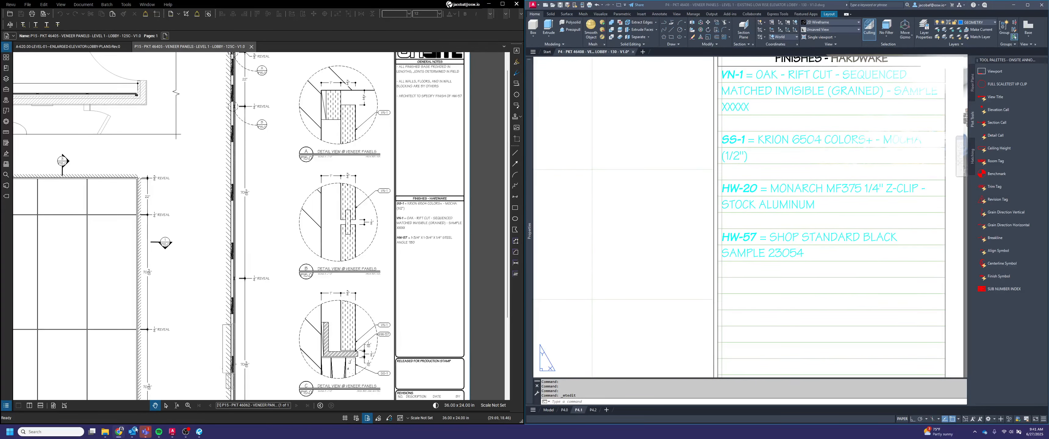
Switch to the ONSITE Materials base in Airtable and copy the HW-57 description for job 6434 from the Material Log's Open Job Calls view
drag(1048, 263, 712, 1)
click(184, 6)
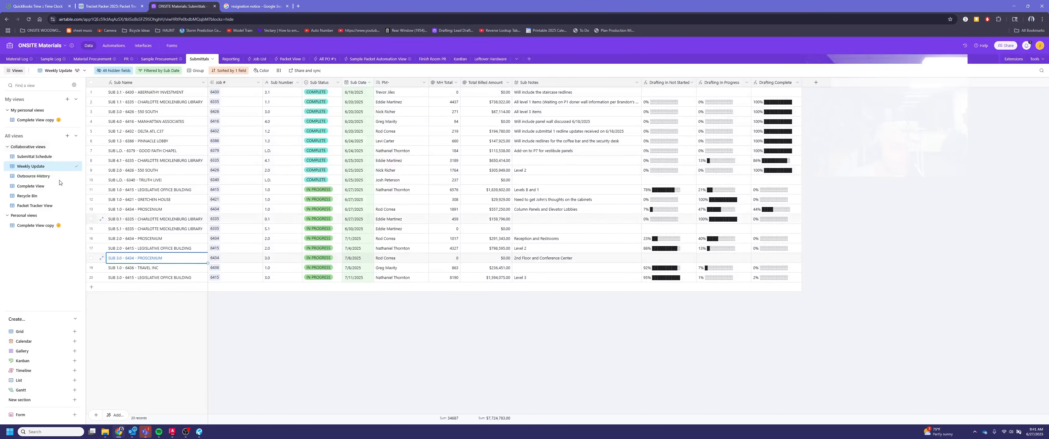
click(12, 60)
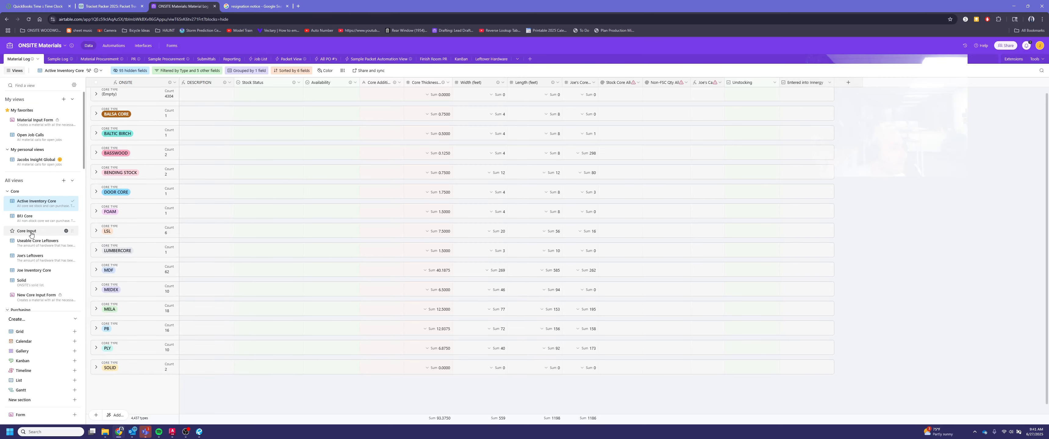
click(41, 139)
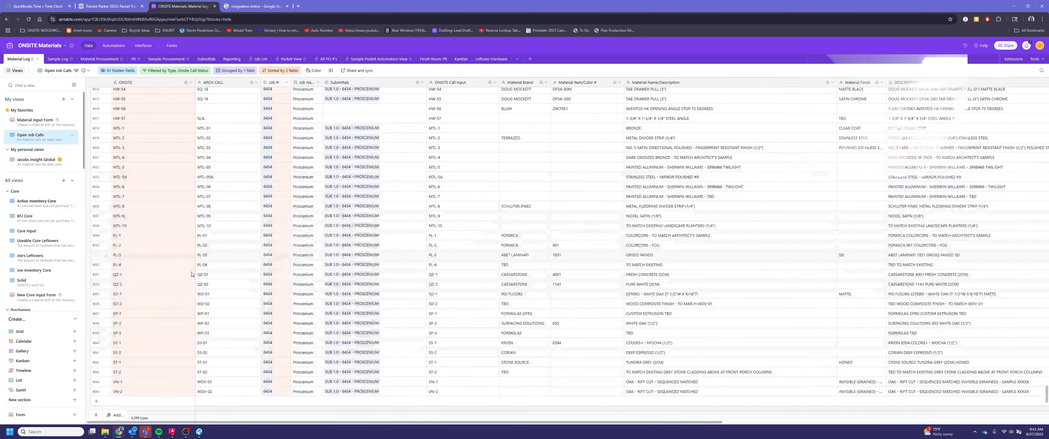
scroll(174, 255, up, 3)
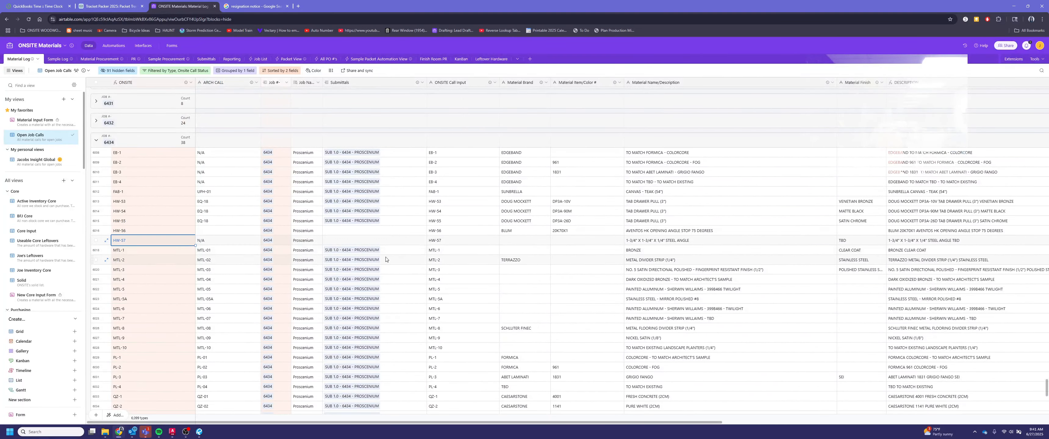
click(919, 241)
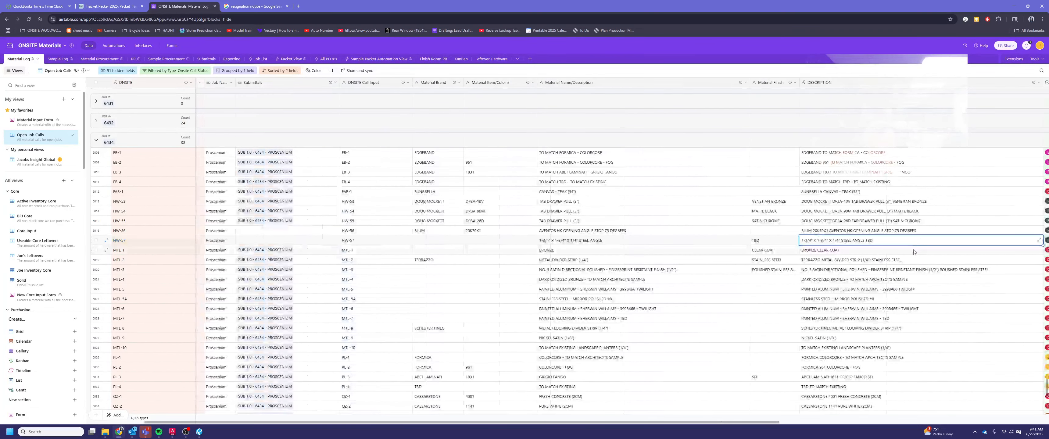
click(1013, 6)
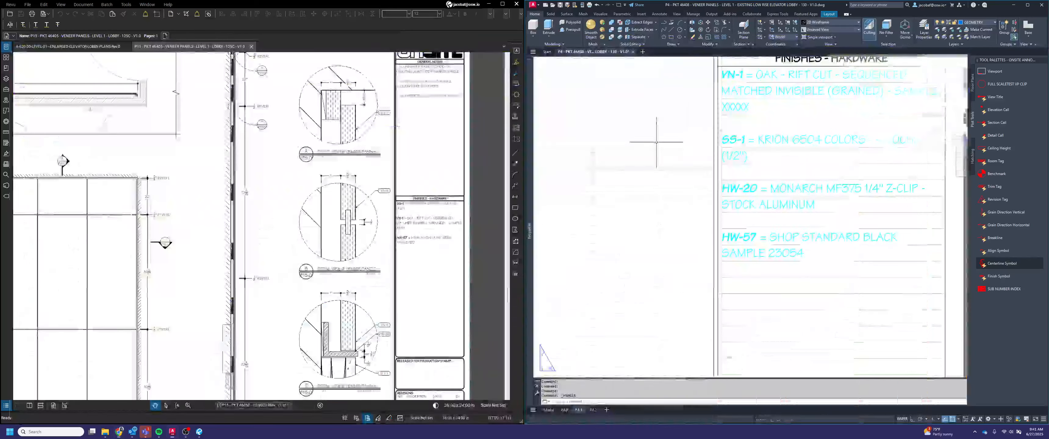
Back in the AutoCAD drawing, replace the HW-57 note's description with 1-3/4" X 1-3/4" X 1/4" STEEL ANGLE TBD
click(794, 236)
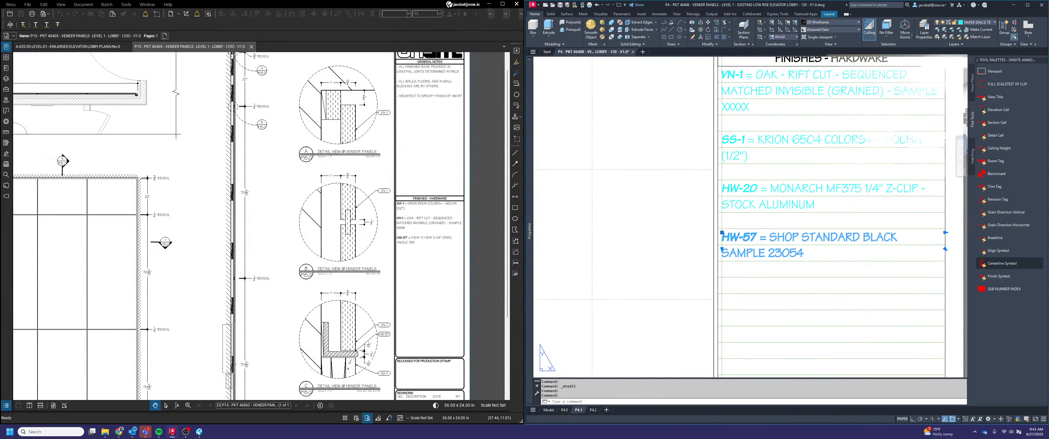
double_click(793, 237)
text(1-3/4" X 1-3/4" X 1/4" STEEL ANGLE TBD)
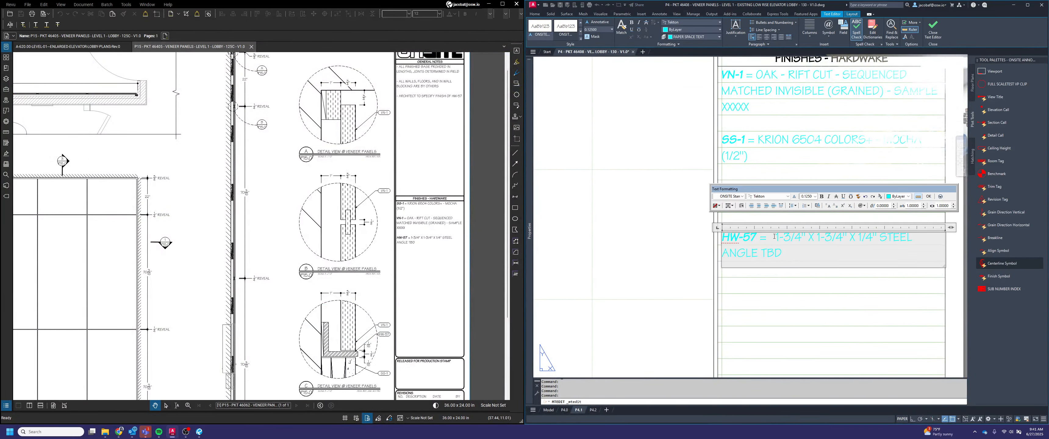
key(BackSpace)
click(745, 299)
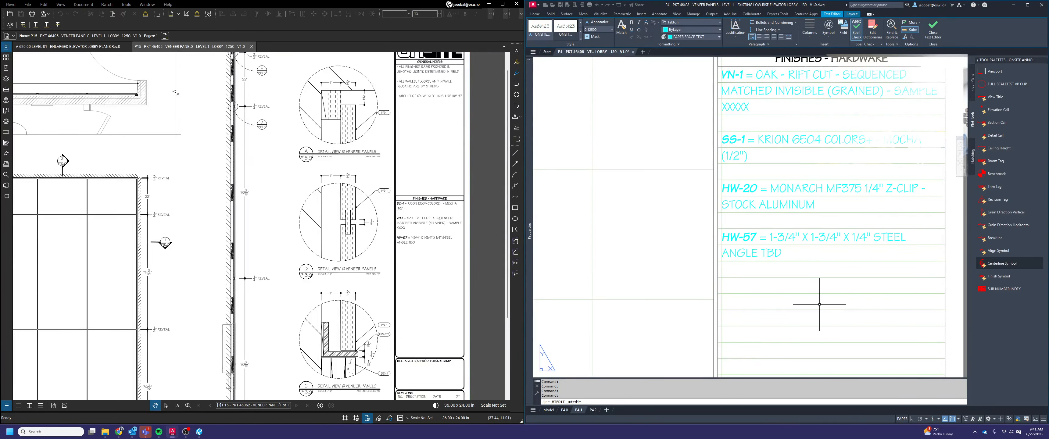
key(Escape)
Review the drawings on sheets P4.1, P4.2 and P4.0, including their title block note lists, and return to P4.1
scroll(756, 300, down, 3)
middle_drag(767, 312, 849, 269)
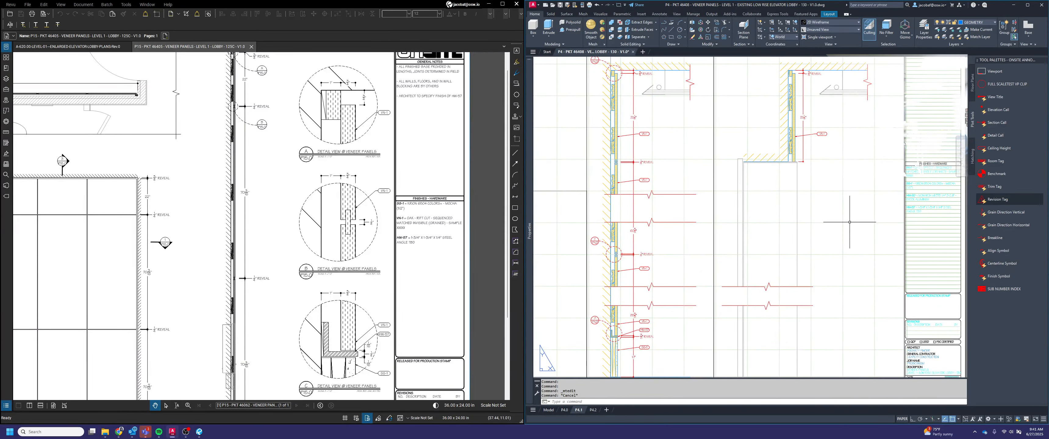
click(594, 410)
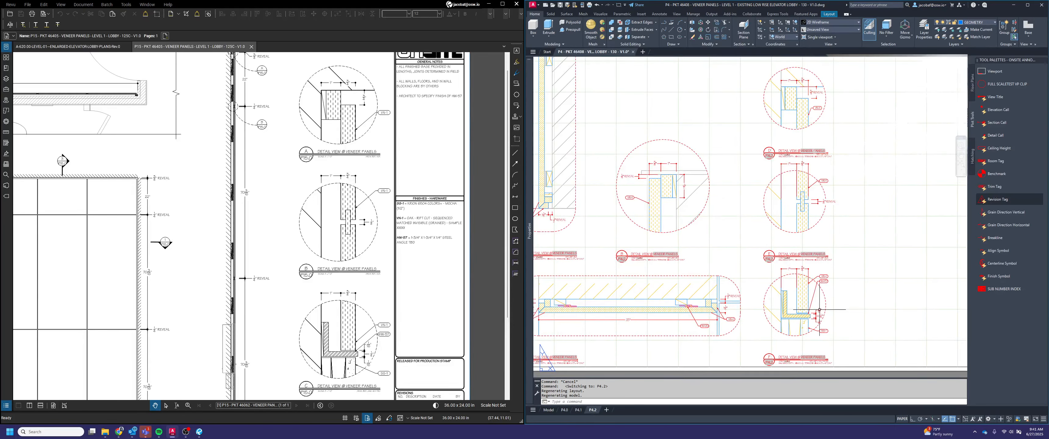
click(564, 410)
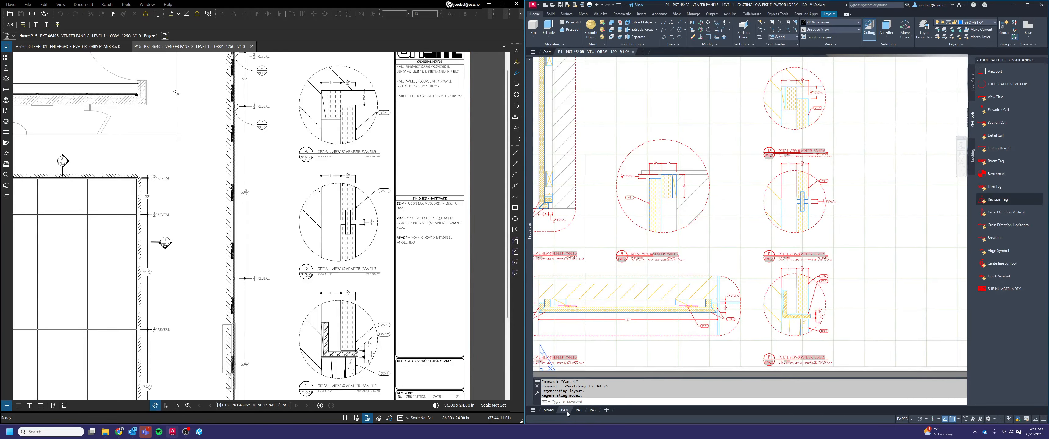
scroll(727, 302, up, 3)
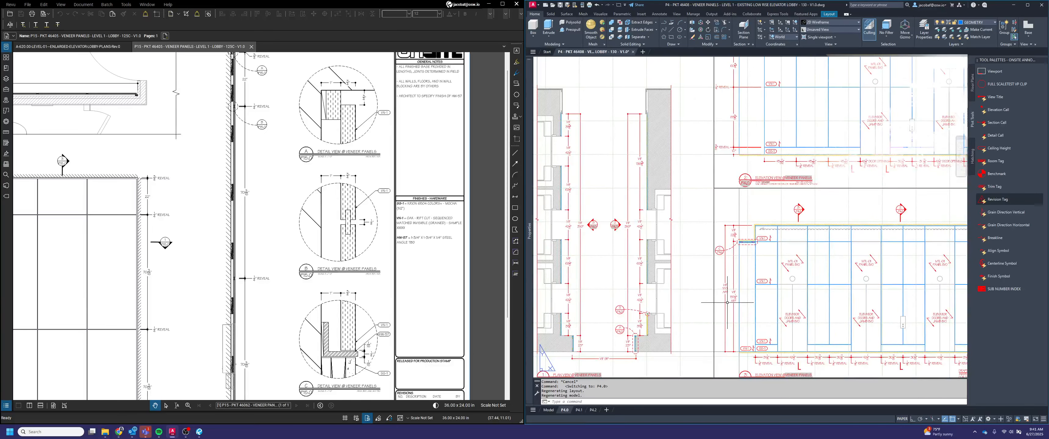
scroll(729, 302, down, 5)
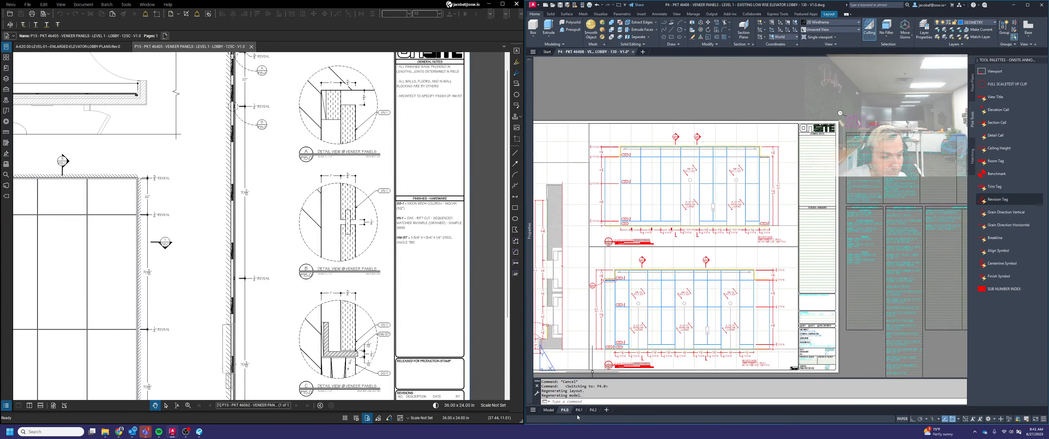
click(578, 410)
Copy the walls, floors, and in wall blocking note from the Onsite Typical Notes to the first line of P4.1's General Notes
scroll(805, 247, up, 3)
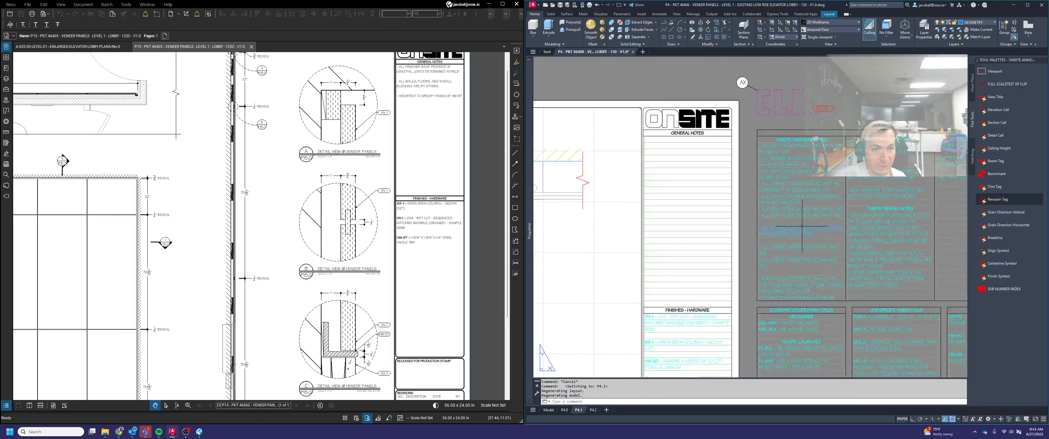
text(copy)
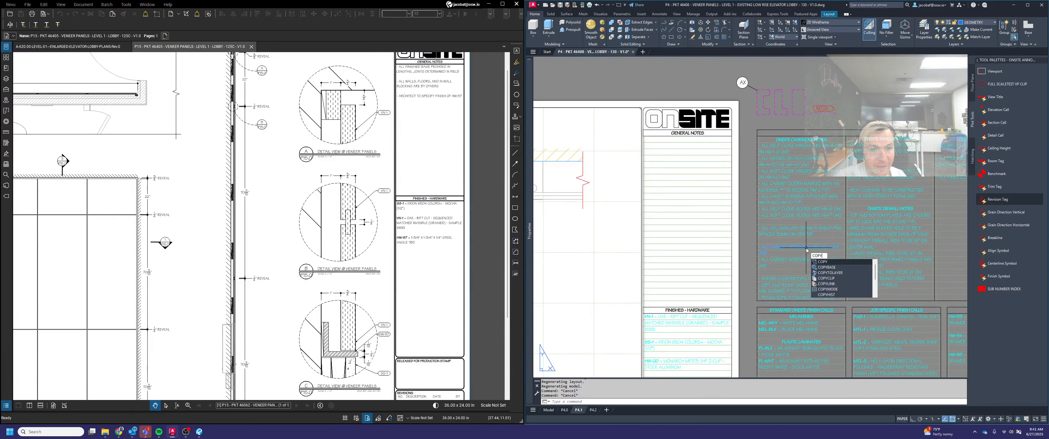
key(space)
middle_drag(852, 247, 768, 244)
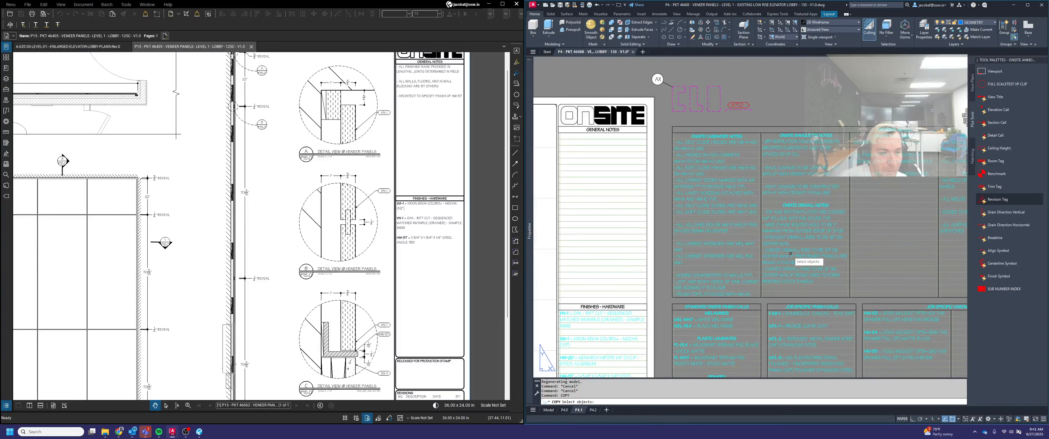
scroll(827, 280, up, 6)
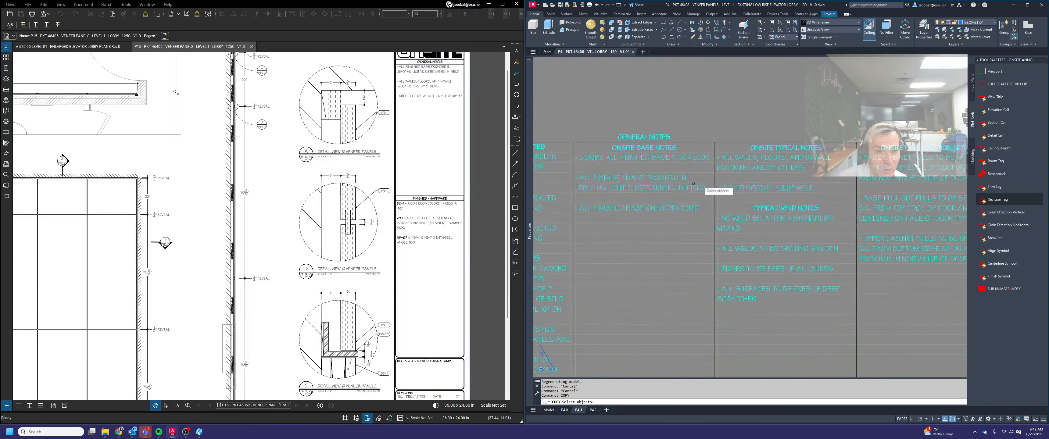
click(758, 157)
click(746, 162)
key(space)
click(692, 148)
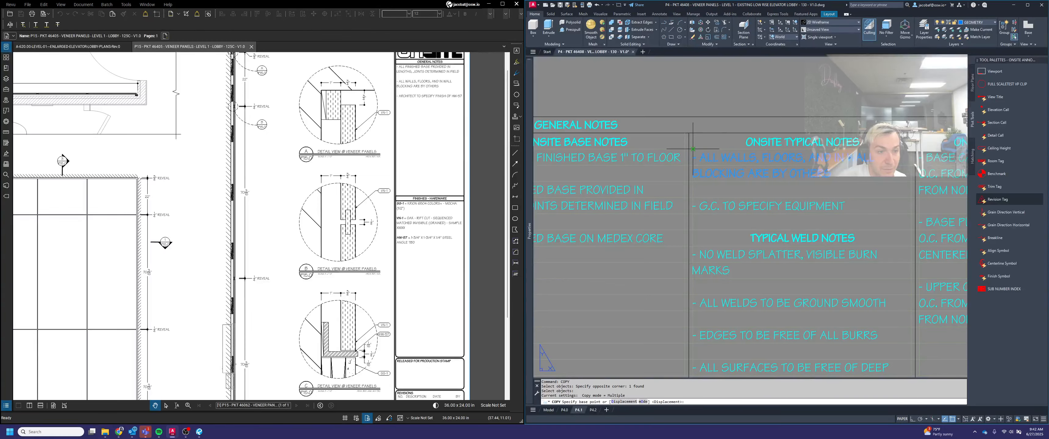
scroll(692, 149, down, 6)
middle_drag(692, 149, 780, 158)
middle_drag(563, 162, 731, 205)
scroll(732, 206, up, 3)
click(654, 172)
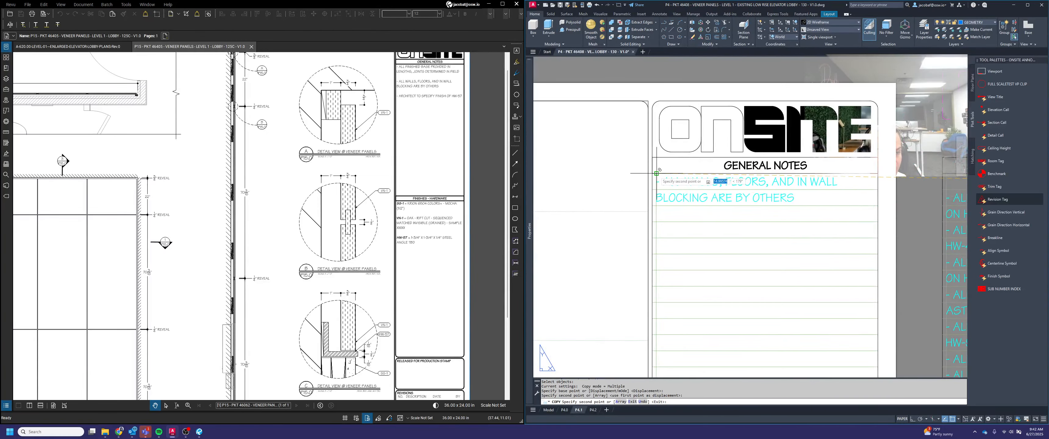
key(space)
Examine the general notes table beside sheet P4.1 for further notes that apply to the veneer panels
scroll(729, 200, down, 2)
scroll(761, 213, up, 2)
middle_drag(832, 228, 703, 218)
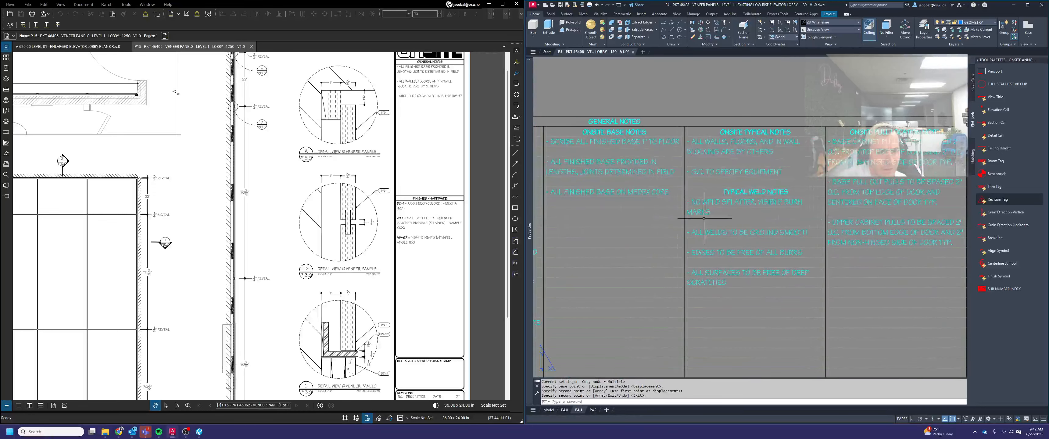
scroll(872, 199, down, 2)
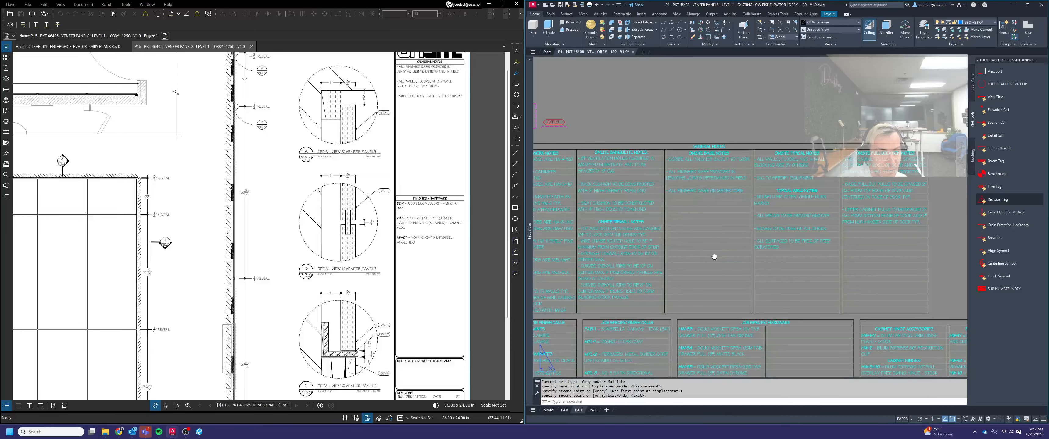
middle_drag(714, 257, 789, 252)
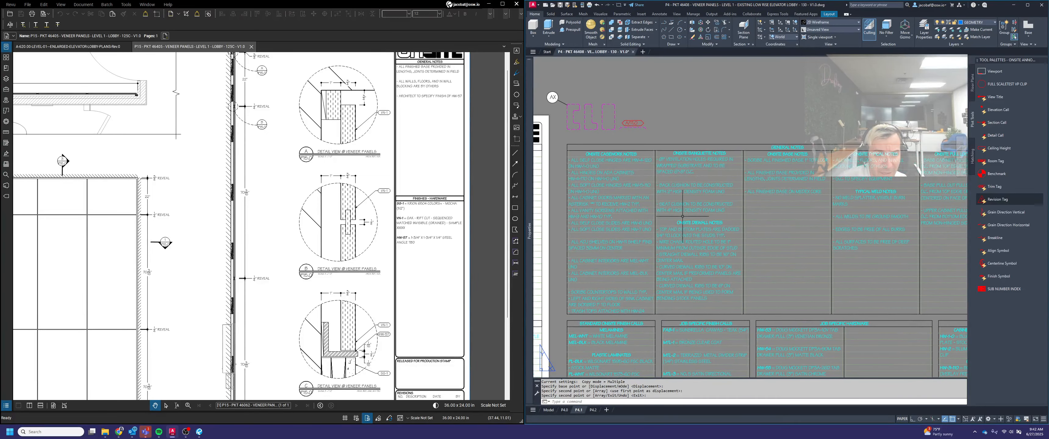
middle_drag(655, 240, 805, 253)
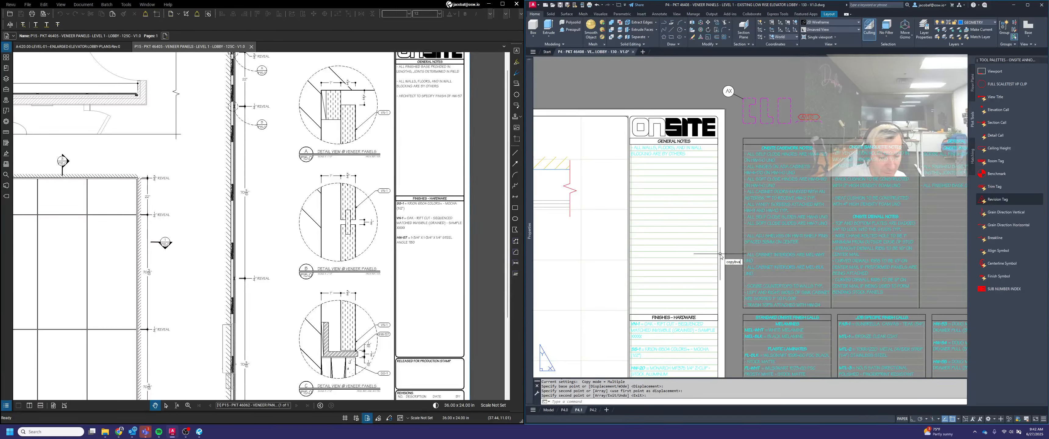
Copy P4.1's general note and its VN-1, SS-1, HW-20 and HW-57 notes with a base point at the General Notes table's upper corner
key(Return)
scroll(719, 147, up, 4)
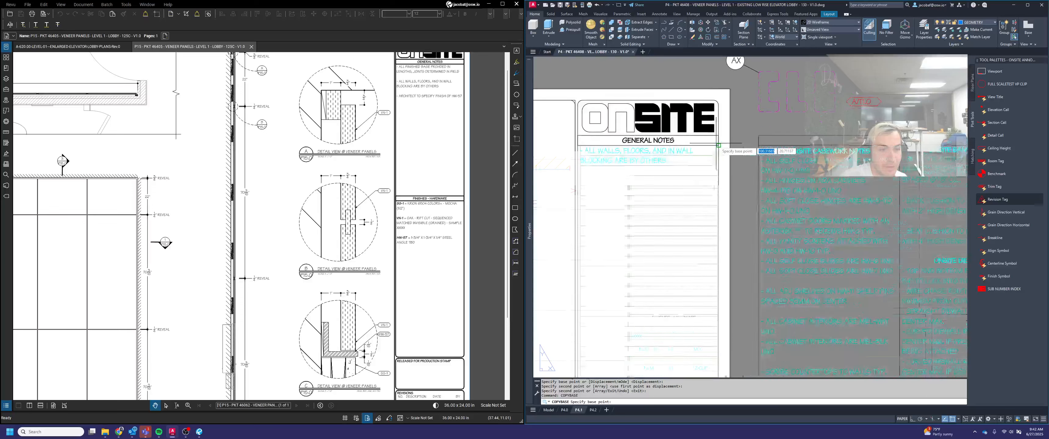
click(718, 146)
click(680, 158)
click(674, 157)
scroll(715, 138, down, 5)
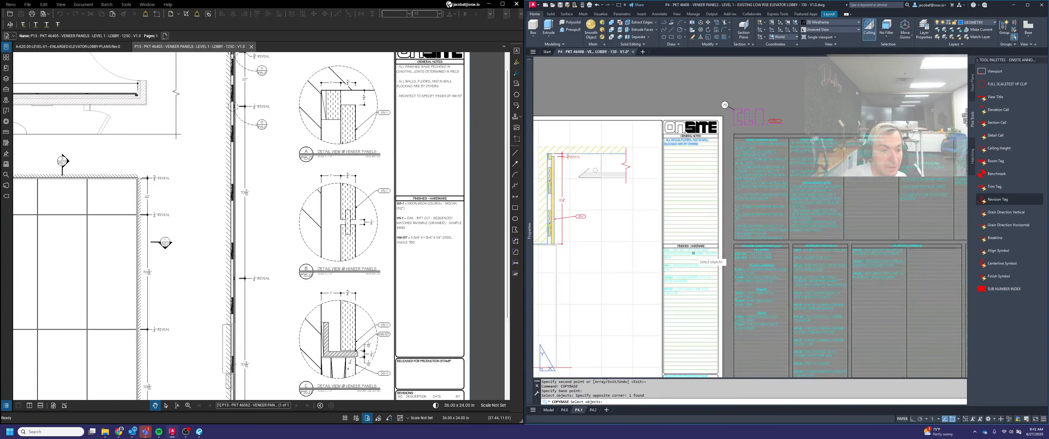
scroll(690, 237, up, 5)
click(688, 237)
click(692, 289)
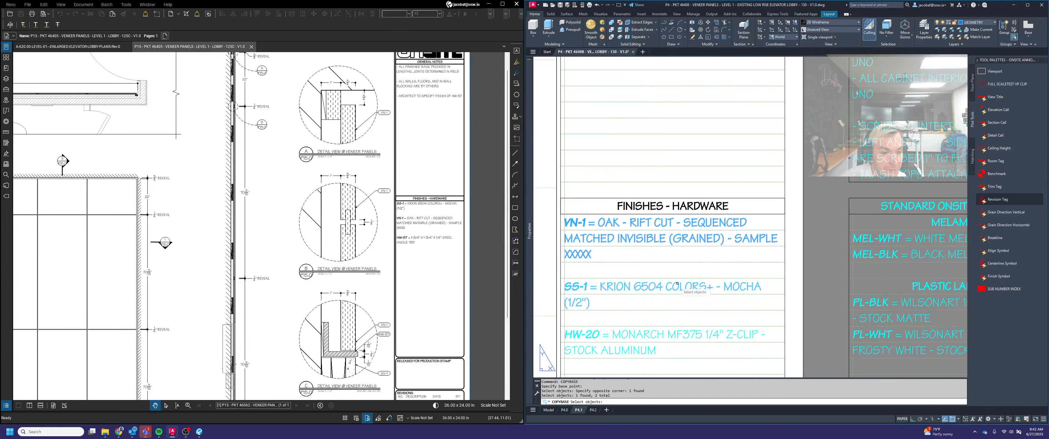
click(687, 334)
scroll(687, 334, down, 5)
click(671, 334)
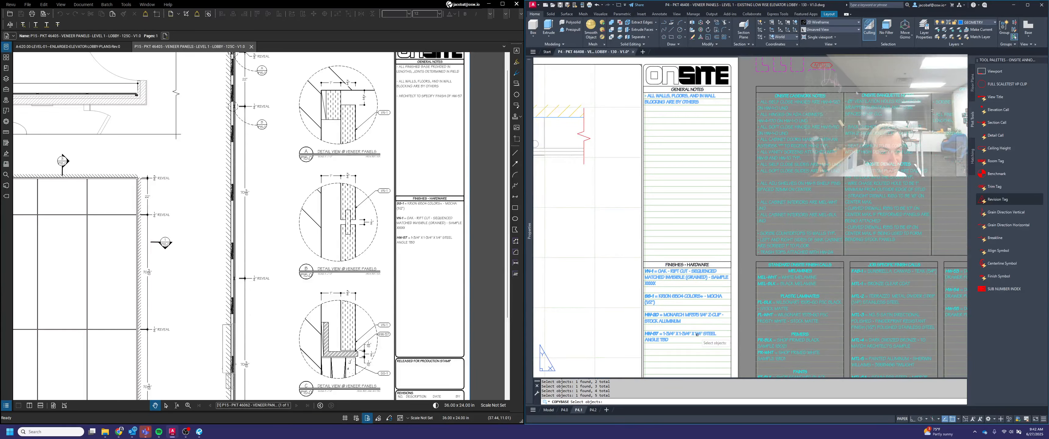
Paste the copied notes into sheet P4.2's title block, aligned to the corner of its General Notes table
click(593, 410)
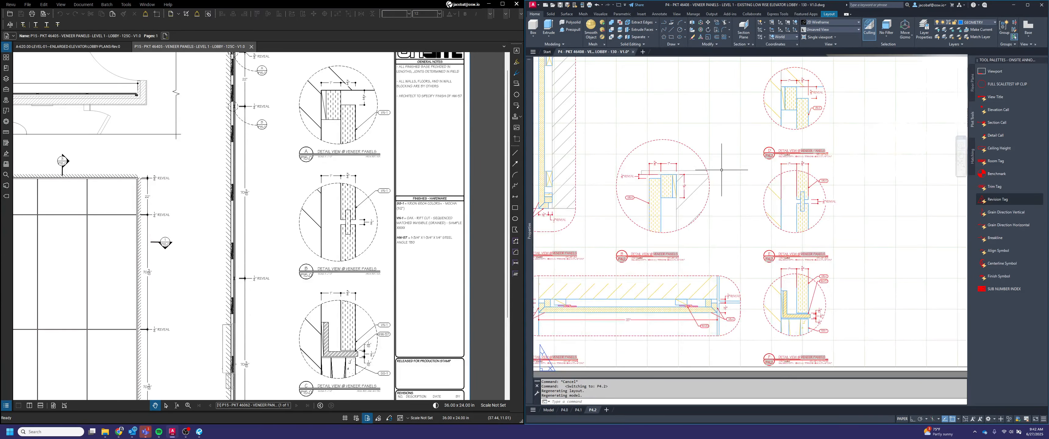
scroll(733, 183, down, 5)
scroll(777, 179, up, 5)
key(alt)
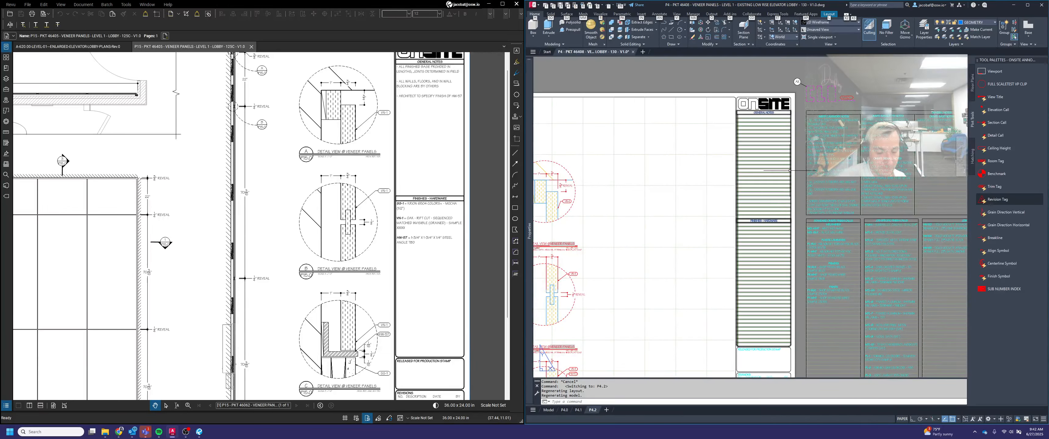
scroll(799, 118, up, 2)
key(ctrl+v)
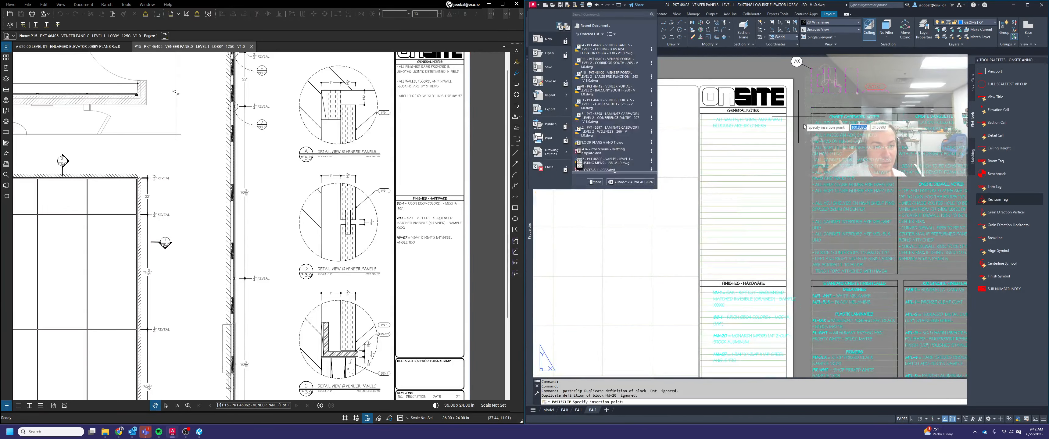
scroll(790, 119, up, 2)
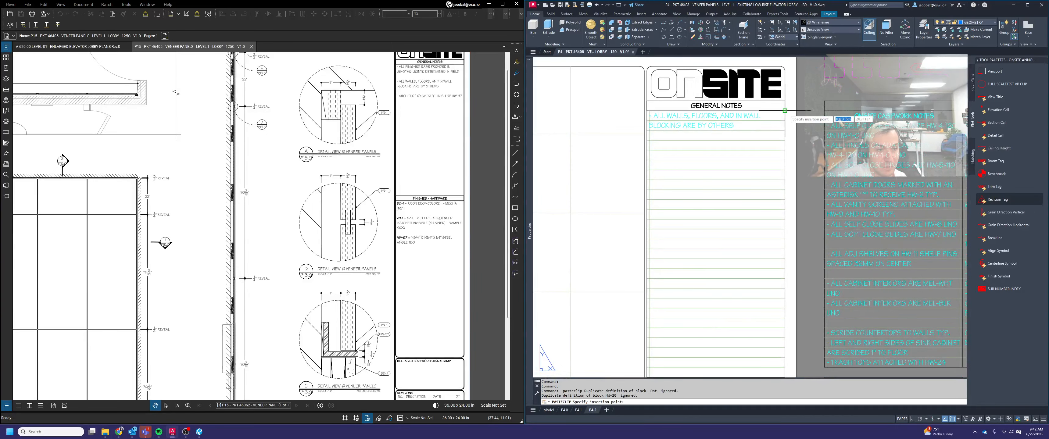
click(785, 110)
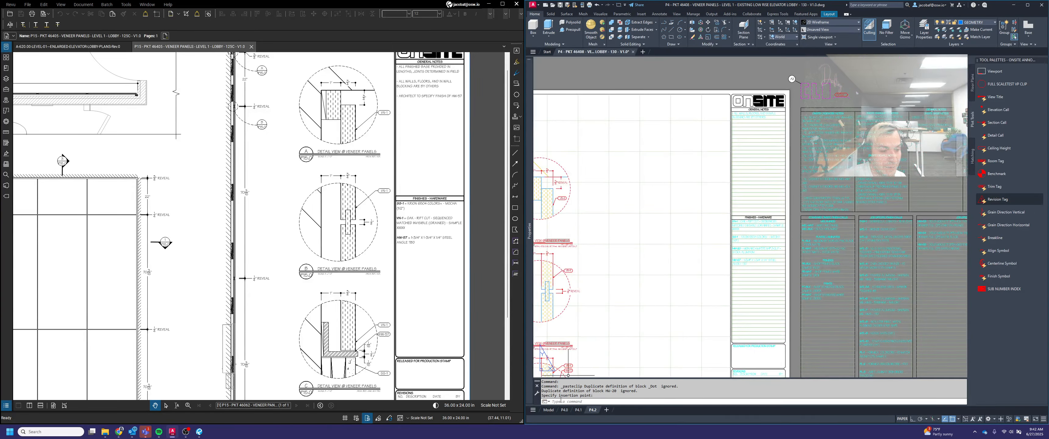
Paste the same notes into sheet P4.0's title block at the matching General Notes corner
click(564, 410)
key(ctrl+v)
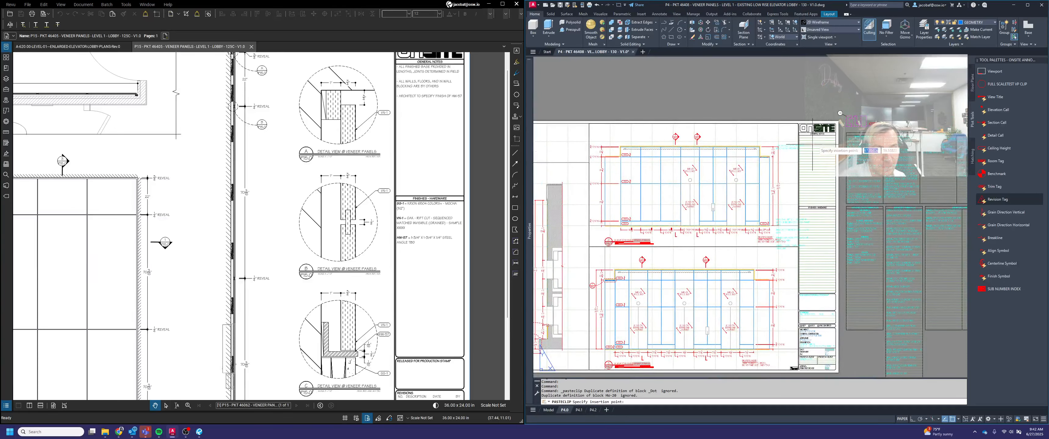
scroll(816, 132, up, 3)
scroll(847, 136, down, 3)
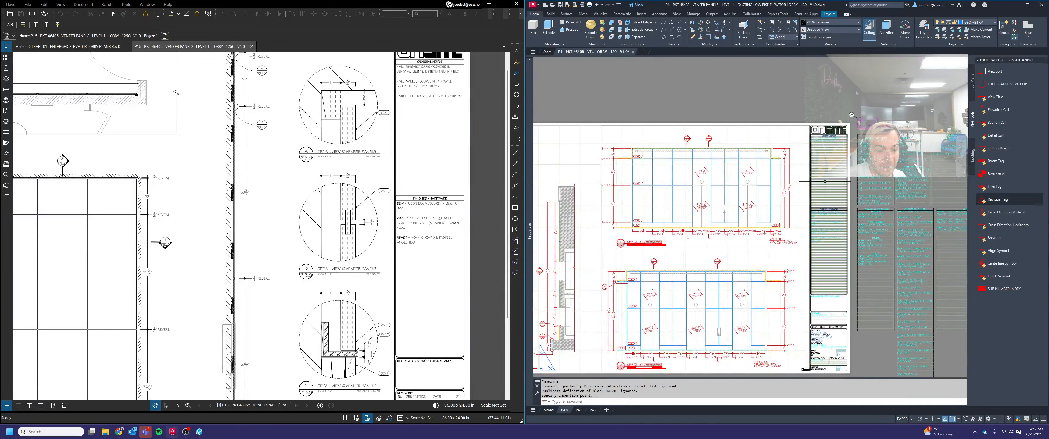
middle_click(772, 119)
middle_click(772, 119)
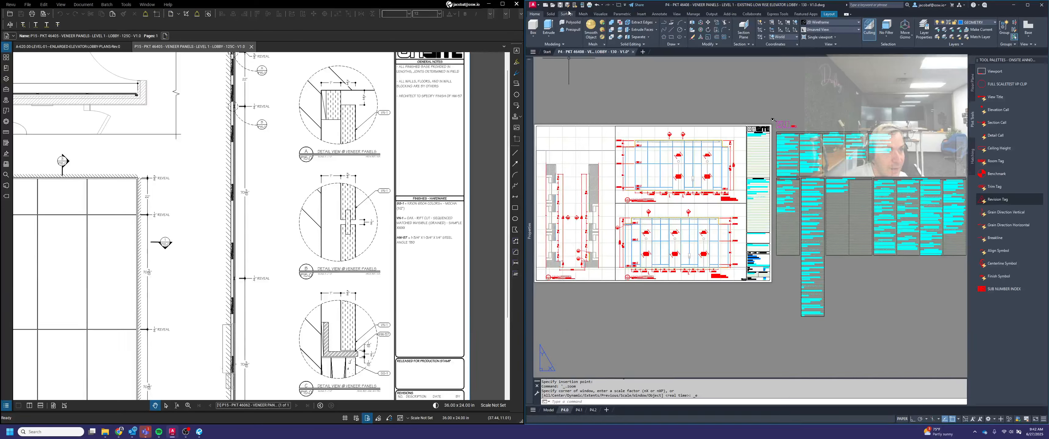
Save the drawing and publish sheets P4.0, P4.1 and P4.2 to PDF, removing the Model sheet from the list
click(561, 5)
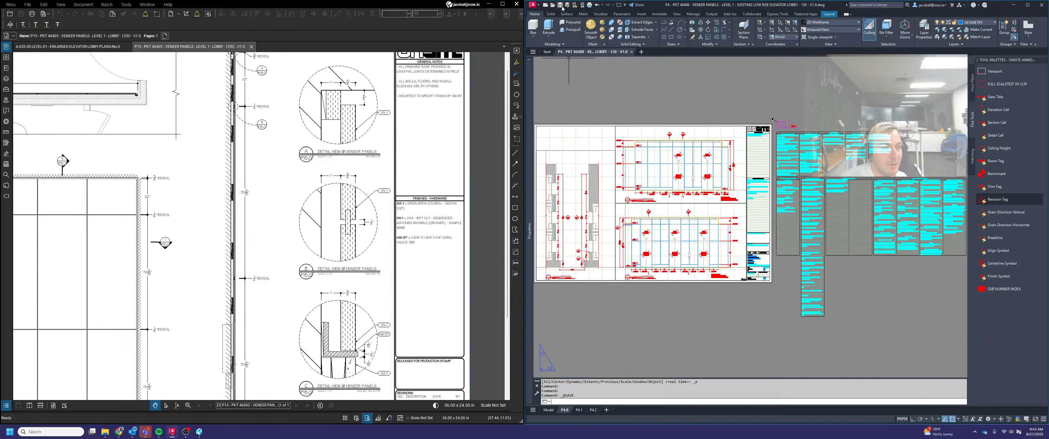
click(536, 5)
click(562, 121)
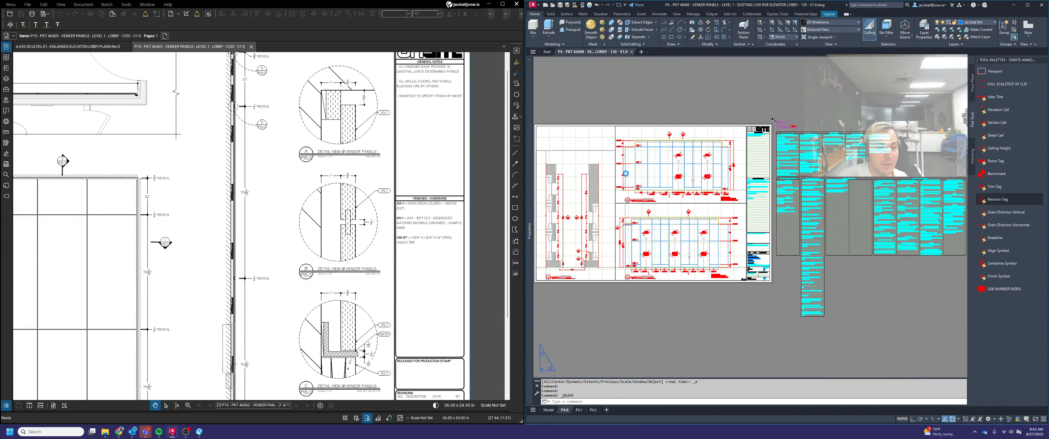
drag(492, 148, 756, 148)
click(650, 219)
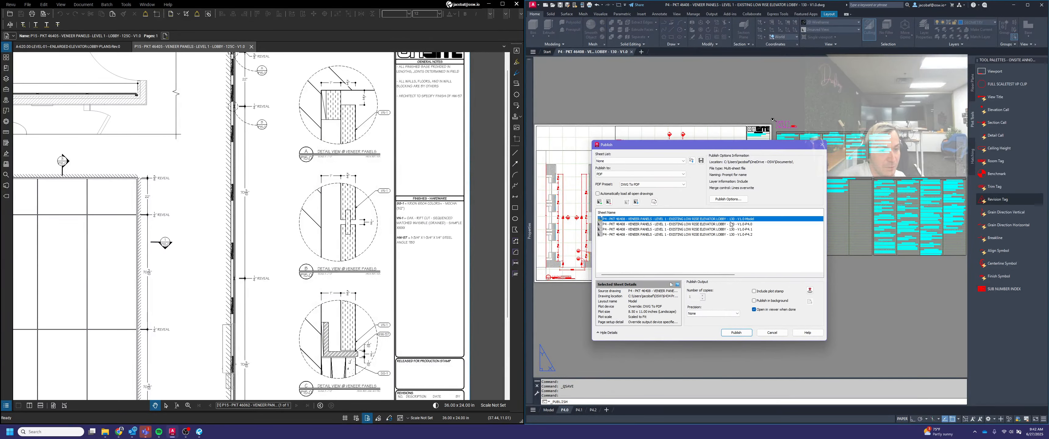
key(Delete)
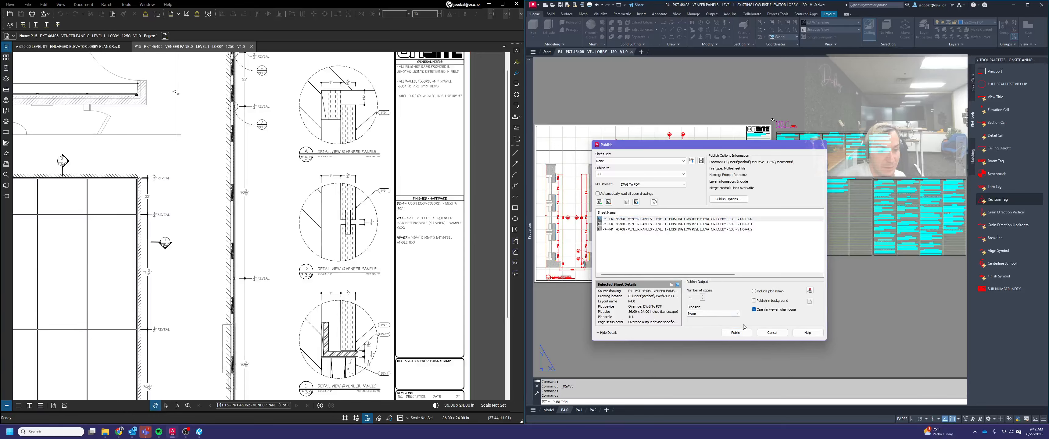
click(736, 333)
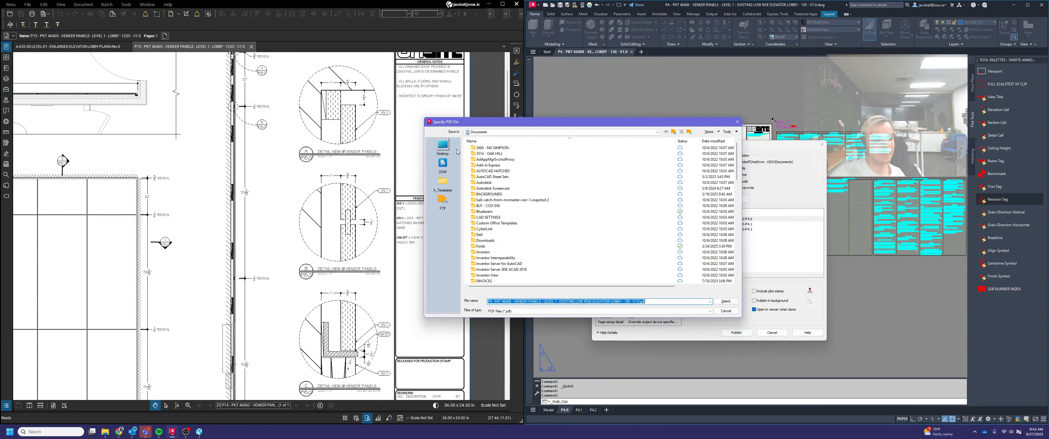
Save the published PDF under its drawing-based file name in the Proscenium job's New Drafting Files folder and view the result
scroll(502, 258, down, 4)
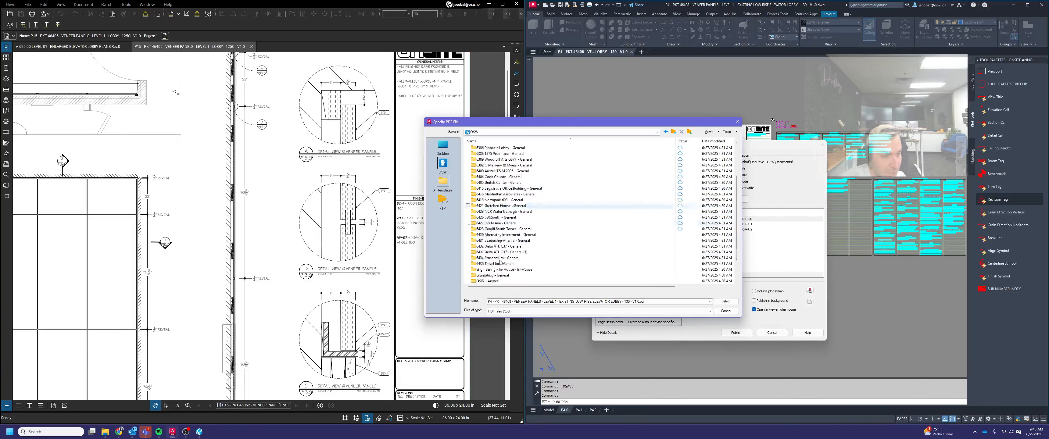
click(501, 242)
double_click(502, 242)
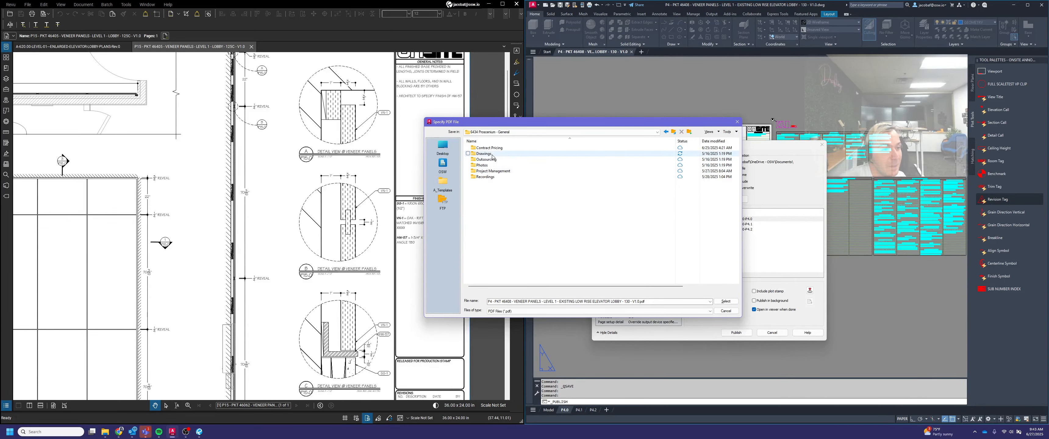
double_click(503, 165)
double_click(498, 159)
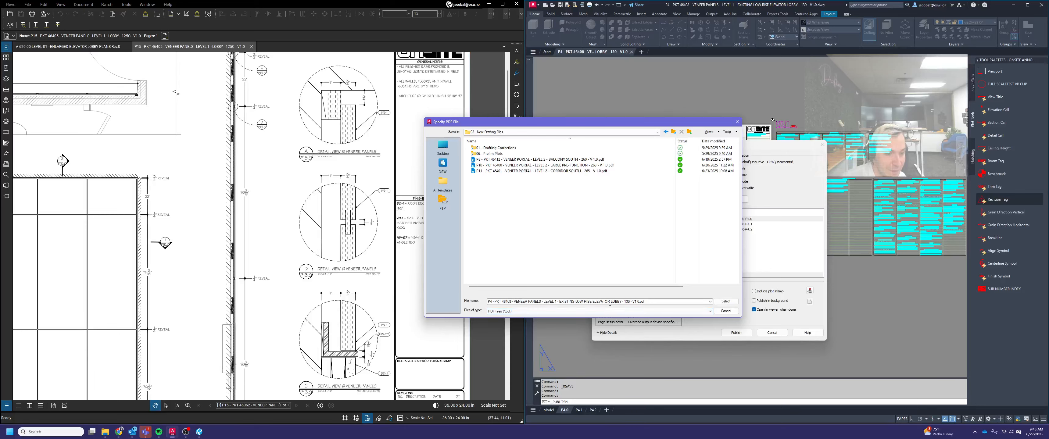
drag(654, 302, 477, 302)
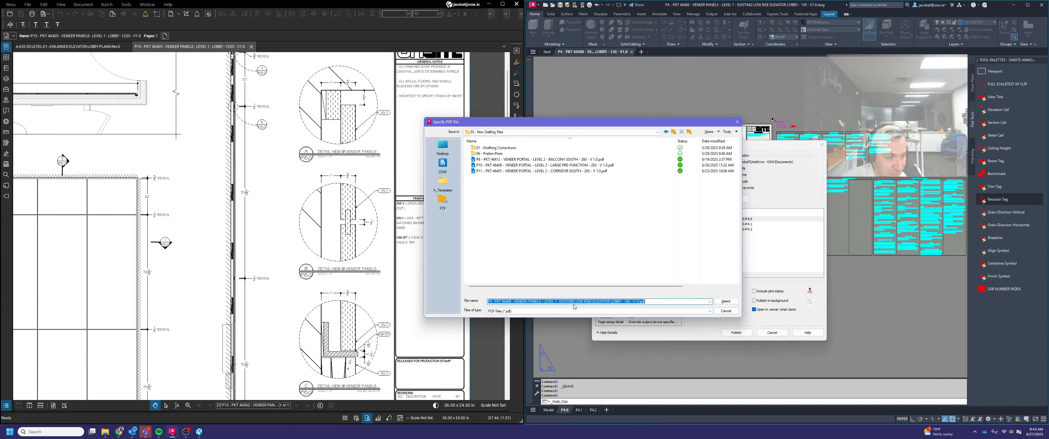
click(669, 302)
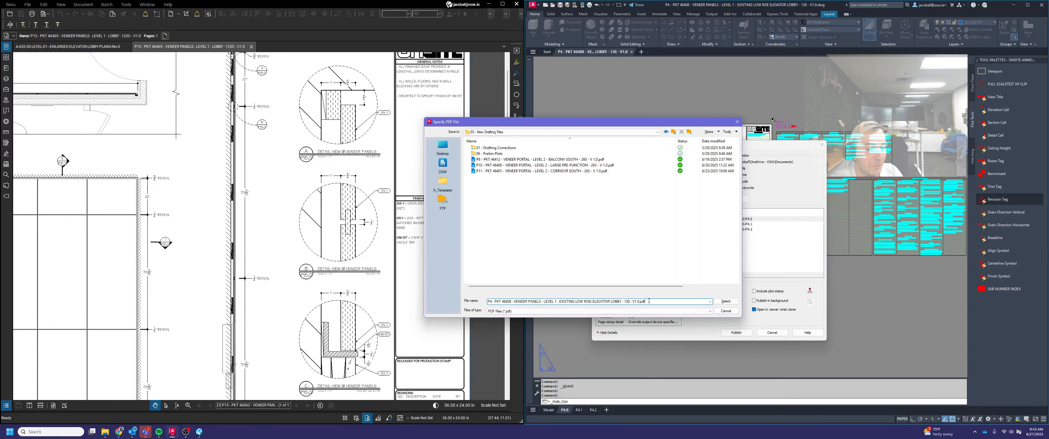
click(726, 301)
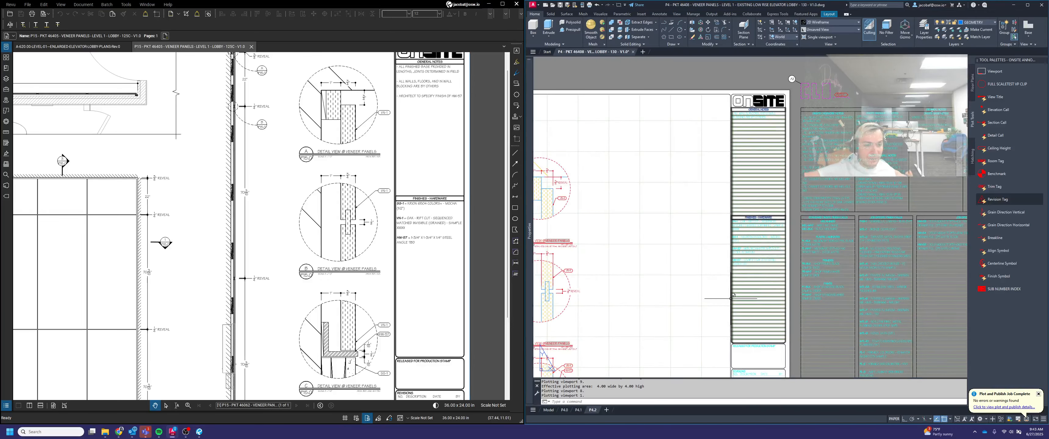
middle_click(736, 300)
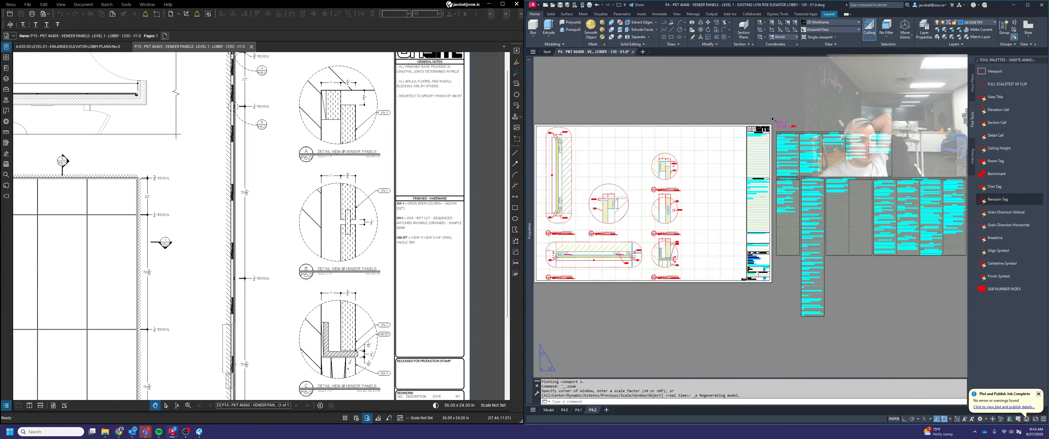
middle_click(387, 294)
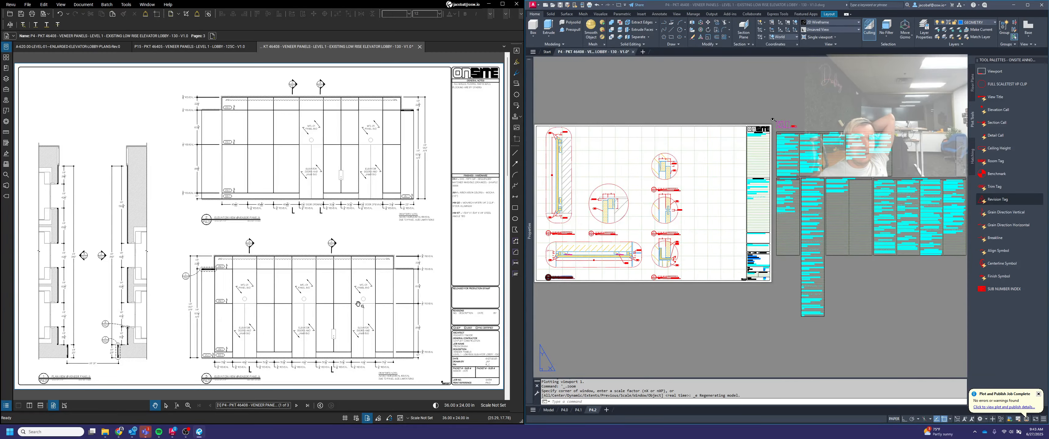
In the Tracket Packer 2025 Airtable base, set the drafting status of packet P4, the existing low rise elevator lobby panels, to REVIEW
click(119, 432)
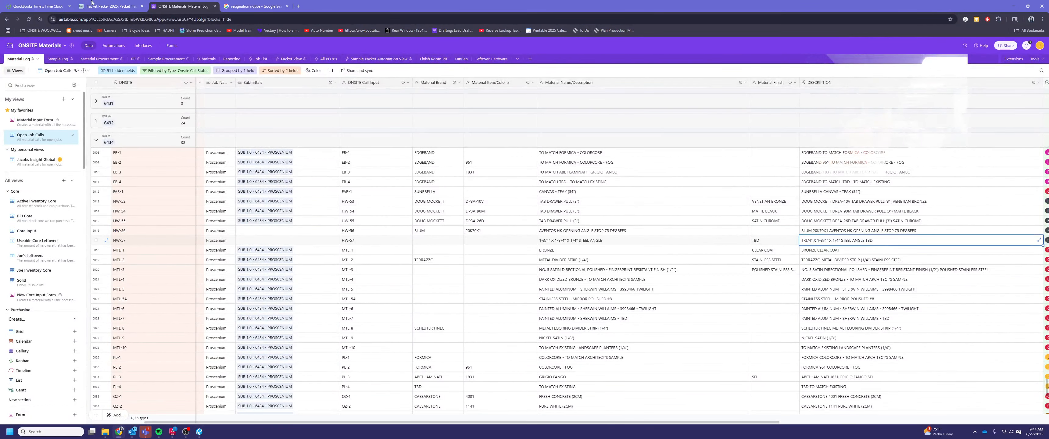
click(103, 7)
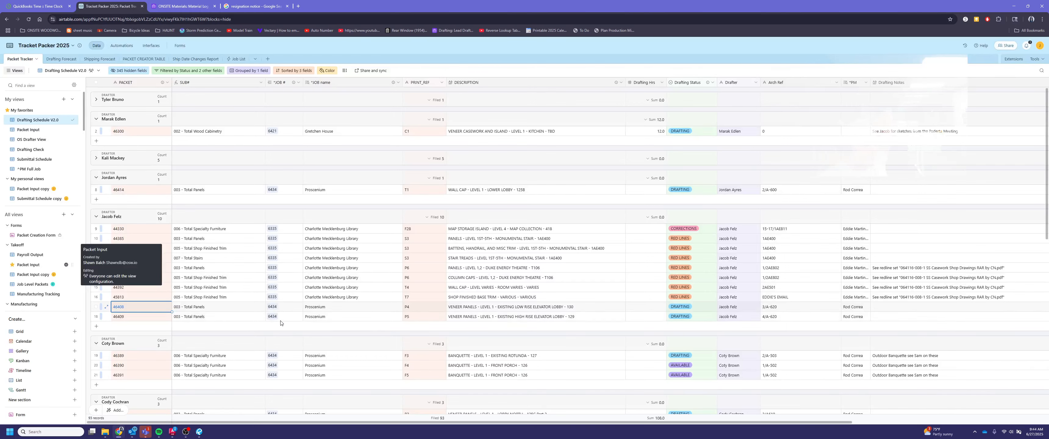
click(346, 309)
click(468, 309)
double_click(690, 308)
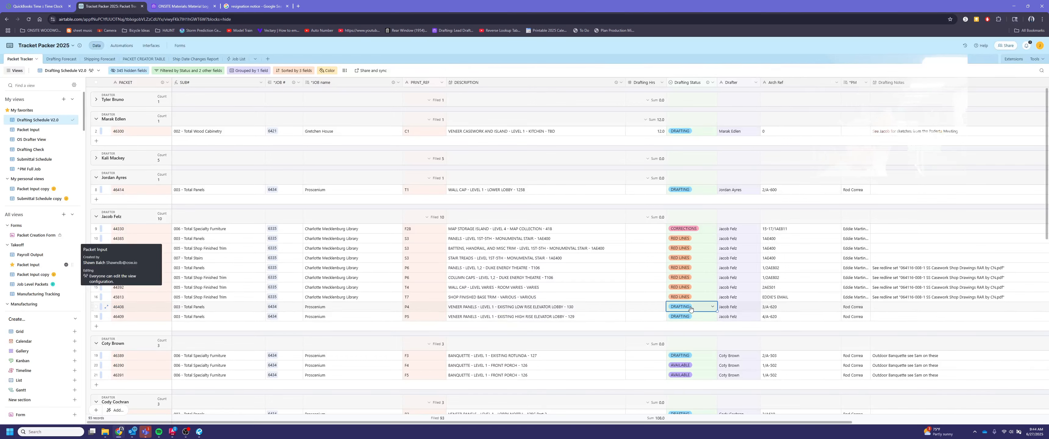
click(678, 373)
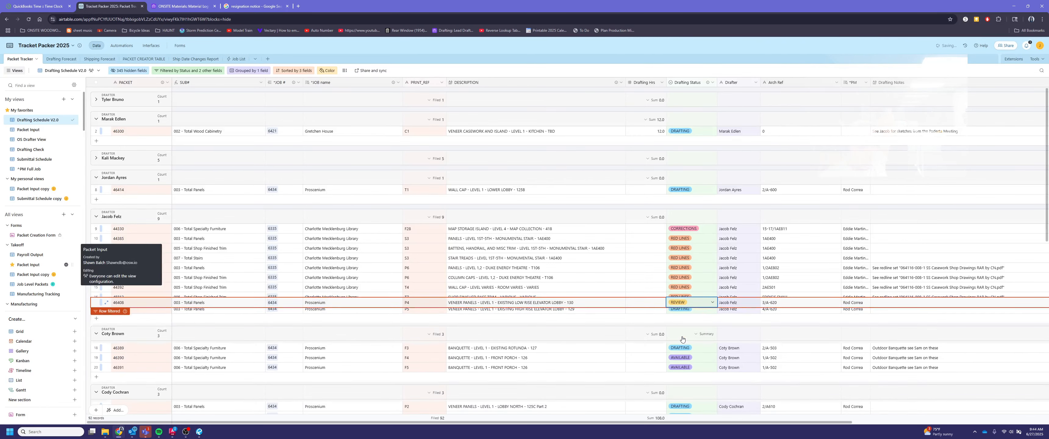
click(552, 280)
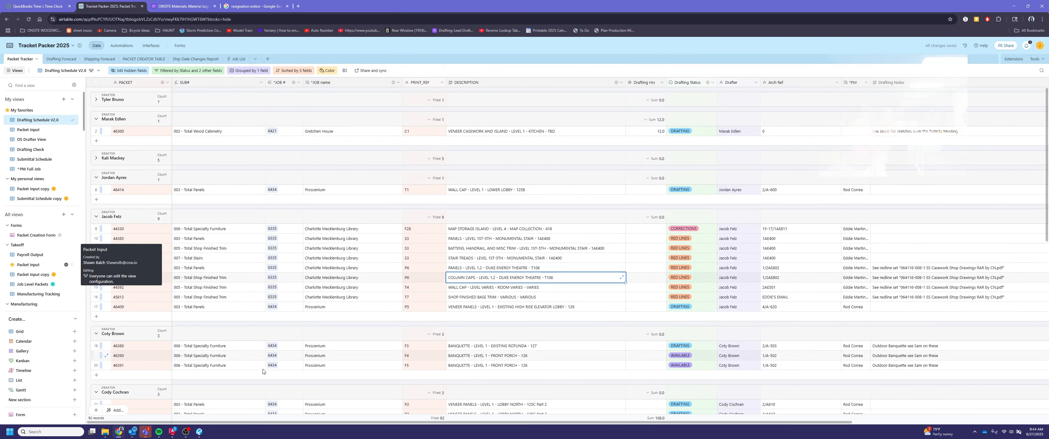